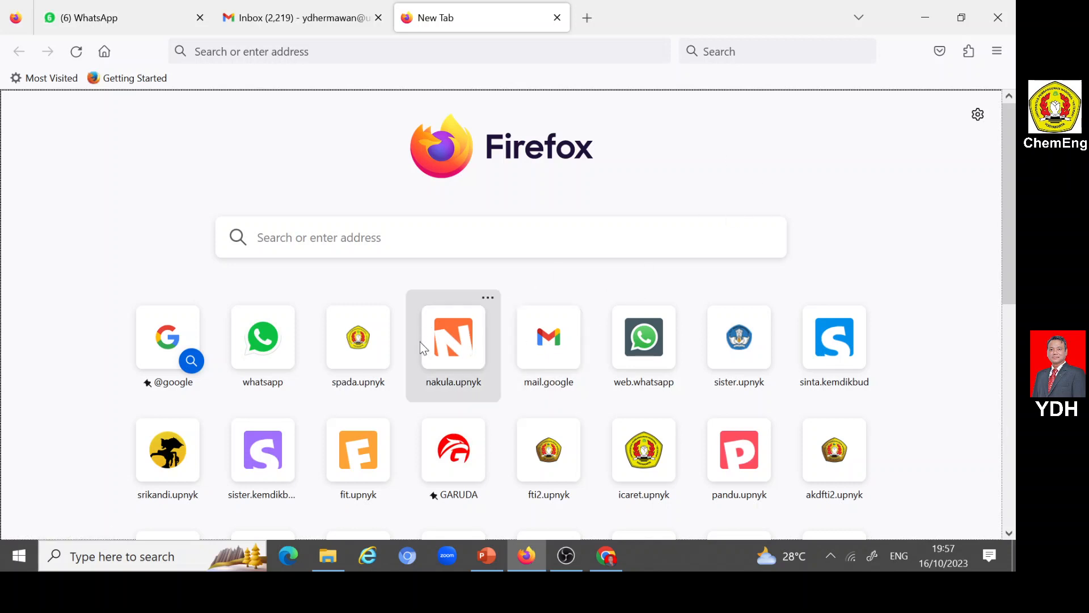
- Open the nakula.upnyk site, confirm the reCAPTCHA check and log in with the saved credentials
{"action": "left_click", "coordinate": [450, 348]}
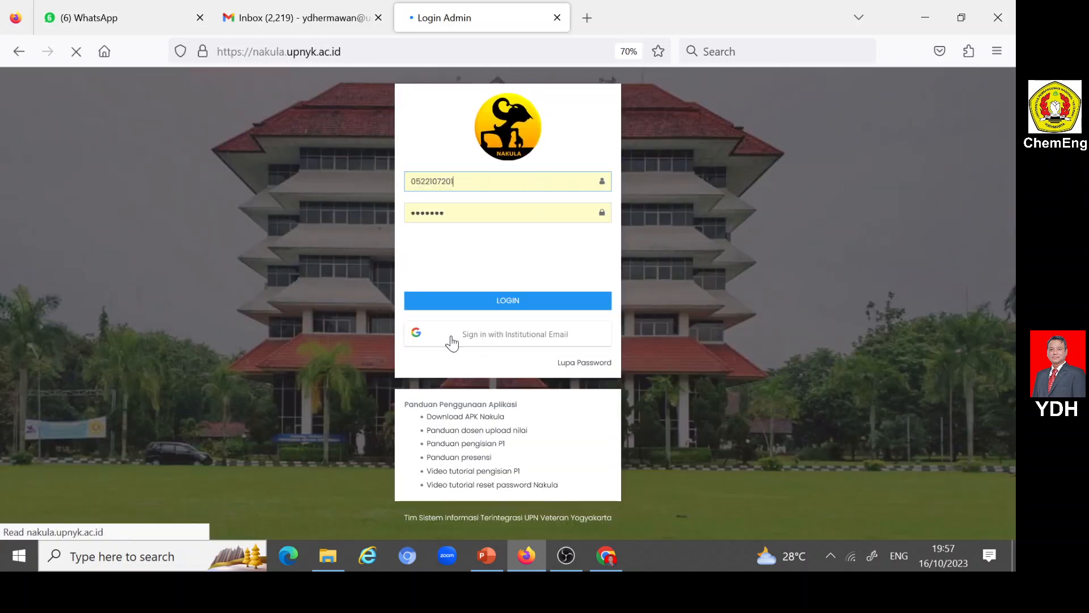
{"action": "left_click", "coordinate": [440, 254]}
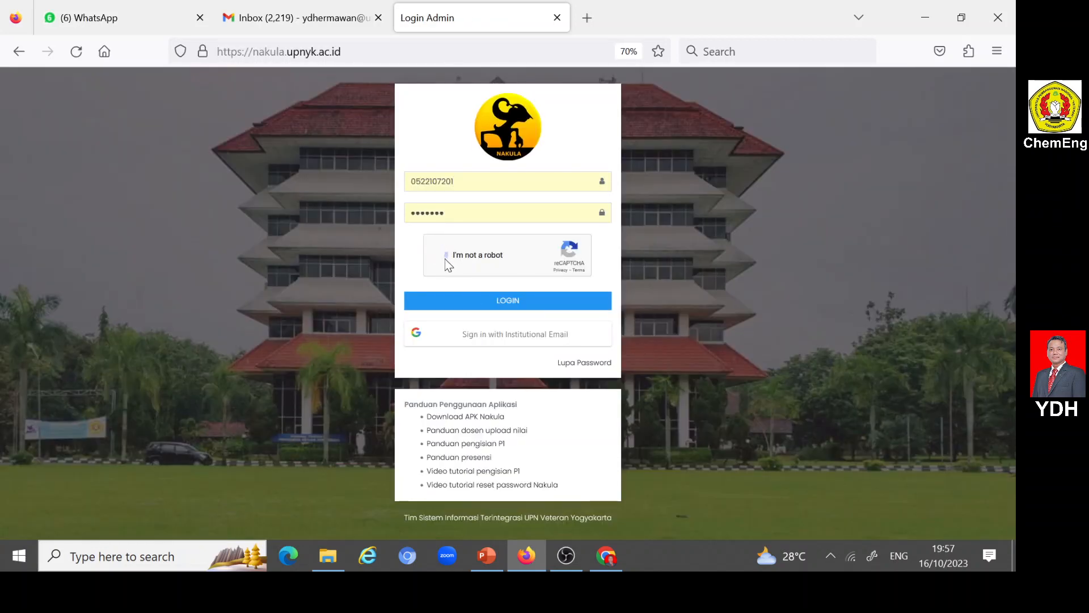
{"action": "left_click", "coordinate": [464, 300]}
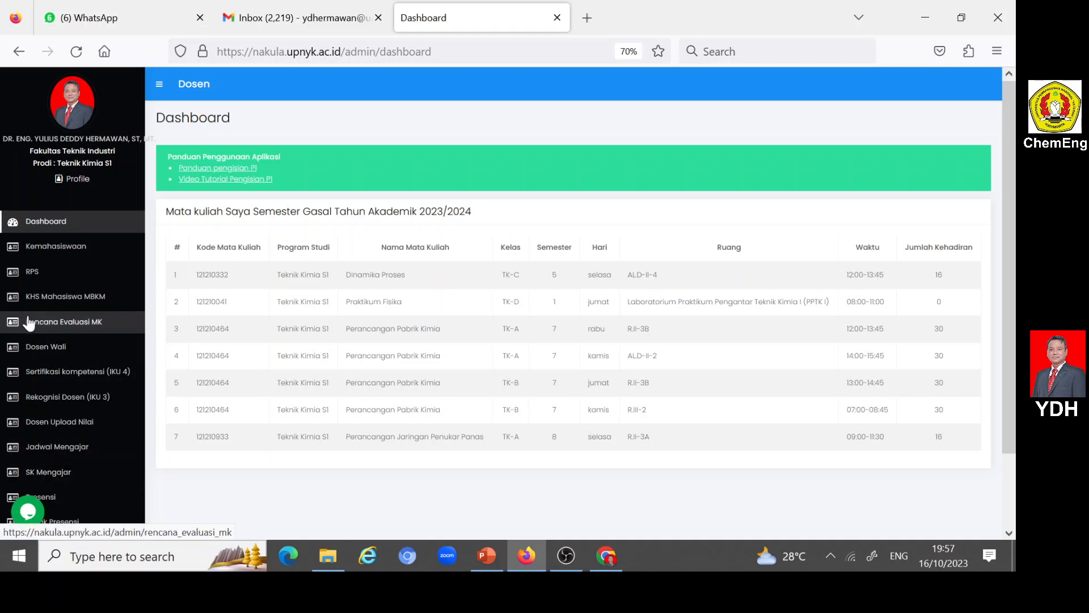
- Open the RPS page and look through the list of courses and their statuses
{"action": "left_click", "coordinate": [35, 275]}
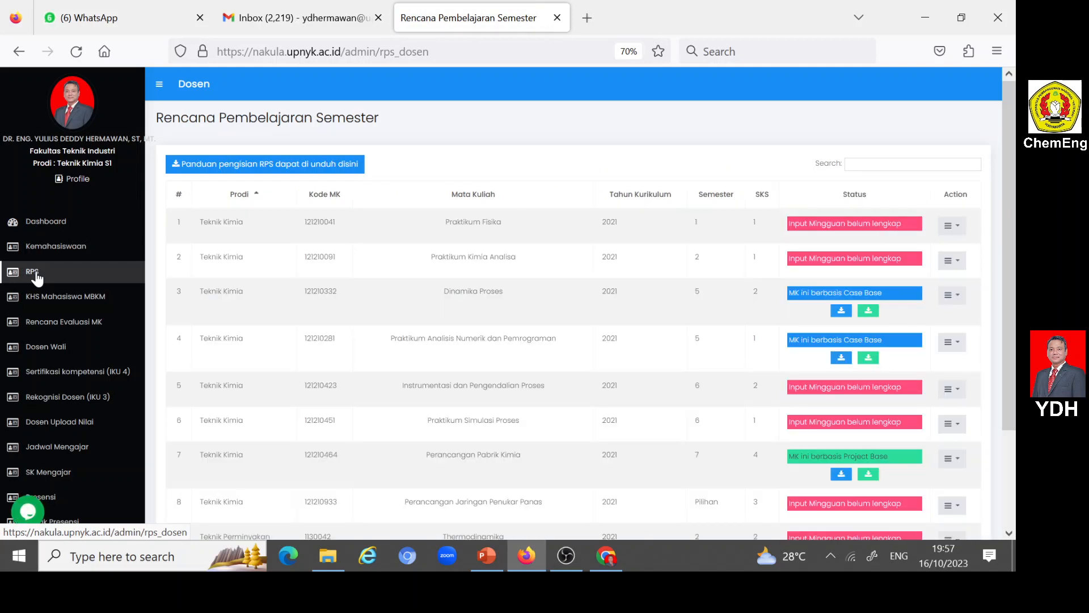
{"action": "scroll", "coordinate": [471, 256], "scroll_direction": "down", "scroll_amount": 2}
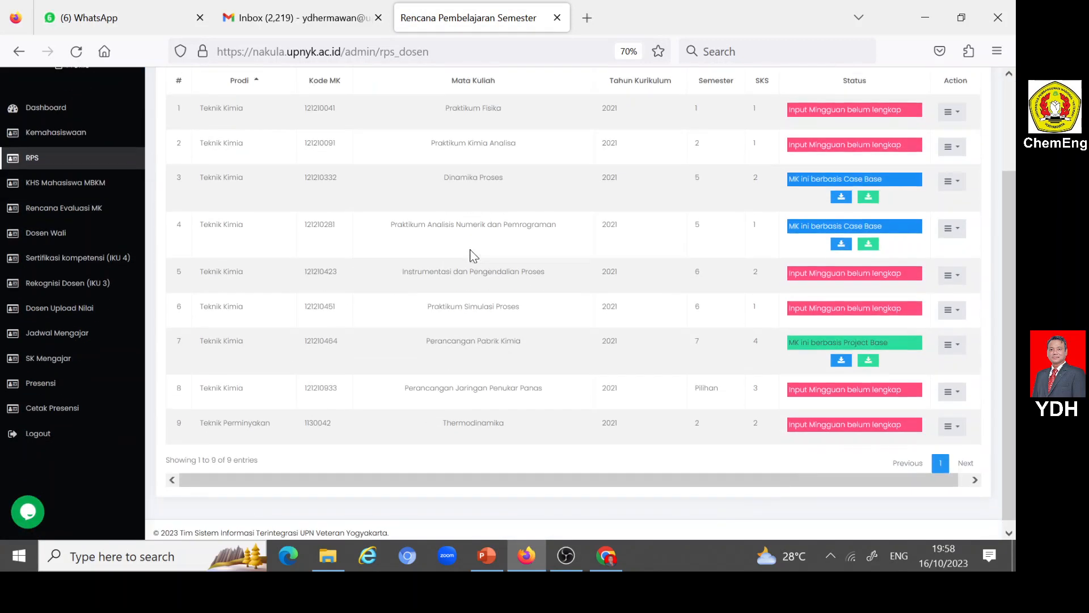
{"action": "scroll", "coordinate": [472, 251], "scroll_direction": "up", "scroll_amount": 1}
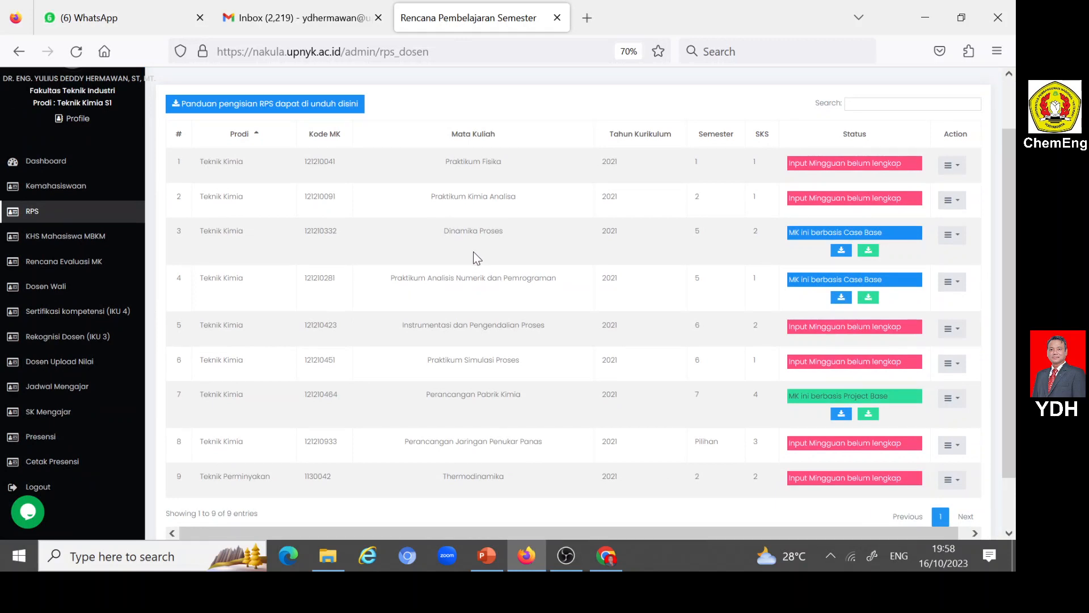
- Download the RPS completion guide panduan_rps.pdf and skim its opening pages through the CPL input instructions
{"action": "left_click", "coordinate": [177, 107]}
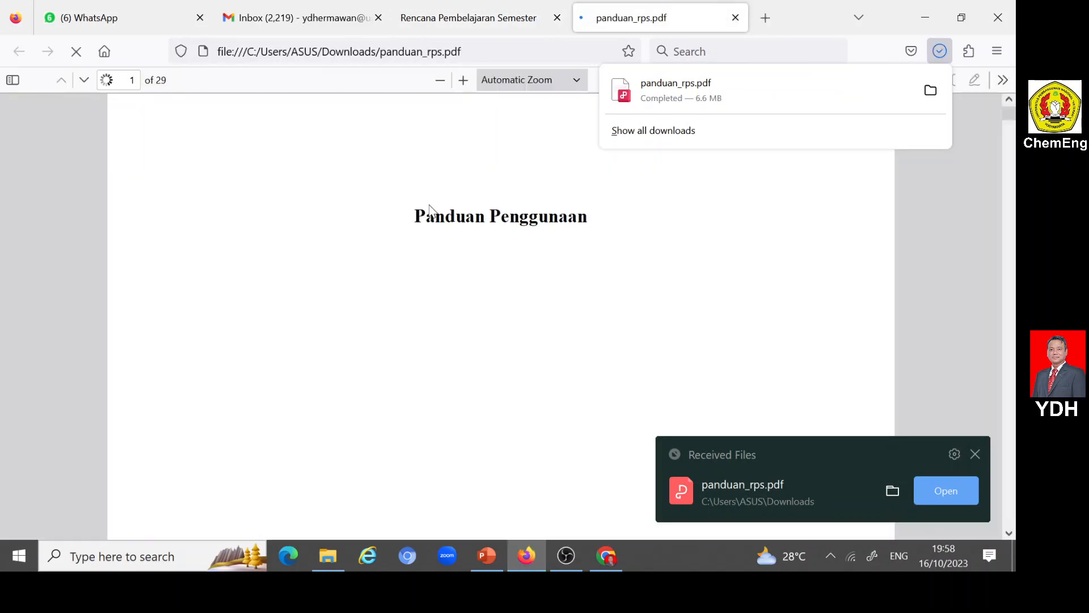
{"action": "scroll", "coordinate": [432, 275], "scroll_direction": "down", "scroll_amount": 6}
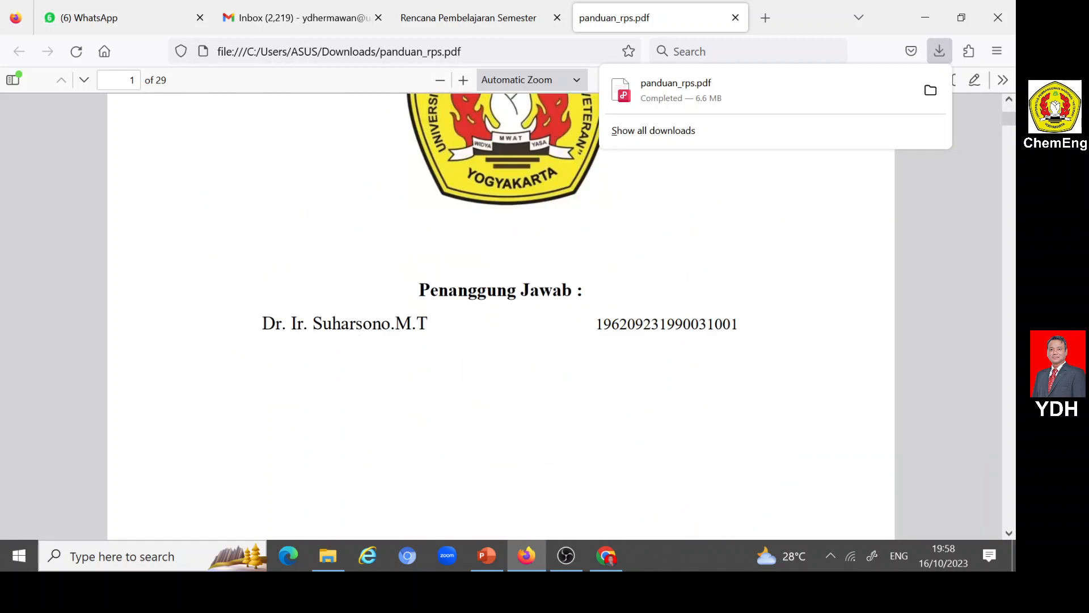
{"action": "double_click", "coordinate": [318, 323]}
{"action": "scroll", "coordinate": [413, 343], "scroll_direction": "down", "scroll_amount": 10}
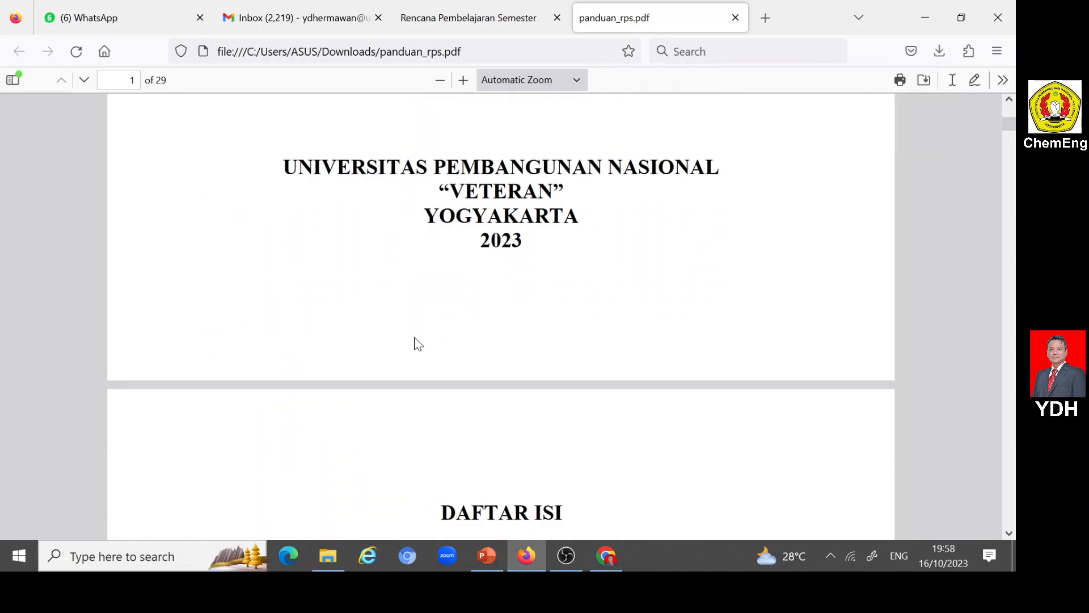
{"action": "scroll", "coordinate": [416, 343], "scroll_direction": "down", "scroll_amount": 10}
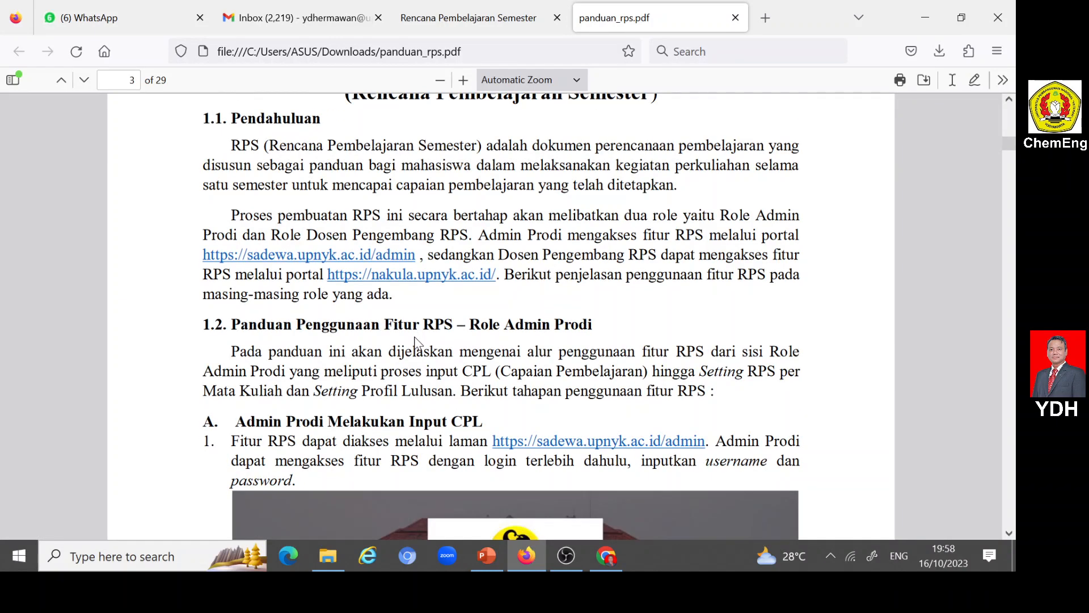
{"action": "scroll", "coordinate": [415, 342], "scroll_direction": "down", "scroll_amount": 10}
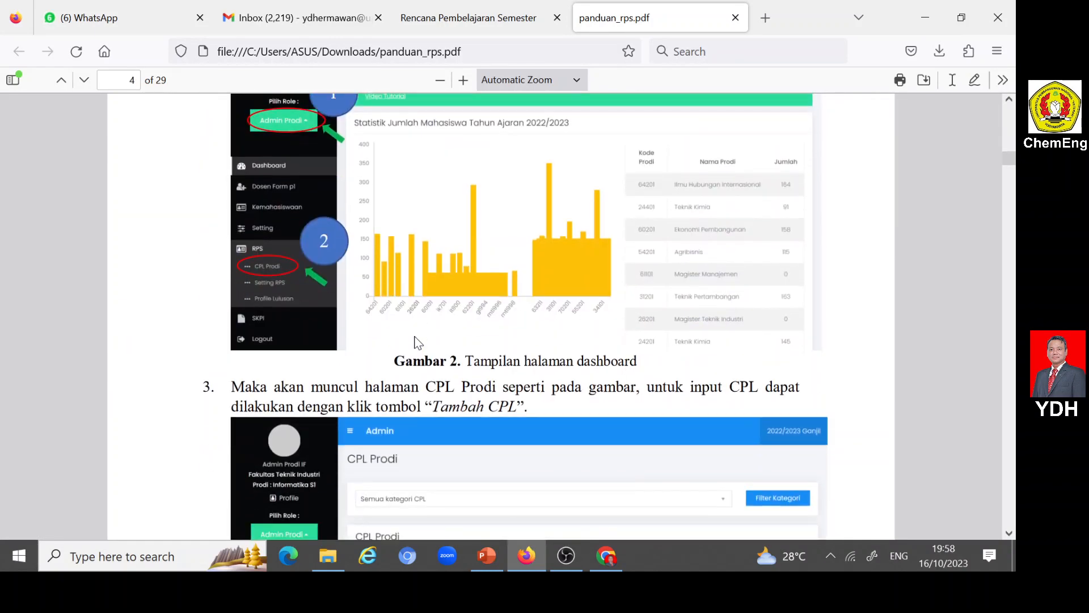
- Return to the RPS course list and compare the Case Base and Project Base courses with Perancangan Jaringan Penukar Panas, including its SKS
{"action": "left_click", "coordinate": [449, 16]}
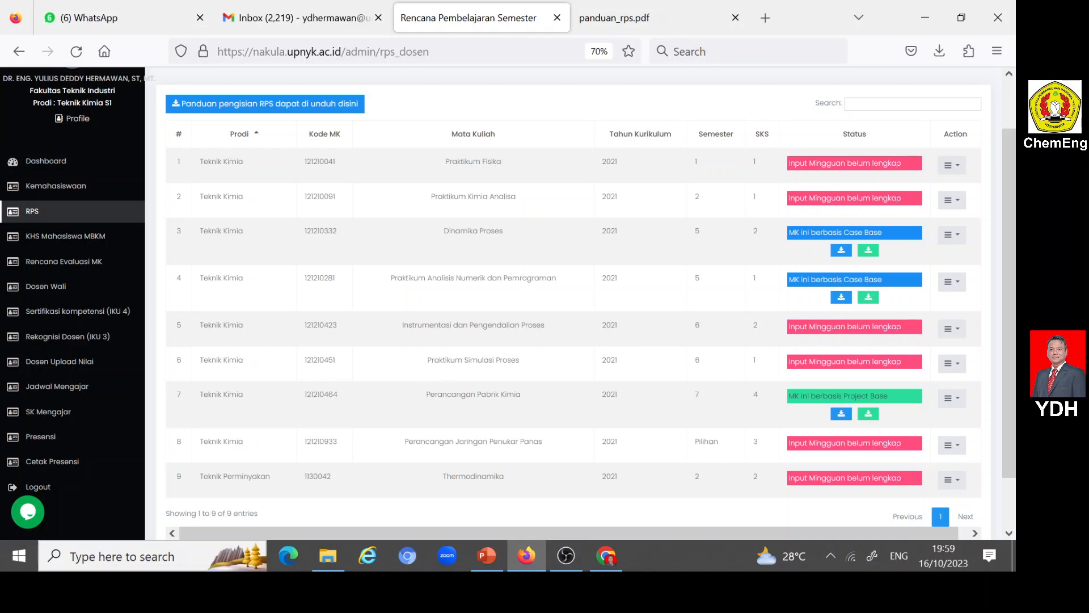
{"action": "left_click_drag", "start_coordinate": [427, 394], "coordinate": [530, 400]}
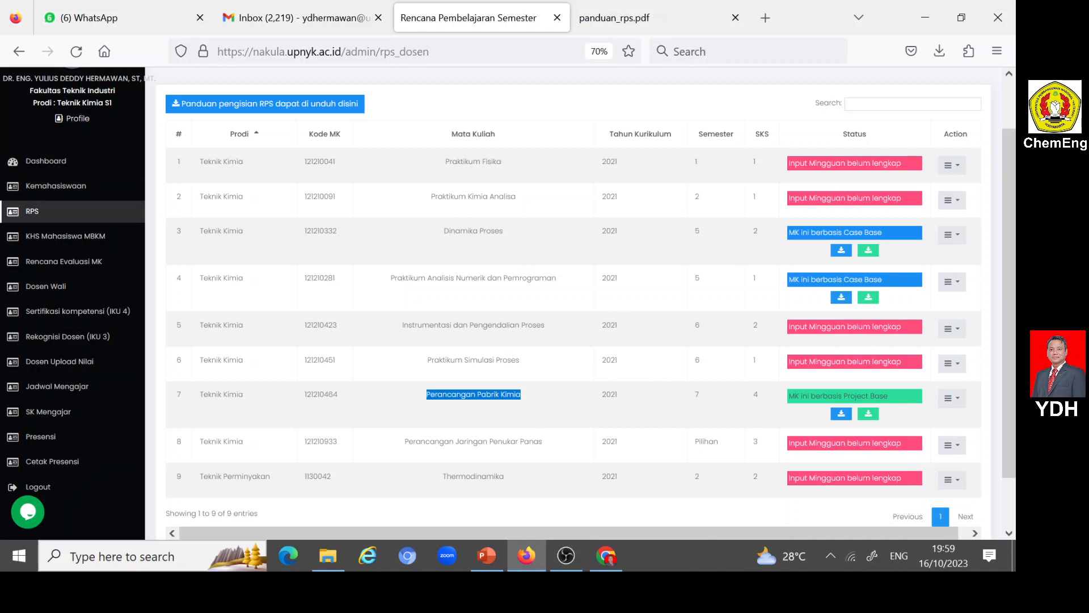
{"action": "left_click_drag", "start_coordinate": [444, 231], "coordinate": [506, 238]}
{"action": "left_click_drag", "start_coordinate": [391, 278], "coordinate": [551, 279]}
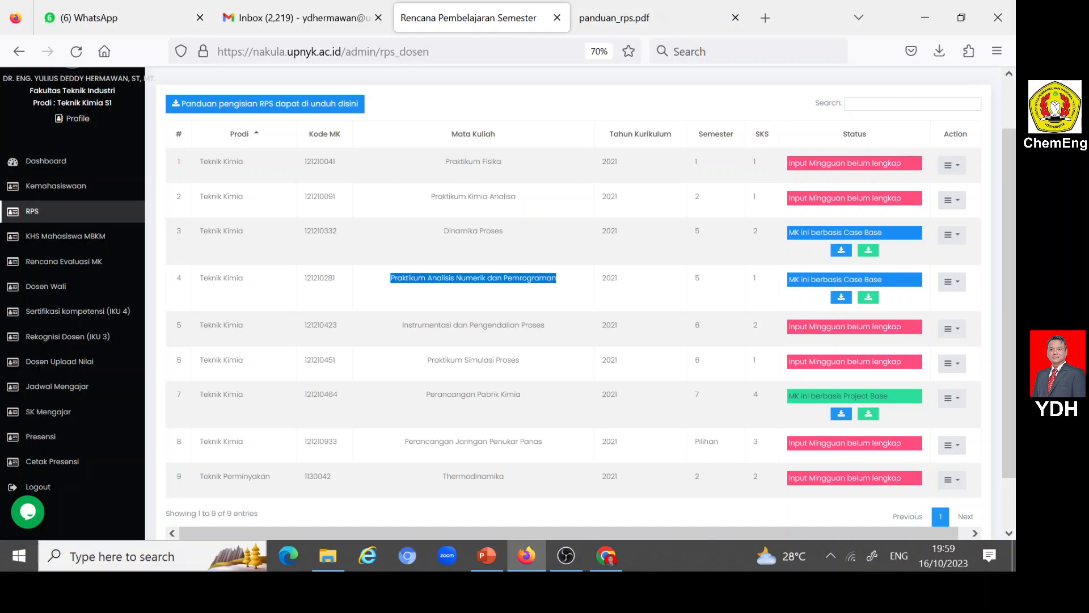
{"action": "scroll", "coordinate": [544, 287], "scroll_direction": "down", "scroll_amount": 2}
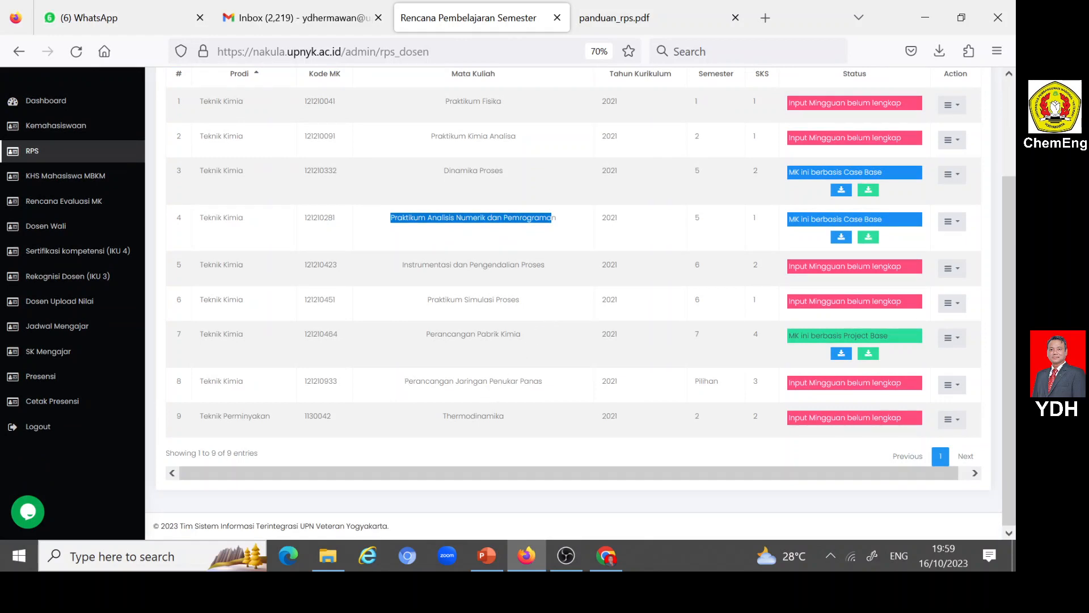
{"action": "left_click_drag", "start_coordinate": [404, 382], "coordinate": [553, 388]}
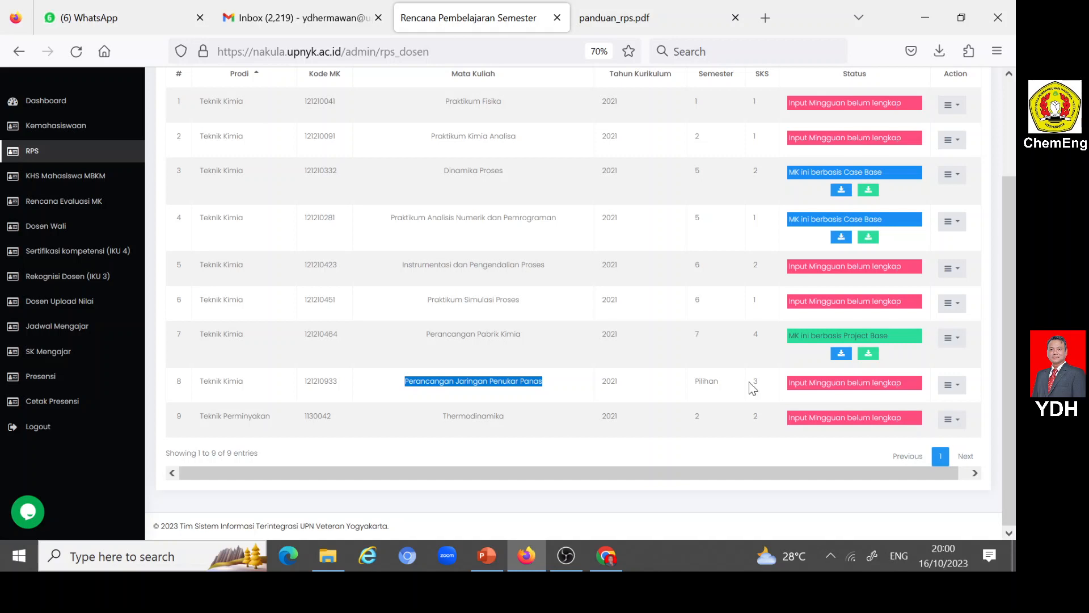
{"action": "left_click_drag", "start_coordinate": [749, 382], "coordinate": [761, 385]}
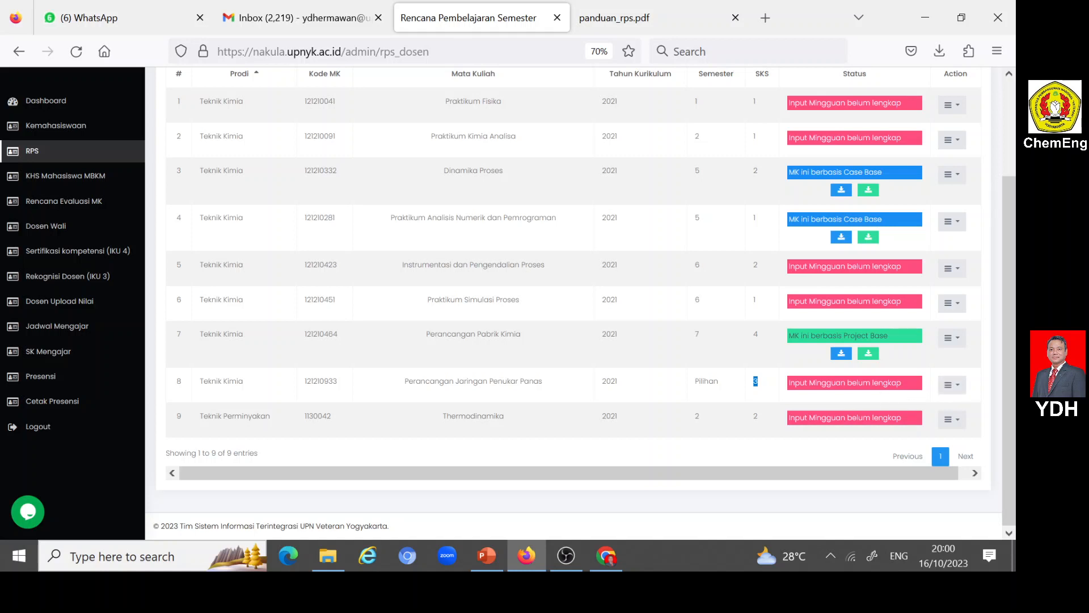
- Open the Input CPMK page for Perancangan Jaringan Penukar Panas and review its unselected CPL list
{"action": "left_click", "coordinate": [961, 391]}
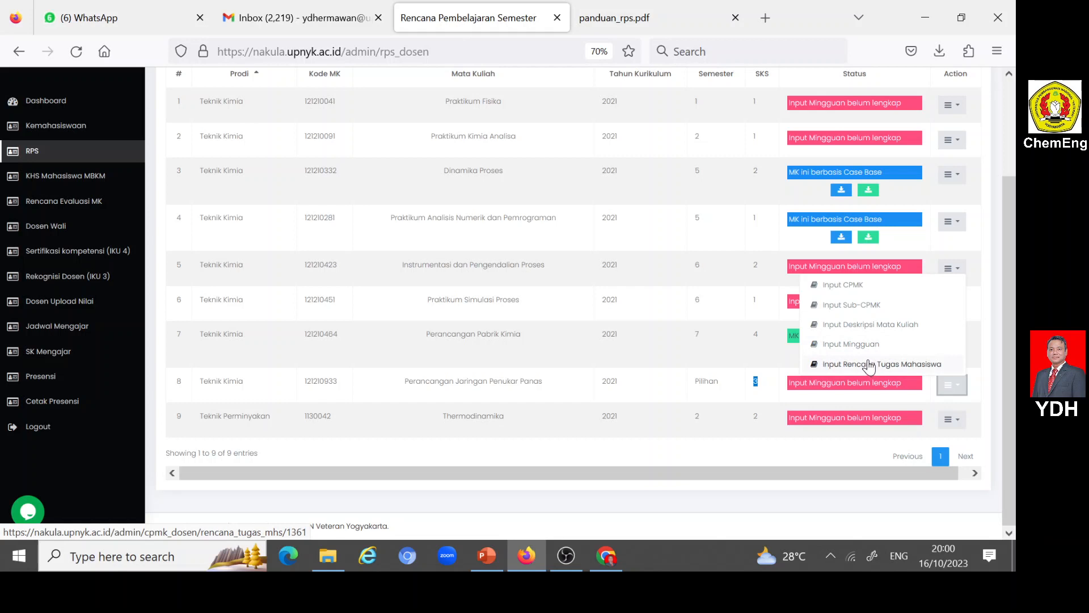
{"action": "left_click", "coordinate": [843, 287]}
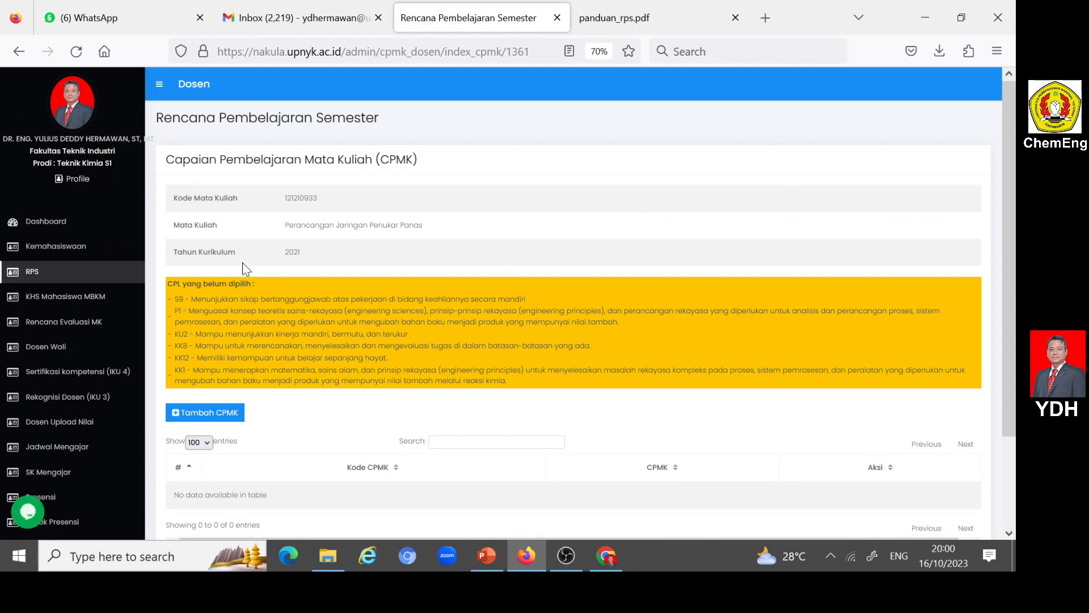
{"action": "scroll", "coordinate": [201, 287], "scroll_direction": "down", "scroll_amount": 2}
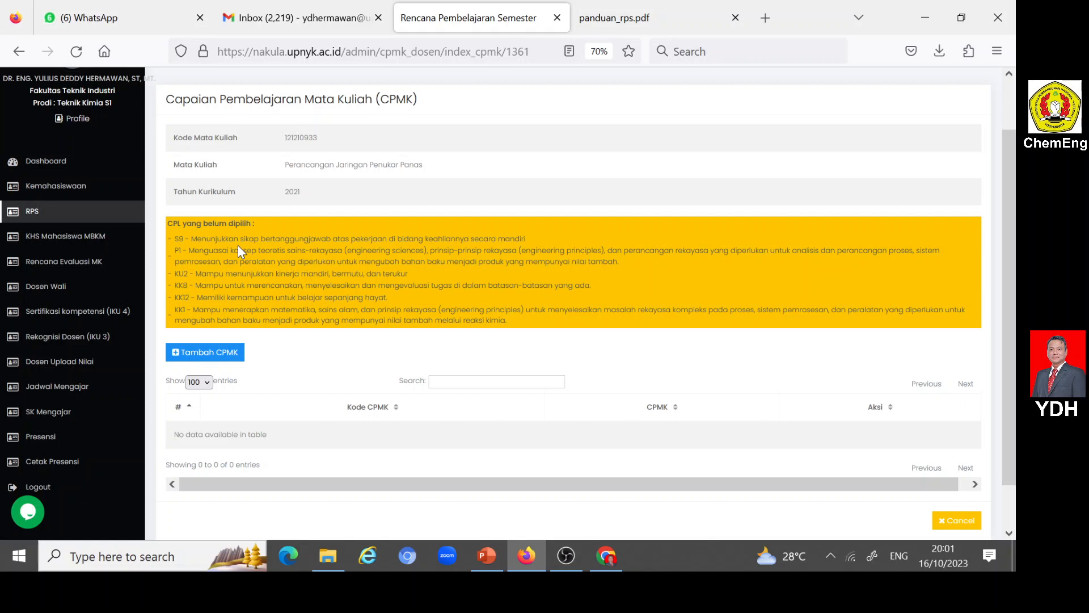
- Switch to File Explorer, open RPS PJPP 121210933.docx in Word and view its course identity header
{"action": "left_click", "coordinate": [328, 556]}
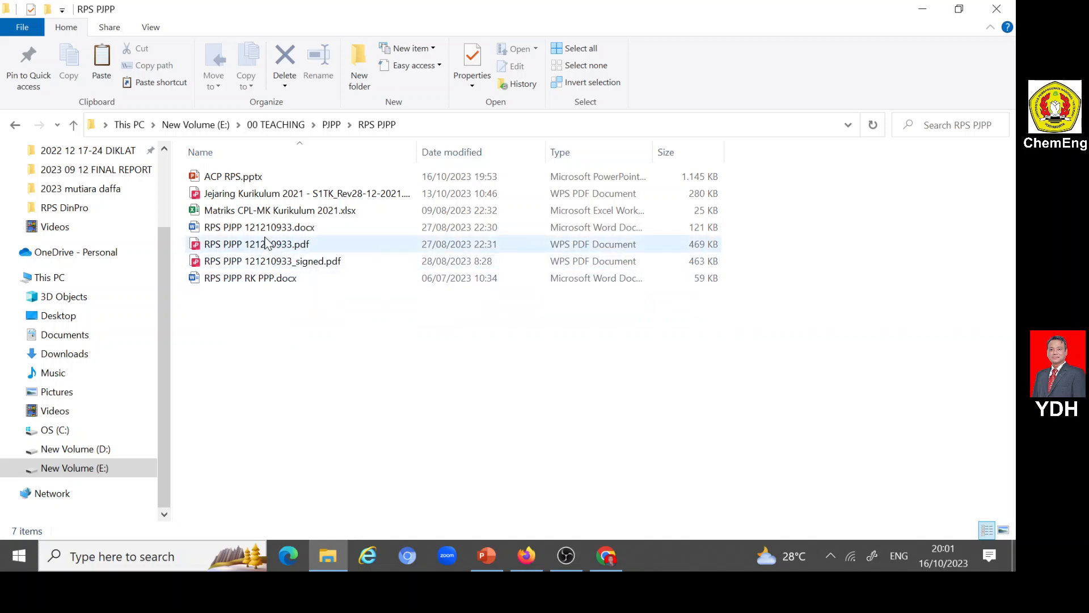
{"action": "double_click", "coordinate": [237, 228]}
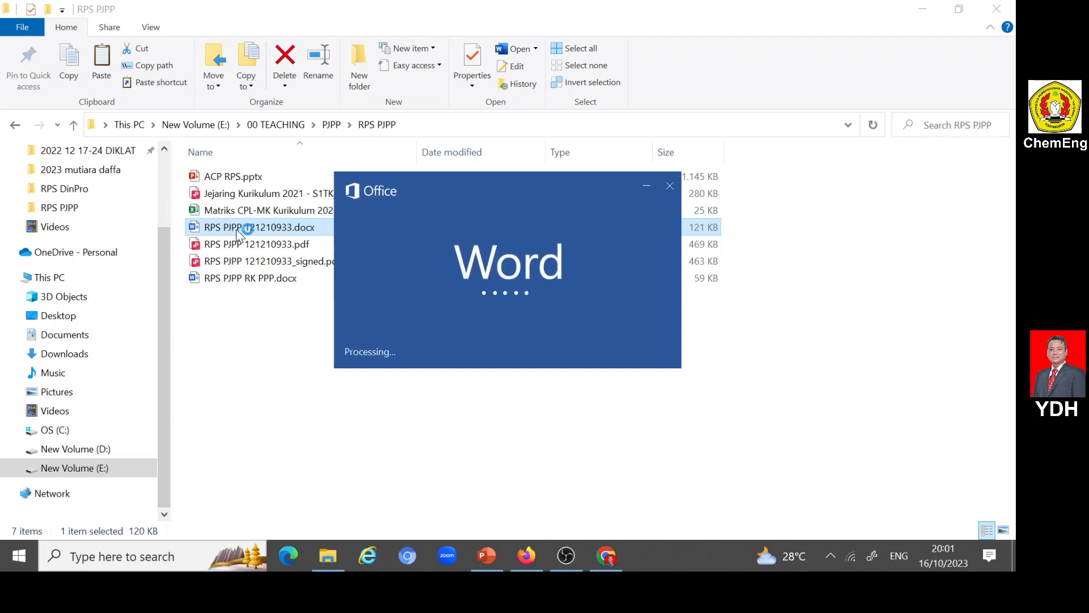
{"action": "scroll", "coordinate": [569, 307], "scroll_direction": "down", "scroll_amount": 1}
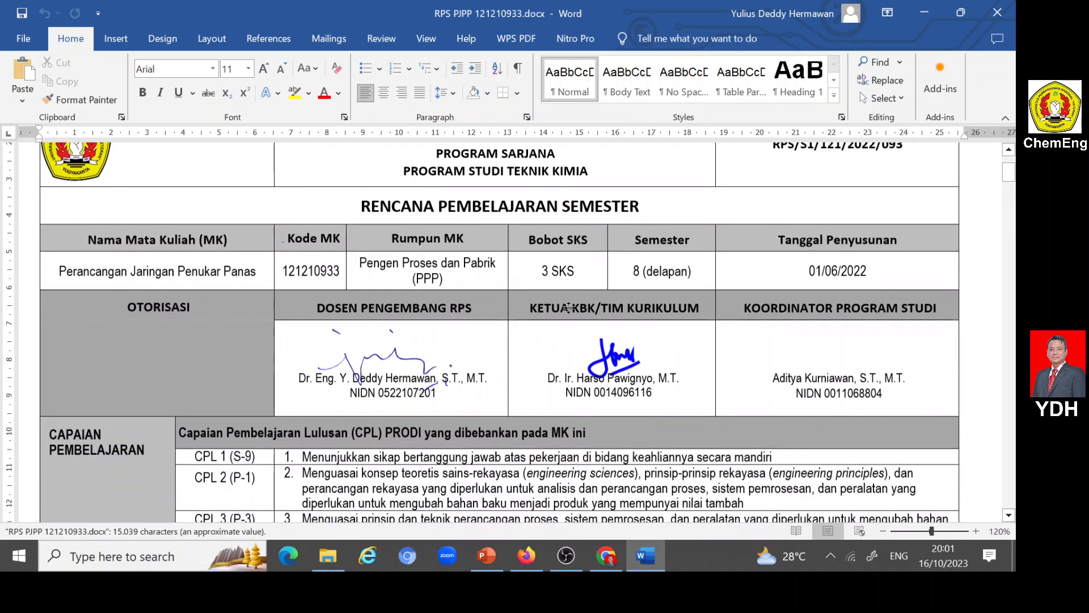
{"action": "scroll", "coordinate": [569, 306], "scroll_direction": "up", "scroll_amount": 2}
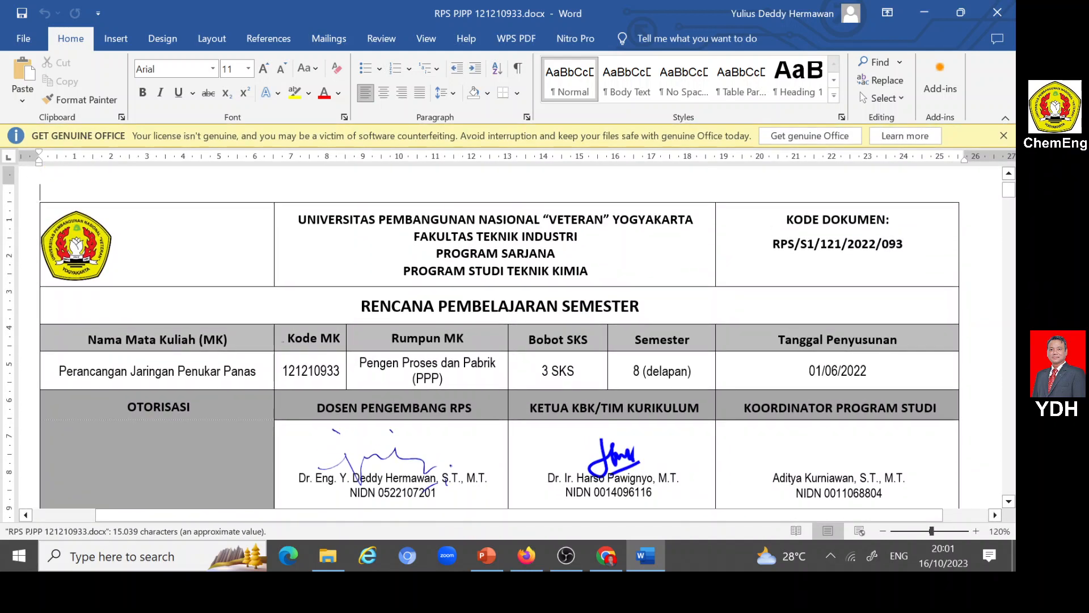
- Examine the CPL entries assigned to the course and the start of the CPMK section in the RPS document
{"action": "scroll", "coordinate": [567, 309], "scroll_direction": "down", "scroll_amount": 5}
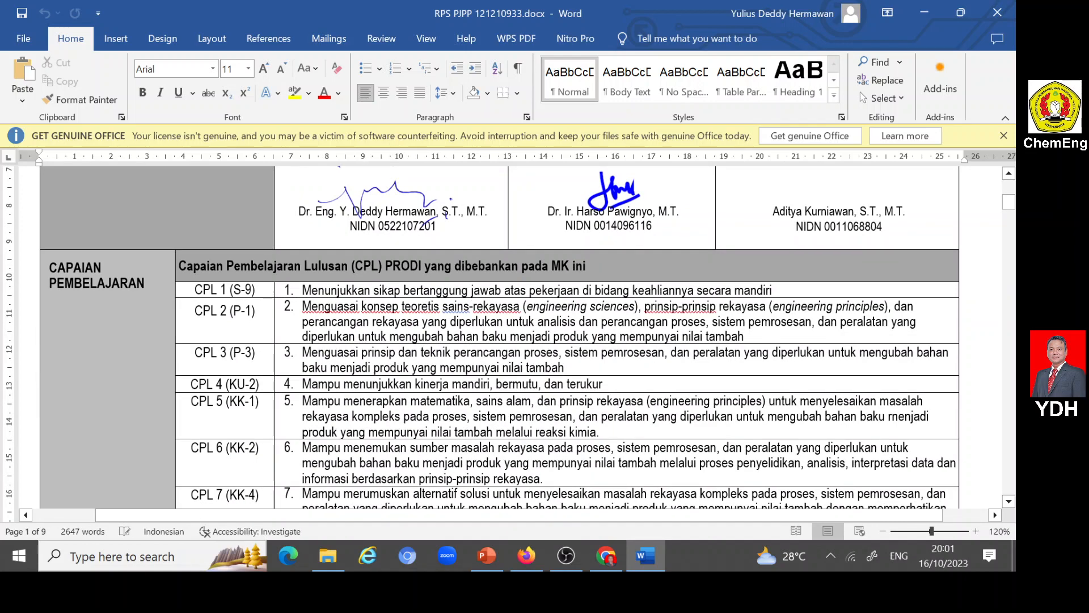
{"action": "scroll", "coordinate": [309, 279], "scroll_direction": "down", "scroll_amount": 2}
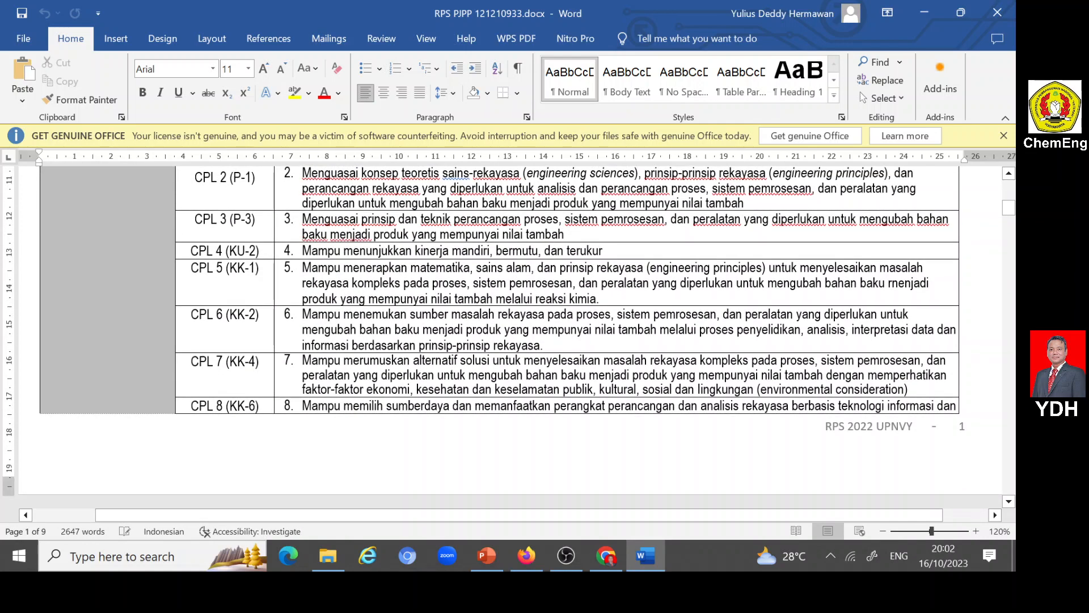
{"action": "scroll", "coordinate": [313, 295], "scroll_direction": "down", "scroll_amount": 2}
{"action": "scroll", "coordinate": [314, 296], "scroll_direction": "down", "scroll_amount": 3}
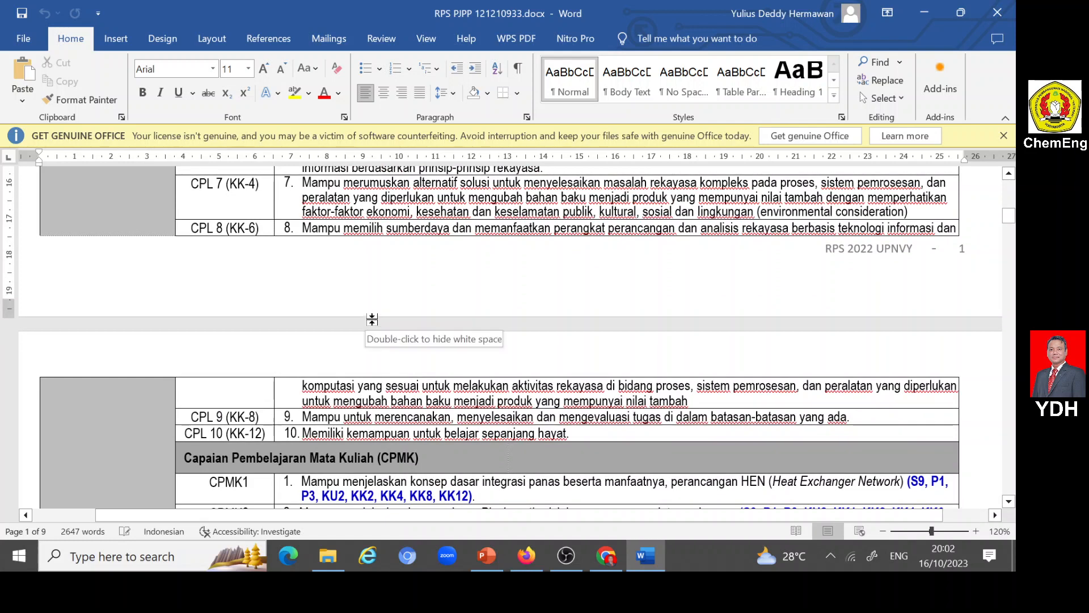
{"action": "scroll", "coordinate": [370, 320], "scroll_direction": "up", "scroll_amount": 9}
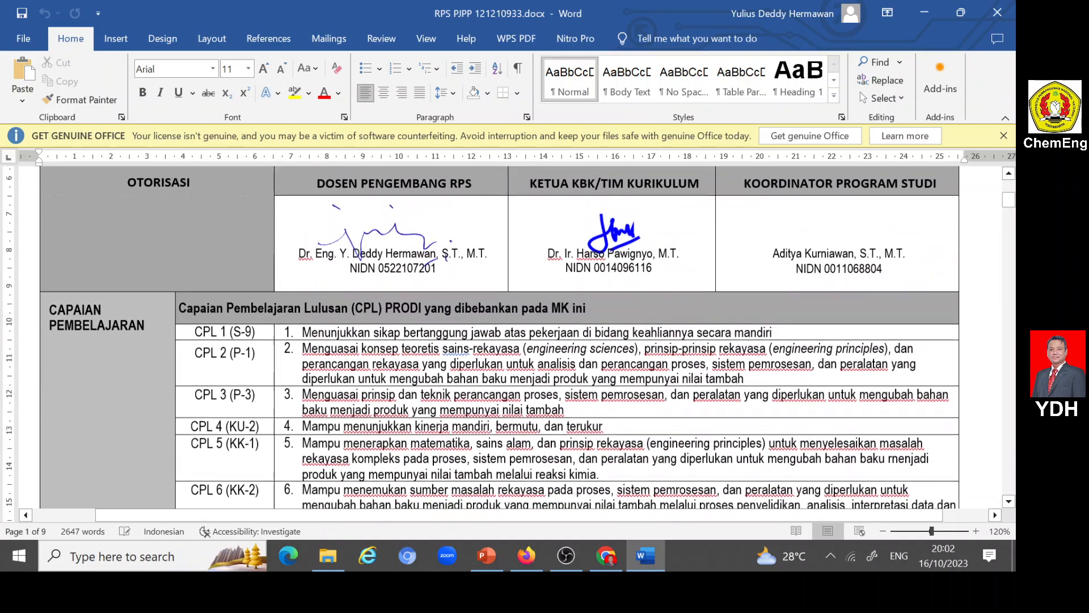
{"action": "scroll", "coordinate": [500, 340], "scroll_direction": "down", "scroll_amount": 3}
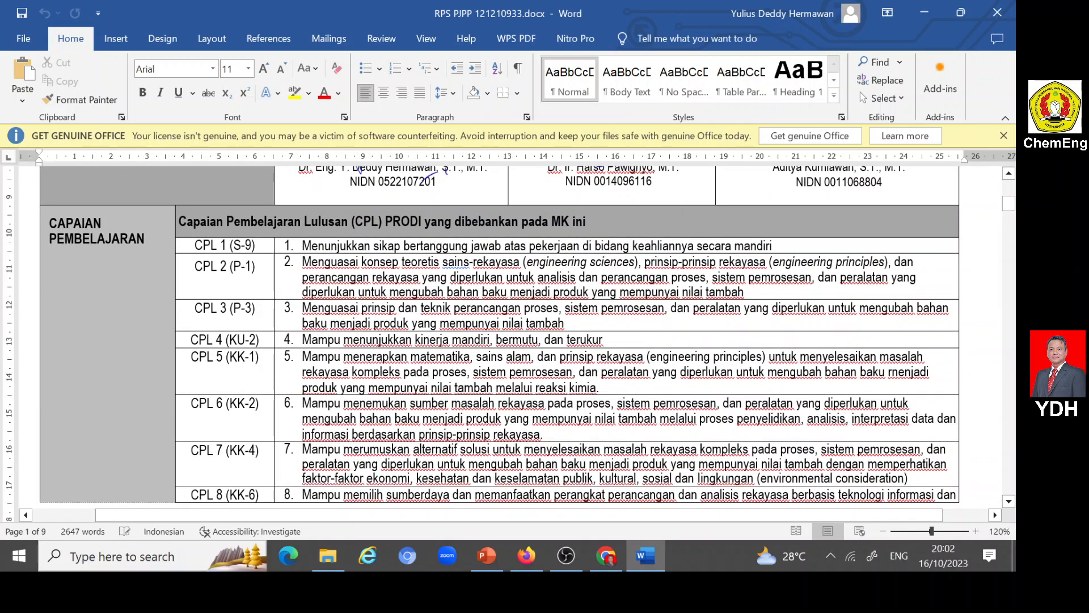
{"action": "scroll", "coordinate": [499, 340], "scroll_direction": "down", "scroll_amount": 10}
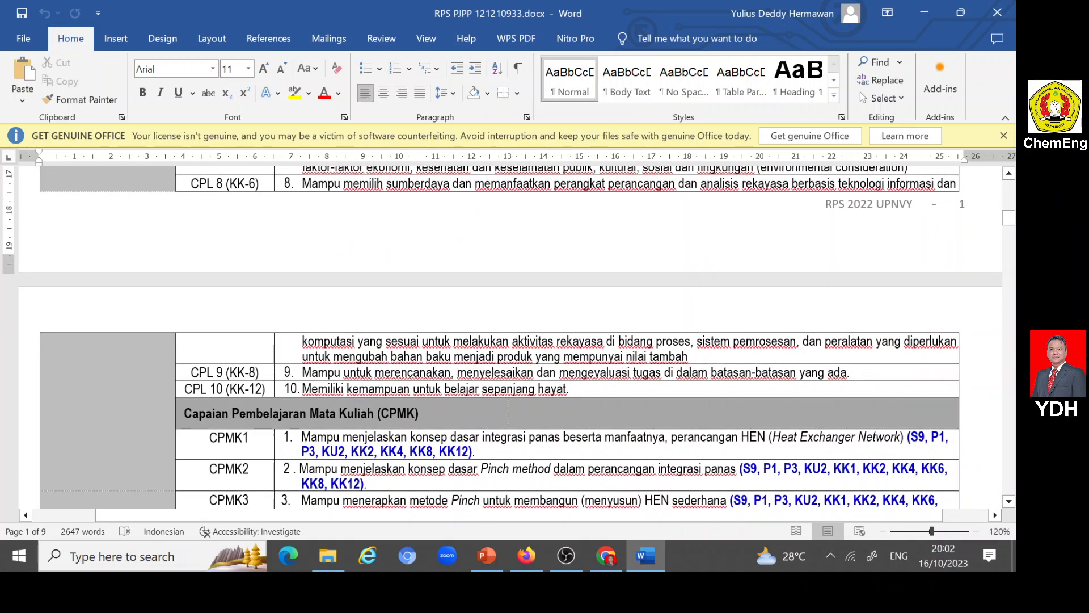
- Switch to File Explorer, open Matriks CPL-MK Kurikulum 2021.xlsx in Excel, and enable editing to view the start of the matrix
{"action": "left_click", "coordinate": [328, 555]}
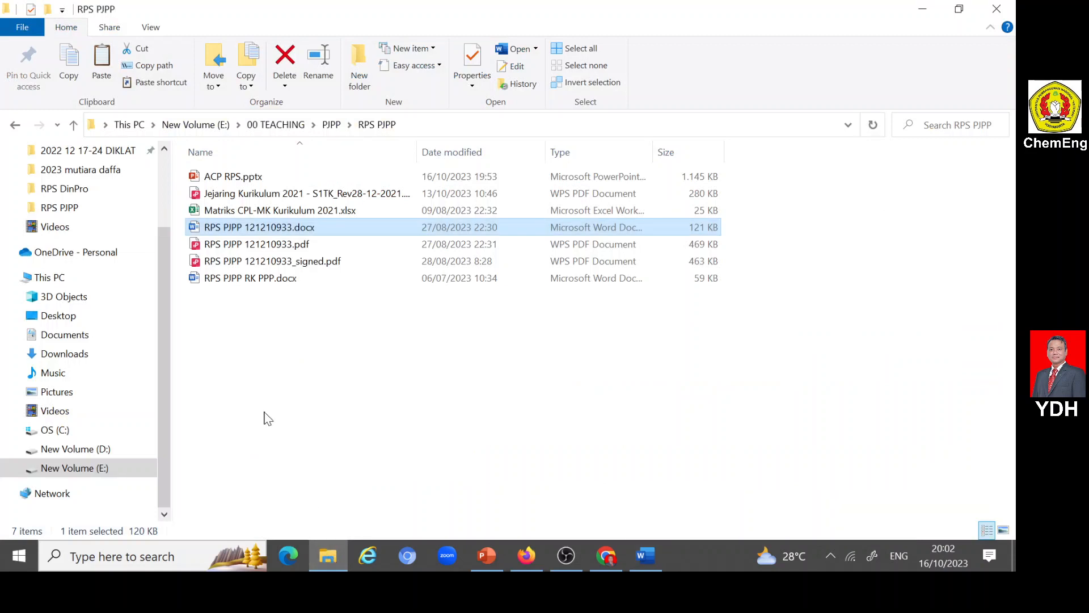
{"action": "left_click", "coordinate": [246, 211]}
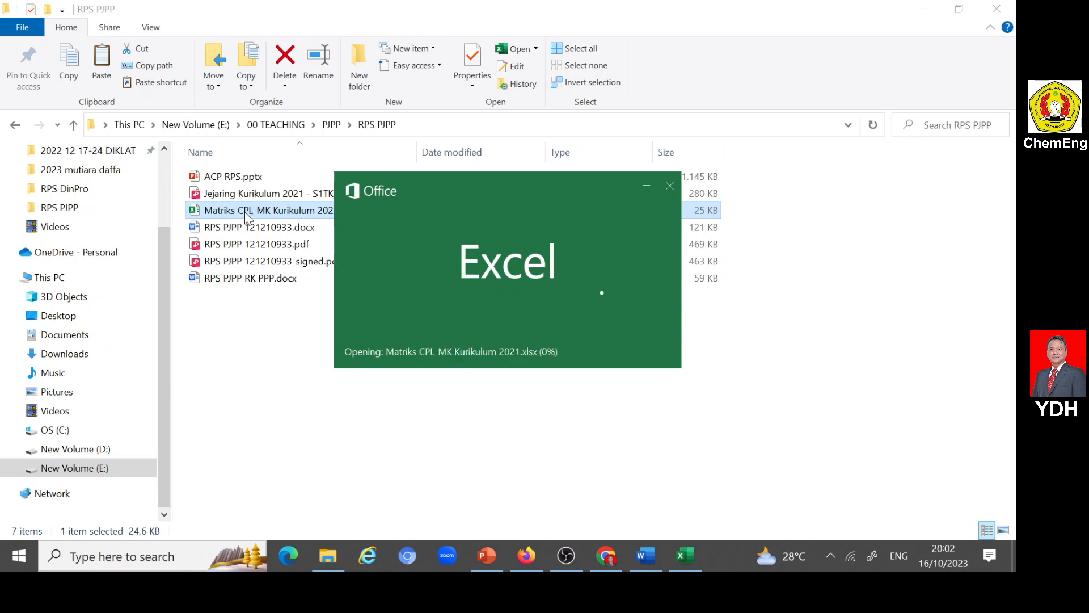
{"action": "scroll", "coordinate": [343, 342], "scroll_direction": "up", "scroll_amount": 2}
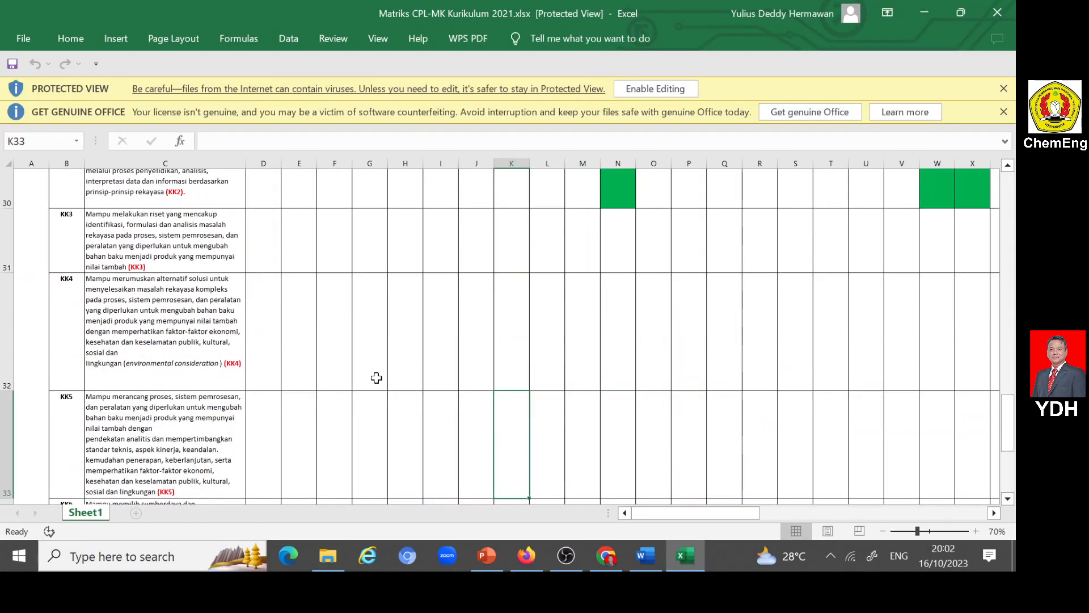
{"action": "left_click", "coordinate": [668, 94]}
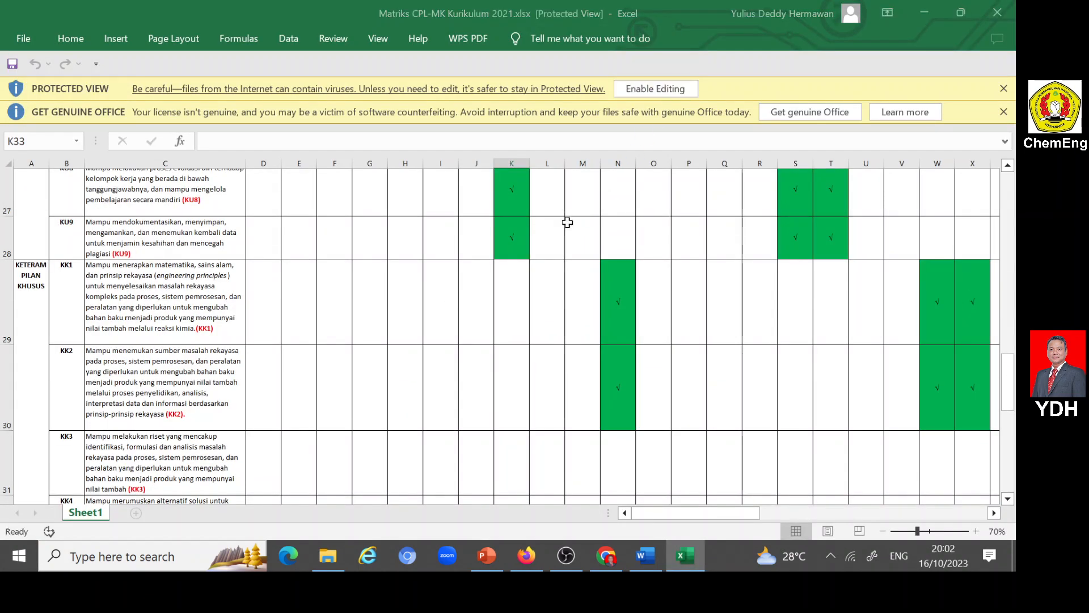
{"action": "scroll", "coordinate": [538, 313], "scroll_direction": "up", "scroll_amount": 9}
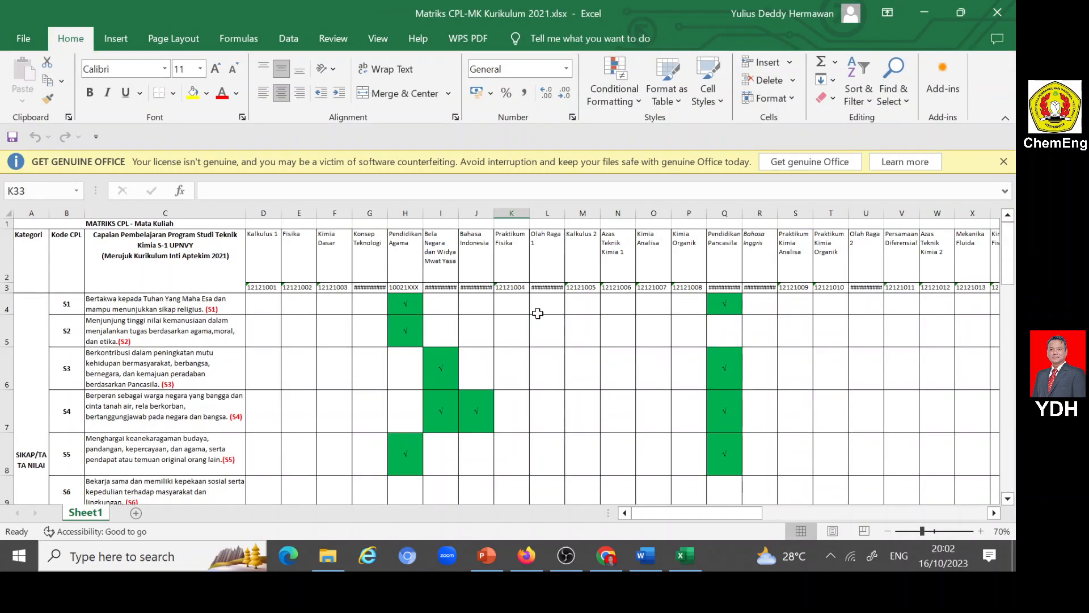
- Examine the course headings and the first checked CPL cells at the start of the matrix
{"action": "left_click", "coordinate": [266, 244]}
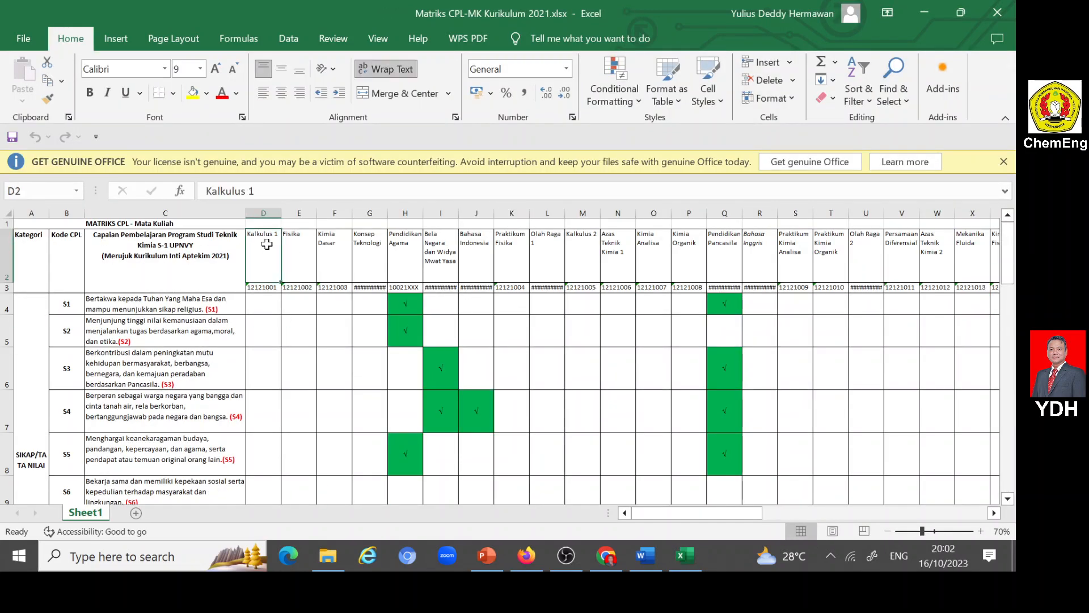
{"action": "key", "text": "Right"}
{"action": "key", "text": "Right"}
{"action": "key", "text": "Right"}
{"action": "key", "text": "Right"}
{"action": "key", "text": "Right"}
{"action": "key", "text": "Right"}
{"action": "key", "text": "Right"}
{"action": "key", "text": "Right"}
{"action": "key", "text": "Right"}
{"action": "key", "text": "Right"}
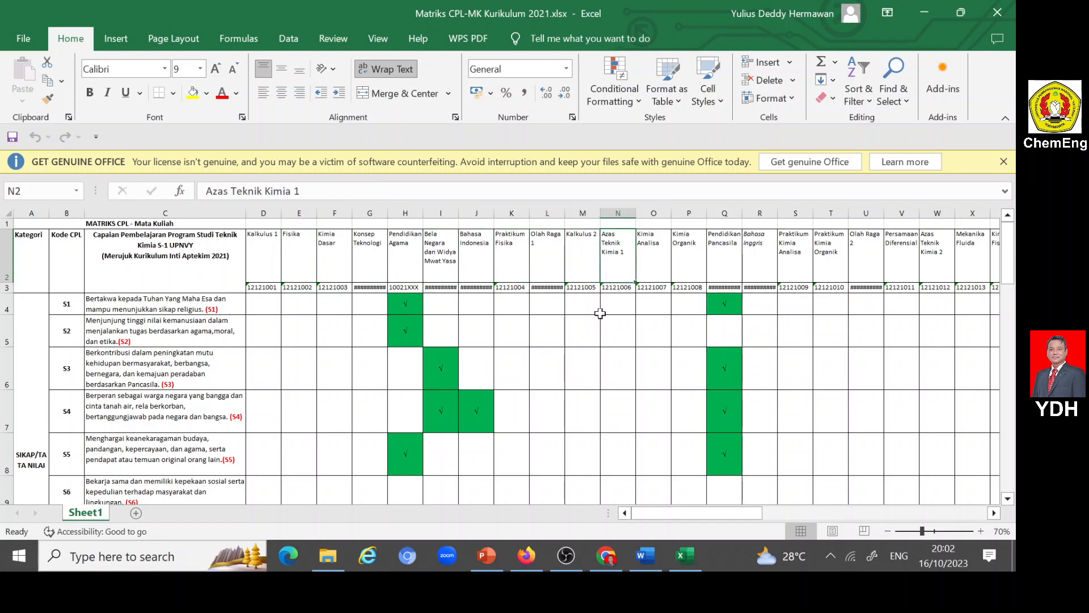
{"action": "left_click", "coordinate": [406, 328]}
{"action": "left_click", "coordinate": [439, 359]}
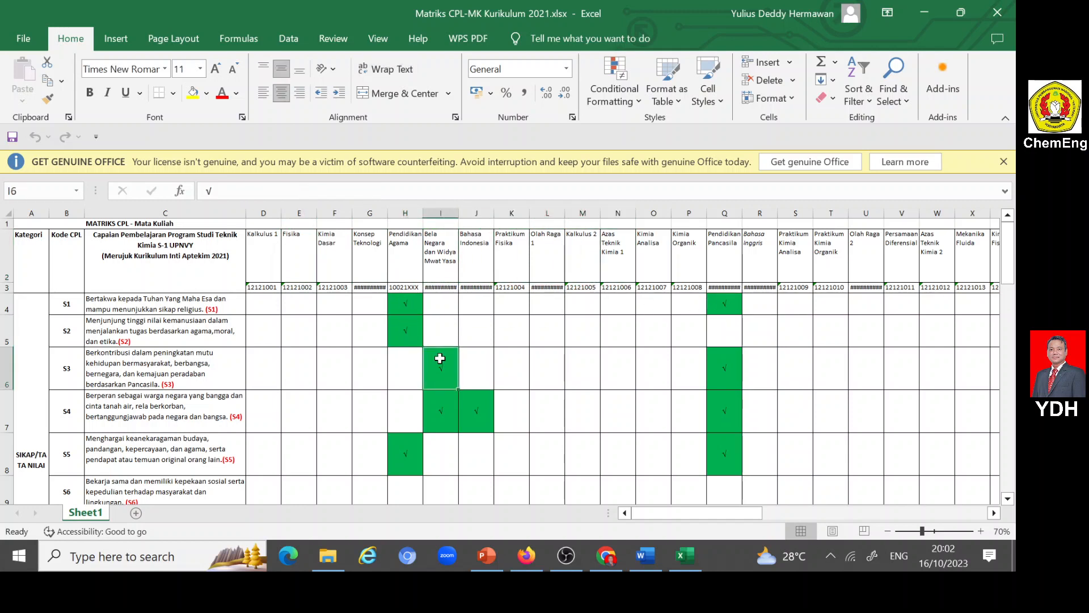
- Find the Pilihan D course column near the end of the matrix and select the whole column
{"action": "left_click", "coordinate": [994, 514]}
{"action": "left_click", "coordinate": [994, 513]}
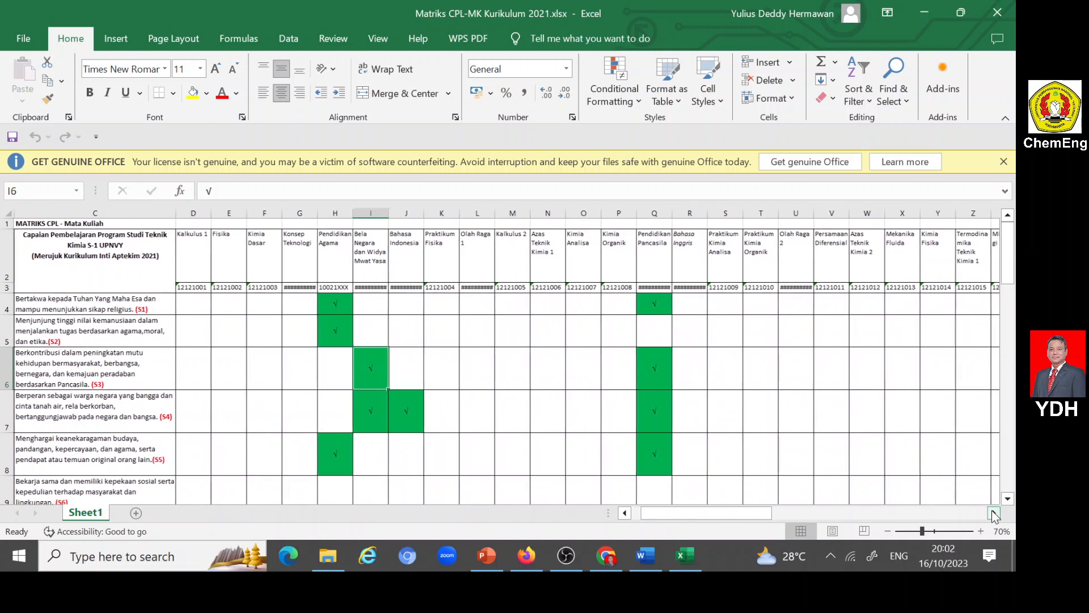
{"action": "left_click", "coordinate": [994, 514]}
{"action": "left_click", "coordinate": [993, 513]}
{"action": "left_click", "coordinate": [992, 514]}
{"action": "left_click", "coordinate": [993, 514]}
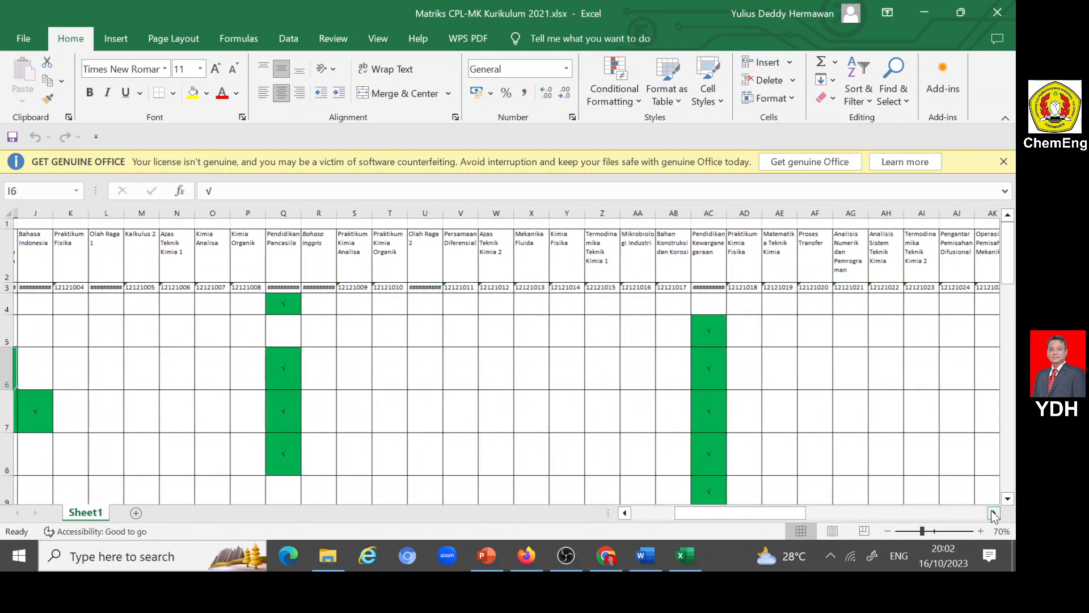
{"action": "left_click", "coordinate": [992, 513]}
{"action": "left_click_drag", "start_coordinate": [993, 513], "coordinate": [991, 511]}
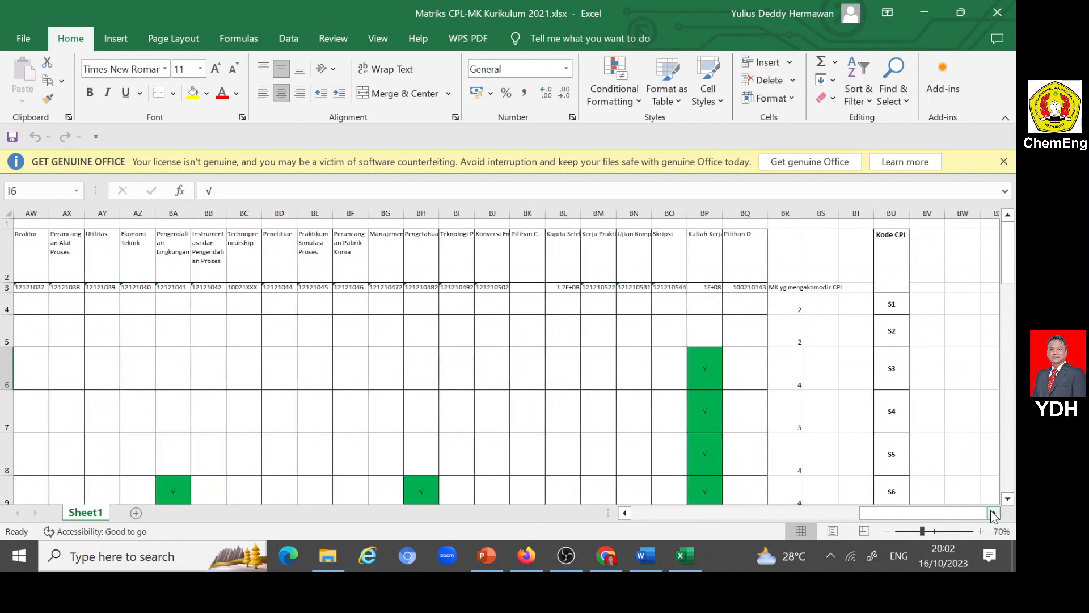
{"action": "left_click", "coordinate": [747, 214]}
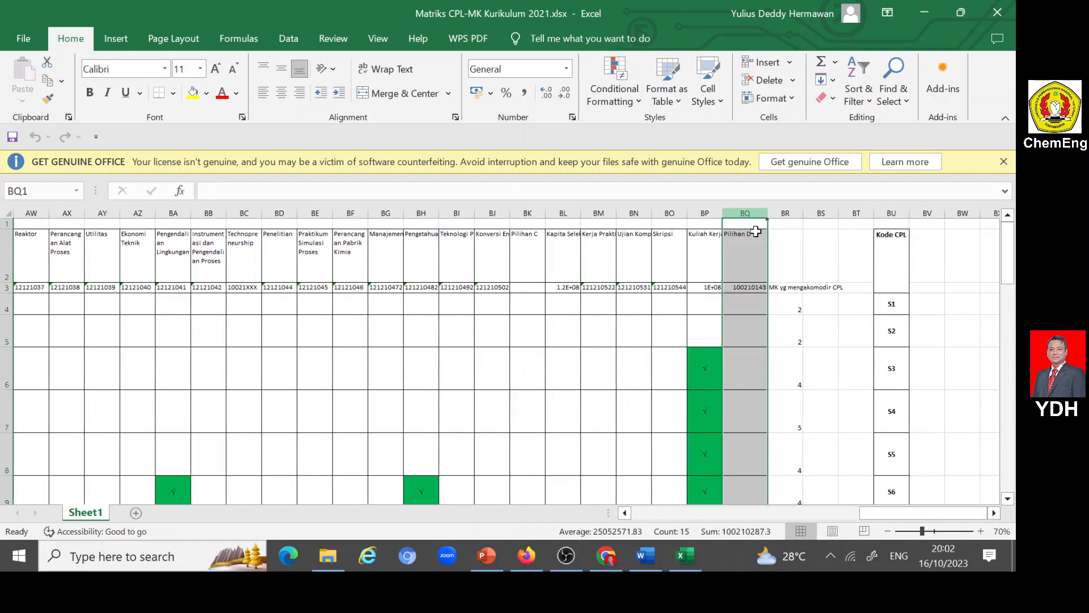
- Look over the CPL checkmarks in the Pilihan D column against the Kode CPL column, covering the S and first P rows
{"action": "left_click", "coordinate": [994, 513]}
{"action": "left_click", "coordinate": [994, 513]}
{"action": "scroll", "coordinate": [717, 360], "scroll_direction": "down", "scroll_amount": 5}
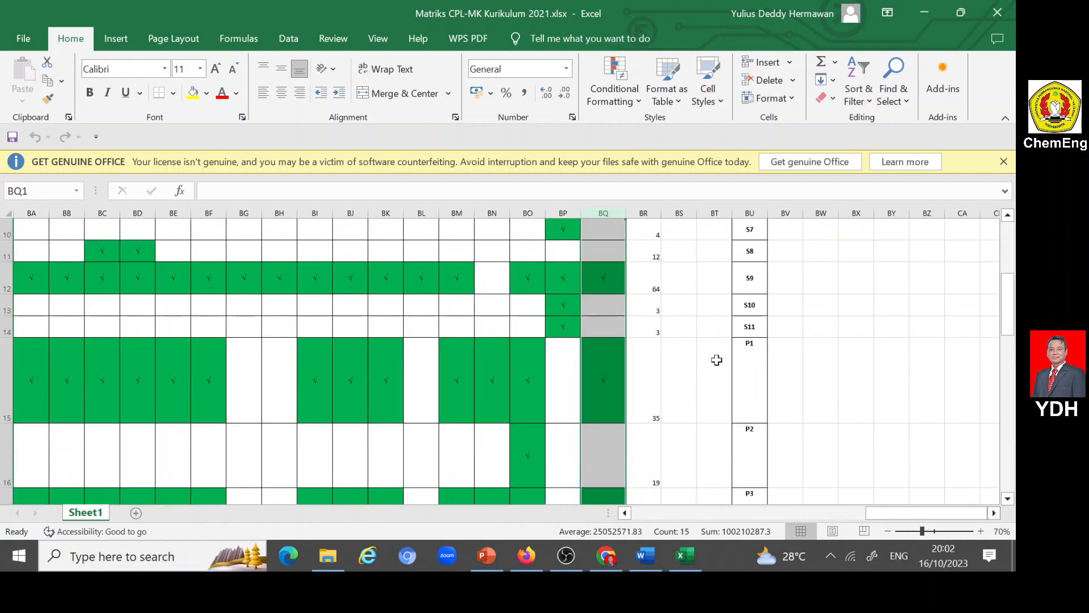
{"action": "scroll", "coordinate": [717, 360], "scroll_direction": "up", "scroll_amount": 2}
{"action": "left_click", "coordinate": [608, 280]}
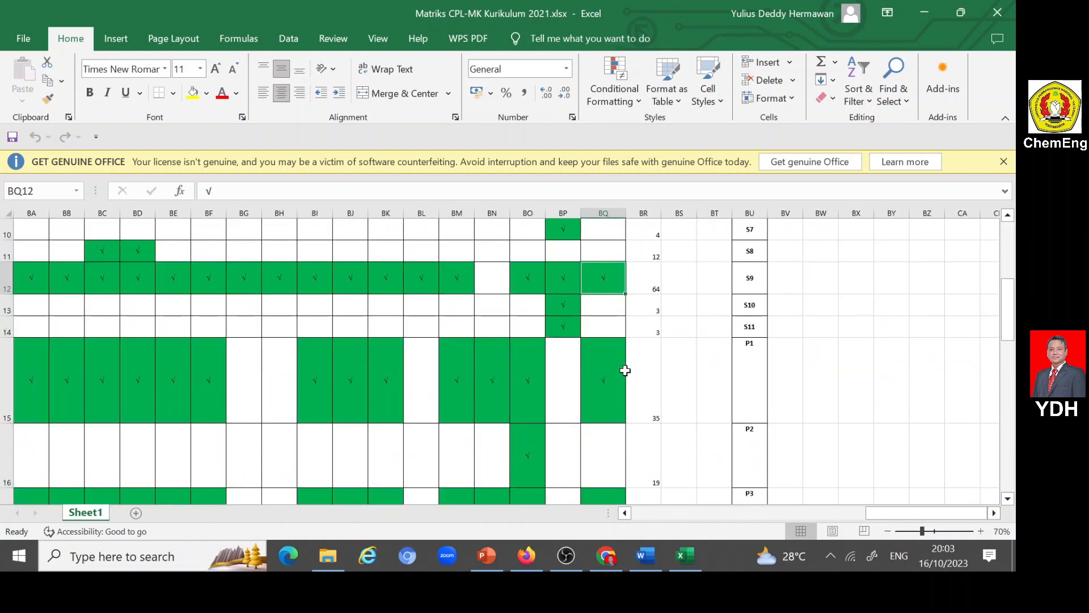
{"action": "left_click", "coordinate": [610, 372]}
{"action": "scroll", "coordinate": [607, 363], "scroll_direction": "down", "scroll_amount": 2}
{"action": "scroll", "coordinate": [629, 340], "scroll_direction": "up", "scroll_amount": 5}
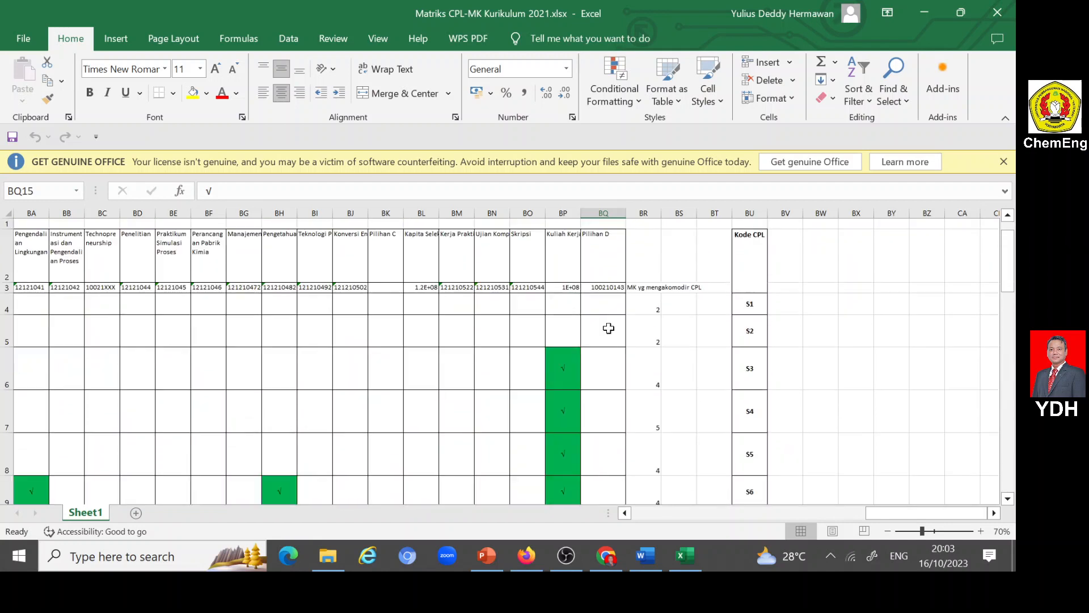
{"action": "scroll", "coordinate": [628, 324], "scroll_direction": "down", "scroll_amount": 2}
{"action": "left_click", "coordinate": [611, 210]}
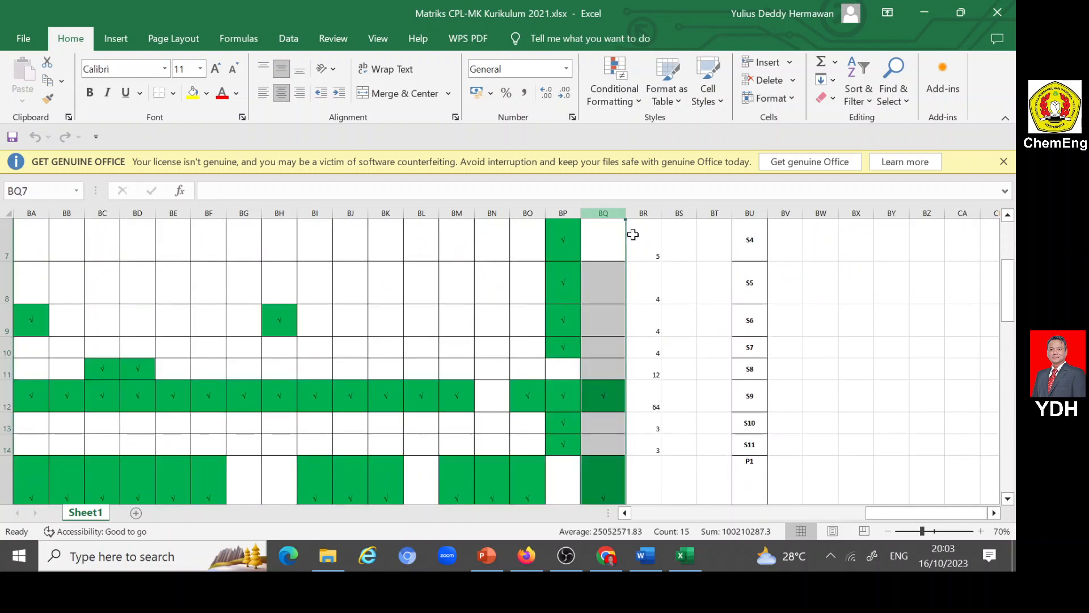
{"action": "scroll", "coordinate": [662, 269], "scroll_direction": "up", "scroll_amount": 2}
{"action": "scroll", "coordinate": [662, 269], "scroll_direction": "down", "scroll_amount": 3}
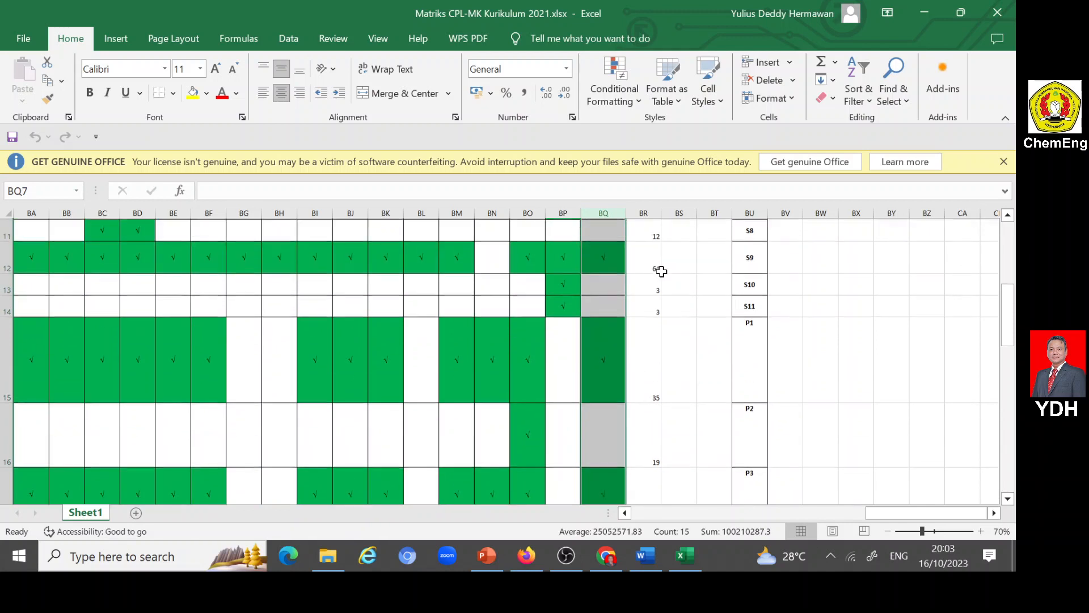
- Go through the checked cells of the Pilihan D column one by one for S9, P1, P3, KU2 and KK1
{"action": "left_click", "coordinate": [603, 280]}
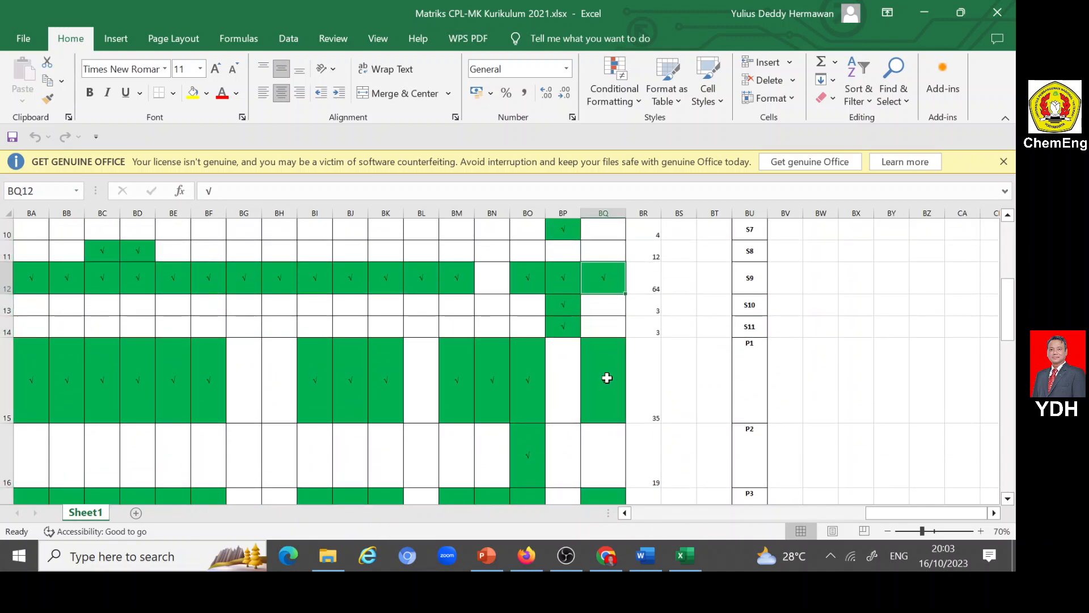
{"action": "left_click", "coordinate": [608, 374]}
{"action": "scroll", "coordinate": [638, 370], "scroll_direction": "down", "scroll_amount": 1}
{"action": "left_click", "coordinate": [603, 435]}
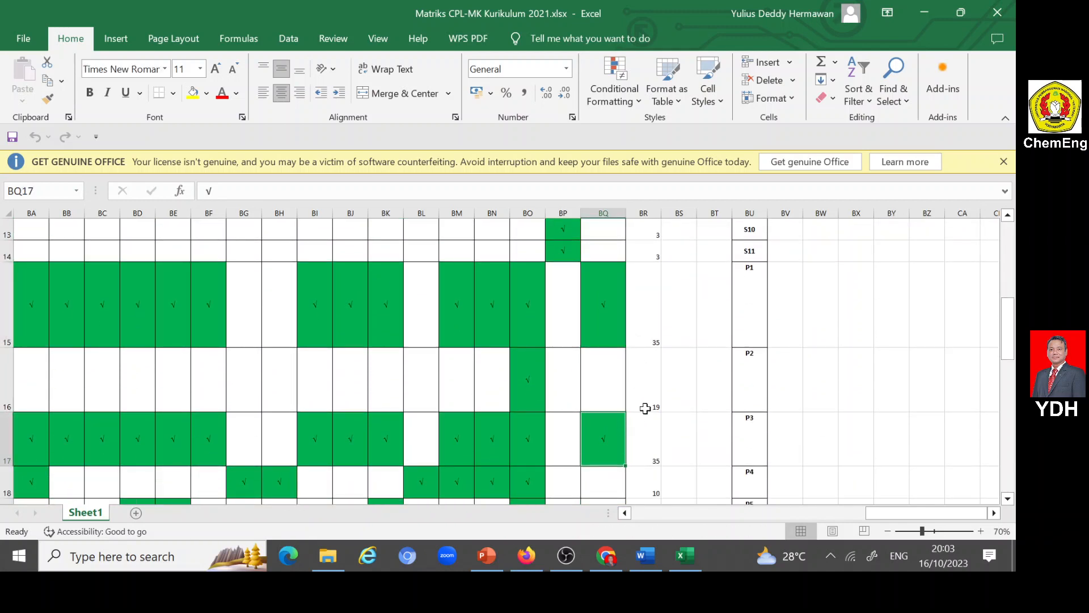
{"action": "scroll", "coordinate": [647, 408], "scroll_direction": "down", "scroll_amount": 3}
{"action": "left_click", "coordinate": [603, 340]}
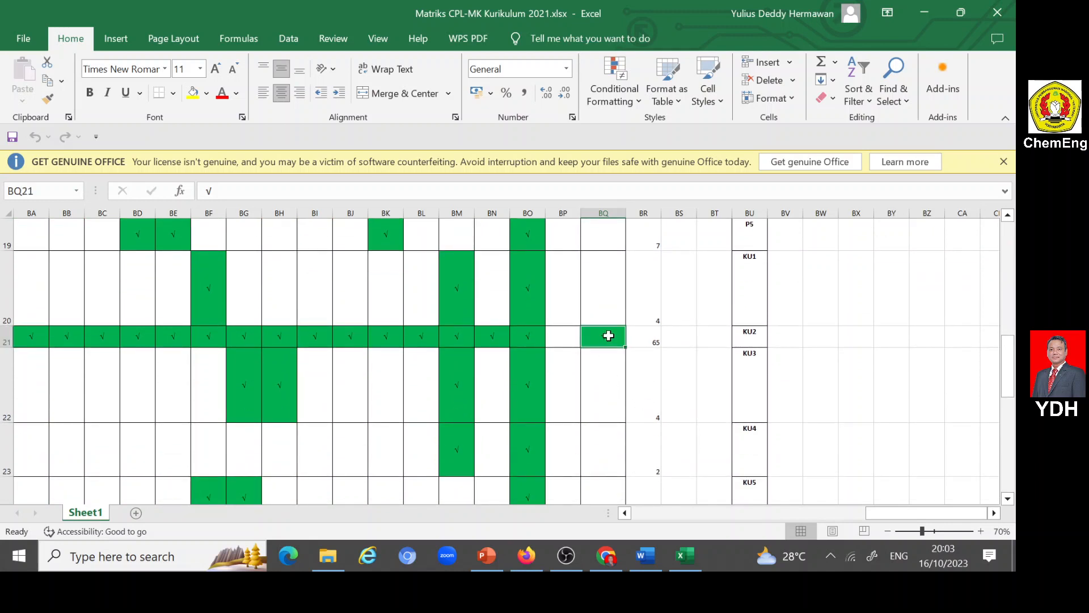
{"action": "scroll", "coordinate": [611, 336], "scroll_direction": "down", "scroll_amount": 3}
{"action": "left_click", "coordinate": [616, 450]}
- Check the Pilihan D marks for KK4, KK6, KK8 and KK12, and match the last one to its CPL code and description
{"action": "scroll", "coordinate": [629, 420], "scroll_direction": "down", "scroll_amount": 3}
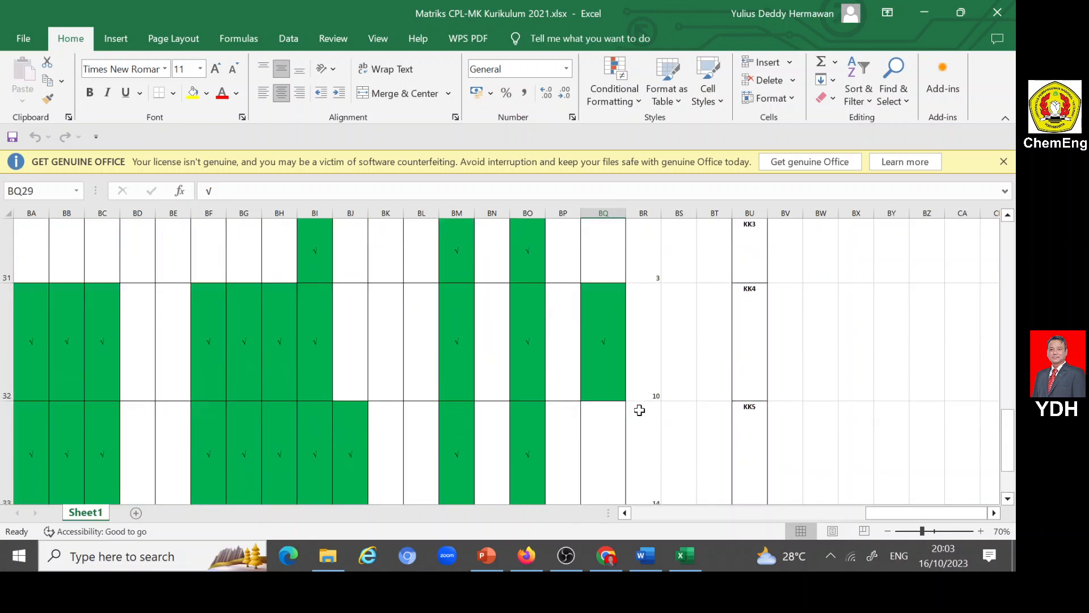
{"action": "left_click", "coordinate": [602, 346]}
{"action": "scroll", "coordinate": [620, 344], "scroll_direction": "down", "scroll_amount": 1}
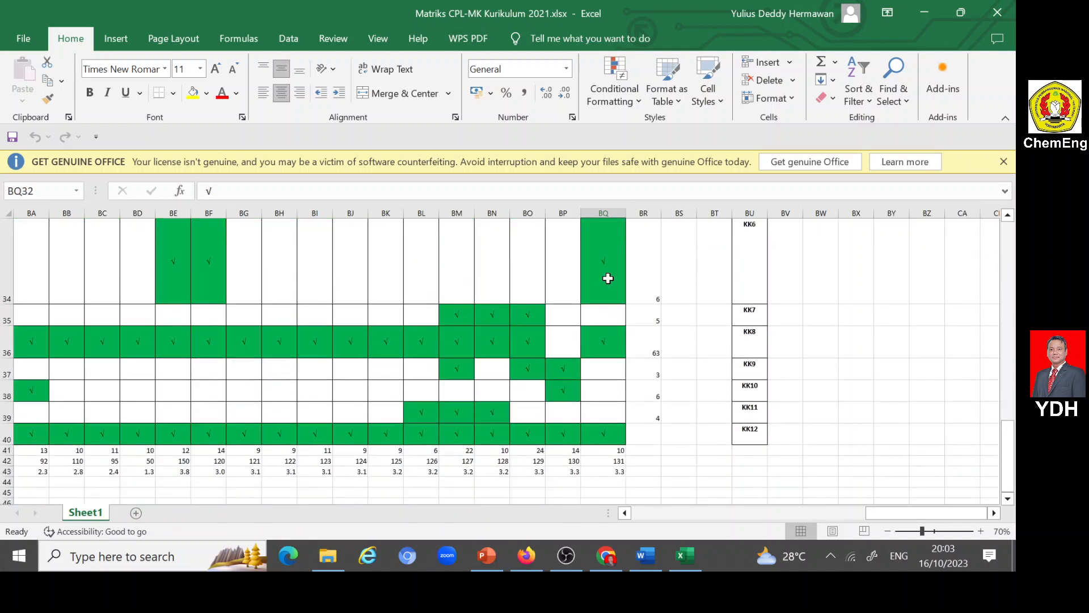
{"action": "left_click", "coordinate": [608, 278]}
{"action": "left_click", "coordinate": [608, 335]}
{"action": "left_click", "coordinate": [603, 433]}
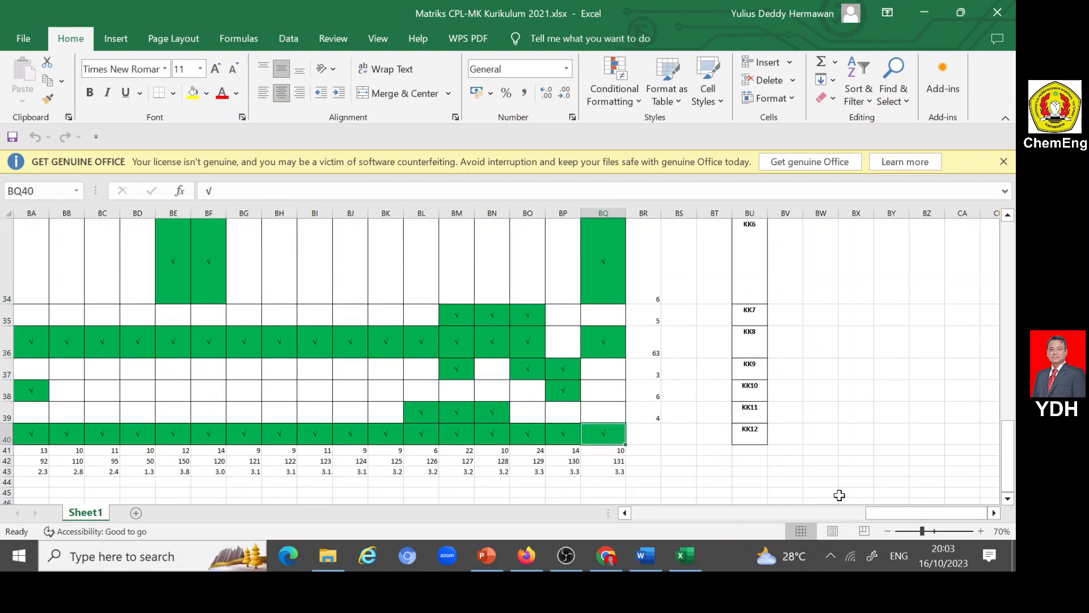
{"action": "left_click_drag", "start_coordinate": [891, 516], "coordinate": [398, 511]}
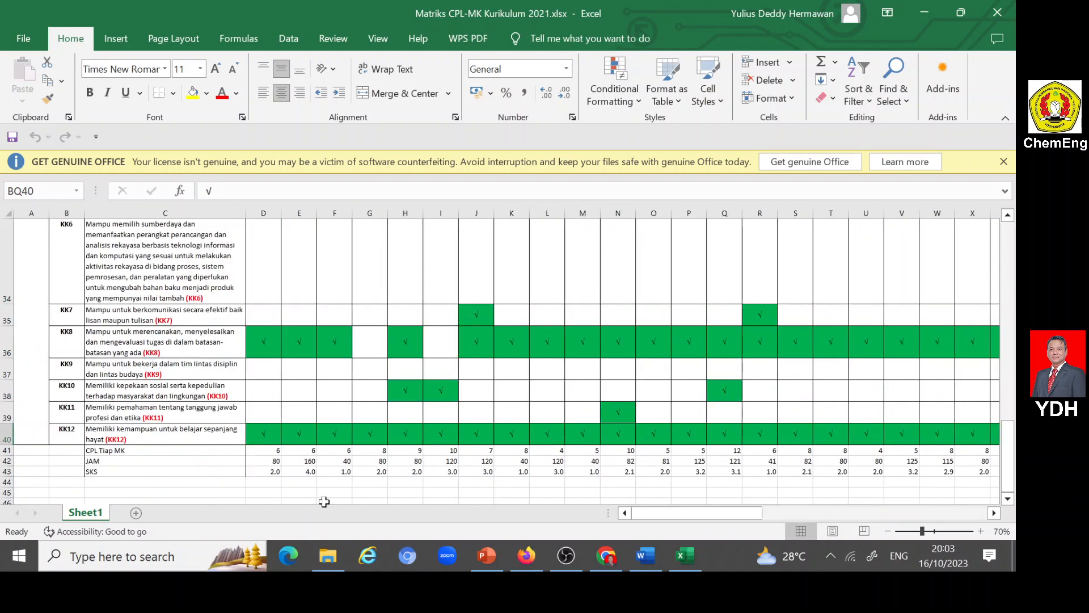
{"action": "left_click", "coordinate": [71, 433]}
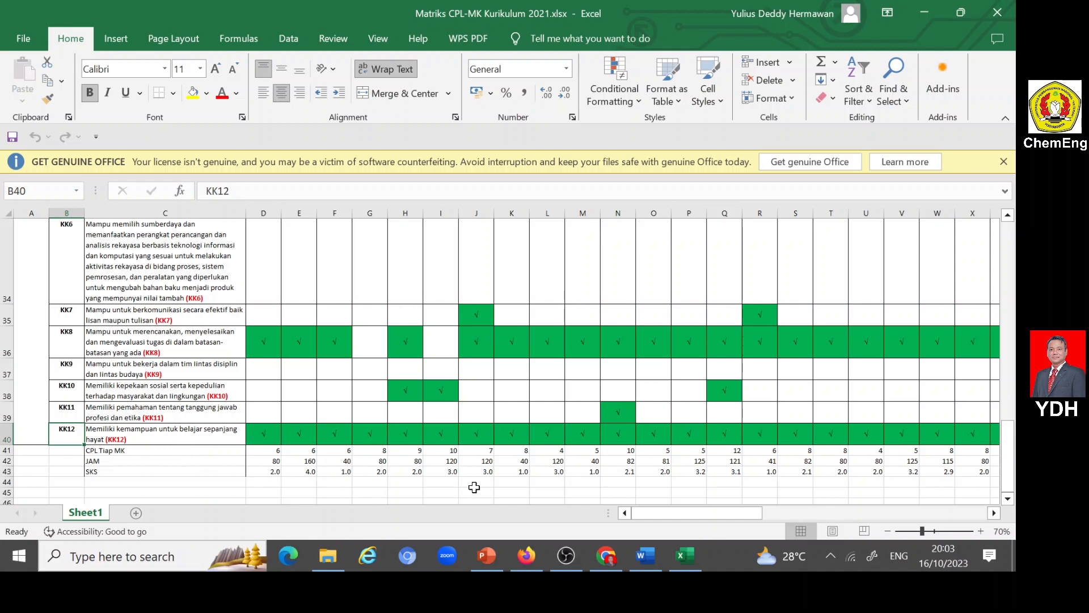
- Switch to Firefox to review Nakula's unselected CPL list, and compare it with the CPL entries in the Word RPS document
{"action": "left_click", "coordinate": [528, 497]}
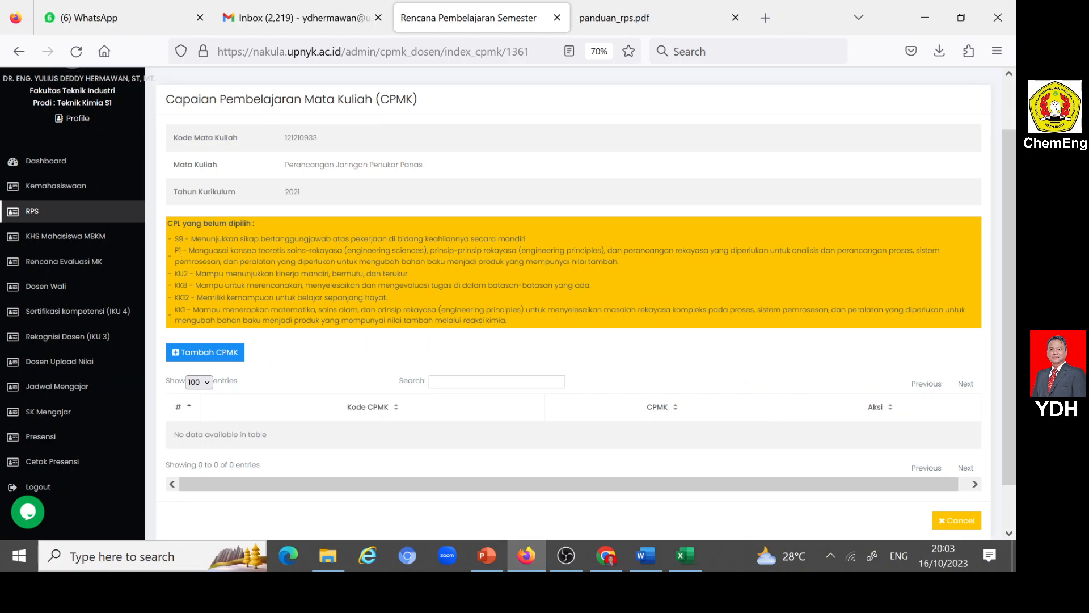
{"action": "scroll", "coordinate": [573, 283], "scroll_direction": "down", "scroll_amount": 2}
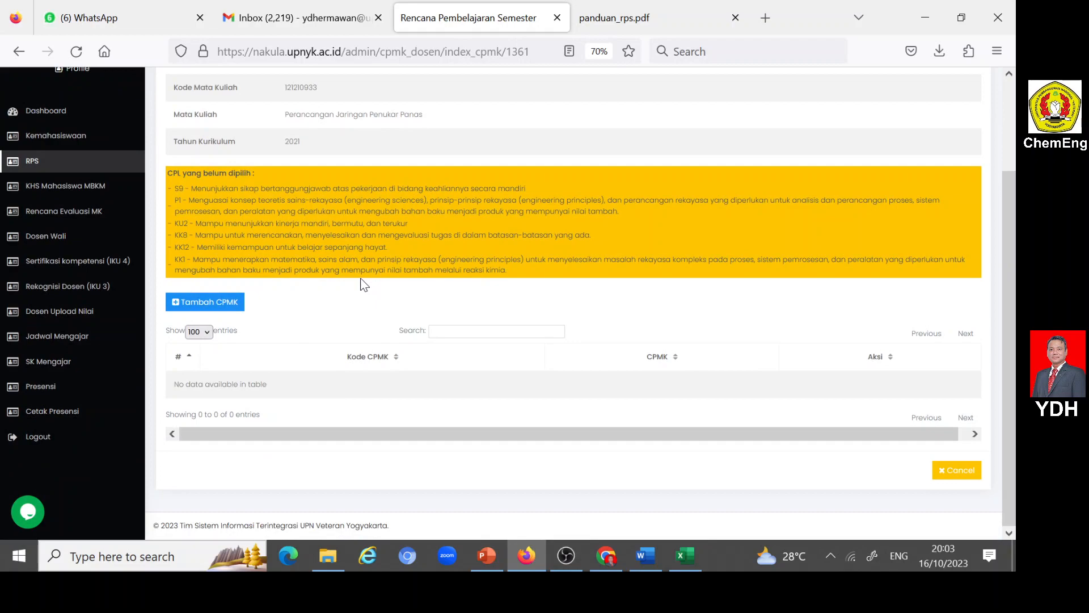
{"action": "left_click", "coordinate": [648, 555]}
{"action": "scroll", "coordinate": [511, 335], "scroll_direction": "up", "scroll_amount": 5}
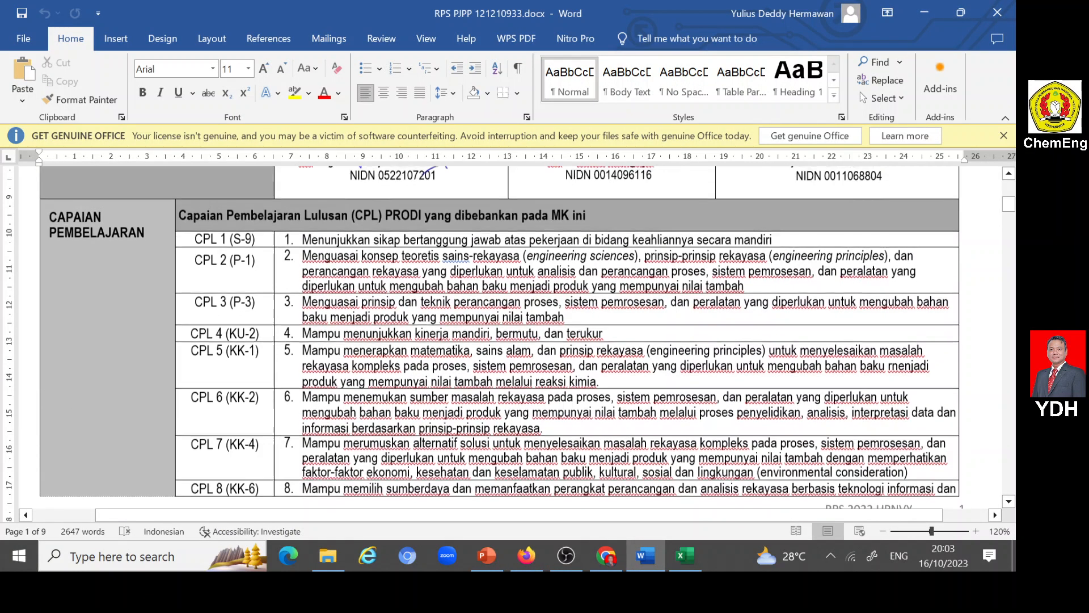
{"action": "scroll", "coordinate": [511, 335], "scroll_direction": "up", "scroll_amount": 4}
{"action": "scroll", "coordinate": [510, 335], "scroll_direction": "down", "scroll_amount": 3}
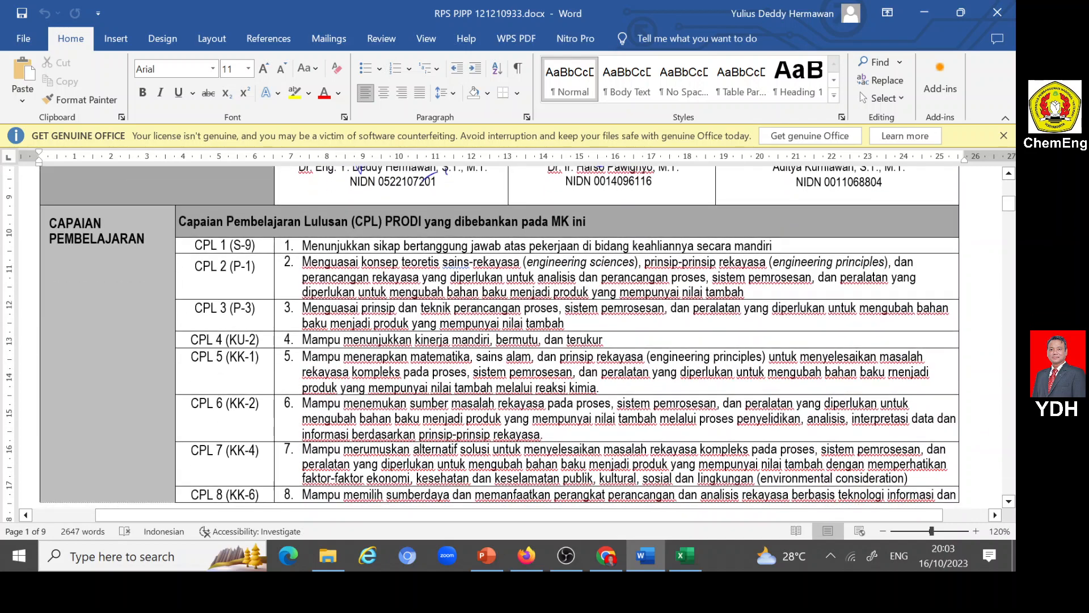
{"action": "scroll", "coordinate": [468, 383], "scroll_direction": "down", "scroll_amount": 5}
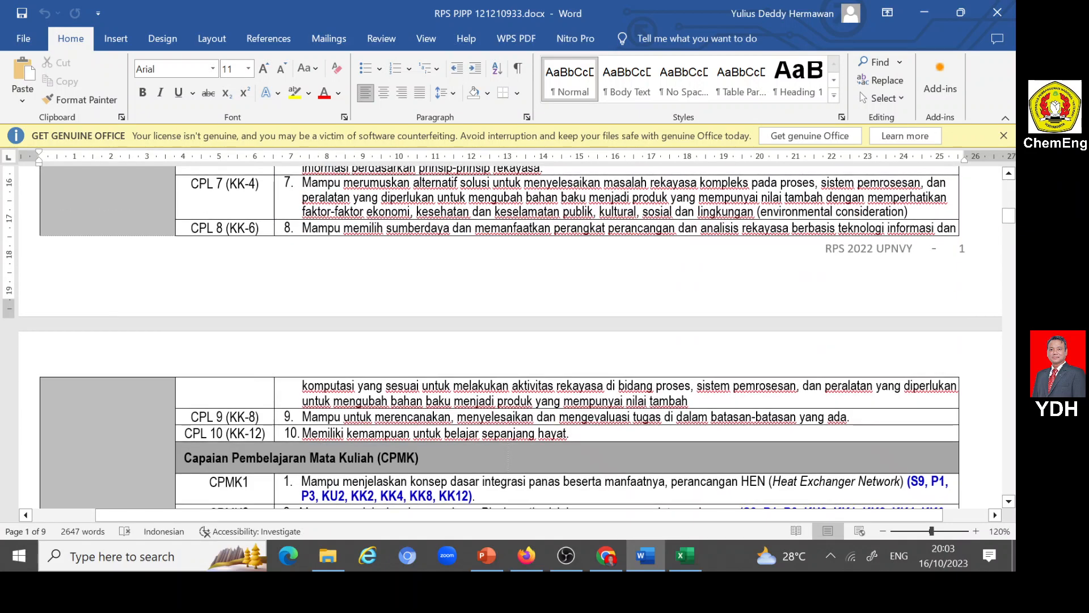
- Review the last CPL entries and CPMK1 to CPMK7 with their CPL codes, highlighting the Capaian Pembelajaran Mata Kuliah (CPMK) heading
{"action": "scroll", "coordinate": [511, 335], "scroll_direction": "down", "scroll_amount": 3}
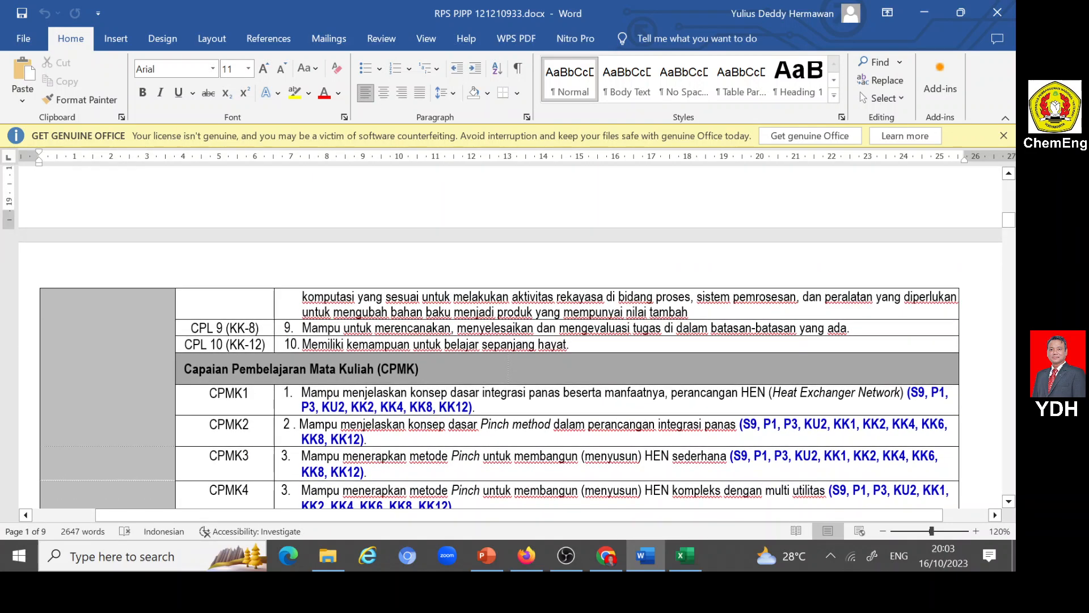
{"action": "scroll", "coordinate": [511, 334], "scroll_direction": "up", "scroll_amount": 10}
{"action": "scroll", "coordinate": [510, 334], "scroll_direction": "down", "scroll_amount": 9}
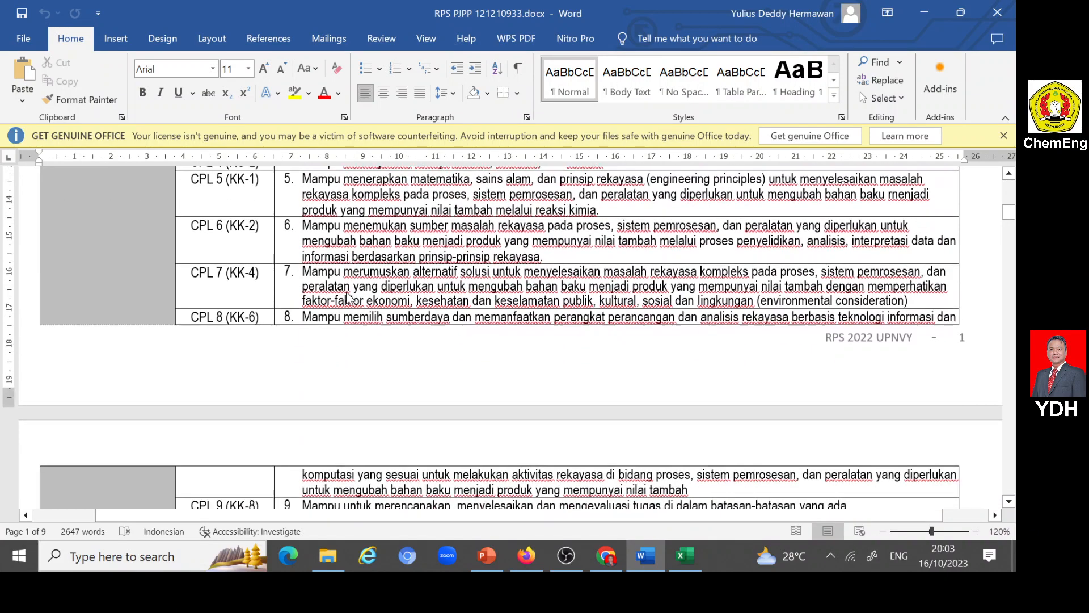
{"action": "scroll", "coordinate": [349, 294], "scroll_direction": "down", "scroll_amount": 3}
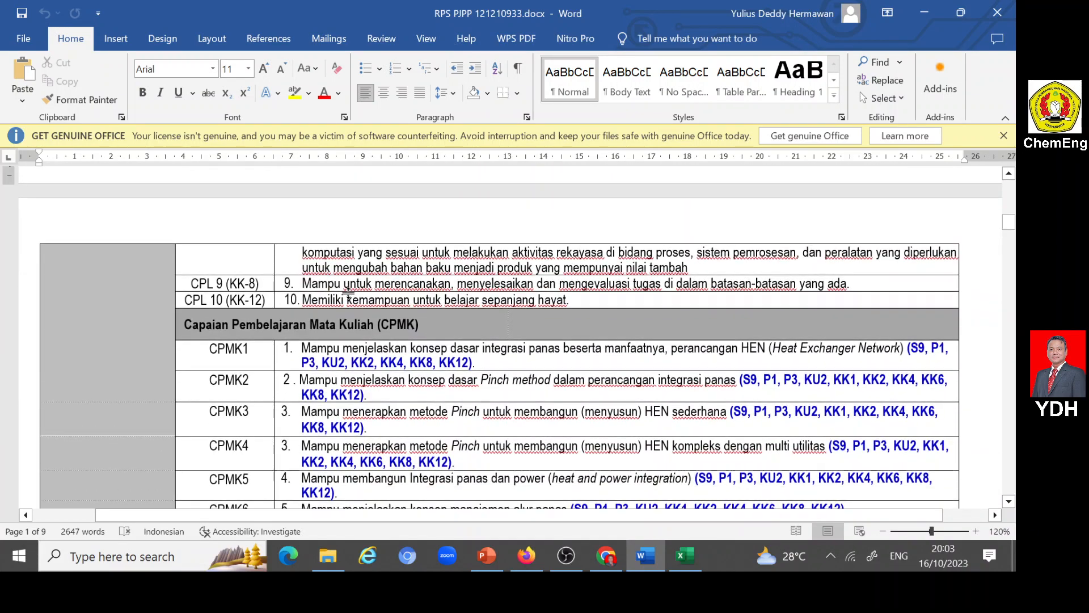
{"action": "scroll", "coordinate": [349, 293], "scroll_direction": "up", "scroll_amount": 8}
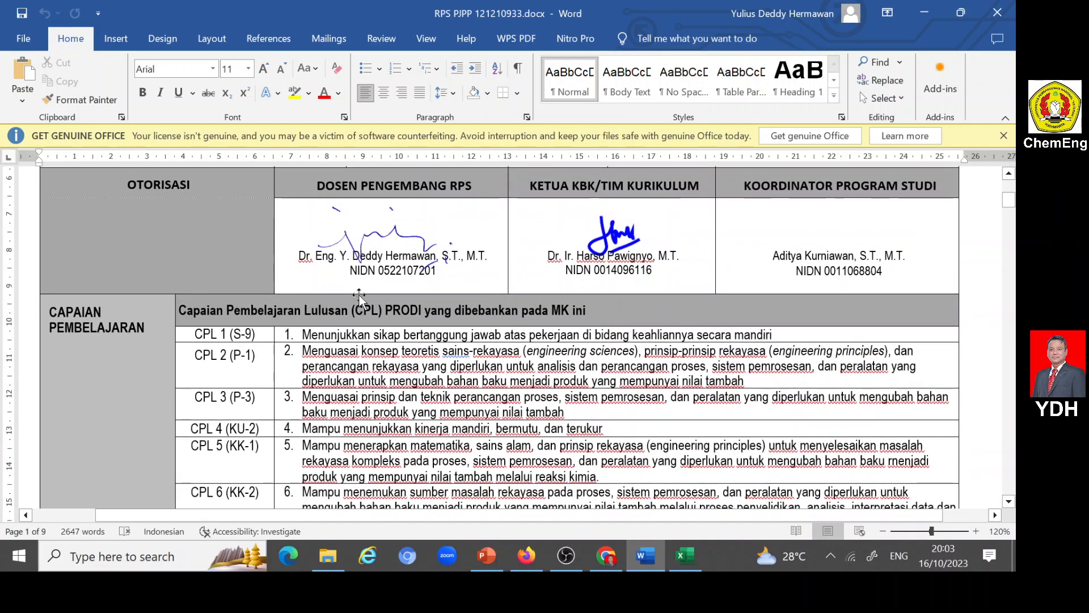
{"action": "scroll", "coordinate": [359, 296], "scroll_direction": "down", "scroll_amount": 8}
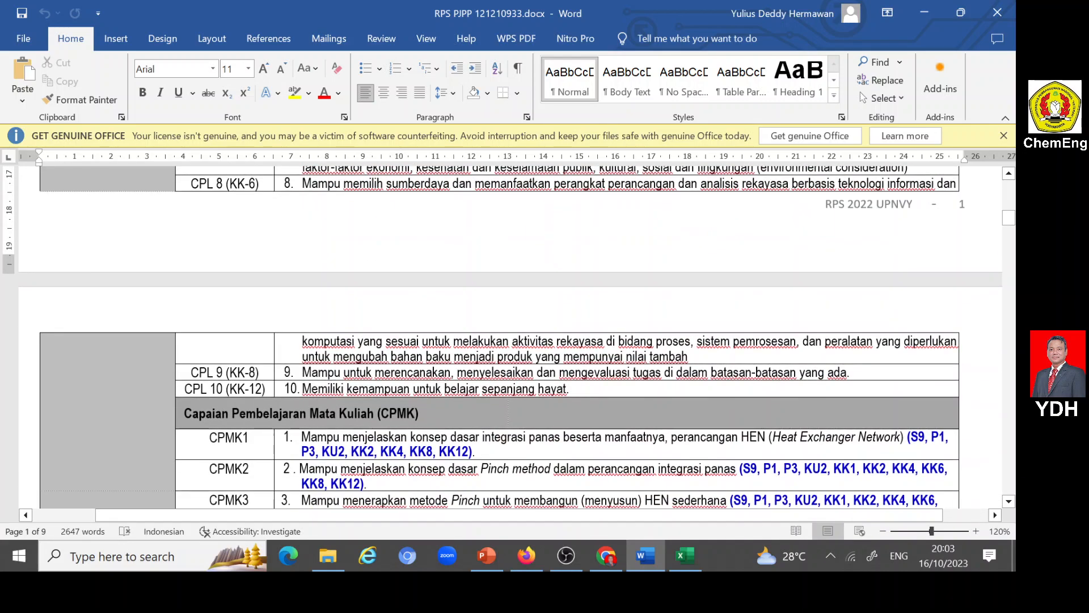
{"action": "scroll", "coordinate": [518, 345], "scroll_direction": "down", "scroll_amount": 2}
{"action": "scroll", "coordinate": [509, 337], "scroll_direction": "down", "scroll_amount": 1}
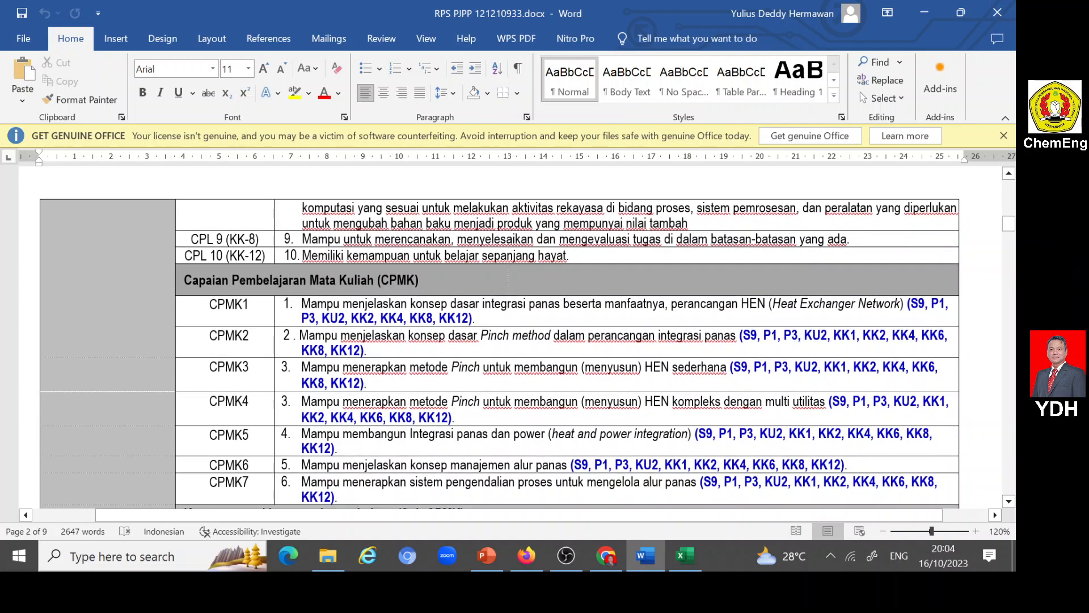
{"action": "left_click_drag", "start_coordinate": [183, 280], "coordinate": [419, 280]}
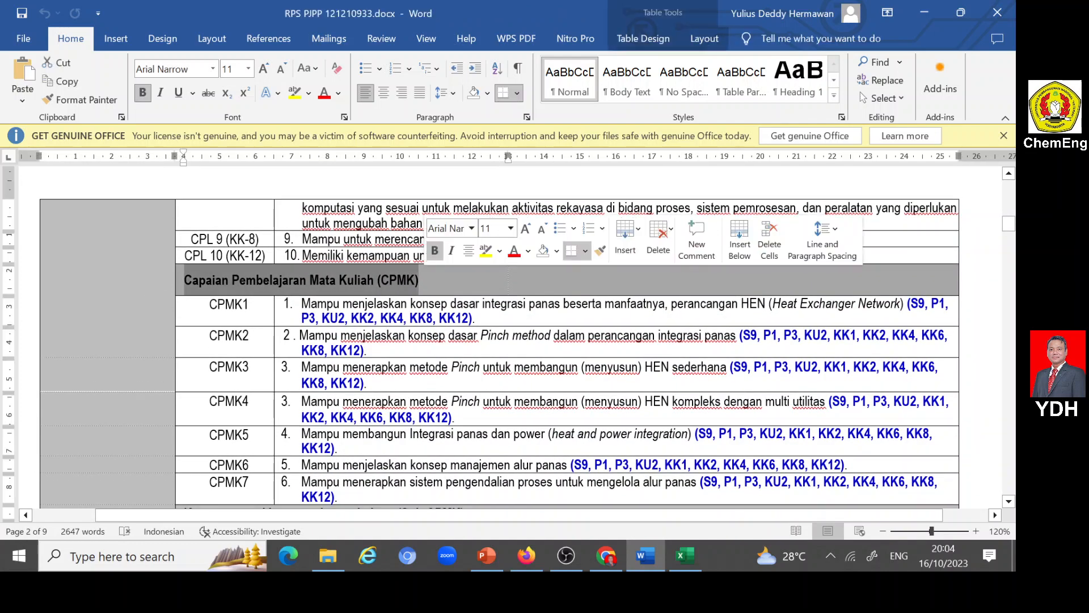
{"action": "scroll", "coordinate": [509, 337], "scroll_direction": "down", "scroll_amount": 1}
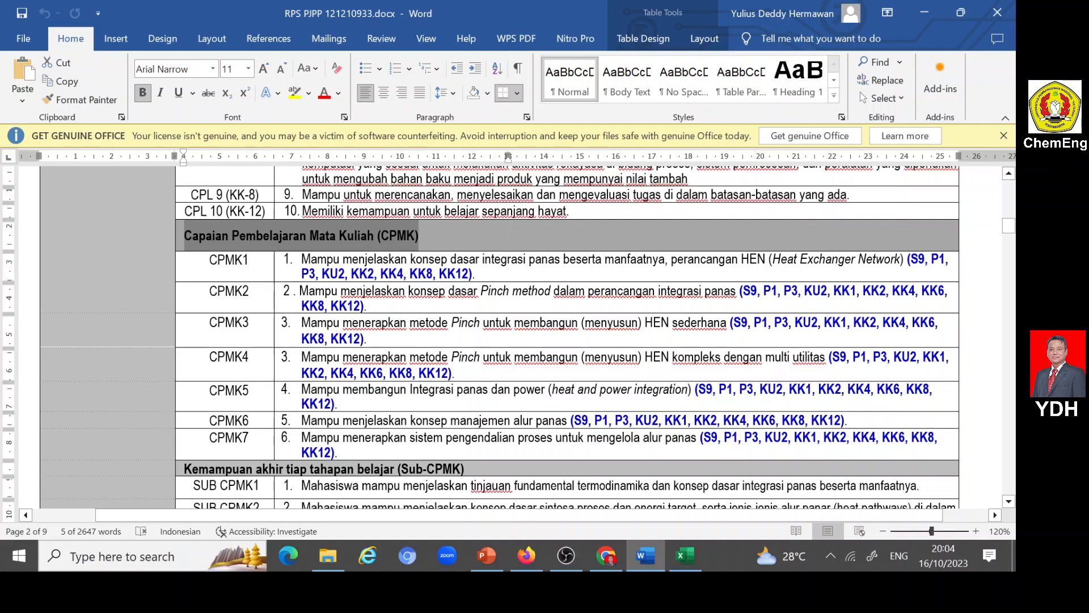
- Correct the item numbers of the CPMK4 to CPMK7 descriptions to 4, 5, 6 and 7, and save the document
{"action": "double_click", "coordinate": [288, 357]}
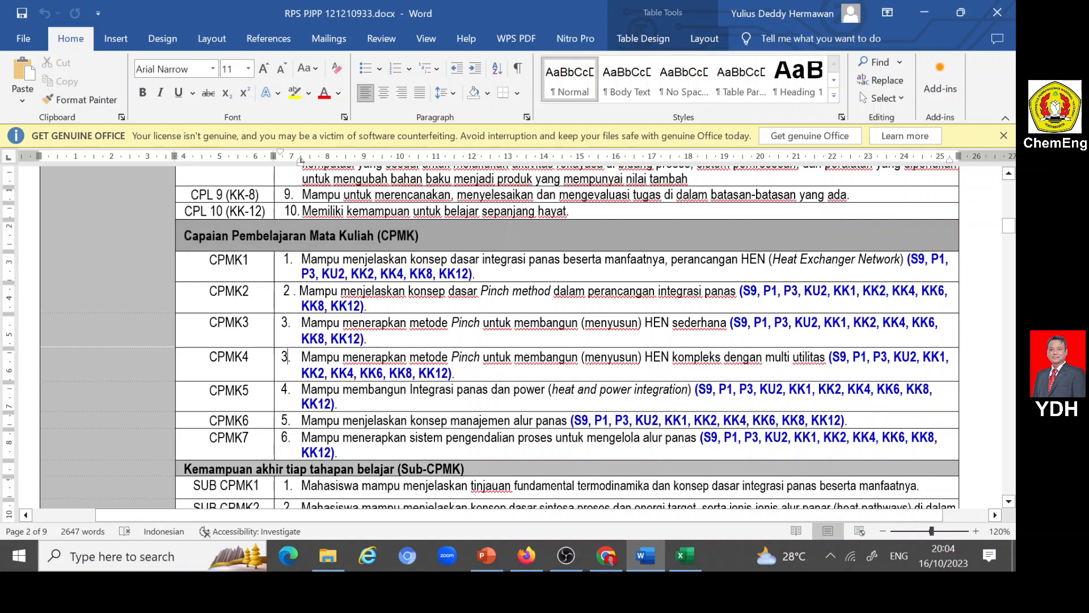
{"action": "type", "text": "4"}
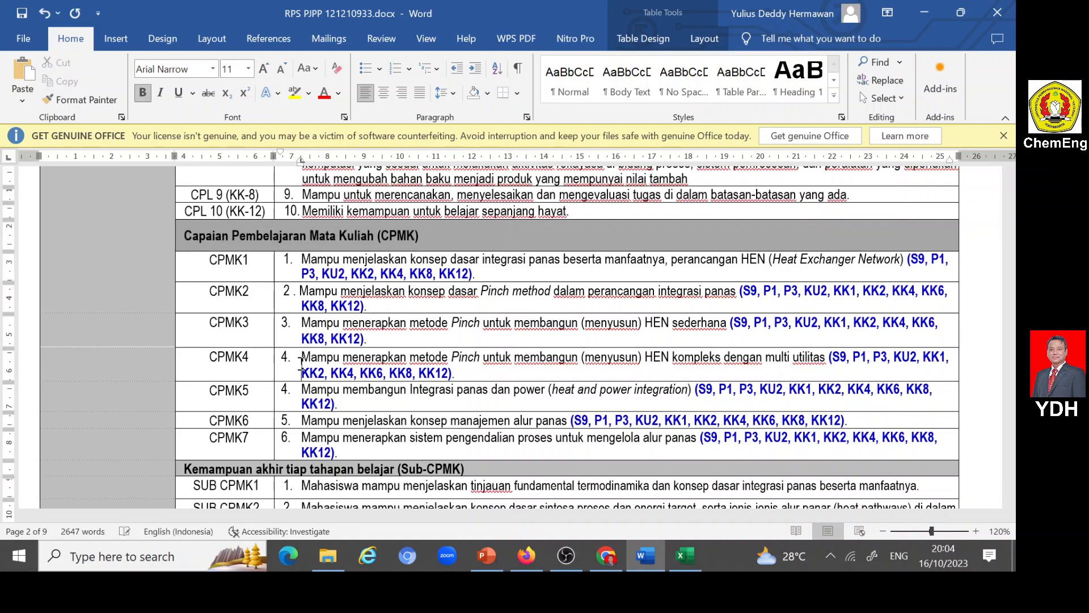
{"action": "double_click", "coordinate": [285, 389]}
{"action": "type", "text": "5"}
{"action": "key", "text": "Down"}
{"action": "key", "text": "Down"}
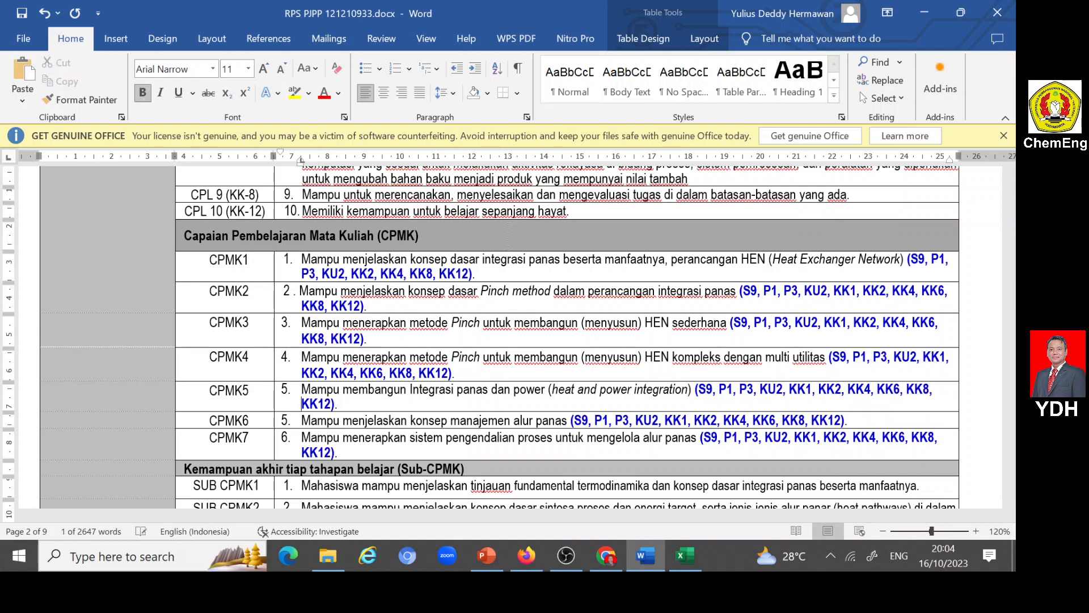
{"action": "key", "text": "shift+Left"}
{"action": "type", "text": "6"}
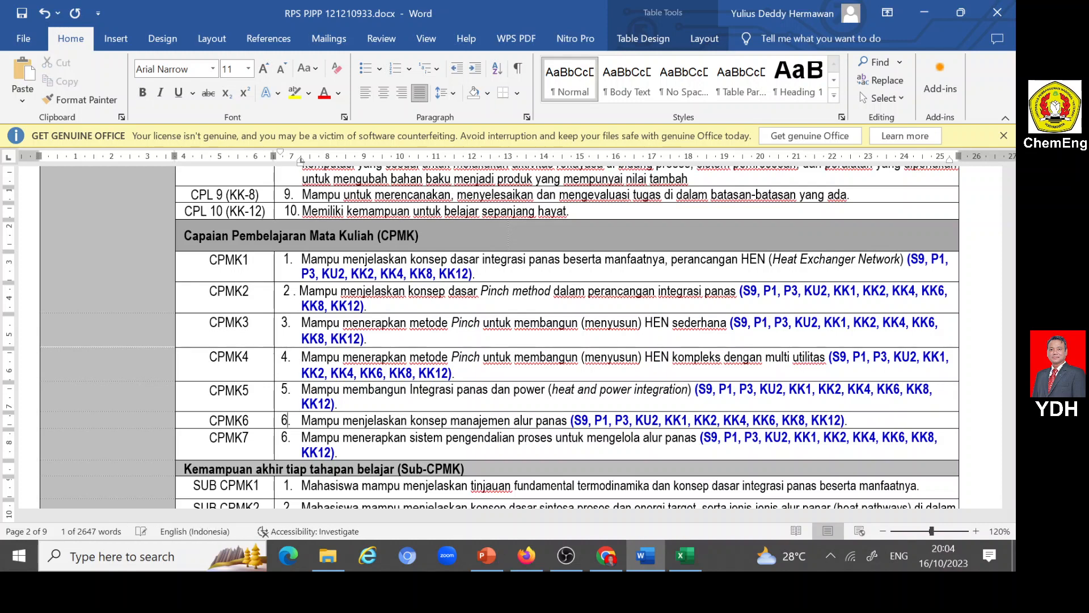
{"action": "key", "text": "Down"}
{"action": "key", "text": "shift+Left"}
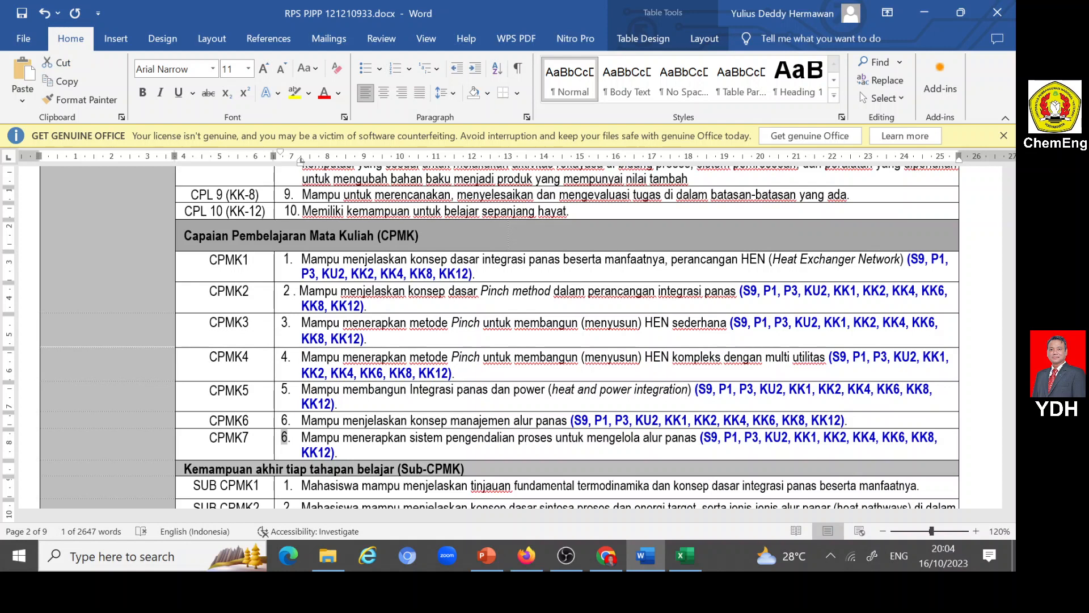
{"action": "type", "text": "7"}
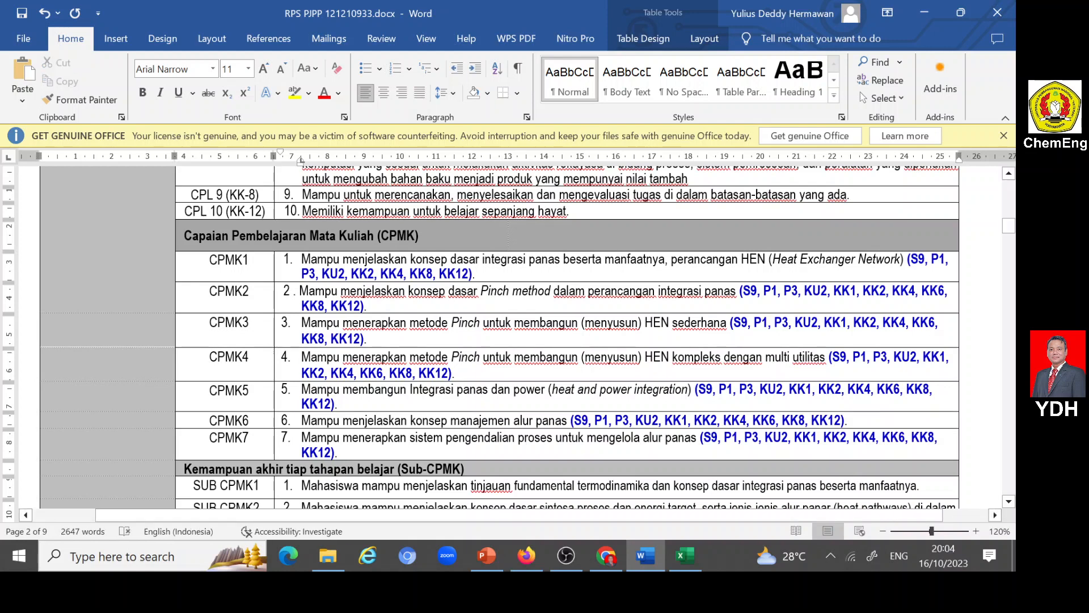
{"action": "left_click", "coordinate": [21, 19]}
- Switch to Firefox, start a new CPMK entry for the course in Nakula and set its Kode CPMK to 1
{"action": "left_click", "coordinate": [530, 556]}
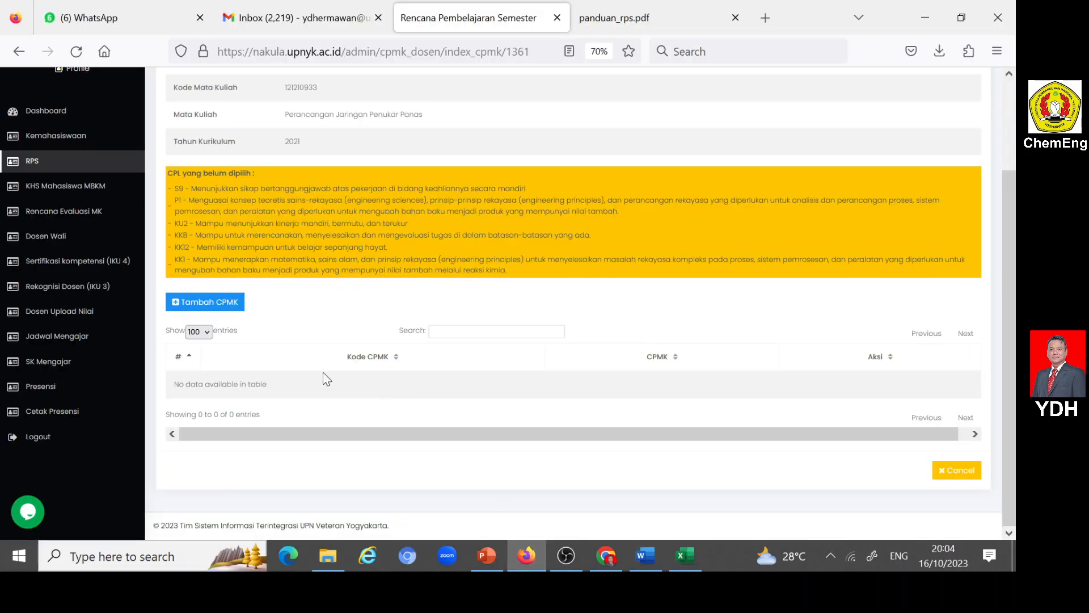
{"action": "left_click", "coordinate": [176, 306]}
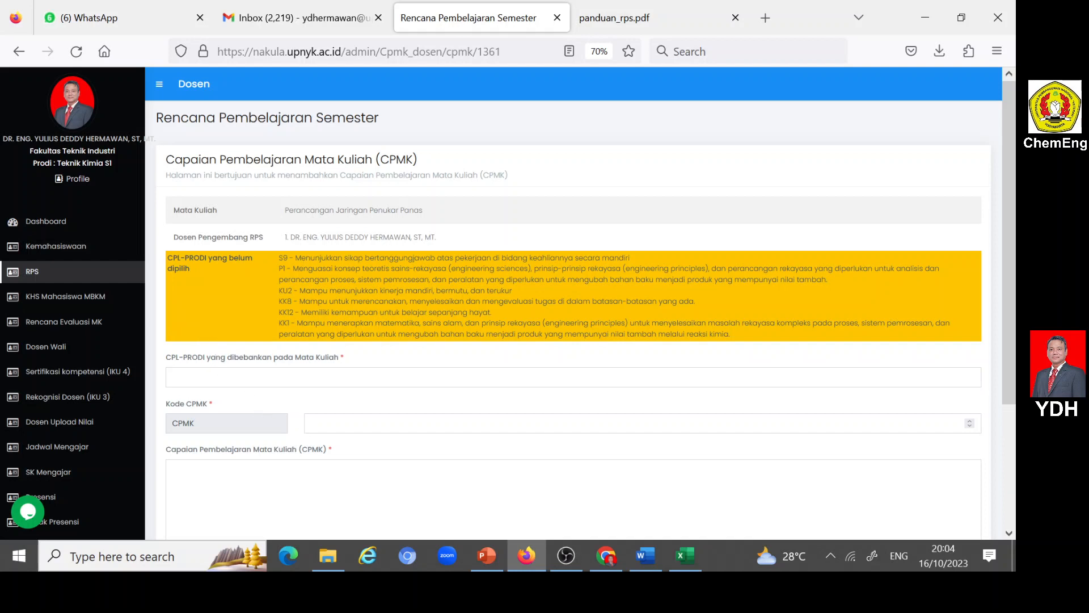
{"action": "left_click", "coordinate": [341, 423]}
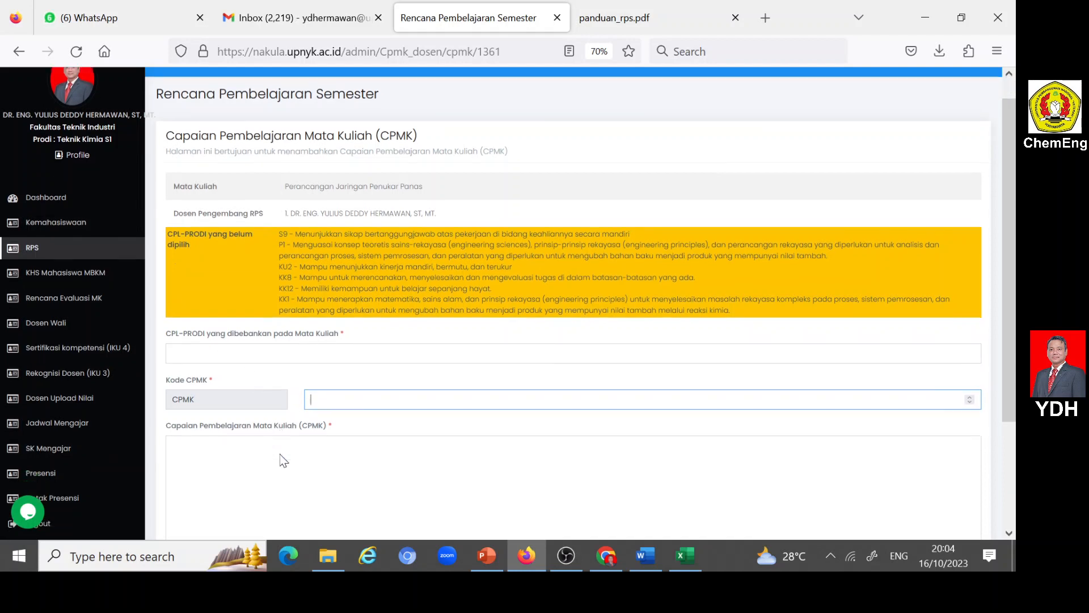
{"action": "scroll", "coordinate": [282, 457], "scroll_direction": "down", "scroll_amount": 2}
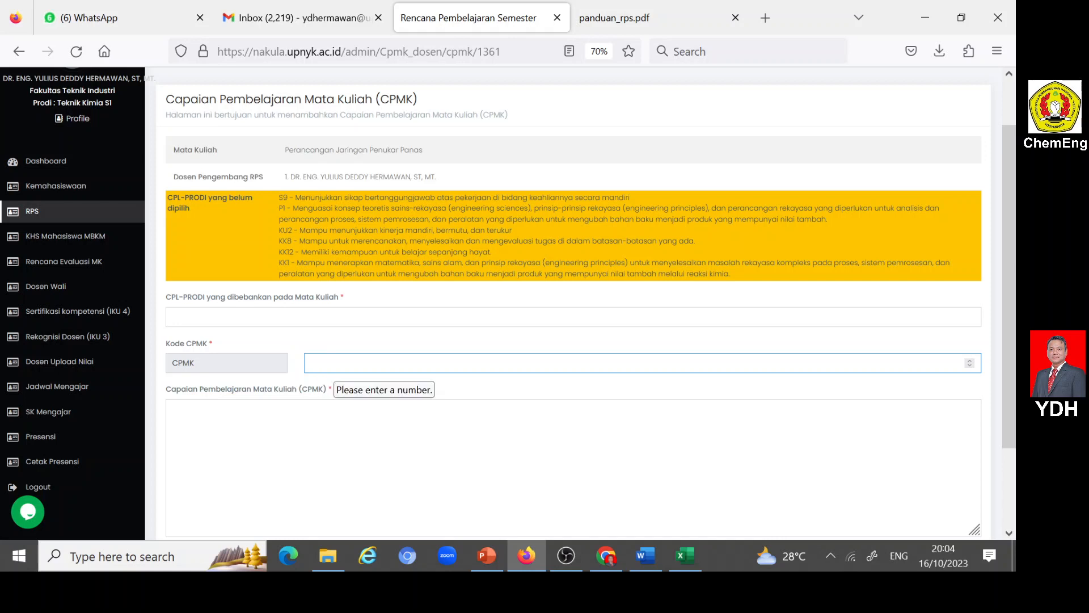
{"action": "type", "text": "1"}
- Copy the CPMK1 description without its CPL codes from the Word RPS into Nakula's Capaian Pembelajaran Mata Kuliah (CPMK) field
{"action": "left_click", "coordinate": [173, 408]}
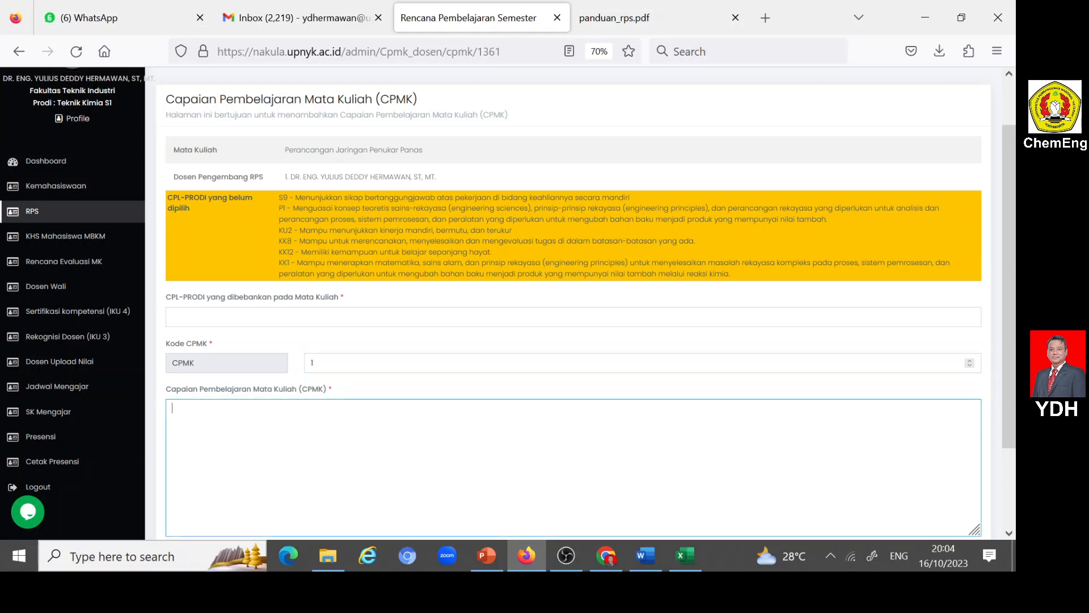
{"action": "left_click", "coordinate": [646, 556]}
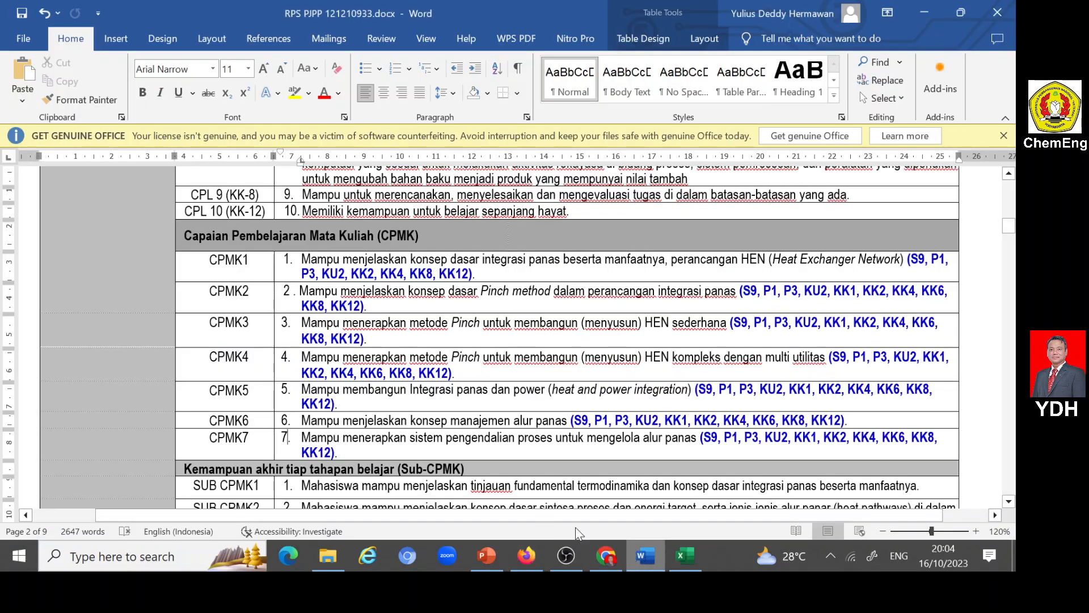
{"action": "left_click_drag", "start_coordinate": [301, 258], "coordinate": [742, 259]}
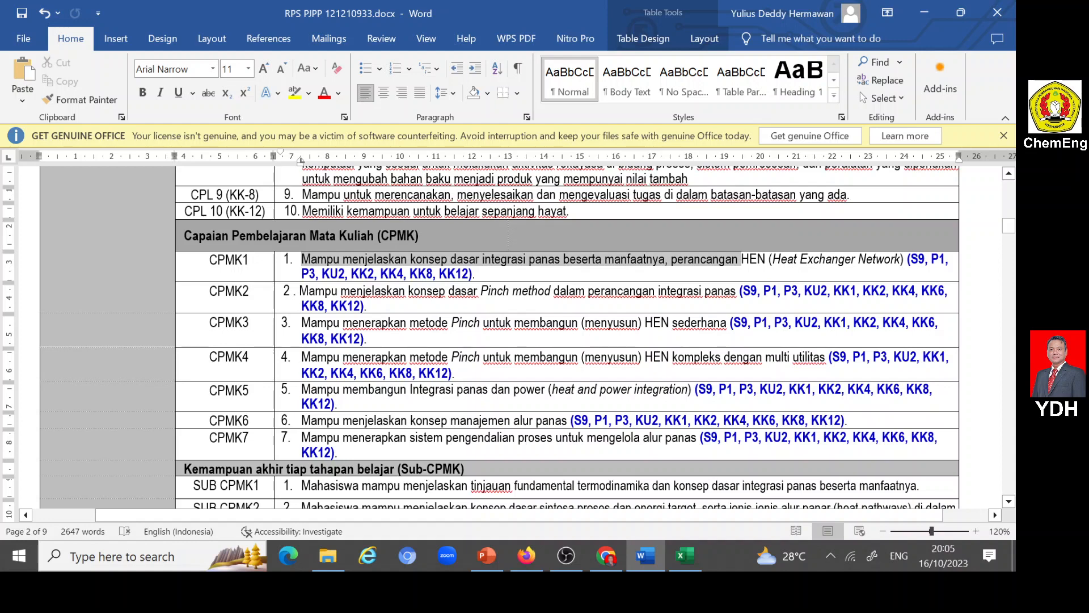
{"action": "left_click_drag", "start_coordinate": [742, 259], "coordinate": [907, 259]}
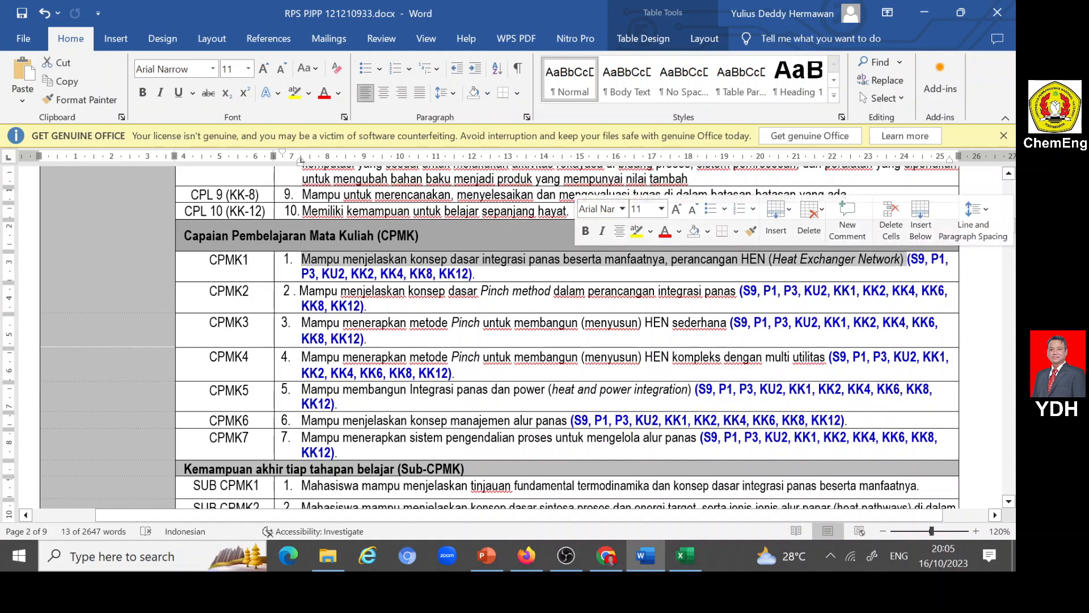
{"action": "key", "text": "ctrl+c"}
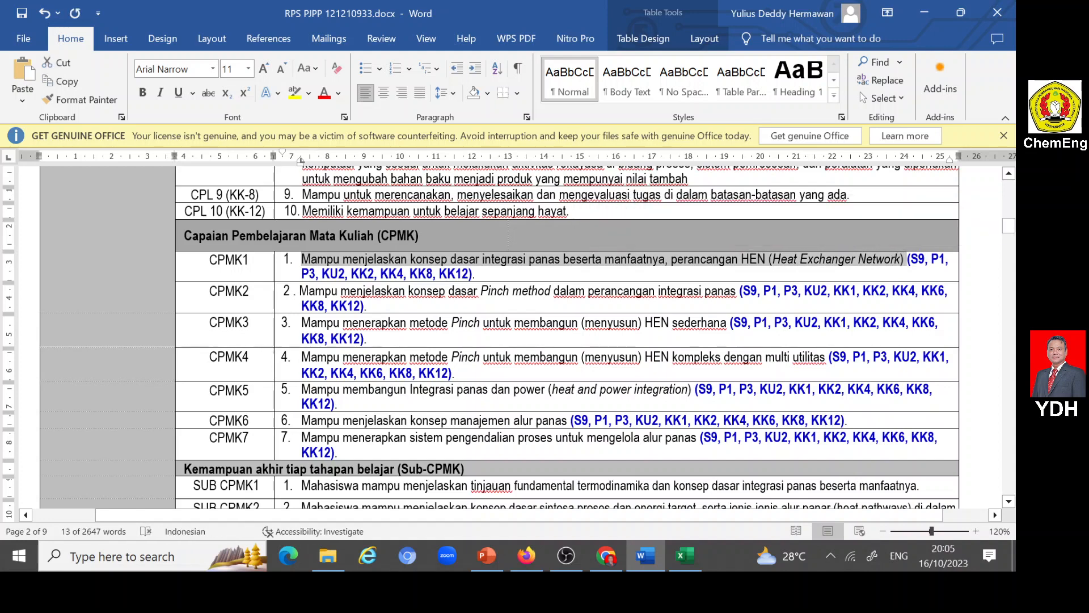
{"action": "left_click", "coordinate": [527, 556]}
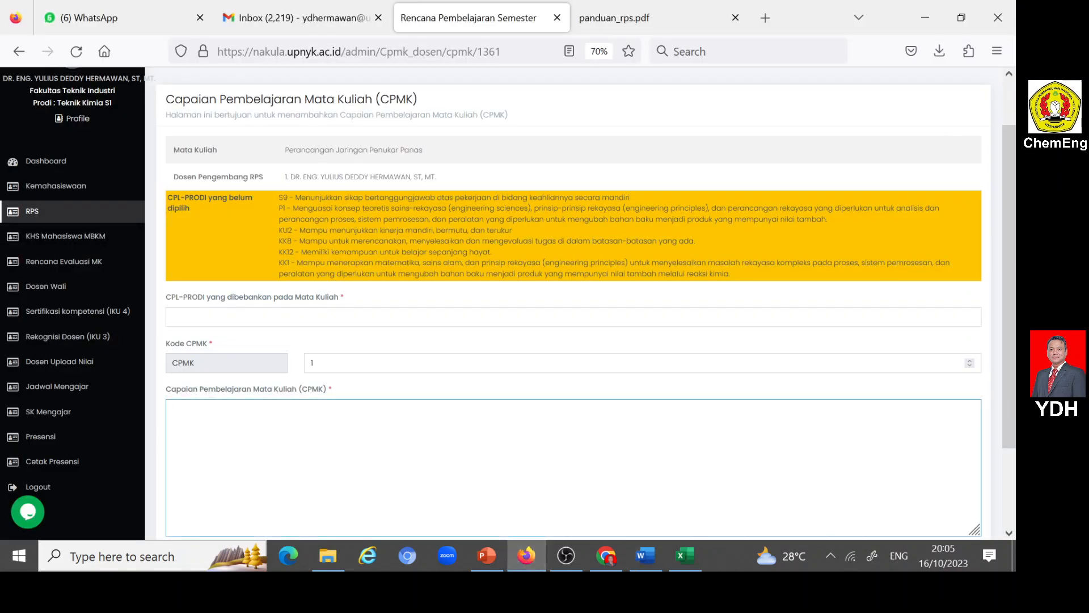
{"action": "key", "text": "ctrl+v"}
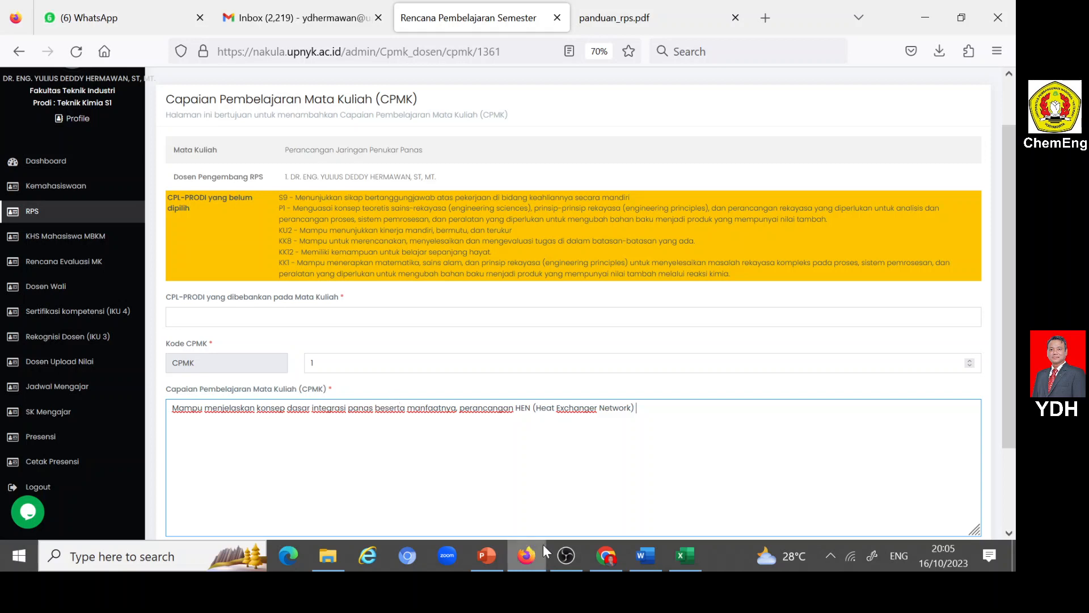
- Return to the Word RPS and check CPMK1's CPL codes and the Korelasi CPMK terhadap Sub-CPMK table
{"action": "left_click", "coordinate": [633, 553]}
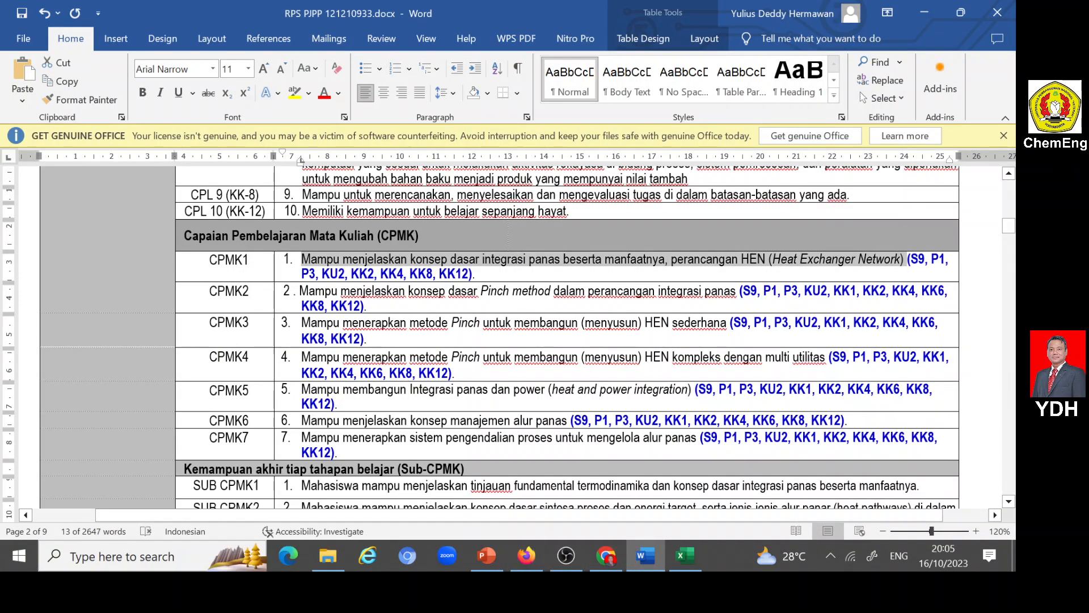
{"action": "left_click", "coordinate": [914, 261]}
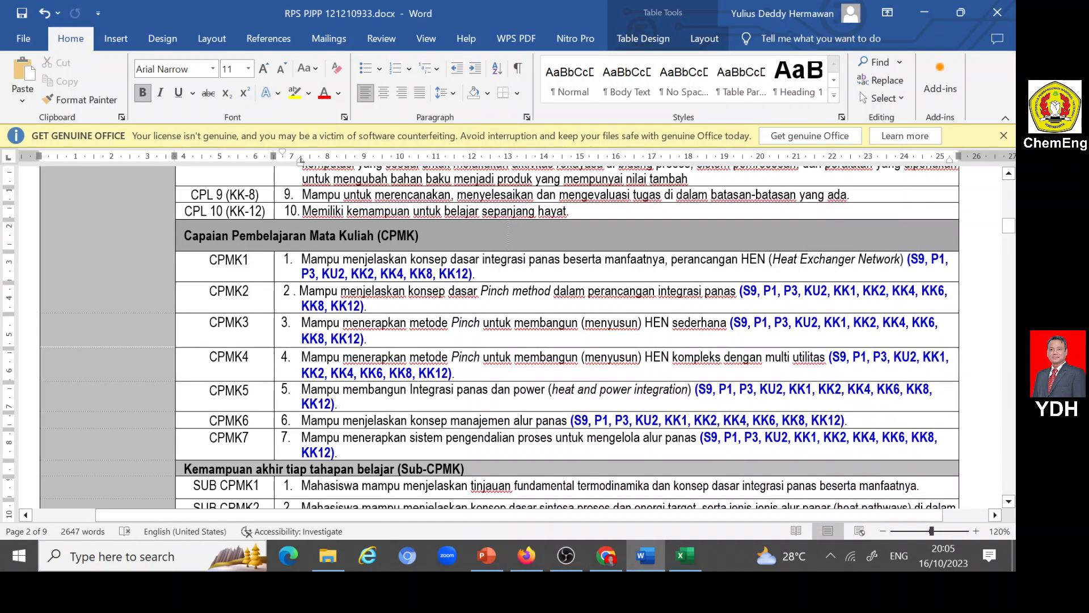
{"action": "scroll", "coordinate": [510, 337], "scroll_direction": "down", "scroll_amount": 15}
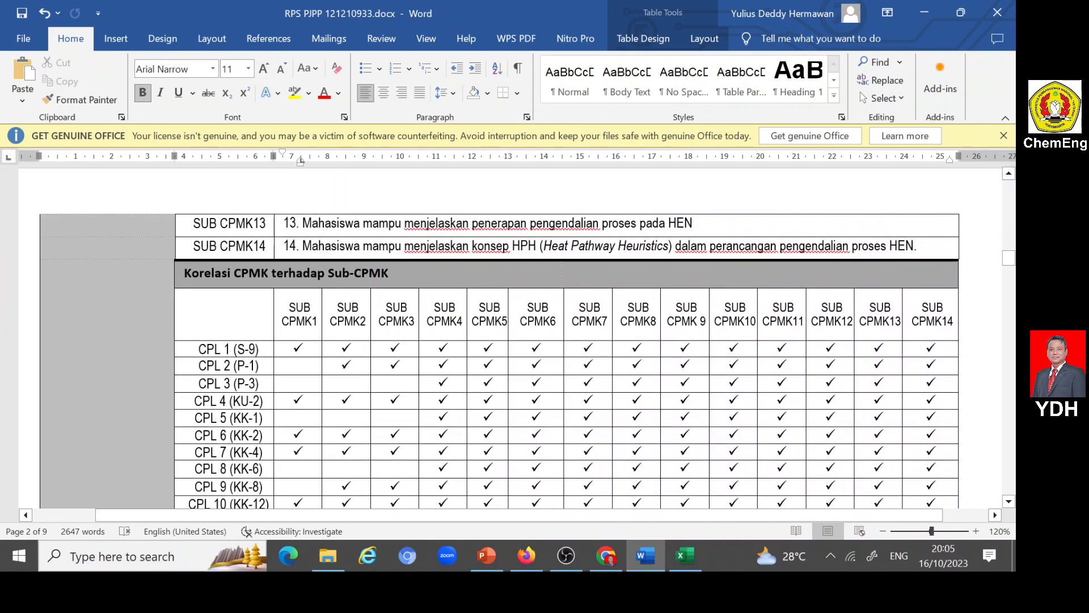
{"action": "scroll", "coordinate": [510, 337], "scroll_direction": "down", "scroll_amount": 3}
{"action": "scroll", "coordinate": [510, 337], "scroll_direction": "up", "scroll_amount": 5}
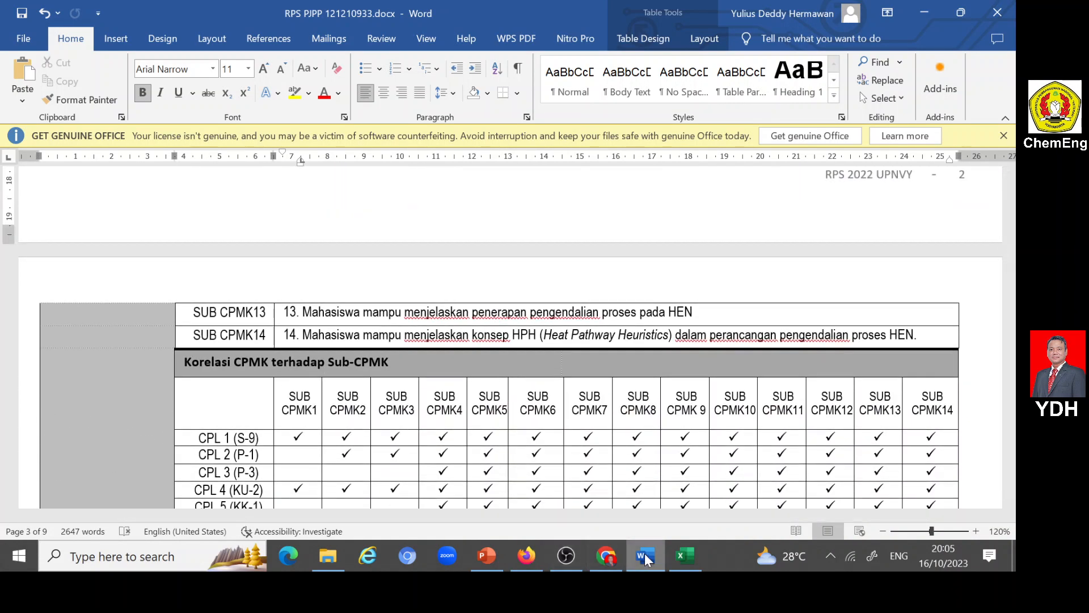
- Switch back to Firefox and assign S9 as CPL-PRODI yang dibebankan pada Mata Kuliah for CPMK 1
{"action": "left_click", "coordinate": [527, 556]}
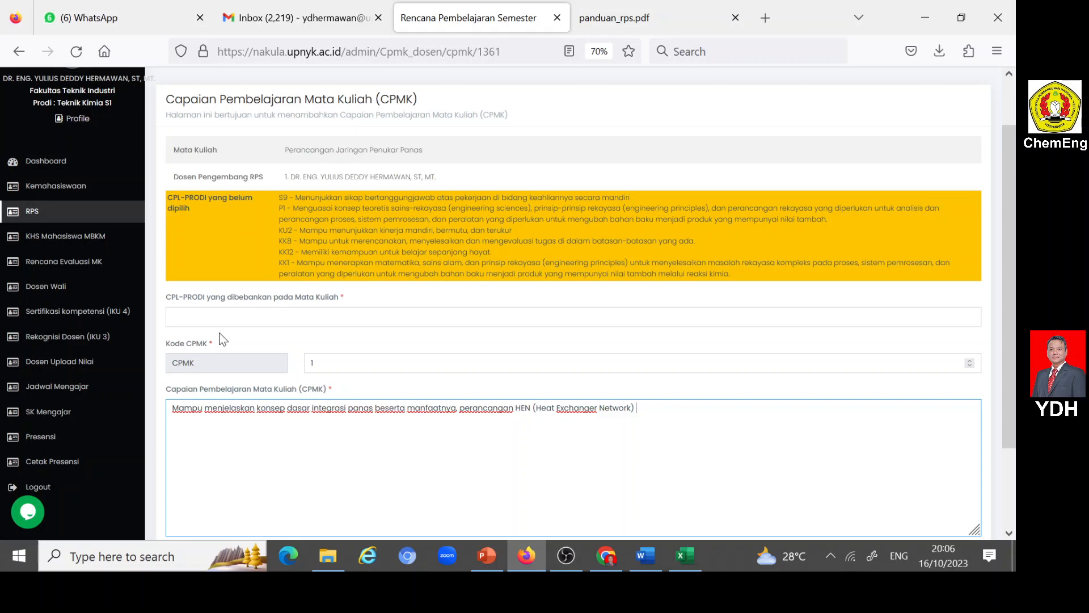
{"action": "left_click", "coordinate": [227, 317]}
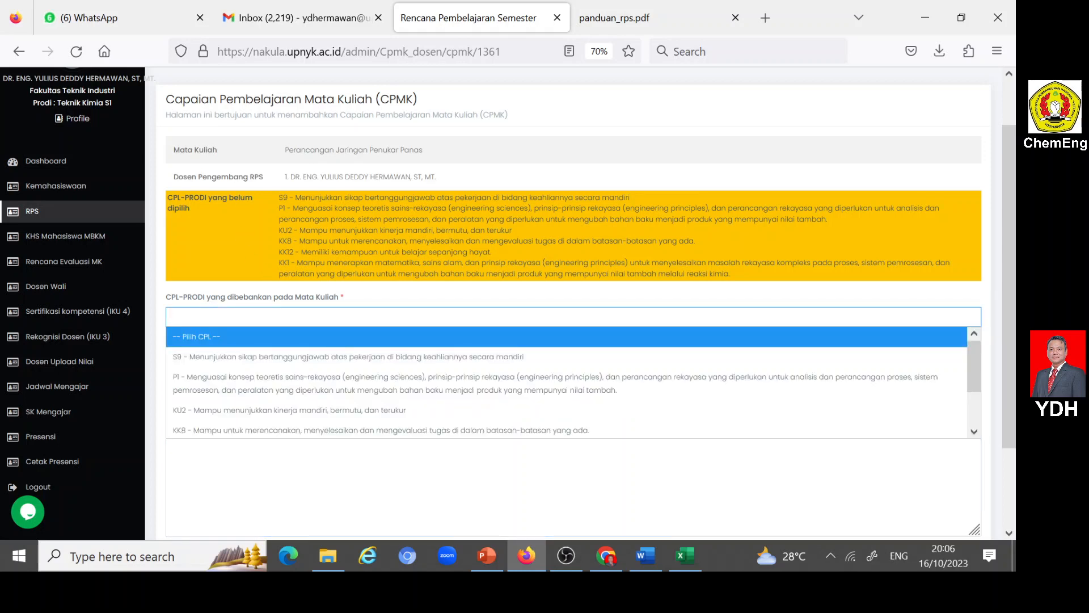
{"action": "left_click", "coordinate": [254, 357]}
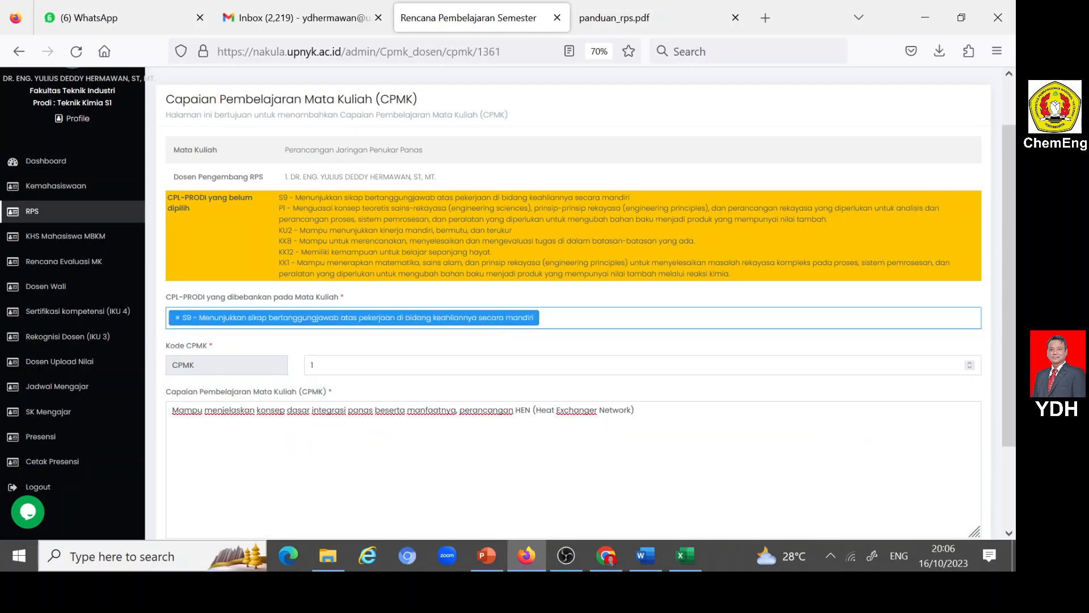
{"action": "left_click", "coordinate": [553, 318]}
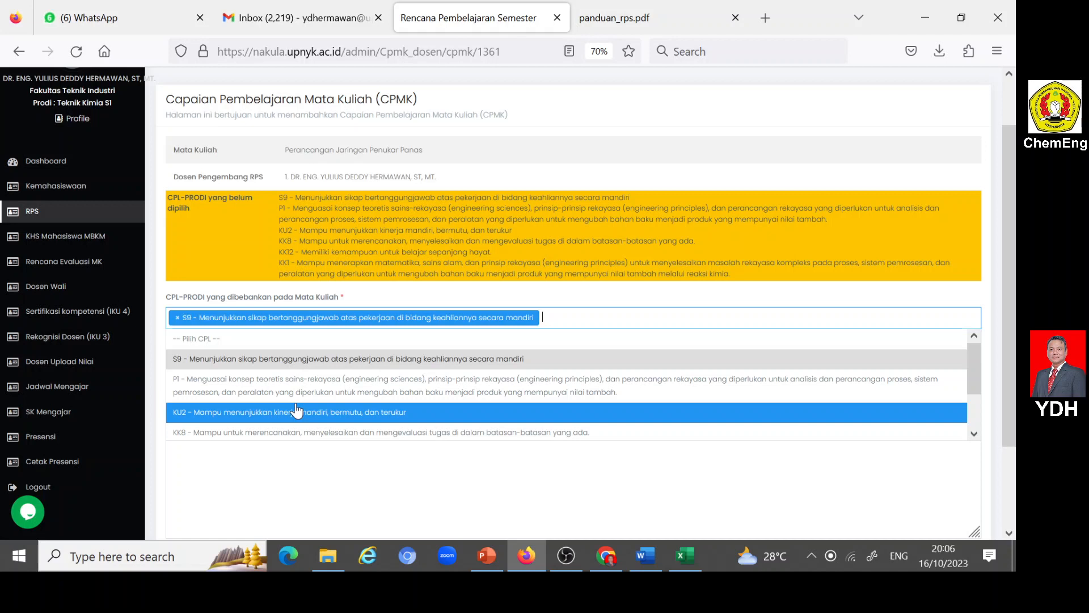
{"action": "left_click", "coordinate": [292, 414]}
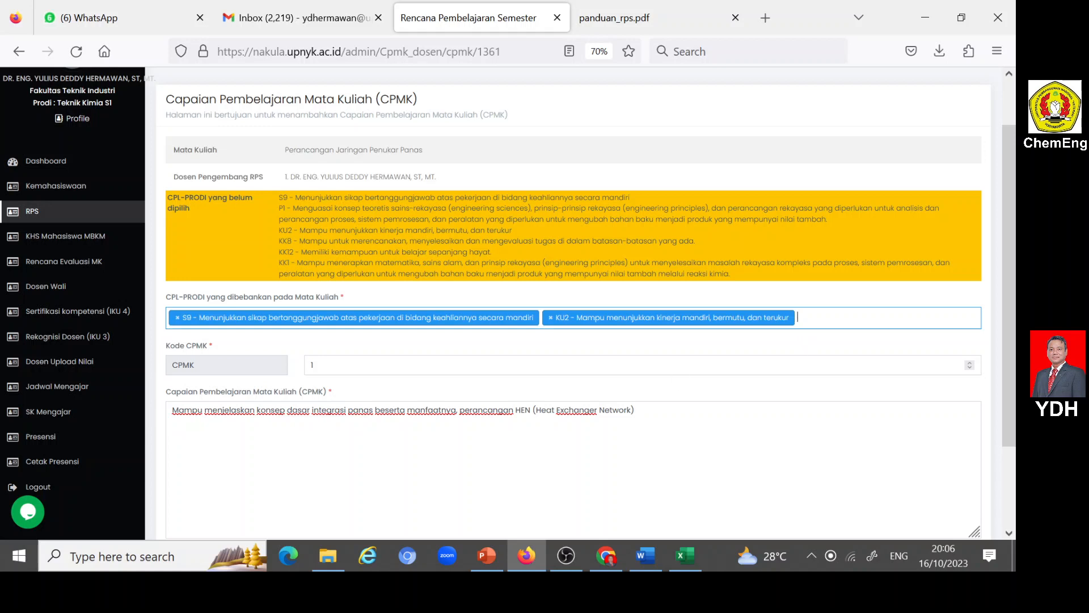
{"action": "left_click", "coordinate": [808, 328]}
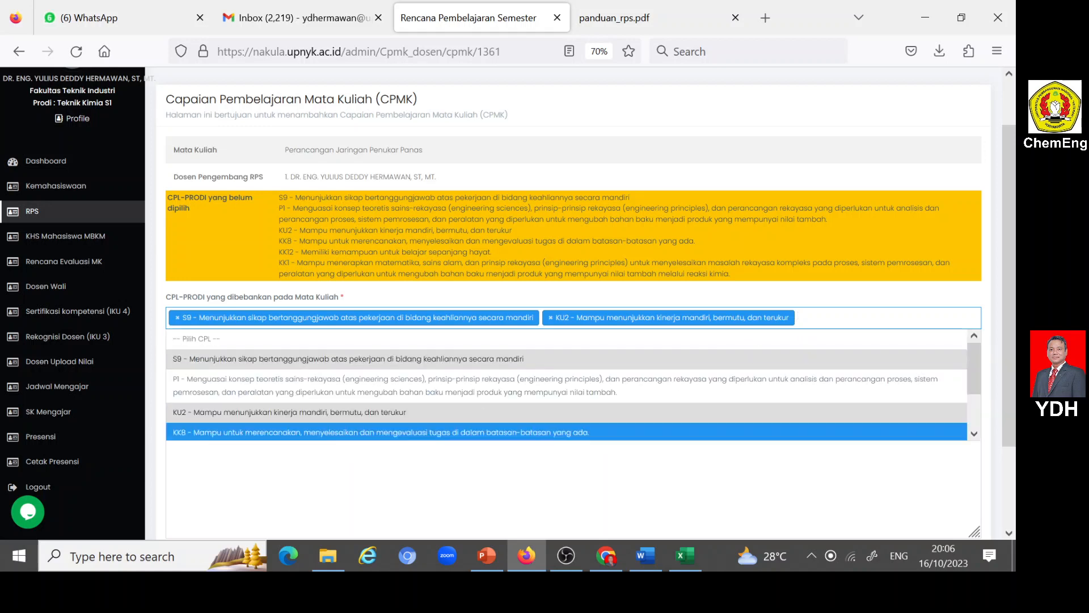
{"action": "left_click", "coordinate": [670, 471]}
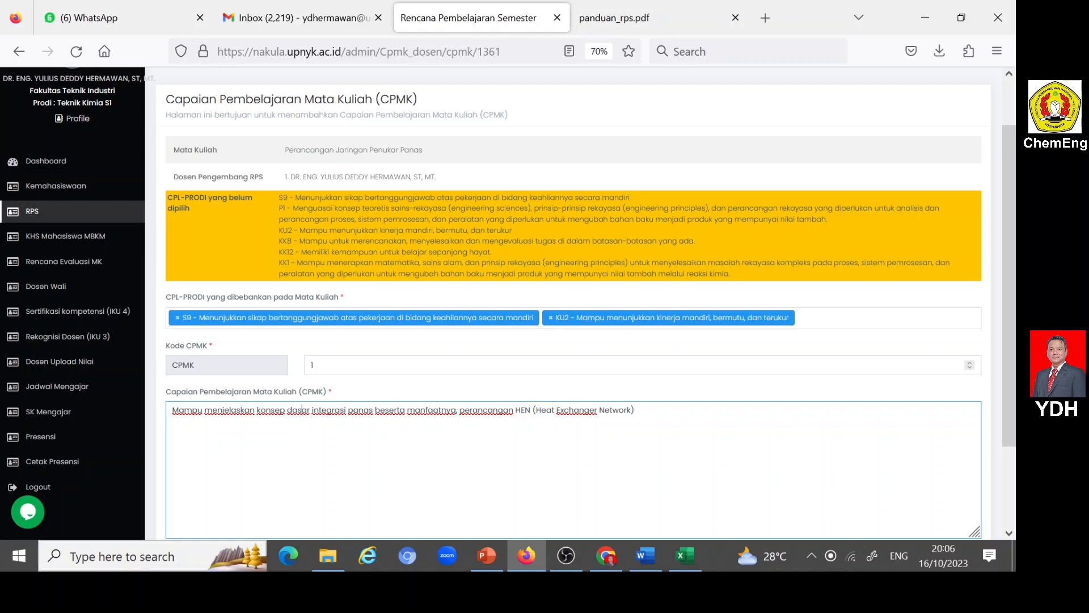
{"action": "left_click", "coordinate": [550, 317]}
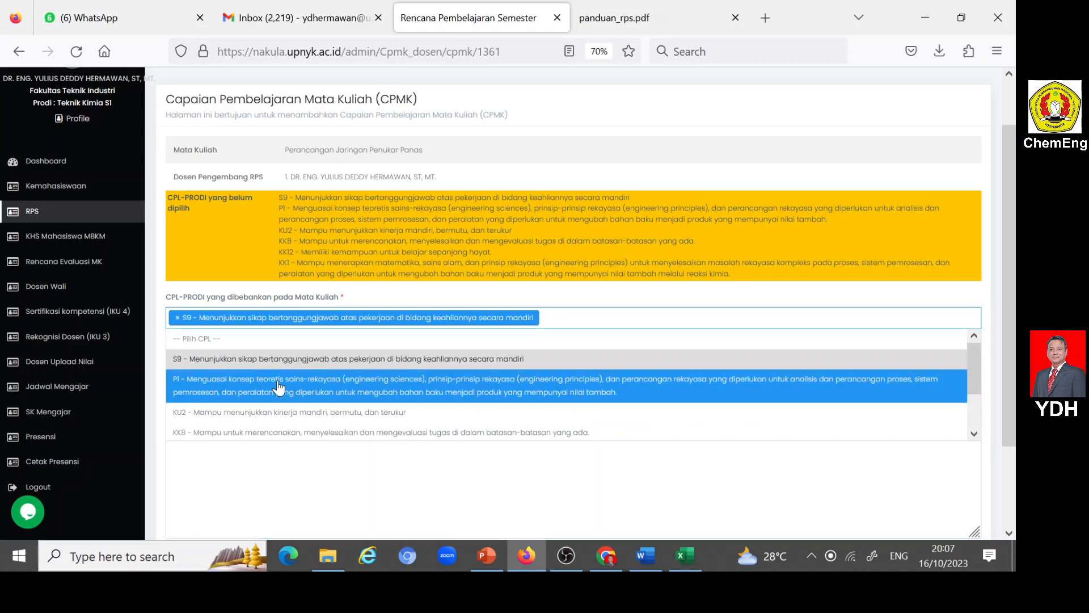
- Add P1, KU2 and KK12 to the CPL-PRODI yang dibebankan pada Mata Kuliah for CPMK 1
{"action": "left_click", "coordinate": [277, 386]}
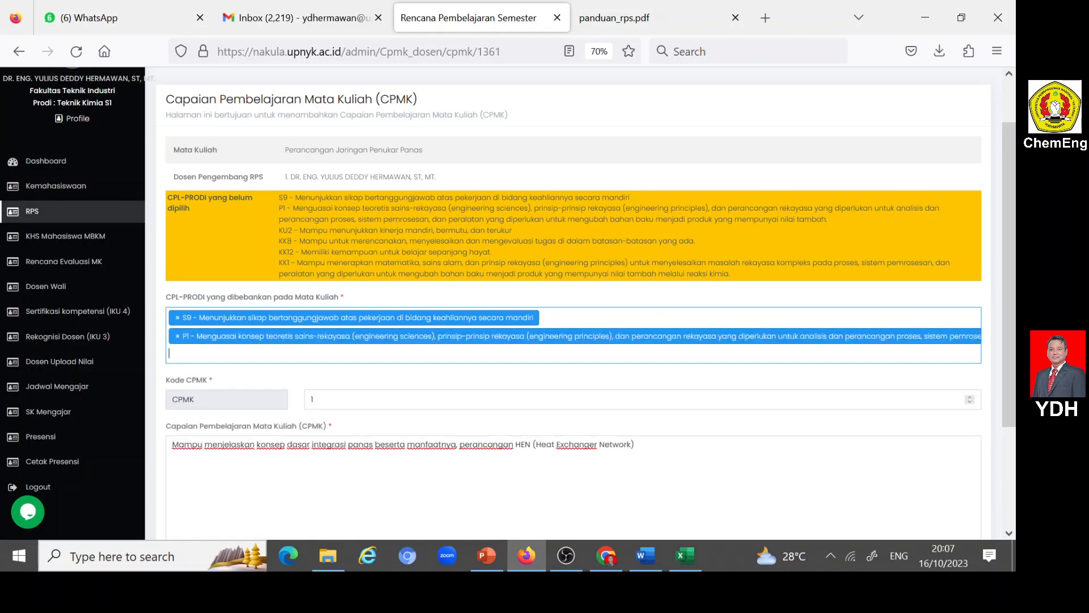
{"action": "left_click", "coordinate": [277, 353]}
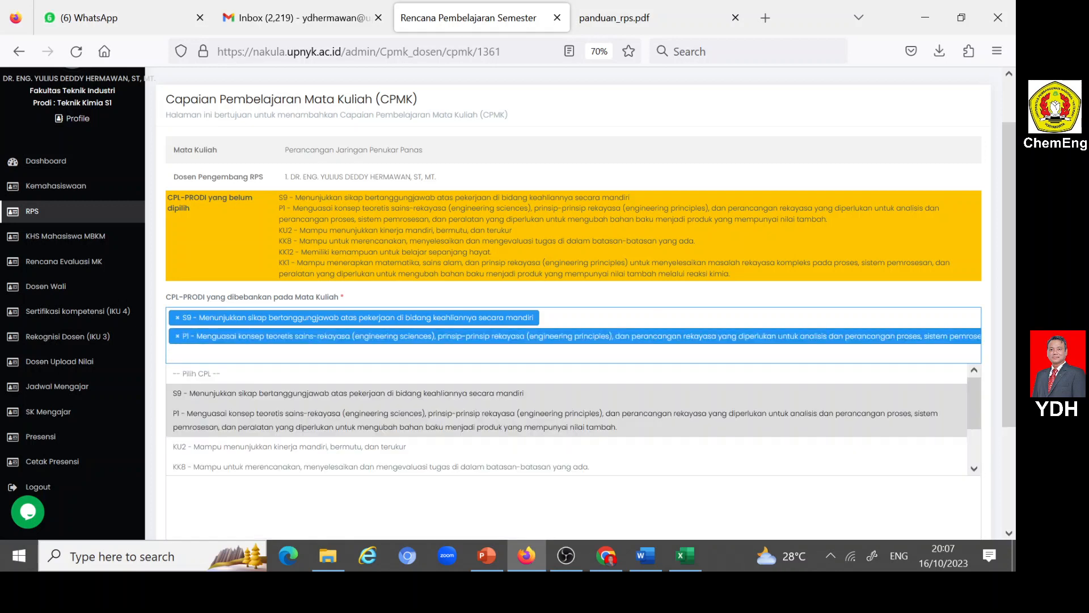
{"action": "left_click", "coordinate": [216, 449]}
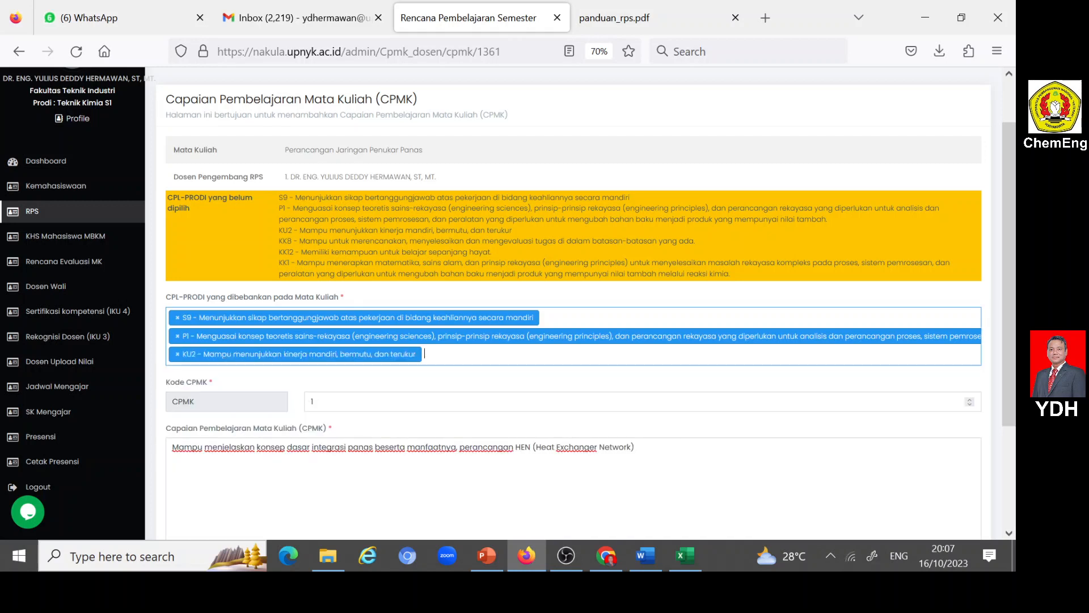
{"action": "left_click", "coordinate": [375, 362]}
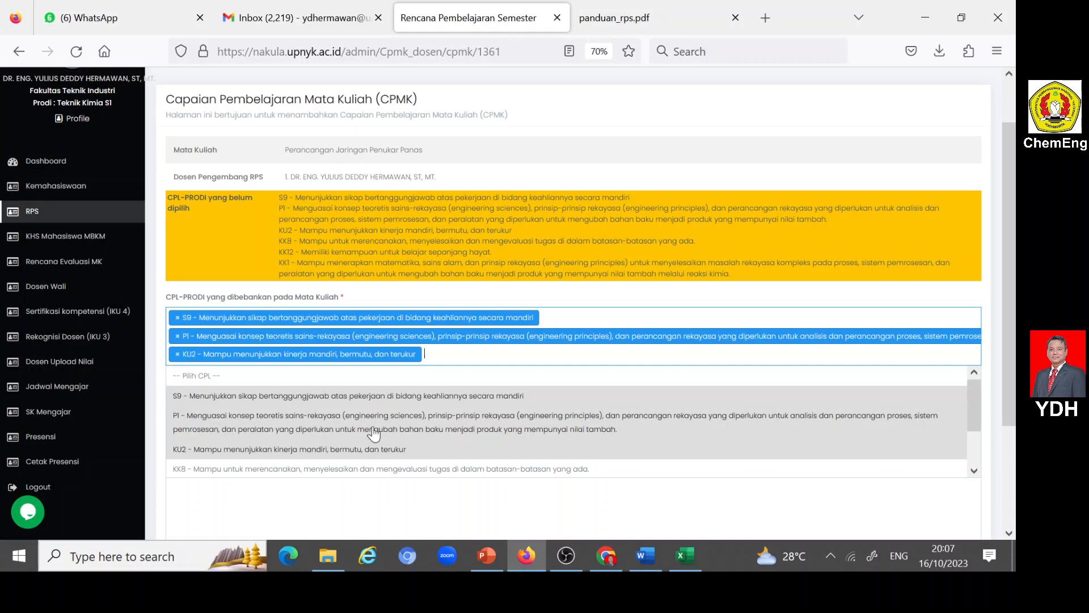
{"action": "scroll", "coordinate": [373, 434], "scroll_direction": "down", "scroll_amount": 2}
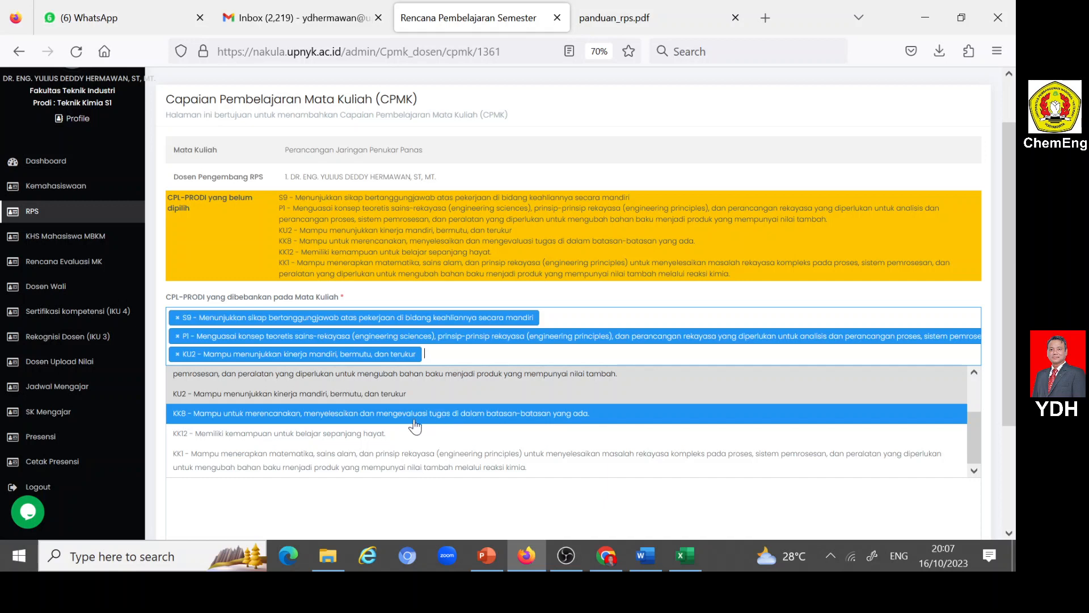
{"action": "left_click", "coordinate": [298, 437]}
- Check the remaining CPL options without adding another one, and submit the CPMK 1 entry
{"action": "left_click", "coordinate": [681, 354]}
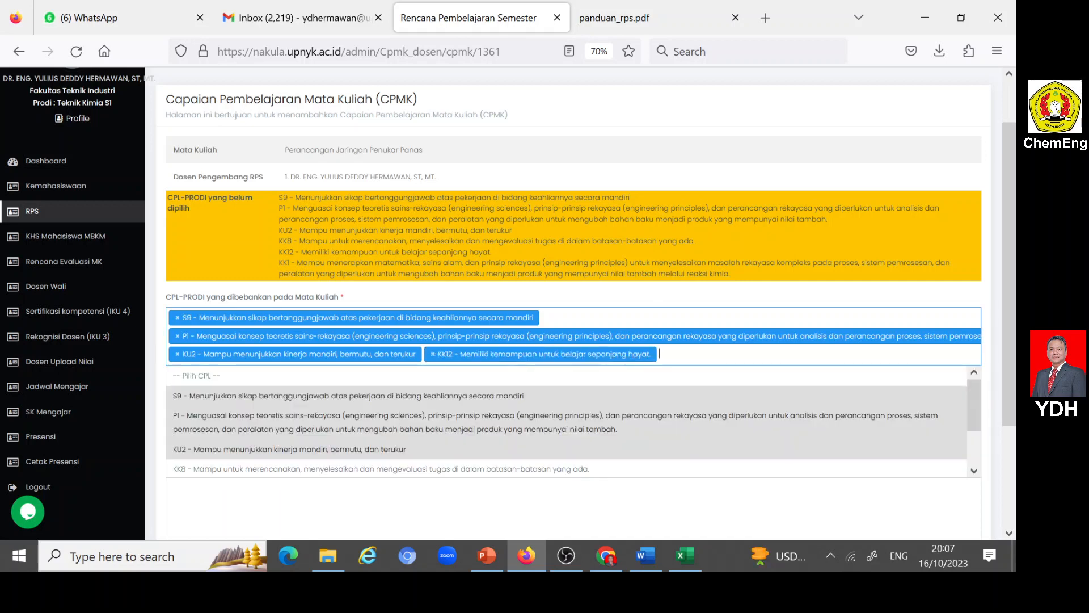
{"action": "scroll", "coordinate": [436, 416], "scroll_direction": "down", "scroll_amount": 2}
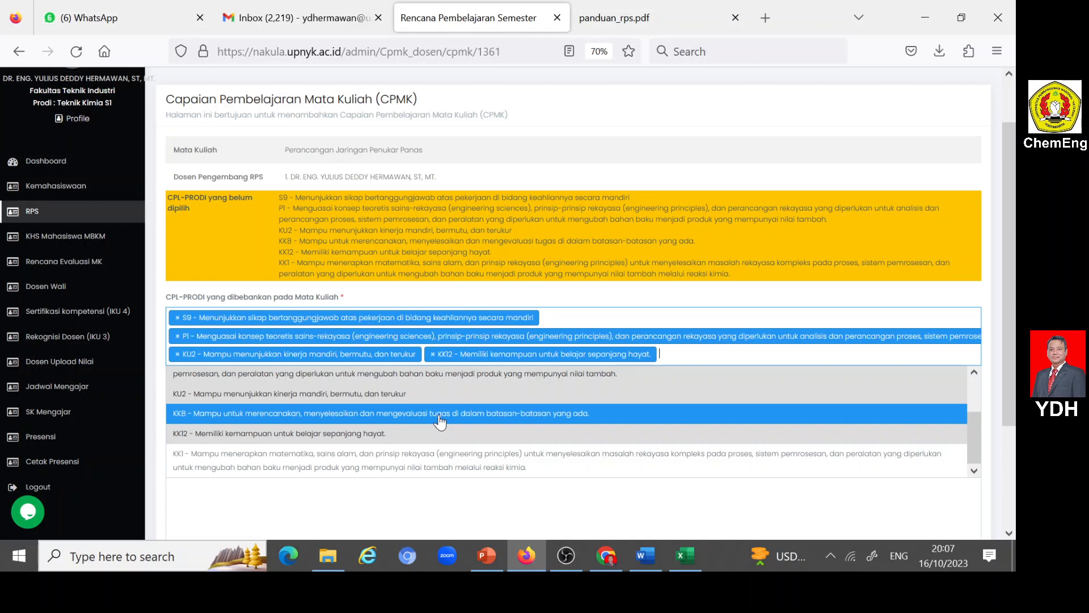
{"action": "scroll", "coordinate": [440, 421], "scroll_direction": "down", "scroll_amount": 1}
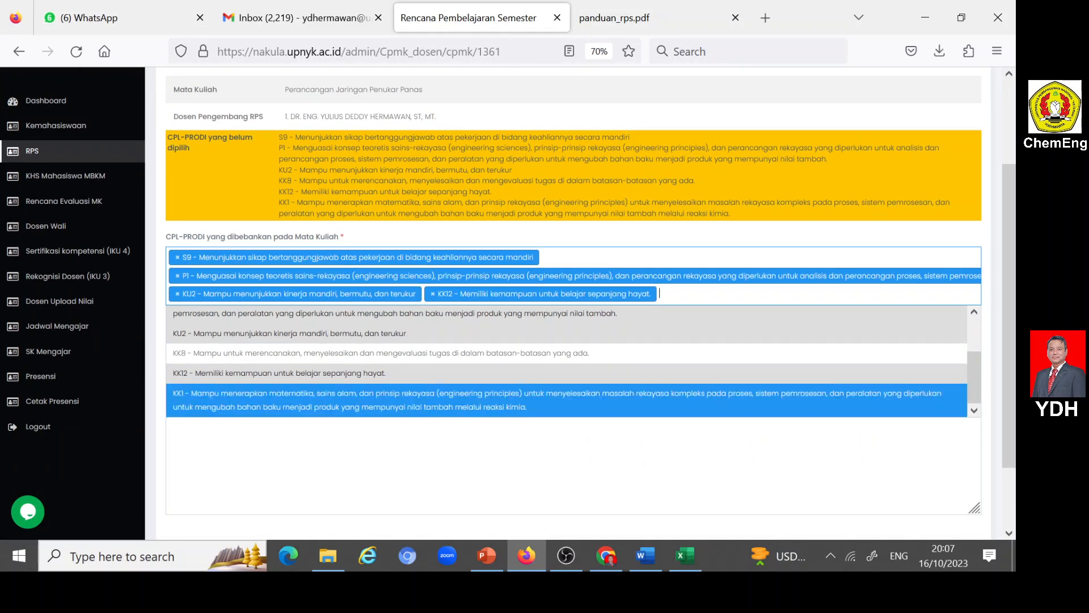
{"action": "left_click", "coordinate": [473, 441]}
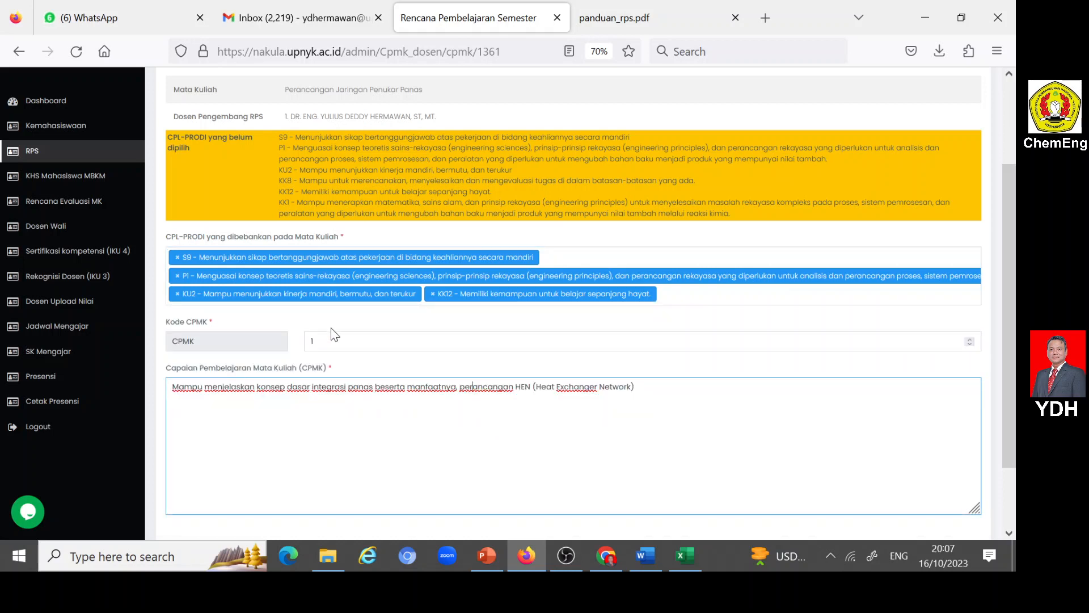
{"action": "scroll", "coordinate": [573, 303], "scroll_direction": "down", "scroll_amount": 3}
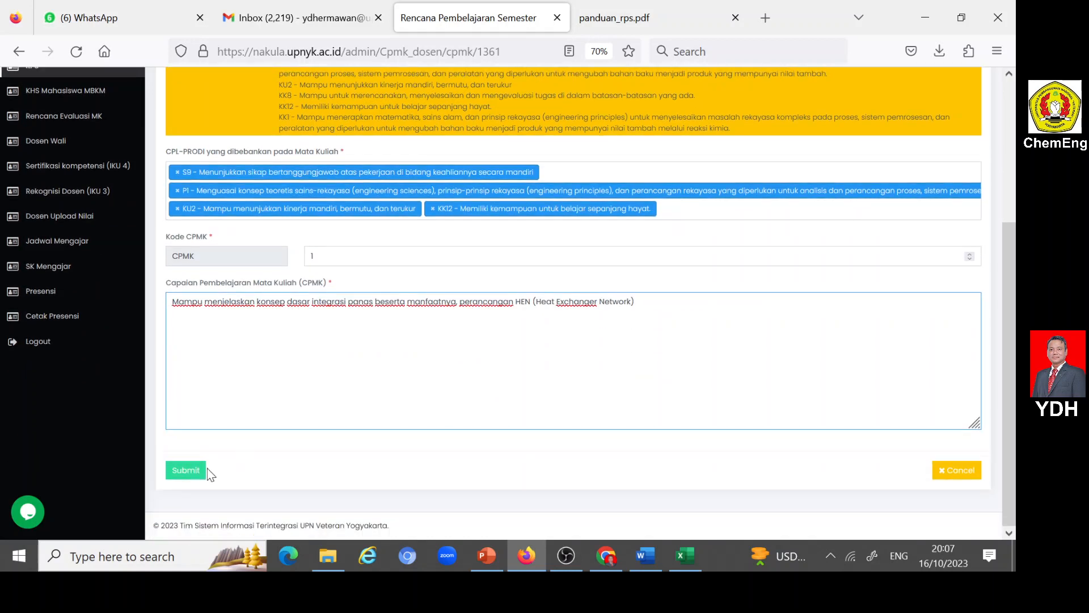
{"action": "left_click", "coordinate": [190, 470]}
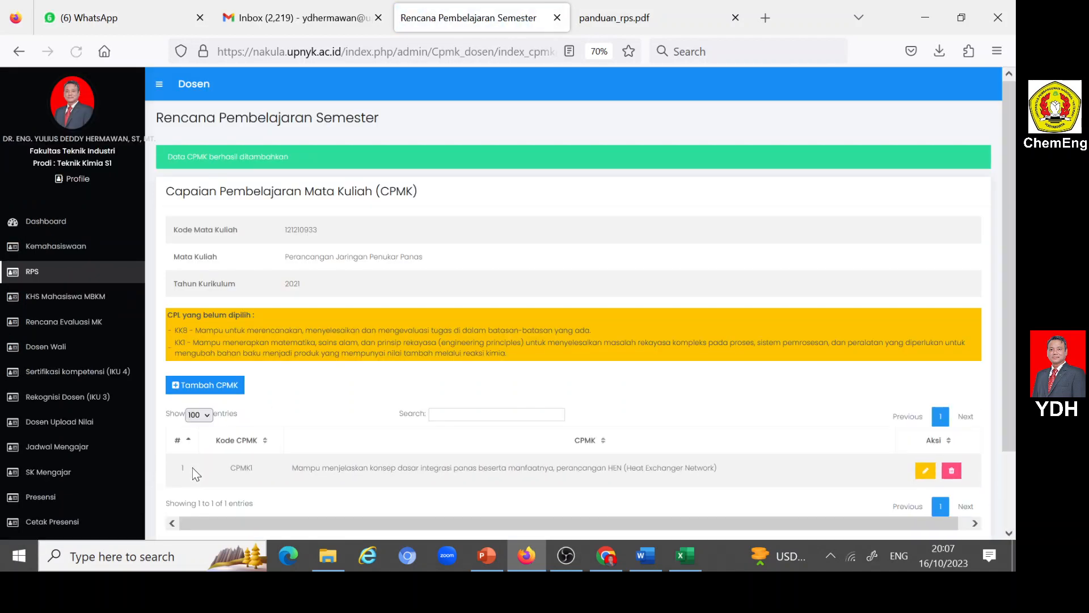
- Start another CPMK entry for the course and set its Kode CPMK to 2
{"action": "scroll", "coordinate": [268, 370], "scroll_direction": "down", "scroll_amount": 3}
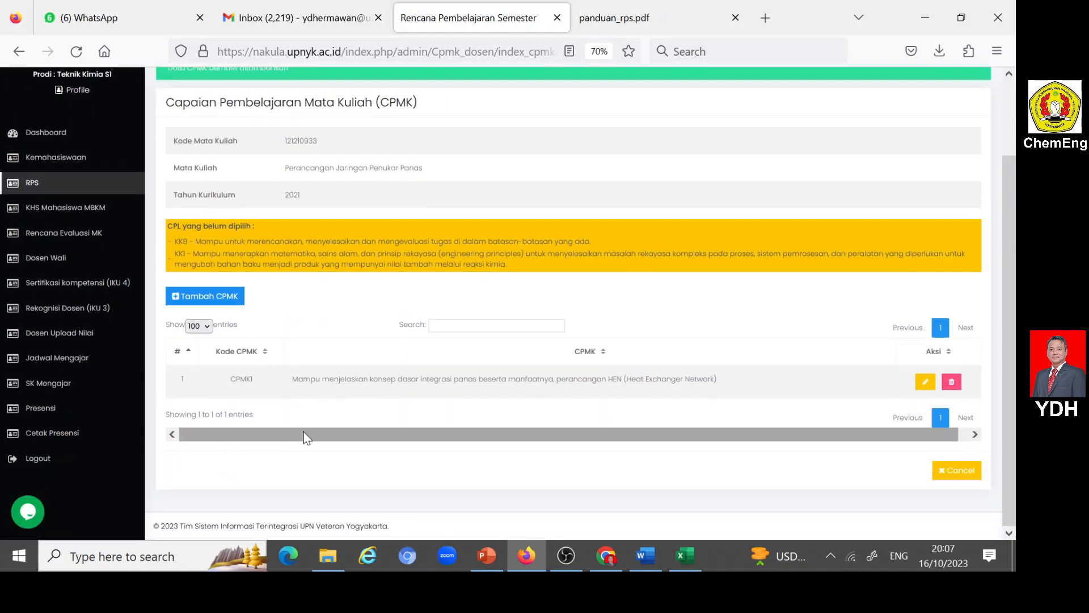
{"action": "left_click", "coordinate": [176, 299]}
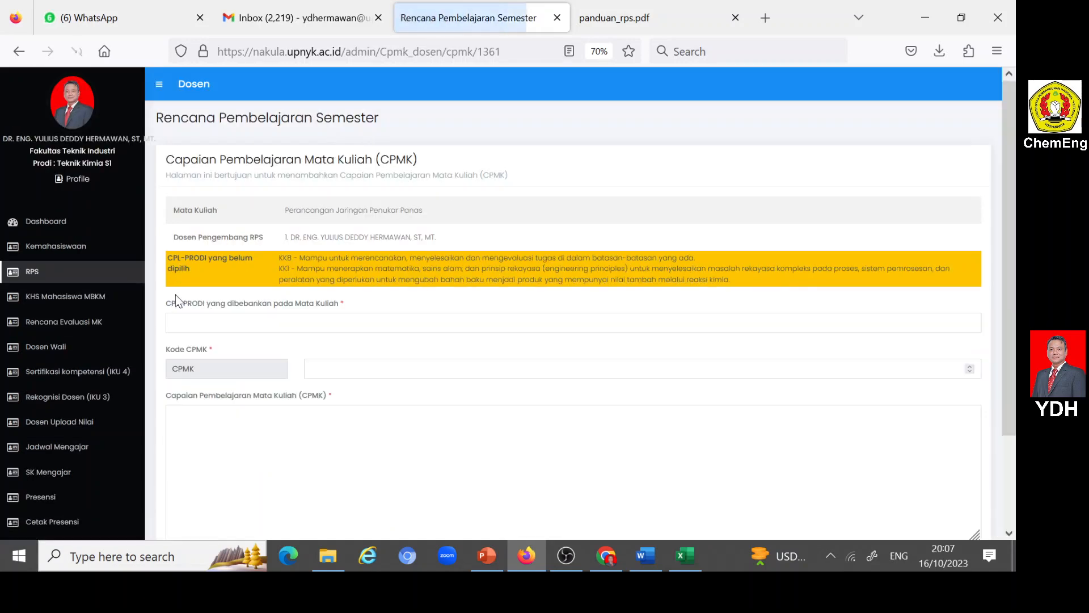
{"action": "left_click", "coordinate": [322, 369]}
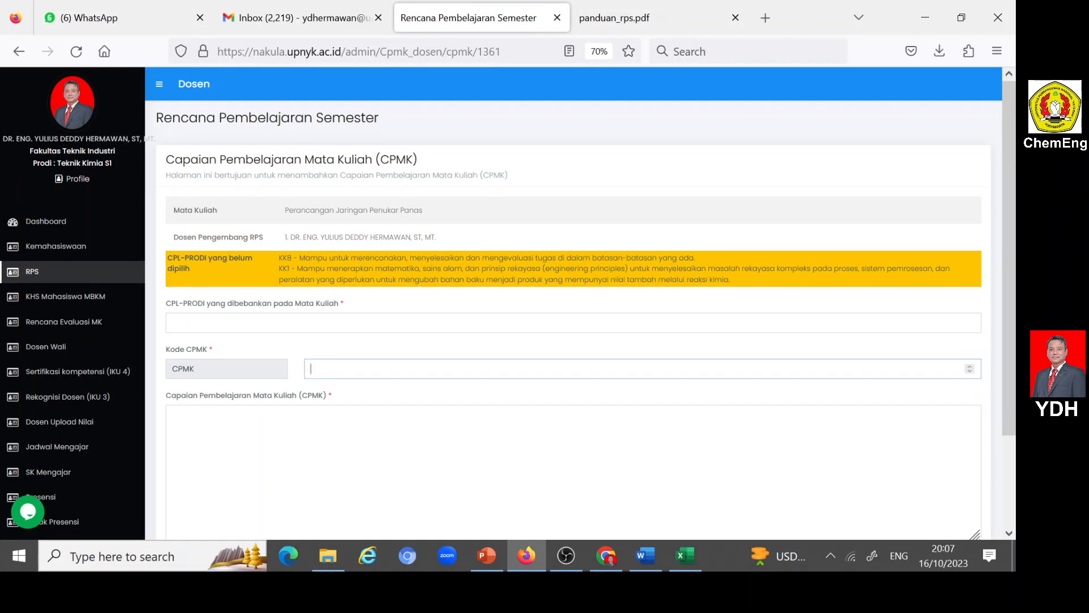
{"action": "type", "text": "2"}
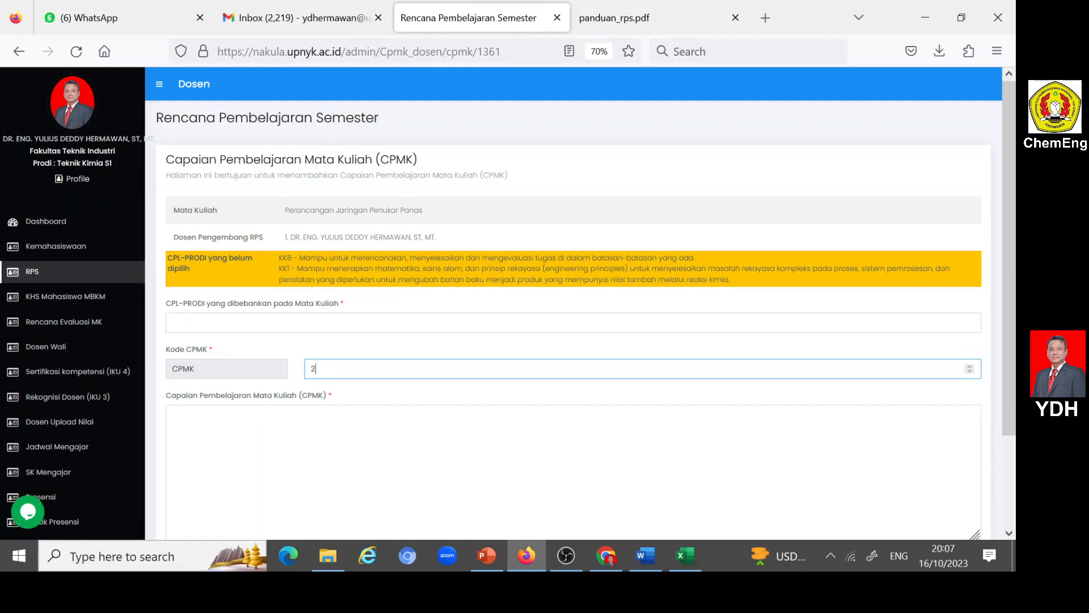
- Copy the CPMK2 description without its CPL codes from the Word RPS into Nakula's Capaian Pembelajaran Mata Kuliah (CPMK) field in Firefox
{"action": "left_click", "coordinate": [172, 415]}
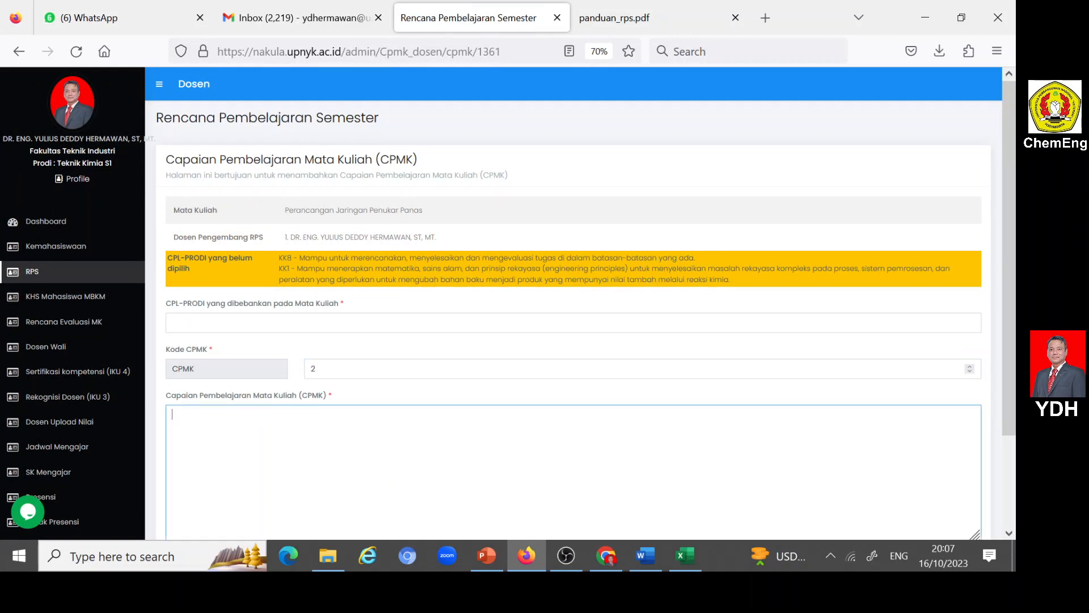
{"action": "left_click", "coordinate": [646, 555]}
{"action": "scroll", "coordinate": [511, 338], "scroll_direction": "up", "scroll_amount": 5}
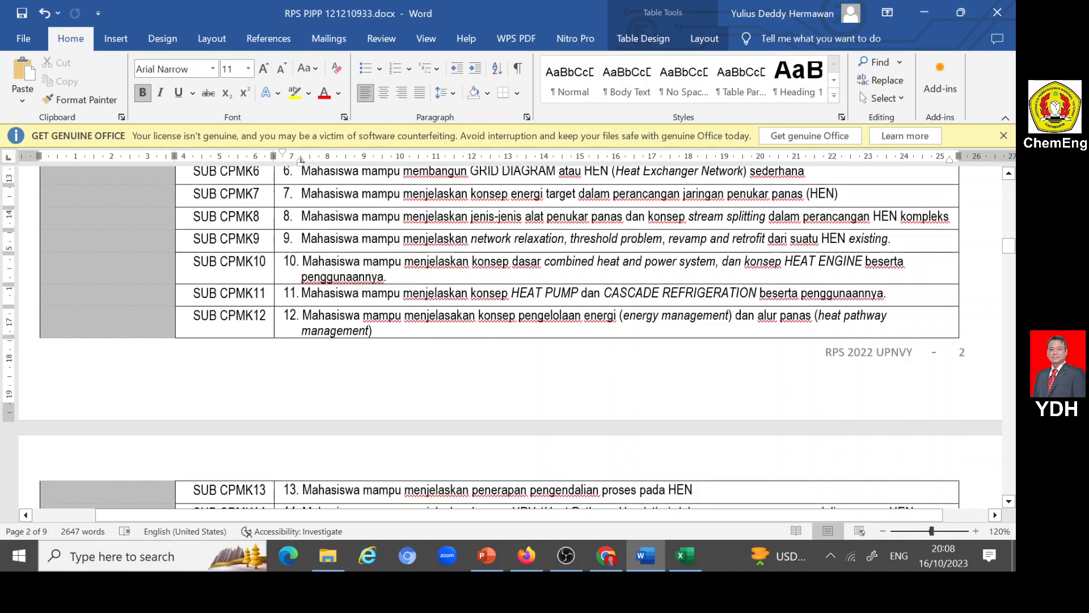
{"action": "scroll", "coordinate": [510, 338], "scroll_direction": "up", "scroll_amount": 10}
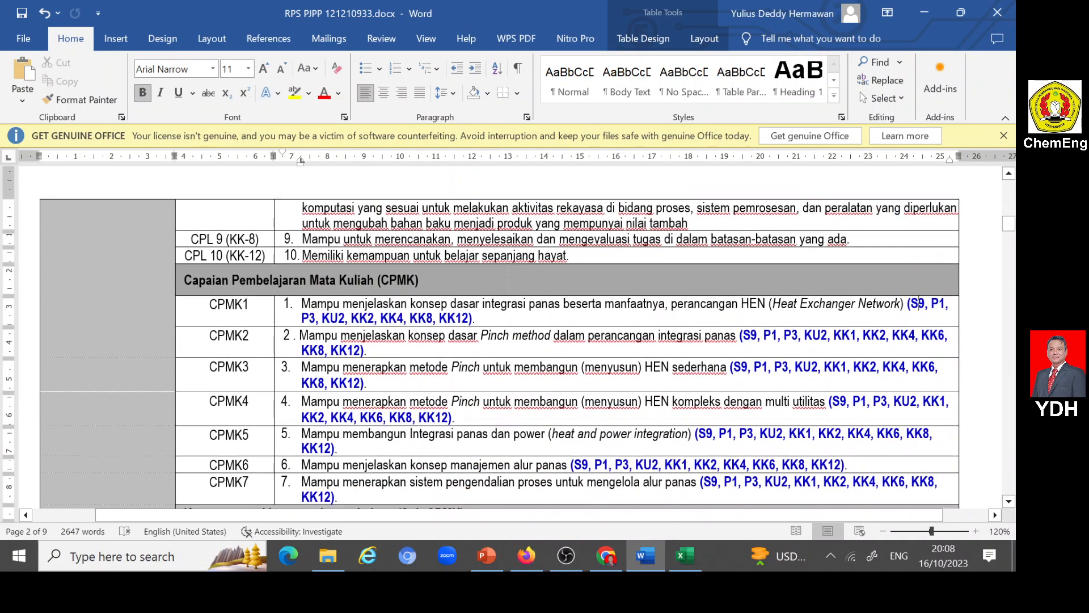
{"action": "left_click_drag", "start_coordinate": [299, 335], "coordinate": [737, 335]}
{"action": "key", "text": "ctrl+c"}
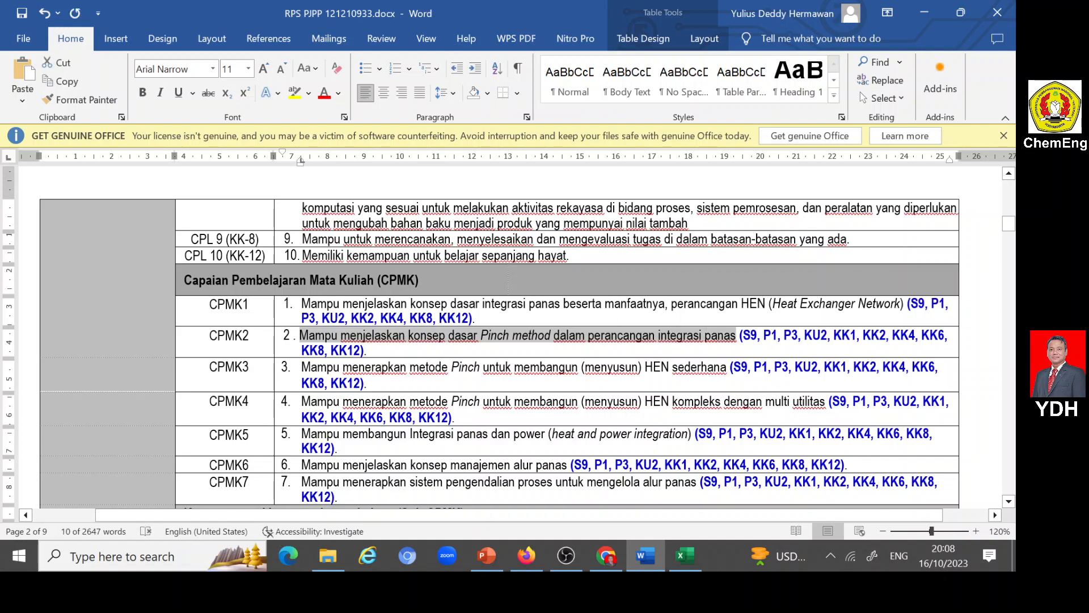
{"action": "left_click", "coordinate": [515, 559]}
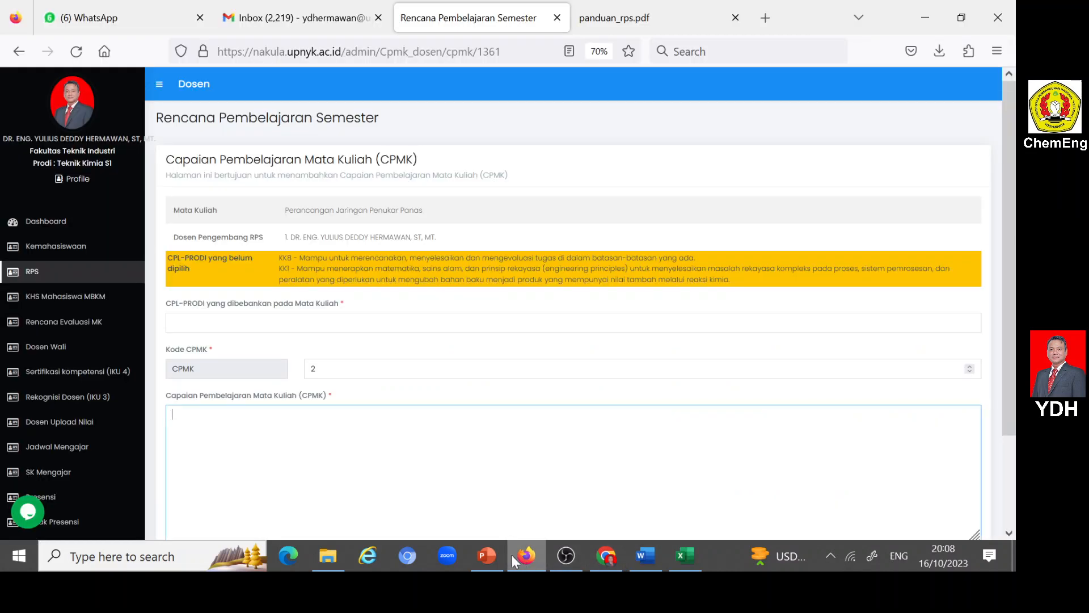
{"action": "key", "text": "ctrl+v"}
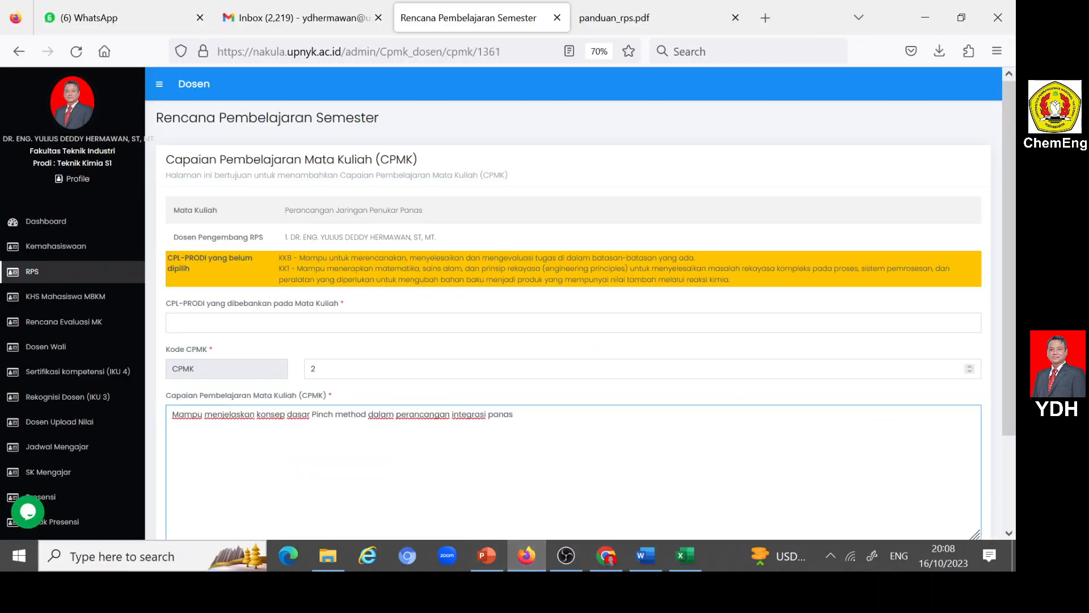
- Assign S9, P1, KU2 and KK8 as CPL-PRODI yang dibebankan pada Mata Kuliah for CPMK 2
{"action": "left_click", "coordinate": [213, 323]}
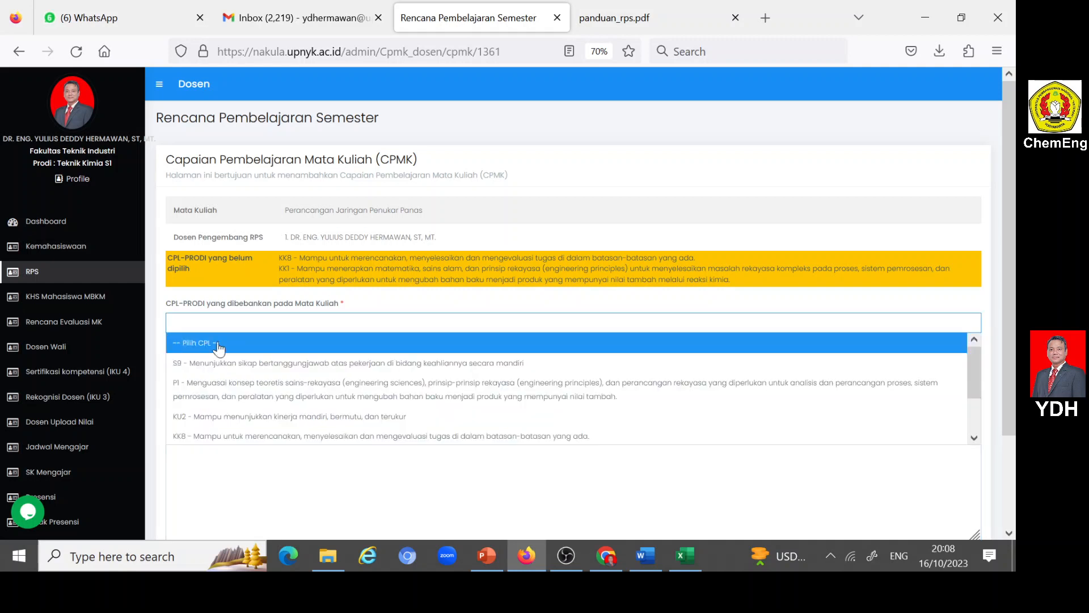
{"action": "left_click", "coordinate": [223, 361]}
{"action": "left_click", "coordinate": [536, 327]}
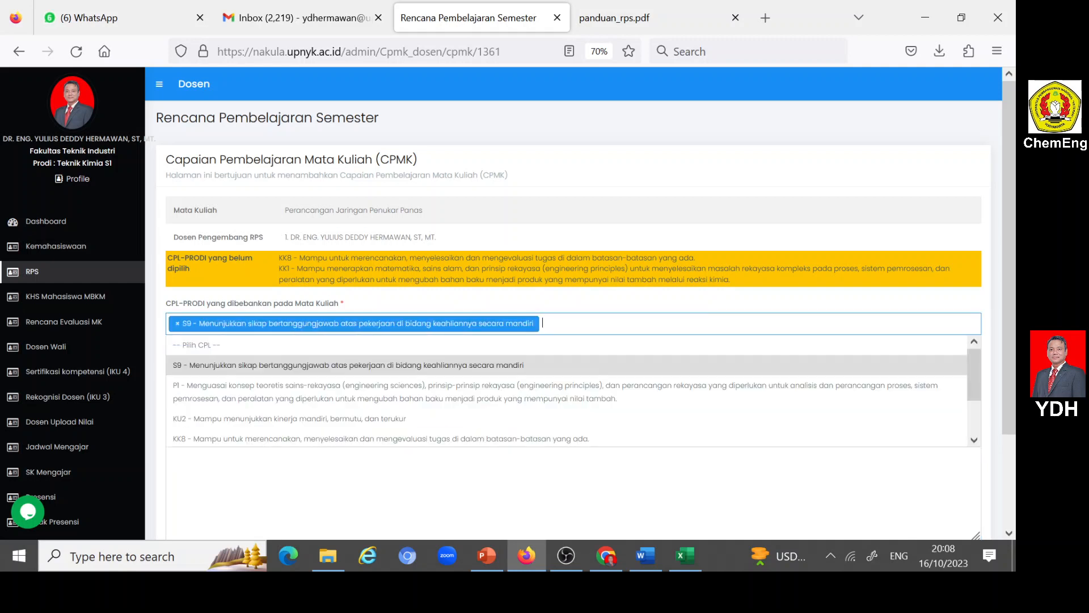
{"action": "left_click", "coordinate": [219, 393]}
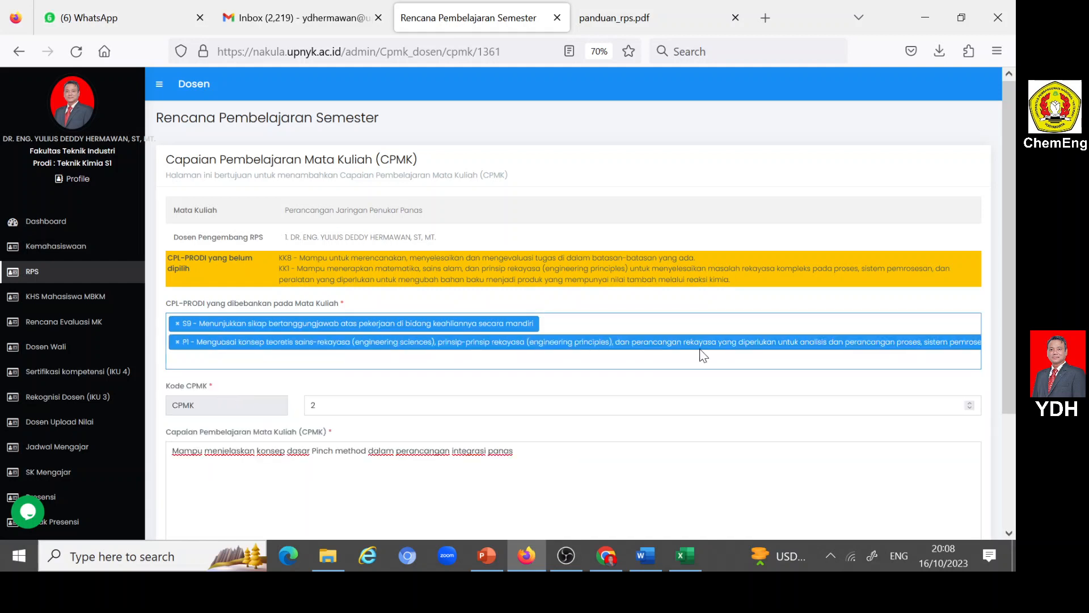
{"action": "left_click", "coordinate": [341, 359]}
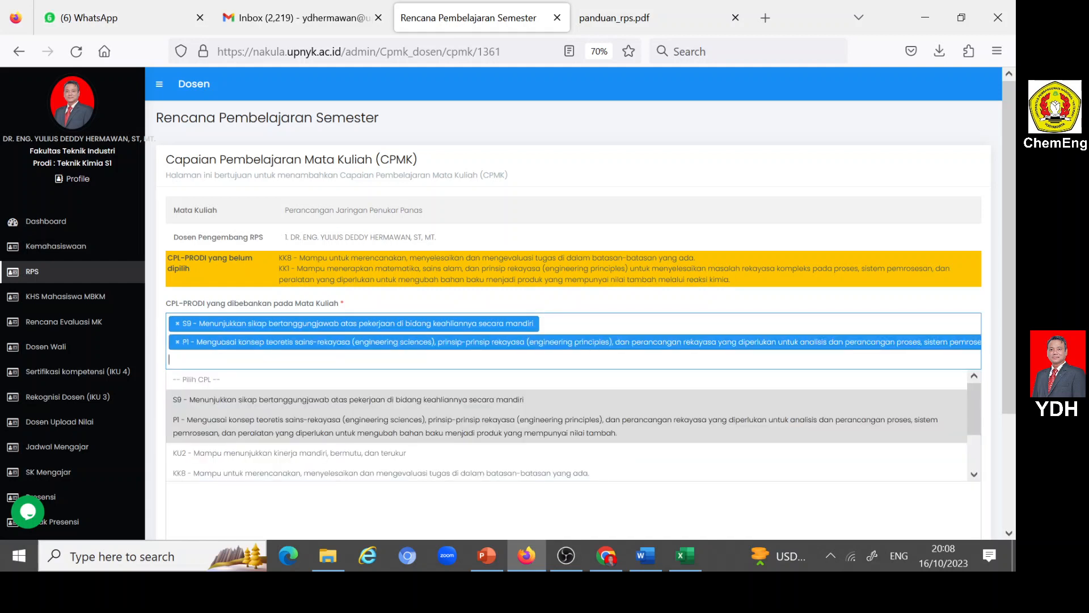
{"action": "left_click", "coordinate": [277, 460]}
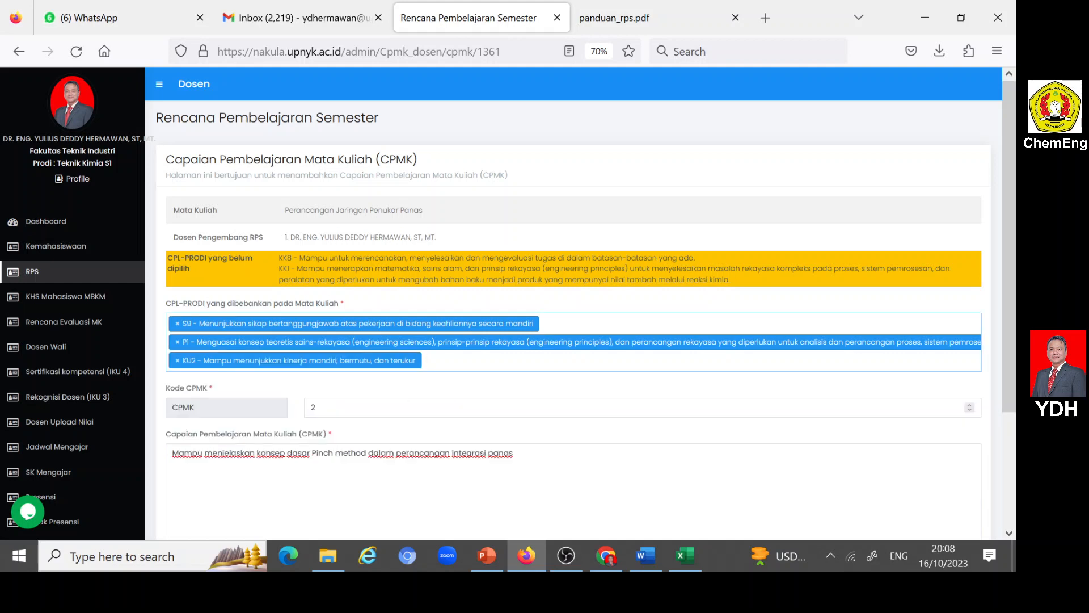
{"action": "left_click", "coordinate": [437, 362]}
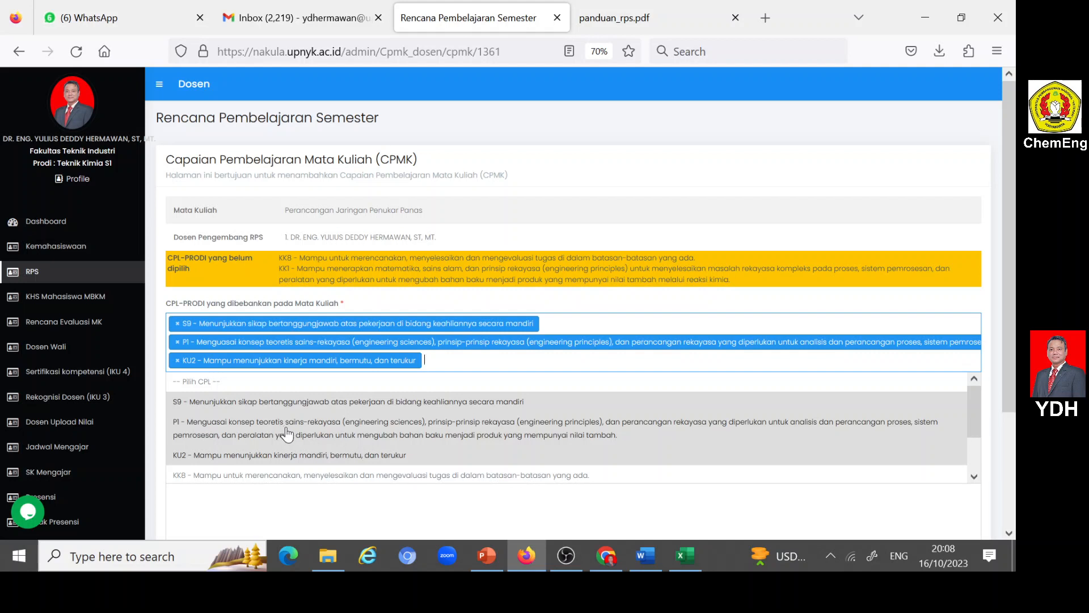
{"action": "left_click", "coordinate": [279, 478]}
- Add KK12 and KK1 to the CPL-PRODI selection for CPMK 2 and submit the entry
{"action": "left_click", "coordinate": [860, 367]}
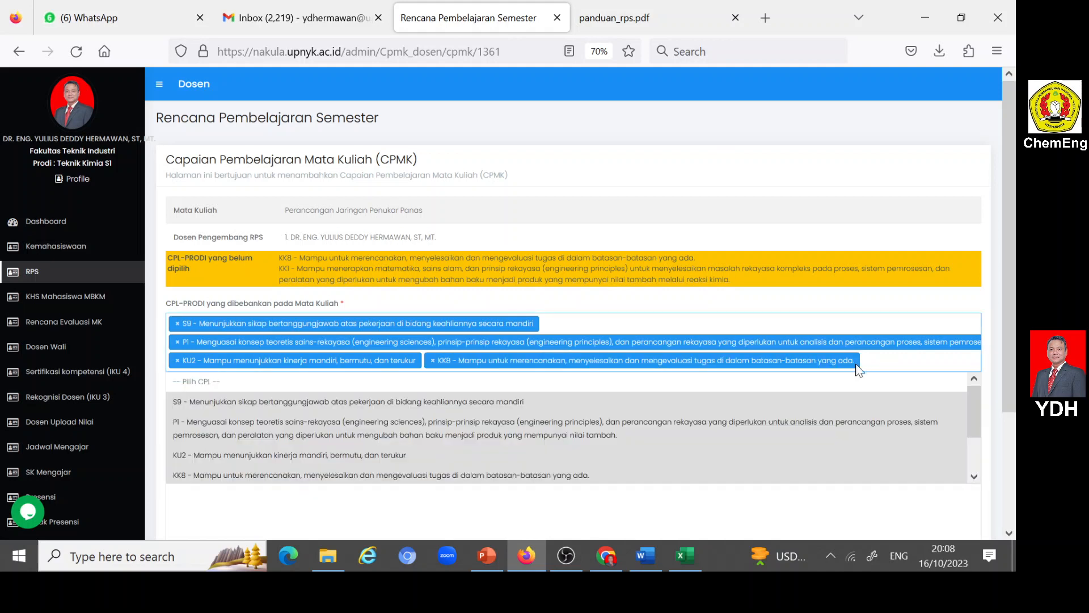
{"action": "scroll", "coordinate": [462, 437], "scroll_direction": "down", "scroll_amount": 2}
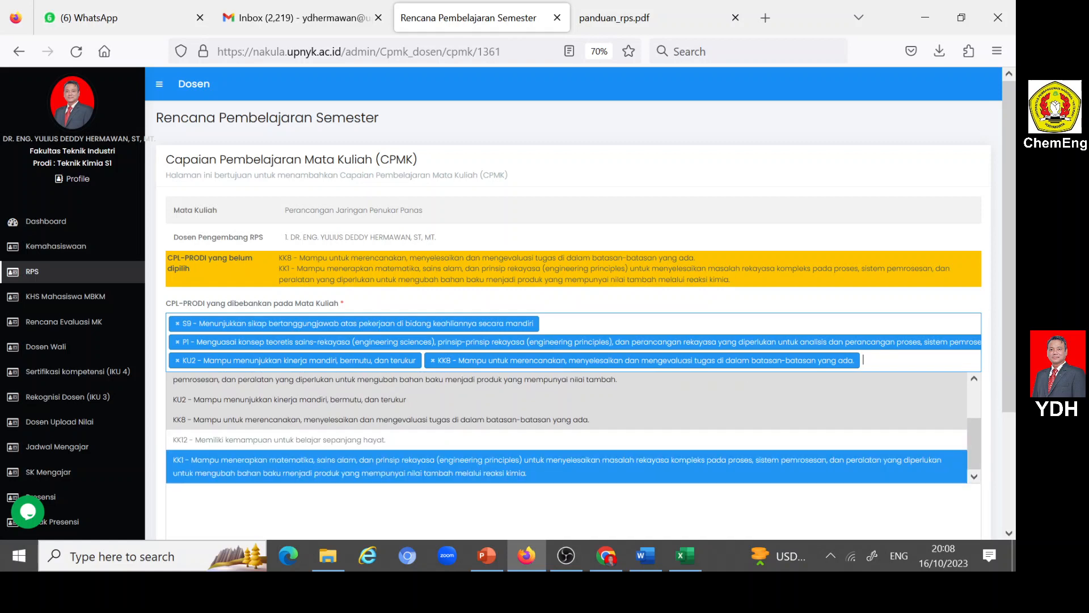
{"action": "left_click", "coordinate": [312, 442]}
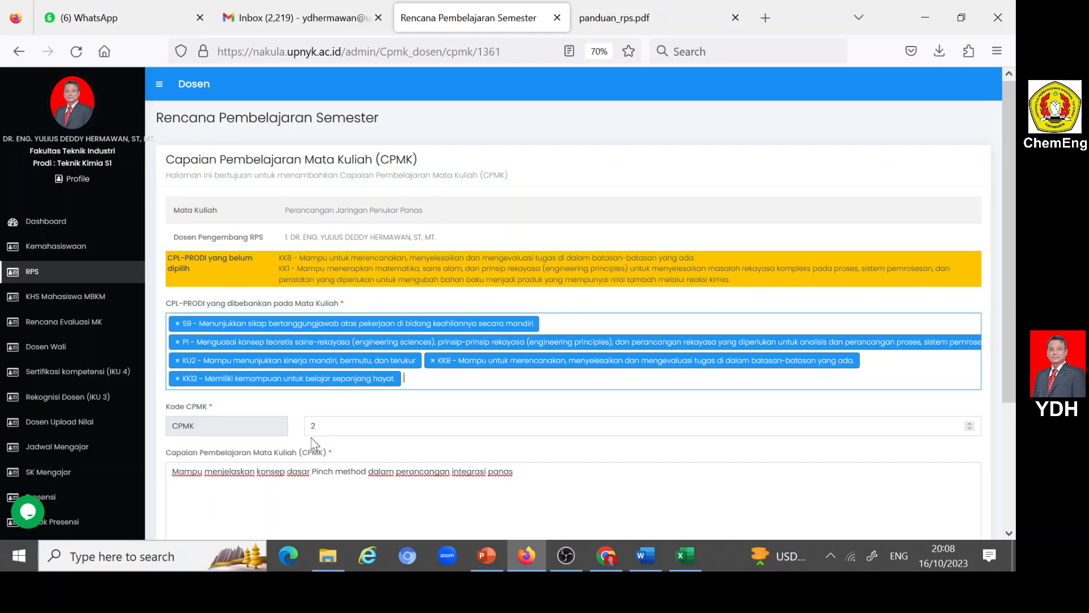
{"action": "left_click", "coordinate": [420, 379]}
{"action": "scroll", "coordinate": [372, 439], "scroll_direction": "down", "scroll_amount": 2}
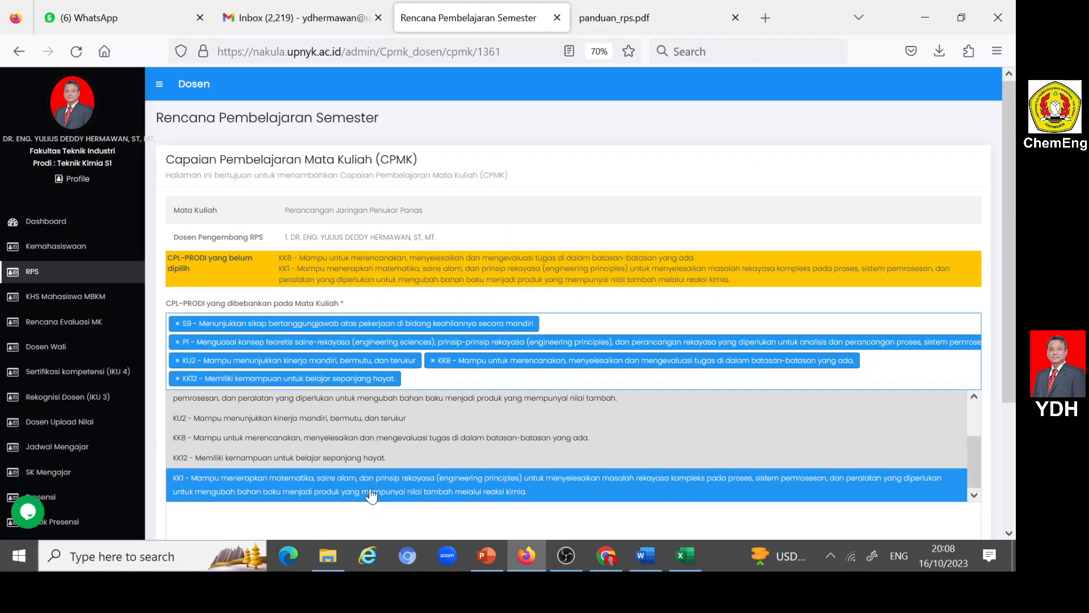
{"action": "left_click", "coordinate": [344, 490]}
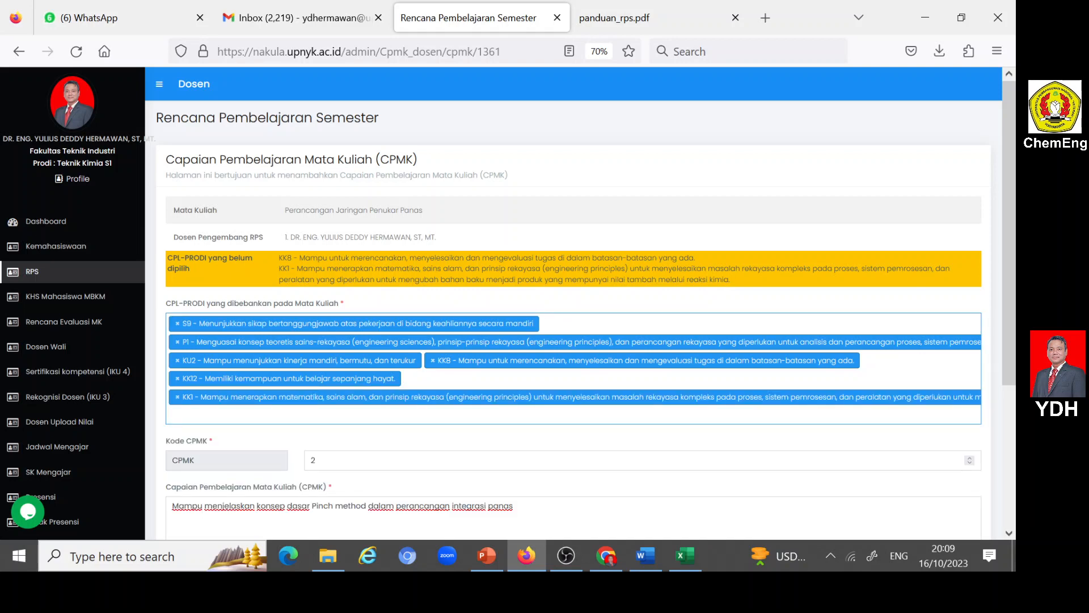
{"action": "scroll", "coordinate": [244, 488], "scroll_direction": "down", "scroll_amount": 3}
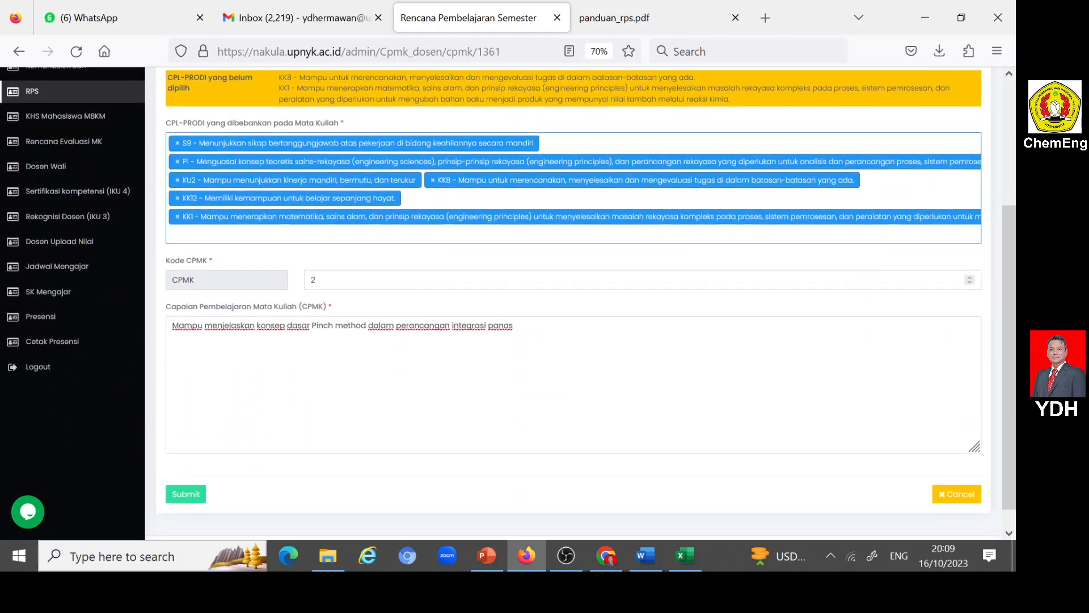
{"action": "left_click", "coordinate": [187, 494]}
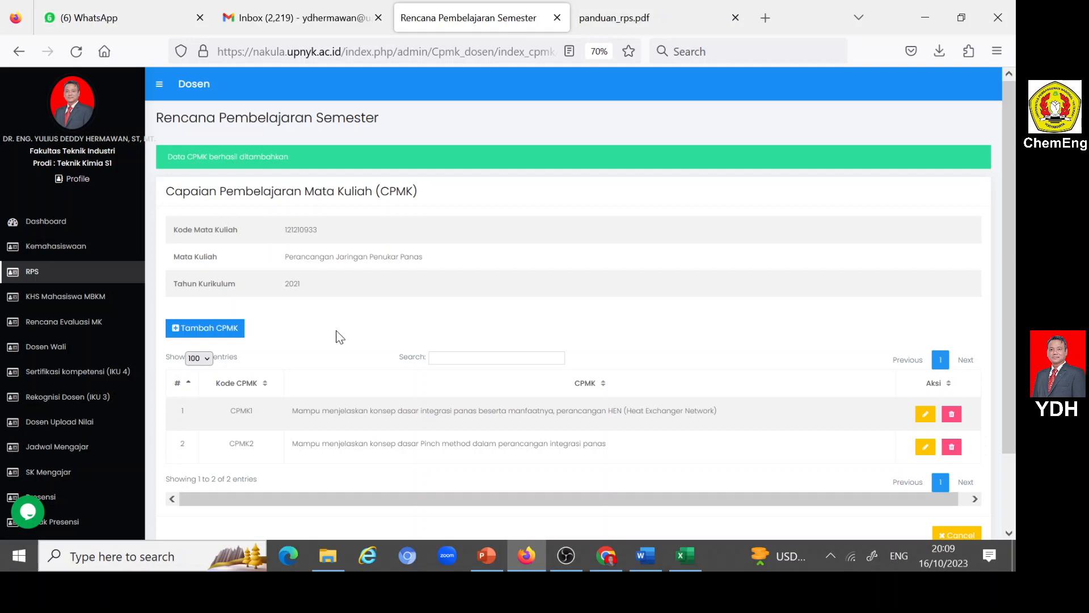
- Start another CPMK entry for the course and set its Kode CPMK to 3
{"action": "left_click", "coordinate": [175, 329]}
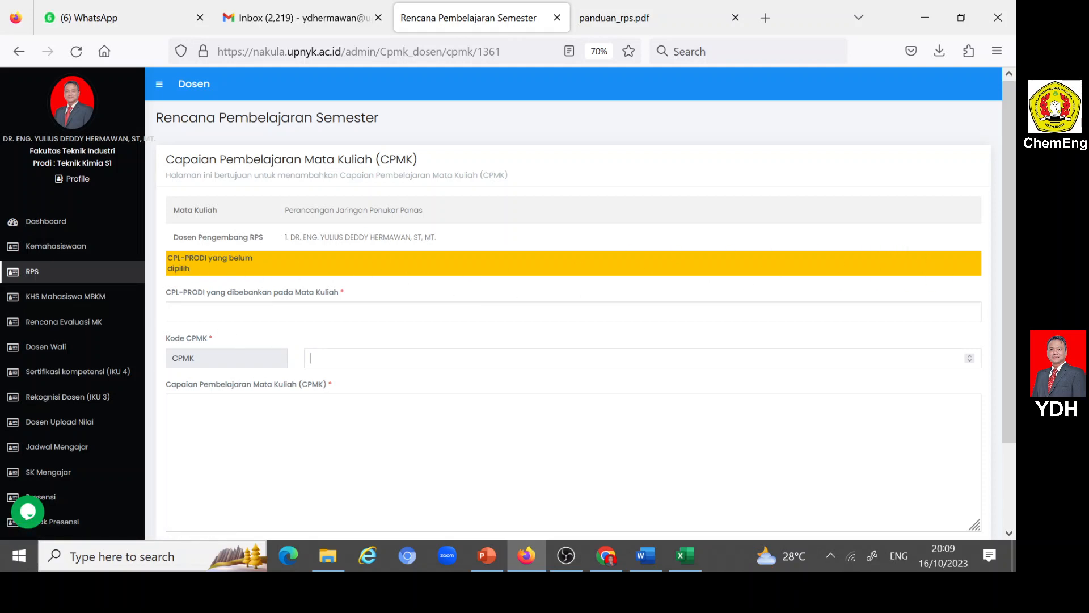
{"action": "left_click", "coordinate": [307, 356]}
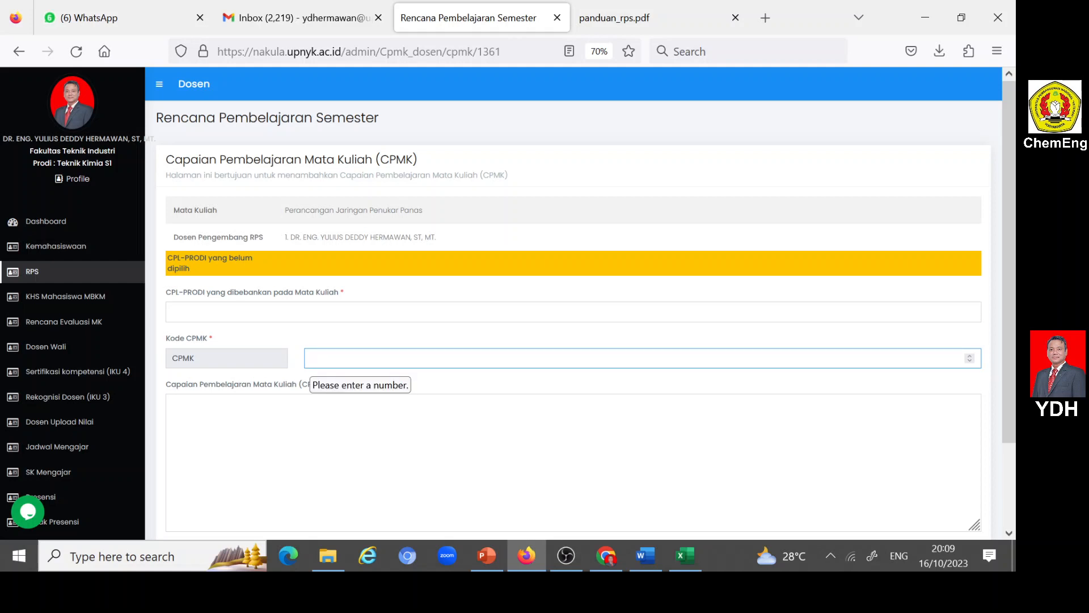
{"action": "type", "text": "3"}
- Copy the CPMK3 description without its CPL codes from the Word RPS into Nakula's Capaian Pembelajaran Mata Kuliah (CPMK) field in Firefox
{"action": "left_click", "coordinate": [171, 401]}
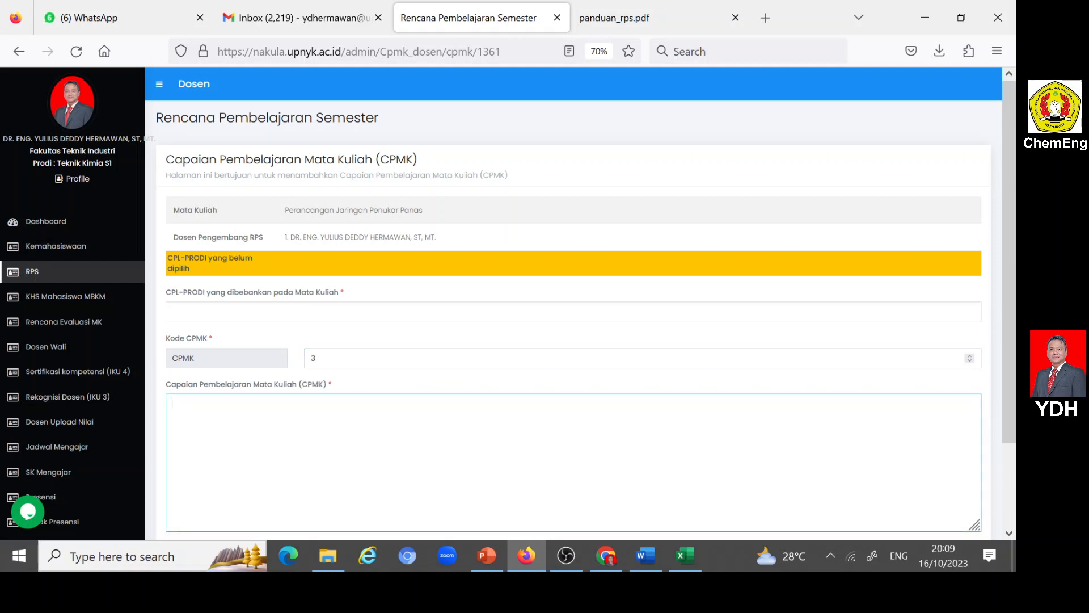
{"action": "left_click", "coordinate": [646, 556]}
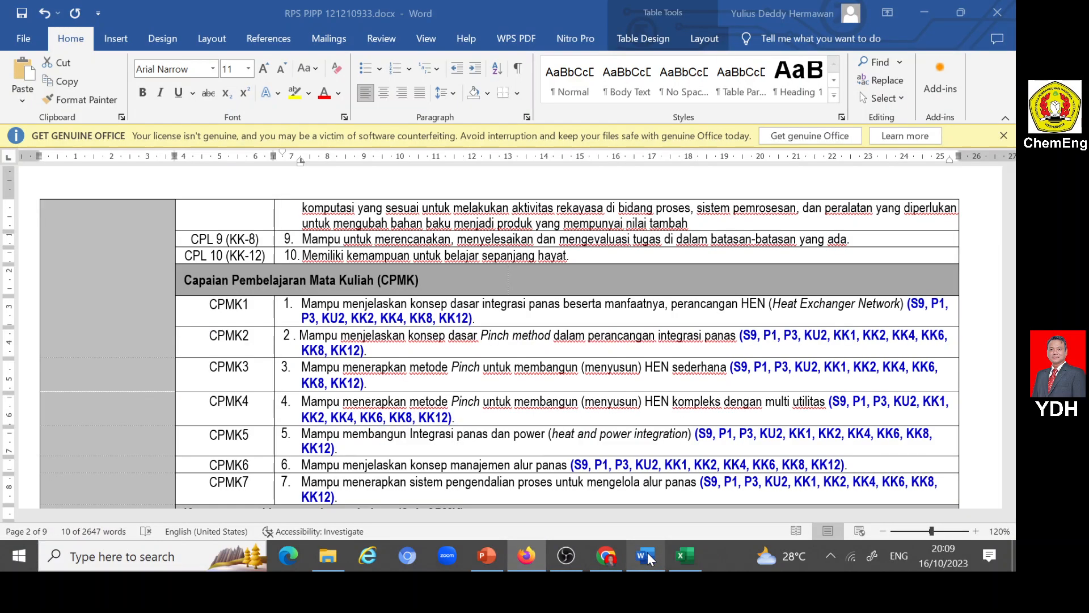
{"action": "left_click_drag", "start_coordinate": [302, 367], "coordinate": [728, 370]}
{"action": "key", "text": "ctrl+c"}
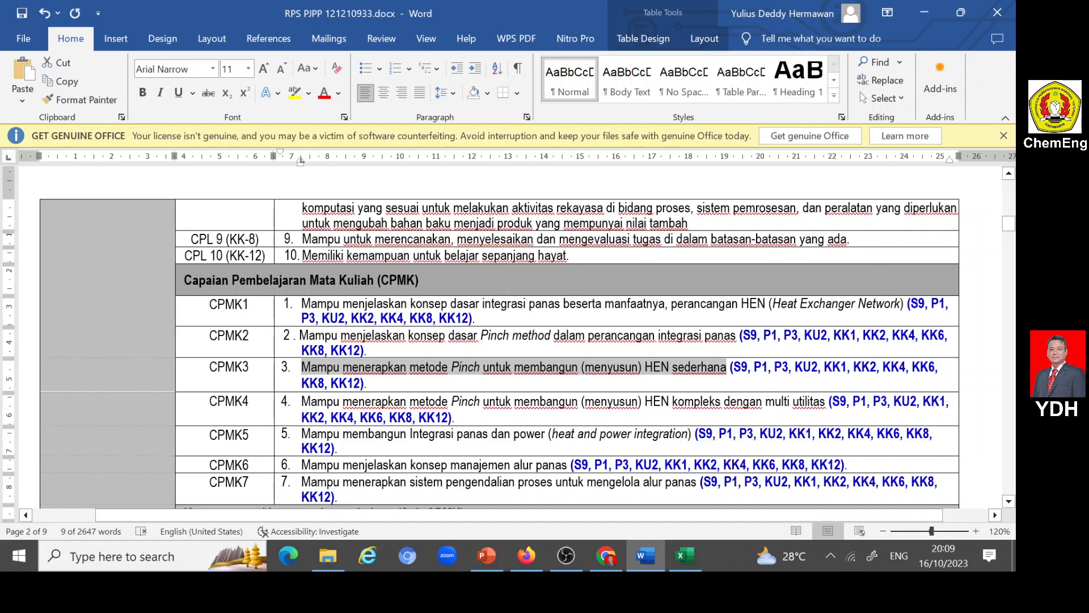
{"action": "left_click", "coordinate": [526, 555]}
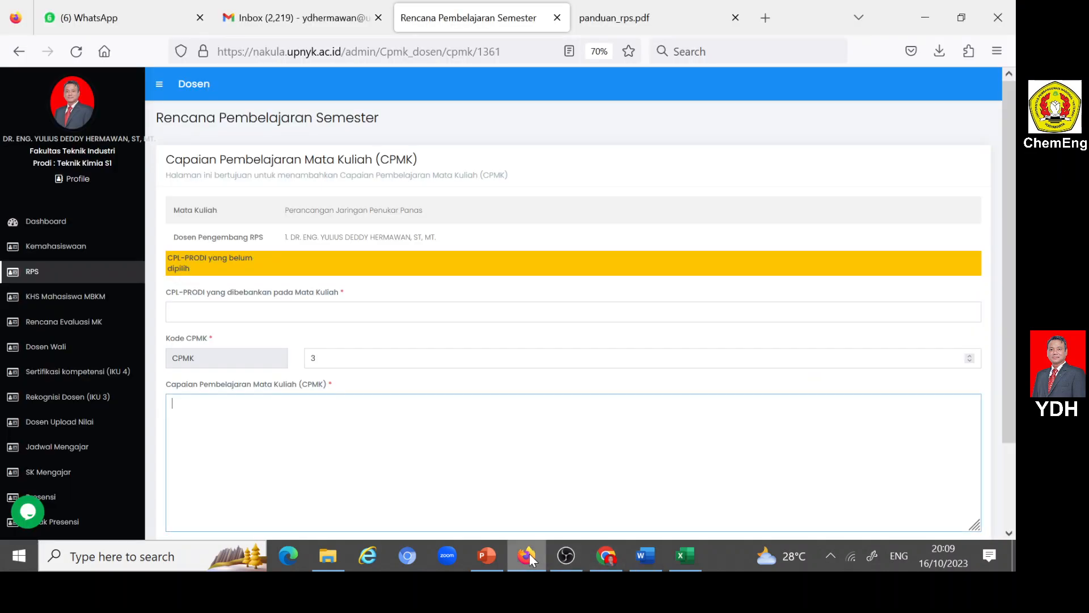
{"action": "key", "text": "ctrl+v"}
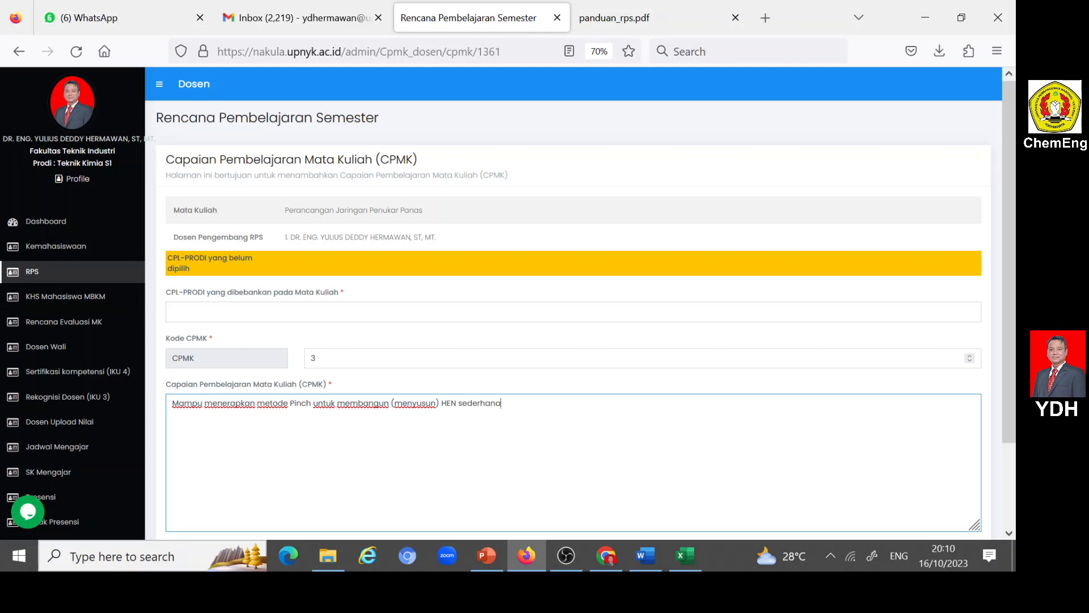
- Assign S9, P1, KU2 and KK8 as CPL-PRODI yang dibebankan pada Mata Kuliah for CPMK 3
{"action": "left_click", "coordinate": [196, 312]}
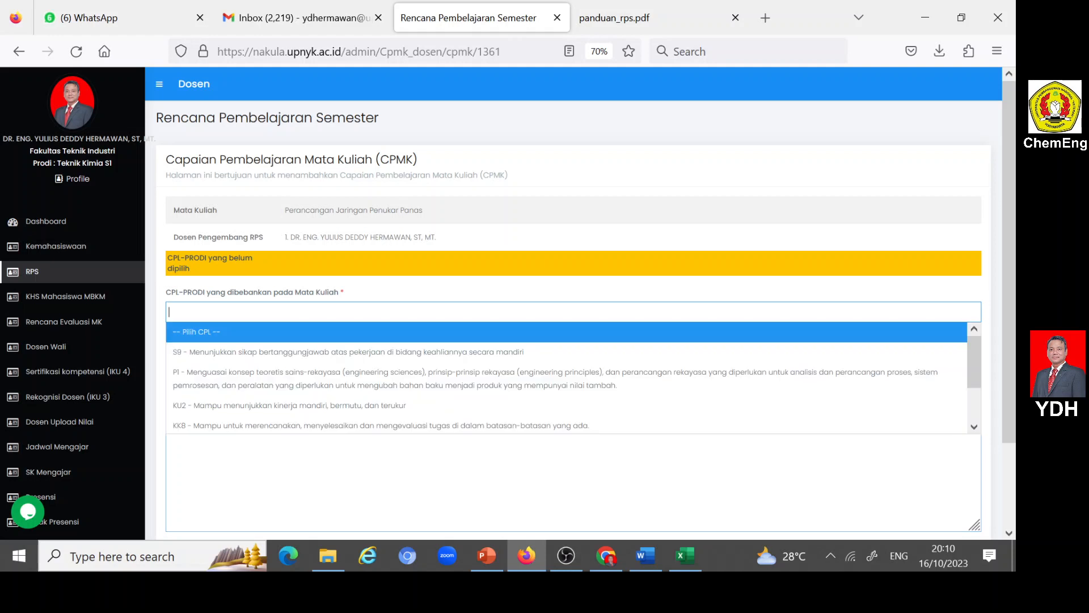
{"action": "left_click", "coordinate": [195, 358]}
{"action": "left_click", "coordinate": [545, 314]}
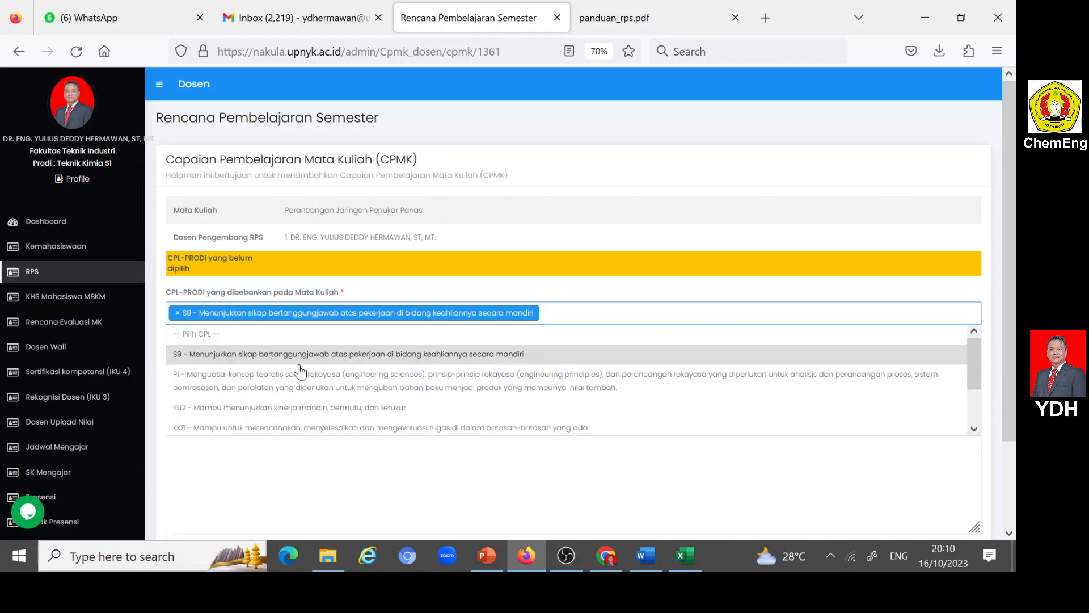
{"action": "left_click", "coordinate": [276, 380]}
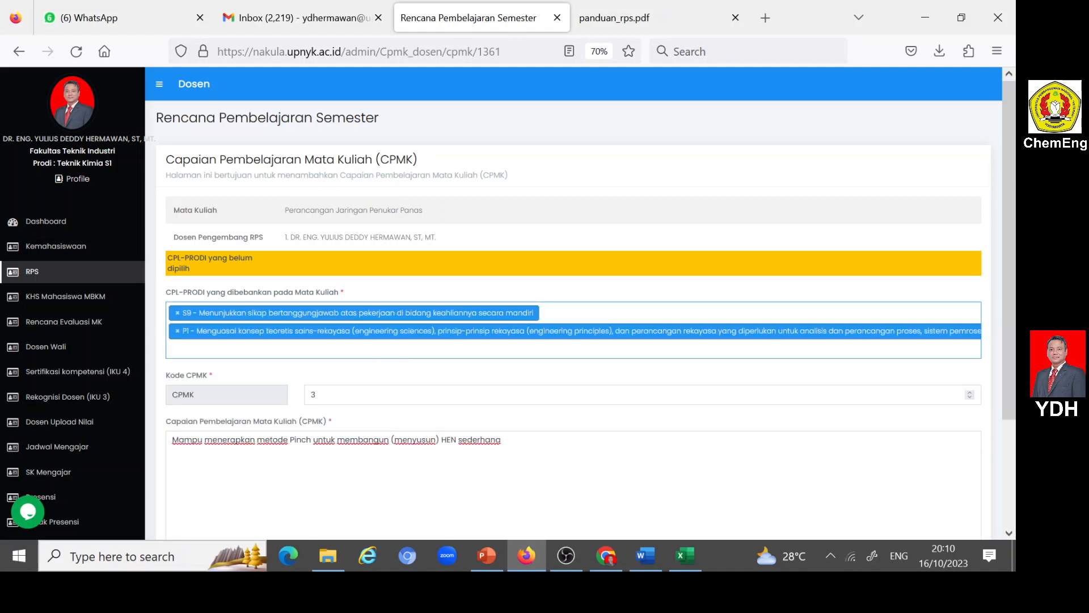
{"action": "left_click", "coordinate": [332, 349]}
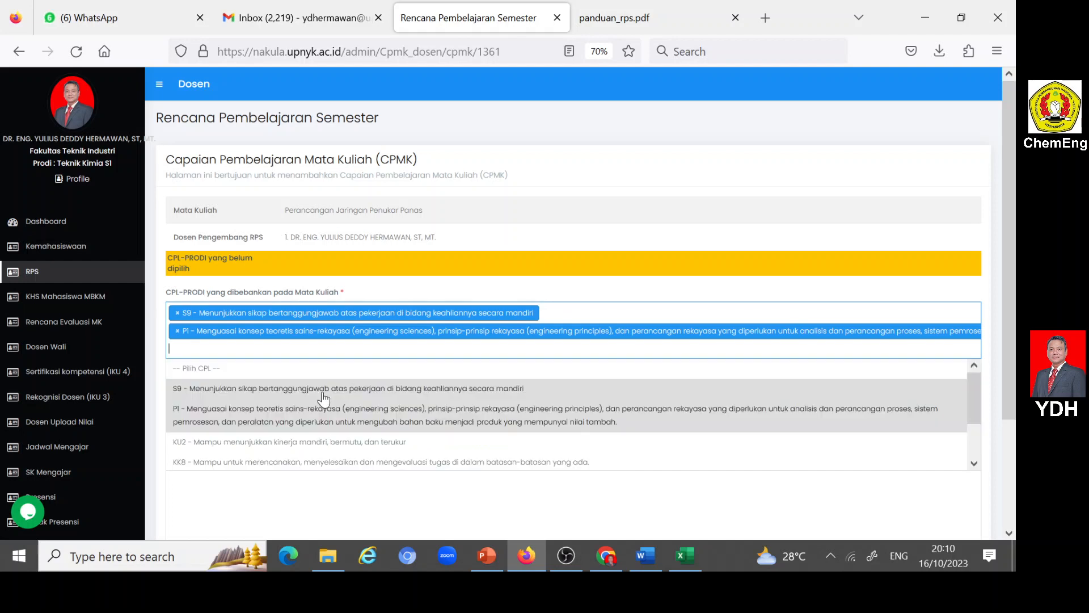
{"action": "left_click", "coordinate": [237, 448]}
{"action": "left_click", "coordinate": [460, 345]}
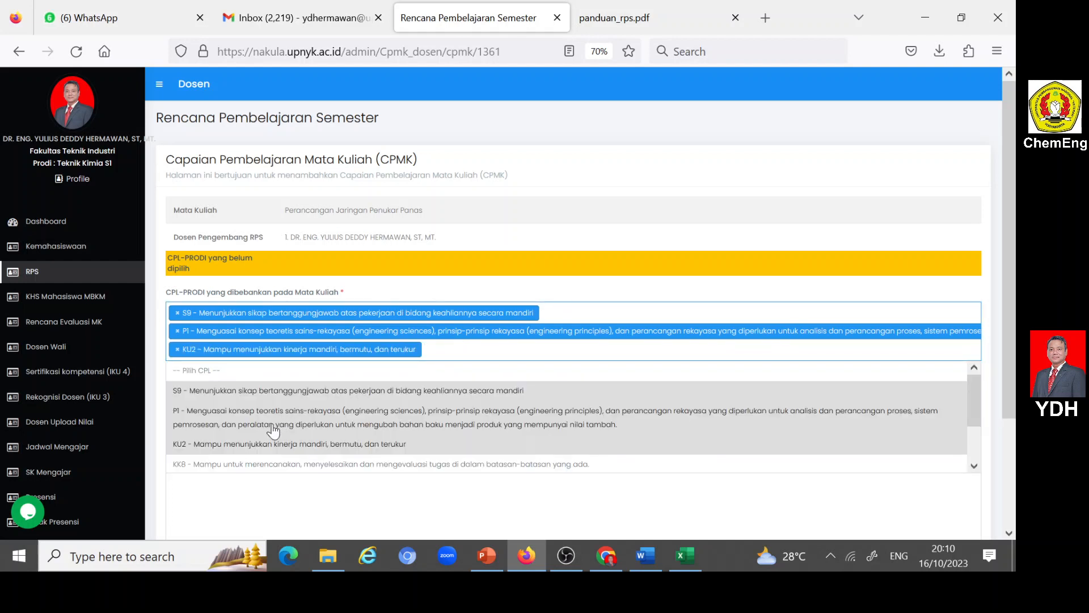
{"action": "left_click", "coordinate": [217, 464]}
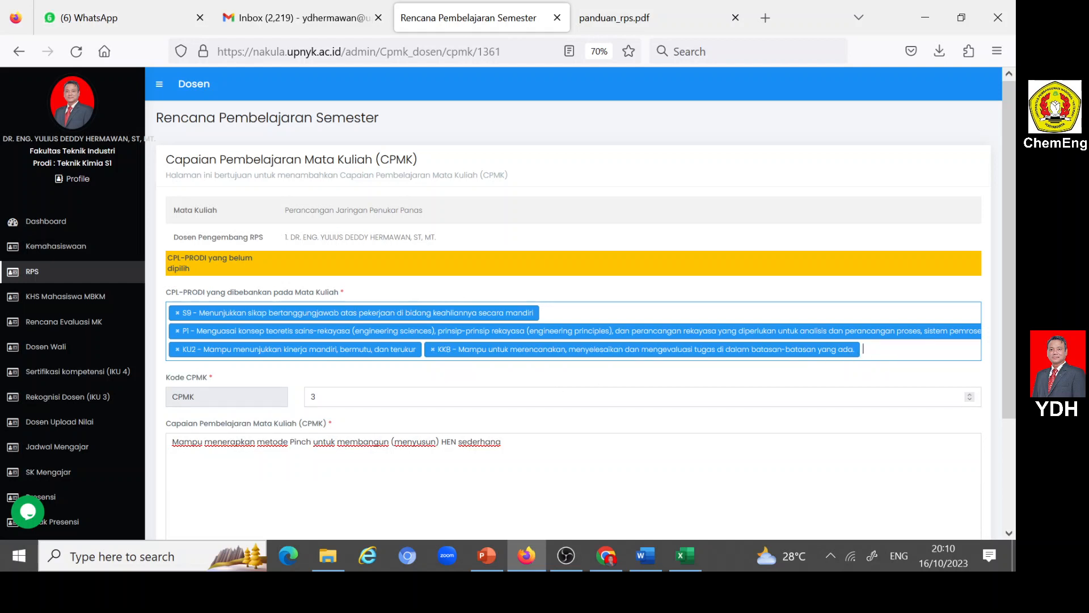
- Add KK12 and KK1 to the CPL-PRODI selection for CPMK 3 and submit the entry
{"action": "left_click", "coordinate": [908, 349]}
{"action": "scroll", "coordinate": [270, 437], "scroll_direction": "down", "scroll_amount": 1}
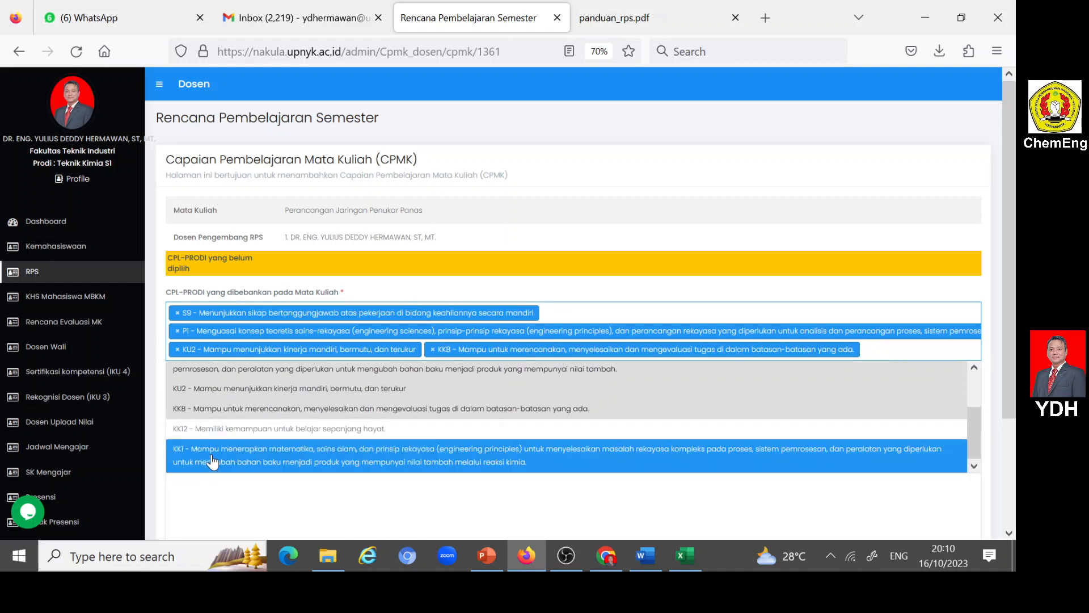
{"action": "left_click", "coordinate": [213, 432]}
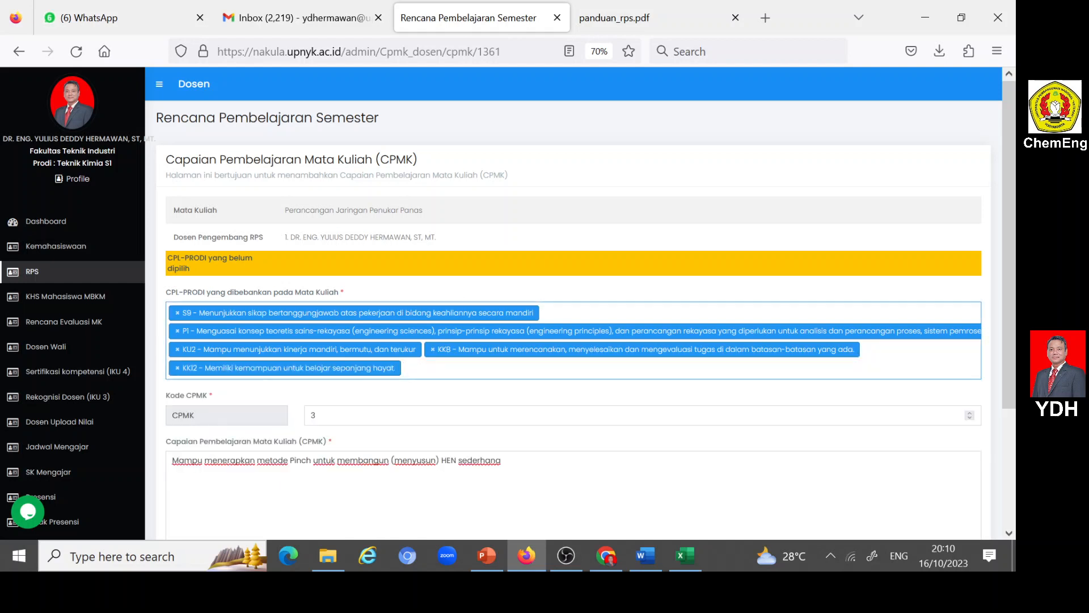
{"action": "left_click", "coordinate": [482, 368]}
{"action": "scroll", "coordinate": [304, 462], "scroll_direction": "down", "scroll_amount": 2}
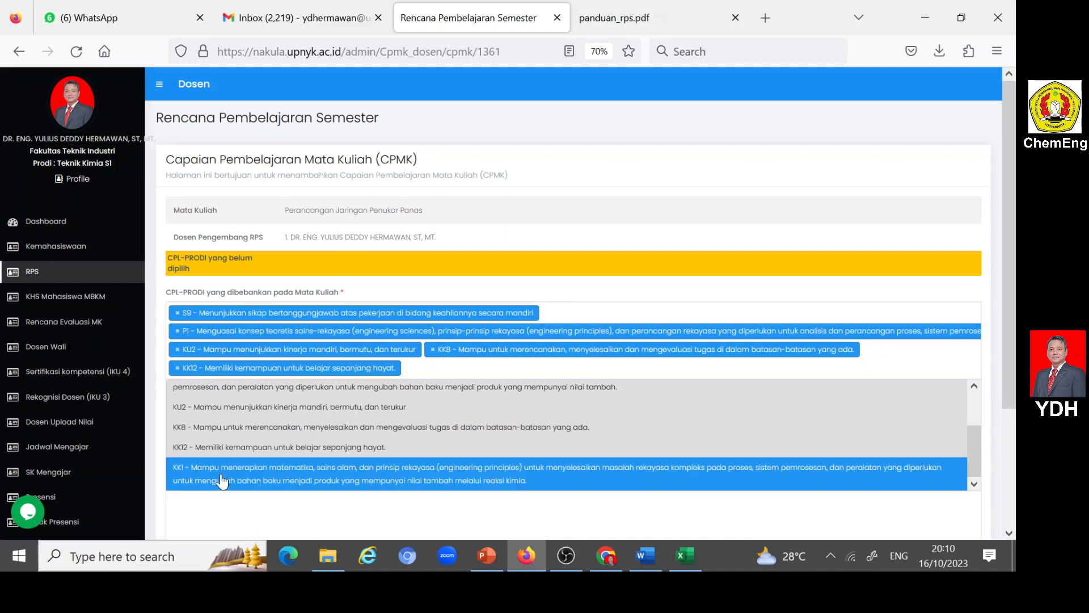
{"action": "left_click", "coordinate": [222, 481]}
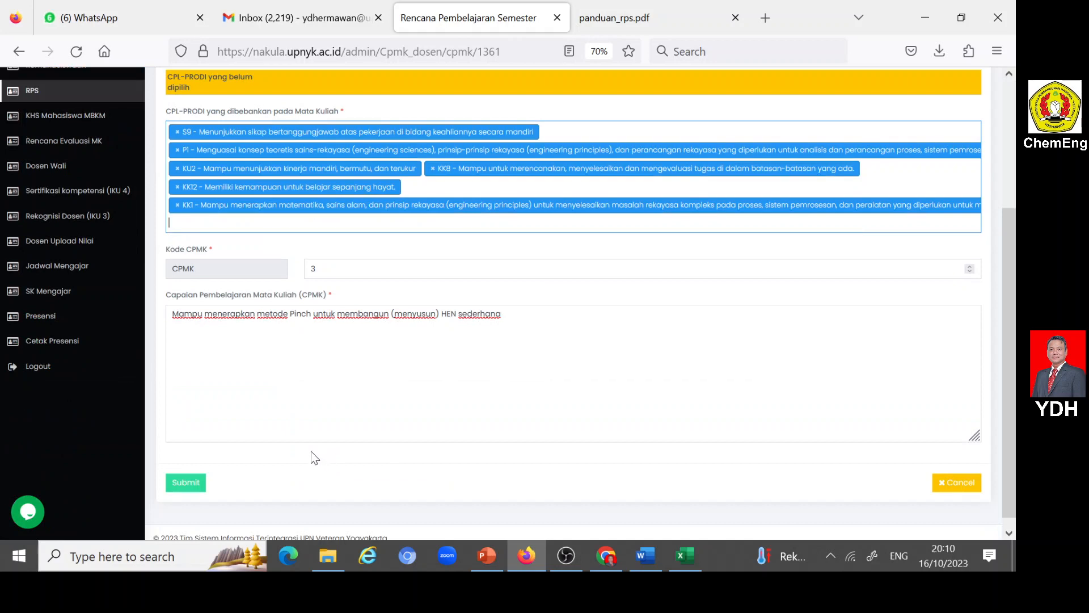
{"action": "left_click", "coordinate": [183, 482]}
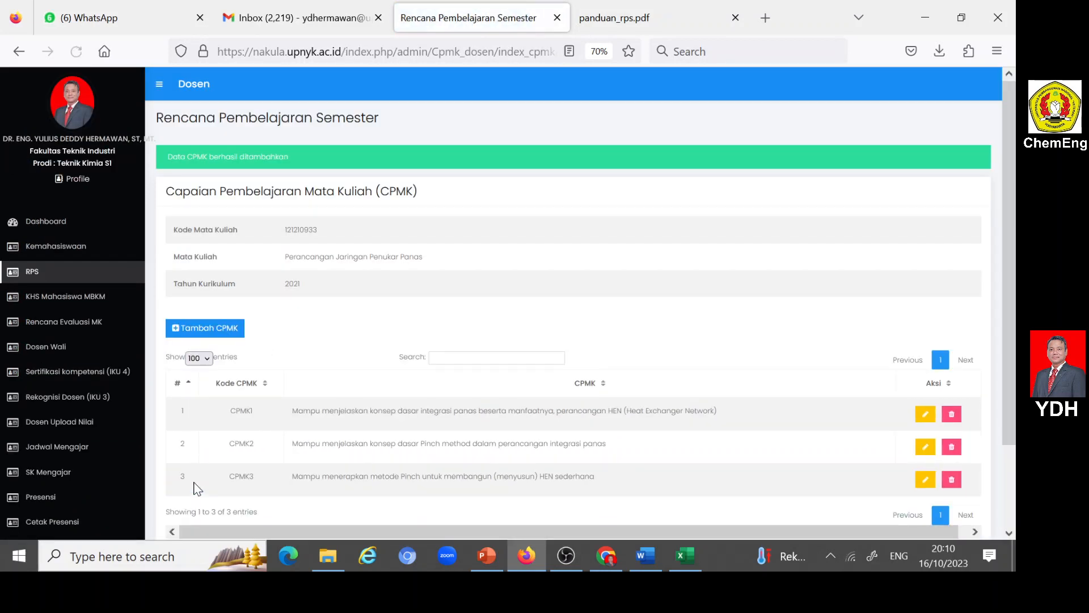
- Start another CPMK entry for the course and set its Kode CPMK to 4
{"action": "scroll", "coordinate": [196, 487], "scroll_direction": "down", "scroll_amount": 3}
{"action": "left_click", "coordinate": [174, 232]}
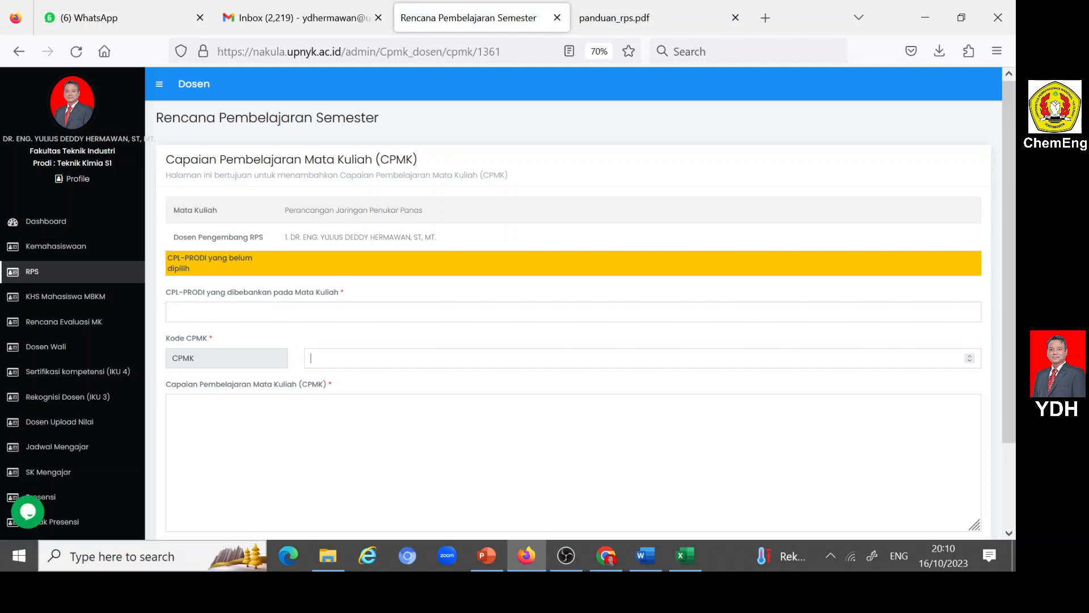
{"action": "left_click", "coordinate": [310, 358]}
{"action": "type", "text": "4"}
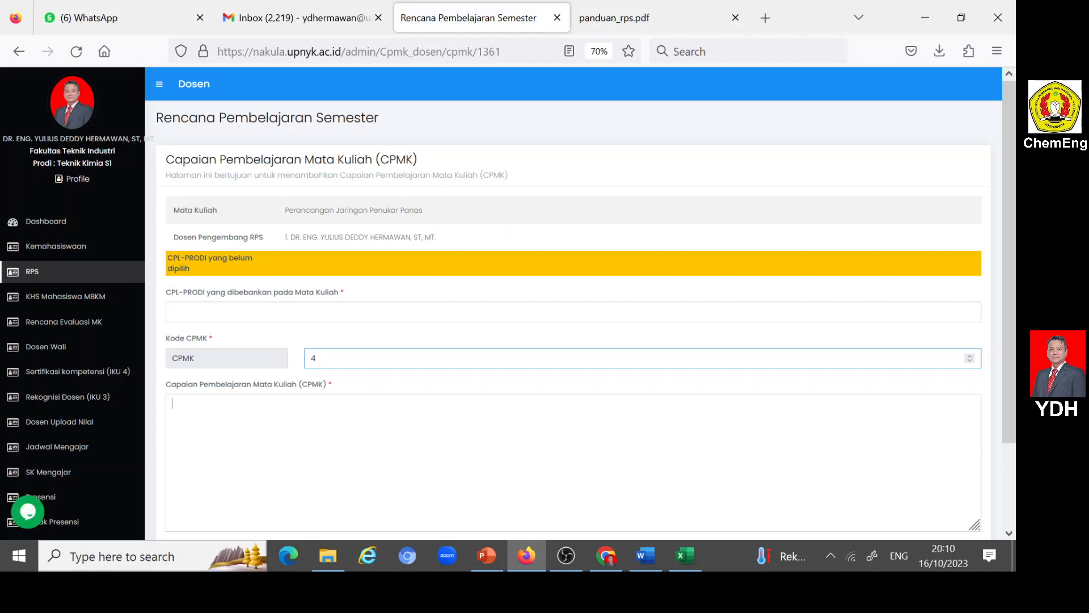
- Copy the CPMK4 description without its CPL codes from the Word RPS into Nakula's Capaian Pembelajaran Mata Kuliah (CPMK) field in Firefox
{"action": "left_click", "coordinate": [170, 402]}
{"action": "left_click", "coordinate": [646, 557]}
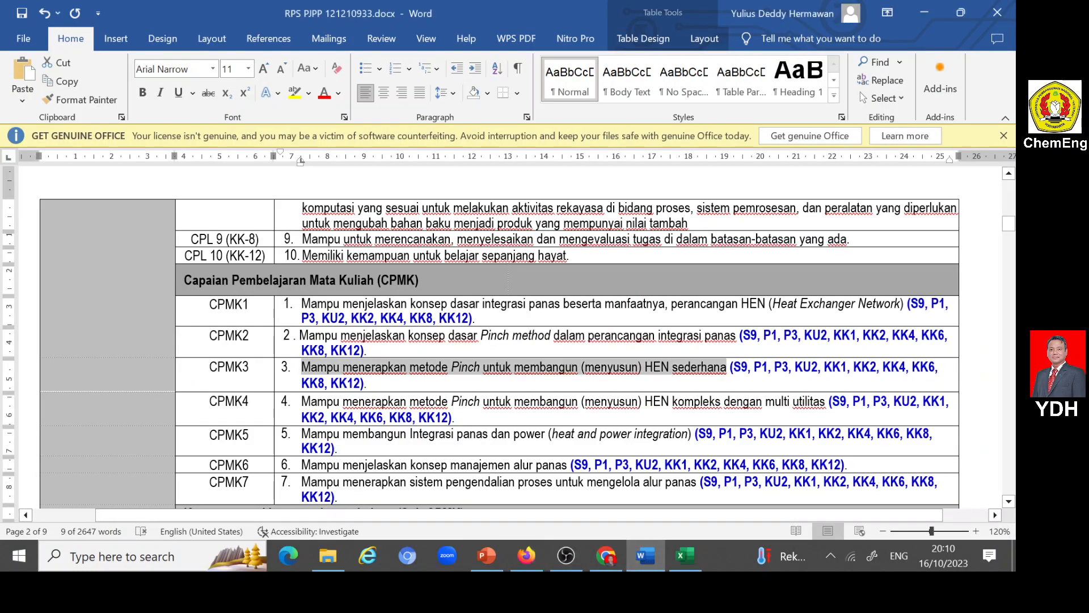
{"action": "left_click_drag", "start_coordinate": [302, 401], "coordinate": [827, 401]}
{"action": "key", "text": "ctrl+c"}
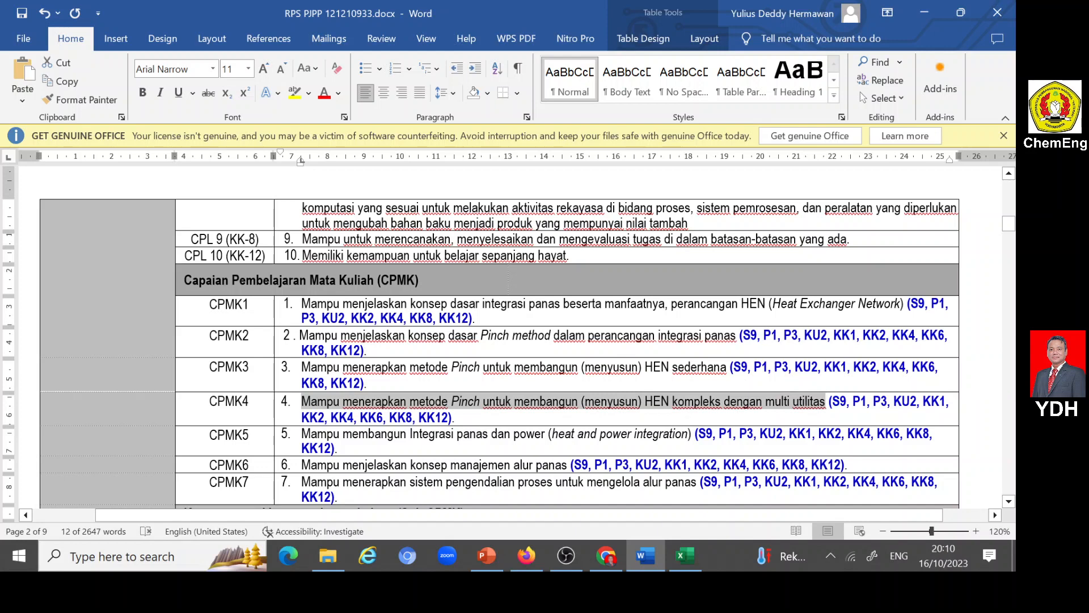
{"action": "key", "text": "alt+Tab"}
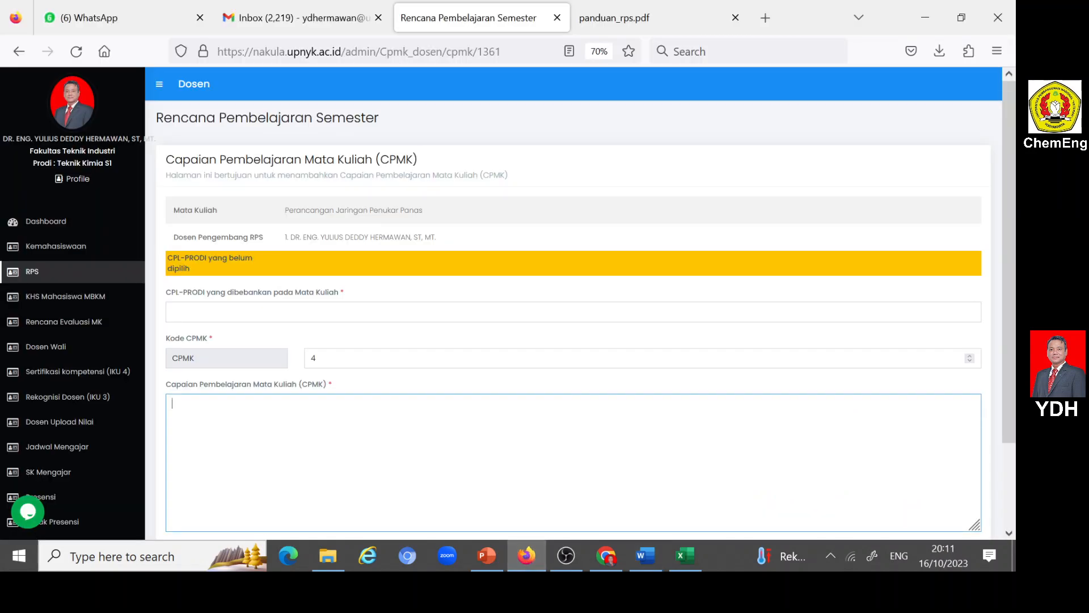
{"action": "key", "text": "ctrl+v"}
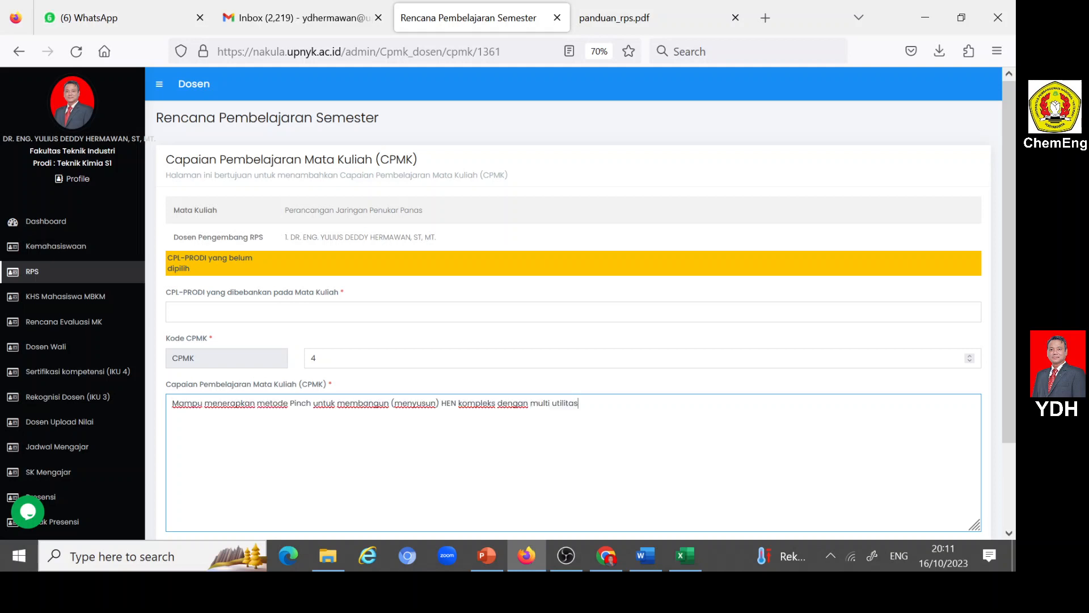
- Assign S9, P1, KU2 and KK8 as CPL-PRODI yang dibebankan pada Mata Kuliah for CPMK 4
{"action": "left_click", "coordinate": [207, 312]}
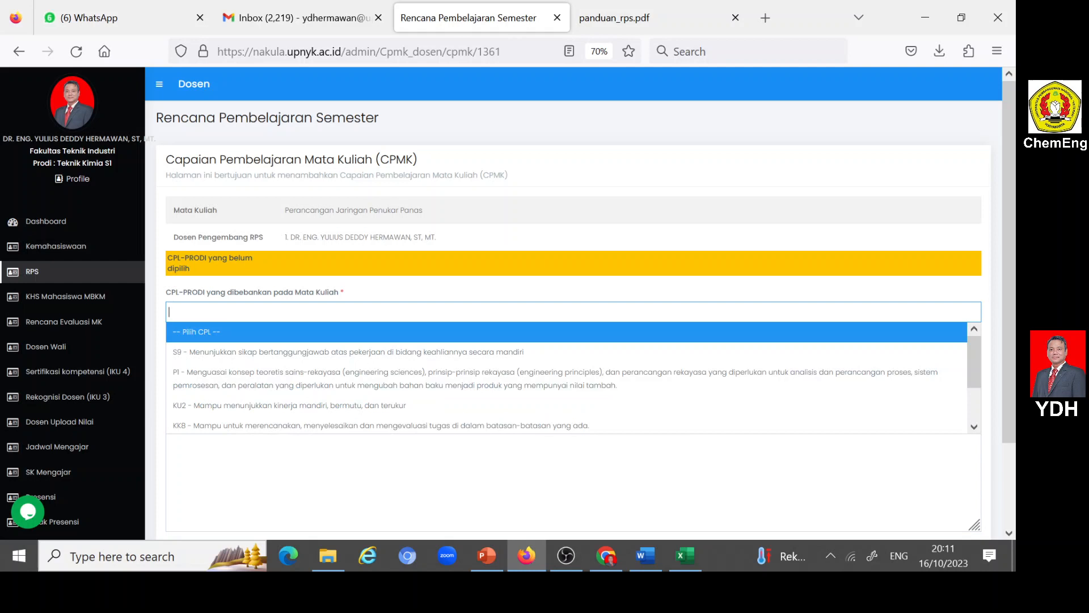
{"action": "left_click", "coordinate": [207, 349]}
{"action": "left_click", "coordinate": [207, 314]}
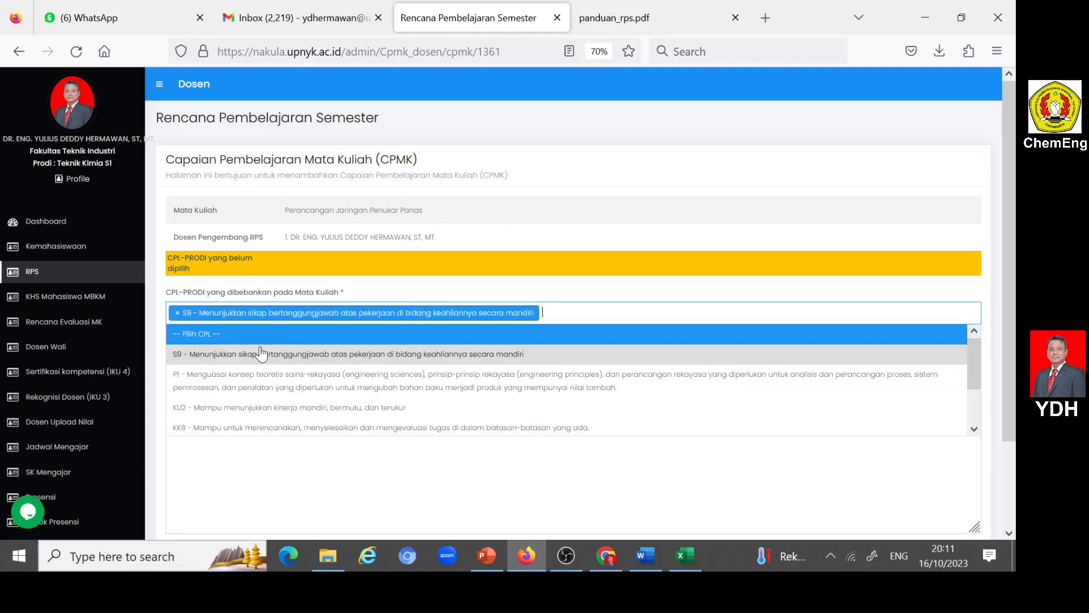
{"action": "left_click", "coordinate": [208, 372]}
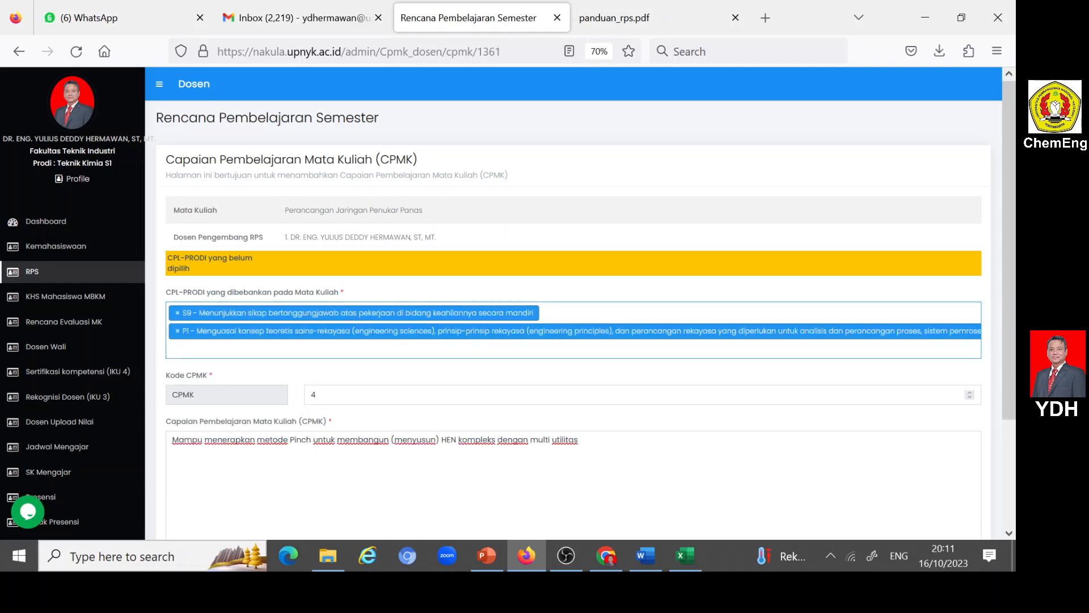
{"action": "left_click", "coordinate": [207, 348]}
{"action": "left_click", "coordinate": [216, 443]}
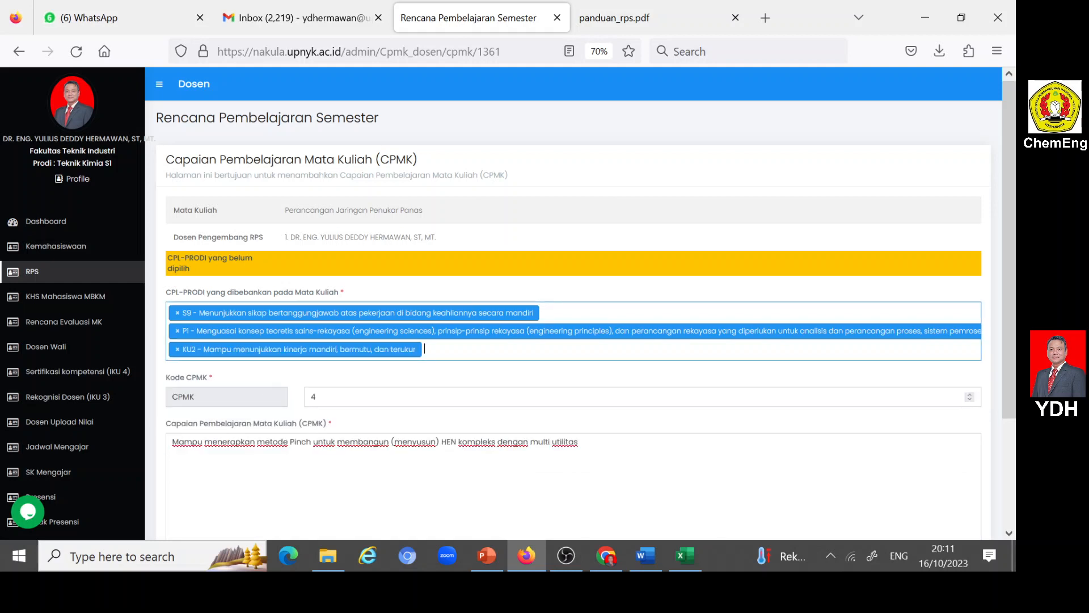
{"action": "left_click", "coordinate": [402, 355]}
{"action": "scroll", "coordinate": [348, 397], "scroll_direction": "down", "scroll_amount": 3}
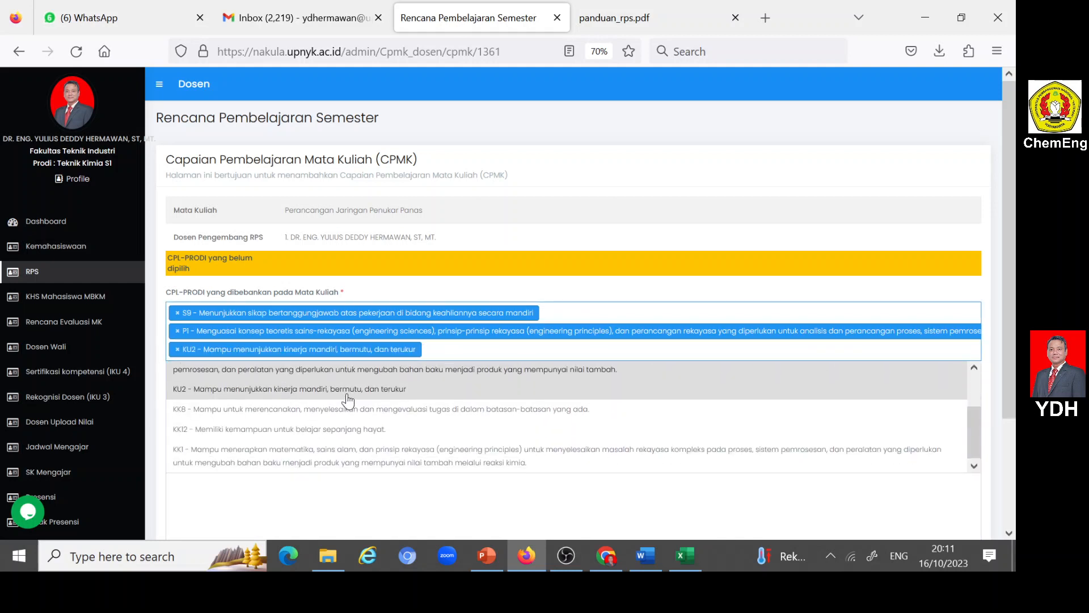
{"action": "left_click", "coordinate": [209, 417]}
- Add KK12 and KK1 to the CPL-PRODI selection for CPMK 4 and submit the entry
{"action": "left_click", "coordinate": [391, 355]}
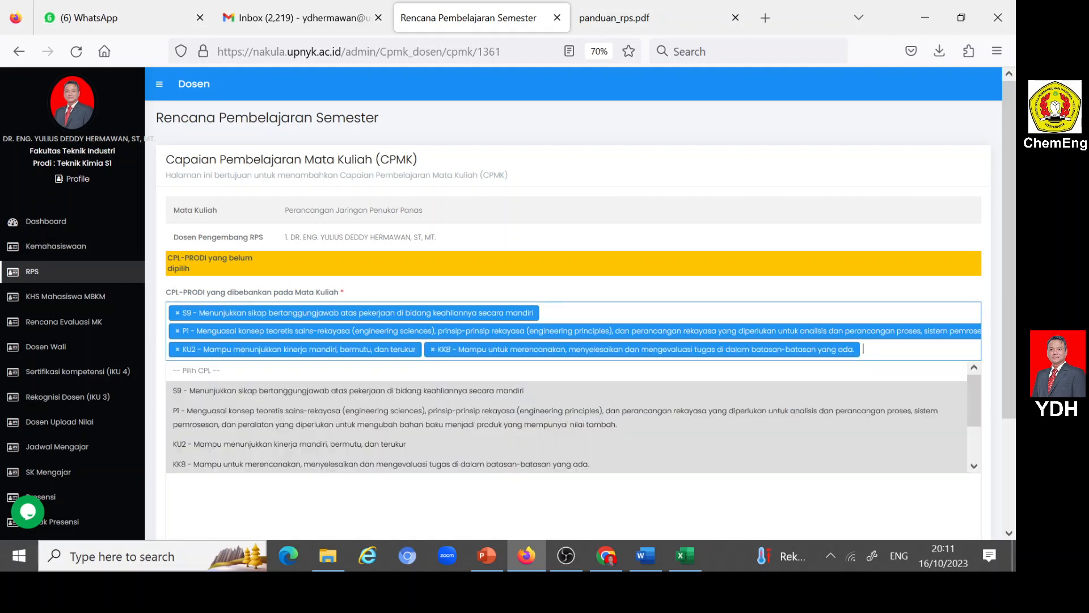
{"action": "scroll", "coordinate": [307, 430], "scroll_direction": "down", "scroll_amount": 2}
{"action": "left_click", "coordinate": [209, 434]}
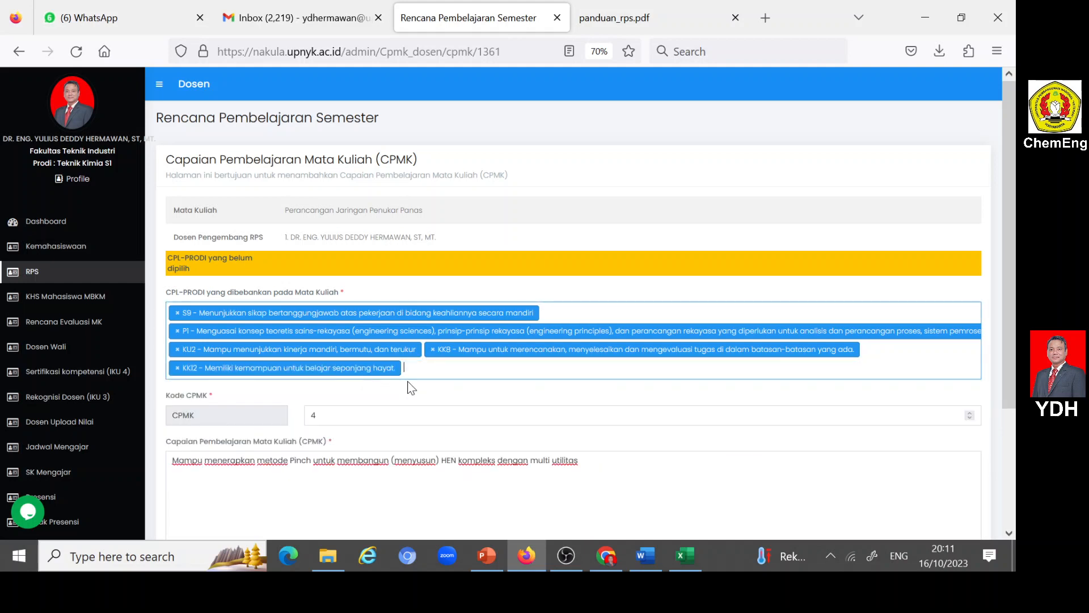
{"action": "left_click", "coordinate": [369, 369]}
{"action": "scroll", "coordinate": [295, 456], "scroll_direction": "down", "scroll_amount": 2}
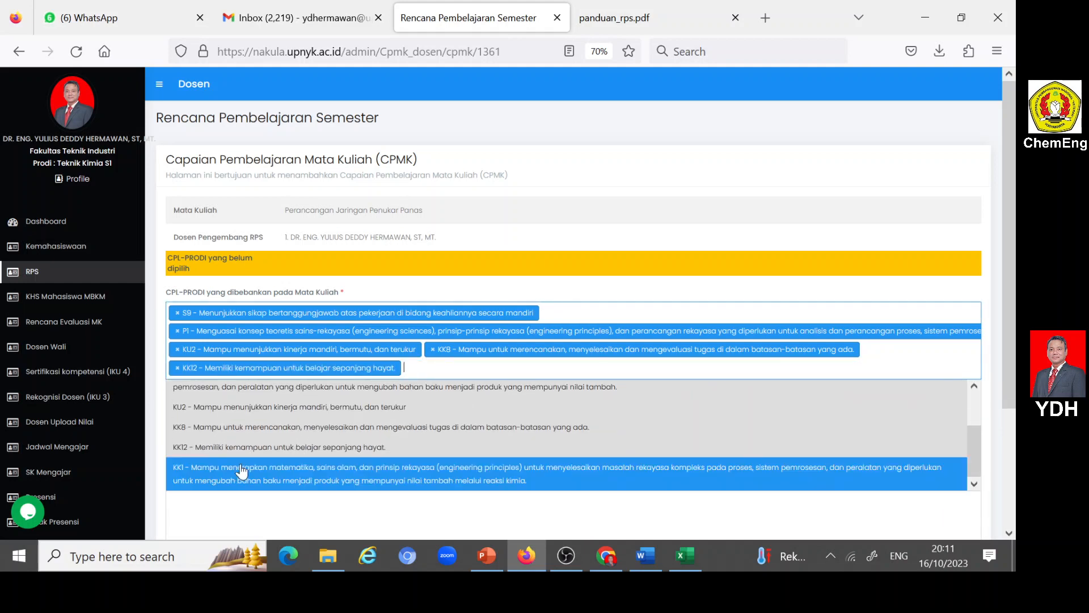
{"action": "left_click", "coordinate": [213, 473]}
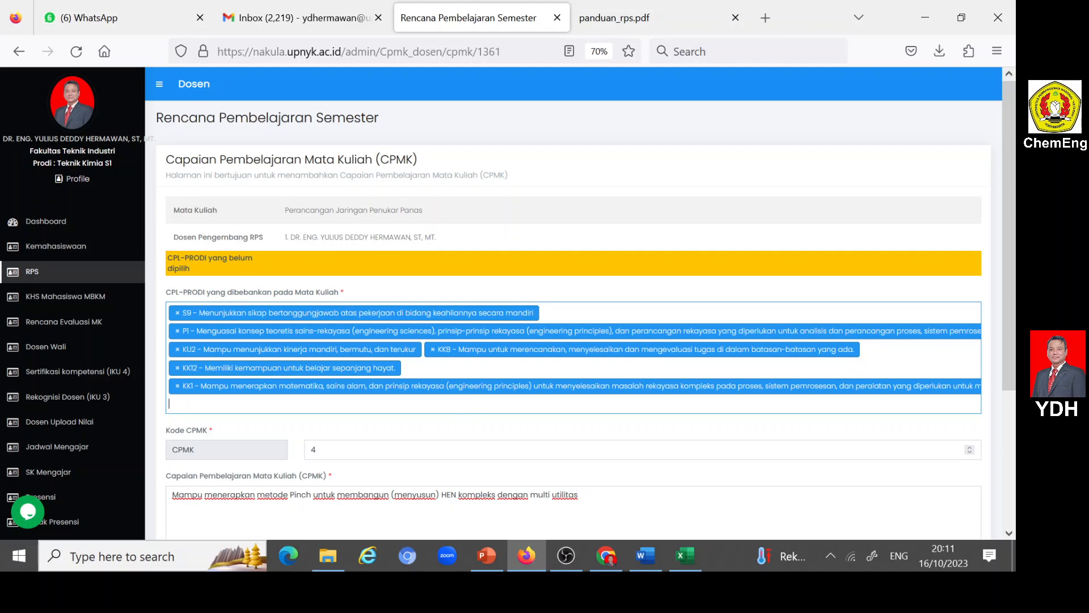
{"action": "scroll", "coordinate": [254, 409], "scroll_direction": "down", "scroll_amount": 1}
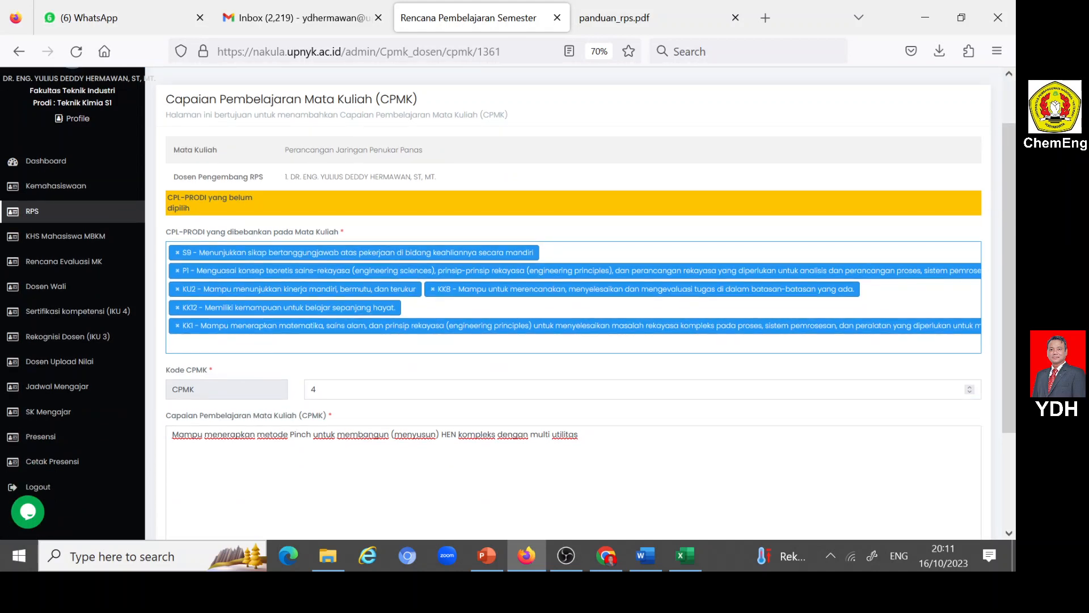
{"action": "scroll", "coordinate": [276, 434], "scroll_direction": "down", "scroll_amount": 2}
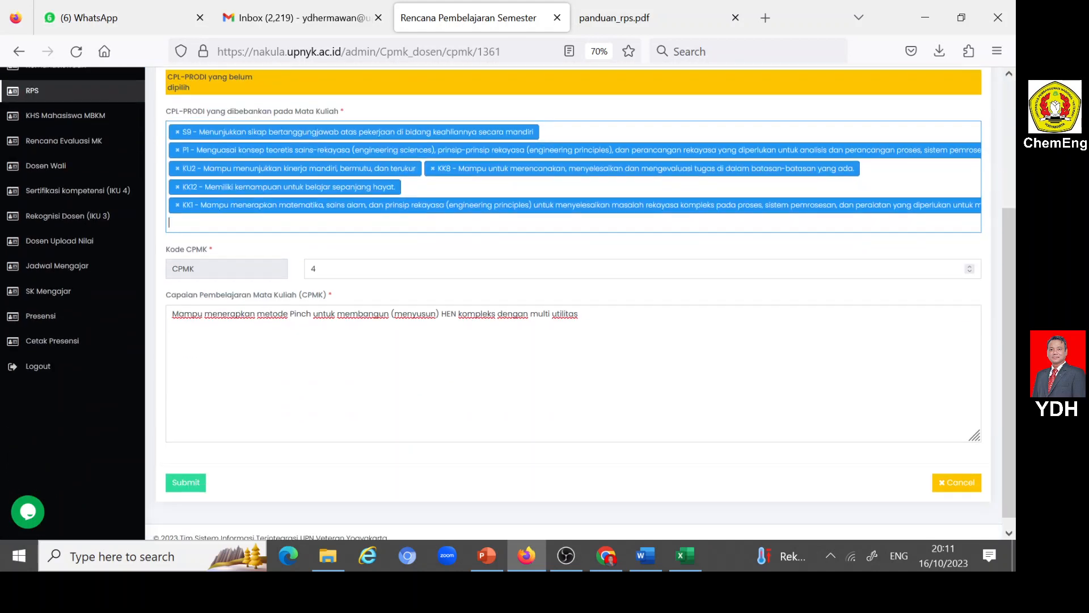
{"action": "left_click", "coordinate": [188, 484]}
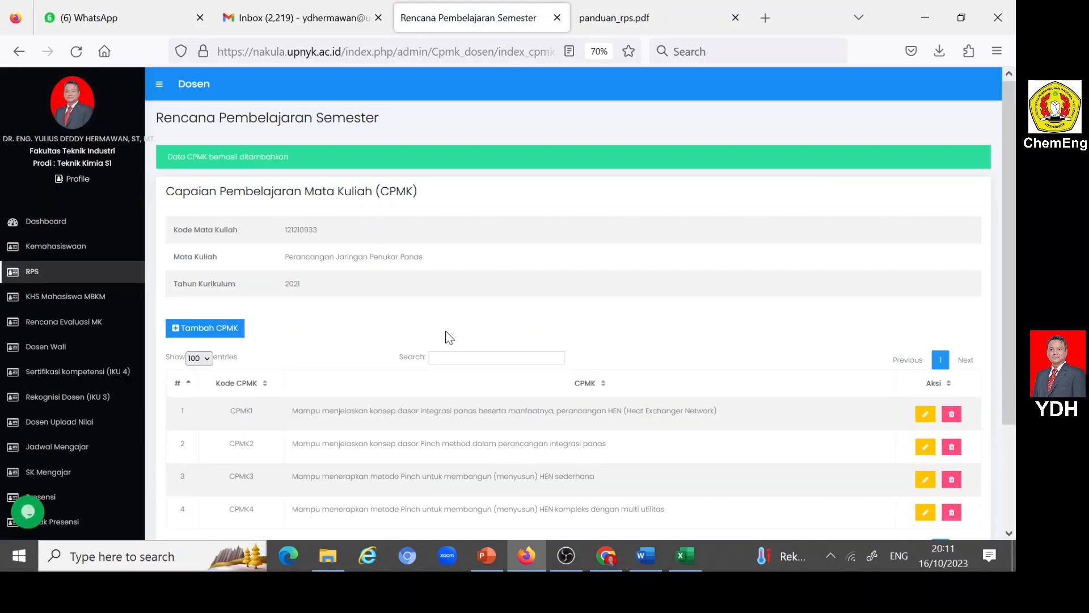
- Start another CPMK entry for the course and set its Kode CPMK to 5
{"action": "scroll", "coordinate": [448, 337], "scroll_direction": "down", "scroll_amount": 2}
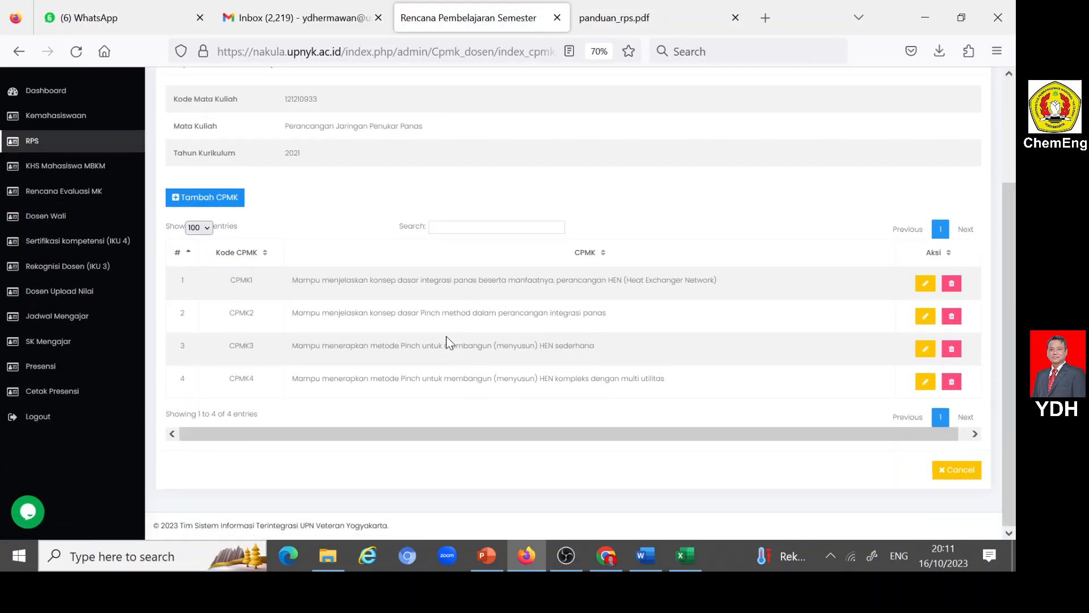
{"action": "left_click", "coordinate": [174, 200]}
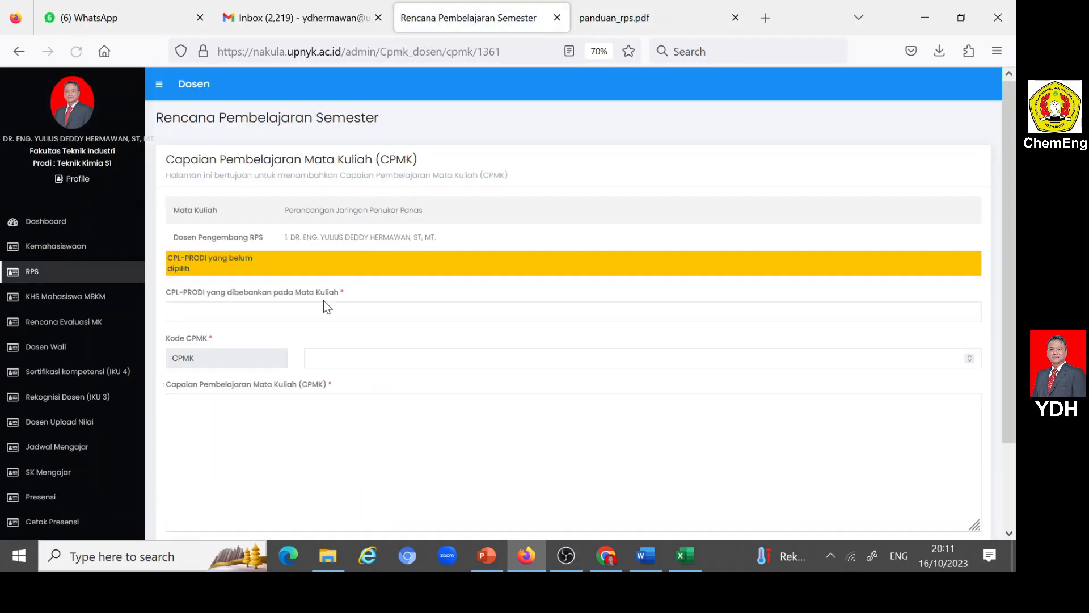
{"action": "left_click", "coordinate": [311, 357]}
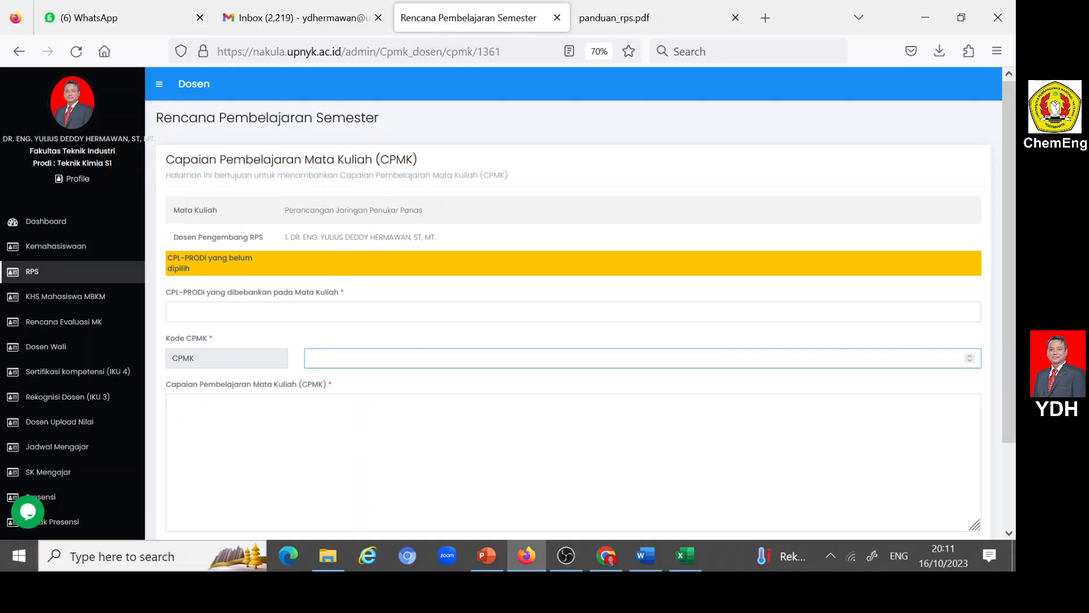
{"action": "key", "text": "Tab"}
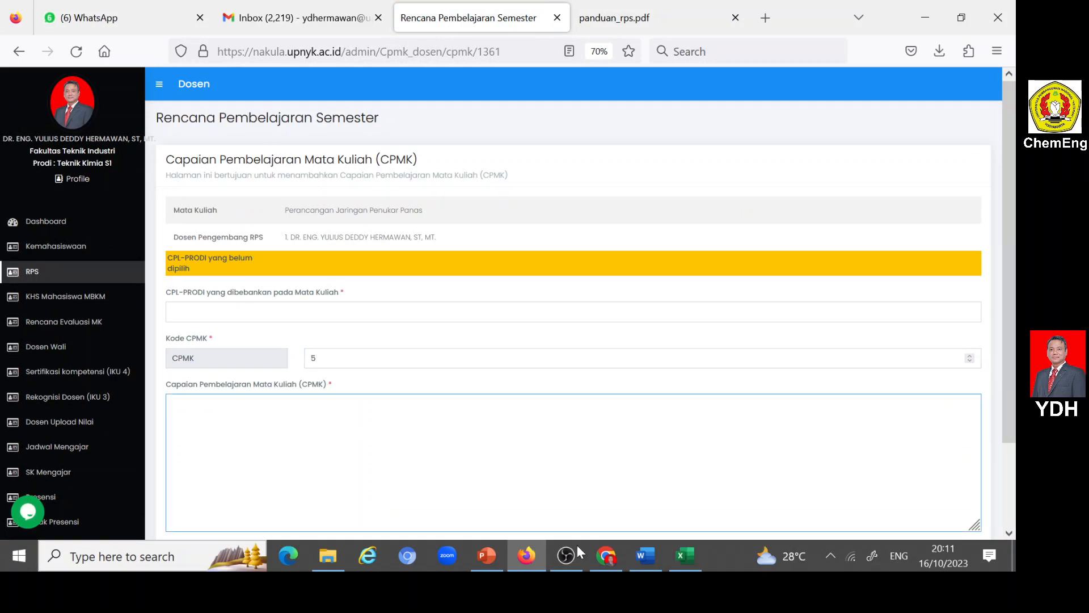
- Copy the CPMK5 description without its CPL codes from the Word RPS into Nakula's Capaian Pembelajaran Mata Kuliah (CPMK) field in Firefox
{"action": "left_click", "coordinate": [643, 553]}
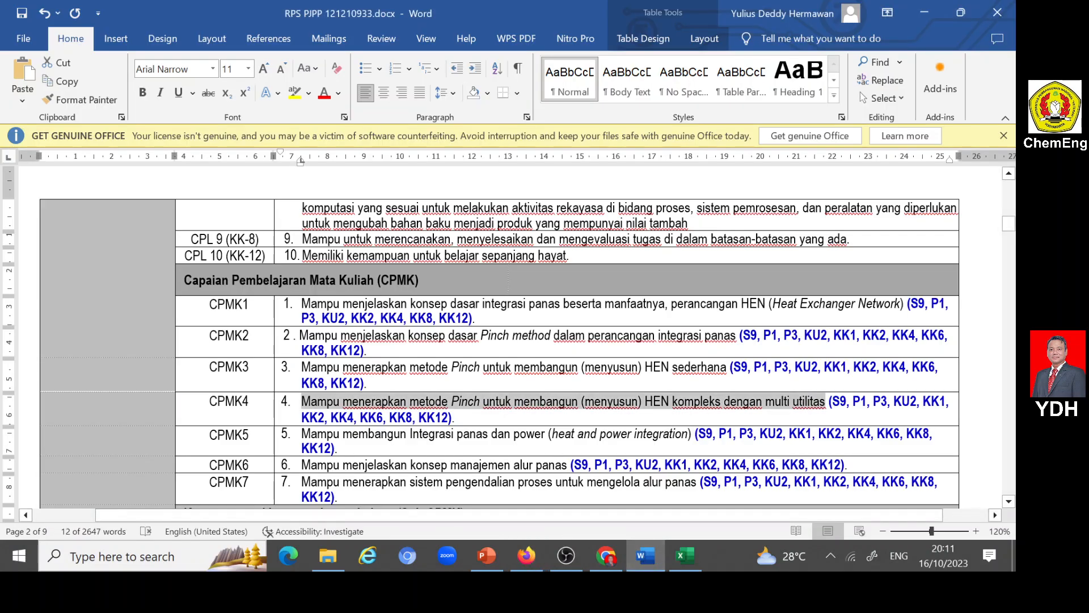
{"action": "scroll", "coordinate": [509, 340], "scroll_direction": "down", "scroll_amount": 1}
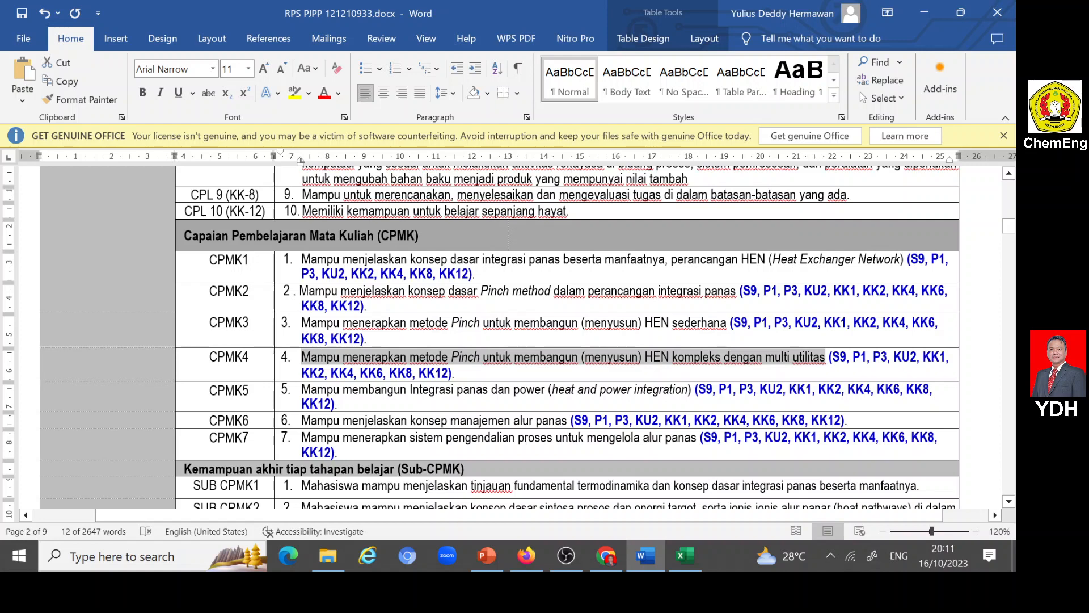
{"action": "left_click_drag", "start_coordinate": [301, 389], "coordinate": [694, 390]}
{"action": "key", "text": "ctrl+c"}
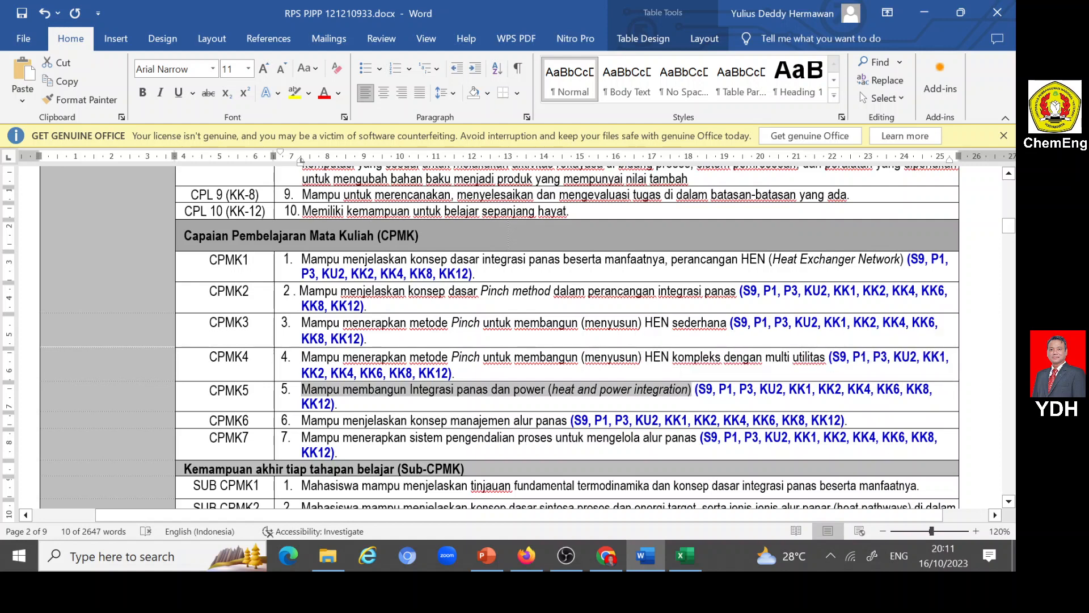
{"action": "left_click", "coordinate": [534, 553]}
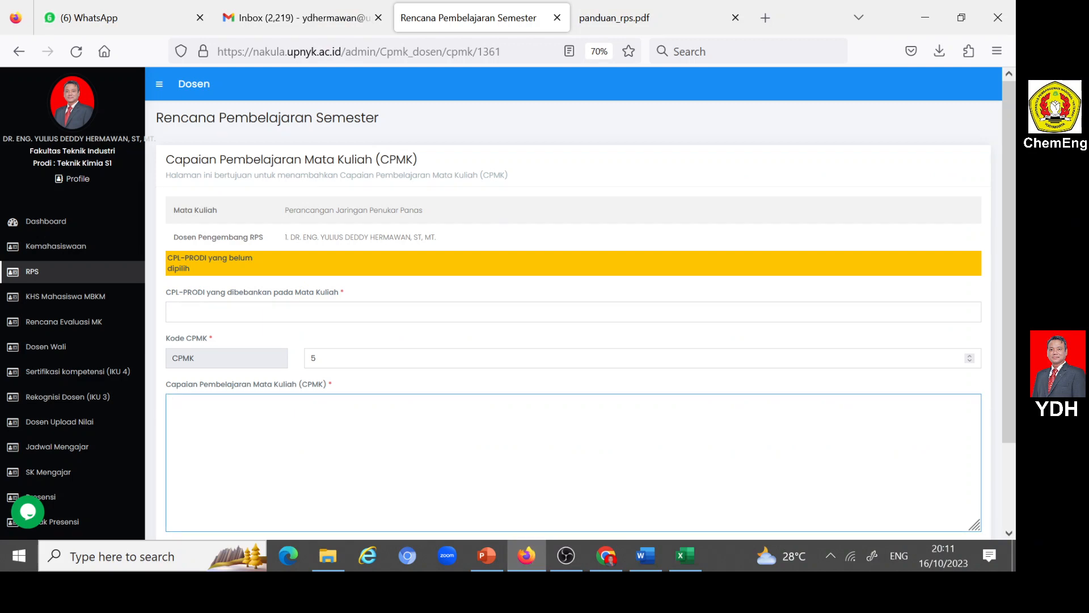
{"action": "key", "text": "ctrl+v"}
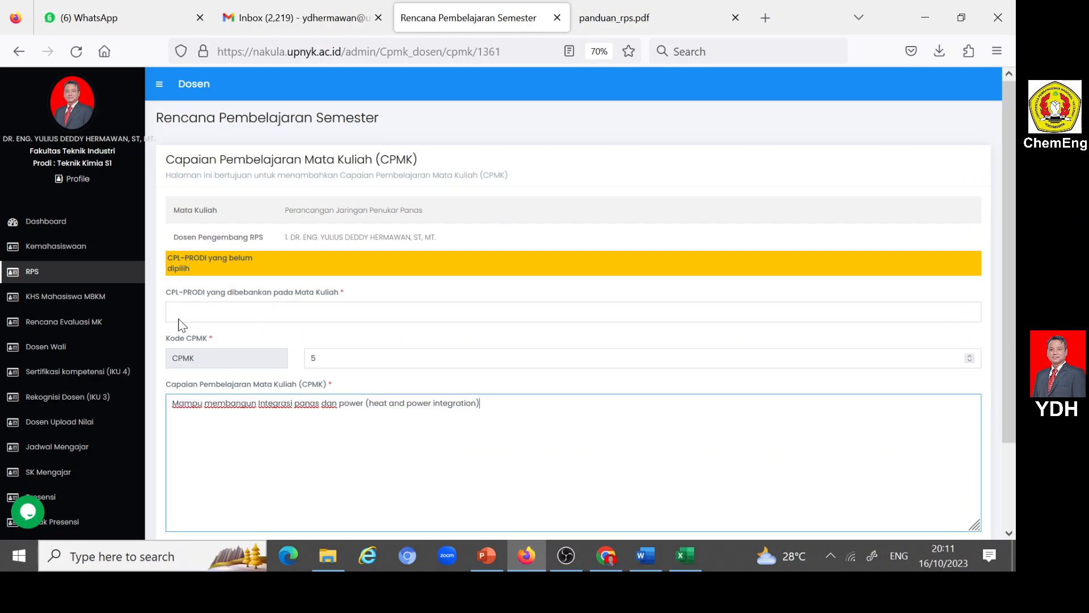
- Assign S9, P1, KU2 and KK8 as CPL-PRODI yang dibebankan pada Mata Kuliah for CPMK 5
{"action": "left_click", "coordinate": [196, 312]}
{"action": "left_click", "coordinate": [196, 355]}
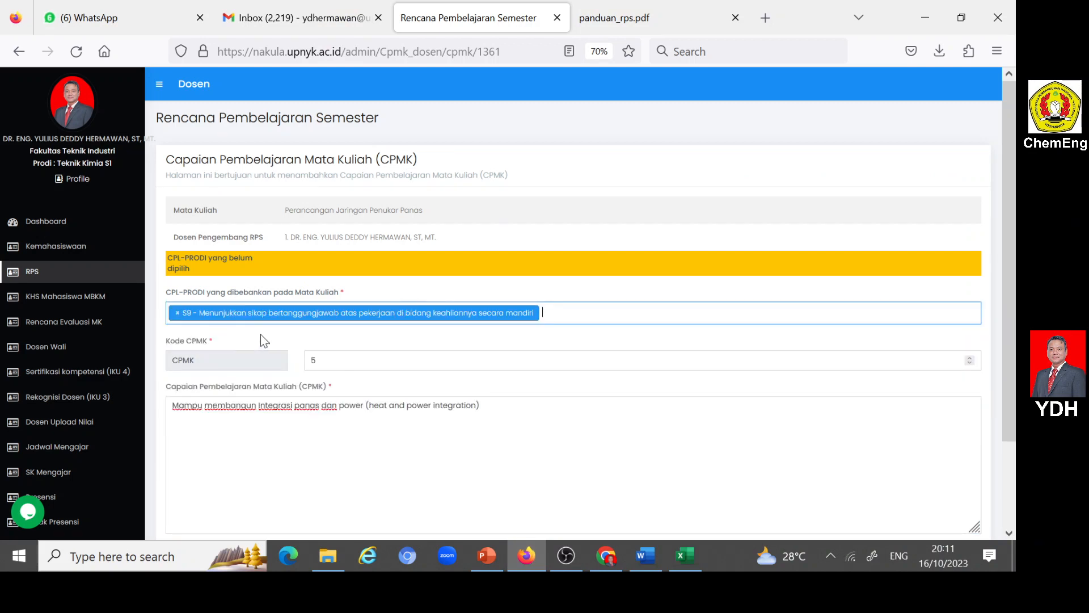
{"action": "left_click", "coordinate": [196, 315]}
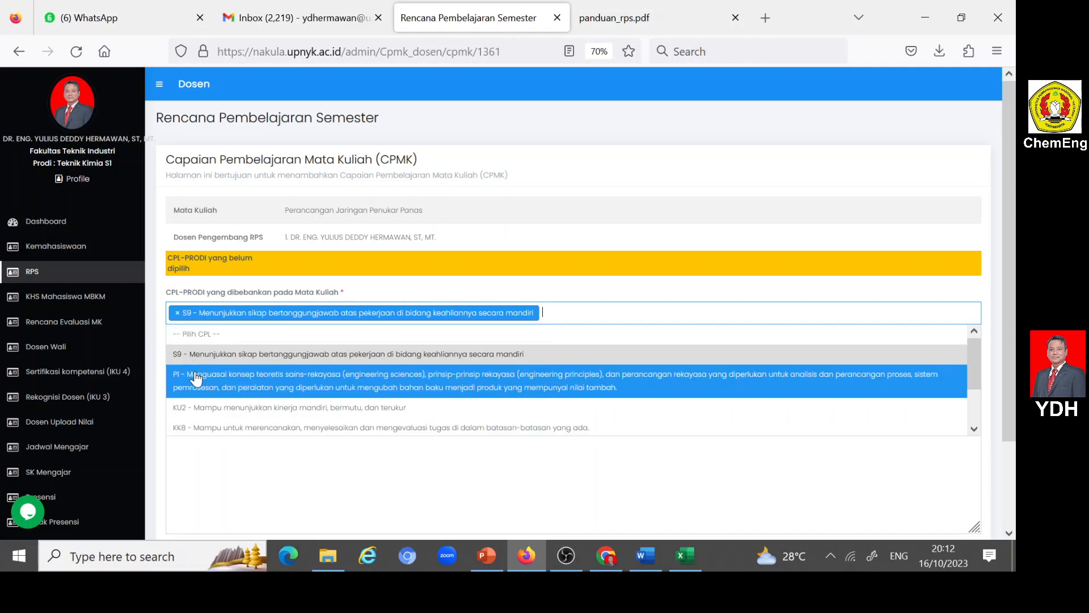
{"action": "left_click", "coordinate": [194, 379]}
{"action": "left_click", "coordinate": [195, 348]}
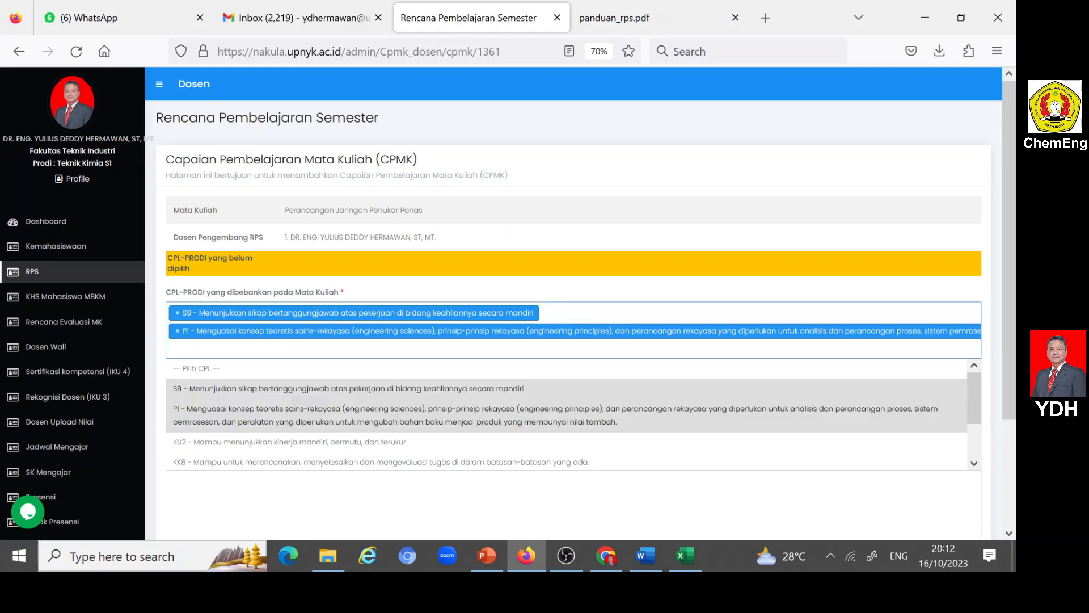
{"action": "scroll", "coordinate": [382, 348], "scroll_direction": "down", "scroll_amount": 1}
{"action": "left_click", "coordinate": [258, 290]}
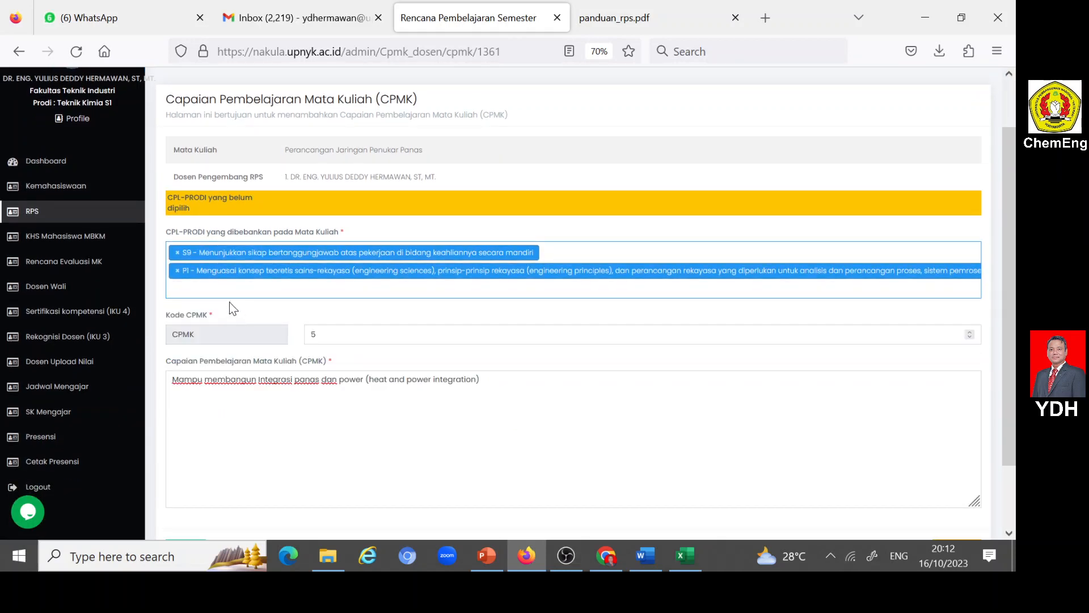
{"action": "left_click", "coordinate": [197, 289]}
{"action": "left_click", "coordinate": [197, 382]}
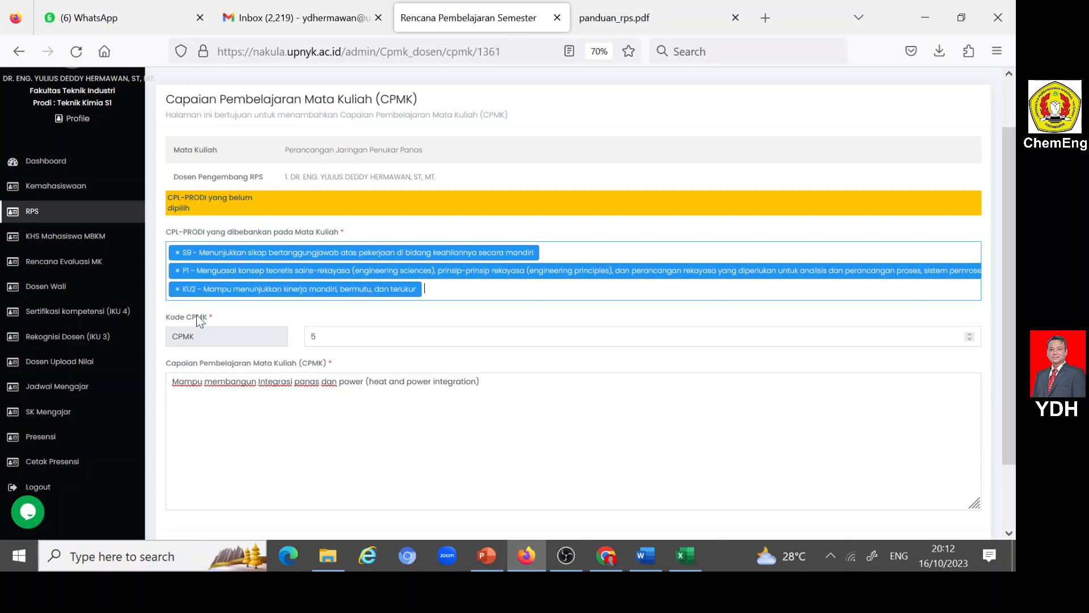
{"action": "scroll", "coordinate": [281, 386], "scroll_direction": "down", "scroll_amount": 1}
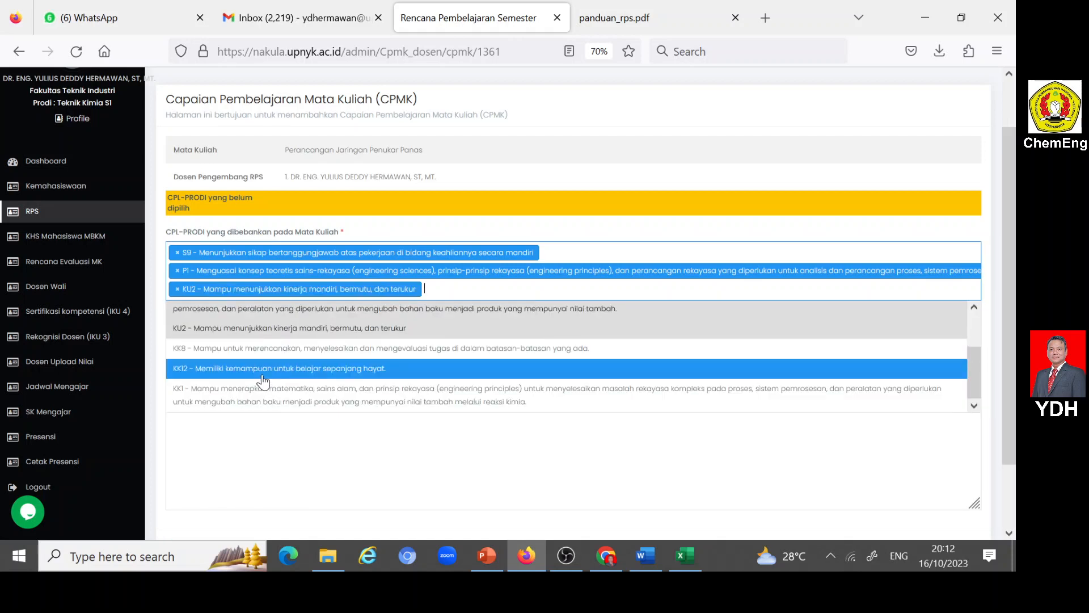
{"action": "left_click", "coordinate": [227, 350]}
- Add KK12 and KK1 to the CPL-PRODI selection for CPMK 5 and submit the entry
{"action": "left_click", "coordinate": [842, 292]}
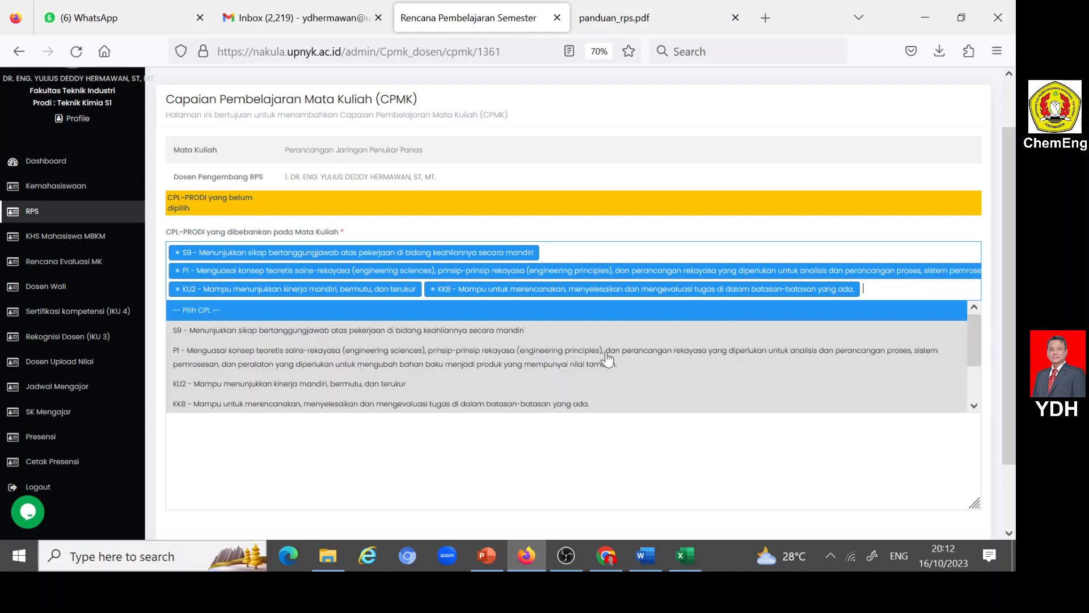
{"action": "scroll", "coordinate": [263, 410], "scroll_direction": "down", "scroll_amount": 1}
{"action": "left_click", "coordinate": [215, 371]}
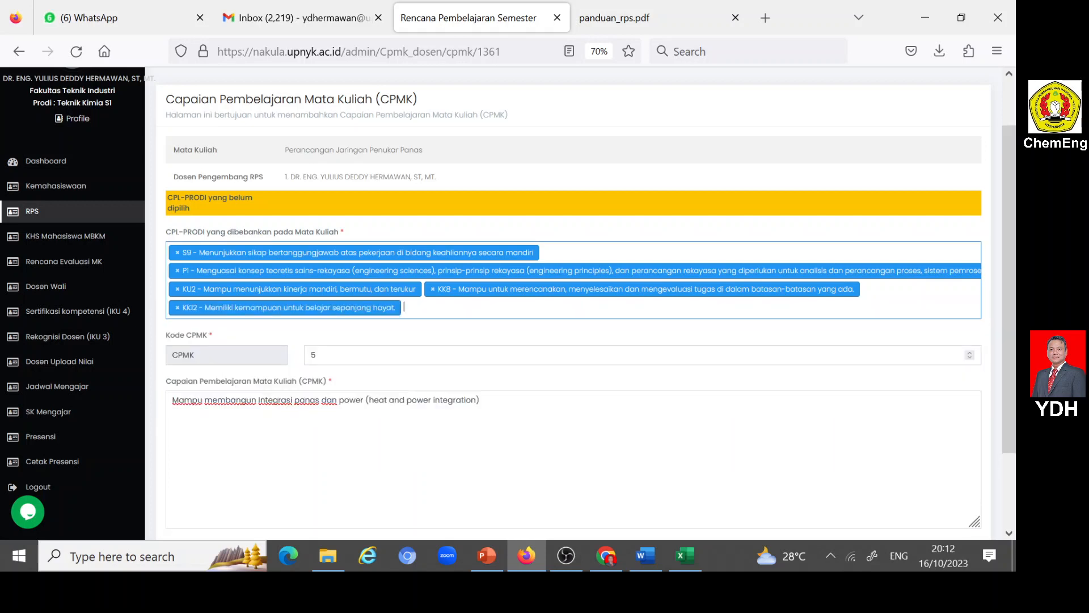
{"action": "left_click", "coordinate": [427, 308]}
{"action": "scroll", "coordinate": [278, 389], "scroll_direction": "down", "scroll_amount": 1}
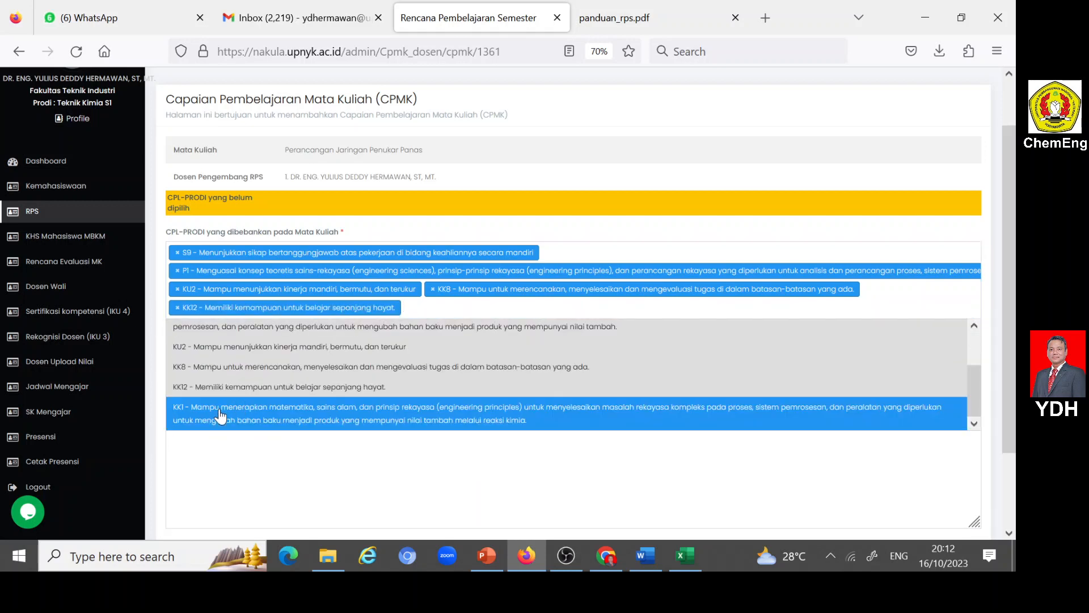
{"action": "left_click", "coordinate": [220, 409]}
{"action": "scroll", "coordinate": [278, 478], "scroll_direction": "down", "scroll_amount": 3}
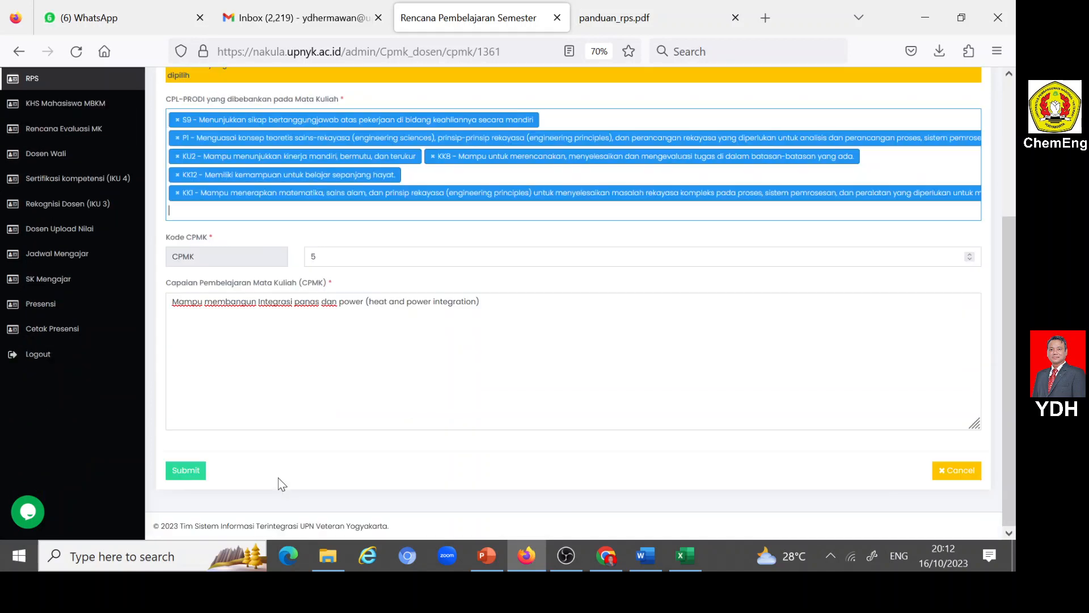
{"action": "left_click", "coordinate": [185, 471]}
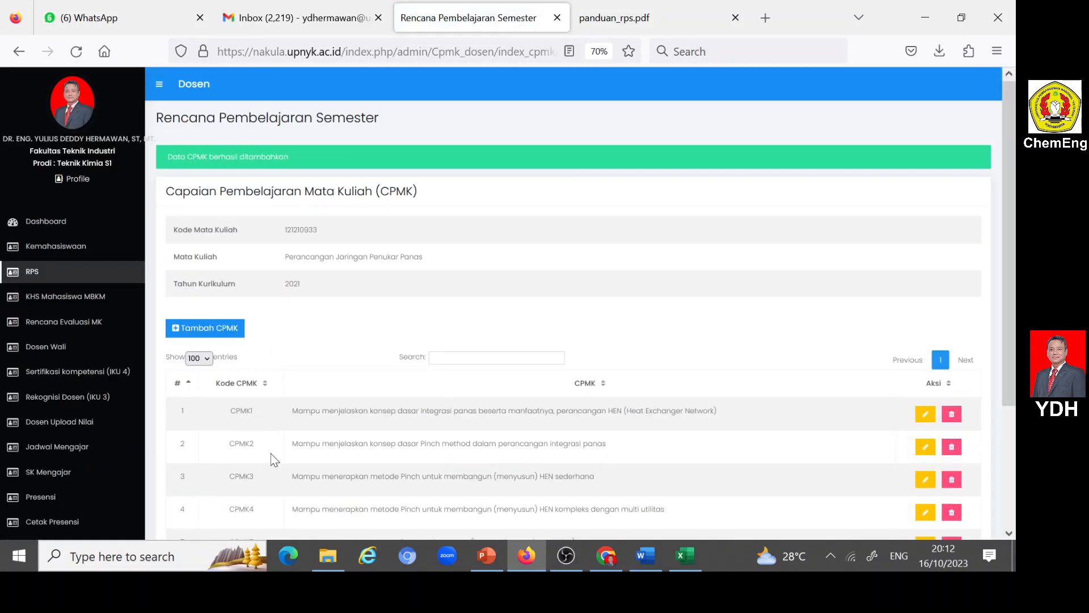
- Start another CPMK entry for the course and set its Kode CPMK to 6
{"action": "scroll", "coordinate": [389, 319], "scroll_direction": "down", "scroll_amount": 3}
{"action": "left_click", "coordinate": [176, 169]}
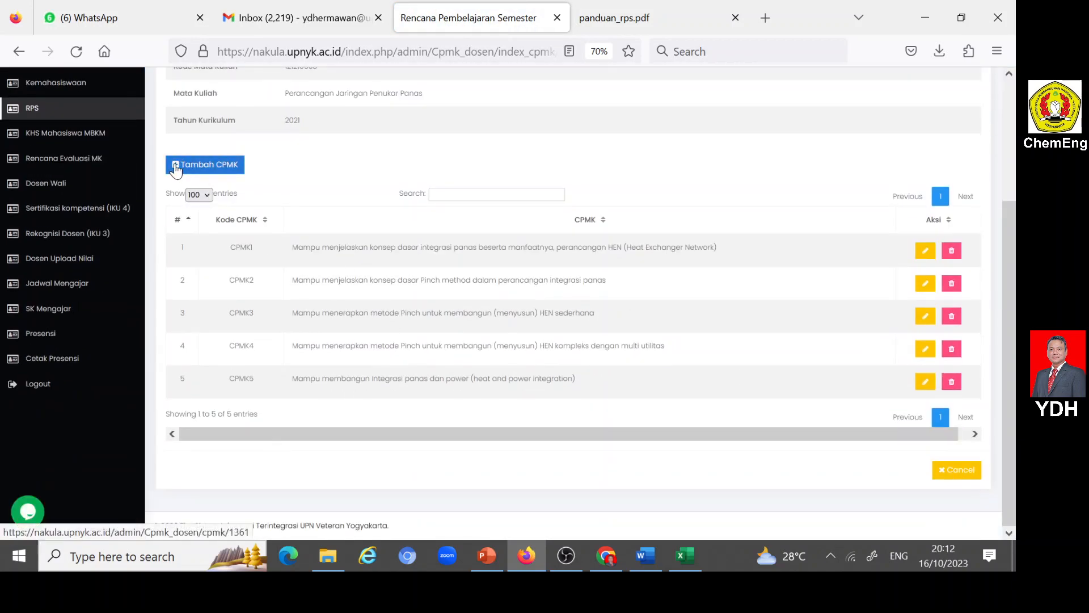
{"action": "left_click", "coordinate": [311, 358]}
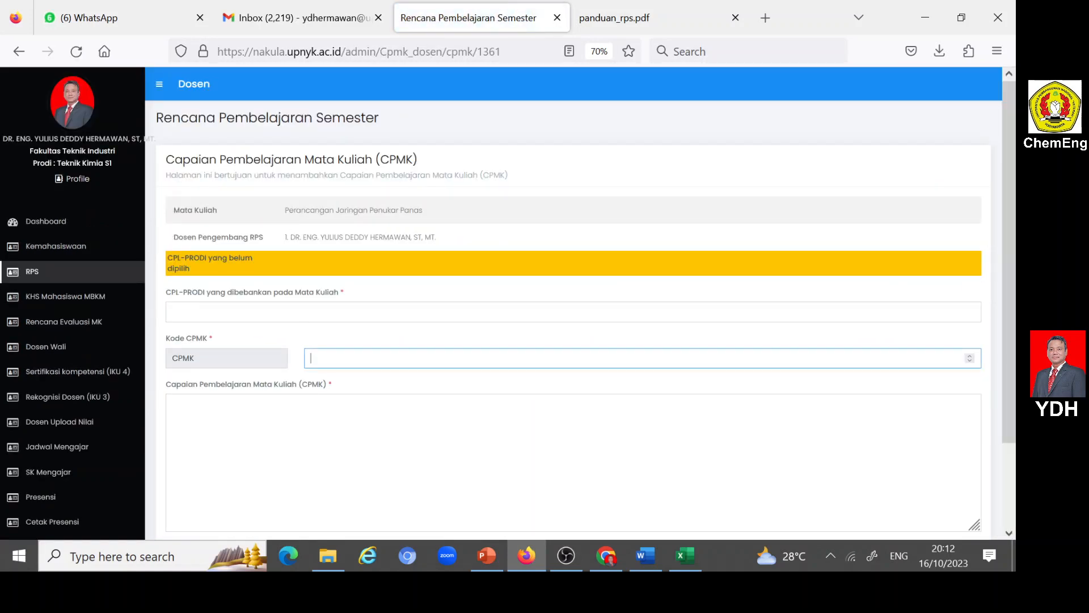
{"action": "left_click", "coordinate": [352, 417]}
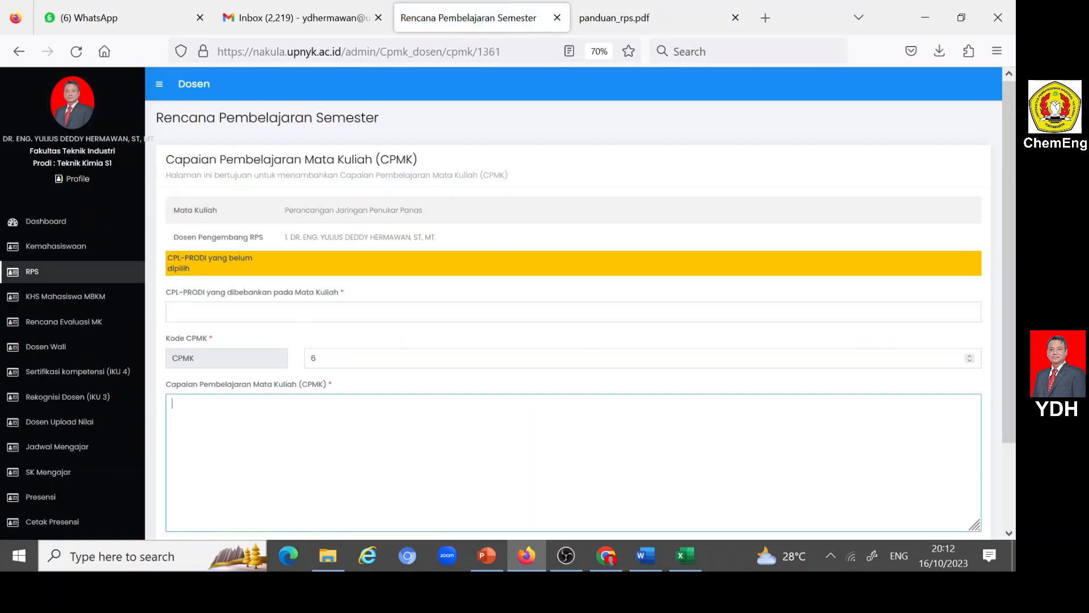
- Copy the CPMK6 description without its CPL codes from the Word RPS into Nakula's Capaian Pembelajaran Mata Kuliah (CPMK) field in Firefox
{"action": "left_click", "coordinate": [643, 557]}
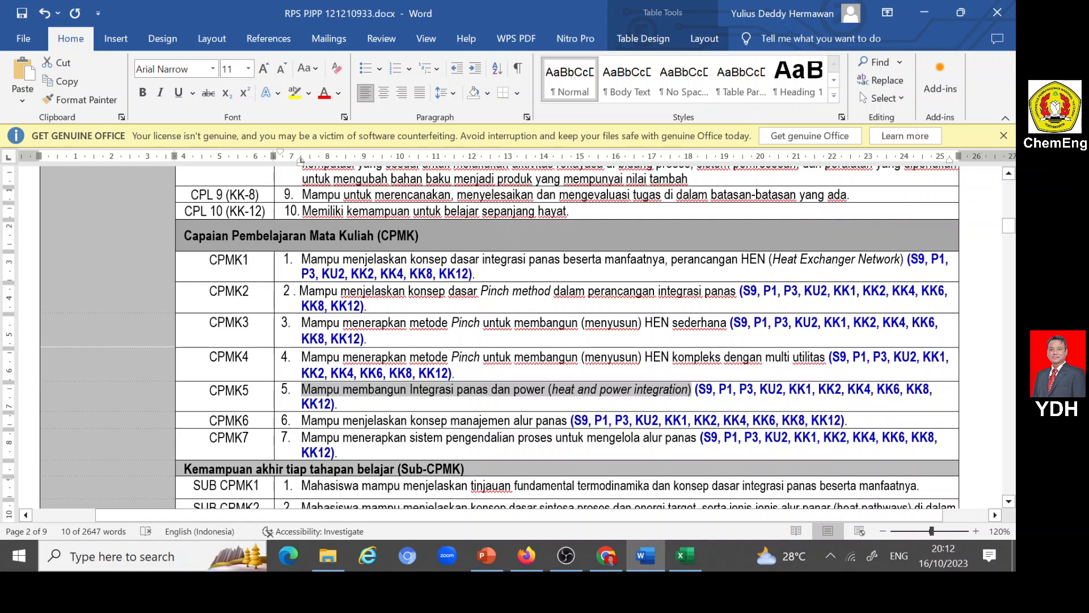
{"action": "left_click_drag", "start_coordinate": [302, 421], "coordinate": [556, 430]}
{"action": "key", "text": "ctrl+c"}
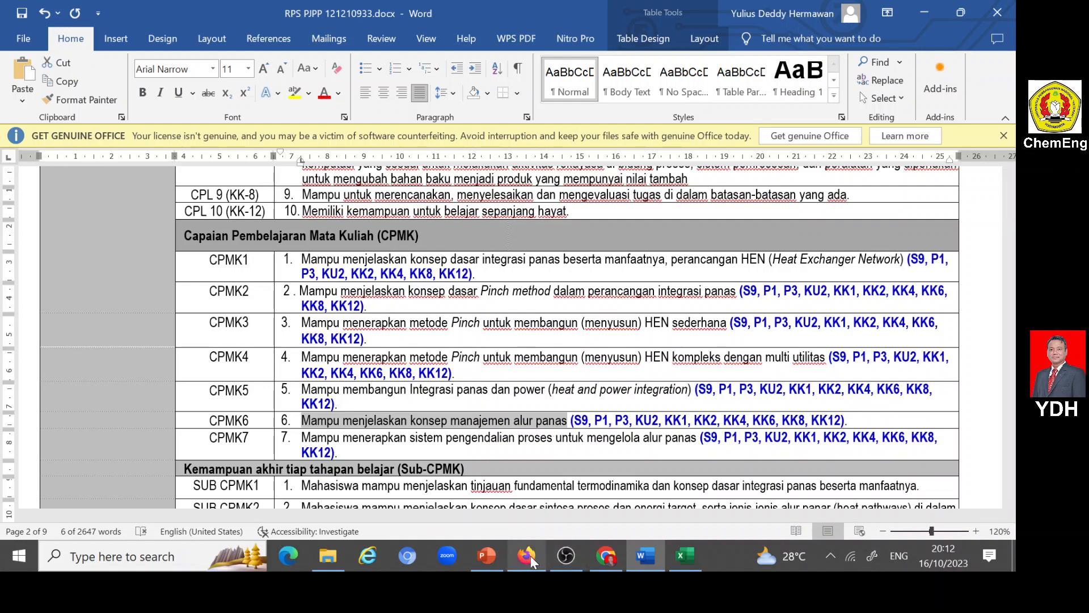
{"action": "mouse_move", "coordinate": [530, 556]}
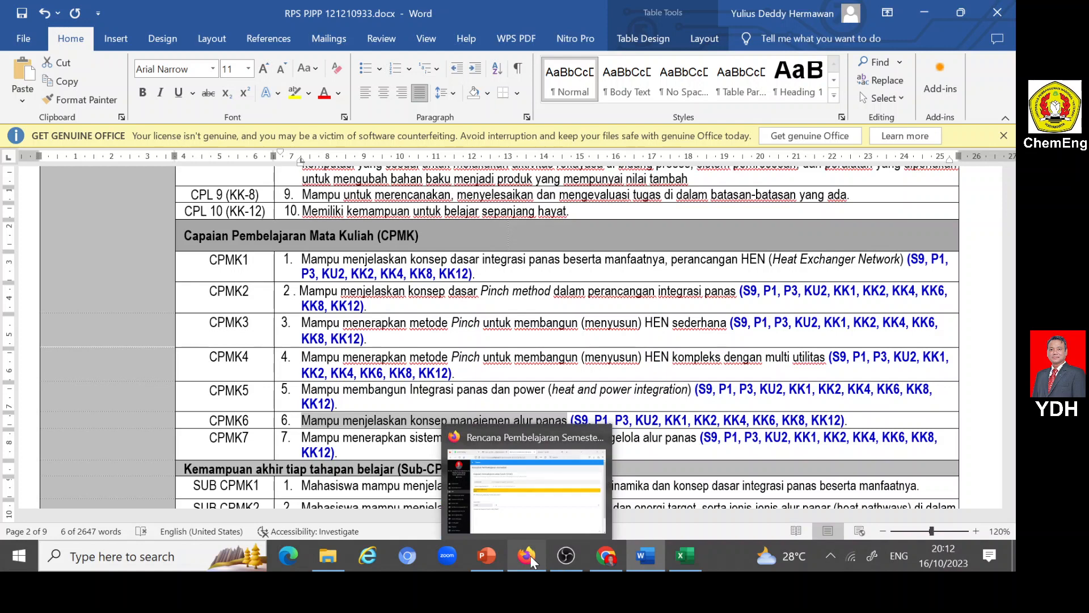
{"action": "left_click", "coordinate": [530, 556]}
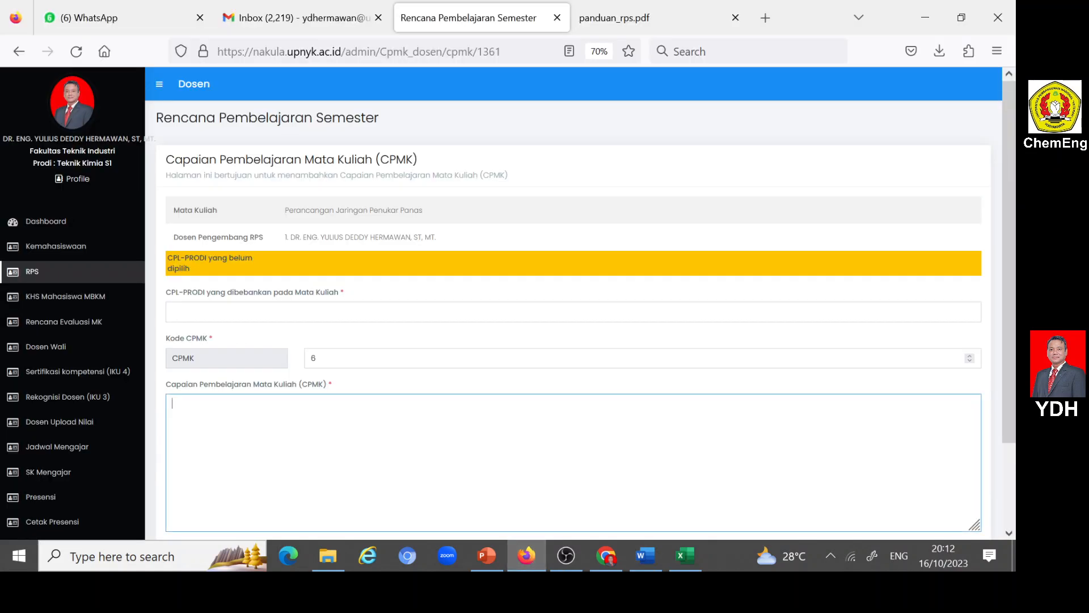
{"action": "key", "text": "ctrl+v"}
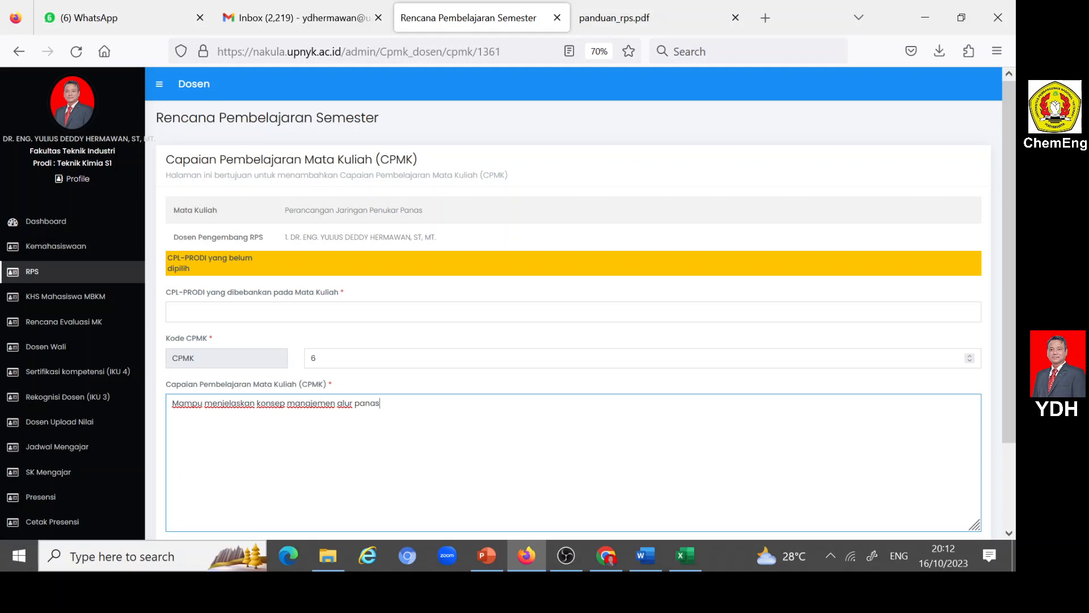
- Assign S9, P1, KU2 and KK8 as CPL-PRODI yang dibebankan pada Mata Kuliah for CPMK 6
{"action": "left_click", "coordinate": [585, 312]}
{"action": "left_click", "coordinate": [588, 349]}
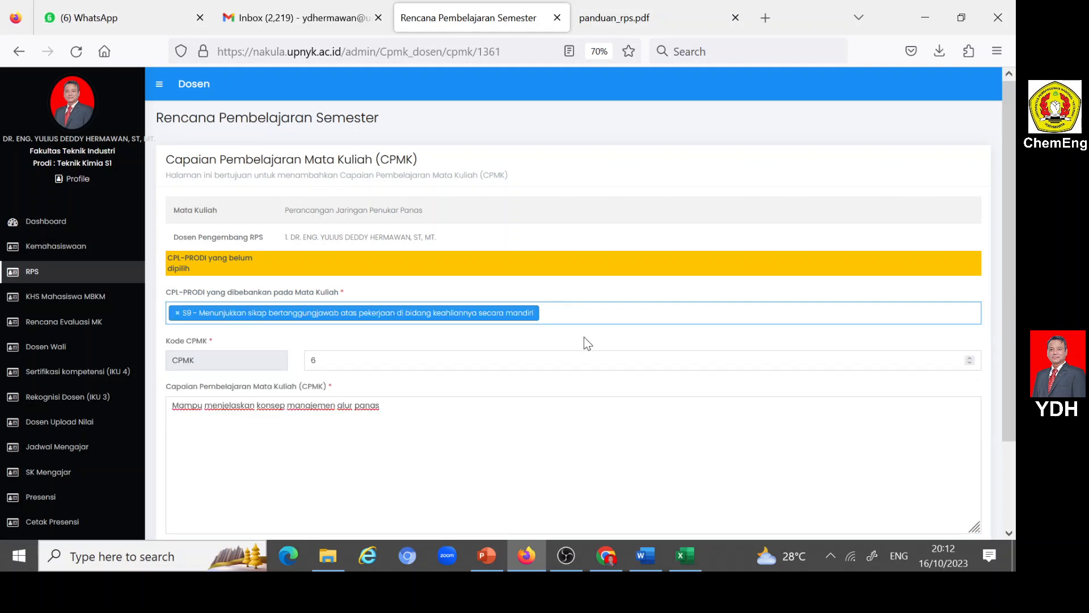
{"action": "left_click", "coordinate": [573, 313]}
{"action": "left_click", "coordinate": [215, 382]}
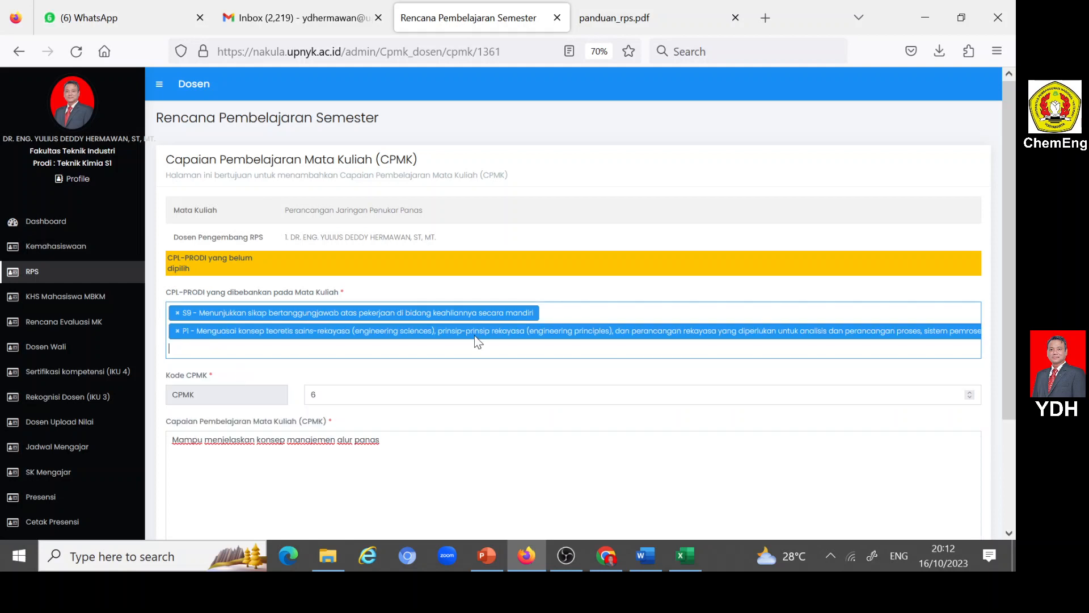
{"action": "left_click", "coordinate": [454, 347]}
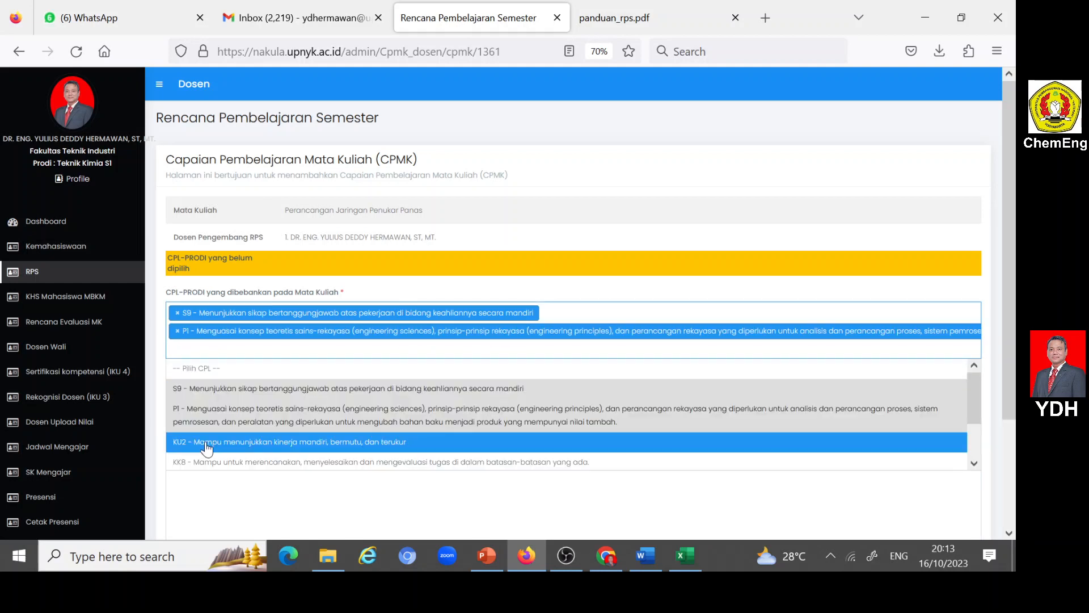
{"action": "left_click", "coordinate": [209, 443]}
{"action": "left_click", "coordinate": [454, 349]}
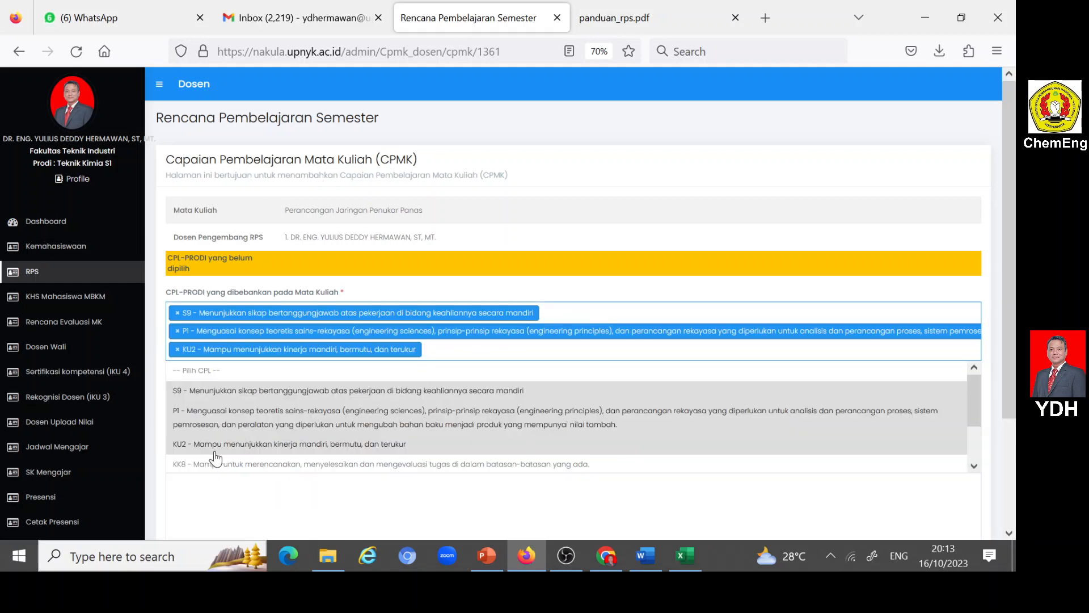
{"action": "left_click", "coordinate": [210, 464]}
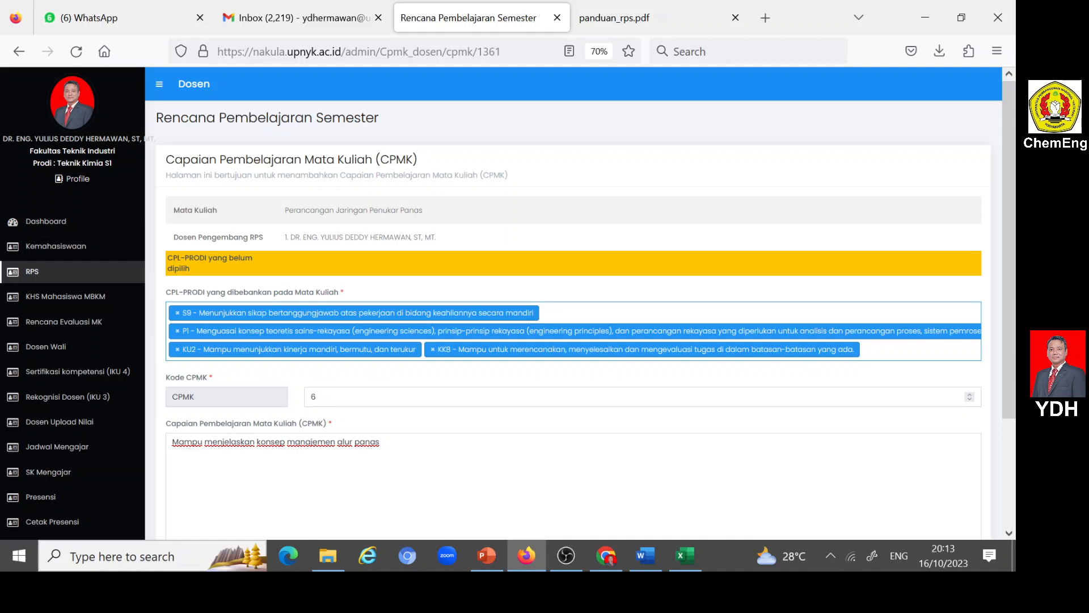
- Add KK12 and KK1 to the CPL-PRODI selection for CPMK 6 and submit the entry
{"action": "left_click", "coordinate": [877, 350]}
{"action": "scroll", "coordinate": [442, 413], "scroll_direction": "down", "scroll_amount": 1}
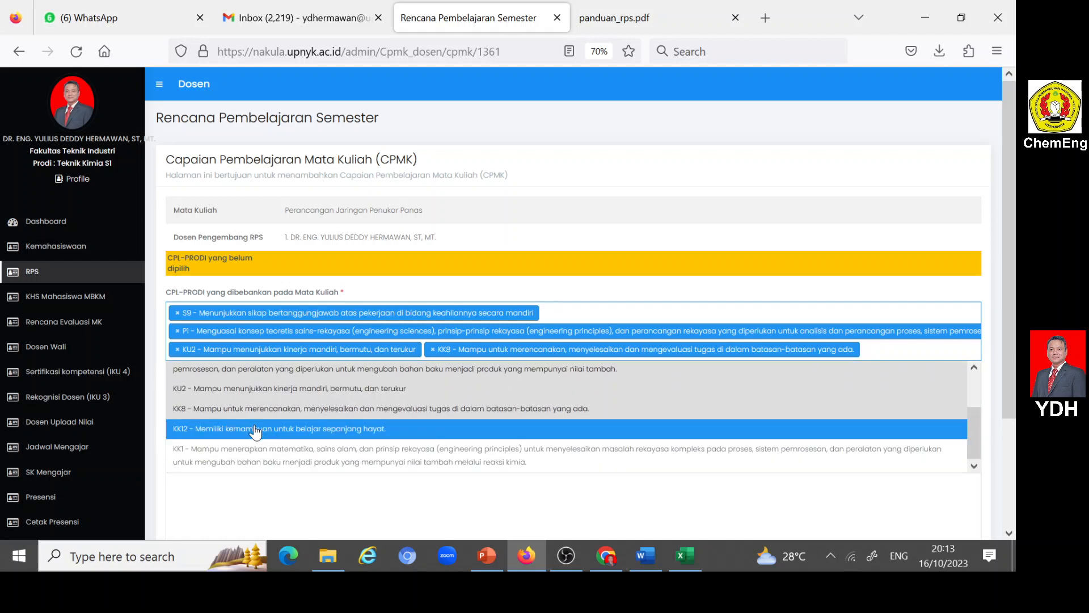
{"action": "left_click", "coordinate": [256, 429]}
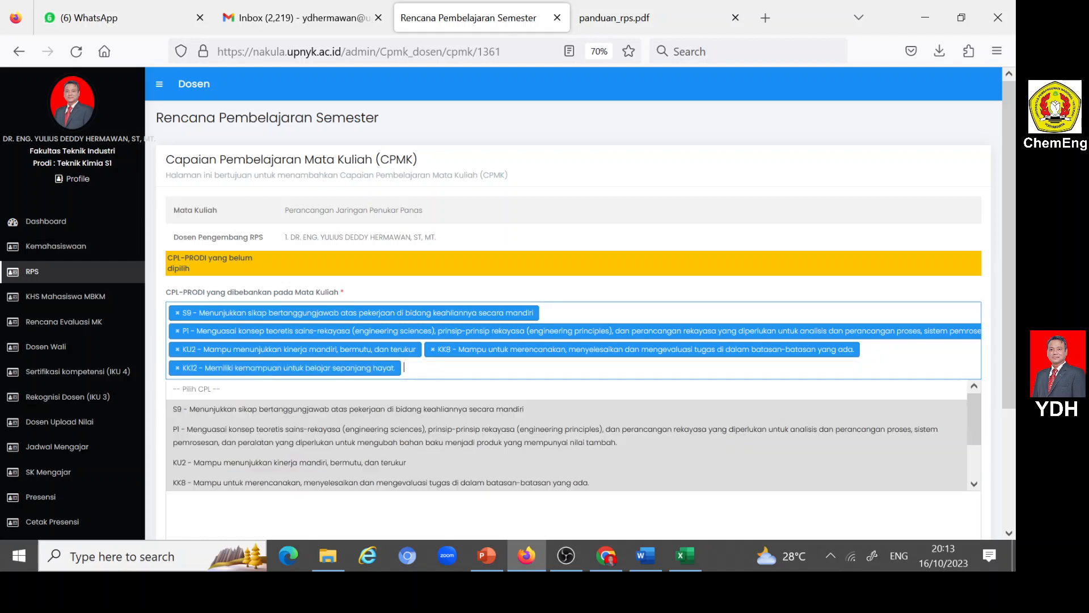
{"action": "scroll", "coordinate": [382, 447], "scroll_direction": "down", "scroll_amount": 2}
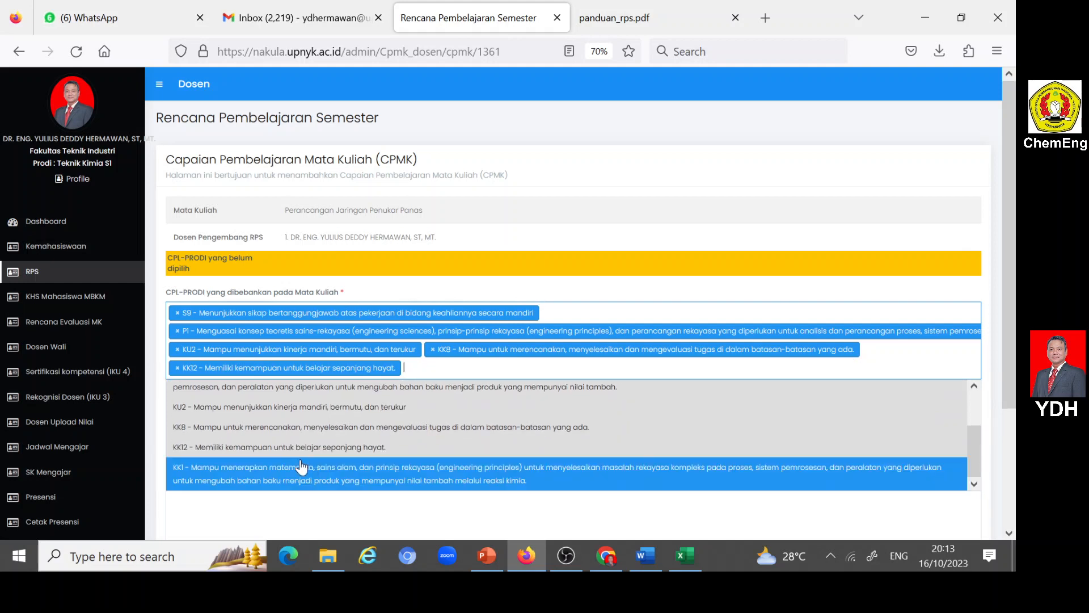
{"action": "left_click", "coordinate": [284, 479]}
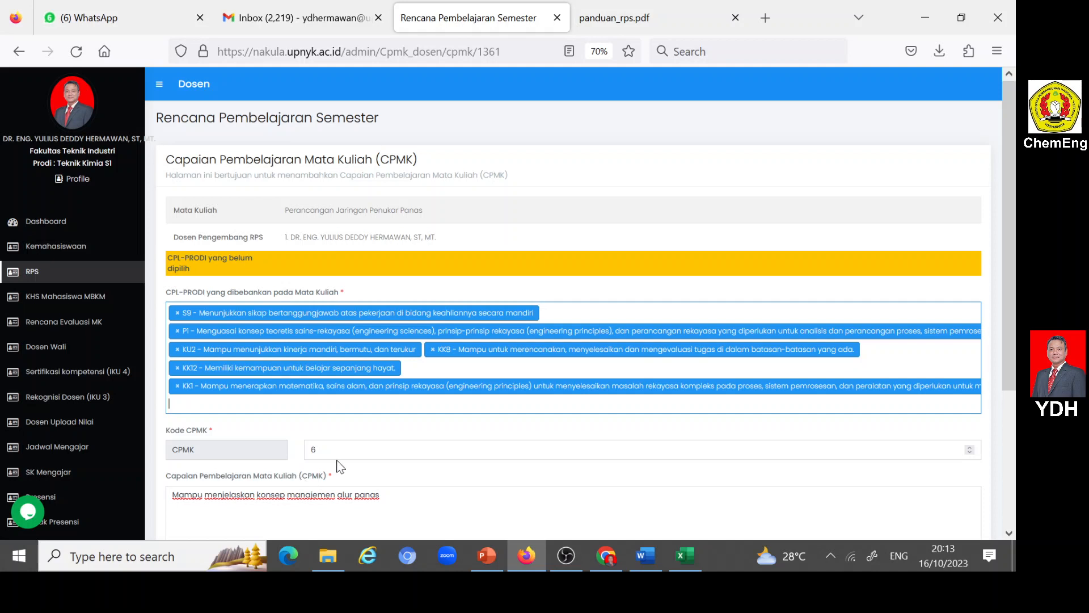
{"action": "scroll", "coordinate": [411, 437], "scroll_direction": "down", "scroll_amount": 2}
{"action": "scroll", "coordinate": [410, 437], "scroll_direction": "down", "scroll_amount": 1}
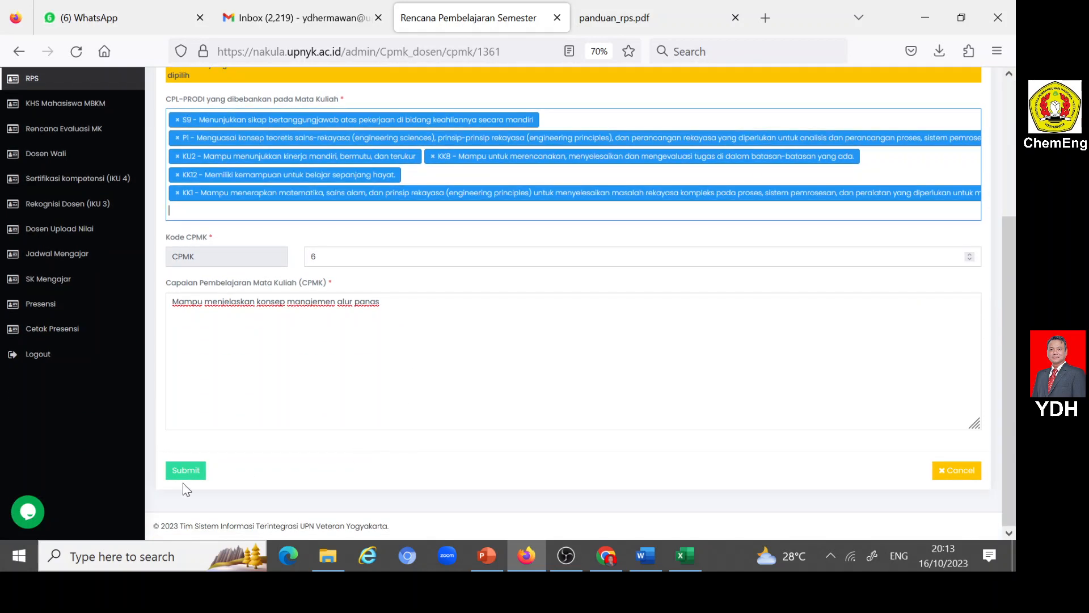
{"action": "left_click", "coordinate": [184, 474]}
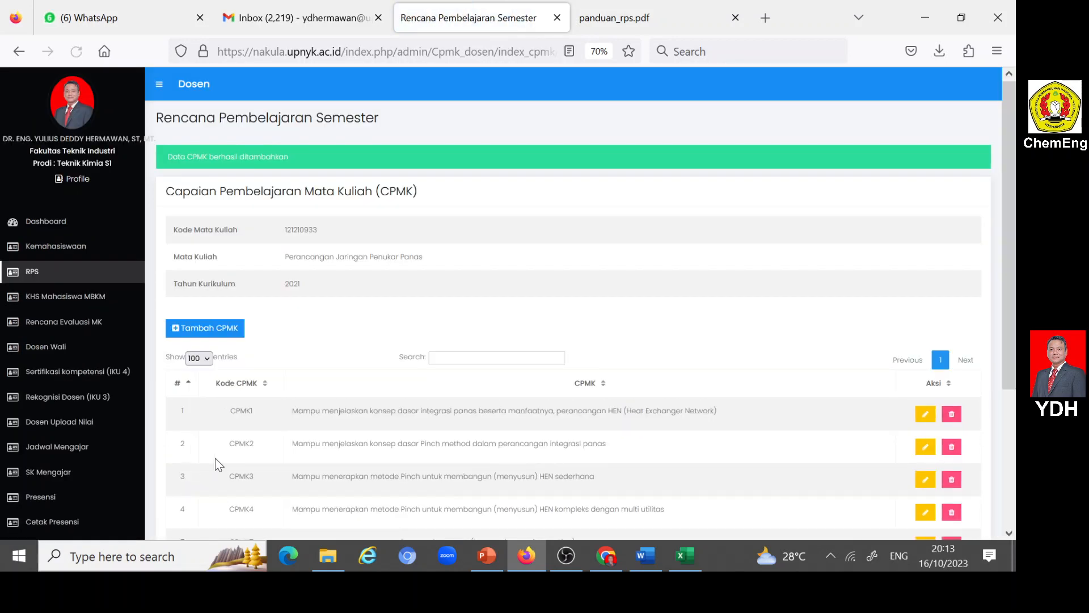
- Start another CPMK entry for the course and set its Kode CPMK to 7
{"action": "scroll", "coordinate": [298, 417], "scroll_direction": "down", "scroll_amount": 3}
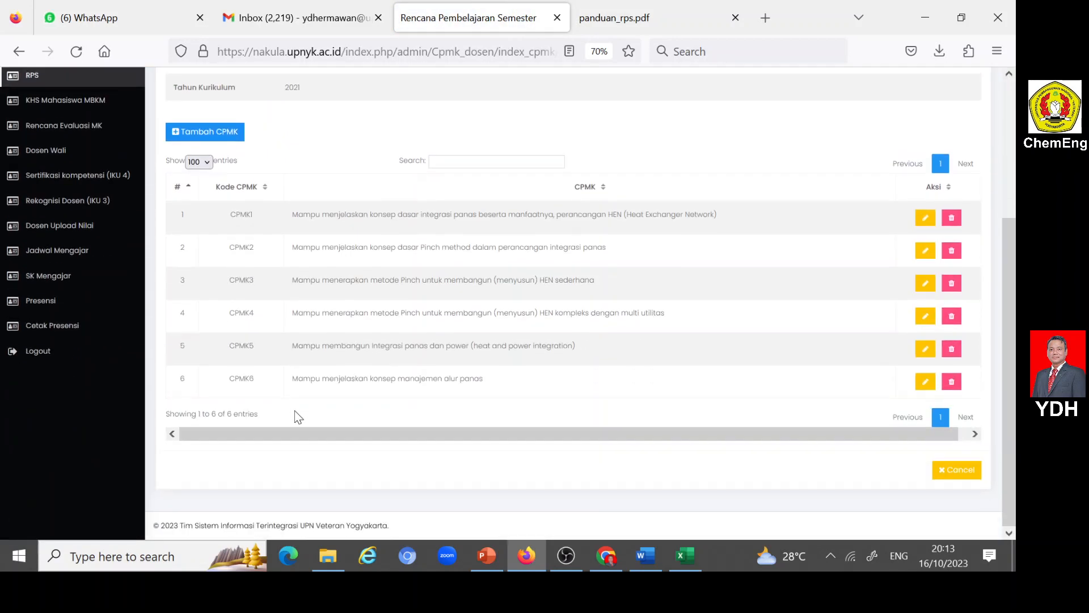
{"action": "scroll", "coordinate": [357, 245], "scroll_direction": "up", "scroll_amount": 3}
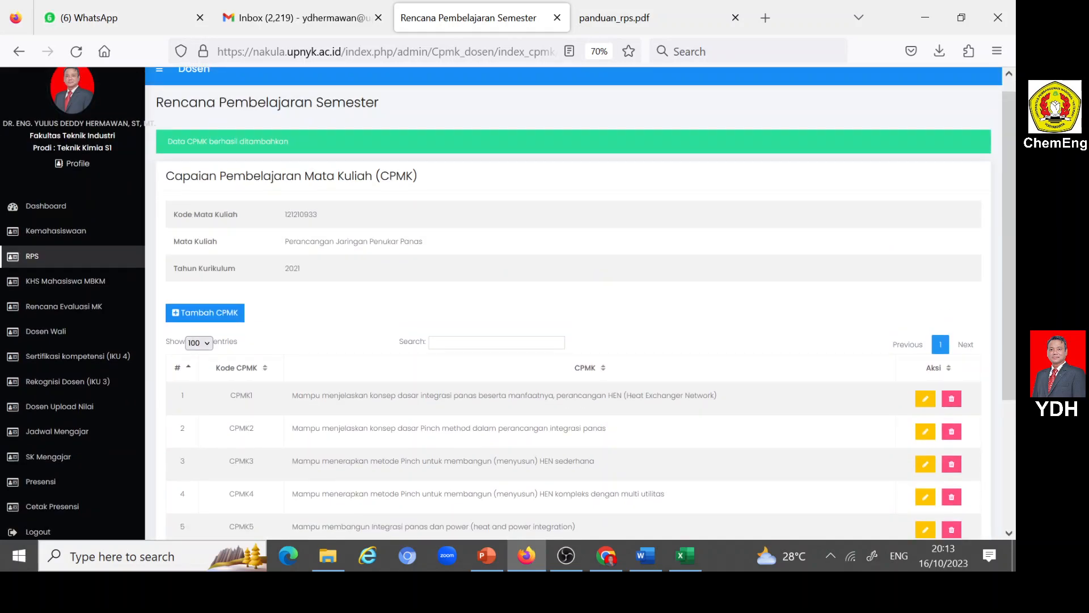
{"action": "left_click", "coordinate": [177, 314]}
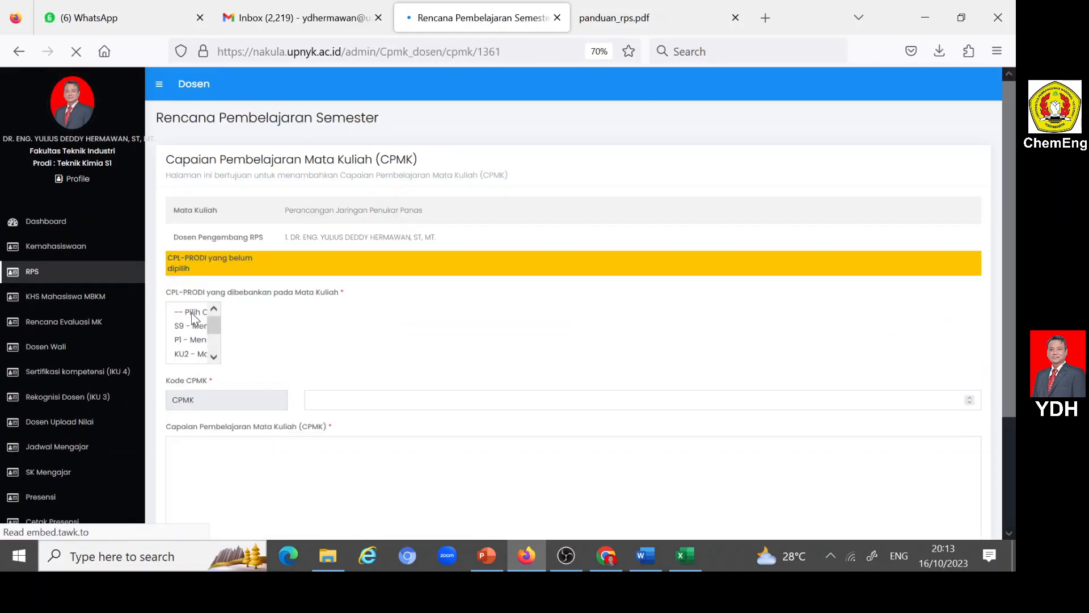
{"action": "left_click", "coordinate": [311, 358]}
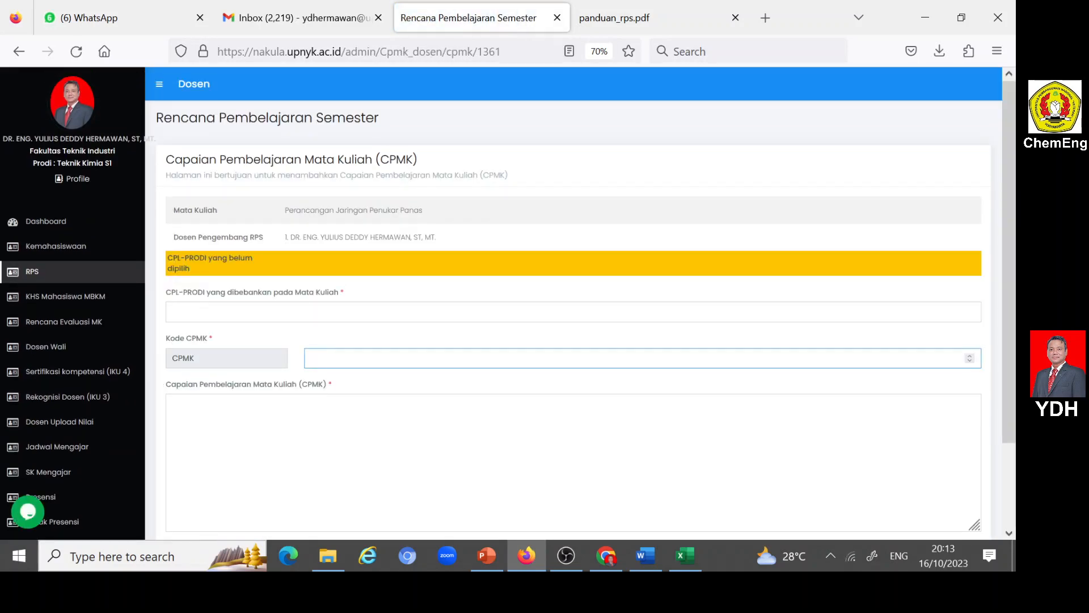
{"action": "key", "text": "Tab"}
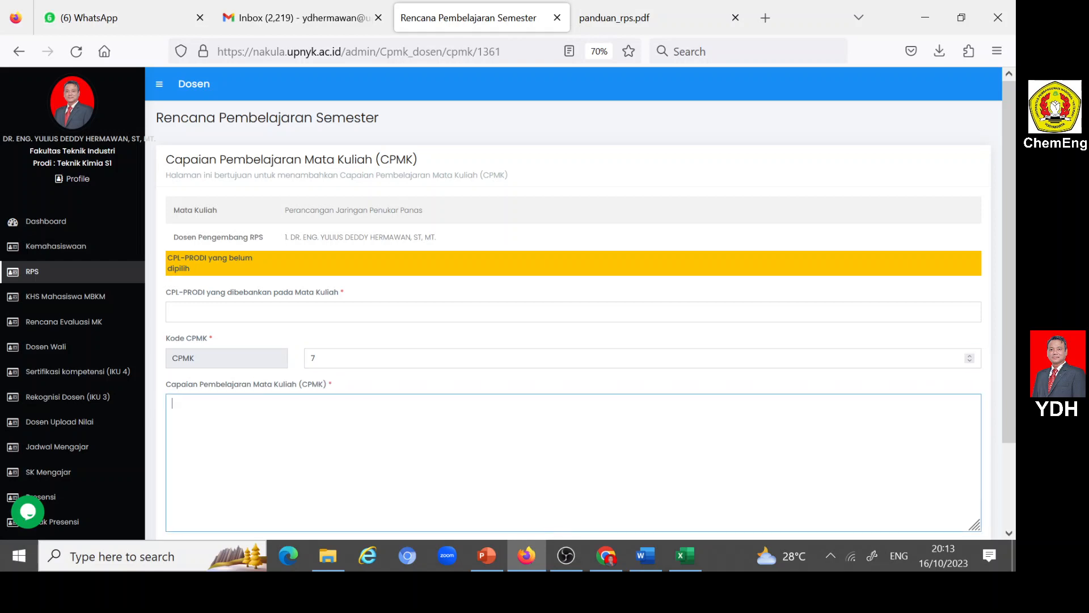
- Copy the CPMK7 description without its CPL codes from the Word RPS into Nakula's Capaian Pembelajaran Mata Kuliah (CPMK) field in Firefox
{"action": "left_click", "coordinate": [637, 557]}
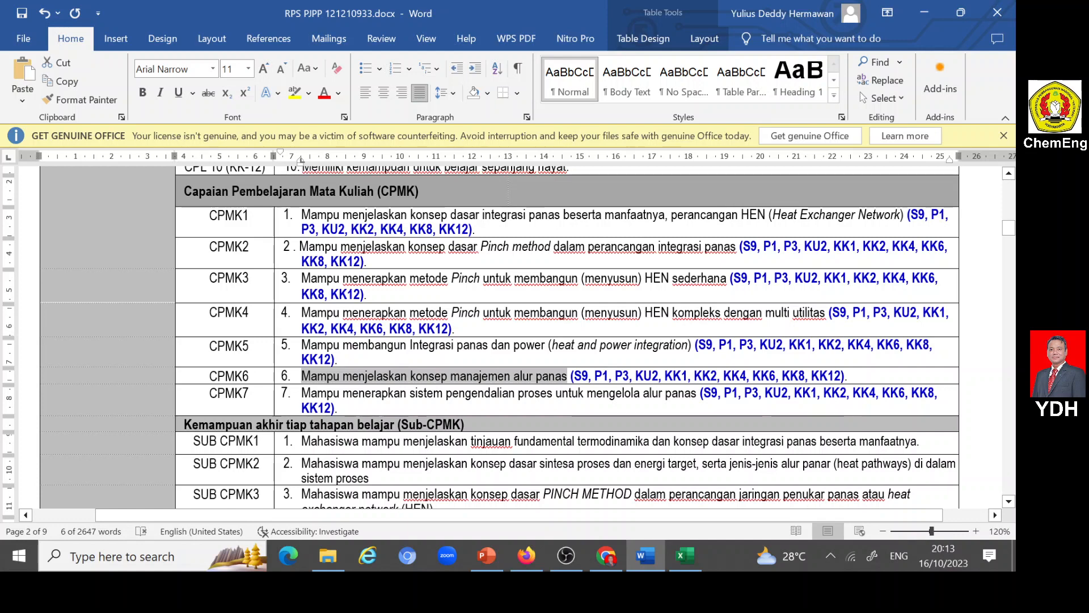
{"action": "left_click_drag", "start_coordinate": [302, 392], "coordinate": [697, 393]}
{"action": "key", "text": "ctrl+c"}
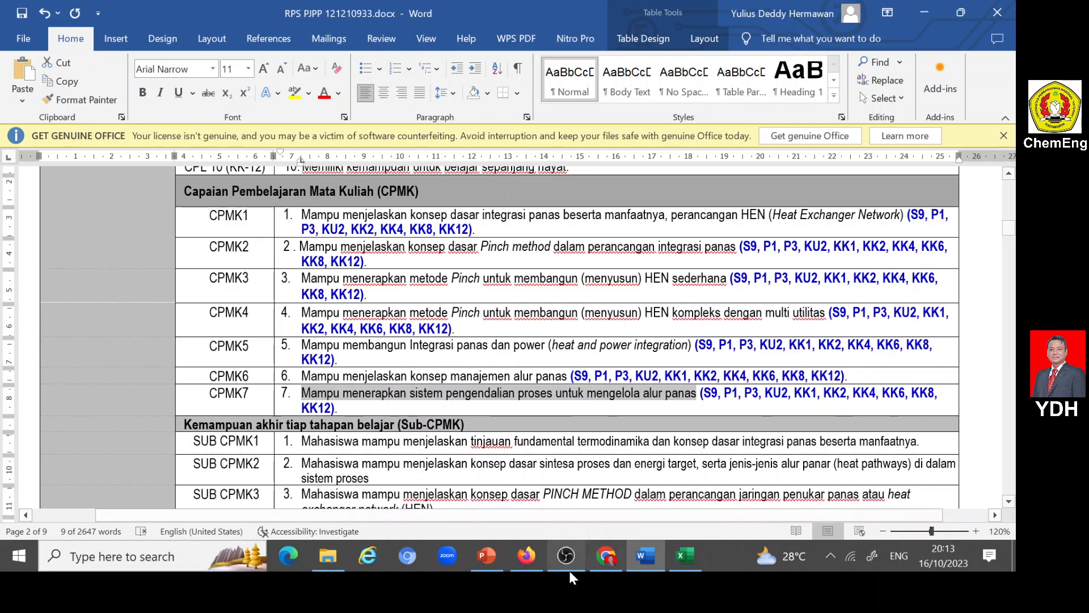
{"action": "left_click", "coordinate": [528, 555]}
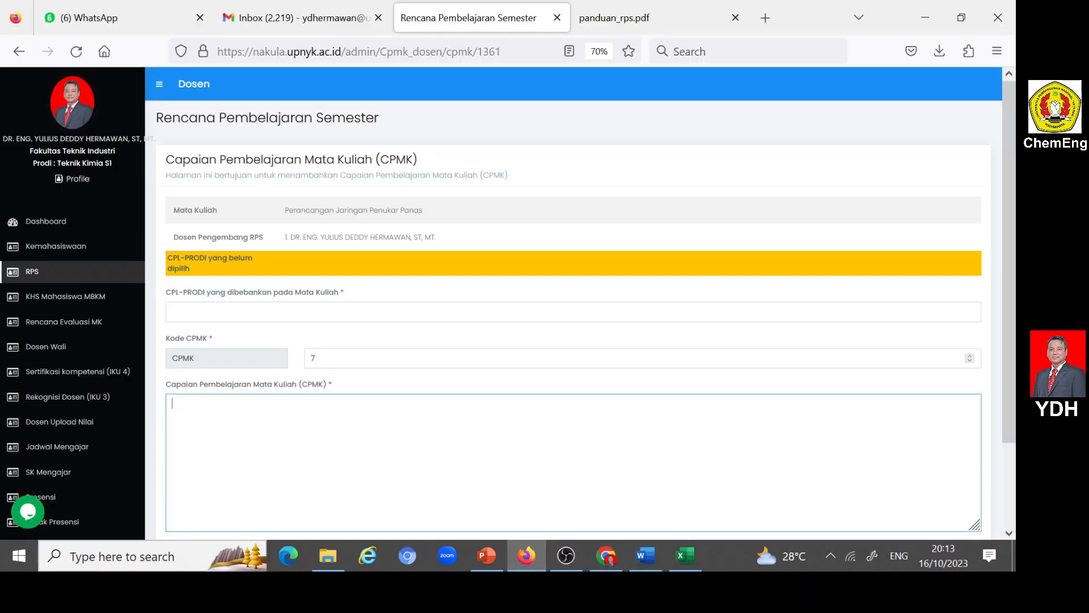
{"action": "key", "text": "ctrl+v"}
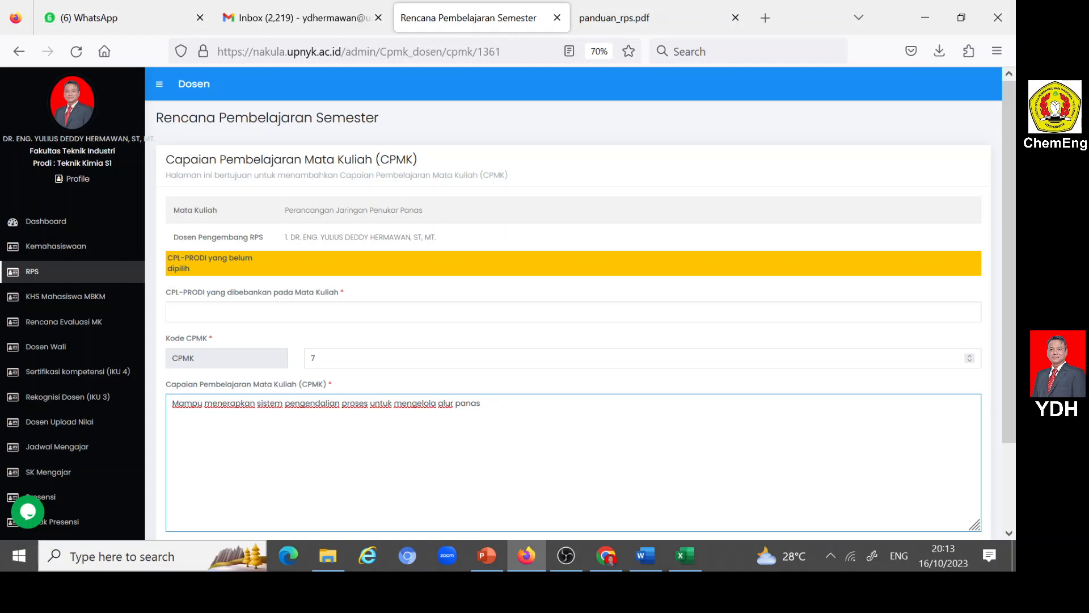
- Assign S9, P1, KU2 and KK8 as CPL-PRODI yang dibebankan pada Mata Kuliah for CPMK 7
{"action": "left_click", "coordinate": [193, 312]}
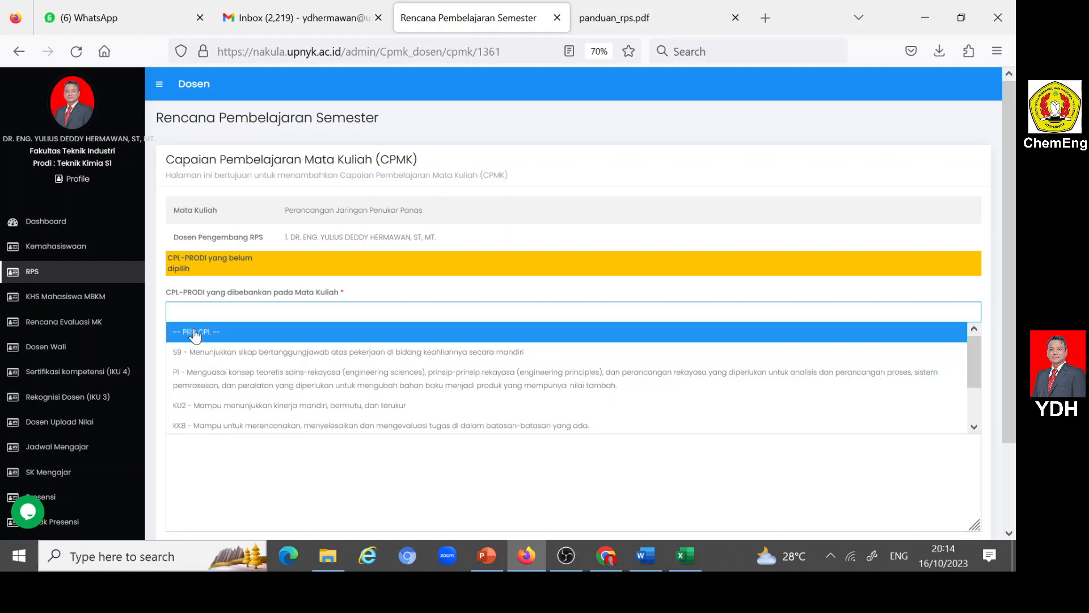
{"action": "left_click", "coordinate": [191, 355]}
{"action": "left_click", "coordinate": [568, 313]}
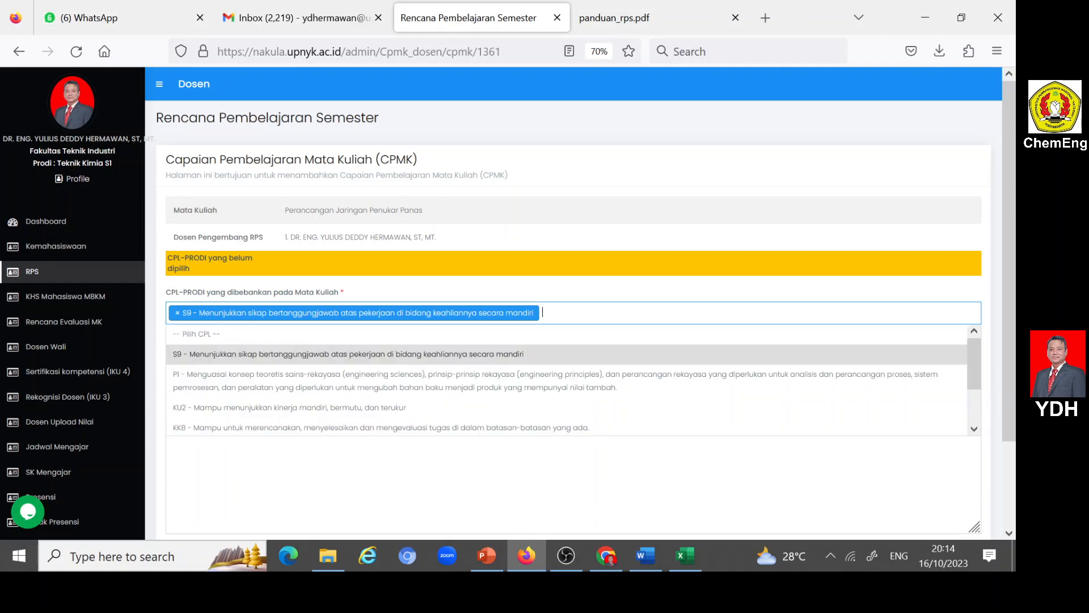
{"action": "left_click", "coordinate": [202, 384]}
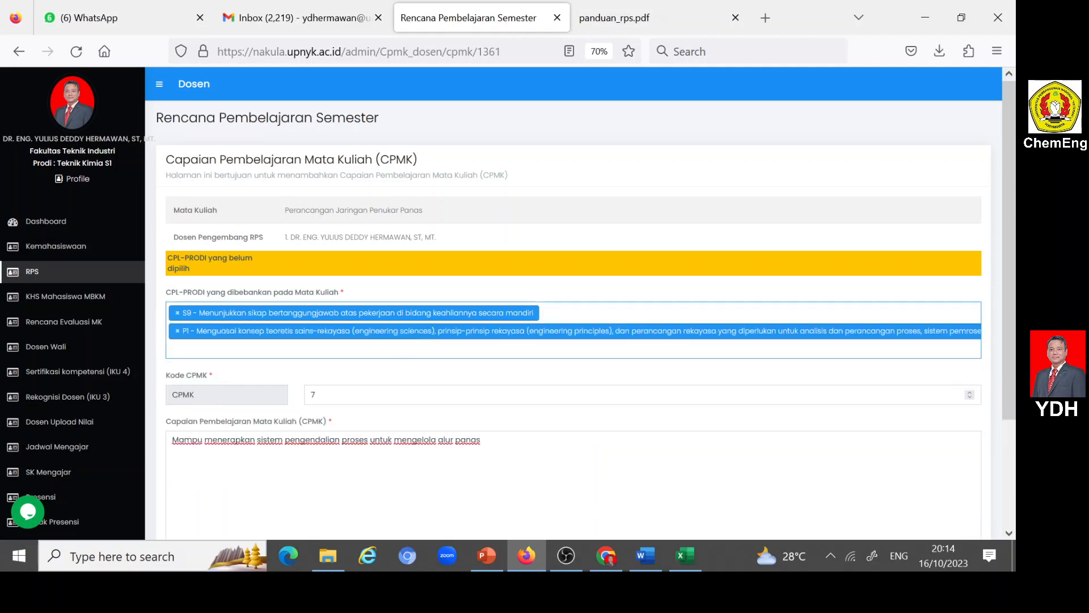
{"action": "left_click", "coordinate": [448, 336]}
{"action": "left_click", "coordinate": [200, 447]}
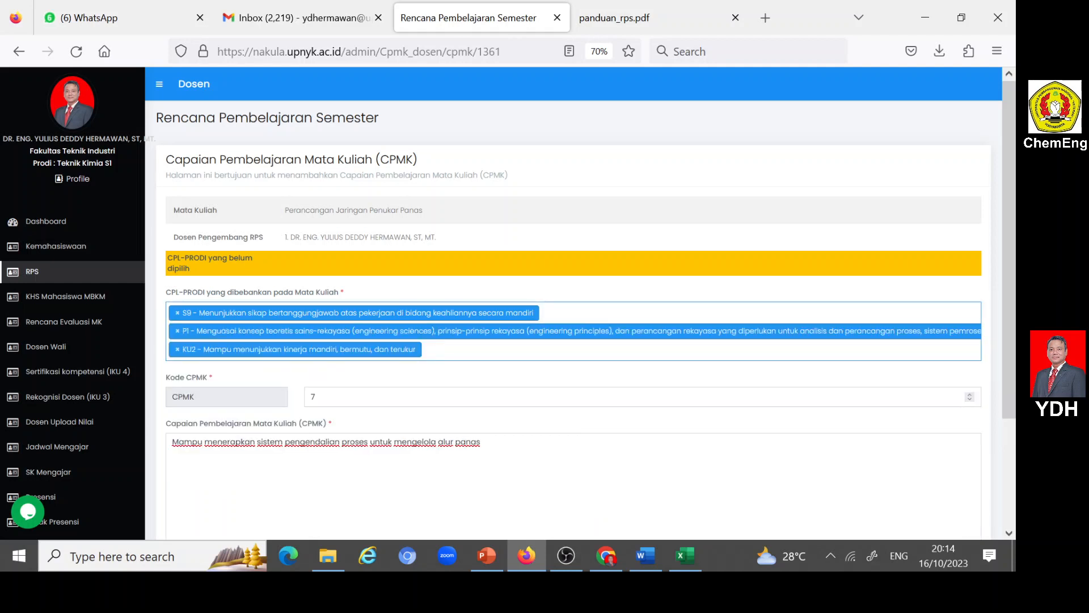
{"action": "left_click", "coordinate": [272, 353]}
{"action": "scroll", "coordinate": [311, 407], "scroll_direction": "down", "scroll_amount": 2}
{"action": "left_click", "coordinate": [252, 410]}
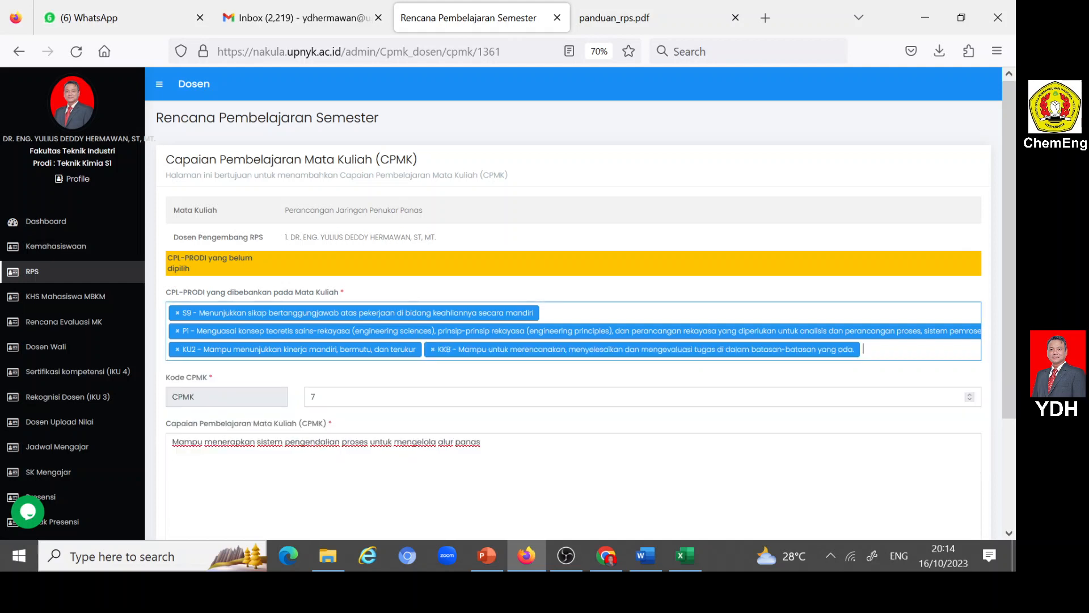
- Add KK12 and KK1 to the CPL-PRODI selection for CPMK 7 and submit the entry
{"action": "left_click", "coordinate": [608, 353]}
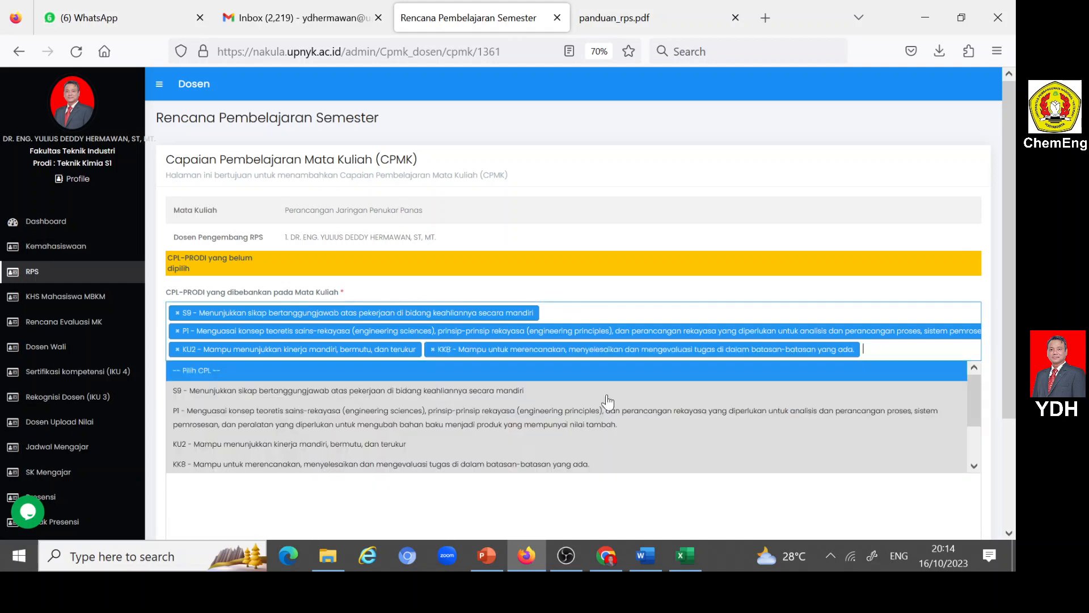
{"action": "scroll", "coordinate": [240, 445], "scroll_direction": "down", "scroll_amount": 2}
{"action": "left_click", "coordinate": [196, 432]}
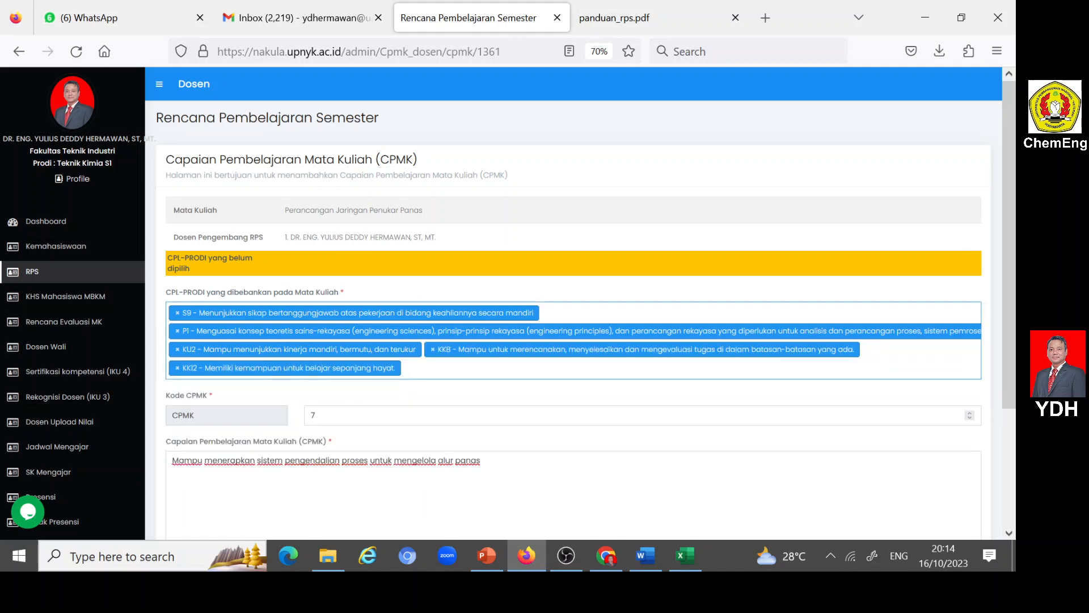
{"action": "left_click", "coordinate": [408, 369]}
{"action": "scroll", "coordinate": [250, 445], "scroll_direction": "down", "scroll_amount": 2}
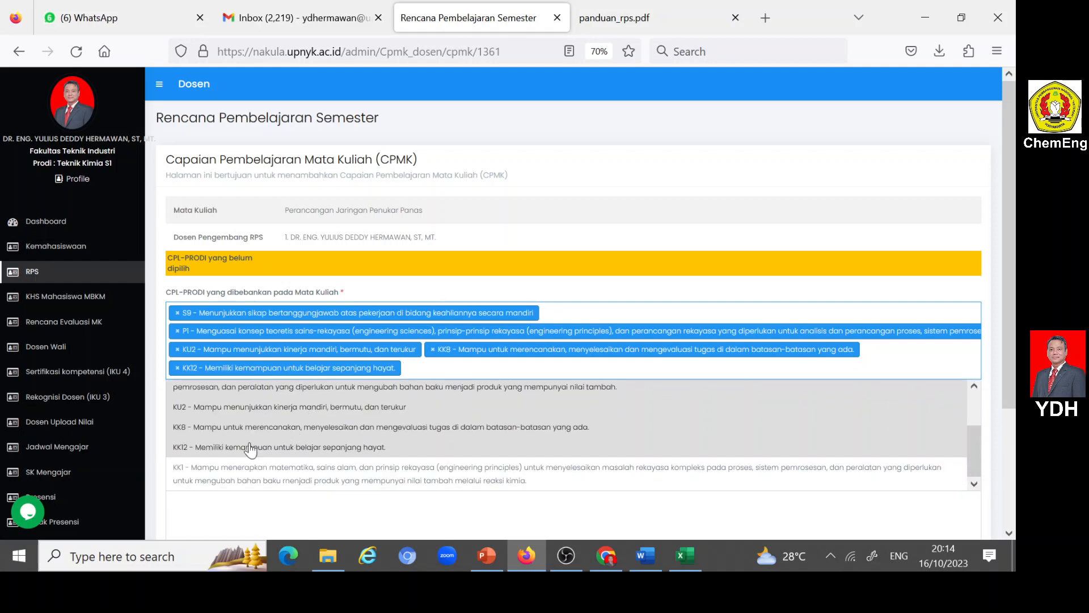
{"action": "left_click", "coordinate": [179, 478]}
{"action": "scroll", "coordinate": [240, 409], "scroll_direction": "down", "scroll_amount": 1}
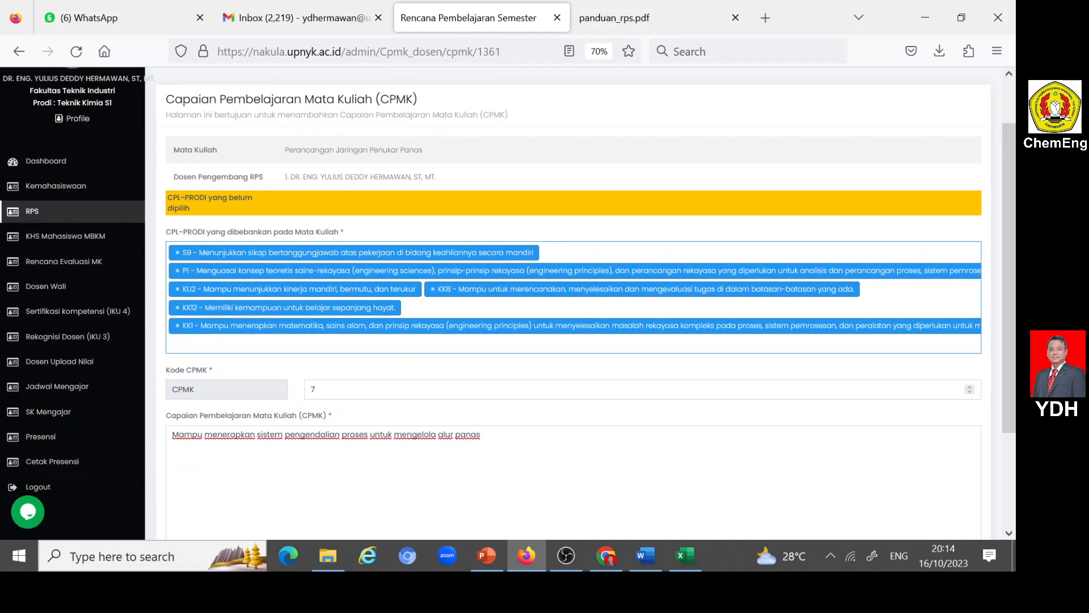
{"action": "scroll", "coordinate": [183, 474], "scroll_direction": "down", "scroll_amount": 2}
{"action": "left_click", "coordinate": [183, 471]}
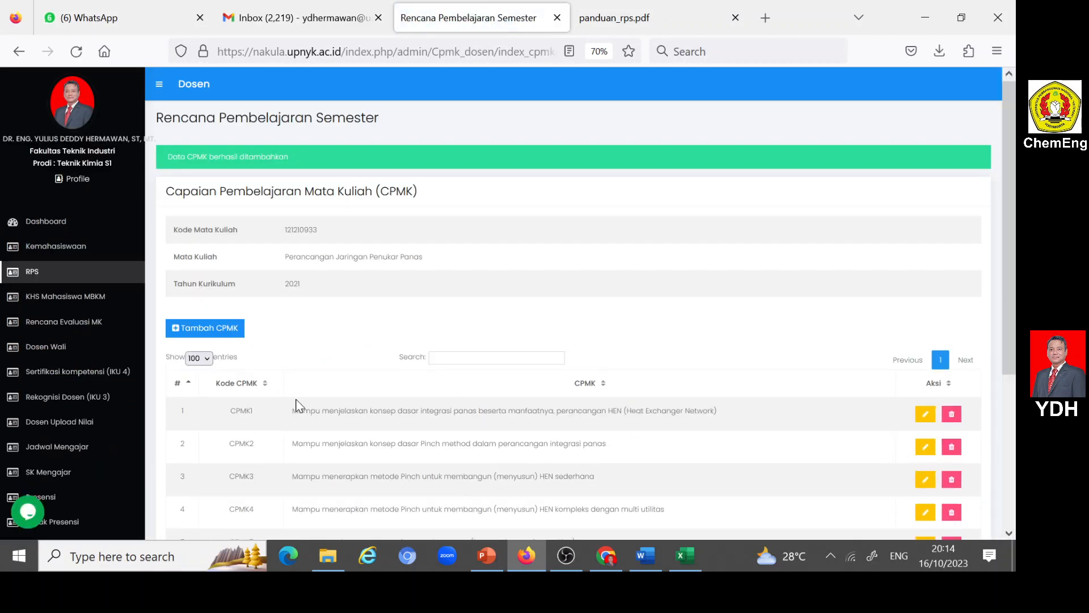
- Check the course's CPMK list, and return to the RPS course list at the Perancangan Jaringan Penukar Panas row
{"action": "scroll", "coordinate": [298, 405], "scroll_direction": "down", "scroll_amount": 3}
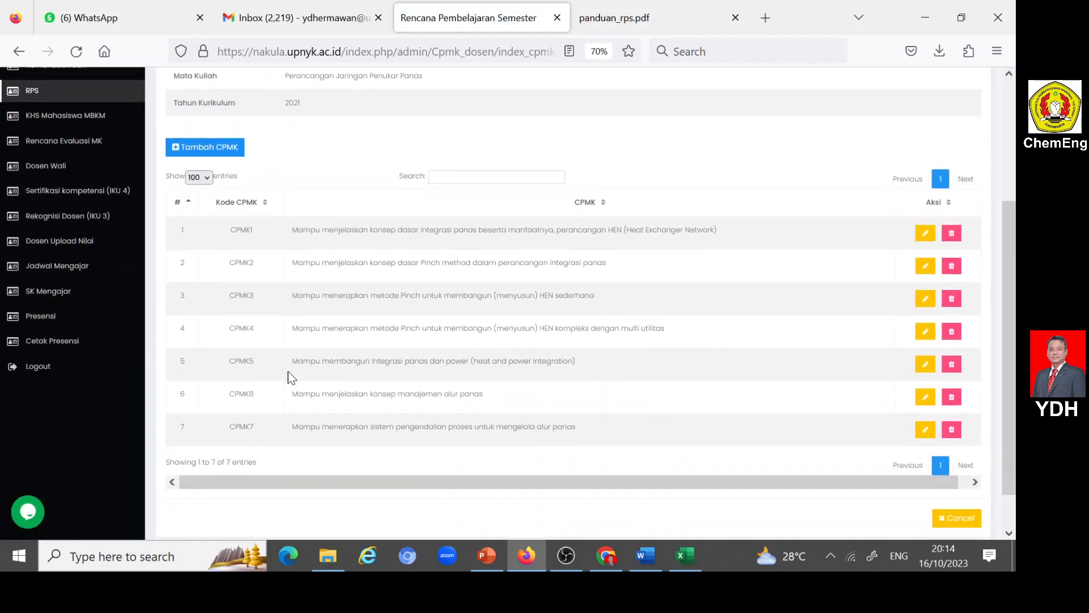
{"action": "scroll", "coordinate": [388, 287], "scroll_direction": "down", "scroll_amount": 1}
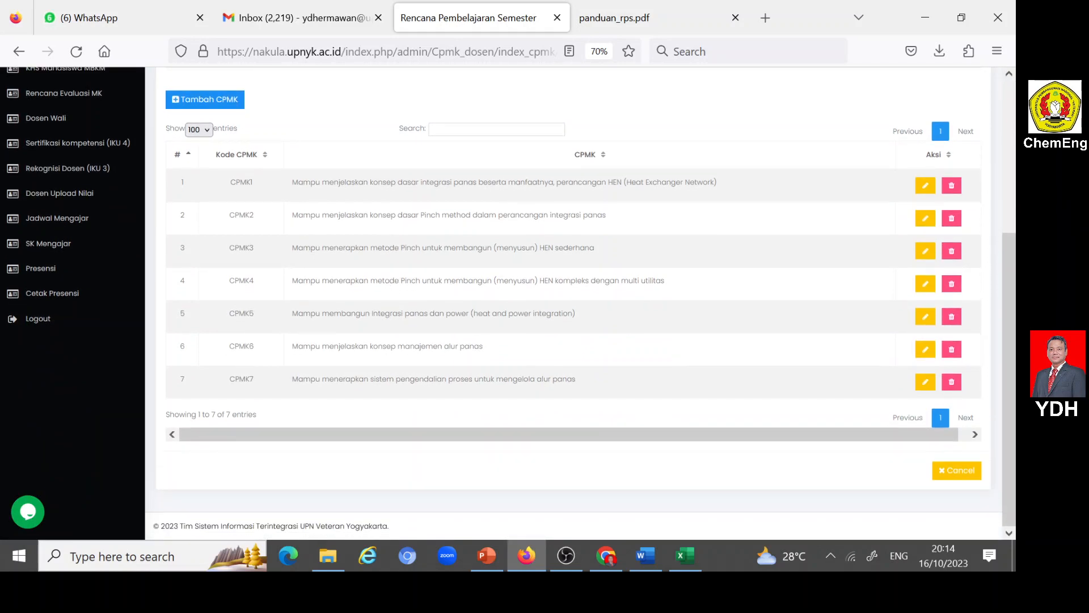
{"action": "scroll", "coordinate": [396, 295], "scroll_direction": "up", "scroll_amount": 4}
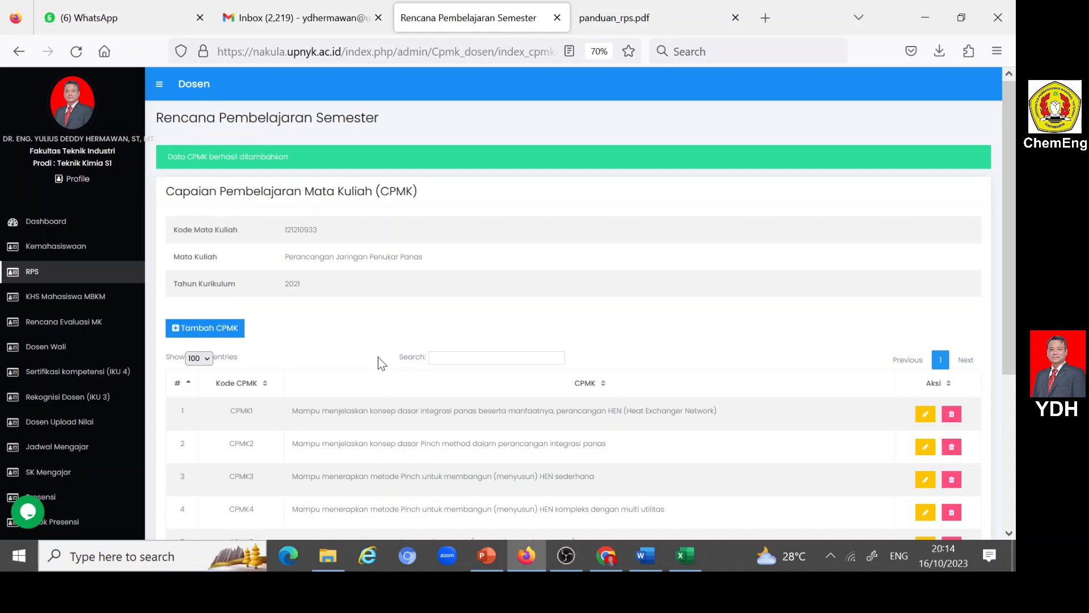
{"action": "left_click", "coordinate": [33, 273]}
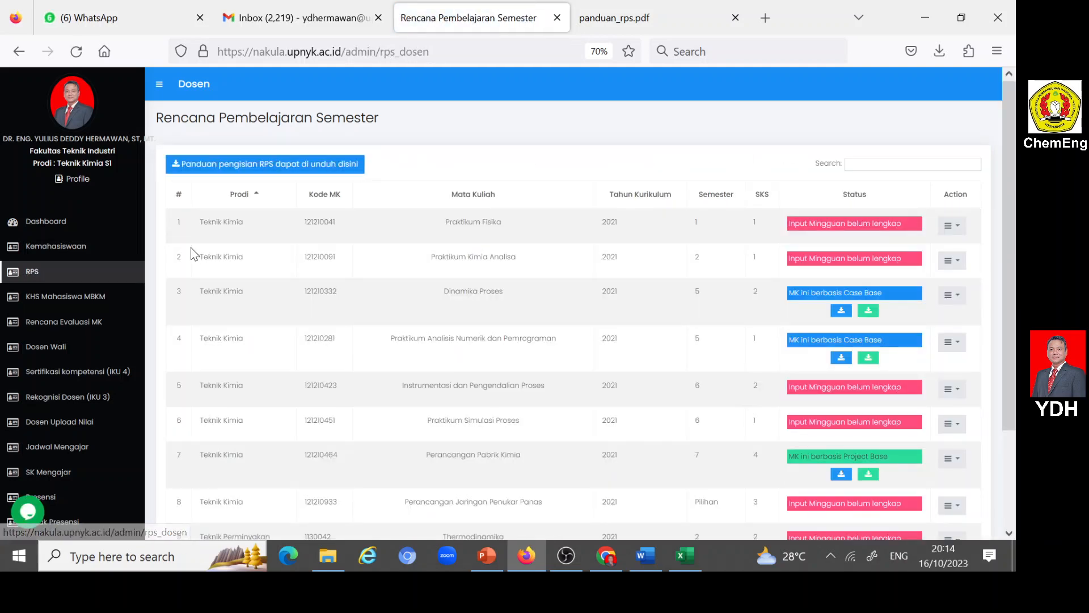
{"action": "scroll", "coordinate": [259, 259], "scroll_direction": "down", "scroll_amount": 2}
{"action": "scroll", "coordinate": [260, 260], "scroll_direction": "down", "scroll_amount": 2}
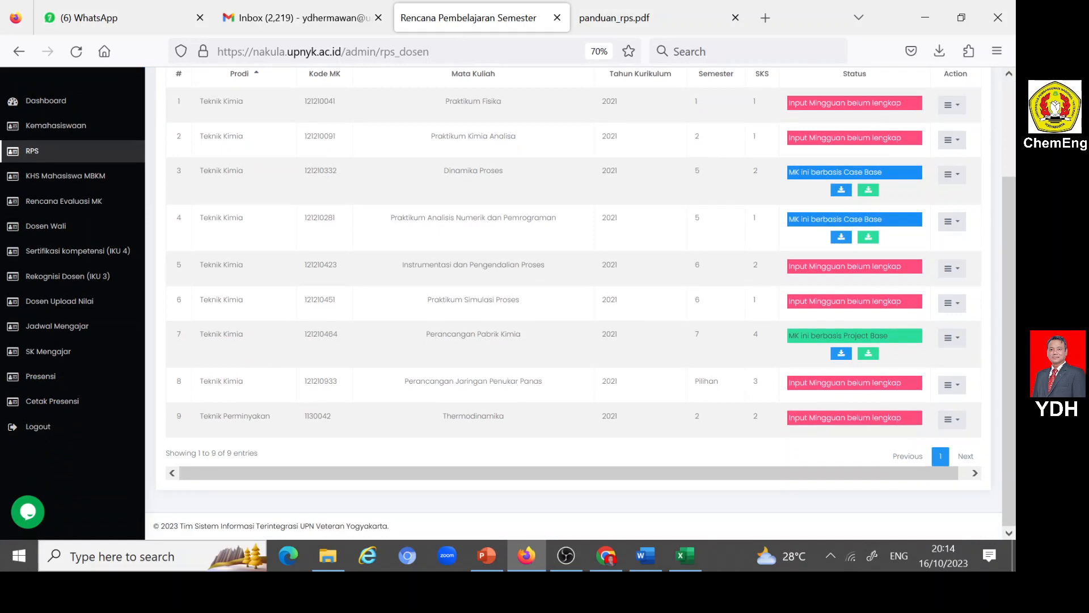
- Open Input Sub-CPMK for Perancangan Jaringan Penukar Panas and begin adding a new Sub-CPMK
{"action": "left_click", "coordinate": [961, 391]}
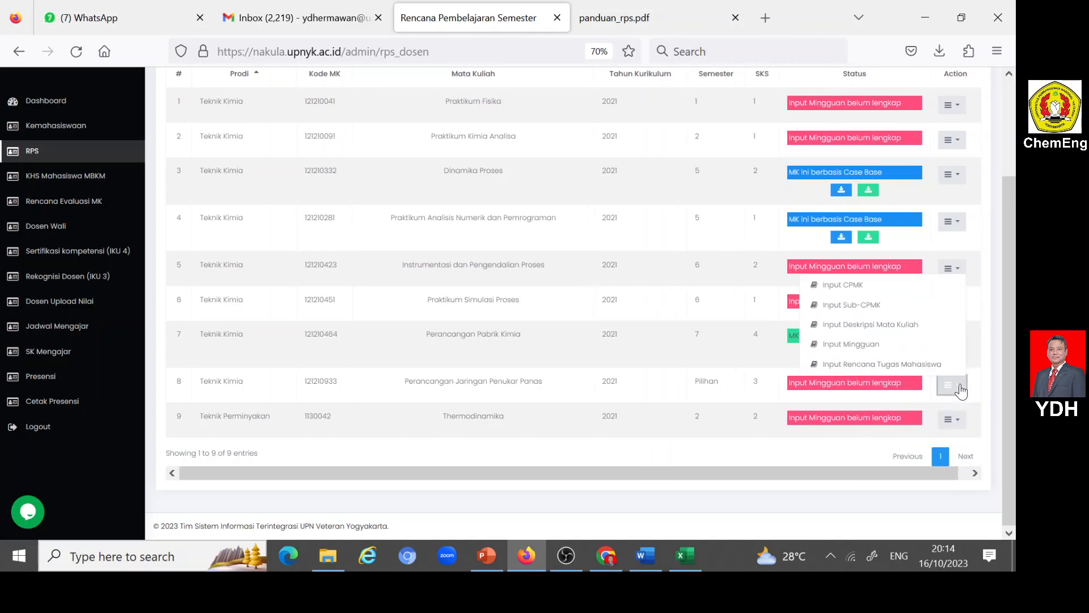
{"action": "left_click", "coordinate": [851, 306]}
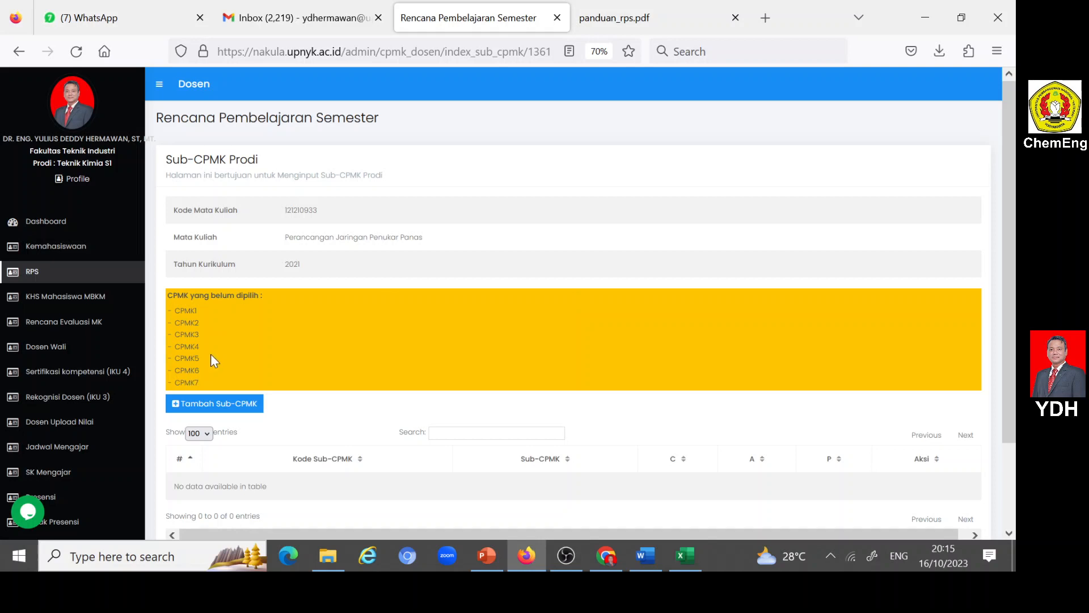
{"action": "scroll", "coordinate": [213, 361], "scroll_direction": "down", "scroll_amount": 3}
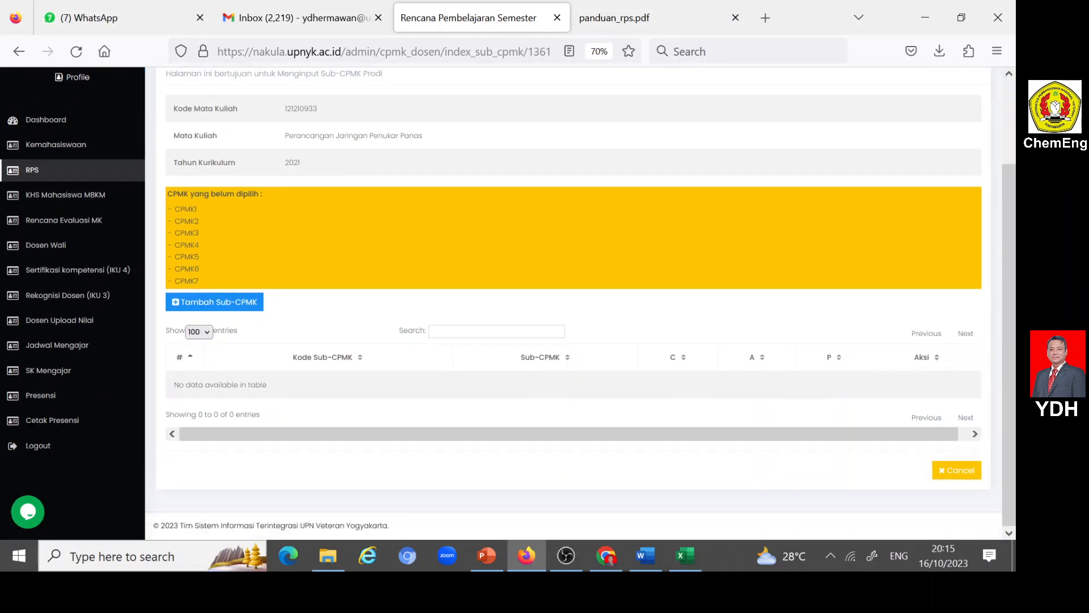
{"action": "left_click", "coordinate": [175, 305]}
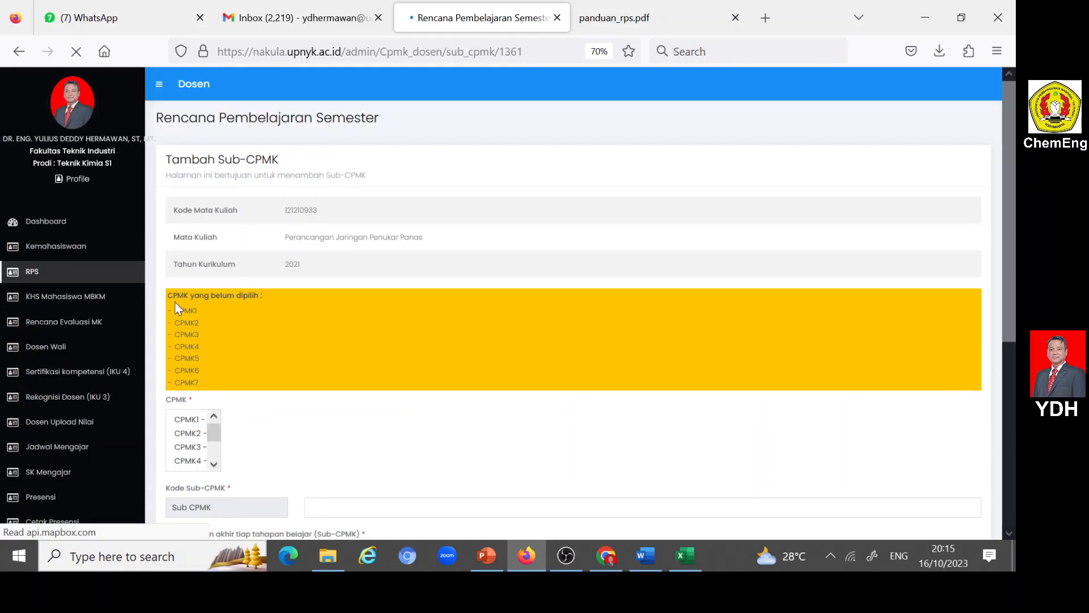
{"action": "scroll", "coordinate": [175, 305], "scroll_direction": "down", "scroll_amount": 2}
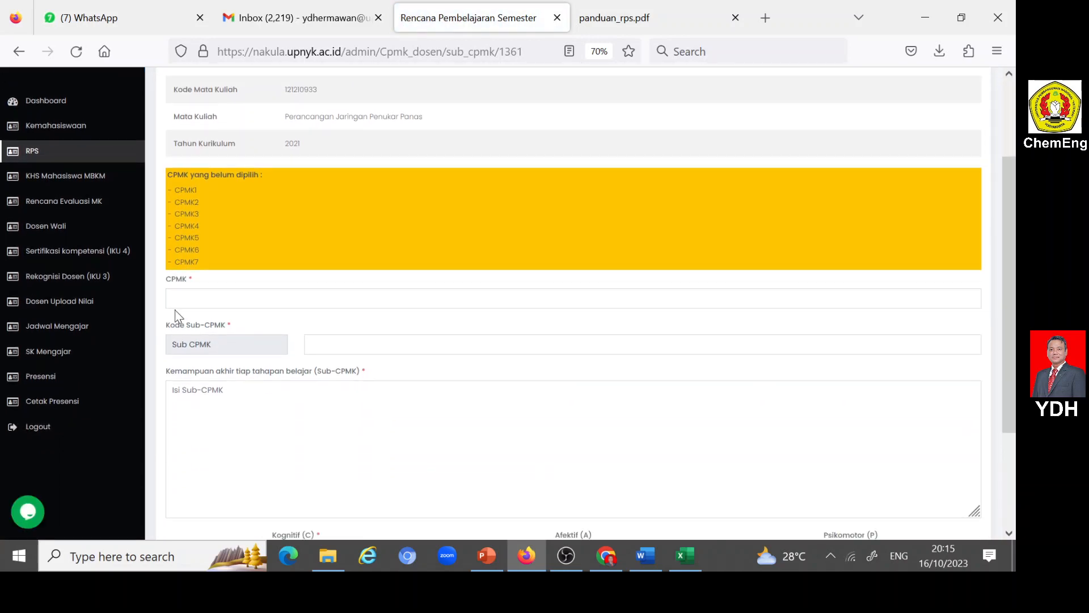
- Set the new entry's Kode Sub-CPMK to 1
{"action": "left_click", "coordinate": [376, 345]}
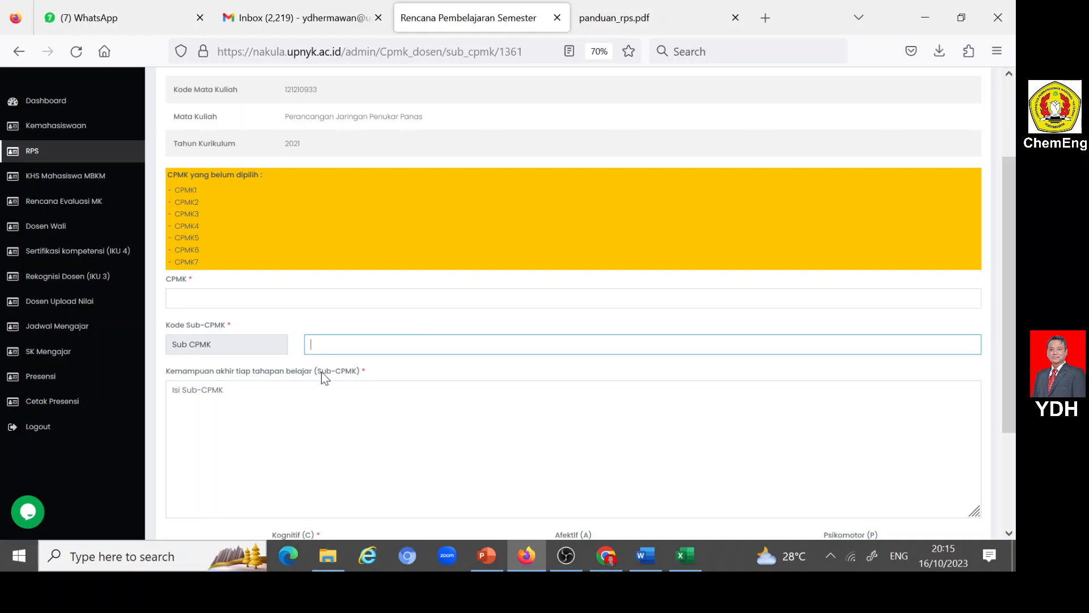
{"action": "left_click", "coordinate": [325, 345]}
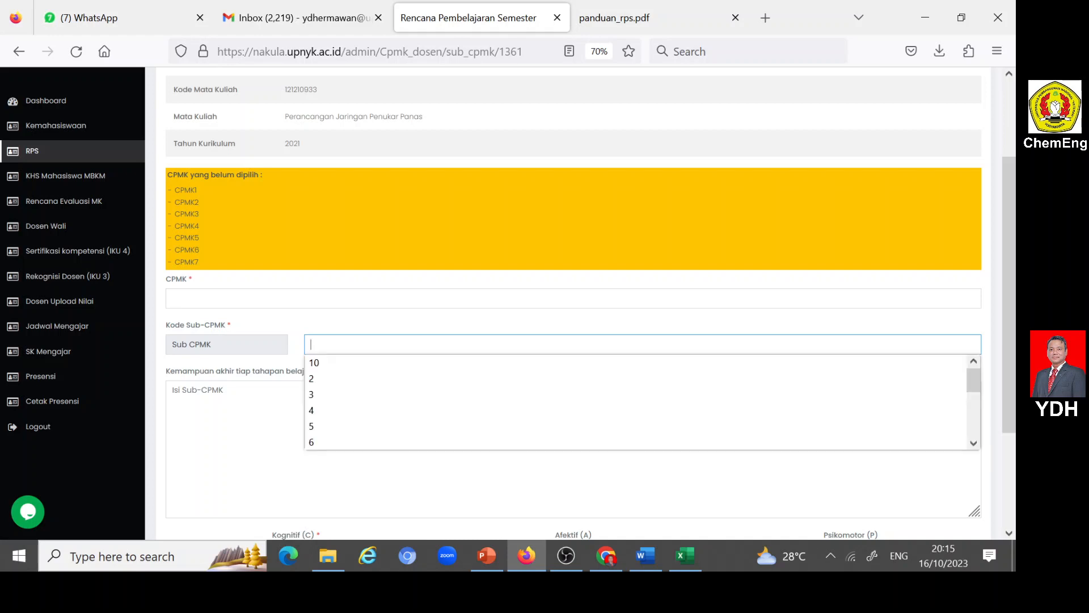
{"action": "type", "text": "1"}
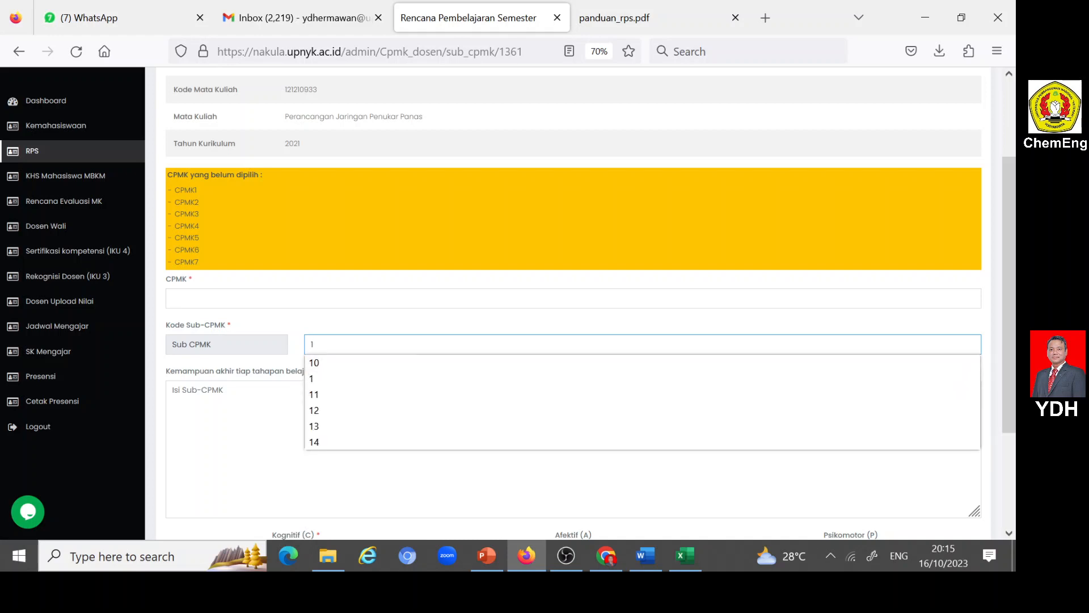
{"action": "key", "text": "Tab"}
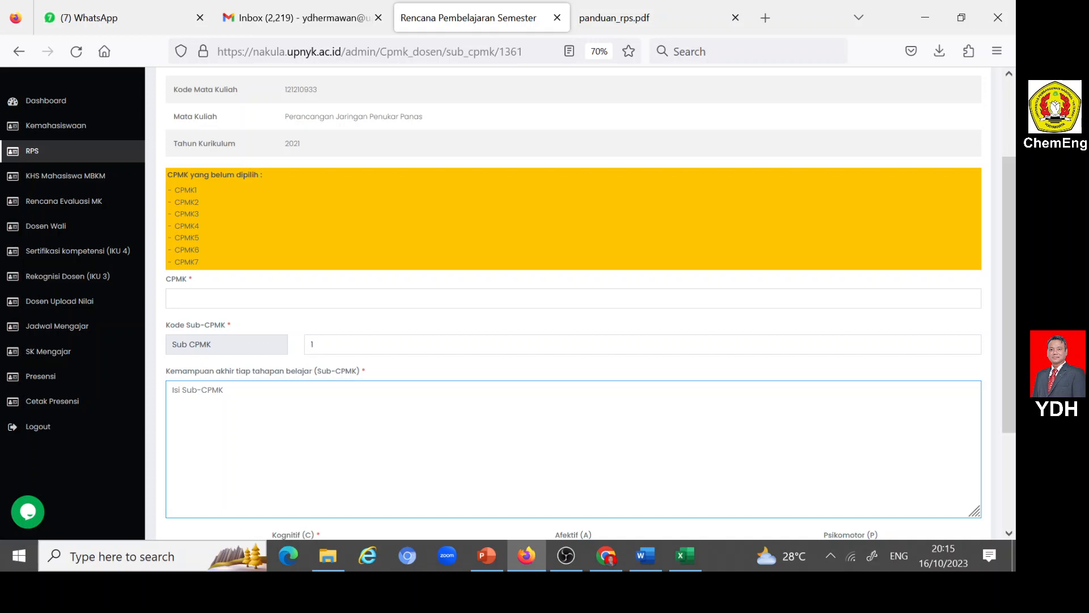
- Switch to the Word RPS and review the list of Sub-CPMK statements and the Korelasi CPMK terhadap Sub-CPMK heading
{"action": "left_click", "coordinate": [646, 555]}
{"action": "scroll", "coordinate": [500, 338], "scroll_direction": "down", "scroll_amount": 10}
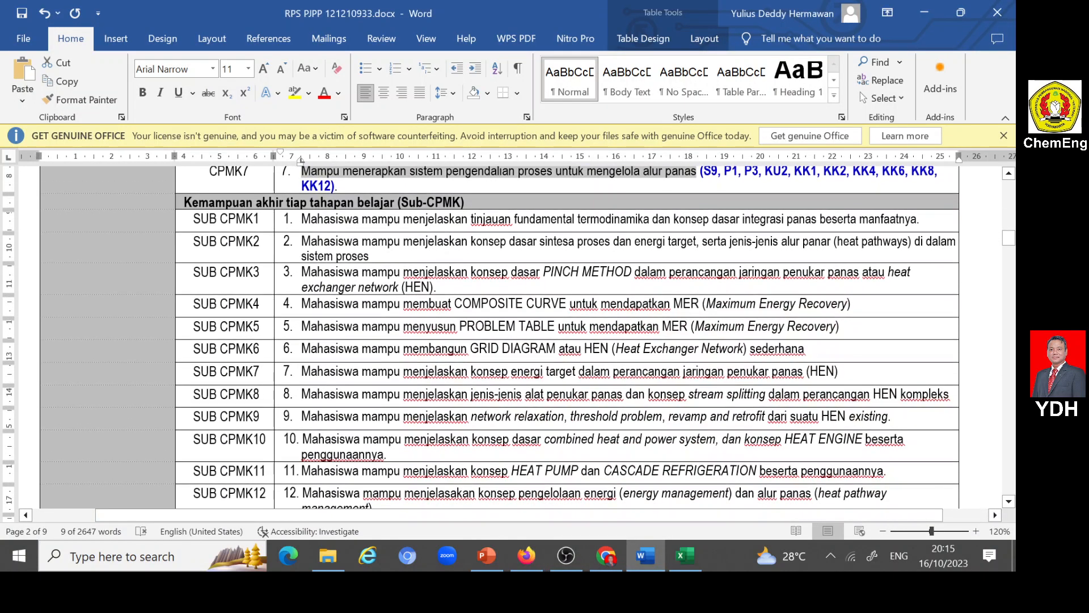
{"action": "scroll", "coordinate": [499, 338], "scroll_direction": "down", "scroll_amount": 5}
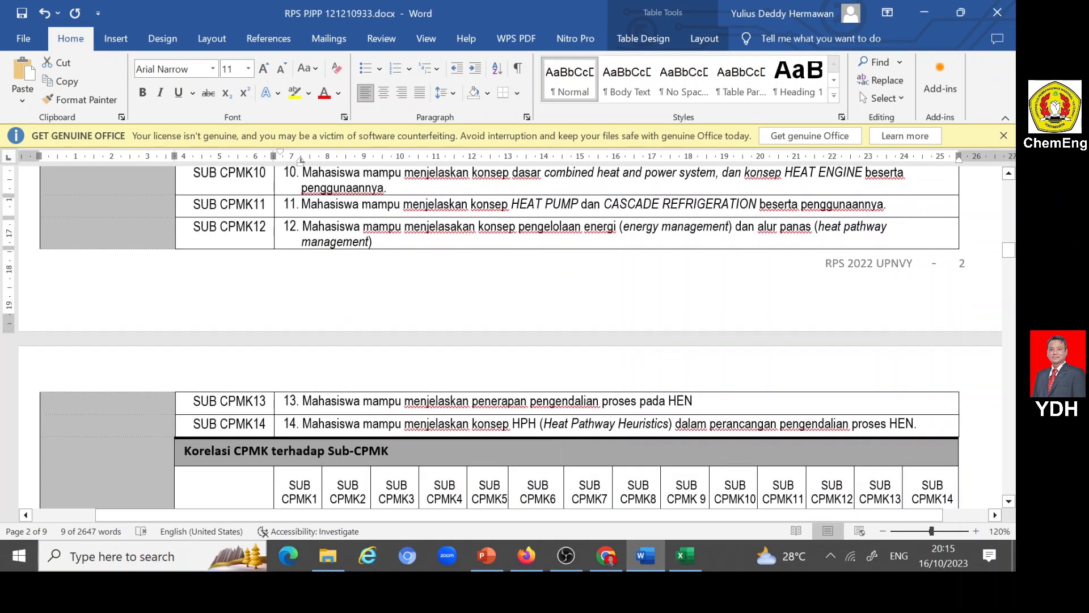
{"action": "scroll", "coordinate": [499, 337], "scroll_direction": "up", "scroll_amount": 5}
{"action": "scroll", "coordinate": [290, 385], "scroll_direction": "up", "scroll_amount": 1}
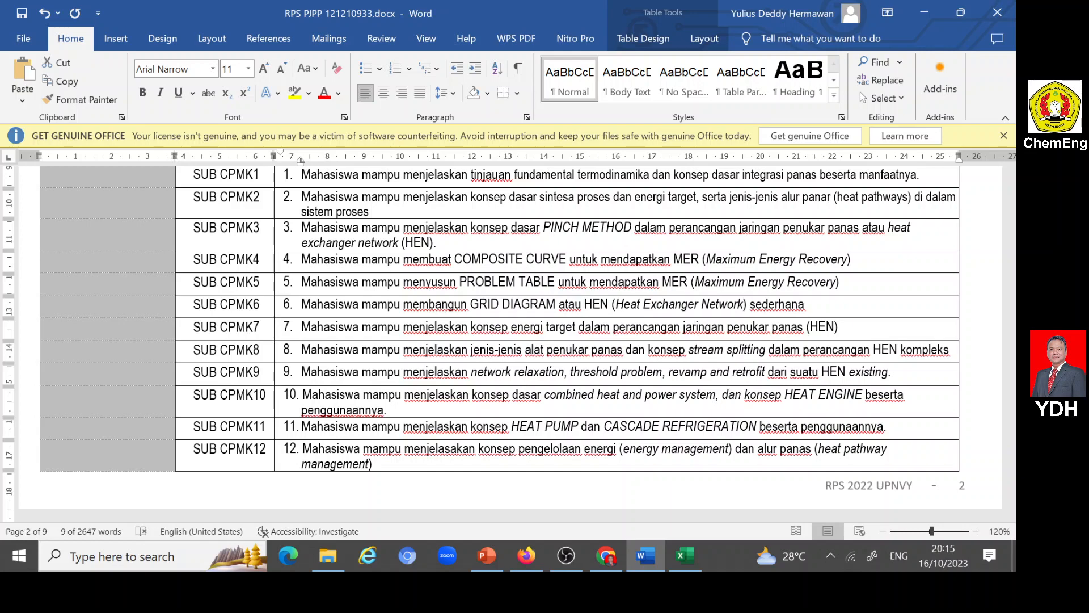
{"action": "scroll", "coordinate": [510, 341], "scroll_direction": "down", "scroll_amount": 8}
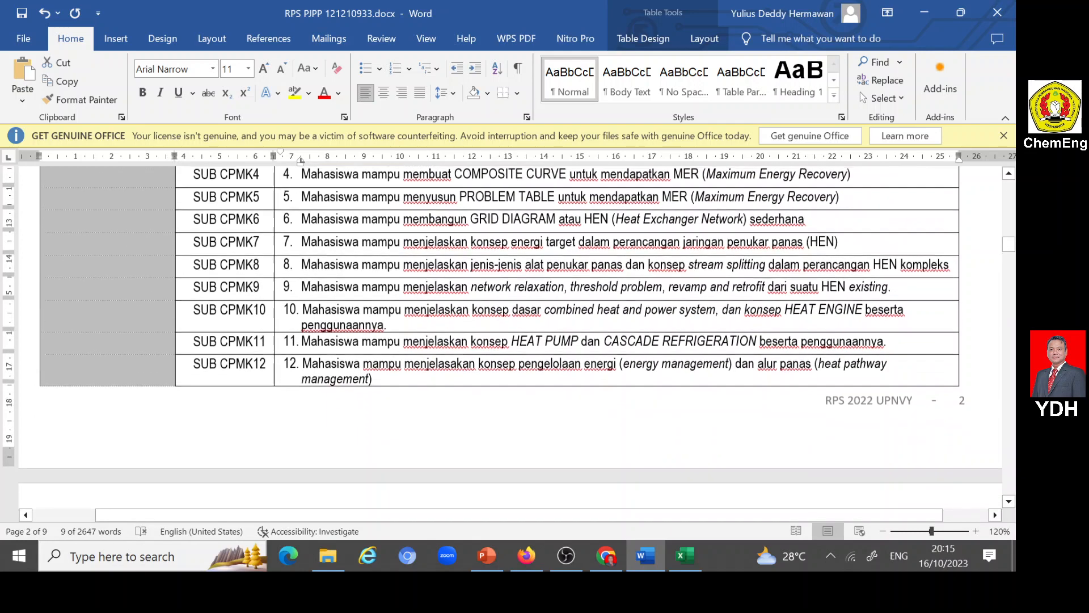
{"action": "scroll", "coordinate": [510, 341], "scroll_direction": "up", "scroll_amount": 12}
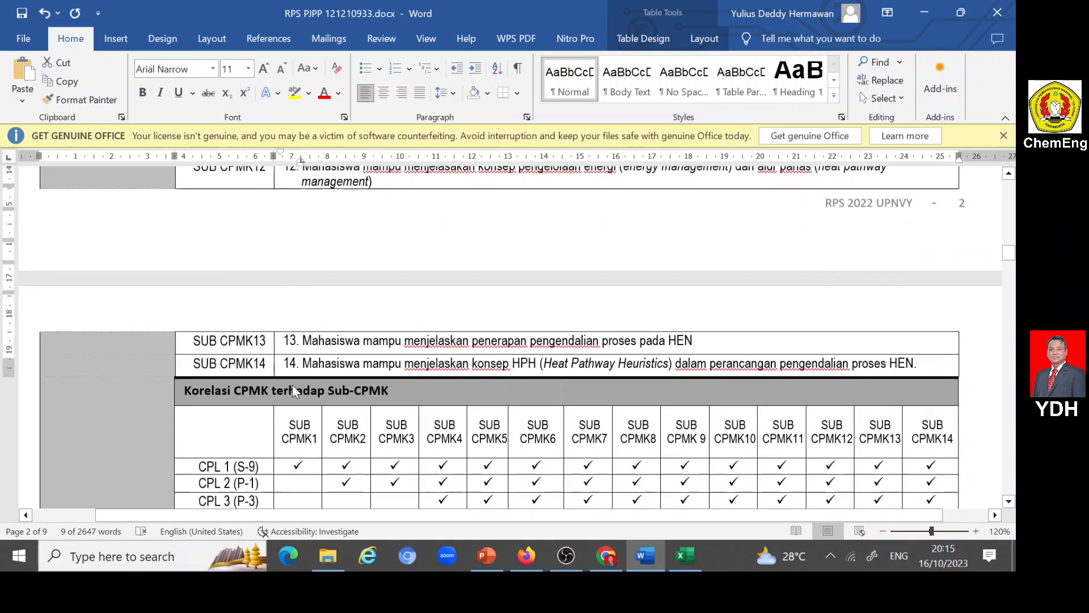
{"action": "scroll", "coordinate": [500, 337], "scroll_direction": "down", "scroll_amount": 3}
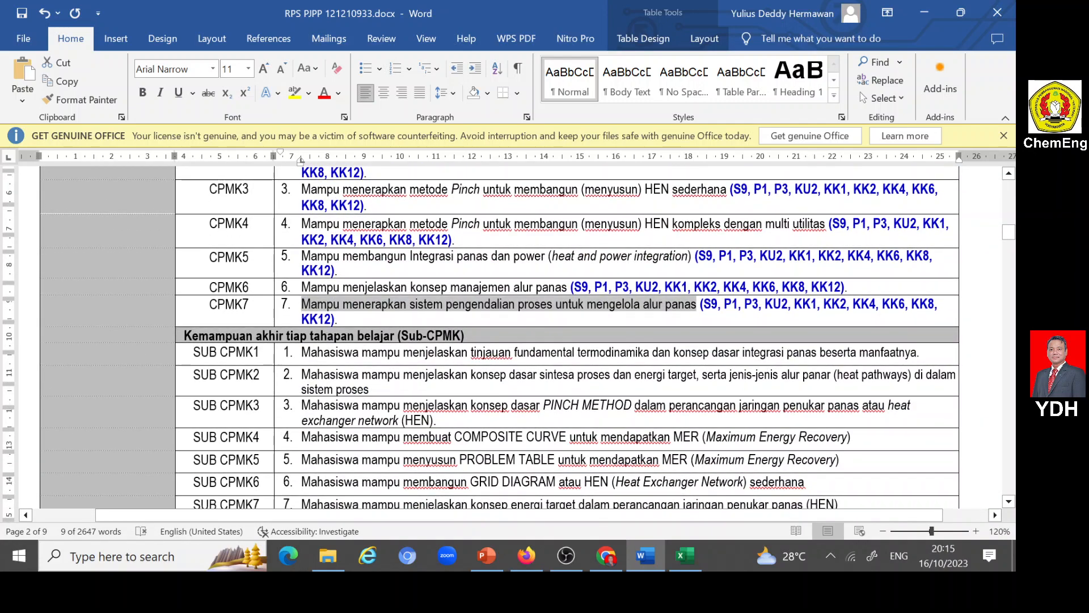
{"action": "scroll", "coordinate": [510, 340], "scroll_direction": "down", "scroll_amount": 9}
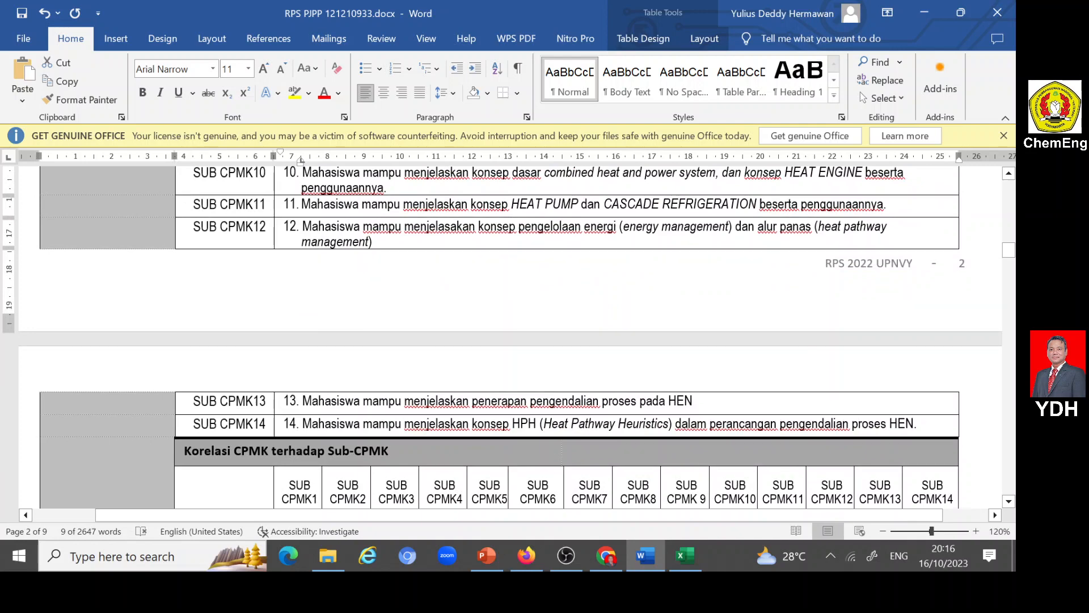
{"action": "scroll", "coordinate": [510, 340], "scroll_direction": "up", "scroll_amount": 6}
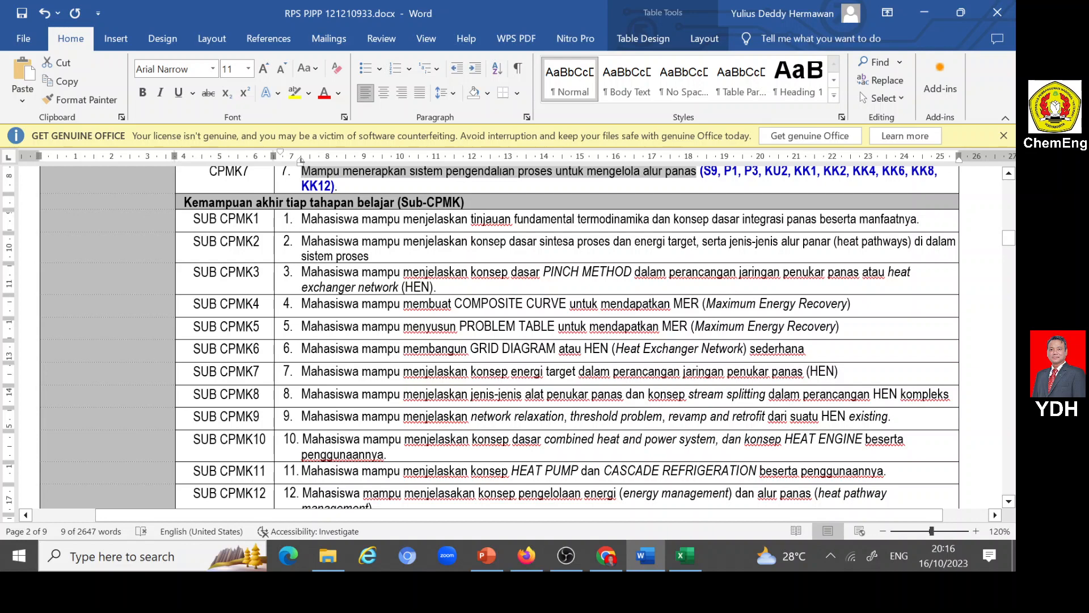
{"action": "scroll", "coordinate": [306, 376], "scroll_direction": "down", "scroll_amount": 4}
{"action": "scroll", "coordinate": [311, 377], "scroll_direction": "up", "scroll_amount": 5}
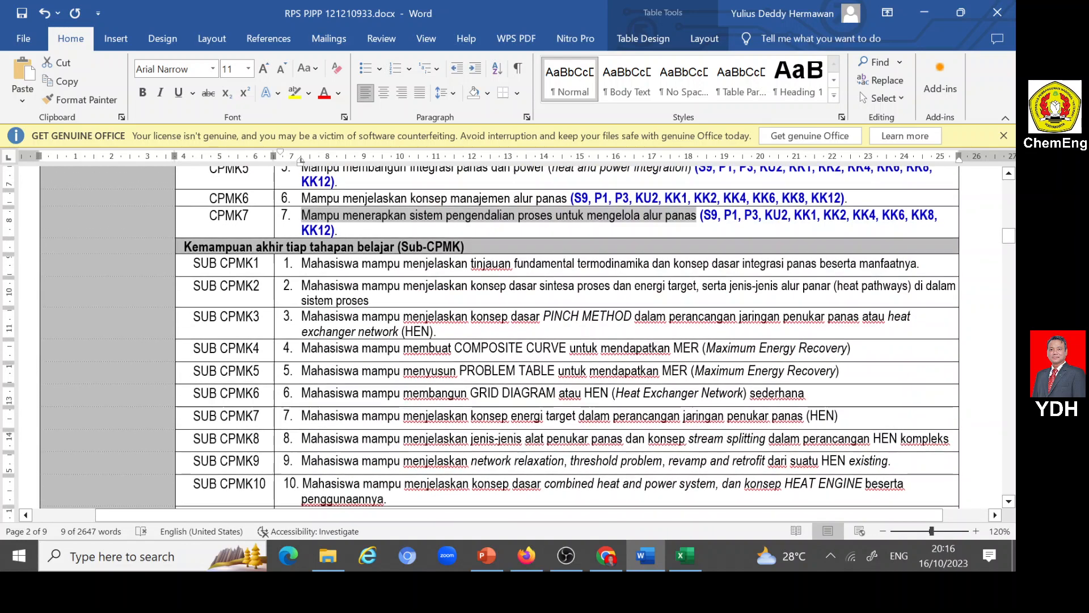
{"action": "scroll", "coordinate": [568, 335], "scroll_direction": "up", "scroll_amount": 2}
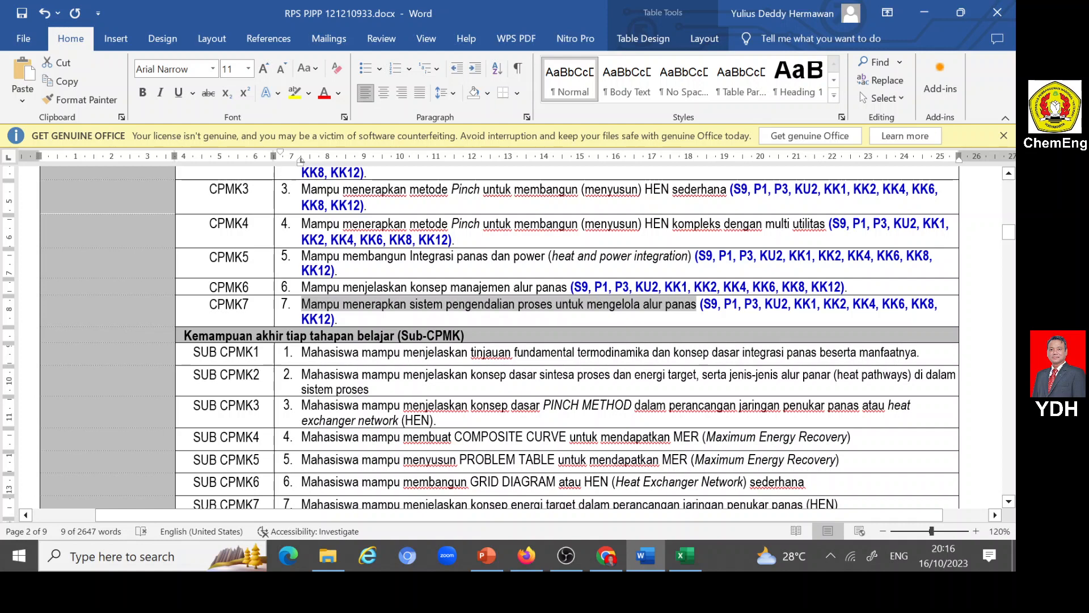
- Copy the SUB CPMK1 description from the Word RPS into Nakula's Kemampuan akhir tiap tahapan belajar (Sub-CPMK) field in Firefox
{"action": "left_click_drag", "start_coordinate": [301, 353], "coordinate": [918, 353]}
{"action": "key", "text": "ctrl+c"}
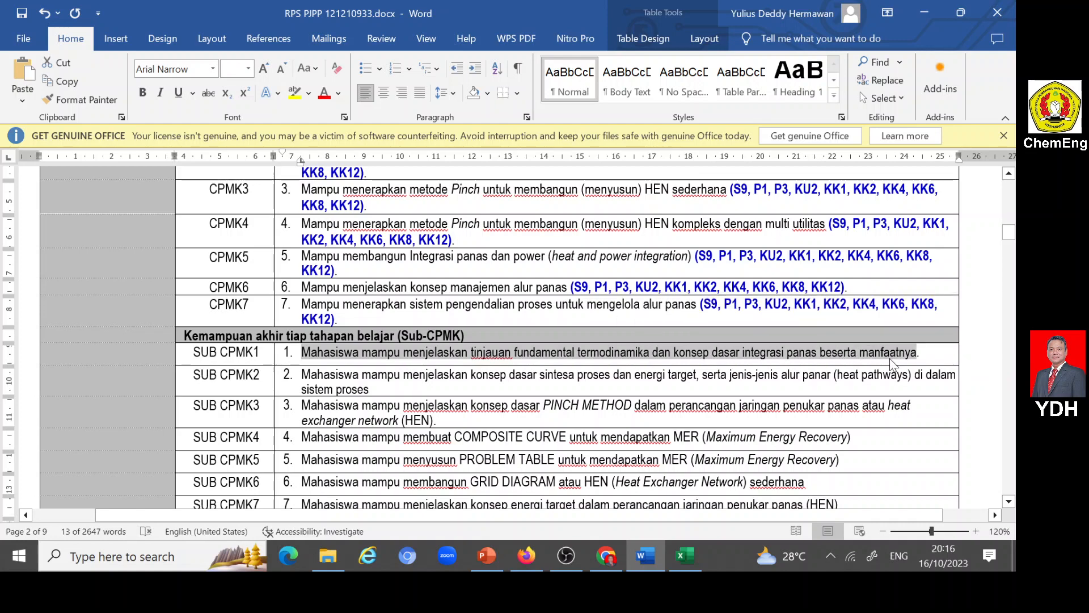
{"action": "key", "text": "alt+Tab"}
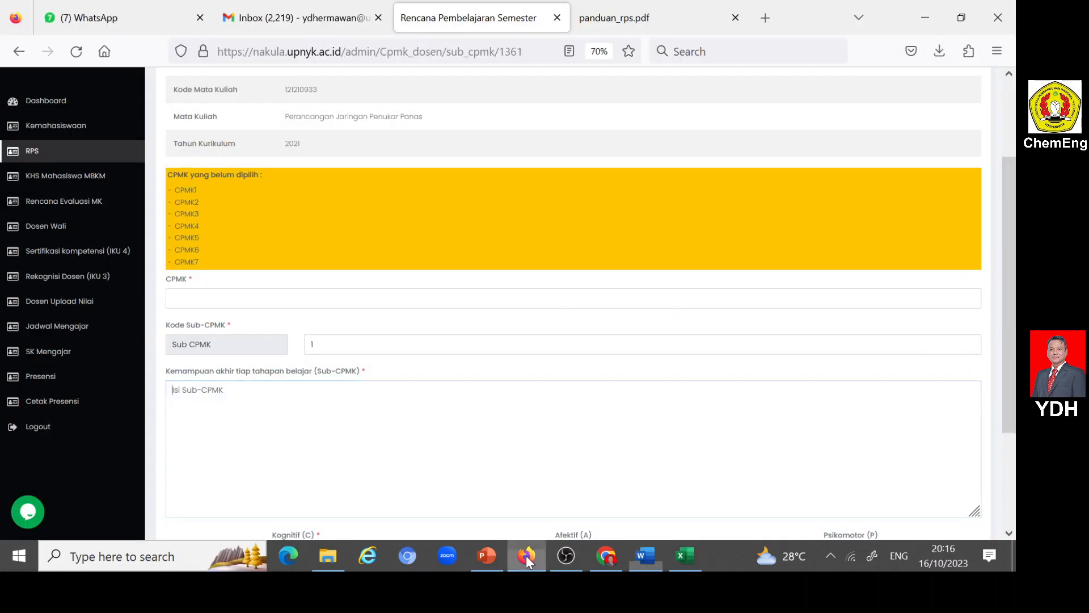
{"action": "key", "text": "ctrl+v"}
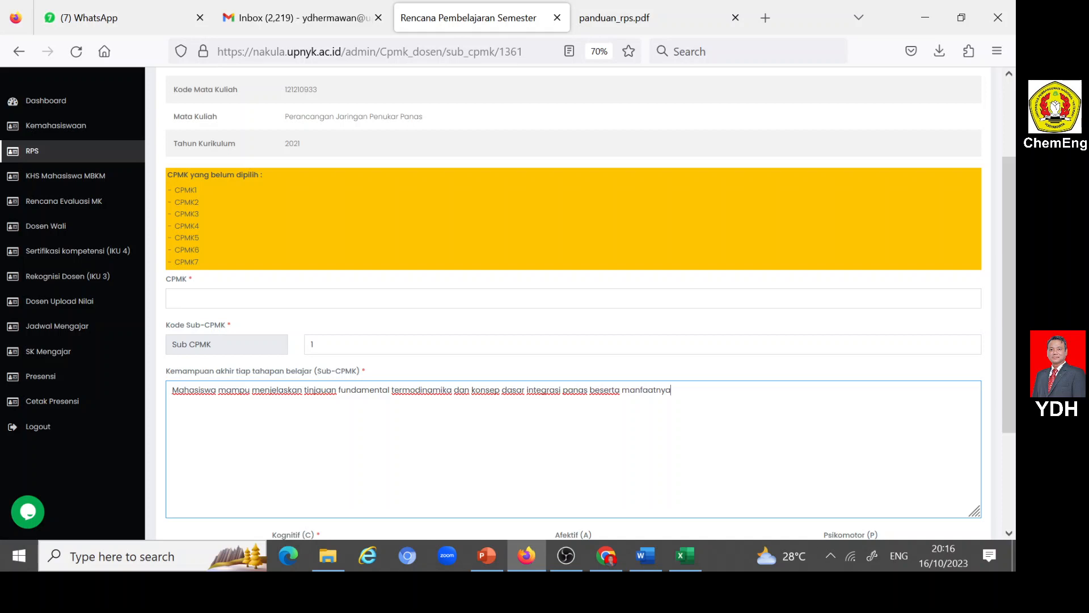
- Check the CPMK statements in the Word RPS and assign CPMK1 to Sub-CPMK 1 in Nakula
{"action": "left_click", "coordinate": [520, 557]}
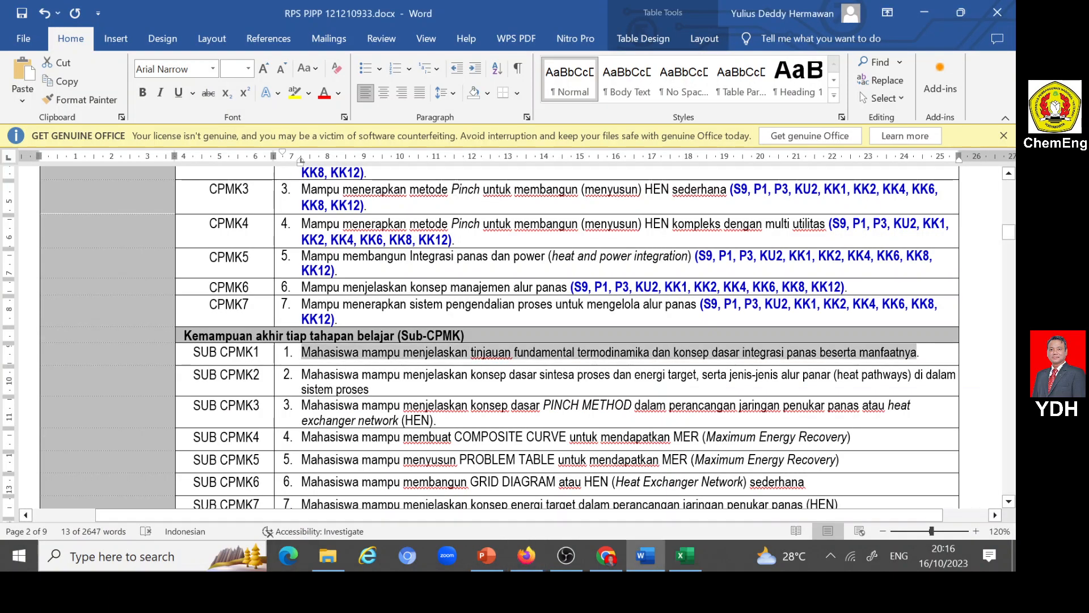
{"action": "scroll", "coordinate": [354, 363], "scroll_direction": "up", "scroll_amount": 3}
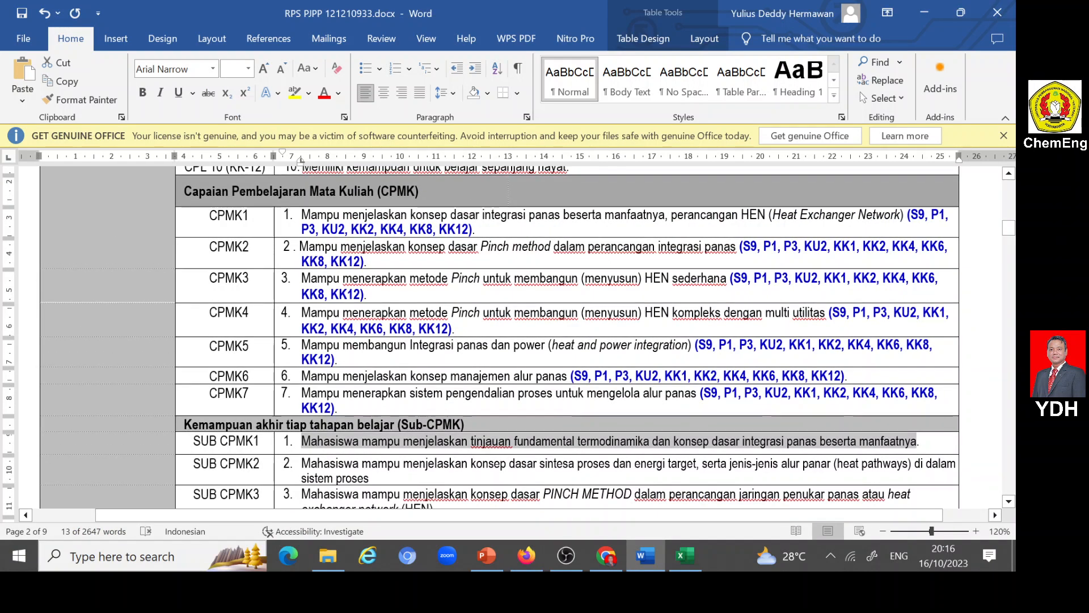
{"action": "left_click", "coordinate": [527, 556]}
{"action": "left_click", "coordinate": [250, 297]}
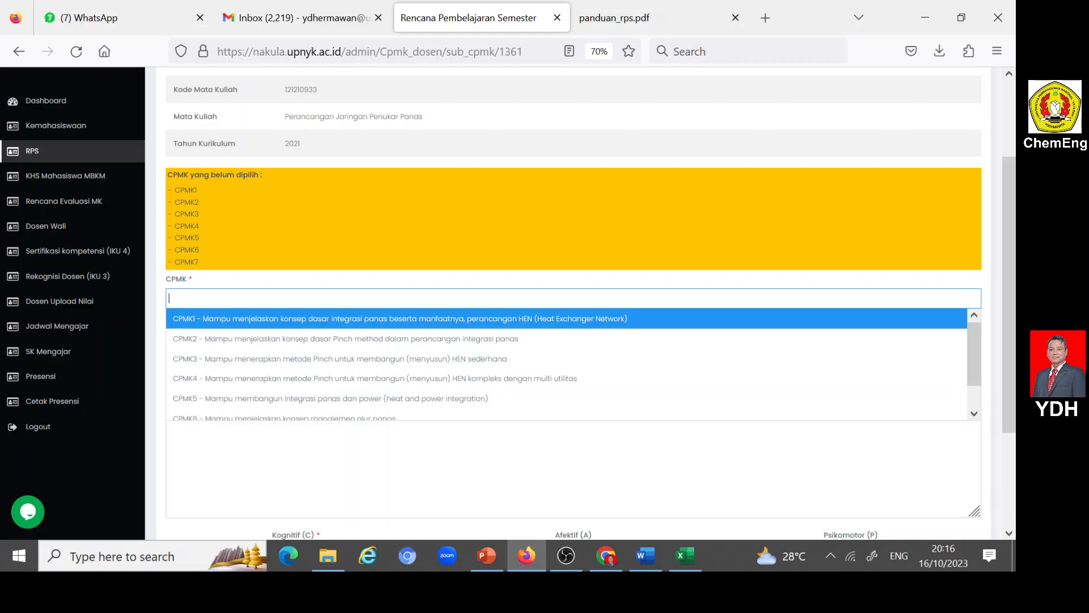
{"action": "left_click", "coordinate": [248, 321]}
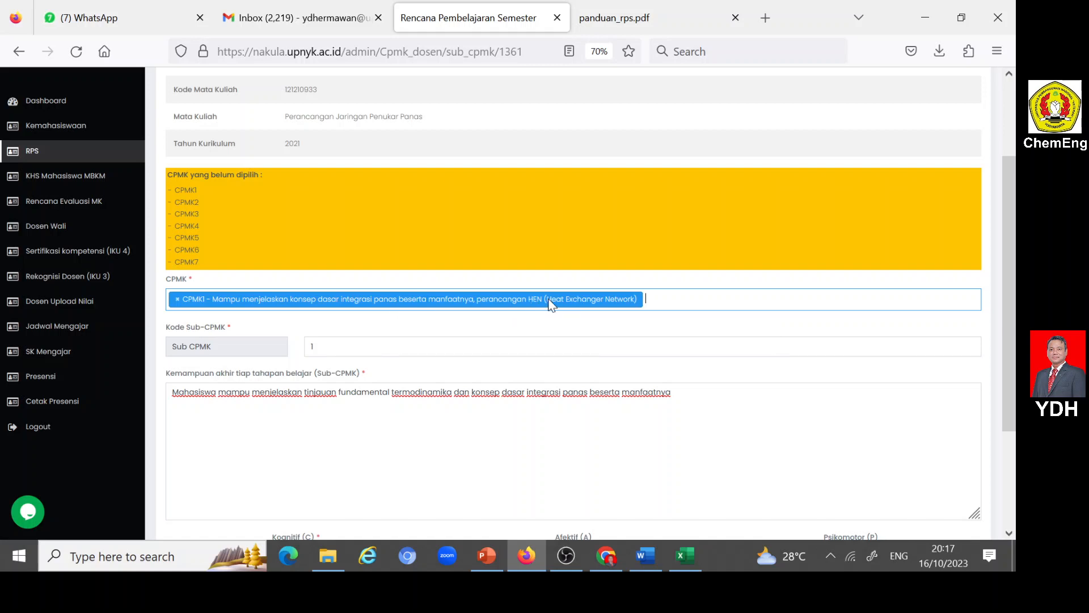
- Examine the Kognitif (C), Afektif (A) and Psikomotor (P) fields and the available Kognitif levels for Sub-CPMK 1
{"action": "scroll", "coordinate": [236, 426], "scroll_direction": "down", "scroll_amount": 3}
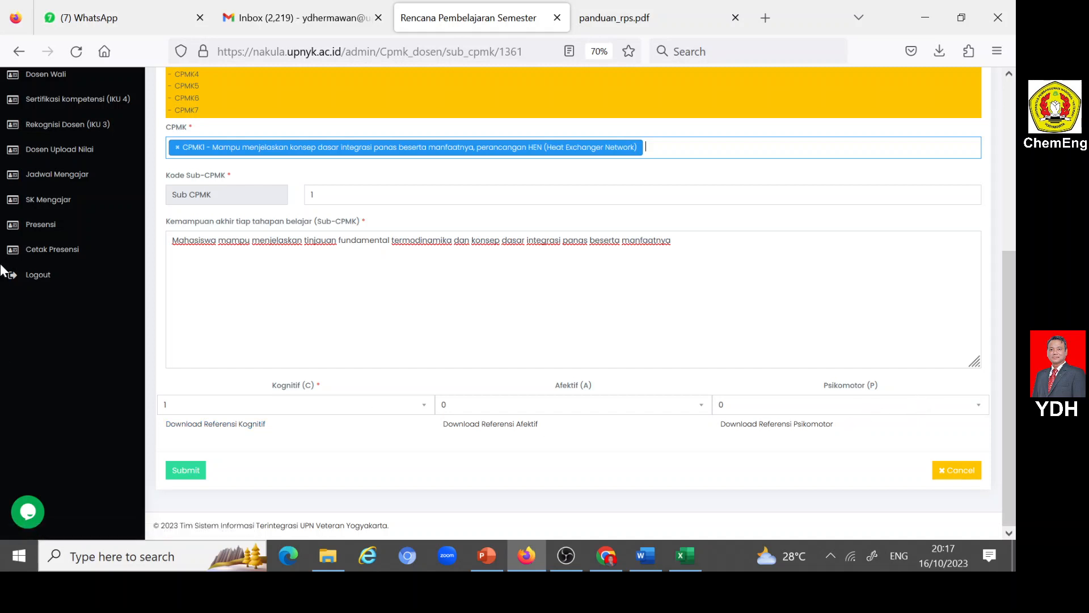
{"action": "left_click", "coordinate": [425, 407]}
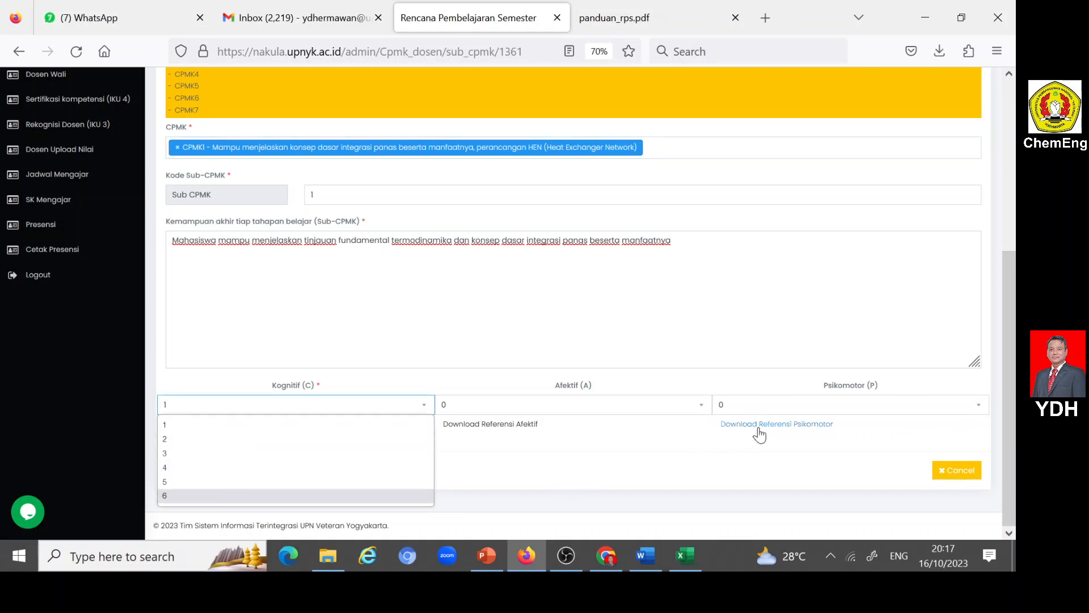
{"action": "left_click", "coordinate": [636, 446]}
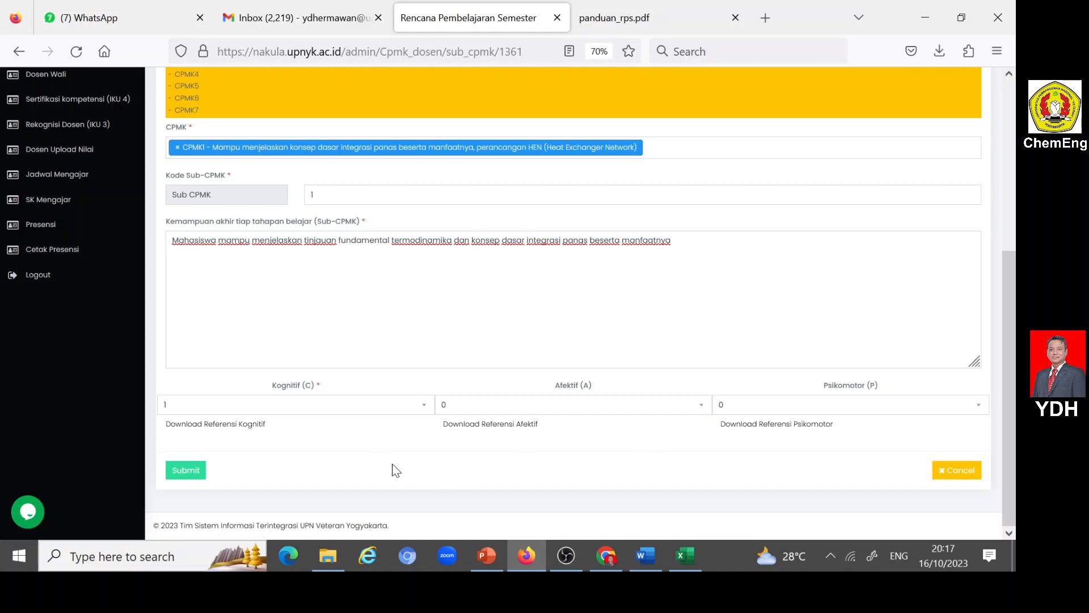
- Switch to ACP RPS.pptx in PowerPoint and show the P1 to P4 verb table as a full-screen slide show
{"action": "left_click", "coordinate": [488, 553]}
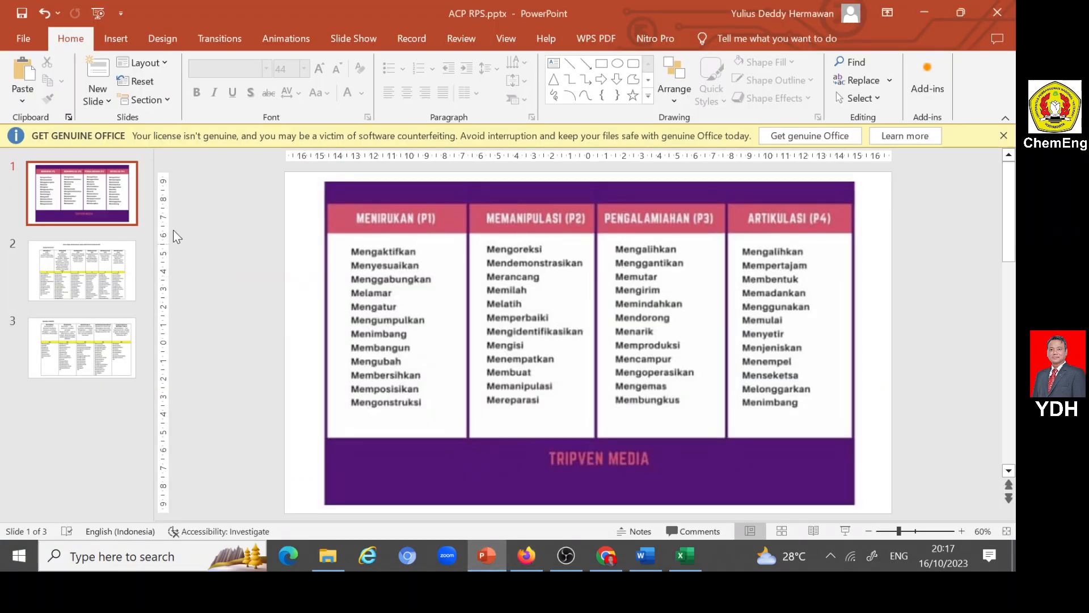
{"action": "left_click", "coordinate": [845, 529]}
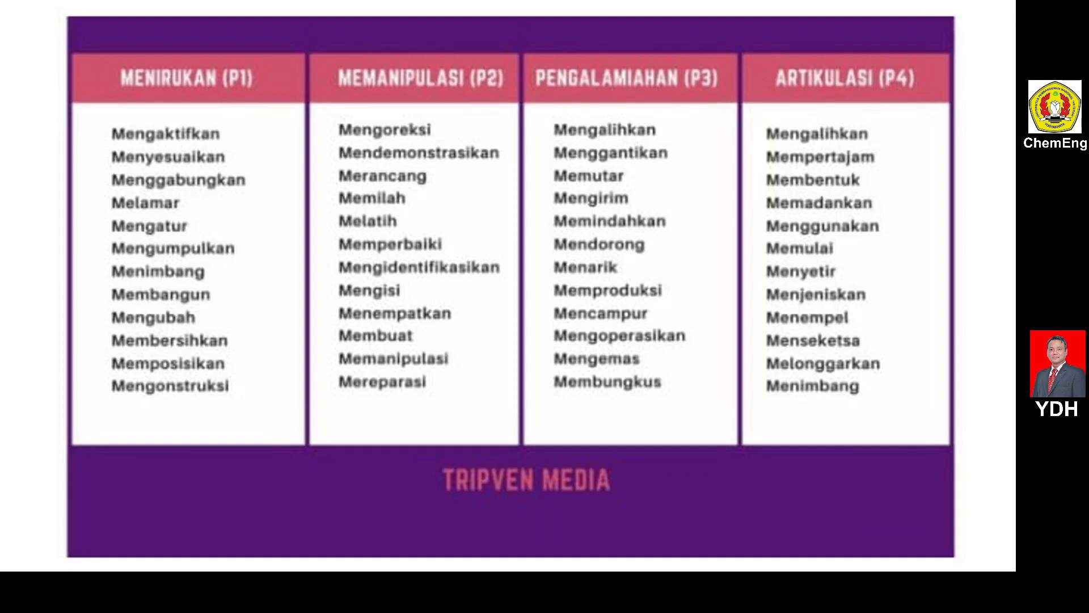
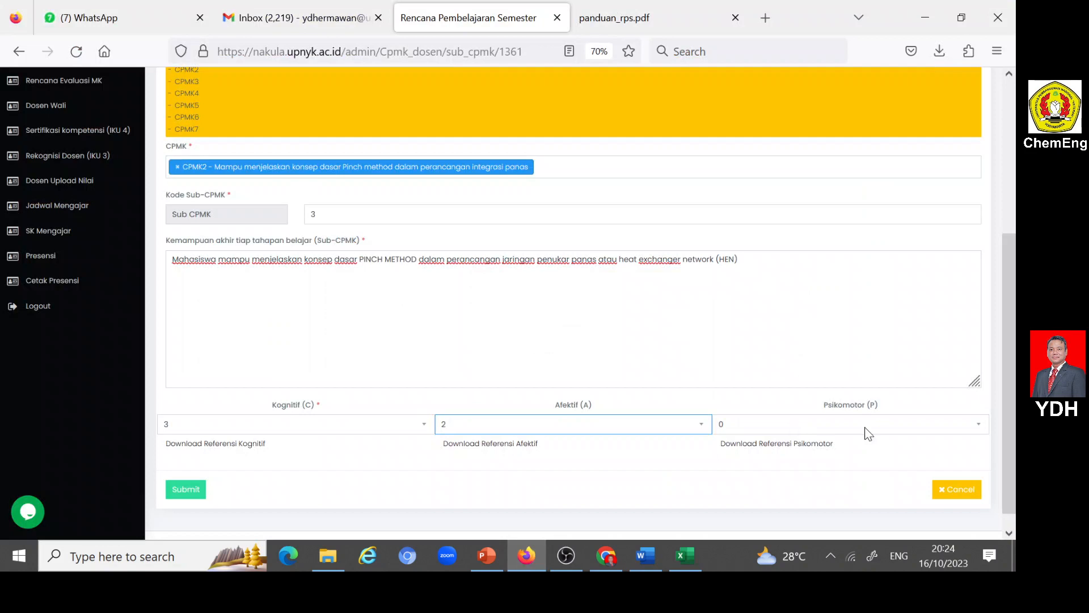
- Set Psikomotor (P) to 2 for Sub-CPMK 3, submit the entry and check it in the Sub-CPMK list
{"action": "left_click", "coordinate": [979, 424]}
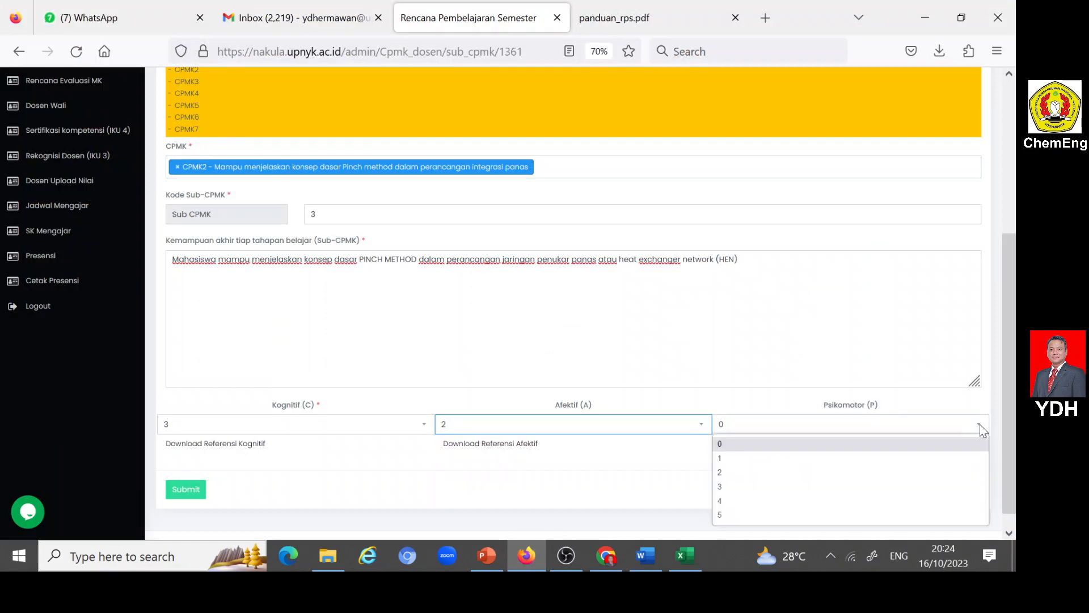
{"action": "left_click", "coordinate": [723, 473]}
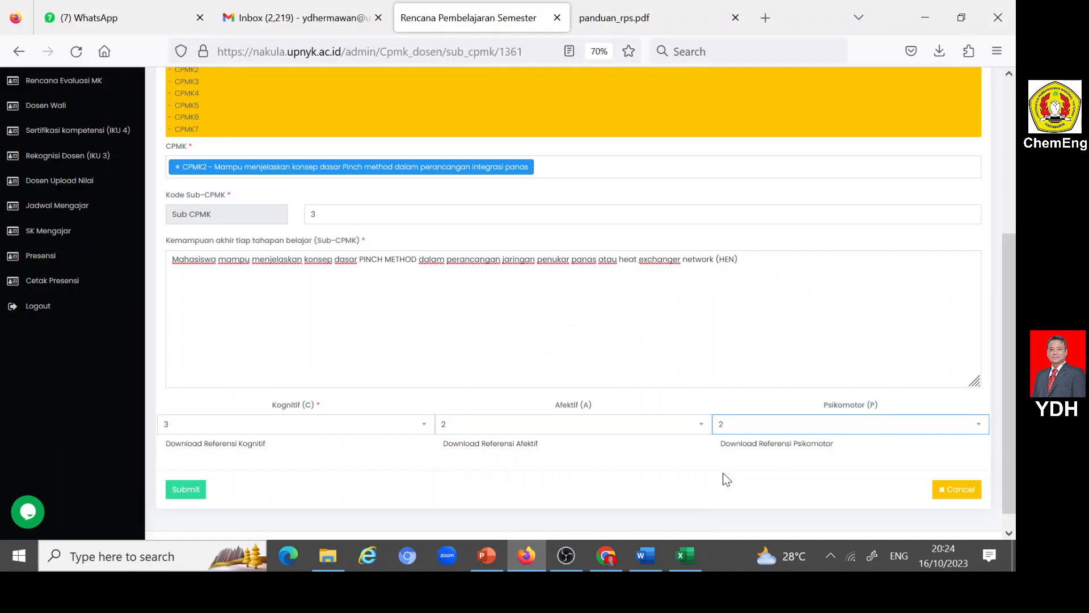
{"action": "left_click", "coordinate": [187, 490]}
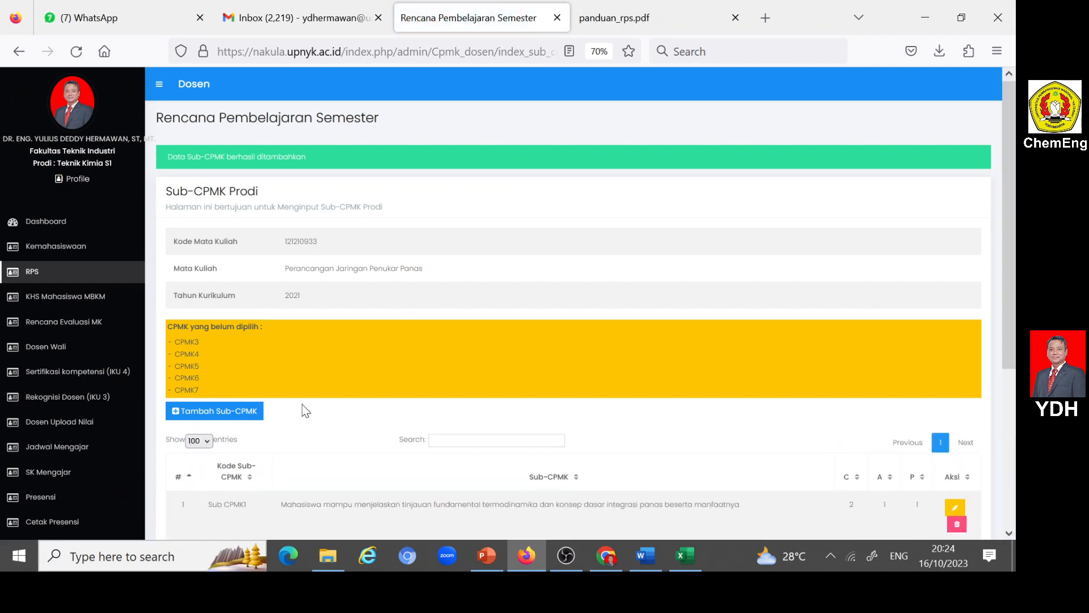
{"action": "scroll", "coordinate": [307, 400], "scroll_direction": "down", "scroll_amount": 5}
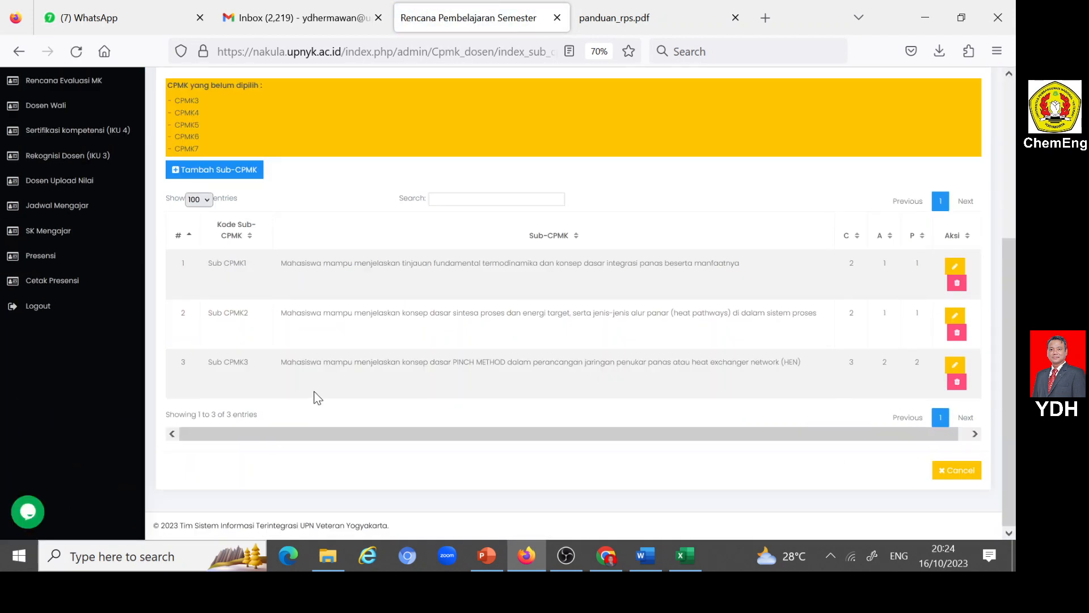
- Start a new Sub-CPMK entry and set its Kode Sub-CPMK to 4
{"action": "scroll", "coordinate": [314, 397], "scroll_direction": "up", "scroll_amount": 2}
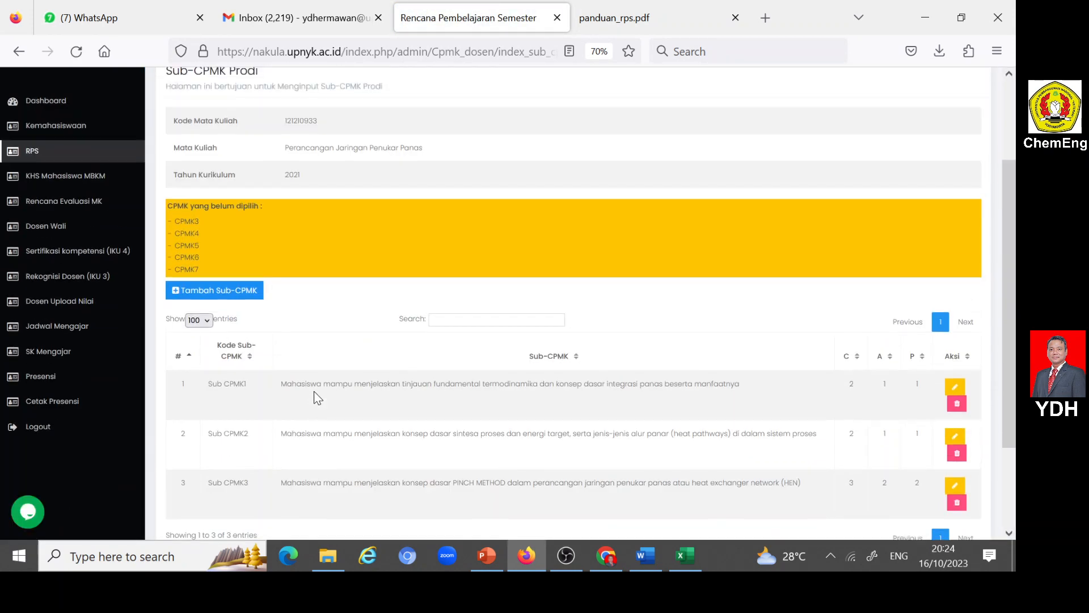
{"action": "left_click", "coordinate": [174, 292]}
{"action": "scroll", "coordinate": [441, 375], "scroll_direction": "down", "scroll_amount": 5}
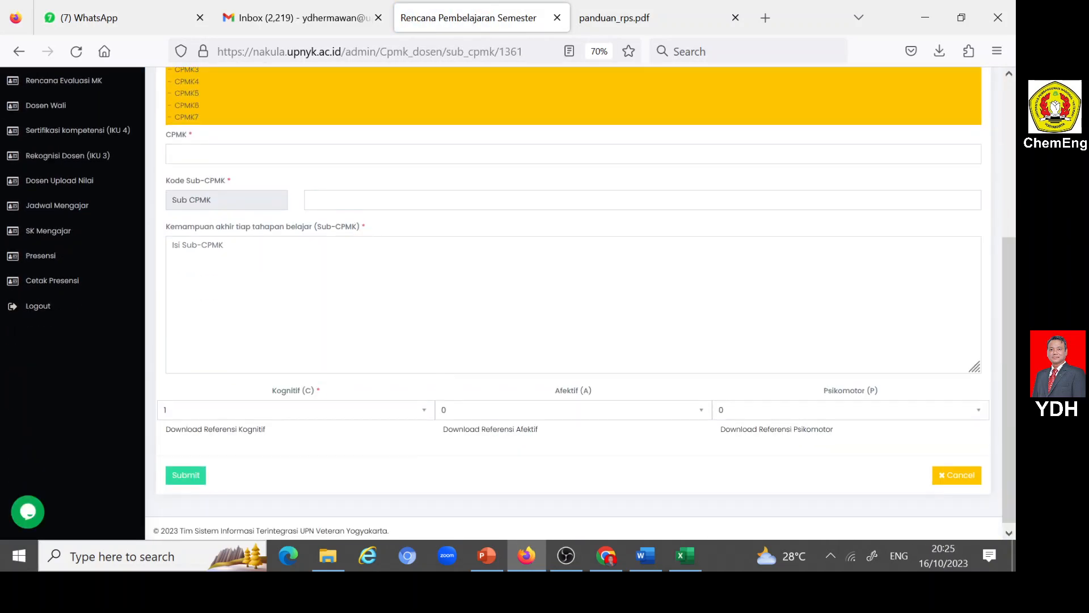
{"action": "left_click", "coordinate": [351, 202]}
{"action": "type", "text": "4"}
{"action": "key", "text": "Tab"}
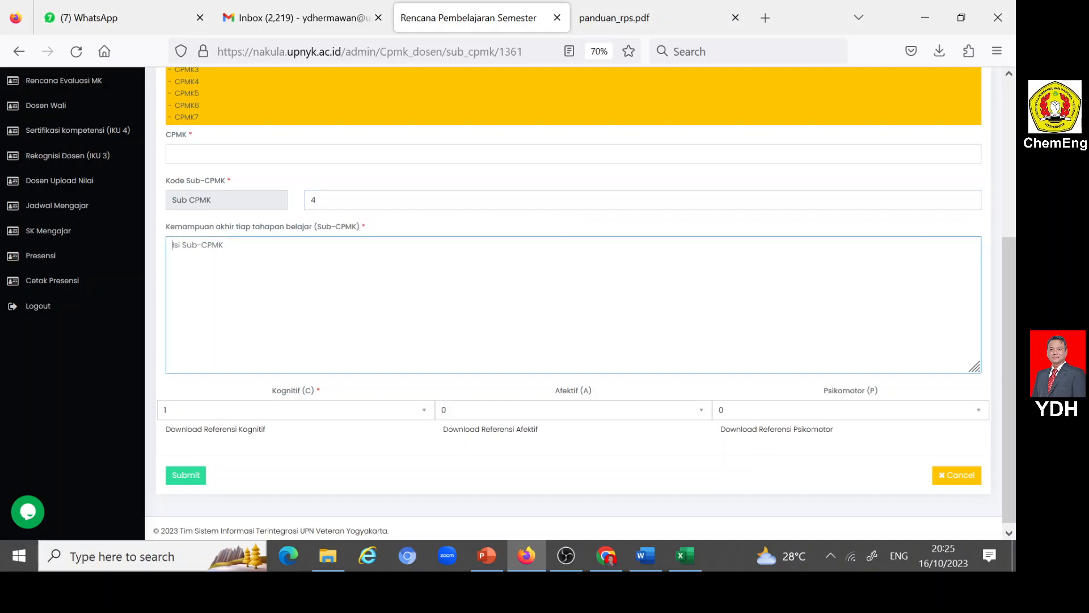
- Copy the SUB CPMK4 description on COMPOSITE CURVE from the Word RPS into Nakula's Kemampuan akhir tiap tahapan belajar (Sub-CPMK) field in Firefox
{"action": "left_click", "coordinate": [646, 555]}
{"action": "scroll", "coordinate": [383, 385], "scroll_direction": "down", "scroll_amount": 2}
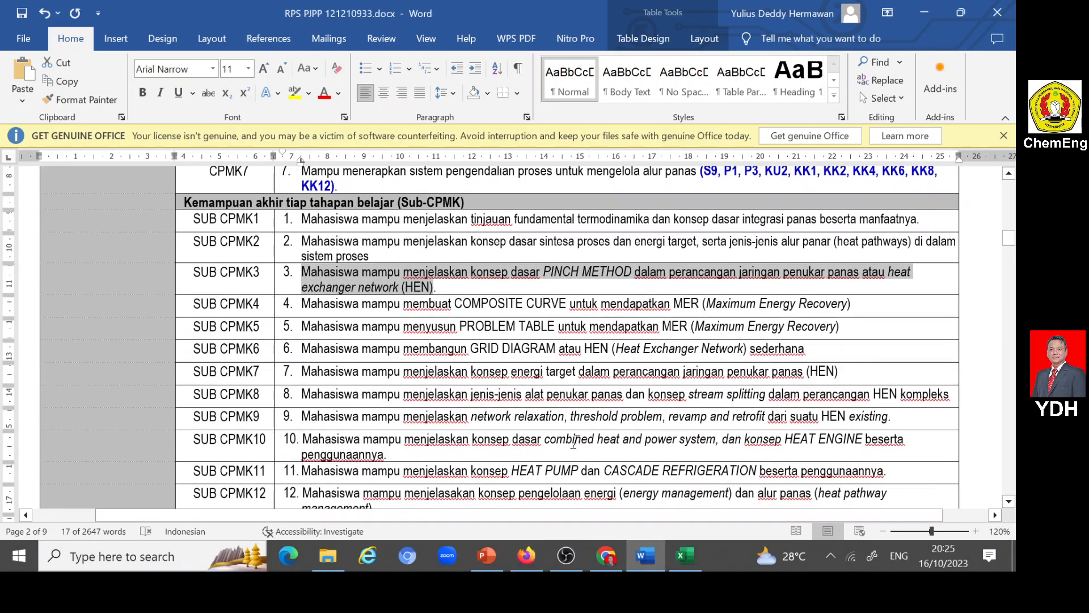
{"action": "left_click_drag", "start_coordinate": [302, 304], "coordinate": [855, 304]}
{"action": "key", "text": "ctrl+c"}
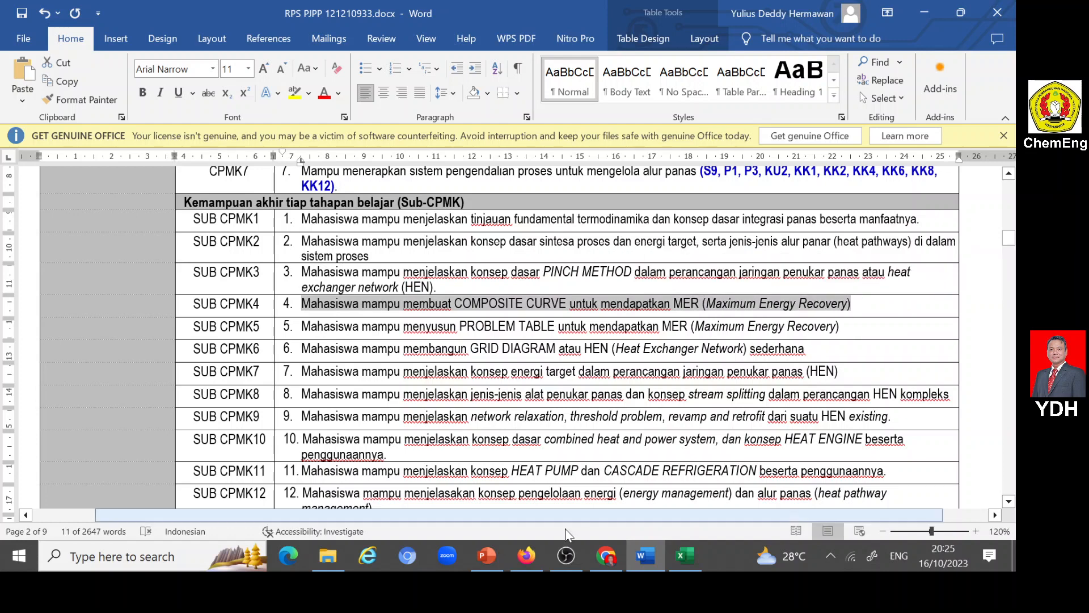
{"action": "left_click", "coordinate": [532, 561]}
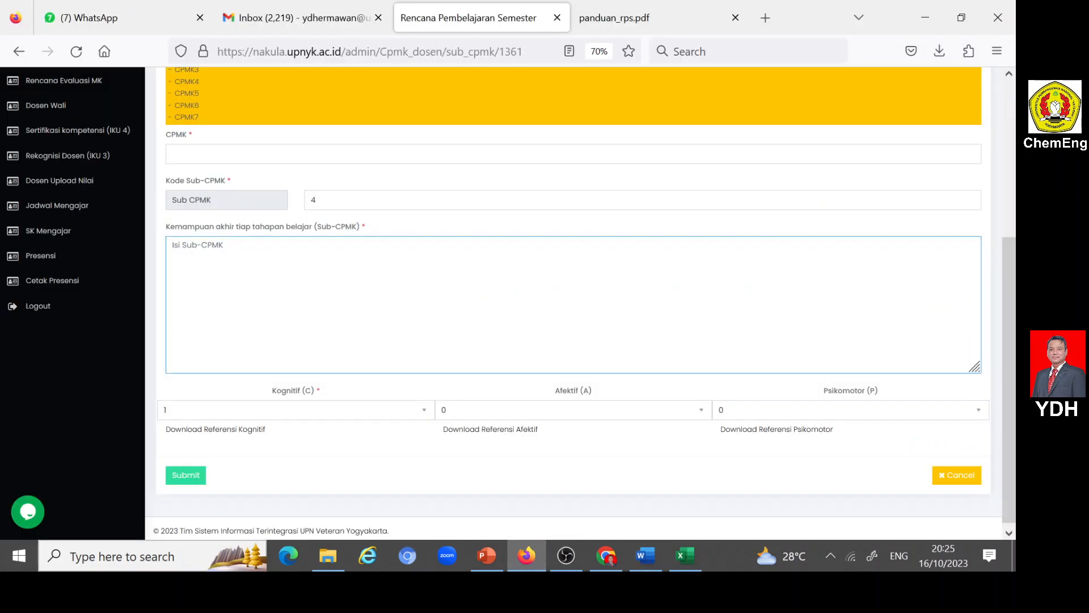
{"action": "key", "text": "ctrl+v"}
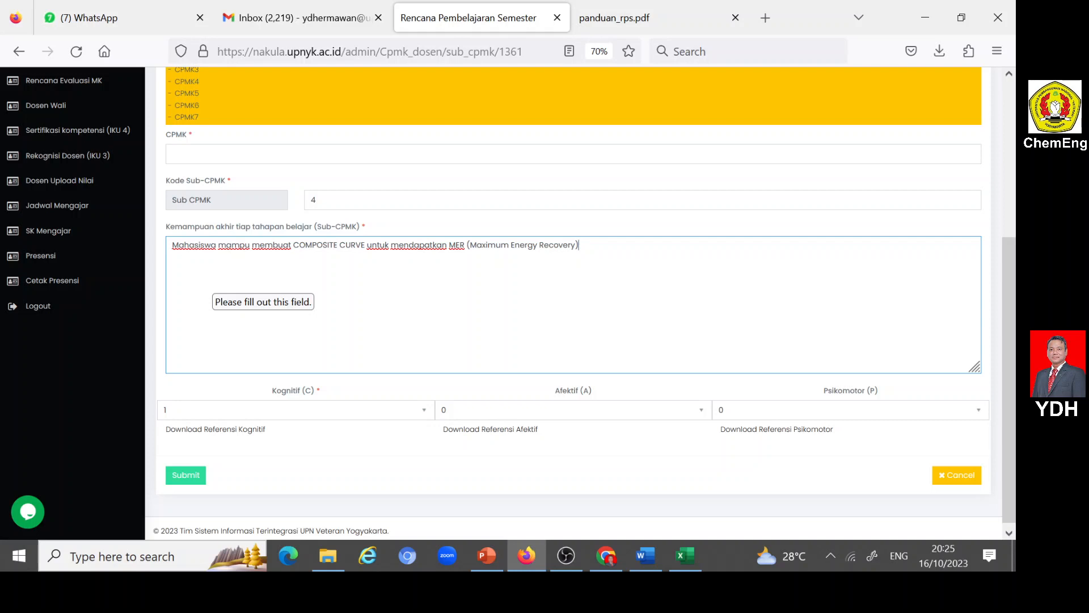
- Assign CPMK2 and CPMK3 to Sub-CPMK 4
{"action": "left_click", "coordinate": [210, 154]}
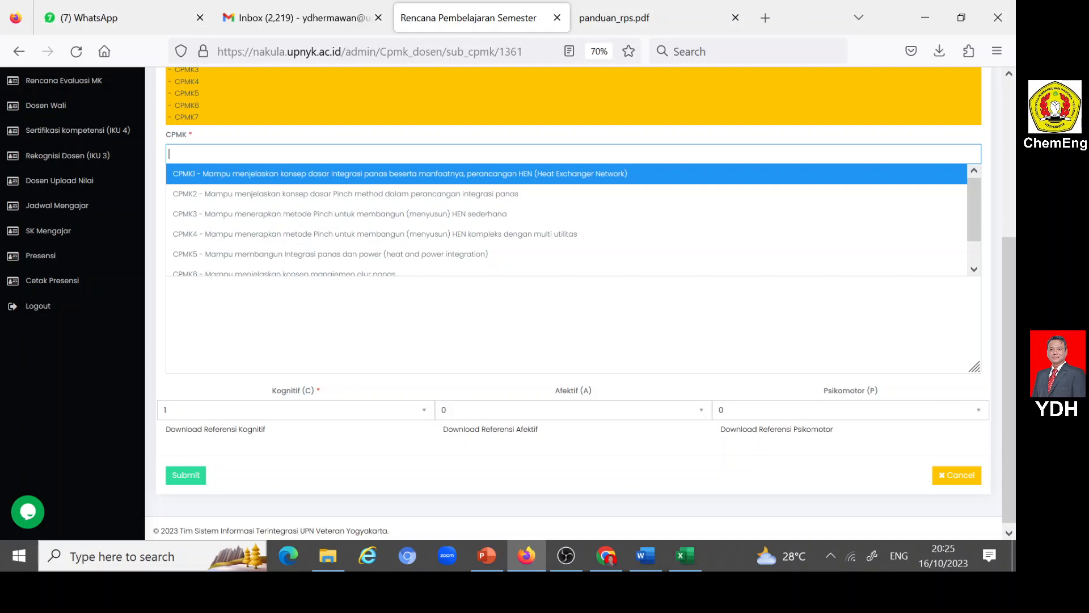
{"action": "left_click", "coordinate": [243, 196]}
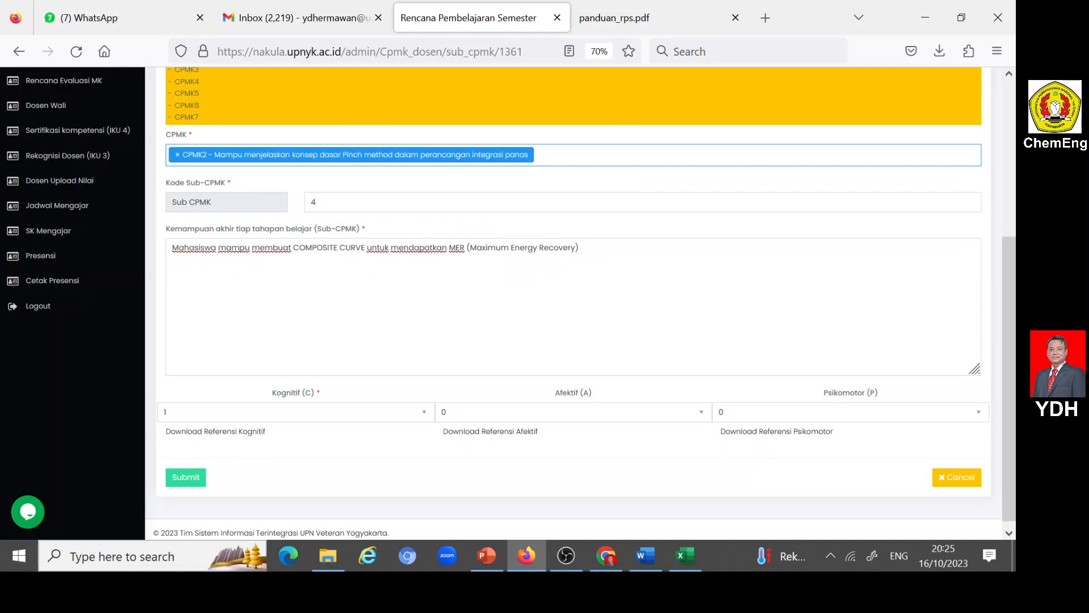
{"action": "left_click", "coordinate": [553, 155]}
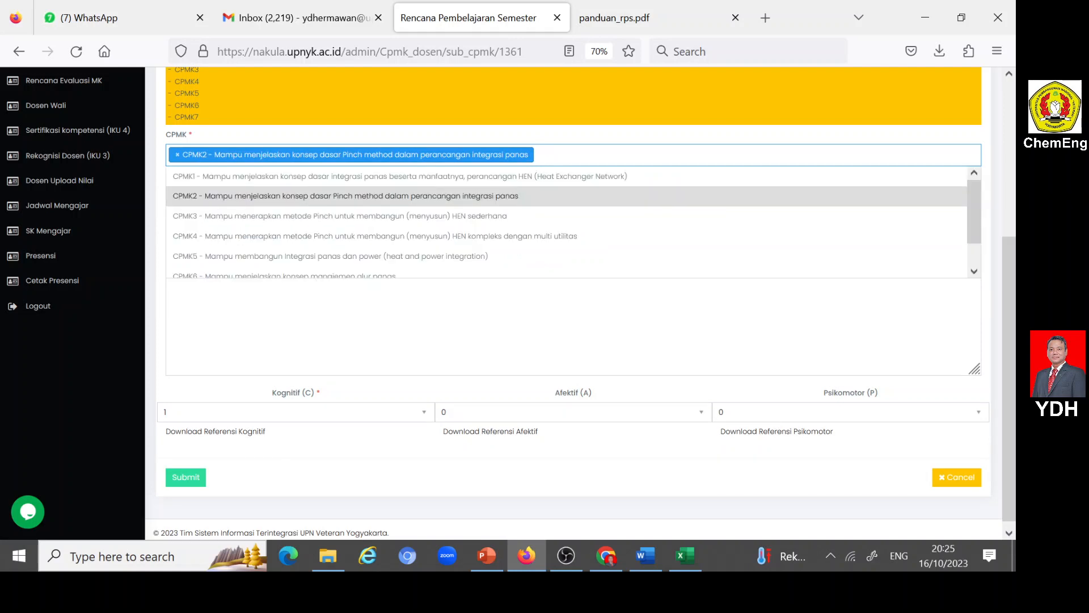
{"action": "left_click", "coordinate": [397, 221]}
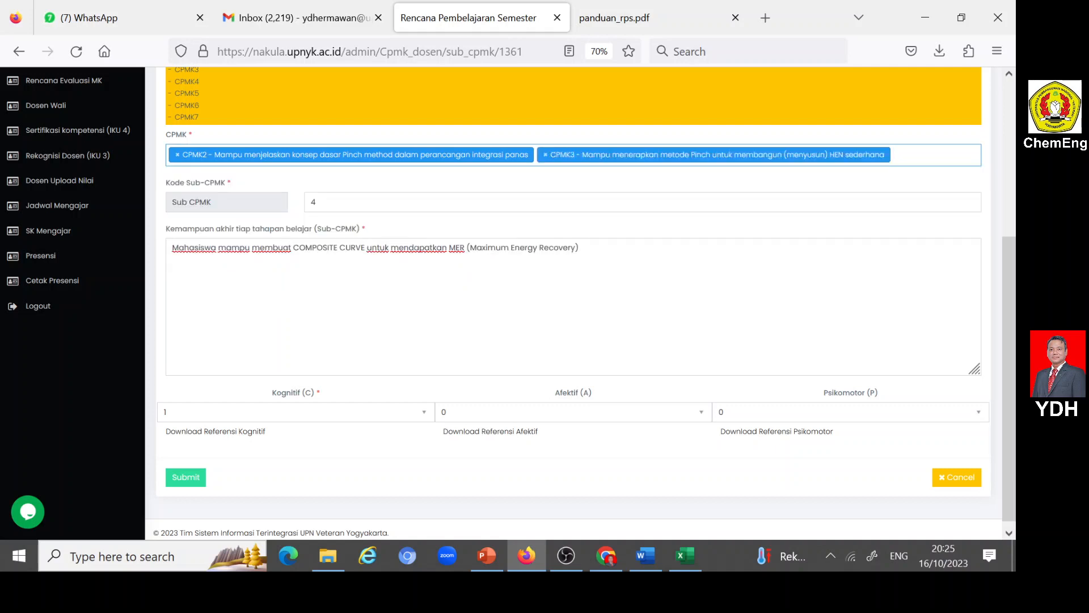
- Set Kognitif (C) to 3, Afektif (A) to 2 and Psikomotor (P) to 2 for Sub-CPMK 4, and submit the entry
{"action": "left_click", "coordinate": [421, 412]}
{"action": "left_click", "coordinate": [175, 460]}
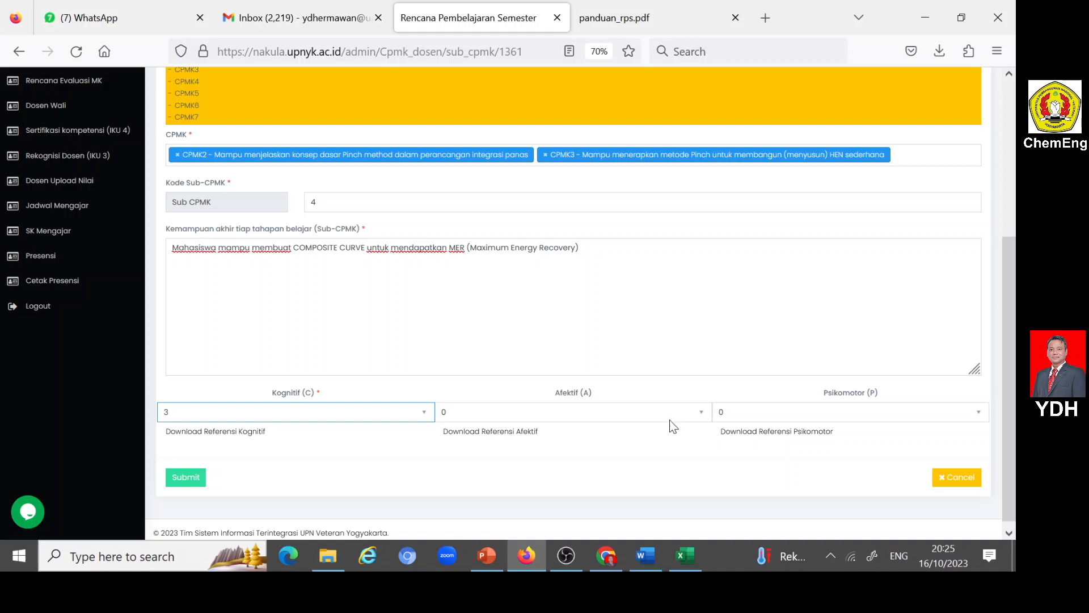
{"action": "left_click", "coordinate": [702, 412]}
{"action": "left_click", "coordinate": [458, 466]}
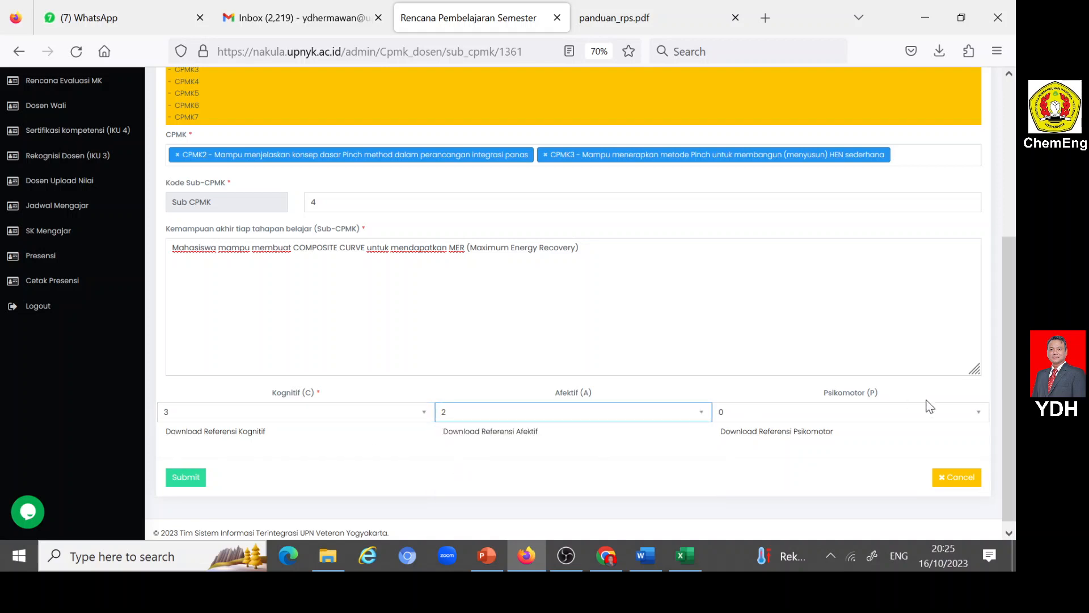
{"action": "left_click", "coordinate": [979, 412]}
{"action": "left_click", "coordinate": [730, 461]}
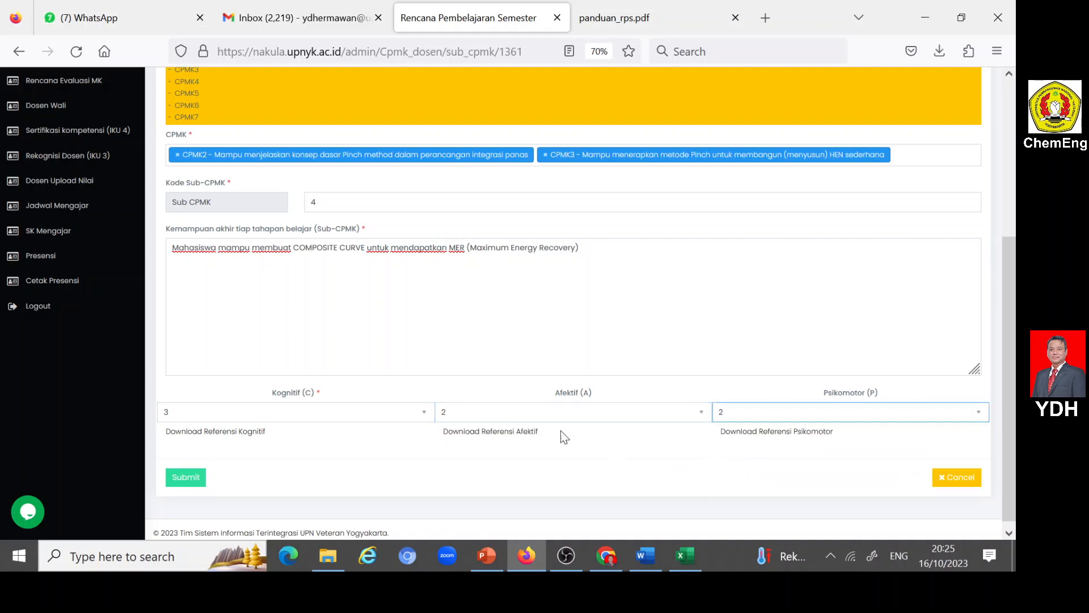
{"action": "left_click", "coordinate": [185, 476]}
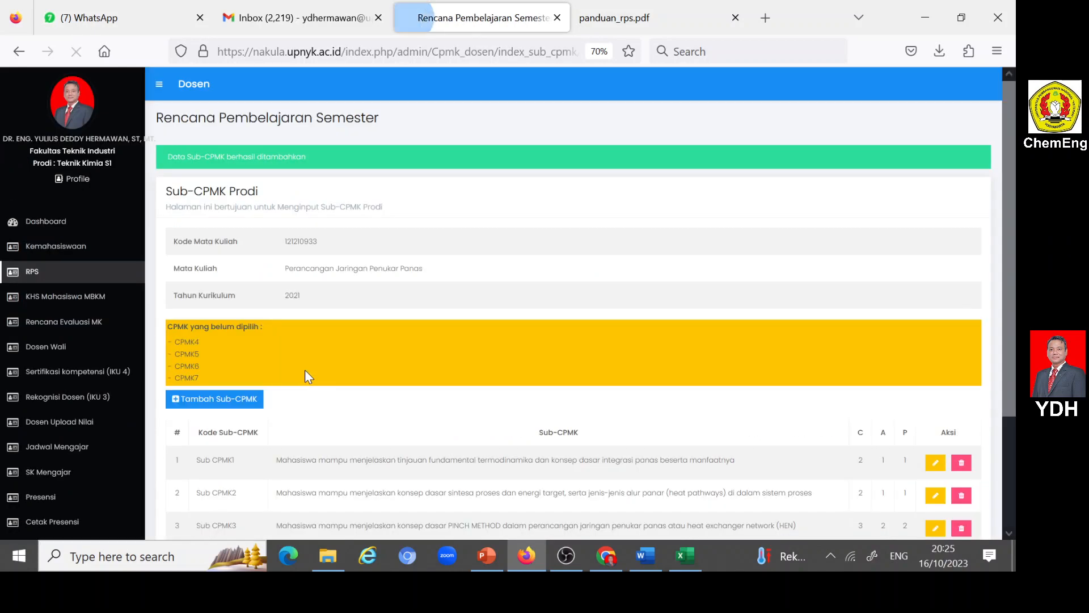
- Add another Sub-CPMK entry and set its Kode Sub-CPMK to 5
{"action": "scroll", "coordinate": [305, 369], "scroll_direction": "down", "scroll_amount": 5}
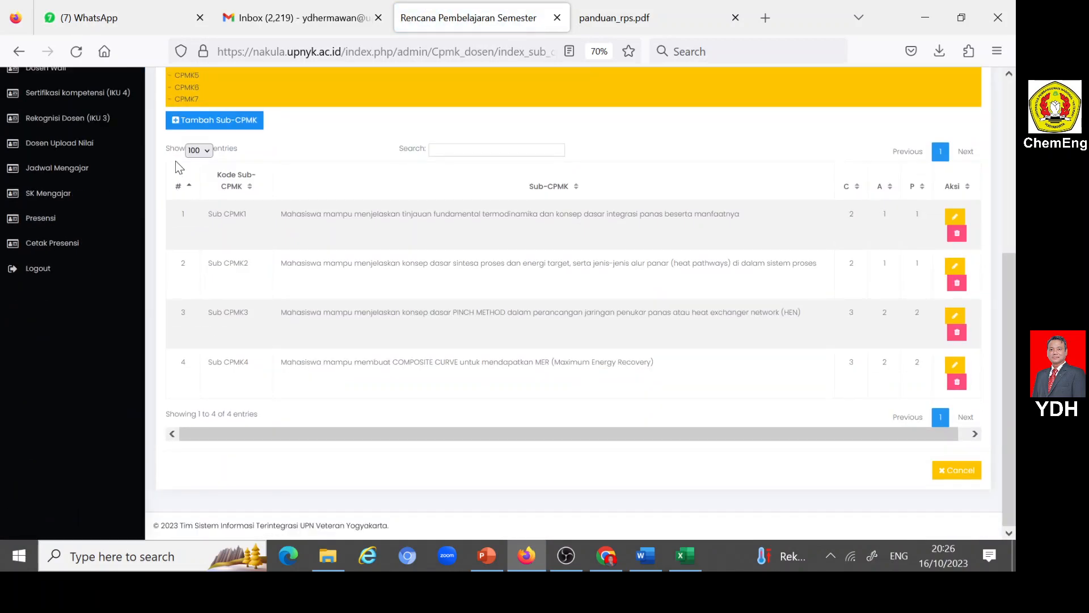
{"action": "left_click", "coordinate": [180, 121]}
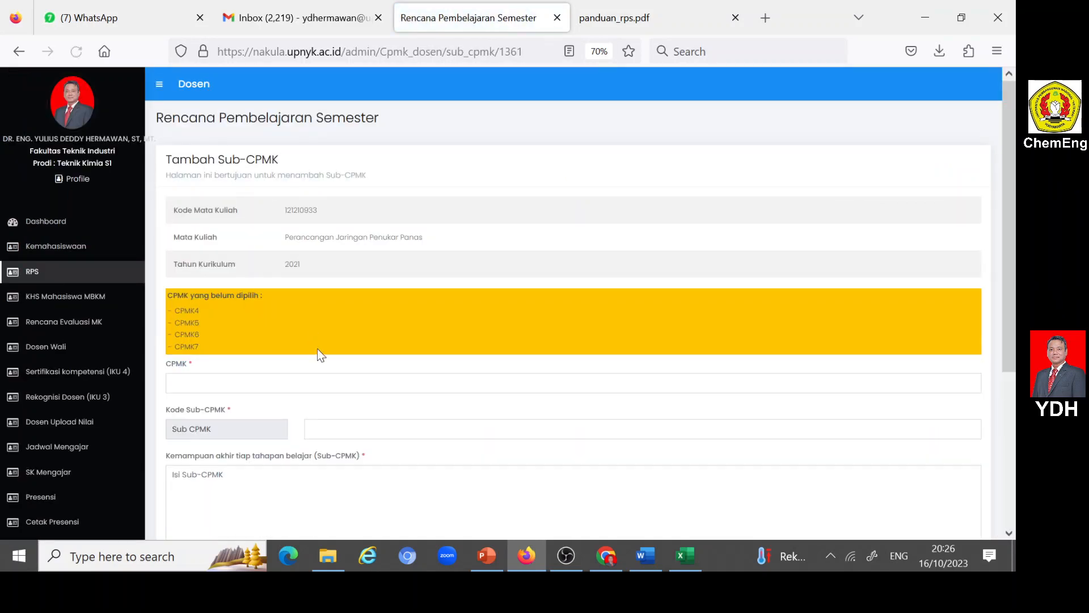
{"action": "scroll", "coordinate": [318, 348], "scroll_direction": "down", "scroll_amount": 2}
{"action": "left_click", "coordinate": [310, 307]}
{"action": "type", "text": "5"}
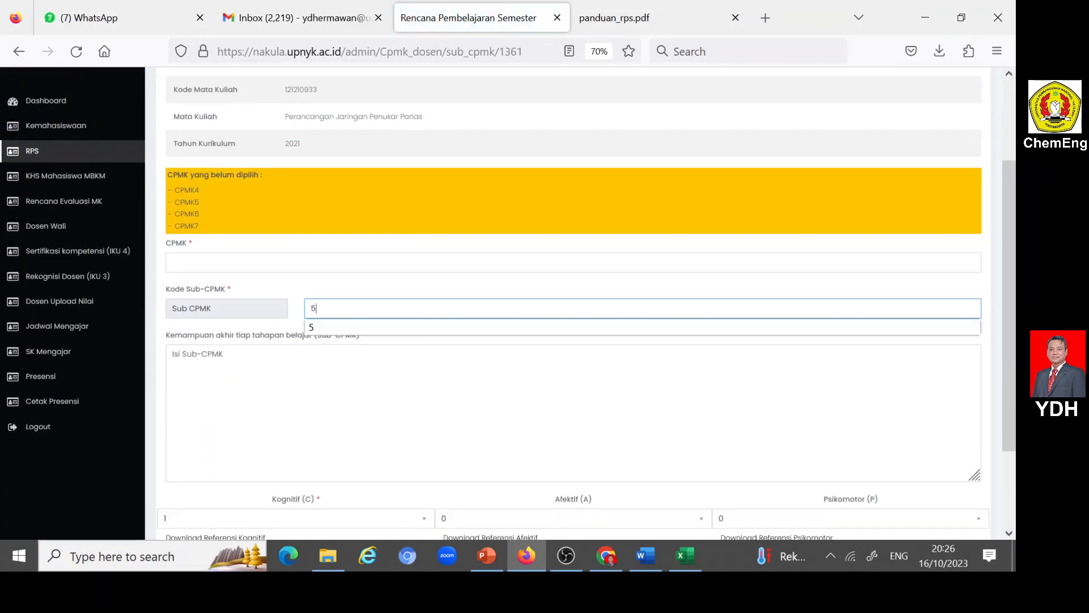
{"action": "key", "text": "Tab"}
- Copy the SUB CPMK5 description on PROBLEM TABLE from the Word RPS into Nakula's Kemampuan akhir tiap tahapan belajar (Sub-CPMK) field in Firefox
{"action": "left_click", "coordinate": [644, 556]}
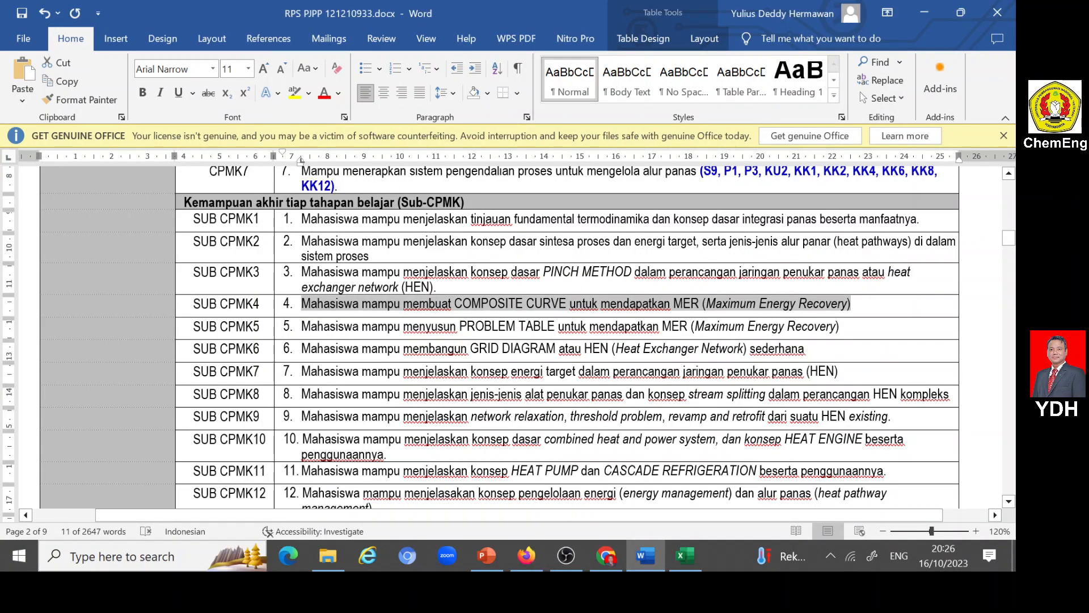
{"action": "left_click_drag", "start_coordinate": [301, 326], "coordinate": [839, 326]}
{"action": "key", "text": "ctrl+c"}
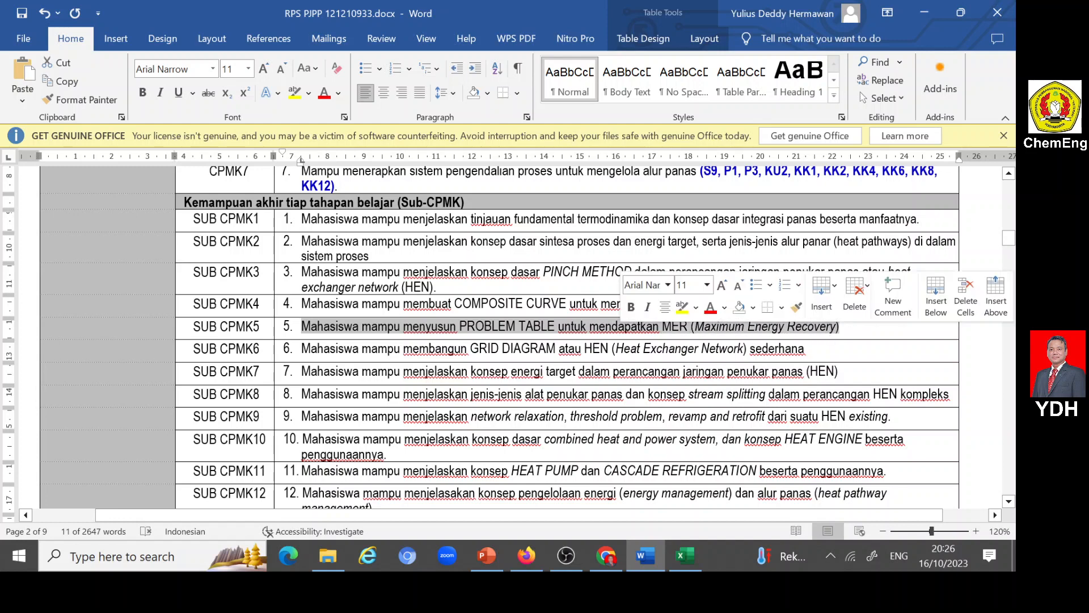
{"action": "left_click", "coordinate": [527, 556]}
{"action": "key", "text": "ctrl+v"}
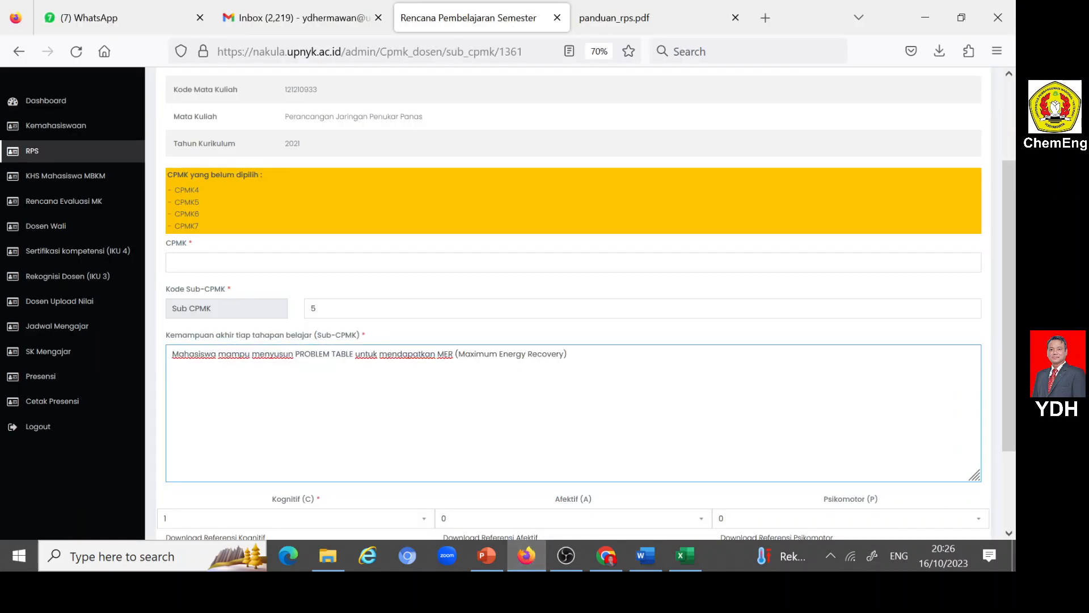
- Assign CPMK2 and CPMK3 to Sub-CPMK 5
{"action": "left_click", "coordinate": [221, 262]}
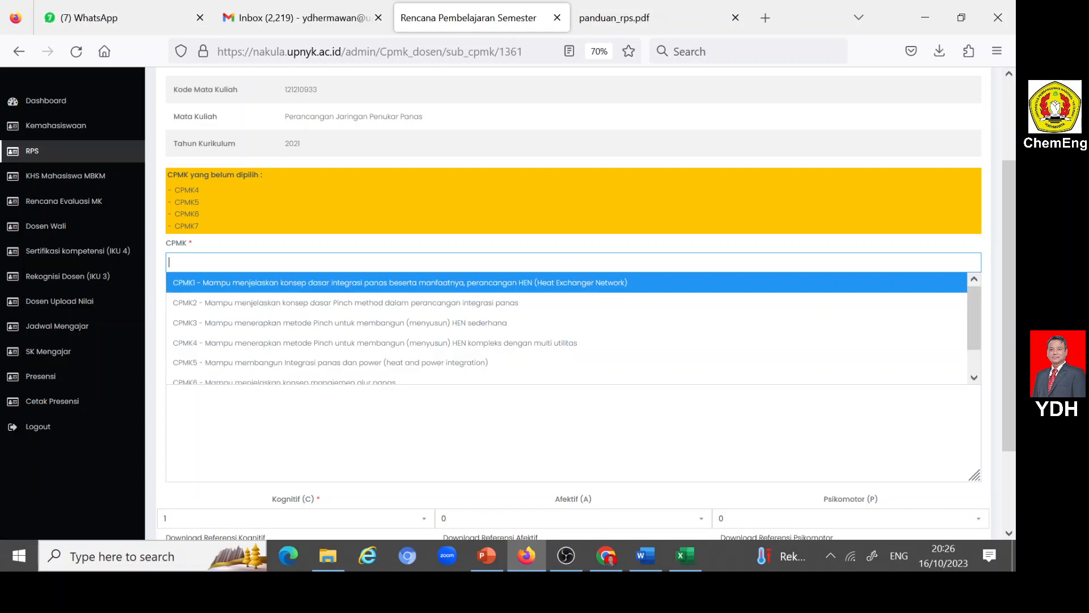
{"action": "left_click", "coordinate": [220, 304]}
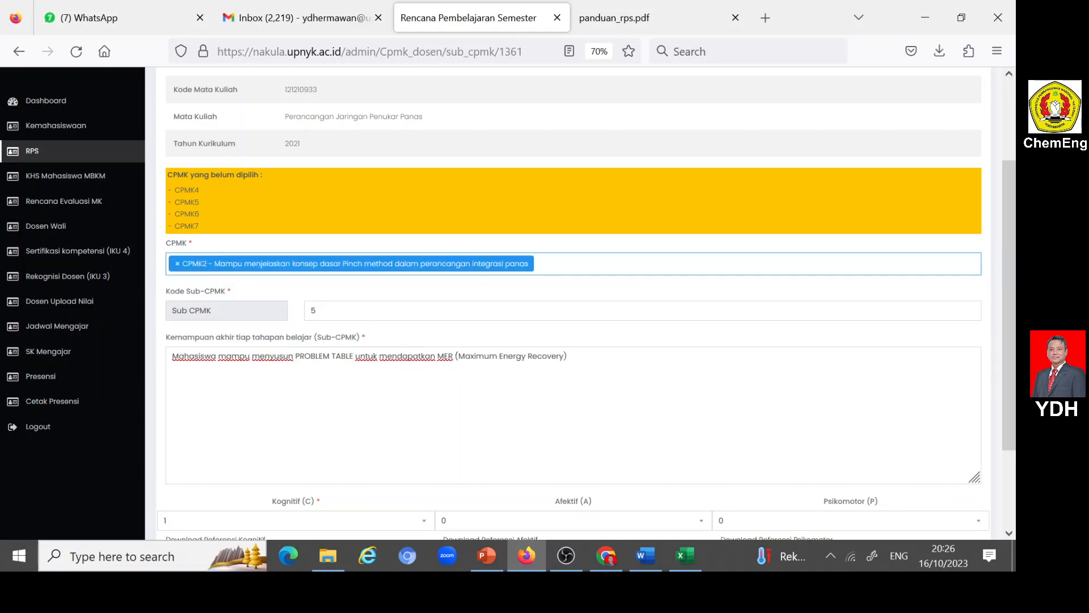
{"action": "left_click", "coordinate": [511, 266]}
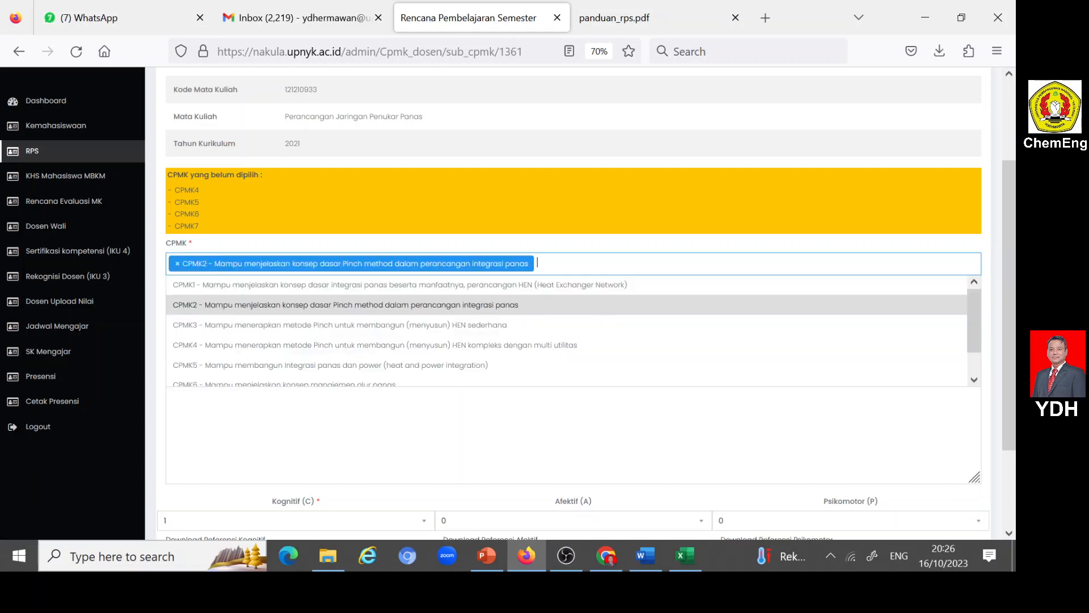
{"action": "left_click", "coordinate": [300, 325]}
- Set Kognitif (C) to 3, Afektif (A) to 2 and Psikomotor (P) to 2 for Sub-CPMK 5, and submit the entry
{"action": "scroll", "coordinate": [417, 386], "scroll_direction": "down", "scroll_amount": 2}
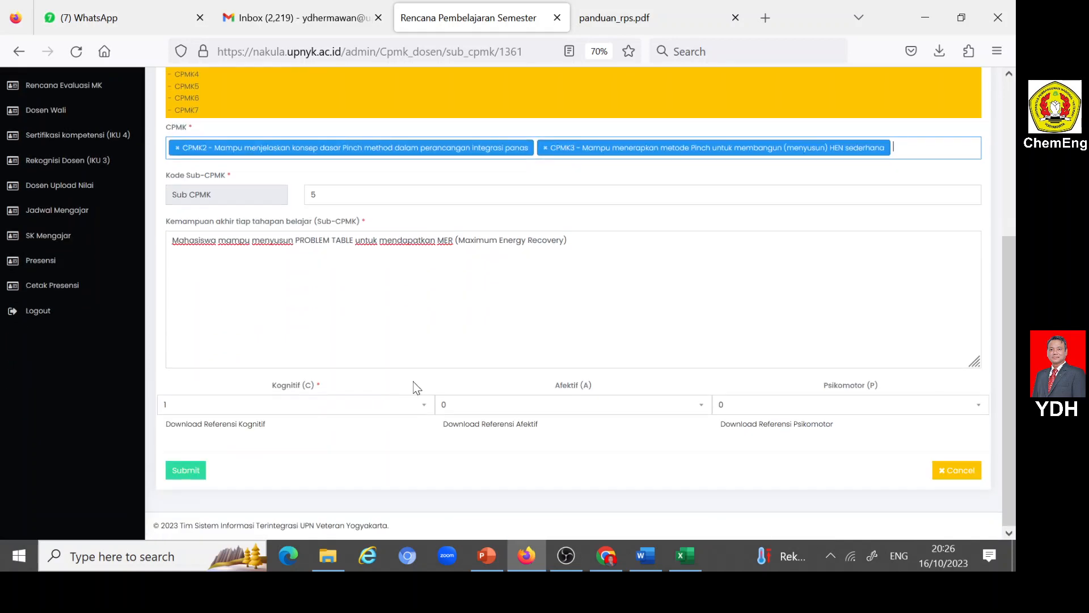
{"action": "left_click", "coordinate": [427, 407]}
{"action": "left_click", "coordinate": [169, 454]}
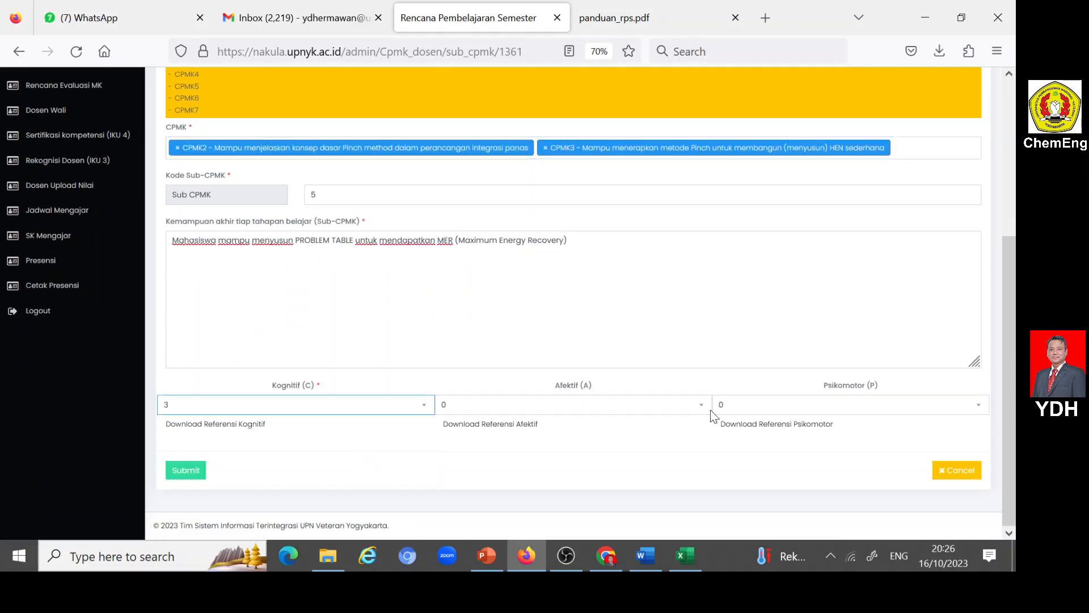
{"action": "left_click", "coordinate": [702, 405]}
{"action": "left_click", "coordinate": [444, 454]}
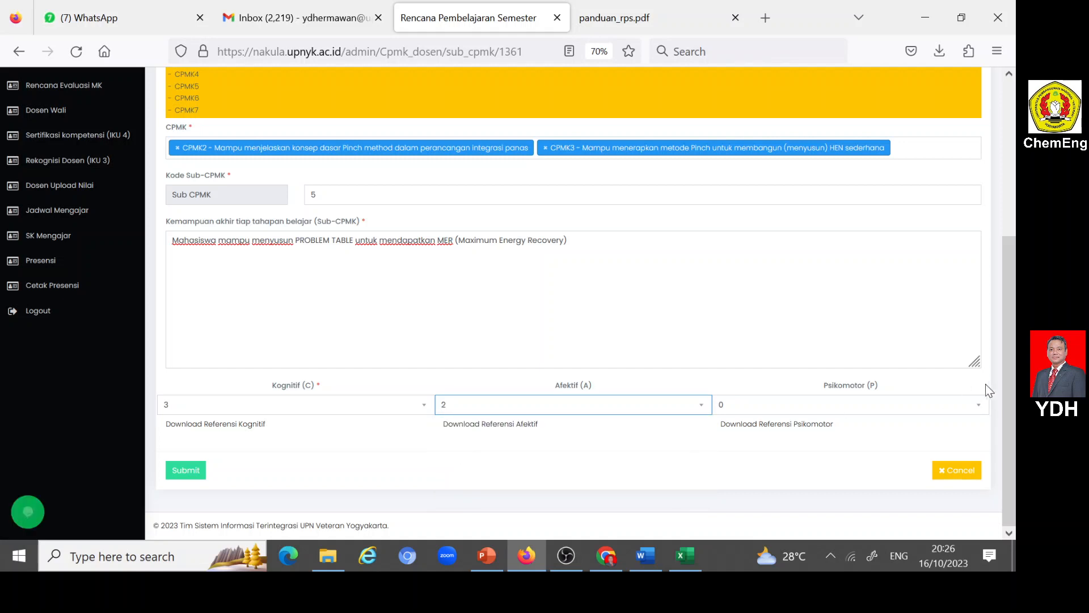
{"action": "left_click", "coordinate": [979, 404]}
{"action": "left_click", "coordinate": [725, 454]}
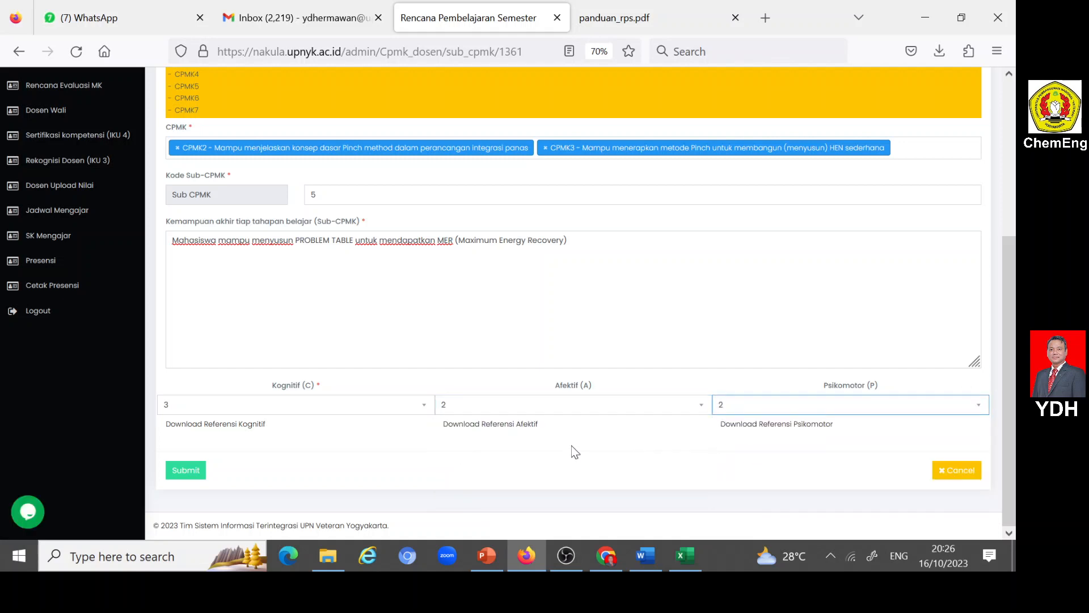
{"action": "left_click", "coordinate": [187, 471]}
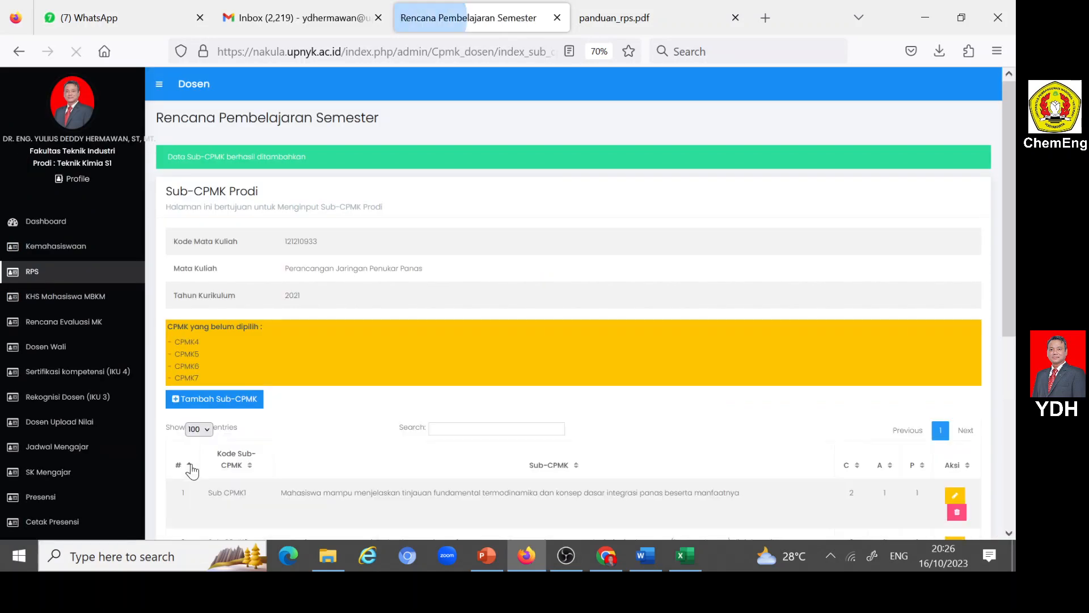
- Open a new Sub-CPMK entry and set its Kode Sub-CPMK to 6
{"action": "left_click", "coordinate": [182, 399]}
{"action": "scroll", "coordinate": [377, 360], "scroll_direction": "down", "scroll_amount": 2}
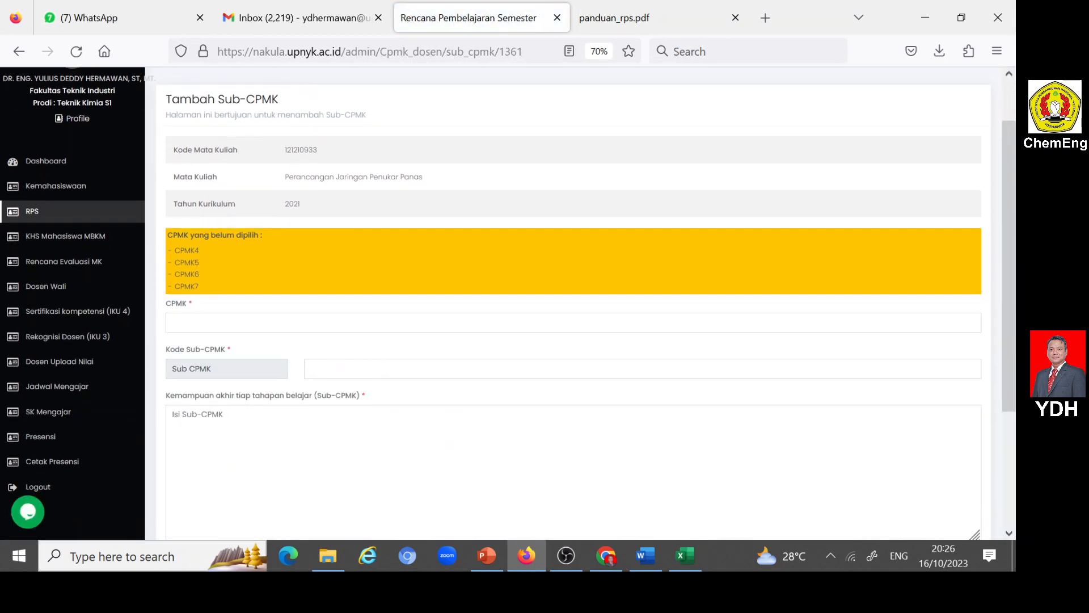
{"action": "left_click", "coordinate": [379, 366]}
{"action": "type", "text": "6"}
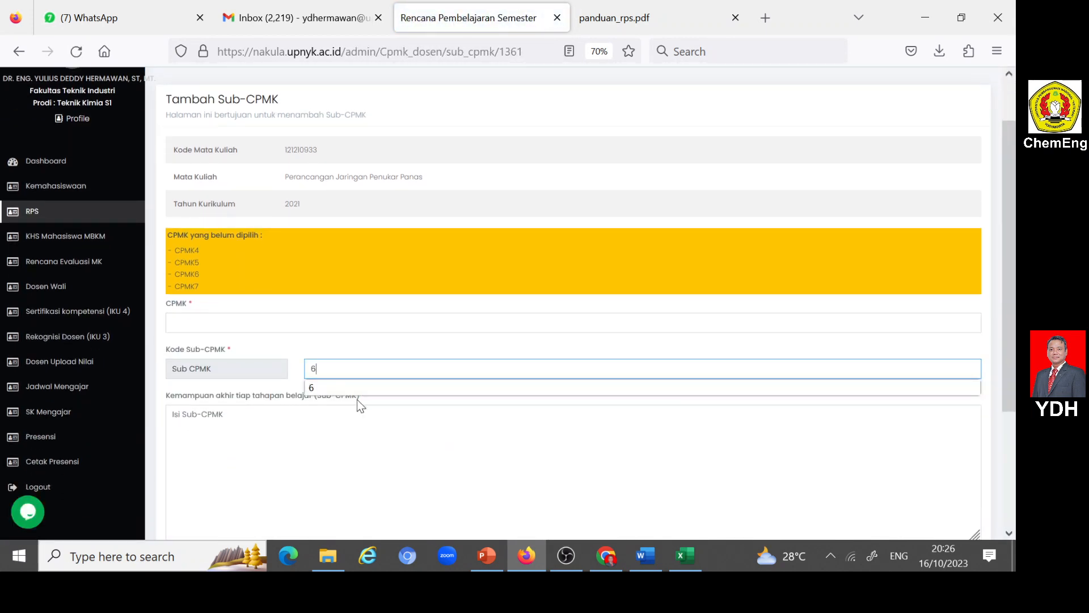
- Copy the SUB CPMK6 description on GRID DIAGRAM from the Word RPS into Nakula's Kemampuan akhir tiap tahapan belajar (Sub-CPMK) field in Firefox
{"action": "left_click", "coordinate": [349, 387]}
{"action": "left_click", "coordinate": [295, 434]}
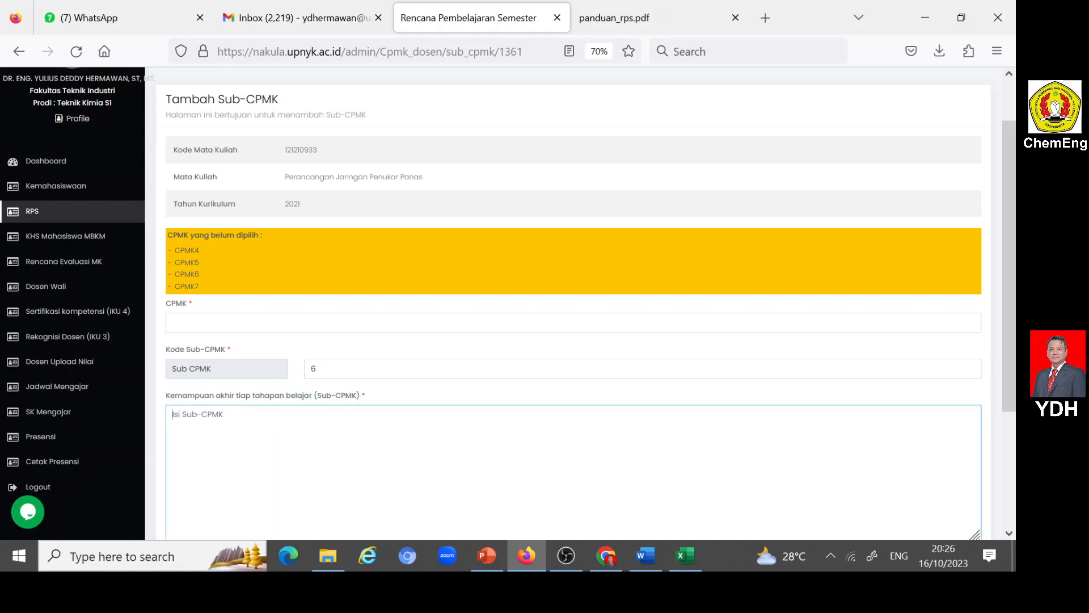
{"action": "left_click", "coordinate": [644, 554]}
{"action": "scroll", "coordinate": [304, 267], "scroll_direction": "down", "scroll_amount": 5}
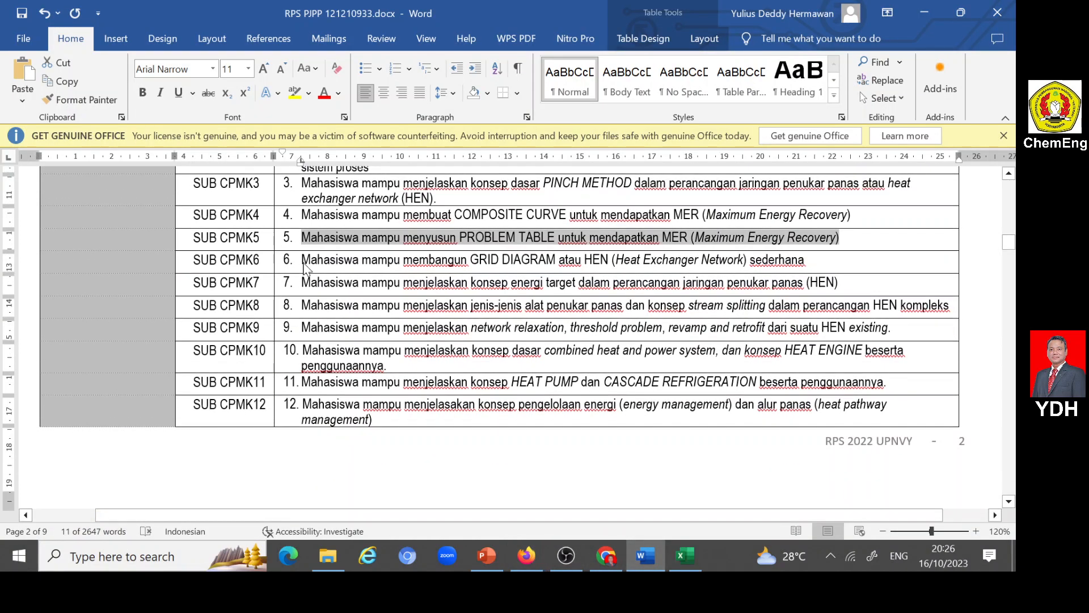
{"action": "left_click_drag", "start_coordinate": [303, 260], "coordinate": [805, 260]}
{"action": "key", "text": "ctrl+c"}
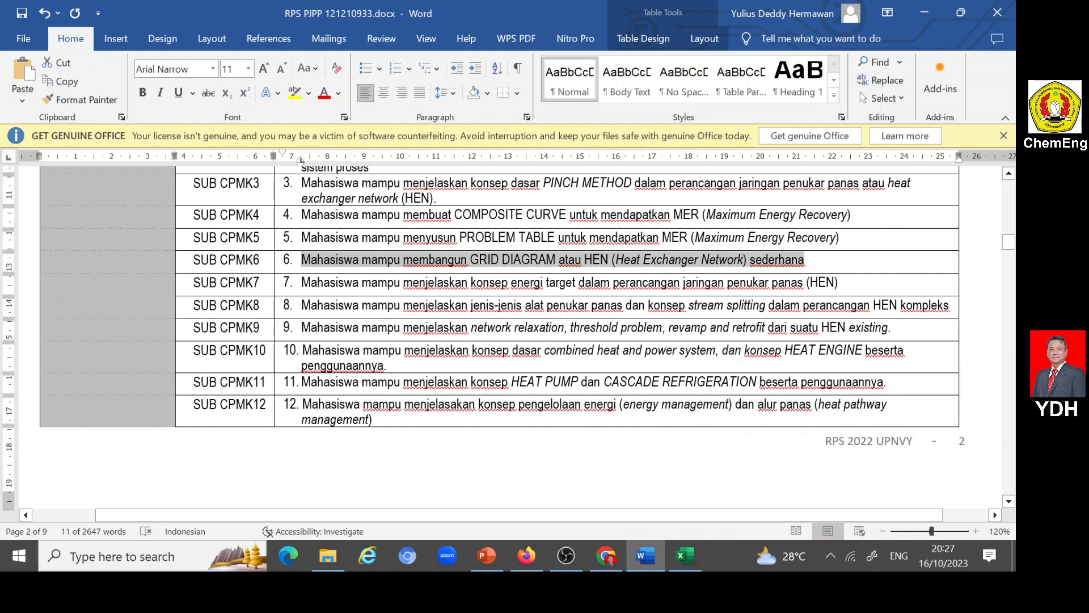
{"action": "left_click", "coordinate": [531, 554]}
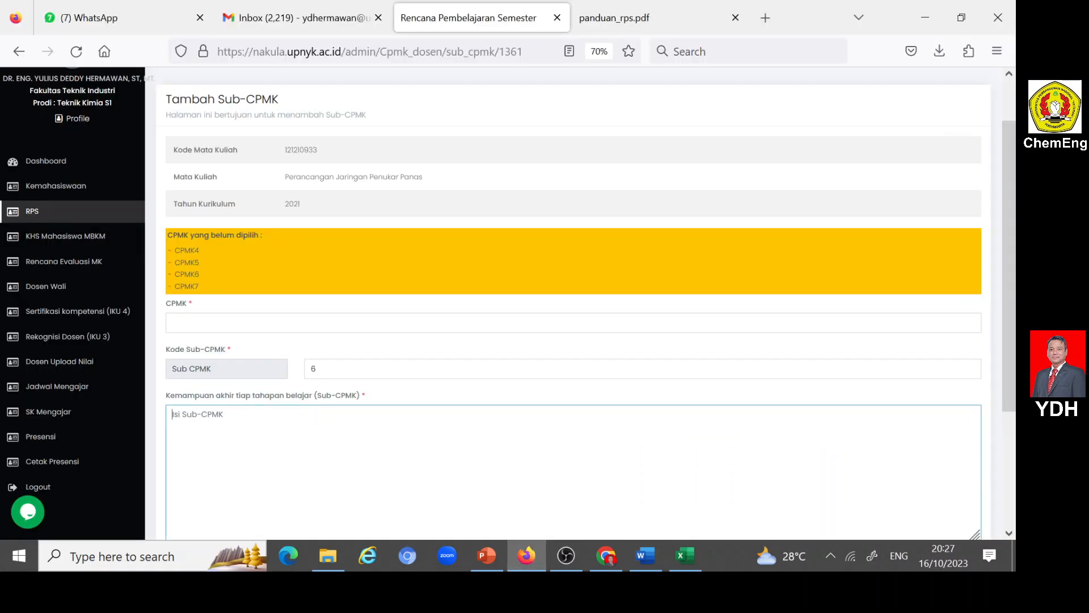
{"action": "key", "text": "ctrl+v"}
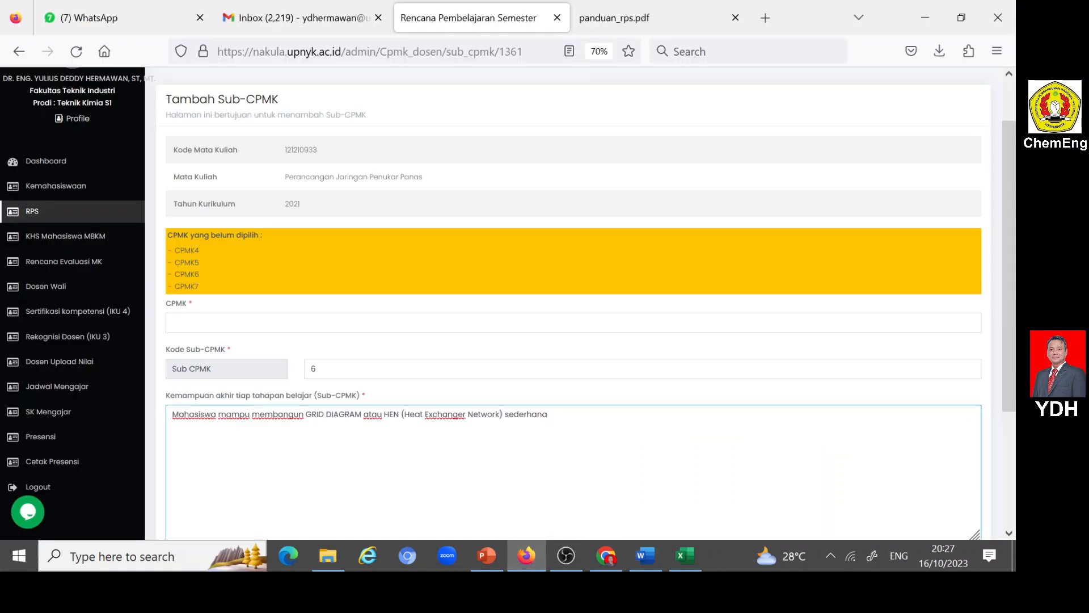
- Assign CPMK2 and CPMK3 to Sub-CPMK 6
{"action": "left_click", "coordinate": [230, 322]}
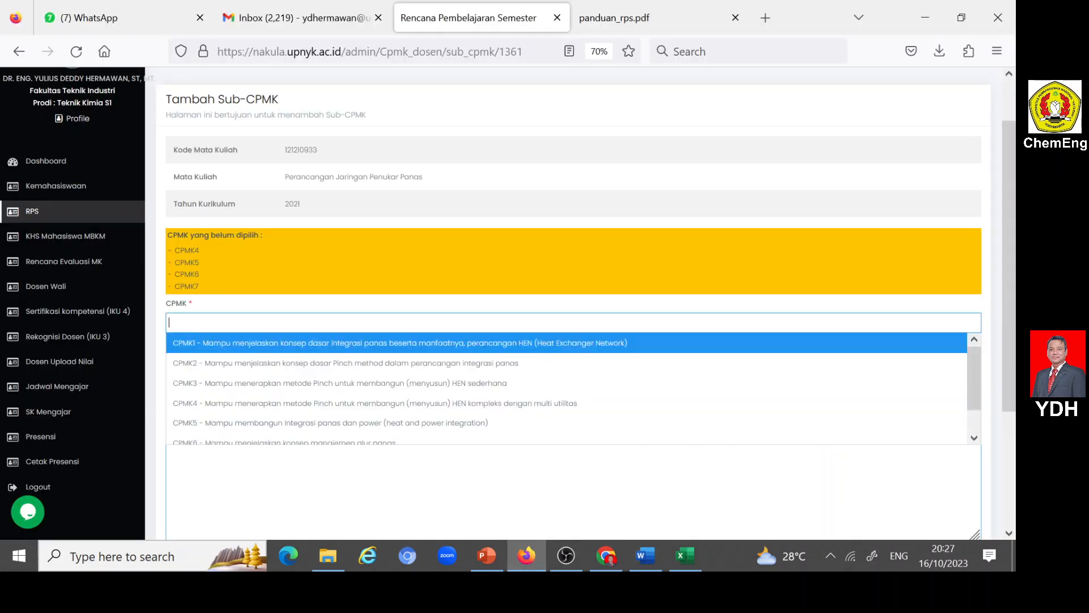
{"action": "left_click", "coordinate": [231, 368]}
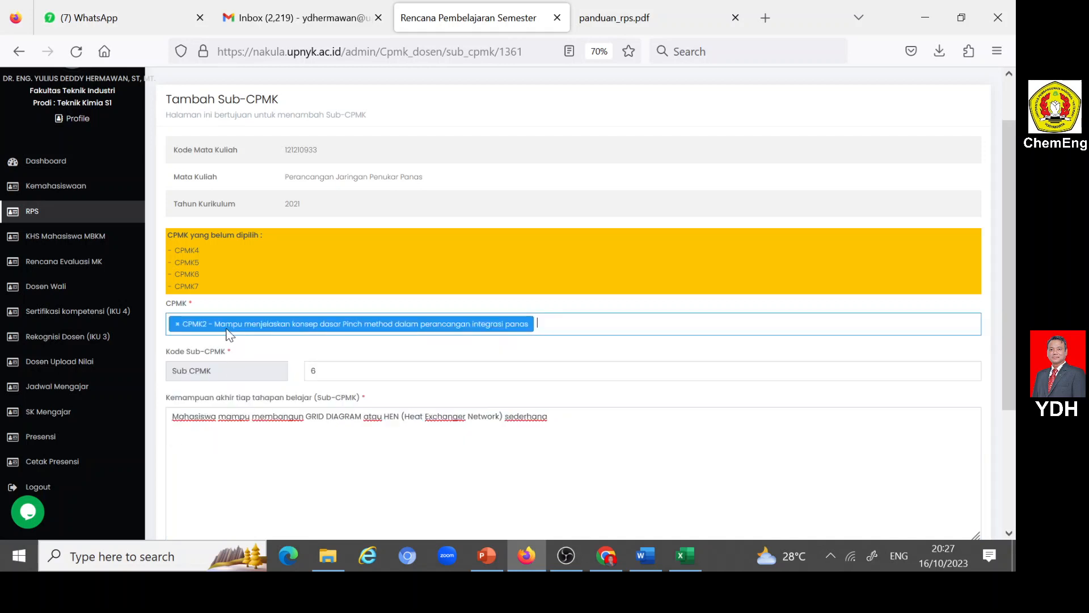
{"action": "left_click", "coordinate": [231, 334]}
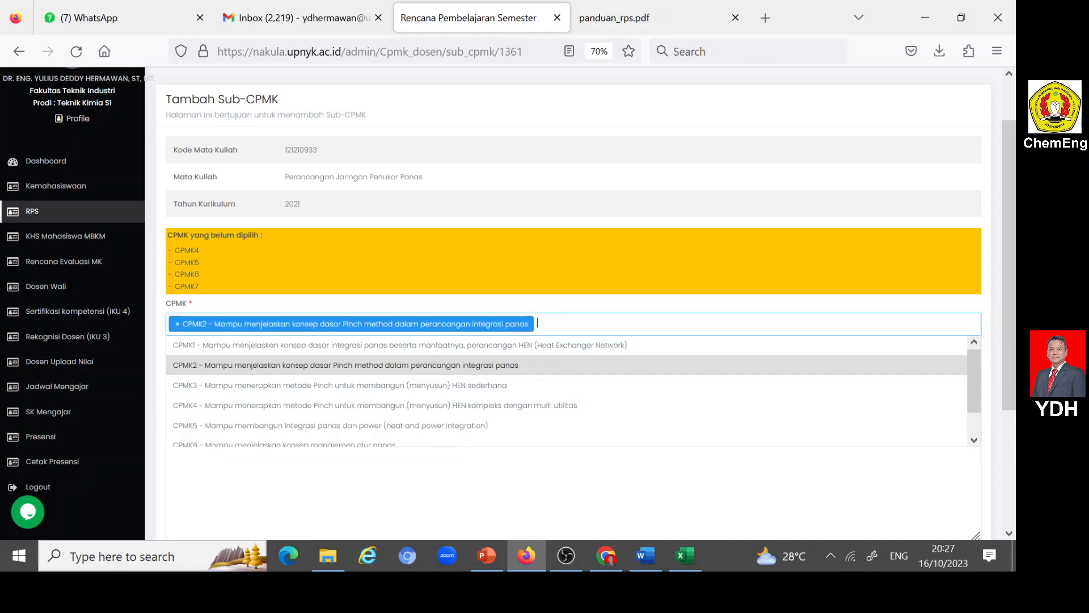
{"action": "left_click", "coordinate": [244, 386]}
- Set Kognitif (C) to 3, Afektif (A) to 2 and Psikomotor (P) to 2 for Sub-CPMK 6, and submit the entry
{"action": "scroll", "coordinate": [244, 386], "scroll_direction": "down", "scroll_amount": 3}
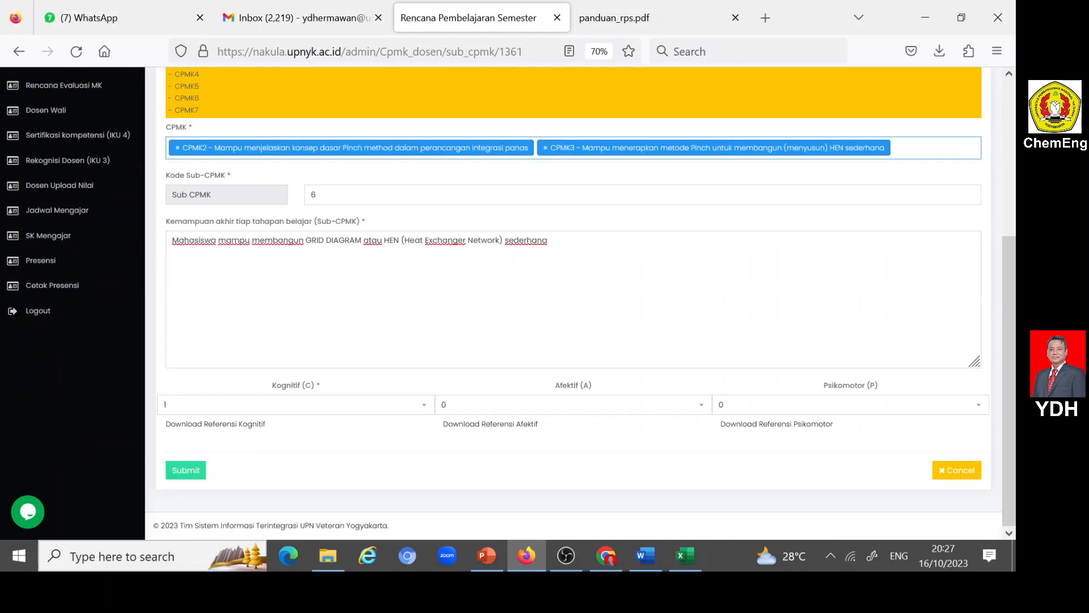
{"action": "left_click", "coordinate": [419, 404]}
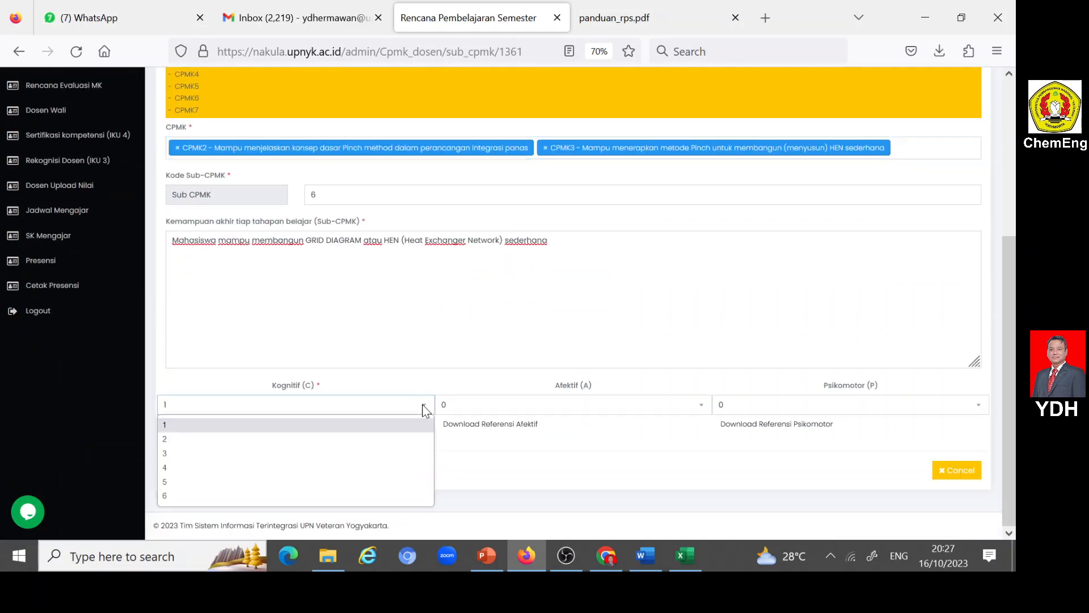
{"action": "left_click", "coordinate": [177, 450]}
{"action": "left_click", "coordinate": [693, 408]}
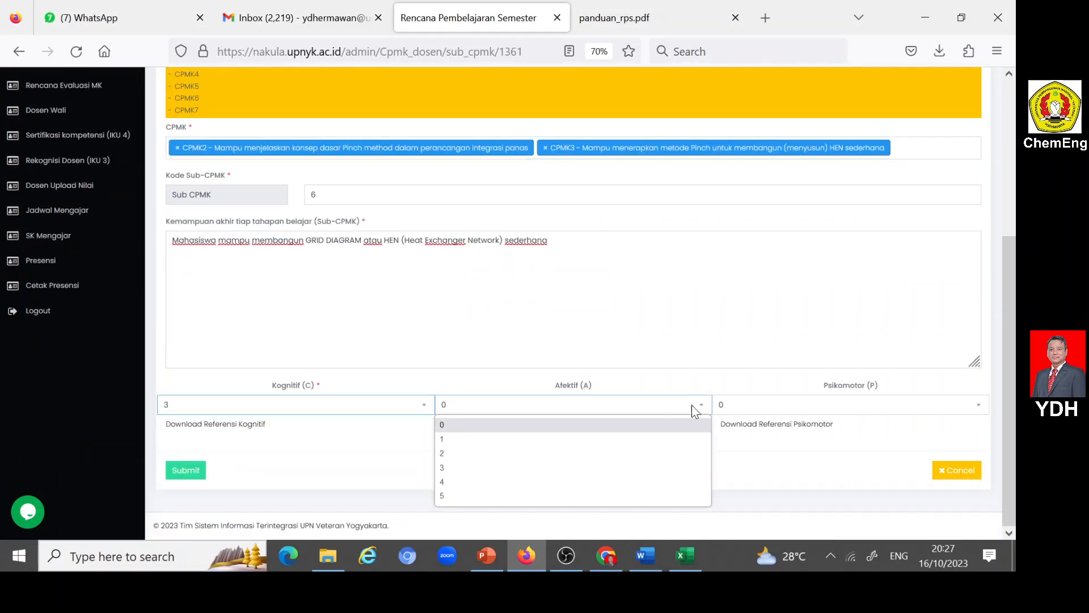
{"action": "left_click", "coordinate": [446, 454]}
{"action": "left_click", "coordinate": [985, 407]}
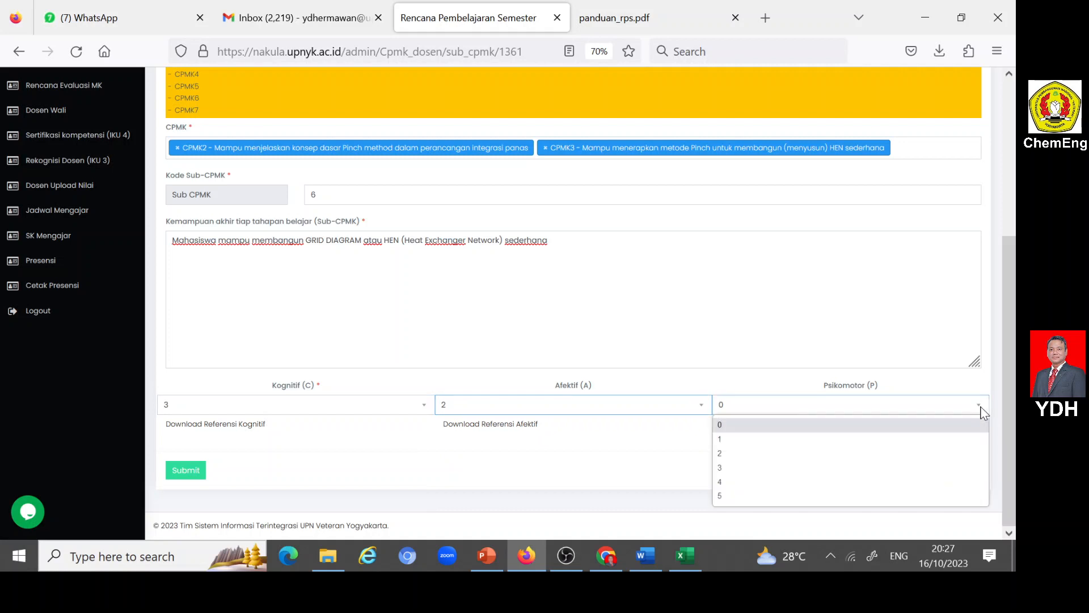
{"action": "left_click", "coordinate": [739, 456]}
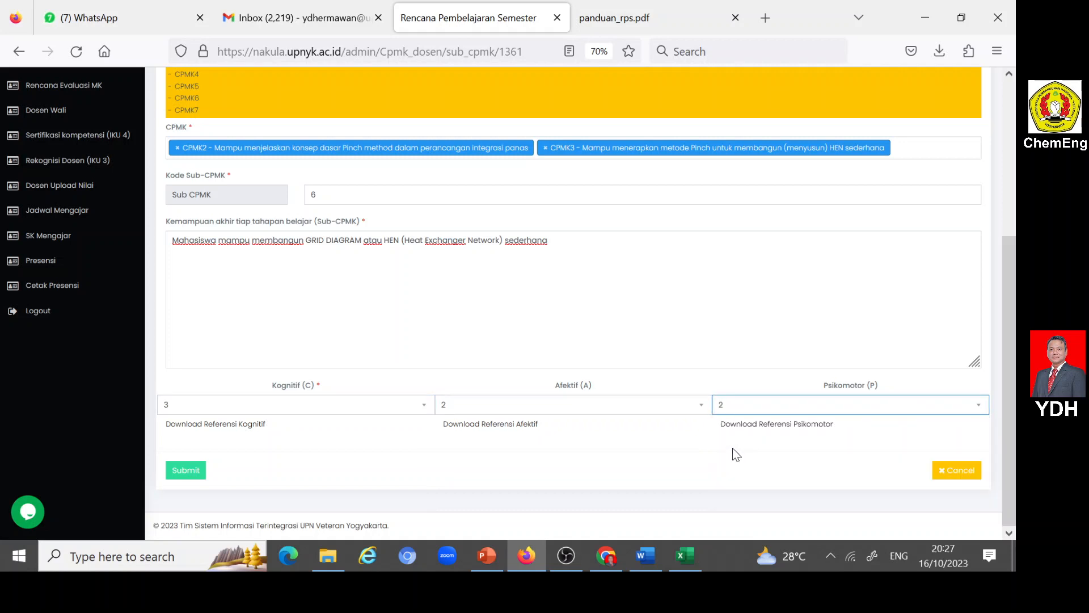
{"action": "left_click", "coordinate": [184, 473]}
- Open a new Sub-CPMK entry and set its Kode Sub-CPMK to 7
{"action": "scroll", "coordinate": [272, 432], "scroll_direction": "down", "scroll_amount": 5}
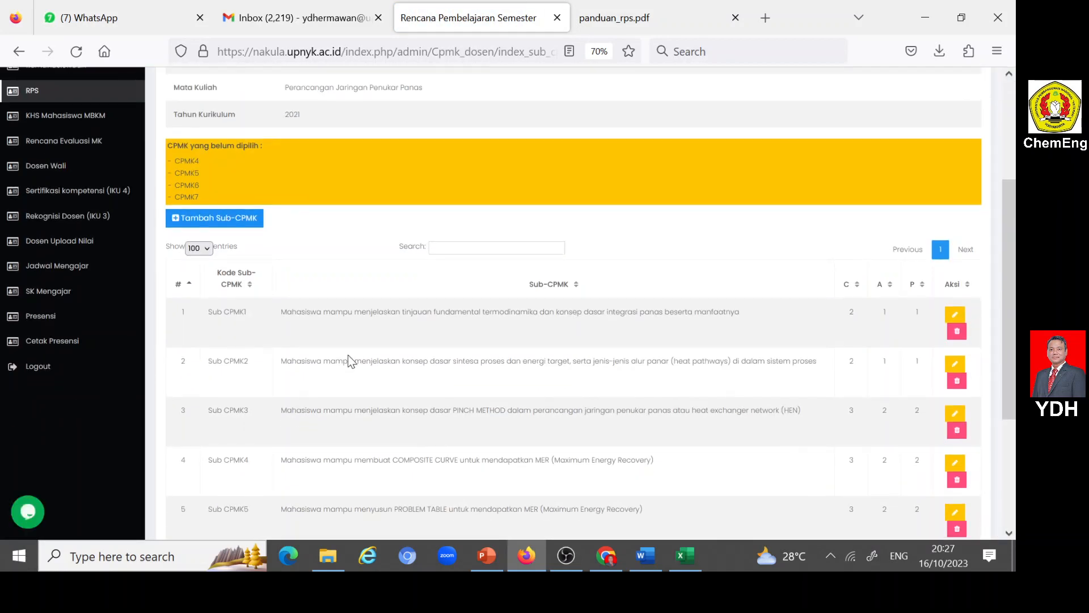
{"action": "left_click", "coordinate": [179, 219]}
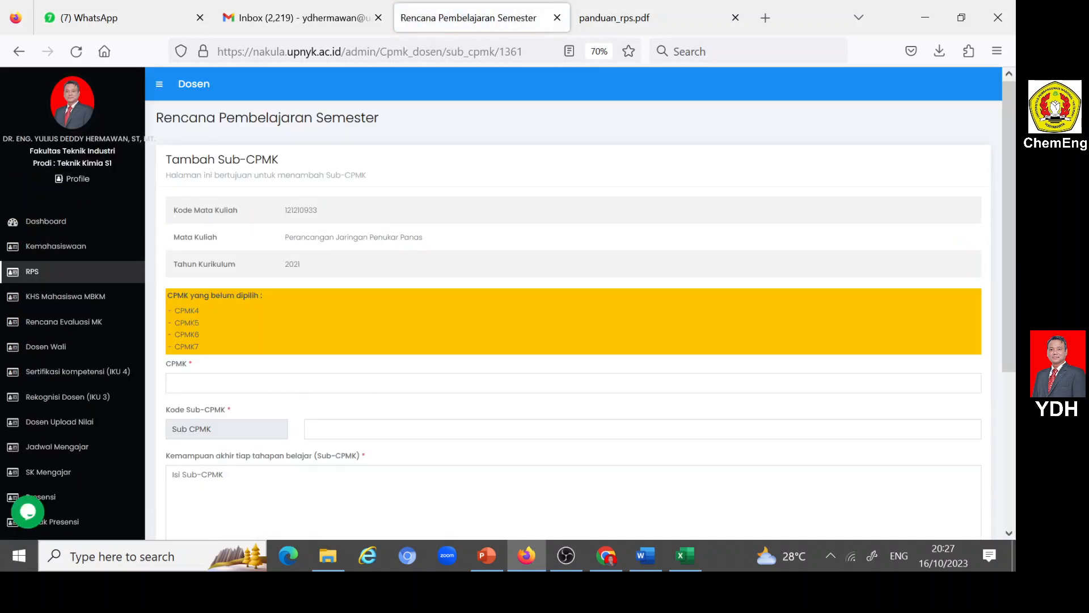
{"action": "type", "text": "7"}
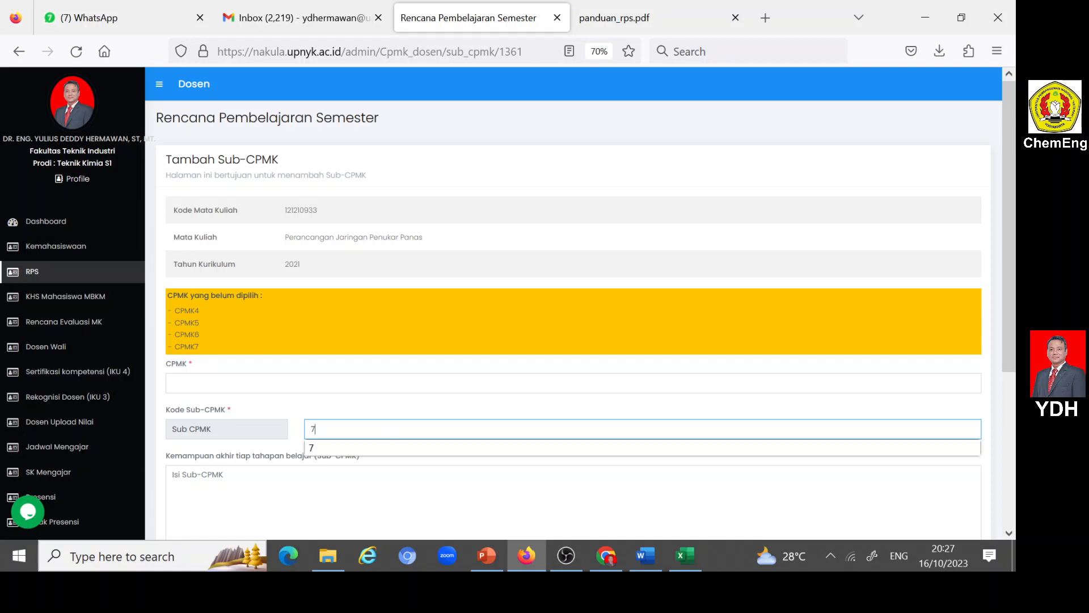
{"action": "left_click", "coordinate": [325, 448]}
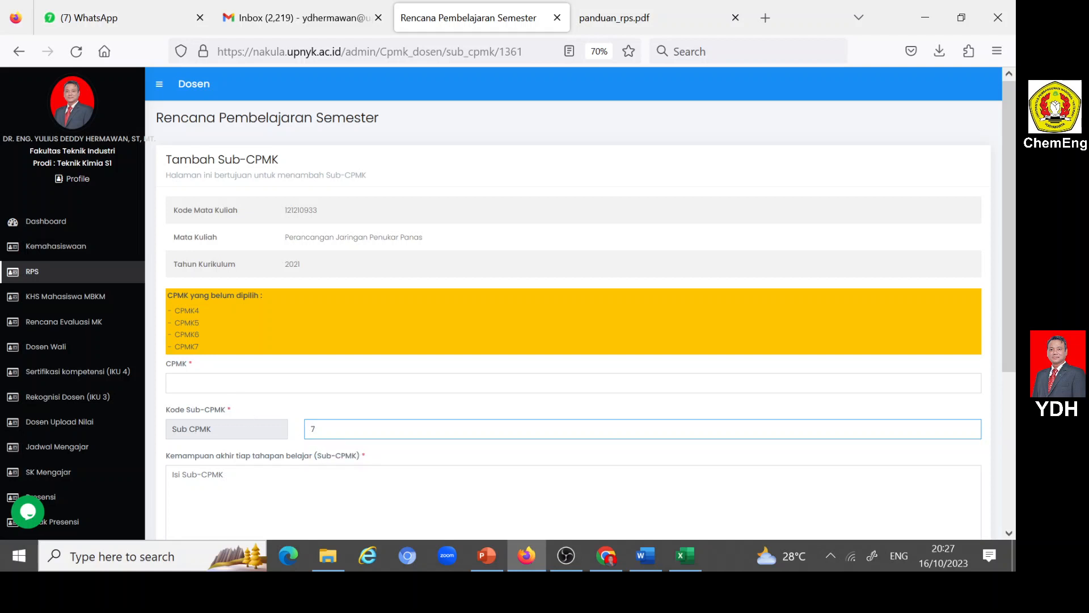
- Copy the SUB CPMK7 description on konsep energi target from the Word RPS into Nakula's Kemampuan akhir tiap tahapan belajar (Sub-CPMK) field in Firefox
{"action": "left_click", "coordinate": [646, 555]}
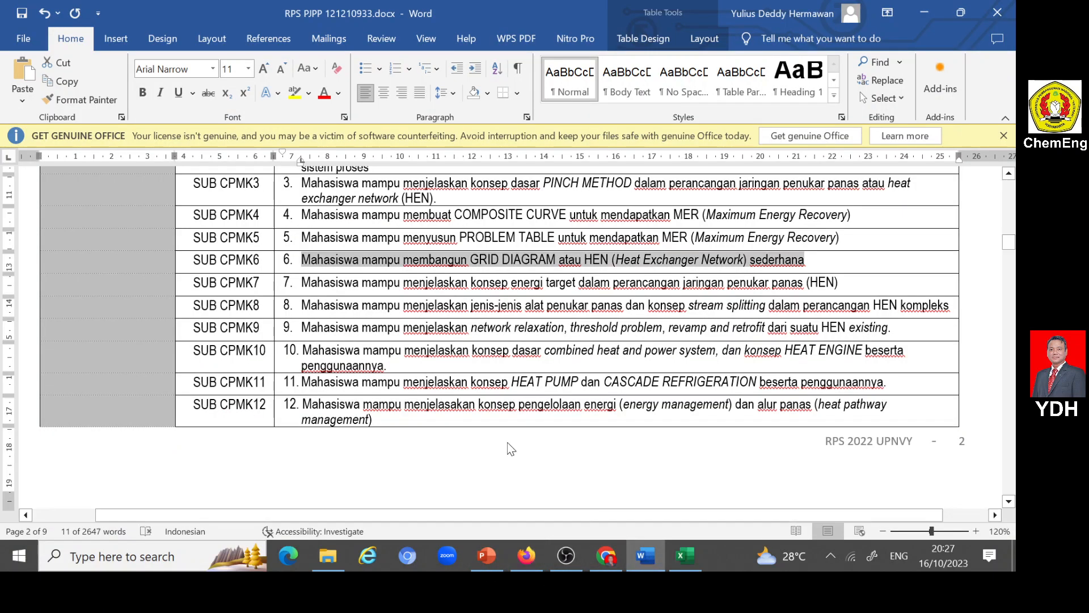
{"action": "scroll", "coordinate": [511, 448], "scroll_direction": "down", "scroll_amount": 1}
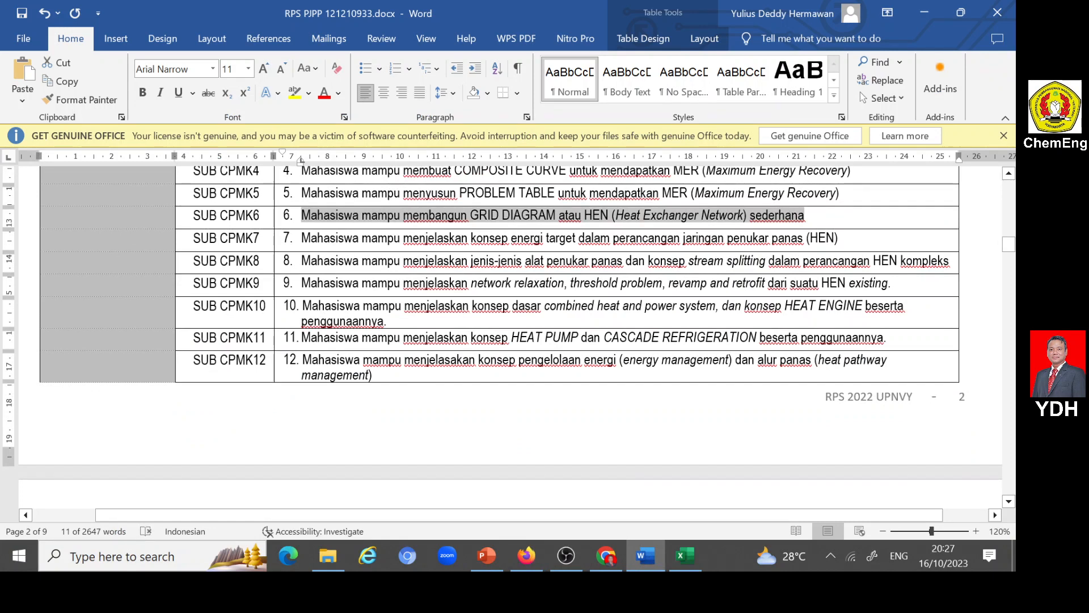
{"action": "mouse_move", "coordinate": [301, 237]}
{"action": "left_mouse_down"}
{"action": "mouse_move", "coordinate": [846, 238]}
{"action": "mouse_move", "coordinate": [835, 238]}
{"action": "left_mouse_up"}
{"action": "key", "text": "ctrl+c"}
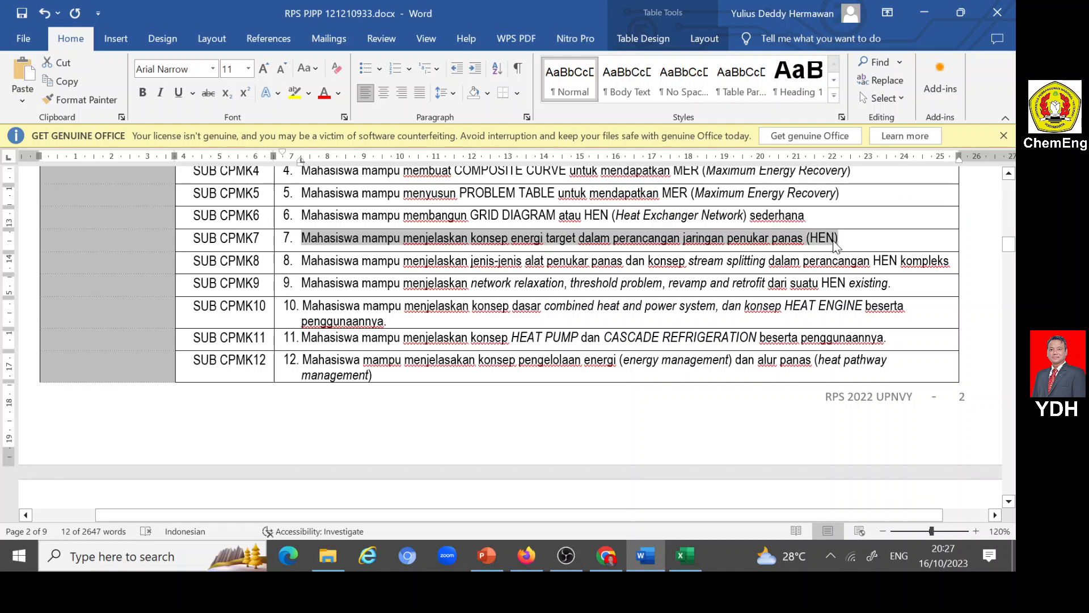
{"action": "left_click", "coordinate": [527, 555]}
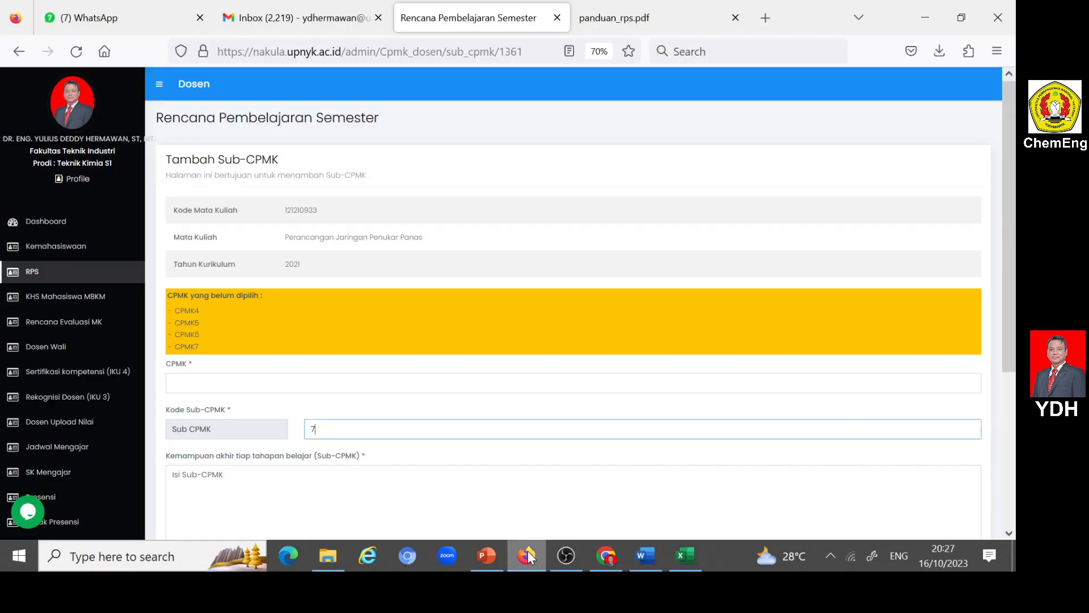
{"action": "key", "text": "Tab"}
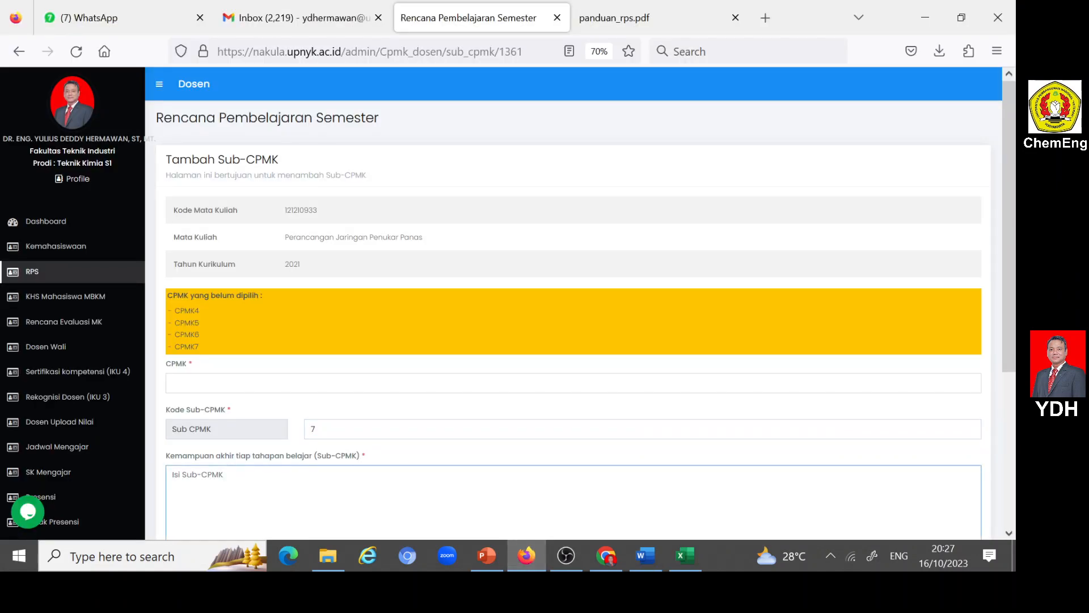
{"action": "key", "text": "ctrl+v"}
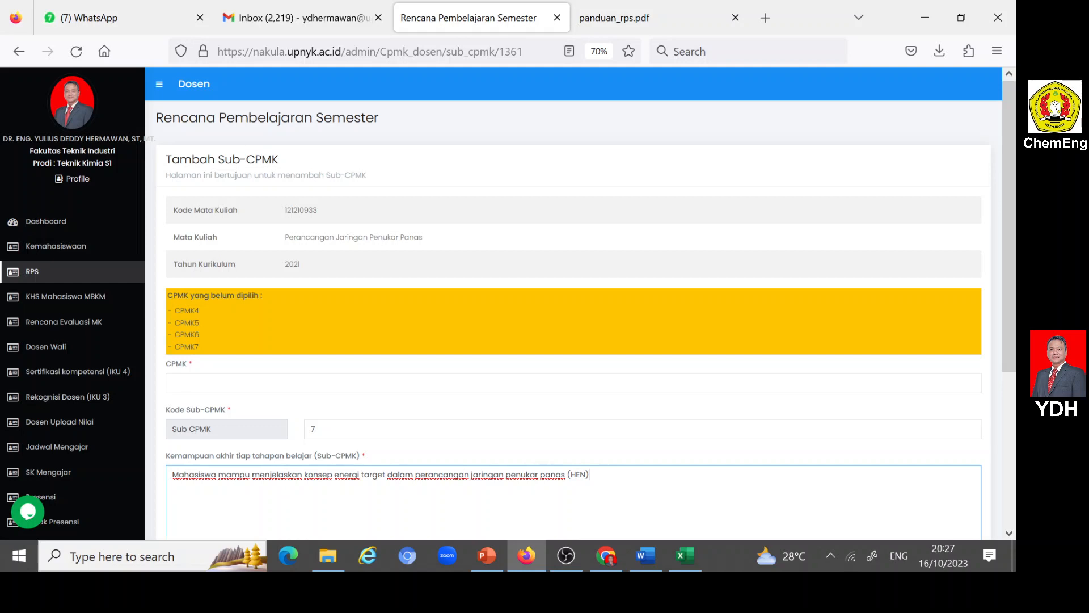
- Assign CPMK2 and CPMK3 to Sub-CPMK 7
{"action": "left_click", "coordinate": [221, 383]}
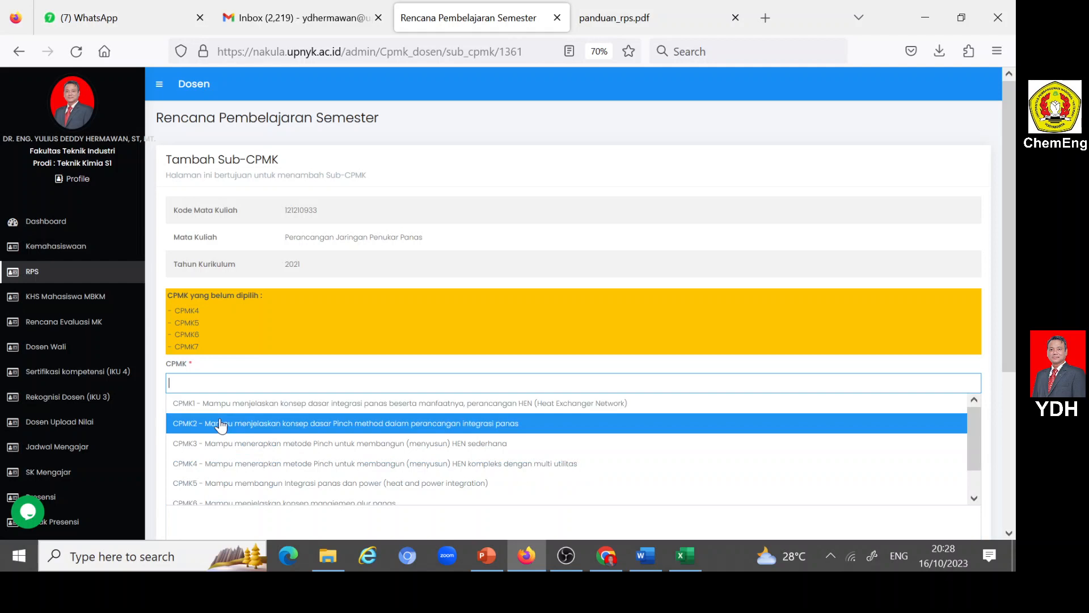
{"action": "left_click", "coordinate": [226, 423]}
{"action": "left_click", "coordinate": [247, 386]}
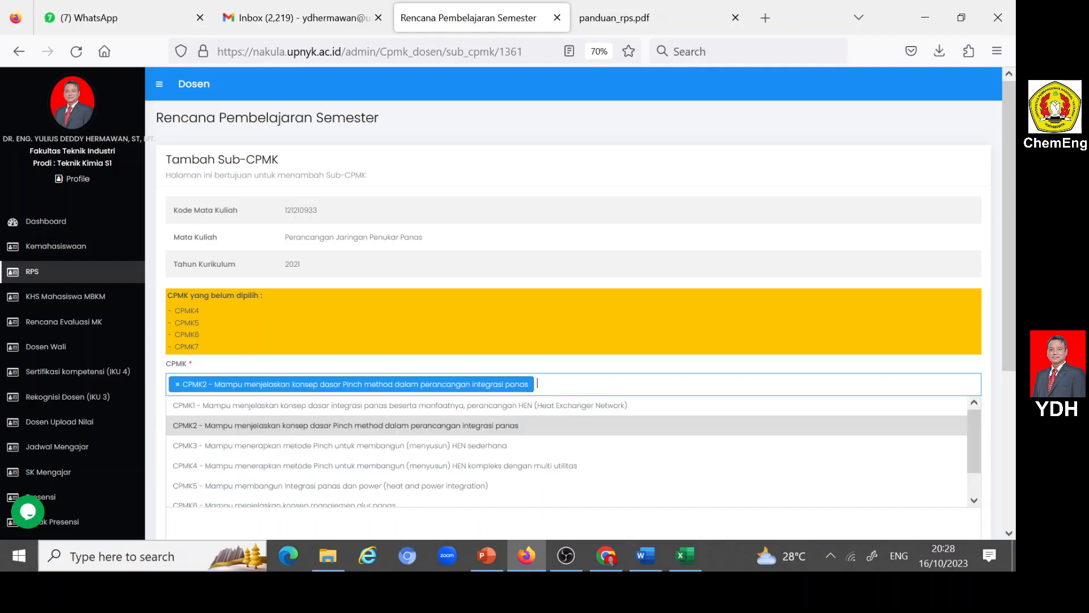
{"action": "left_click", "coordinate": [237, 446]}
- Set Kognitif (C) to 3, Afektif (A) to 2 and Psikomotor (P) to 2 for Sub-CPMK 7, and submit the entry
{"action": "scroll", "coordinate": [318, 470], "scroll_direction": "down", "scroll_amount": 3}
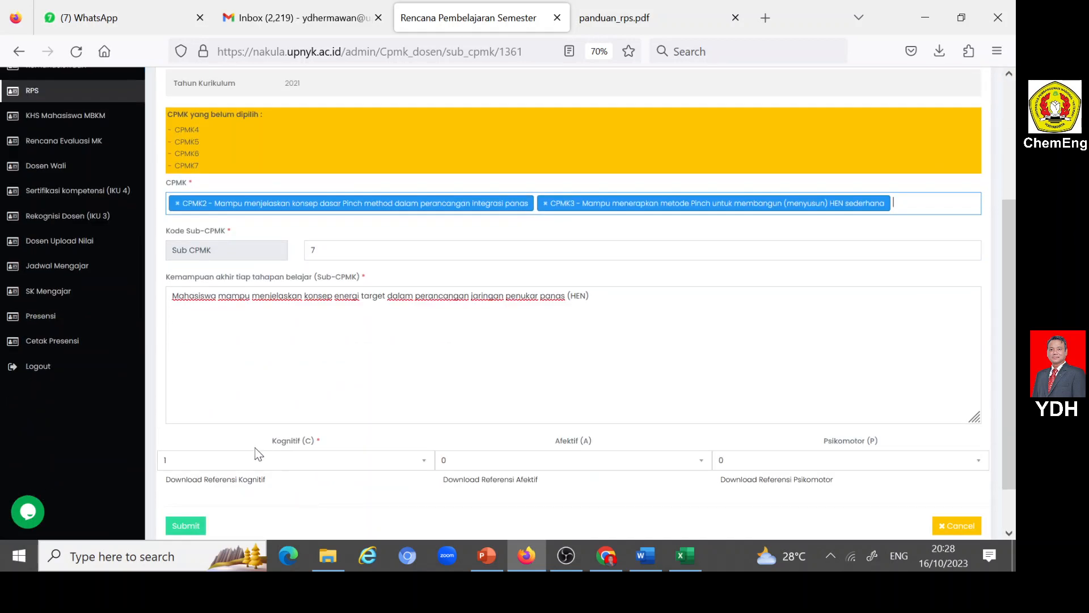
{"action": "left_click", "coordinate": [422, 460]}
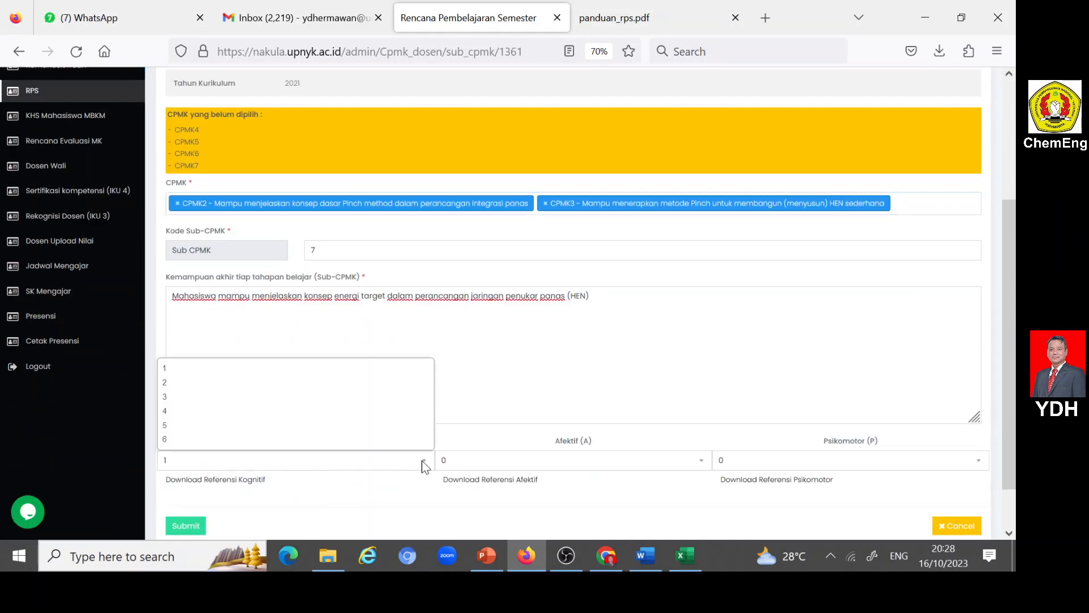
{"action": "left_click", "coordinate": [170, 397]}
{"action": "left_click", "coordinate": [534, 461]}
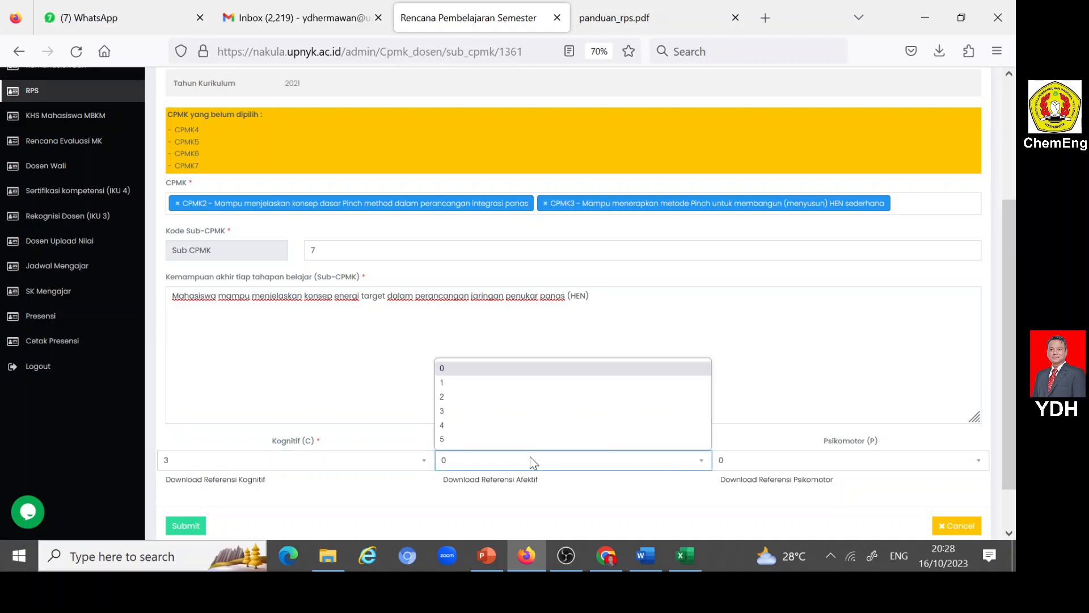
{"action": "left_click", "coordinate": [454, 396]}
{"action": "left_click", "coordinate": [978, 463]}
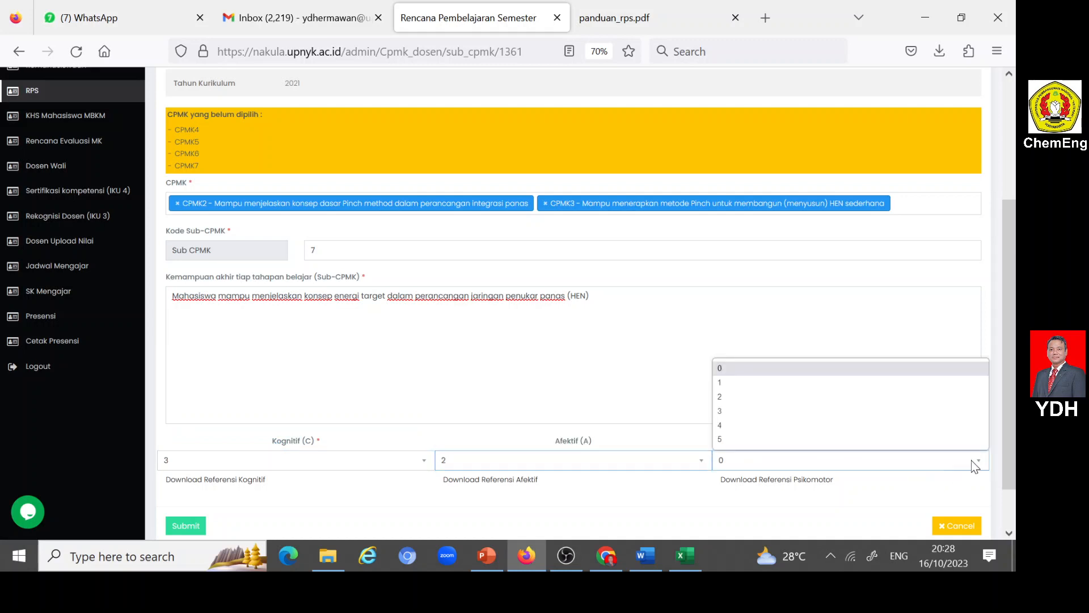
{"action": "left_click", "coordinate": [720, 397]}
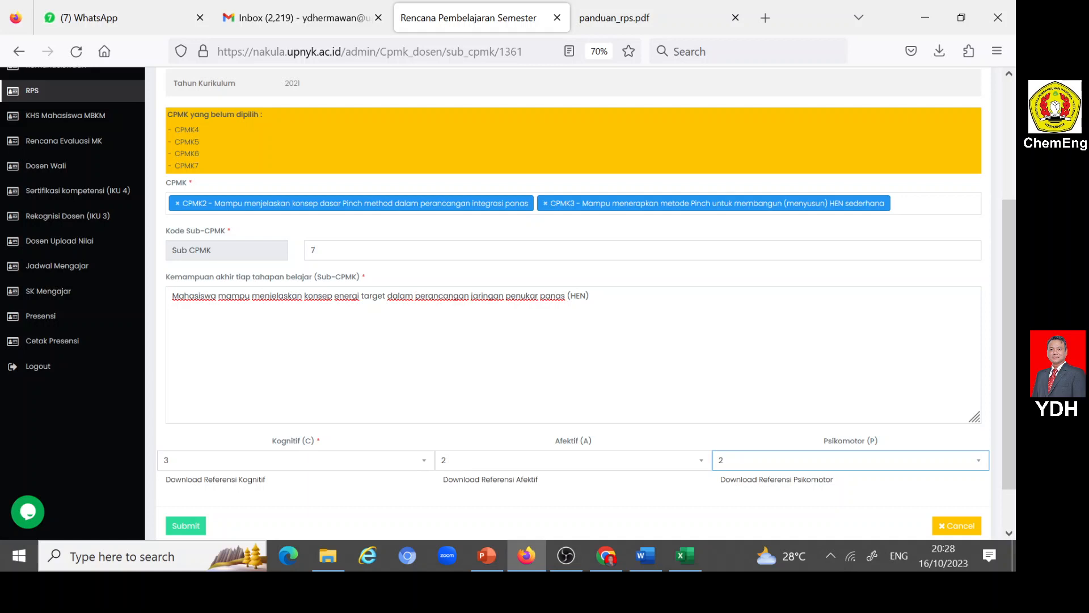
{"action": "scroll", "coordinate": [311, 467], "scroll_direction": "down", "scroll_amount": 2}
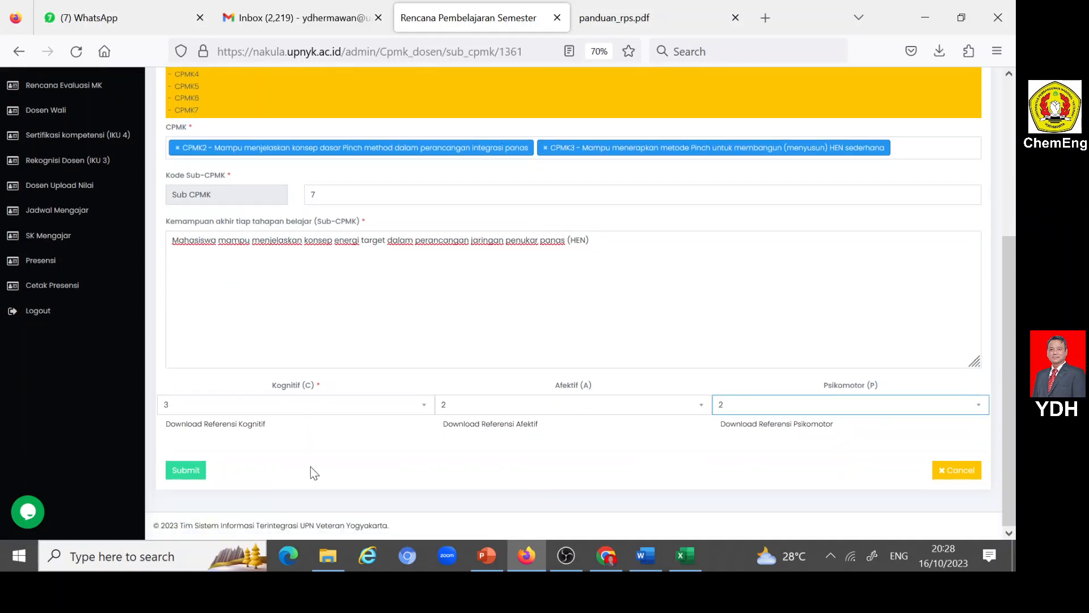
{"action": "left_click", "coordinate": [187, 471]}
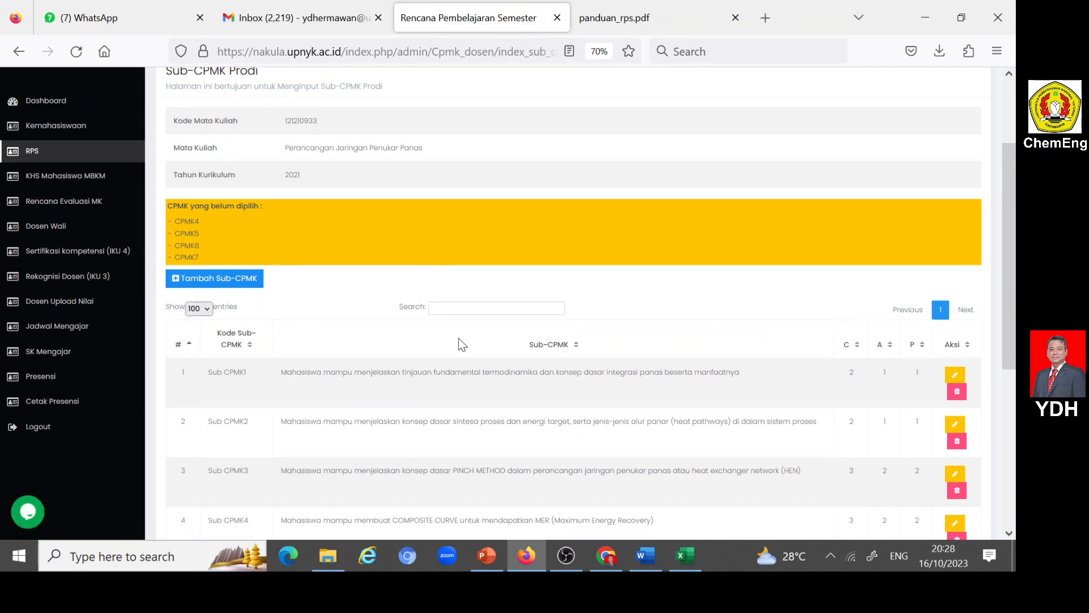
- Open a new Sub-CPMK entry and set its Kode Sub-CPMK to 8
{"action": "scroll", "coordinate": [461, 343], "scroll_direction": "down", "scroll_amount": 5}
{"action": "scroll", "coordinate": [448, 349], "scroll_direction": "up", "scroll_amount": 3}
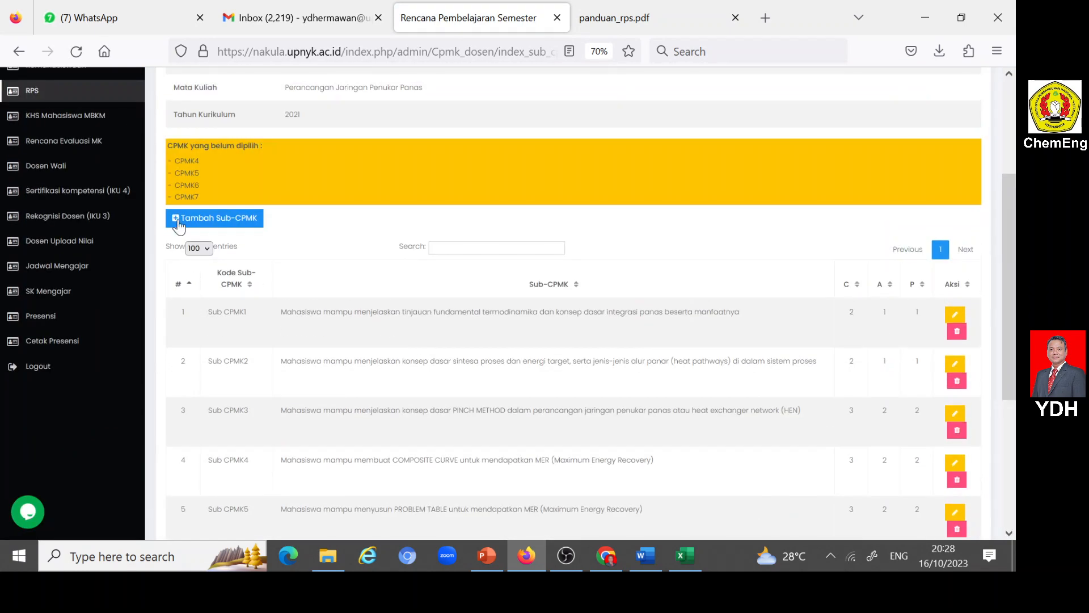
{"action": "left_click", "coordinate": [214, 218]}
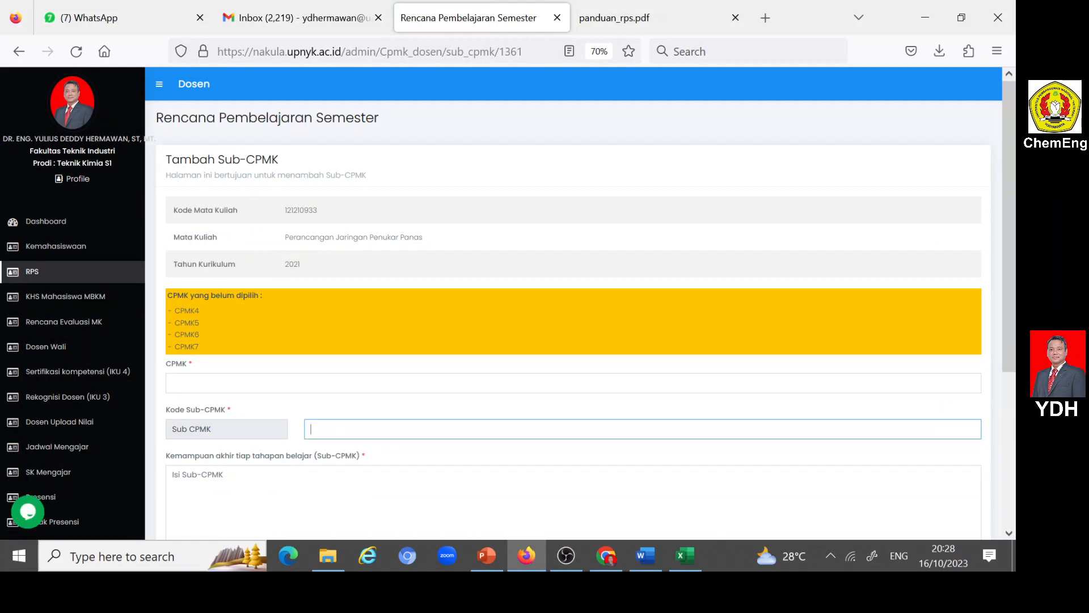
{"action": "type", "text": "8"}
{"action": "left_click", "coordinate": [267, 472]}
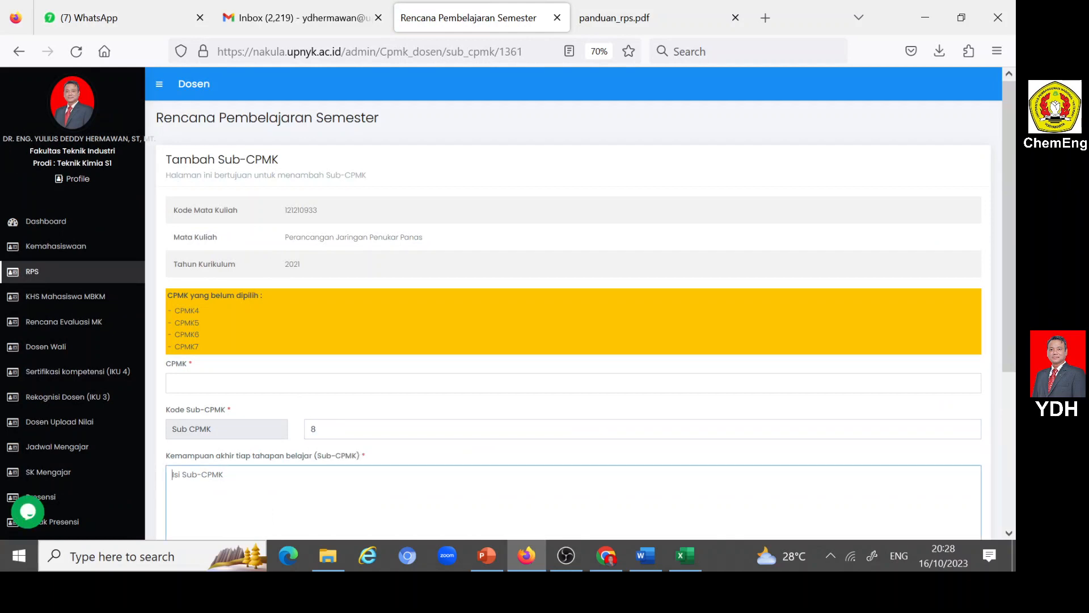
- Copy the SUB CPMK8 description on alat penukar panas and stream splitting from the Word RPS into Nakula's Sub-CPMK field in Firefox, and assign CPMK4
{"action": "left_click", "coordinate": [646, 556]}
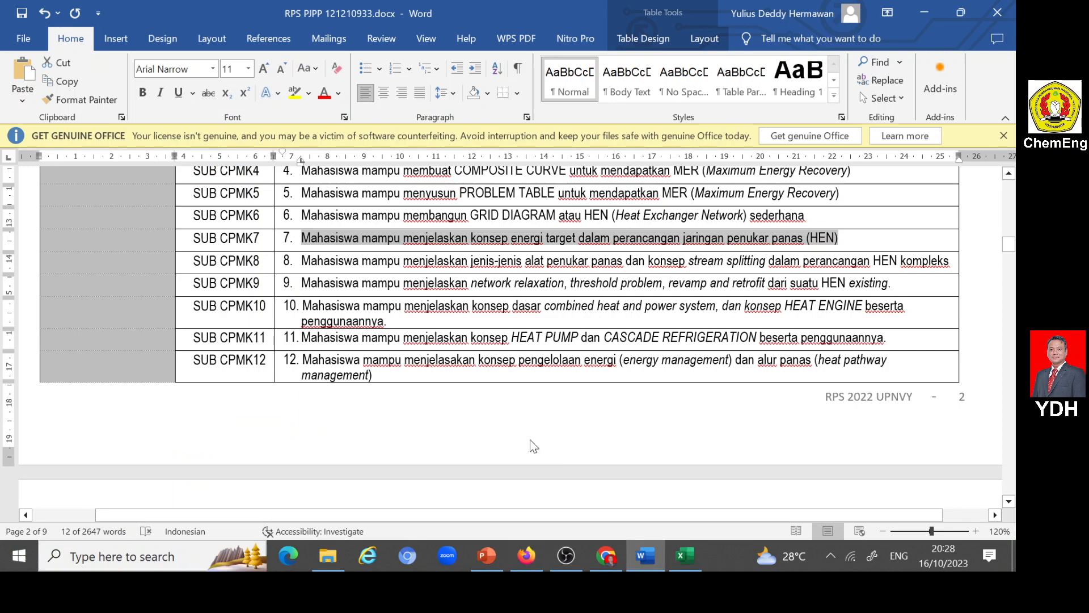
{"action": "left_click_drag", "start_coordinate": [302, 261], "coordinate": [950, 262]}
{"action": "key", "text": "ctrl+c"}
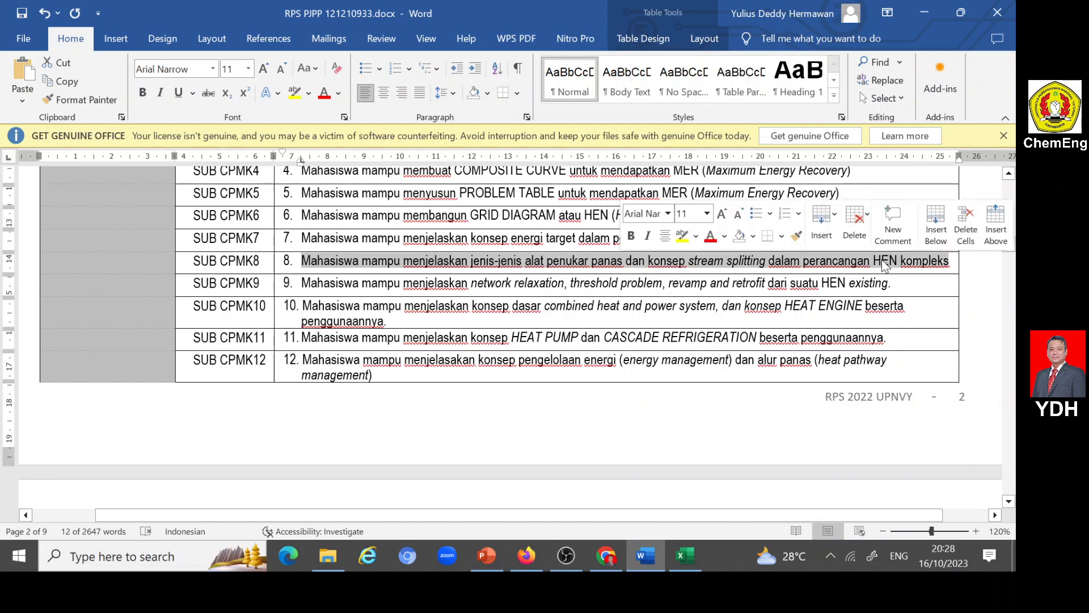
{"action": "left_click", "coordinate": [648, 556]}
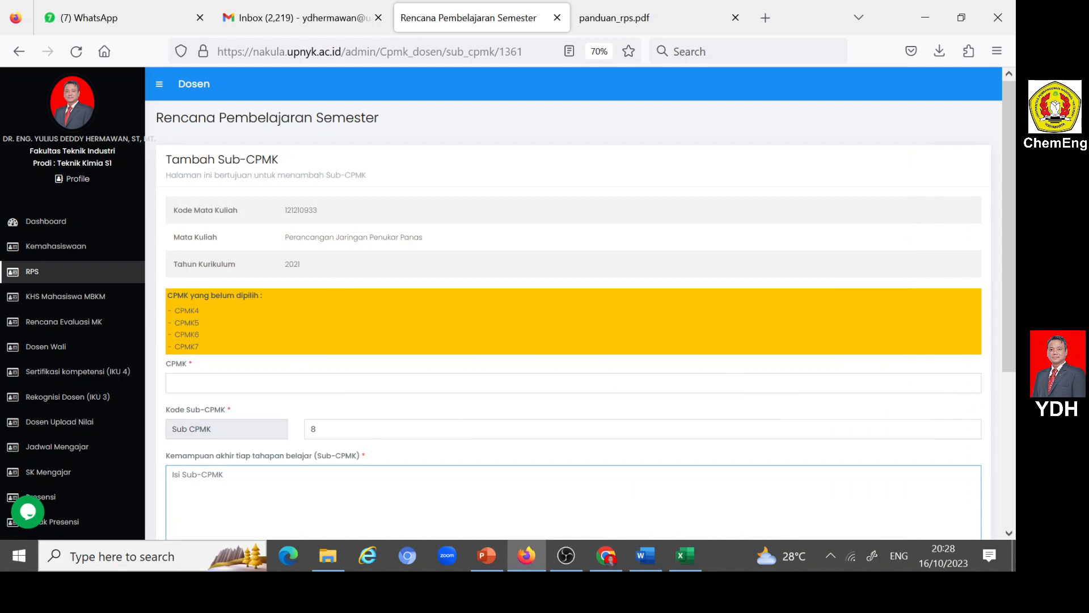
{"action": "key", "text": "ctrl+v"}
{"action": "left_click", "coordinate": [204, 383]}
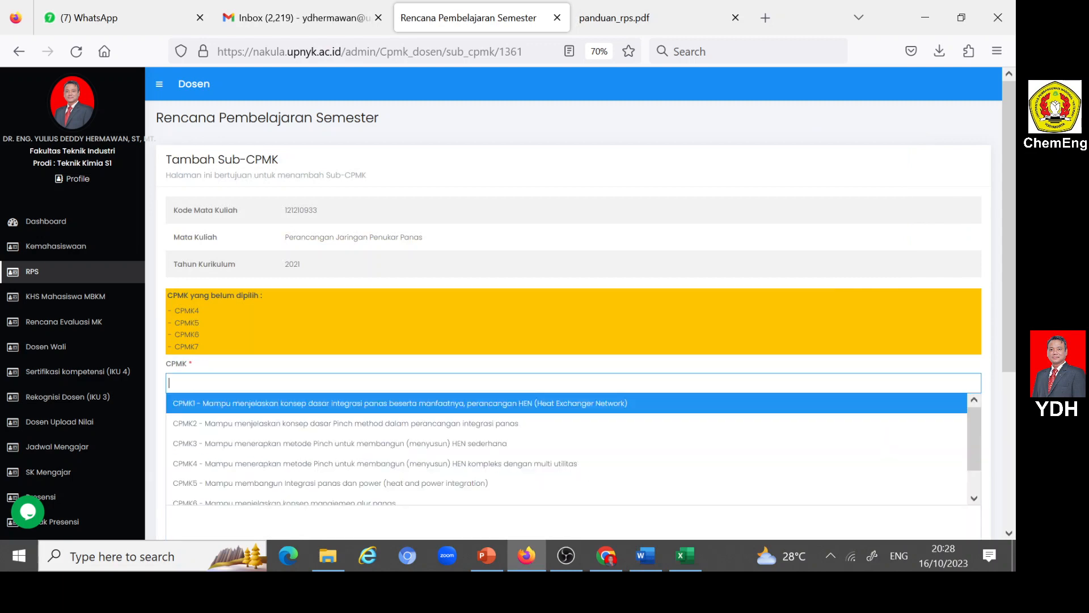
{"action": "left_click", "coordinate": [509, 464]}
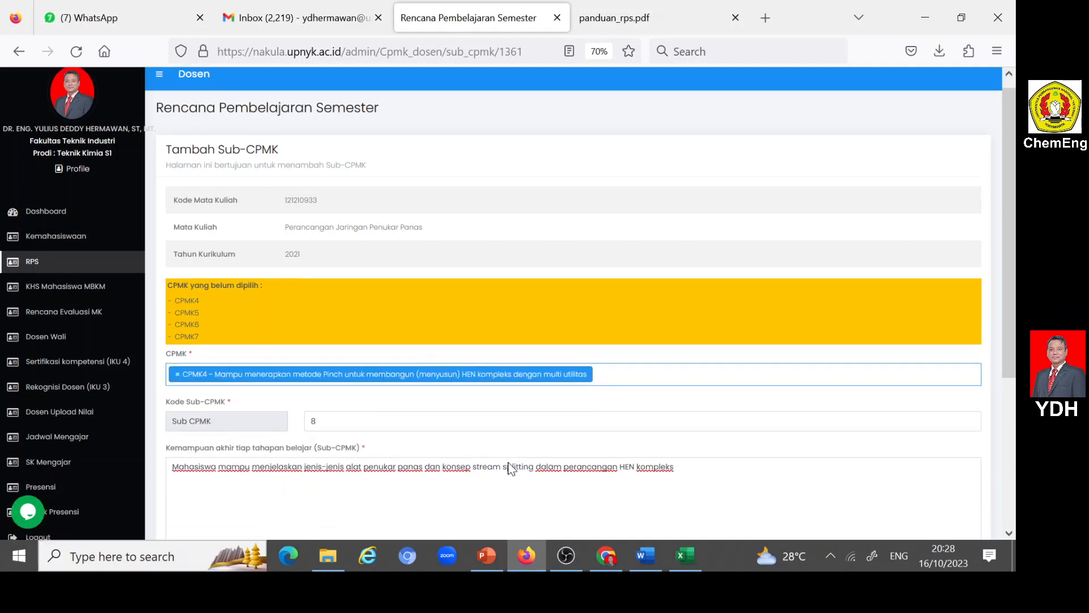
- Set Kognitif (C) to 3, Afektif (A) to 2 and Psikomotor (P) to 2 for Sub-CPMK 8, and submit the entry
{"action": "scroll", "coordinate": [509, 465], "scroll_direction": "down", "scroll_amount": 3}
{"action": "scroll", "coordinate": [401, 416], "scroll_direction": "down", "scroll_amount": 1}
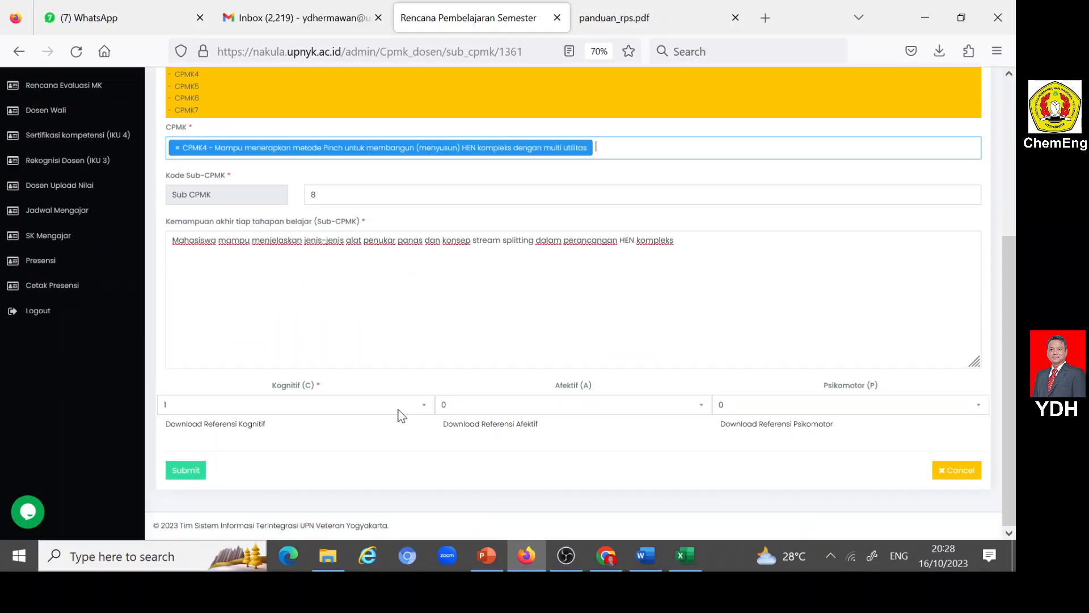
{"action": "left_click", "coordinate": [420, 407]}
{"action": "left_click", "coordinate": [348, 451]}
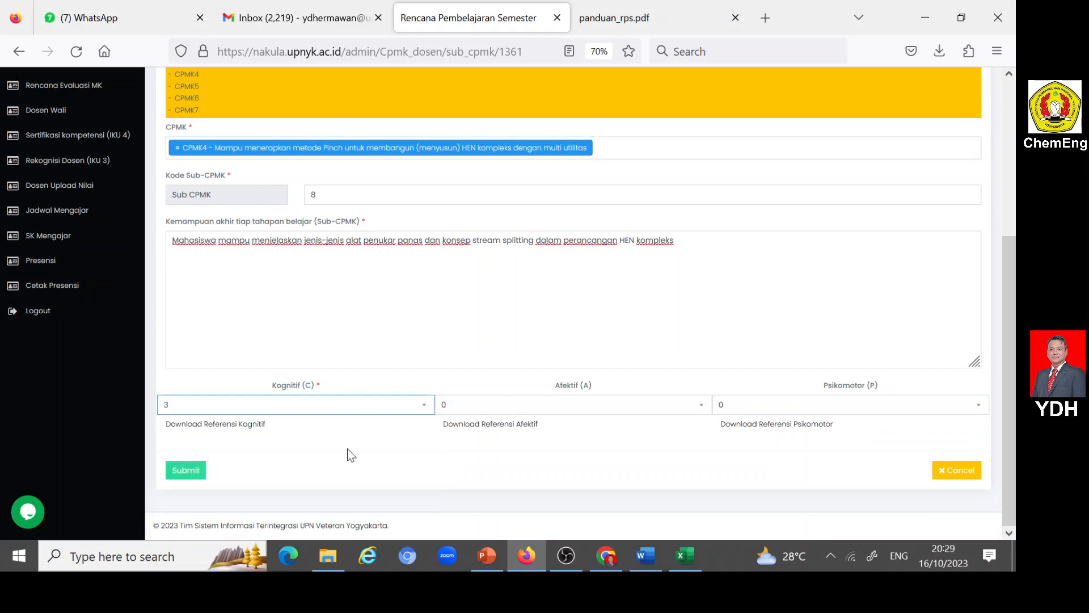
{"action": "left_click", "coordinate": [703, 407]}
{"action": "left_click", "coordinate": [444, 455]}
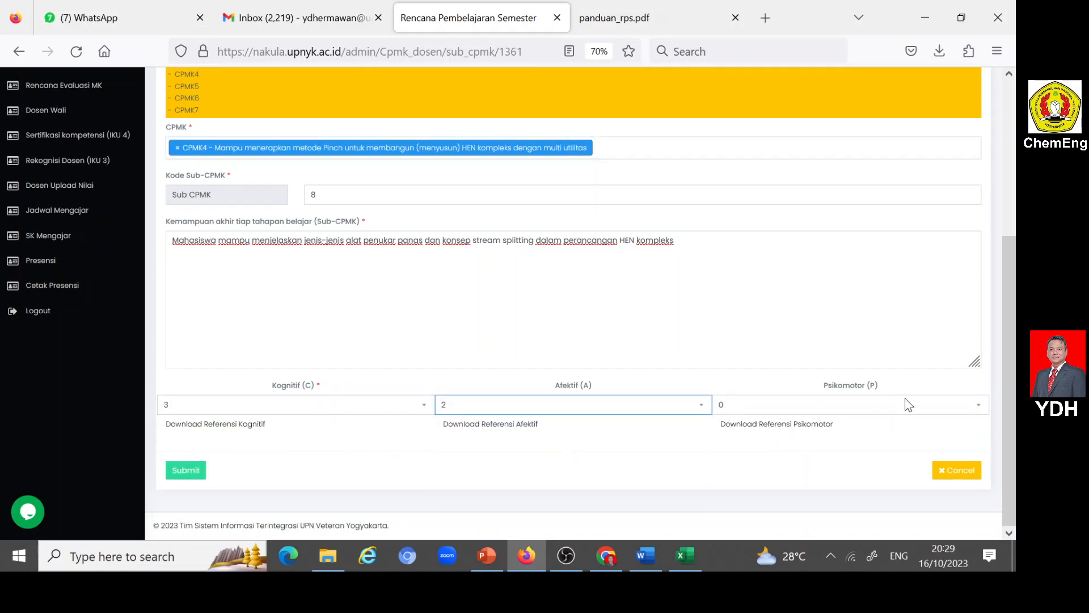
{"action": "left_click", "coordinate": [979, 407]}
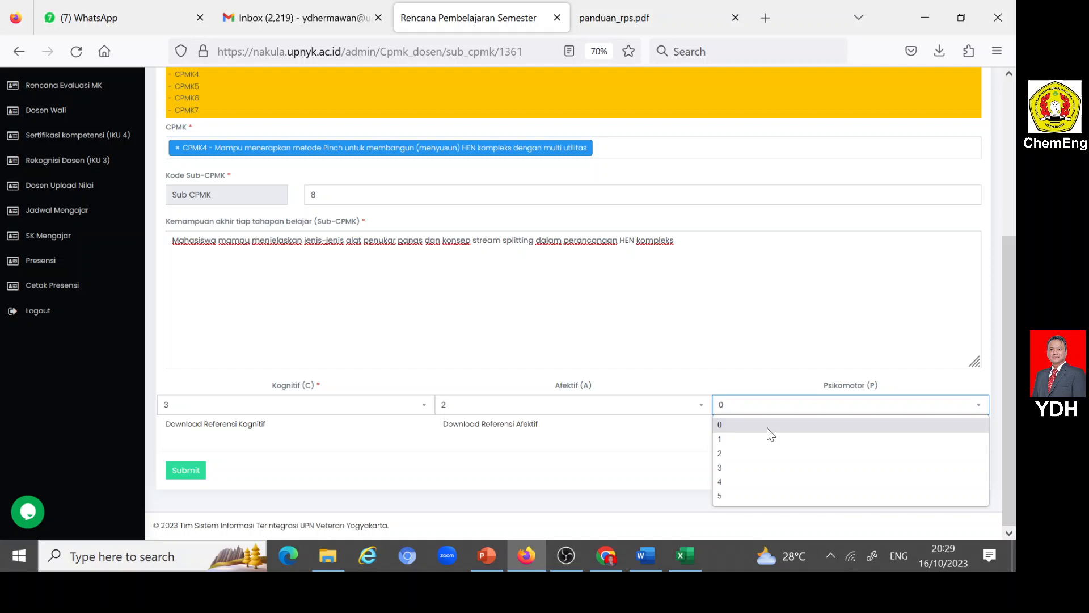
{"action": "left_click", "coordinate": [733, 455]}
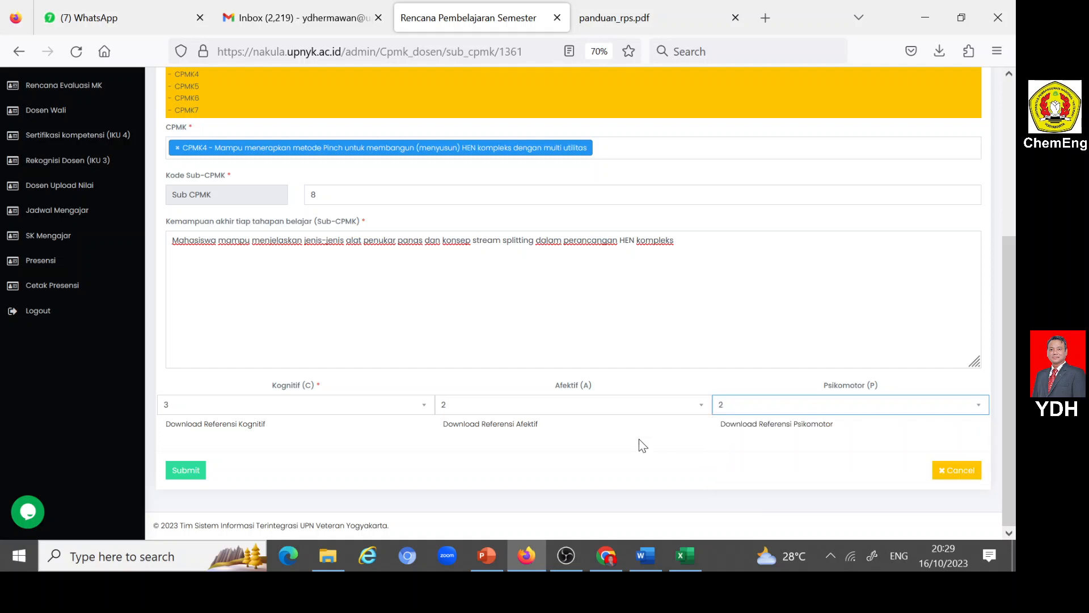
{"action": "left_click", "coordinate": [183, 471]}
- Open a new Sub-CPMK entry and set its Kode Sub-CPMK to 9
{"action": "scroll", "coordinate": [320, 434], "scroll_direction": "down", "scroll_amount": 3}
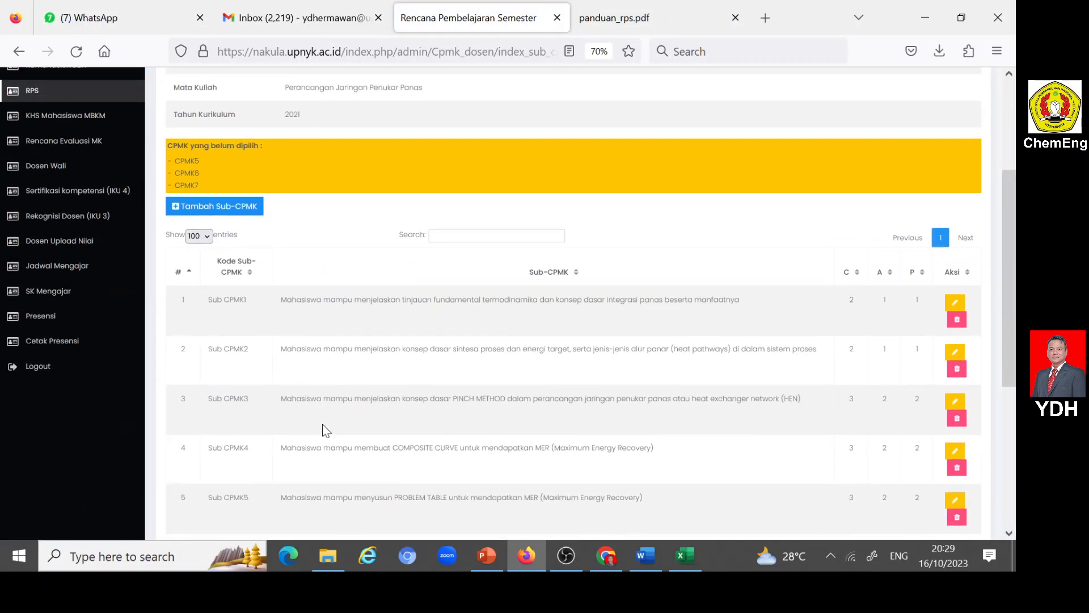
{"action": "left_click", "coordinate": [173, 207]}
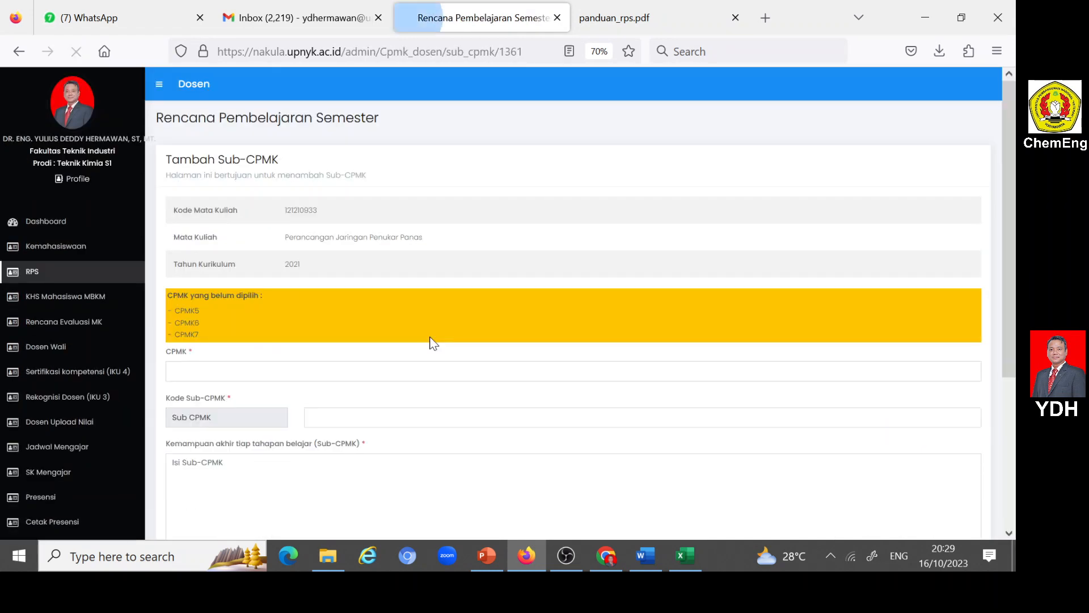
{"action": "scroll", "coordinate": [326, 322], "scroll_direction": "down", "scroll_amount": 3}
{"action": "left_click", "coordinate": [325, 297]}
{"action": "type", "text": "9"}
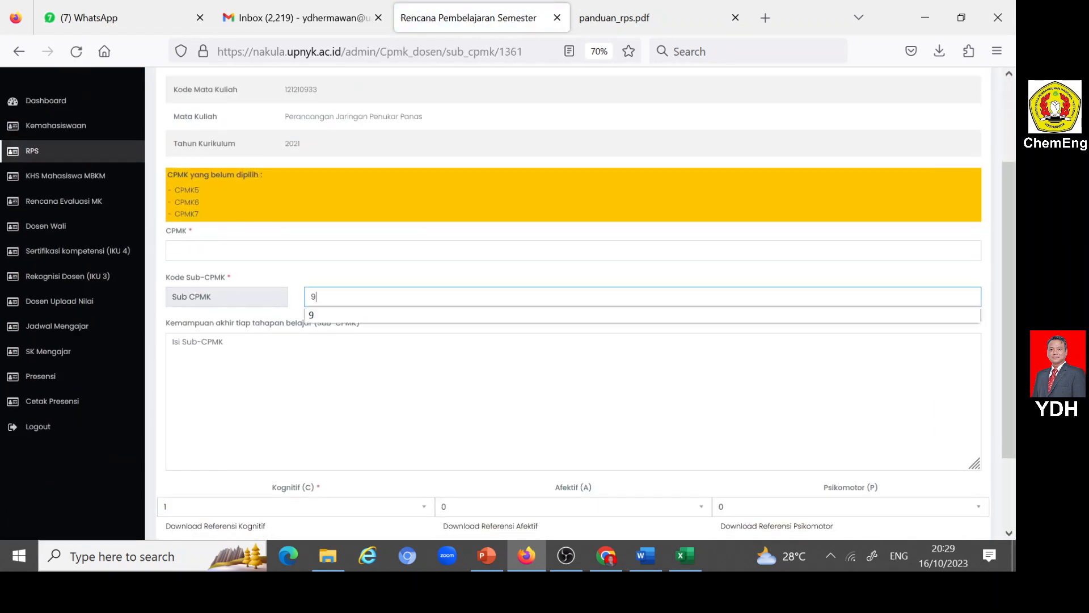
{"action": "left_click", "coordinate": [359, 318]}
{"action": "left_click", "coordinate": [336, 363]}
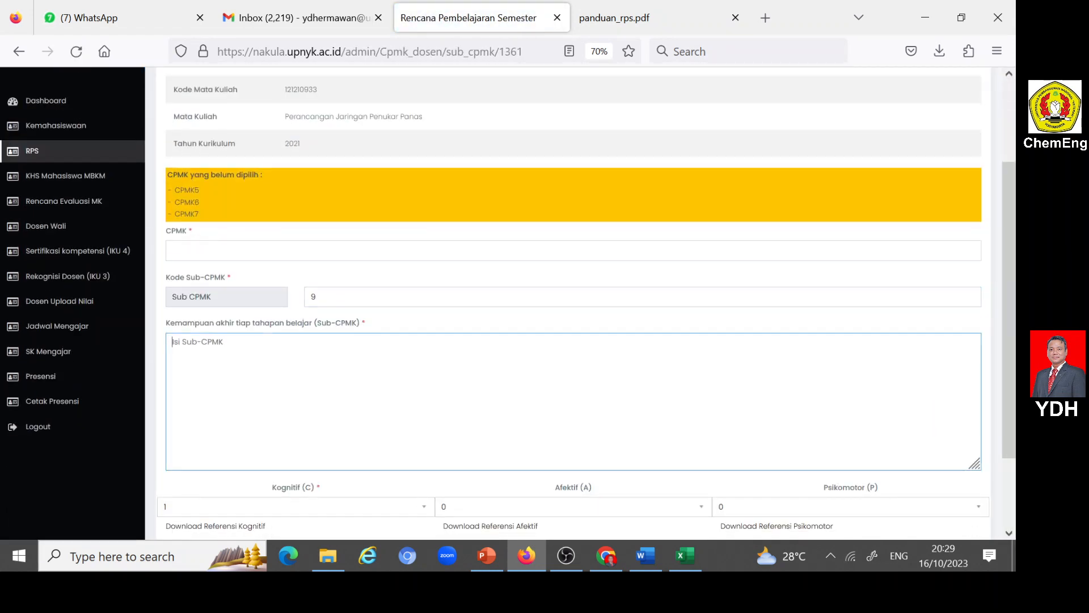
- Copy the SUB CPMK9 description from the Word RPS into Nakula's Sub-CPMK field in Firefox without leading space, and assign CPMK4
{"action": "left_click", "coordinate": [644, 556]}
{"action": "scroll", "coordinate": [543, 449], "scroll_direction": "down", "scroll_amount": 3}
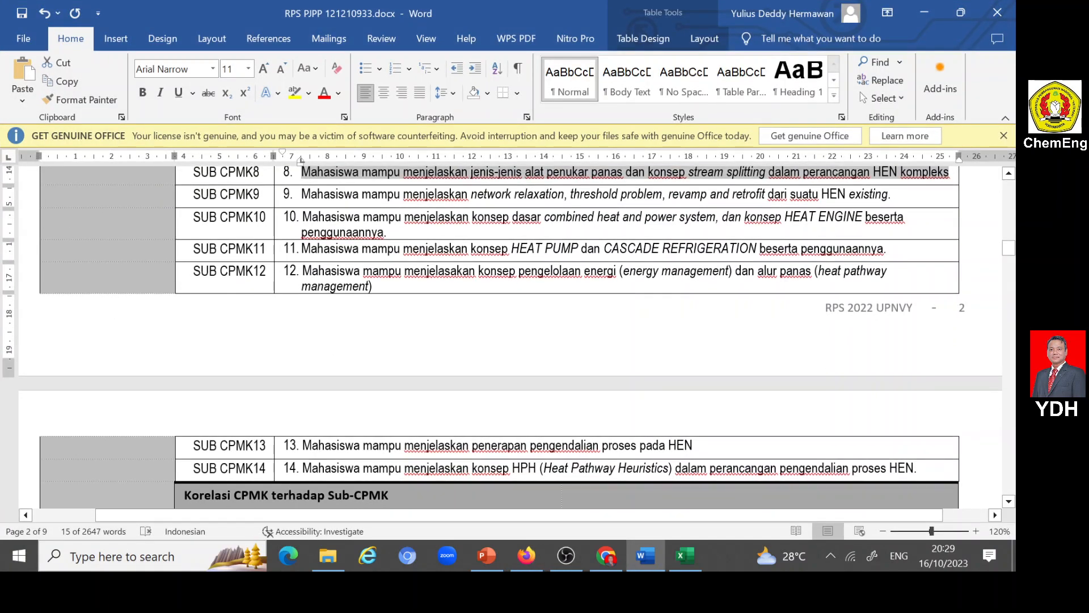
{"action": "left_click_drag", "start_coordinate": [296, 194], "coordinate": [891, 196]}
{"action": "key", "text": "ctrl+c"}
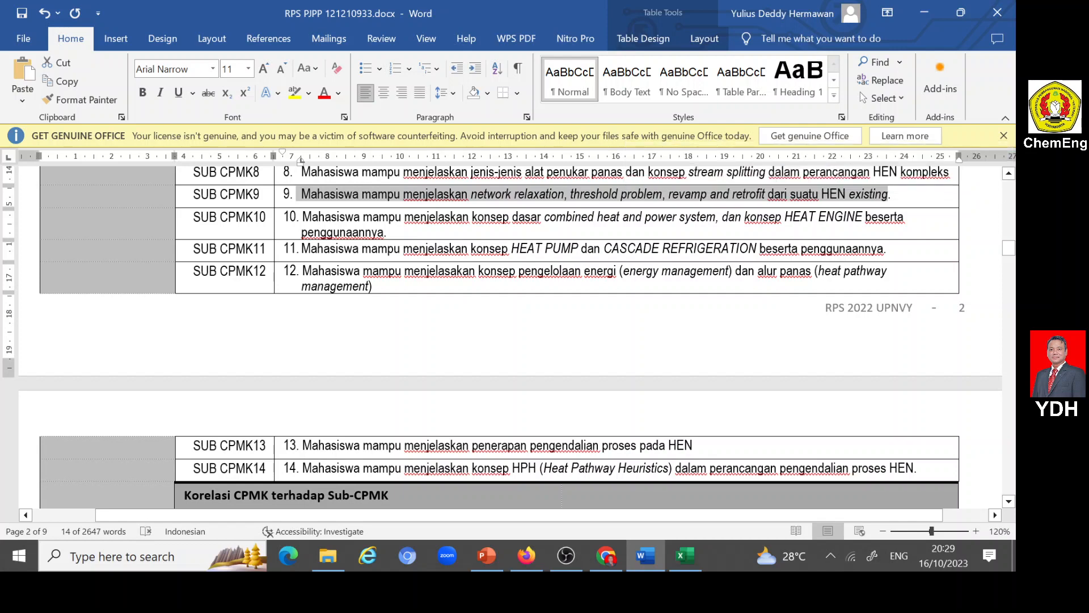
{"action": "left_click", "coordinate": [528, 556]}
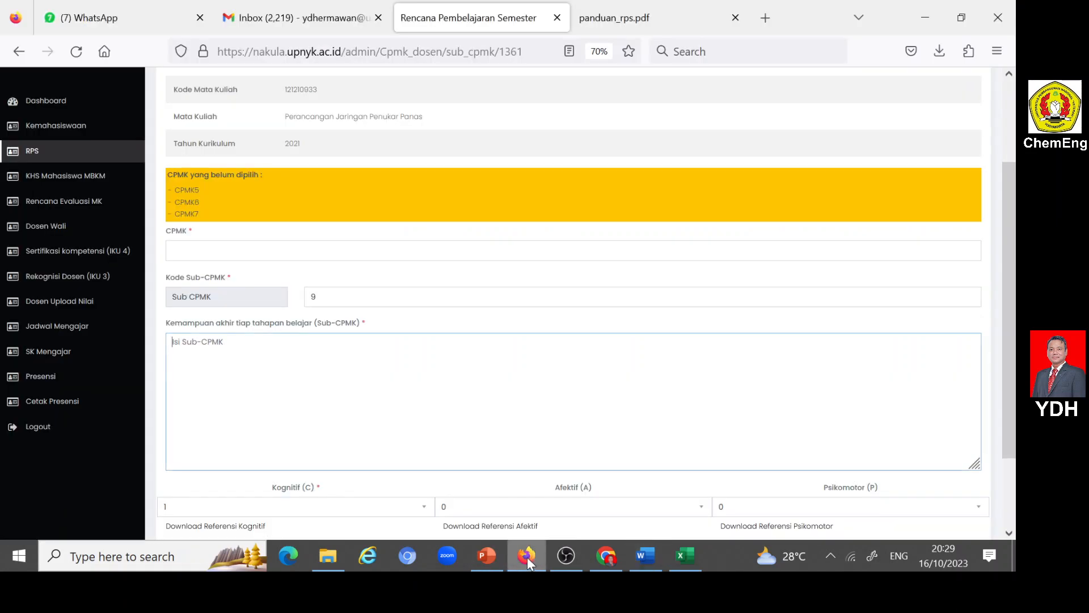
{"action": "key", "text": "ctrl+v"}
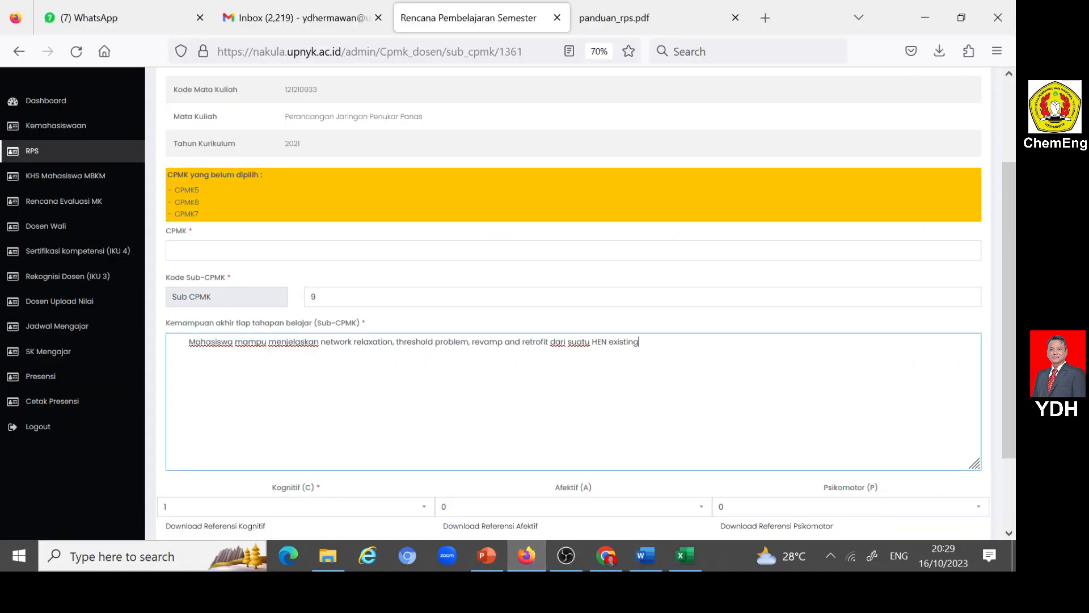
{"action": "key", "text": "BackSpace"}
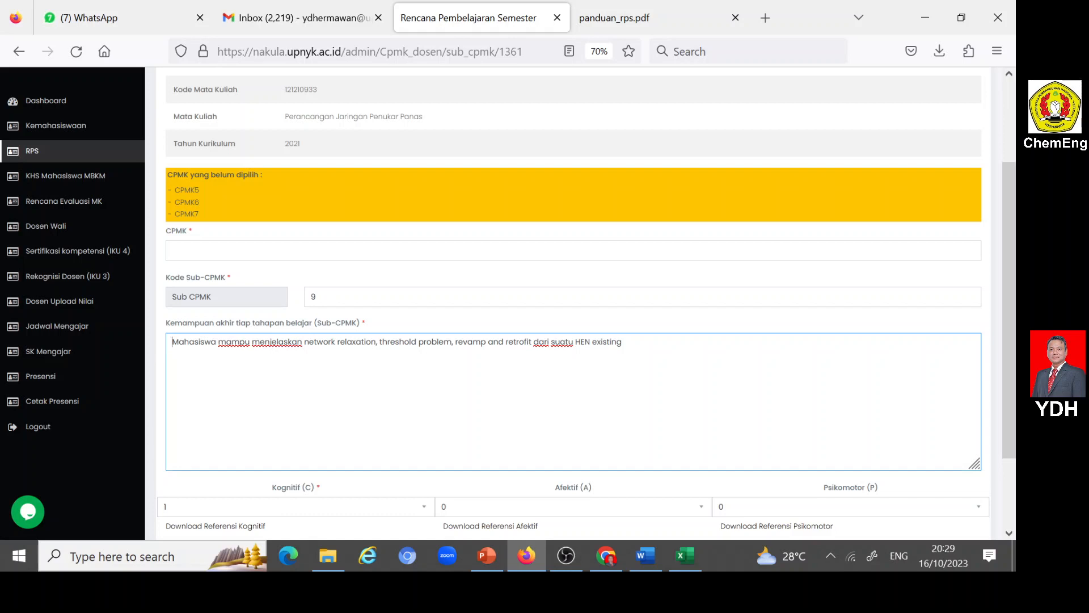
{"action": "left_click", "coordinate": [200, 250]}
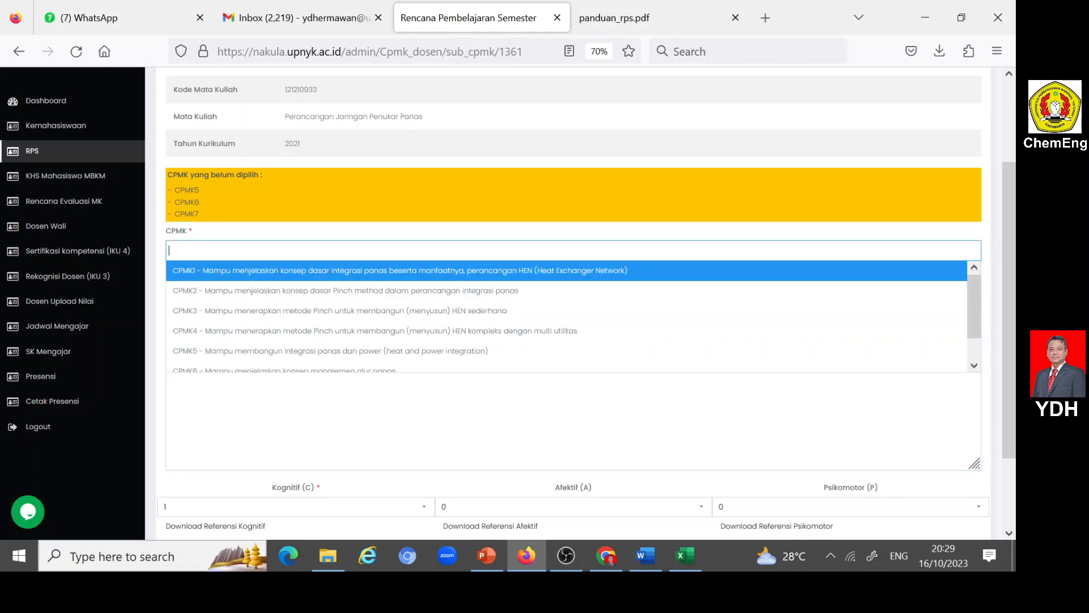
{"action": "left_click", "coordinate": [292, 332]}
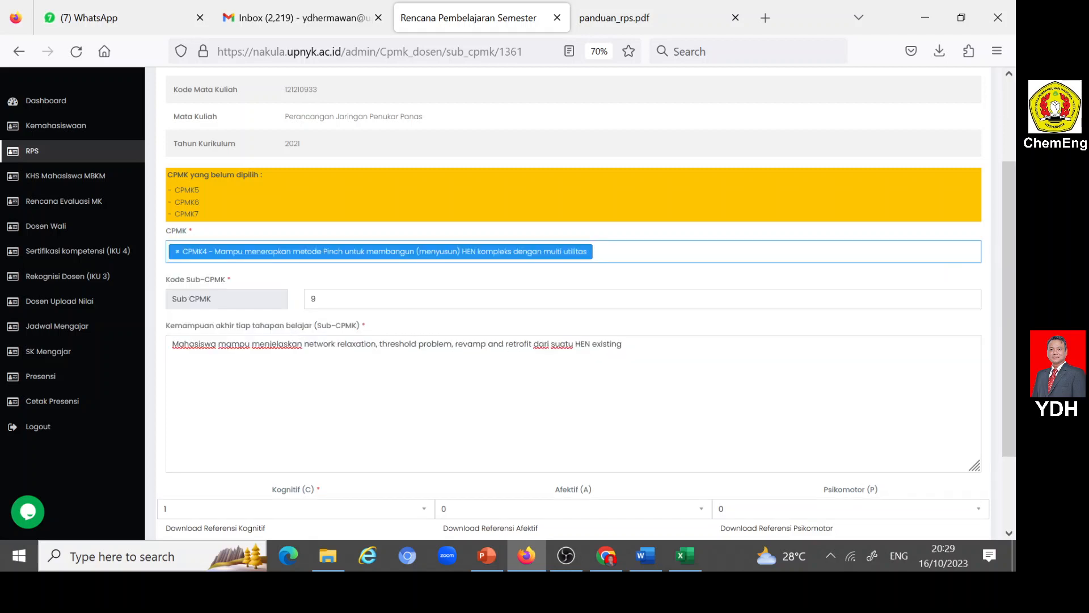
- Set Kognitif (C) to 3, Afektif (A) to 2 and Psikomotor (P) to 2 for Sub-CPMK 9, and submit the entry
{"action": "scroll", "coordinate": [310, 380], "scroll_direction": "down", "scroll_amount": 3}
{"action": "left_click", "coordinate": [423, 411]}
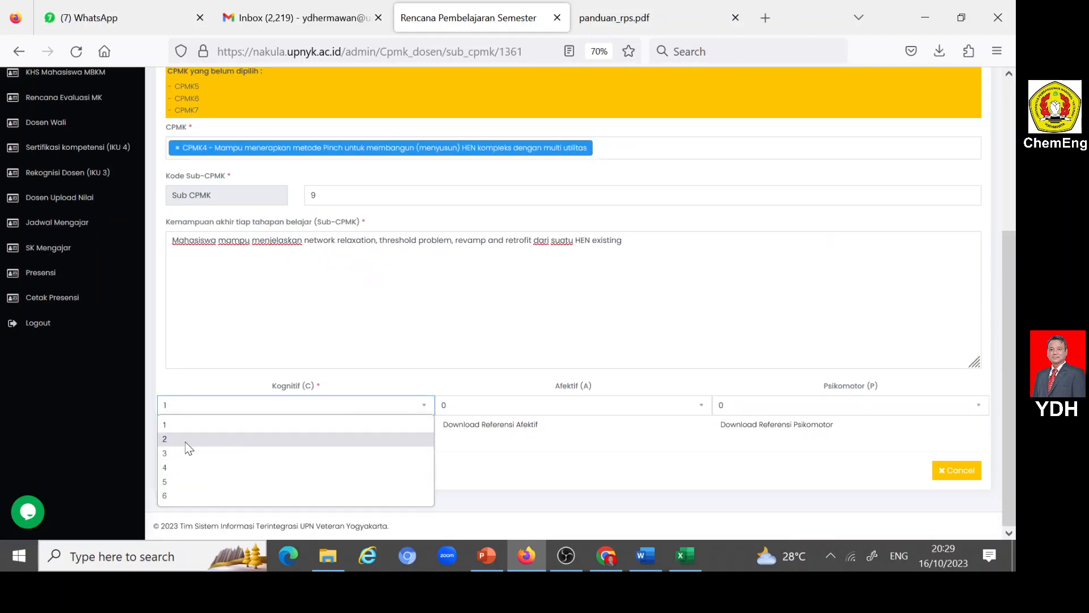
{"action": "left_click", "coordinate": [171, 460]}
{"action": "left_click", "coordinate": [702, 405]}
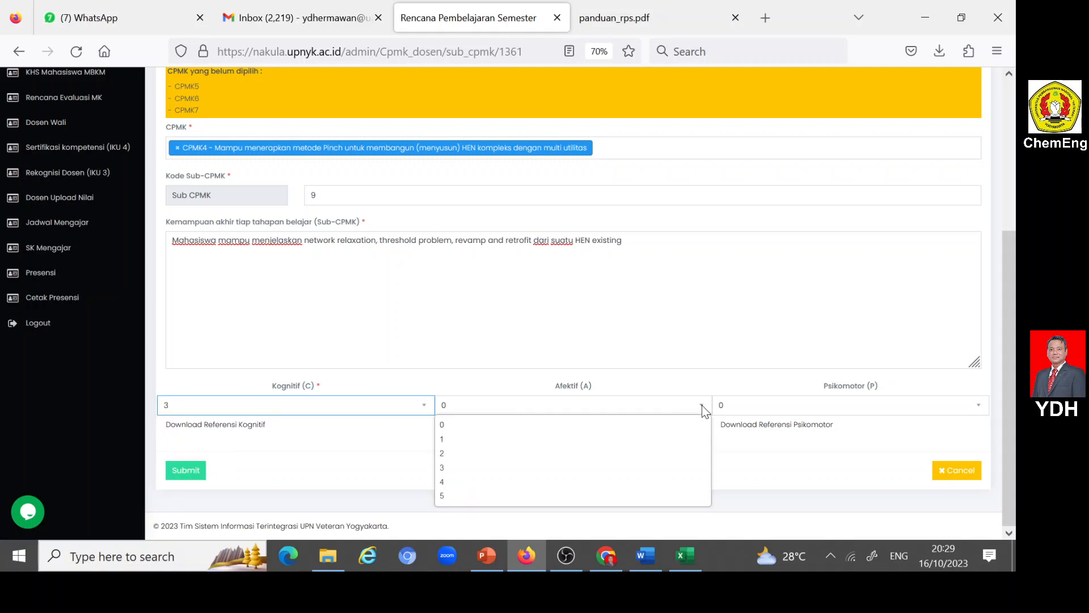
{"action": "left_click", "coordinate": [451, 454]}
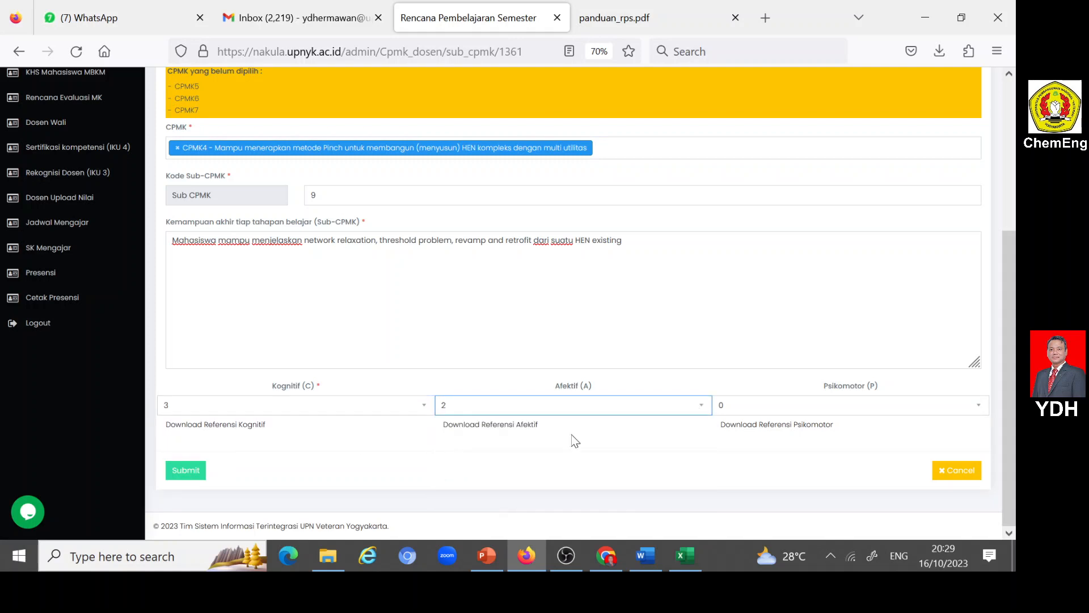
{"action": "left_click", "coordinate": [979, 405]}
{"action": "left_click", "coordinate": [737, 453]}
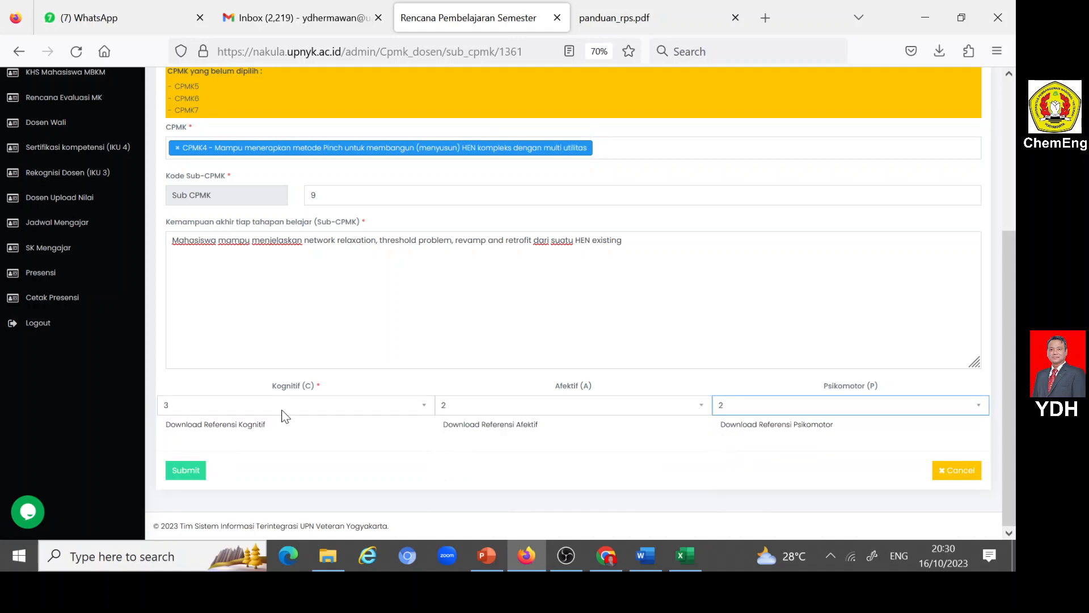
{"action": "left_click", "coordinate": [189, 472]}
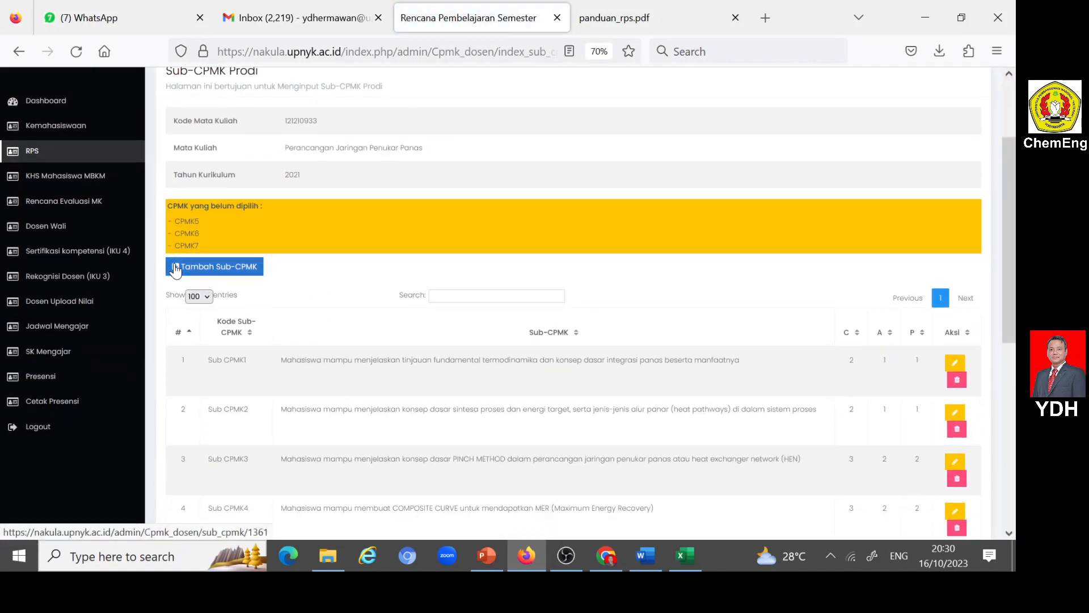
- Open a new Sub-CPMK entry and set its Kode Sub-CPMK to 10
{"action": "scroll", "coordinate": [287, 352], "scroll_direction": "down", "scroll_amount": 5}
{"action": "scroll", "coordinate": [208, 477], "scroll_direction": "down", "scroll_amount": 2}
{"action": "scroll", "coordinate": [200, 391], "scroll_direction": "up", "scroll_amount": 7}
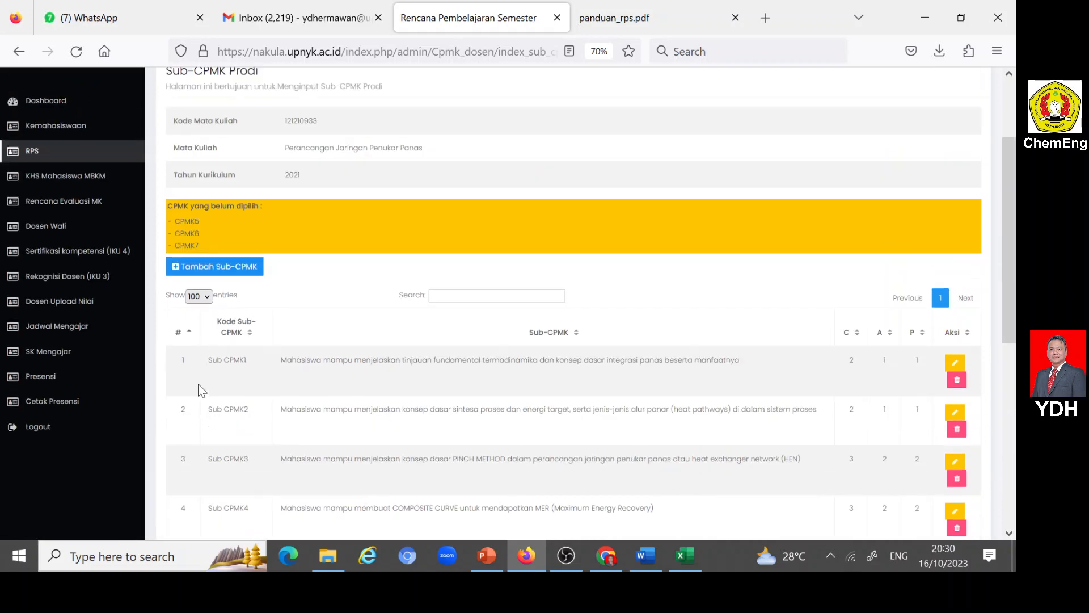
{"action": "left_click", "coordinate": [177, 267]}
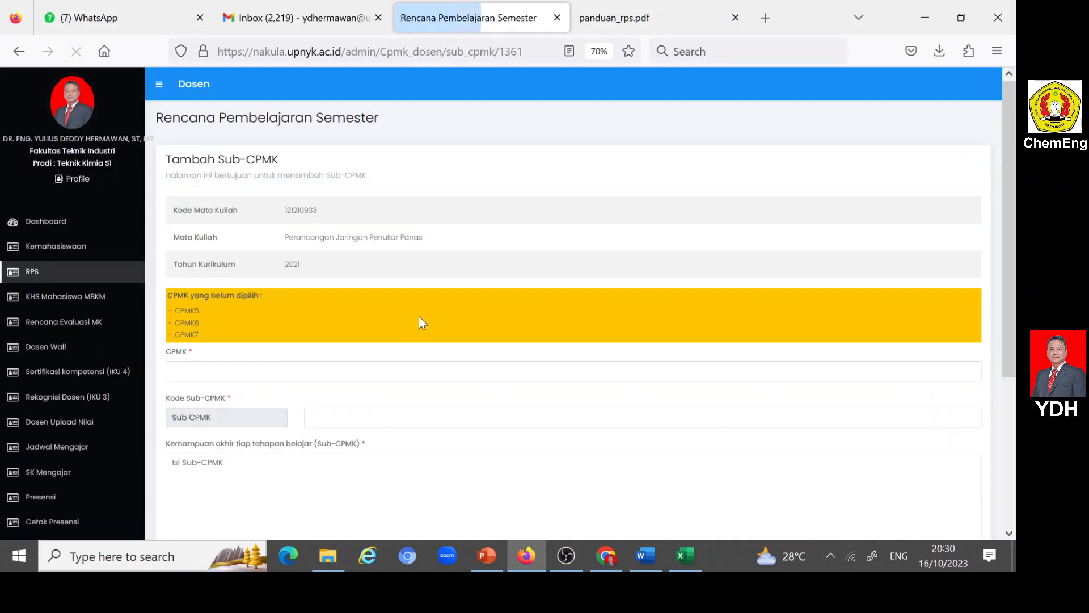
{"action": "left_click", "coordinate": [397, 417]}
{"action": "type", "text": "1"}
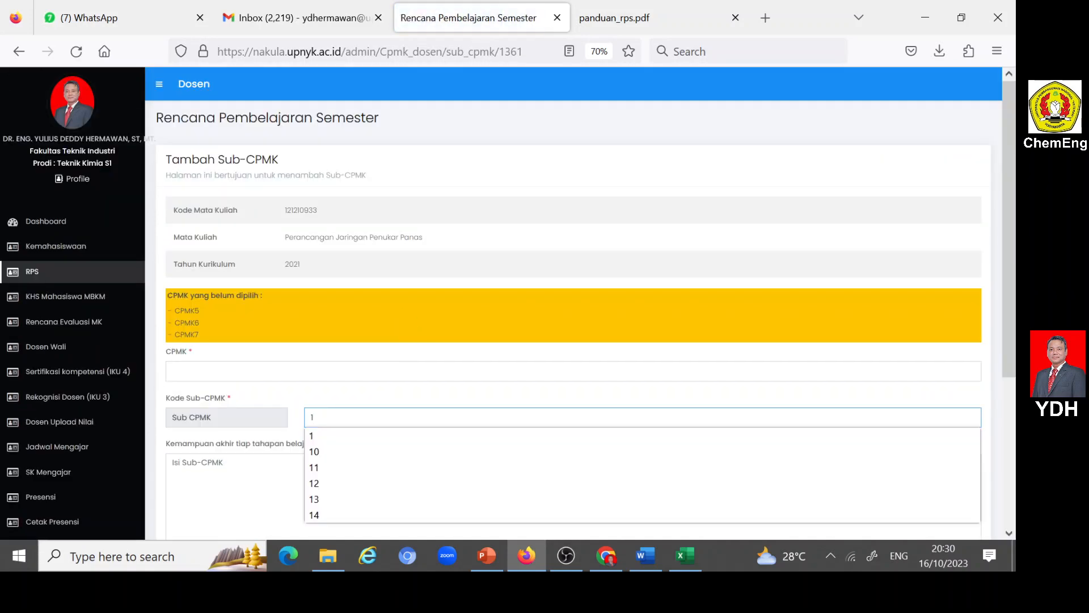
{"action": "type", "text": "0"}
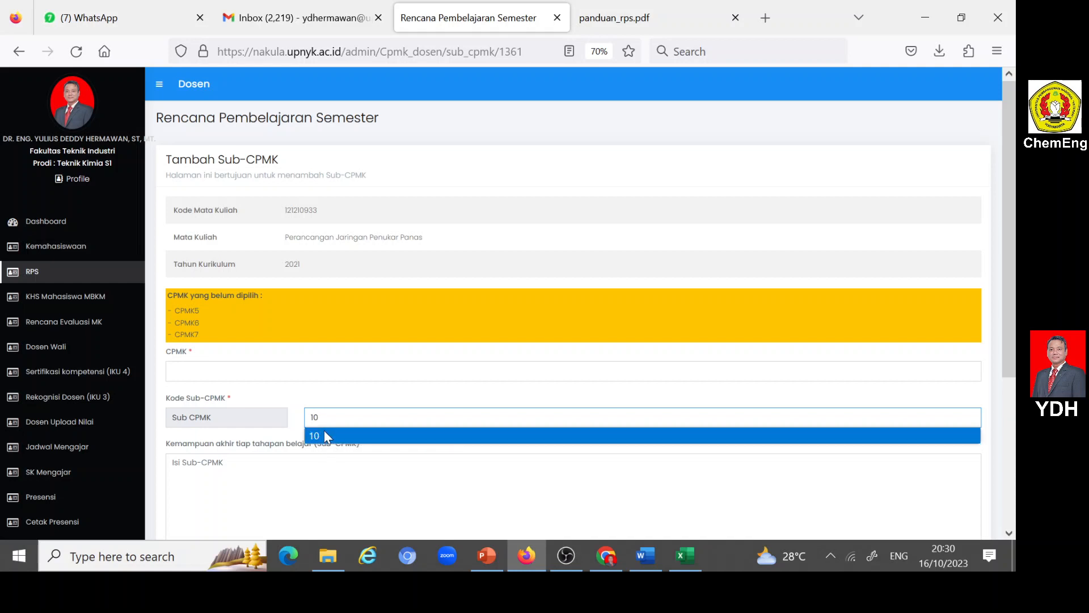
{"action": "left_click", "coordinate": [348, 436]}
{"action": "key", "text": "Tab"}
- Copy the SUB CPMK10 description from the Word RPS into Nakula's Sub-CPMK field in Firefox, and assign CPMK5
{"action": "left_click", "coordinate": [646, 555]}
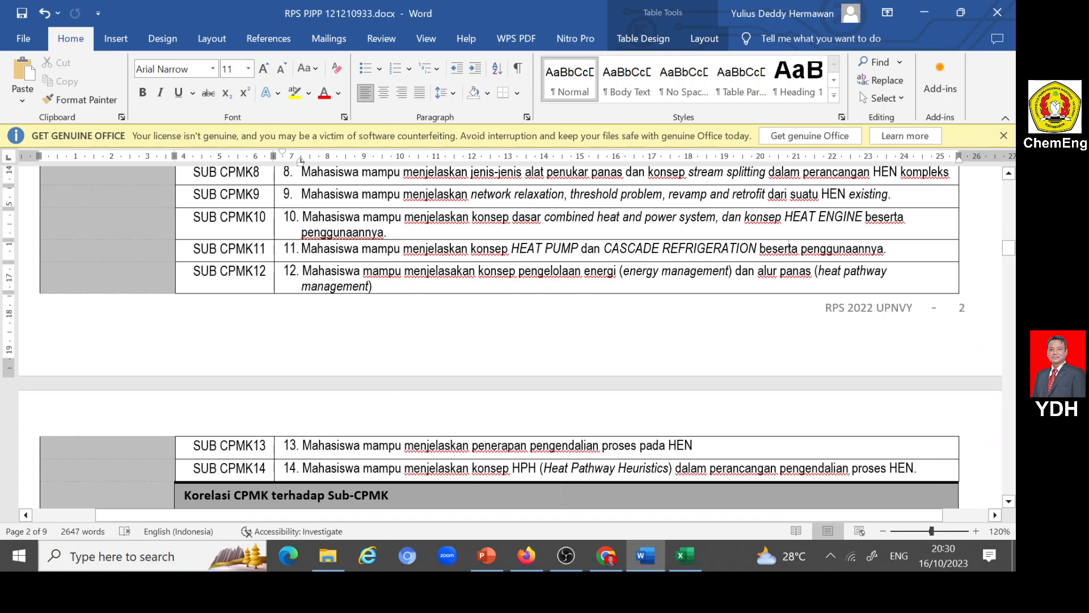
{"action": "left_click_drag", "start_coordinate": [301, 217], "coordinate": [384, 232]}
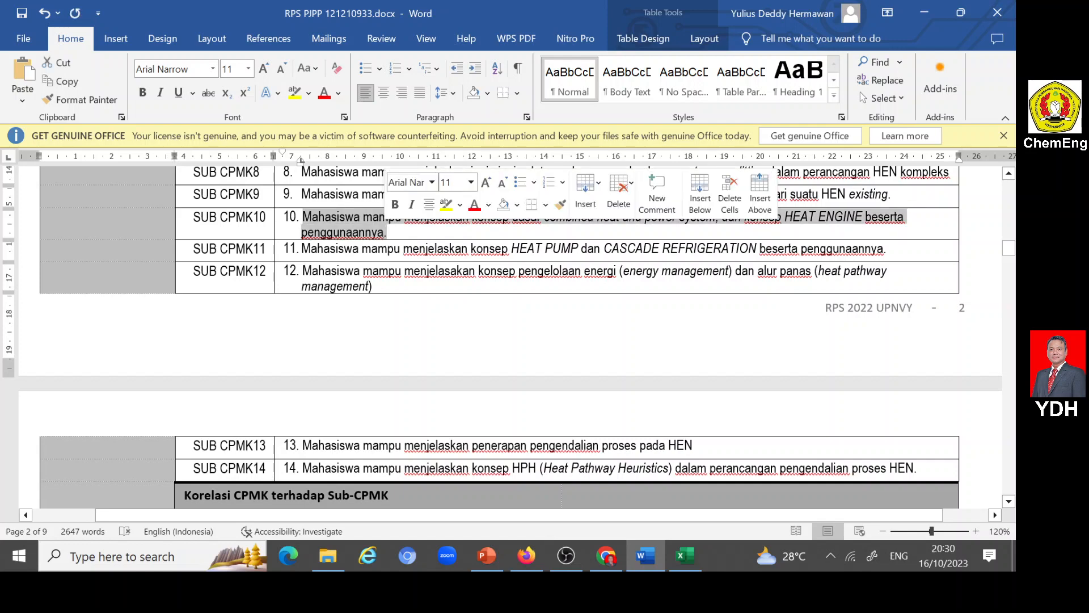
{"action": "left_click", "coordinate": [528, 556]}
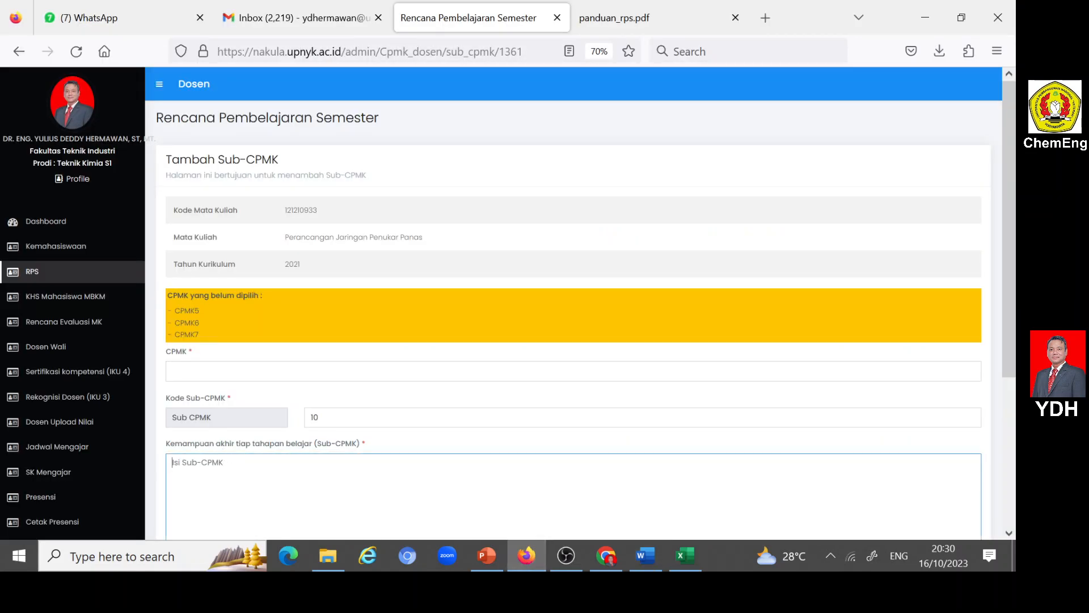
{"action": "type", "text": "Mahasiswa mampu menjelaskan konsep dasar combined heat and power system, dan konsep HEAT ENGINE beserta penggunaannya."}
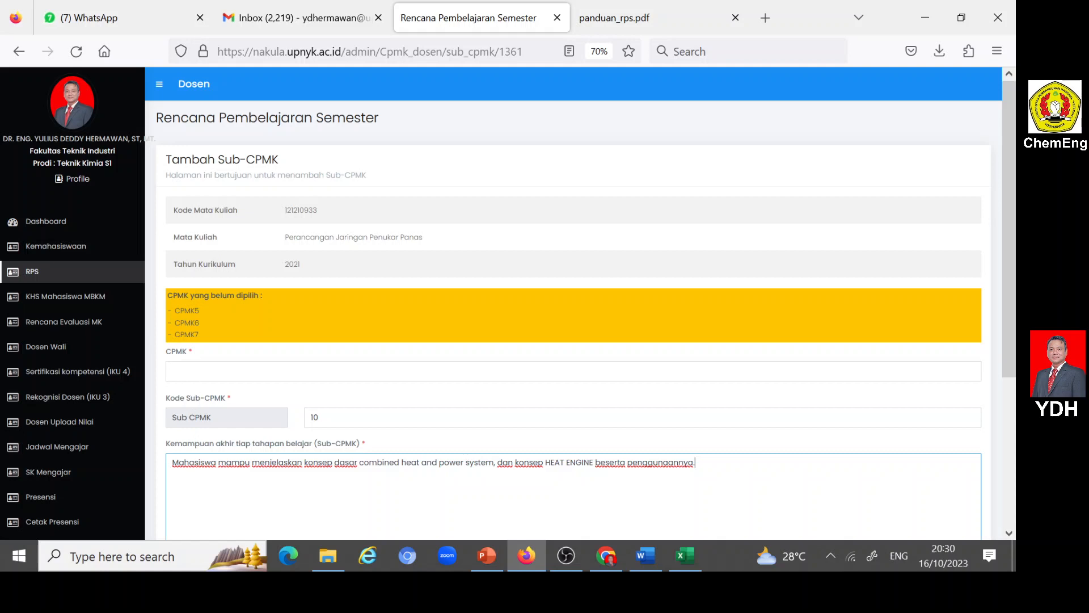
{"action": "left_click", "coordinate": [195, 372]}
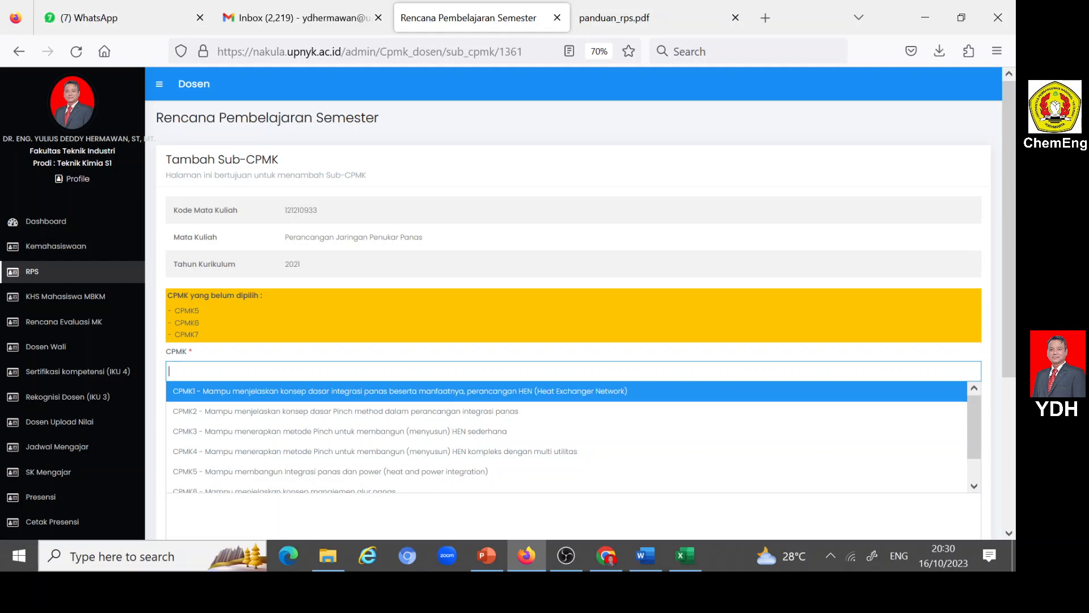
{"action": "left_click", "coordinate": [210, 472]}
- Set Kognitif (C) to 3, Afektif (A) to 2 and Psikomotor (P) to 2 for Sub-CPMK 10, and submit the entry
{"action": "scroll", "coordinate": [213, 480], "scroll_direction": "down", "scroll_amount": 4}
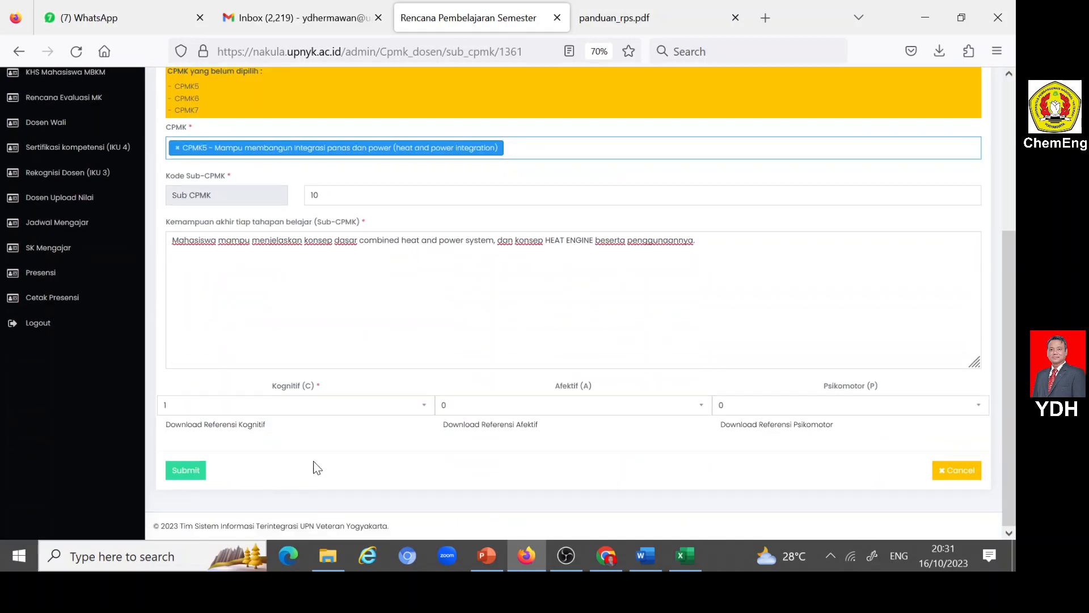
{"action": "left_click", "coordinate": [417, 405]}
{"action": "left_click", "coordinate": [168, 453]}
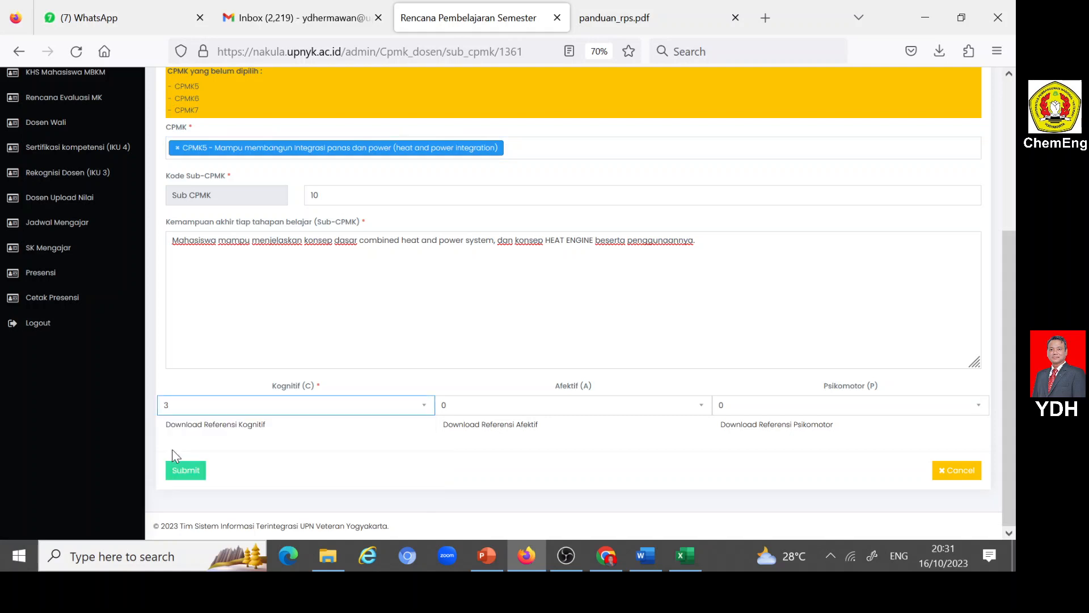
{"action": "left_click", "coordinate": [701, 409]}
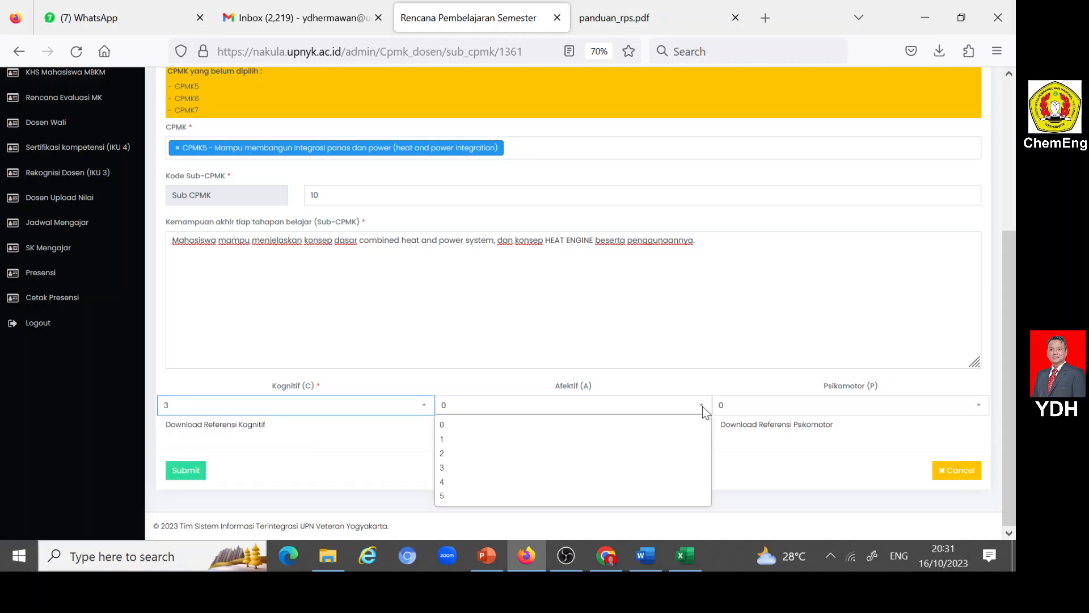
{"action": "left_click", "coordinate": [469, 454]}
{"action": "left_click", "coordinate": [983, 405]}
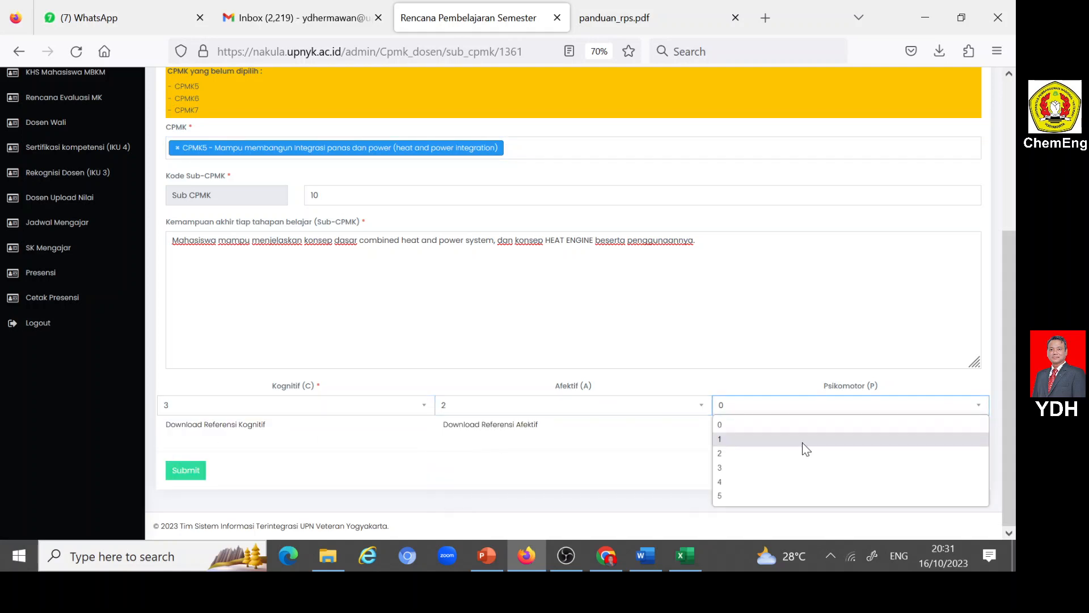
{"action": "left_click", "coordinate": [748, 454]}
{"action": "left_click", "coordinate": [189, 473]}
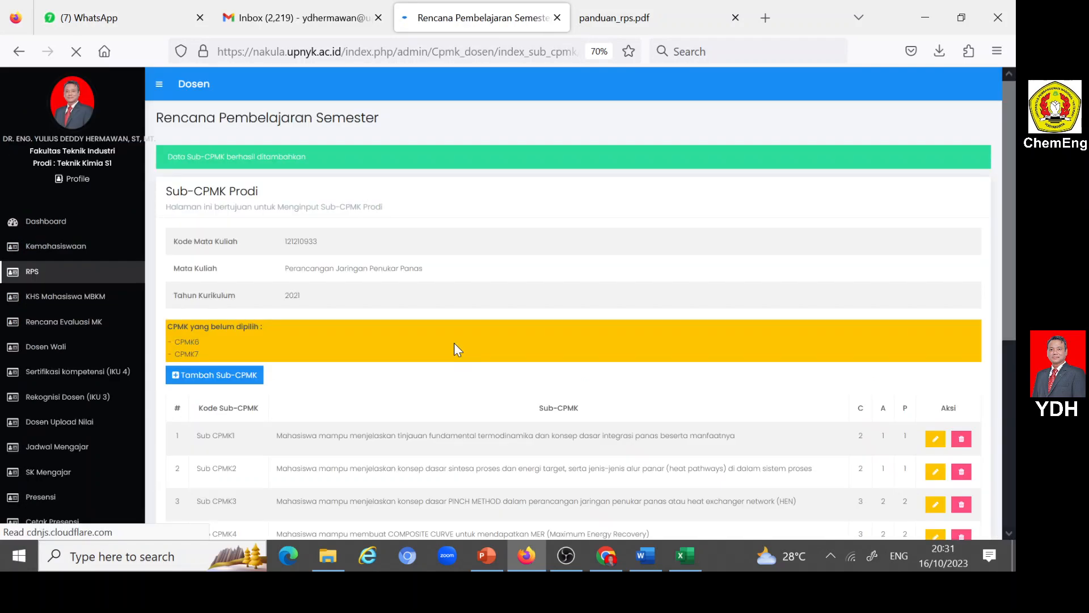
- Open a new Sub-CPMK entry and set its Kode Sub-CPMK to 11
{"action": "scroll", "coordinate": [454, 342], "scroll_direction": "down", "scroll_amount": 5}
{"action": "scroll", "coordinate": [454, 343], "scroll_direction": "up", "scroll_amount": 1}
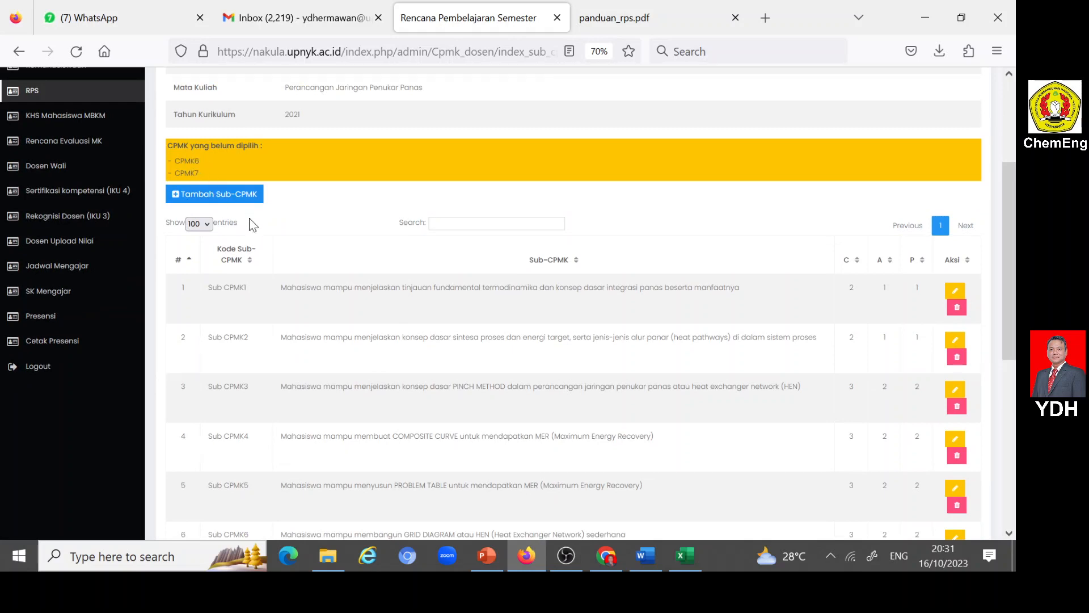
{"action": "scroll", "coordinate": [259, 232], "scroll_direction": "down", "scroll_amount": 3}
{"action": "scroll", "coordinate": [259, 231], "scroll_direction": "up", "scroll_amount": 4}
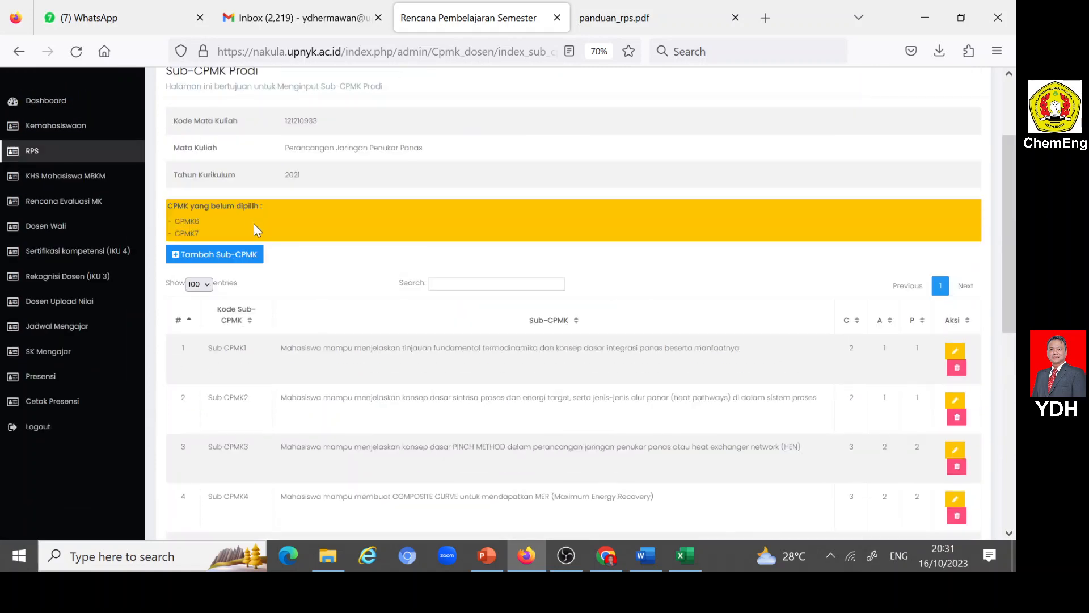
{"action": "left_click", "coordinate": [175, 256]}
{"action": "scroll", "coordinate": [292, 274], "scroll_direction": "down", "scroll_amount": 3}
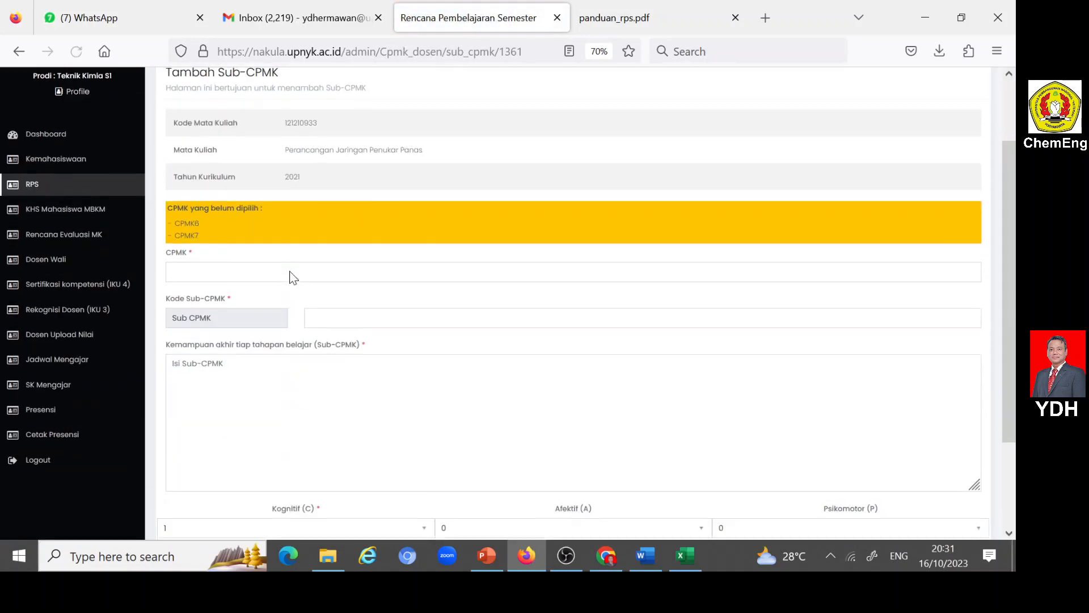
{"action": "left_click", "coordinate": [340, 285]}
{"action": "scroll", "coordinate": [341, 284], "scroll_direction": "down", "scroll_amount": 2}
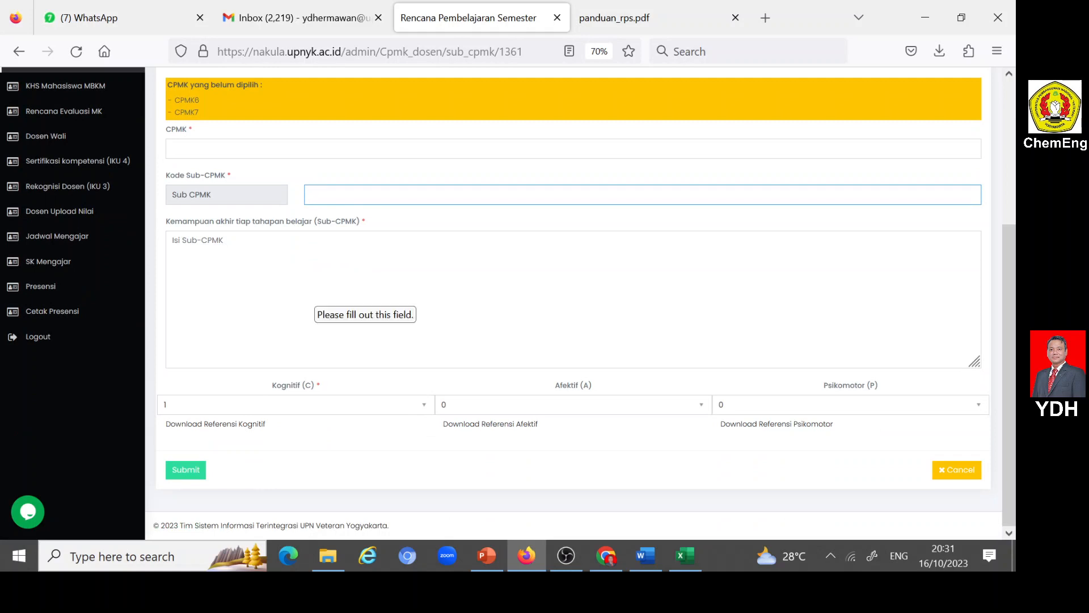
{"action": "type", "text": "11"}
{"action": "left_click", "coordinate": [321, 221]}
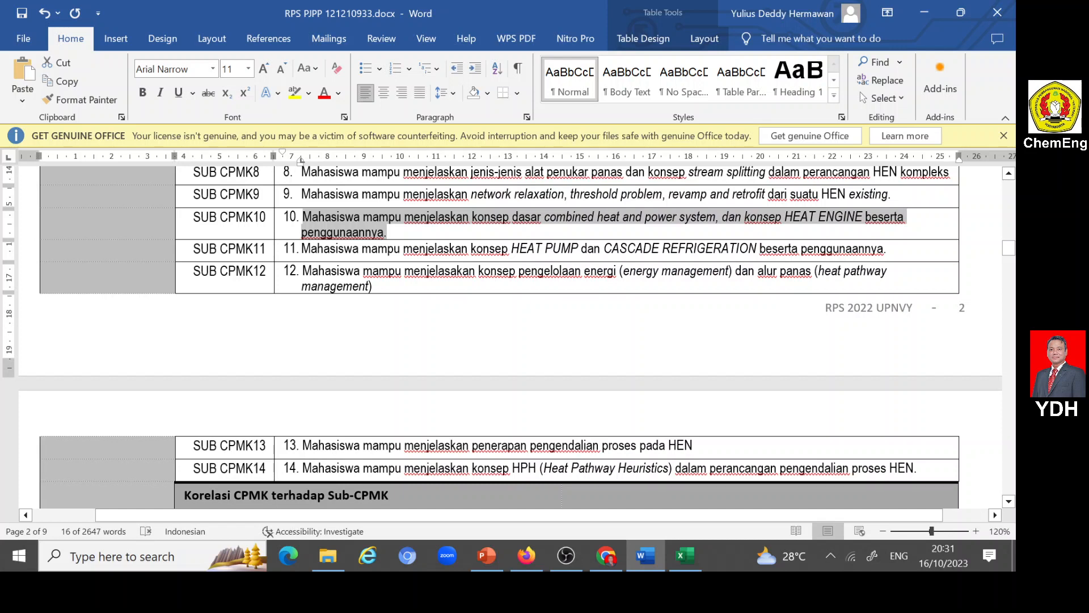
- Copy the SUB CPMK11 description from the Word RPS into Nakula's Sub-CPMK field in Firefox, end it with a period, and assign CPMK5
{"action": "left_click_drag", "start_coordinate": [301, 248], "coordinate": [883, 248]}
{"action": "key", "text": "ctrl+c"}
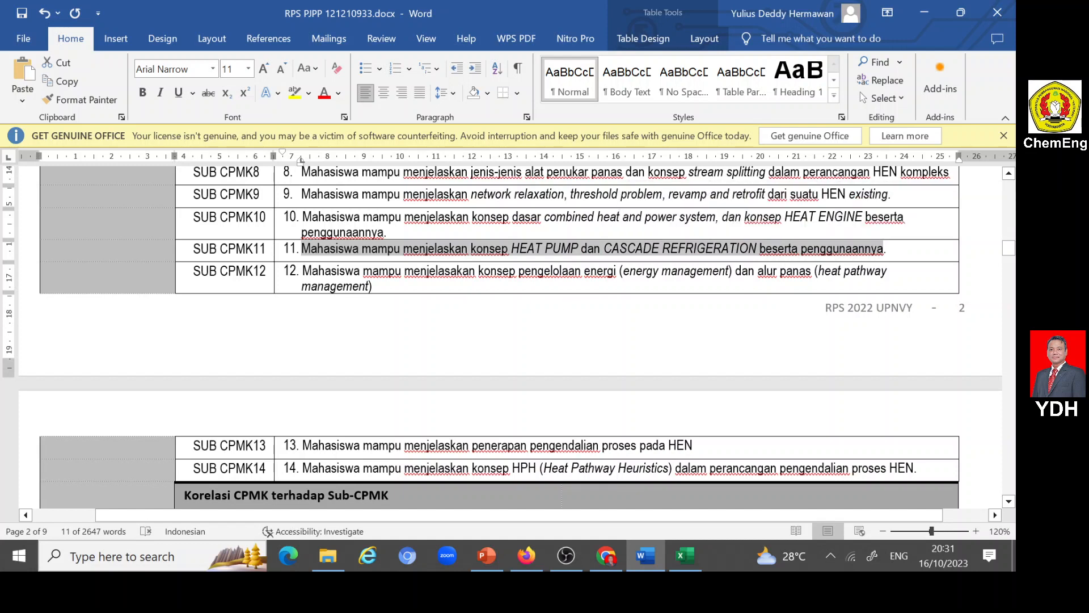
{"action": "left_click", "coordinate": [527, 556]}
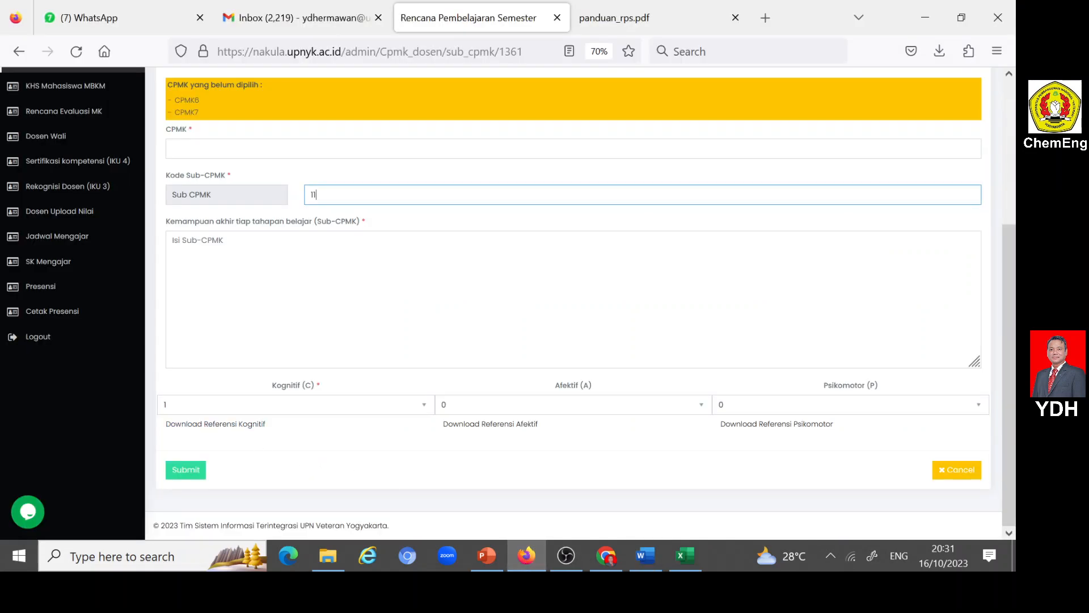
{"action": "left_click", "coordinate": [172, 240]}
{"action": "key", "text": "ctrl+v"}
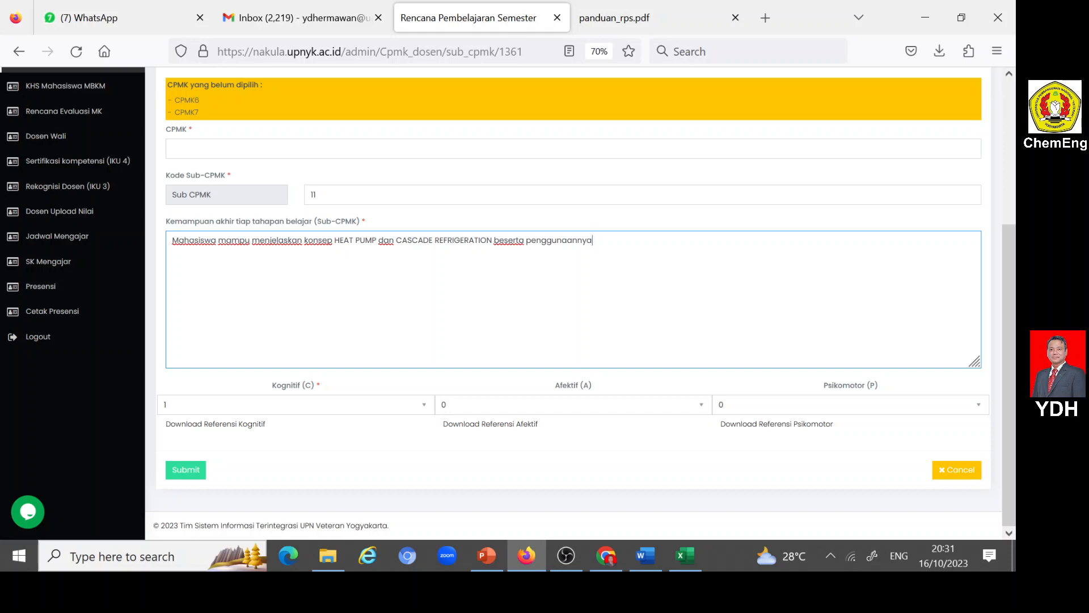
{"action": "type", "text": "."}
{"action": "left_click", "coordinate": [238, 149]}
{"action": "scroll", "coordinate": [247, 200], "scroll_direction": "down", "scroll_amount": 1}
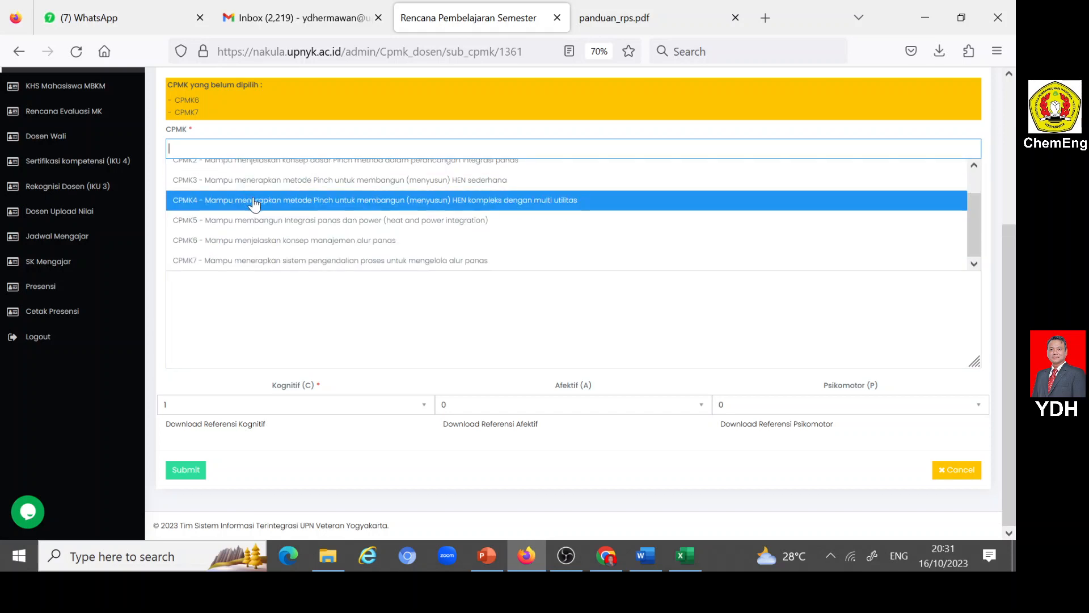
{"action": "left_click", "coordinate": [245, 221]}
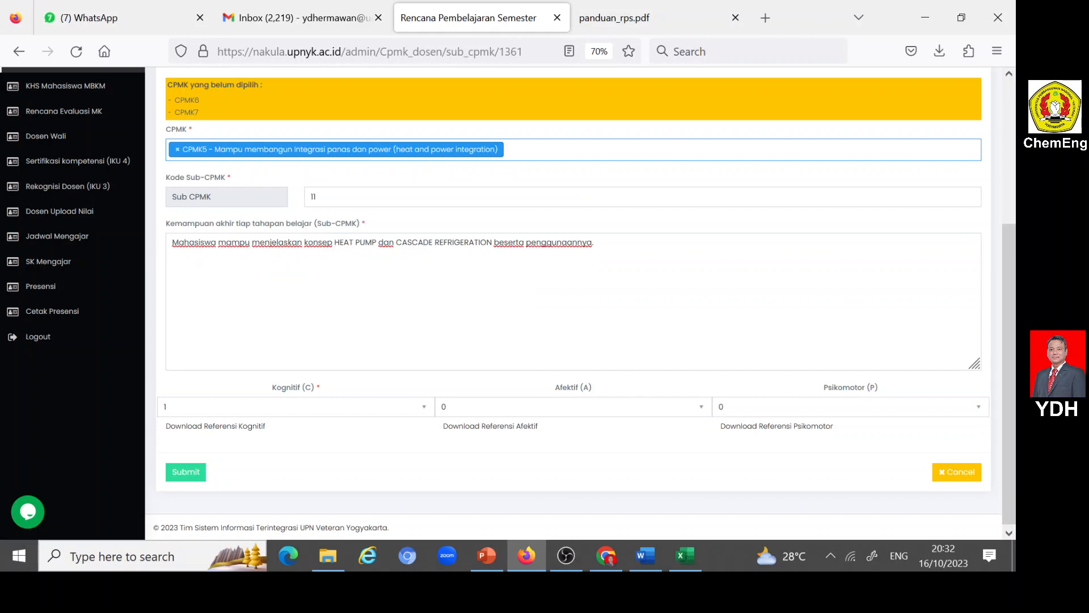
- Set Kognitif (C) to 3, Afektif (A) to 2 and Psikomotor (P) to 2 for Sub-CPMK 11, and submit the entry
{"action": "left_click", "coordinate": [422, 406]}
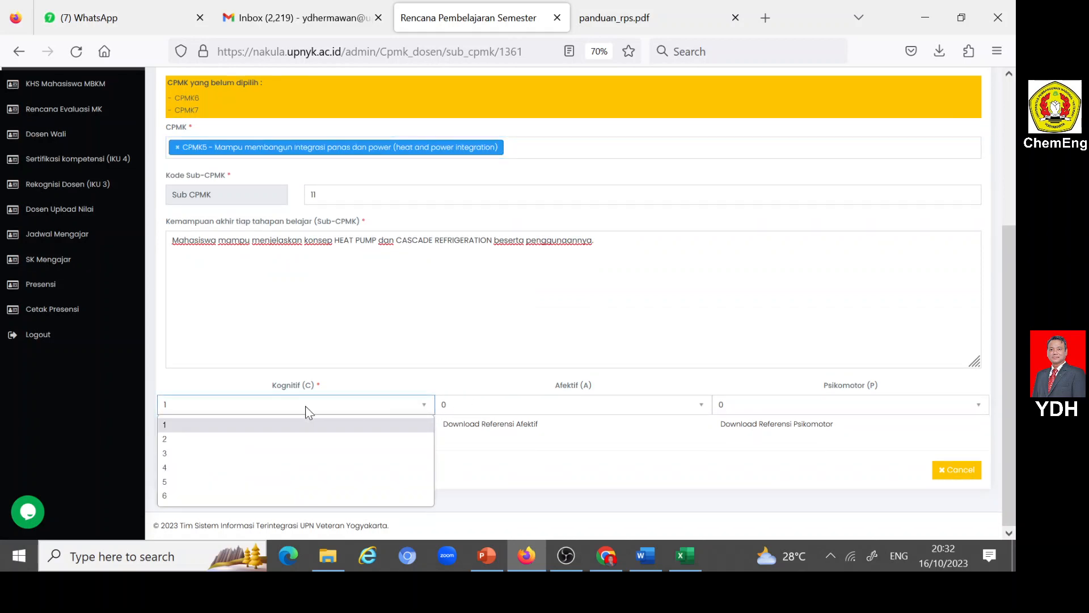
{"action": "left_click", "coordinate": [211, 454]}
{"action": "left_click", "coordinate": [700, 407]}
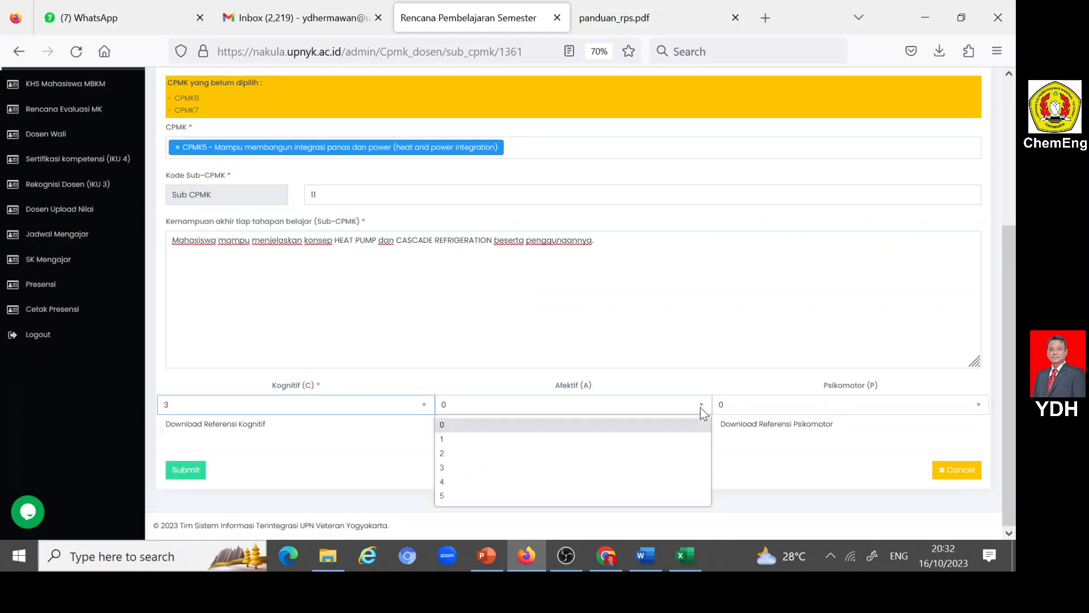
{"action": "left_click", "coordinate": [445, 457]}
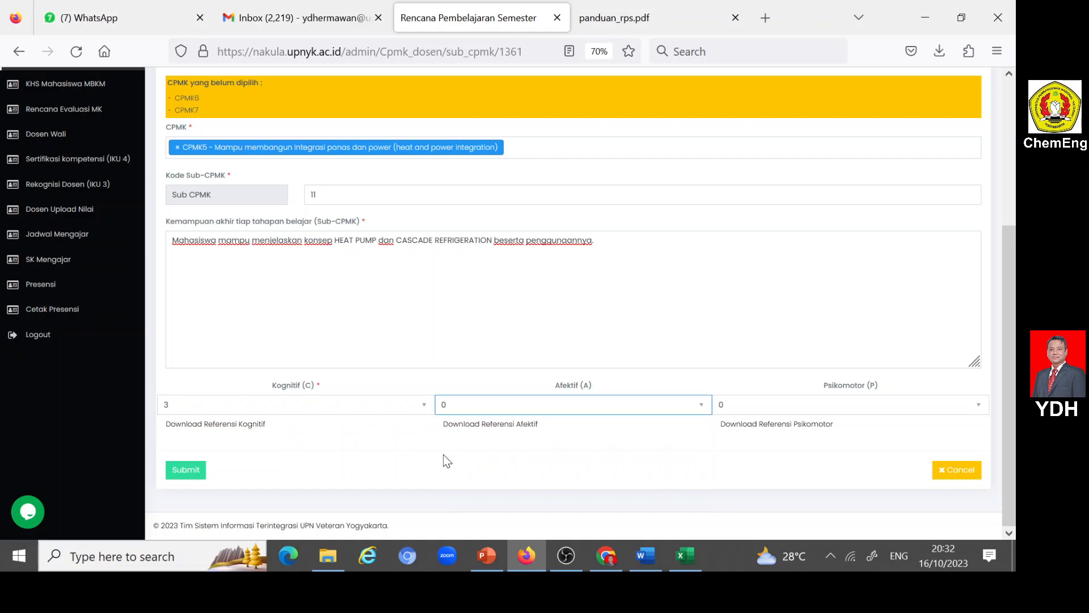
{"action": "left_click", "coordinate": [982, 405]}
{"action": "left_click", "coordinate": [732, 456]}
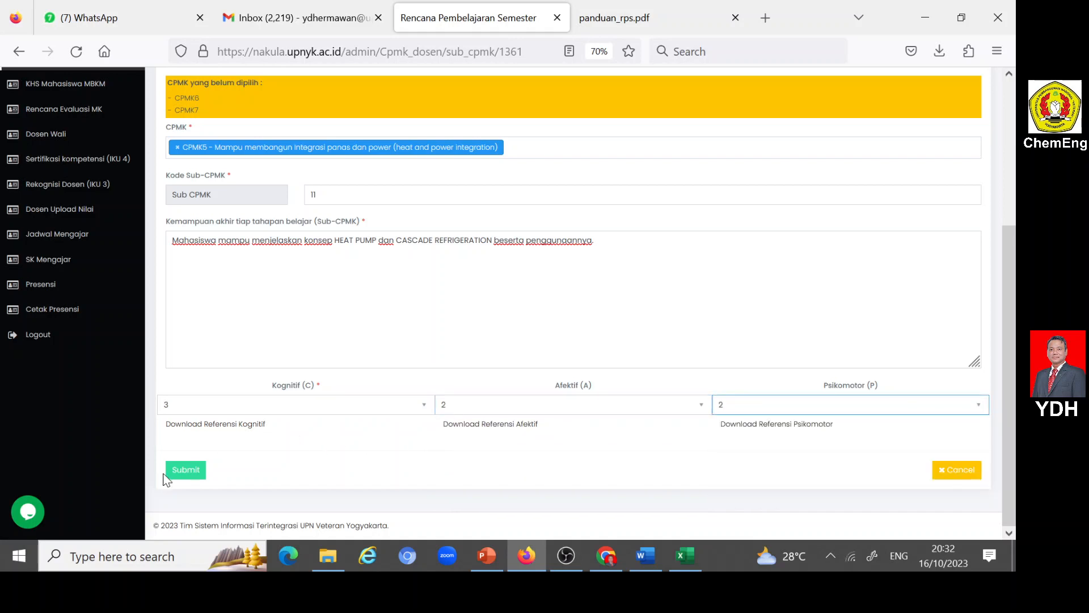
{"action": "left_click", "coordinate": [199, 470]}
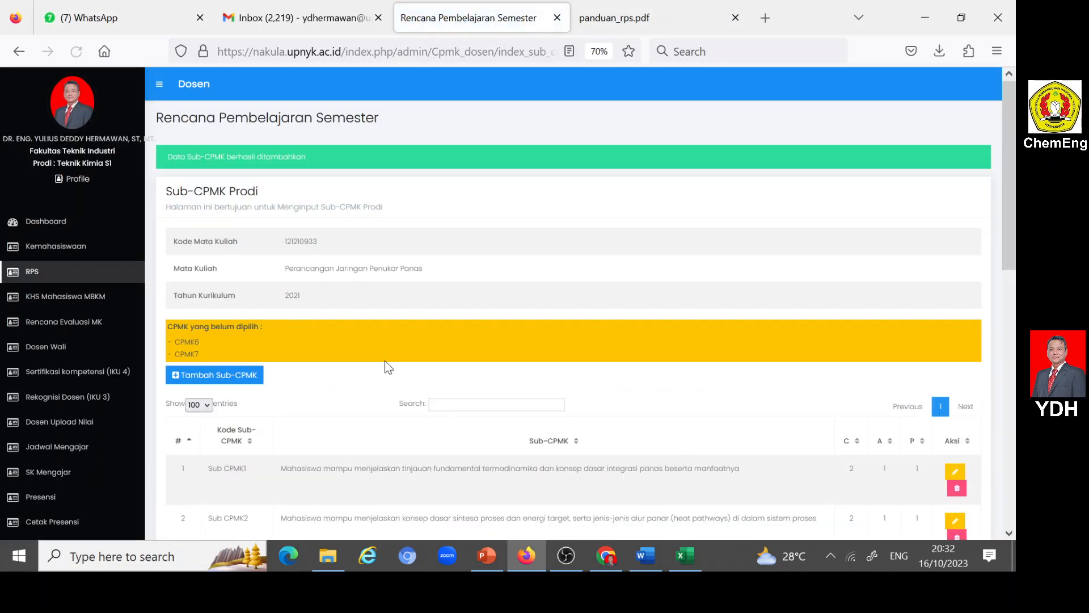
- Open a new Sub-CPMK entry and set its Kode Sub-CPMK to 12
{"action": "scroll", "coordinate": [384, 360], "scroll_direction": "down", "scroll_amount": 2}
{"action": "left_click", "coordinate": [173, 258]}
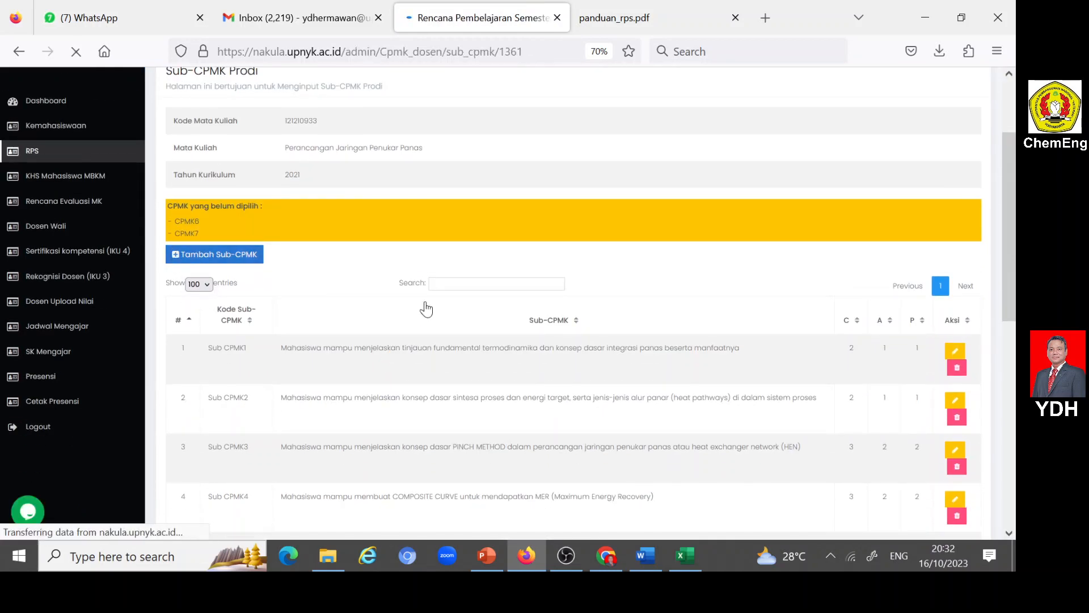
{"action": "left_click", "coordinate": [309, 405]}
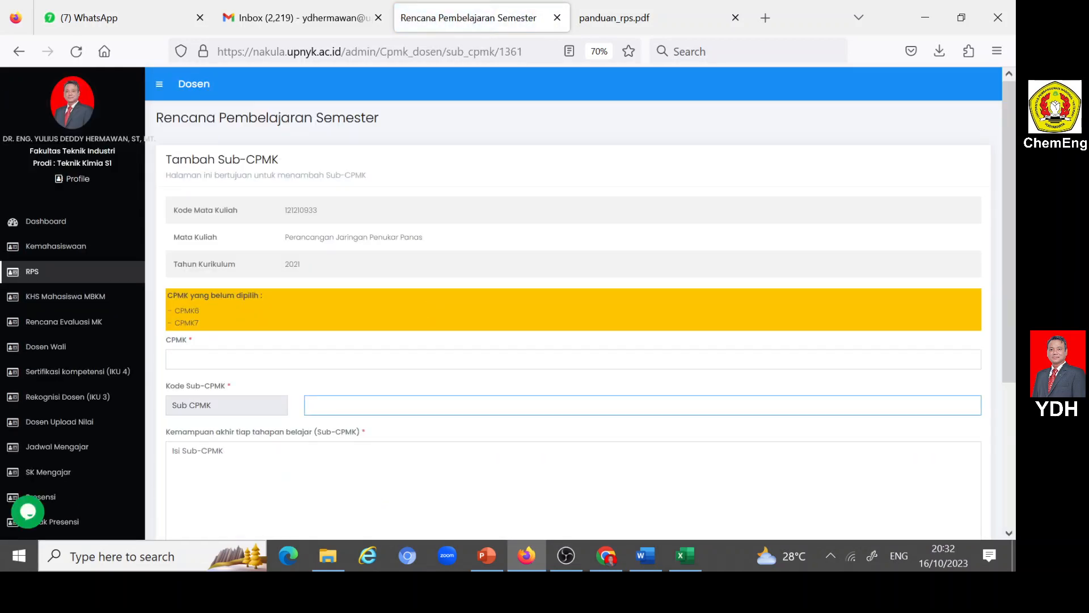
{"action": "type", "text": "12"}
{"action": "left_click", "coordinate": [329, 430]}
{"action": "key", "text": "Tab"}
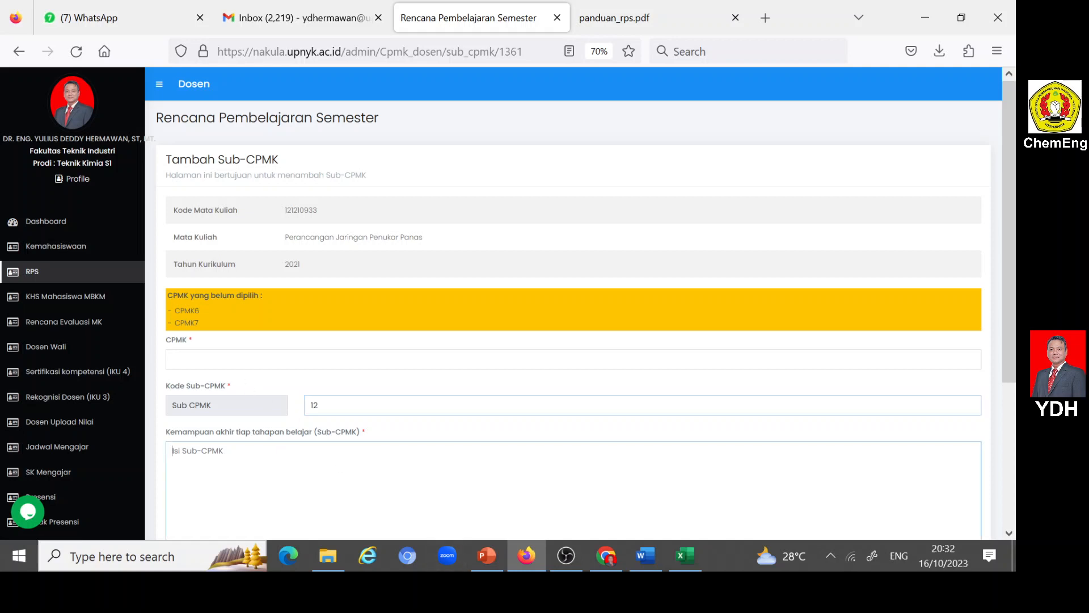
- Copy the SUB CPMK12 description from the Word RPS into Nakula's Sub-CPMK field in Firefox, ending with a period, and assign CPMK6
{"action": "left_click", "coordinate": [645, 556]}
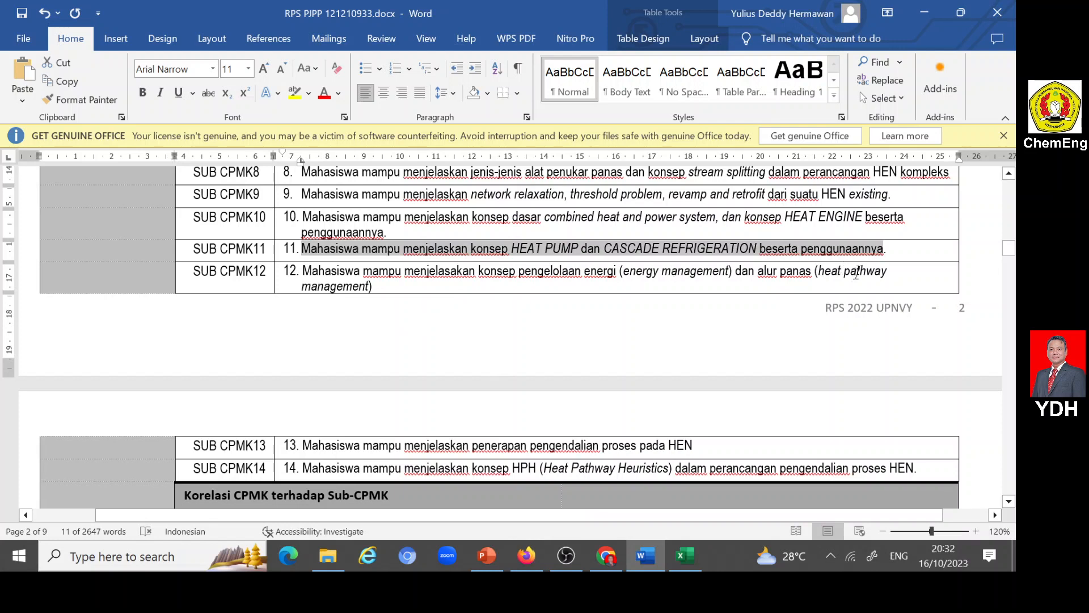
{"action": "left_click_drag", "start_coordinate": [302, 271], "coordinate": [372, 286]}
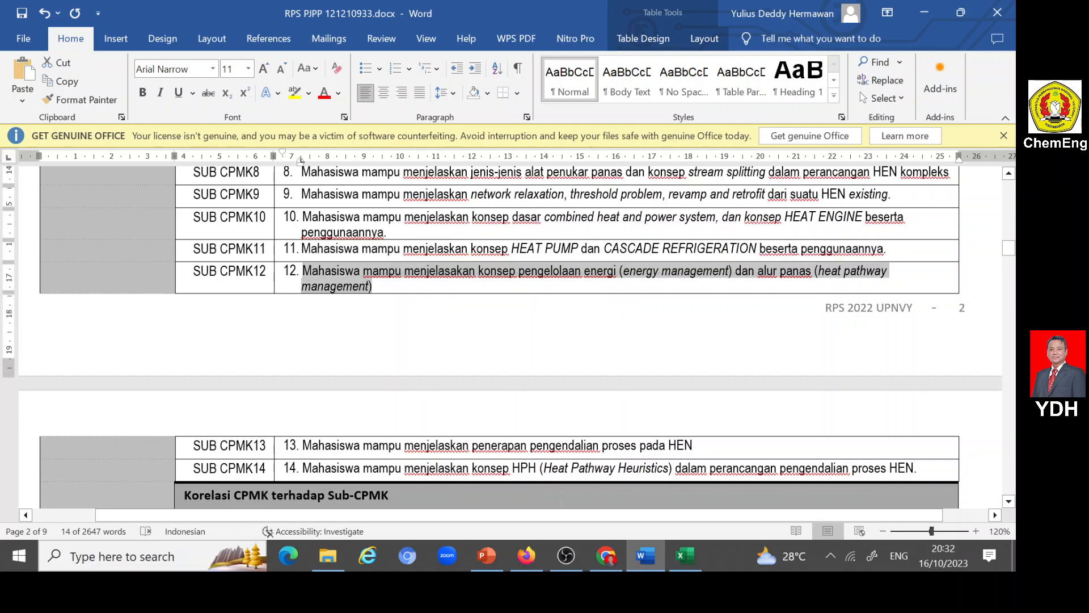
{"action": "left_click", "coordinate": [528, 554]}
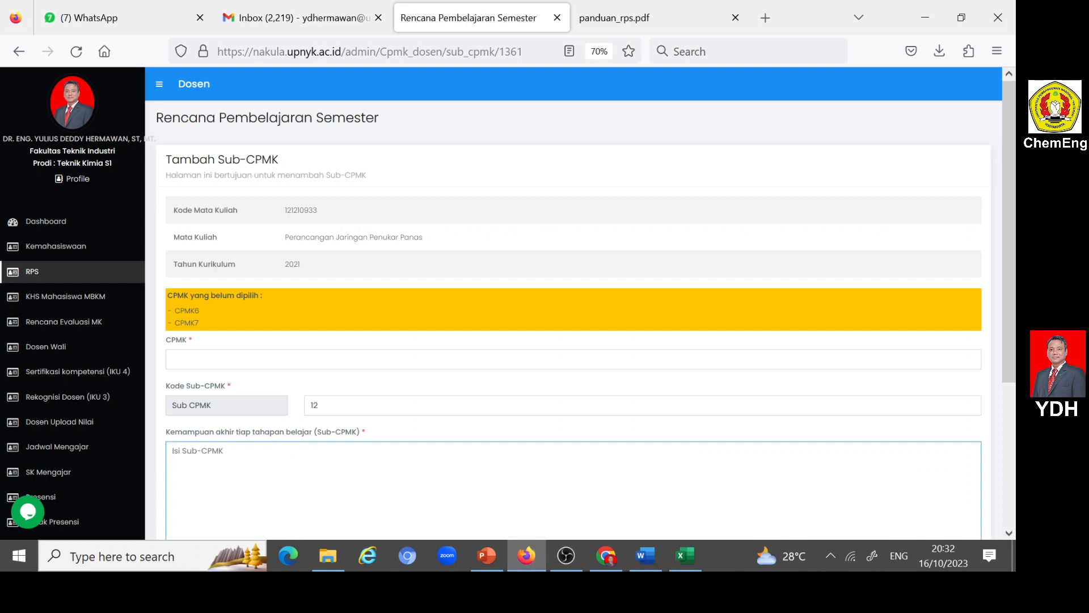
{"action": "type", "text": "Mahasiswa mampu menjelaskan konsep pengelolaan energi (energy management) dan alur panas (heat pathway management)"}
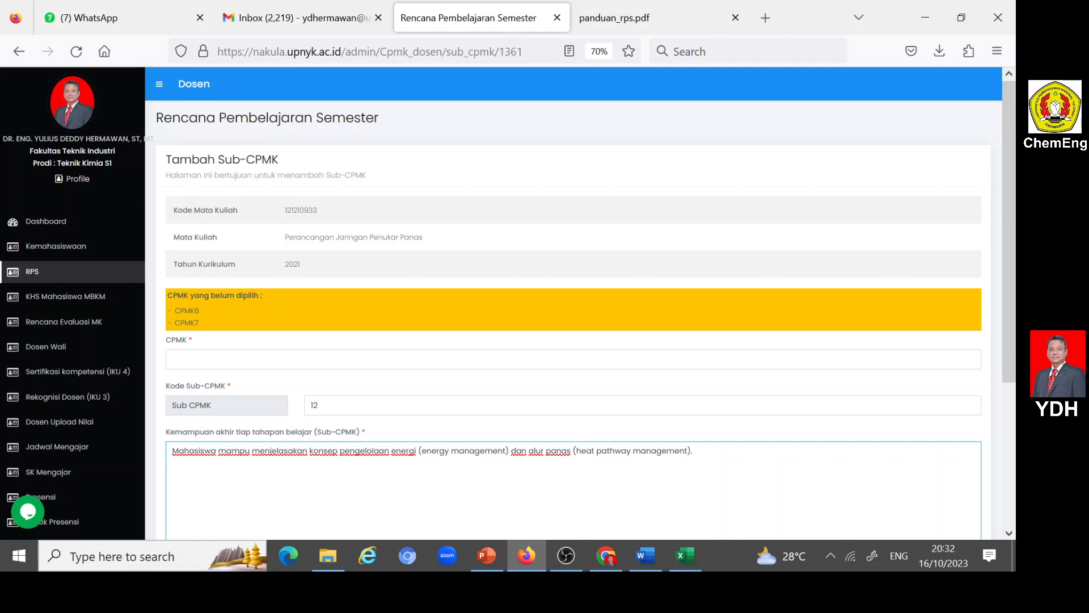
{"action": "scroll", "coordinate": [686, 469], "scroll_direction": "down", "scroll_amount": 3}
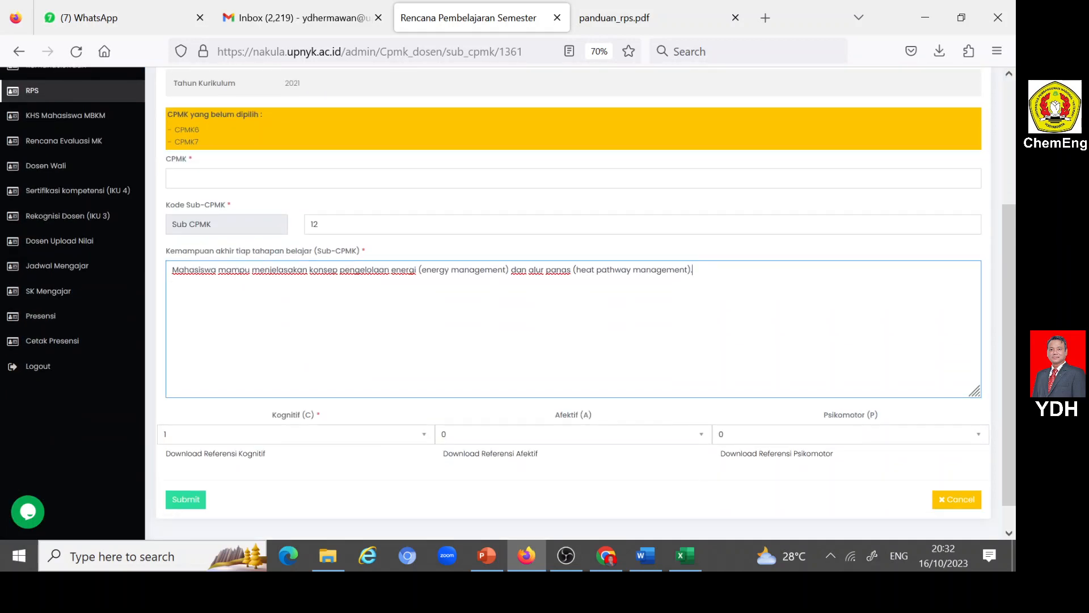
{"action": "left_click", "coordinate": [573, 178]}
{"action": "scroll", "coordinate": [246, 246], "scroll_direction": "down", "scroll_amount": 2}
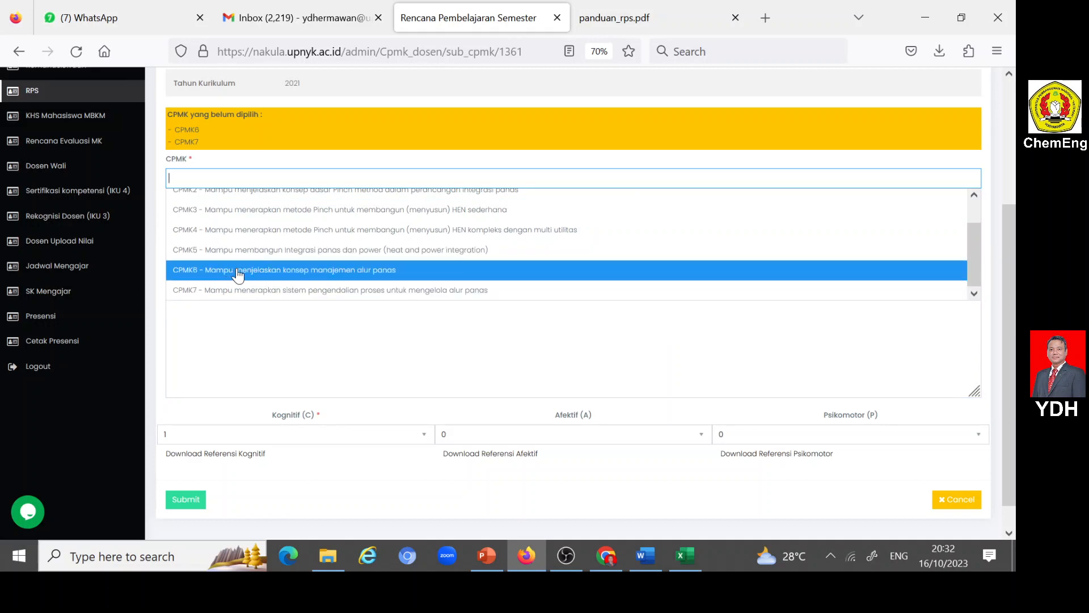
{"action": "left_click", "coordinate": [239, 271]}
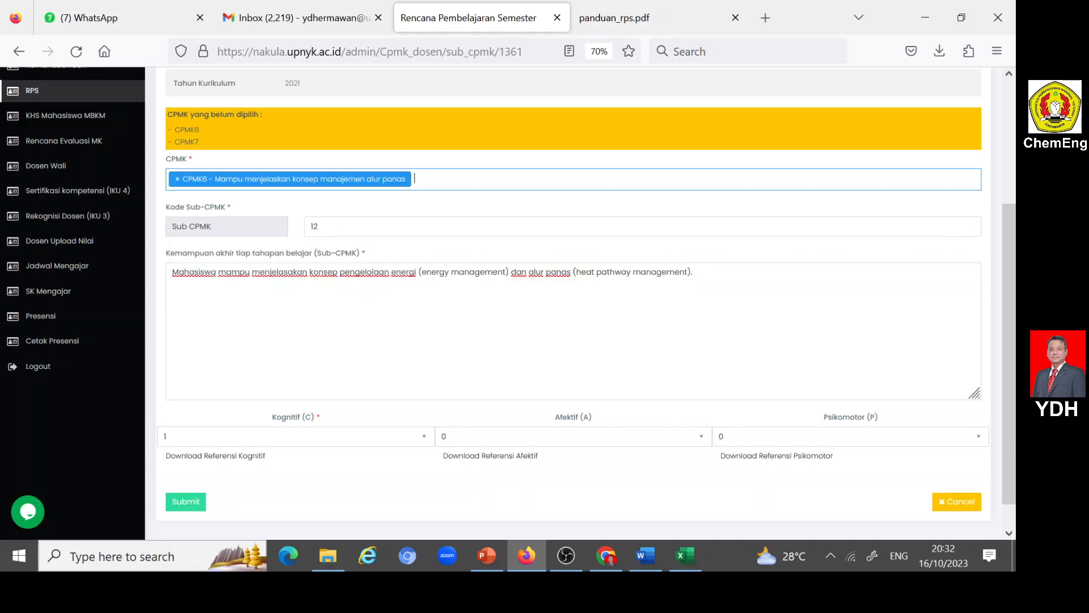
- Set Kognitif (C) to 3, Afektif (A) to 2 and Psikomotor (P) to 2 for Sub-CPMK 12, and submit the entry
{"action": "left_click", "coordinate": [421, 438]}
{"action": "left_click", "coordinate": [176, 489]}
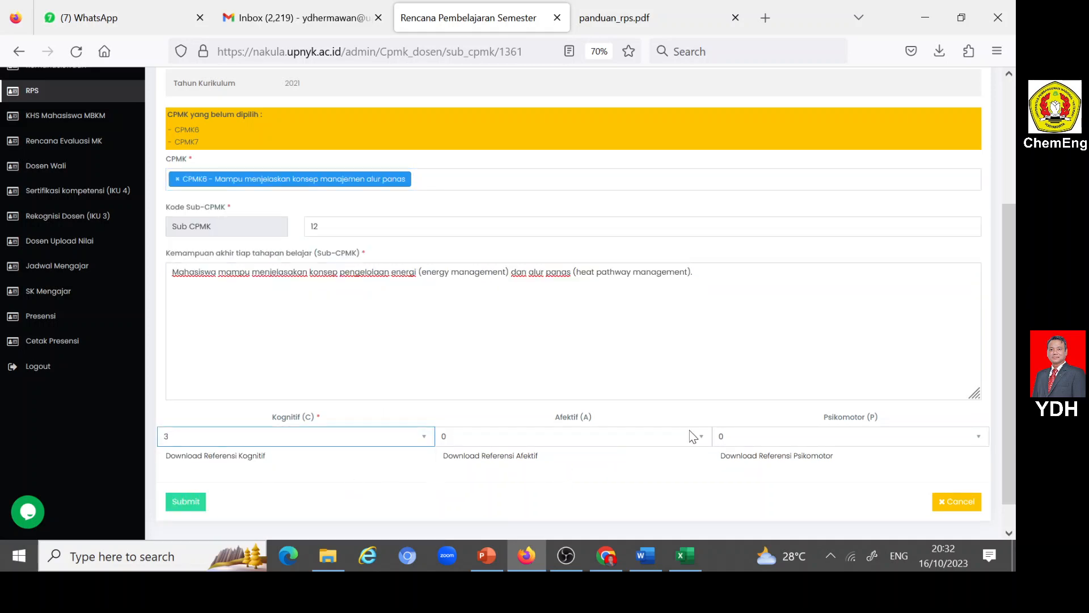
{"action": "left_click", "coordinate": [701, 436]}
{"action": "left_click", "coordinate": [441, 489]}
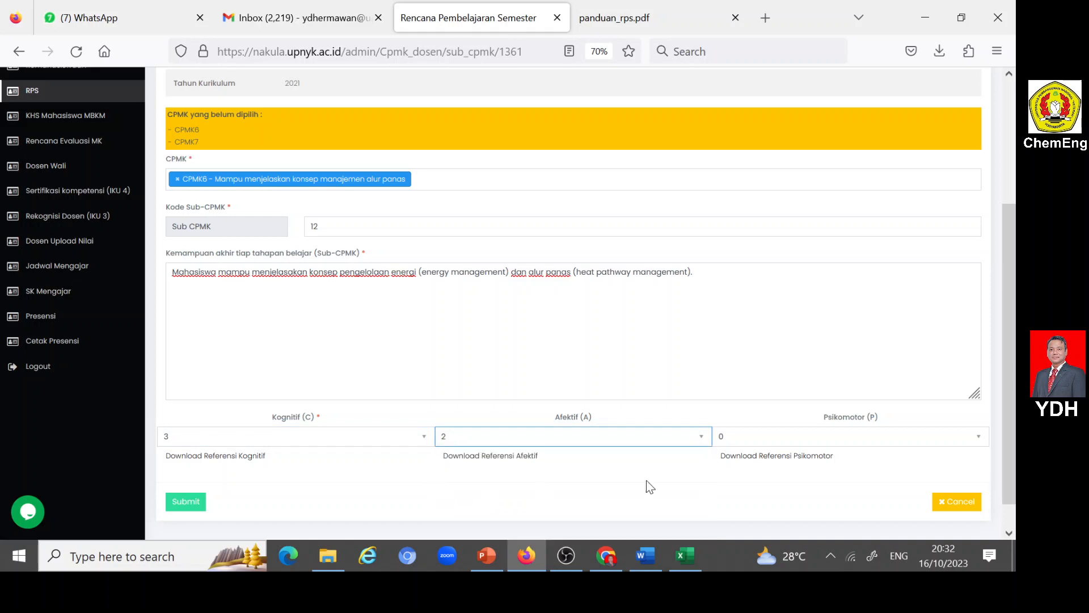
{"action": "left_click", "coordinate": [975, 438]}
{"action": "left_click", "coordinate": [731, 490]}
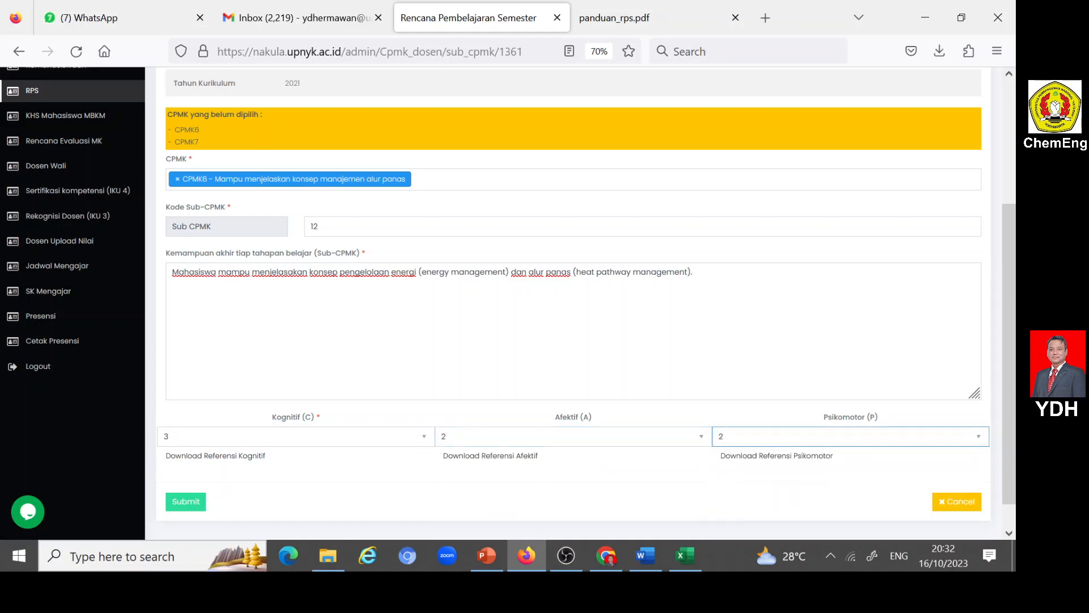
{"action": "left_click", "coordinate": [185, 501]}
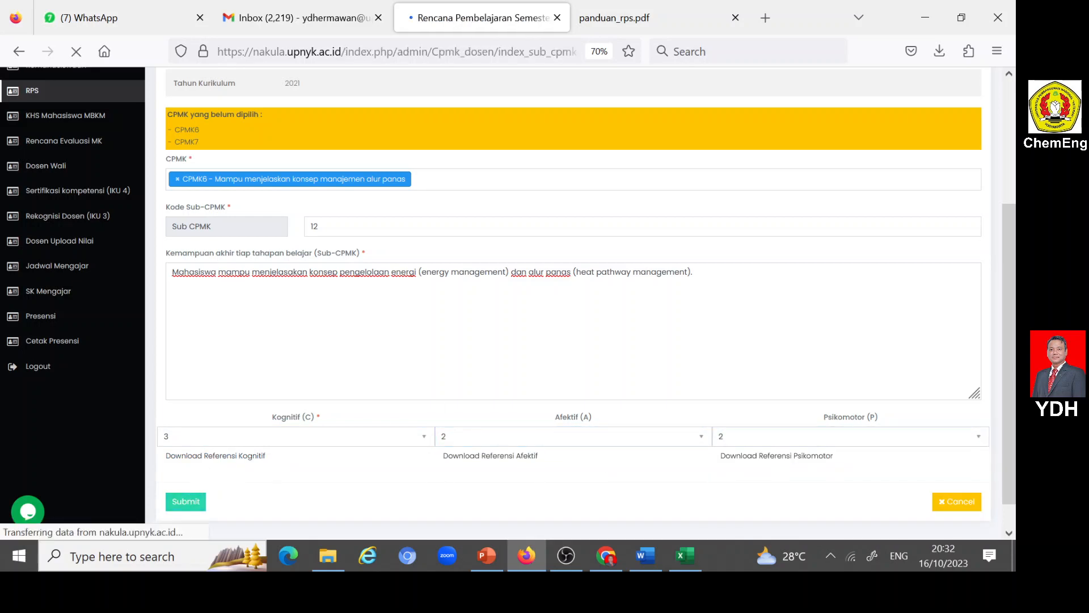
- Open a new Sub-CPMK entry and set its Kode Sub-CPMK to 13
{"action": "scroll", "coordinate": [366, 340], "scroll_direction": "down", "scroll_amount": 3}
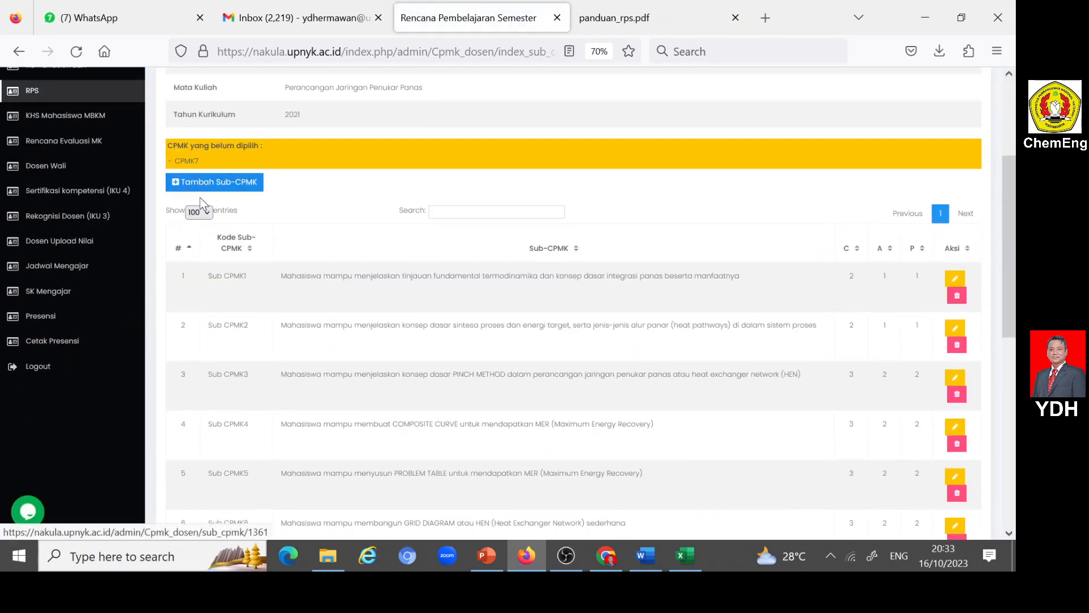
{"action": "scroll", "coordinate": [382, 236], "scroll_direction": "down", "scroll_amount": 5}
{"action": "scroll", "coordinate": [250, 161], "scroll_direction": "up", "scroll_amount": 3}
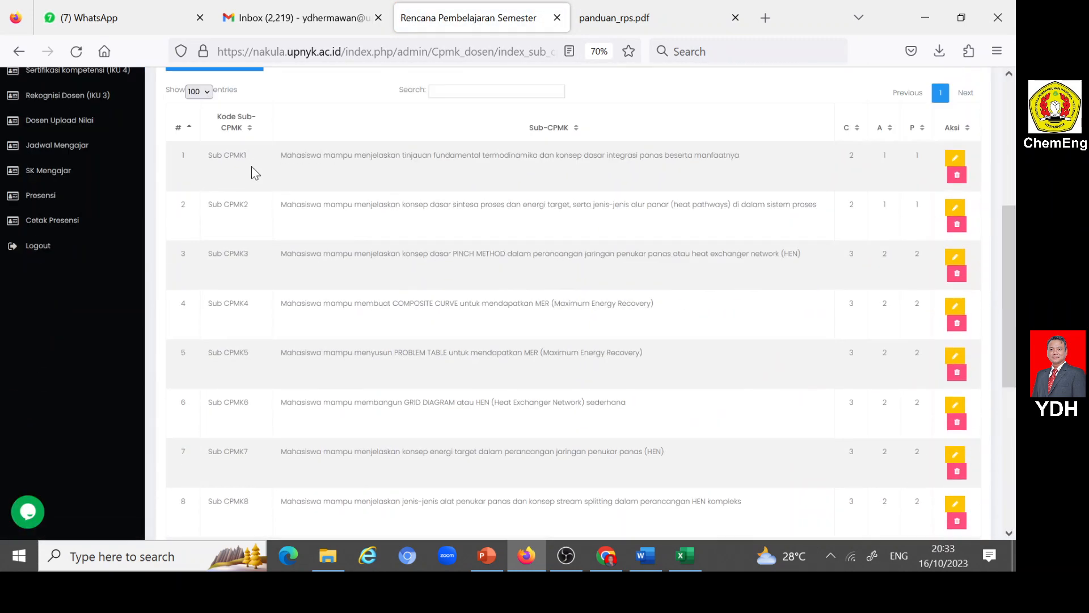
{"action": "scroll", "coordinate": [227, 175], "scroll_direction": "up", "scroll_amount": 3}
{"action": "left_click", "coordinate": [187, 250]}
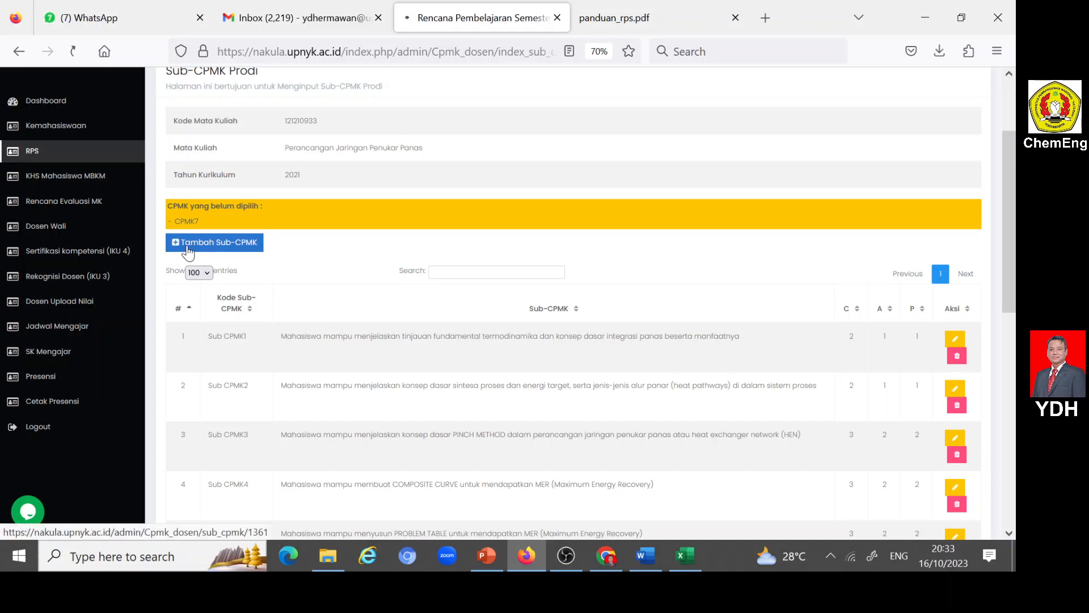
{"action": "left_click", "coordinate": [354, 393]}
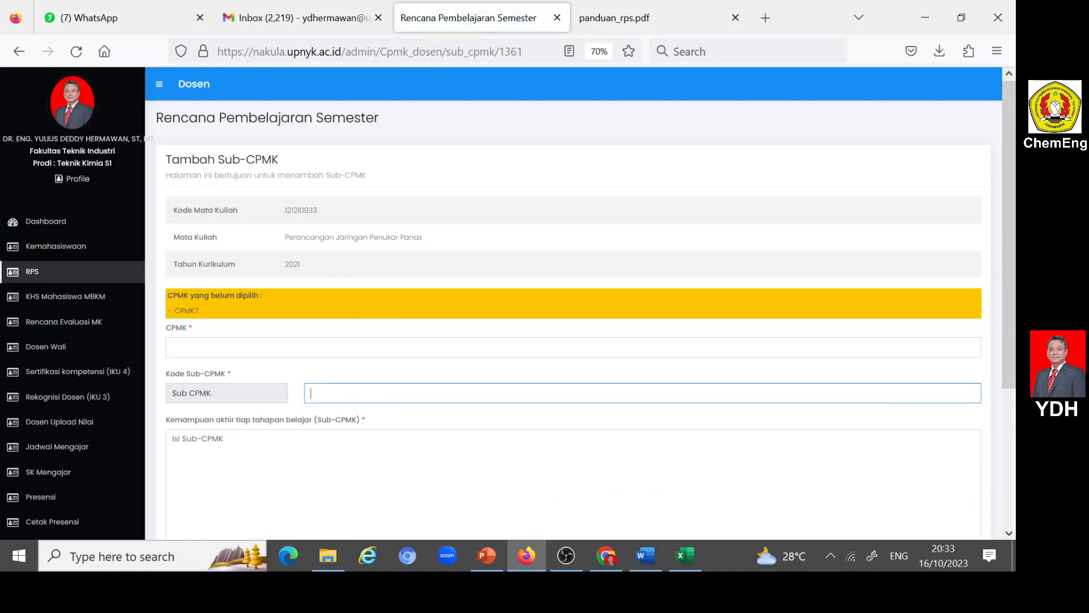
{"action": "type", "text": "13"}
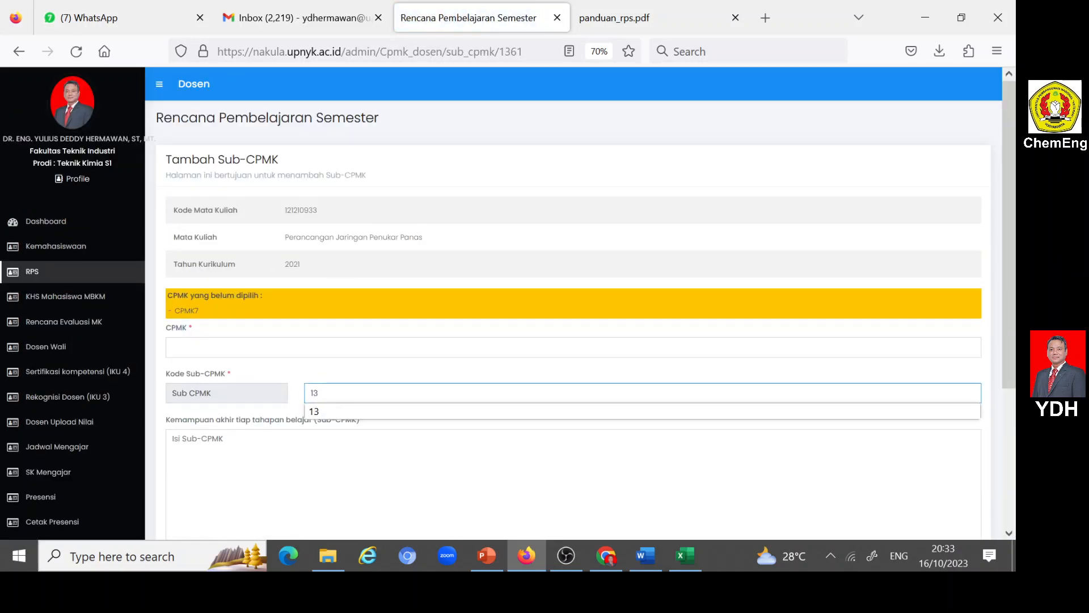
{"action": "key", "text": "Tab"}
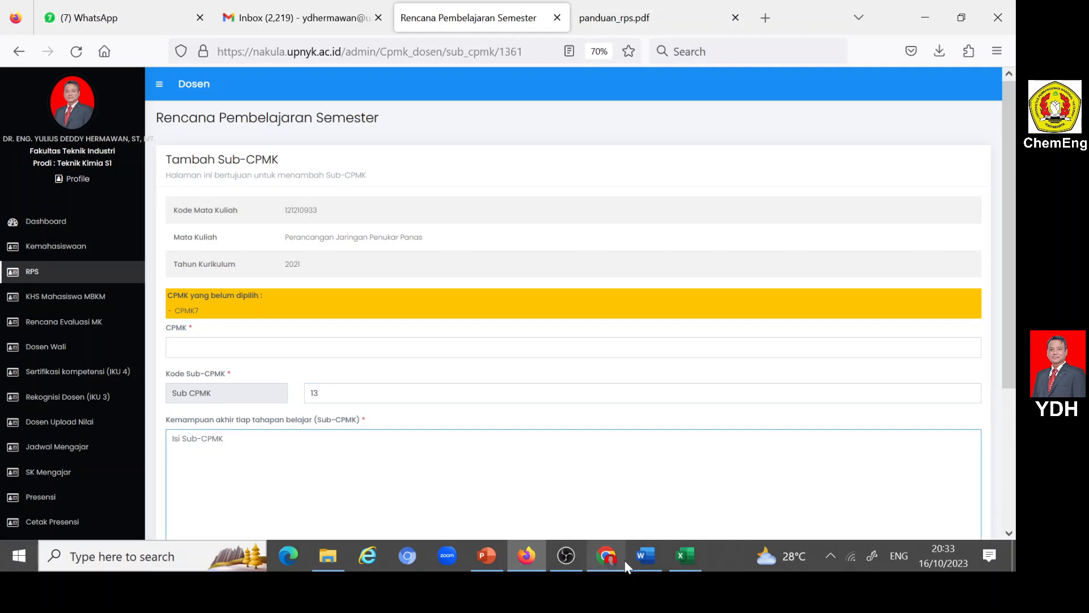
- Copy the SUB CPMK13 description from the Word RPS into Nakula's Sub-CPMK field in Firefox, end it with a period, and assign CPMK7
{"action": "left_click", "coordinate": [645, 555]}
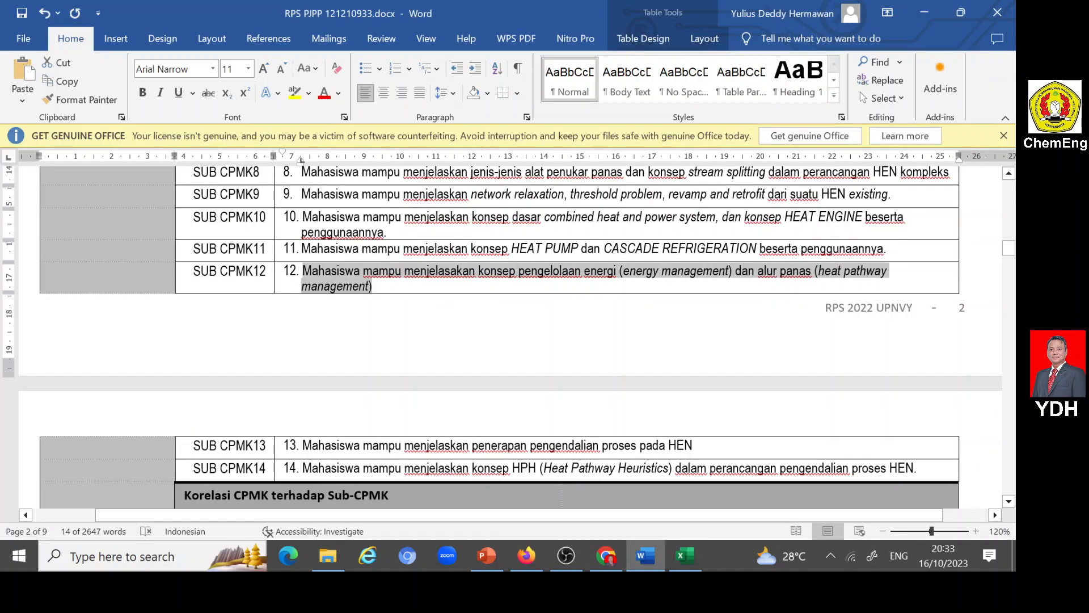
{"action": "left_click_drag", "start_coordinate": [302, 445], "coordinate": [693, 445]}
{"action": "key", "text": "ctrl+c"}
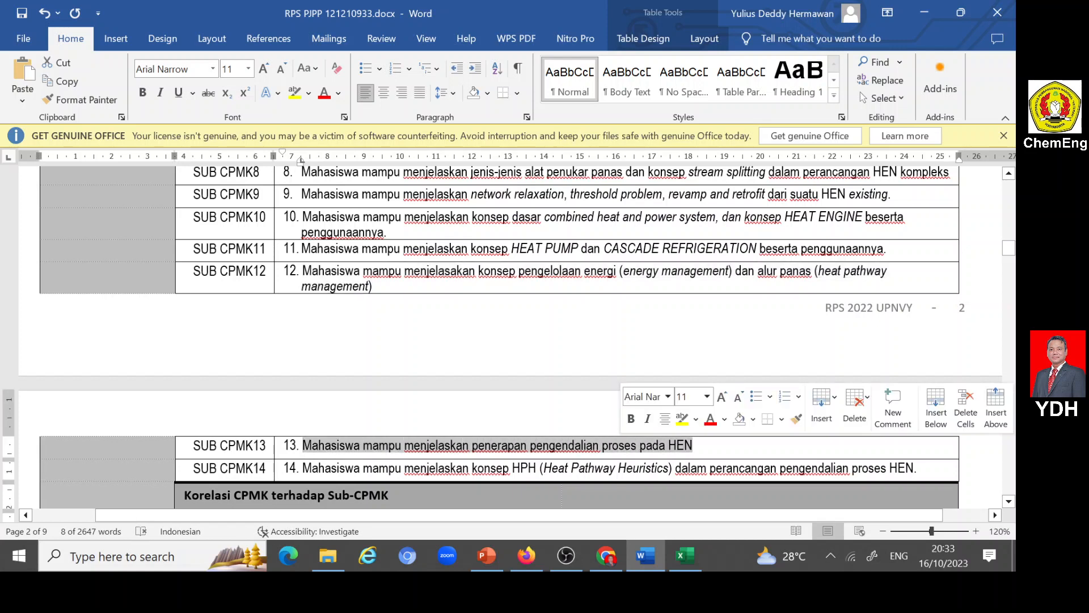
{"action": "left_click", "coordinate": [527, 556]}
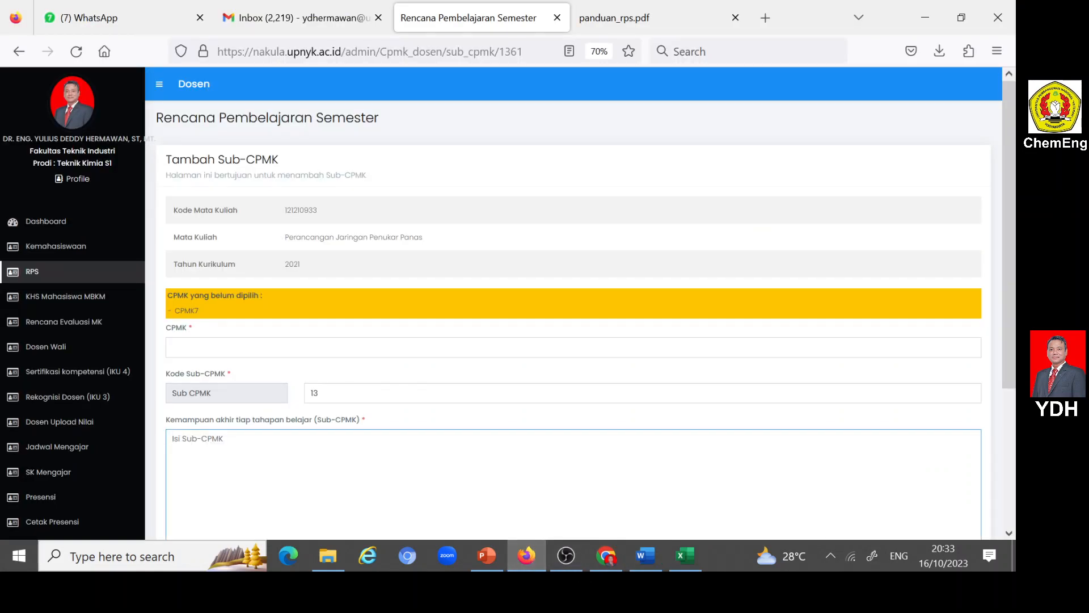
{"action": "key", "text": "ctrl+v"}
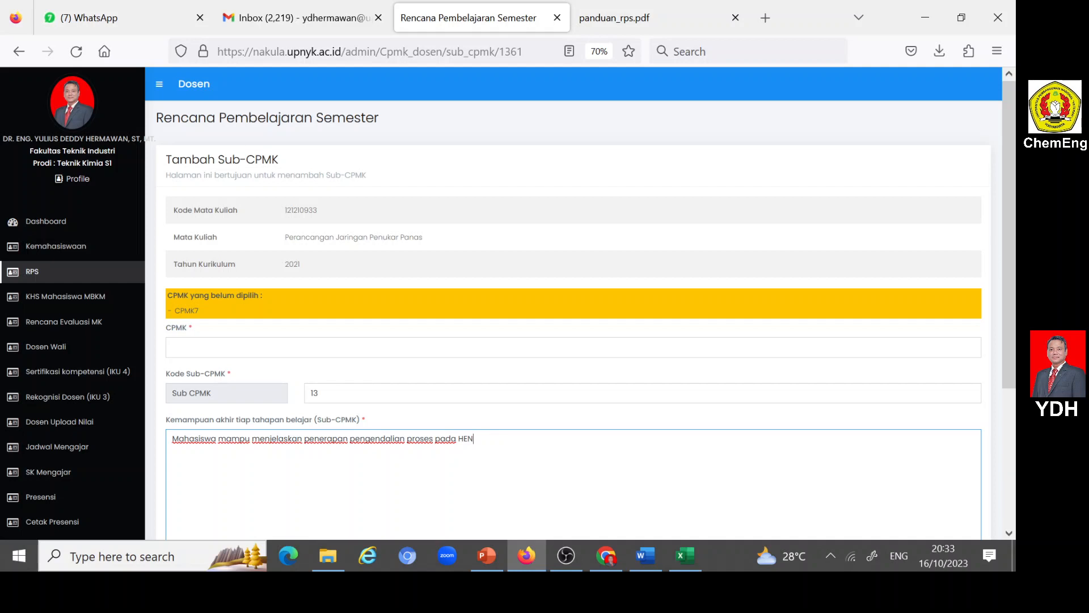
{"action": "type", "text": "."}
{"action": "left_click", "coordinate": [219, 347]}
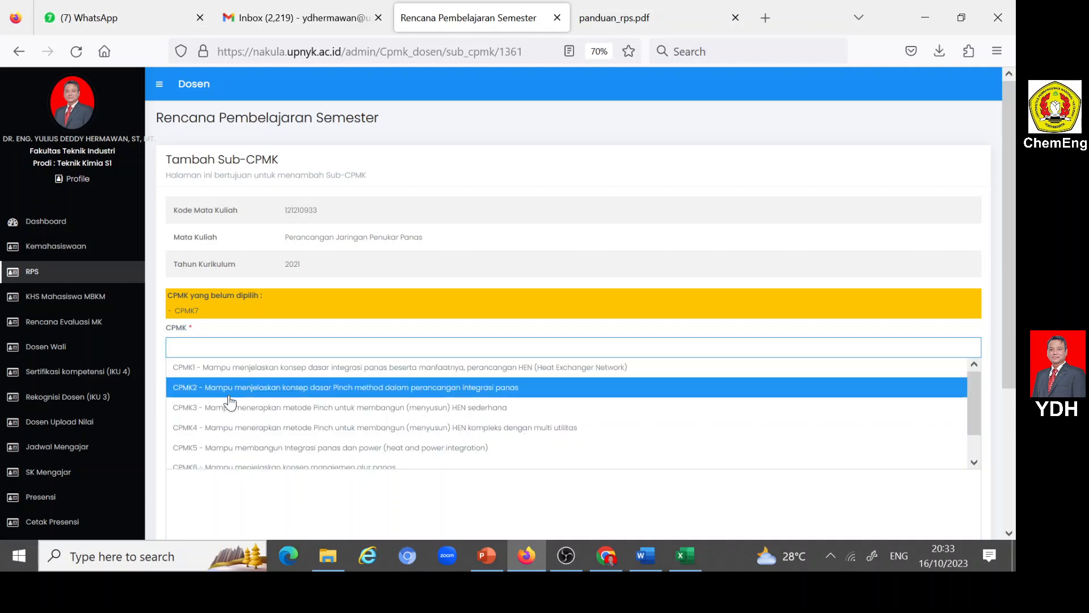
{"action": "scroll", "coordinate": [236, 413], "scroll_direction": "down", "scroll_amount": 1}
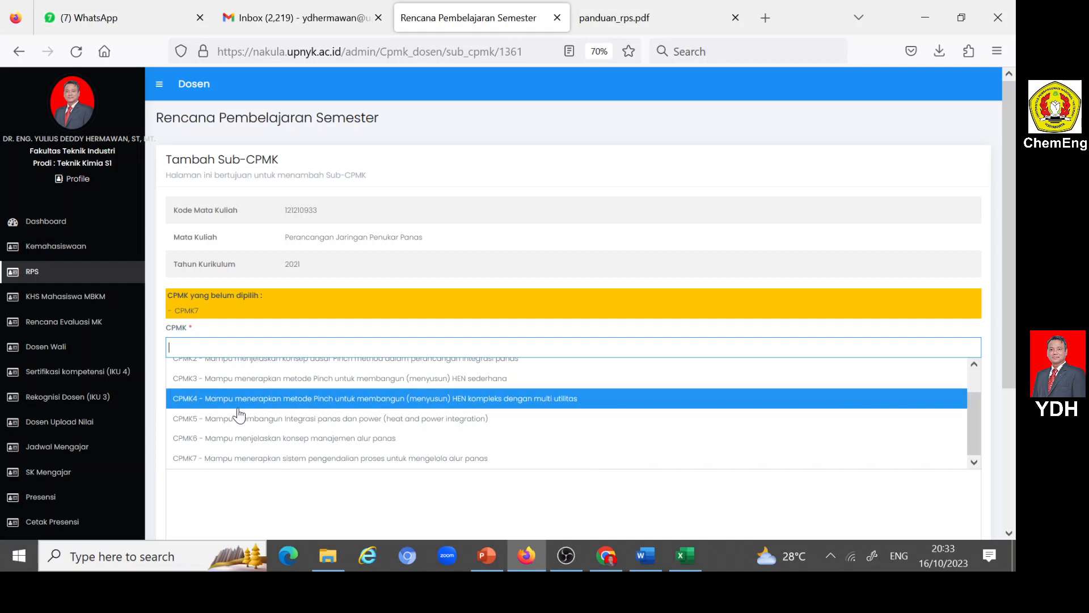
{"action": "left_click", "coordinate": [322, 459]}
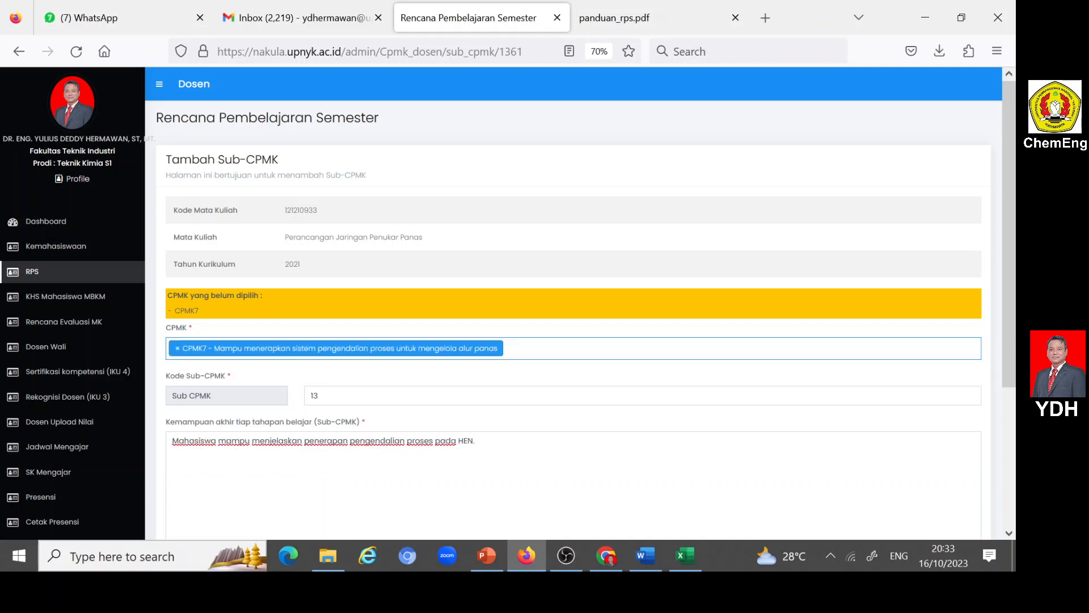
- Set Kognitif (C) to 3, Afektif (A) to 2 and Psikomotor (P) to 2 for Sub-CPMK 13, and submit the entry
{"action": "scroll", "coordinate": [322, 459], "scroll_direction": "down", "scroll_amount": 5}
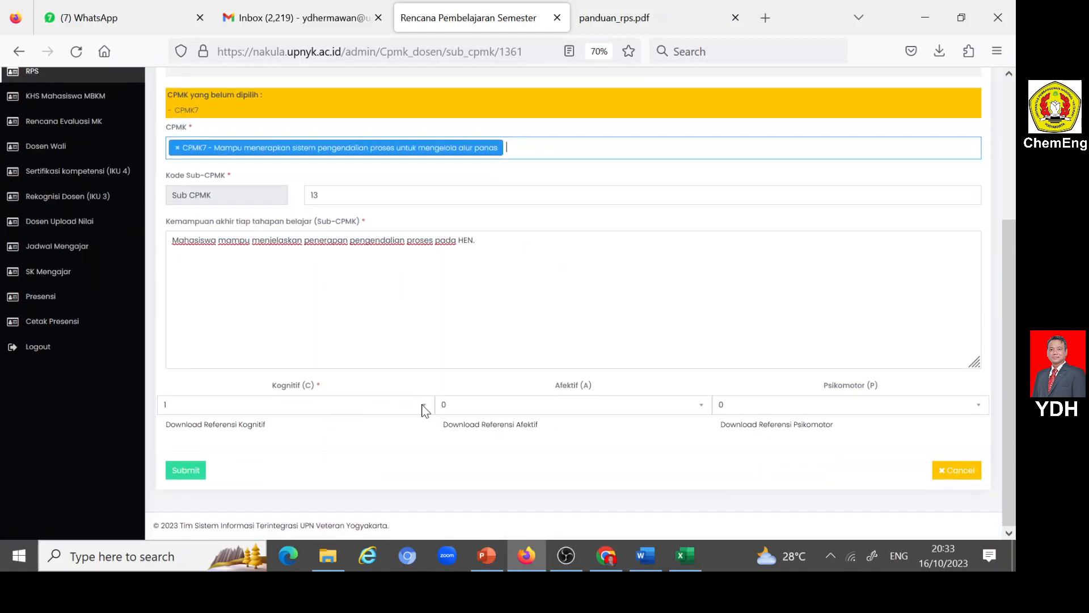
{"action": "left_click", "coordinate": [423, 408]}
{"action": "left_click", "coordinate": [171, 452]}
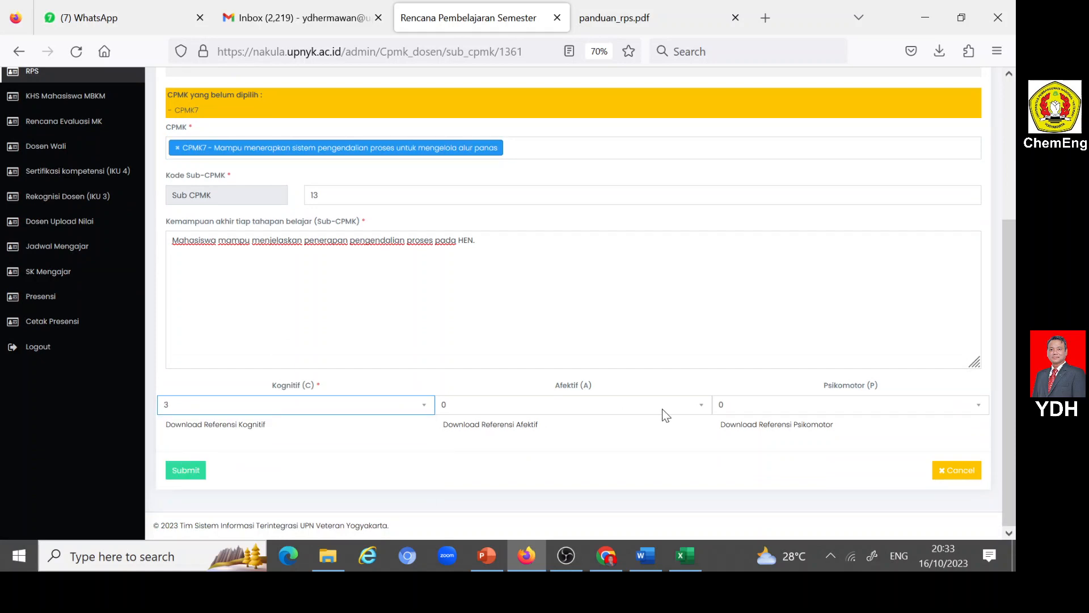
{"action": "left_click", "coordinate": [703, 407]}
{"action": "left_click", "coordinate": [440, 452]}
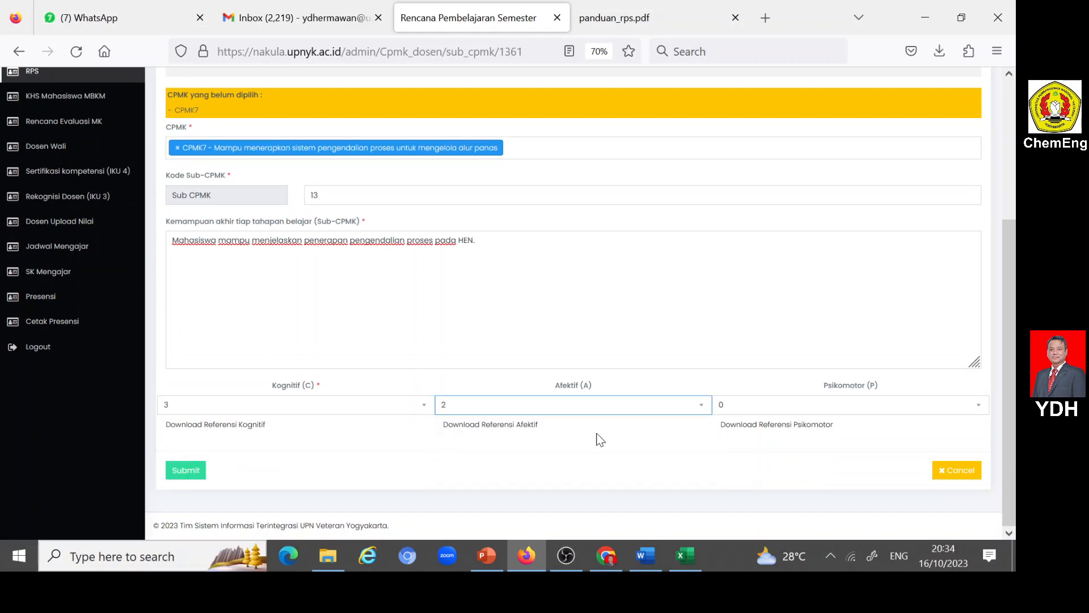
{"action": "left_click", "coordinate": [985, 409]}
{"action": "left_click", "coordinate": [741, 455]}
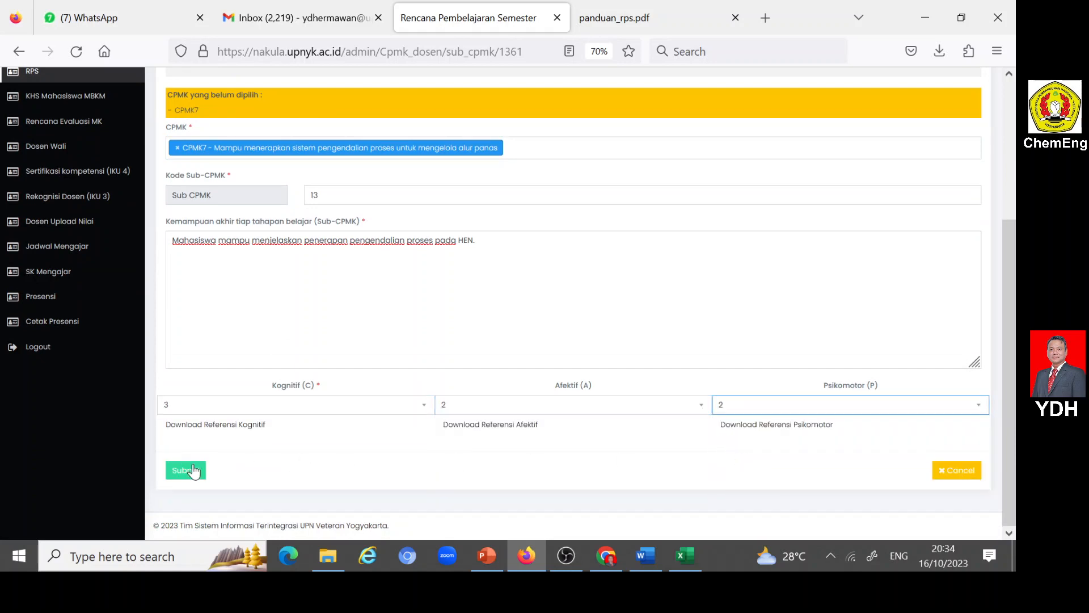
{"action": "left_click", "coordinate": [193, 471]}
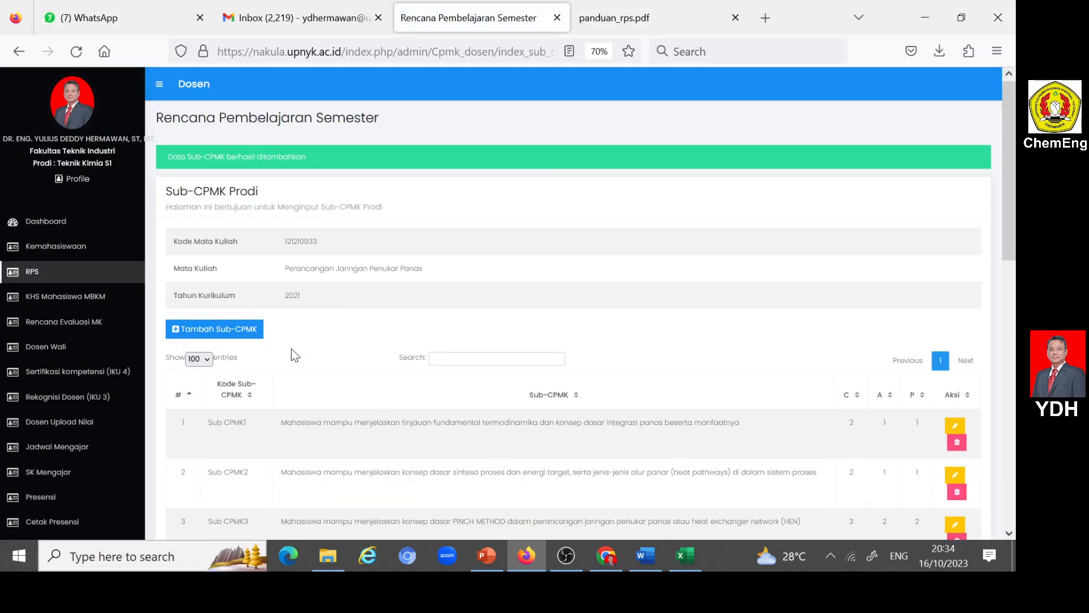
- Open a new Sub-CPMK entry and set its Kode Sub-CPMK to 14
{"action": "left_click", "coordinate": [176, 333]}
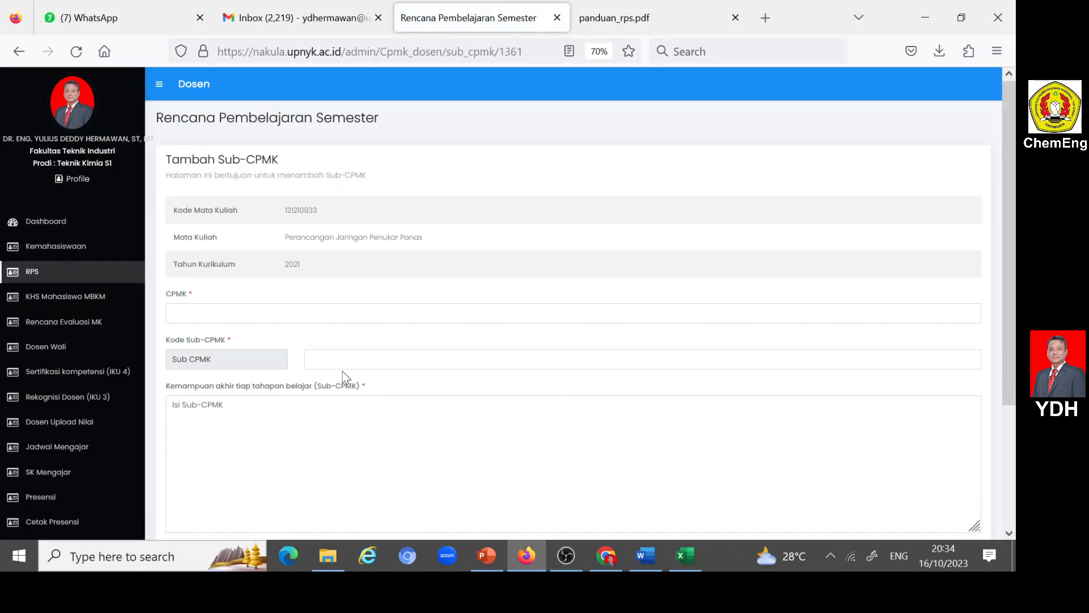
{"action": "left_click", "coordinate": [345, 367]}
{"action": "type", "text": "14"}
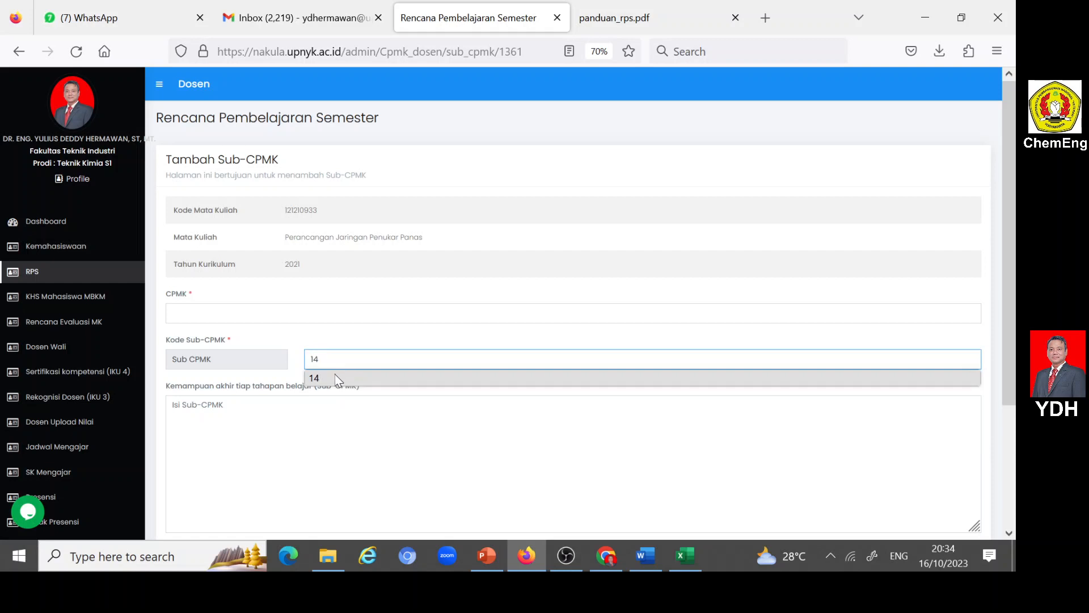
{"action": "left_click", "coordinate": [338, 379]}
{"action": "key", "text": "Tab"}
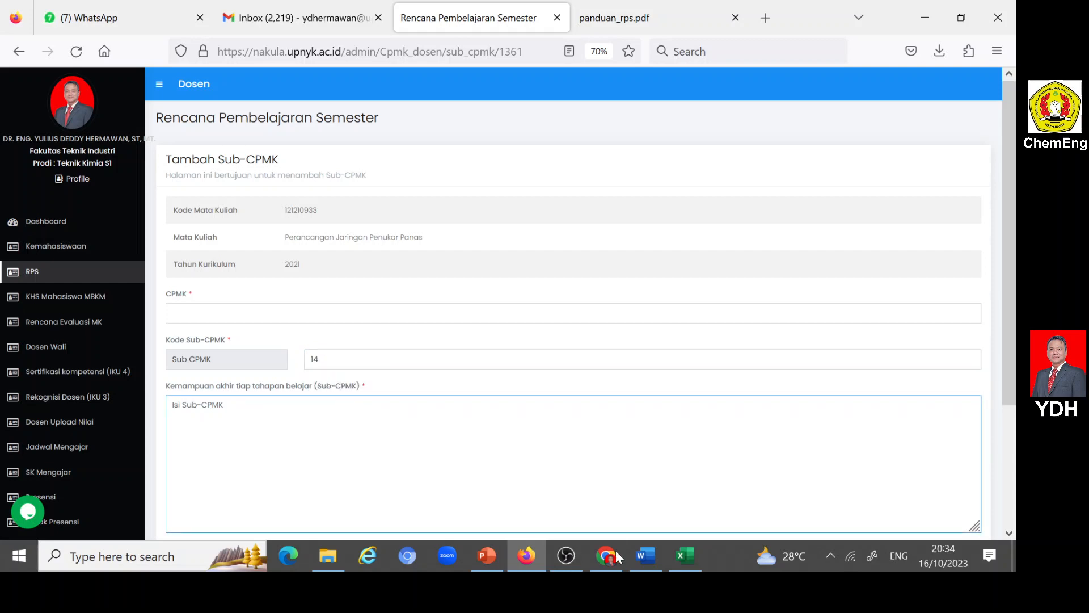
- Copy the SUB CPMK14 description from the Word RPS into Nakula's Sub-CPMK field in Firefox, ending with a period, and assign CPMK7
{"action": "left_click", "coordinate": [646, 555]}
{"action": "scroll", "coordinate": [511, 341], "scroll_direction": "down", "scroll_amount": 3}
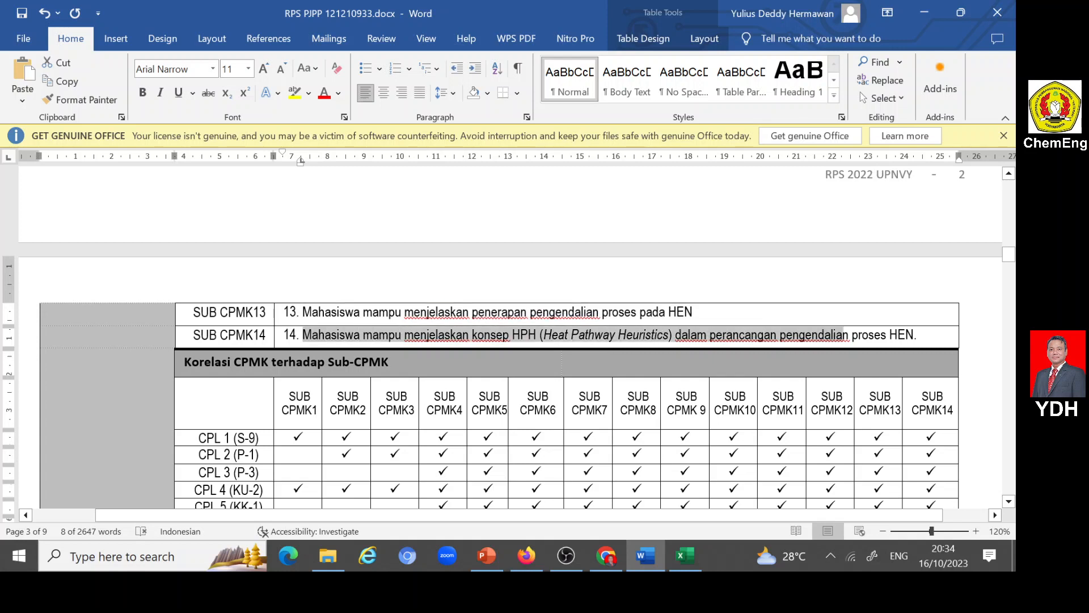
{"action": "left_click_drag", "start_coordinate": [889, 335], "coordinate": [914, 336]}
{"action": "key", "text": "ctrl+c"}
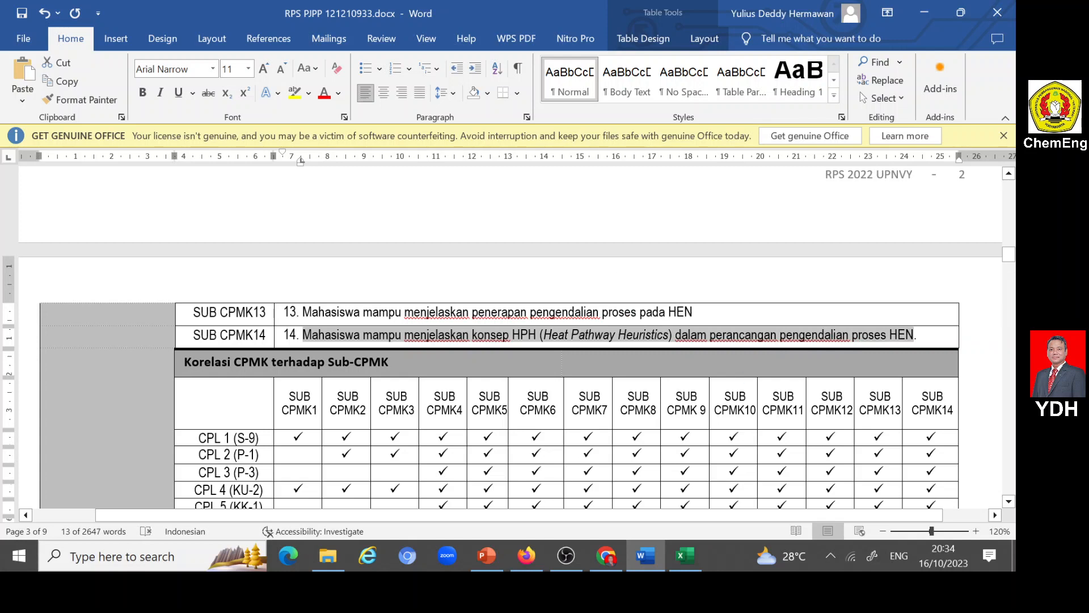
{"action": "left_click", "coordinate": [641, 557]}
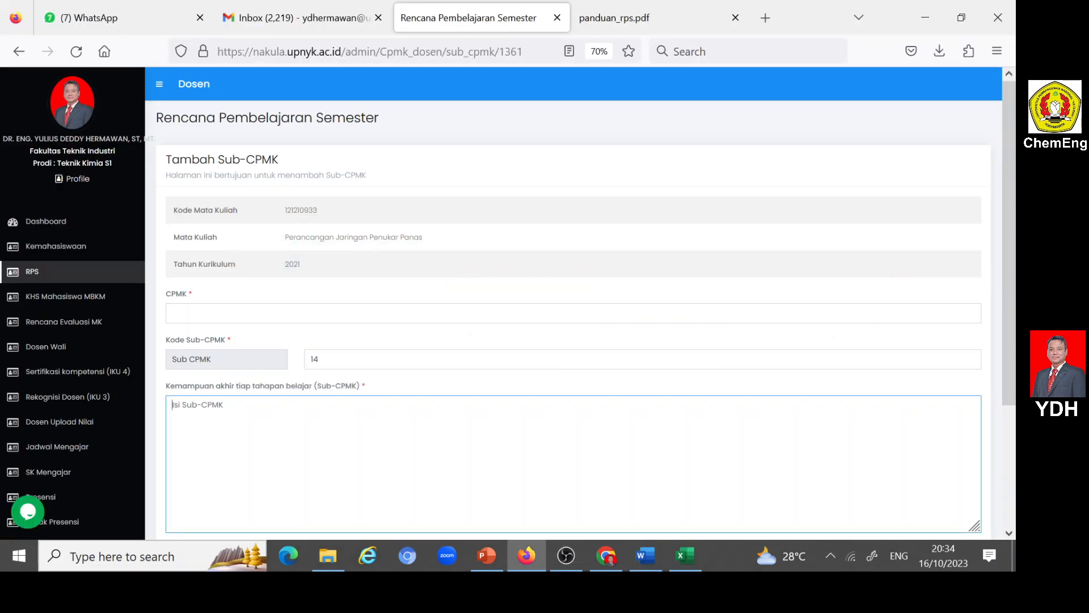
{"action": "key", "text": "ctrl+v"}
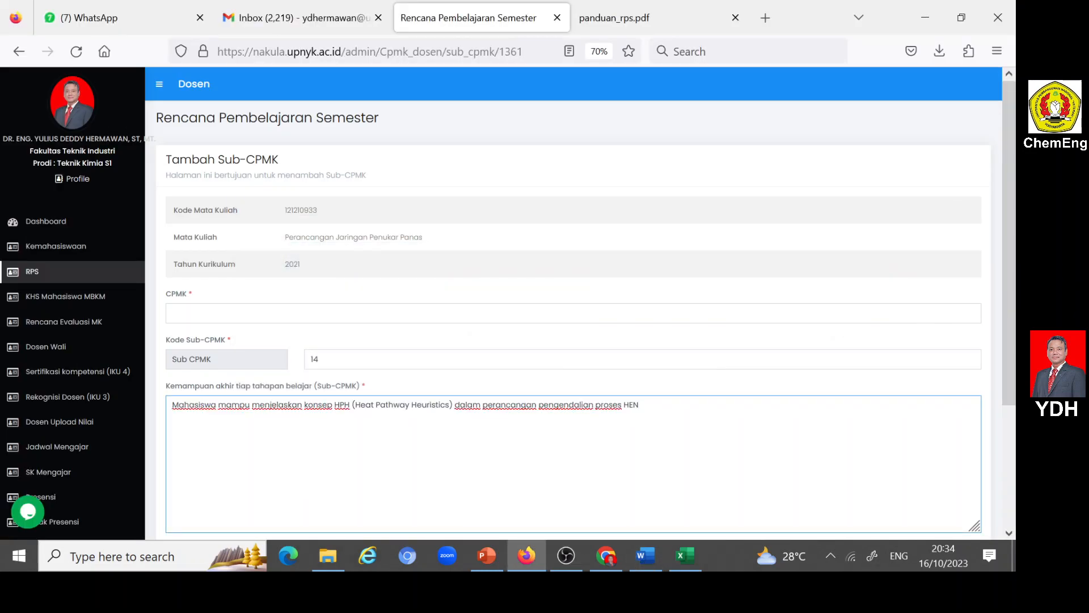
{"action": "left_click", "coordinate": [227, 313]}
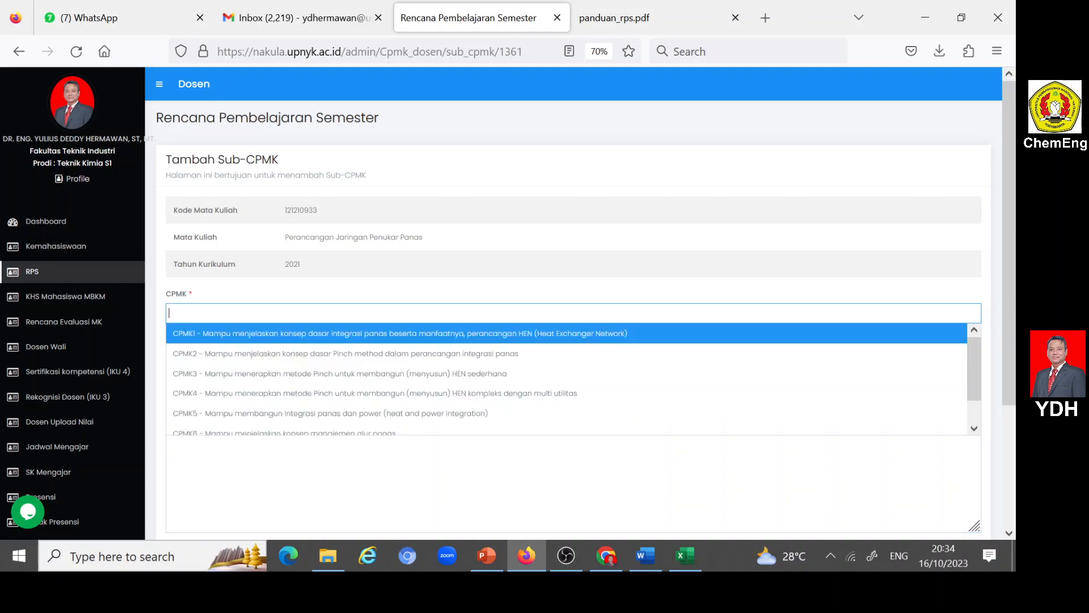
{"action": "scroll", "coordinate": [227, 313], "scroll_direction": "down", "scroll_amount": 3}
{"action": "scroll", "coordinate": [223, 255], "scroll_direction": "down", "scroll_amount": 1}
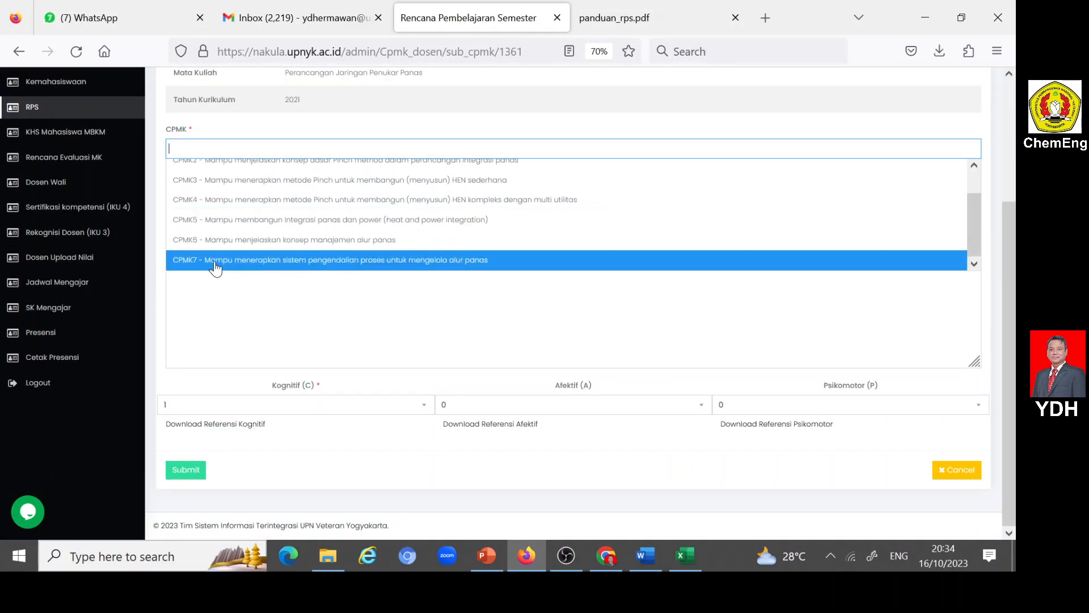
{"action": "left_click", "coordinate": [223, 259]}
- Set Kognitif (C) to 3, Afektif (A) to 2 and Psikomotor (P) to 2 for Sub-CPMK 14, and submit the entry
{"action": "left_click", "coordinate": [423, 408]}
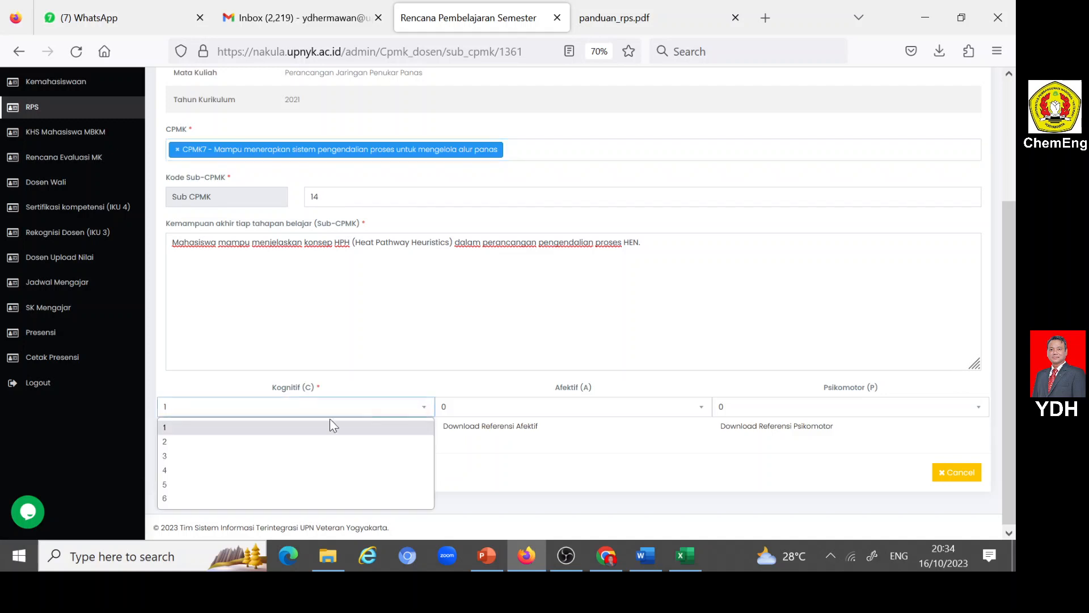
{"action": "left_click", "coordinate": [185, 454]}
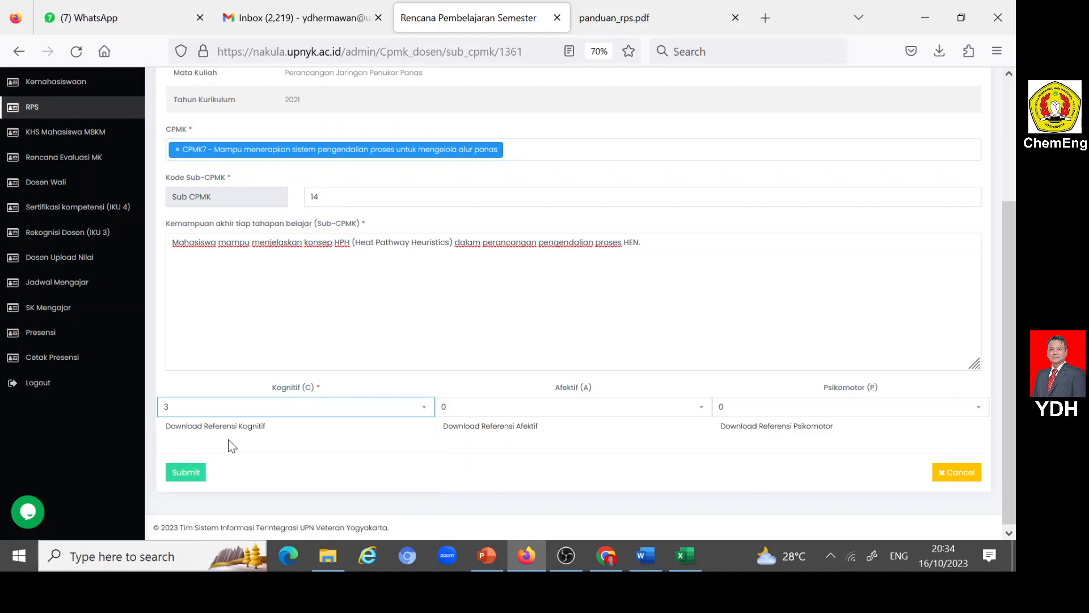
{"action": "left_click", "coordinate": [701, 404]}
{"action": "left_click", "coordinate": [451, 454]}
{"action": "left_click", "coordinate": [978, 408]}
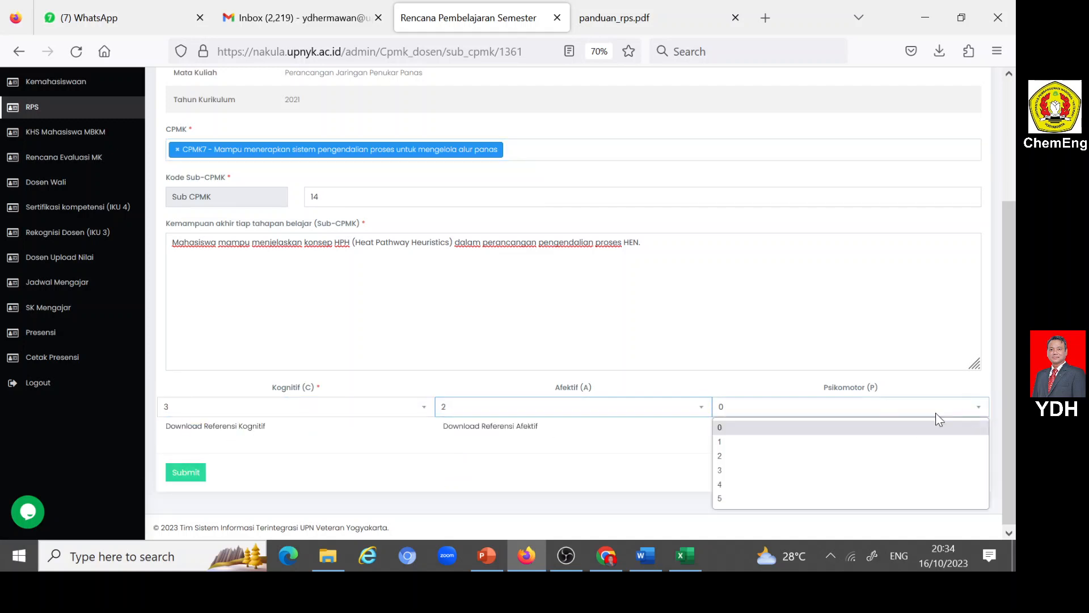
{"action": "left_click", "coordinate": [732, 454]}
{"action": "left_click", "coordinate": [185, 475]}
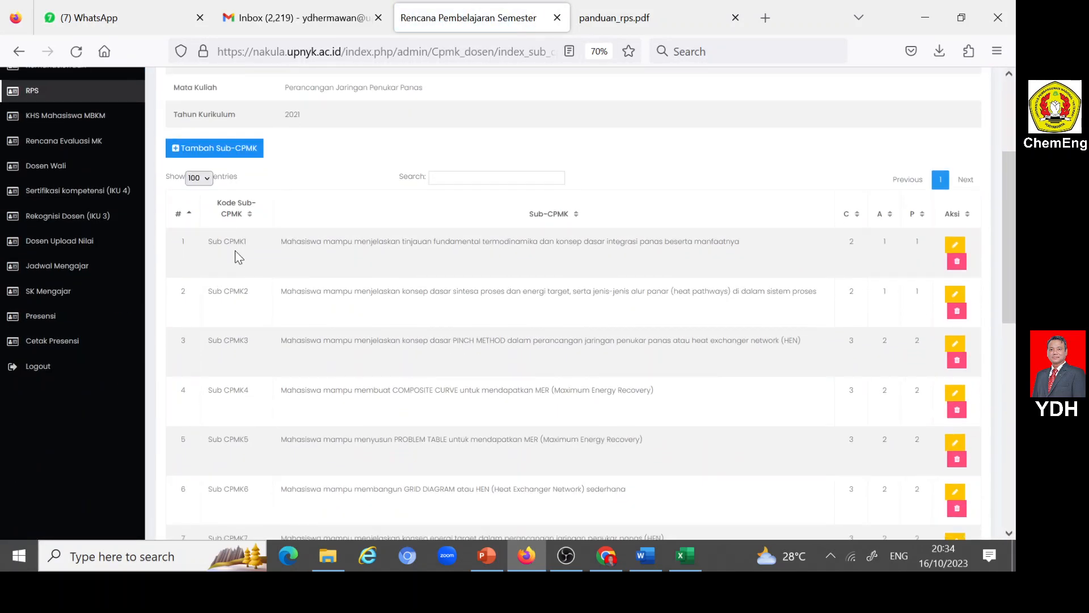
- Return to the RPS course list after checking the Sub-CPMK entries, and open the input options for Perancangan Jaringan Penukar Panas
{"action": "scroll", "coordinate": [215, 267], "scroll_direction": "down", "scroll_amount": 5}
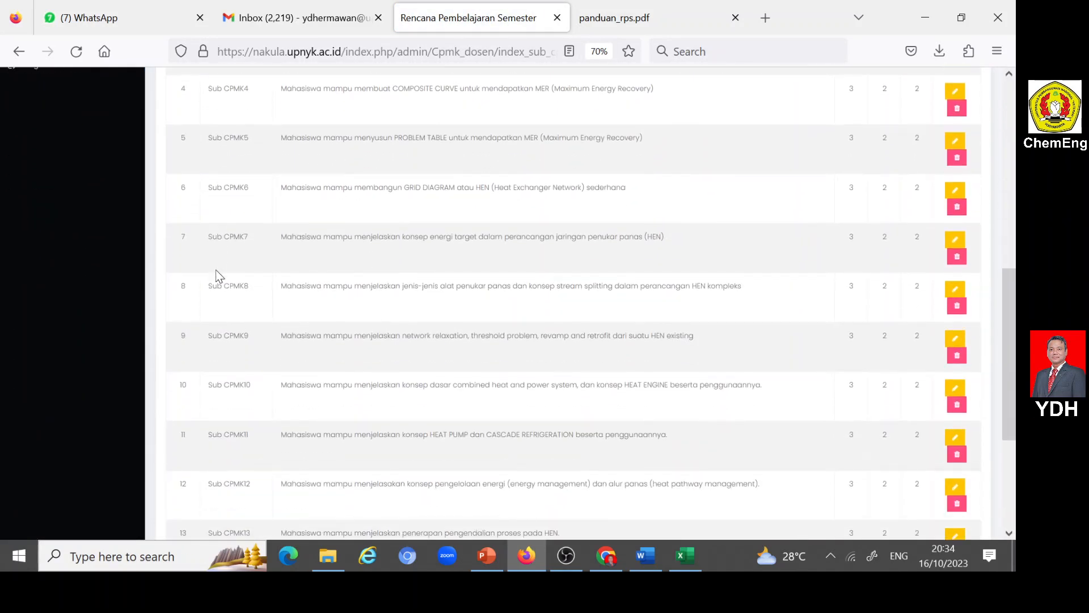
{"action": "scroll", "coordinate": [216, 270], "scroll_direction": "down", "scroll_amount": 3}
{"action": "scroll", "coordinate": [597, 368], "scroll_direction": "up", "scroll_amount": 5}
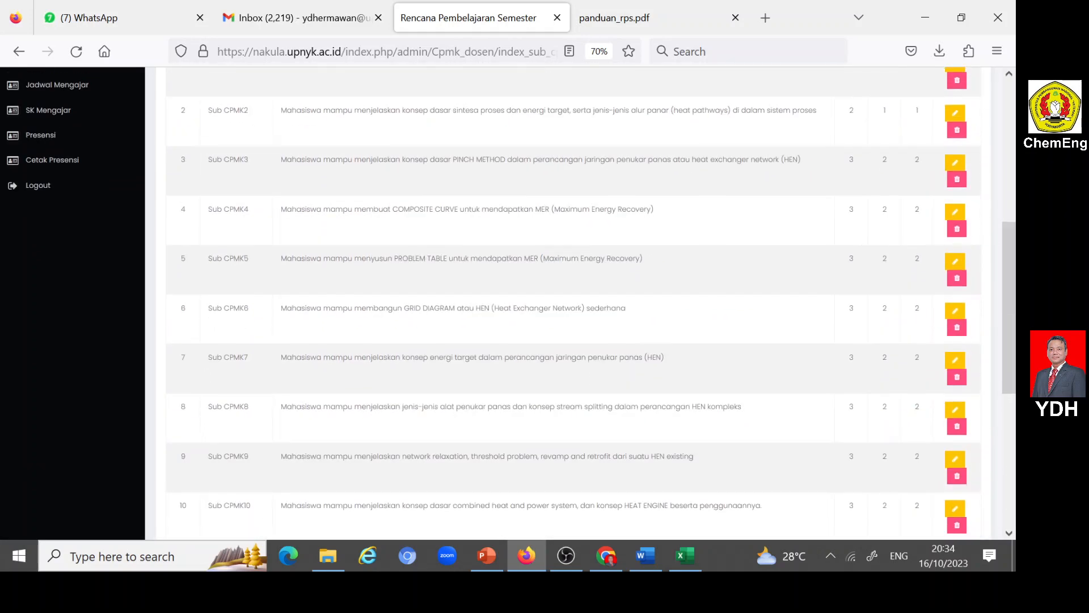
{"action": "scroll", "coordinate": [573, 301], "scroll_direction": "up", "scroll_amount": 5}
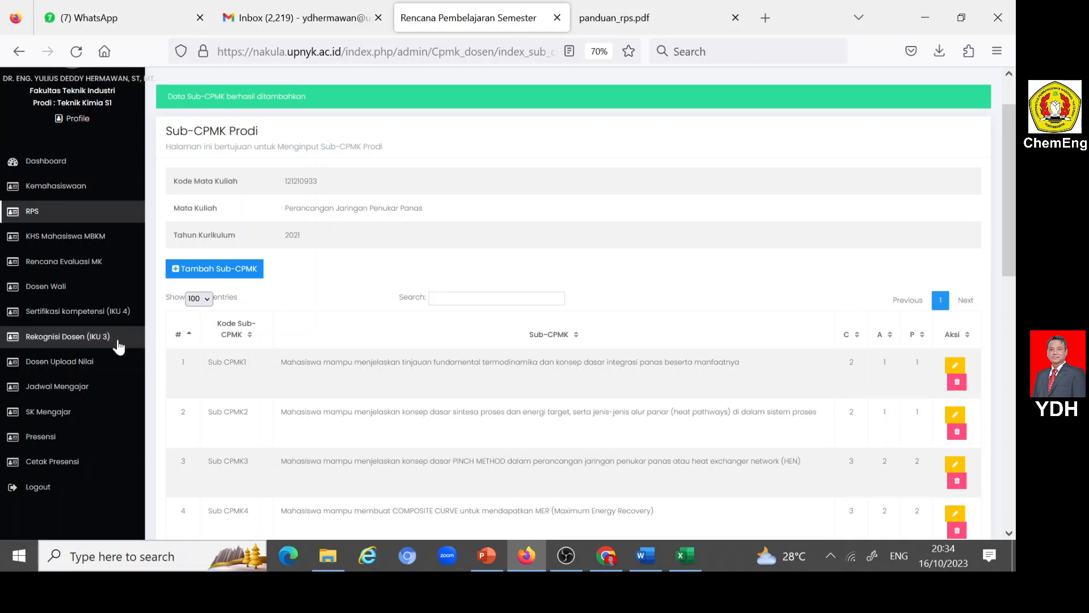
{"action": "left_click", "coordinate": [33, 213]}
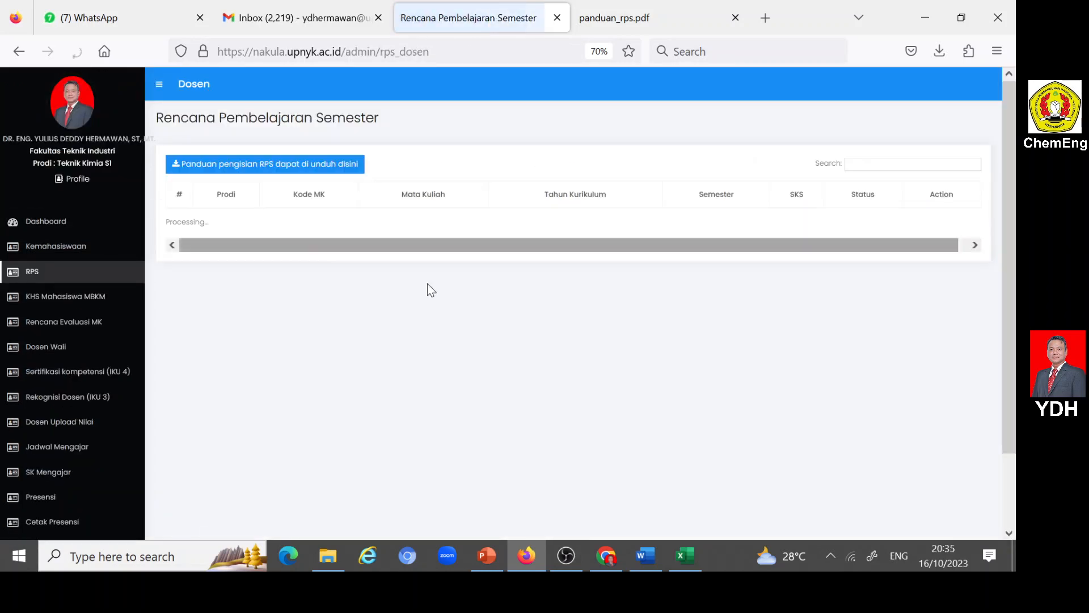
{"action": "scroll", "coordinate": [549, 303], "scroll_direction": "down", "scroll_amount": 3}
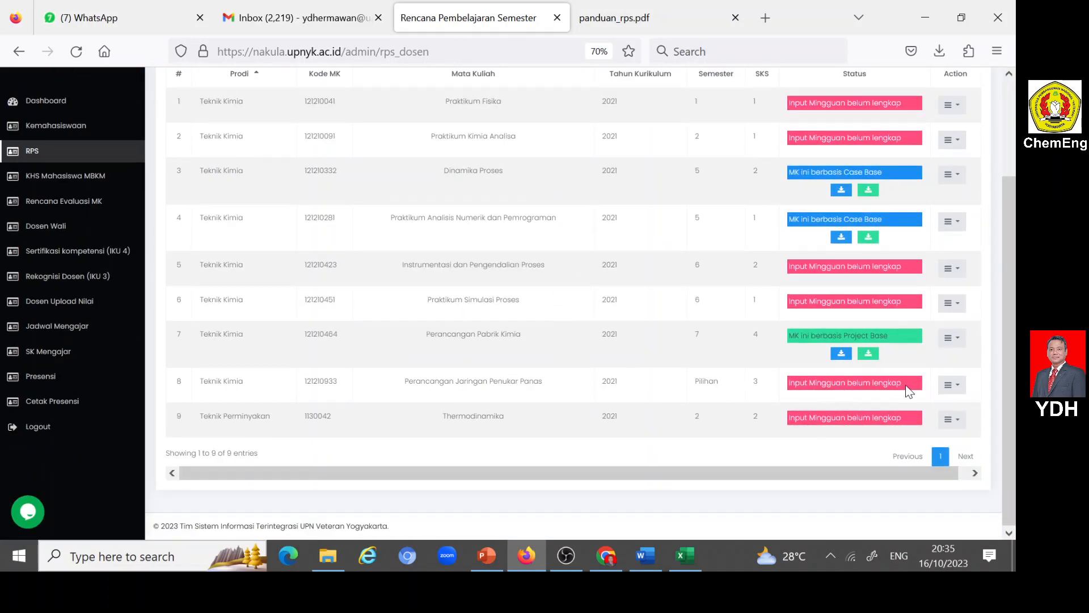
{"action": "left_click", "coordinate": [953, 385]}
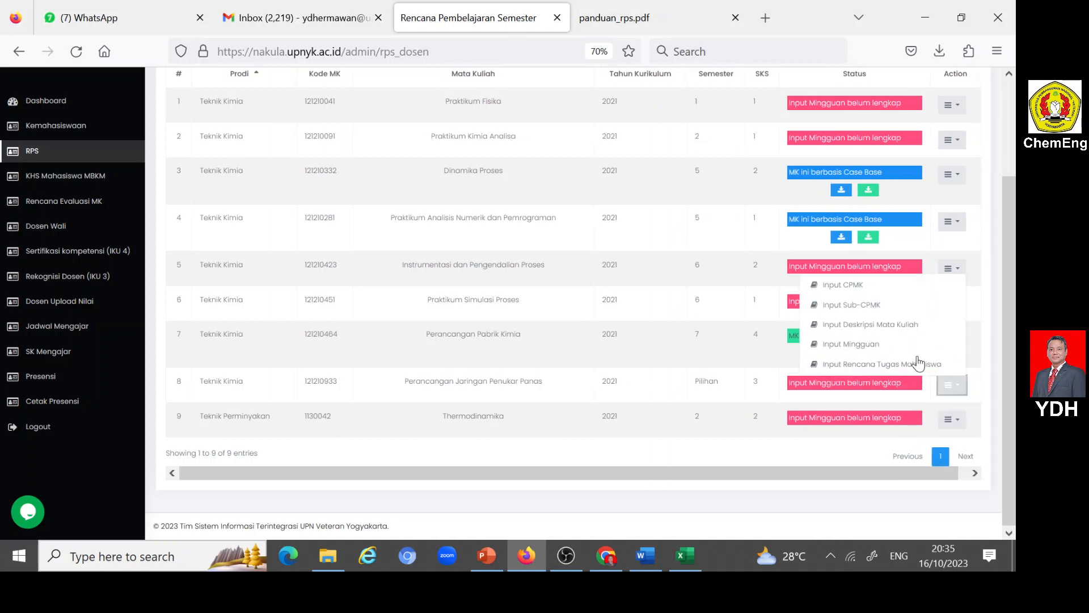
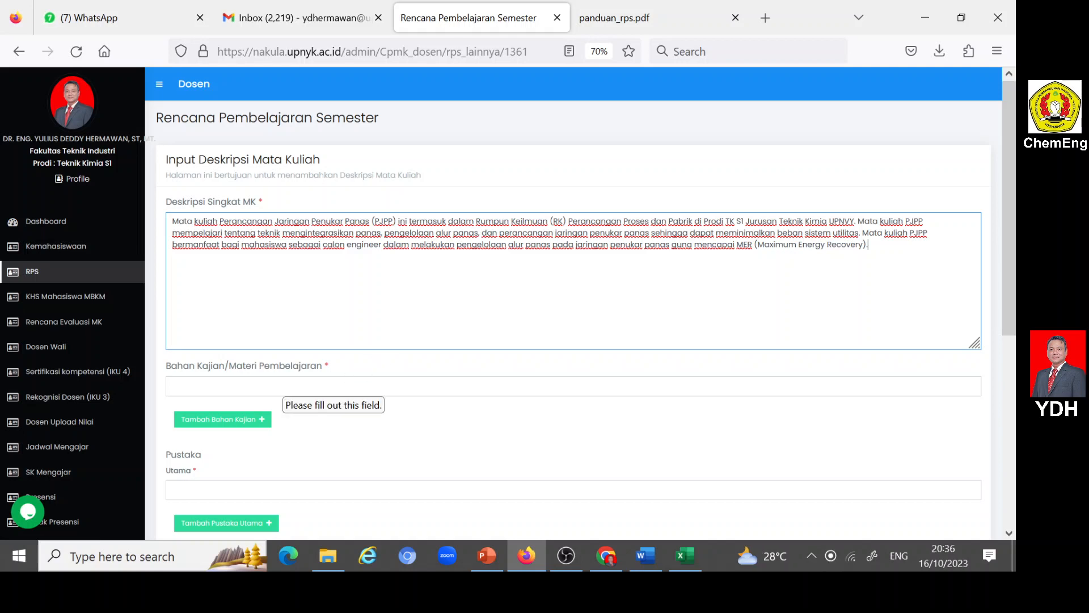
- Copy Bahan Kajian item 1, "Pendahuluan: a) tinjauan fundamental termodinamika, b) konsep dasar integrasi panas.", from the Word RPS into Nakula's first Bahan Kajian/Materi Pembelajaran field in Firefox
{"action": "scroll", "coordinate": [332, 335], "scroll_direction": "down", "scroll_amount": 2}
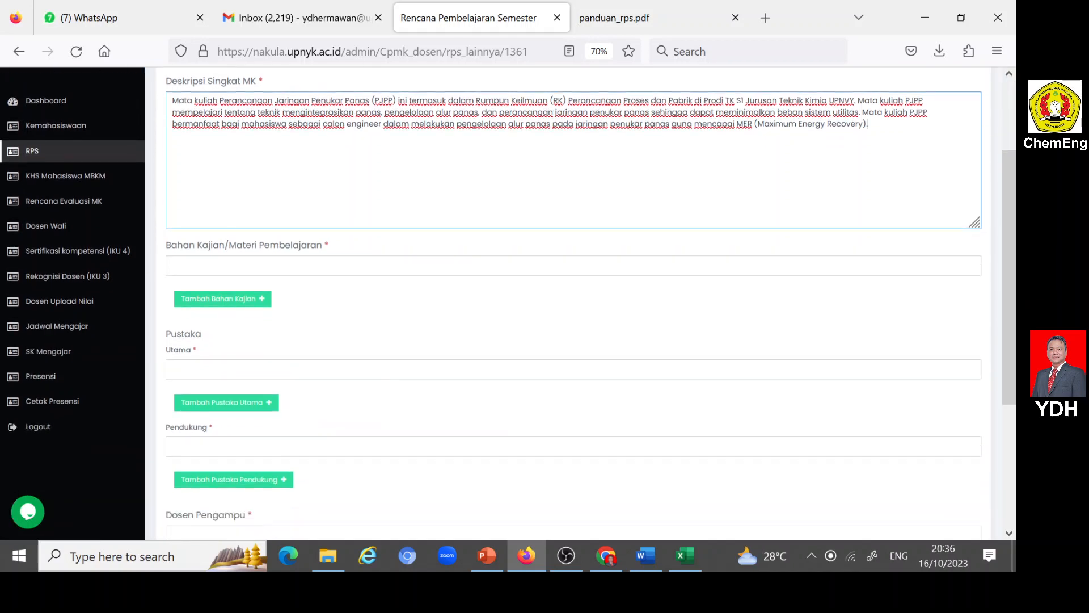
{"action": "left_click", "coordinate": [331, 266]}
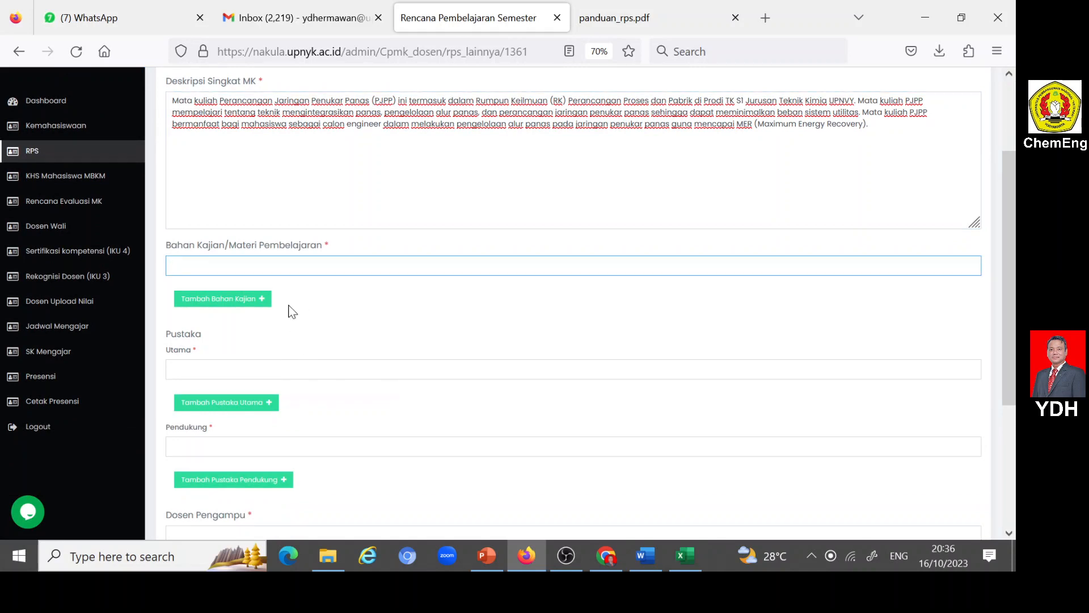
{"action": "left_click", "coordinate": [332, 265]}
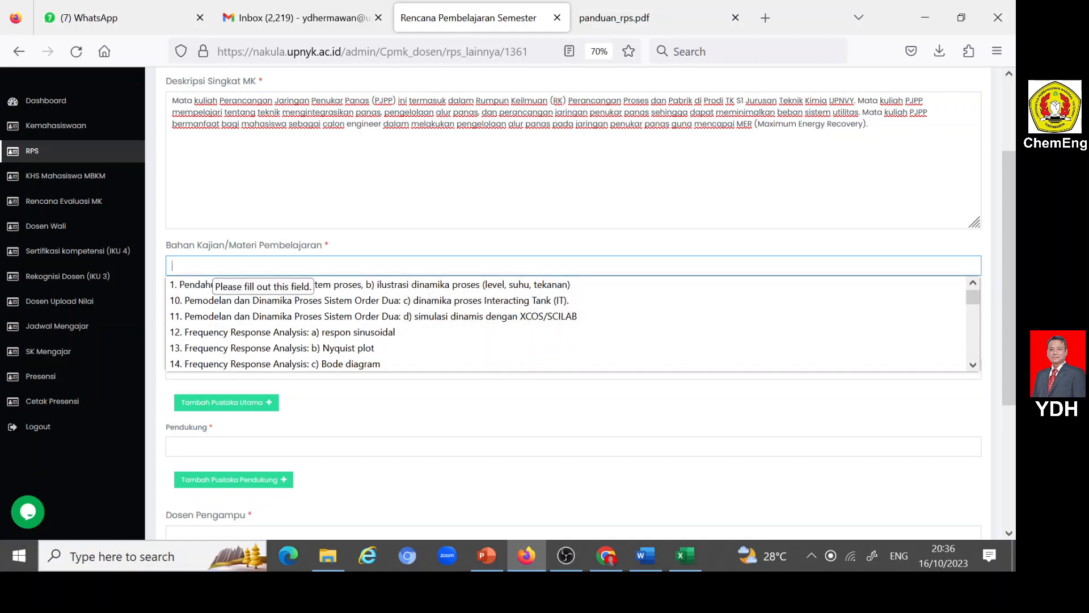
{"action": "left_click", "coordinate": [211, 265]}
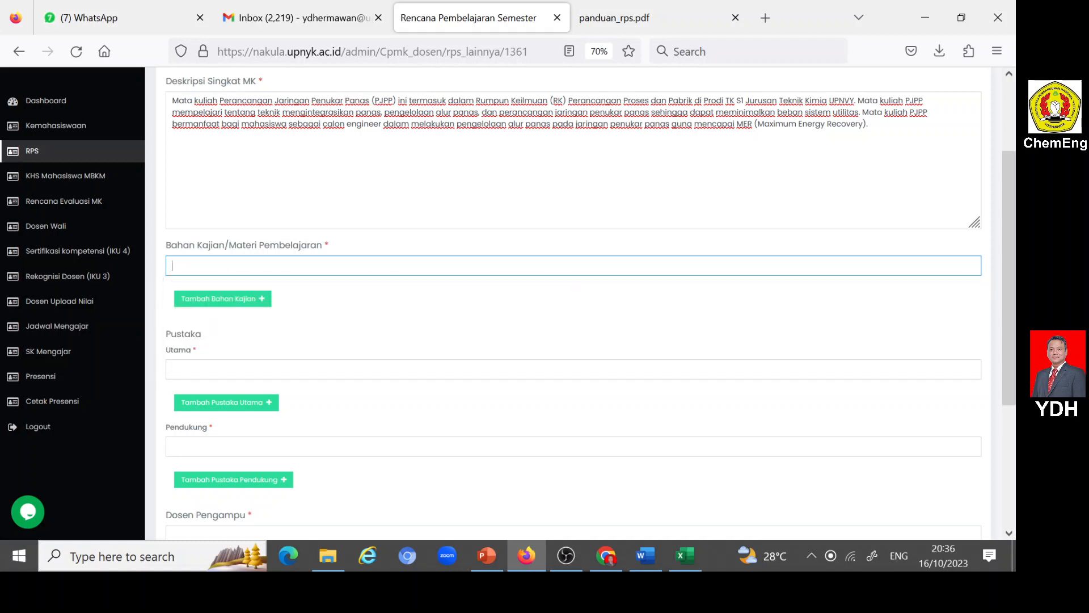
{"action": "left_click", "coordinate": [641, 553]}
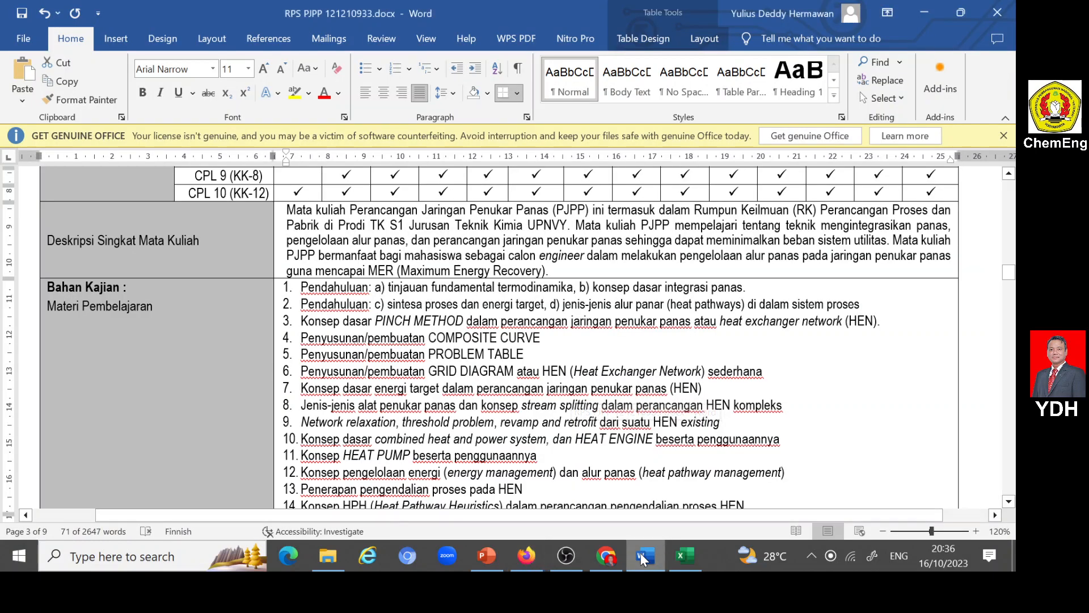
{"action": "scroll", "coordinate": [527, 438], "scroll_direction": "down", "scroll_amount": 5}
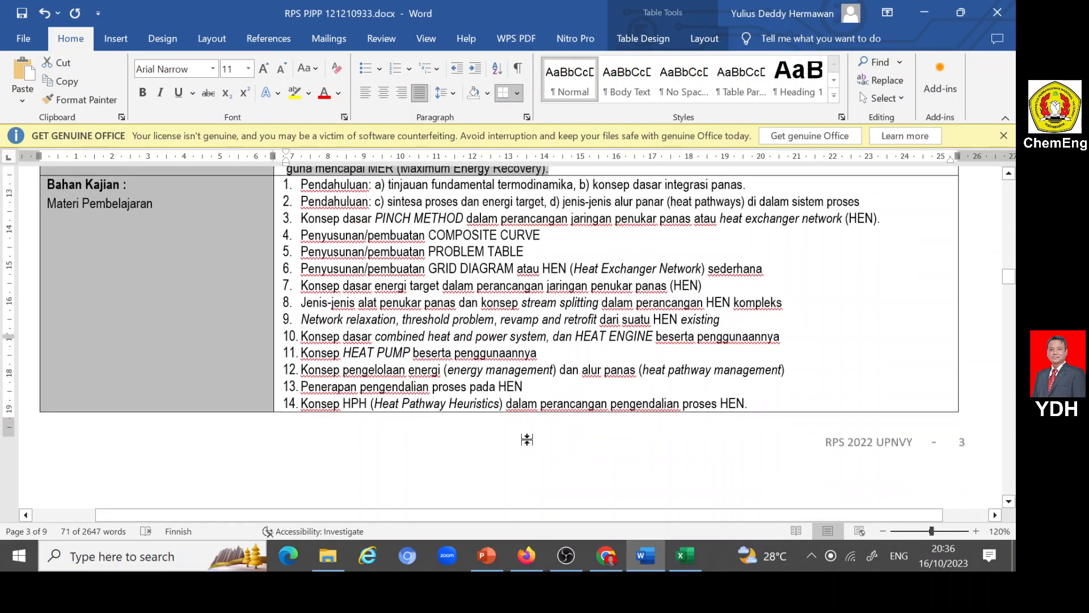
{"action": "scroll", "coordinate": [525, 434], "scroll_direction": "up", "scroll_amount": 5}
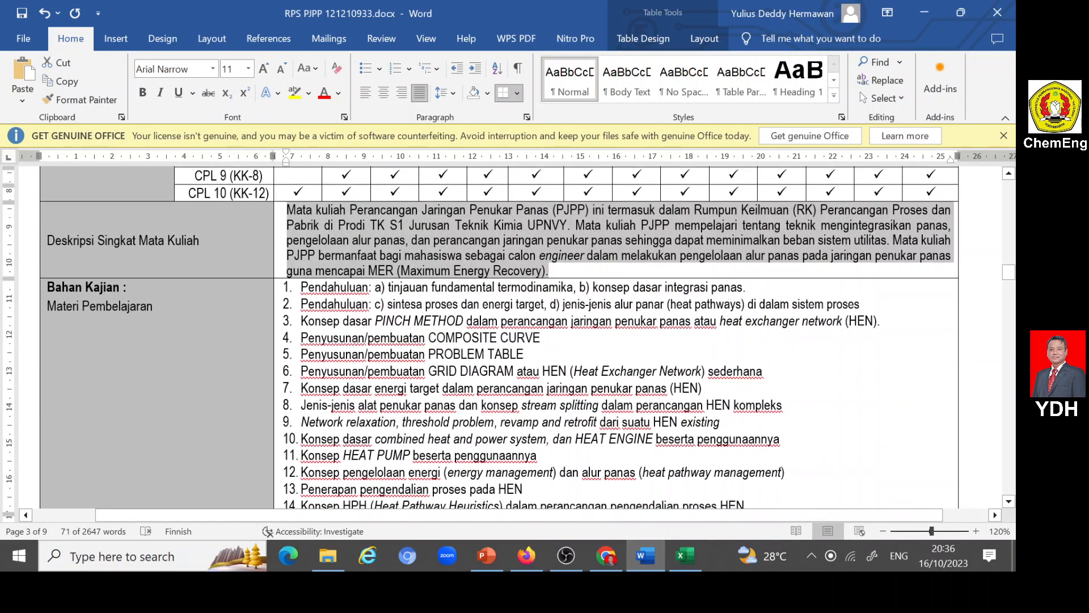
{"action": "left_click_drag", "start_coordinate": [301, 287], "coordinate": [745, 287]}
{"action": "key", "text": "ctrl+c"}
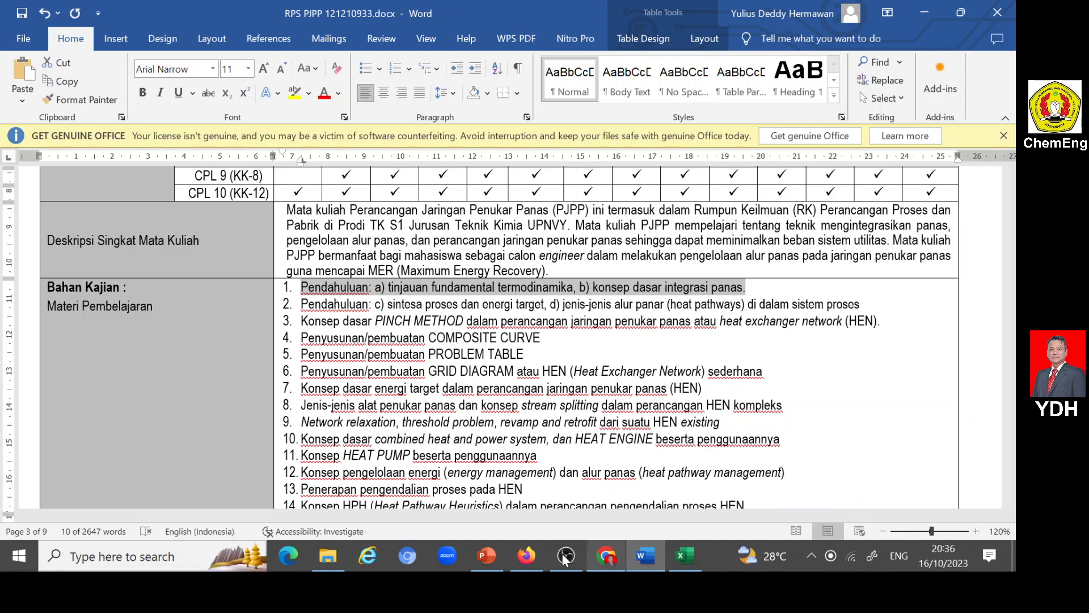
{"action": "left_click", "coordinate": [537, 553]}
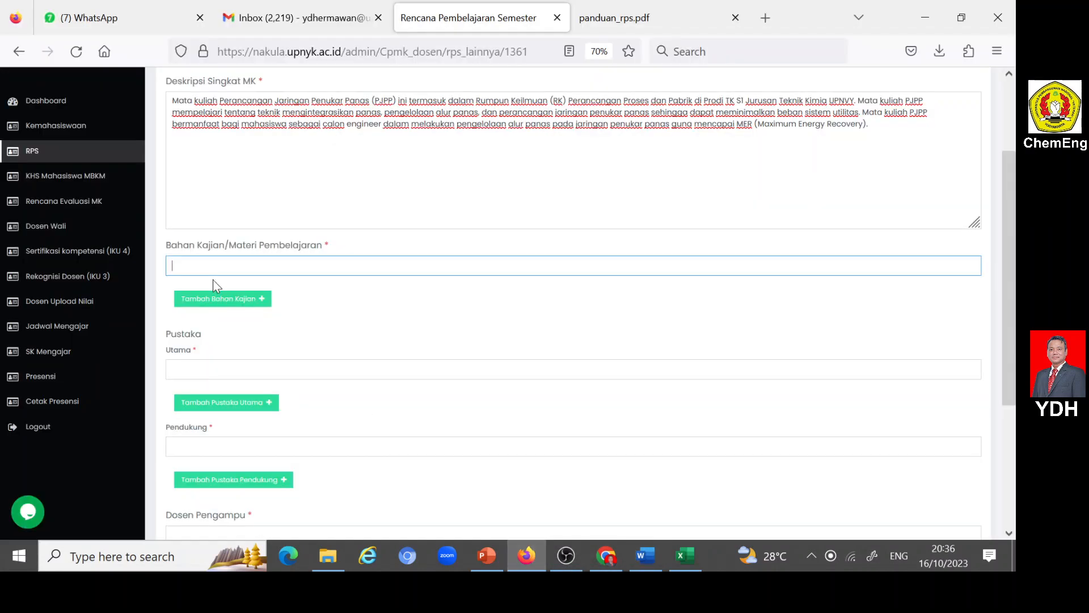
{"action": "left_click", "coordinate": [397, 266]}
{"action": "key", "text": "ctrl+v"}
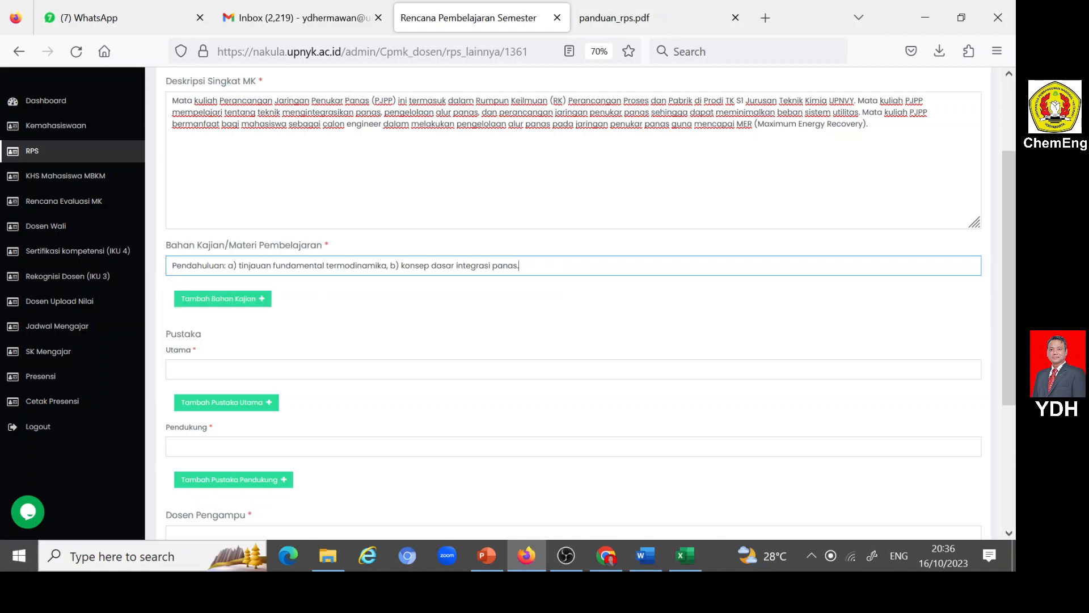
- Add a second Bahan Kajian row and fill it with item 2 from the Word RPS, "Pendahuluan: c) sintesa proses dan energi target, d) jenis-jenis alur panar..."
{"action": "left_click", "coordinate": [255, 299]}
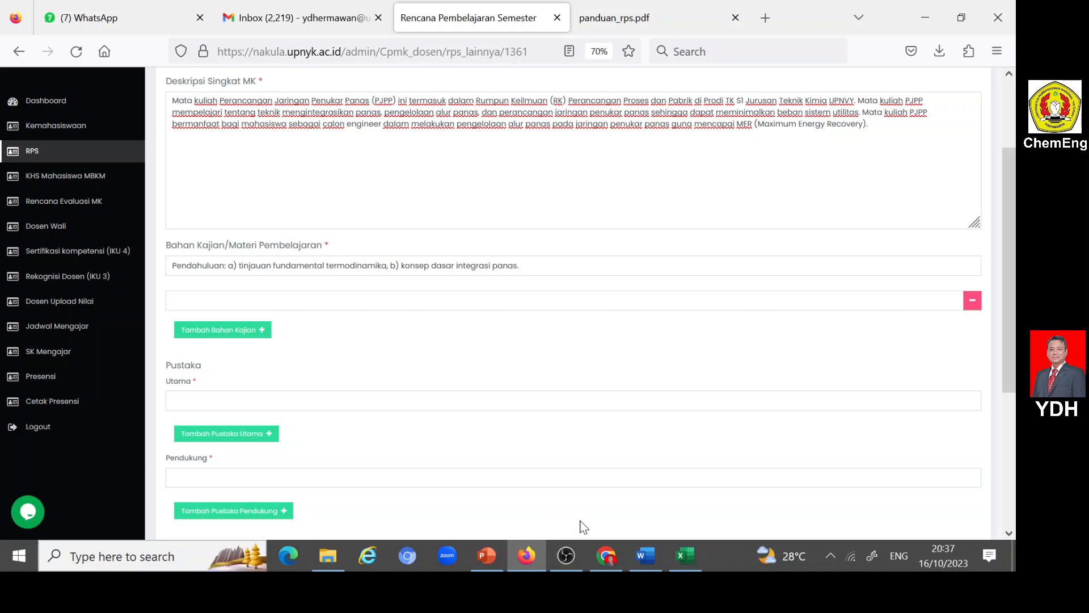
{"action": "left_click", "coordinate": [644, 553]}
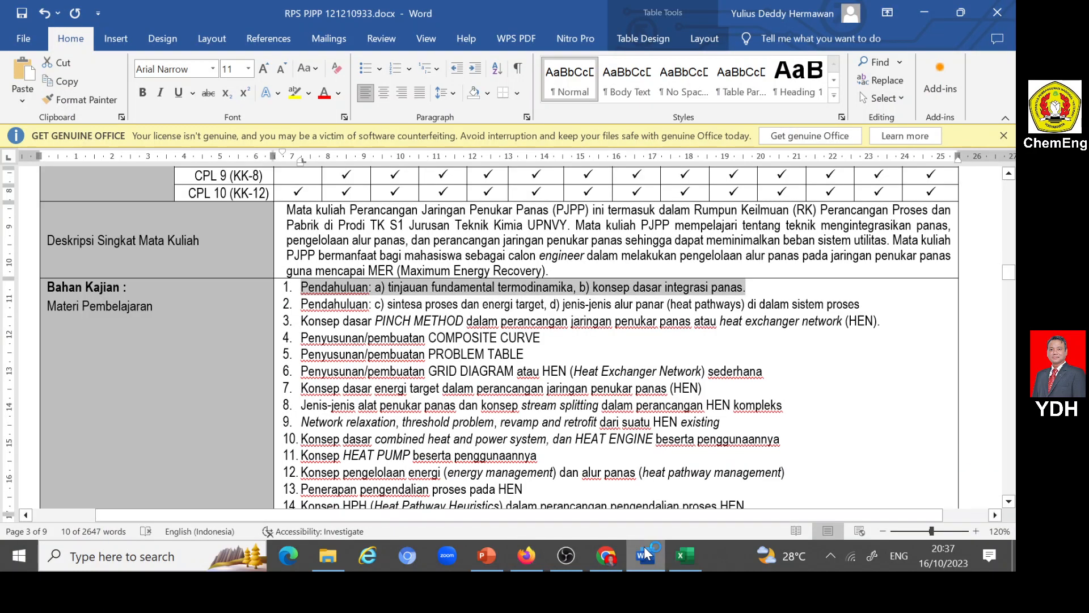
{"action": "left_click_drag", "start_coordinate": [301, 305], "coordinate": [860, 305]}
{"action": "key", "text": "ctrl+c"}
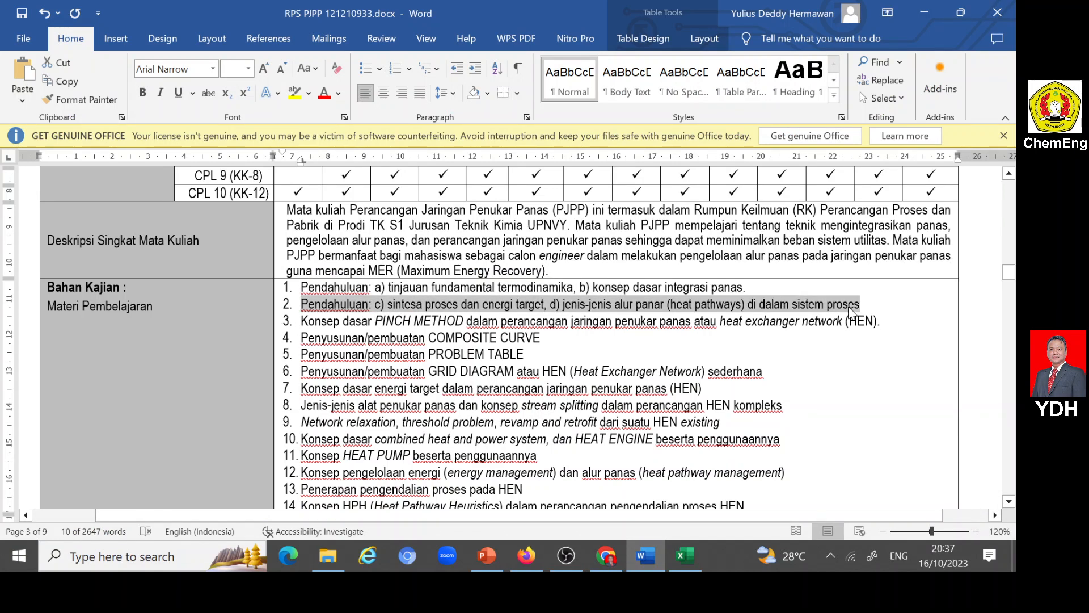
{"action": "left_click", "coordinate": [523, 556]}
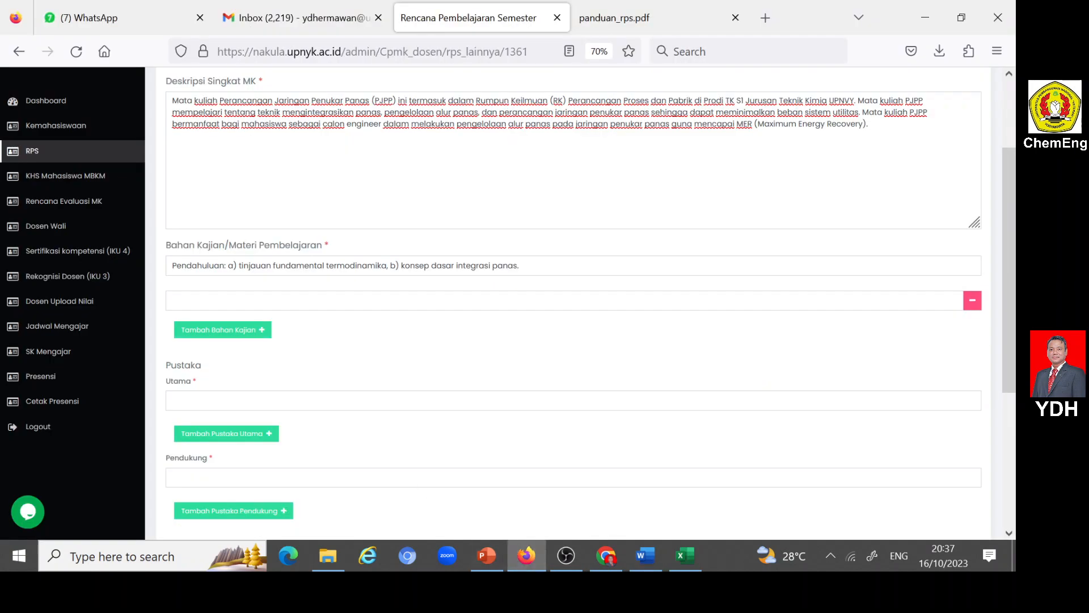
{"action": "left_click", "coordinate": [199, 332]}
{"action": "key", "text": "ctrl+v"}
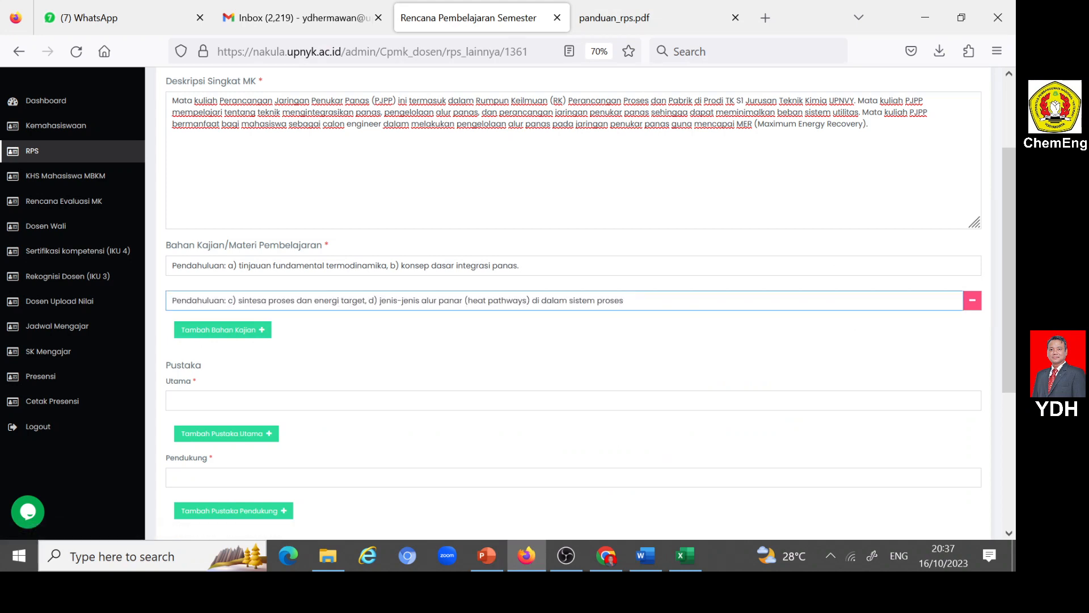
- Add a third Bahan Kajian row in Nakula and copy in item 3 from Word, the PINCH METHOD basic concept for HEN design
{"action": "scroll", "coordinate": [255, 344], "scroll_direction": "down", "scroll_amount": 5}
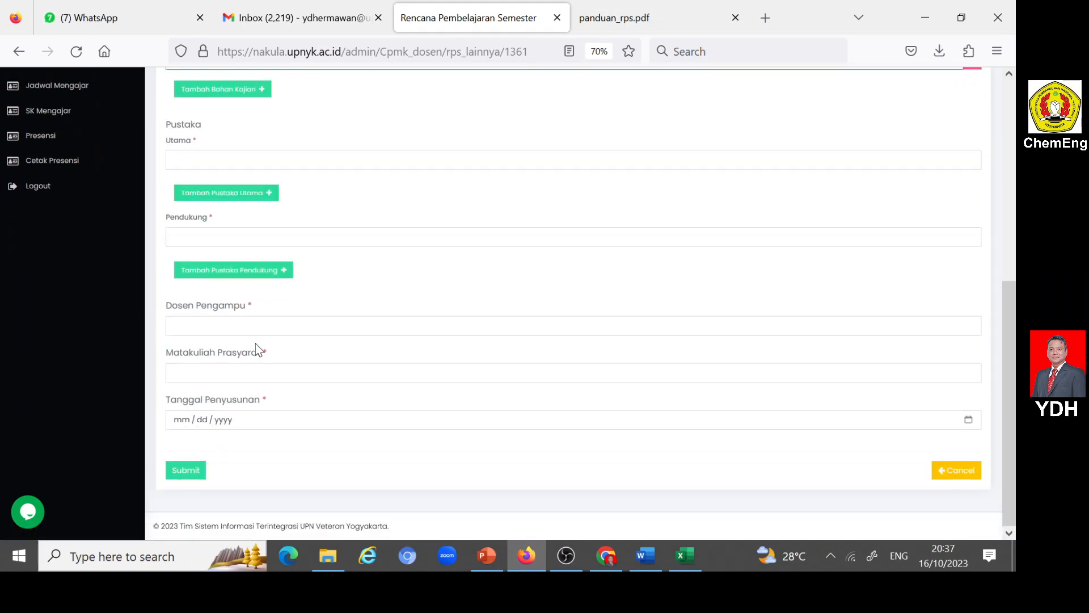
{"action": "scroll", "coordinate": [255, 349], "scroll_direction": "up", "scroll_amount": 3}
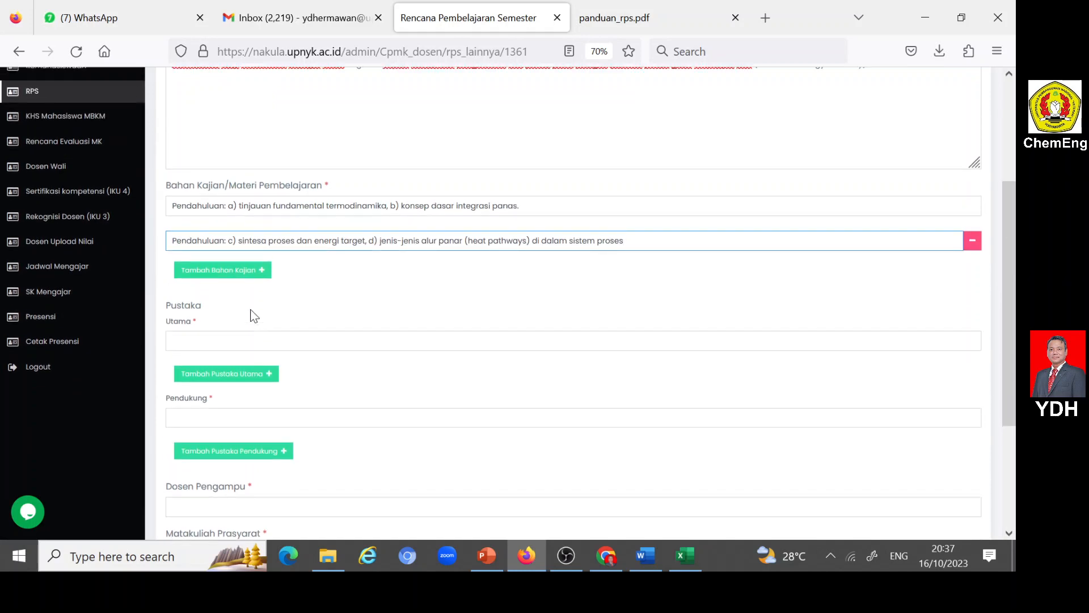
{"action": "left_click", "coordinate": [263, 271]}
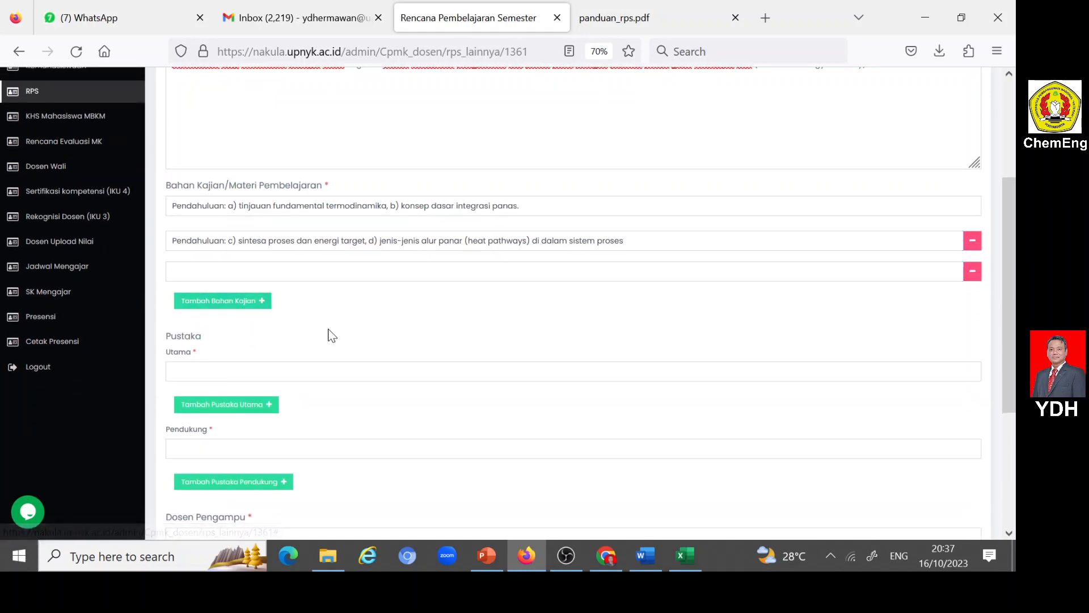
{"action": "left_click", "coordinate": [643, 554]}
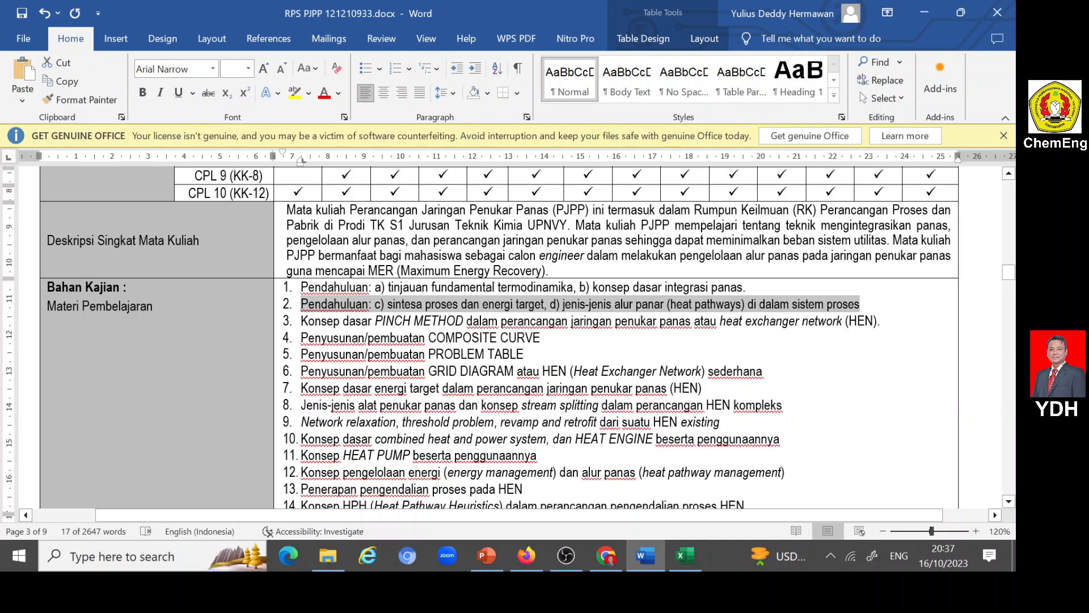
{"action": "left_click_drag", "start_coordinate": [302, 321], "coordinate": [880, 321]}
{"action": "key", "text": "ctrl+c"}
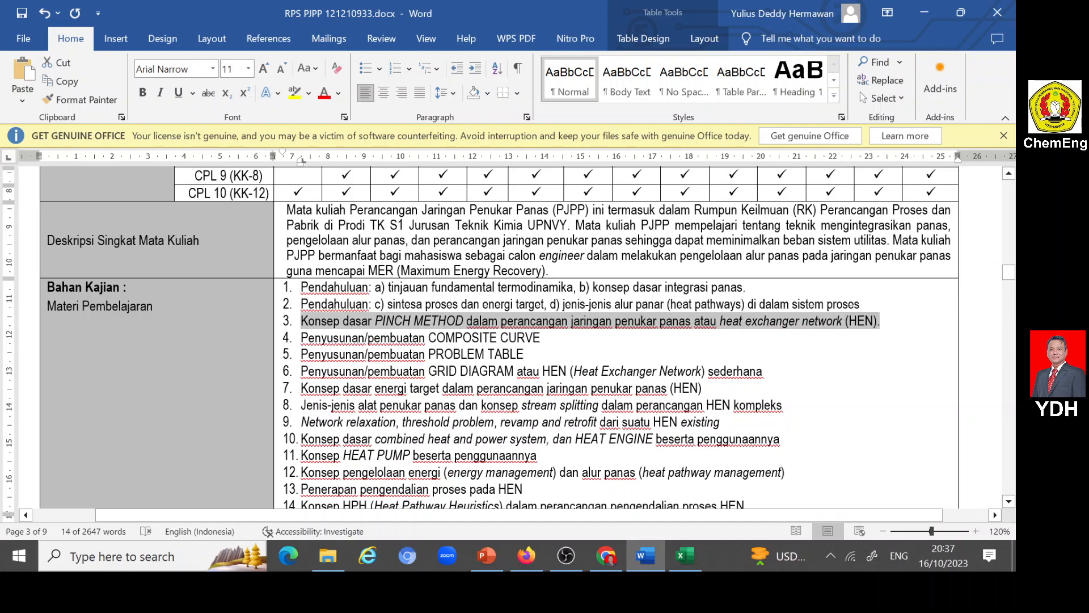
{"action": "left_click", "coordinate": [527, 555]}
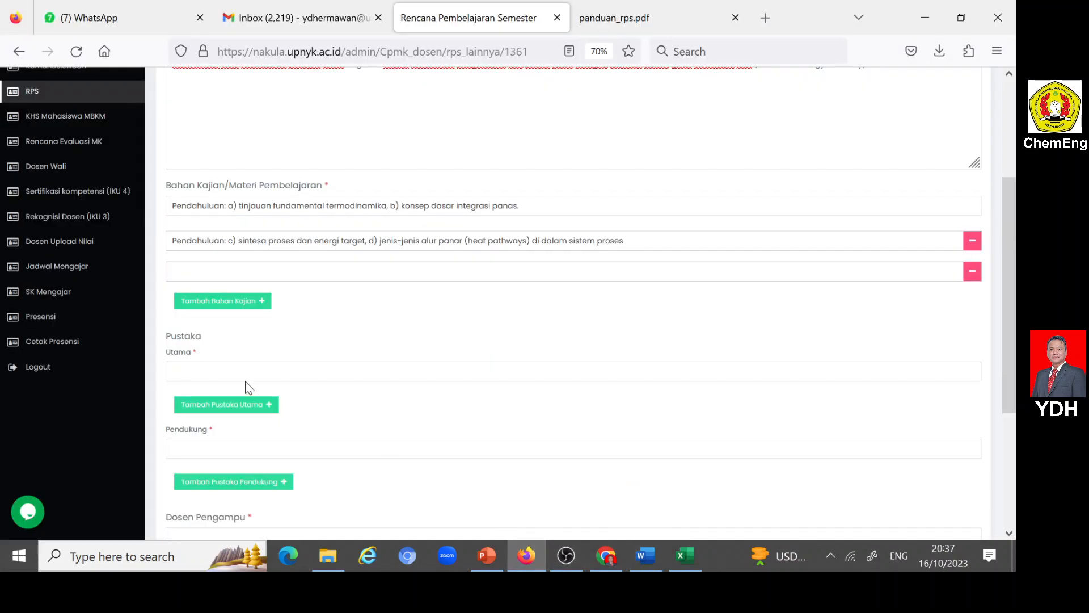
{"action": "key", "text": "ctrl+v"}
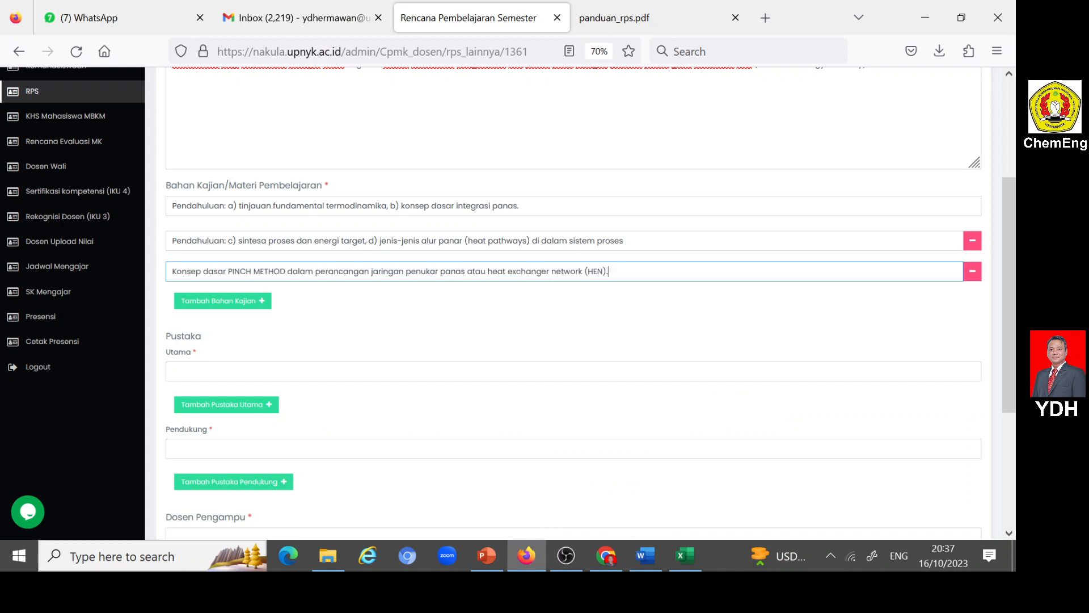
- Add a fourth Bahan Kajian row in Nakula and copy in item 4 from Word, "Penyusunan/pembuatan COMPOSITE CURVE"
{"action": "left_click", "coordinate": [262, 301]}
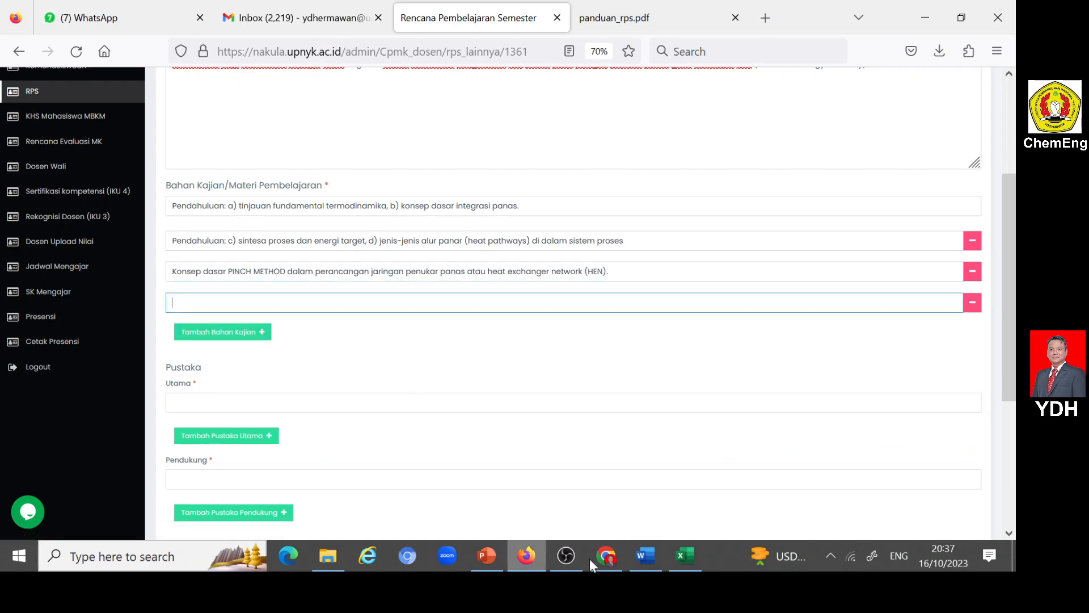
{"action": "left_click", "coordinate": [645, 556]}
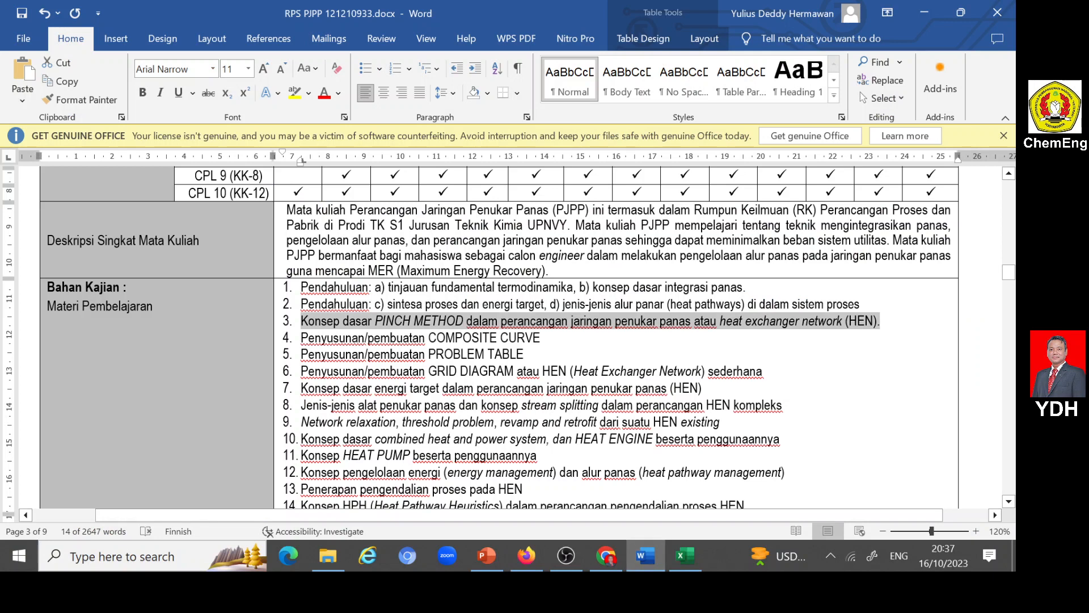
{"action": "left_click_drag", "start_coordinate": [301, 338], "coordinate": [541, 338]}
{"action": "key", "text": "ctrl+c"}
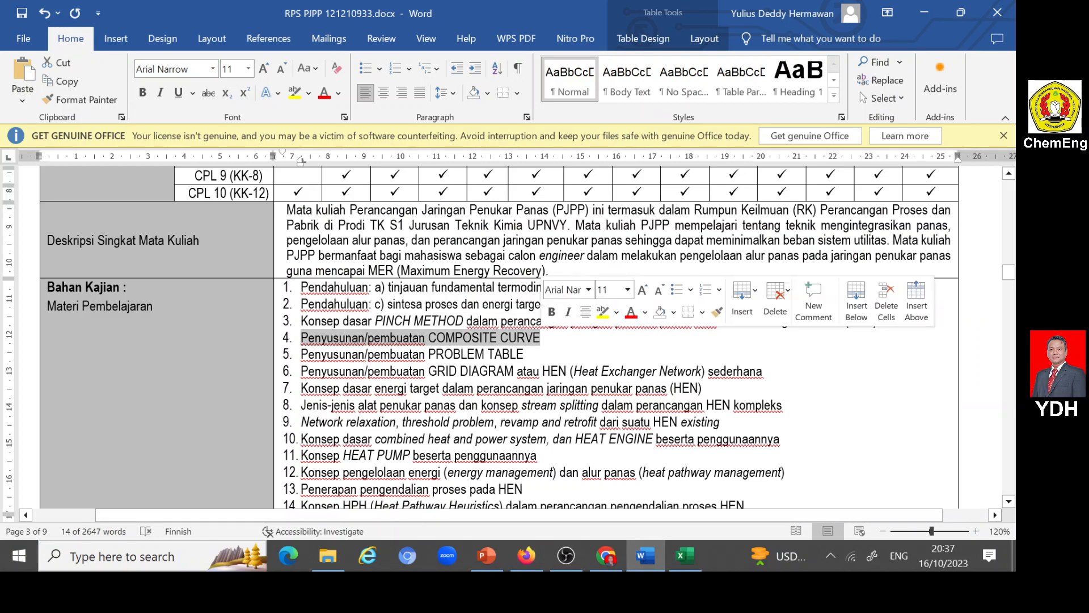
{"action": "left_click", "coordinate": [526, 556]}
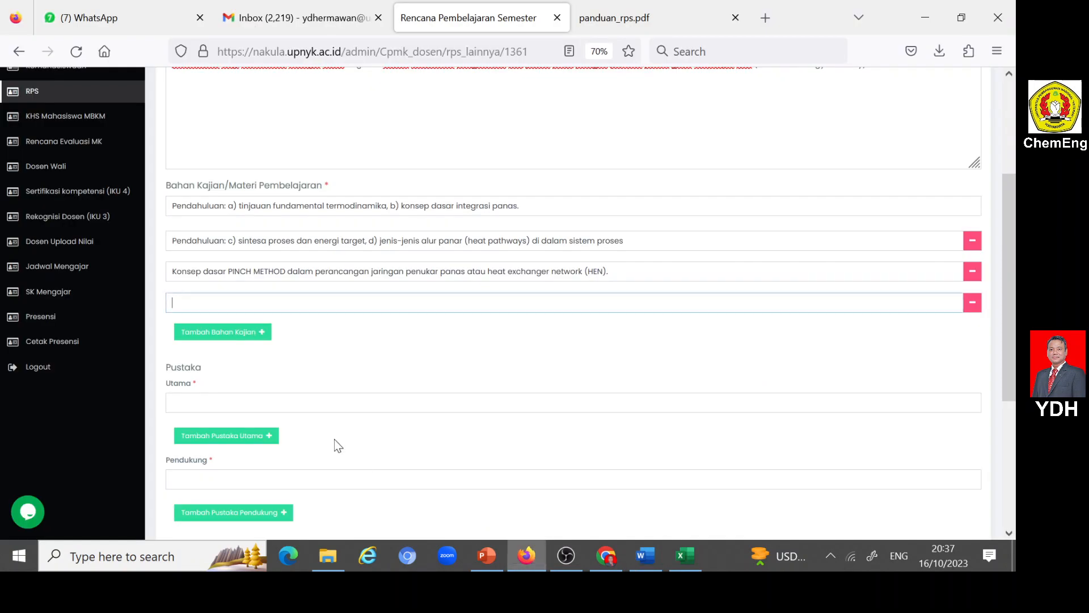
{"action": "left_click", "coordinate": [195, 303]}
{"action": "key", "text": "ctrl+v"}
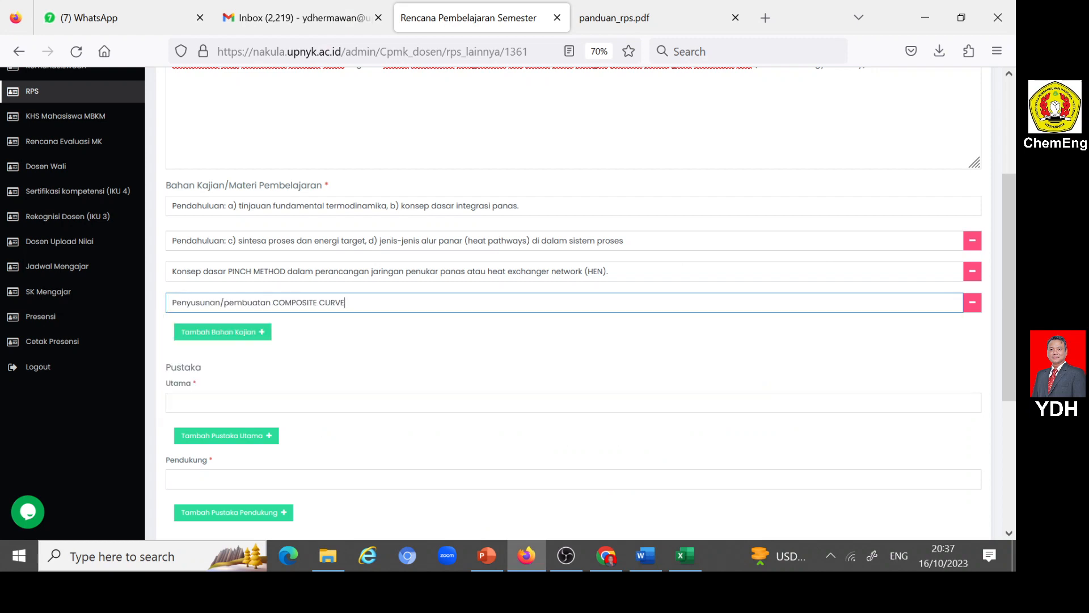
- Add a fifth Bahan Kajian row in Nakula and copy in item 5 from Word, "Penyusunan/pembuatan PROBLEM TABLE"
{"action": "left_click", "coordinate": [263, 335]}
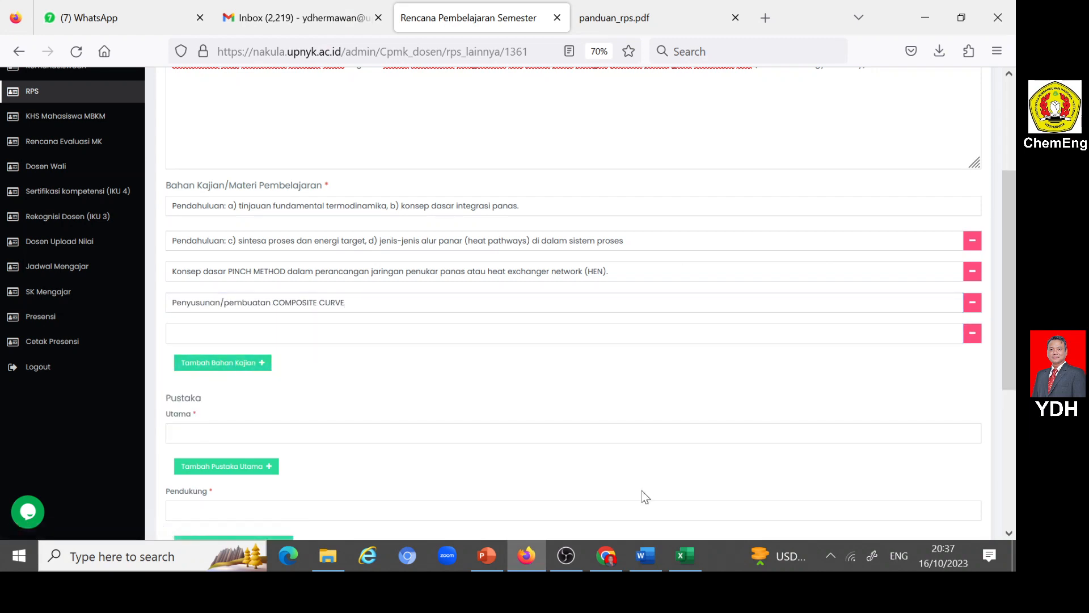
{"action": "left_click", "coordinate": [643, 556]}
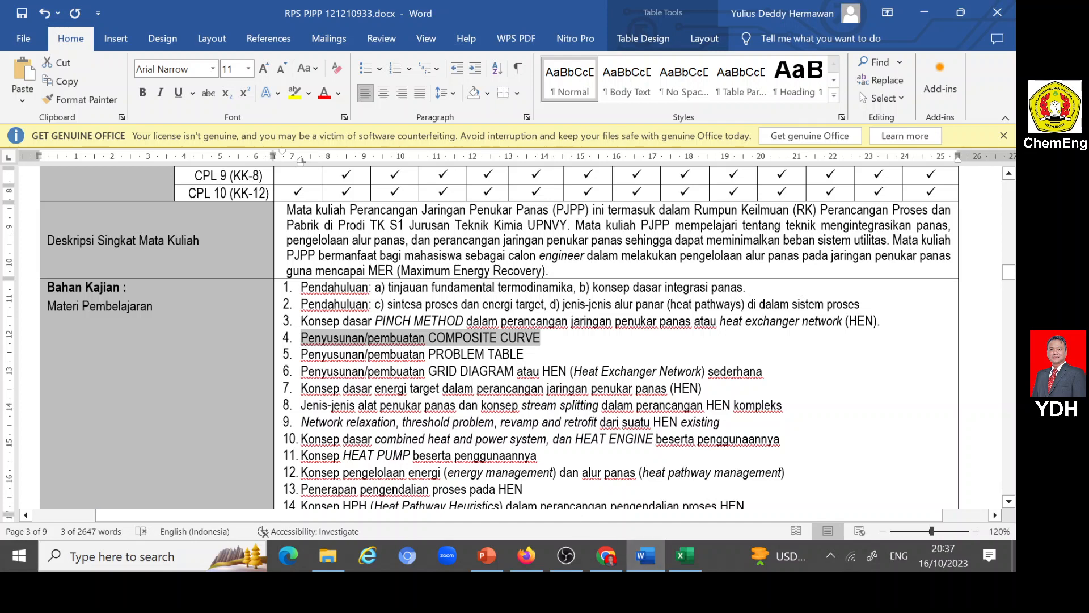
{"action": "left_click_drag", "start_coordinate": [301, 355], "coordinate": [523, 355]}
{"action": "key", "text": "ctrl+c"}
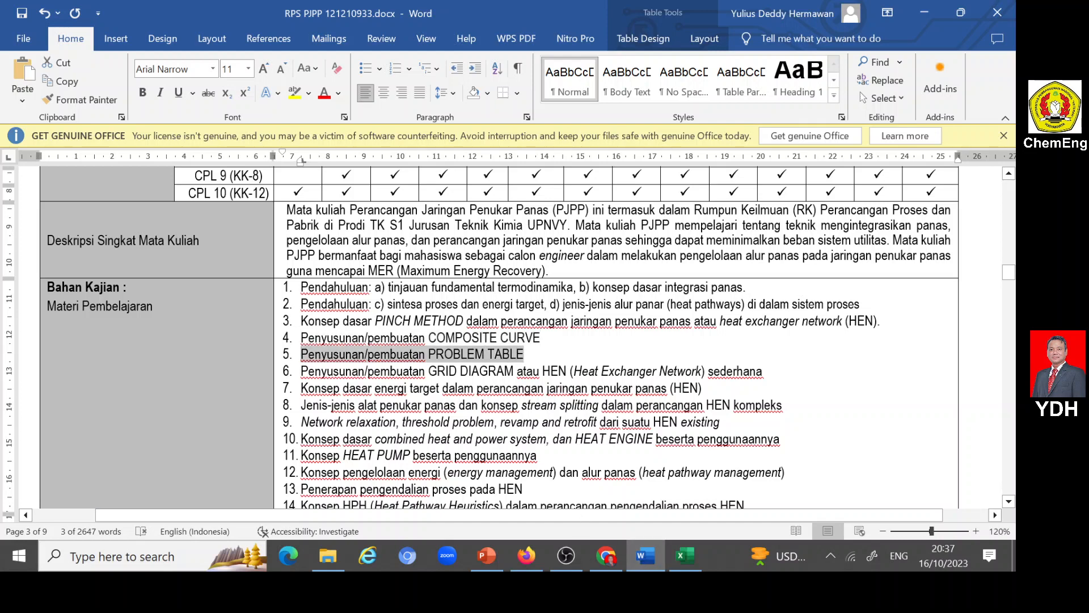
{"action": "left_click", "coordinate": [526, 556]}
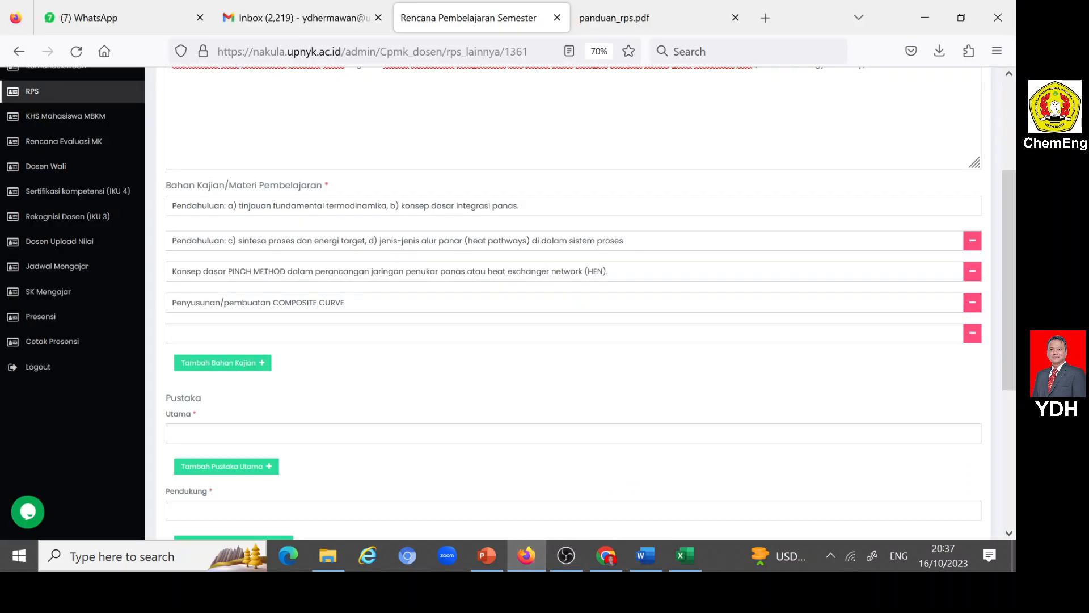
{"action": "left_click", "coordinate": [267, 333]}
{"action": "key", "text": "ctrl+v"}
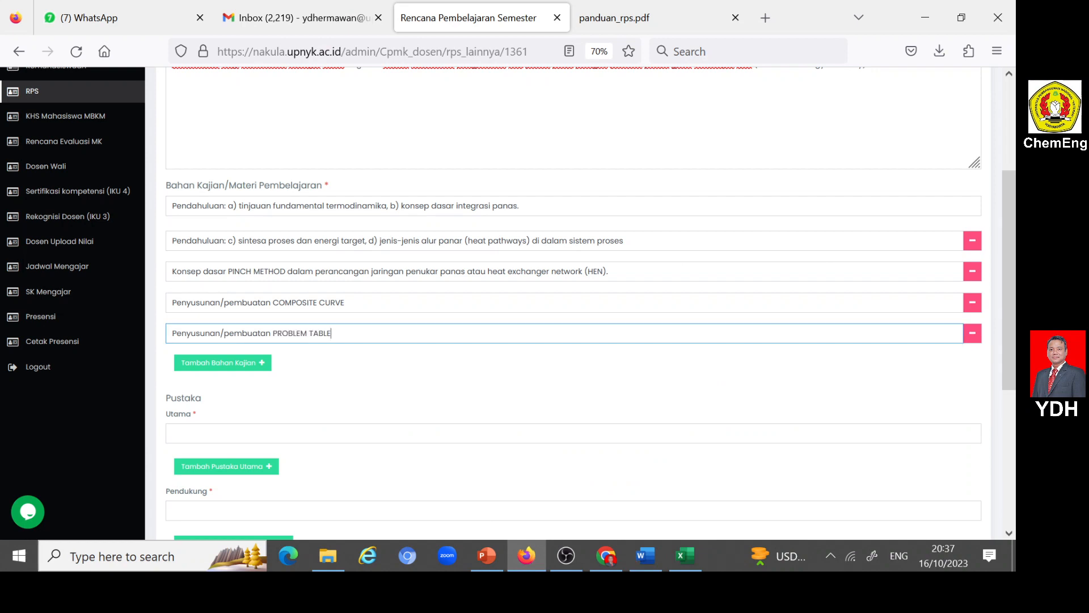
- Add a sixth Bahan Kajian row in Nakula and copy in item 6 from Word, "Penyusunan/pembuatan GRID DIAGRAM atau HEN (Heat Exchanger Network) sederhana"
{"action": "left_click", "coordinate": [262, 363]}
{"action": "left_click", "coordinate": [646, 556]}
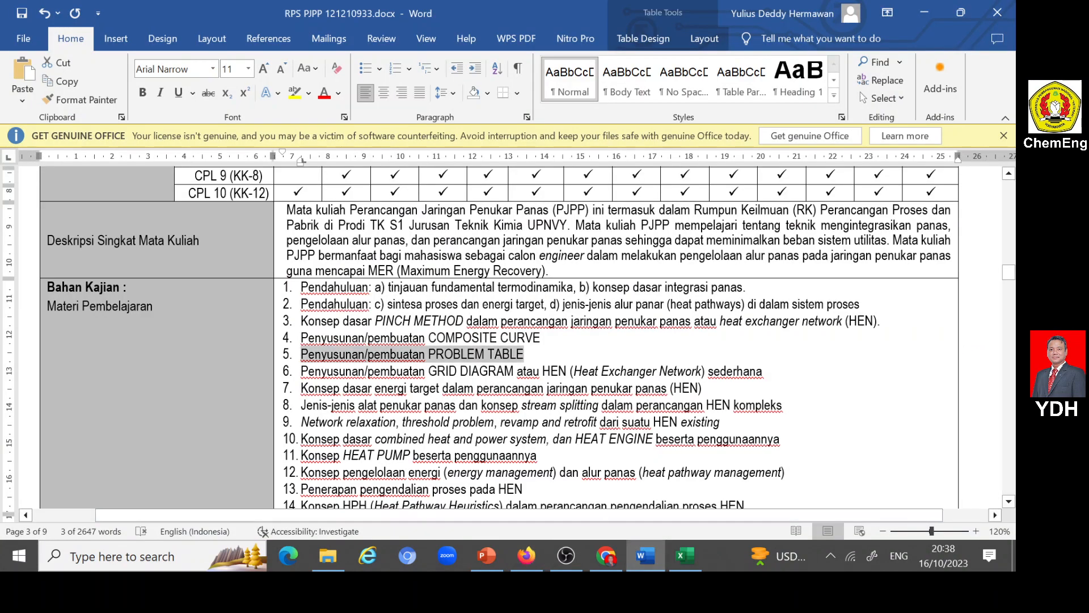
{"action": "left_click_drag", "start_coordinate": [301, 371], "coordinate": [763, 371]}
{"action": "key", "text": "ctrl+c"}
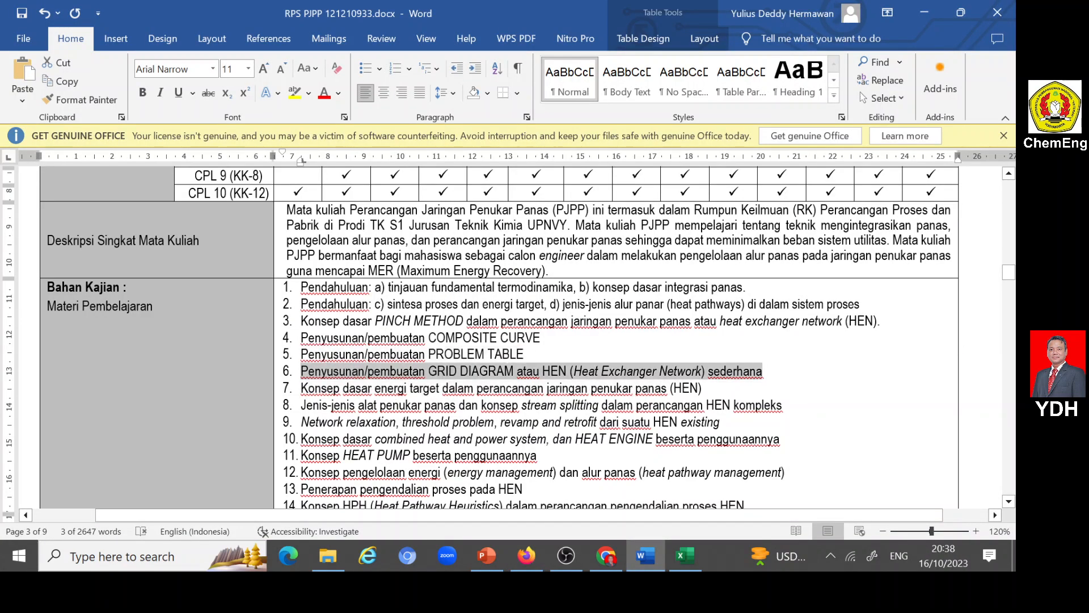
{"action": "left_click", "coordinate": [642, 554]}
{"action": "left_click", "coordinate": [193, 365]}
{"action": "key", "text": "ctrl+v"}
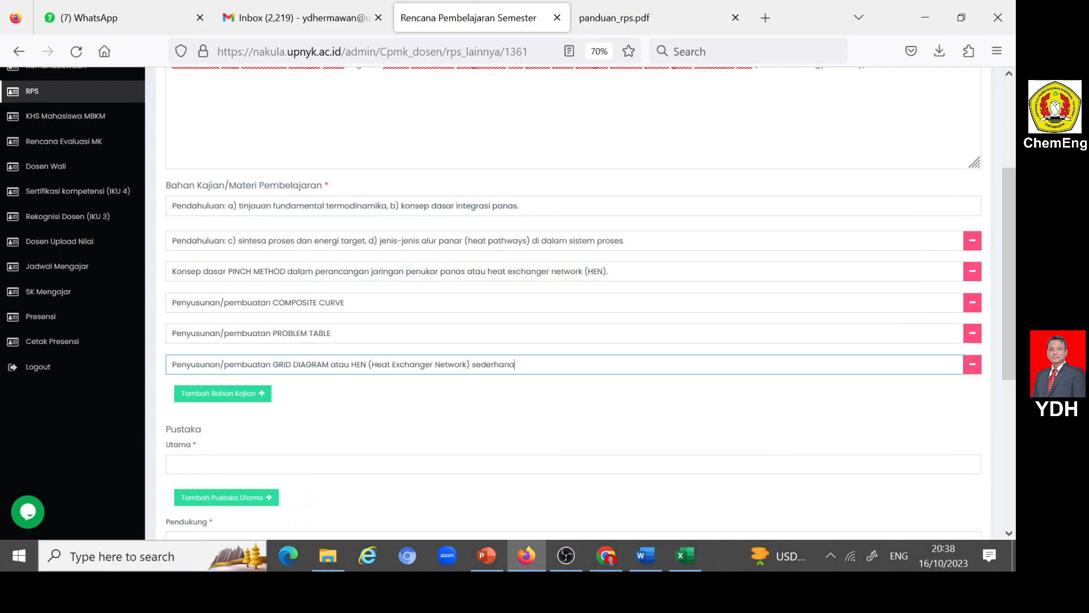
- Add a seventh Bahan Kajian row in Nakula and copy in item 7 from Word, "Konsep dasar energi target dalam perancangan jaringan penukar panas (HEN)"
{"action": "left_click", "coordinate": [261, 397]}
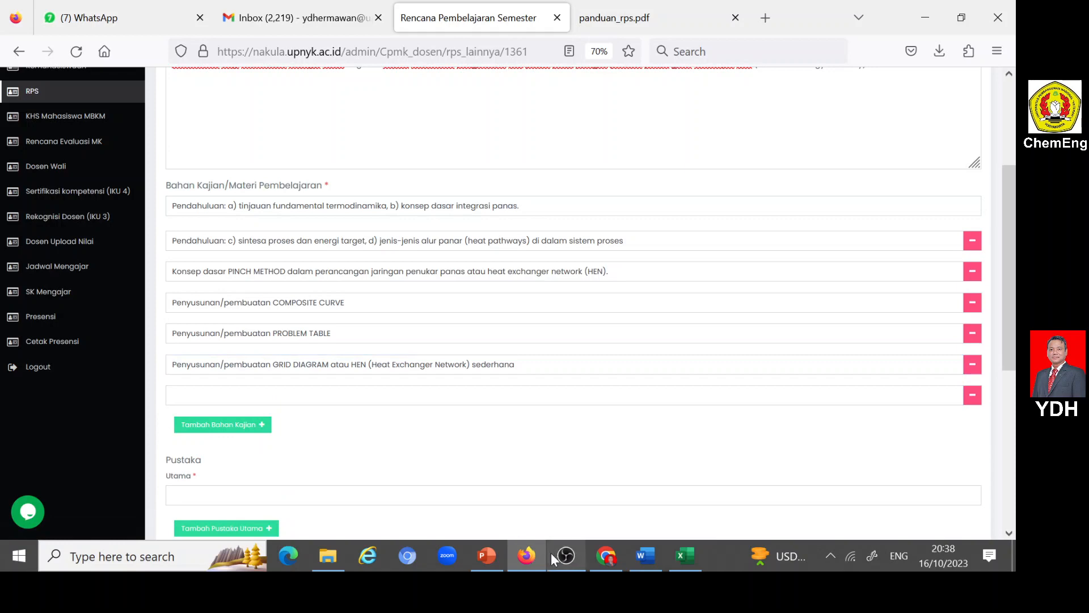
{"action": "left_click", "coordinate": [642, 554]}
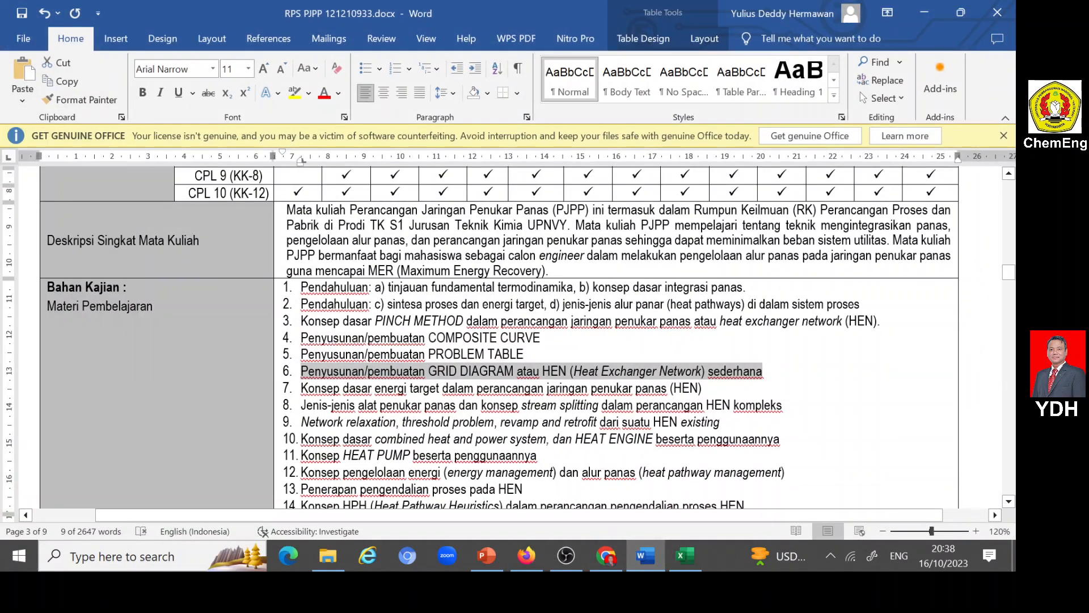
{"action": "left_click_drag", "start_coordinate": [300, 388], "coordinate": [707, 388]}
{"action": "key", "text": "ctrl+c"}
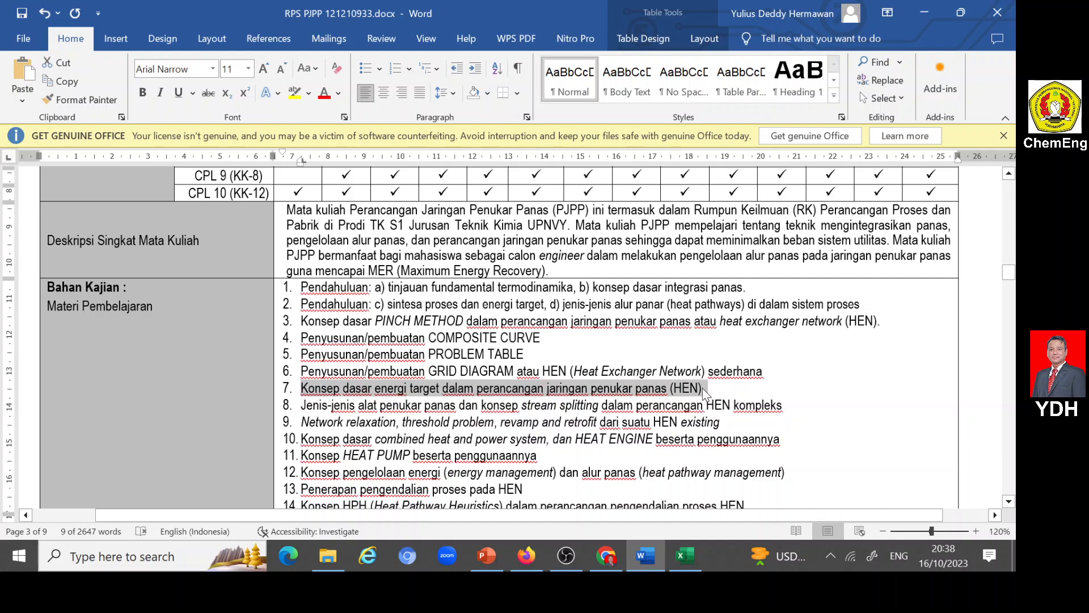
{"action": "left_click", "coordinate": [526, 556]}
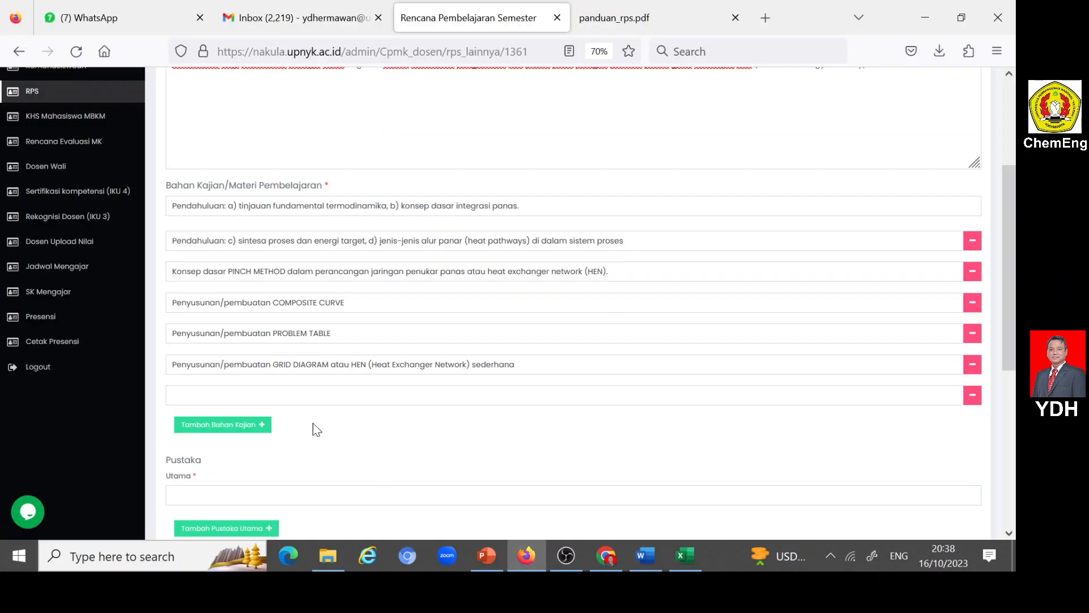
{"action": "key", "text": "ctrl+v"}
- Add an eighth Bahan Kajian row in Nakula and copy in item 8 from Word, "Jenis-jenis alat penukar panas dan konsep stream splitting dalam perancangan HEN kompleks"
{"action": "scroll", "coordinate": [263, 390], "scroll_direction": "down", "scroll_amount": 3}
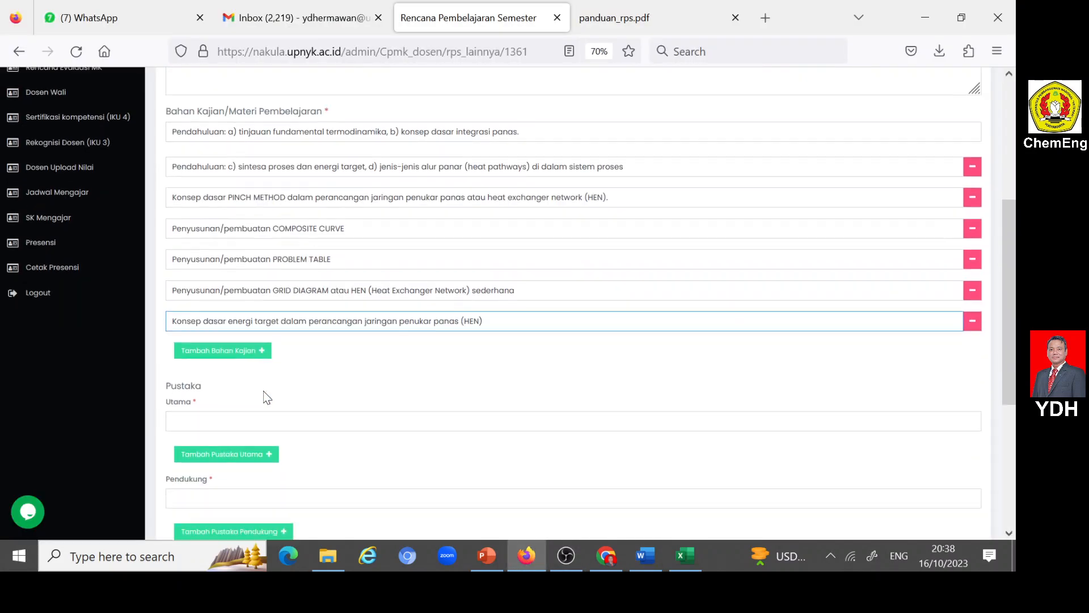
{"action": "left_click", "coordinate": [259, 306]}
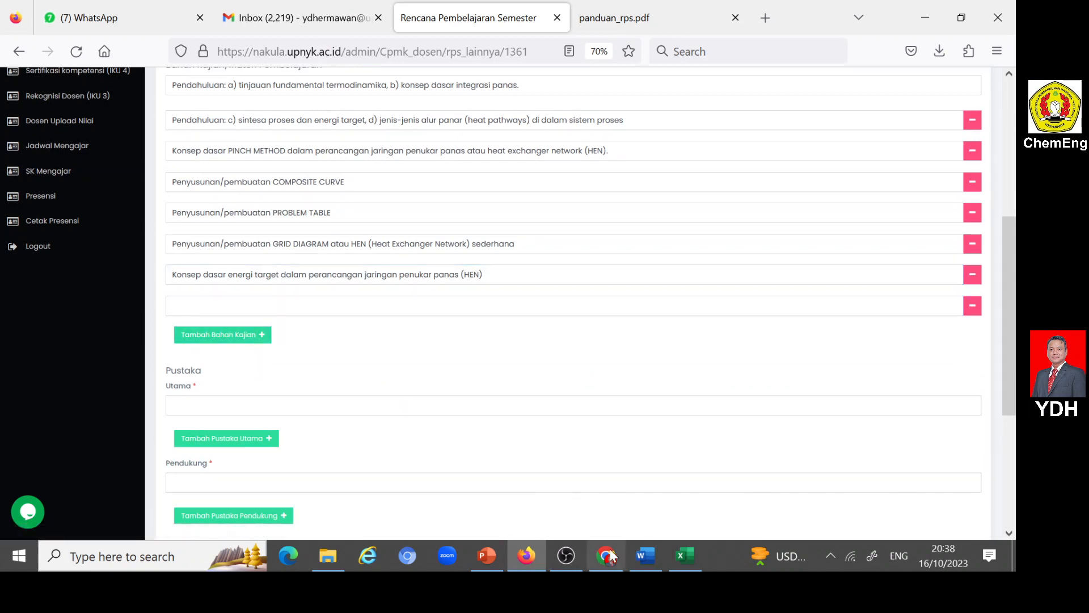
{"action": "left_click", "coordinate": [647, 556]}
{"action": "left_click_drag", "start_coordinate": [300, 406], "coordinate": [783, 405]}
{"action": "key", "text": "ctrl+c"}
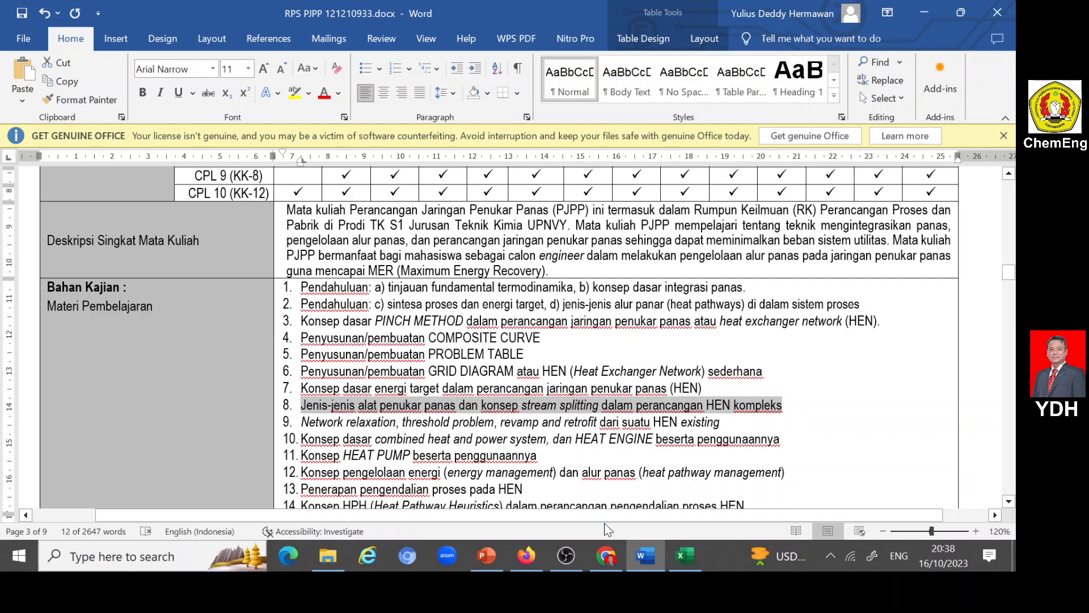
{"action": "left_click", "coordinate": [527, 555]}
{"action": "left_click", "coordinate": [187, 310]}
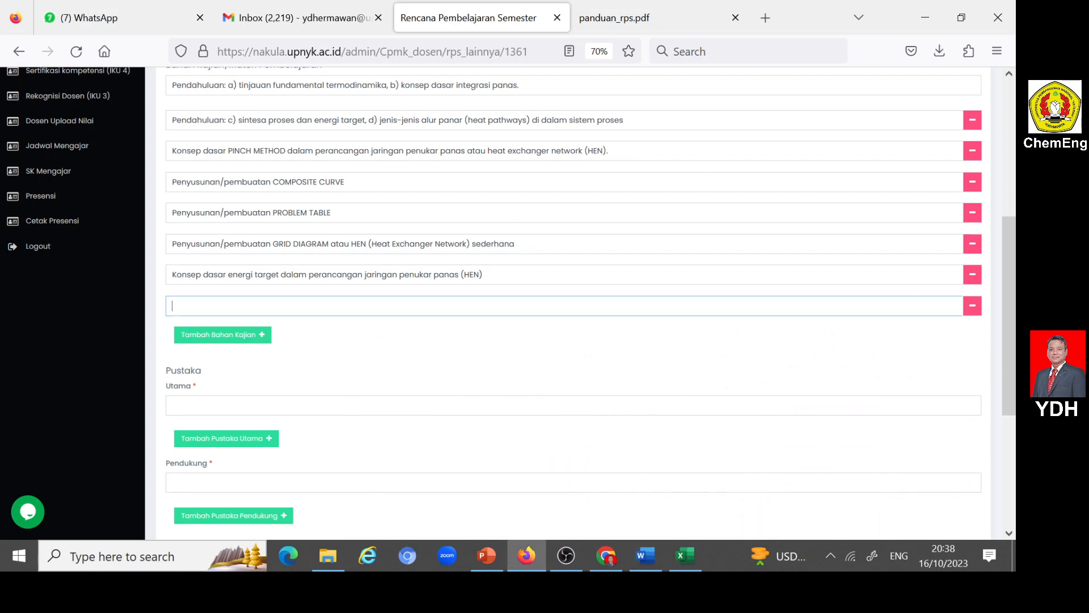
{"action": "key", "text": "ctrl+v"}
- Add a ninth Bahan Kajian row in Nakula and copy in item 9 from Word, "Network relaxation, threshold problem, revamp and retrofit dari suatu HEN existing"
{"action": "left_click", "coordinate": [261, 336]}
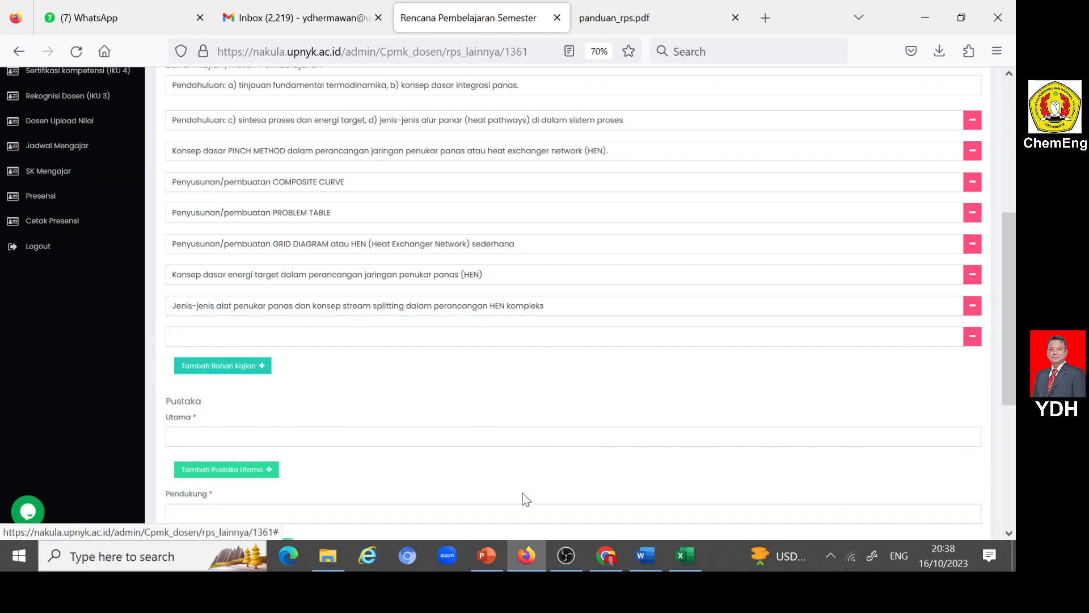
{"action": "left_click", "coordinate": [646, 555]}
{"action": "scroll", "coordinate": [502, 341], "scroll_direction": "down", "scroll_amount": 3}
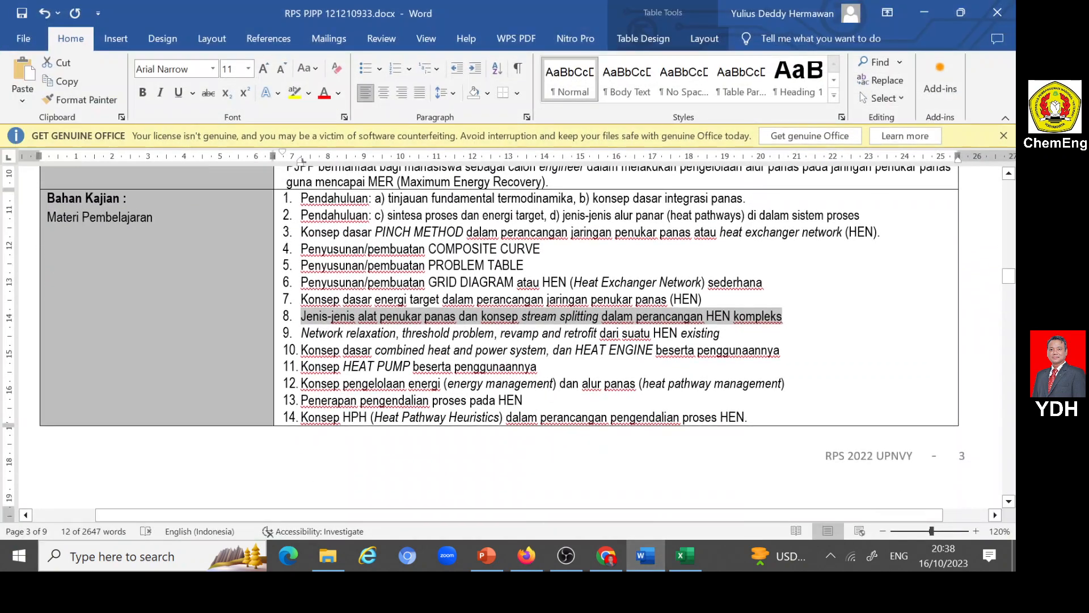
{"action": "left_click_drag", "start_coordinate": [347, 338], "coordinate": [705, 340]}
{"action": "key", "text": "ctrl+c"}
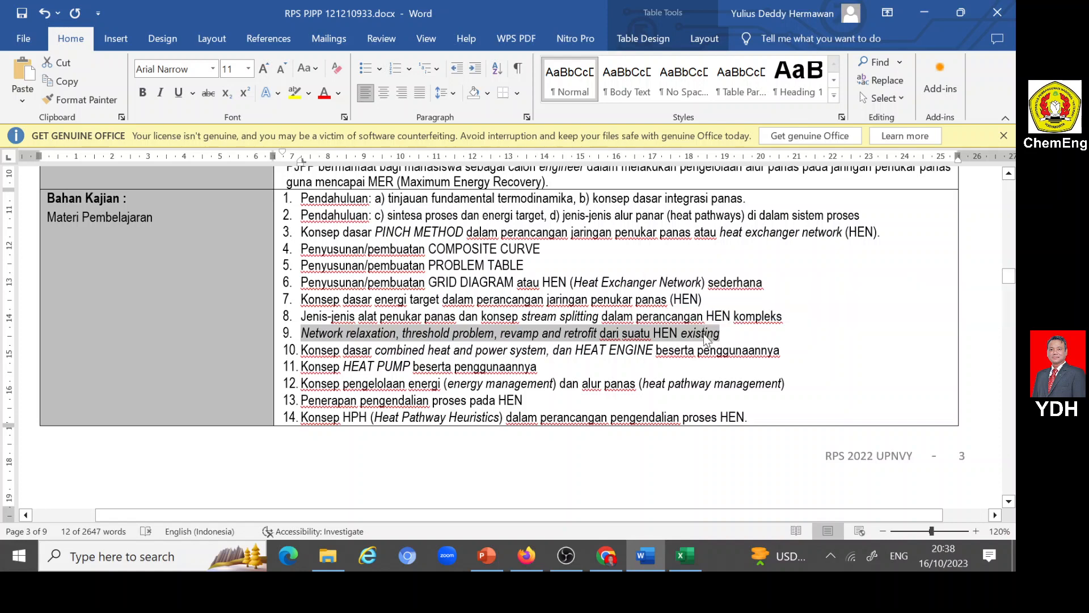
{"action": "left_click", "coordinate": [526, 556]}
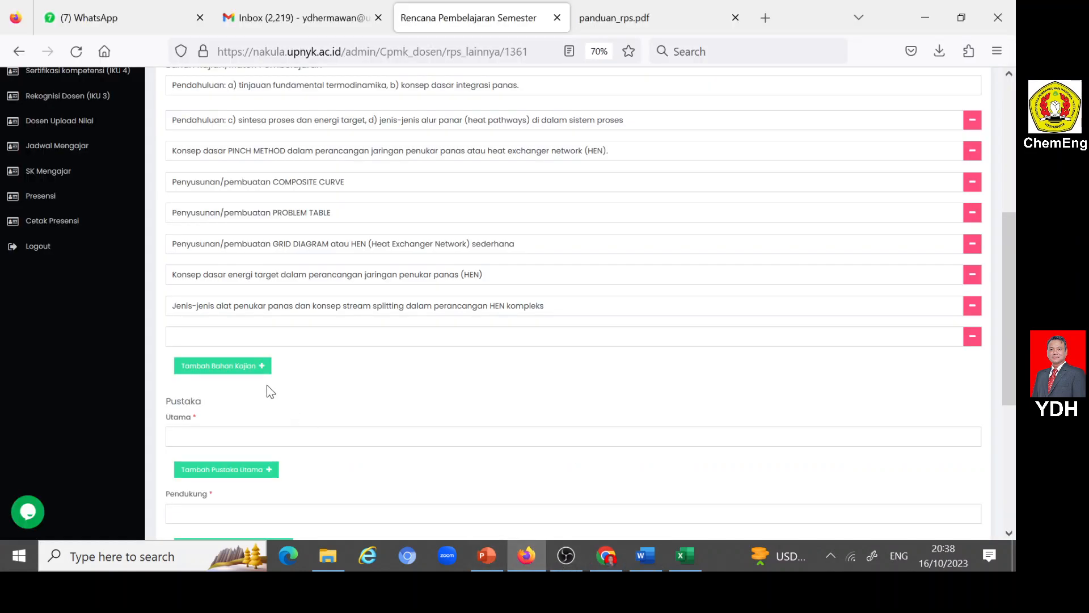
{"action": "left_click", "coordinate": [176, 337]}
{"action": "key", "text": "ctrl+v"}
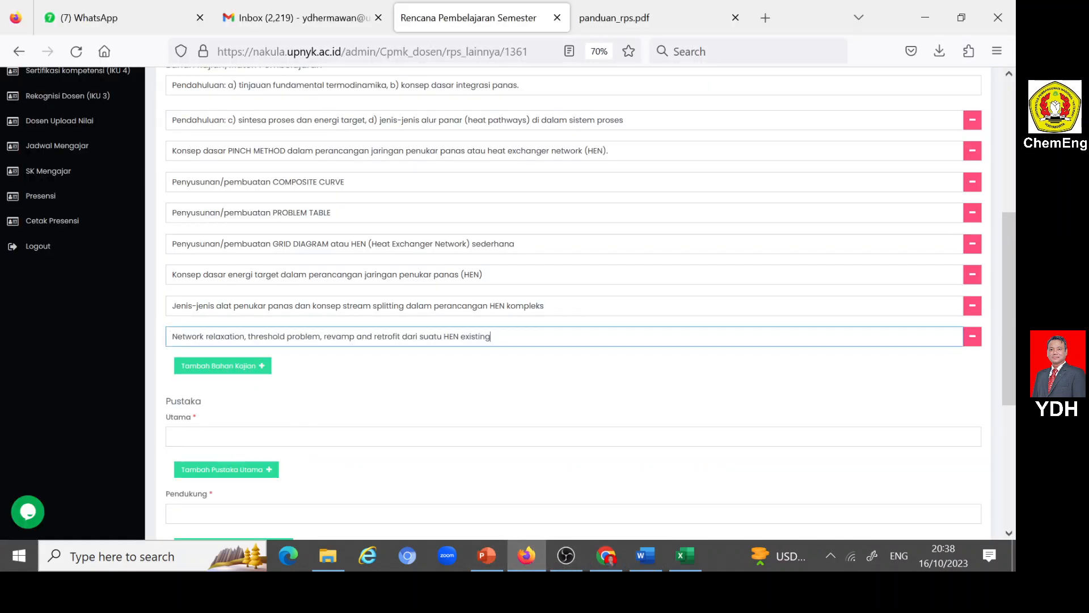
- Add a tenth Bahan Kajian row in Nakula and copy in item 10 from Word, "Konsep dasar combined heat and power system, dan HEAT ENGINE beserta penggunaannya"
{"action": "left_click", "coordinate": [265, 372]}
{"action": "left_click", "coordinate": [642, 556]}
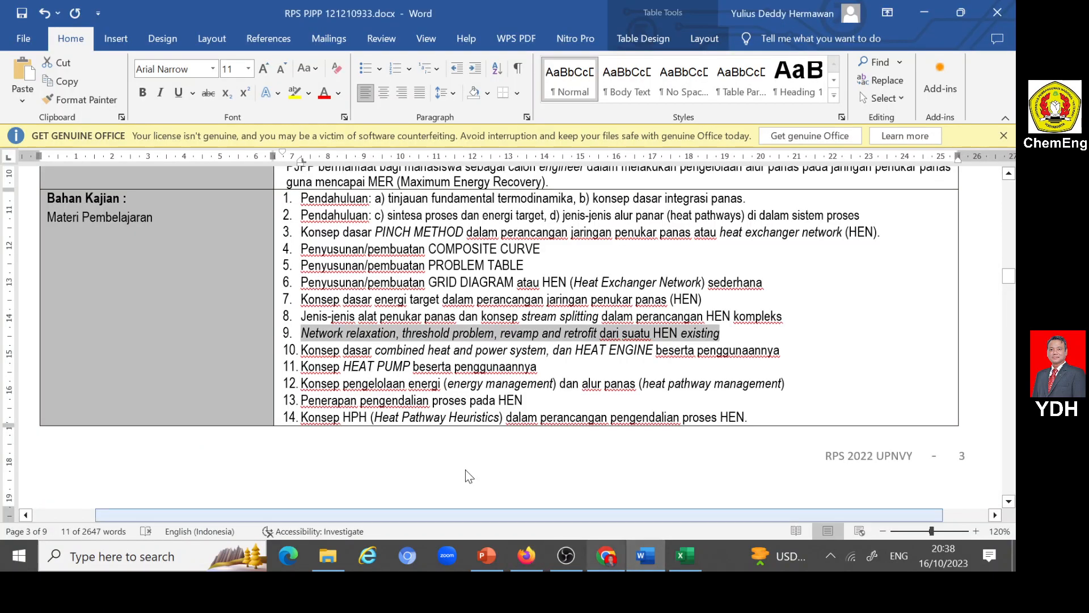
{"action": "left_click_drag", "start_coordinate": [301, 350], "coordinate": [766, 352]}
{"action": "key", "text": "ctrl+c"}
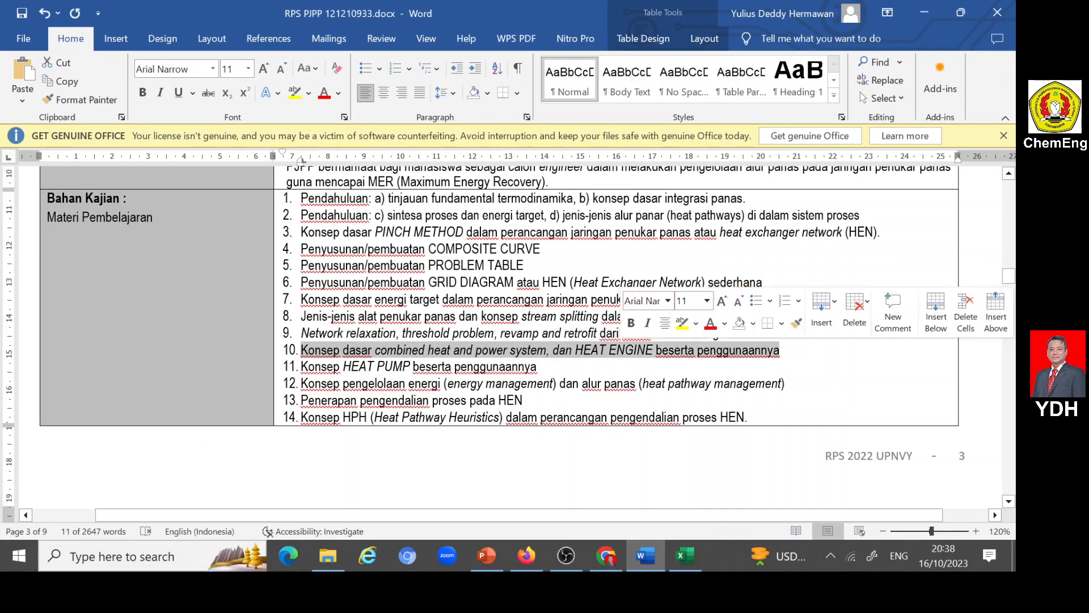
{"action": "left_click", "coordinate": [648, 557]}
{"action": "key", "text": "ctrl+v"}
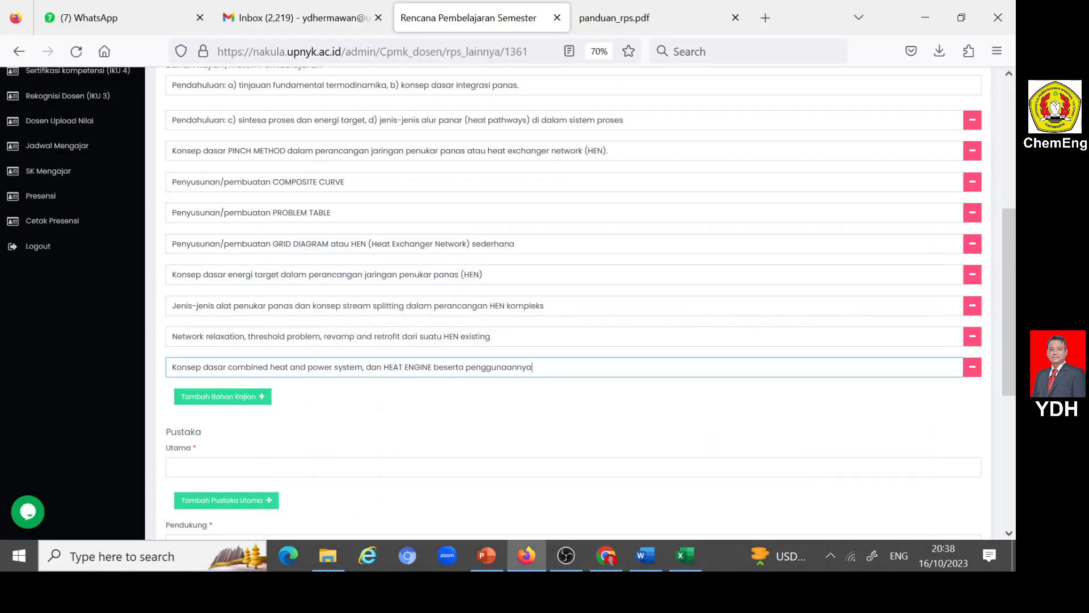
- Add an eleventh Bahan Kajian row in Nakula and copy in item 11 from Word, "Konsep HEAT PUMP beserta penggunaannya"
{"action": "left_click", "coordinate": [262, 399]}
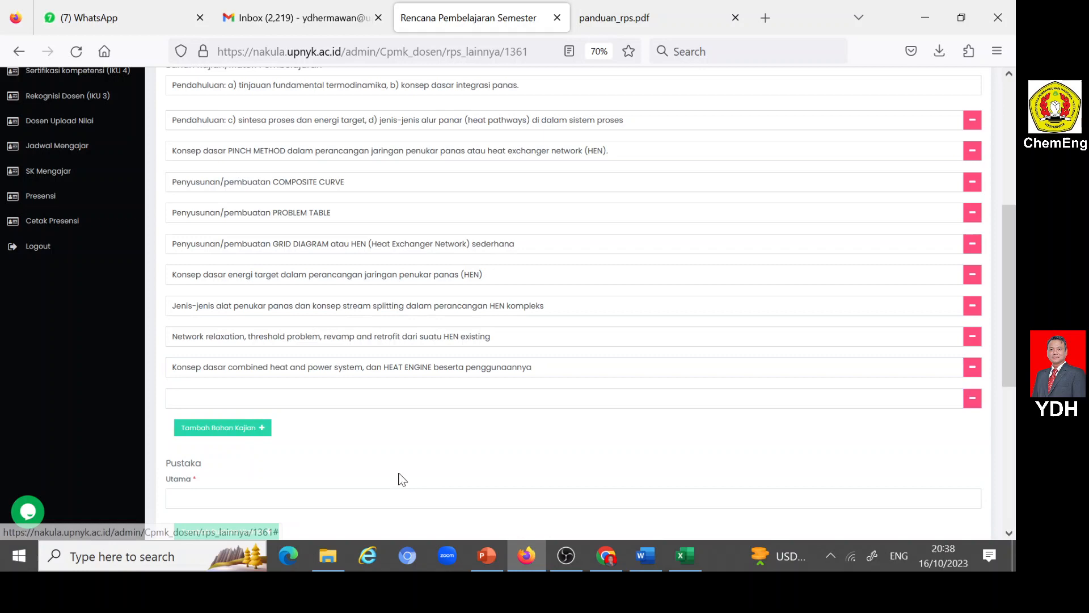
{"action": "left_click", "coordinate": [527, 556]}
{"action": "left_click", "coordinate": [645, 556]}
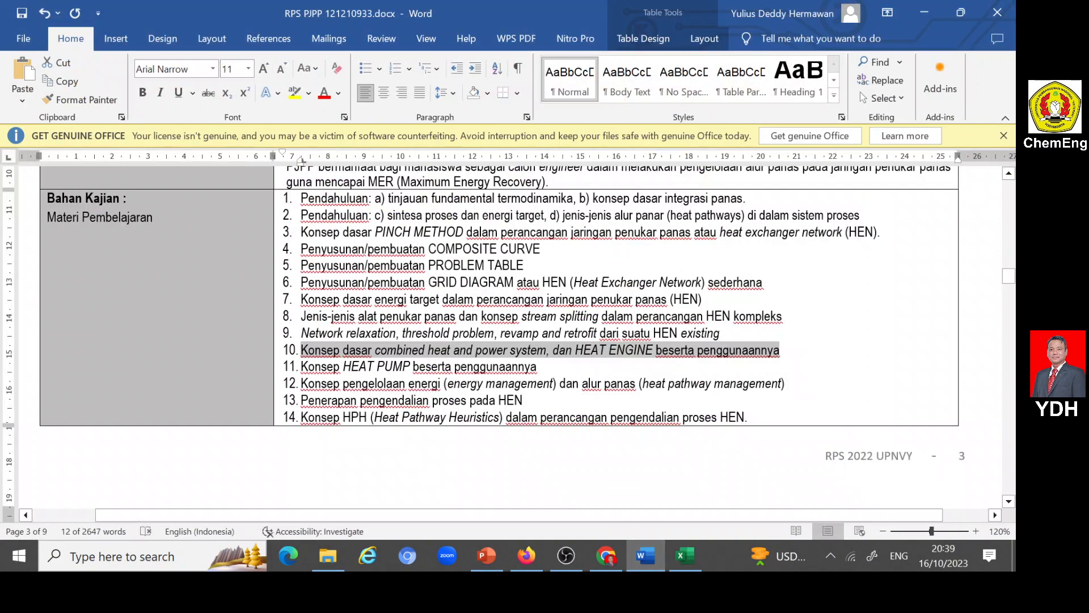
{"action": "left_click_drag", "start_coordinate": [301, 366], "coordinate": [525, 369]}
{"action": "key", "text": "ctrl+c"}
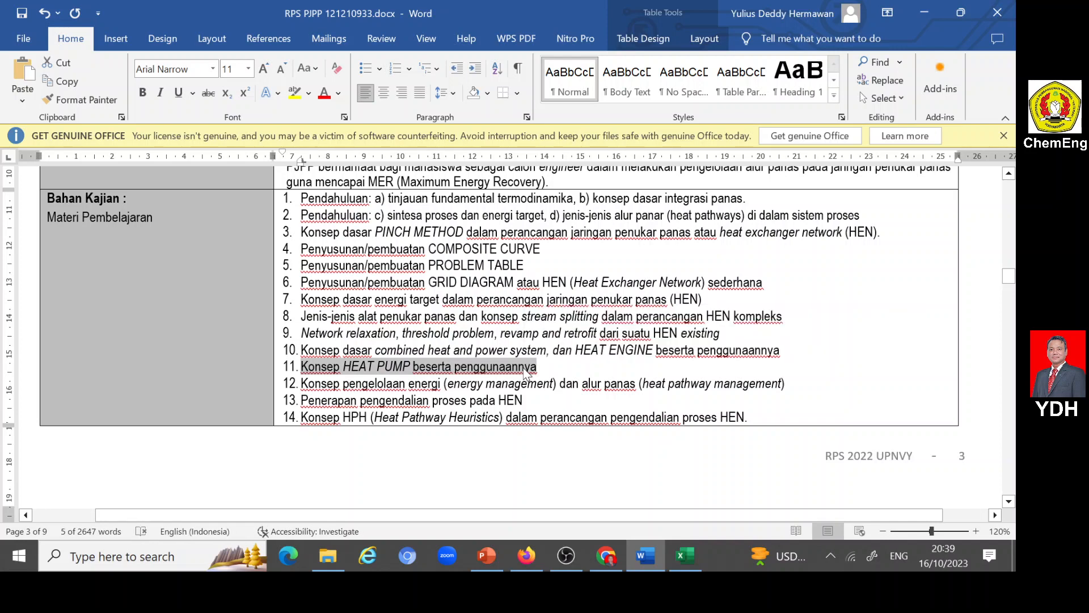
{"action": "left_click", "coordinate": [644, 555]}
{"action": "left_click", "coordinate": [526, 556]}
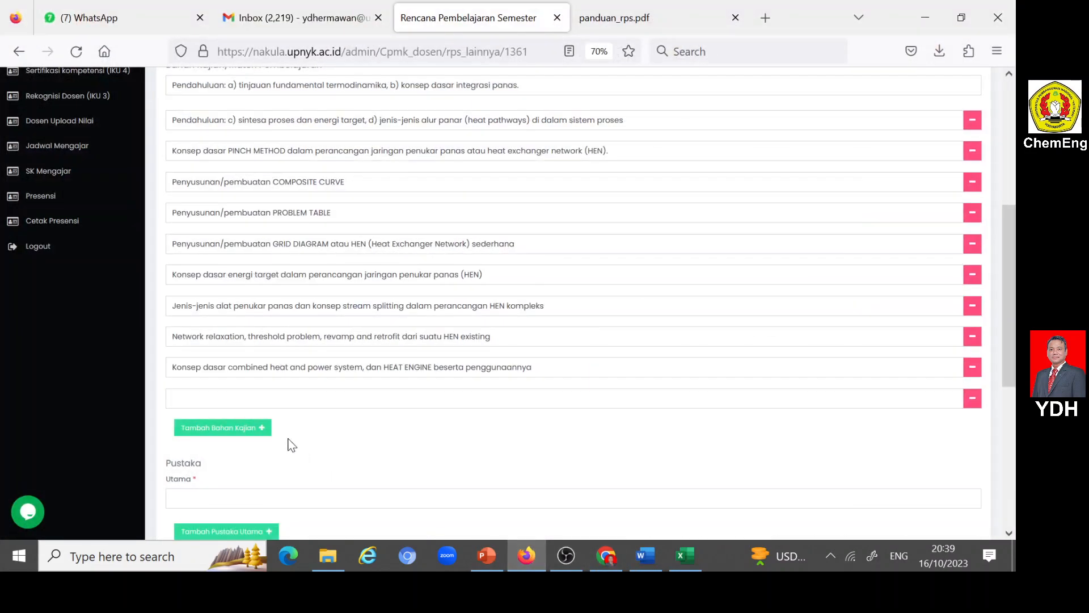
{"action": "key", "text": "ctrl+v"}
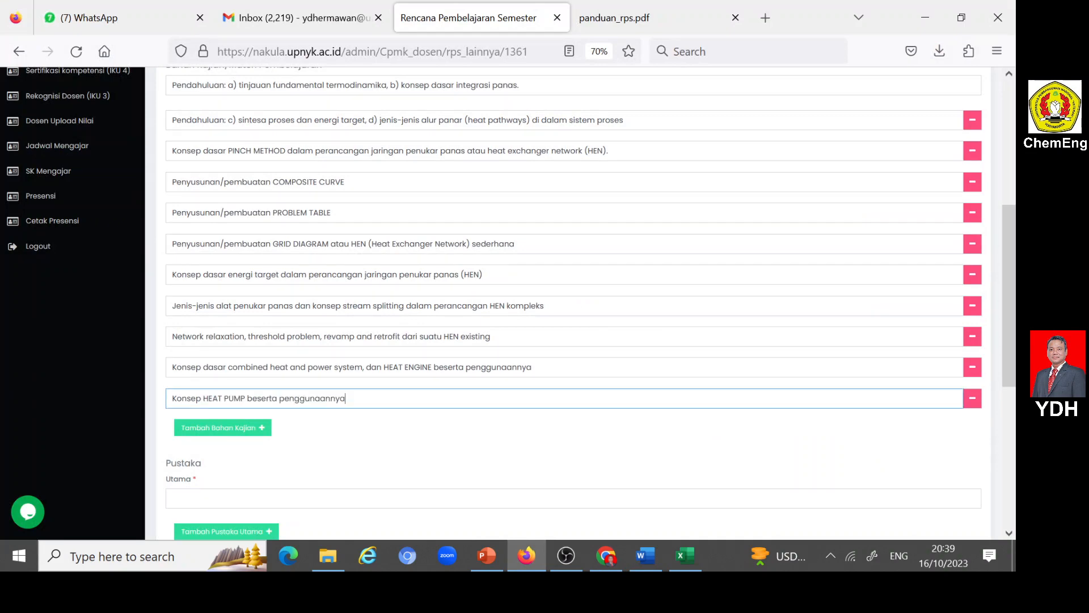
- Add a twelfth Bahan Kajian row in Nakula and copy in item 12 from Word, "Konsep pengelolaan energi (energy management) dan alur panas (heat pathway management)"
{"action": "left_click", "coordinate": [263, 428]}
{"action": "left_click", "coordinate": [645, 557]}
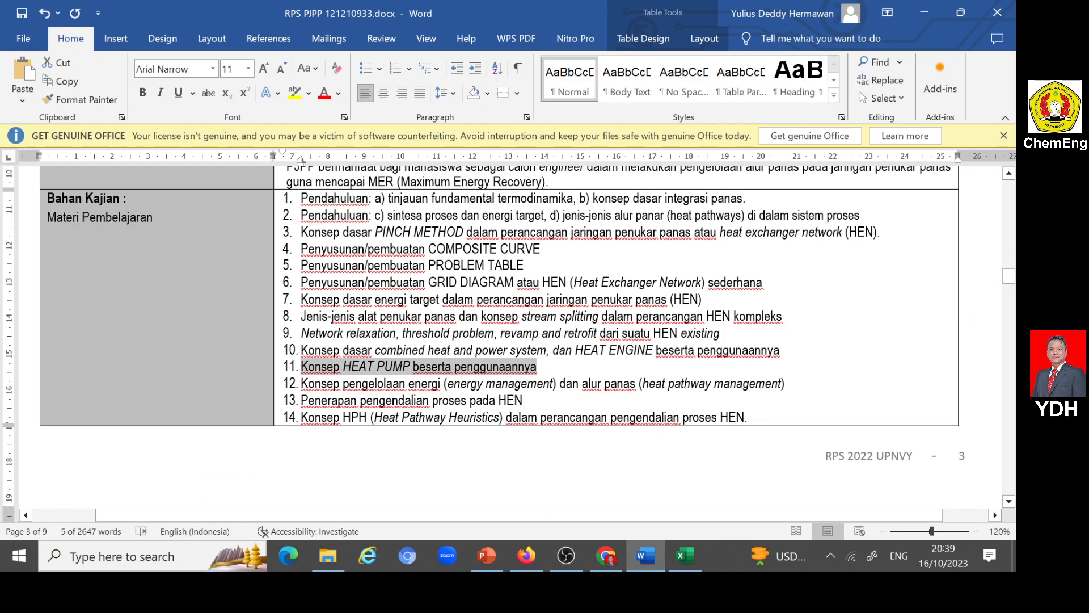
{"action": "left_click_drag", "start_coordinate": [301, 384], "coordinate": [761, 382]}
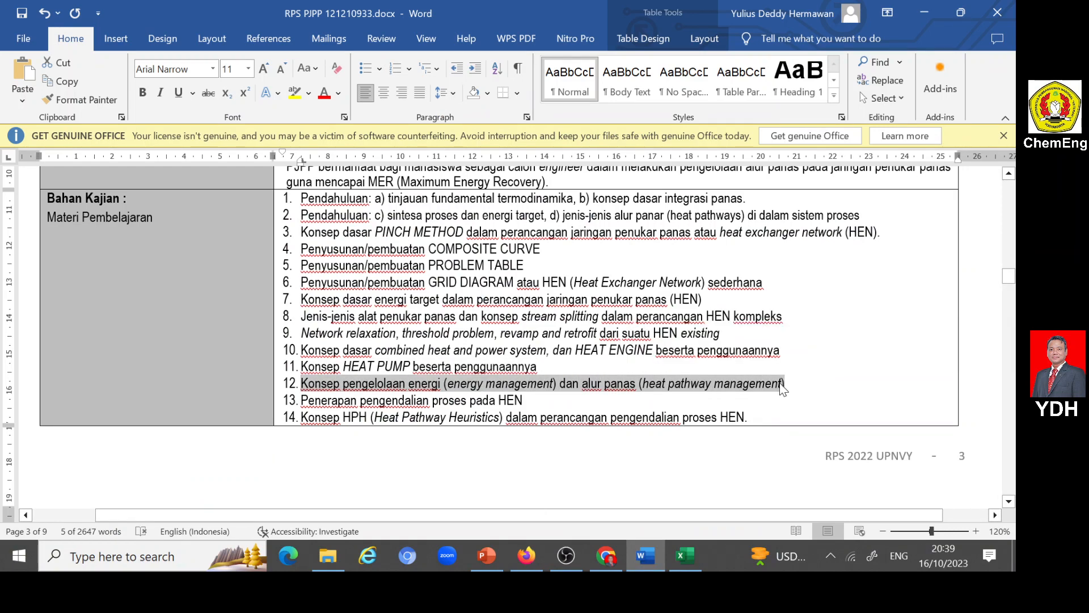
{"action": "left_click", "coordinate": [527, 556]}
{"action": "left_click", "coordinate": [267, 429]}
{"action": "type", "text": "Konsep pengelolaan energi (energy management) dan alur panas (heat pathway management)"}
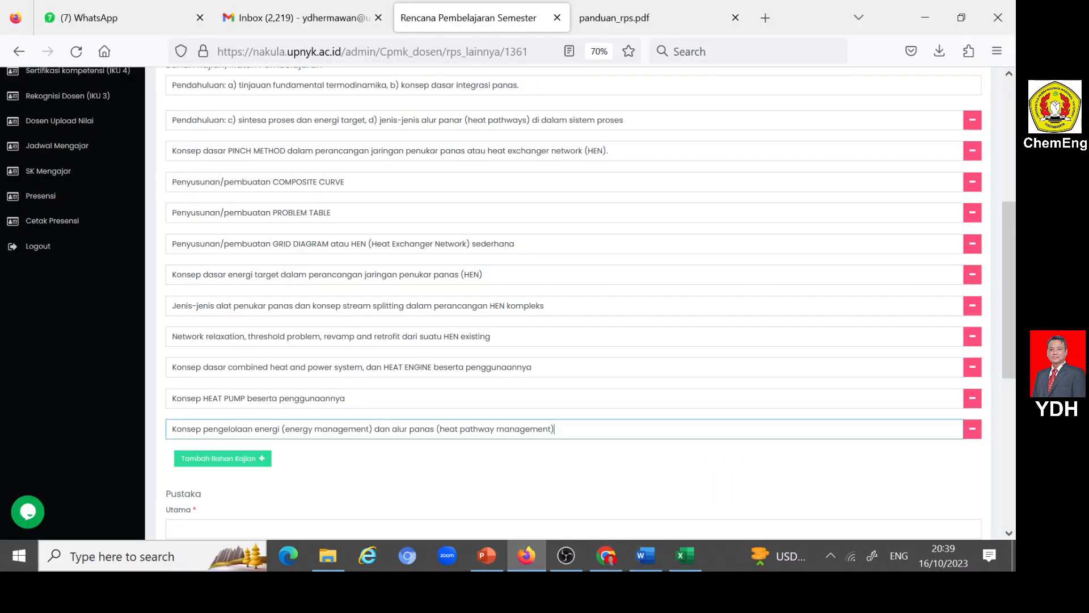
- Add a thirteenth Bahan Kajian row in Nakula and copy in item 13 from Word, "Penerapan pengendalian proses pada HEN"
{"action": "left_click", "coordinate": [261, 458]}
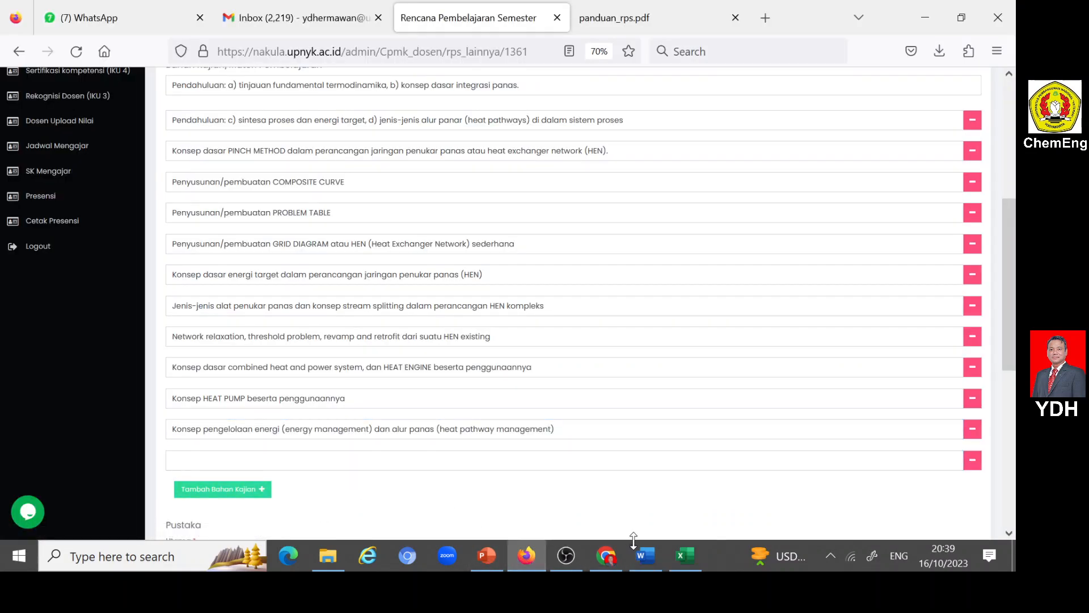
{"action": "left_click", "coordinate": [645, 556]}
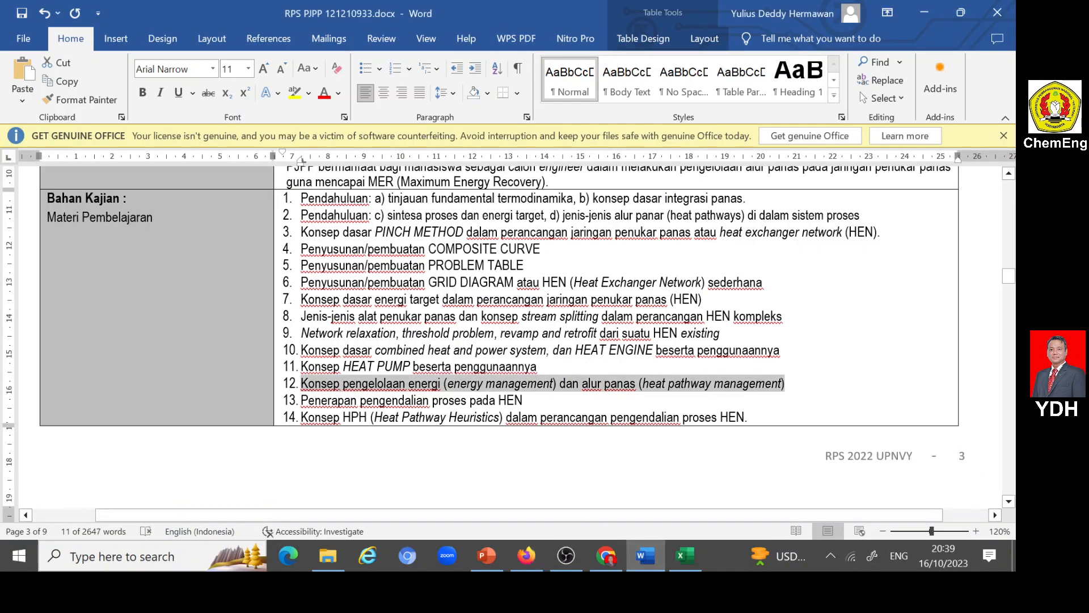
{"action": "left_click_drag", "start_coordinate": [301, 400], "coordinate": [527, 400]}
{"action": "key", "text": "ctrl+c"}
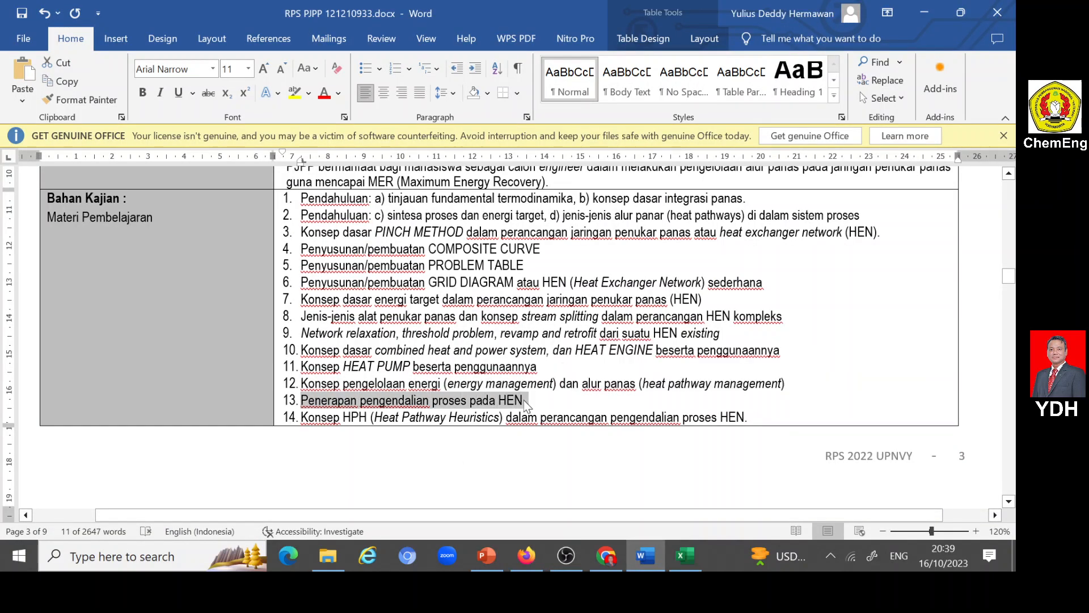
{"action": "left_click", "coordinate": [525, 557]}
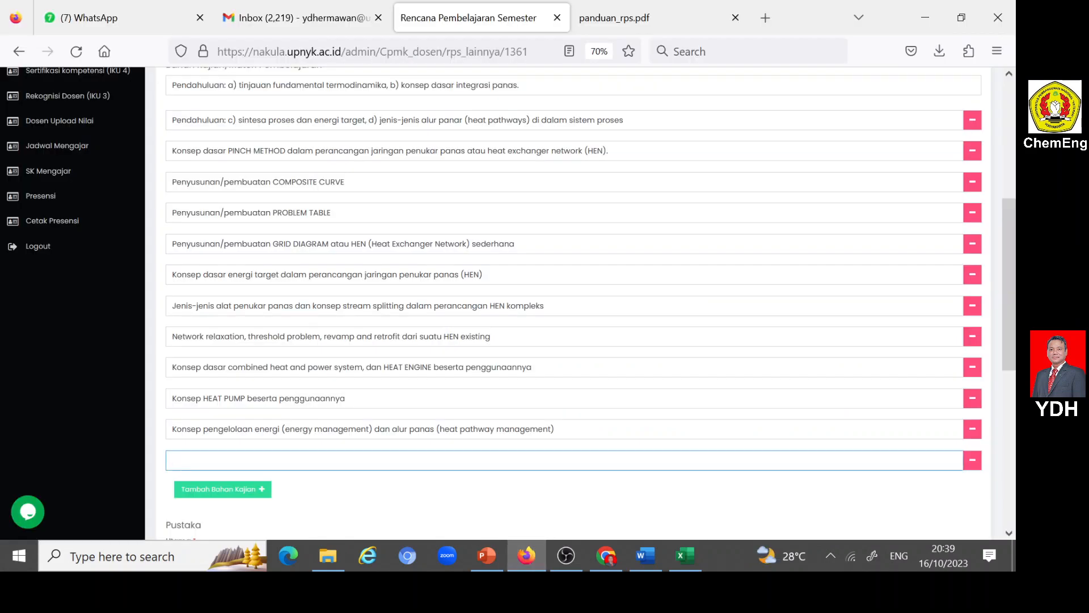
{"action": "key", "text": "ctrl+v"}
- Copy item 14 from Word, "Konsep HPH (Heat Pathway Heuristics) dalam perancangan pengendalian proses HEN", into a new Bahan Kajian row in Nakula and remove its leading space
{"action": "left_click", "coordinate": [256, 491]}
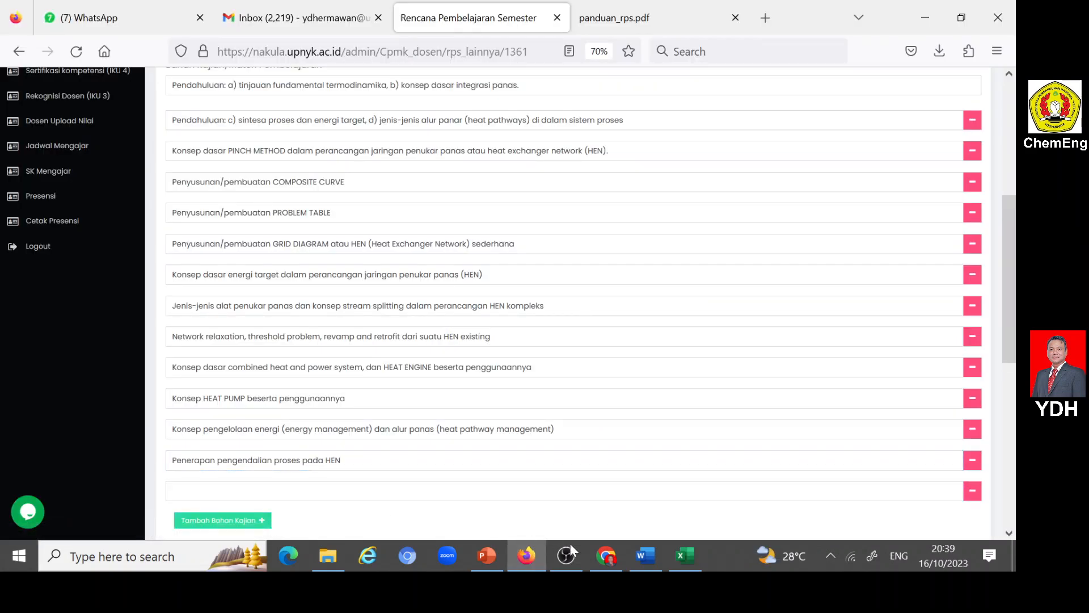
{"action": "left_click", "coordinate": [646, 557]}
{"action": "scroll", "coordinate": [318, 341], "scroll_direction": "down", "scroll_amount": 3}
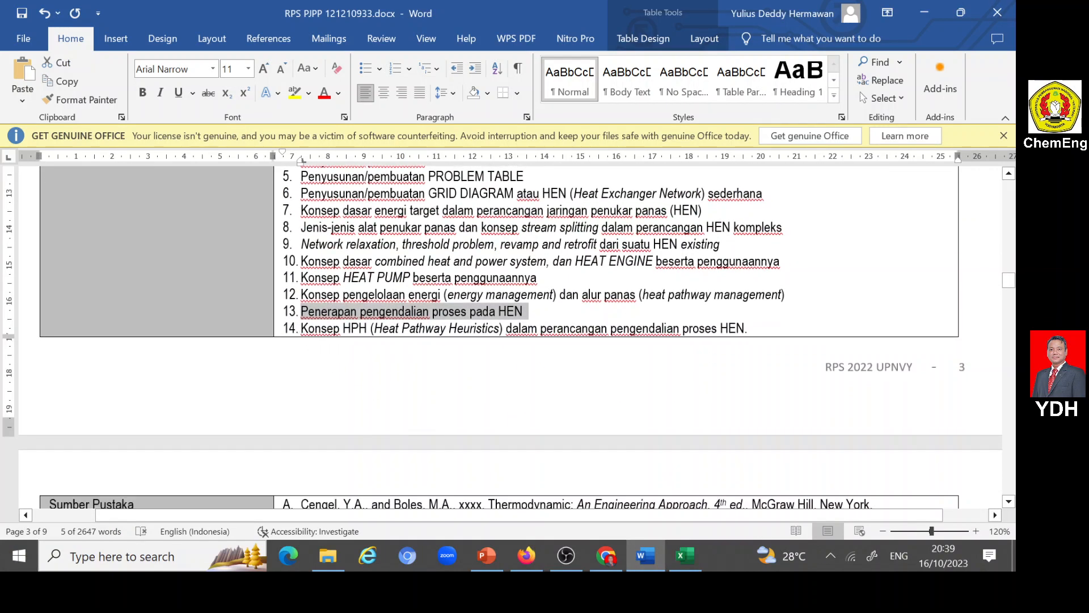
{"action": "left_click_drag", "start_coordinate": [302, 332], "coordinate": [744, 332]}
{"action": "key", "text": "ctrl+c"}
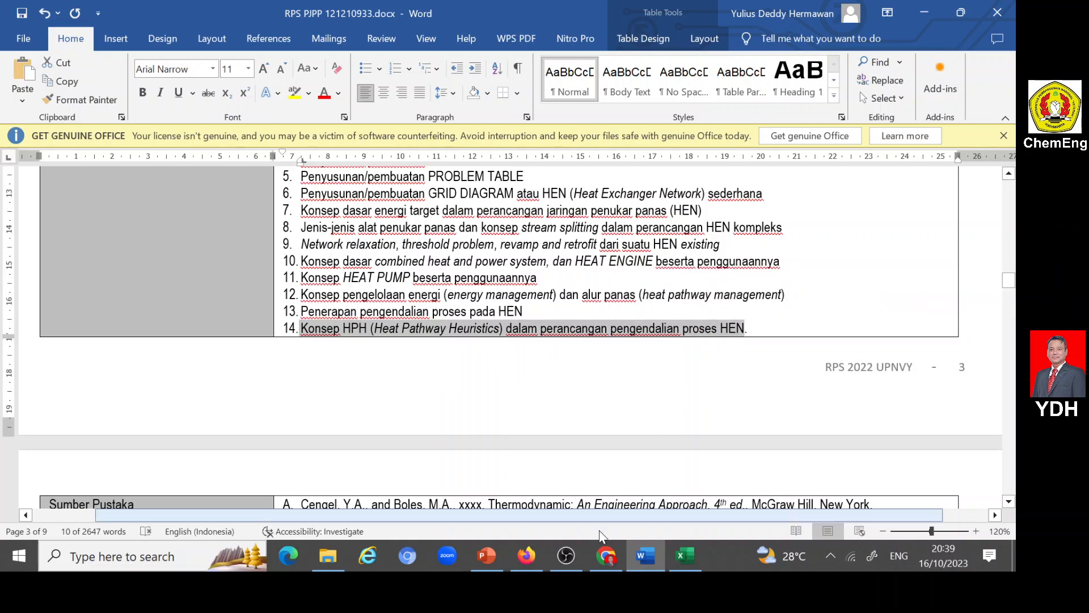
{"action": "left_click", "coordinate": [527, 555]}
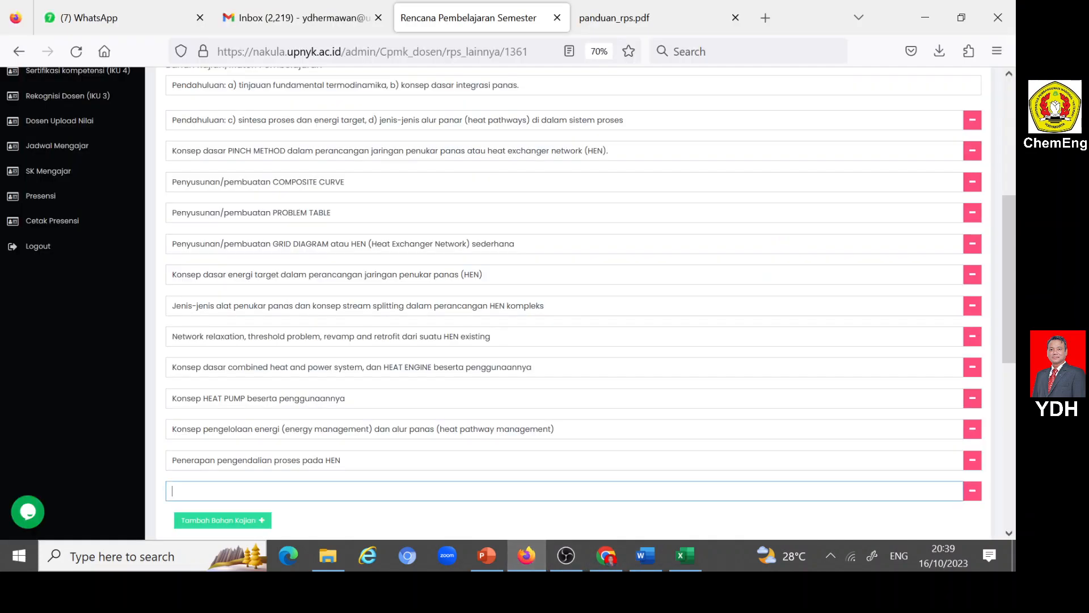
{"action": "key", "text": "ctrl+v"}
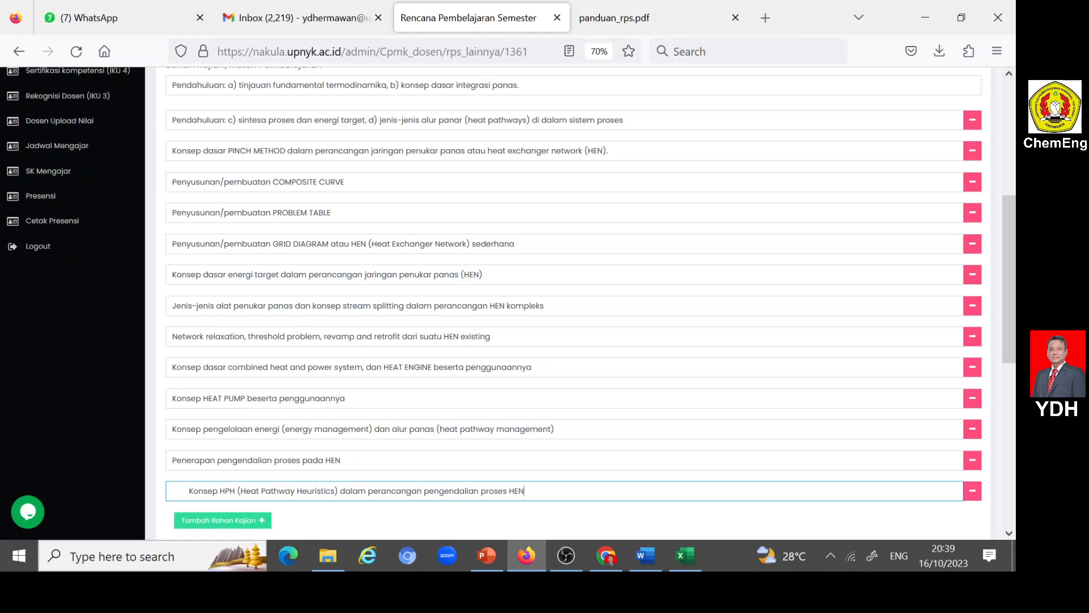
{"action": "left_click", "coordinate": [189, 491]}
{"action": "key", "text": "BackSpace"}
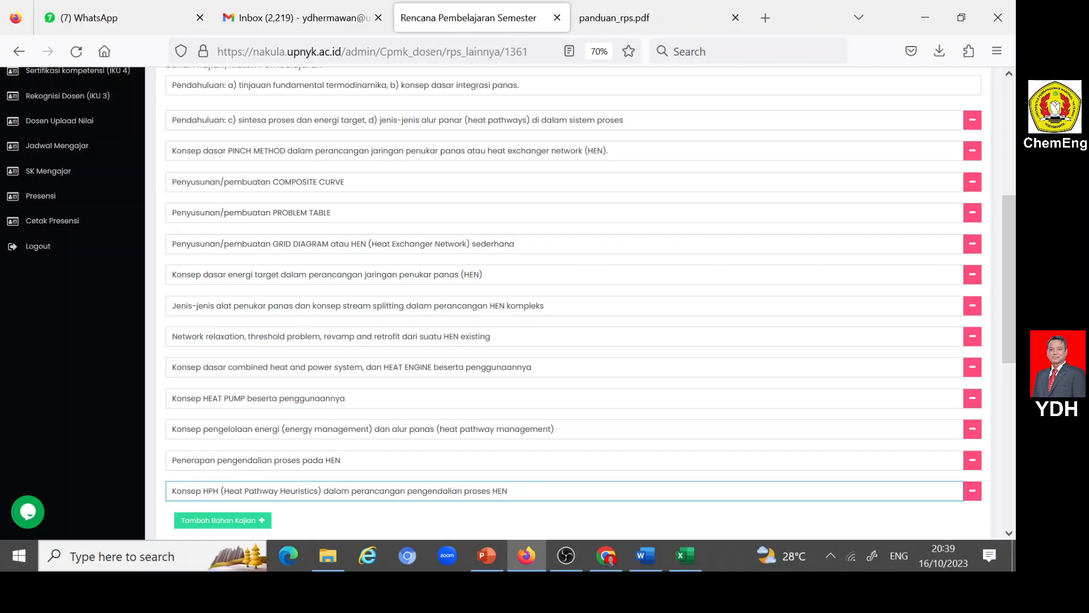
{"action": "scroll", "coordinate": [267, 409], "scroll_direction": "up", "scroll_amount": 3}
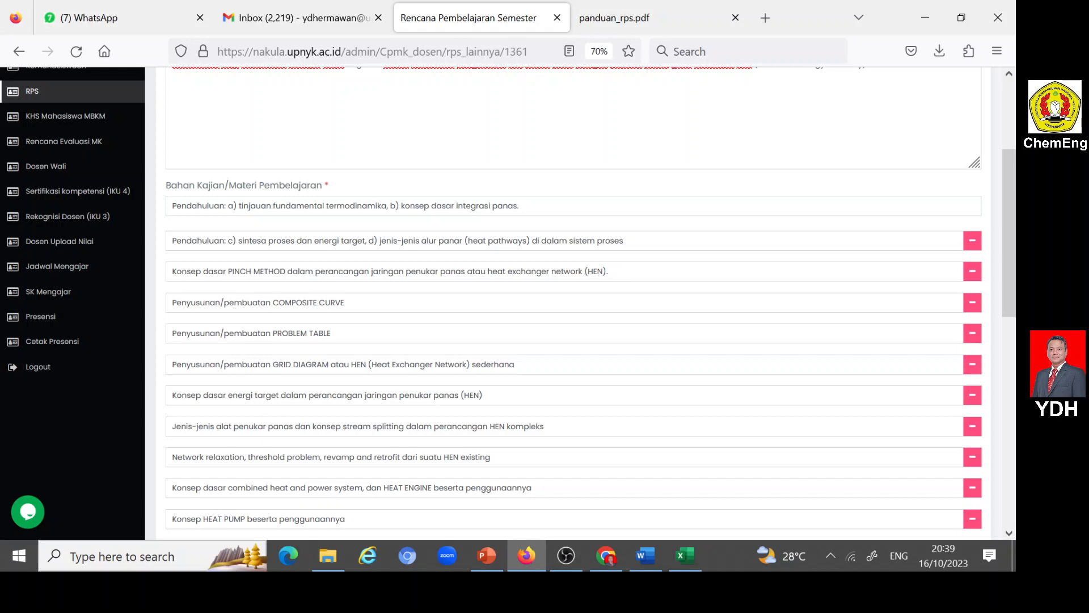
- Copy reference A, "Thermodynamic: An Engineering Approach", from Sumber Pustaka in Word into the first Pustaka Utama field in Nakula
{"action": "left_click", "coordinate": [208, 518]}
{"action": "scroll", "coordinate": [208, 517], "scroll_direction": "down", "scroll_amount": 2}
{"action": "scroll", "coordinate": [196, 481], "scroll_direction": "down", "scroll_amount": 2}
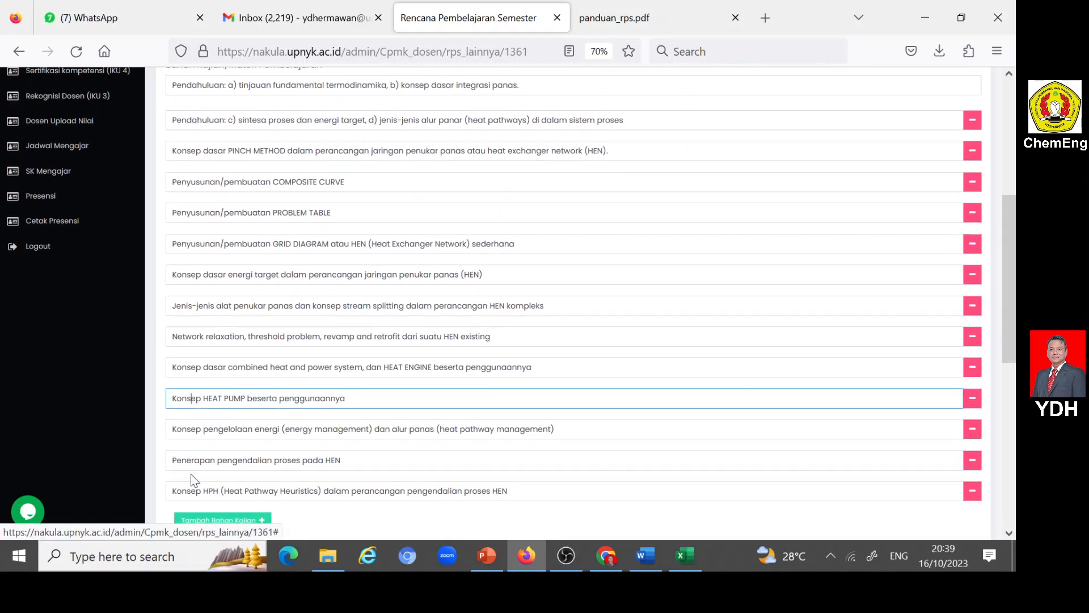
{"action": "scroll", "coordinate": [221, 475], "scroll_direction": "down", "scroll_amount": 2}
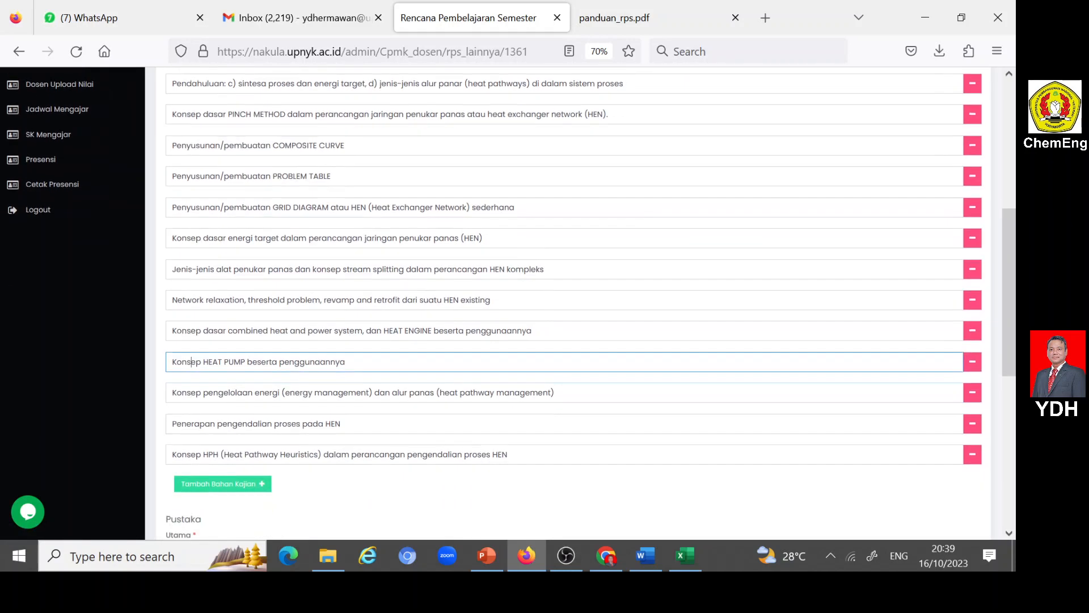
{"action": "scroll", "coordinate": [217, 329], "scroll_direction": "down", "scroll_amount": 6}
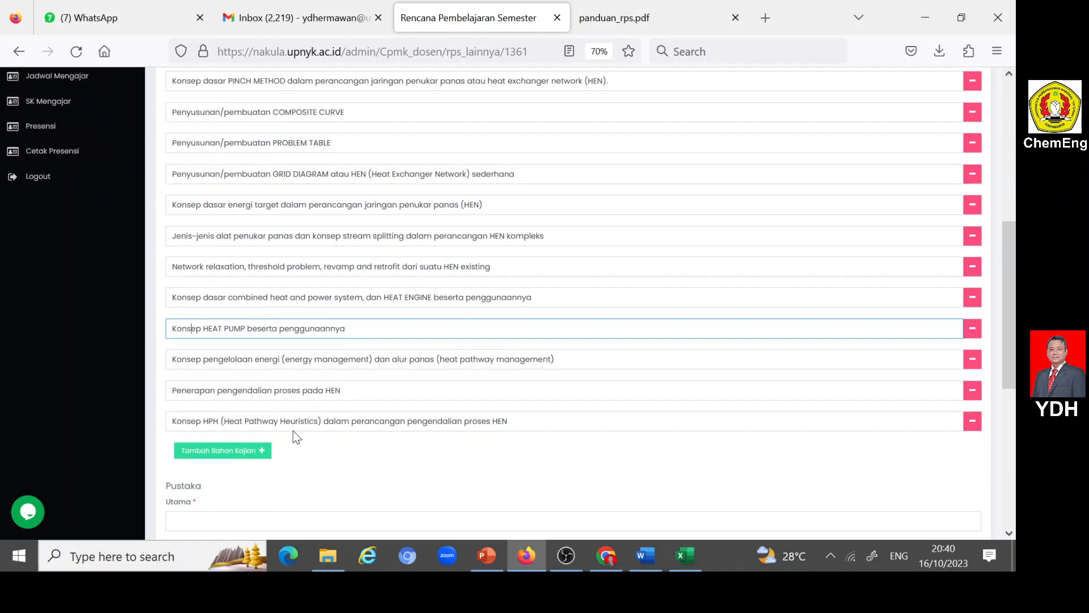
{"action": "left_click", "coordinate": [216, 350]}
{"action": "left_click", "coordinate": [493, 426]}
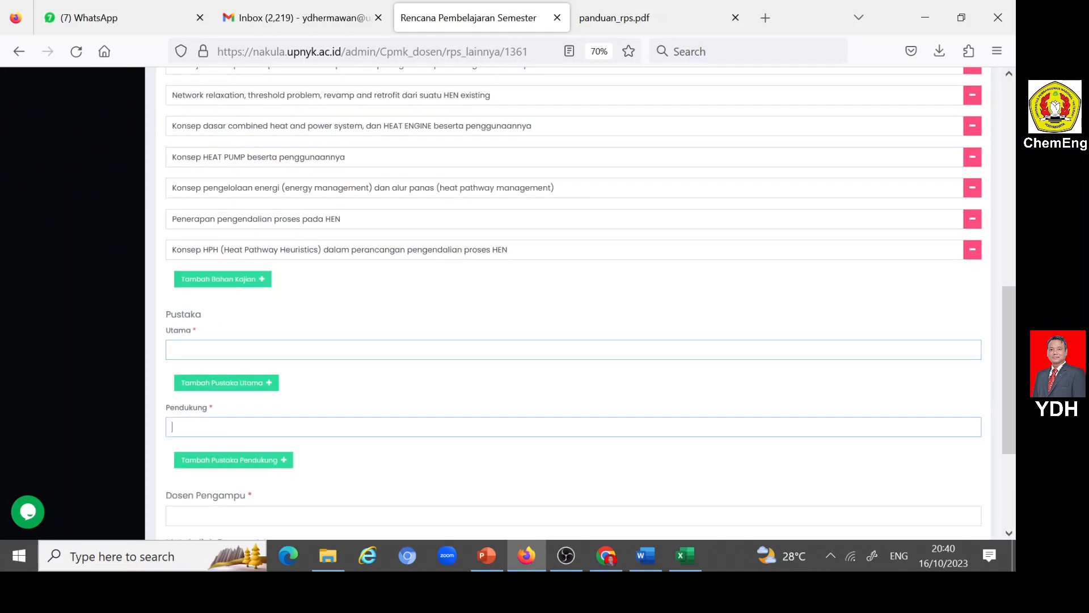
{"action": "left_click", "coordinate": [647, 556]}
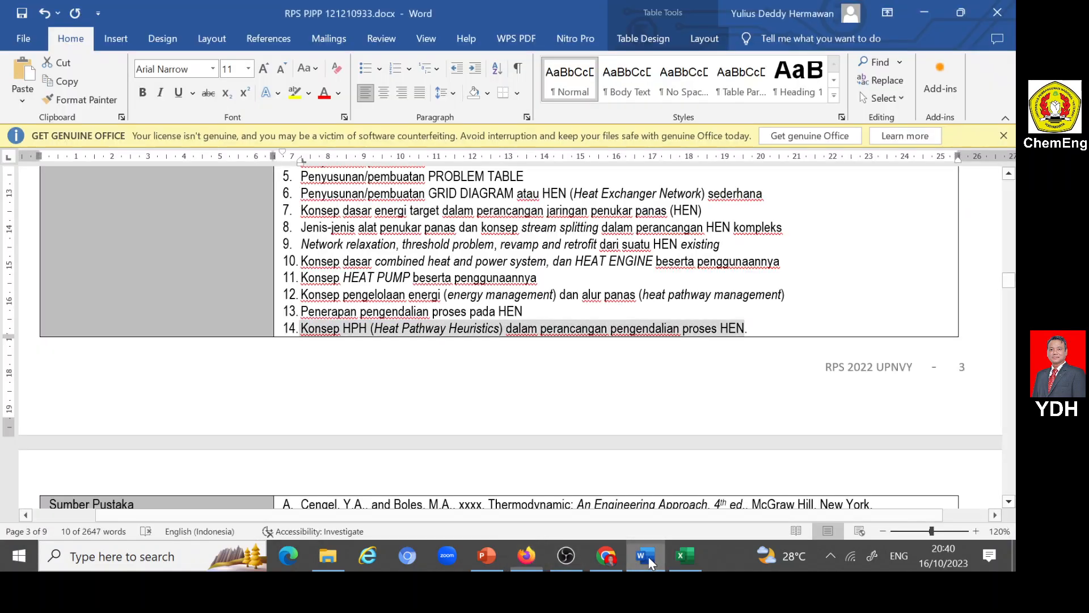
{"action": "scroll", "coordinate": [578, 480], "scroll_direction": "down", "scroll_amount": 3}
{"action": "scroll", "coordinate": [579, 479], "scroll_direction": "down", "scroll_amount": 5}
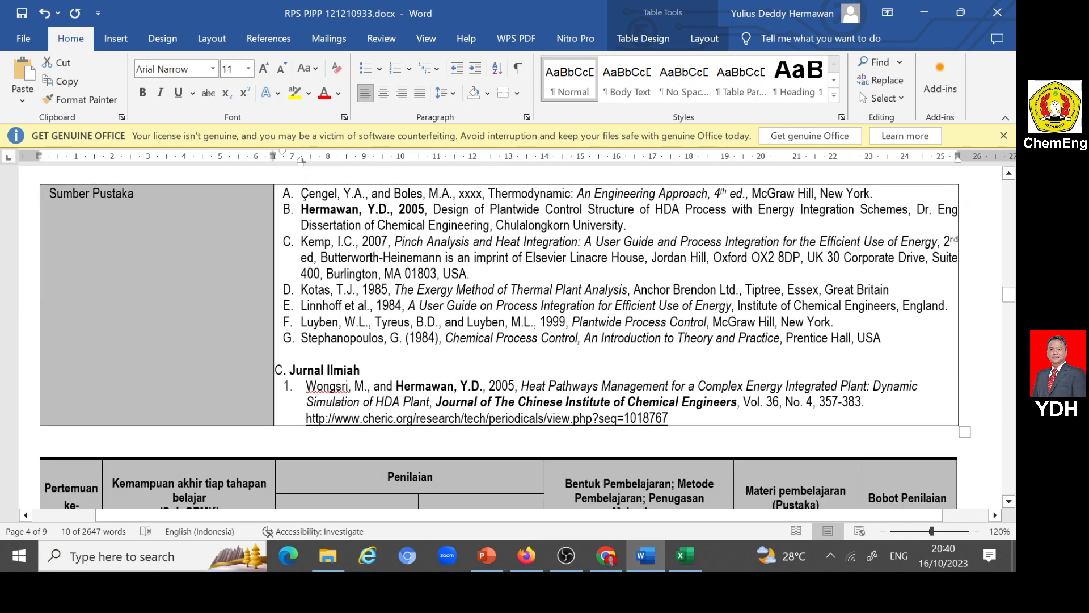
{"action": "scroll", "coordinate": [579, 478], "scroll_direction": "up", "scroll_amount": 1}
{"action": "scroll", "coordinate": [511, 337], "scroll_direction": "up", "scroll_amount": 2}
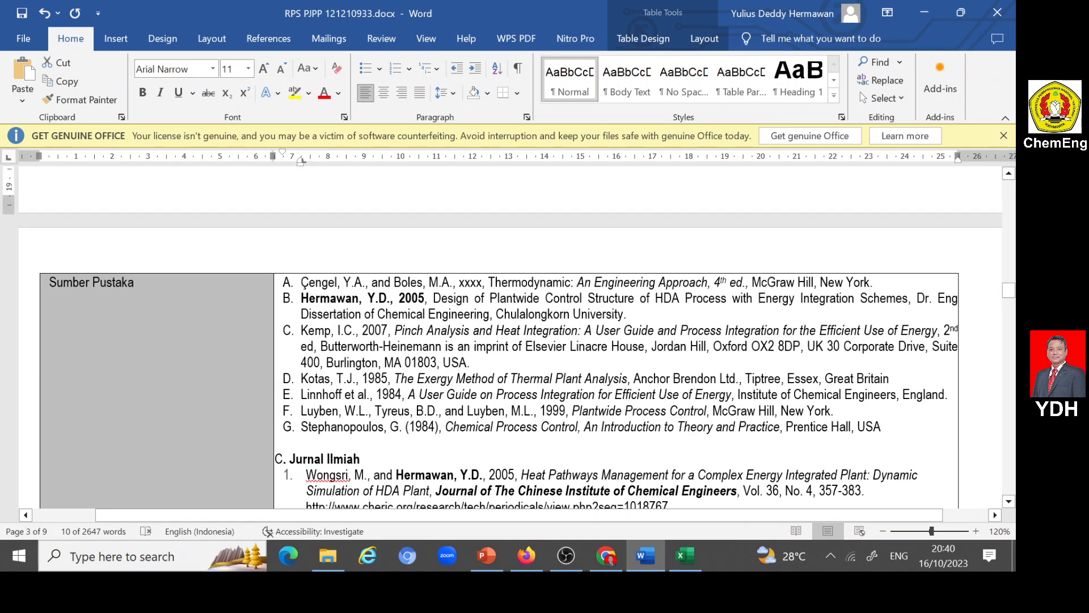
{"action": "left_click_drag", "start_coordinate": [302, 282], "coordinate": [873, 282]}
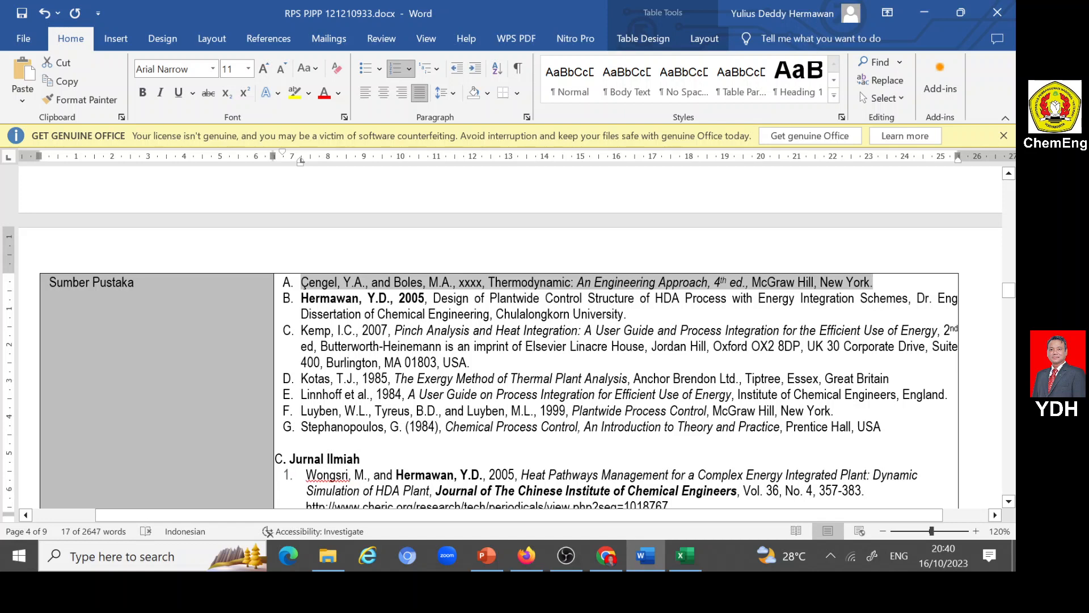
{"action": "left_click", "coordinate": [528, 556]}
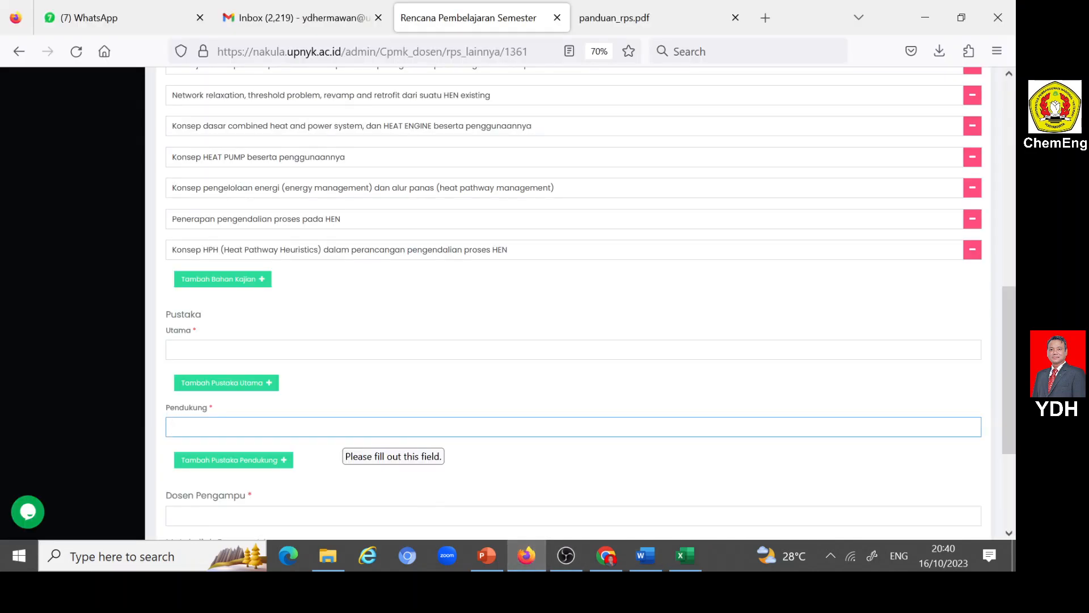
{"action": "left_click", "coordinate": [176, 349]}
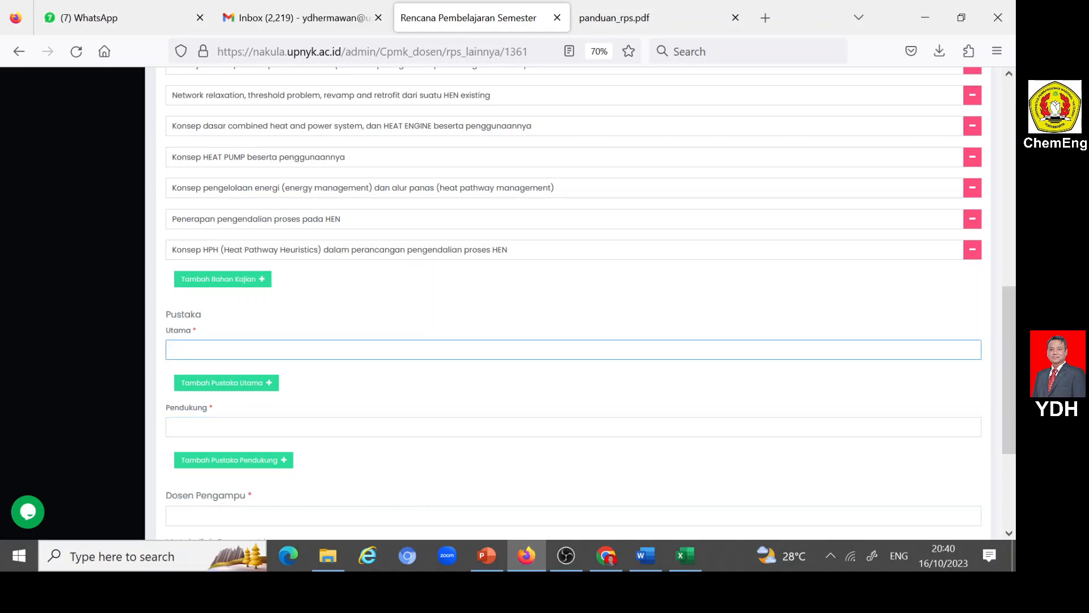
{"action": "type", "text": "A.\tÇengel, Y.A., and Boles, M.A., xxxx, Thermodynamic: An Engineering Approach, 4th ed., McGraw Hill, New York."}
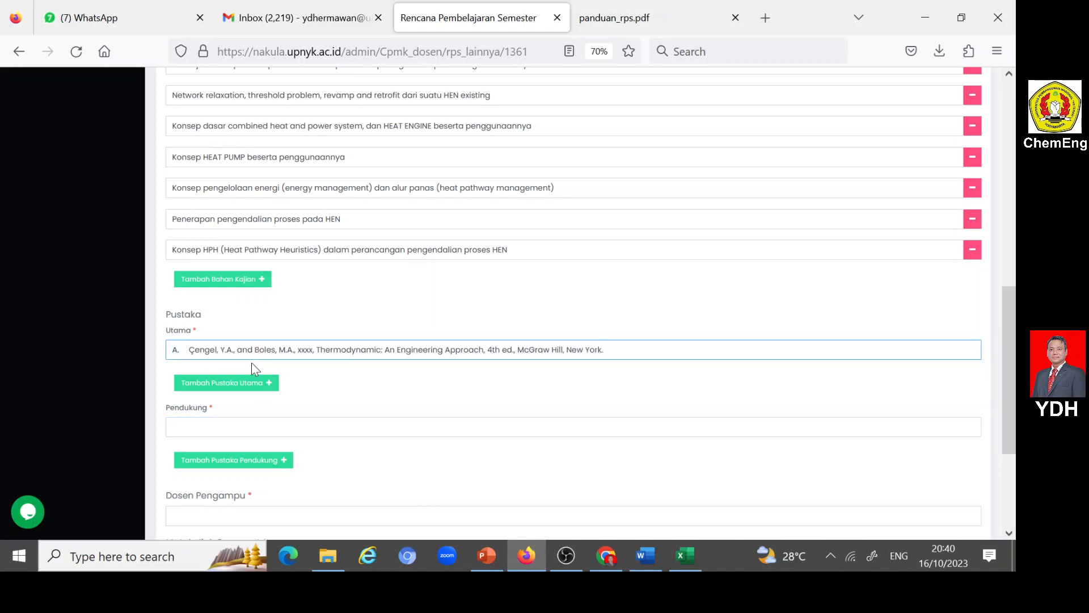
- Replace the pasted "A." numbering in the first Pustaka Utama entry with the label "[A]"
{"action": "key", "text": "BackSpace"}
{"action": "key", "text": "BackSpace"}
{"action": "key", "text": "BackSpace"}
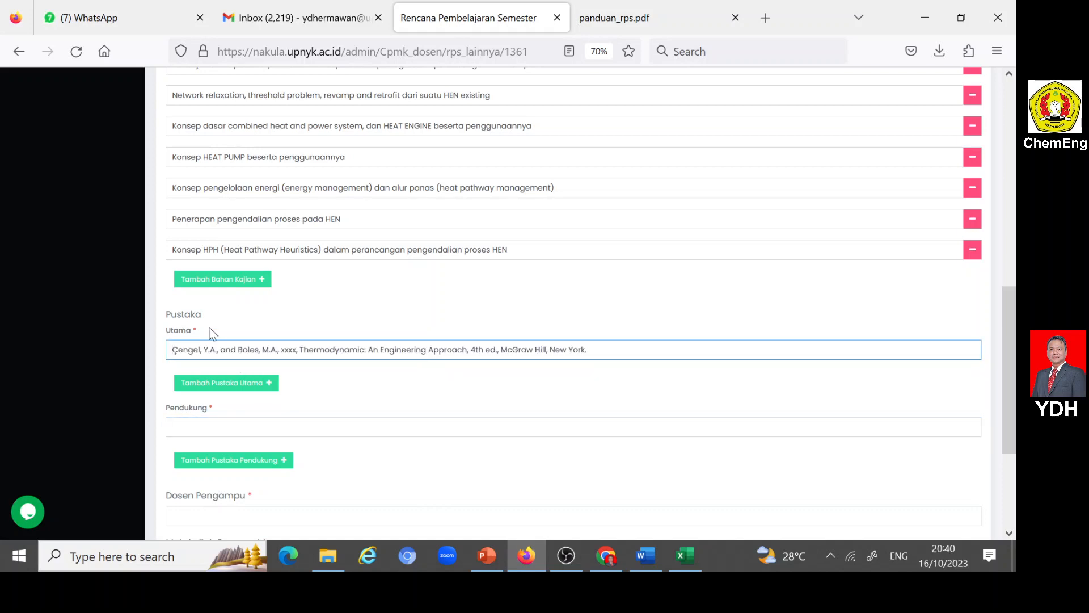
{"action": "type", "text": "Ç"}
{"action": "key", "text": "Delete"}
{"action": "type", "text": "A"}
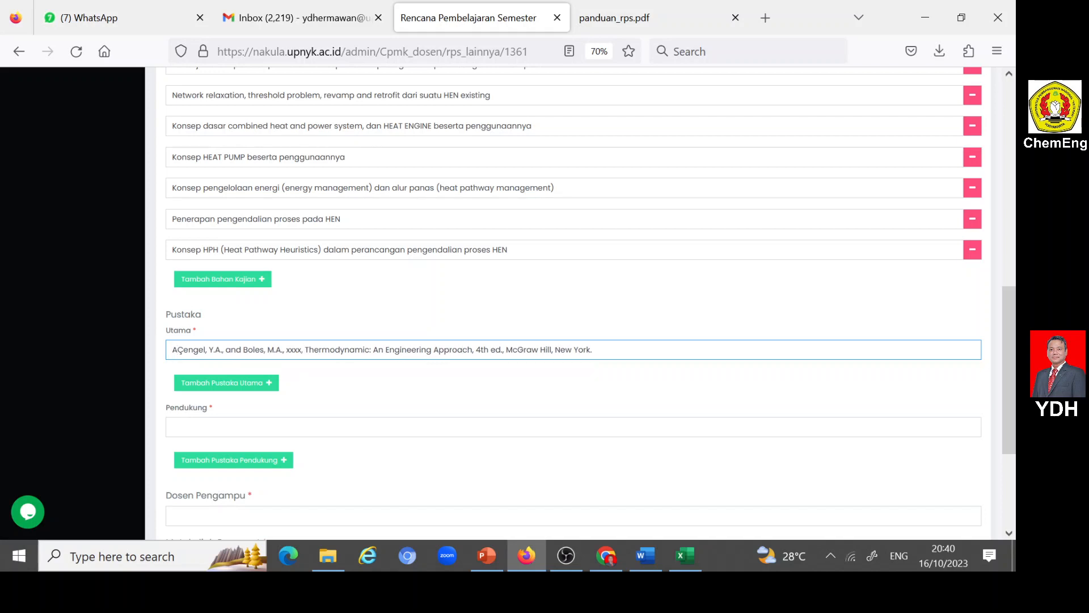
{"action": "type", "text": ") "}
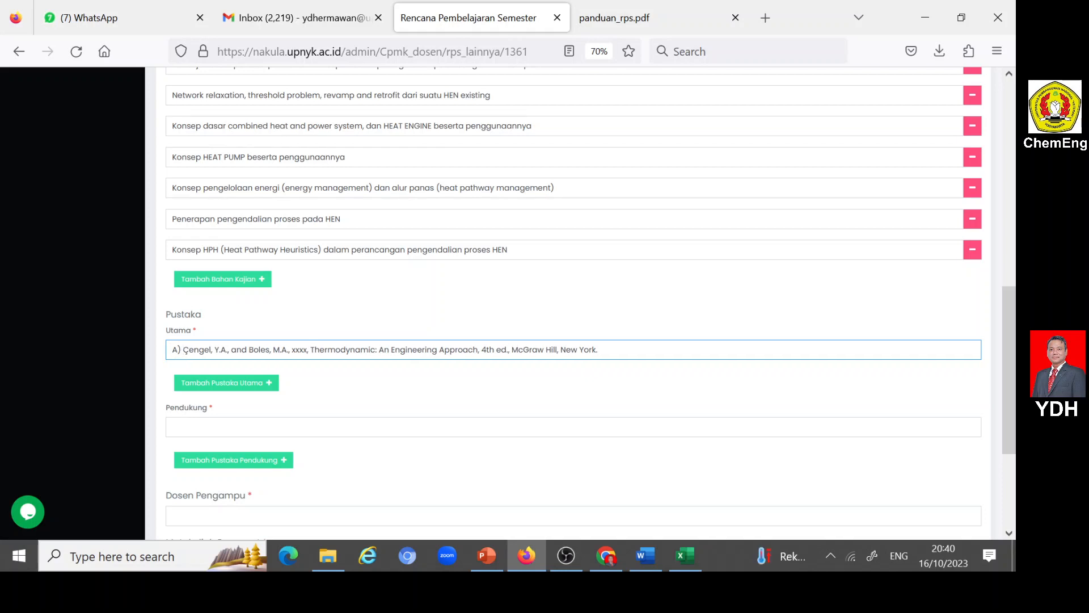
{"action": "type", "text": "["}
{"action": "key", "text": "shift+Right"}
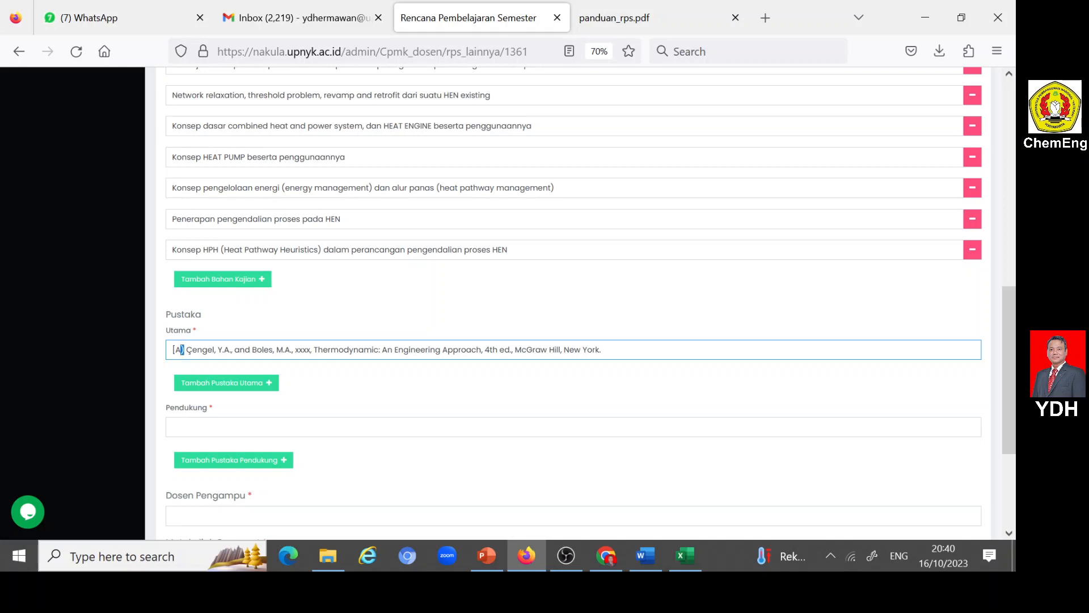
{"action": "type", "text": "]"}
- Add a second Pustaka Utama row labelled "[B]" and copy in reference B, the HDA Process dissertation, from Word without its original numbering
{"action": "left_click", "coordinate": [271, 386]}
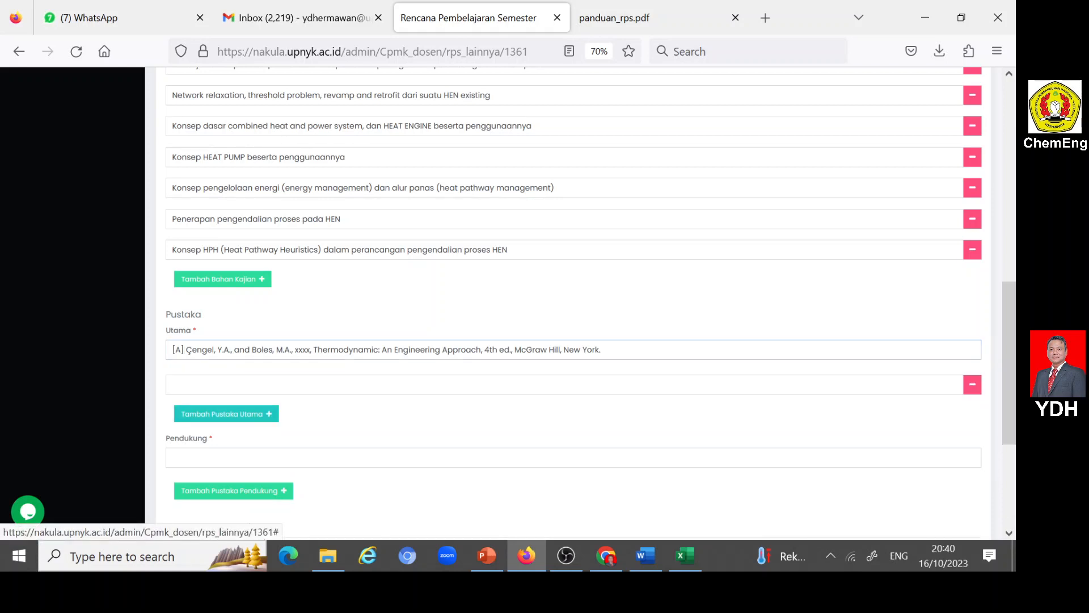
{"action": "left_click", "coordinate": [270, 385]}
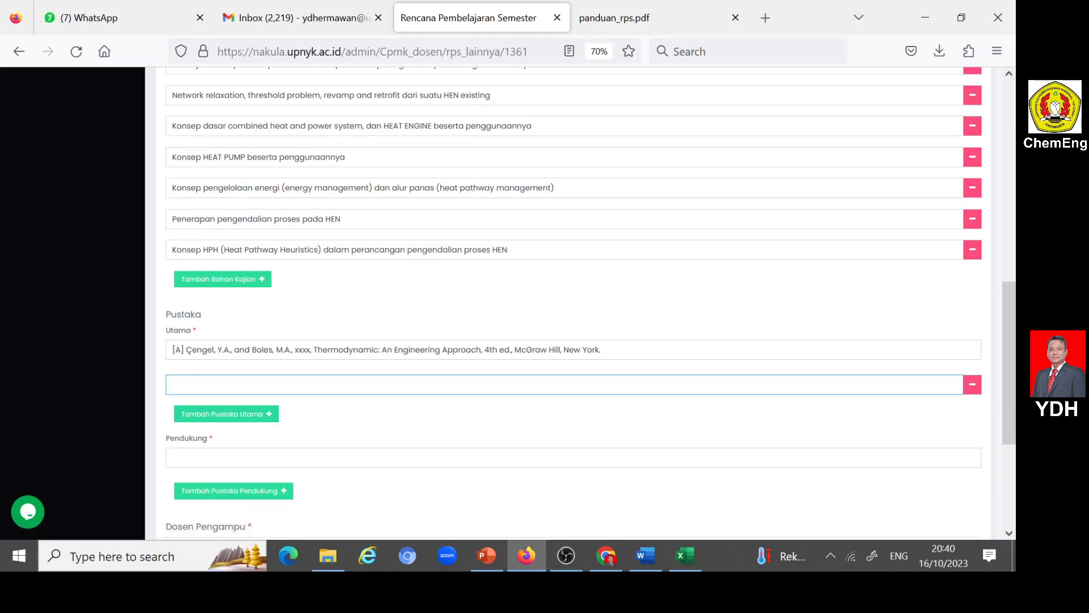
{"action": "type", "text": "[B]"}
{"action": "left_click", "coordinate": [640, 554]}
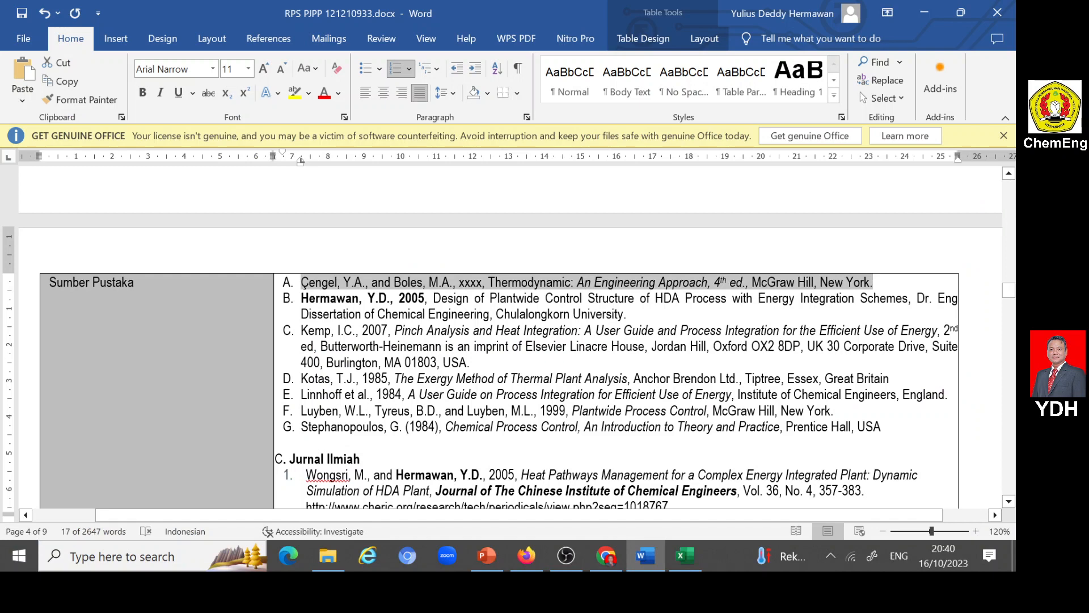
{"action": "left_click_drag", "start_coordinate": [301, 297], "coordinate": [624, 314]}
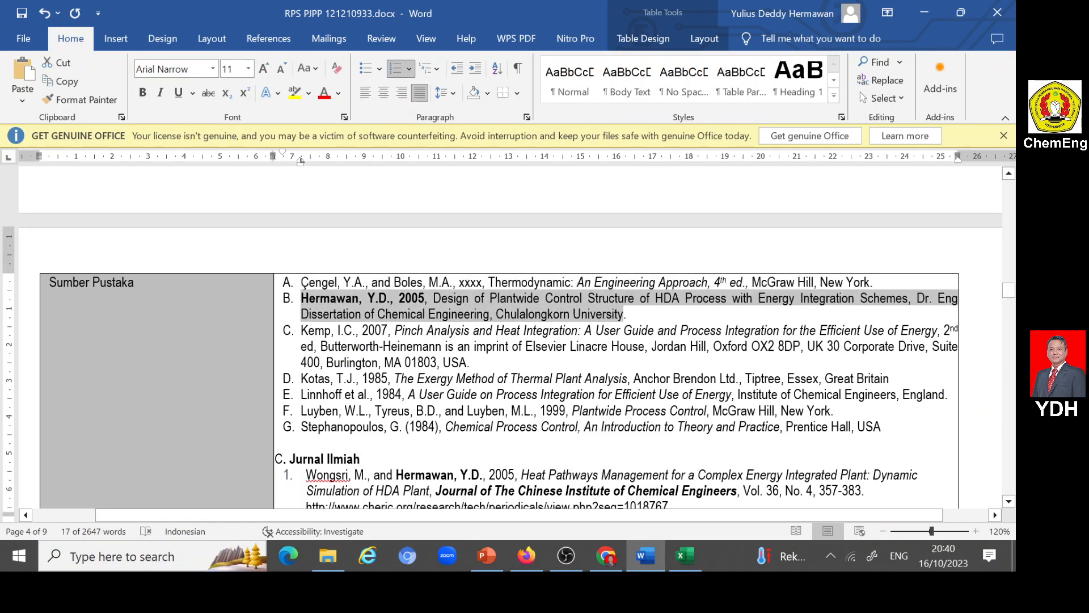
{"action": "left_click", "coordinate": [643, 555]}
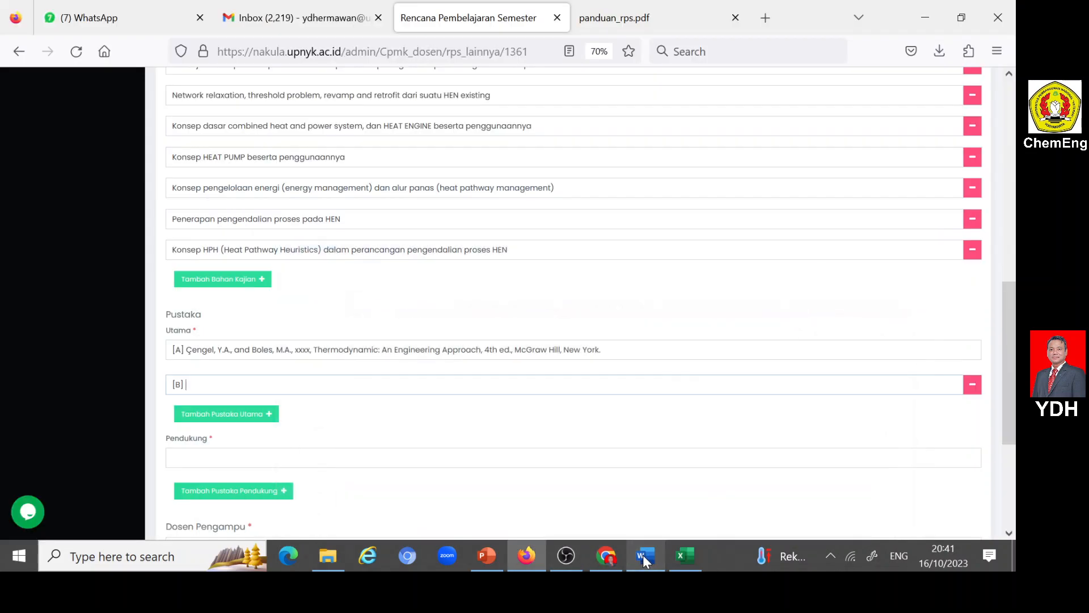
{"action": "type", "text": "B.\tHermawan, Y.D., 2005, Design of Plantwide Control Structure of HDA Process with Energy Integration Schemes, Dr. Eng Dissertation of Chemical Engineering, Chulalongkorn University"}
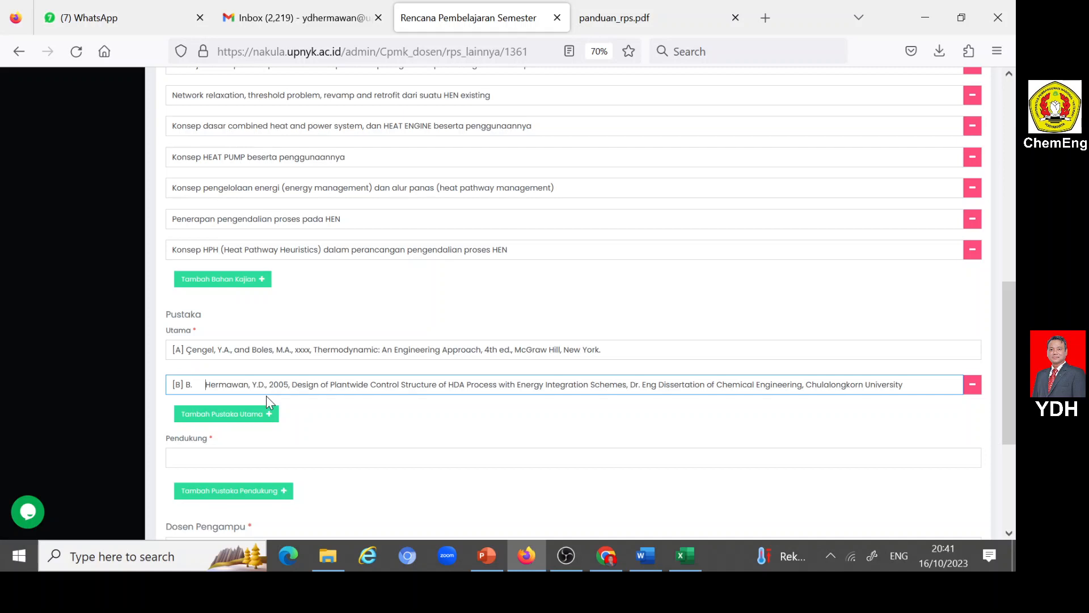
{"action": "key", "text": "BackSpace"}
{"action": "key", "text": "BackSpace"}
{"action": "key", "text": "BackSpace"}
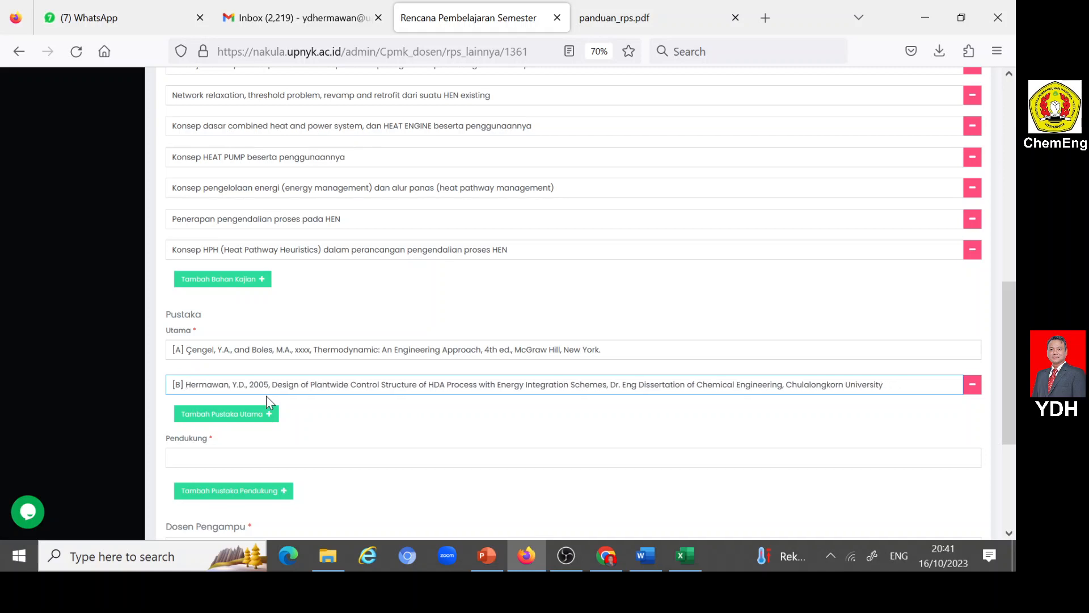
- Add a third Pustaka Utama row labelled "[C]" and copy in reference C, "Pinch Analysis and Heat Integration", from Word
{"action": "left_click", "coordinate": [271, 413]}
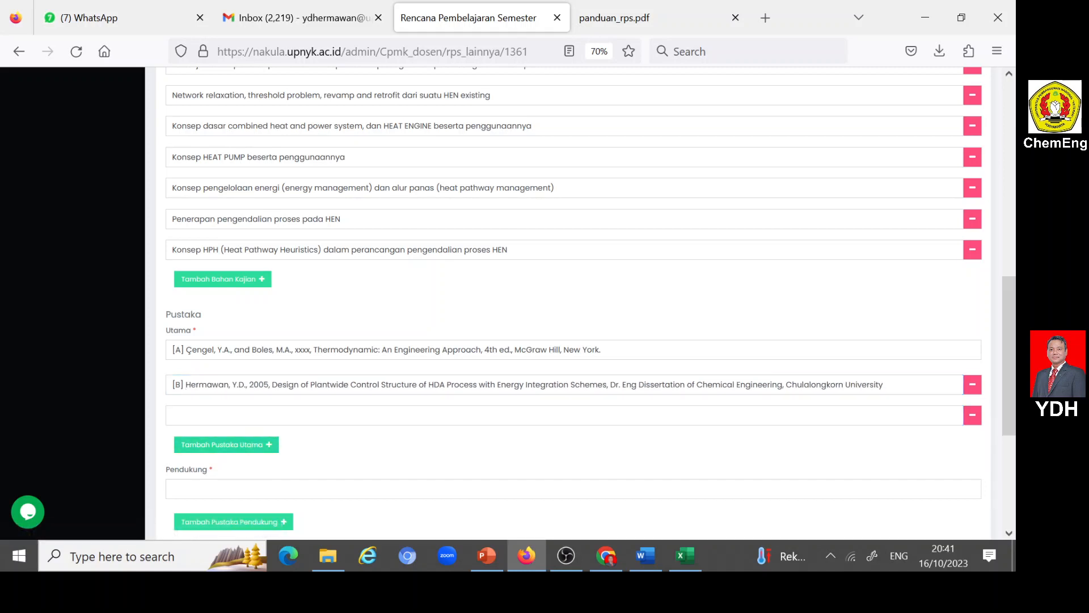
{"action": "left_click", "coordinate": [649, 559]}
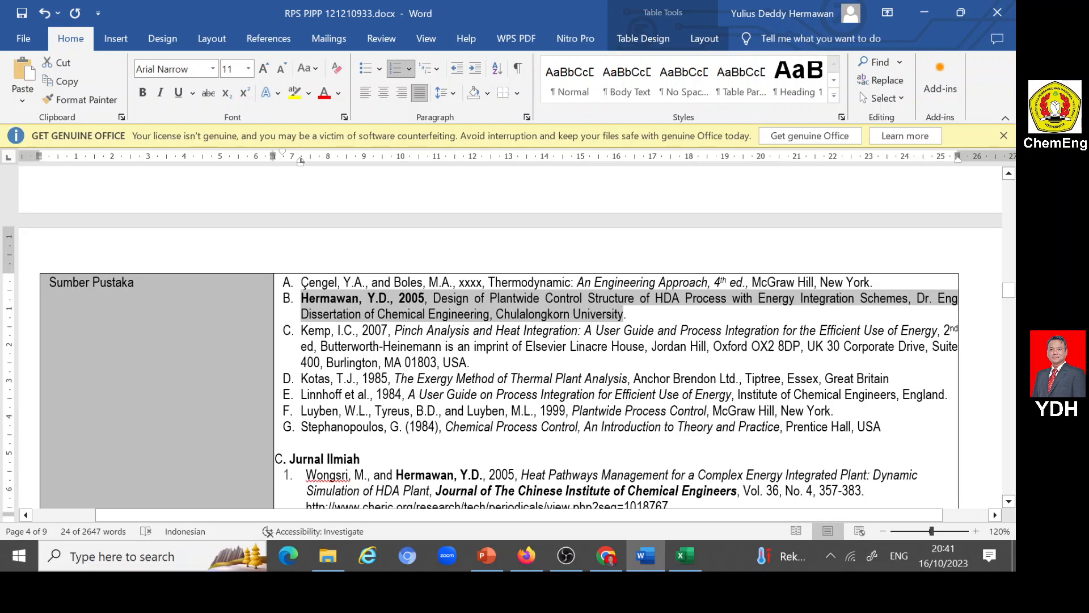
{"action": "left_click_drag", "start_coordinate": [301, 331], "coordinate": [457, 362]}
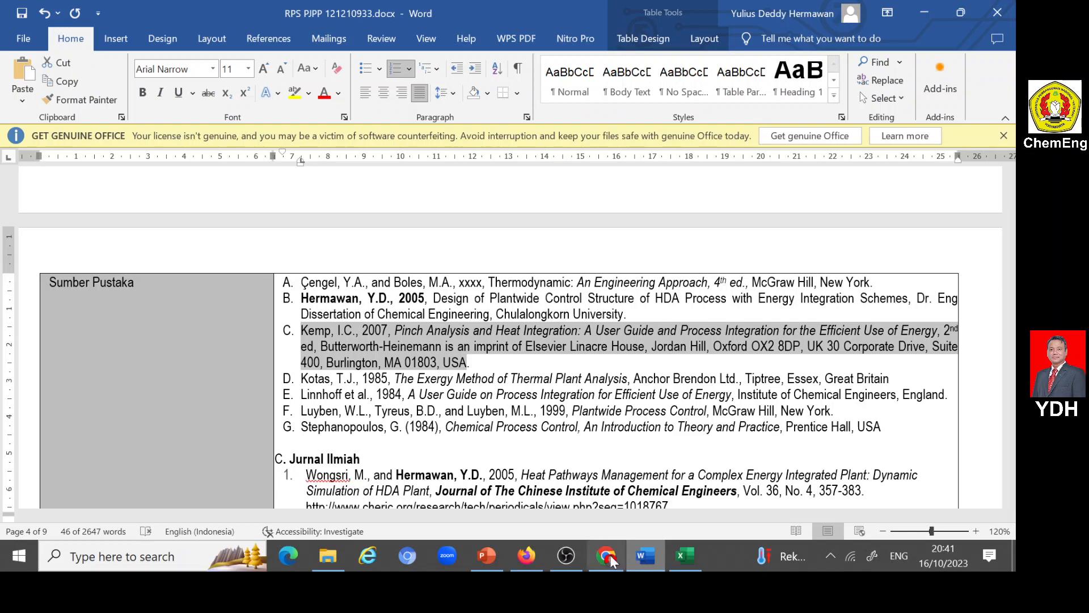
{"action": "left_click", "coordinate": [527, 555]}
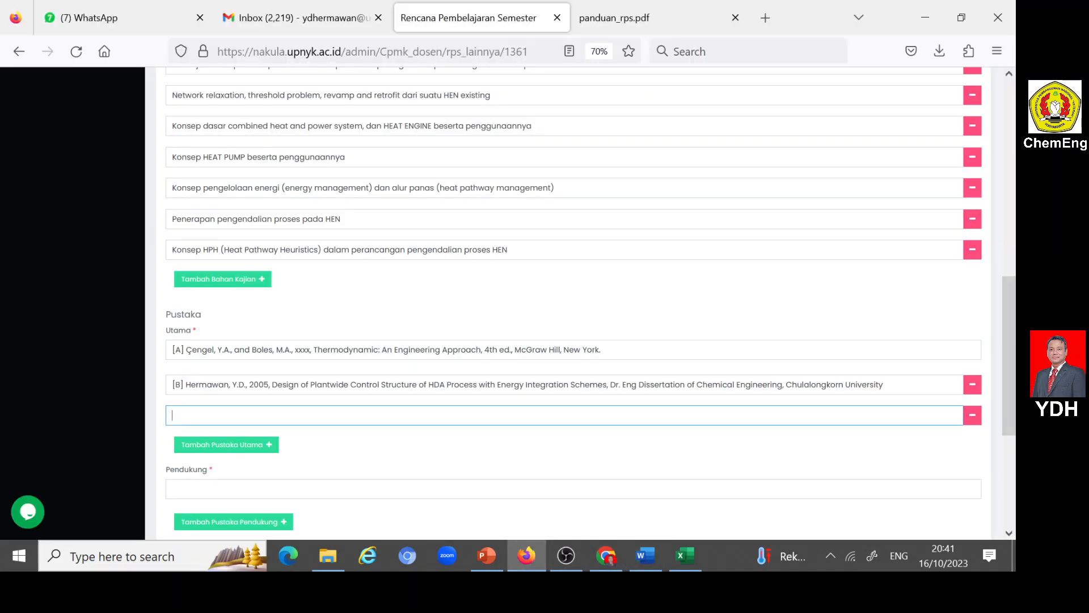
{"action": "type", "text": "[C]"}
{"action": "key", "text": "ctrl+v"}
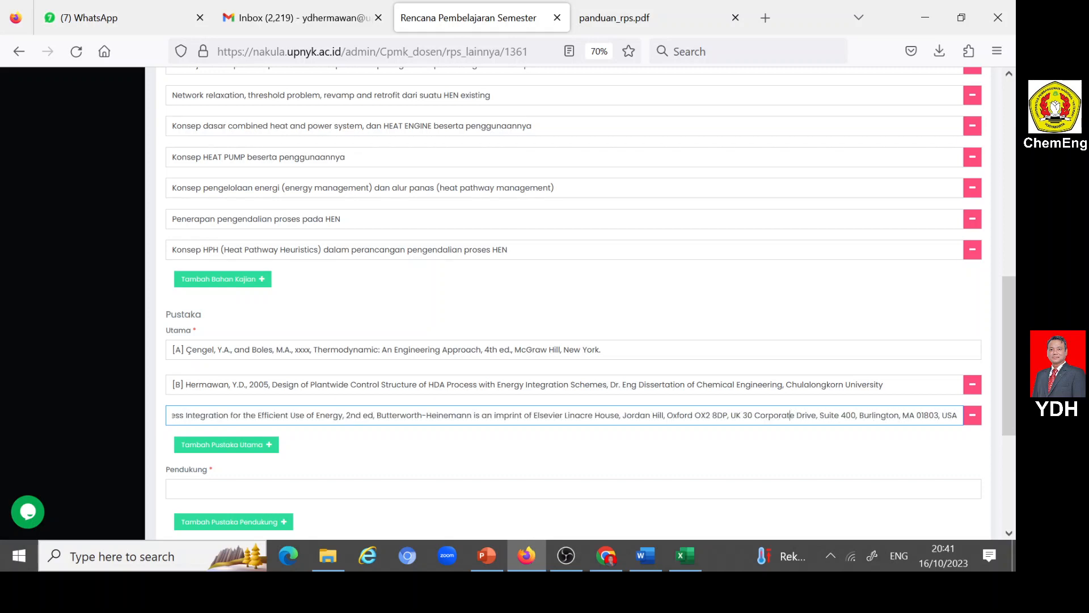
- Remove the duplicate "C." numbering and extra spacing after the "[C]" label in the third Pustaka Utama entry
{"action": "key", "text": "Left"}
{"action": "key", "text": "Left"}
{"action": "key", "text": "Left"}
{"action": "key", "text": "Left"}
{"action": "key", "text": "Left"}
{"action": "key", "text": "Left"}
{"action": "key", "text": "Left"}
{"action": "key", "text": "Left"}
{"action": "key", "text": "Left"}
{"action": "key", "text": "Left"}
{"action": "key", "text": "Left"}
{"action": "key", "text": "Left"}
{"action": "key", "text": "Left"}
{"action": "key", "text": "Left"}
{"action": "key", "text": "Left"}
{"action": "key", "text": "Left"}
{"action": "key", "text": "Left"}
{"action": "key", "text": "Left"}
{"action": "key", "text": "Left"}
{"action": "key", "text": "Left"}
{"action": "key", "text": "Left"}
{"action": "key", "text": "Left"}
{"action": "key", "text": "Left"}
{"action": "key", "text": "Left"}
{"action": "key", "text": "Left"}
{"action": "key", "text": "Left"}
{"action": "key", "text": "Left"}
{"action": "key", "text": "Left"}
{"action": "key", "text": "Left"}
{"action": "key", "text": "Left"}
{"action": "key", "text": "Left"}
{"action": "key", "text": "Left"}
{"action": "key", "text": "Left"}
{"action": "key", "text": "Left"}
{"action": "key", "text": "Left"}
{"action": "key", "text": "Left"}
{"action": "key", "text": "Left"}
{"action": "key", "text": "Left"}
{"action": "key", "text": "Left"}
{"action": "key", "text": "Left"}
{"action": "key", "text": "Left"}
{"action": "key", "text": "Left"}
{"action": "key", "text": "Left"}
{"action": "key", "text": "Left"}
{"action": "key", "text": "Left"}
{"action": "key", "text": "Left"}
{"action": "key", "text": "Left"}
{"action": "key", "text": "Left"}
{"action": "key", "text": "Left"}
{"action": "key", "text": "Left"}
{"action": "key", "text": "Left"}
{"action": "key", "text": "Left"}
{"action": "key", "text": "Left"}
{"action": "key", "text": "Left"}
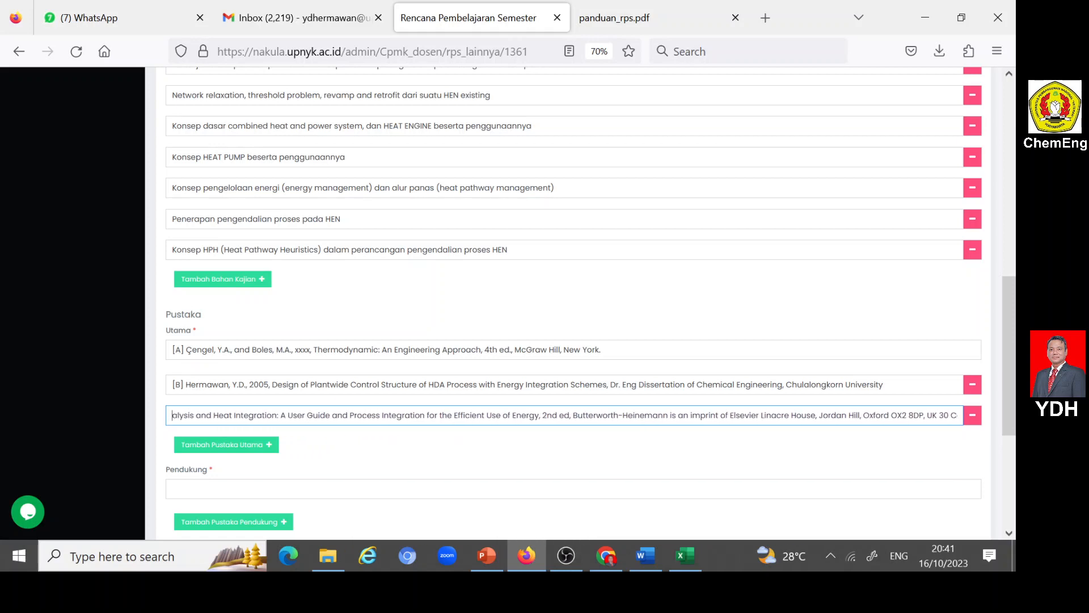
{"action": "key", "text": "Left"}
{"action": "key", "text": "Left"}
{"action": "key", "text": "Left"}
{"action": "key", "text": "Left"}
{"action": "key", "text": "Left"}
{"action": "key", "text": "Left"}
{"action": "key", "text": "Left"}
{"action": "key", "text": "Left"}
{"action": "key", "text": "Left"}
{"action": "key", "text": "Left"}
{"action": "key", "text": "Left"}
{"action": "key", "text": "Left"}
{"action": "key", "text": "Left"}
{"action": "key", "text": "Left"}
{"action": "key", "text": "Left"}
{"action": "key", "text": "Left"}
{"action": "key", "text": "Left"}
{"action": "key", "text": "Left"}
{"action": "key", "text": "Left"}
{"action": "key", "text": "Left"}
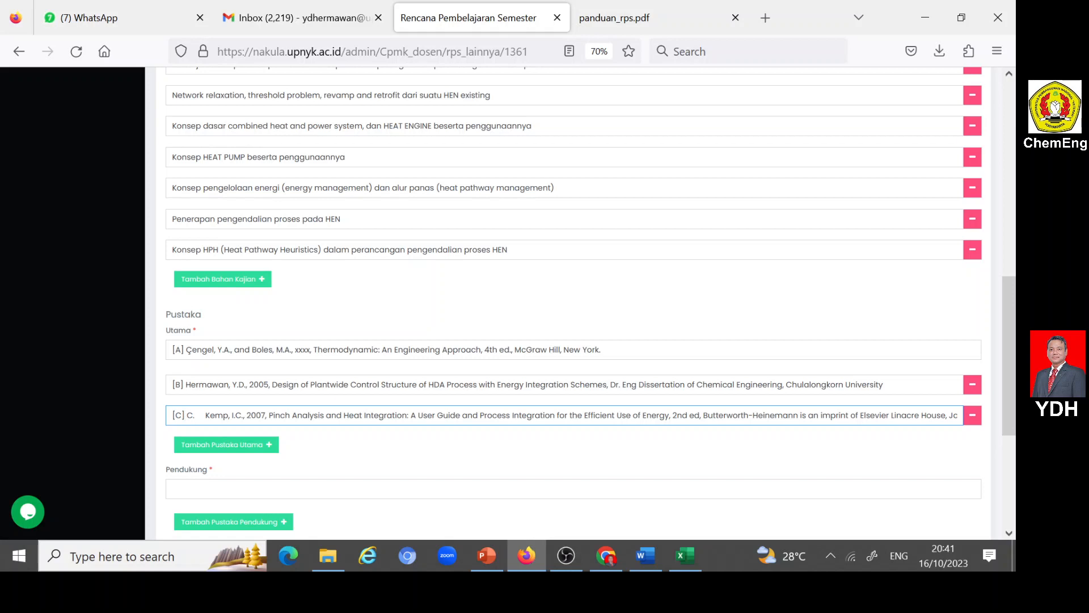
{"action": "key", "text": "Delete"}
{"action": "key", "text": "Delete"}
{"action": "key", "text": "Delete"}
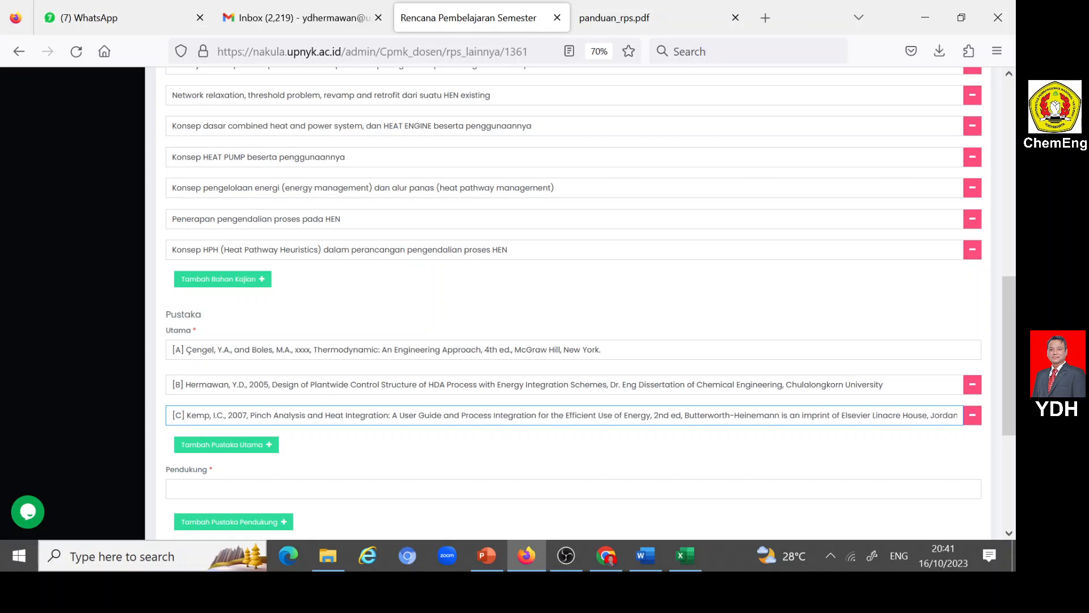
- Add a fourth Pustaka Utama row labelled "[D]" and copy in reference D, "The Exergy Method of Thermal Plant Analysis", from Word without its original numbering
{"action": "left_click", "coordinate": [226, 444]}
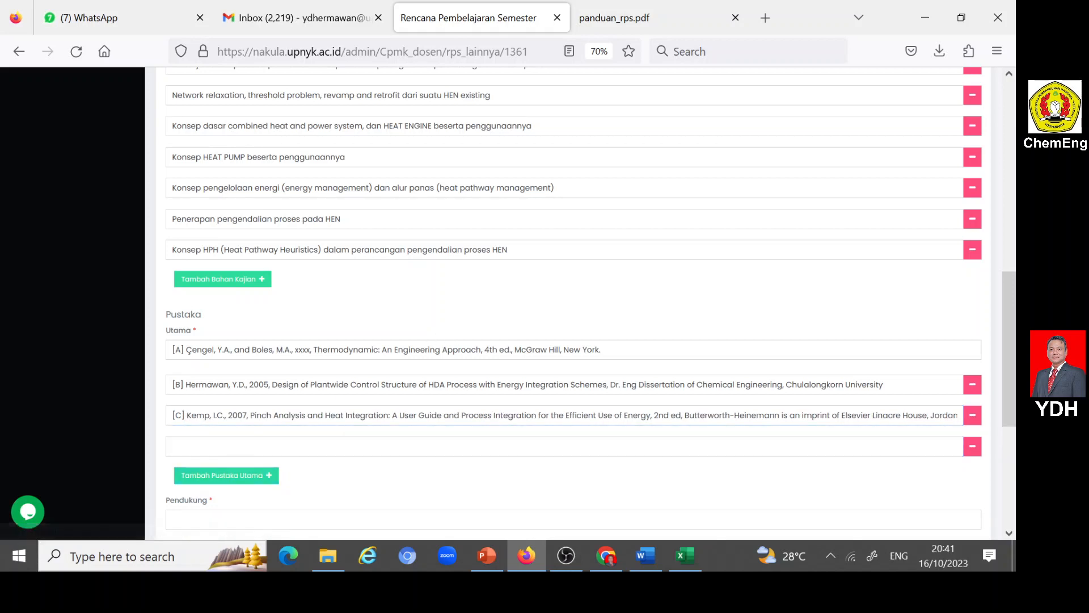
{"action": "left_click", "coordinate": [225, 446]}
{"action": "type", "text": "[D]"}
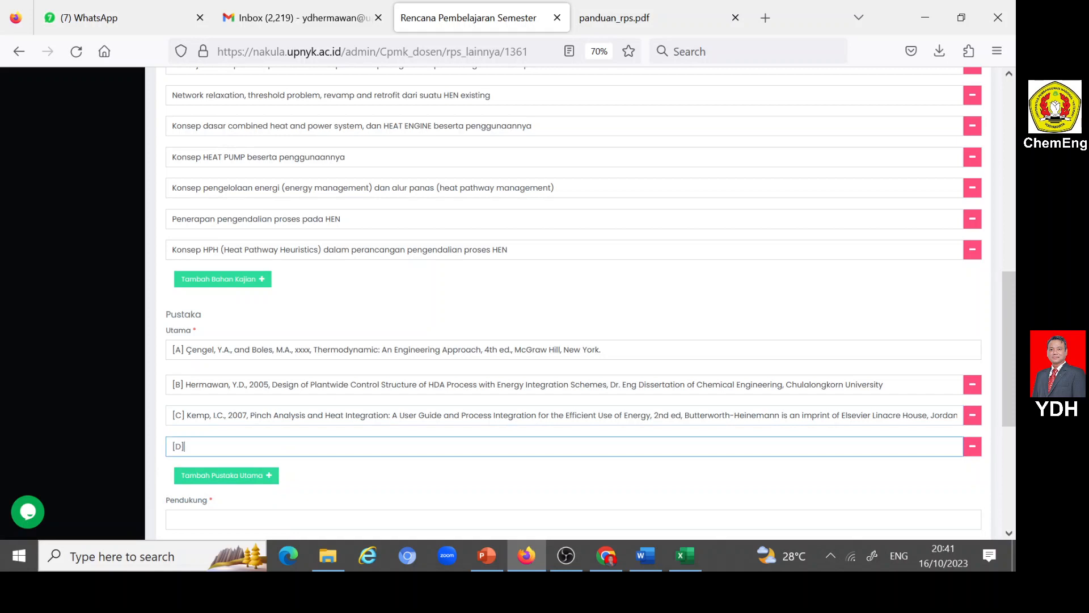
{"action": "left_click", "coordinate": [647, 557]}
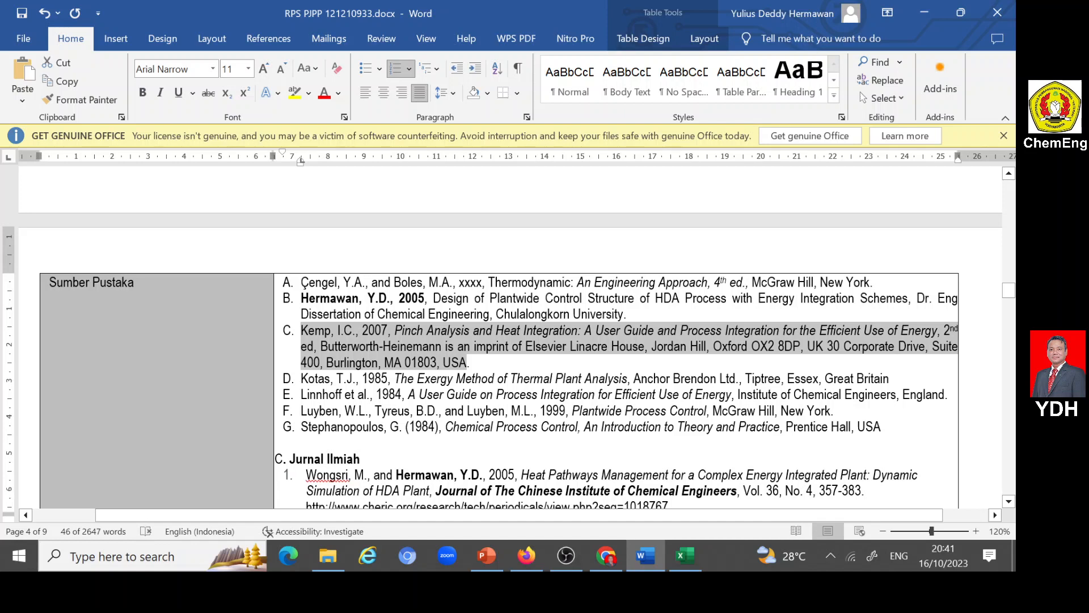
{"action": "left_click_drag", "start_coordinate": [300, 379], "coordinate": [890, 378]}
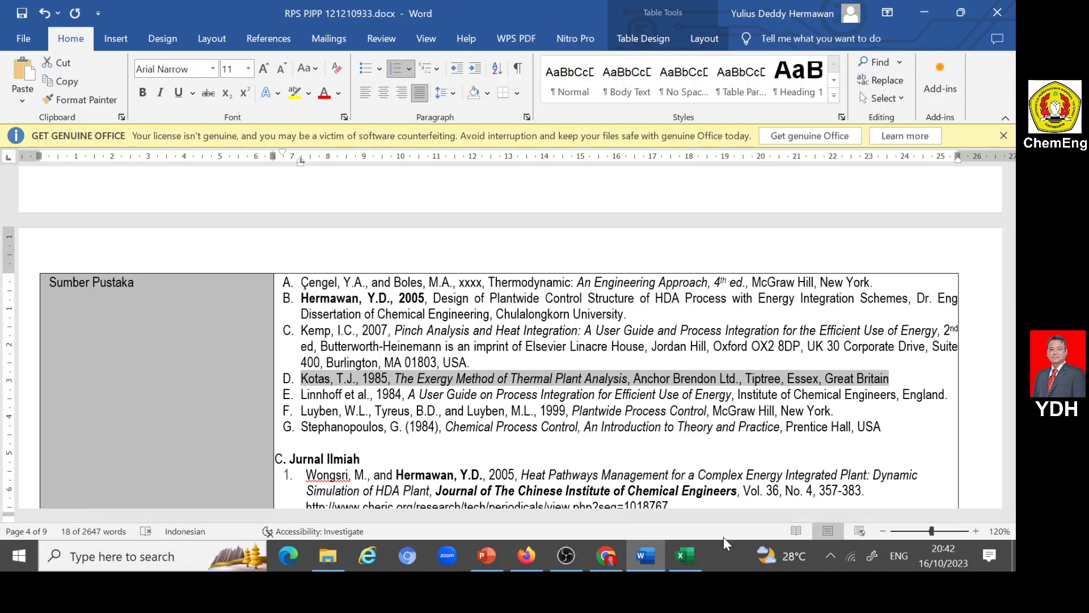
{"action": "left_click", "coordinate": [532, 553]}
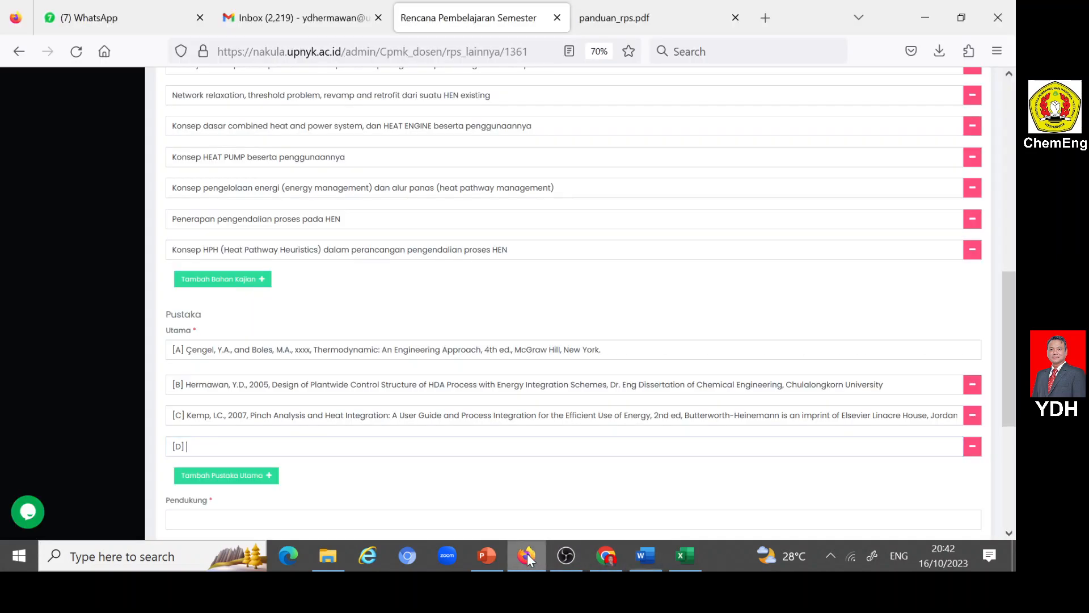
{"action": "type", "text": "D.\tKotas, T.J., 1985, The Exergy Method of Thermal Plant Analysis, Anchor Brendon Ltd., Tiptree, Essex, Great Britain"}
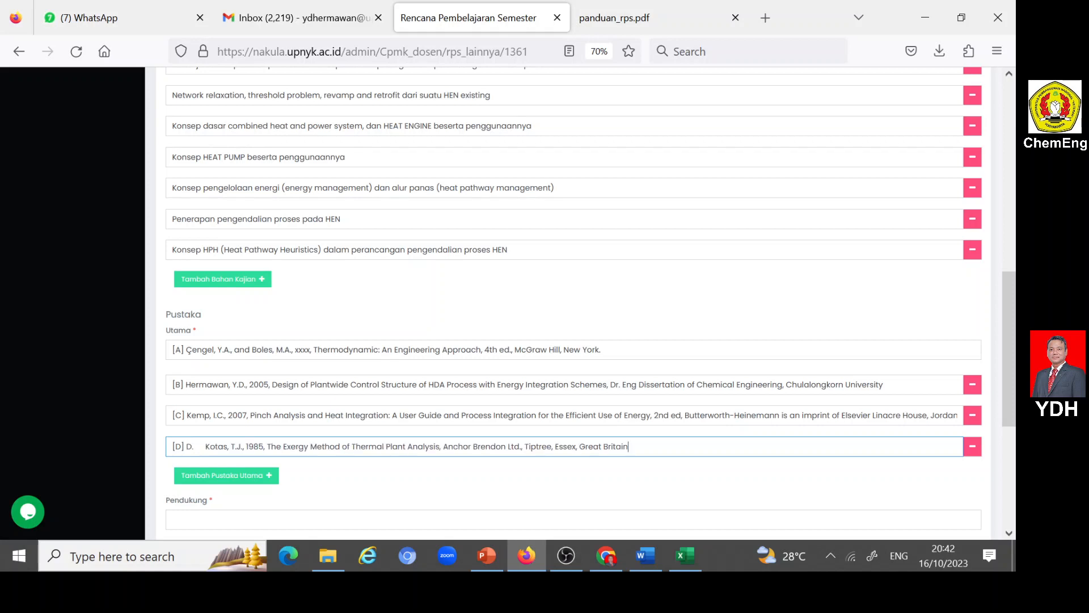
{"action": "left_click", "coordinate": [205, 447]}
{"action": "key", "text": "BackSpace"}
{"action": "key", "text": "BackSpace"}
{"action": "key", "text": "BackSpace"}
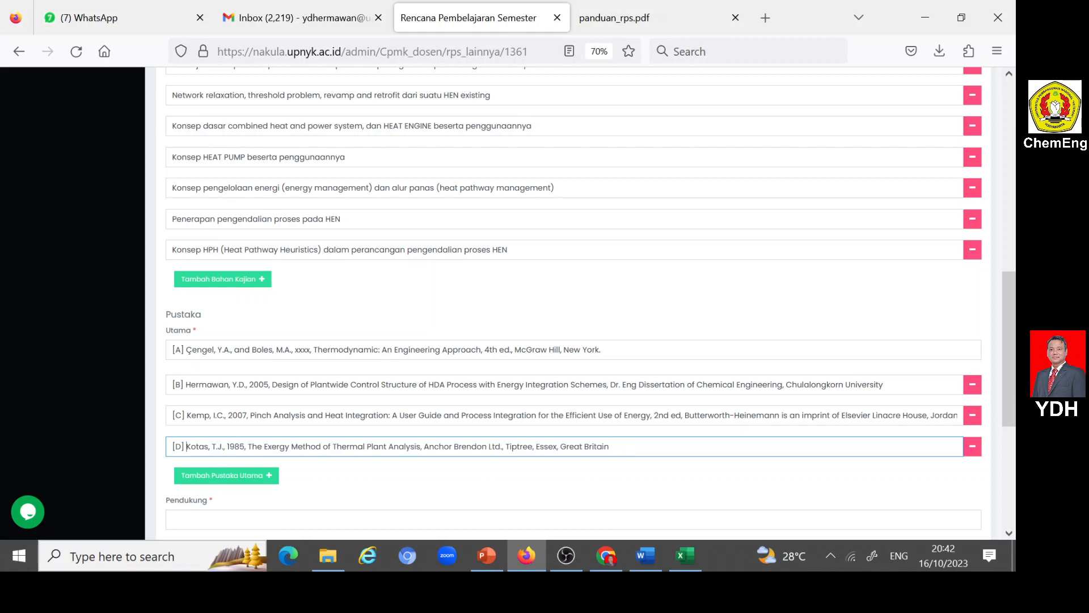
- Add a Pustaka Utama row labelled "[E]" containing reference E, "A User Guide on Process Integration for Efficient Use of Energy", from Word without its numbering
{"action": "left_click", "coordinate": [266, 475]}
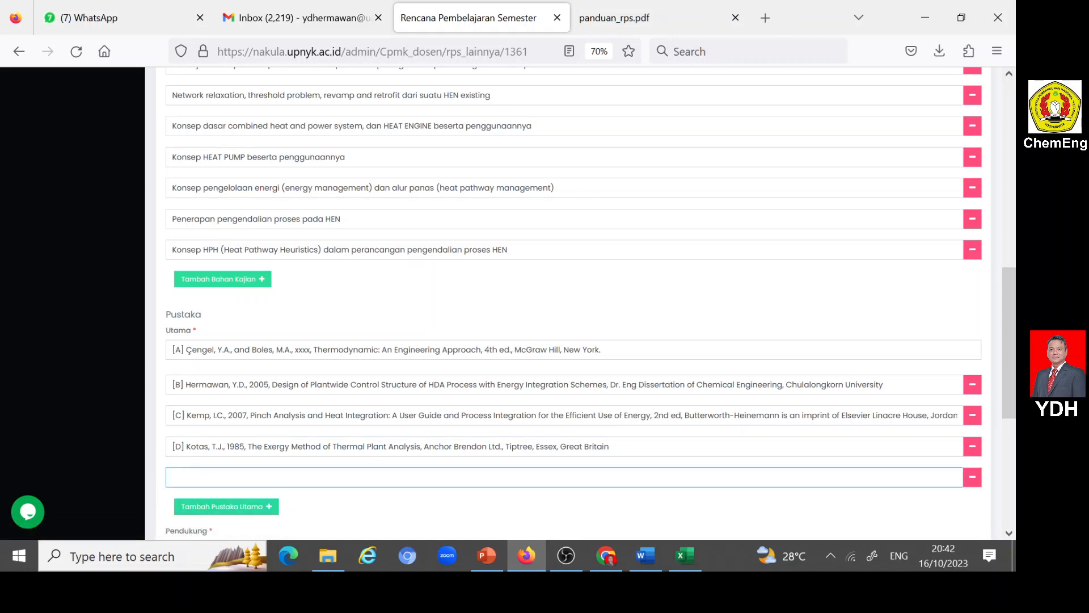
{"action": "type", "text": "[E]"}
{"action": "left_click", "coordinate": [644, 556]}
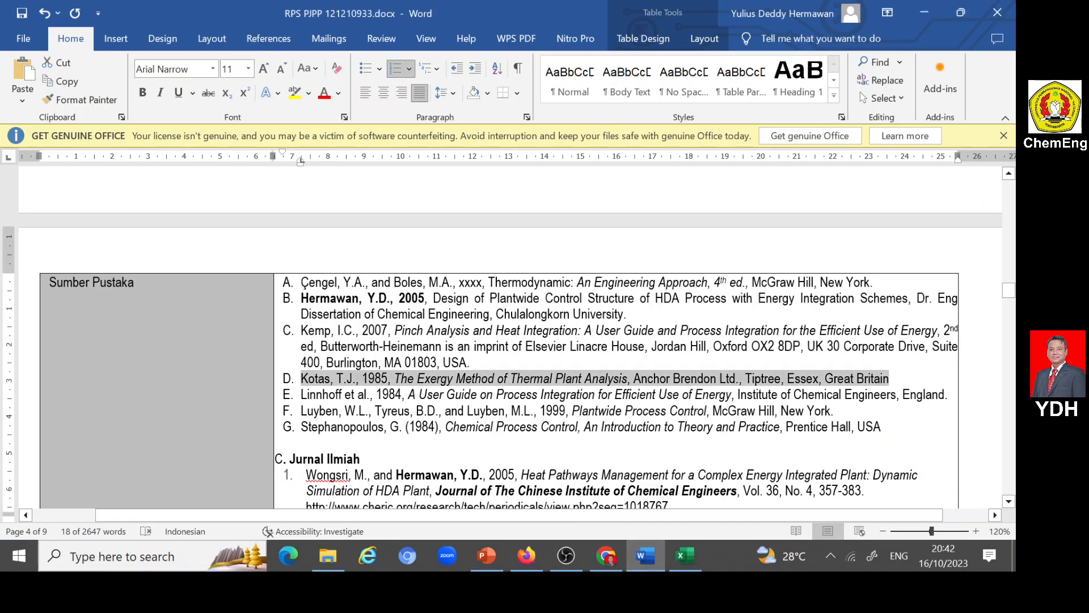
{"action": "left_click_drag", "start_coordinate": [301, 396], "coordinate": [946, 400]}
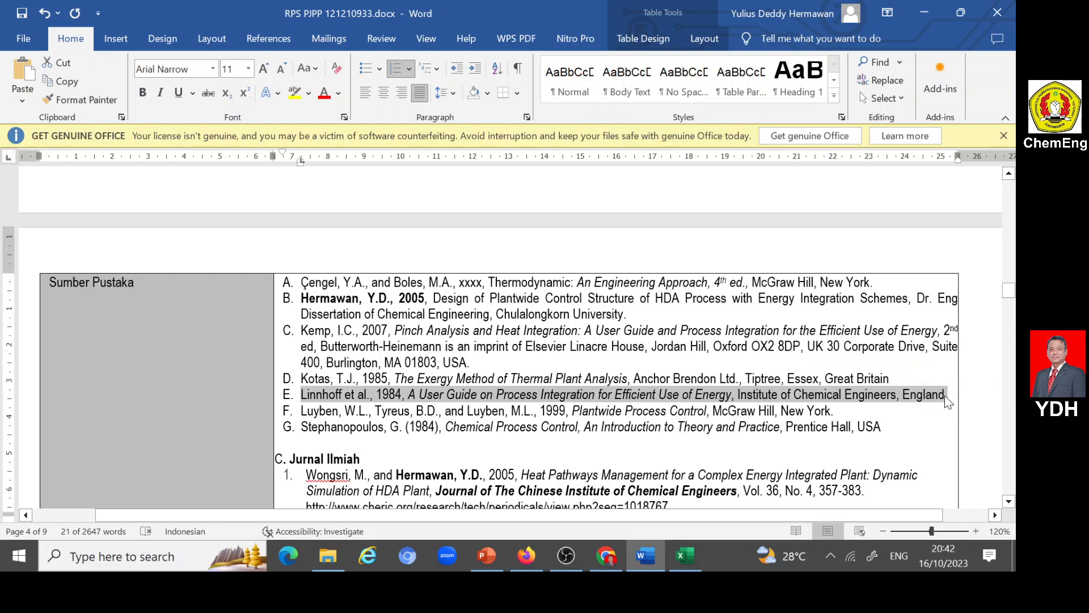
{"action": "left_click", "coordinate": [535, 553]}
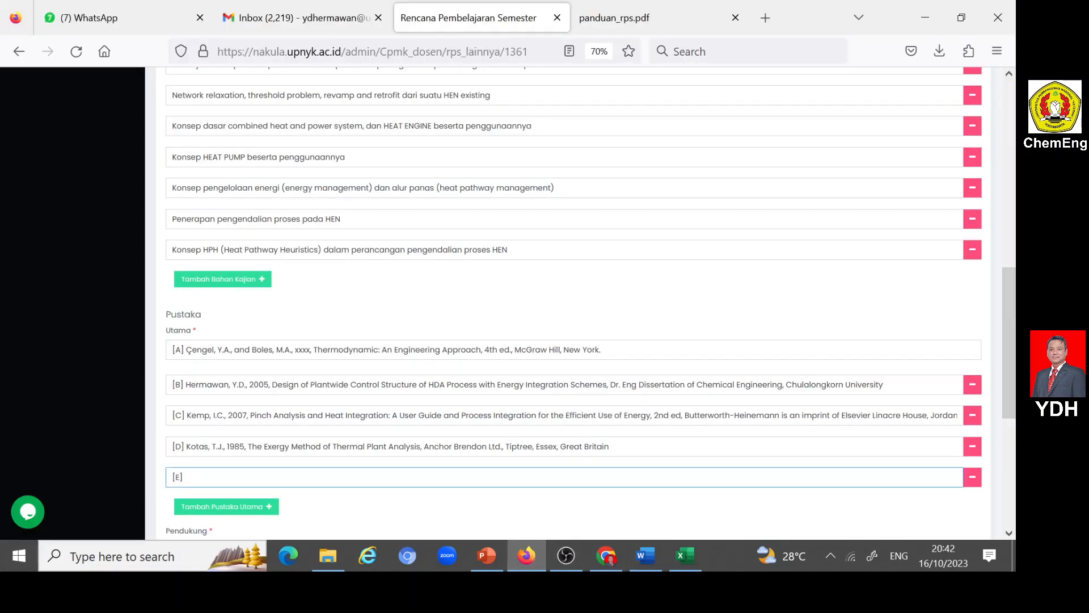
{"action": "type", "text": "E.\tLinnhoff et al., 1984, A User Guide on Process Integration for Efficient Use of Energy, Institute of Chemical Engineers, England."}
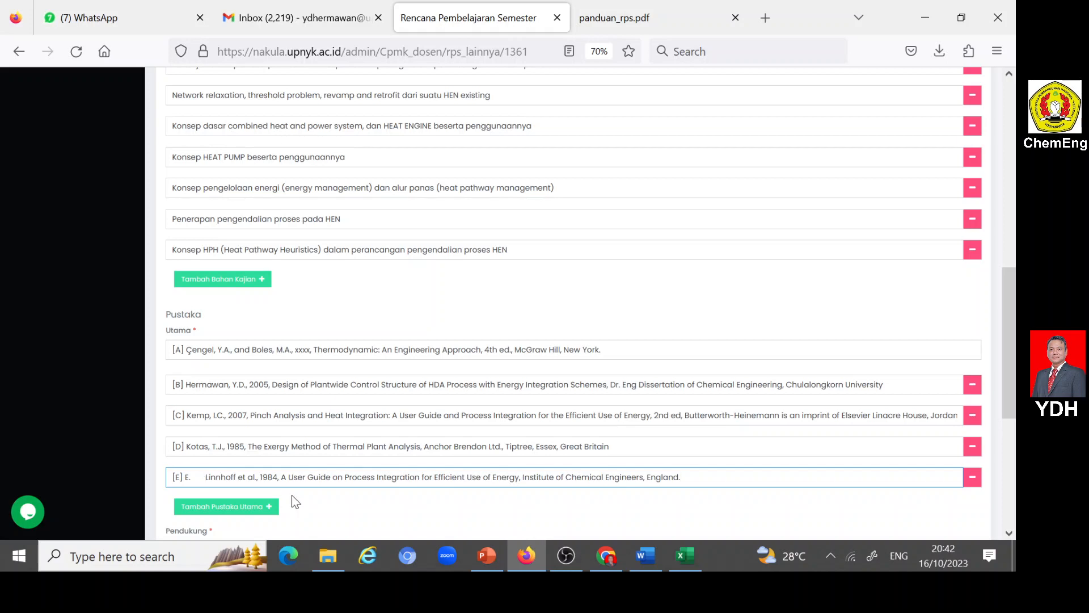
{"action": "key", "text": "BackSpace"}
{"action": "key", "text": "BackSpace"}
{"action": "key", "text": "BackSpace"}
{"action": "key", "text": "BackSpace"}
{"action": "key", "text": "BackSpace"}
{"action": "key", "text": "BackSpace"}
{"action": "key", "text": "BackSpace"}
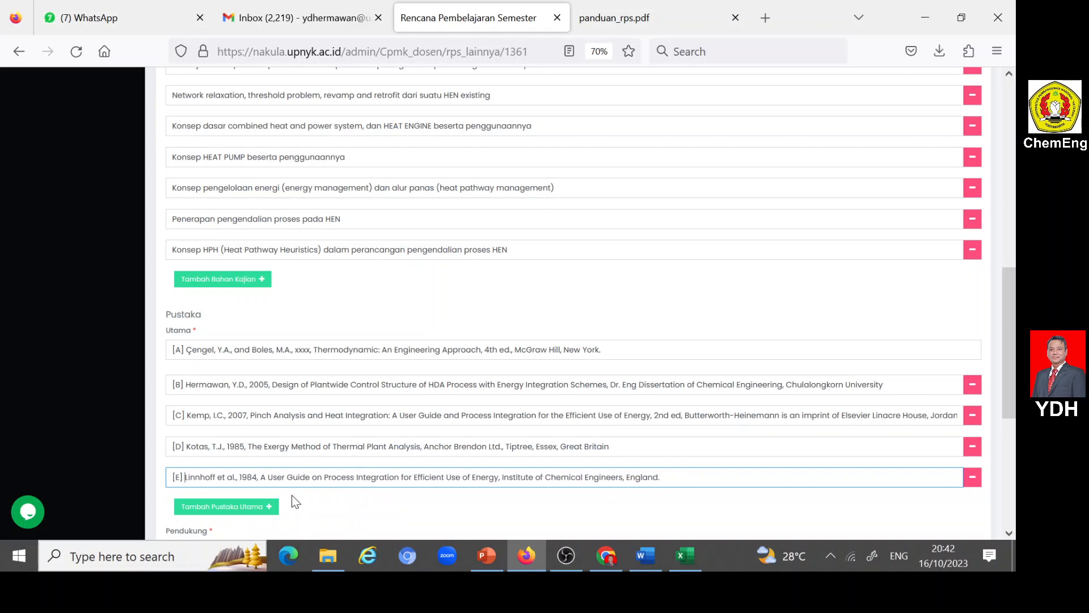
- Add a sixth Pustaka Utama row labelled "[F]" and copy in reference F, "Plantwide Process Control", from Word without its original numbering
{"action": "left_click", "coordinate": [247, 506]}
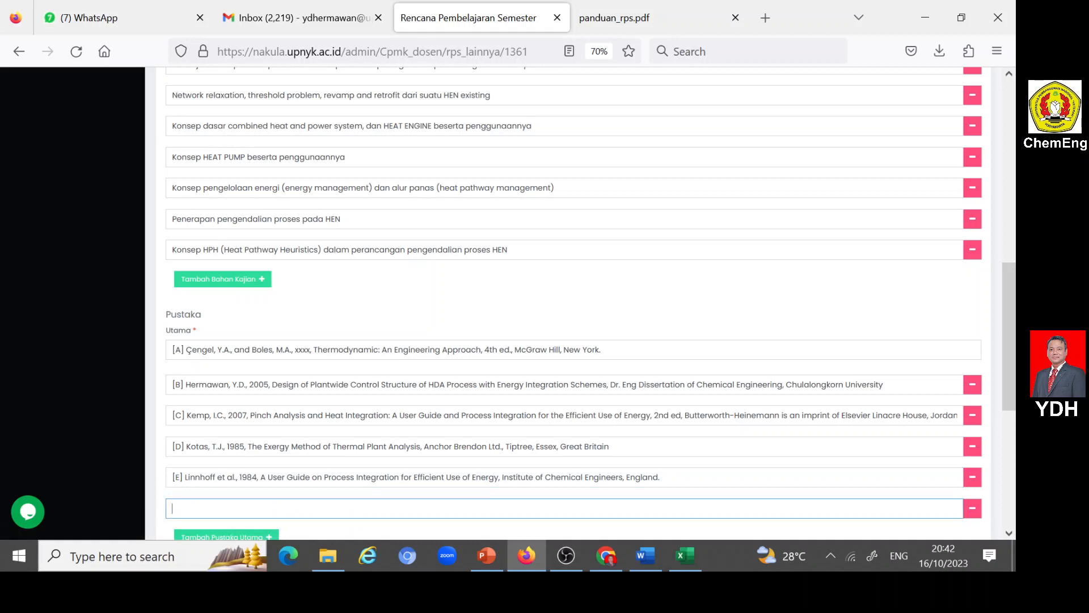
{"action": "type", "text": "[F]"}
{"action": "key", "text": "BackSpace"}
{"action": "type", "text": "]"}
{"action": "left_click", "coordinate": [647, 557]}
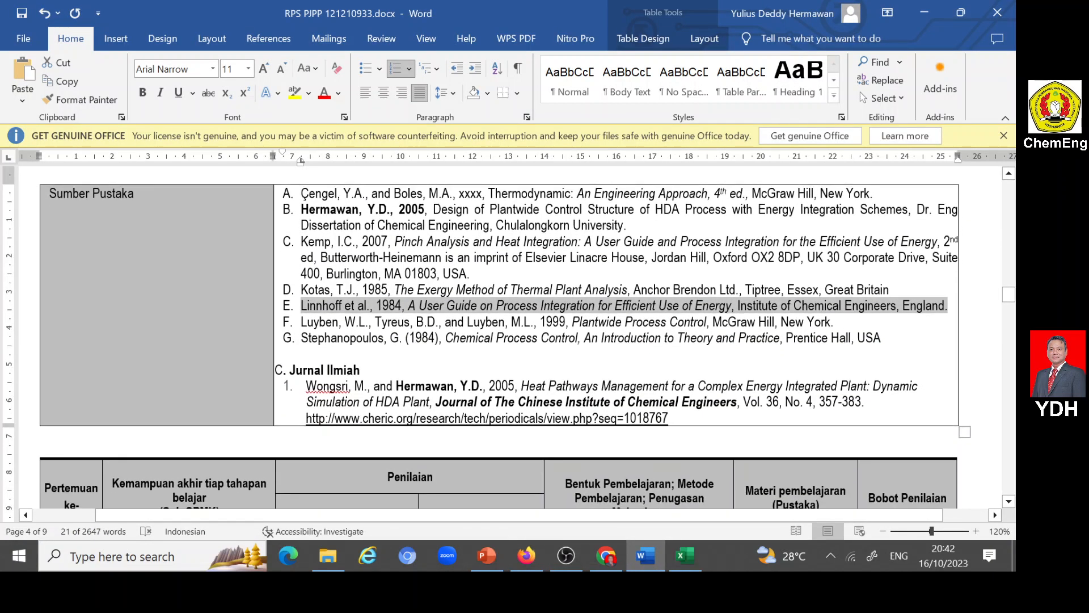
{"action": "left_click_drag", "start_coordinate": [300, 322], "coordinate": [826, 322]}
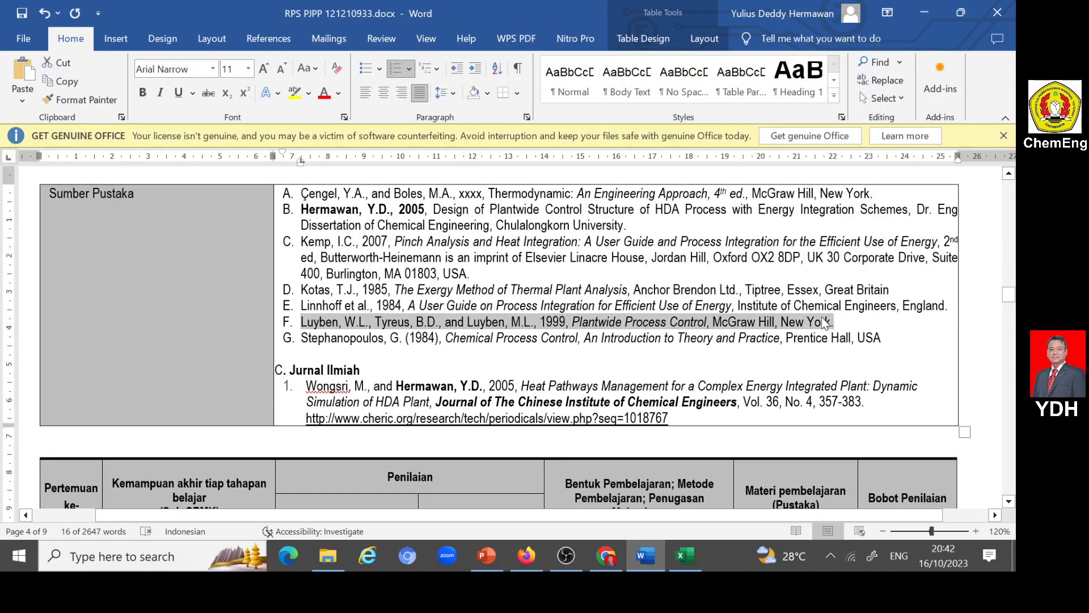
{"action": "left_click", "coordinate": [525, 560]}
{"action": "type", "text": "F.\tLuyben, W.L., Tyreus, B.D., and Luyben, M.L., 1999, Plantwide Process Control, McGraw Hill, New York."}
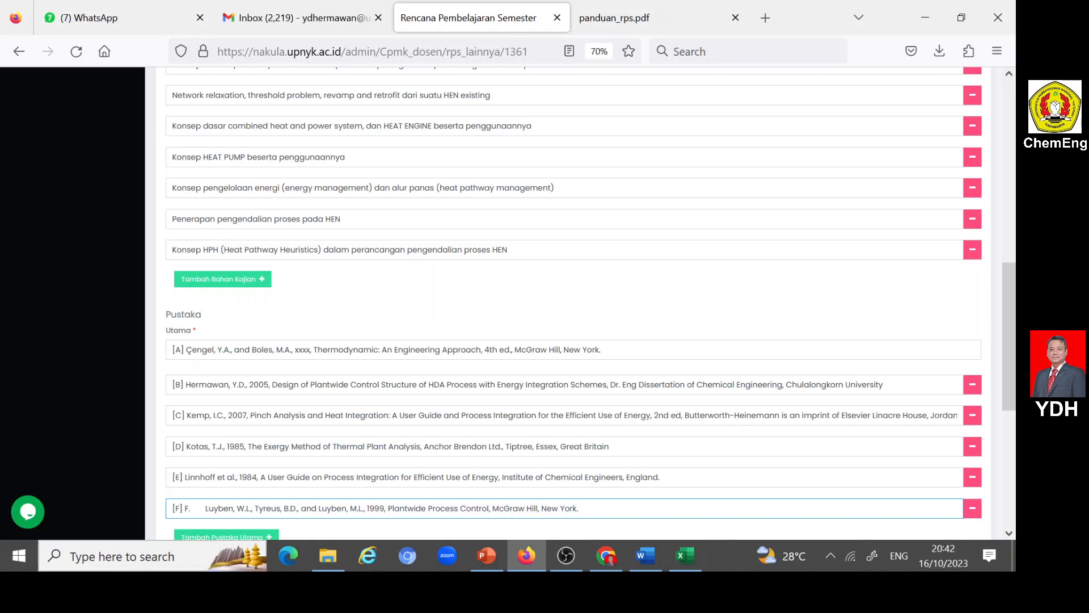
{"action": "key", "text": "Delete"}
{"action": "key", "text": "Delete"}
{"action": "key", "text": "Delete"}
{"action": "key", "text": "Delete"}
{"action": "key", "text": "Delete"}
{"action": "key", "text": "Delete"}
{"action": "key", "text": "Delete"}
{"action": "key", "text": "Delete"}
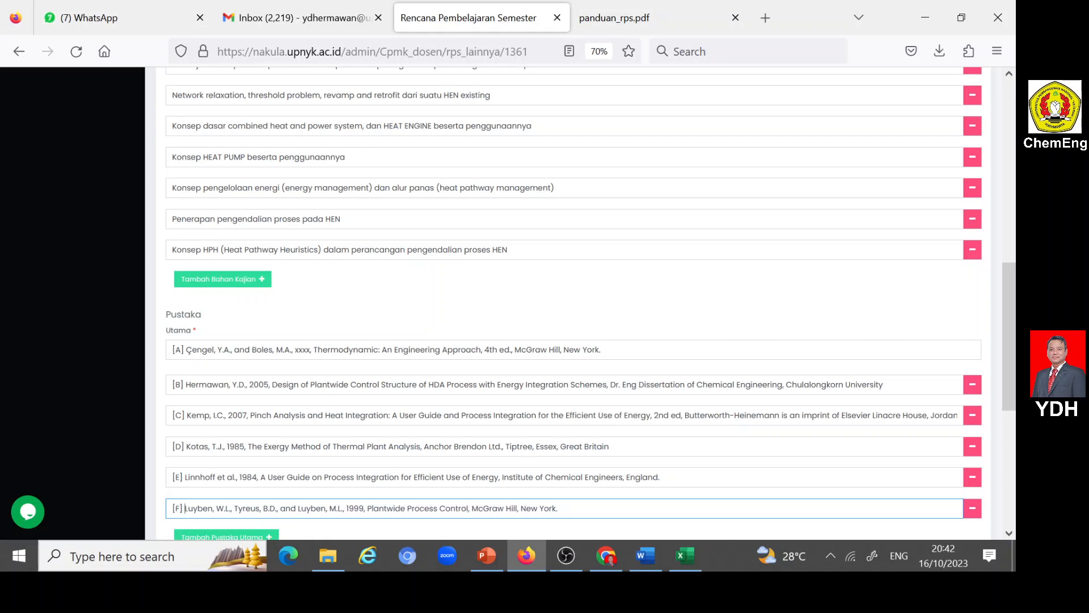
- Add a Pustaka Utama row labelled "[G]" containing reference G, "Chemical Process Control, An Introduction to Theory and Practice", from Word without its numbering
{"action": "scroll", "coordinate": [292, 469], "scroll_direction": "down", "scroll_amount": 3}
{"action": "left_click", "coordinate": [270, 360]}
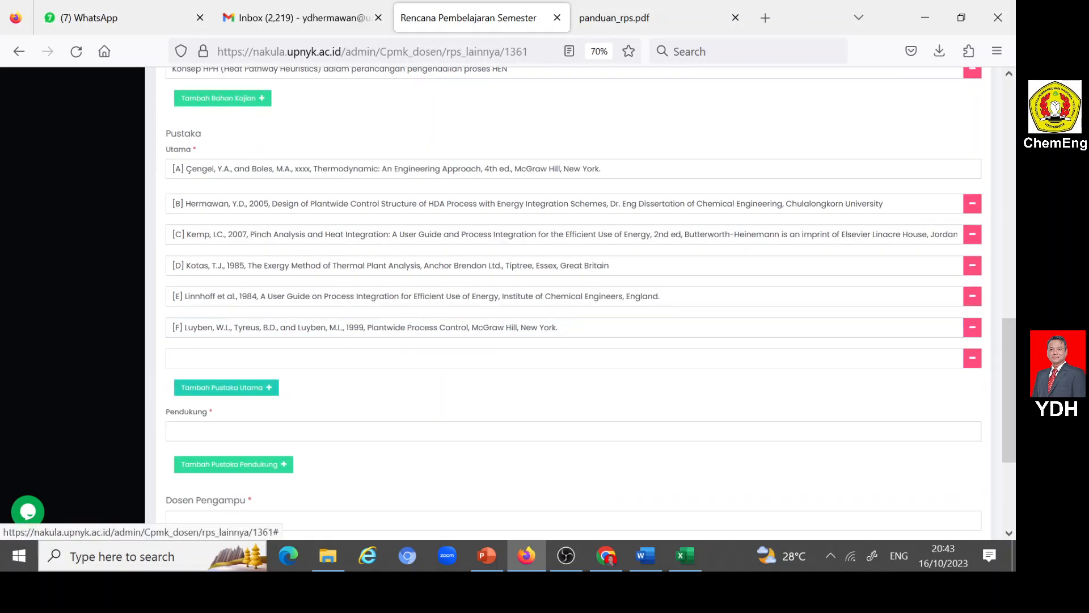
{"action": "left_click", "coordinate": [261, 359]}
{"action": "type", "text": "[G]"}
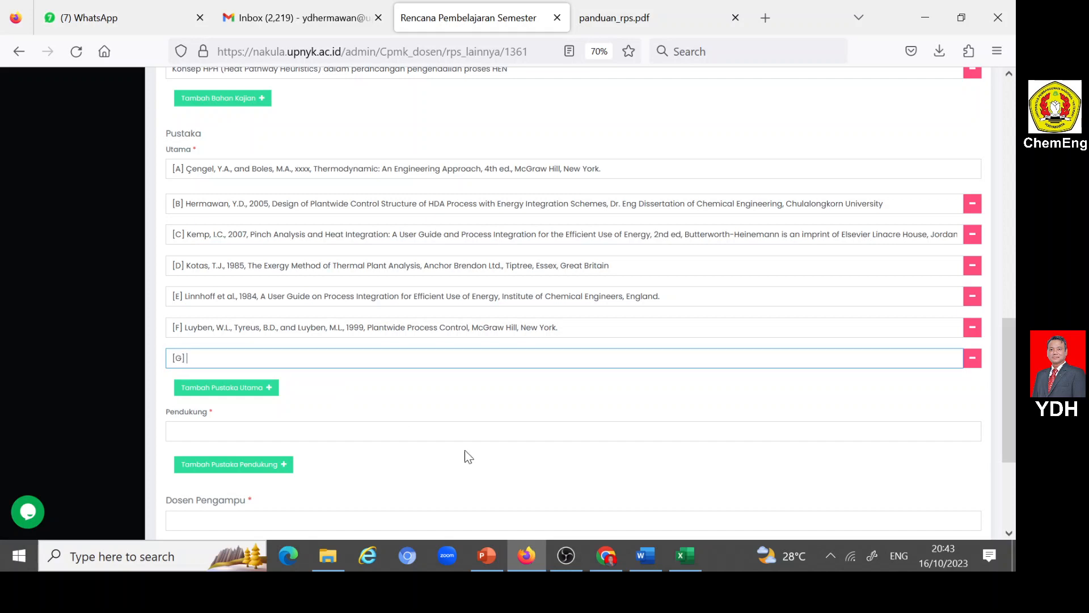
{"action": "left_click", "coordinate": [644, 550]}
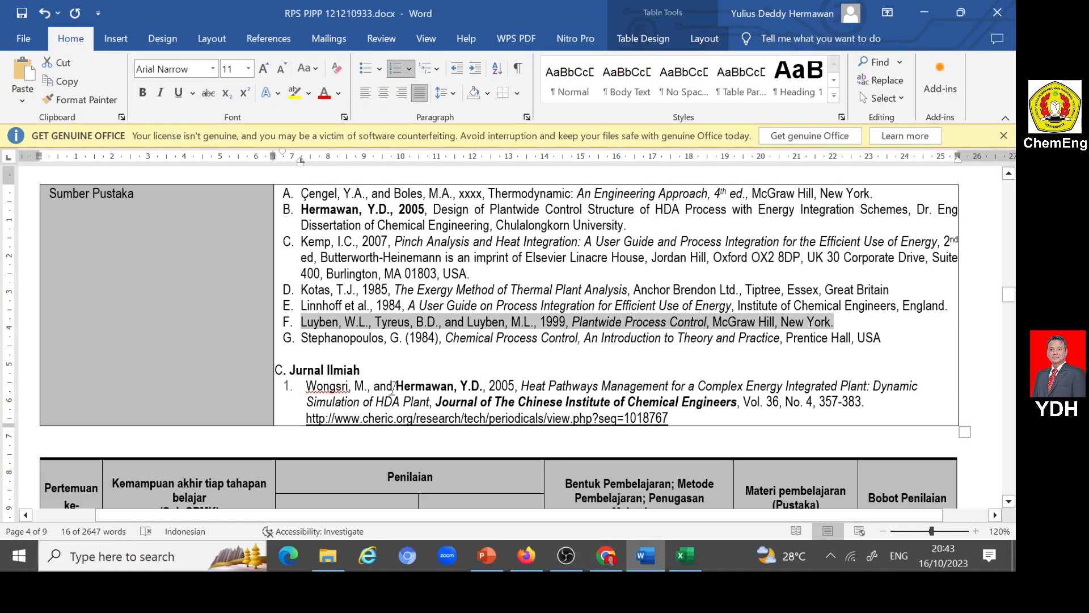
{"action": "left_click_drag", "start_coordinate": [301, 338], "coordinate": [902, 348]}
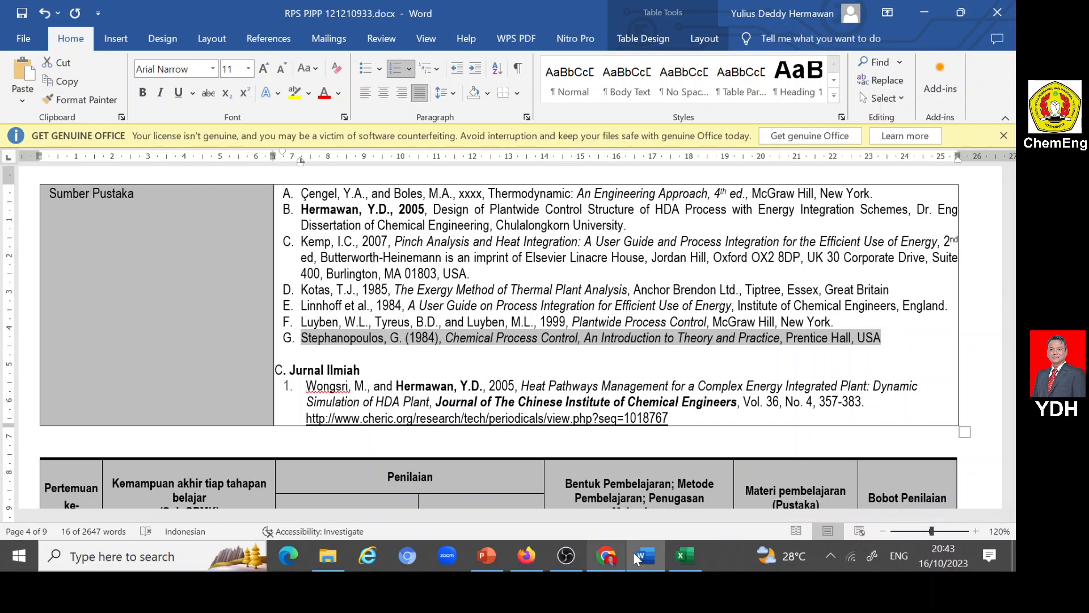
{"action": "left_click", "coordinate": [526, 555]}
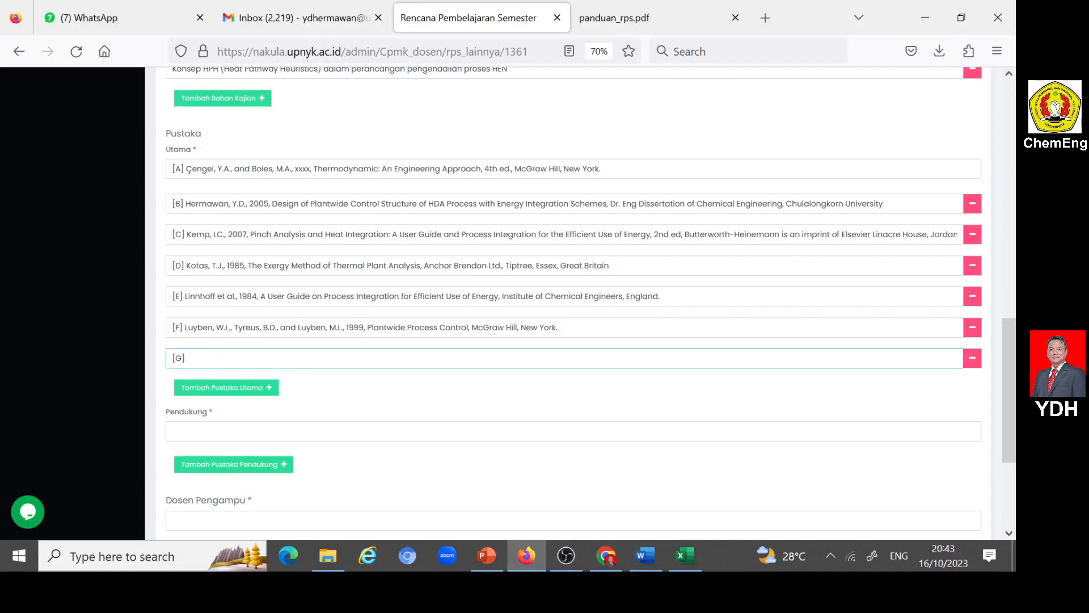
{"action": "type", "text": "G.\tStephanopoulos, G. (1984), Chemical Process Control, An Introduction to Theory and Practice, Prentice Hall, USA"}
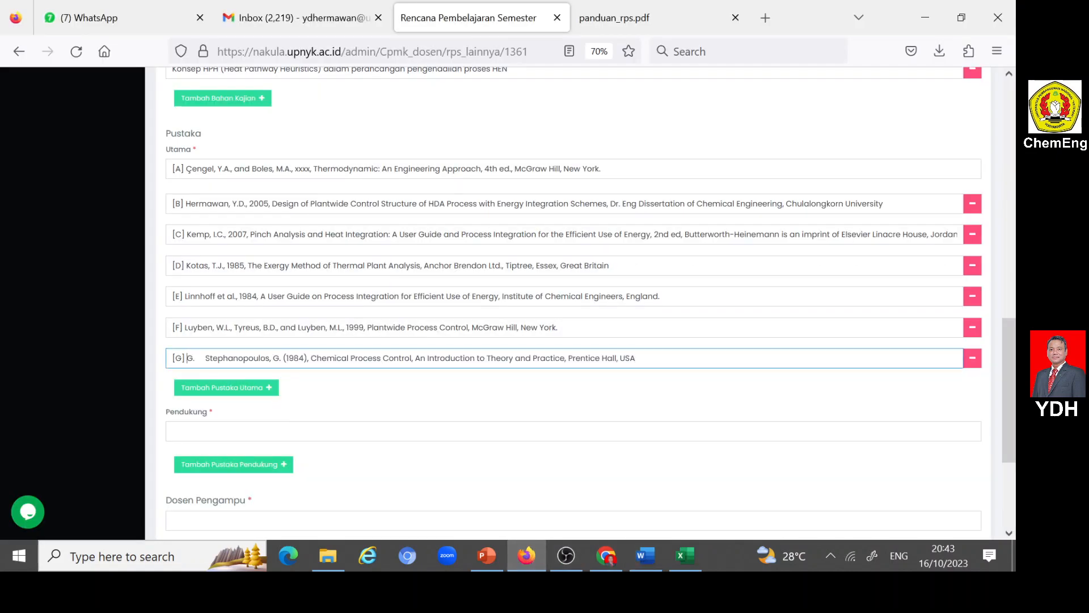
{"action": "key", "text": "Delete"}
{"action": "key", "text": "Delete"}
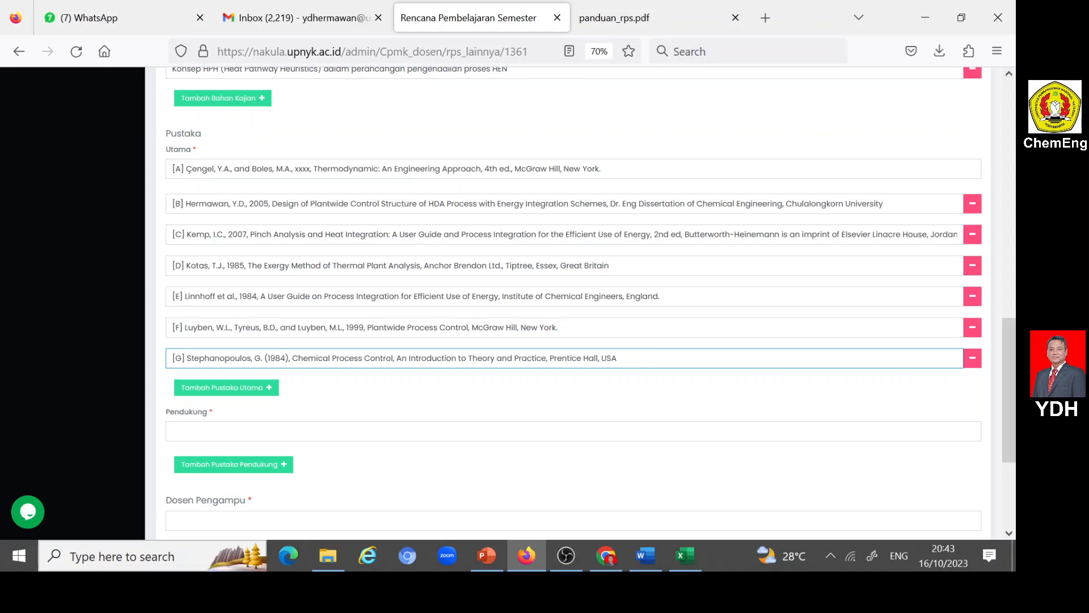
- Copy the Jurnal Ilmiah reference "Heat Pathways Management for a Complex Energy Integrated Plant", including its web link, from Word into the first Pendukung entry
{"action": "left_click", "coordinate": [227, 431]}
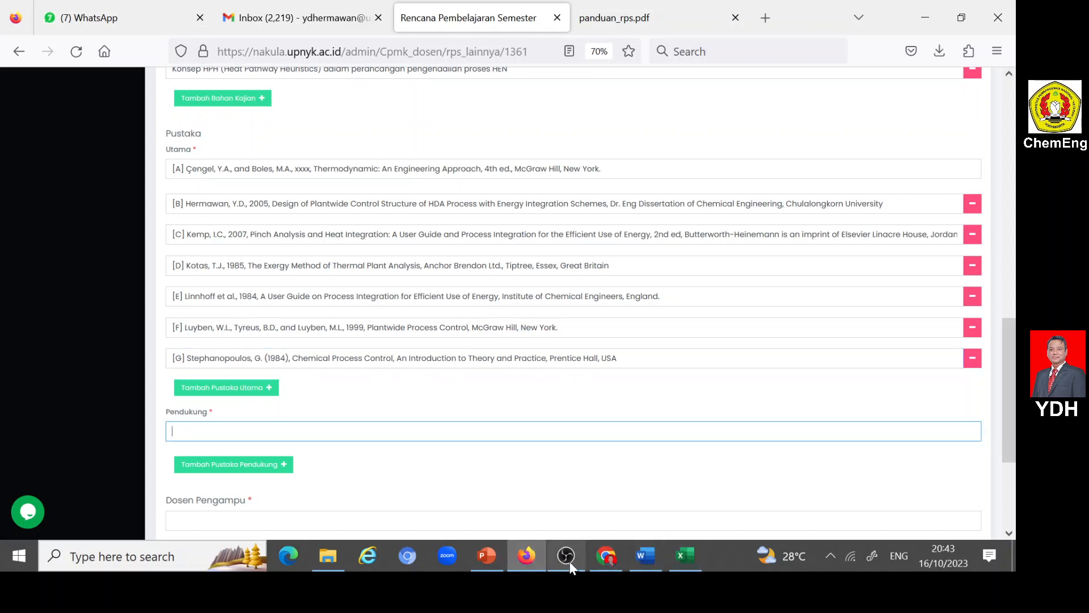
{"action": "left_click", "coordinate": [648, 558]}
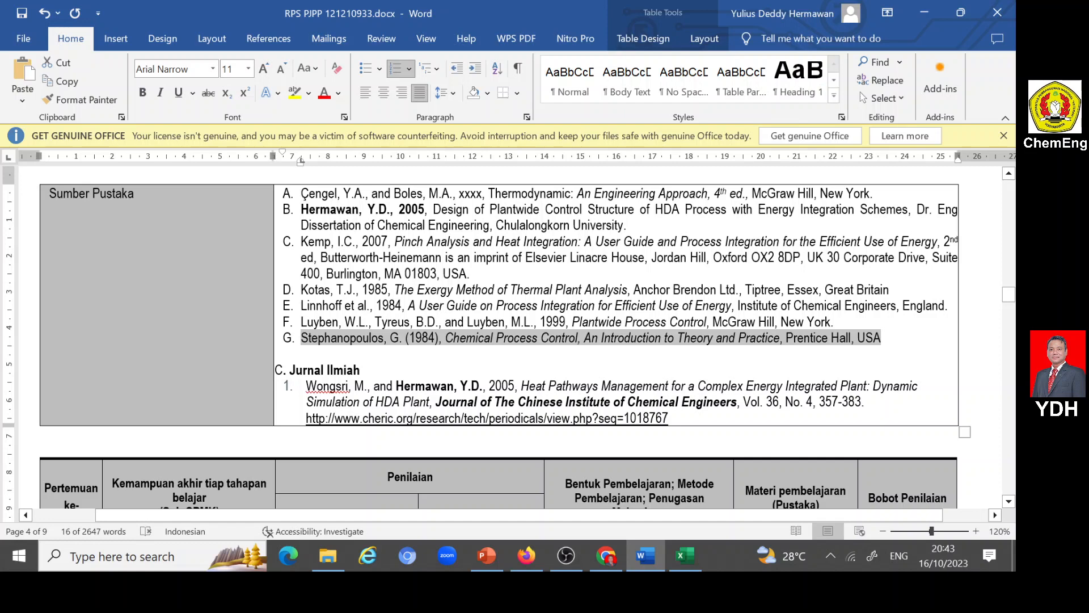
{"action": "left_click_drag", "start_coordinate": [306, 385], "coordinate": [668, 418]}
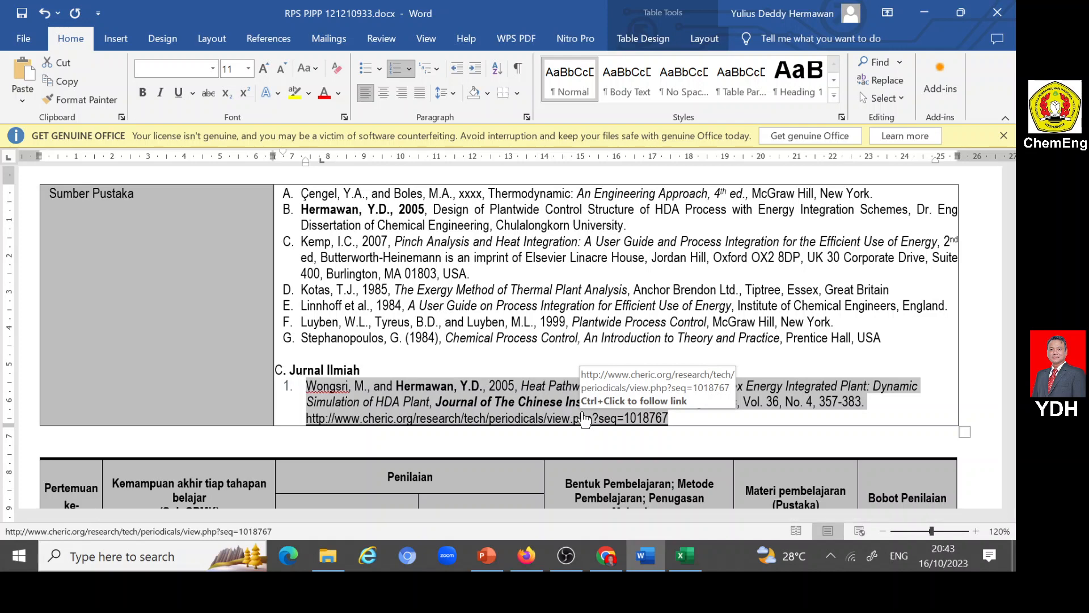
{"action": "left_click", "coordinate": [506, 399]}
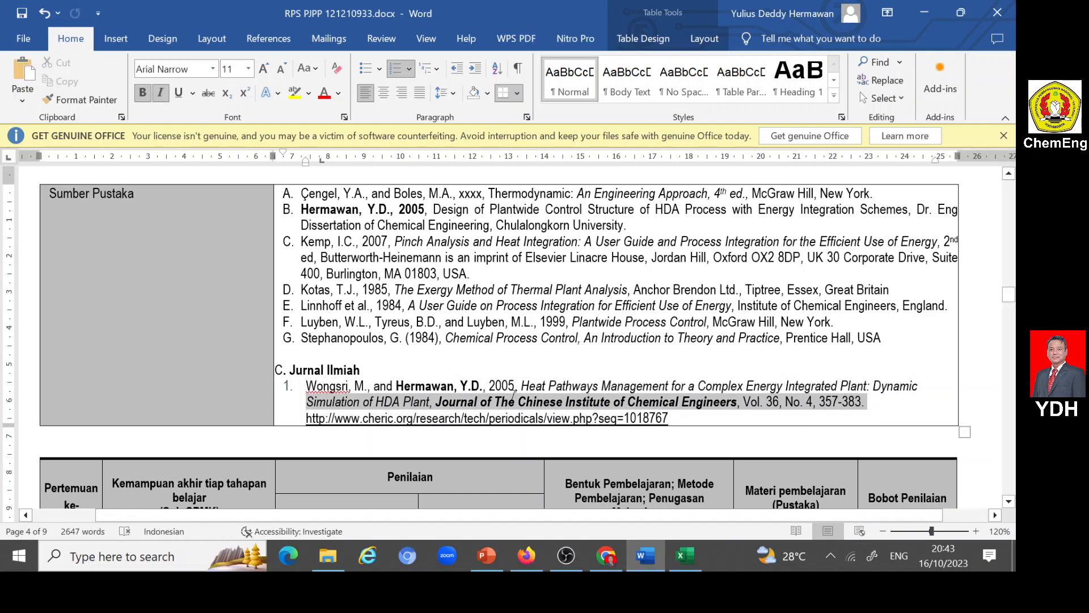
{"action": "triple_click", "coordinate": [509, 400]}
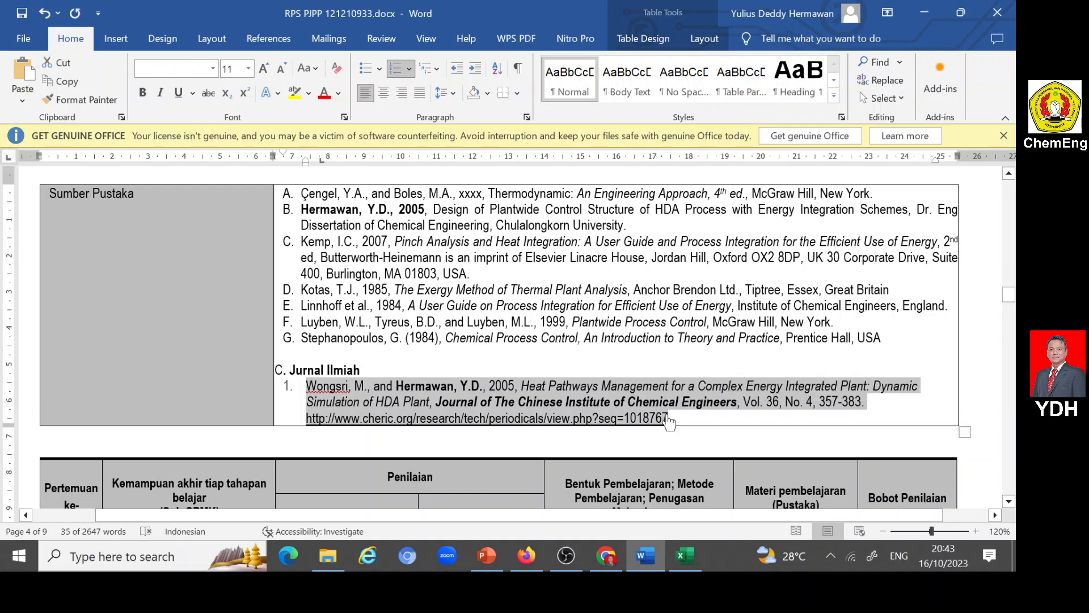
{"action": "left_click", "coordinate": [524, 555]}
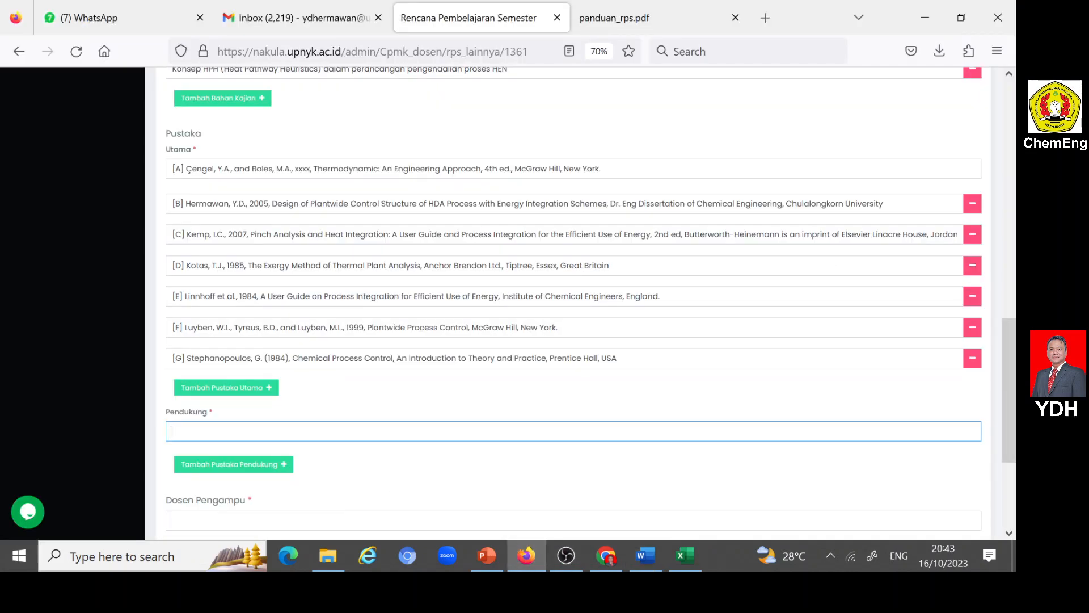
{"action": "left_click", "coordinate": [327, 432]}
{"action": "key", "text": "ctrl+v"}
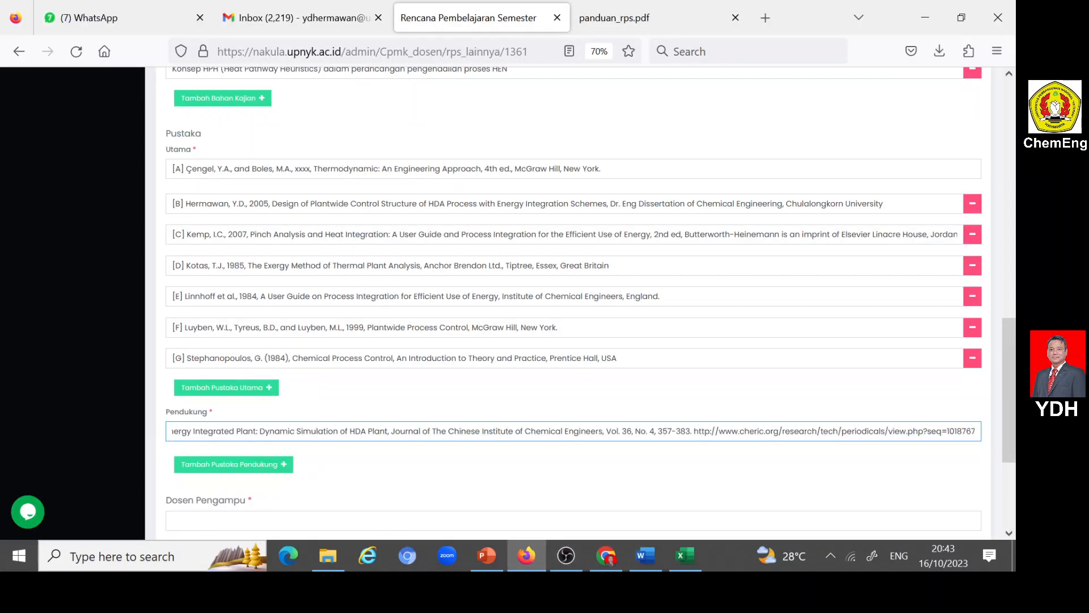
- Remove the leading "1." numbering and extra spacing from the start of the first Pendukung entry
{"action": "key", "text": "Left"}
{"action": "key", "text": "Left"}
{"action": "key", "text": "Left"}
{"action": "key", "text": "Left"}
{"action": "key", "text": "Left"}
{"action": "key", "text": "Left"}
{"action": "key", "text": "Left"}
{"action": "key", "text": "Left"}
{"action": "key", "text": "Left"}
{"action": "key", "text": "Left"}
{"action": "key", "text": "Left"}
{"action": "key", "text": "Left"}
{"action": "key", "text": "Left"}
{"action": "key", "text": "Left"}
{"action": "key", "text": "Left"}
{"action": "key", "text": "Left"}
{"action": "key", "text": "Left"}
{"action": "key", "text": "Left"}
{"action": "key", "text": "Left"}
{"action": "key", "text": "Left"}
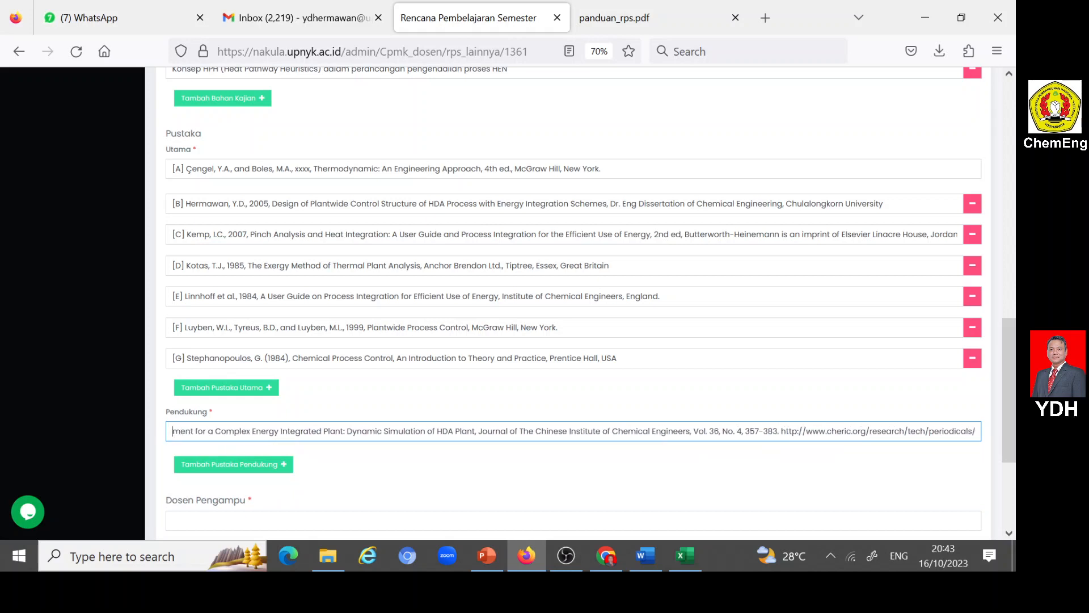
{"action": "key", "text": "Left"}
{"action": "key", "text": "Left"}
{"action": "key", "text": "Left"}
{"action": "key", "text": "Left"}
{"action": "key", "text": "Left"}
{"action": "key", "text": "Left"}
{"action": "key", "text": "Left"}
{"action": "key", "text": "Left"}
{"action": "key", "text": "Left"}
{"action": "key", "text": "Left"}
{"action": "key", "text": "Left"}
{"action": "key", "text": "Left"}
{"action": "key", "text": "Left"}
{"action": "key", "text": "Left"}
{"action": "key", "text": "Left"}
{"action": "key", "text": "Left"}
{"action": "key", "text": "Left"}
{"action": "key", "text": "Left"}
{"action": "key", "text": "Left"}
{"action": "key", "text": "Left"}
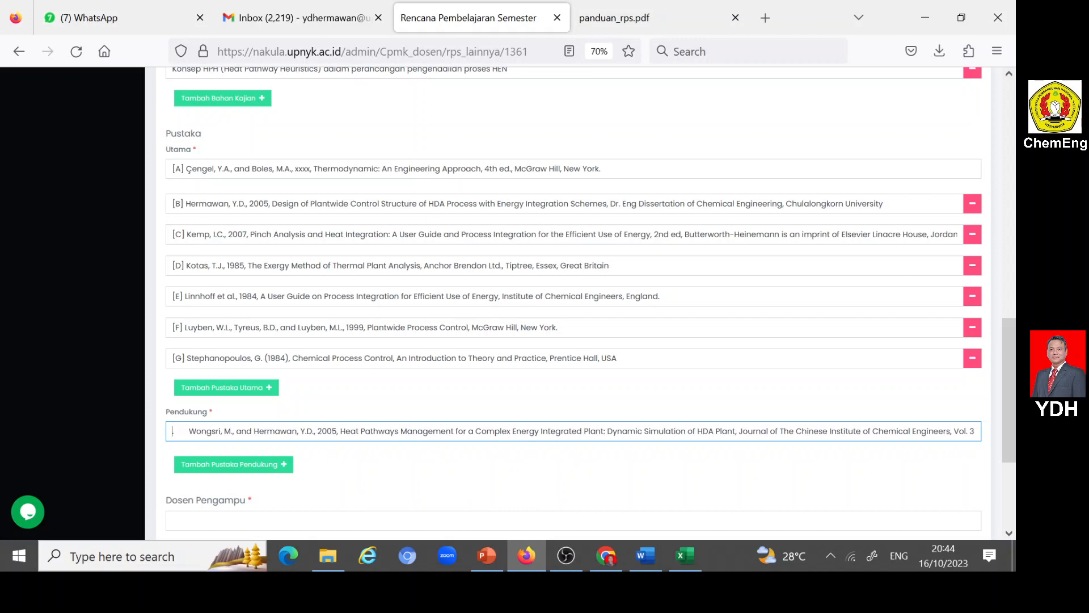
{"action": "key", "text": "Delete"}
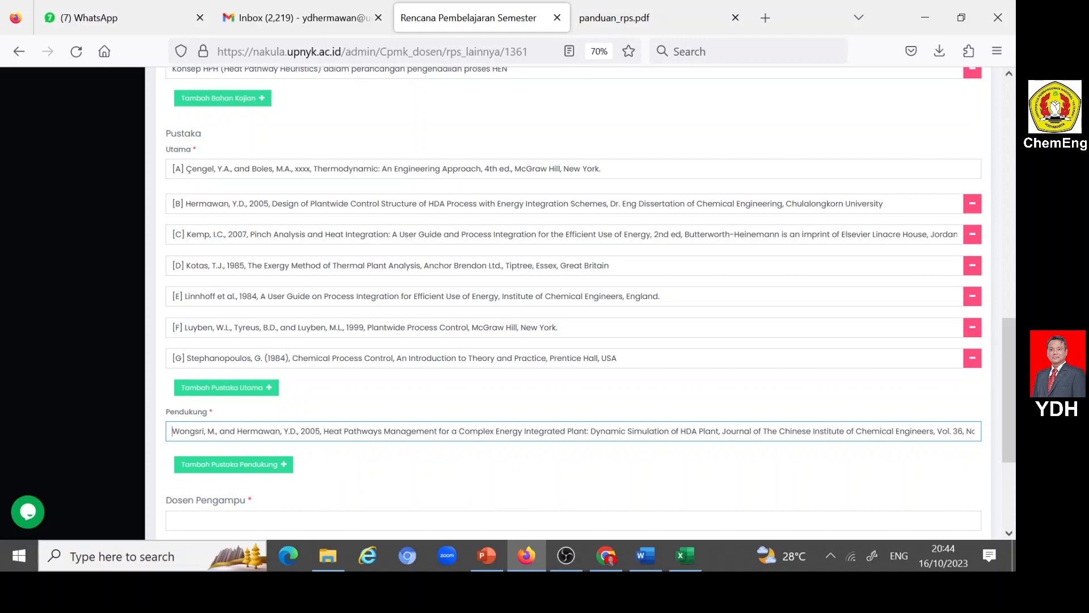
- Assign the lecturer's Teknik Kimia entry as Dosen Pengampu
{"action": "scroll", "coordinate": [237, 403], "scroll_direction": "down", "scroll_amount": 2}
{"action": "left_click", "coordinate": [238, 403]}
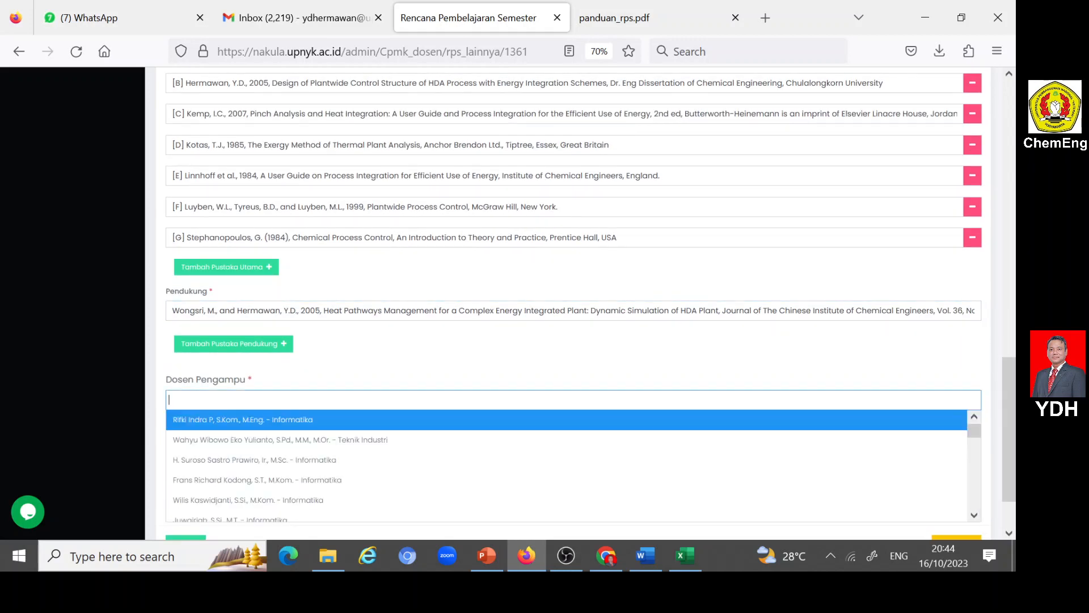
{"action": "left_click", "coordinate": [237, 403]}
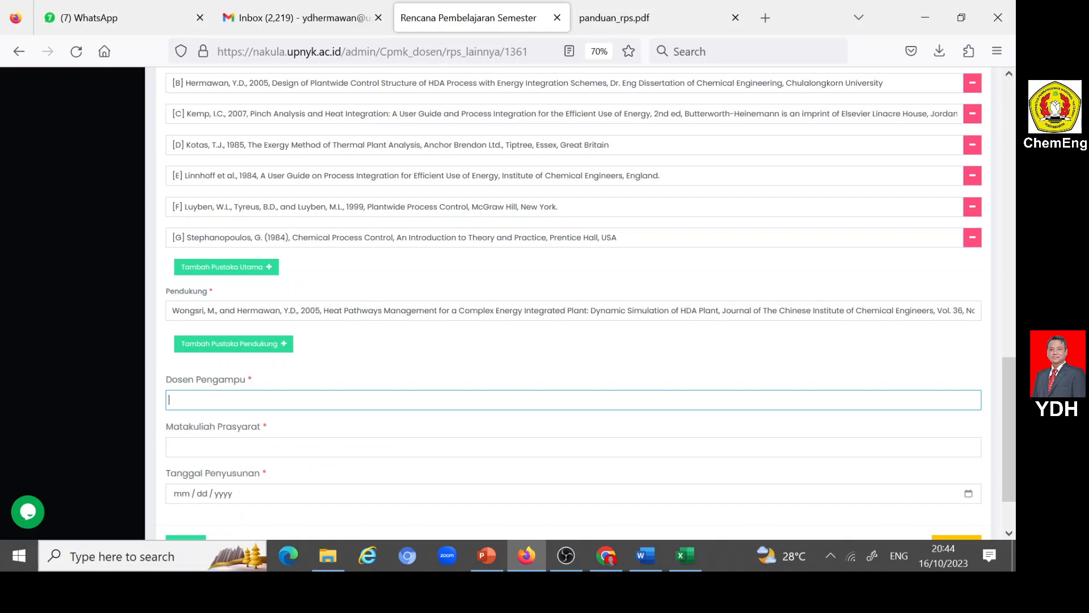
{"action": "type", "text": "Yulius"}
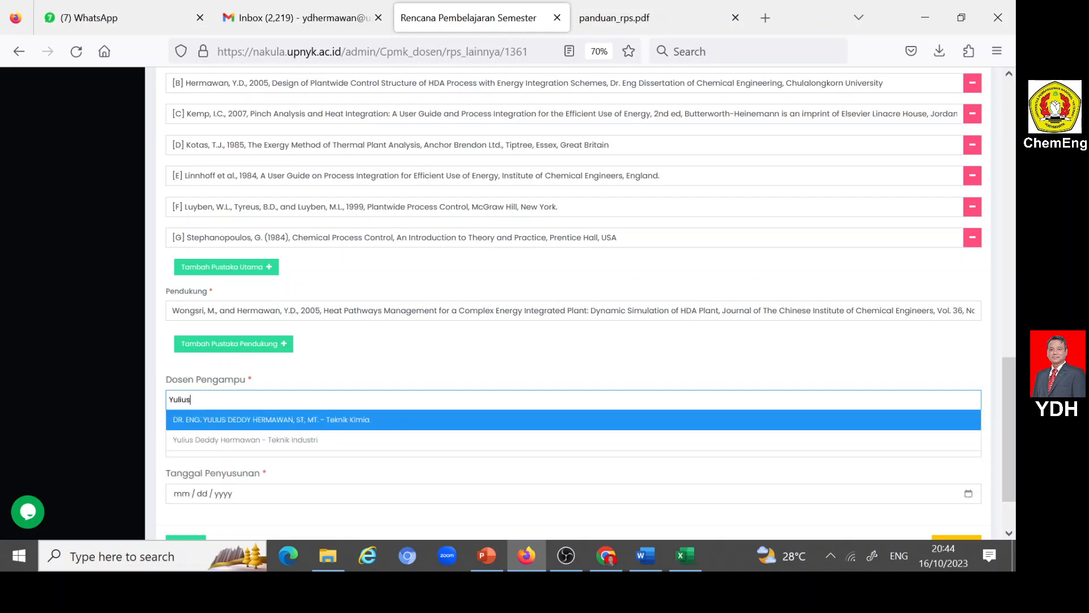
{"action": "left_click", "coordinate": [236, 419]}
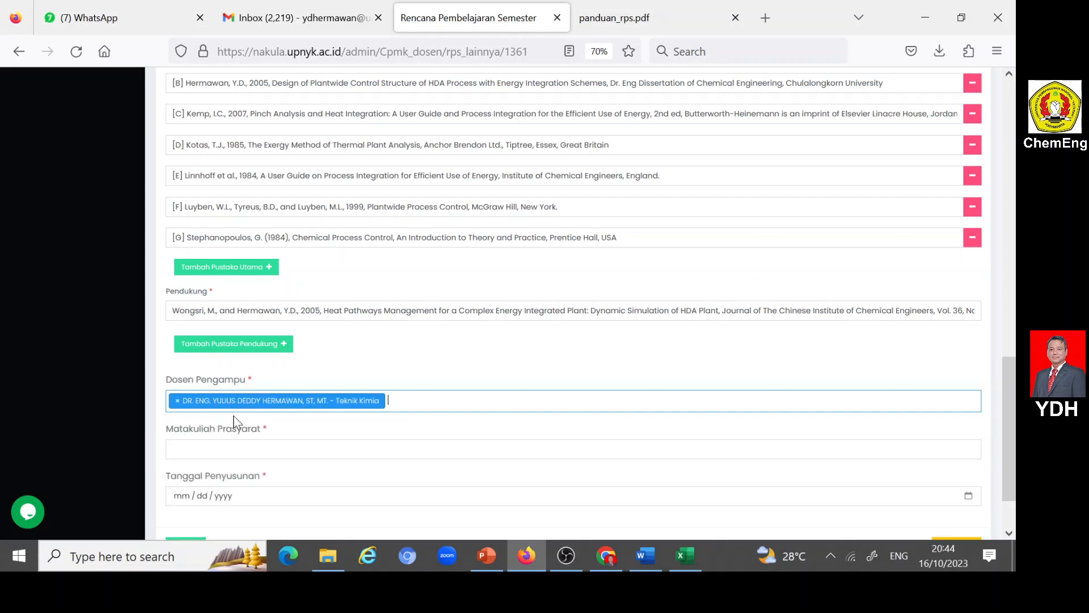
- Open the Jejaring Kurikulum 2021 PDF from the RPS PJPP folder to check the course prerequisites
{"action": "scroll", "coordinate": [340, 436], "scroll_direction": "down", "scroll_amount": 2}
{"action": "left_click", "coordinate": [340, 373]}
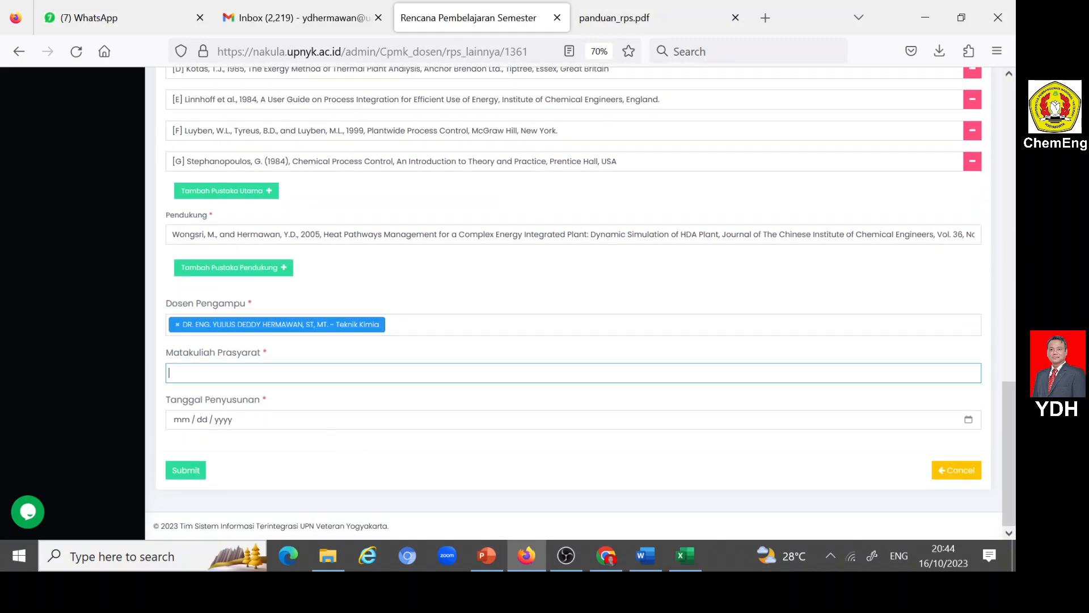
{"action": "key", "text": "Escape"}
{"action": "left_click", "coordinate": [329, 556]}
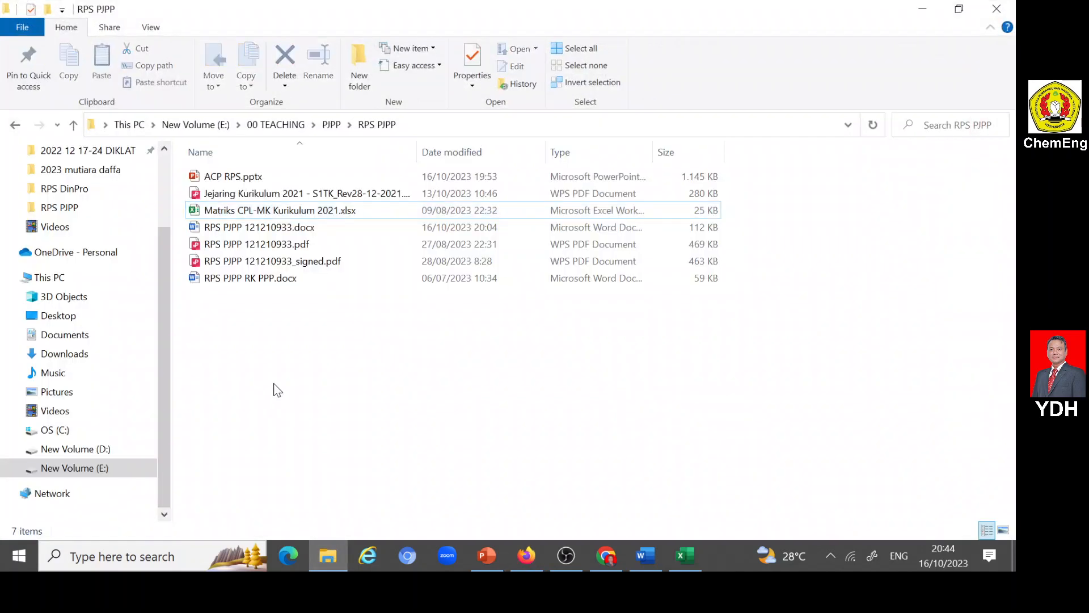
{"action": "double_click", "coordinate": [267, 193]}
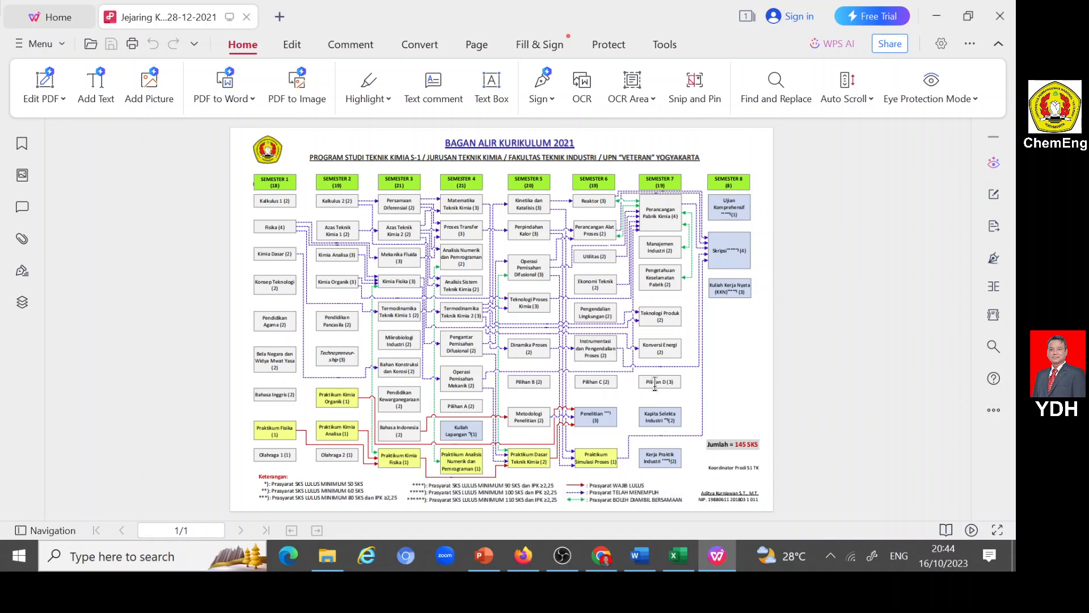
- Return to the RPS form in Firefox and set Tanggal Penyusunan to 06/01/2022
{"action": "left_click", "coordinate": [525, 556]}
{"action": "left_click", "coordinate": [198, 372]}
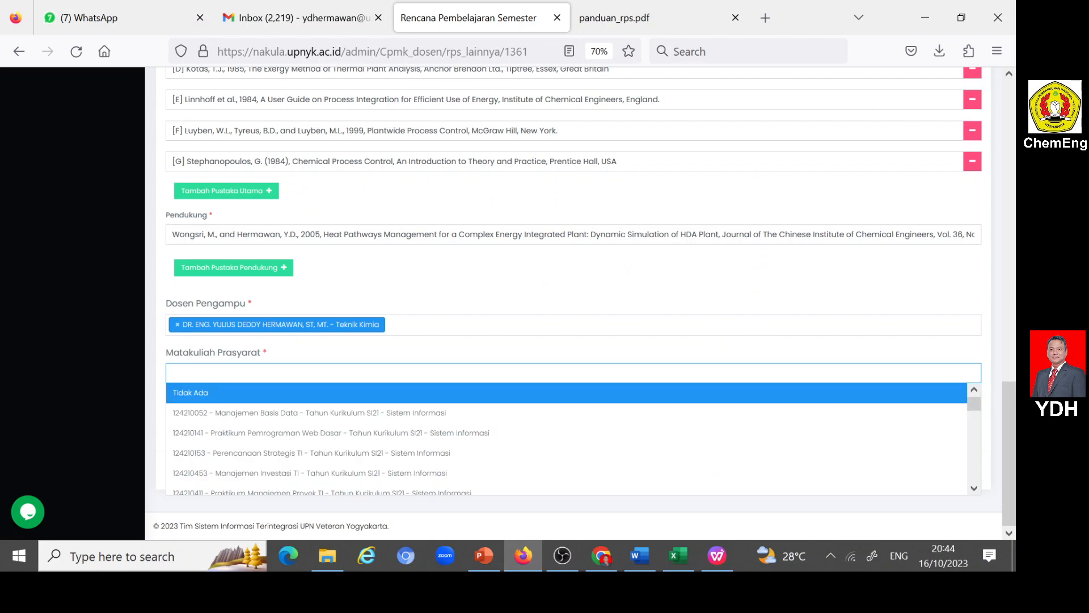
{"action": "left_click", "coordinate": [199, 373]}
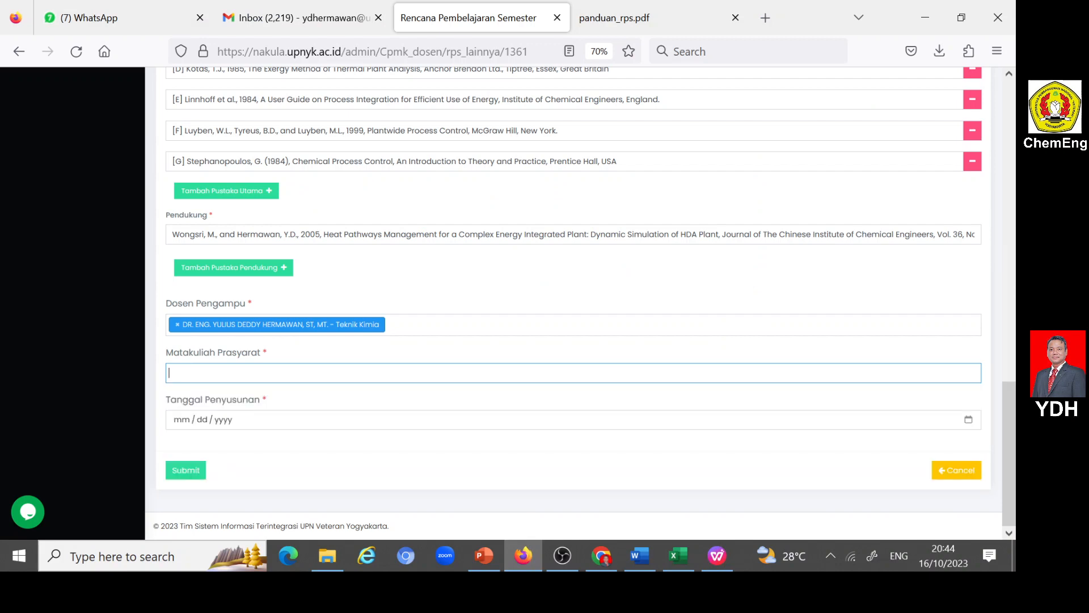
{"action": "left_click", "coordinate": [184, 420]}
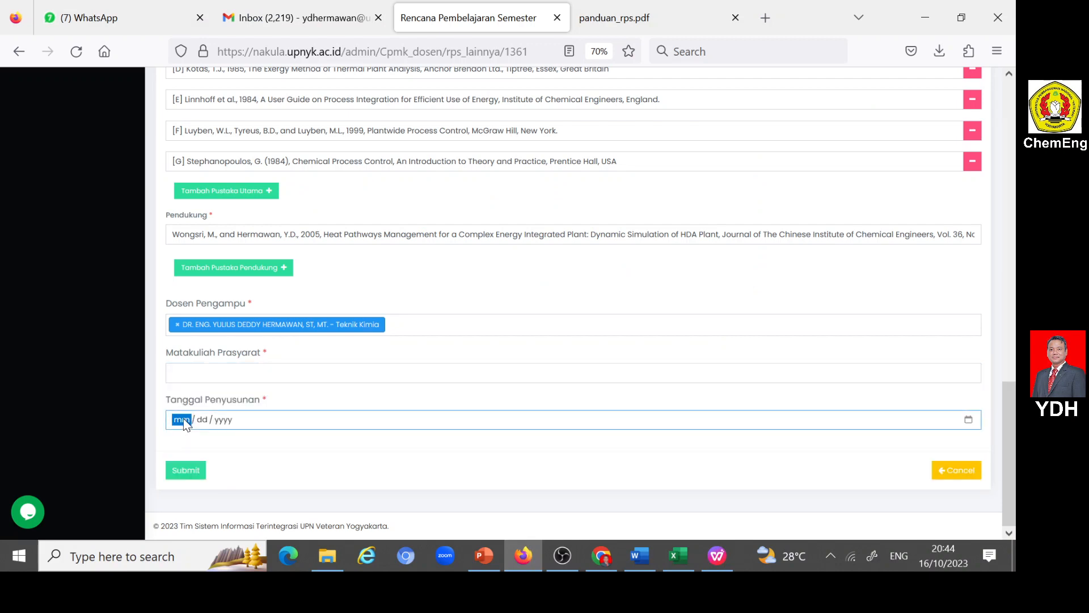
{"action": "type", "text": "01"}
{"action": "left_click", "coordinate": [453, 420]}
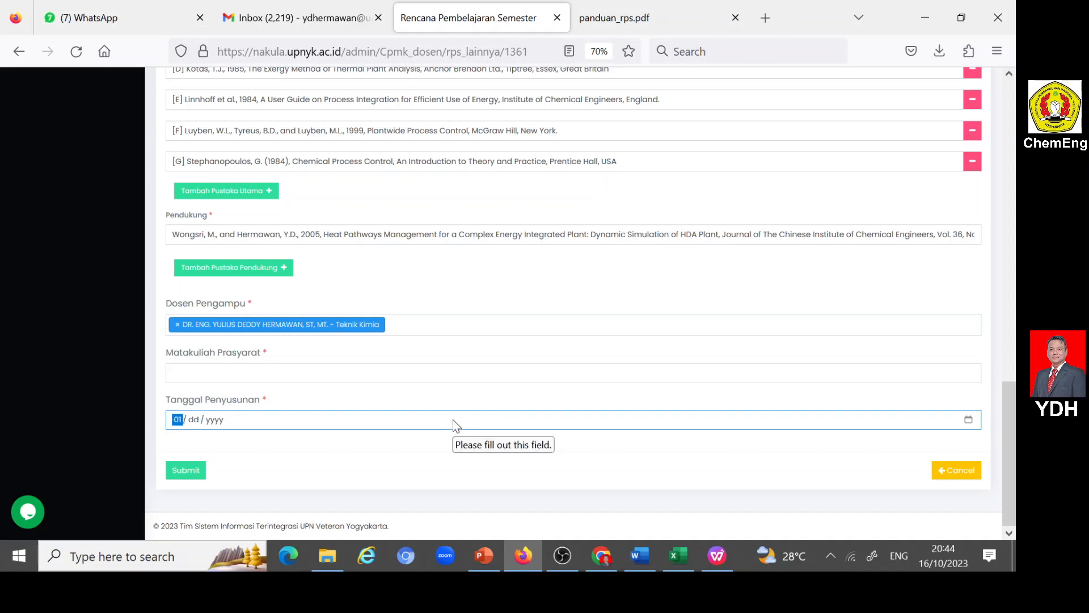
{"action": "type", "text": "06 / 01 / 2022"}
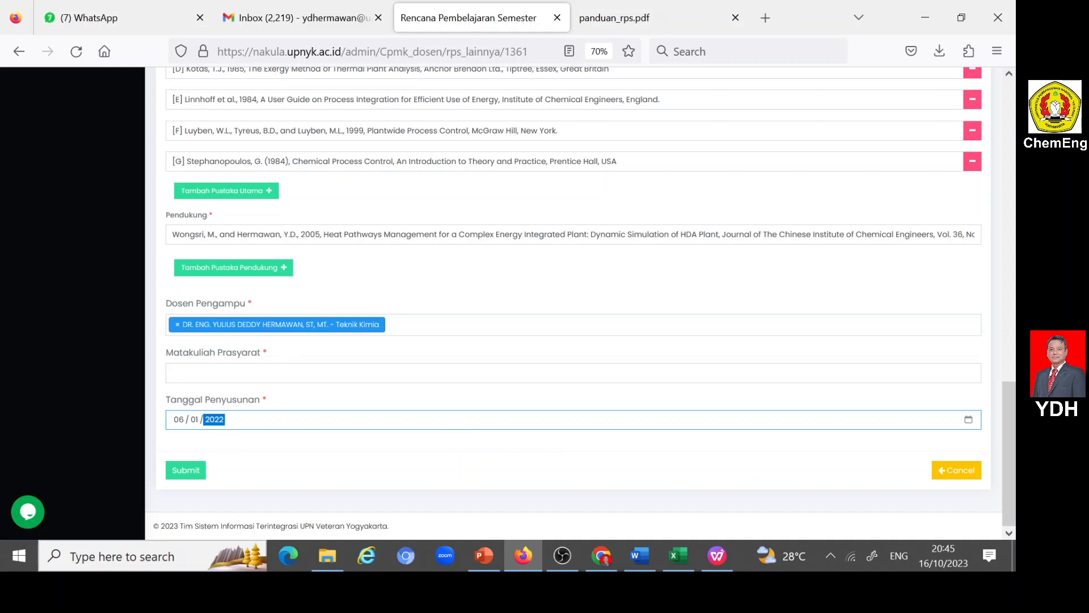
- Set Matakuliah Prasyarat to "121210152 - Termodinamika Teknik Kimia 1 - Tahun Kurikulum 2021 - Teknik Kimia"
{"action": "left_click", "coordinate": [204, 373]}
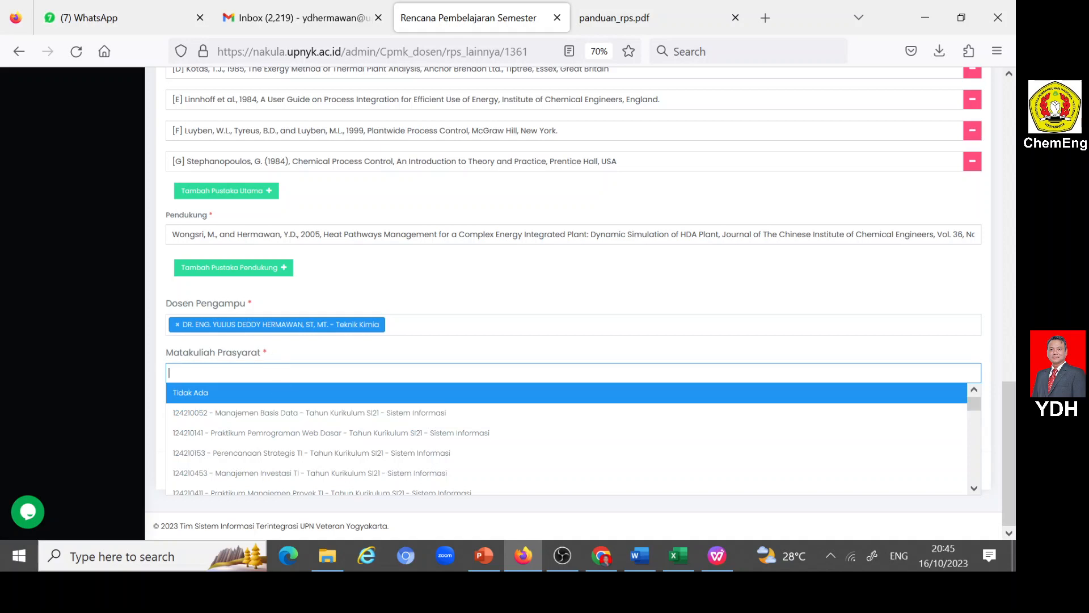
{"action": "key", "text": "Escape"}
{"action": "type", "text": "Term"}
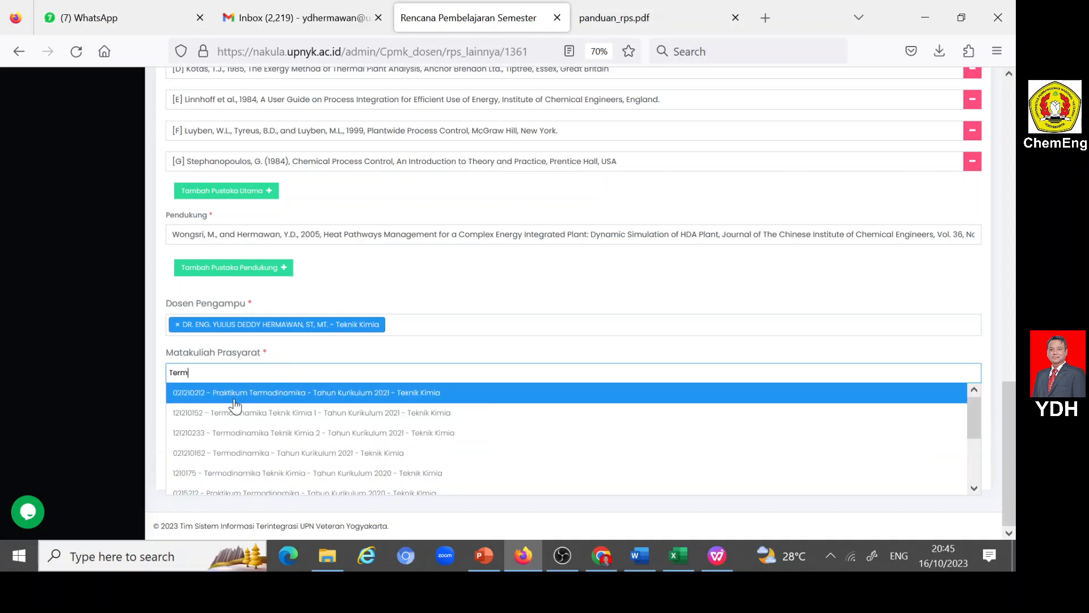
{"action": "type", "text": "odiamika"}
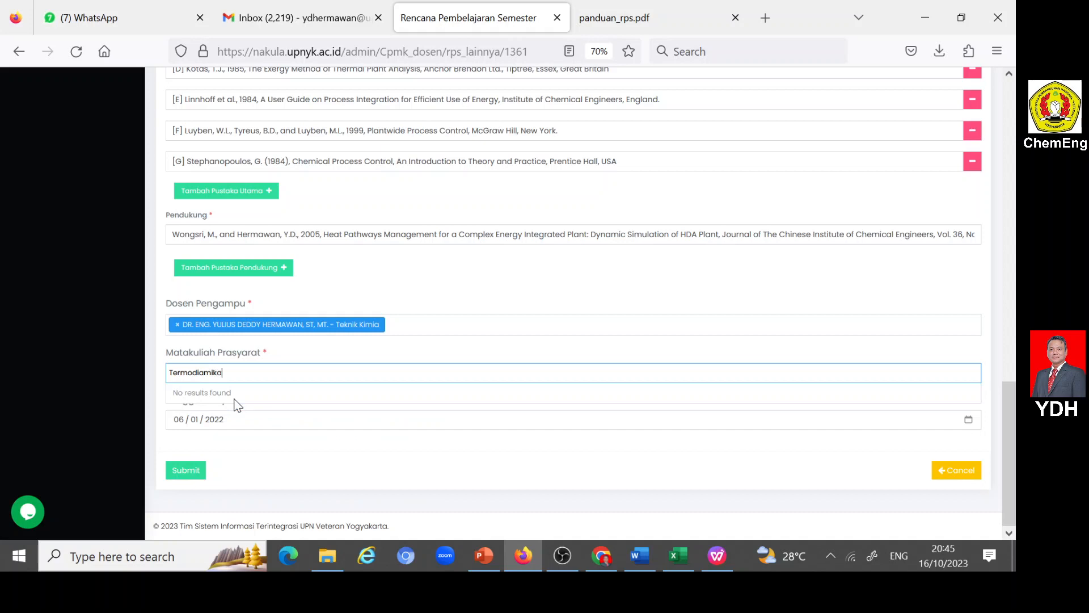
{"action": "key", "text": "BackSpace"}
{"action": "key", "text": "BackSpace"}
{"action": "key", "text": "BackSpace"}
{"action": "key", "text": "BackSpace"}
{"action": "key", "text": "BackSpace"}
{"action": "key", "text": "BackSpace"}
{"action": "key", "text": "BackSpace"}
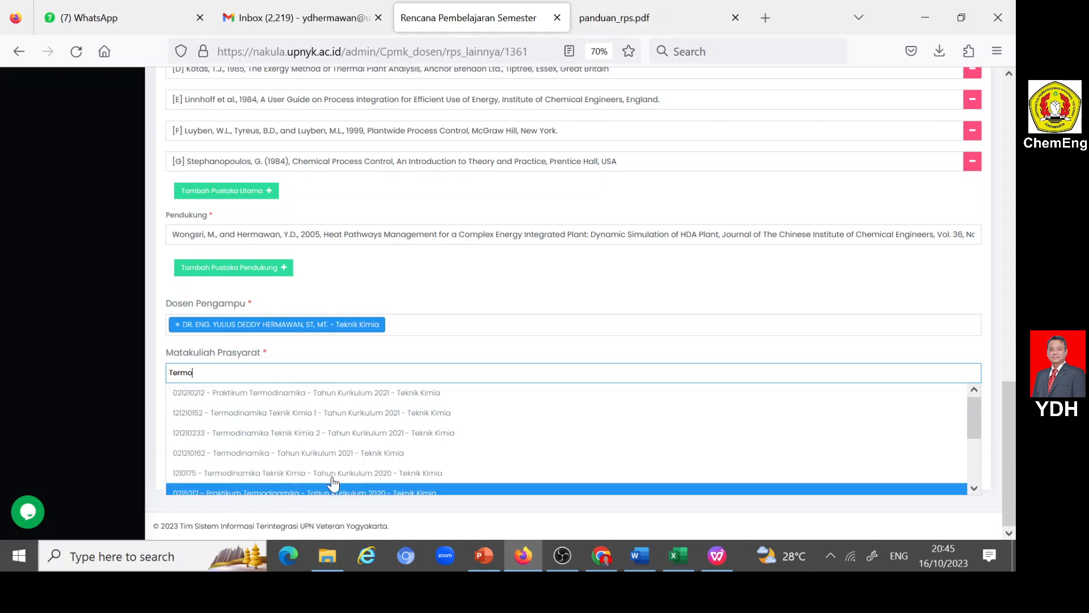
{"action": "left_click", "coordinate": [378, 413]}
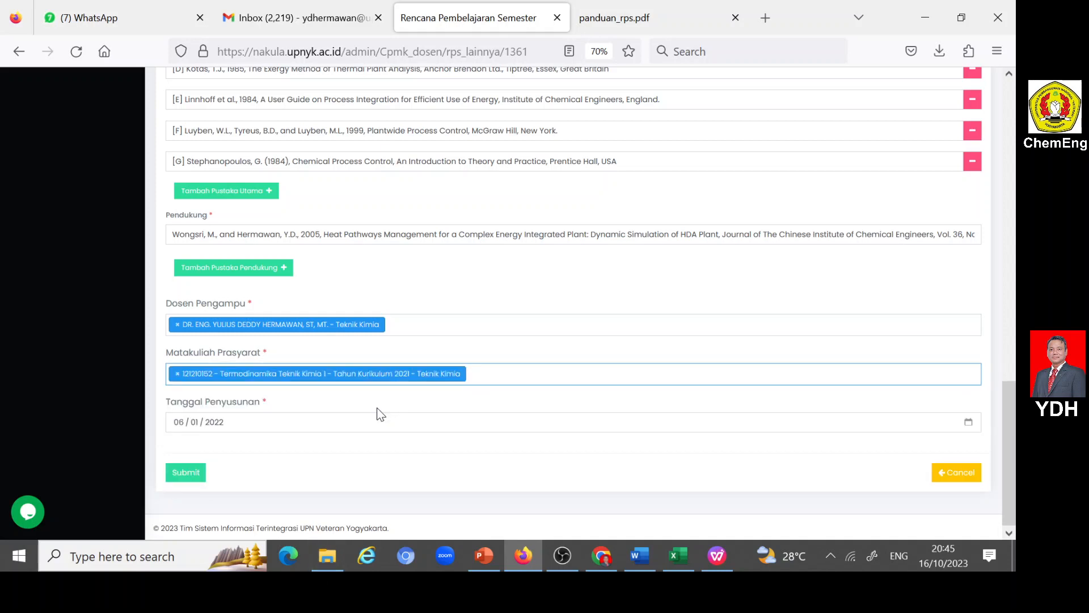
- Submit the Deskripsi Mata Kuliah form and review the saved entries
{"action": "left_click", "coordinate": [192, 476]}
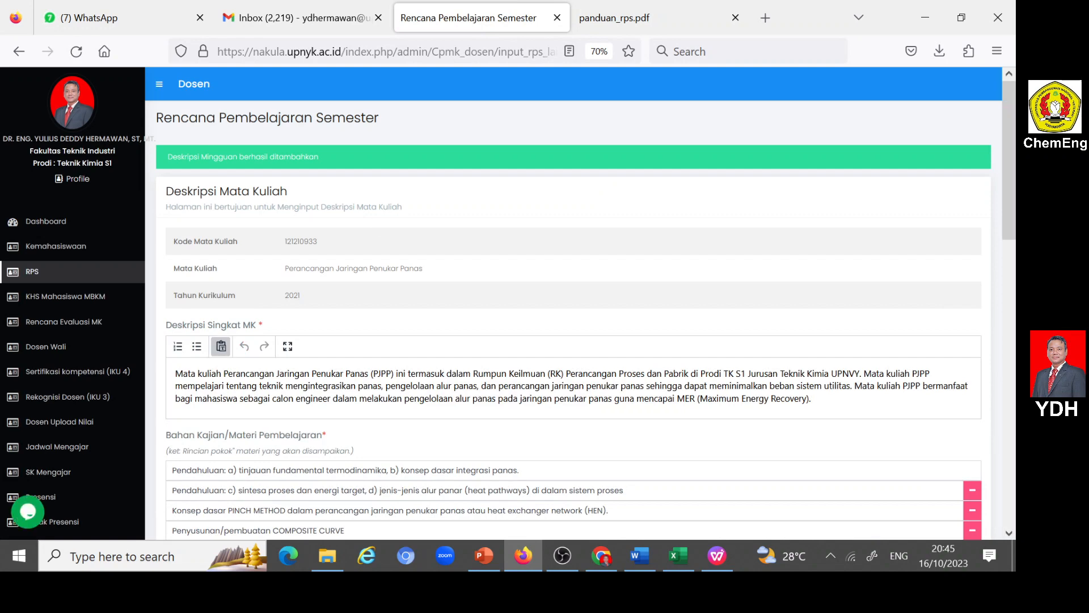
{"action": "scroll", "coordinate": [573, 301], "scroll_direction": "down", "scroll_amount": 3}
{"action": "scroll", "coordinate": [573, 301], "scroll_direction": "down", "scroll_amount": 12}
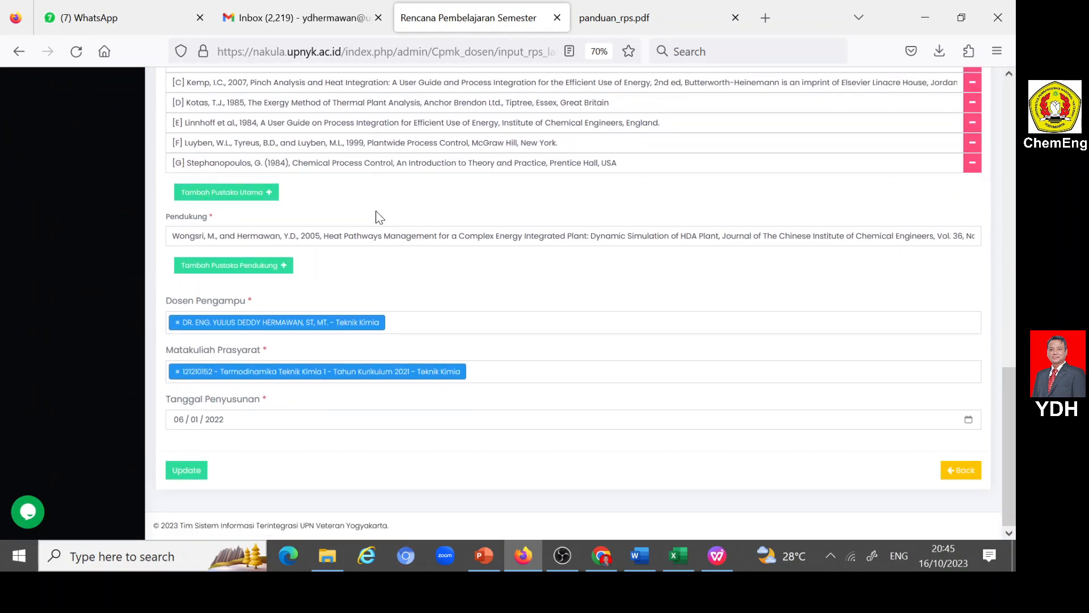
{"action": "scroll", "coordinate": [379, 217], "scroll_direction": "up", "scroll_amount": 15}
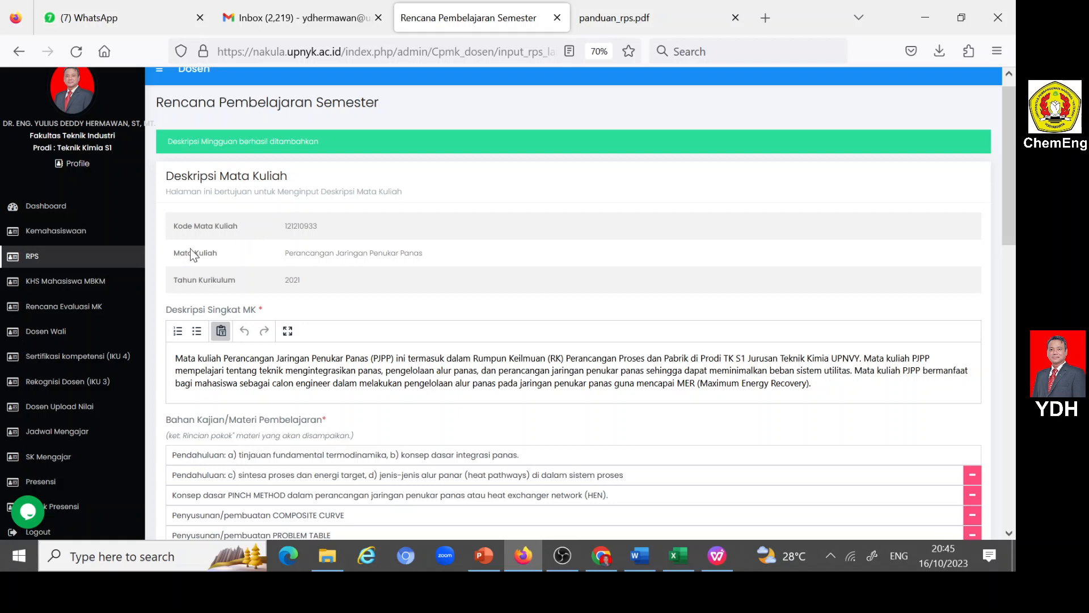
- Open the weekly RPS input (Input Mingguan) for Perancangan Jaringan Penukar Panas from the RPS course list
{"action": "left_click", "coordinate": [37, 256]}
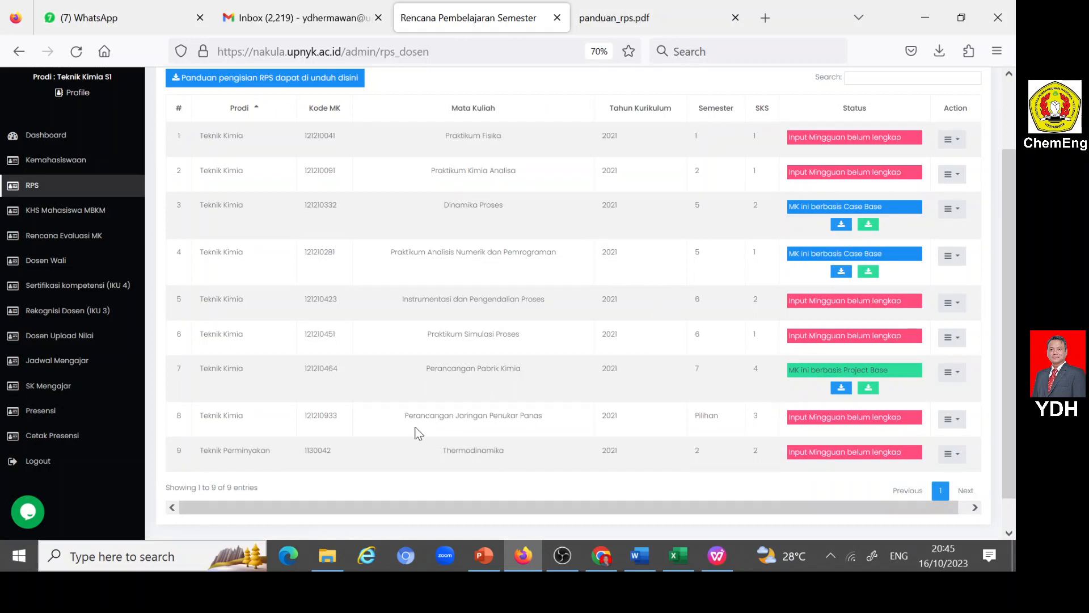
{"action": "left_click", "coordinate": [956, 422]}
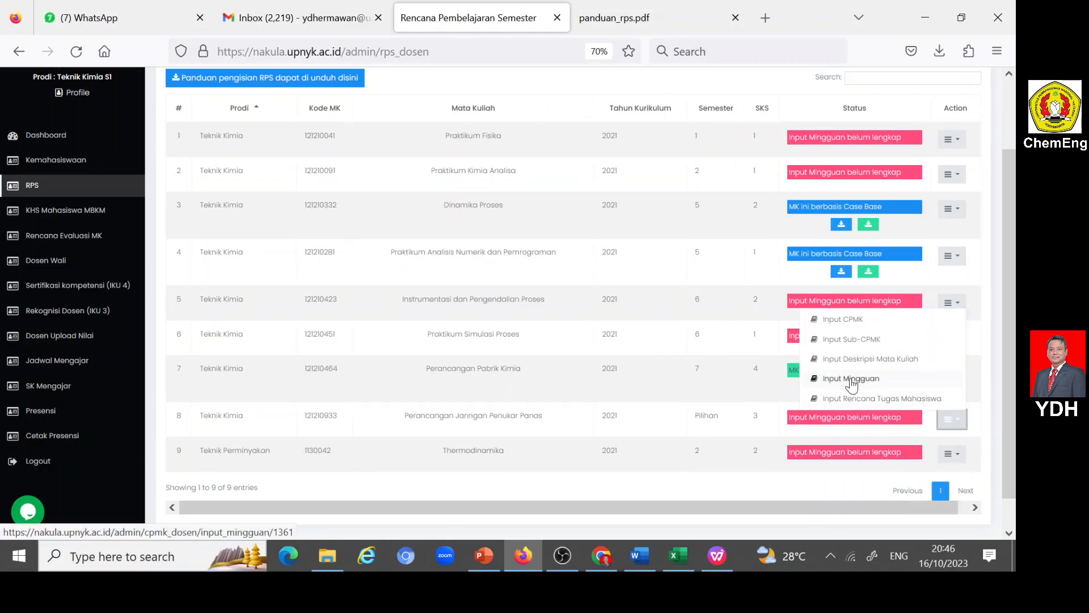
{"action": "left_click", "coordinate": [852, 379]}
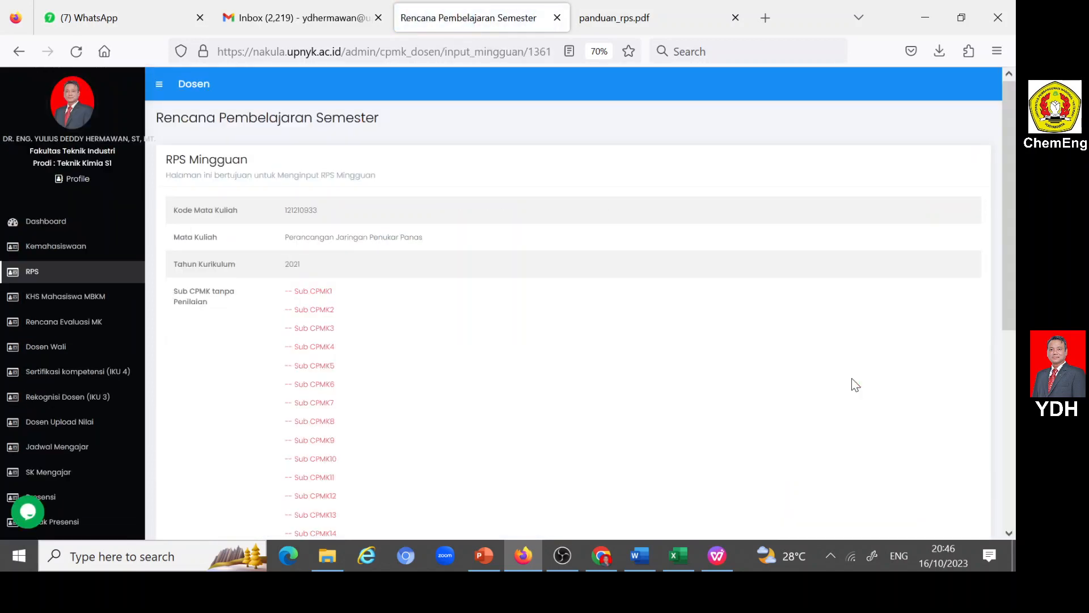
{"action": "scroll", "coordinate": [648, 332], "scroll_direction": "down", "scroll_amount": 3}
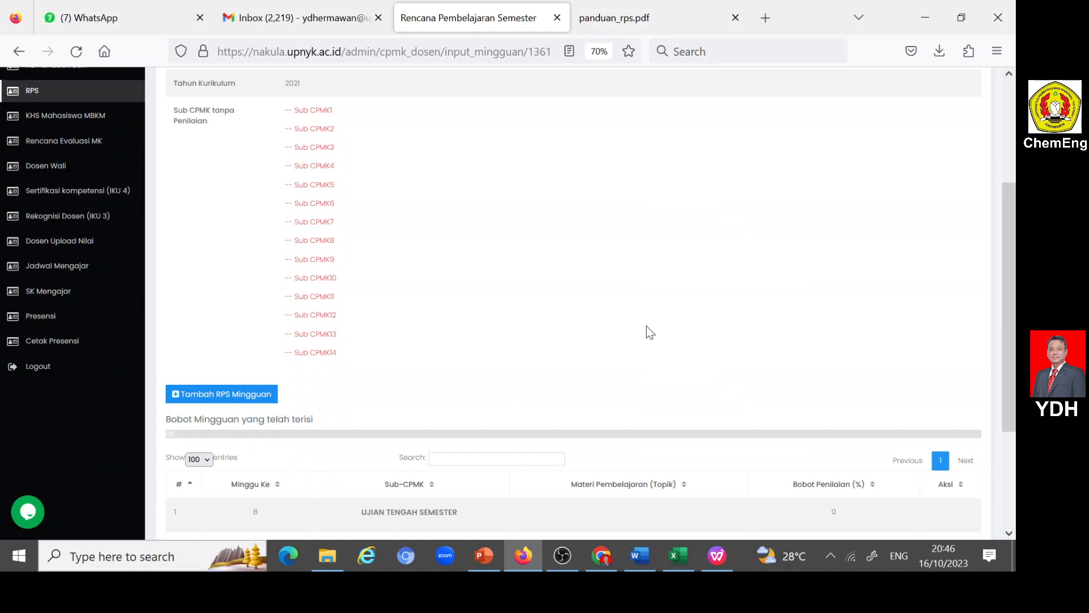
{"action": "scroll", "coordinate": [647, 331], "scroll_direction": "down", "scroll_amount": 3}
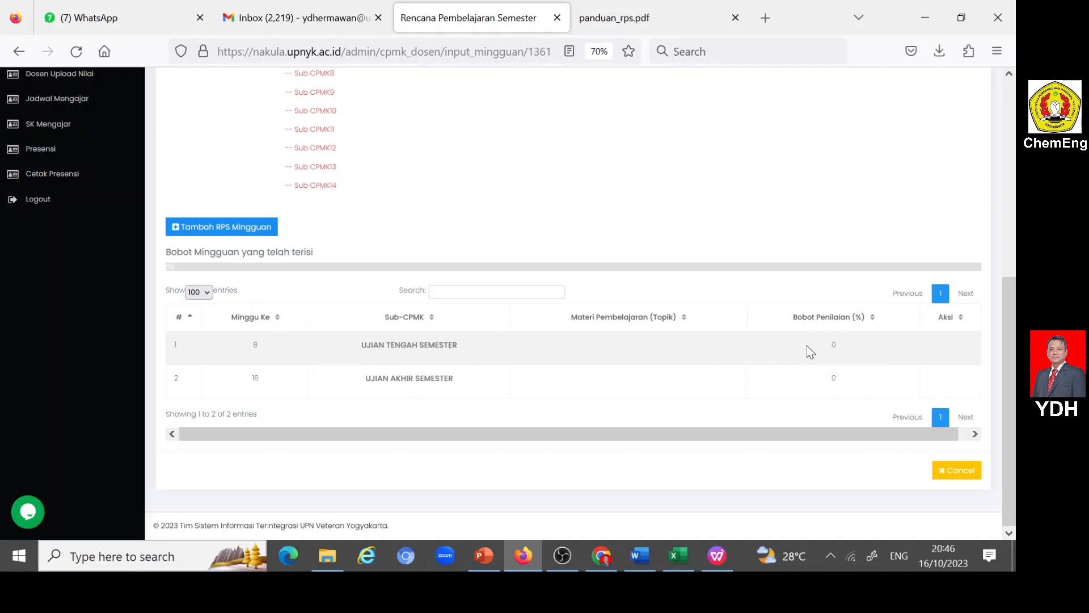
- Start a new RPS Mingguan entry and set its week to Minggu Ke 1
{"action": "left_click", "coordinate": [244, 228]}
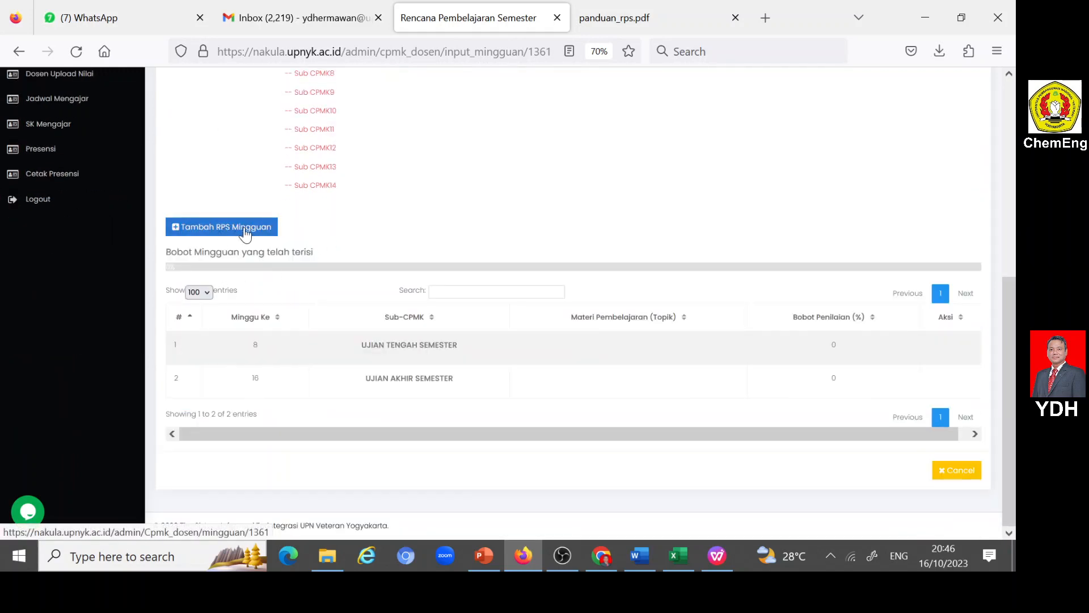
{"action": "left_click", "coordinate": [246, 230]}
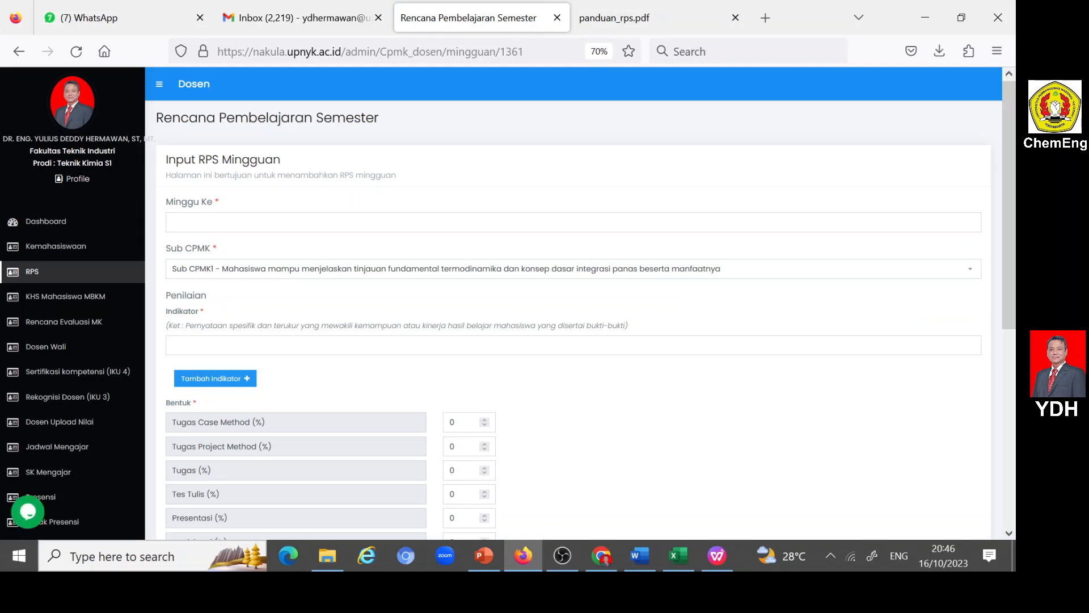
{"action": "left_click", "coordinate": [213, 222]}
{"action": "left_click", "coordinate": [213, 245]}
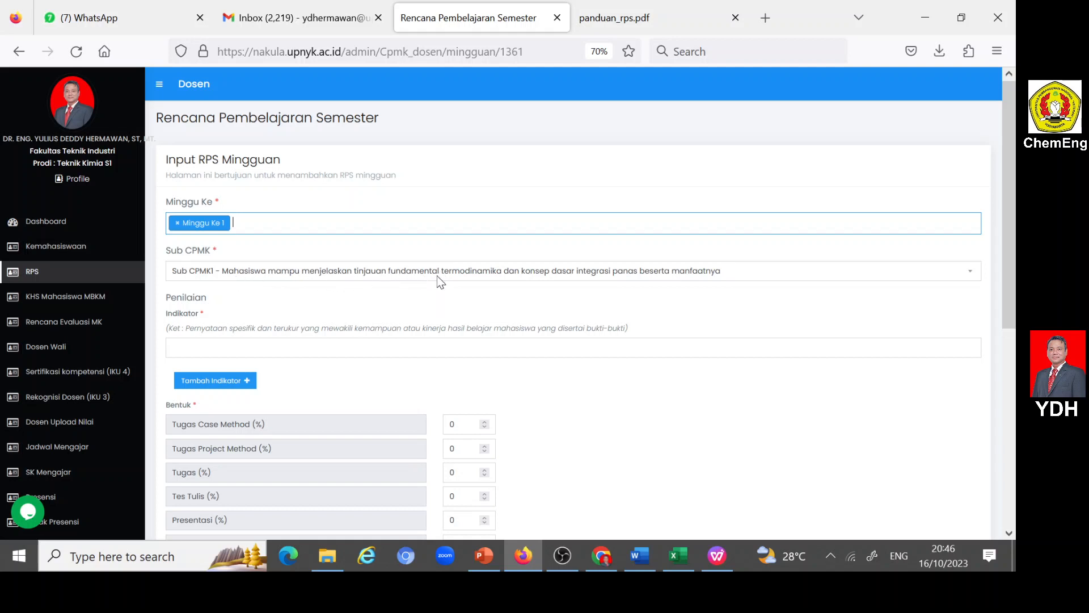
- Copy the two Indikator points for meeting 1 from the Word RPS table into the weekly form's Indikator field
{"action": "left_click", "coordinate": [641, 551]}
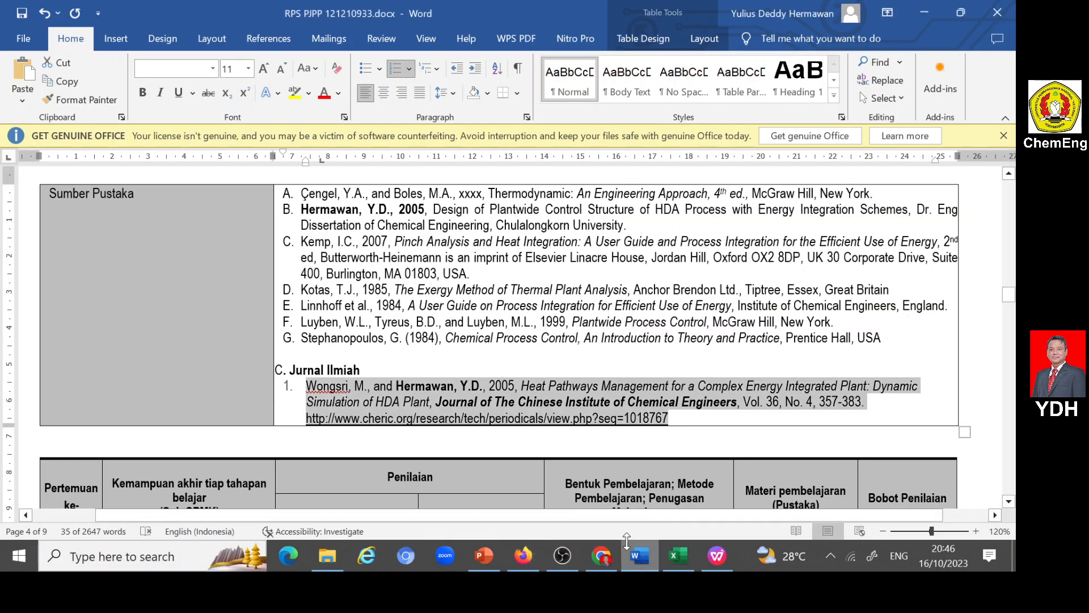
{"action": "scroll", "coordinate": [505, 337], "scroll_direction": "down", "scroll_amount": 5}
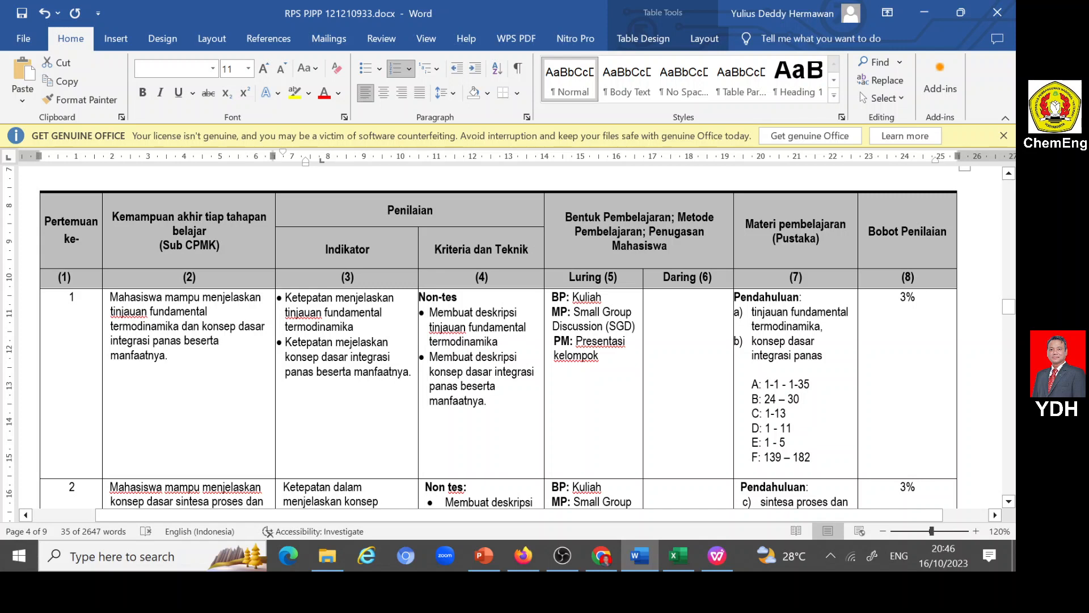
{"action": "left_click_drag", "start_coordinate": [285, 298], "coordinate": [408, 372]}
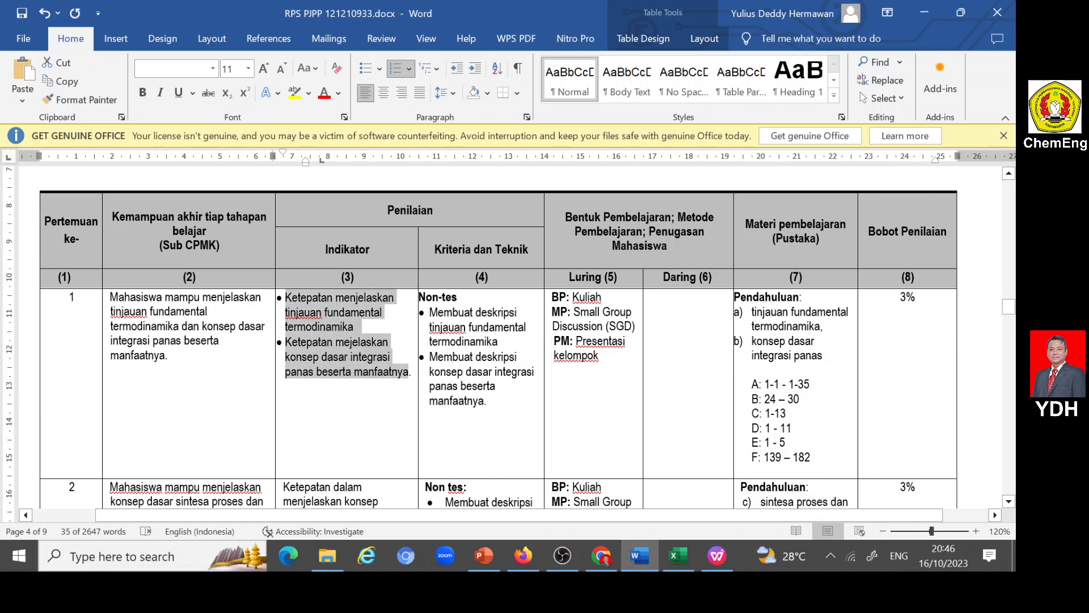
{"action": "left_click", "coordinate": [523, 556]}
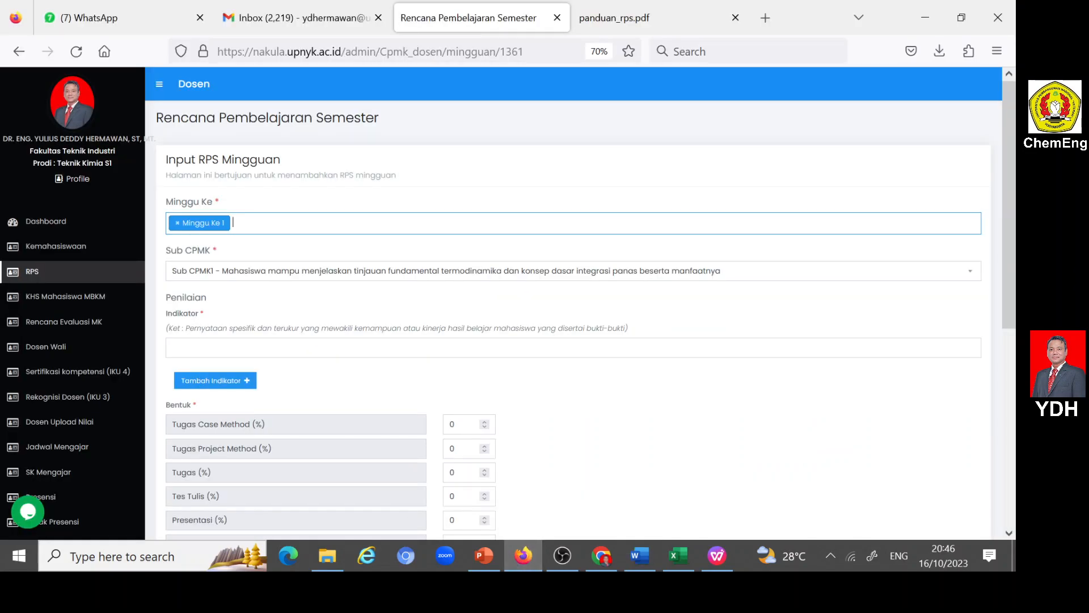
{"action": "left_click", "coordinate": [202, 348]}
{"action": "type", "text": "• Ketepatan menjelaskan tinjauan fundamental termodinamika • Ketepatan mejelaskan konsep dasar integrasi panas beserta manfaatnya"}
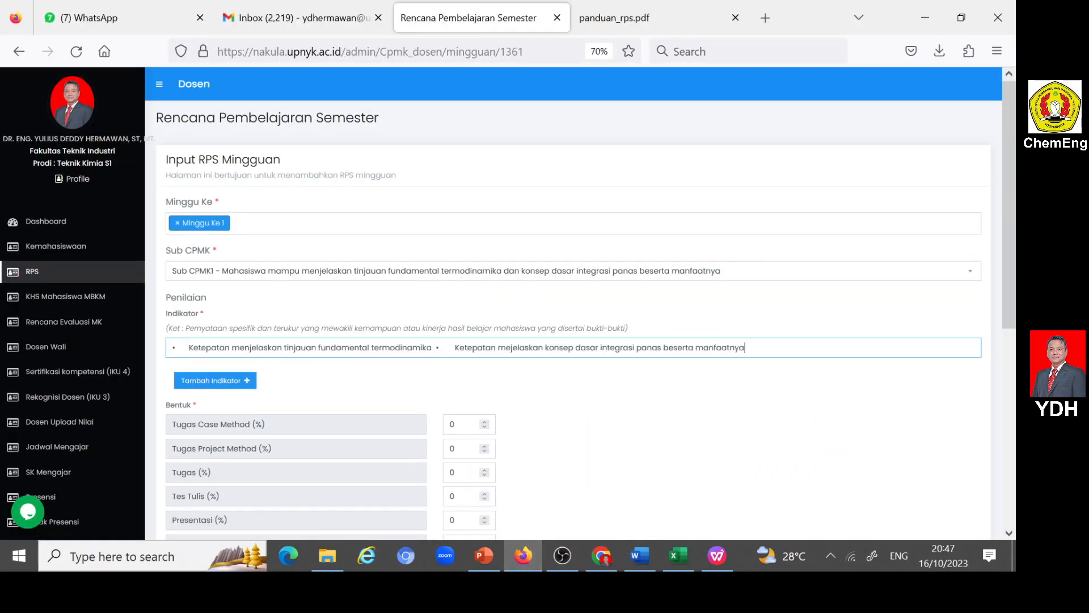
- Remove the bullet characters and extra spacing from the two points in the week 1 Indikator field
{"action": "key", "text": "BackSpace"}
{"action": "key", "text": "BackSpace"}
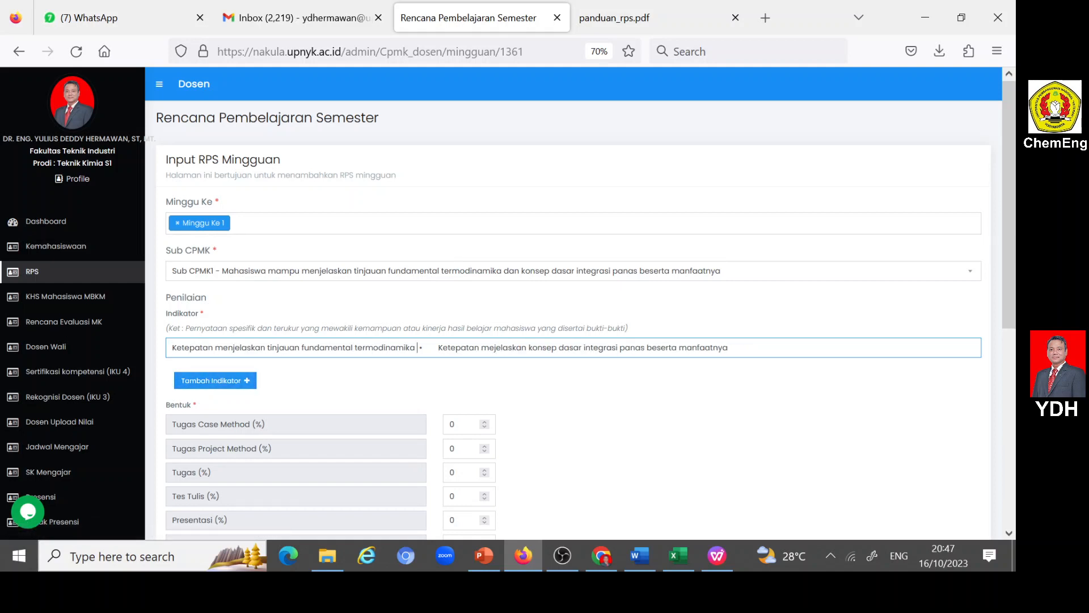
{"action": "key", "text": "shift+Right"}
{"action": "key", "text": "shift+Right"}
{"action": "key", "text": "Delete"}
- Move the second point, "Ketepatan mejelaskan konsep dasar integrasi panas beserta manfaatnya", out of the first Indikator into an added second Indikator
{"action": "key", "text": "shift+Right"}
{"action": "key", "text": "shift+Right"}
{"action": "key", "text": "shift+Right"}
{"action": "key", "text": "shift+Right"}
{"action": "key", "text": "shift+Right"}
{"action": "key", "text": "shift+Right"}
{"action": "key", "text": "shift+Right"}
{"action": "key", "text": "shift+Right"}
{"action": "key", "text": "shift+Right"}
{"action": "key", "text": "shift+Right"}
{"action": "key", "text": "shift+Right"}
{"action": "key", "text": "shift+Right"}
{"action": "key", "text": "shift+Right"}
{"action": "key", "text": "shift+Right"}
{"action": "key", "text": "shift+Right"}
{"action": "key", "text": "shift+Right"}
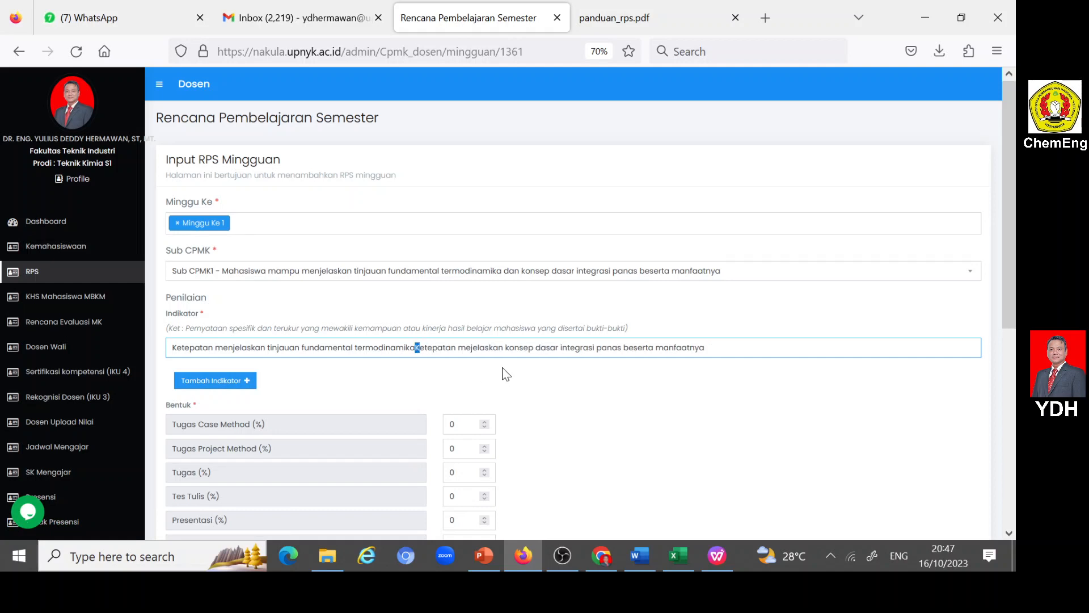
{"action": "key", "text": "shift+Right"}
{"action": "key", "text": "shift+Right"}
{"action": "key", "text": "shift+Right"}
{"action": "key", "text": "shift+Right"}
{"action": "key", "text": "shift+Right"}
{"action": "key", "text": "shift+Right"}
{"action": "key", "text": "shift+Right"}
{"action": "key", "text": "shift+Right"}
{"action": "key", "text": "shift+Right"}
{"action": "key", "text": "shift+Right"}
{"action": "key", "text": "shift+Right"}
{"action": "key", "text": "shift+Right"}
{"action": "key", "text": "shift+Right"}
{"action": "key", "text": "shift+Right"}
{"action": "key", "text": "shift+Right"}
{"action": "key", "text": "shift+Right"}
{"action": "key", "text": "shift+Right"}
{"action": "key", "text": "shift+Right"}
{"action": "key", "text": "shift+Right"}
{"action": "key", "text": "shift+Right"}
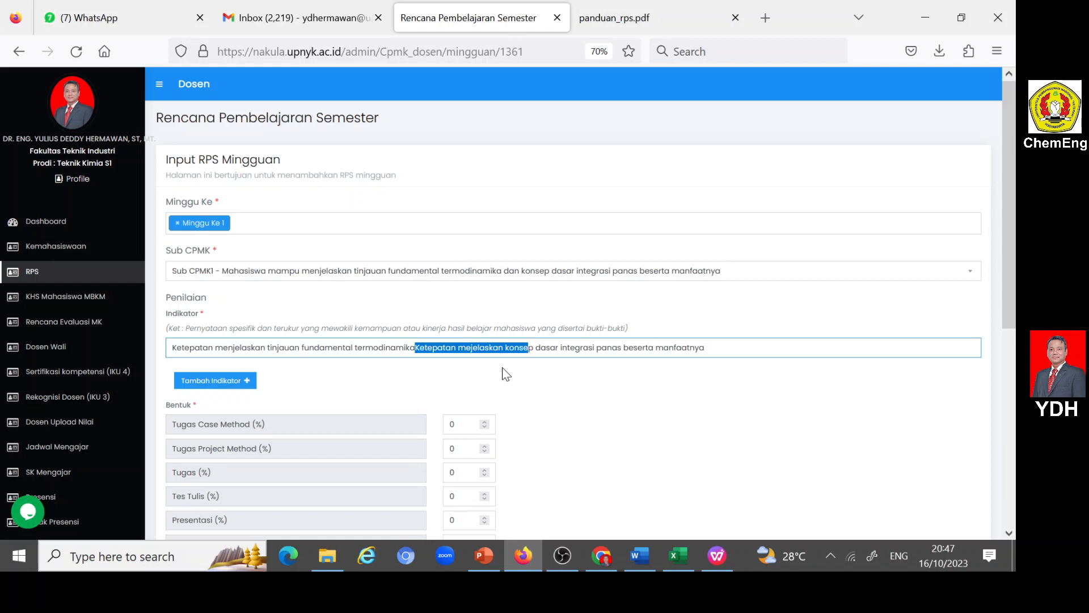
{"action": "key", "text": "shift+Right"}
{"action": "key", "text": "shift+Right"}
{"action": "key", "text": "shift+Right"}
{"action": "key", "text": "shift+Right"}
{"action": "key", "text": "shift+Right"}
{"action": "key", "text": "shift+Right"}
{"action": "key", "text": "shift+Right"}
{"action": "key", "text": "shift+Right"}
{"action": "key", "text": "shift+Right"}
{"action": "key", "text": "shift+Right"}
{"action": "key", "text": "shift+Right"}
{"action": "key", "text": "shift+Right"}
{"action": "key", "text": "shift+Right"}
{"action": "key", "text": "shift+Right"}
{"action": "key", "text": "shift+Right"}
{"action": "key", "text": "shift+Right"}
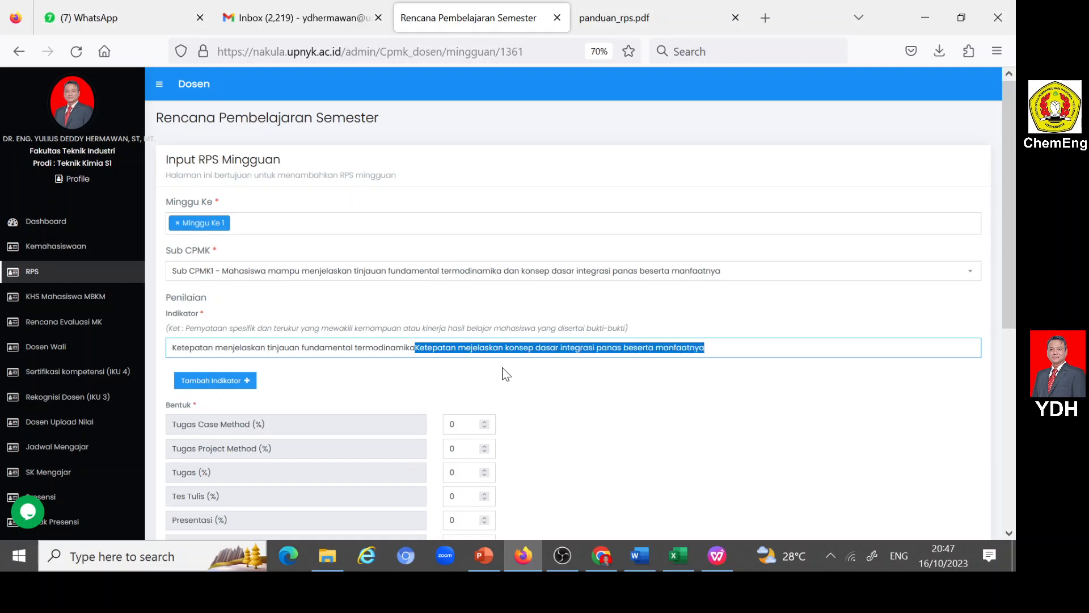
{"action": "key", "text": "ctrl+x"}
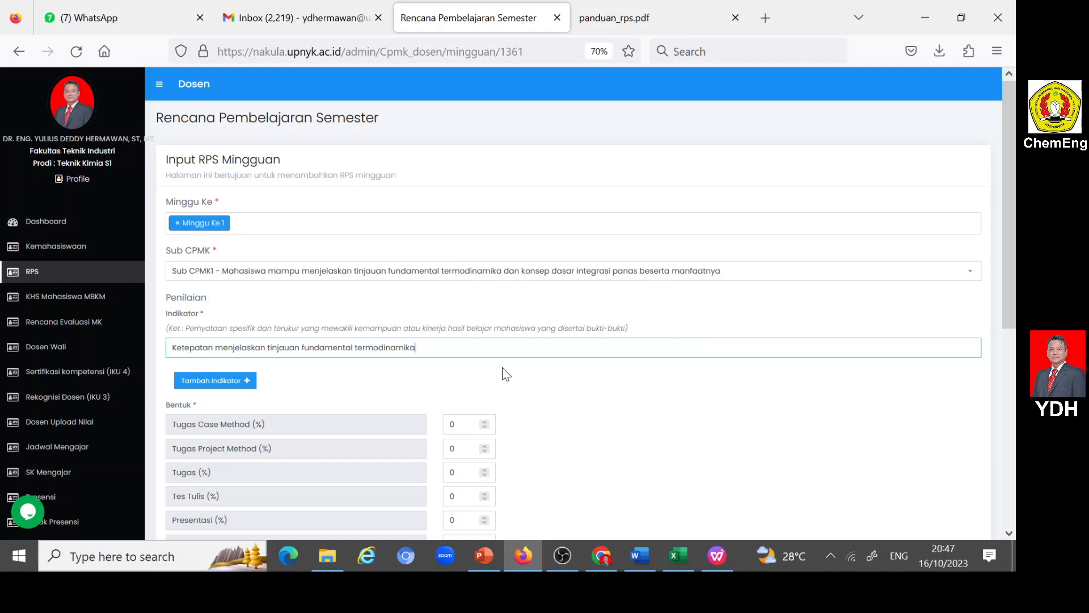
{"action": "left_click", "coordinate": [243, 383]}
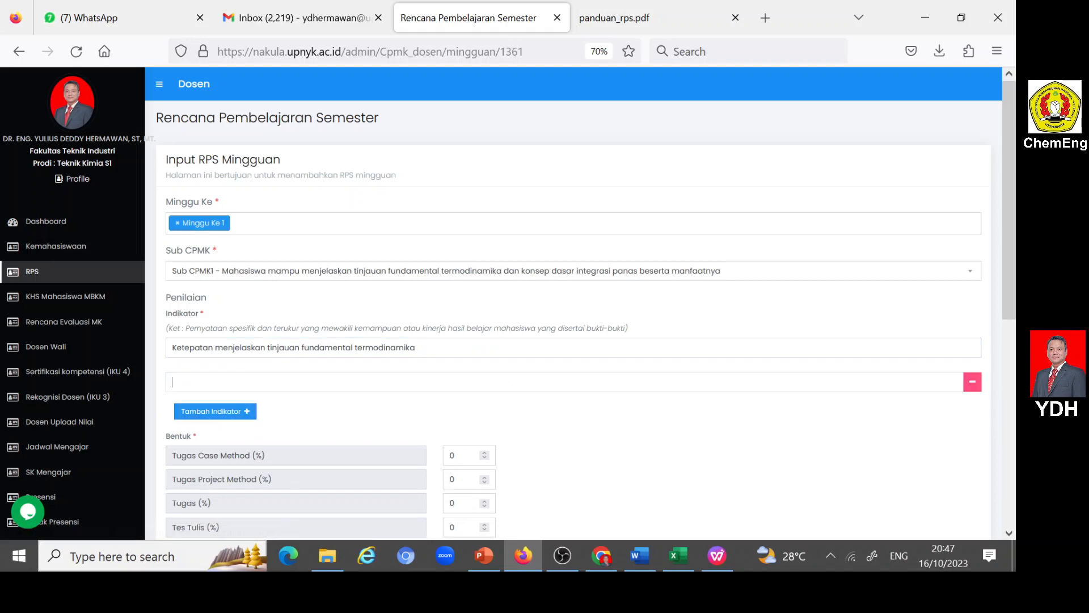
{"action": "key", "text": "ctrl+v"}
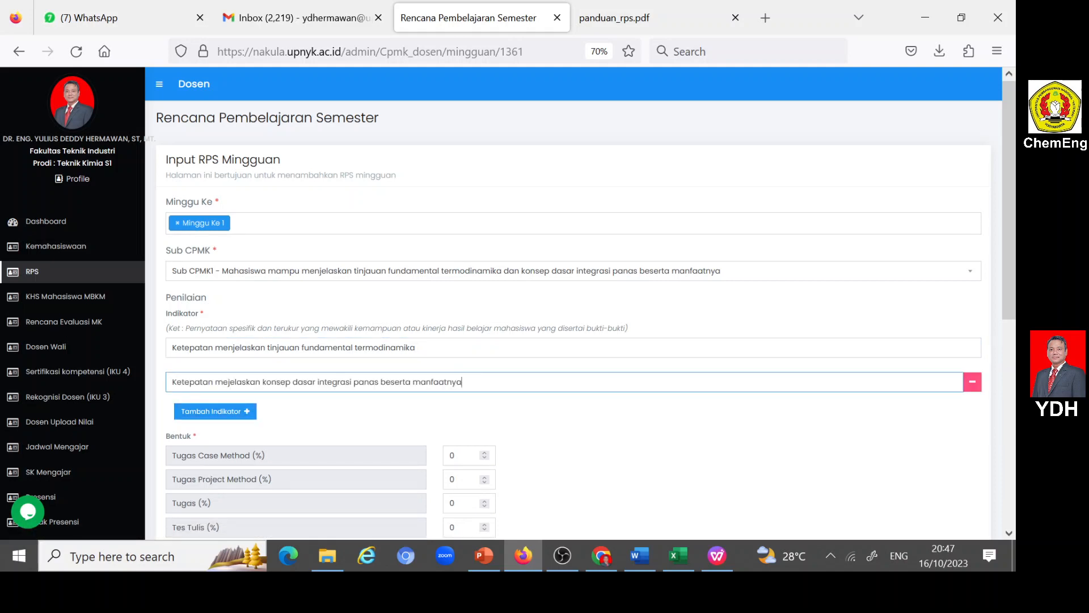
- Set the Partisipasi assessment weight for week 1 to 2%
{"action": "scroll", "coordinate": [567, 301], "scroll_direction": "down", "scroll_amount": 3}
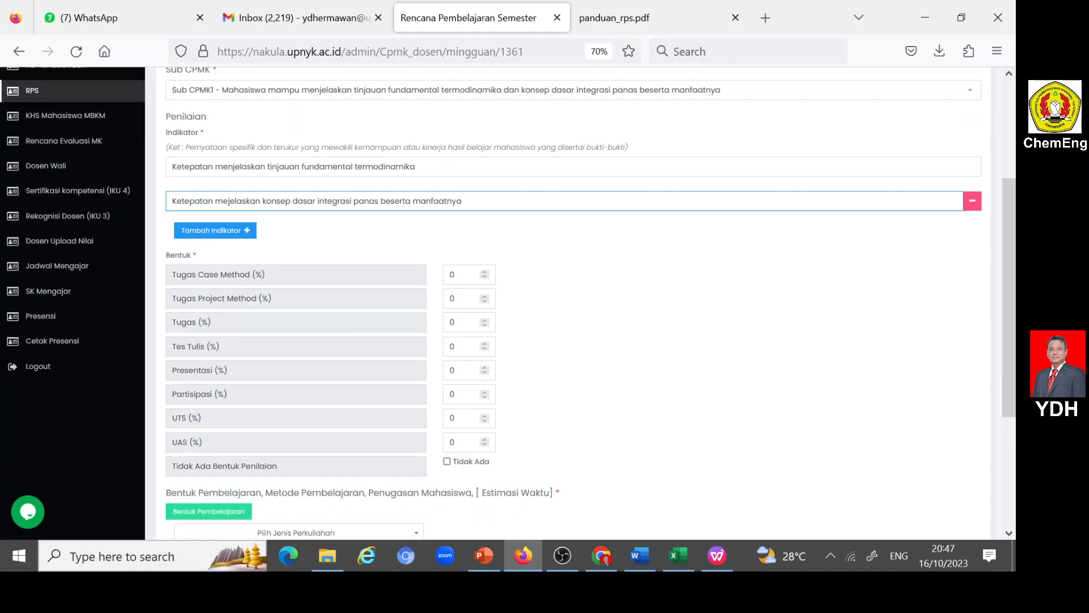
{"action": "double_click", "coordinate": [446, 395]}
{"action": "type", "text": "2"}
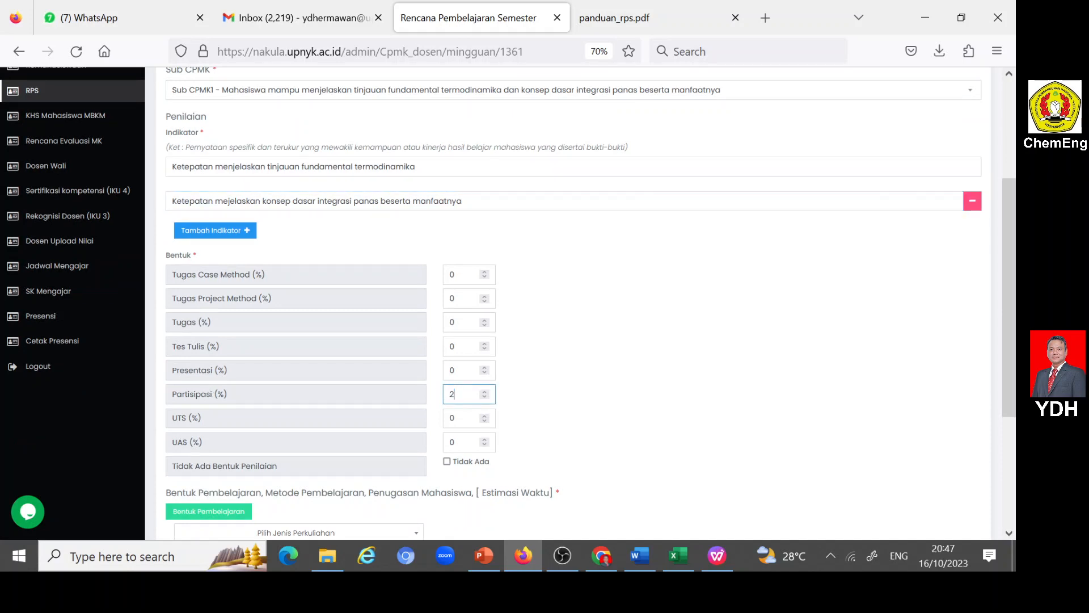
- Set the week 1 learning form to Luring (offline) with Kegiatan Proses Belajar and the Ceramah method
{"action": "scroll", "coordinate": [601, 366], "scroll_direction": "down", "scroll_amount": 2}
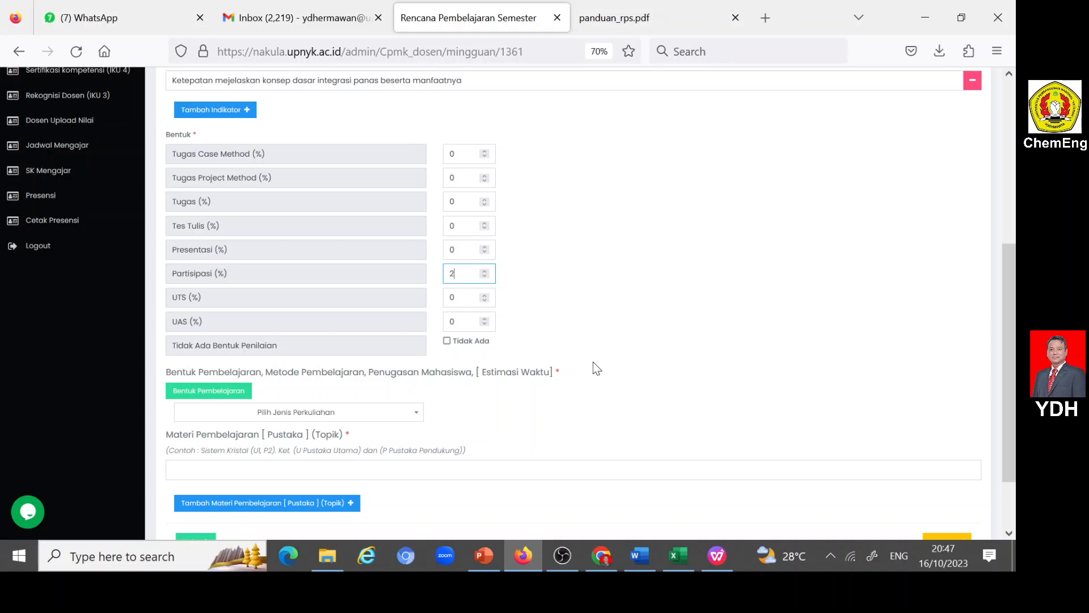
{"action": "left_click", "coordinate": [418, 419]}
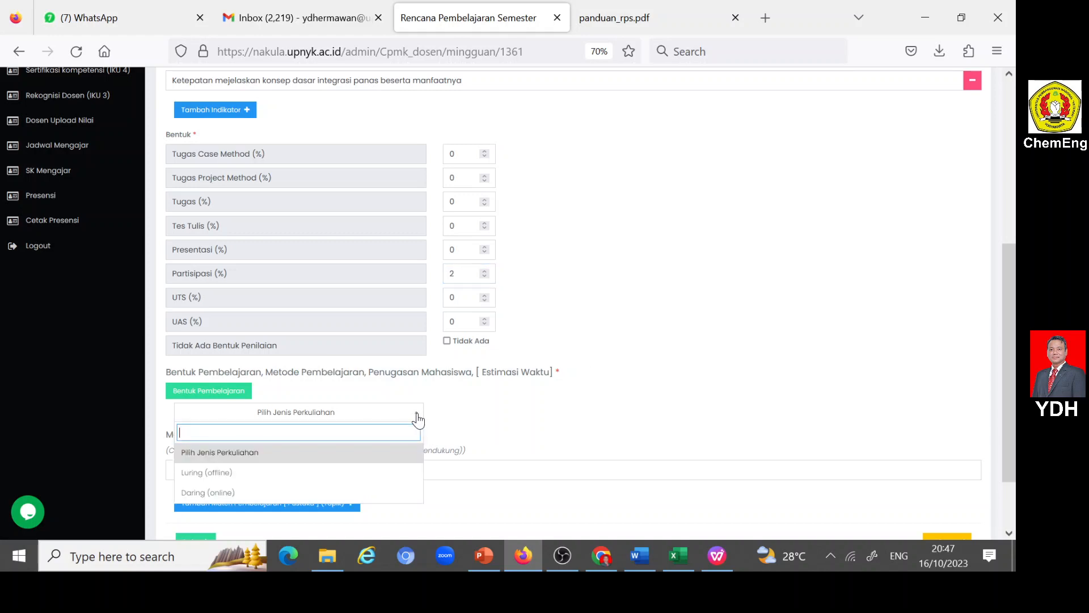
{"action": "left_click", "coordinate": [214, 475]}
{"action": "scroll", "coordinate": [615, 380], "scroll_direction": "down", "scroll_amount": 2}
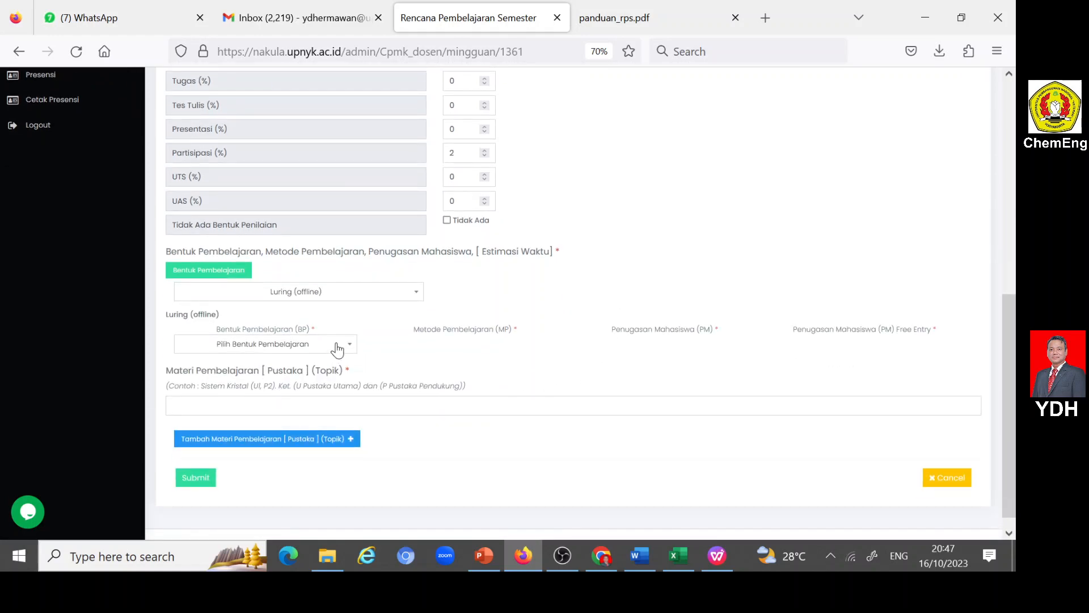
{"action": "left_click", "coordinate": [344, 345]}
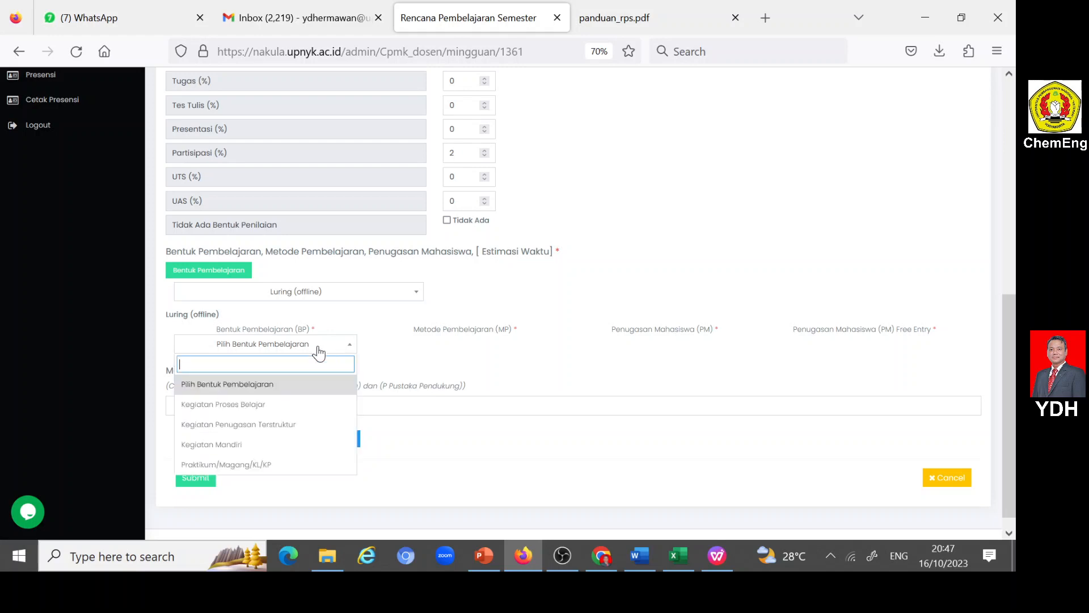
{"action": "left_click", "coordinate": [245, 404]}
{"action": "left_click", "coordinate": [547, 344]}
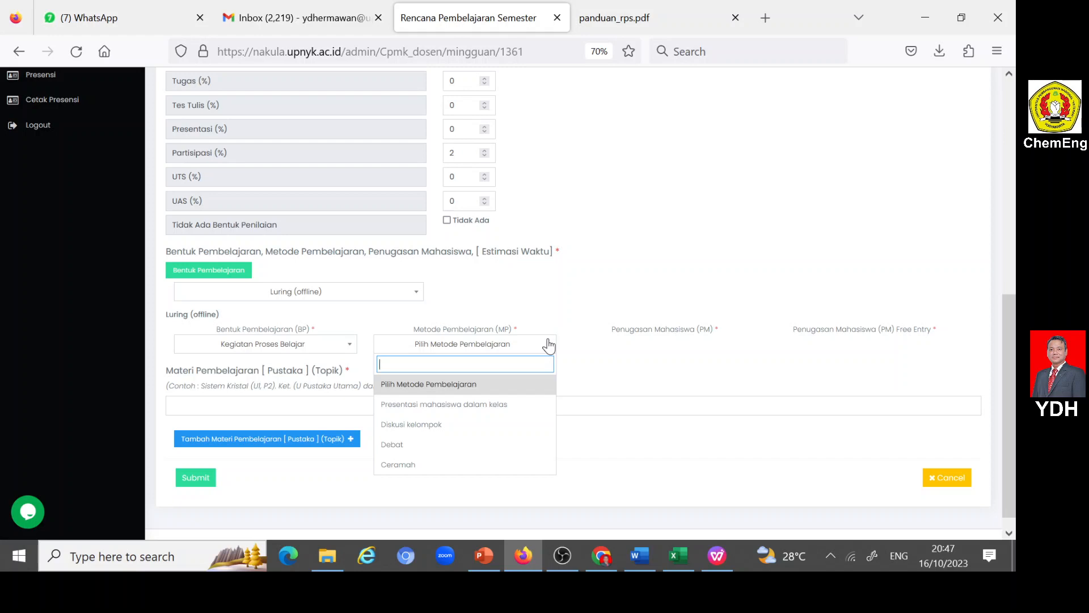
{"action": "left_click", "coordinate": [398, 465]}
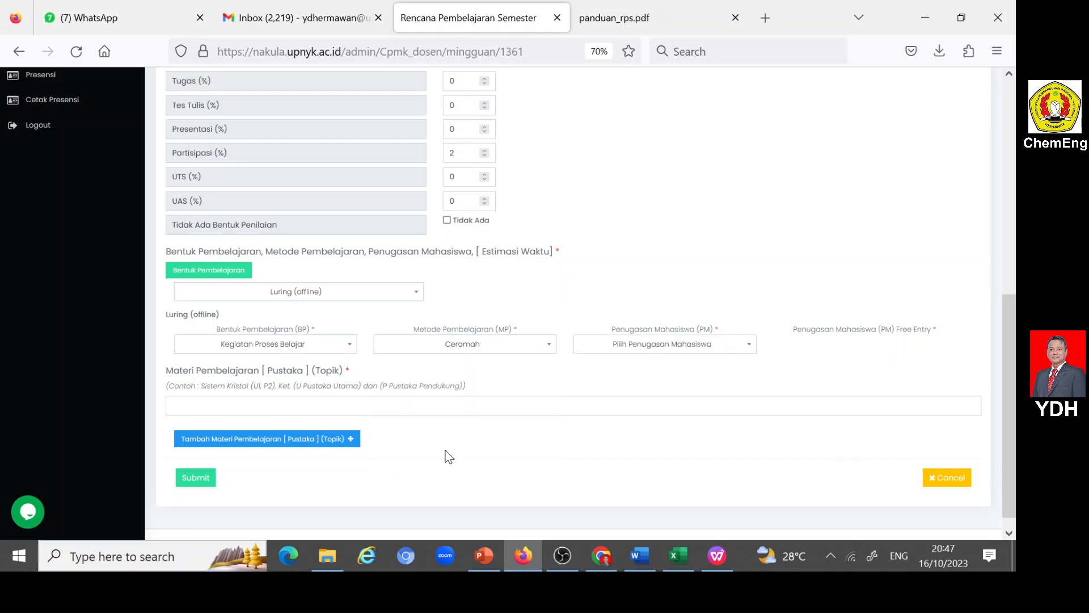
- Set Penugasan Mahasiswa to Free Entry with the text "Tidak ada tugas"
{"action": "left_click", "coordinate": [742, 346]}
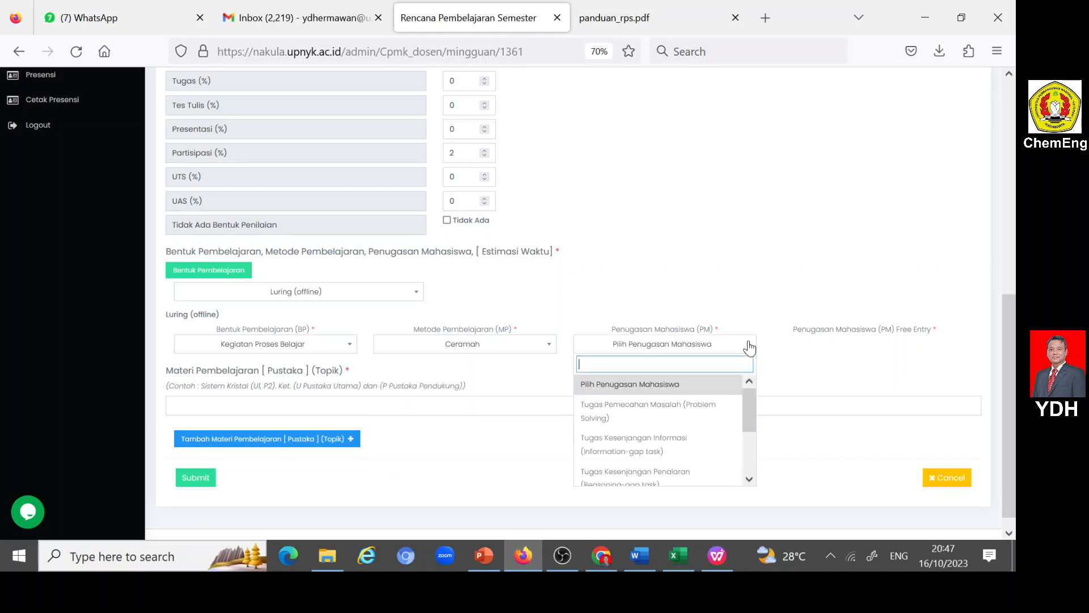
{"action": "scroll", "coordinate": [677, 411], "scroll_direction": "down", "scroll_amount": 3}
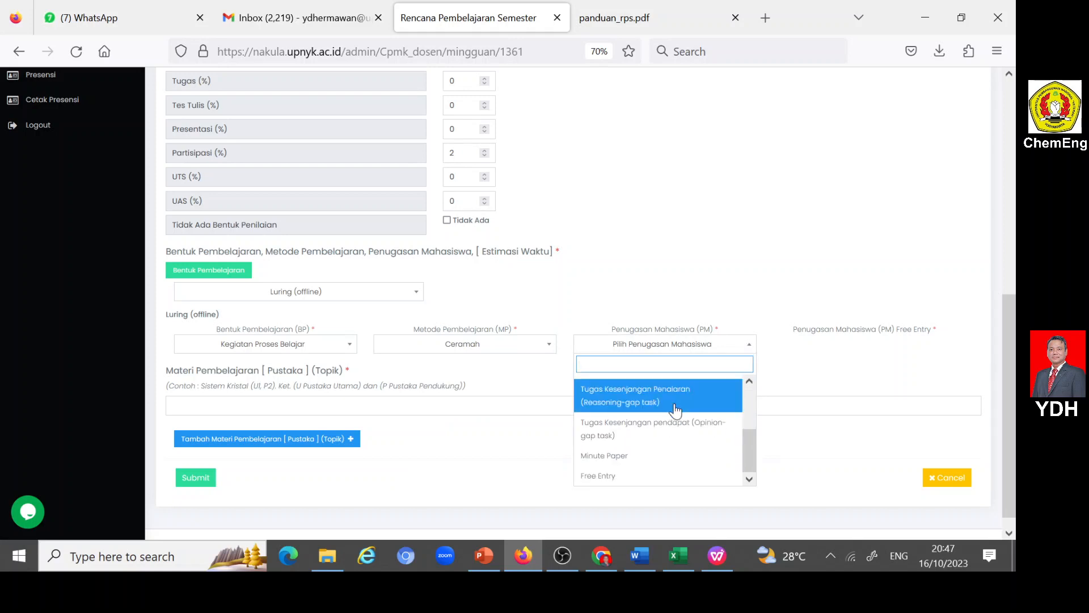
{"action": "left_click", "coordinate": [604, 477]}
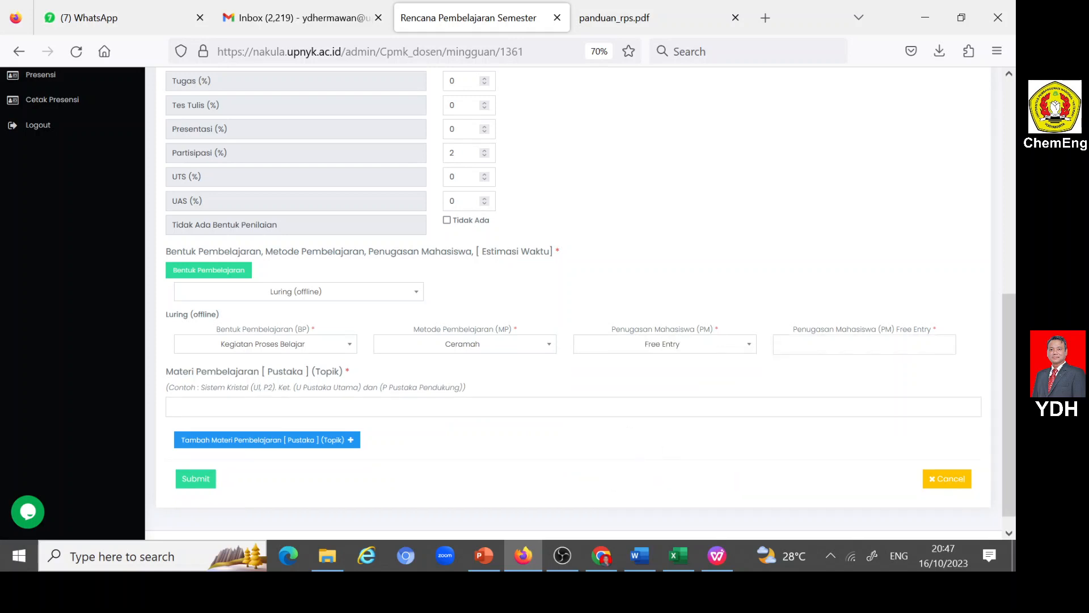
{"action": "left_click", "coordinate": [868, 344]}
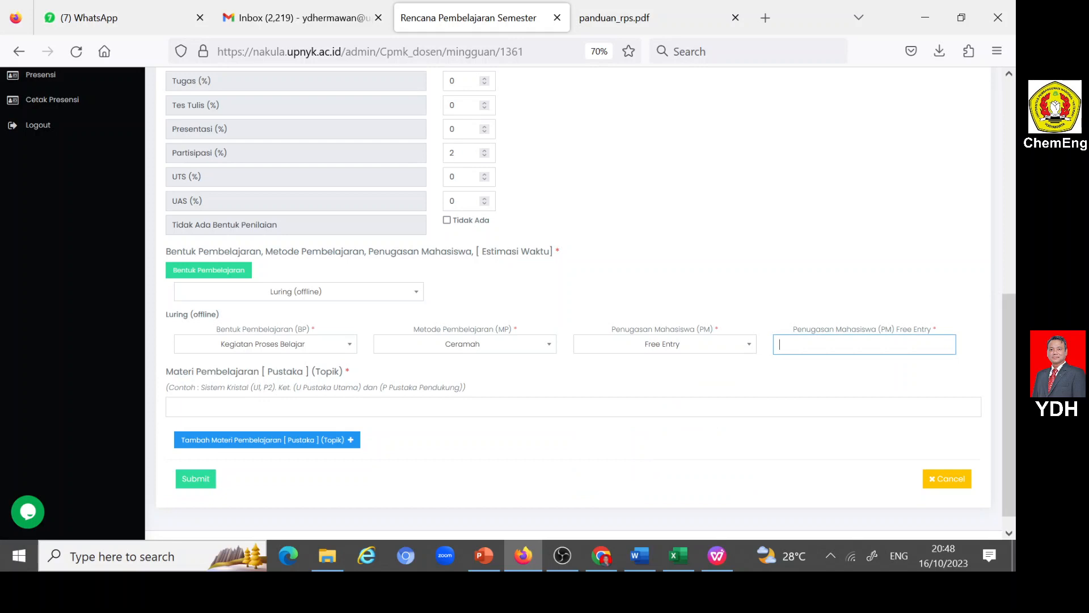
{"action": "type", "text": "t"}
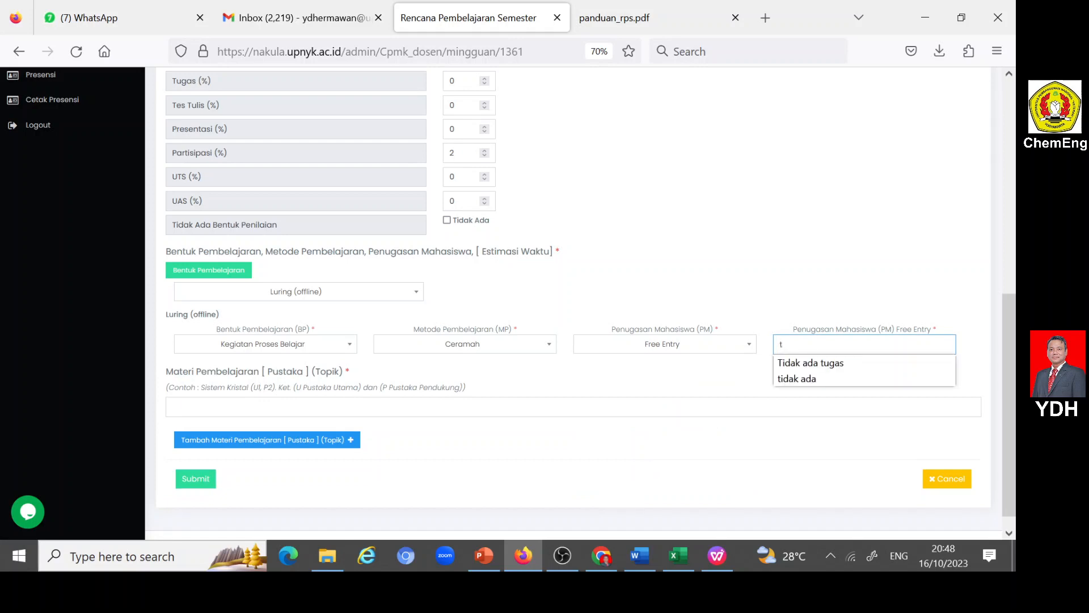
{"action": "left_click", "coordinate": [840, 361]}
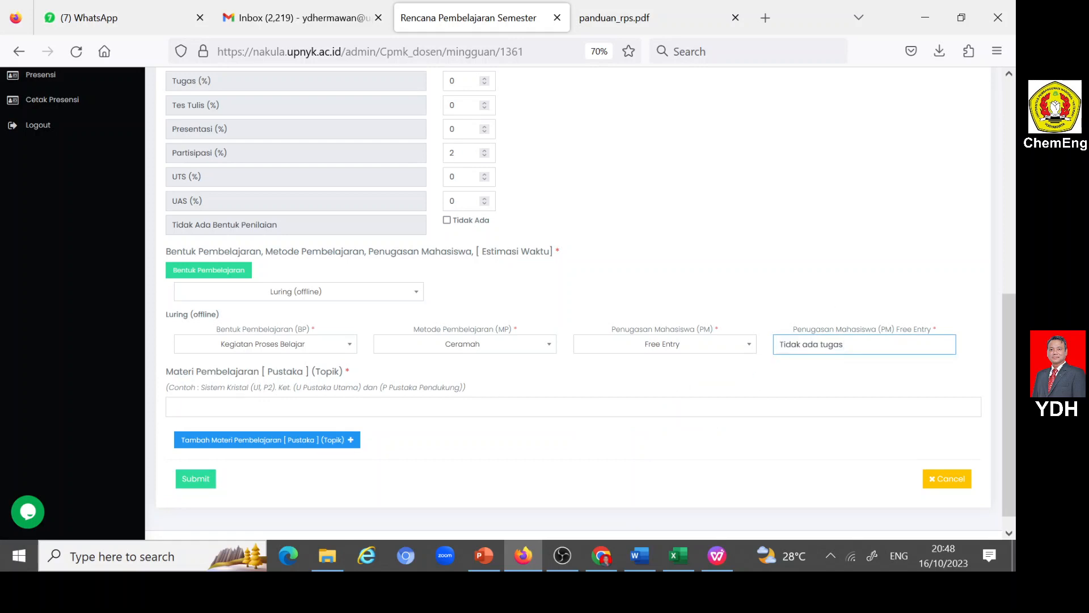
{"action": "key", "text": "Return"}
- Copy the first Bahan Kajian item, "Pendahuluan: a) tinjauan fundamental termodinamika, b) konsep dasar integrasi panas.", from the Word RPS into Materi Pembelajaran
{"action": "left_click", "coordinate": [187, 407]}
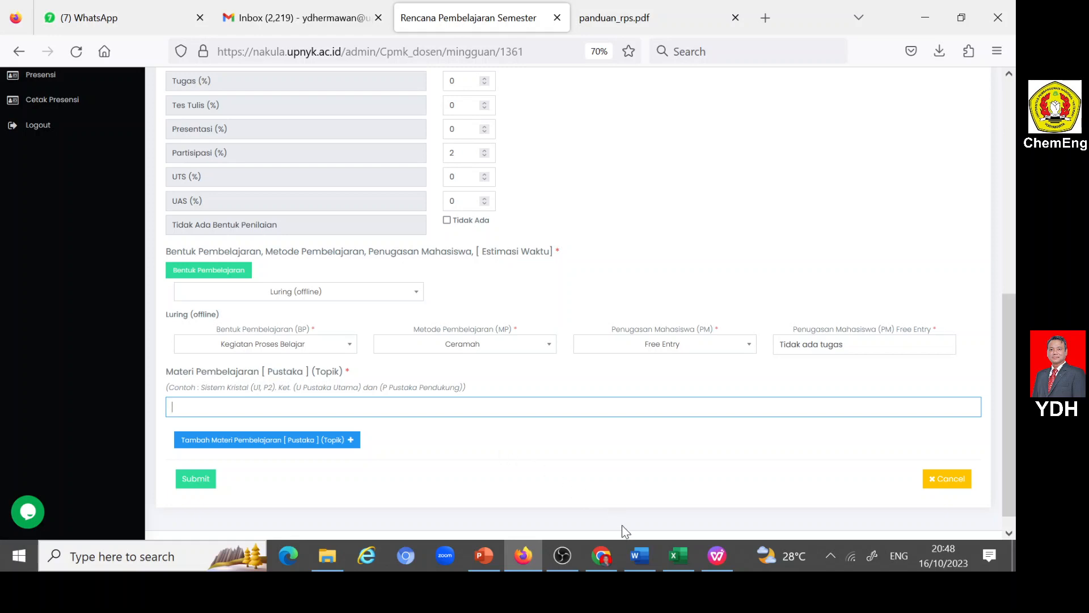
{"action": "left_click", "coordinate": [641, 554]}
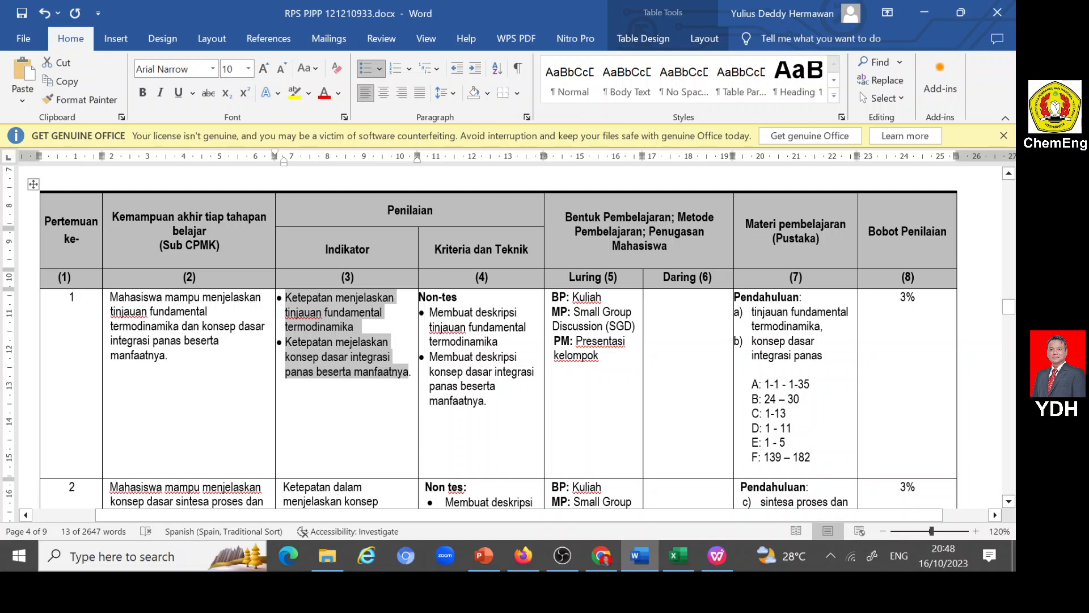
{"action": "scroll", "coordinate": [494, 337], "scroll_direction": "up", "scroll_amount": 15}
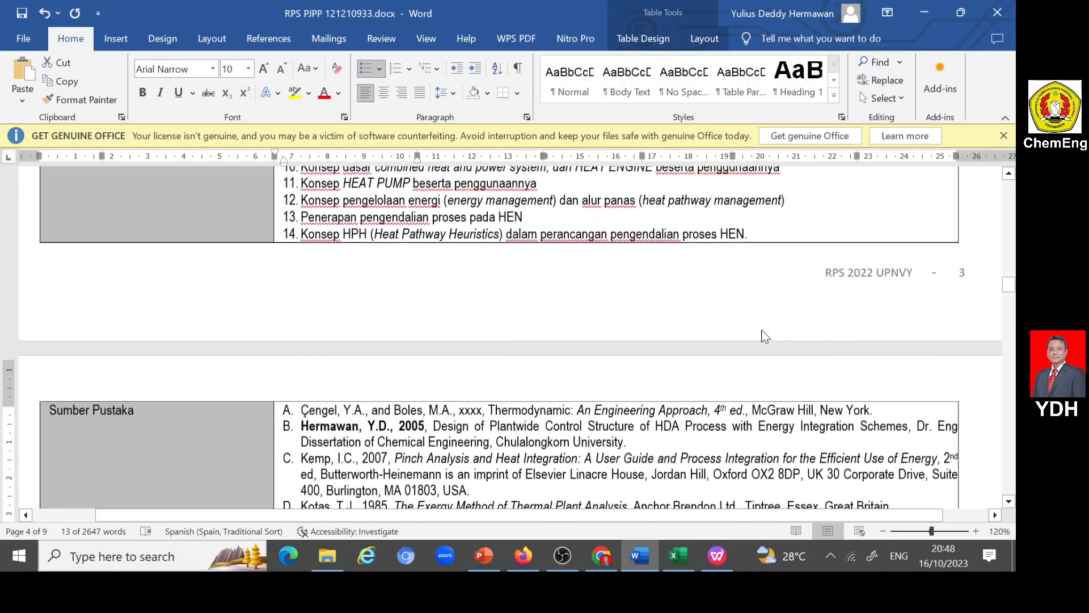
{"action": "scroll", "coordinate": [499, 337], "scroll_direction": "up", "scroll_amount": 3}
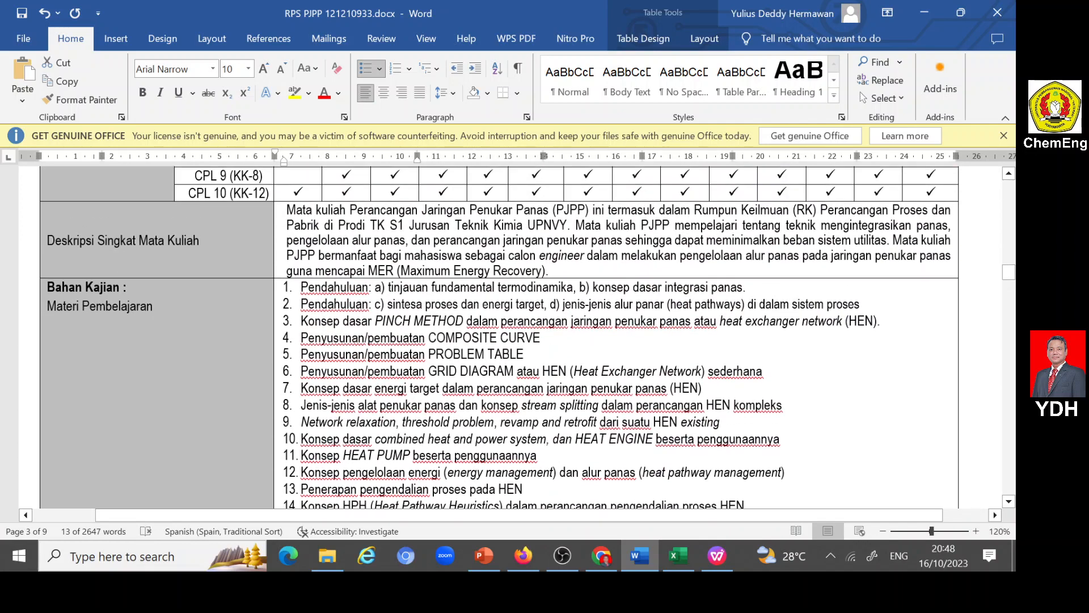
{"action": "left_click_drag", "start_coordinate": [301, 287], "coordinate": [744, 292]}
{"action": "key", "text": "ctrl+c"}
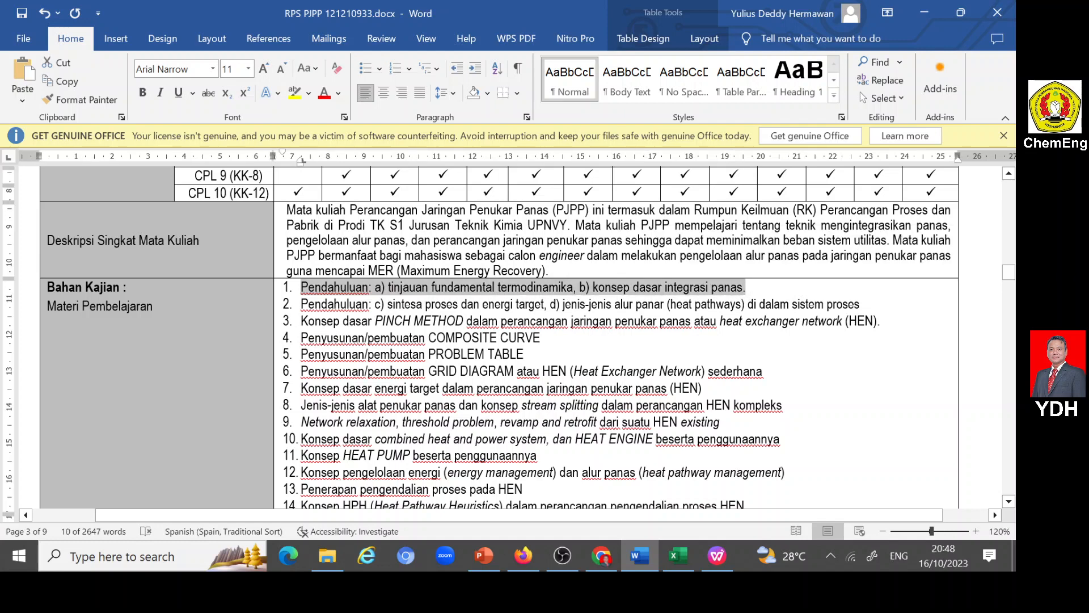
{"action": "left_click", "coordinate": [521, 558]}
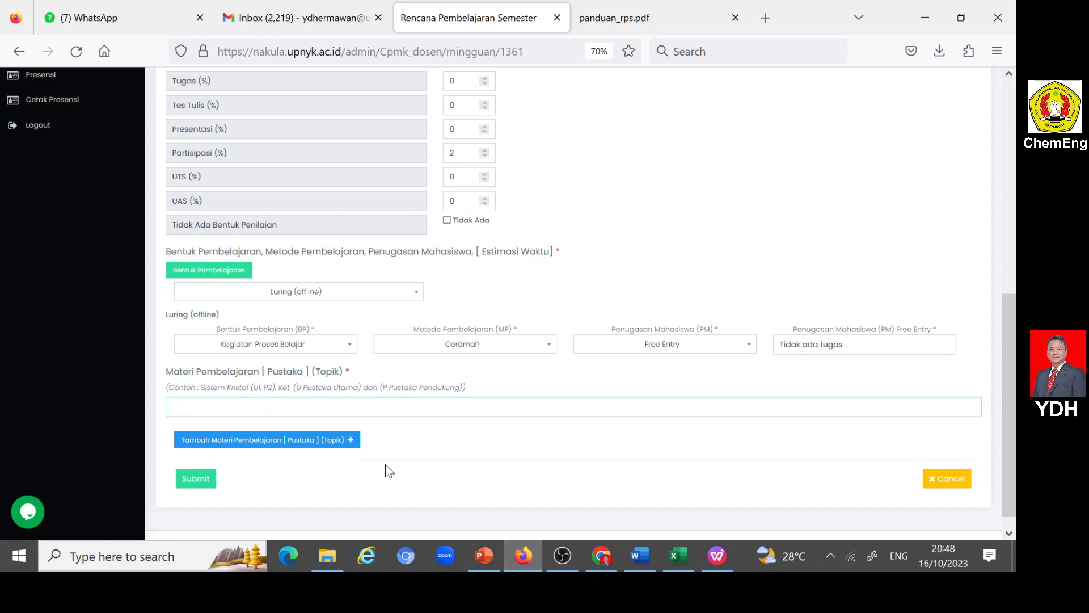
{"action": "left_click", "coordinate": [397, 407]}
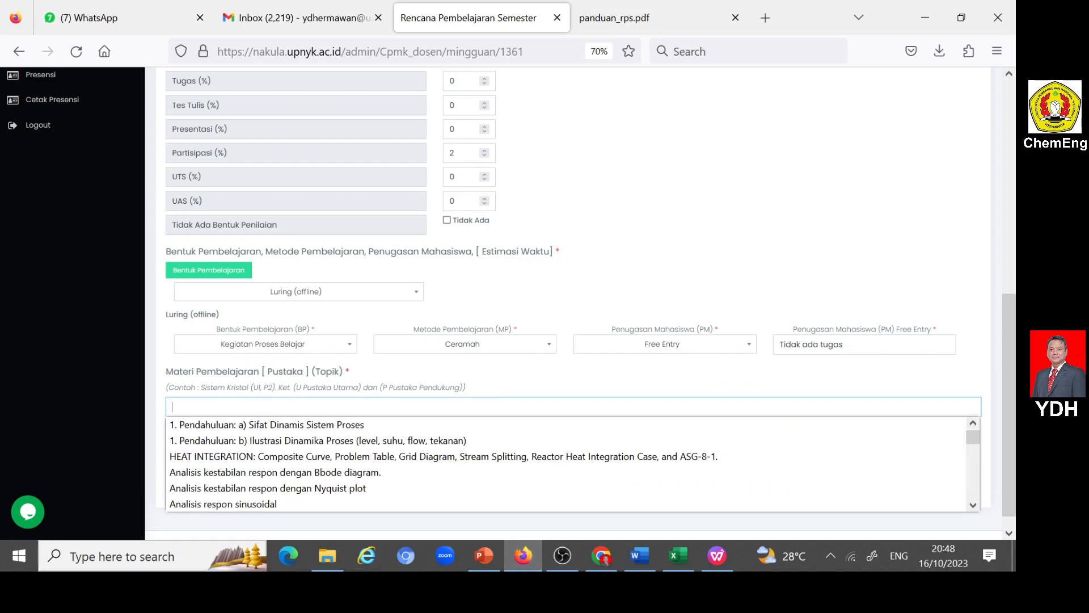
{"action": "key", "text": "ctrl+v"}
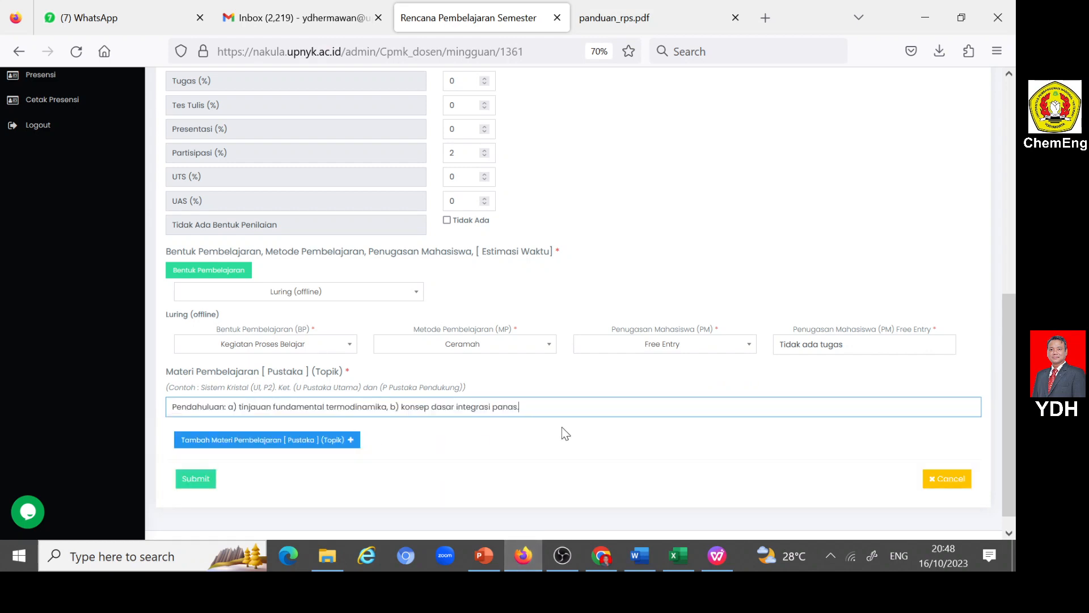
- Submit the week 1 RPS Mingguan entry and review it in the weekly list
{"action": "scroll", "coordinate": [564, 433], "scroll_direction": "down", "scroll_amount": 1}
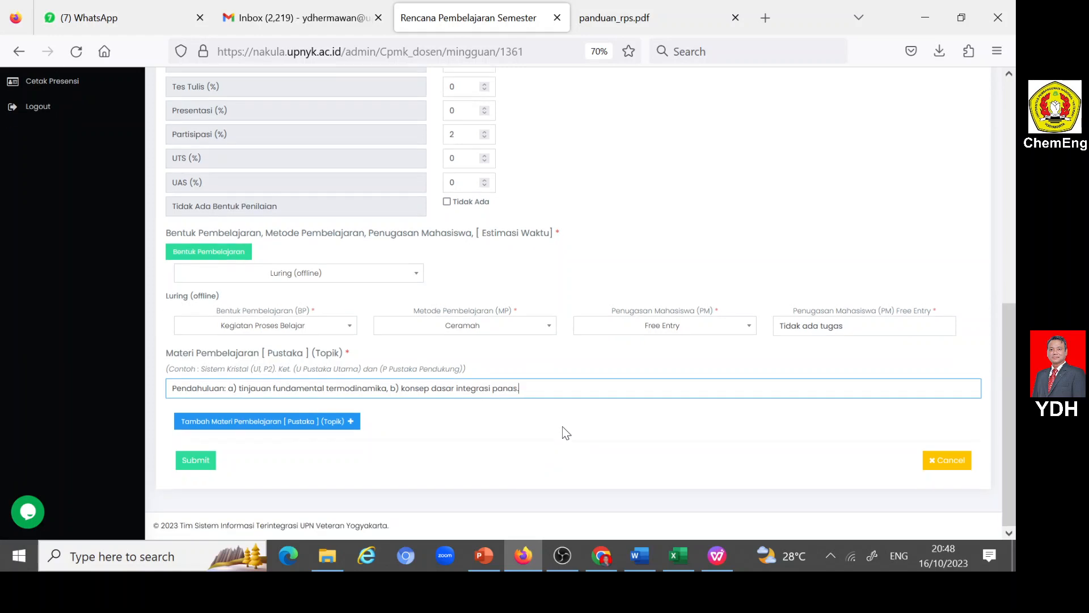
{"action": "left_click", "coordinate": [199, 463]}
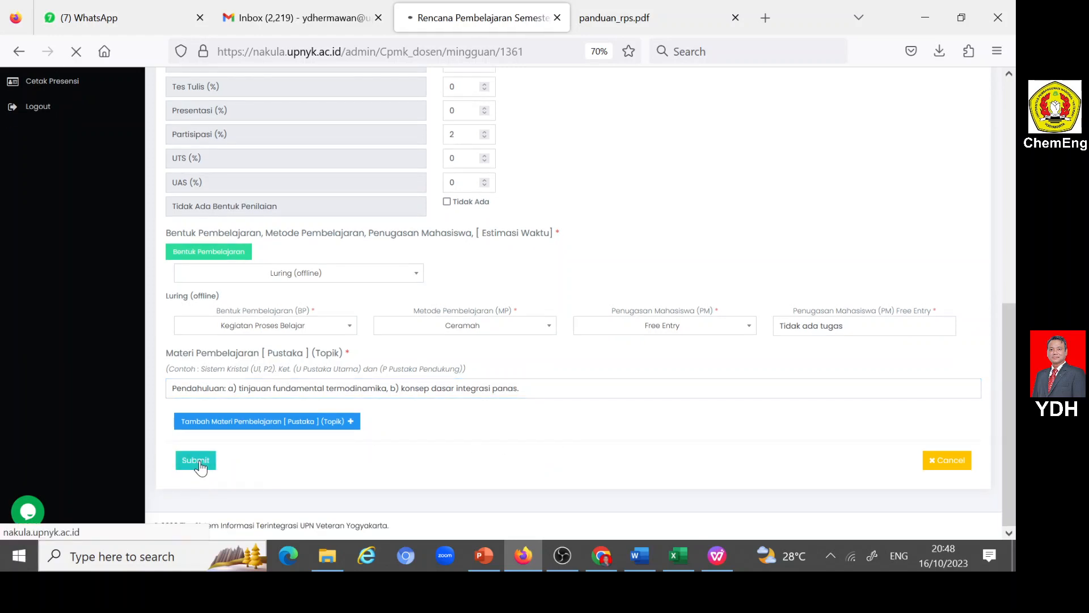
{"action": "scroll", "coordinate": [377, 382], "scroll_direction": "down", "scroll_amount": 8}
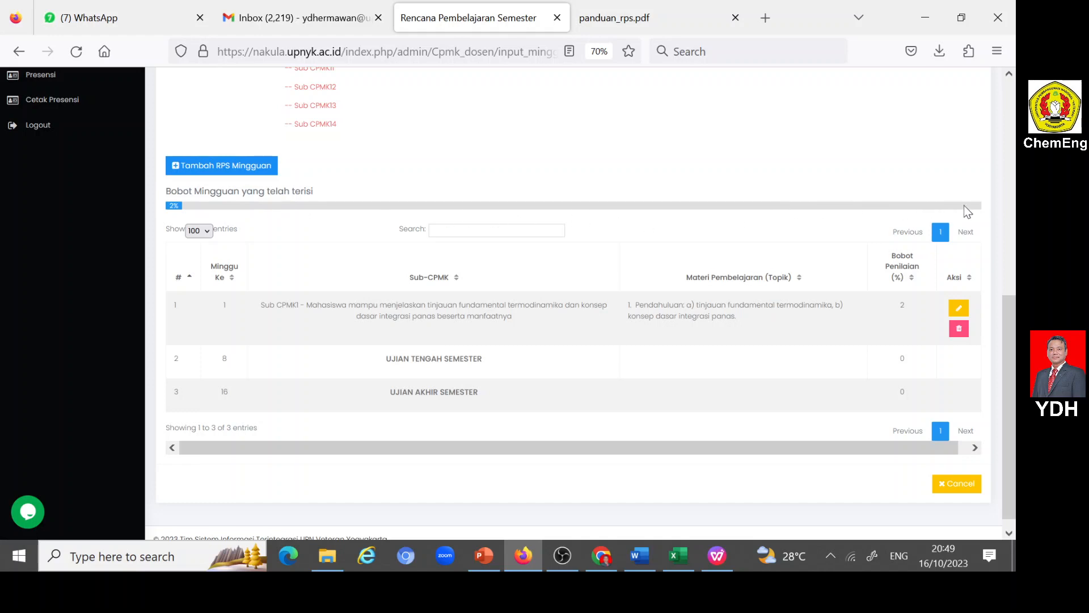
- Start another RPS Mingguan entry and set its week to Minggu Ke 2
{"action": "scroll", "coordinate": [657, 266], "scroll_direction": "up", "scroll_amount": 4}
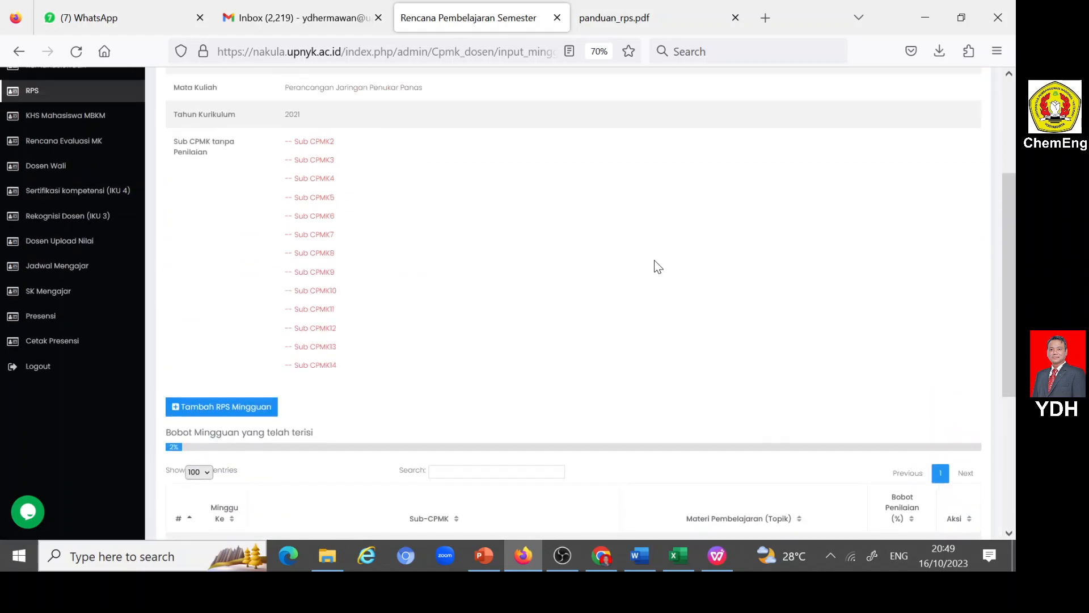
{"action": "left_click", "coordinate": [176, 409]}
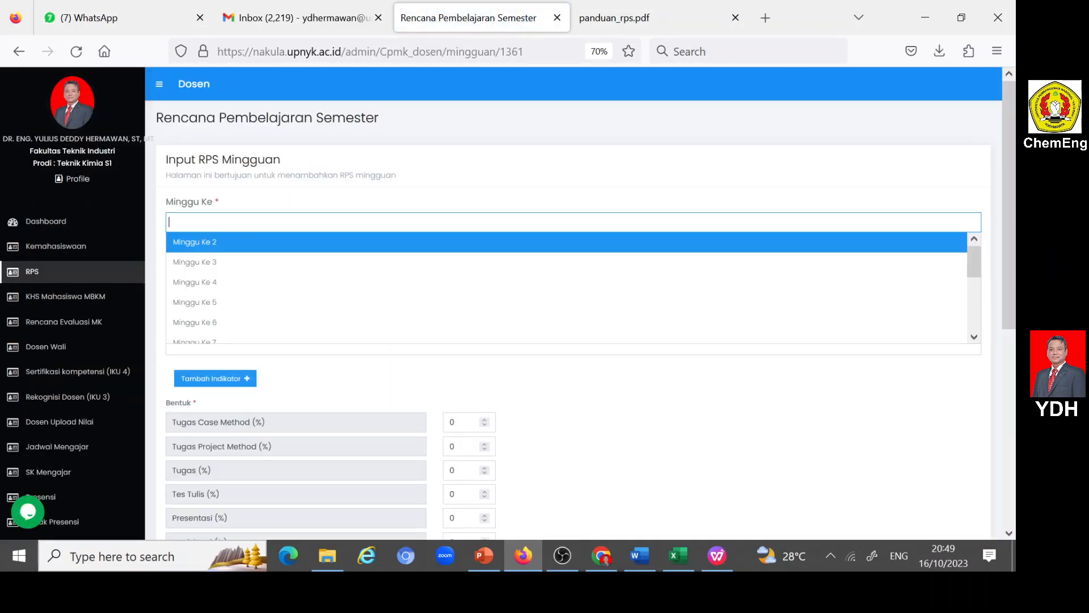
{"action": "left_click", "coordinate": [207, 243]}
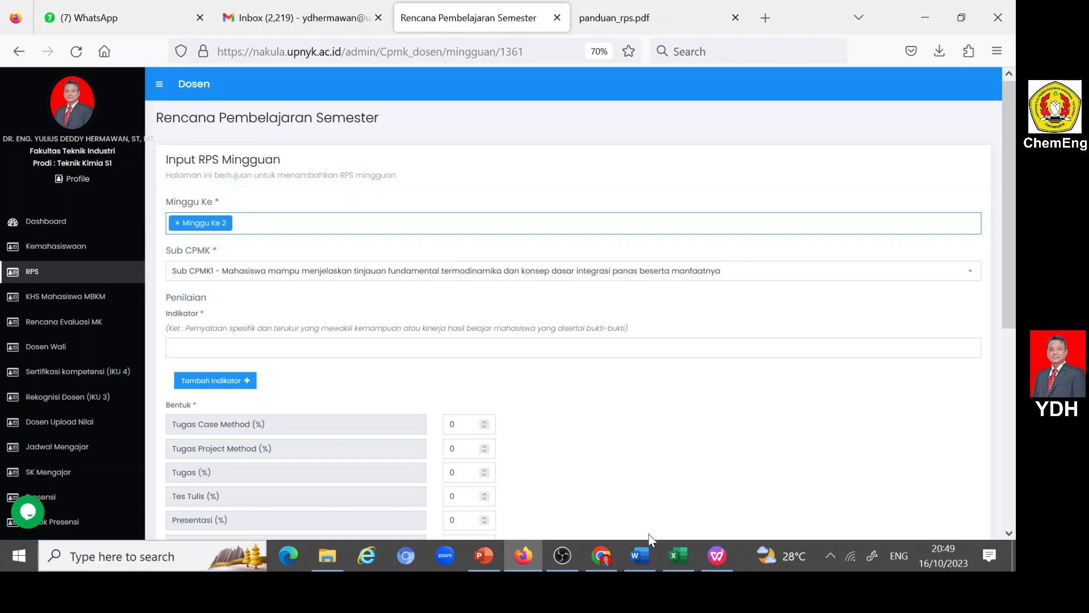
- Copy the week 2 indicator, beginning "Ketepatan dalam menjelaskan konsep dasar sintesa proses", from the Word RPS table into the Indikator field
{"action": "left_click", "coordinate": [640, 556]}
{"action": "scroll", "coordinate": [639, 433], "scroll_direction": "down", "scroll_amount": 10}
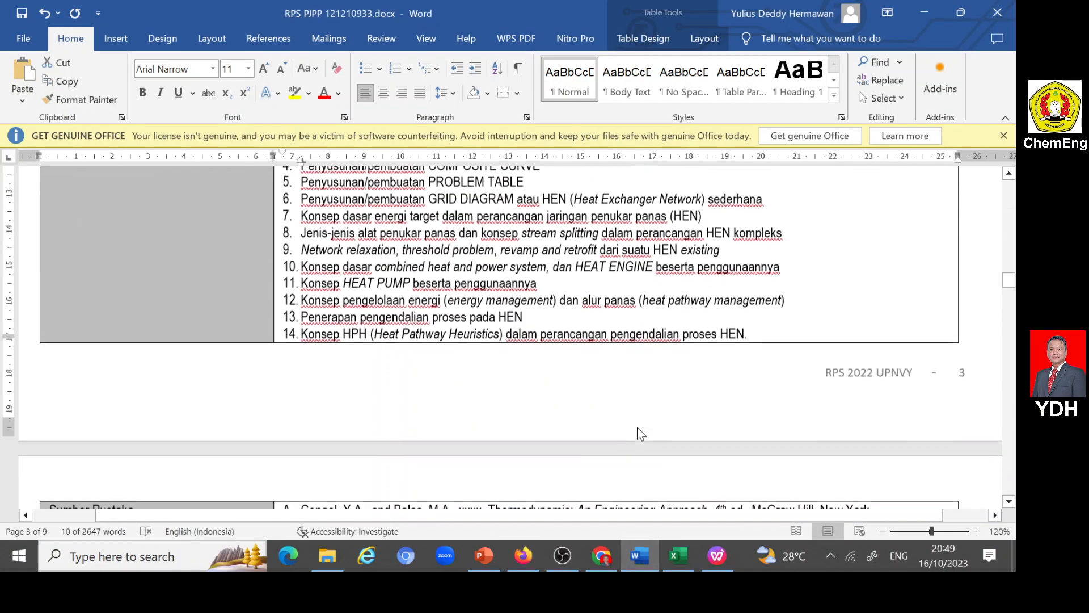
{"action": "scroll", "coordinate": [528, 337], "scroll_direction": "down", "scroll_amount": 8}
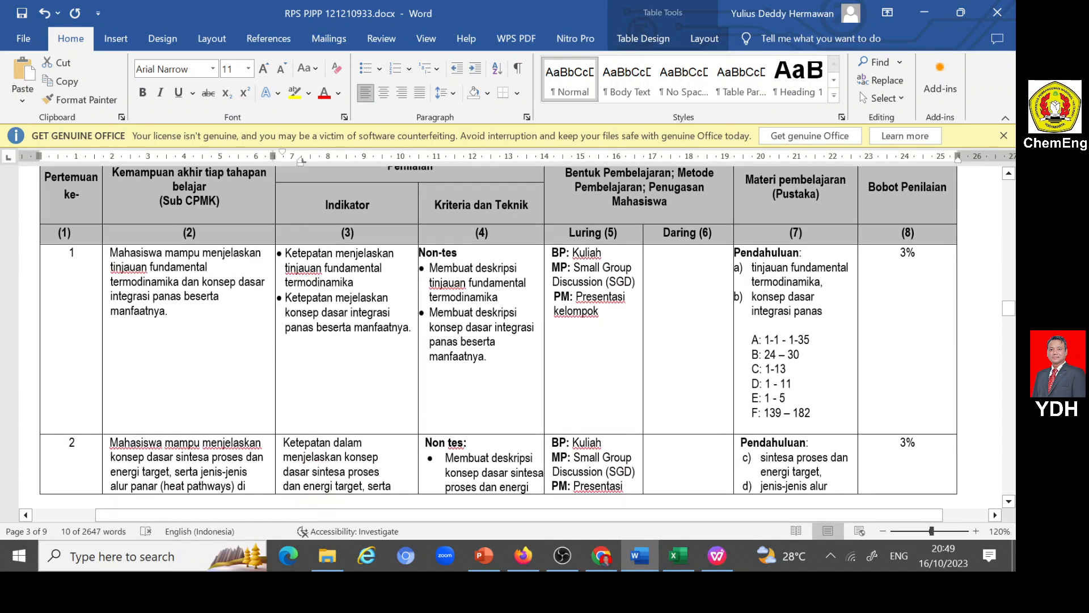
{"action": "scroll", "coordinate": [638, 426], "scroll_direction": "down", "scroll_amount": 5}
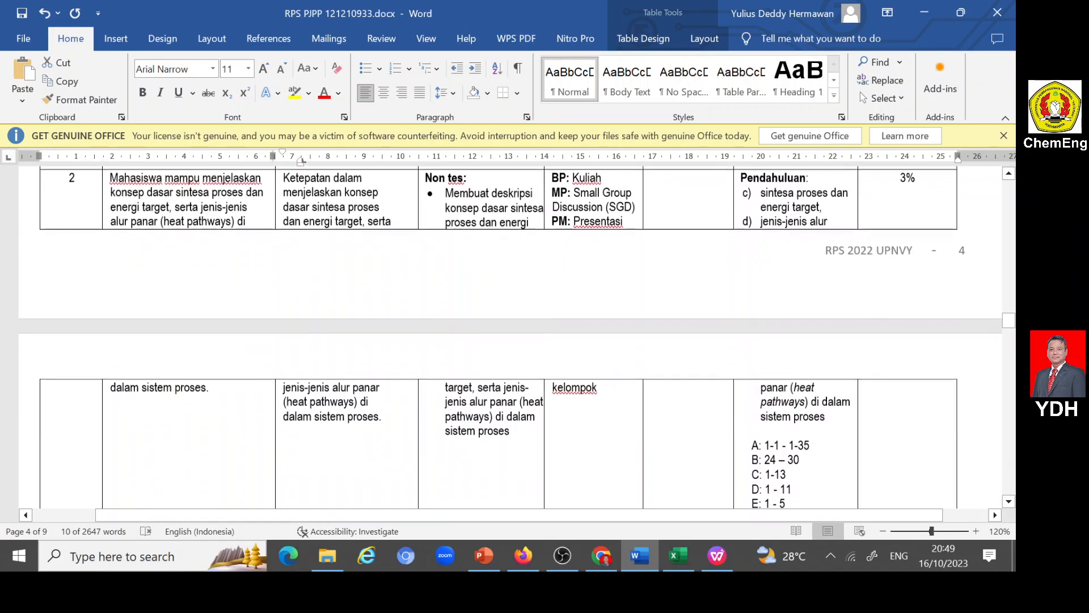
{"action": "scroll", "coordinate": [510, 338], "scroll_direction": "up", "scroll_amount": 3}
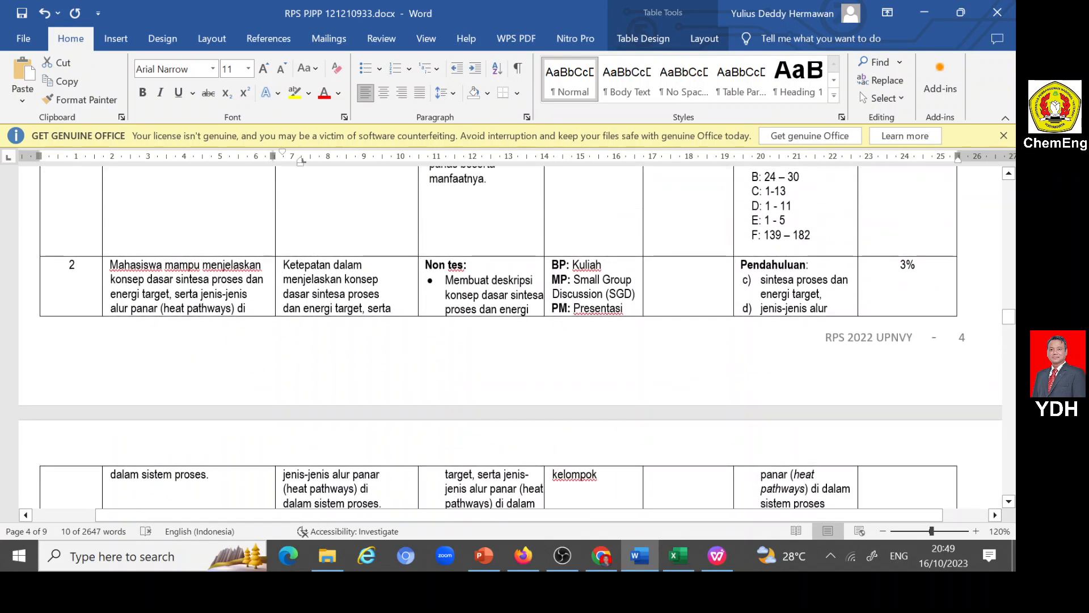
{"action": "scroll", "coordinate": [511, 337], "scroll_direction": "down", "scroll_amount": 2}
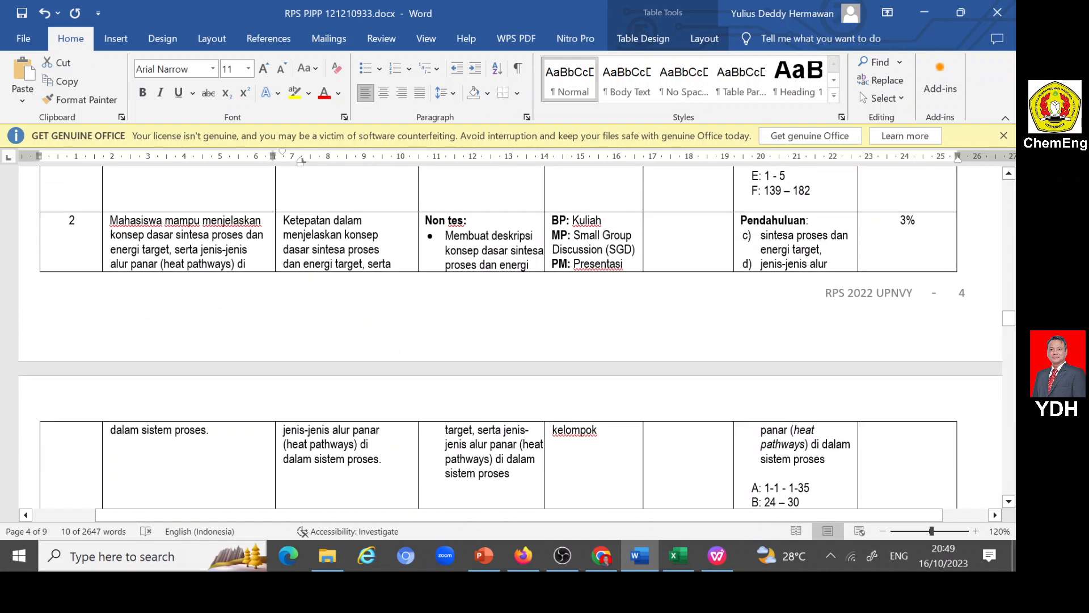
{"action": "left_click_drag", "start_coordinate": [284, 220], "coordinate": [395, 489]}
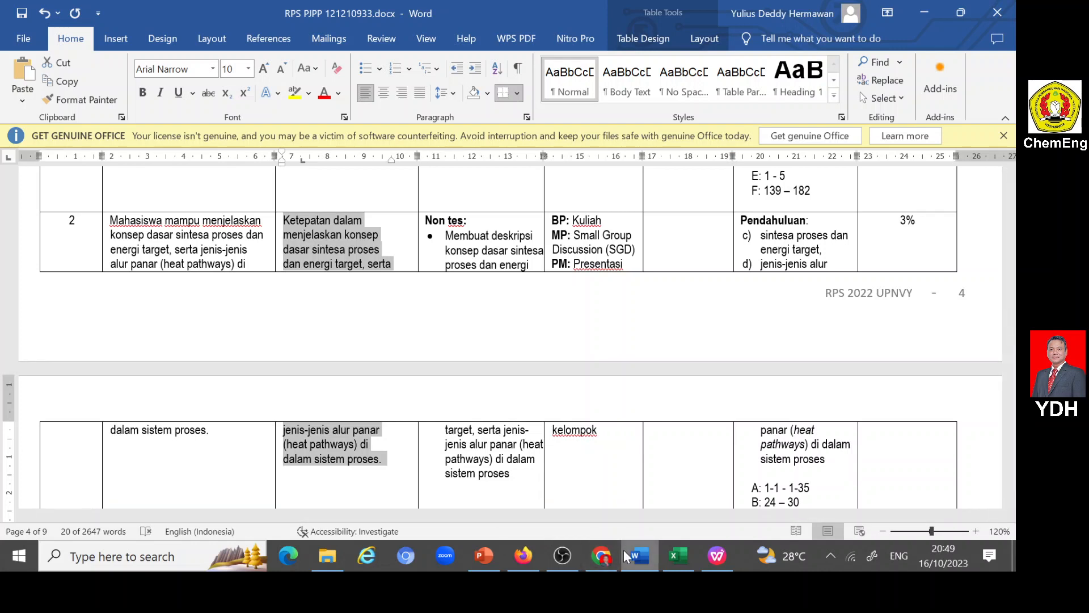
{"action": "mouse_move", "coordinate": [624, 550]}
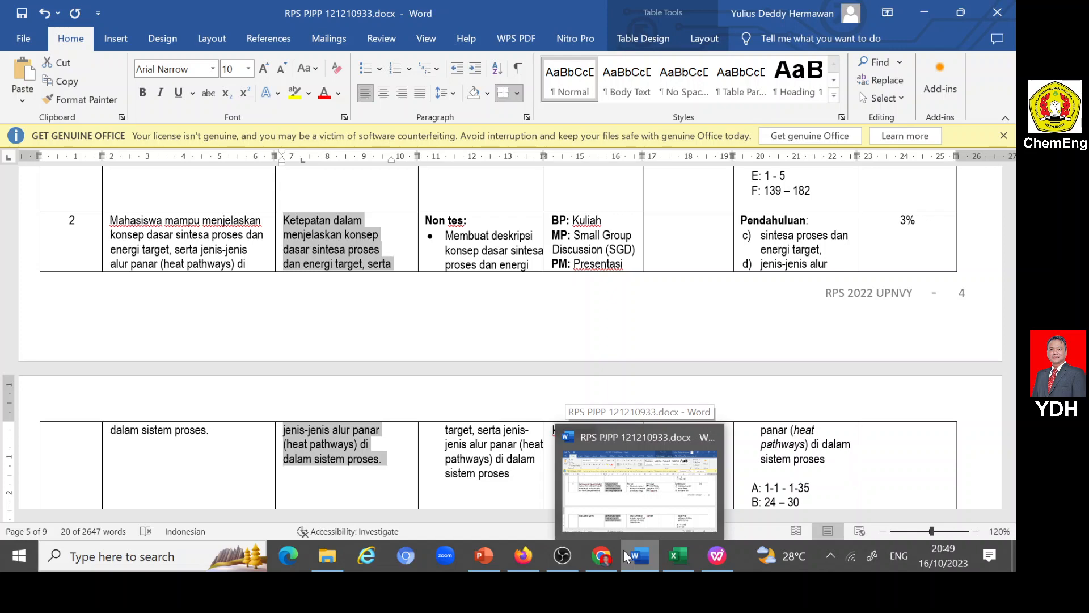
{"action": "left_click", "coordinate": [523, 556]}
{"action": "left_click", "coordinate": [234, 345]}
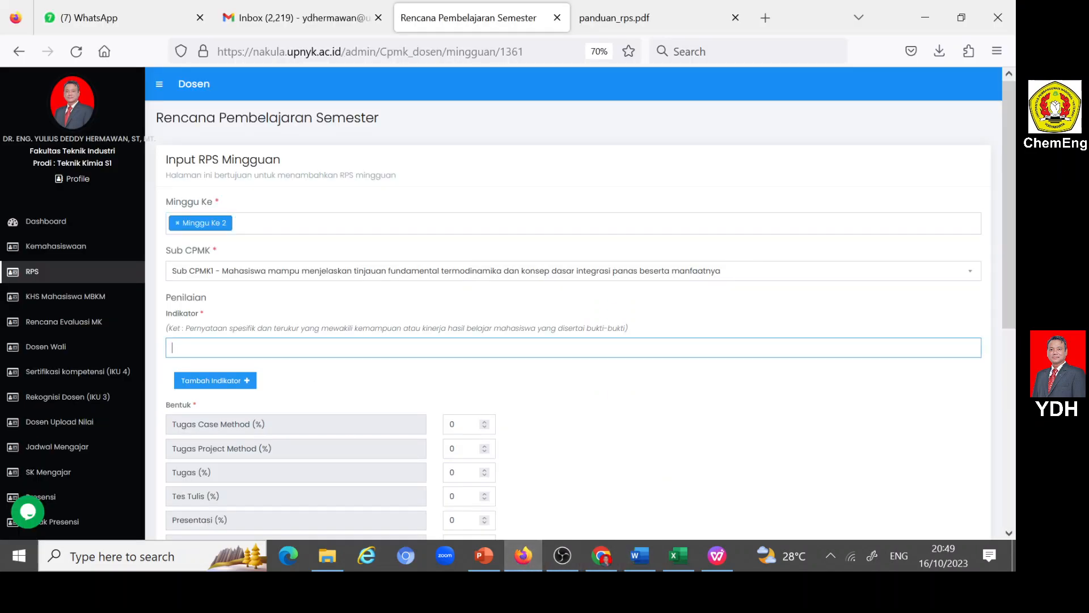
{"action": "type", "text": "Ketepatan dalam menjelaskan konsep dasar sintesa proses dan energi target, serta jenis-jenis alur panar (heat pathways) di dalam sistem proses"}
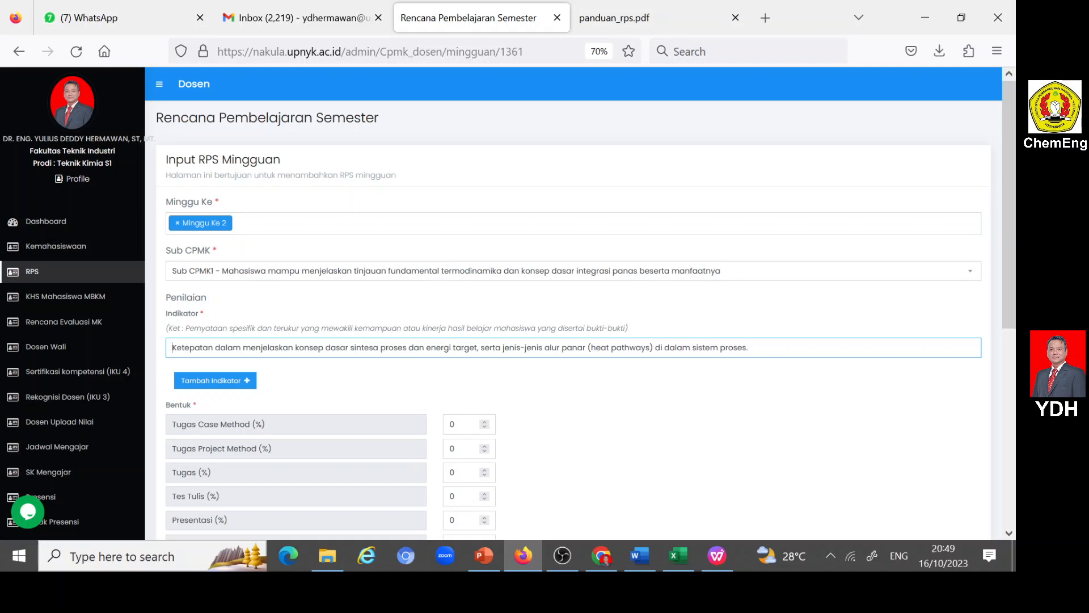
- Set the Partisipasi assessment weight to 2% for the week 2 entry
{"action": "scroll", "coordinate": [235, 346], "scroll_direction": "down", "scroll_amount": 2}
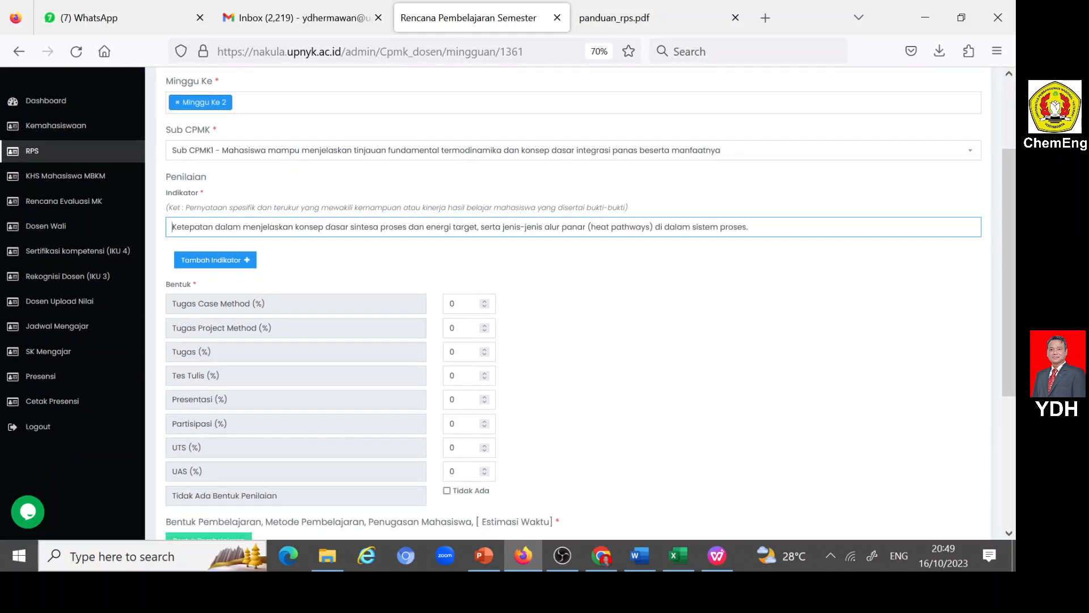
{"action": "double_click", "coordinate": [453, 424]}
{"action": "type", "text": "2"}
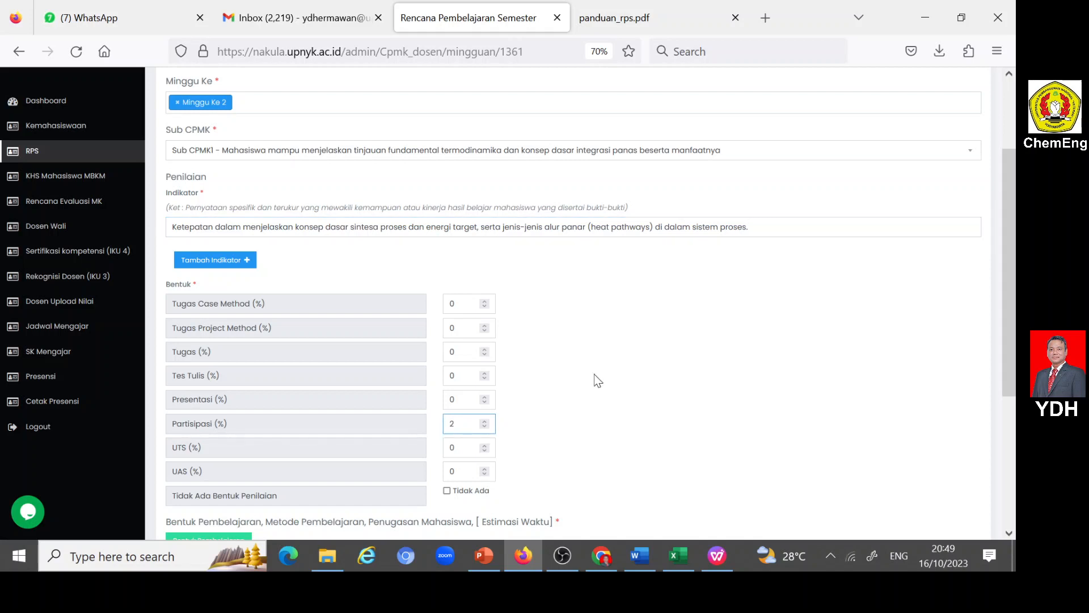
- Set the week 2 lecture type to Luring (offline), with Kegiatan Proses Belajar as Bentuk Pembelajaran and Ceramah as Metode Pembelajaran
{"action": "scroll", "coordinate": [594, 374], "scroll_direction": "down", "scroll_amount": 3}
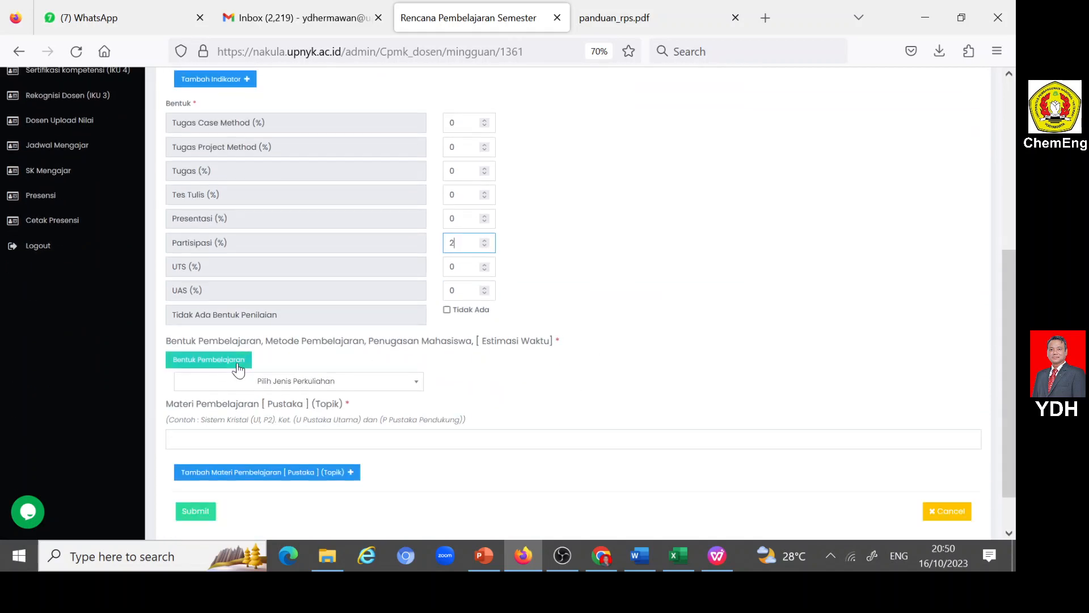
{"action": "left_click", "coordinate": [421, 389]}
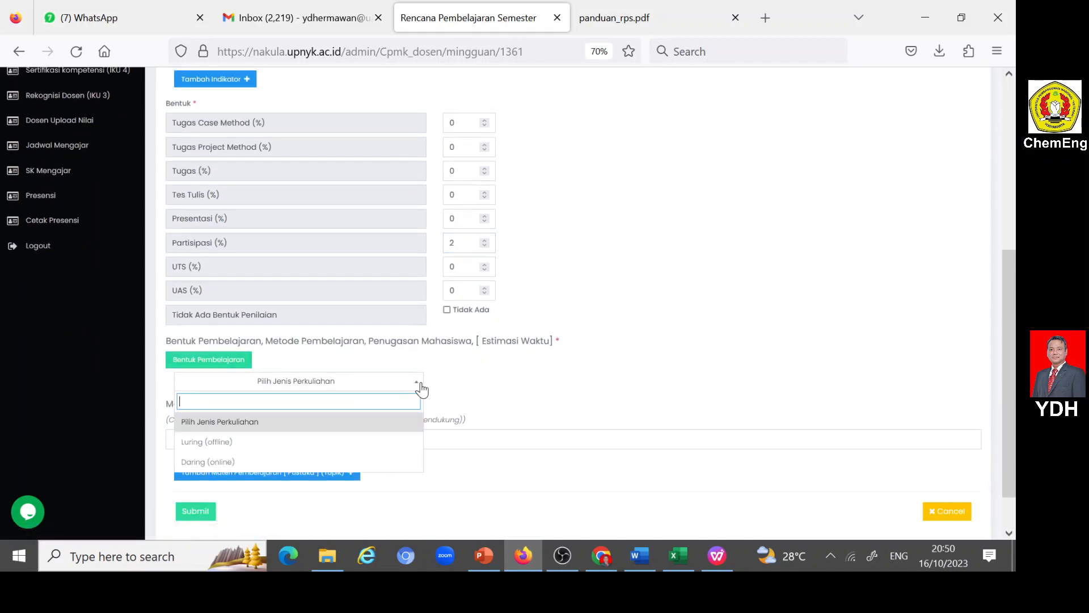
{"action": "left_click", "coordinate": [224, 444]}
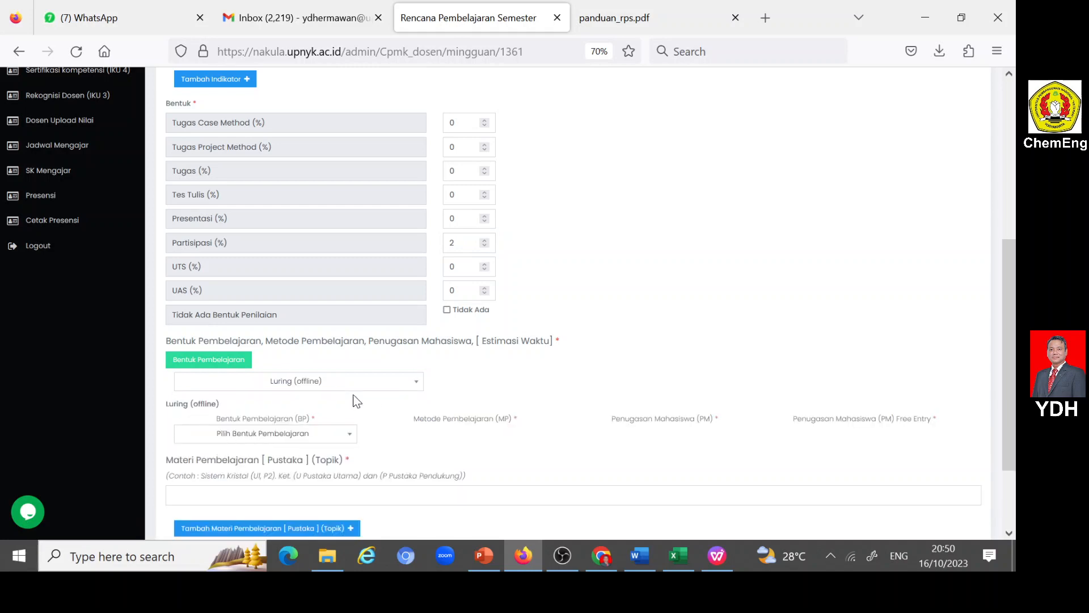
{"action": "left_click", "coordinate": [348, 435]}
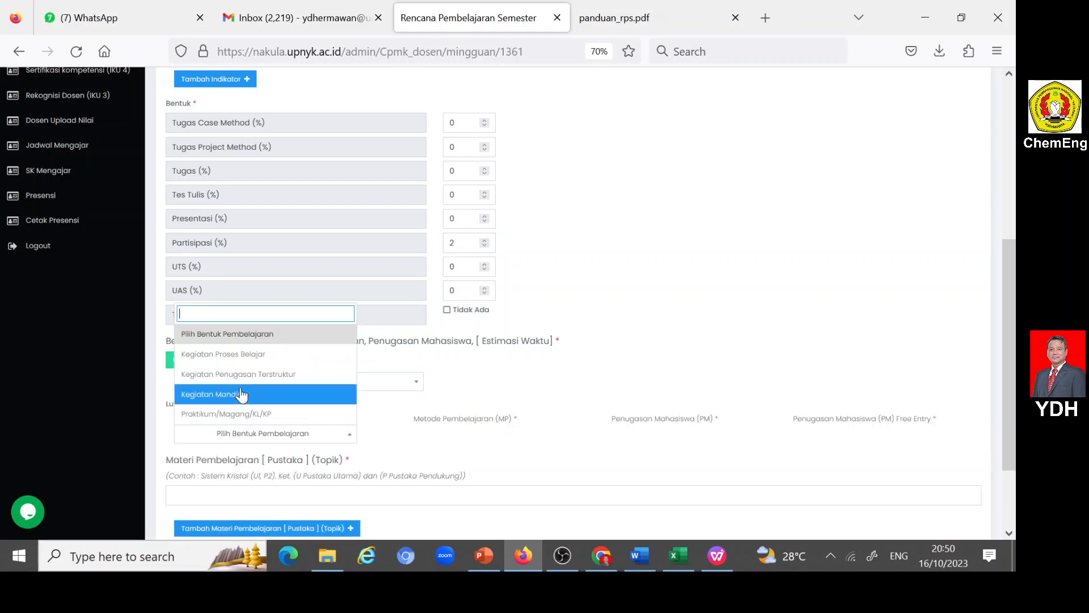
{"action": "left_click", "coordinate": [229, 354]}
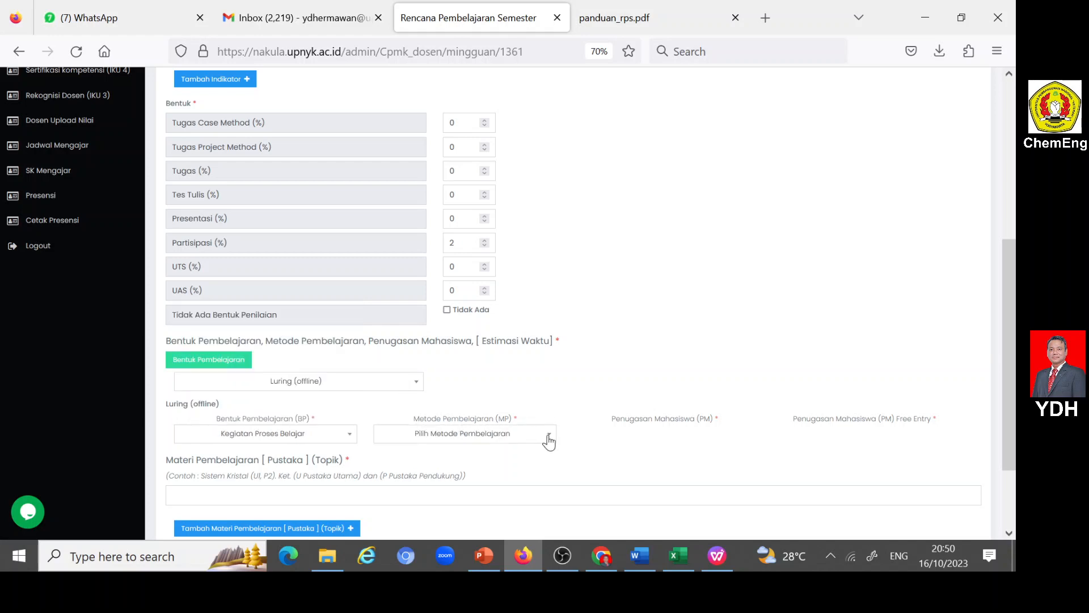
{"action": "left_click", "coordinate": [547, 436]}
{"action": "left_click", "coordinate": [414, 414]}
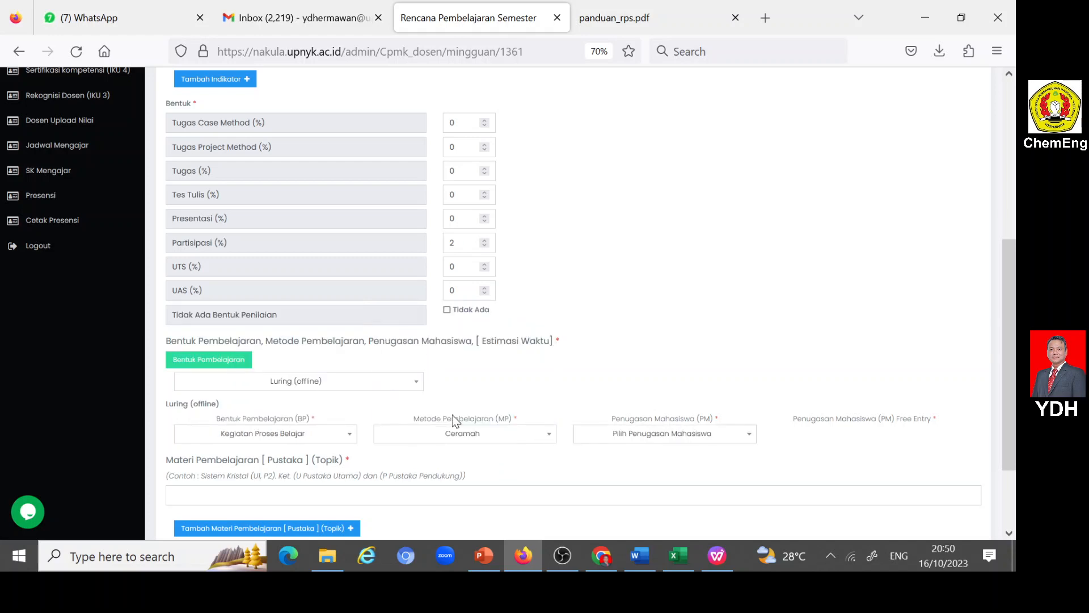
- Set the week 2 Penugasan Mahasiswa to Free Entry with the text "Tidak ada tugas"
{"action": "left_click", "coordinate": [746, 438]}
{"action": "scroll", "coordinate": [677, 434], "scroll_direction": "down", "scroll_amount": 2}
{"action": "scroll", "coordinate": [639, 340], "scroll_direction": "down", "scroll_amount": 3}
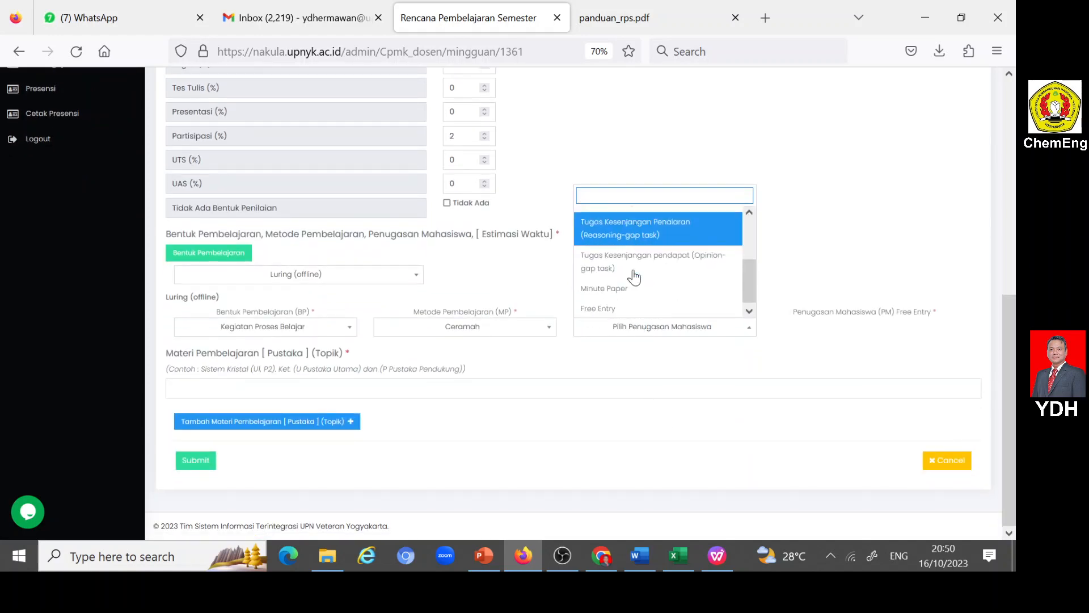
{"action": "left_click", "coordinate": [628, 311]}
{"action": "left_click", "coordinate": [874, 328]}
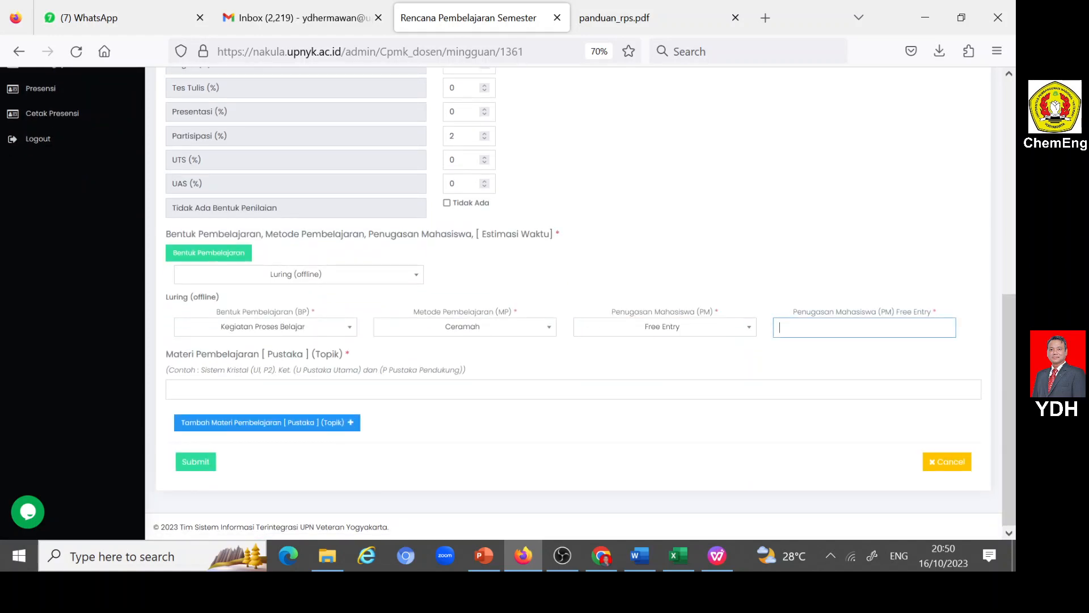
{"action": "type", "text": "T"}
{"action": "left_click", "coordinate": [803, 349]}
{"action": "key", "text": "Return"}
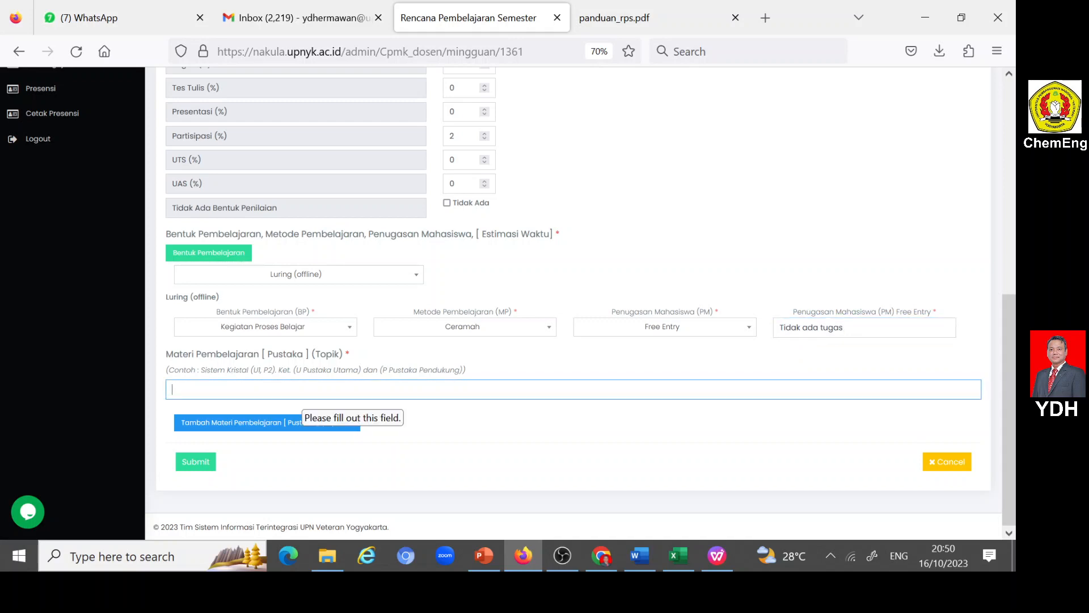
- Copy Bahan Kajian item 2, "Pendahuluan: c) sintesa proses dan energi target, d) jenis-jenis alur panar (heat pathways) di dalam sistem proses", from Word into Materi Pembelajaran
{"action": "left_click", "coordinate": [640, 554]}
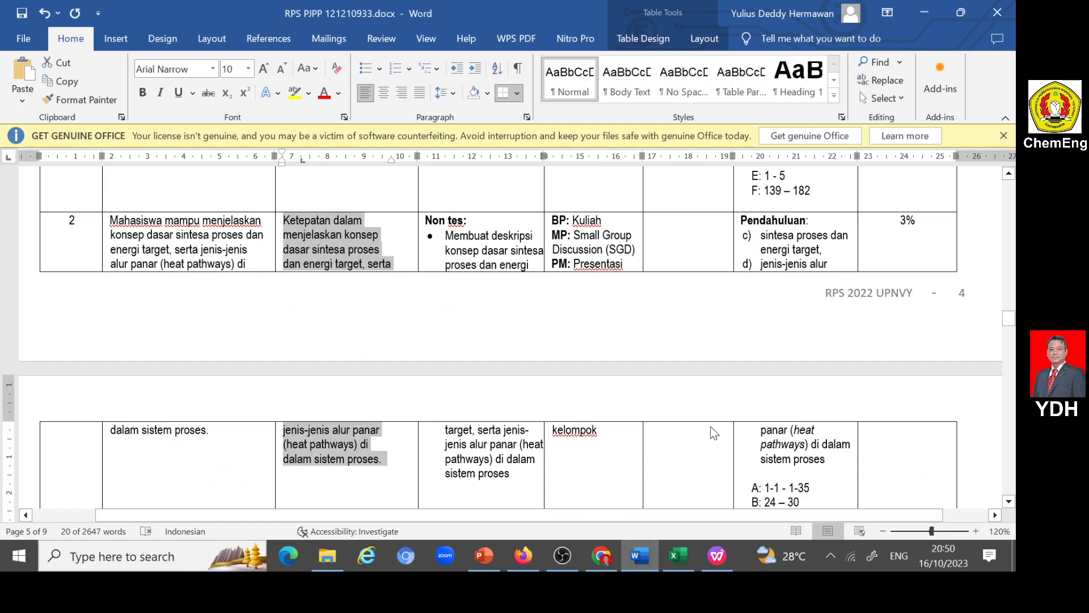
{"action": "scroll", "coordinate": [710, 433], "scroll_direction": "up", "scroll_amount": 1}
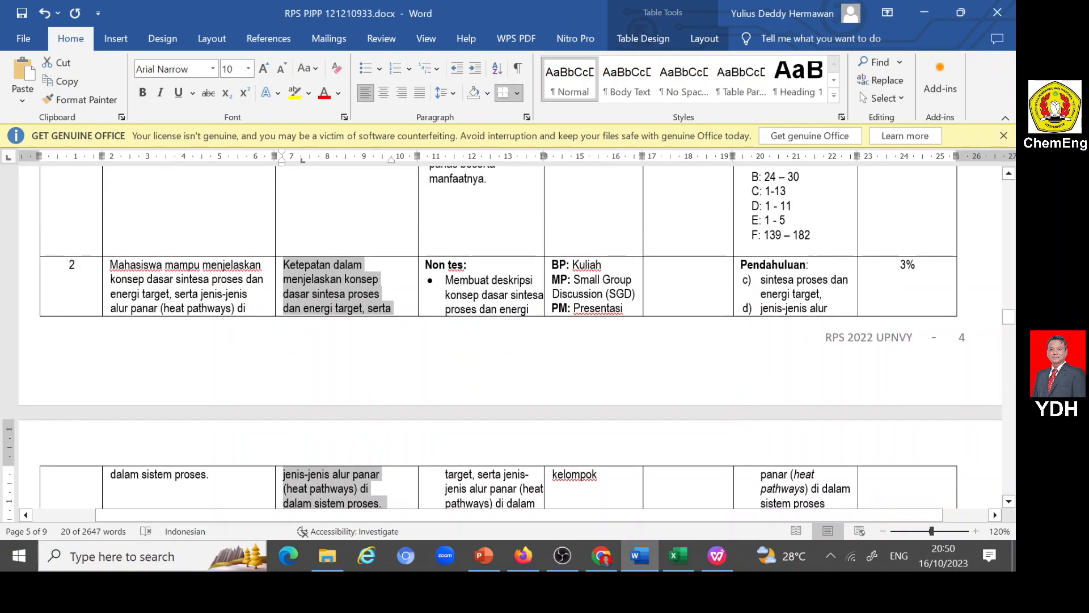
{"action": "scroll", "coordinate": [518, 337], "scroll_direction": "up", "scroll_amount": 20}
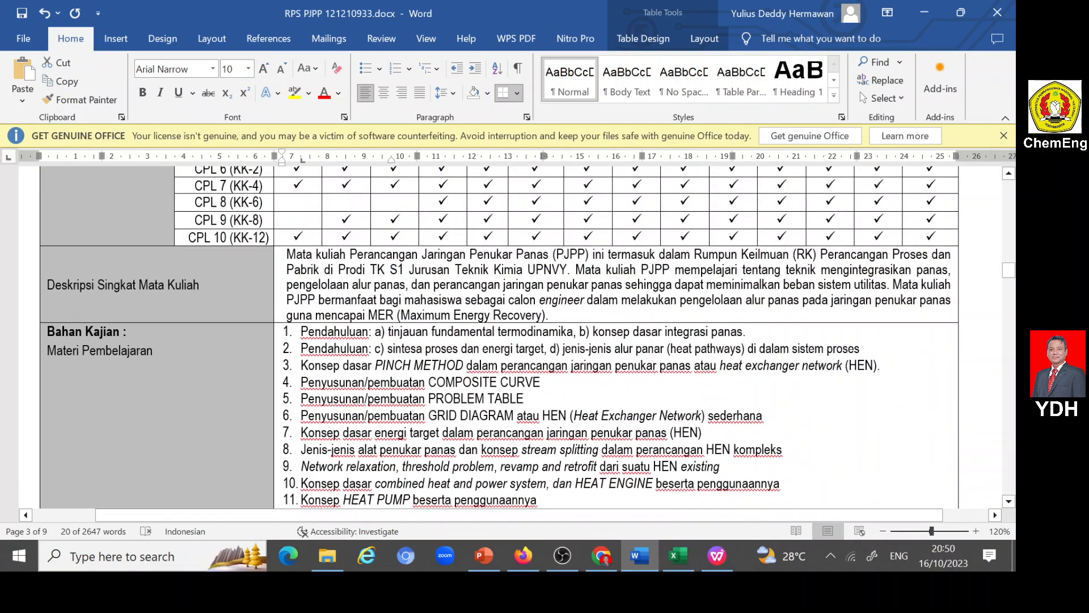
{"action": "left_click_drag", "start_coordinate": [301, 349], "coordinate": [860, 351]}
{"action": "key", "text": "ctrl+c"}
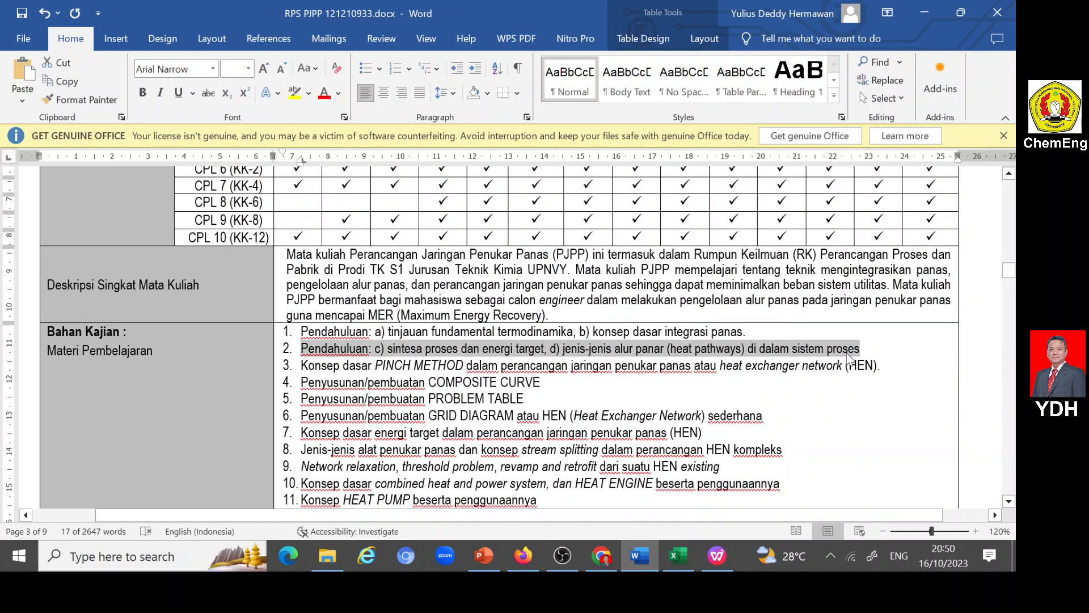
{"action": "left_click", "coordinate": [523, 556]}
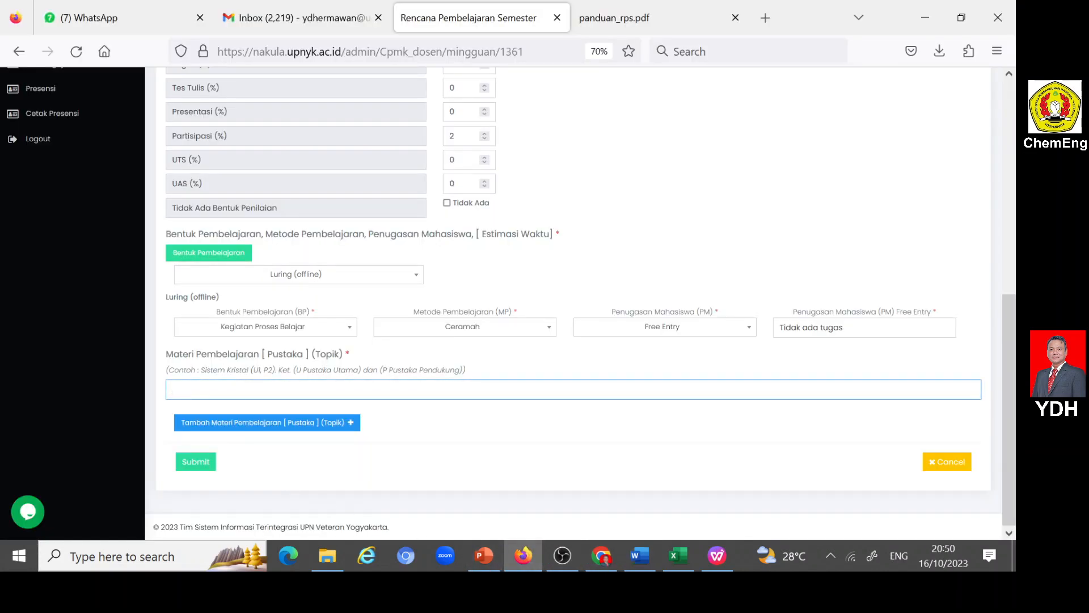
{"action": "left_click", "coordinate": [397, 389]}
{"action": "key", "text": "ctrl+v"}
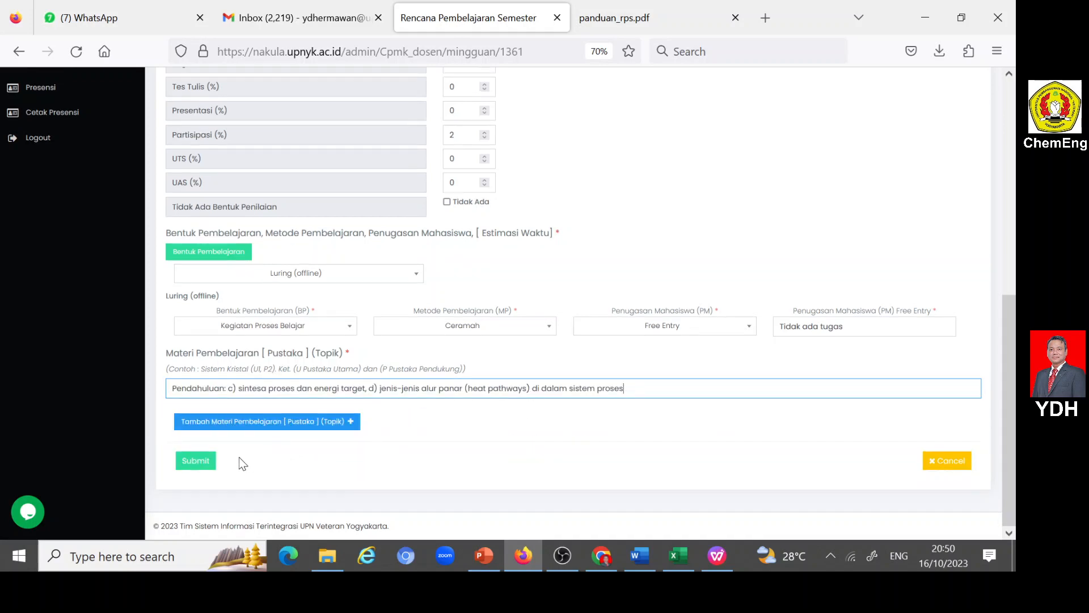
- Submit the week 2 RPS Mingguan entry and review it in the weekly list
{"action": "left_click", "coordinate": [193, 461]}
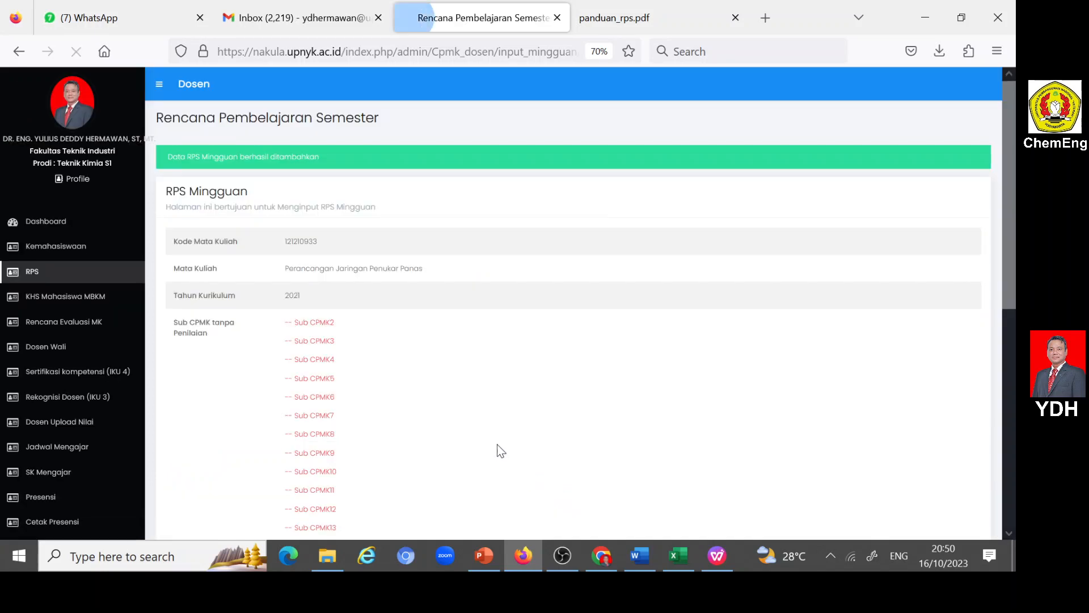
{"action": "scroll", "coordinate": [449, 425], "scroll_direction": "down", "scroll_amount": 5}
{"action": "scroll", "coordinate": [479, 359], "scroll_direction": "down", "scroll_amount": 2}
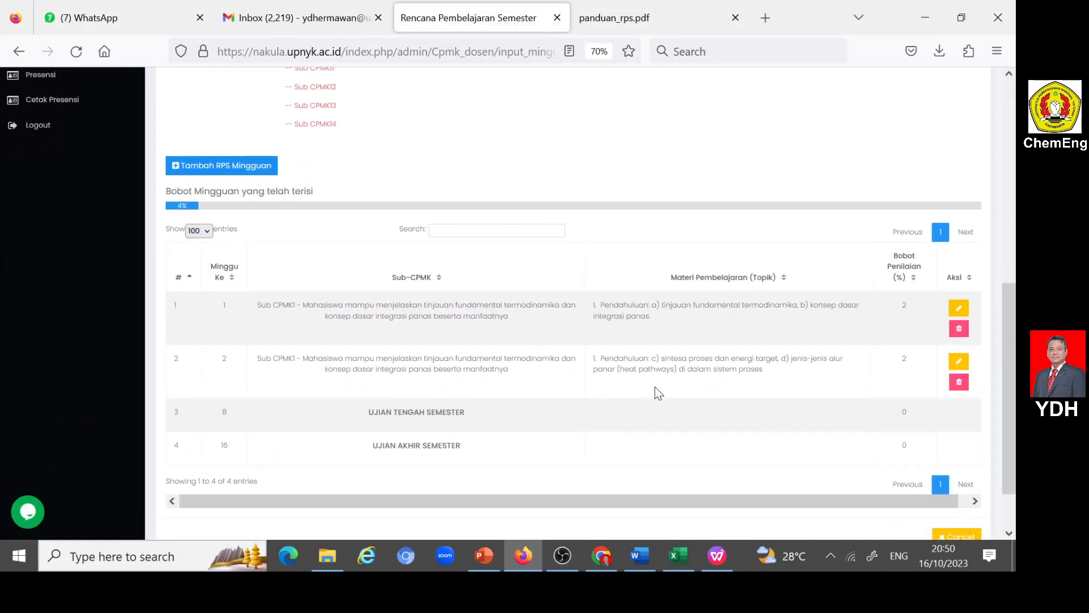
- Start another RPS Mingguan entry and set its week to Minggu Ke 3
{"action": "left_click", "coordinate": [176, 165]}
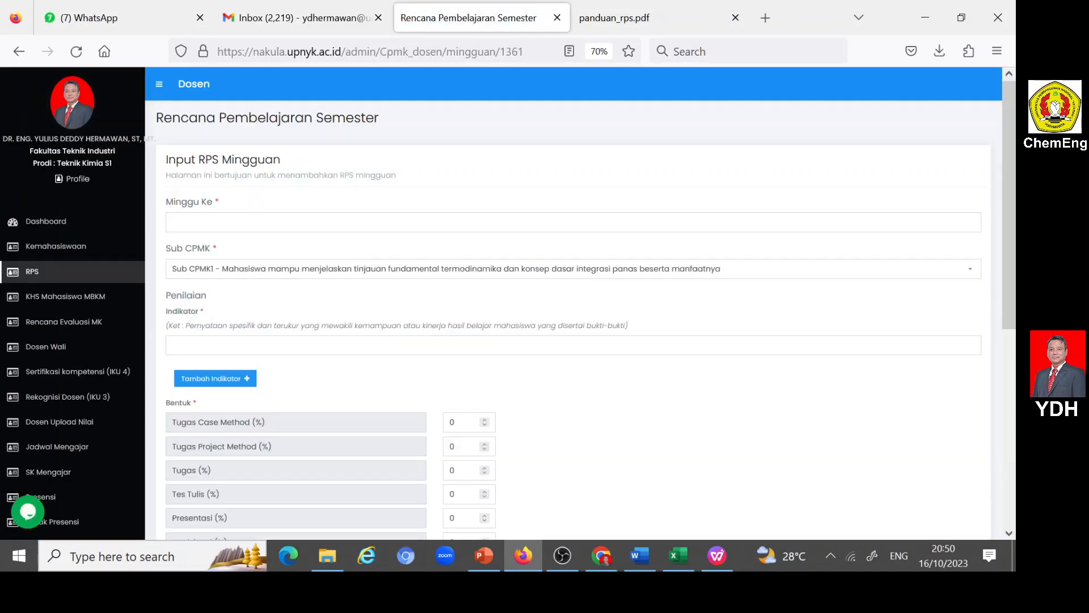
{"action": "left_click", "coordinate": [196, 223]}
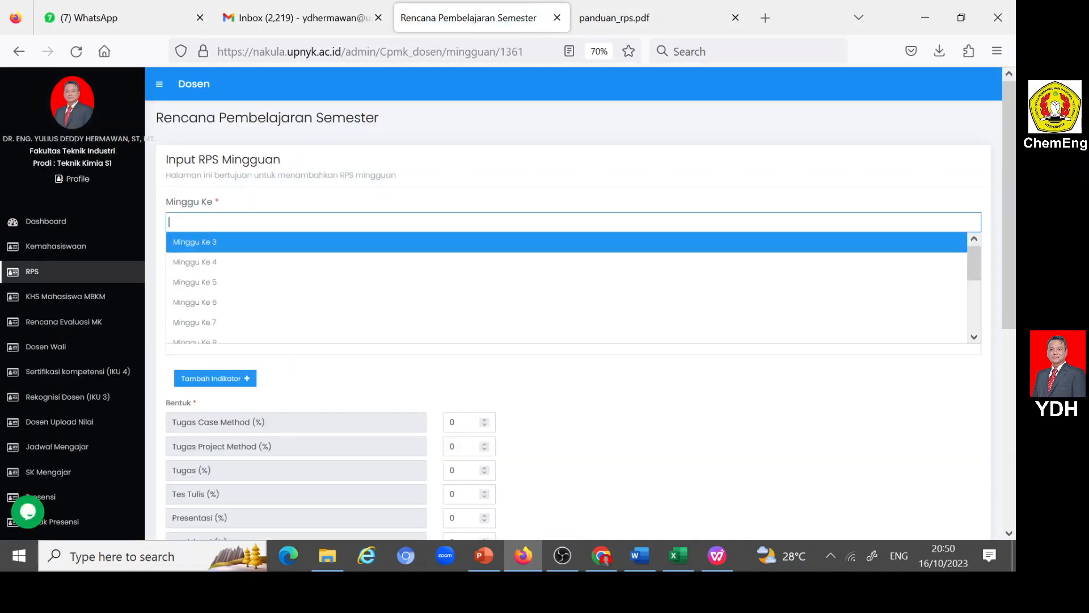
{"action": "left_click", "coordinate": [208, 244]}
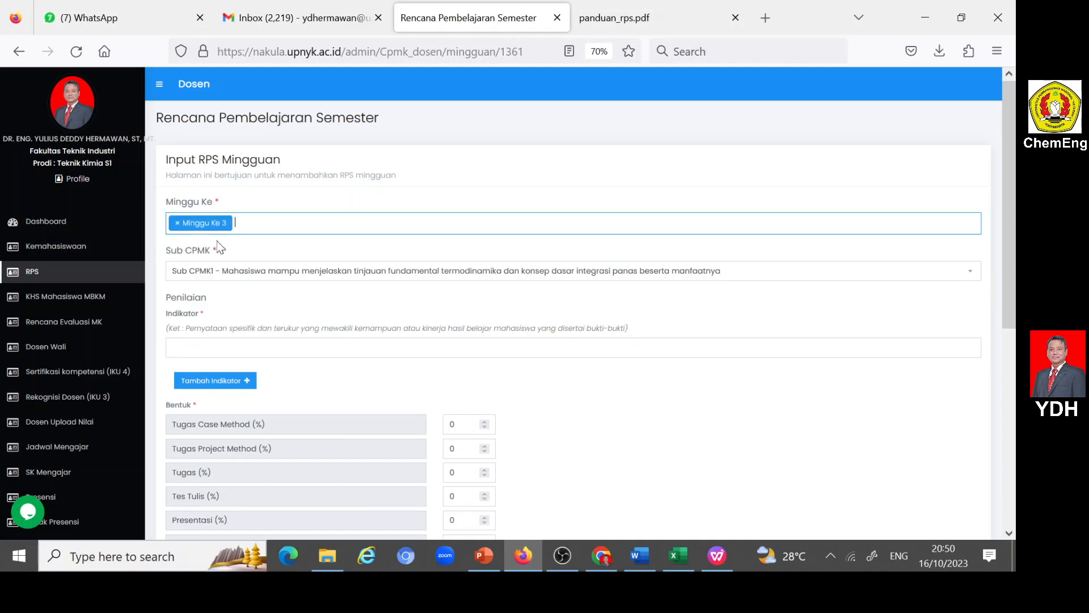
- Copy Bahan Kajian item 3, "Konsep dasar PINCH METHOD dalam perancangan jaringan penukar panas atau heat exchanger network (HEN).", from Word and return to Nakula
{"action": "left_click", "coordinate": [632, 555]}
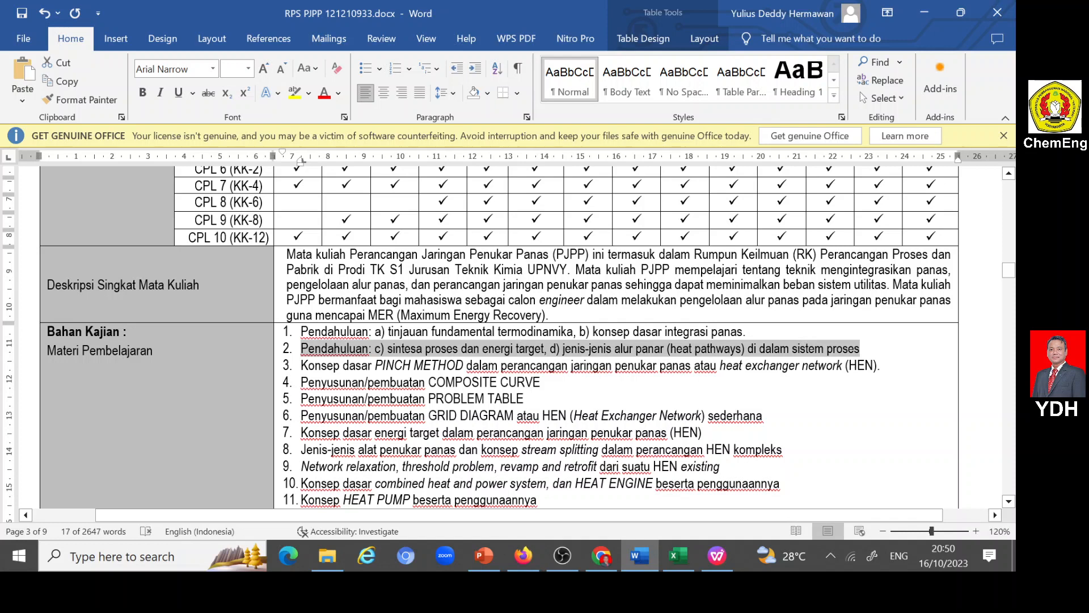
{"action": "left_click_drag", "start_coordinate": [301, 365], "coordinate": [880, 365]}
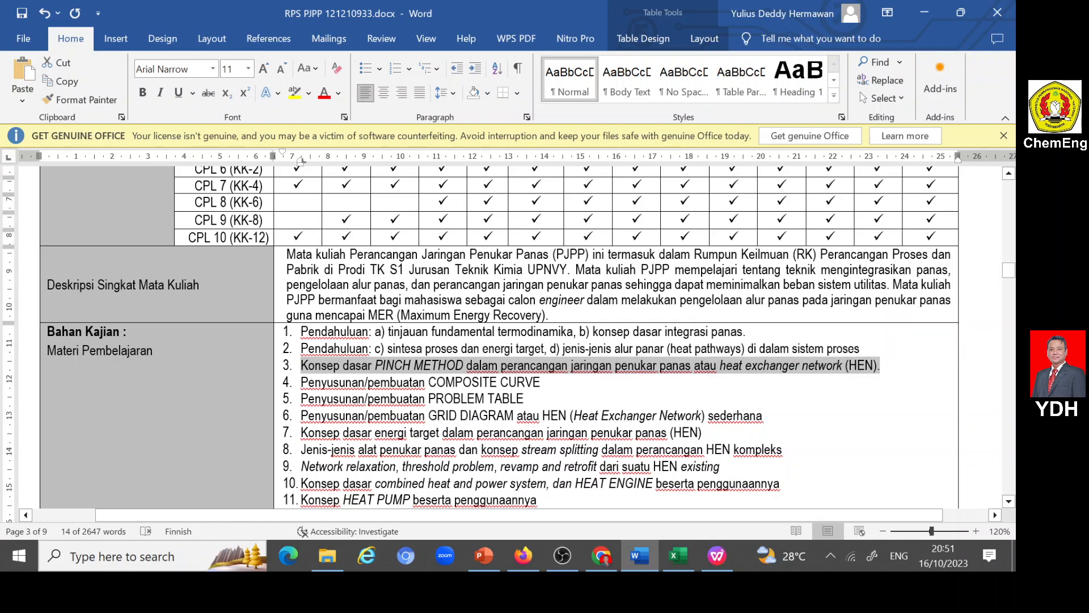
{"action": "left_click", "coordinate": [523, 559]}
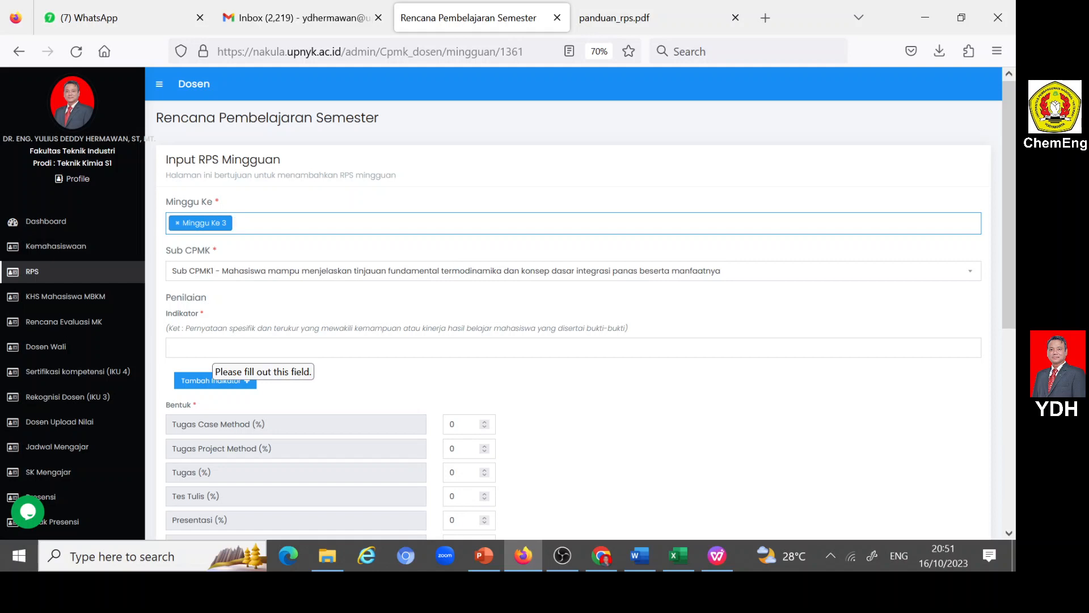
- Open the Sub CPMK choices for the week 3 entry
{"action": "scroll", "coordinate": [573, 303], "scroll_direction": "down", "scroll_amount": 5}
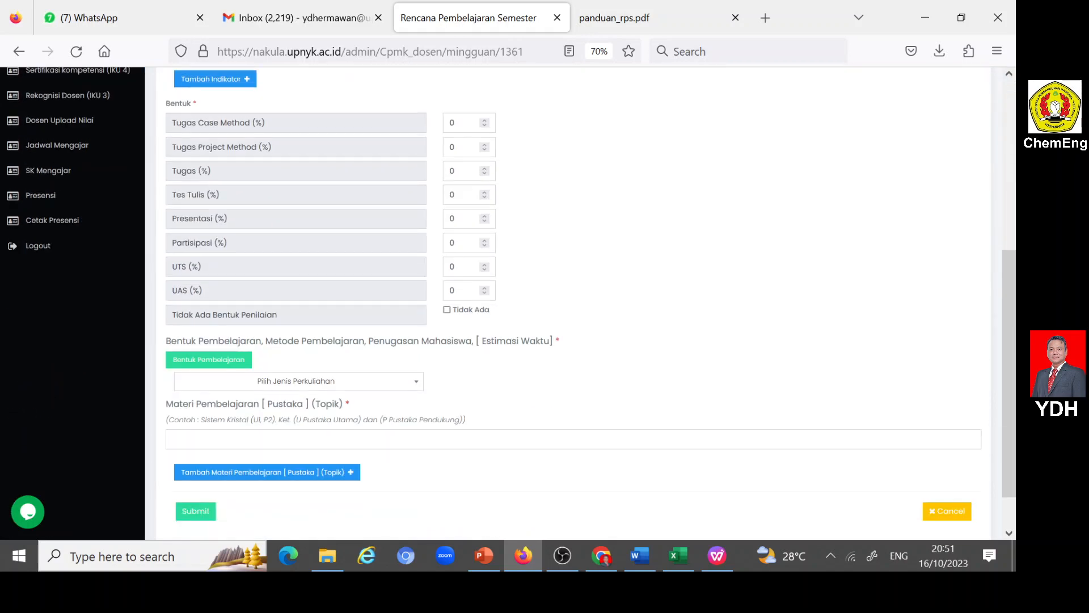
{"action": "scroll", "coordinate": [573, 303], "scroll_direction": "up", "scroll_amount": 5}
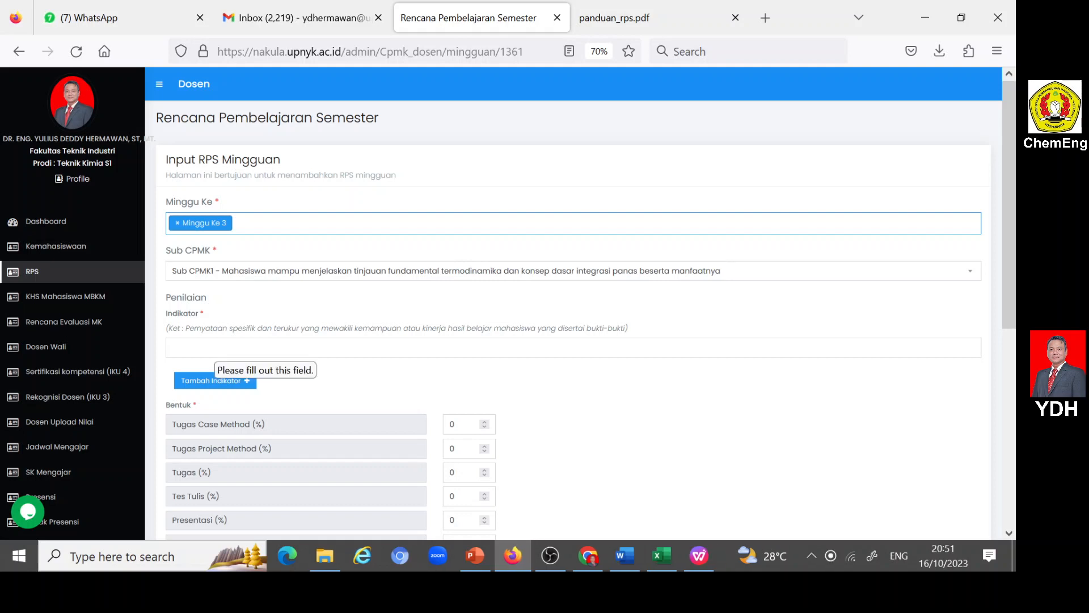
{"action": "left_click", "coordinate": [224, 271]}
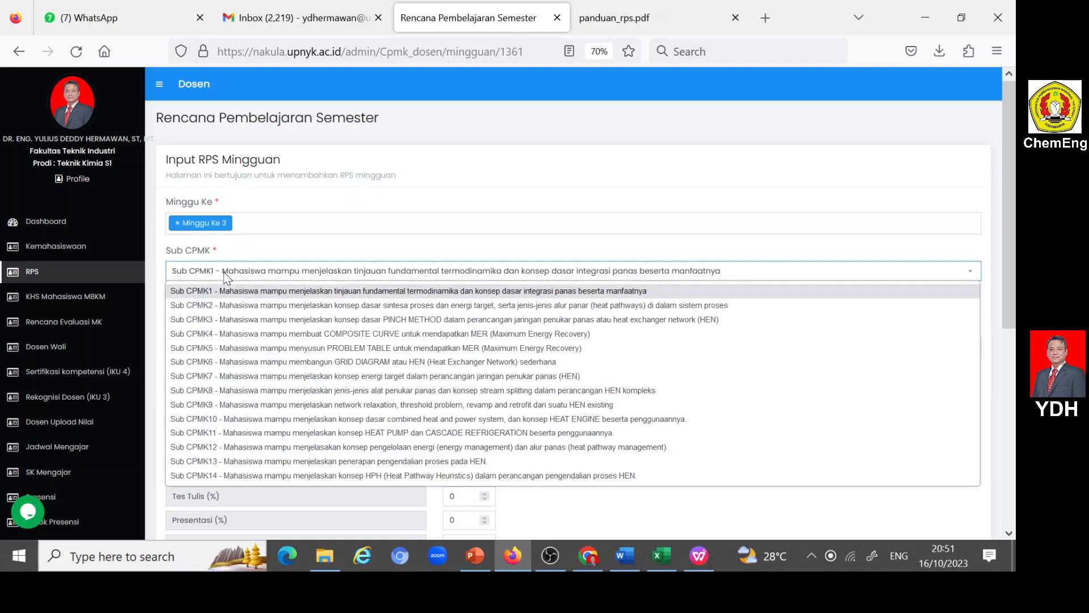
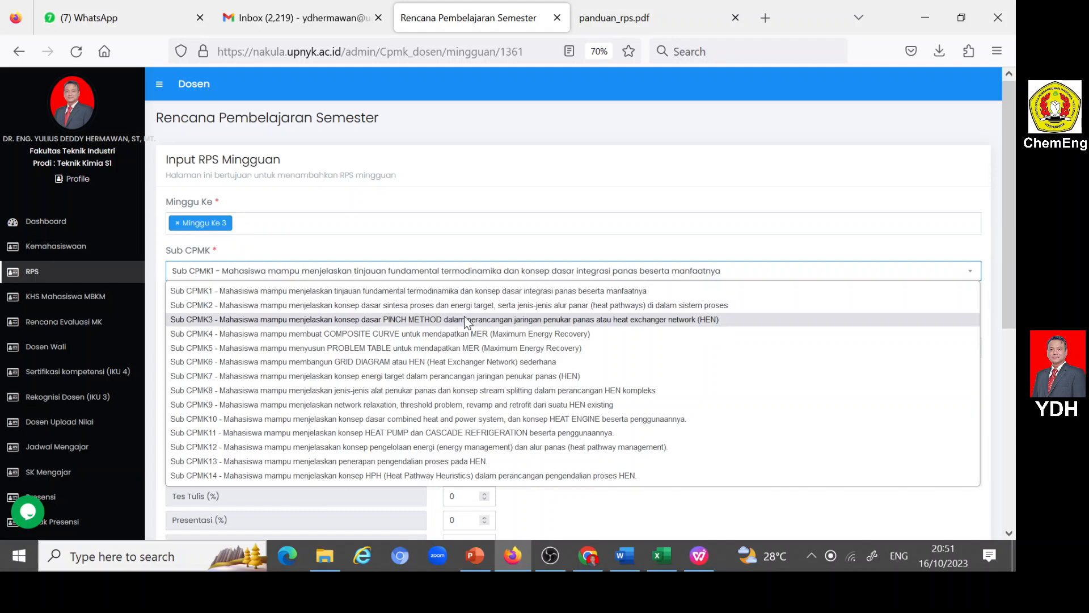
- Choose Sub CPMK3 for the week 3 entry and fill Indikator with the meeting 3 indicator text copied from the Word RPS
{"action": "left_click", "coordinate": [465, 319]}
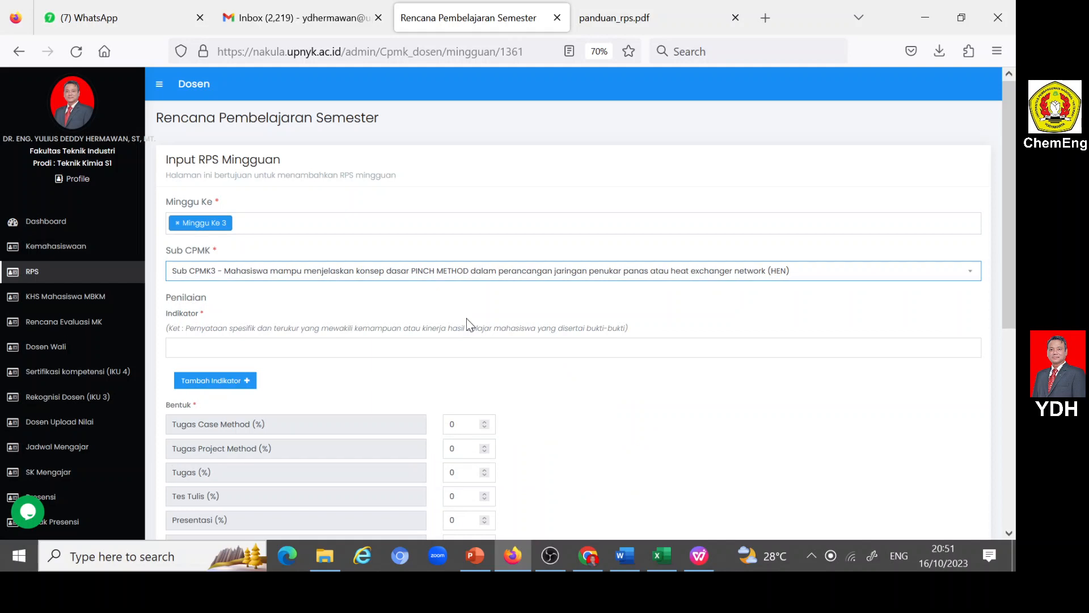
{"action": "left_click", "coordinate": [625, 556]}
{"action": "scroll", "coordinate": [543, 439], "scroll_direction": "up", "scroll_amount": 3}
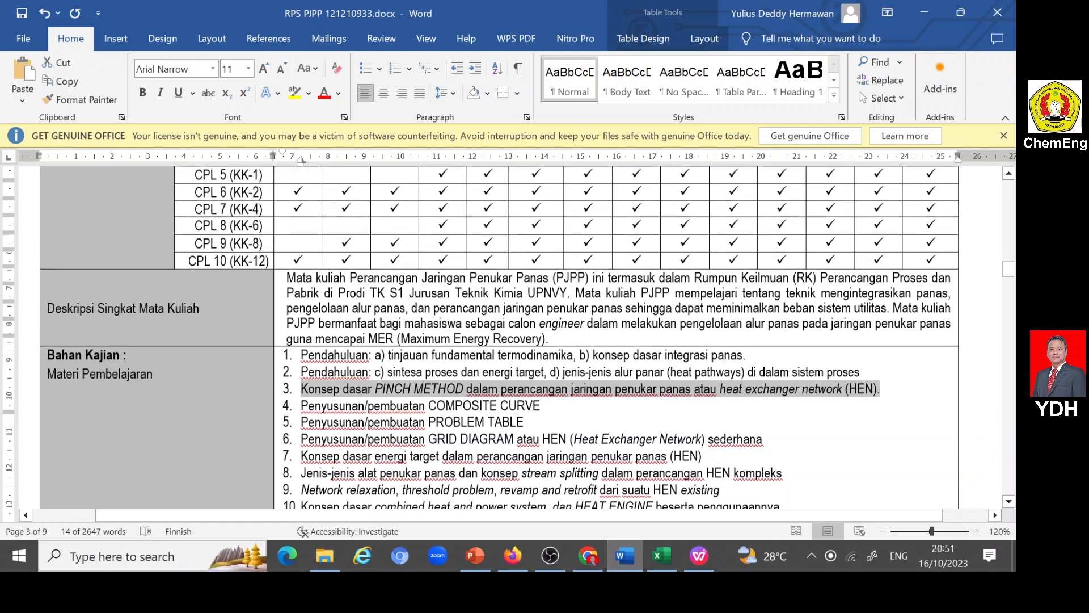
{"action": "scroll", "coordinate": [543, 439], "scroll_direction": "down", "scroll_amount": 15}
{"action": "scroll", "coordinate": [543, 438], "scroll_direction": "down", "scroll_amount": 10}
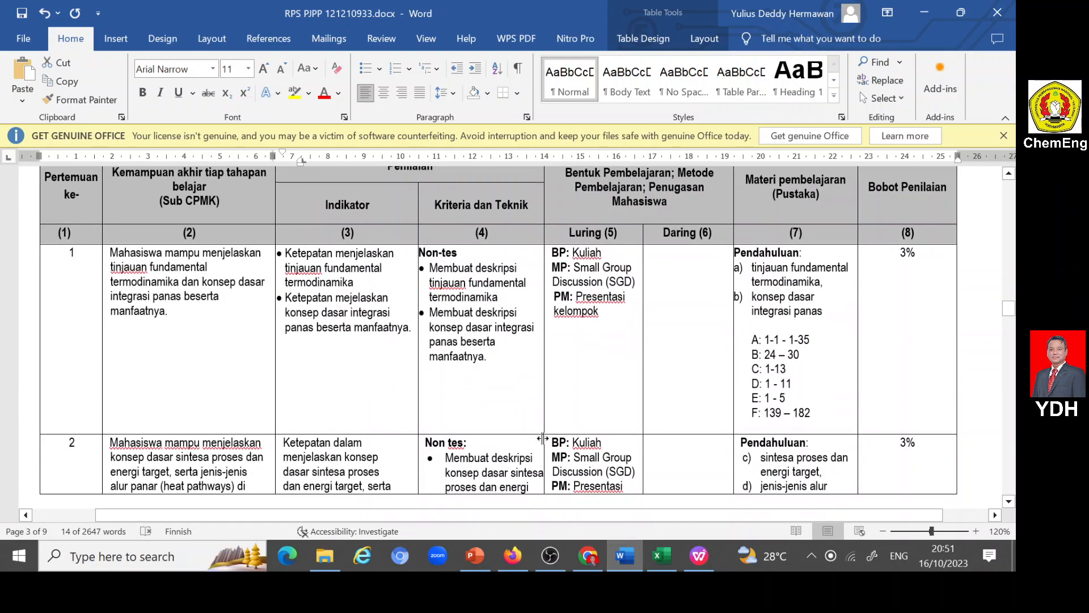
{"action": "scroll", "coordinate": [542, 437], "scroll_direction": "down", "scroll_amount": 4}
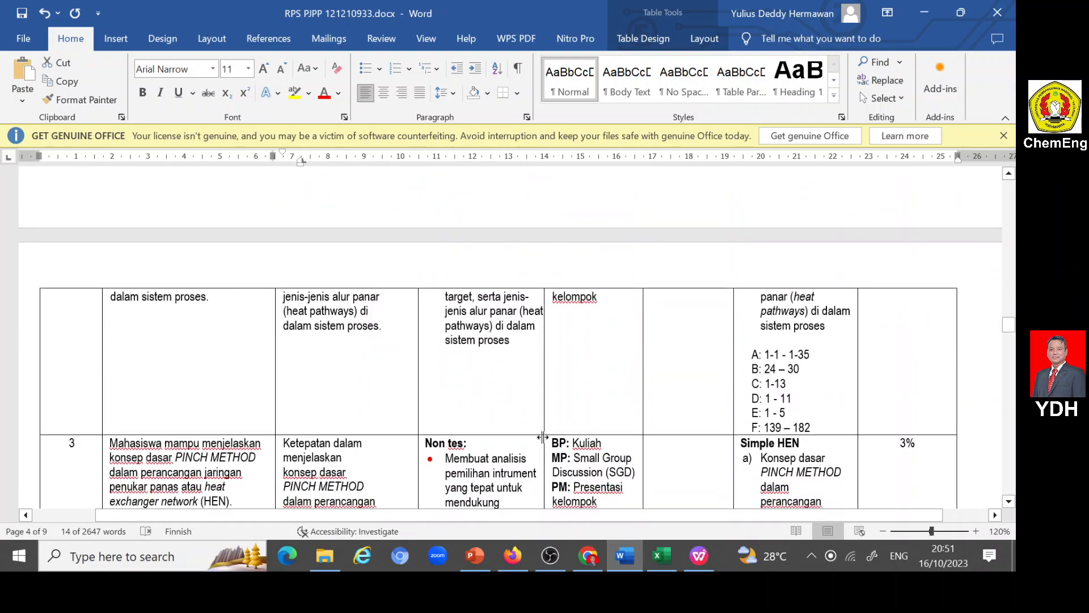
{"action": "scroll", "coordinate": [543, 436], "scroll_direction": "down", "scroll_amount": 3}
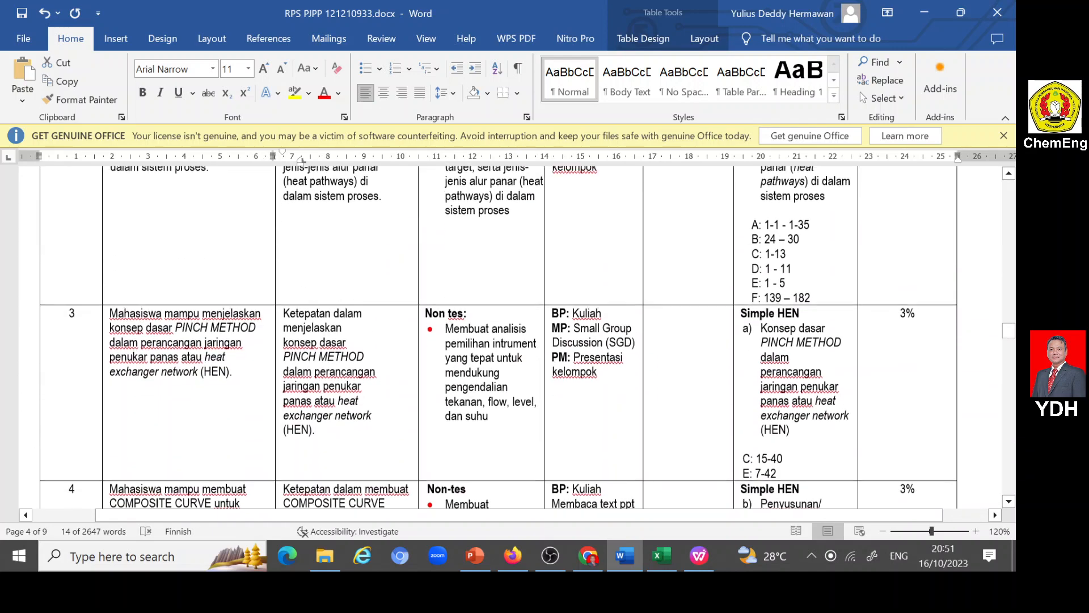
{"action": "left_click_drag", "start_coordinate": [283, 309], "coordinate": [315, 426]}
{"action": "key", "text": "ctrl+c"}
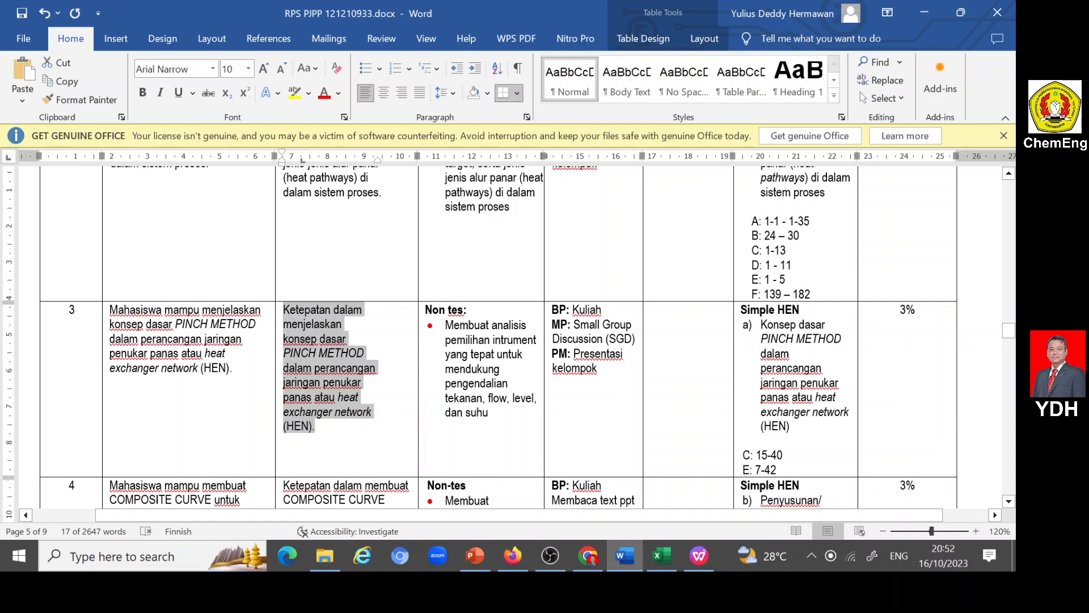
{"action": "left_click", "coordinate": [512, 556]}
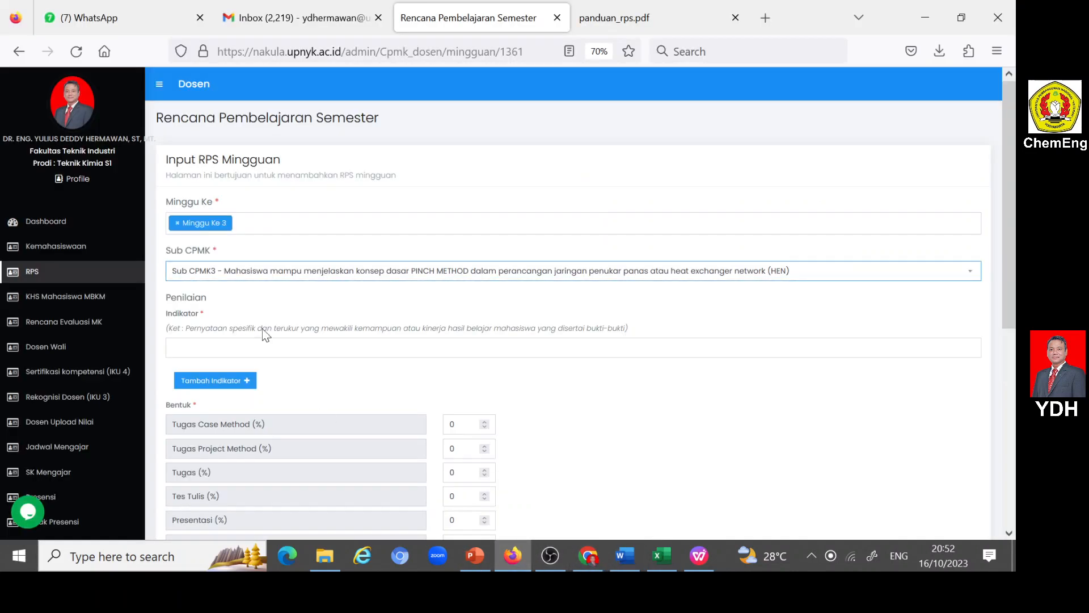
{"action": "left_click", "coordinate": [267, 346]}
{"action": "key", "text": "ctrl+v"}
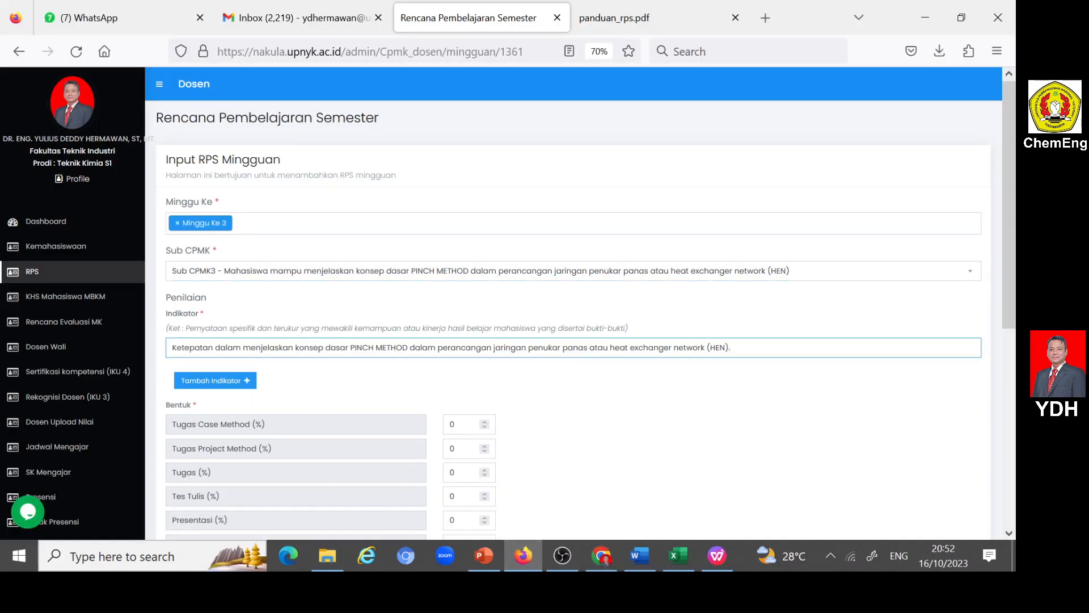
- Set the Partisipasi (%) assessment weight of the week 3 entry to 2
{"action": "scroll", "coordinate": [573, 301], "scroll_direction": "down", "scroll_amount": 3}
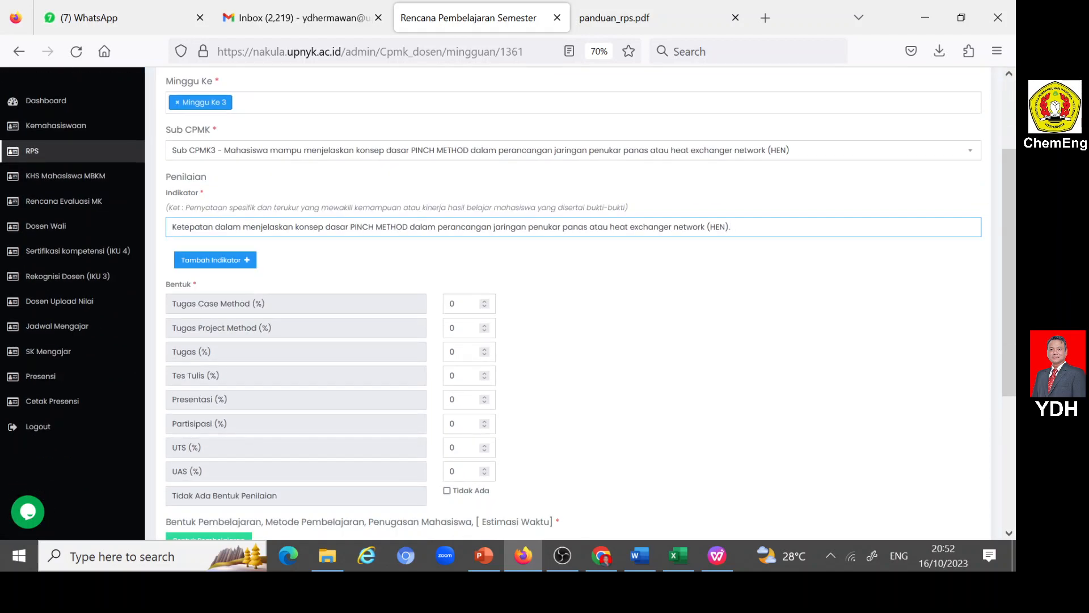
{"action": "key", "text": "BackSpace"}
{"action": "type", "text": "2"}
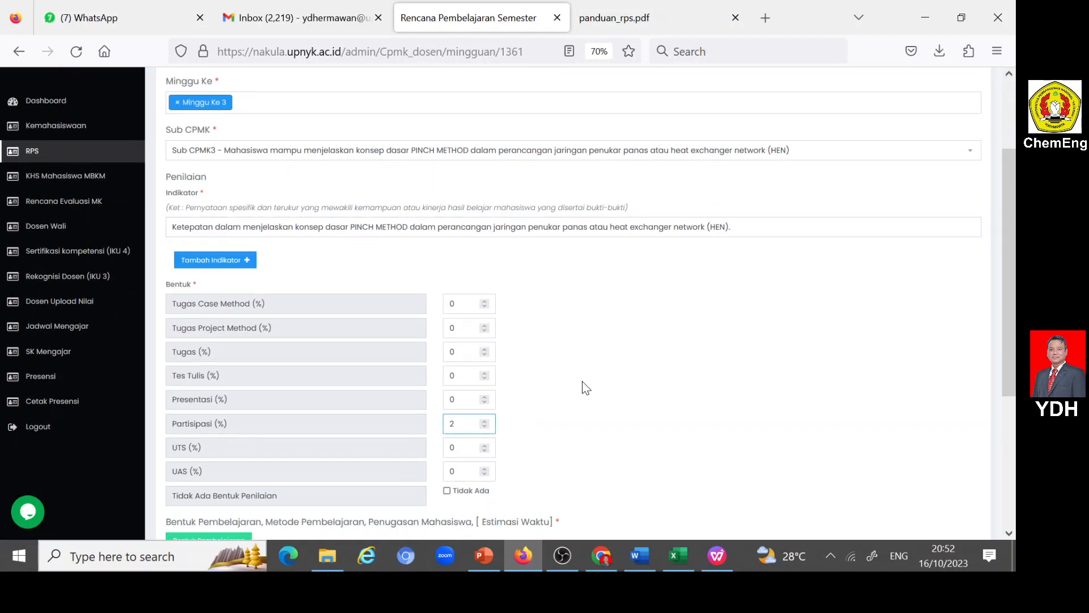
- Copy Bahan Kajian item 3 on the PINCH METHOD from Word into the Materi Pembelajaran field of Nakula's week 3 entry
{"action": "scroll", "coordinate": [583, 384], "scroll_direction": "down", "scroll_amount": 6}
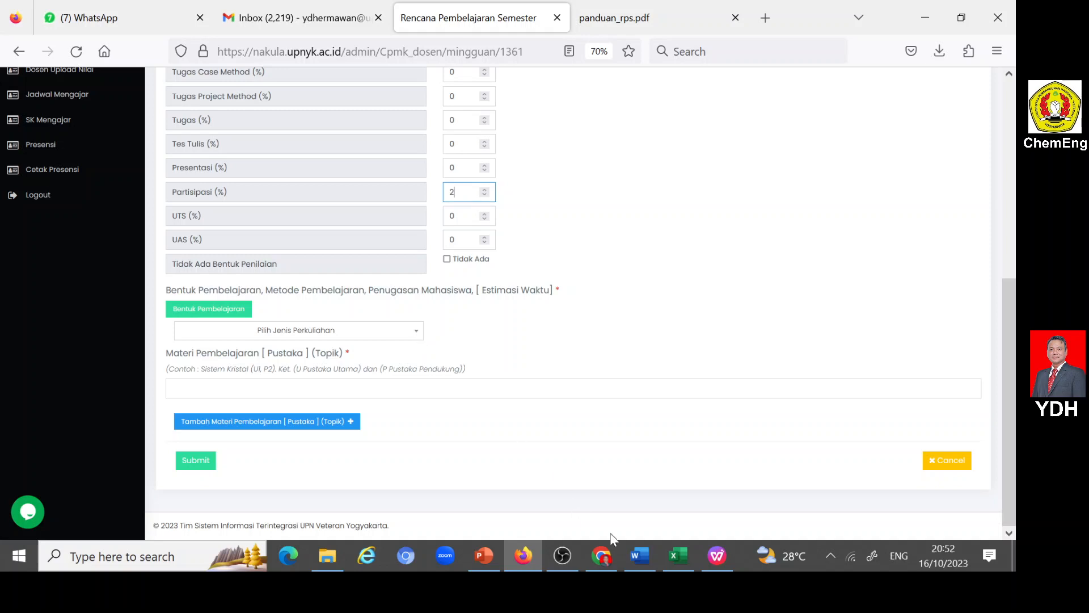
{"action": "left_click", "coordinate": [638, 554]}
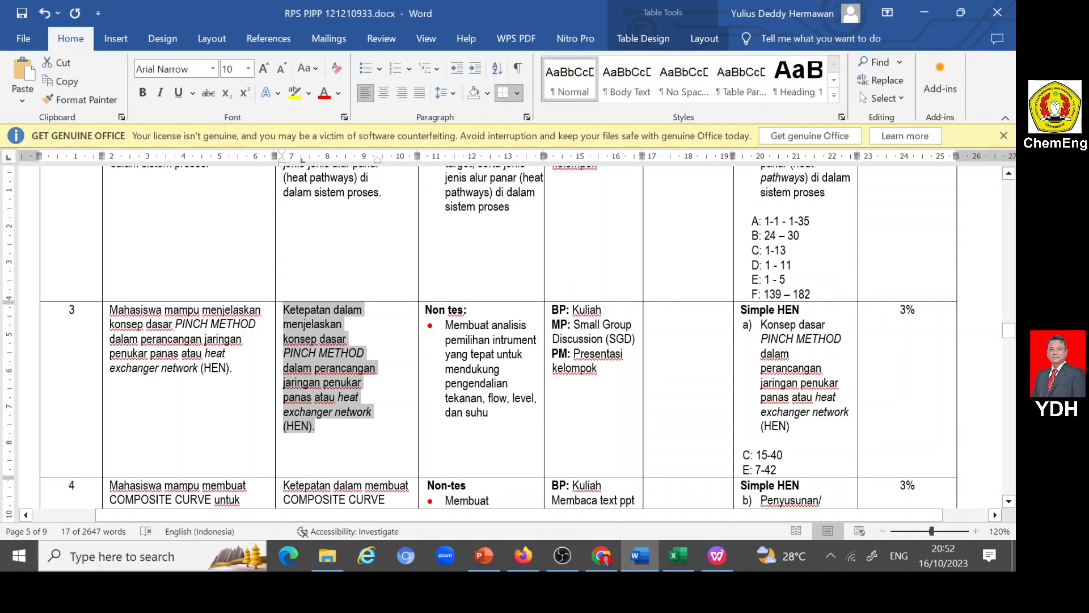
{"action": "scroll", "coordinate": [724, 368], "scroll_direction": "up", "scroll_amount": 20}
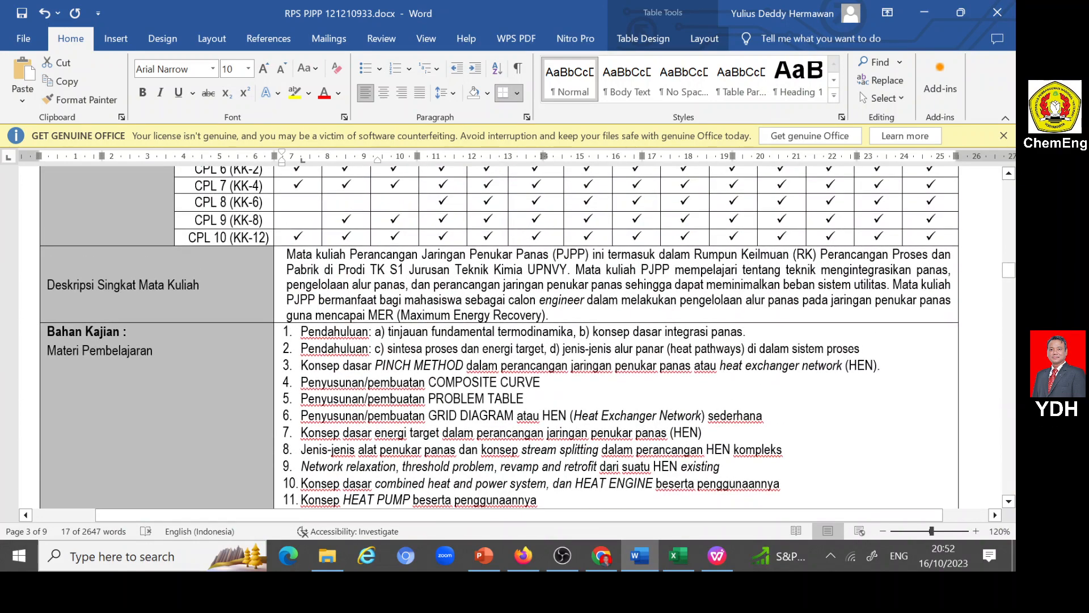
{"action": "left_click_drag", "start_coordinate": [301, 366], "coordinate": [879, 365]}
{"action": "key", "text": "ctrl+c"}
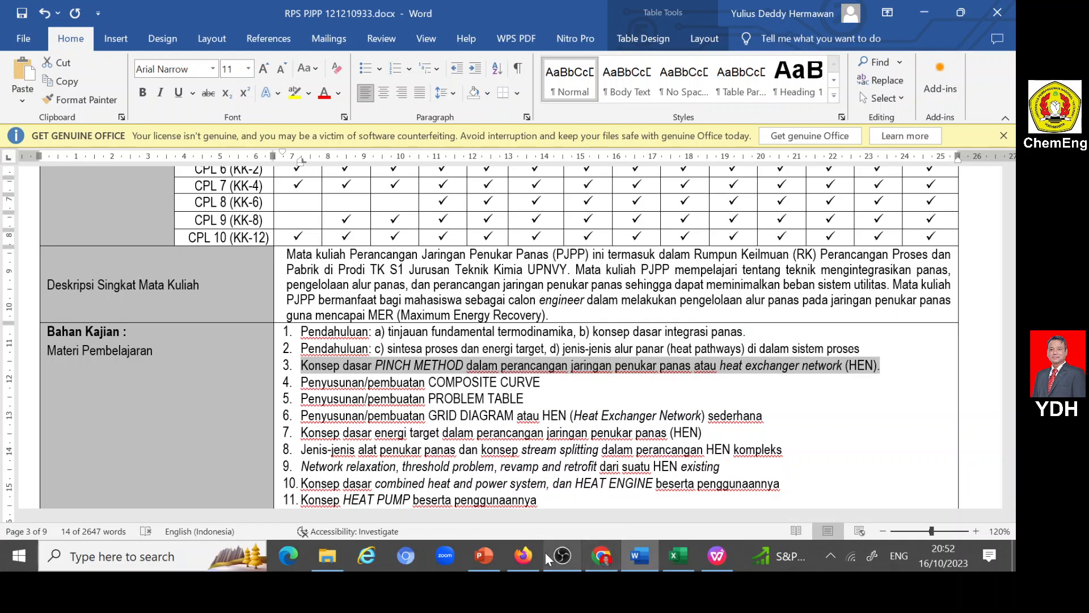
{"action": "left_click", "coordinate": [523, 556]}
{"action": "left_click", "coordinate": [165, 384]}
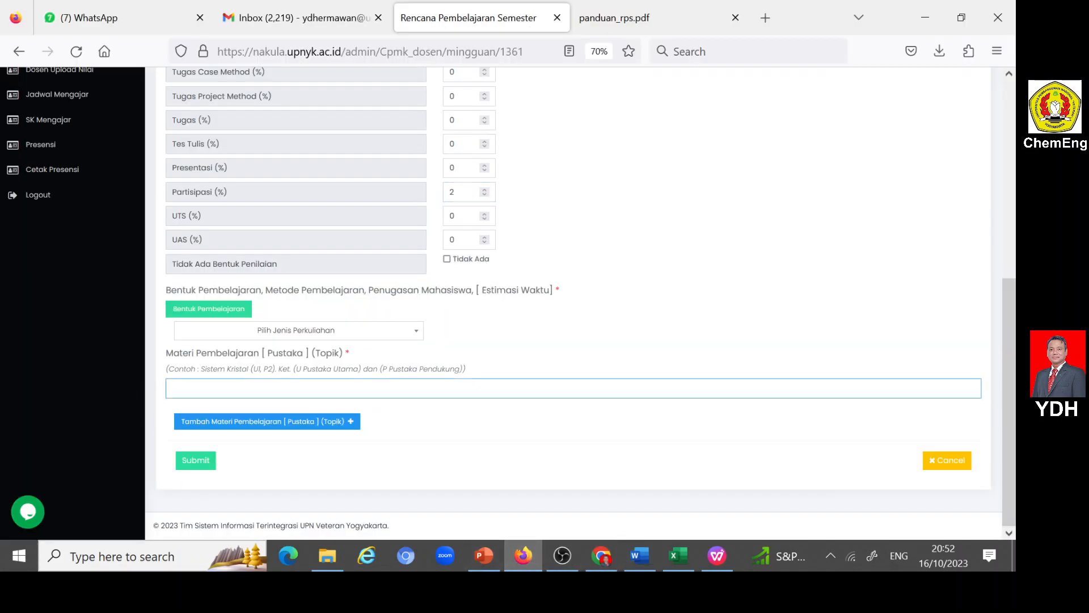
{"action": "key", "text": "ctrl+v"}
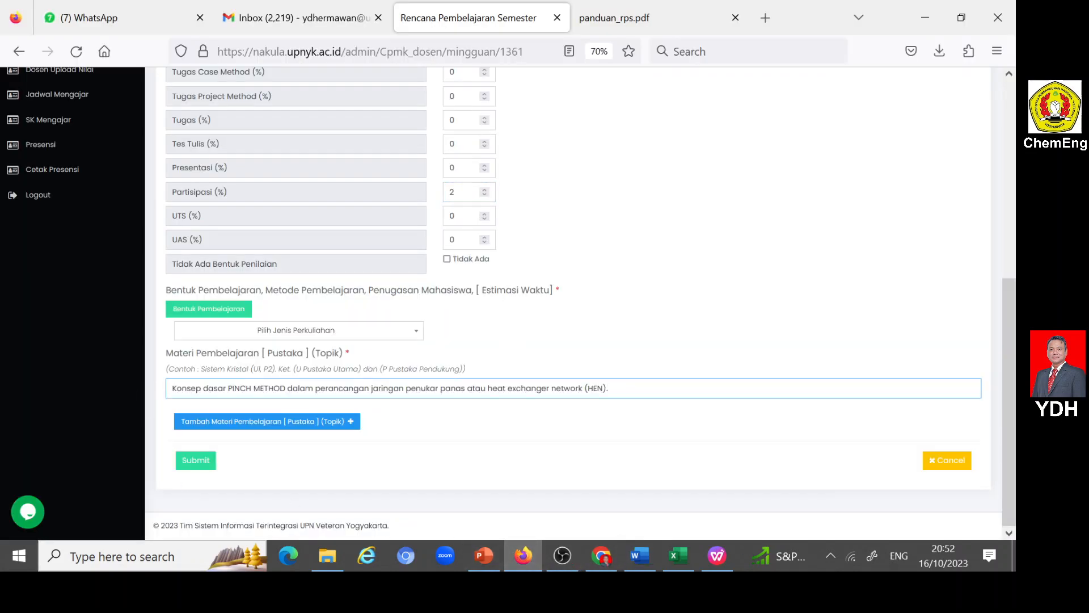
- Set the lecture type to Luring (offline), with Kegiatan Proses Belajar as Bentuk Pembelajaran and Ceramah as Metode Pembelajaran
{"action": "left_click", "coordinate": [415, 334]}
{"action": "left_click", "coordinate": [203, 400]}
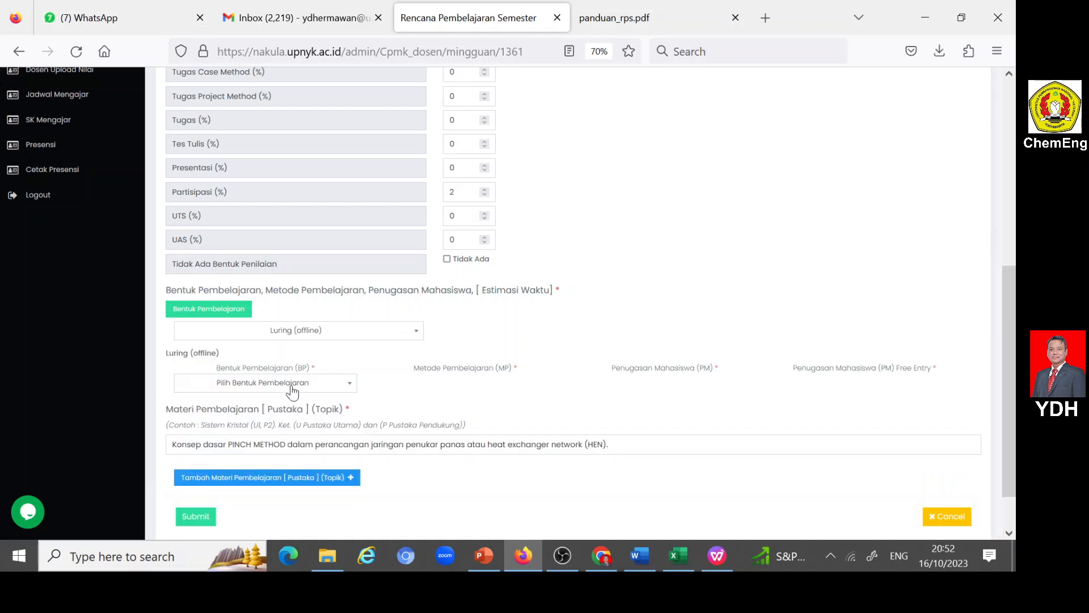
{"action": "left_click", "coordinate": [348, 384]}
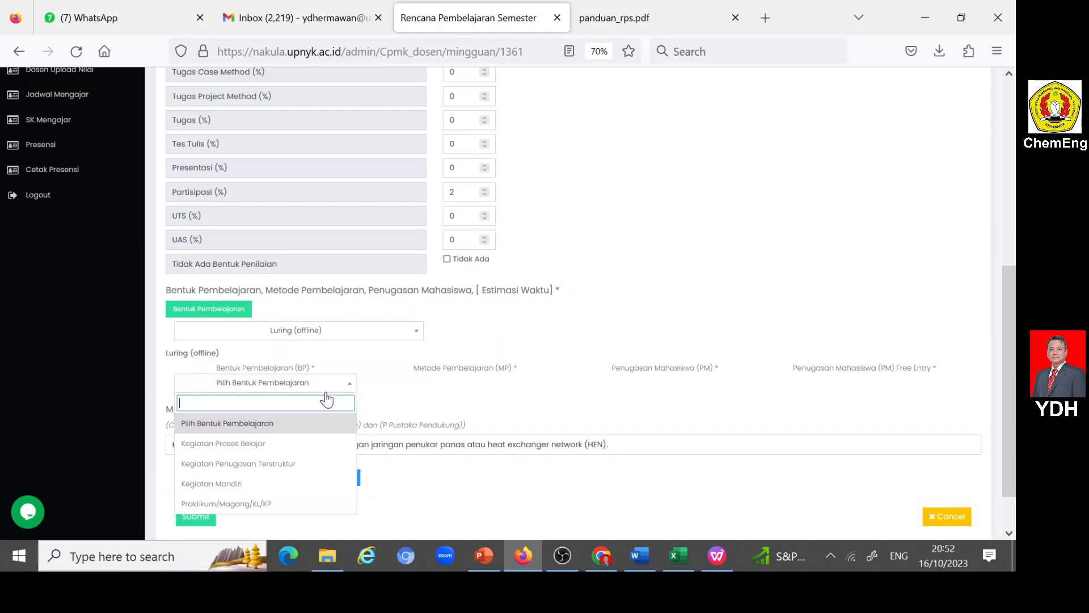
{"action": "left_click", "coordinate": [238, 444]}
{"action": "left_click", "coordinate": [540, 390]}
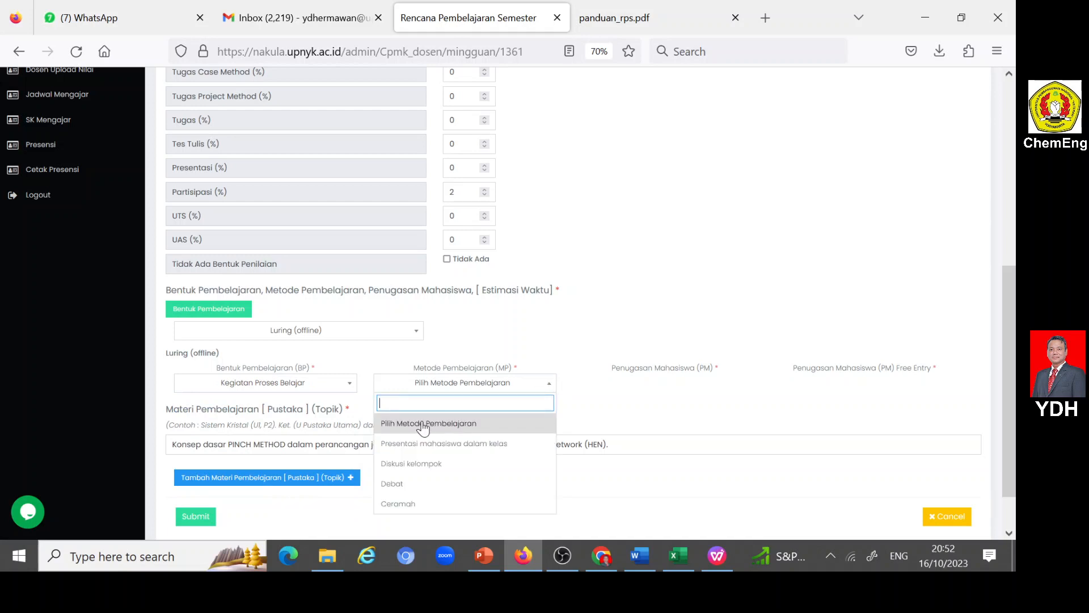
{"action": "left_click", "coordinate": [398, 504]}
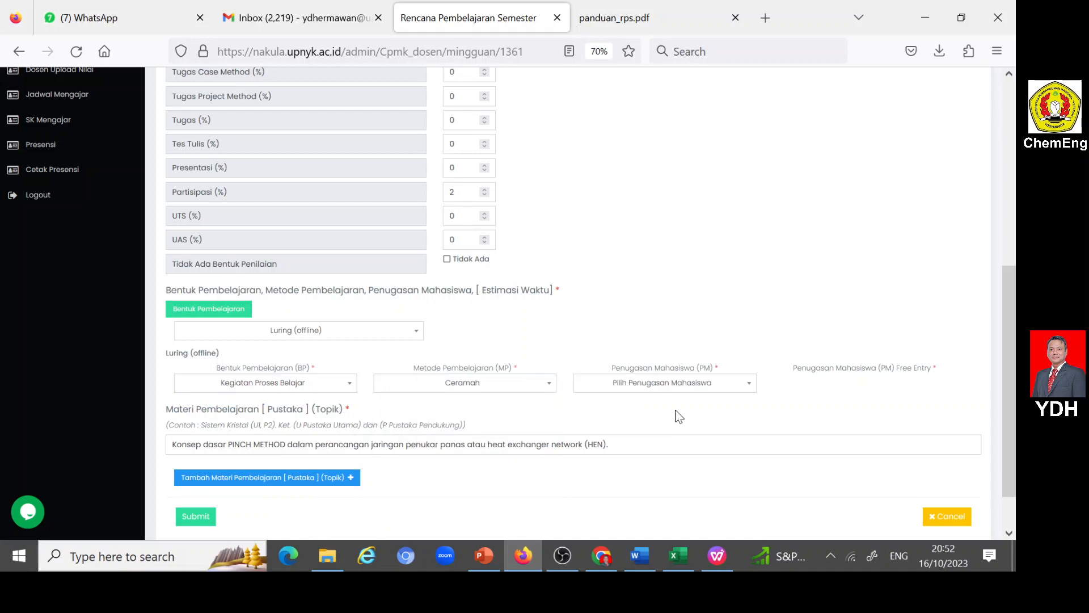
- Set Penugasan Mahasiswa to Free Entry and enter "Tidak ada tugas" as its text
{"action": "left_click", "coordinate": [747, 390]}
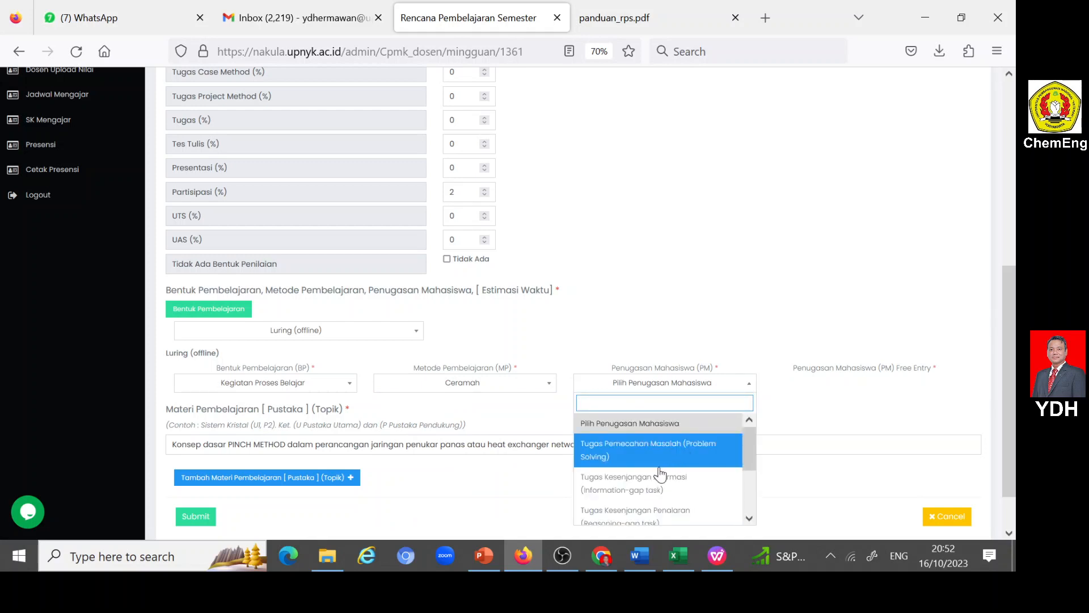
{"action": "scroll", "coordinate": [658, 482], "scroll_direction": "down", "scroll_amount": 3}
{"action": "left_click", "coordinate": [615, 516]}
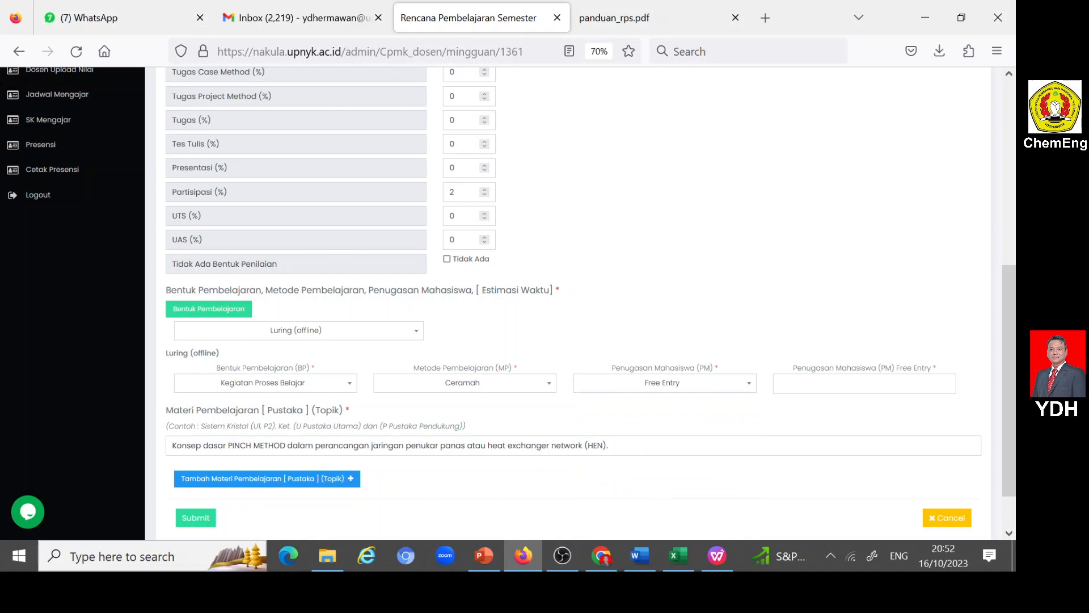
{"action": "left_click", "coordinate": [794, 393]}
{"action": "type", "text": "T"}
{"action": "left_click", "coordinate": [800, 402]}
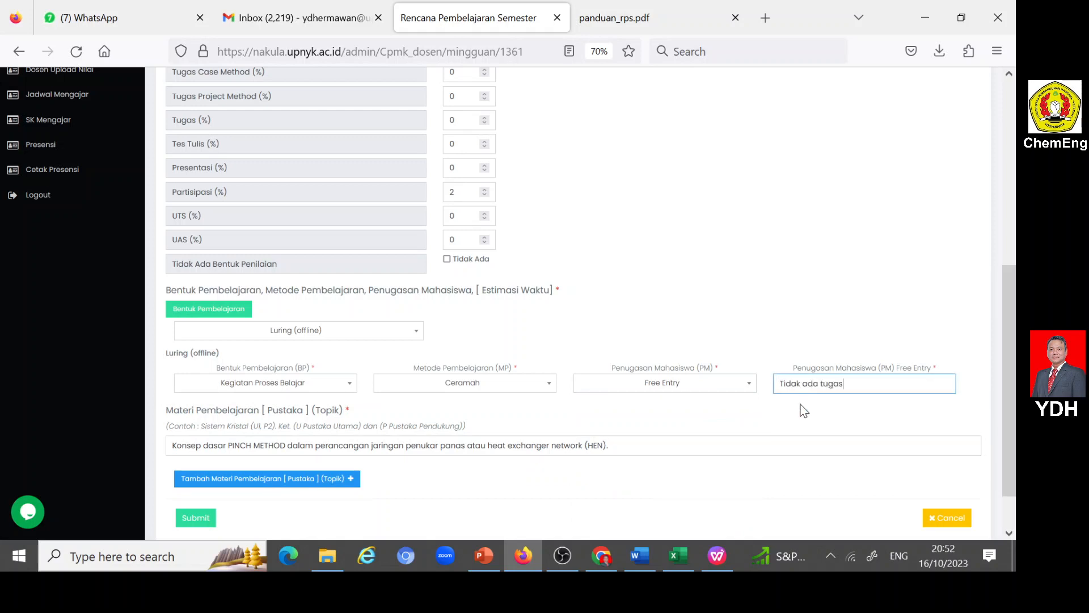
- Submit the week 3 RPS Mingguan entry and review the weekly list
{"action": "scroll", "coordinate": [511, 431], "scroll_direction": "down", "scroll_amount": 2}
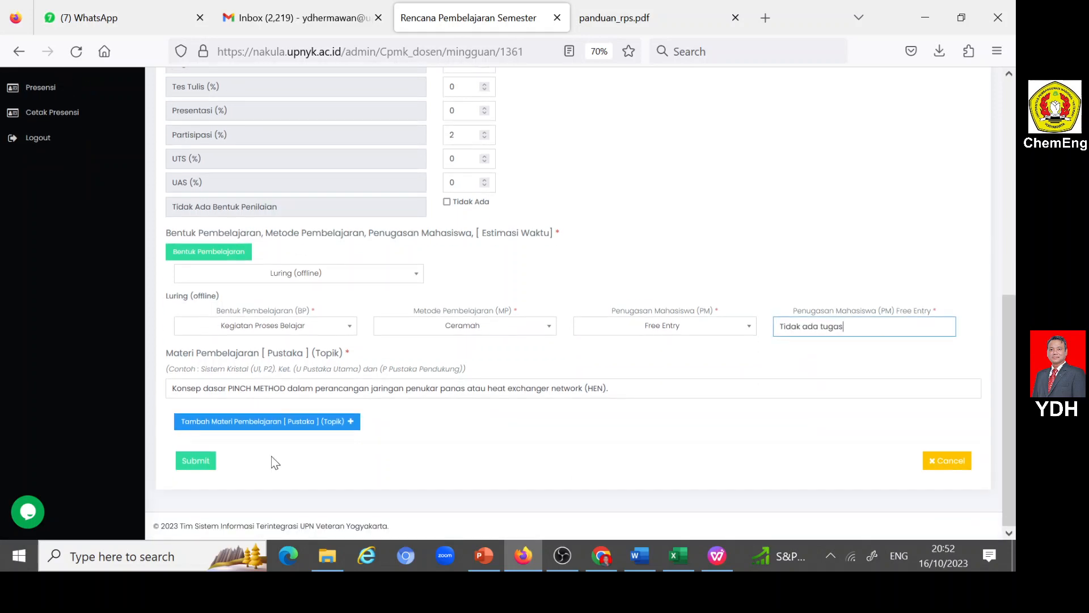
{"action": "left_click", "coordinate": [189, 464]}
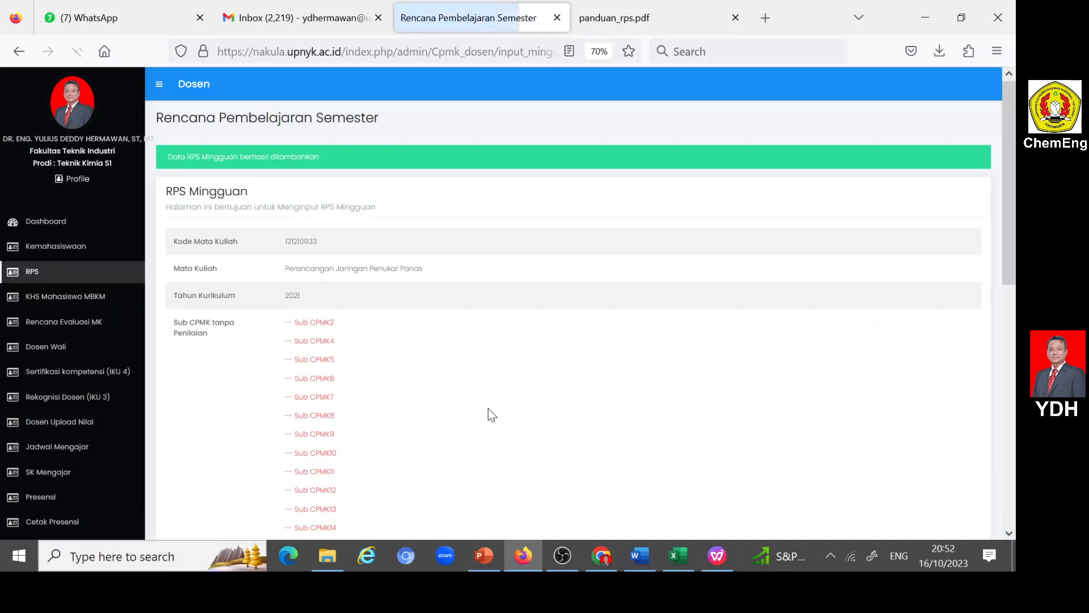
{"action": "scroll", "coordinate": [496, 412], "scroll_direction": "up", "scroll_amount": 3}
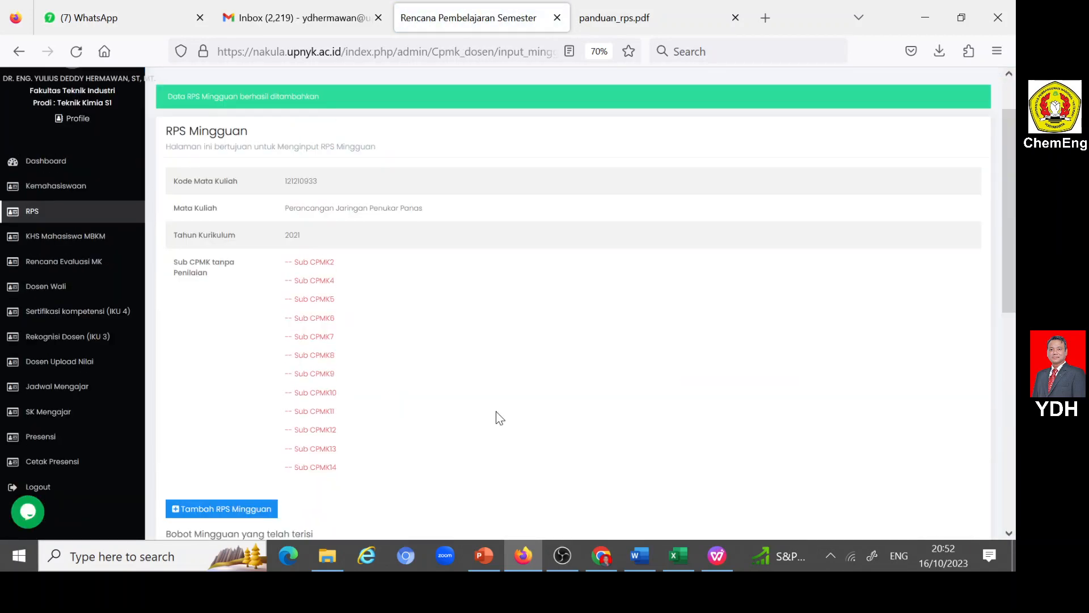
{"action": "scroll", "coordinate": [498, 418], "scroll_direction": "down", "scroll_amount": 5}
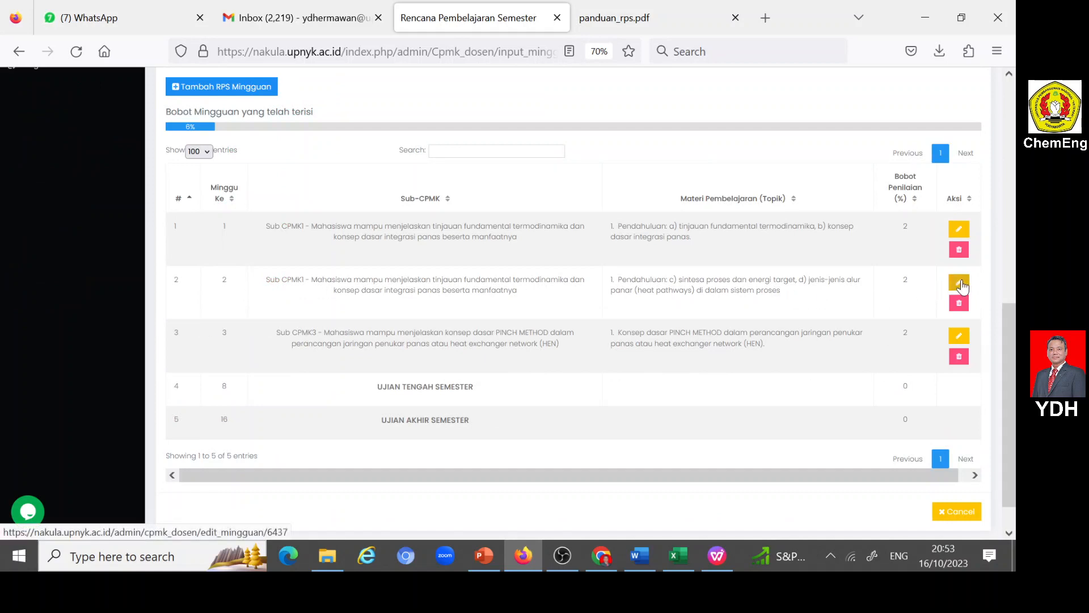
- Edit the week 2 entry to use Sub CPMK2, submit the change and check the updated weekly list
{"action": "left_click", "coordinate": [960, 284]}
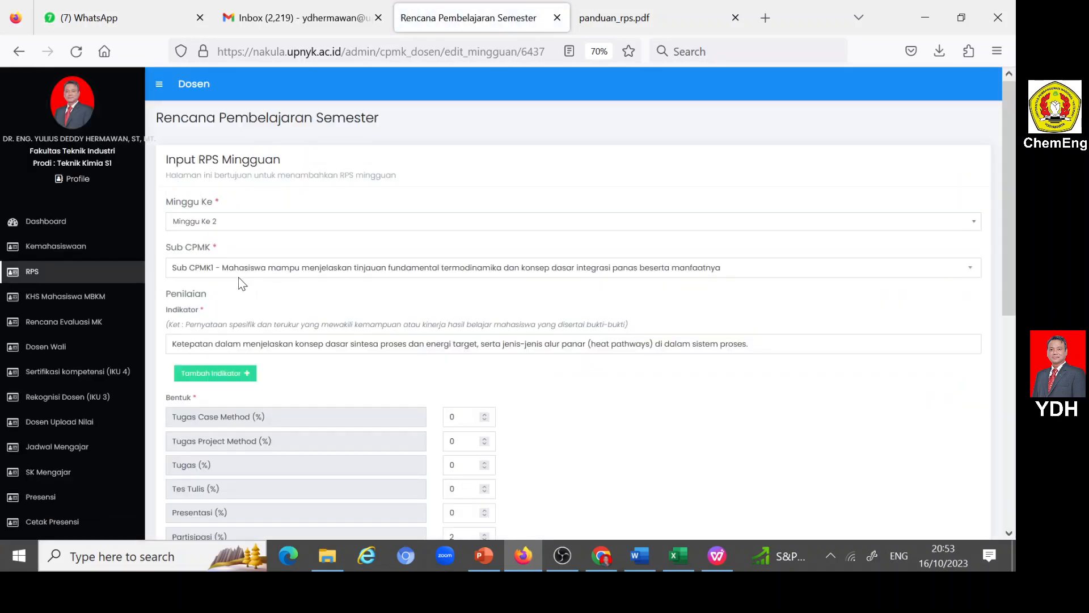
{"action": "left_click", "coordinate": [971, 266]}
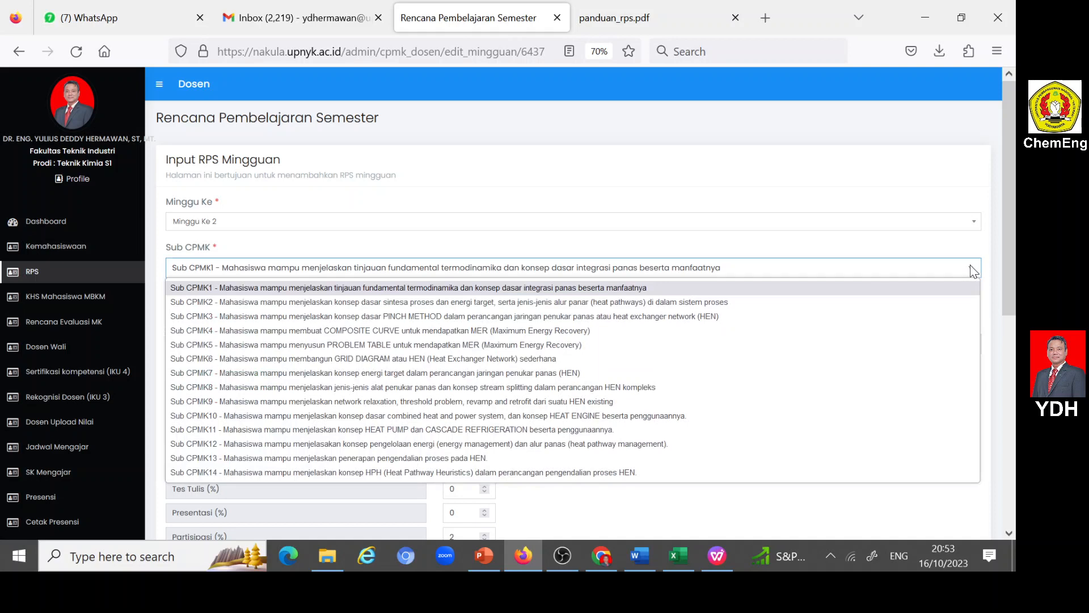
{"action": "left_click", "coordinate": [591, 304]}
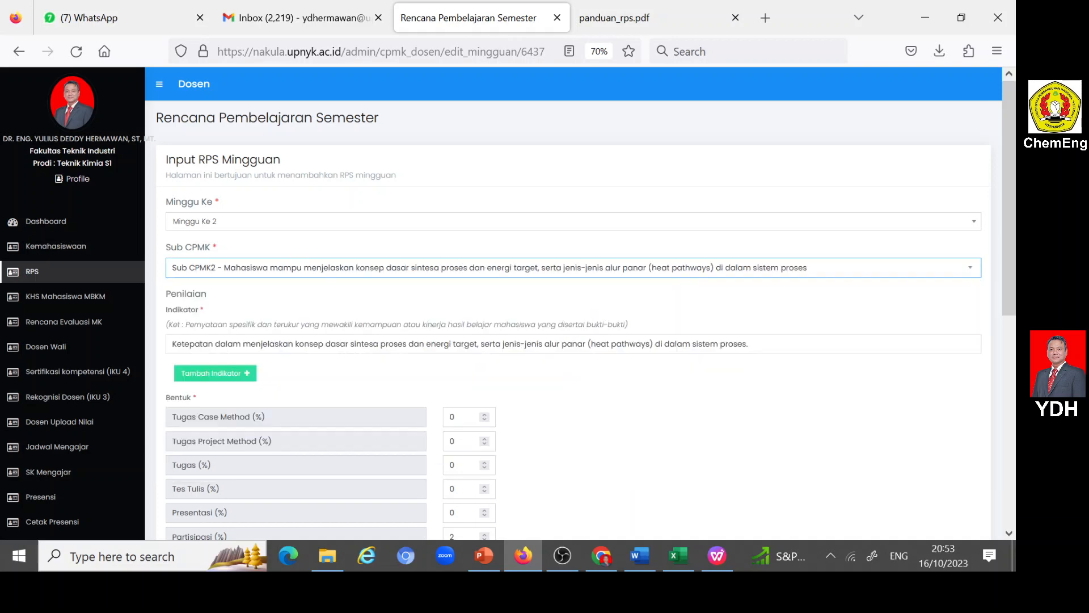
{"action": "scroll", "coordinate": [514, 408], "scroll_direction": "down", "scroll_amount": 5}
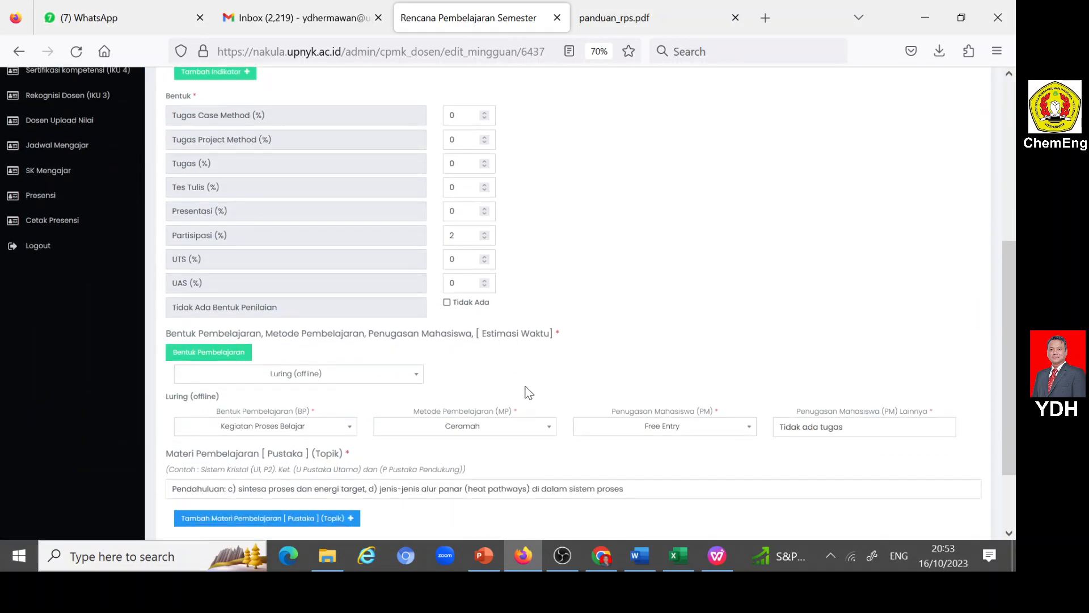
{"action": "scroll", "coordinate": [527, 391], "scroll_direction": "down", "scroll_amount": 2}
{"action": "left_click", "coordinate": [193, 461]}
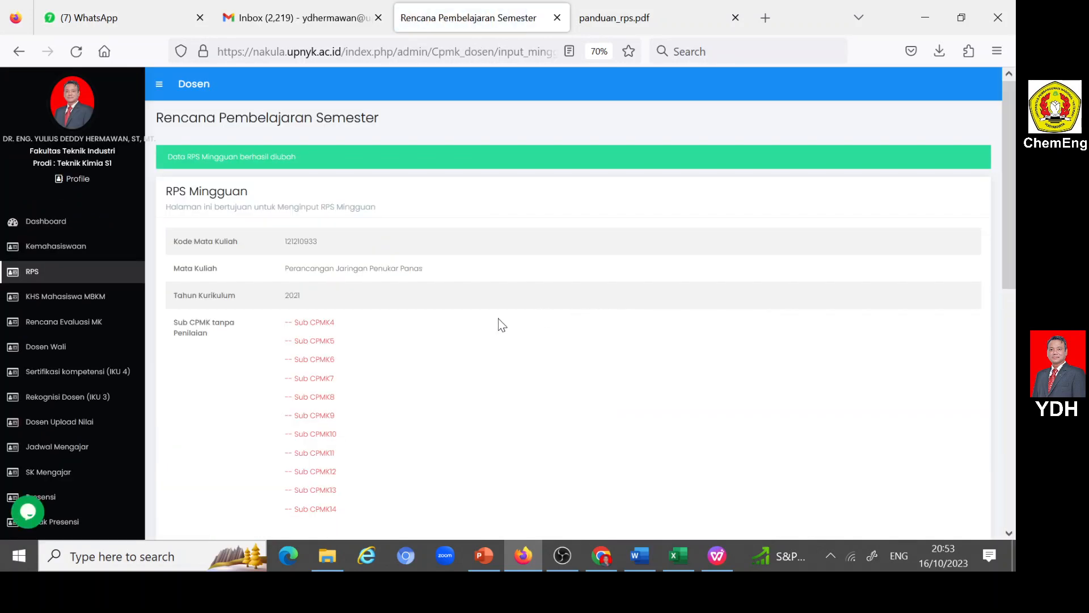
{"action": "scroll", "coordinate": [331, 408], "scroll_direction": "down", "scroll_amount": 4}
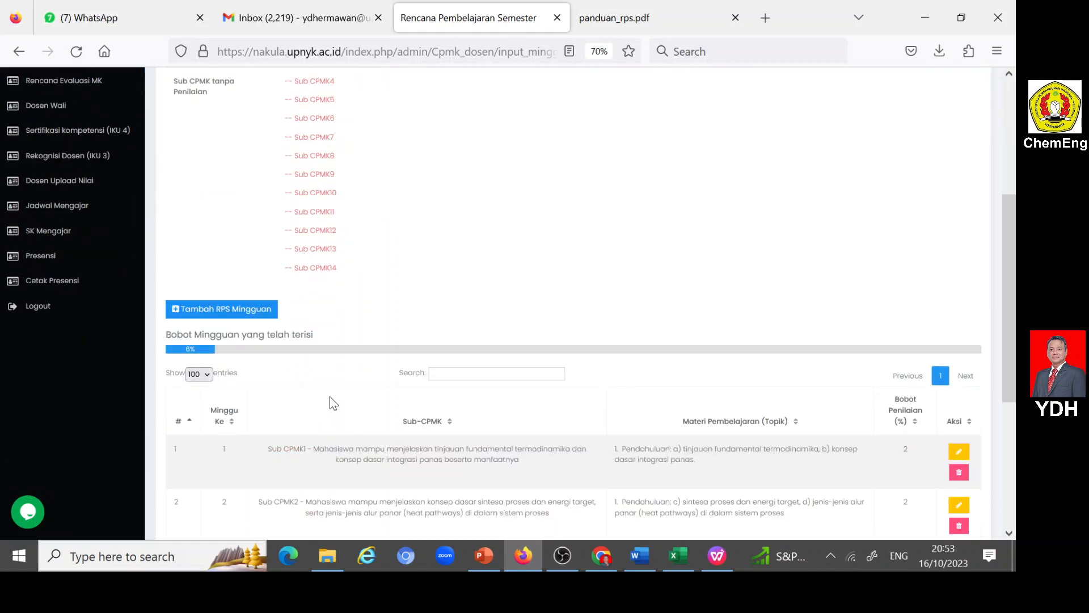
{"action": "scroll", "coordinate": [327, 340], "scroll_direction": "up", "scroll_amount": 3}
{"action": "scroll", "coordinate": [331, 298], "scroll_direction": "down", "scroll_amount": 6}
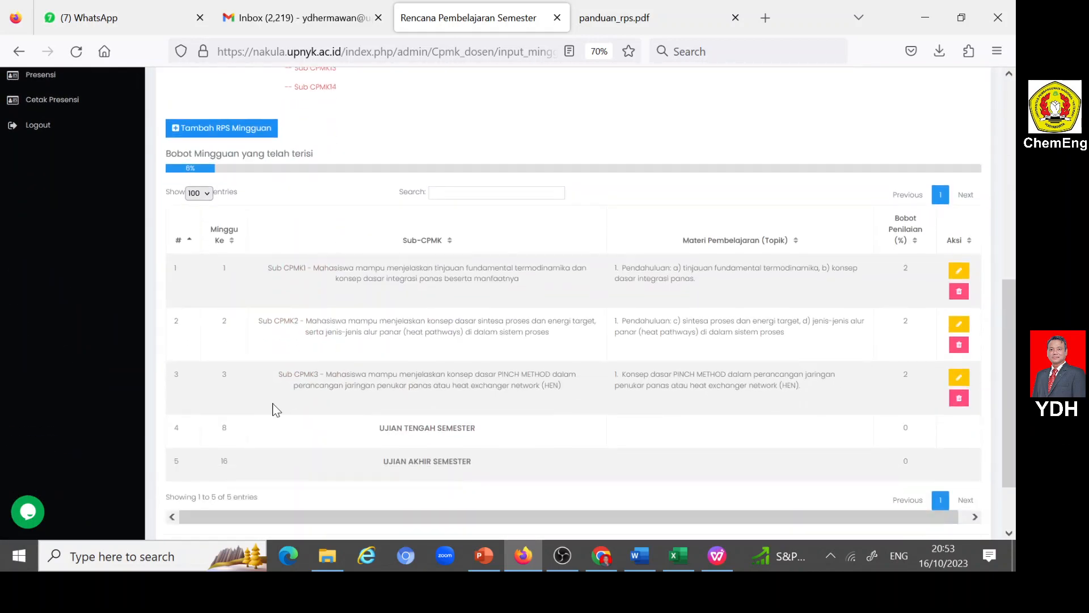
{"action": "scroll", "coordinate": [236, 268], "scroll_direction": "up", "scroll_amount": 2}
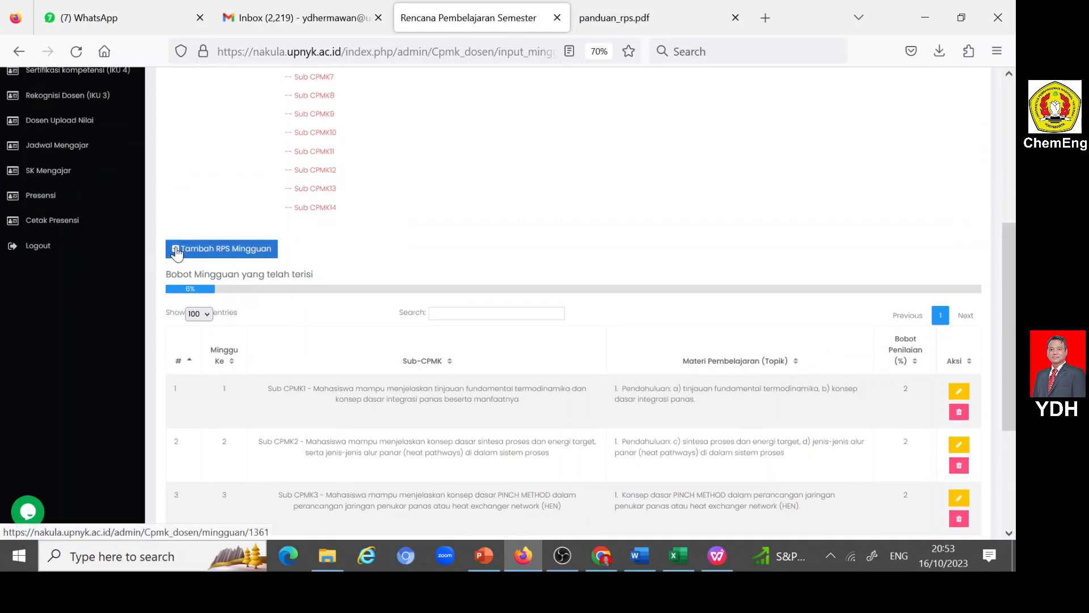
- Add a new RPS Mingguan entry for Minggu Ke 4 and assign Sub CPMK4 to it
{"action": "left_click", "coordinate": [181, 246]}
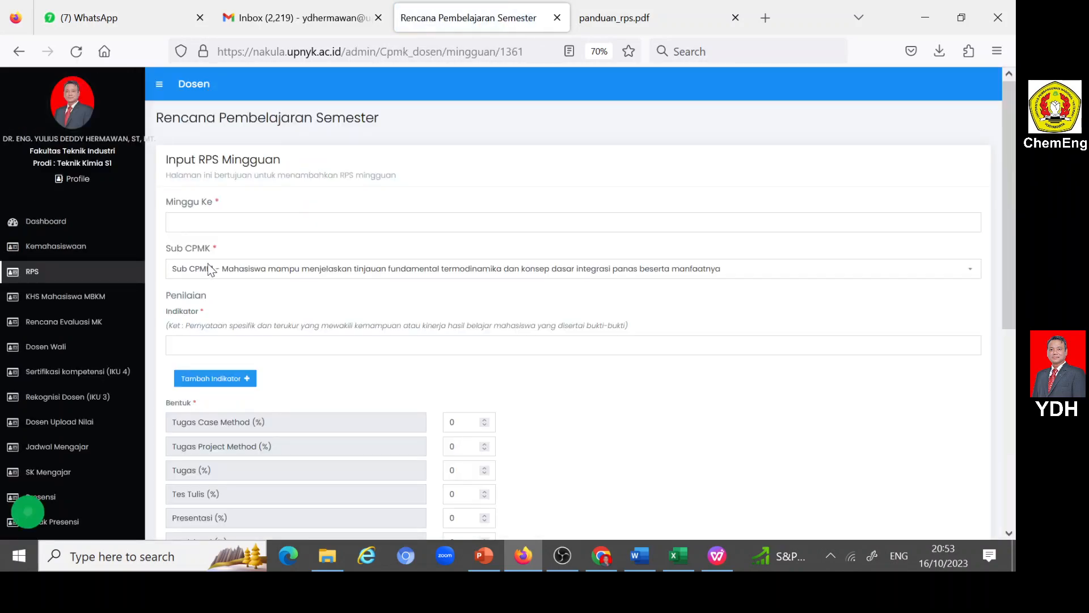
{"action": "left_click", "coordinate": [218, 223]}
{"action": "left_click", "coordinate": [213, 242]}
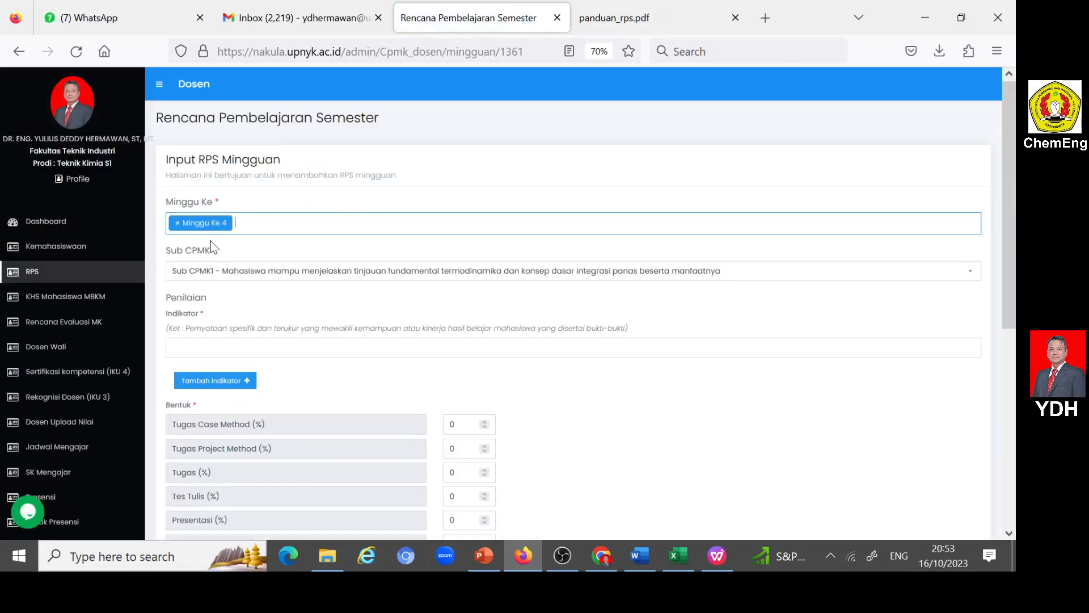
{"action": "left_click", "coordinate": [240, 271]}
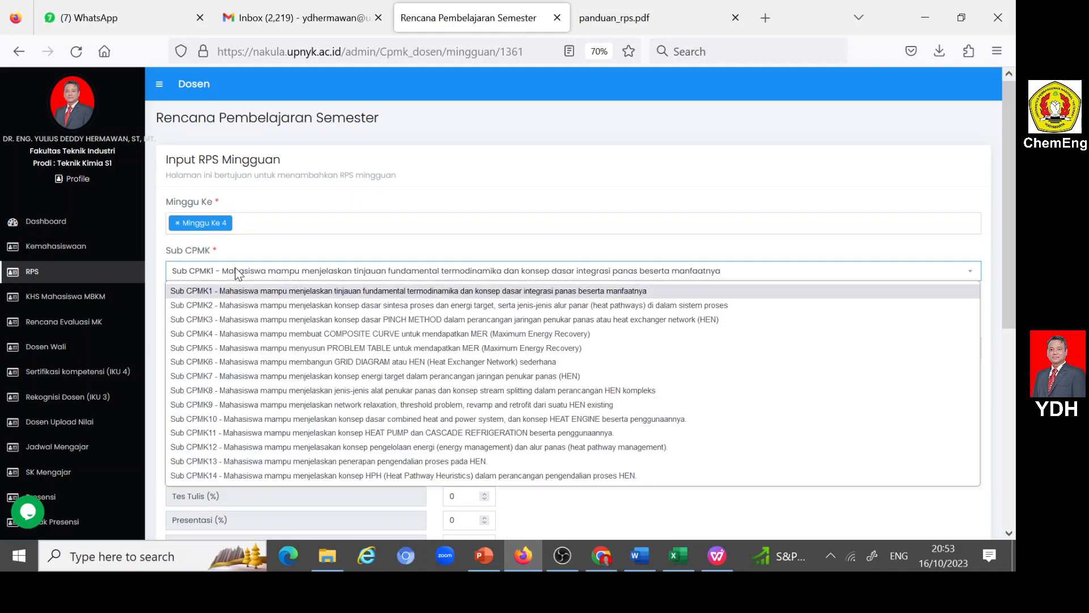
{"action": "left_click", "coordinate": [265, 335]}
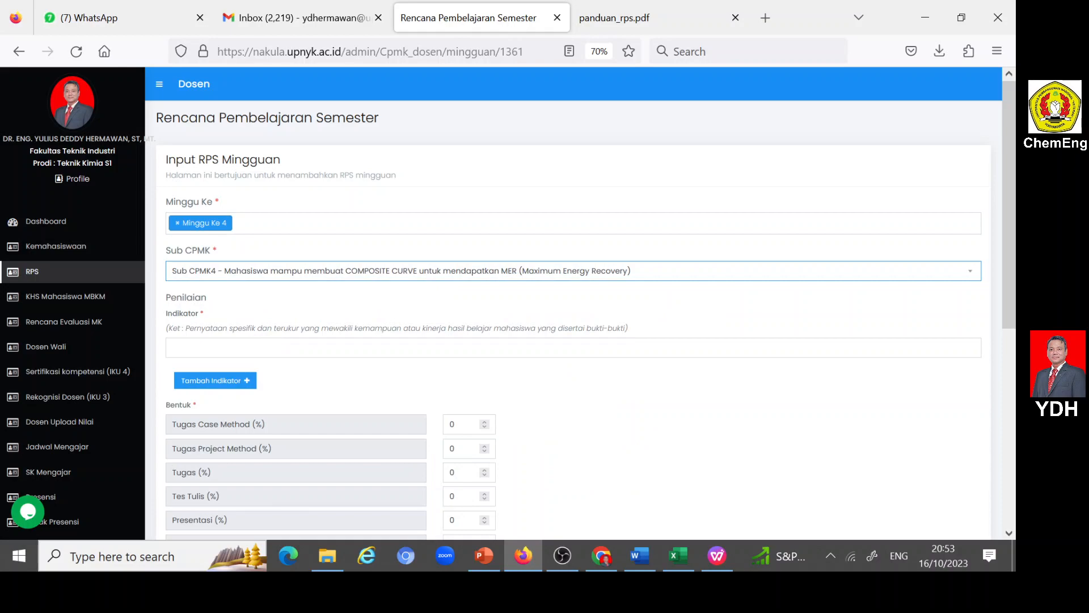
- Copy the week 4 indicator "Ketepatan dalam membuat COMPOSITE CURVE untuk mendapatkan MER (Maximum Energy Recovery)." from the Word RPS into the entry's Indikator
{"action": "left_click", "coordinate": [639, 555]}
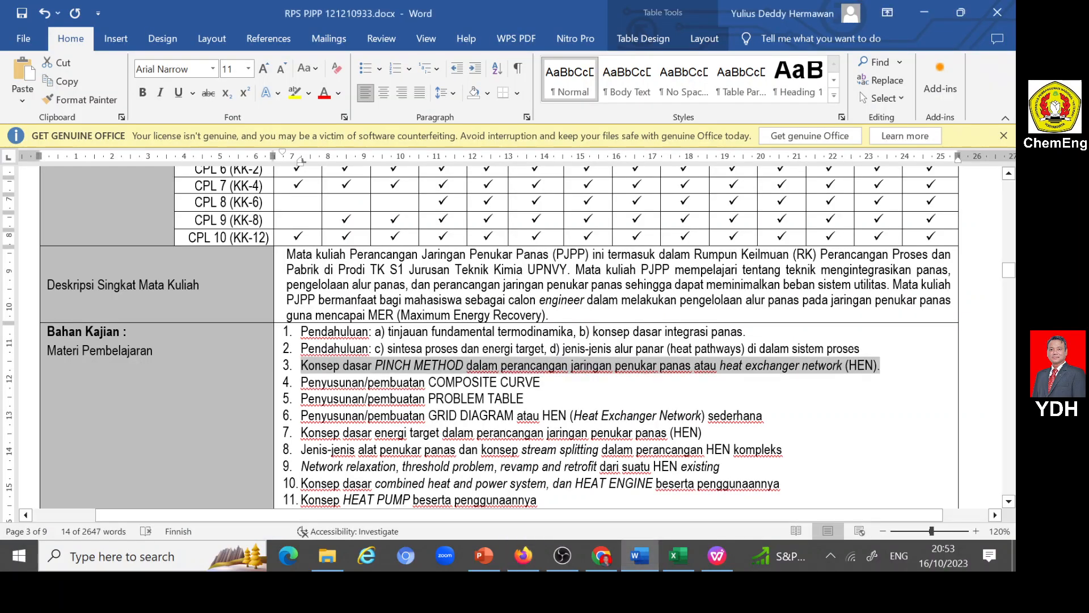
{"action": "scroll", "coordinate": [511, 338], "scroll_direction": "down", "scroll_amount": 15}
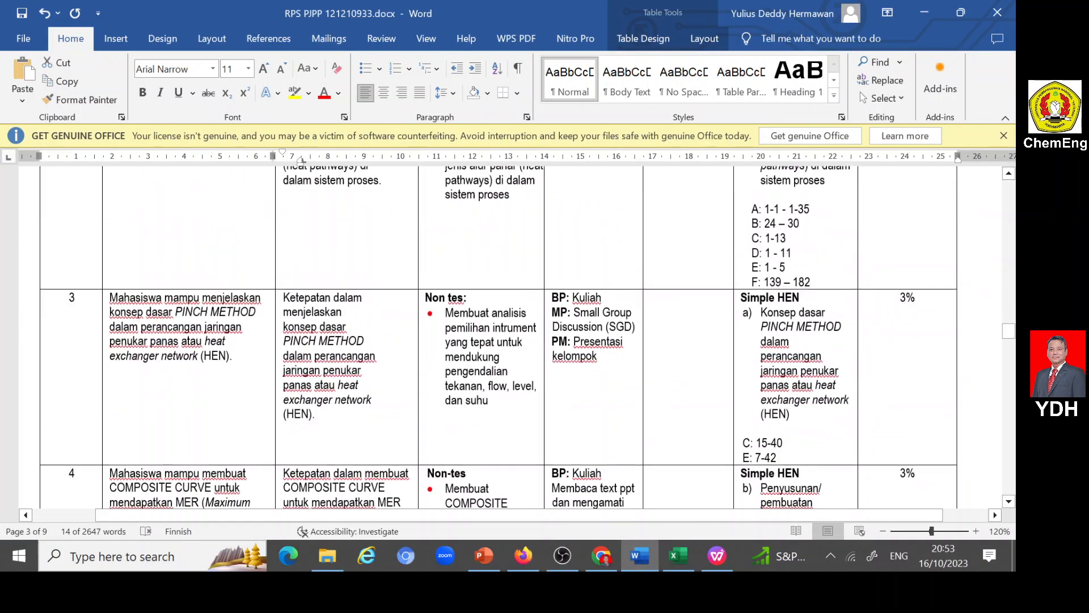
{"action": "scroll", "coordinate": [511, 338], "scroll_direction": "down", "scroll_amount": 3}
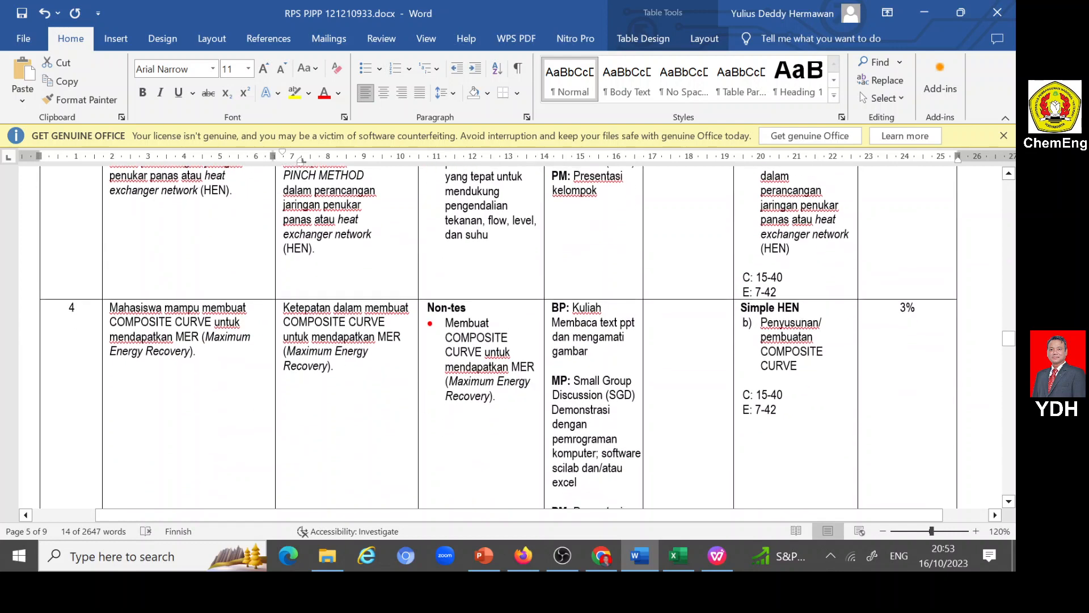
{"action": "left_click_drag", "start_coordinate": [283, 307], "coordinate": [339, 366]}
{"action": "key", "text": "ctrl+c"}
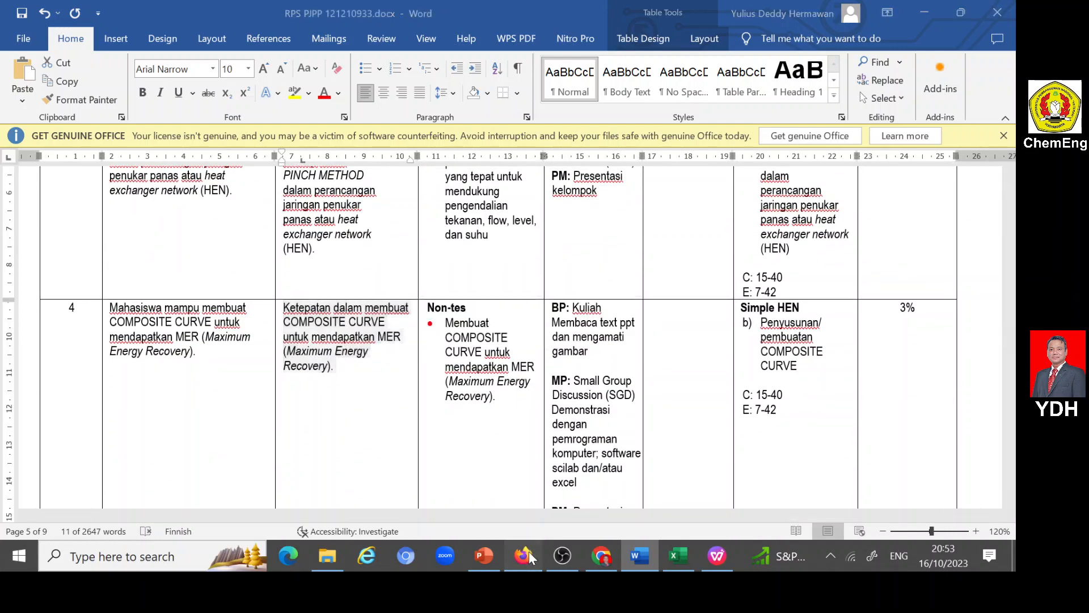
{"action": "key", "text": "alt+Tab"}
{"action": "left_click", "coordinate": [172, 348]}
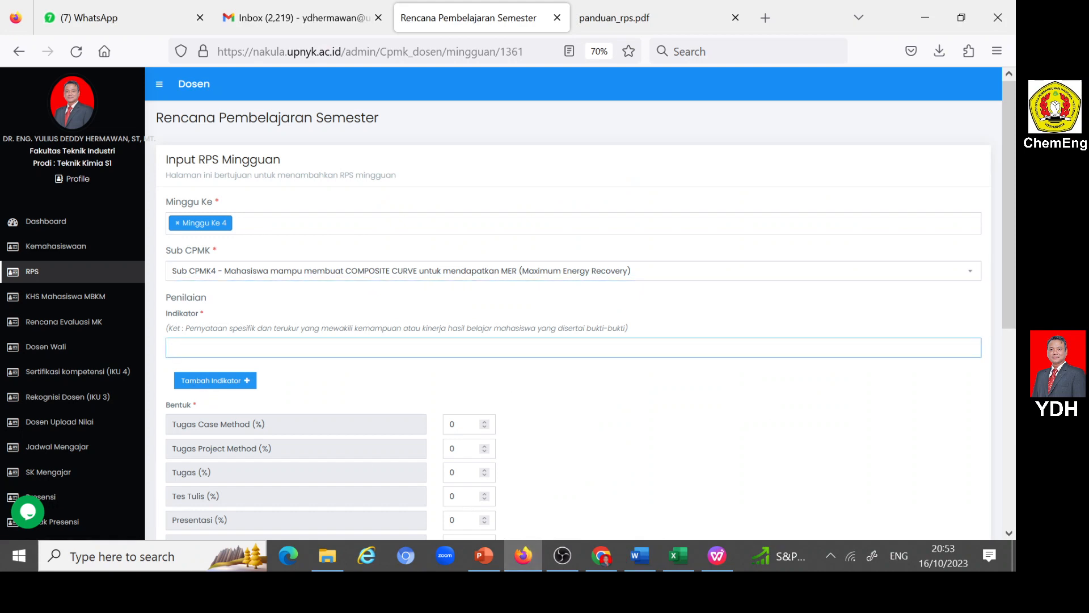
{"action": "key", "text": "ctrl+v"}
- Set the Tugas Case Method weight to 15% and the lecture type to Luring (offline)
{"action": "scroll", "coordinate": [179, 352], "scroll_direction": "down", "scroll_amount": 3}
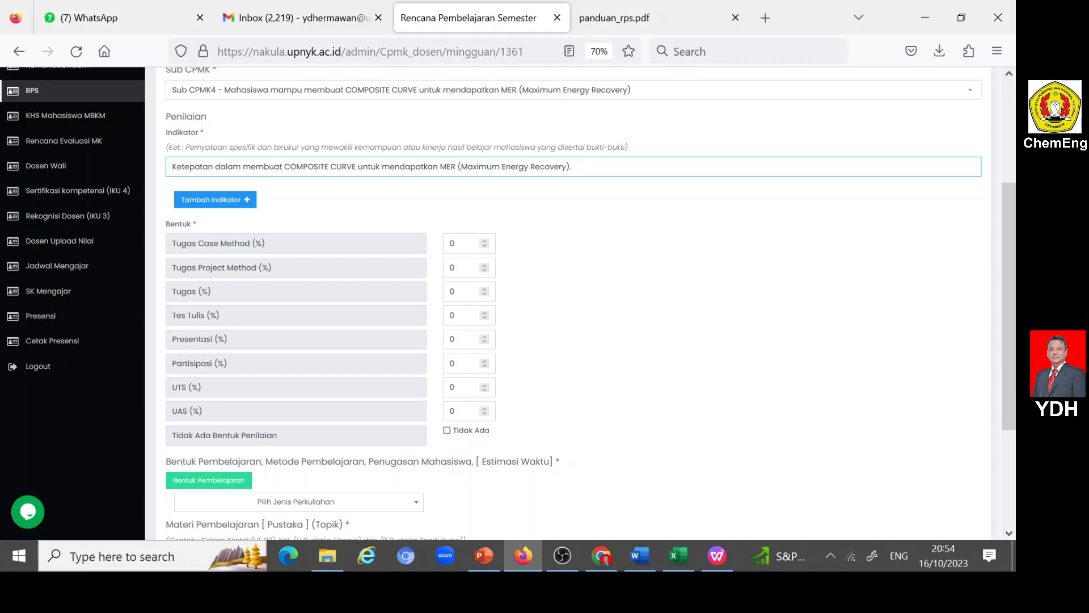
{"action": "double_click", "coordinate": [453, 244]}
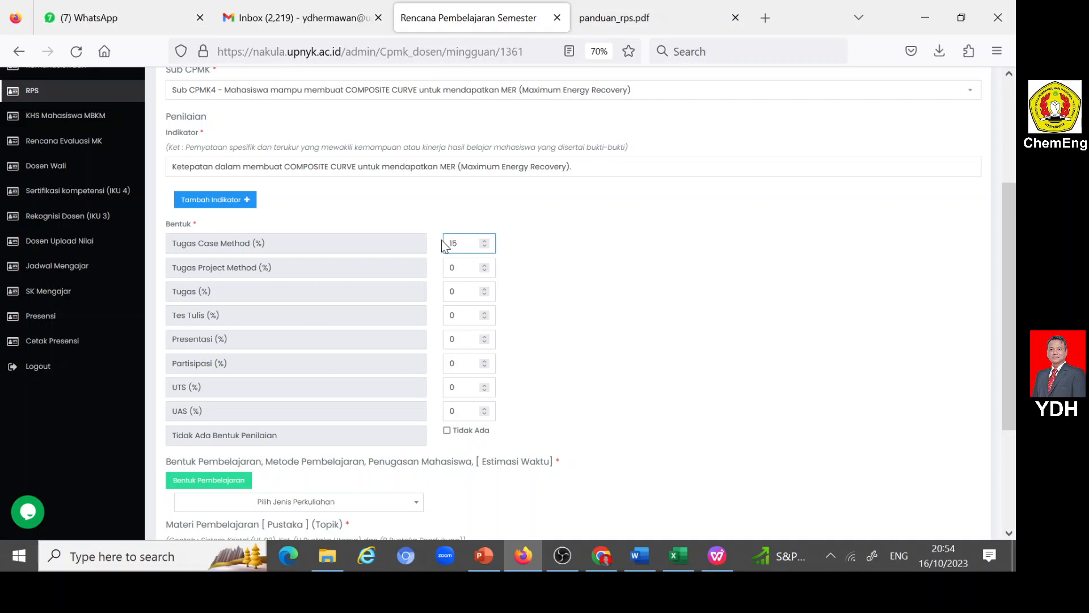
{"action": "scroll", "coordinate": [318, 443], "scroll_direction": "down", "scroll_amount": 2}
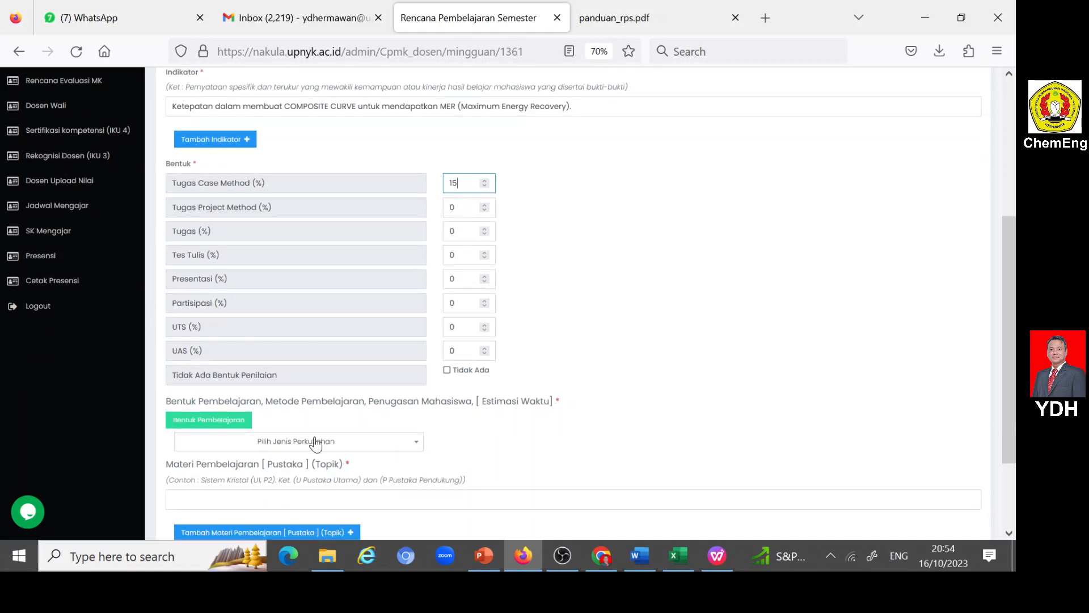
{"action": "left_click", "coordinate": [417, 449]}
{"action": "left_click", "coordinate": [209, 502]}
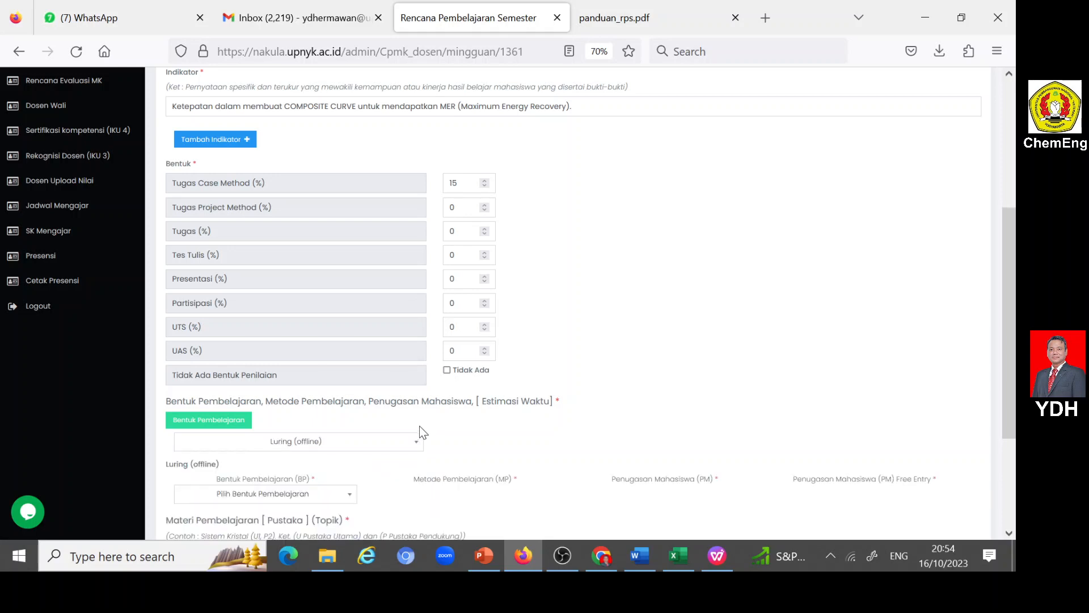
- Choose Kegiatan Penugasan Terstruktur as Bentuk Pembelajaran, Pembelajaran berbasis kasus as Metode, and the collaborative case discussion (Mendiskusikan kasus tertentu) as Penugasan Mahasiswa
{"action": "scroll", "coordinate": [420, 426], "scroll_direction": "down", "scroll_amount": 4}
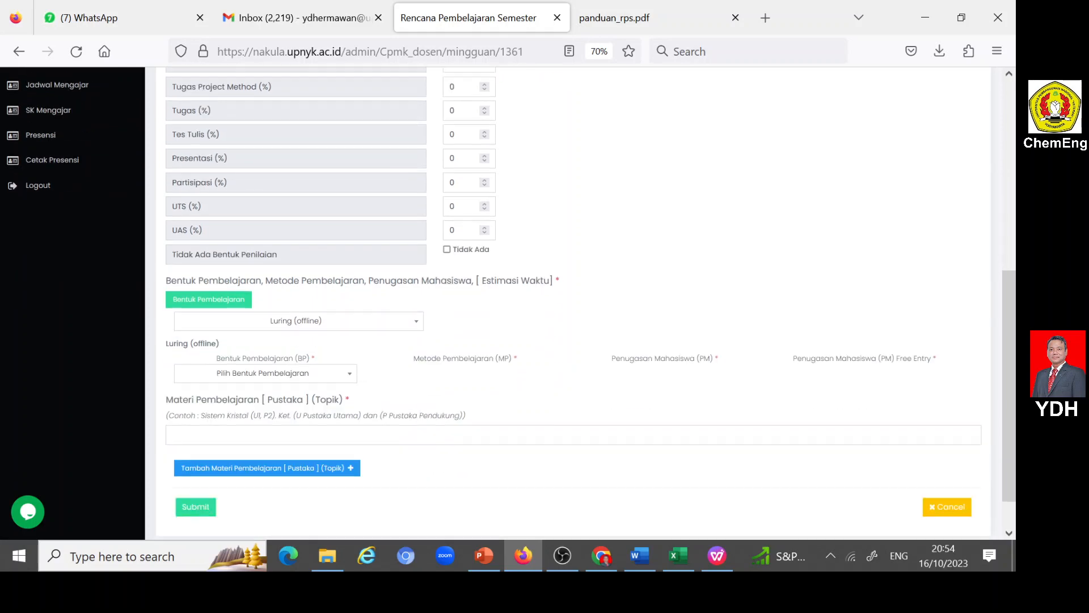
{"action": "left_click", "coordinate": [351, 374]}
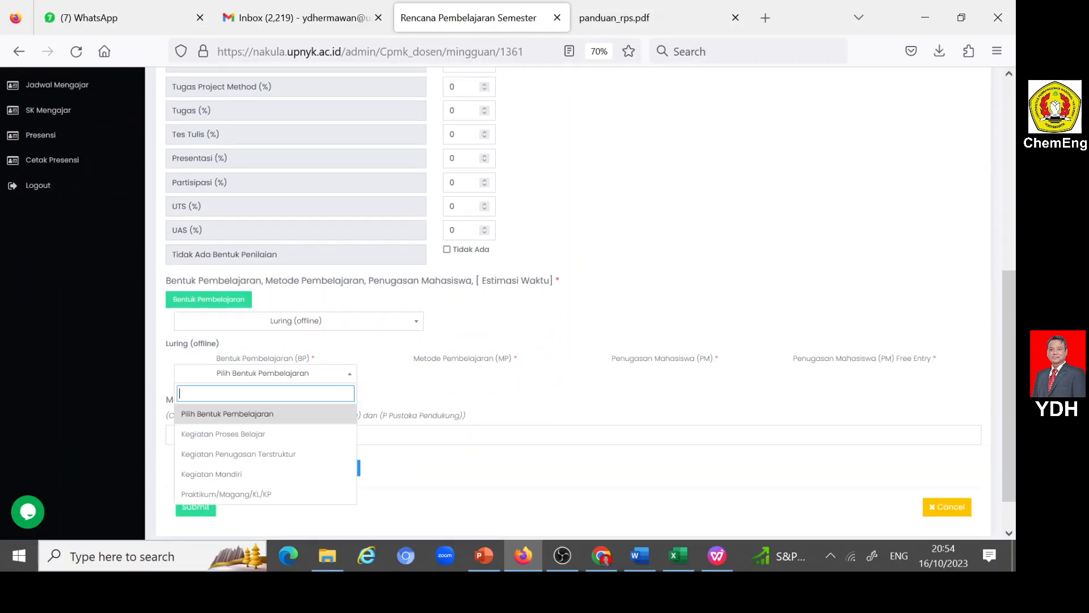
{"action": "left_click", "coordinate": [265, 455]}
{"action": "left_click", "coordinate": [548, 379]}
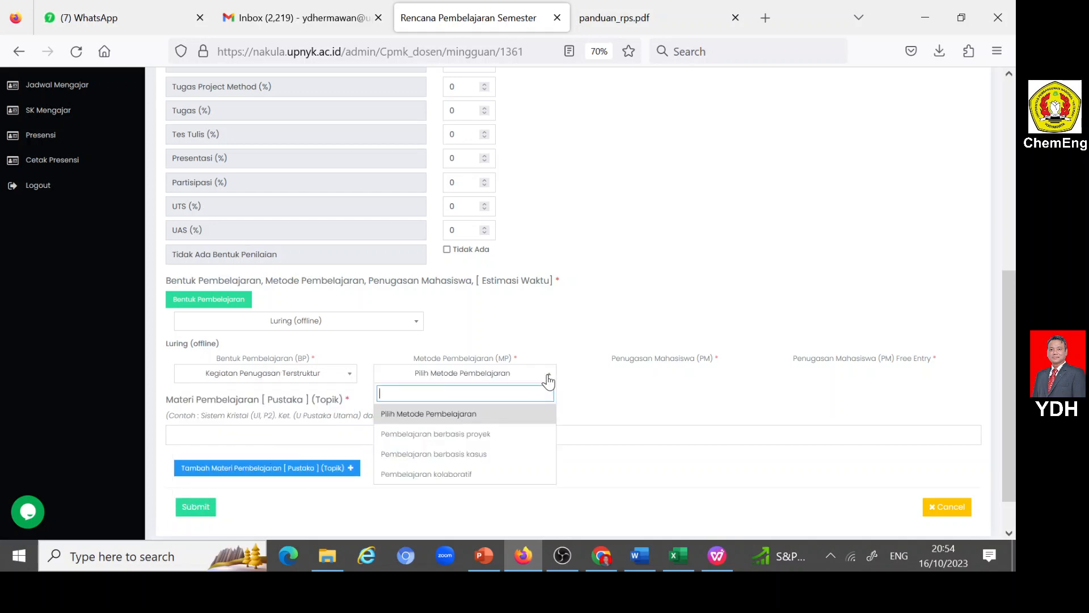
{"action": "left_click", "coordinate": [487, 455]}
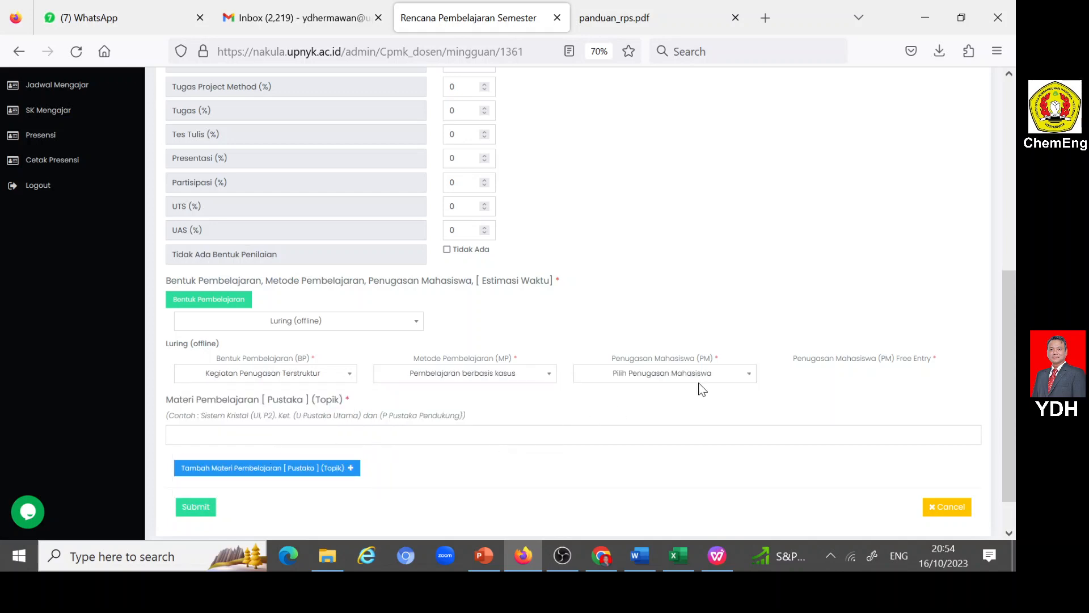
{"action": "left_click", "coordinate": [745, 377]}
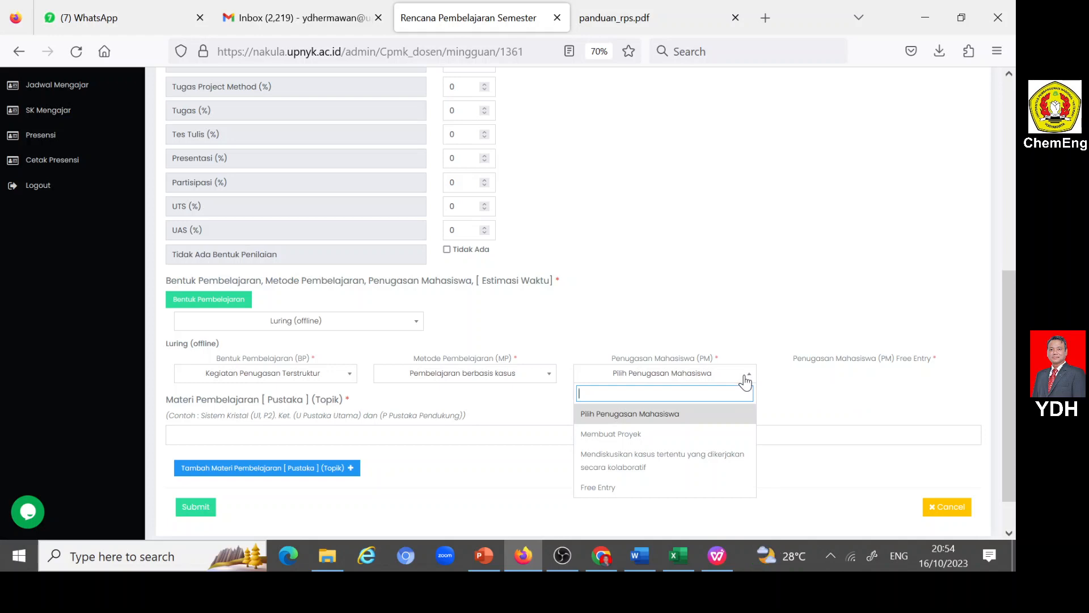
{"action": "left_click", "coordinate": [642, 459]}
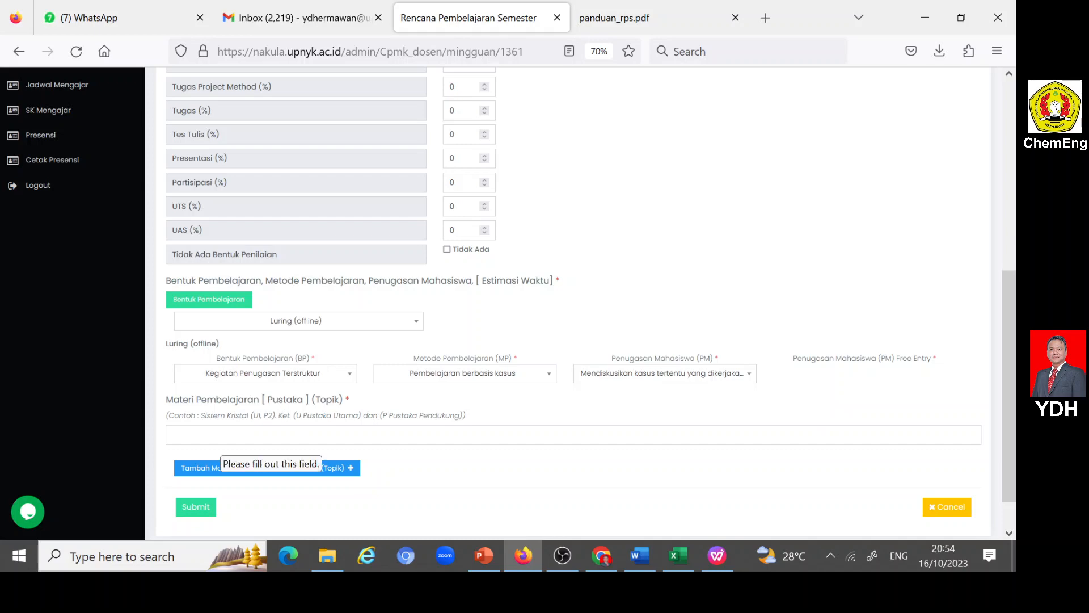
- Copy topic 4, "Penyusunan/pembuatan COMPOSITE CURVE", from the Word RPS's Bahan Kajian into Materi Pembelajaran and append "dan ASG2-1"
{"action": "left_click", "coordinate": [639, 556]}
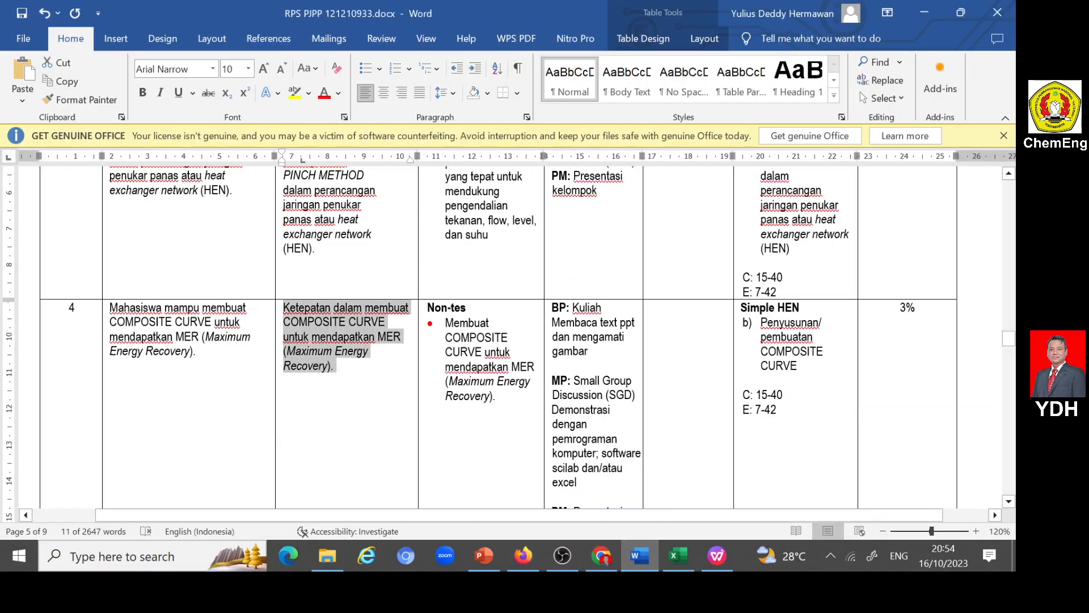
{"action": "scroll", "coordinate": [509, 337], "scroll_direction": "up", "scroll_amount": 15}
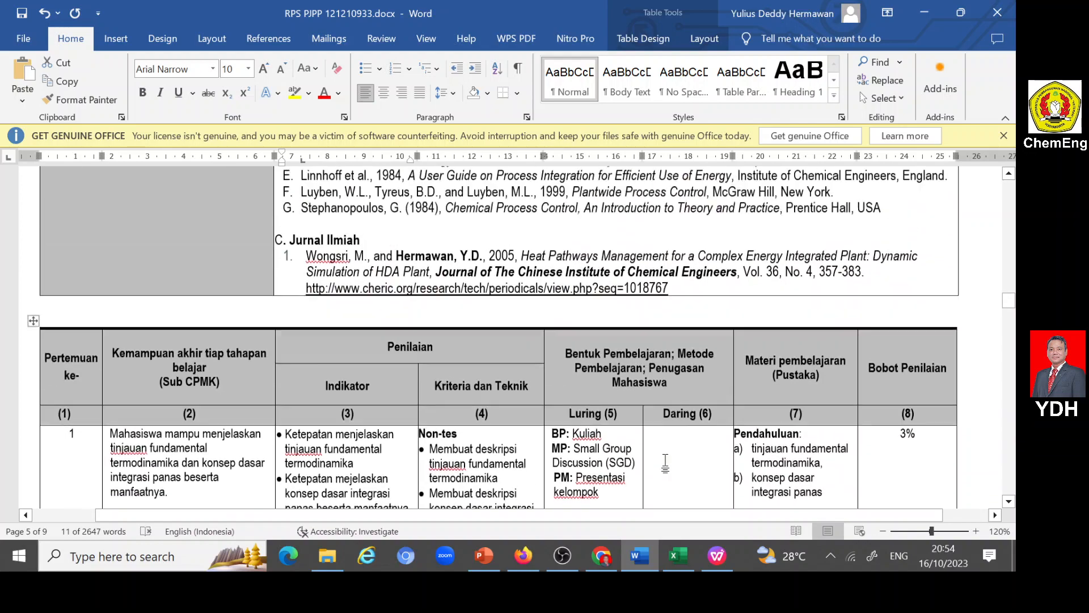
{"action": "scroll", "coordinate": [511, 337], "scroll_direction": "up", "scroll_amount": 10}
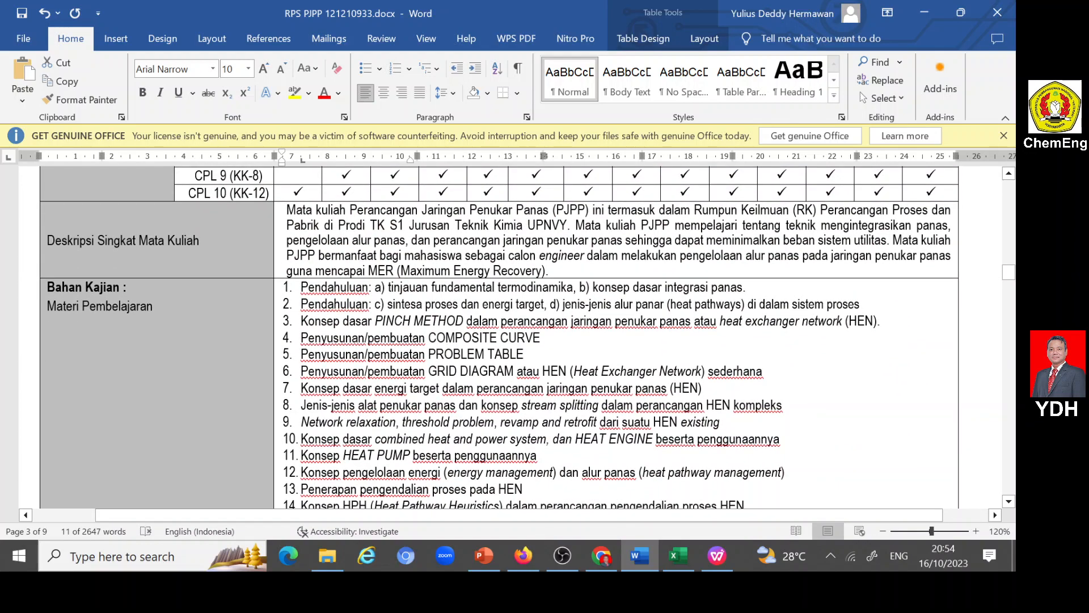
{"action": "left_click_drag", "start_coordinate": [300, 338], "coordinate": [541, 340]}
{"action": "key", "text": "ctrl+c"}
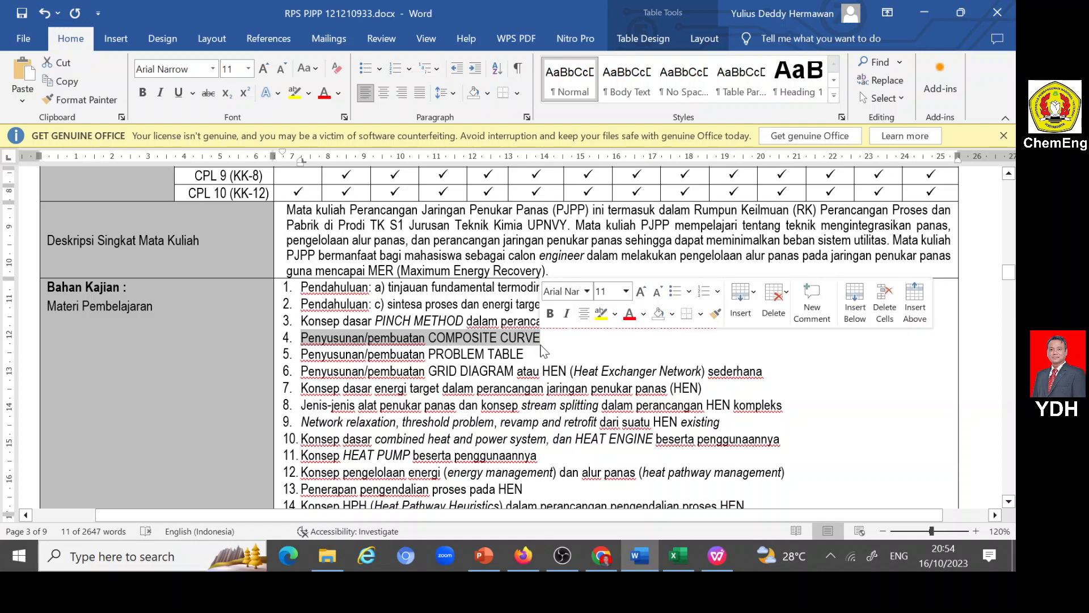
{"action": "left_click", "coordinate": [515, 553]}
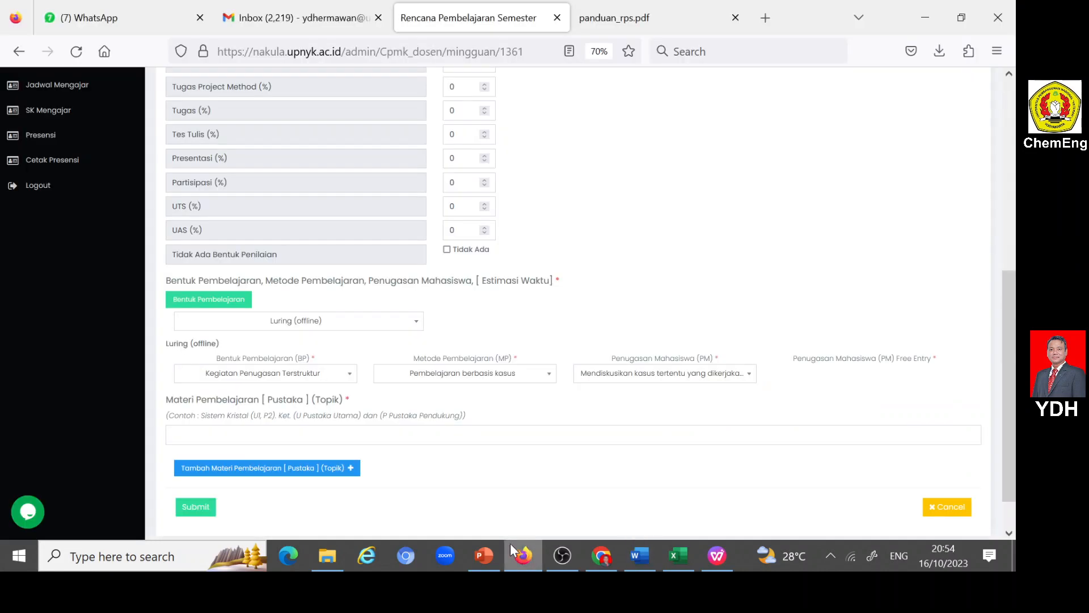
{"action": "left_click", "coordinate": [229, 436]}
{"action": "key", "text": "ctrl+v"}
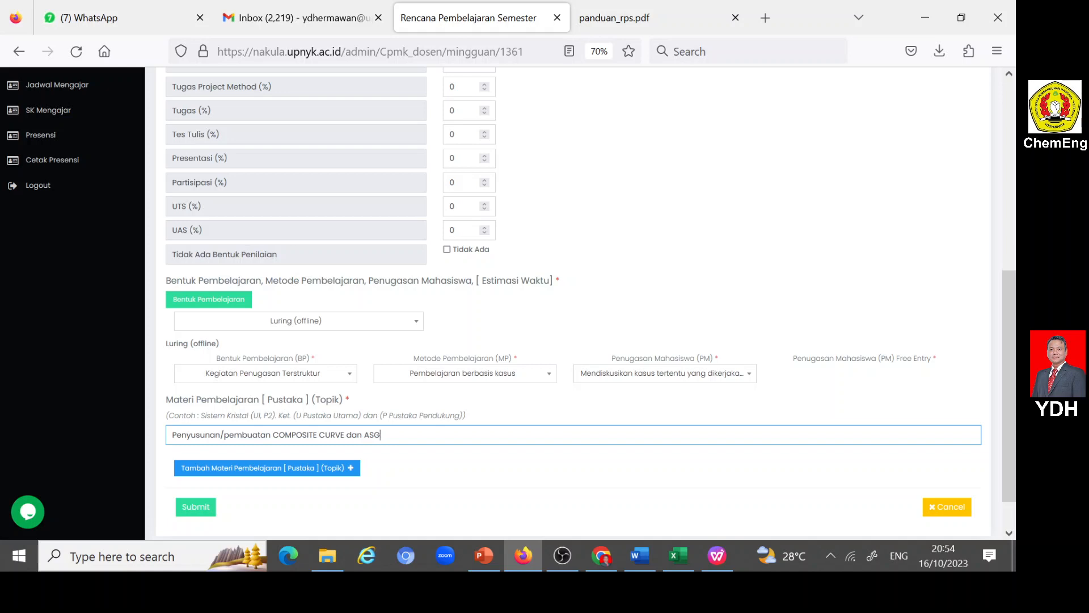
{"action": "type", "text": "dan ASG2-1"}
- Submit the week 4 entry and review the weekly list and the filled weight bar
{"action": "left_click", "coordinate": [200, 509]}
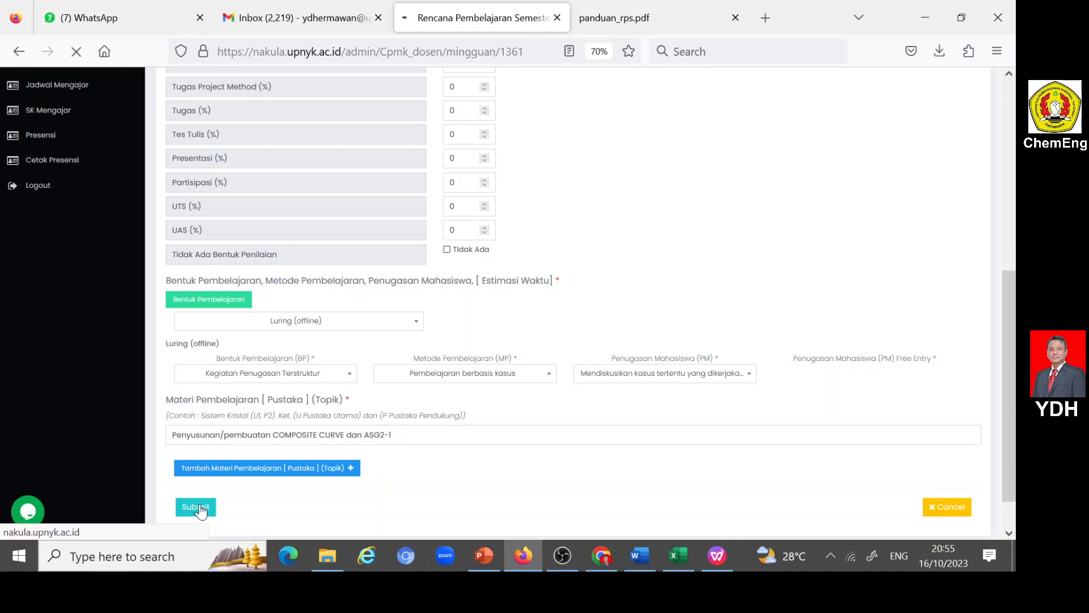
{"action": "scroll", "coordinate": [432, 437], "scroll_direction": "down", "scroll_amount": 5}
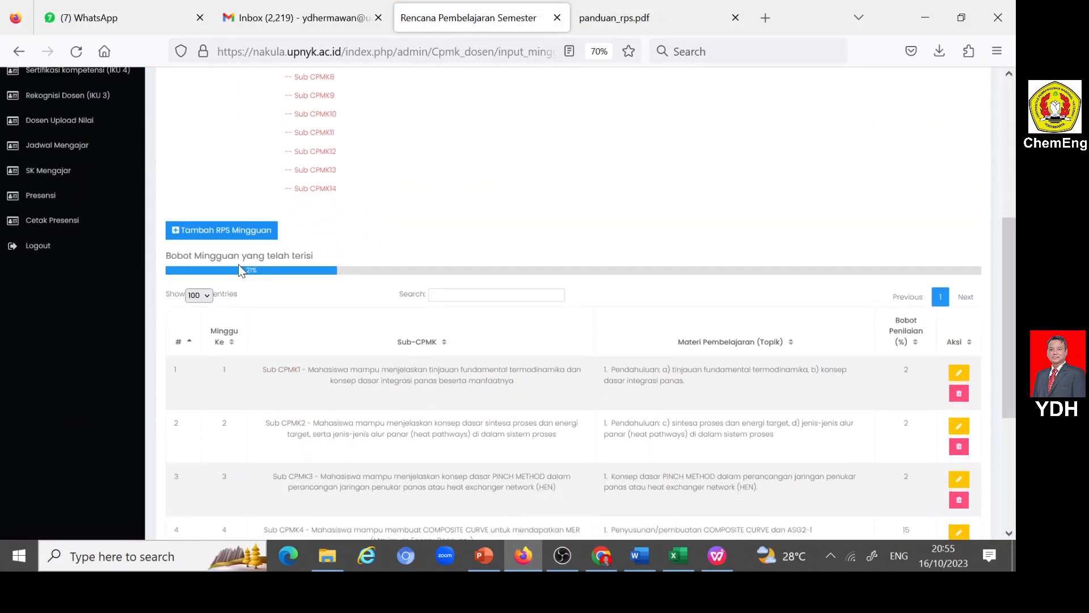
{"action": "scroll", "coordinate": [317, 274], "scroll_direction": "down", "scroll_amount": 4}
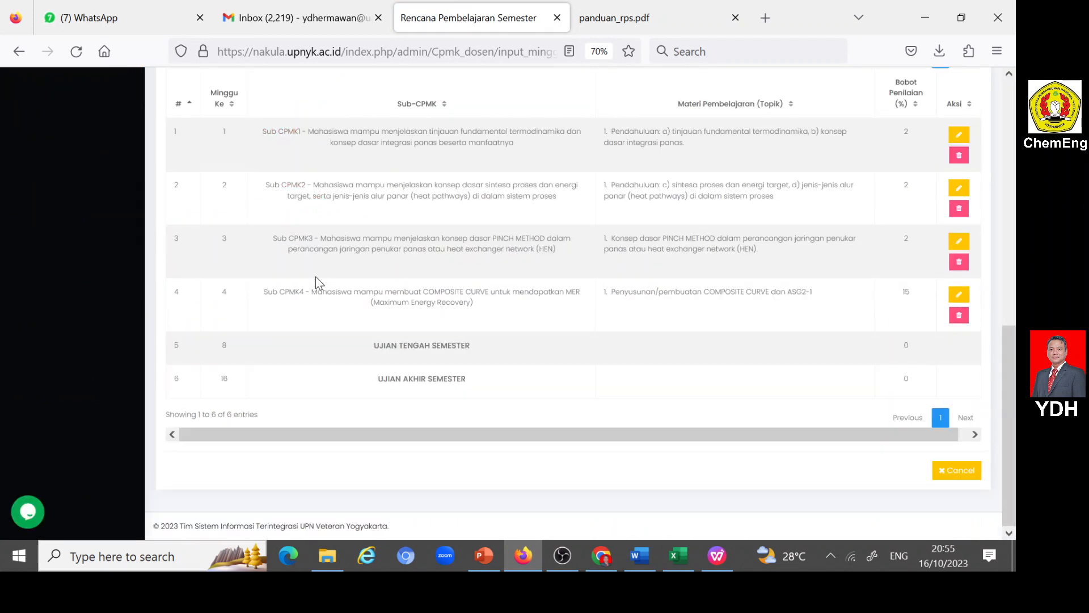
{"action": "scroll", "coordinate": [246, 300], "scroll_direction": "up", "scroll_amount": 4}
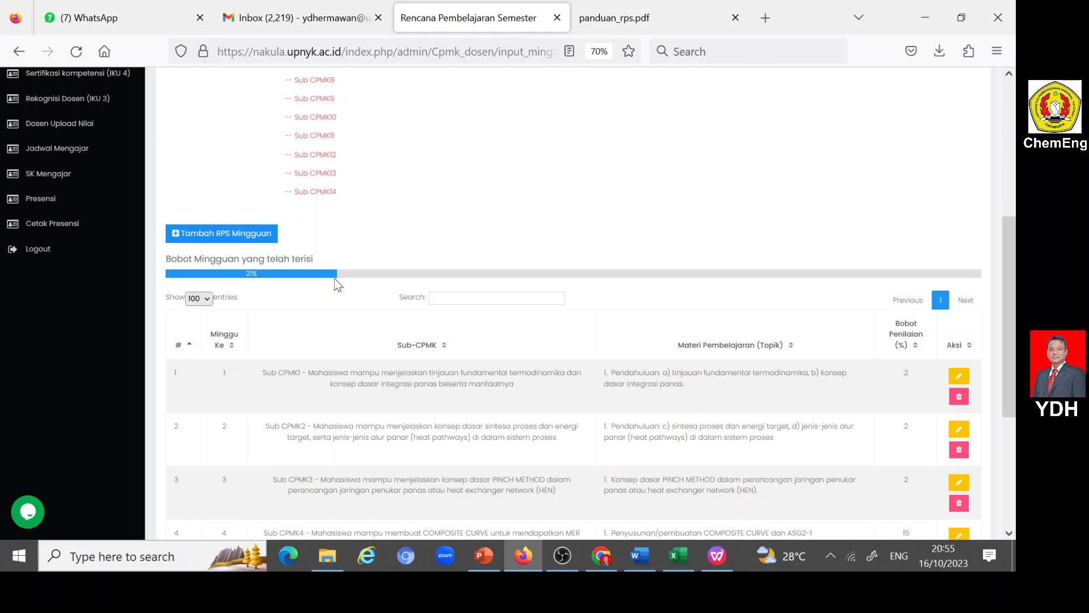
- Add another RPS Mingguan entry and set its week to Minggu Ke 5
{"action": "left_click", "coordinate": [177, 235]}
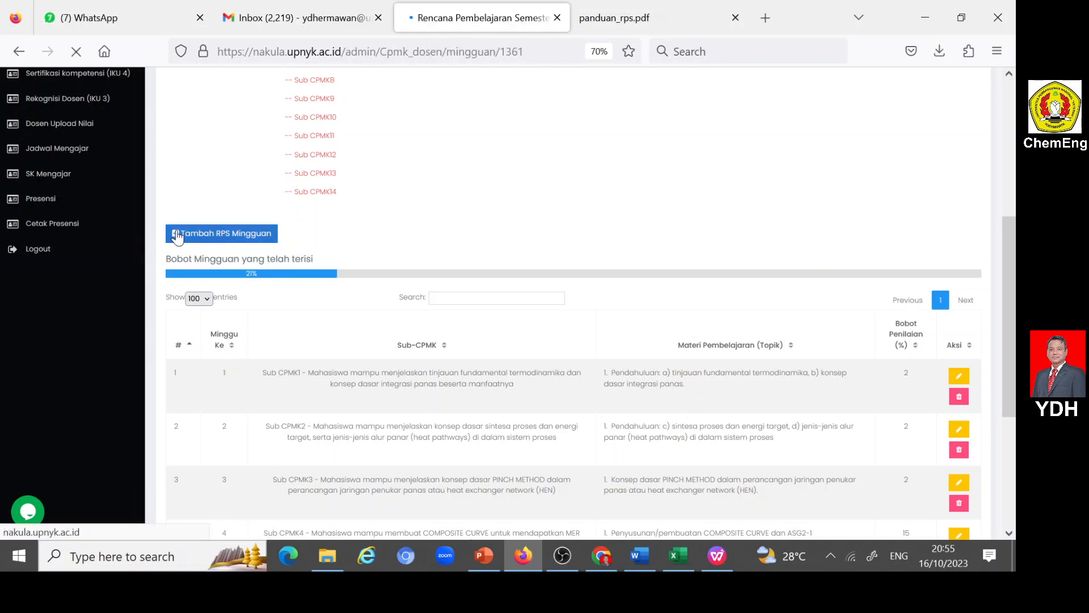
{"action": "left_click", "coordinate": [275, 223]}
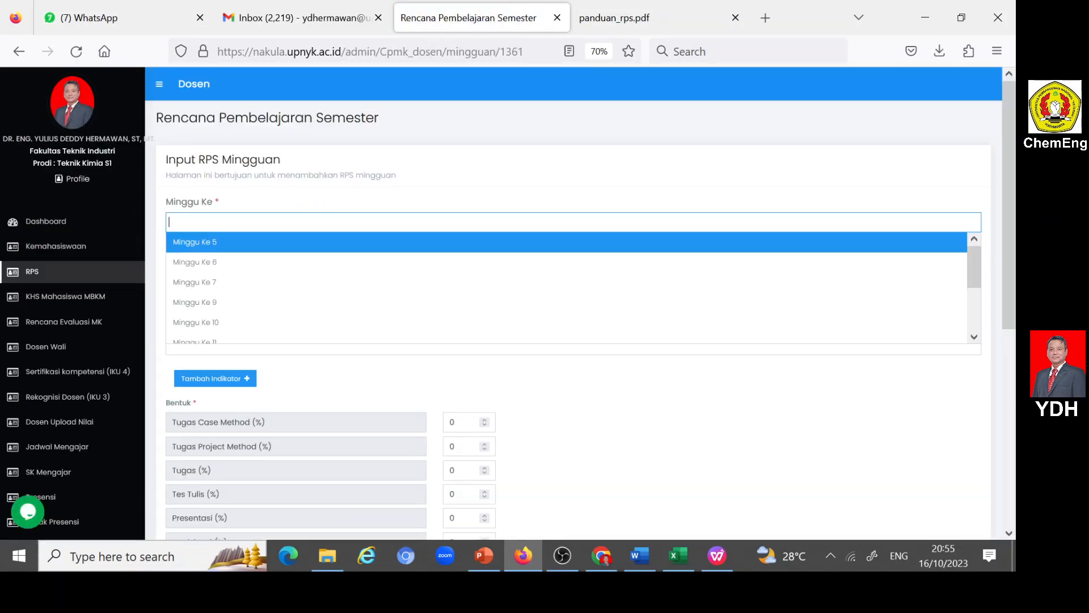
{"action": "left_click", "coordinate": [207, 243]}
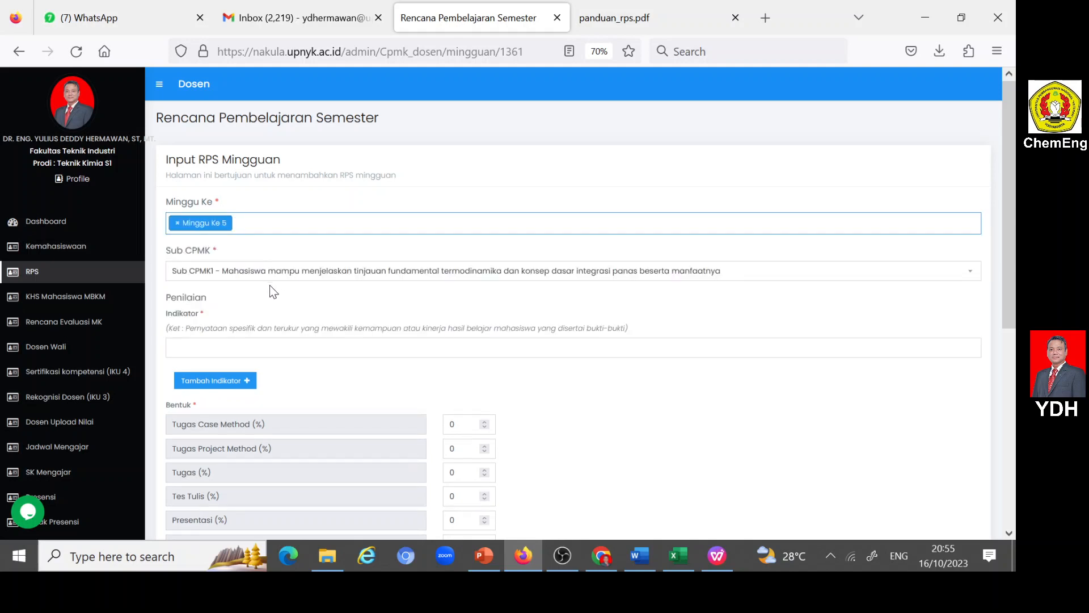
- Copy topic 5, "Penyusunan/pembuatan PROBLEM TABLE", from the Word RPS's Bahan Kajian into the week 5 entry's Materi Pembelajaran in Nakula
{"action": "left_click", "coordinate": [639, 556]}
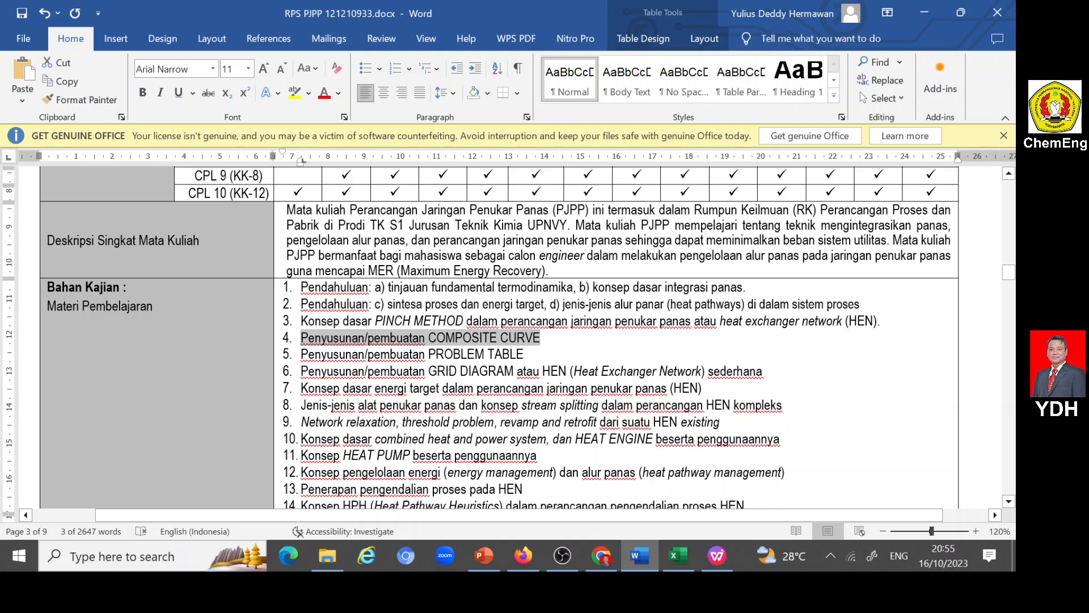
{"action": "left_click_drag", "start_coordinate": [300, 354], "coordinate": [522, 356]}
{"action": "key", "text": "ctrl+c"}
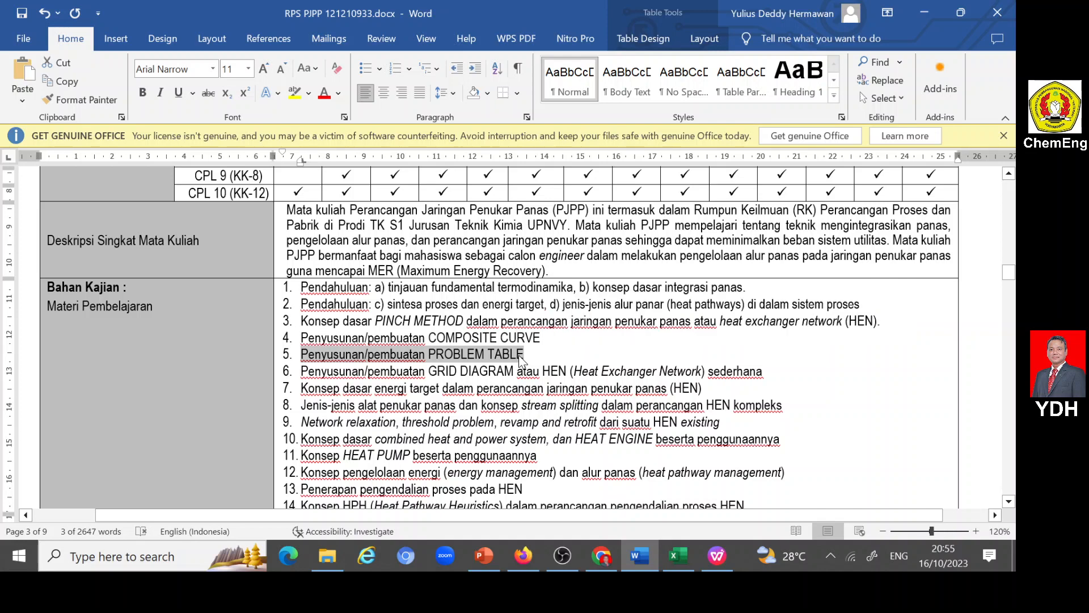
{"action": "left_click", "coordinate": [523, 555]}
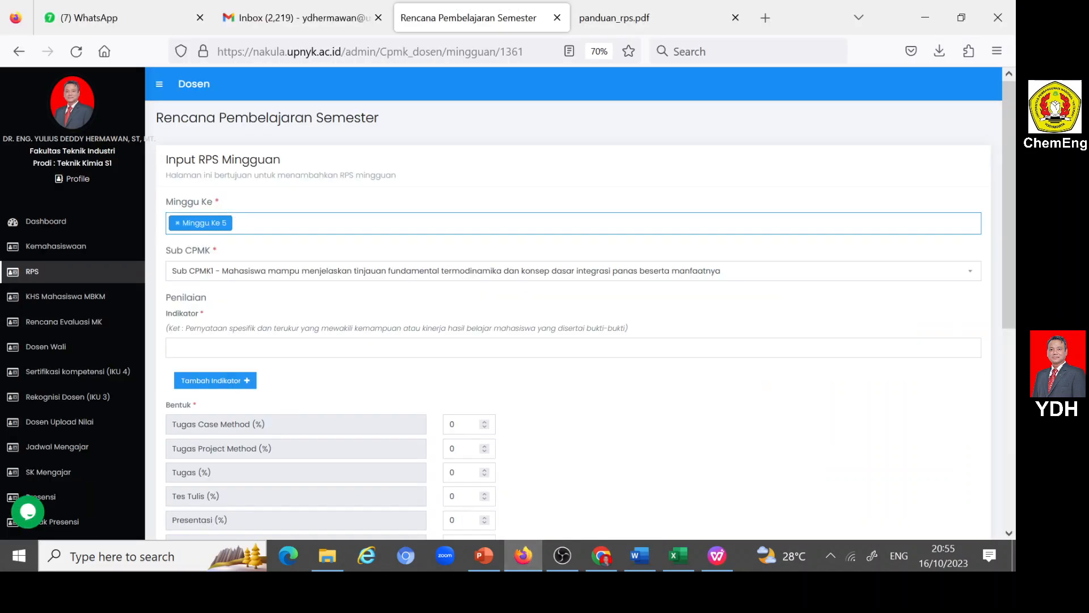
{"action": "scroll", "coordinate": [229, 377], "scroll_direction": "down", "scroll_amount": 6}
{"action": "left_click", "coordinate": [230, 388]}
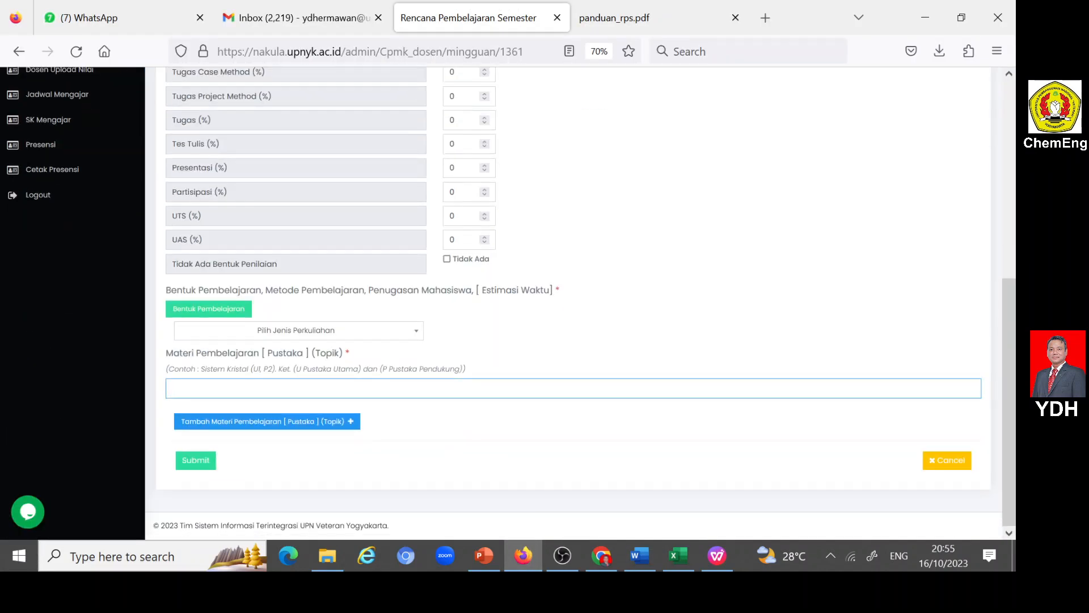
{"action": "key", "text": "ctrl+v"}
- Copy week 5's "Ketepatan dalam menyusun PROBLEM TABLE..." indicator from the Word RPS's weekly table into Nakula's Indikator
{"action": "scroll", "coordinate": [245, 328], "scroll_direction": "up", "scroll_amount": 5}
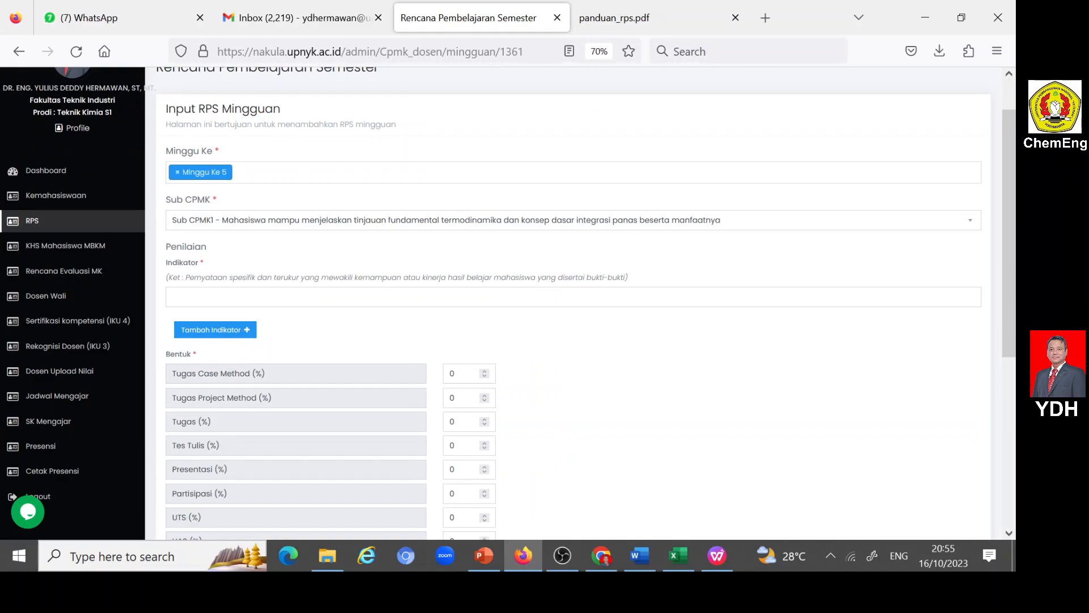
{"action": "left_click", "coordinate": [637, 554]}
{"action": "scroll", "coordinate": [510, 341], "scroll_direction": "down", "scroll_amount": 5}
{"action": "scroll", "coordinate": [510, 337], "scroll_direction": "down", "scroll_amount": 12}
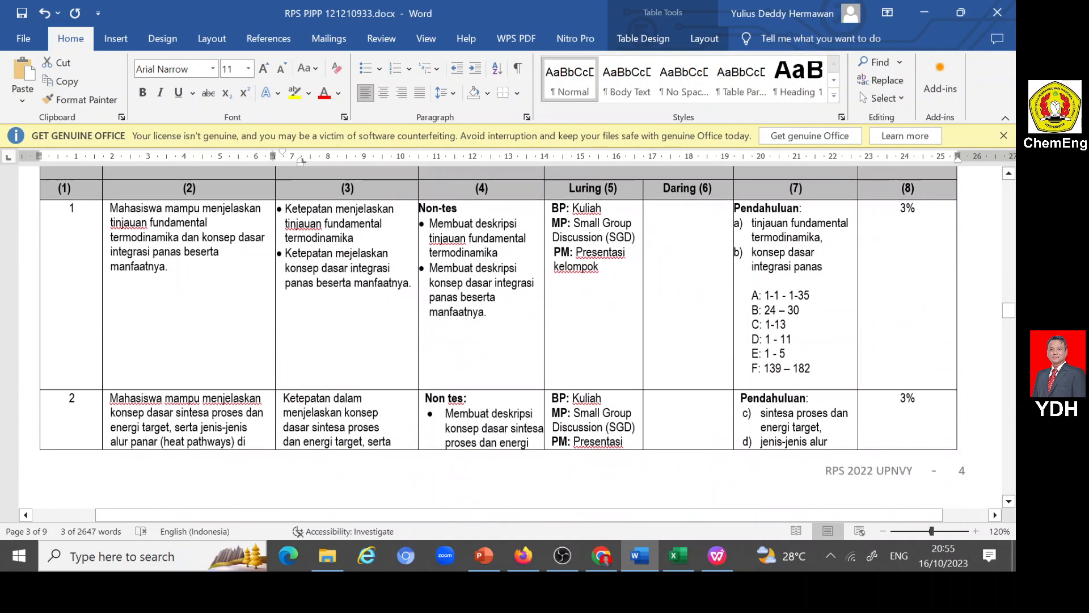
{"action": "scroll", "coordinate": [441, 434], "scroll_direction": "down", "scroll_amount": 10}
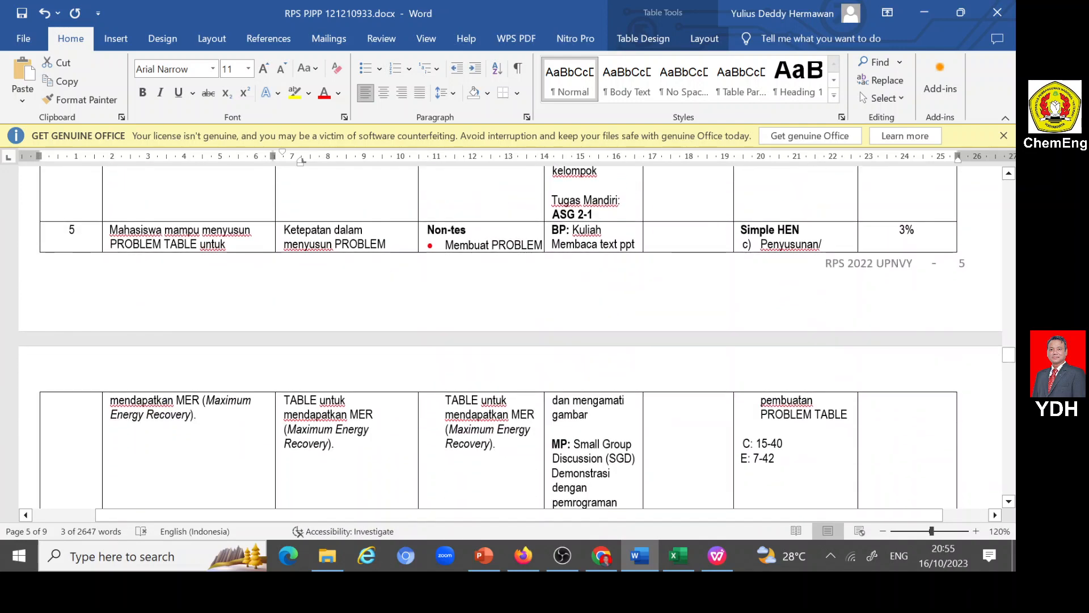
{"action": "left_click_drag", "start_coordinate": [363, 244], "coordinate": [336, 445]}
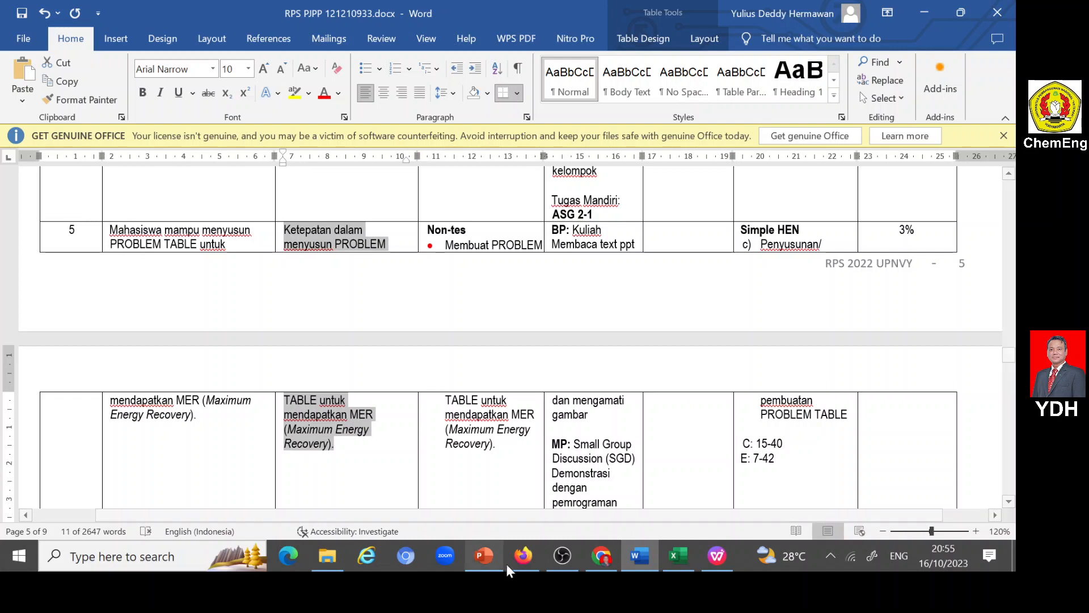
{"action": "left_click", "coordinate": [523, 556]}
{"action": "left_click", "coordinate": [172, 297]}
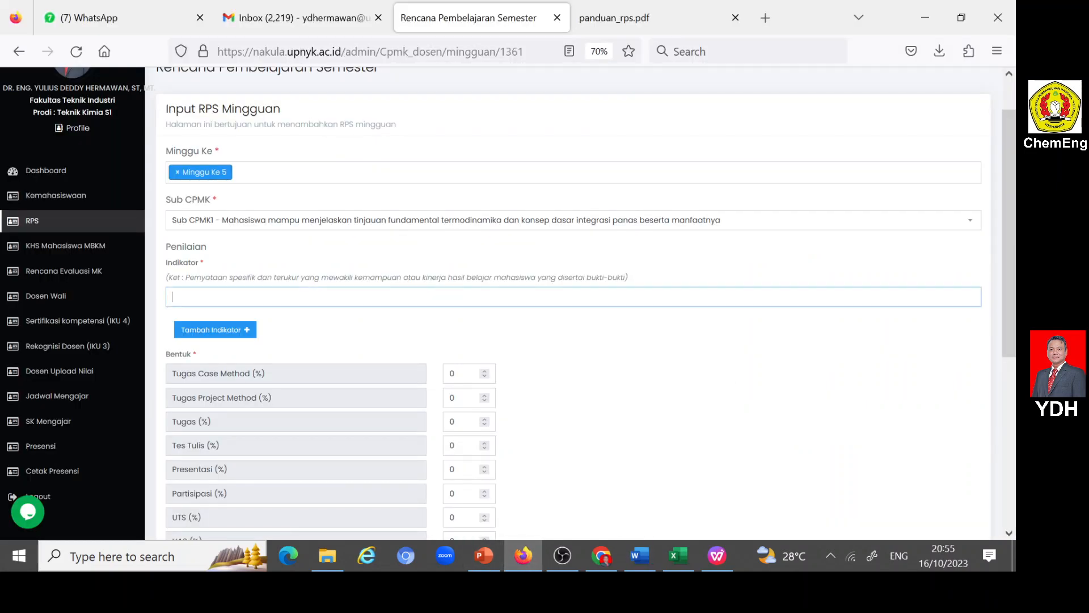
{"action": "key", "text": "ctrl+v"}
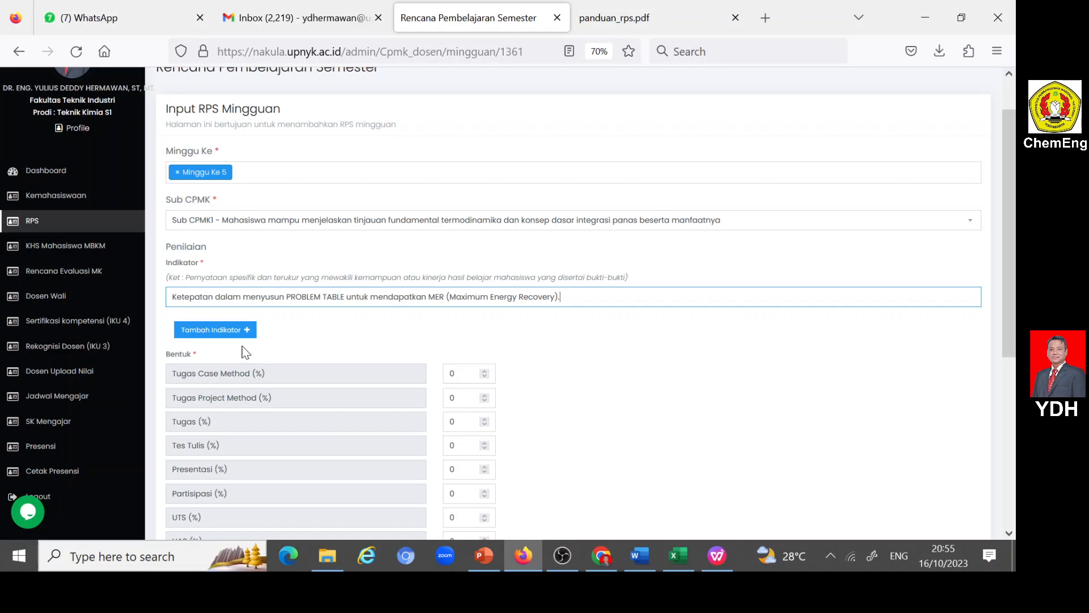
- Set the week 5 entry's Sub CPMK to Sub CPMK5 and its Tugas Case Method weight to 15%
{"action": "left_click", "coordinate": [244, 221]}
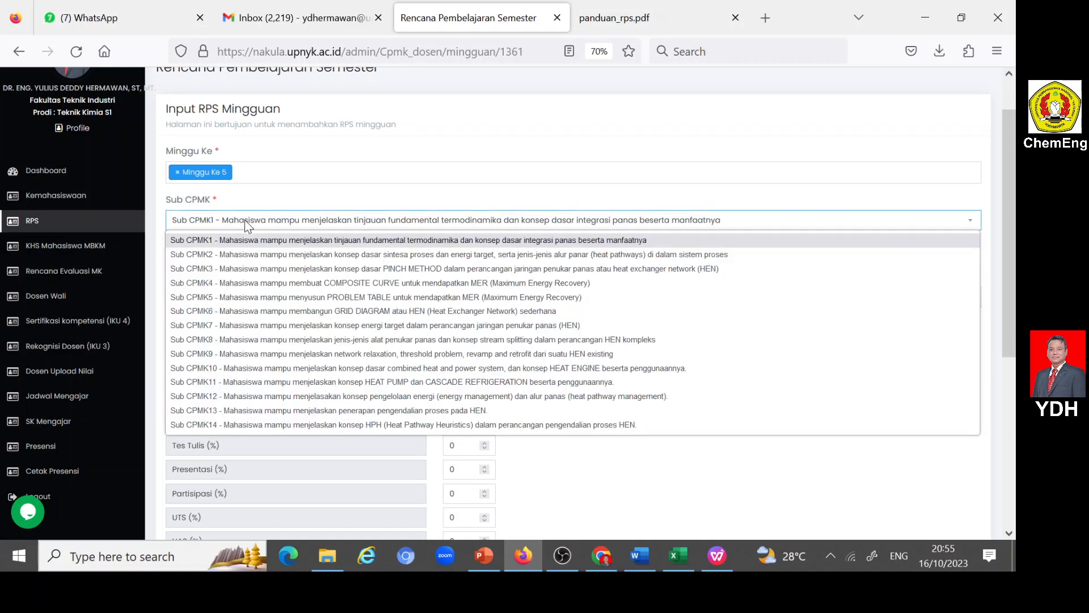
{"action": "left_click", "coordinate": [328, 297]}
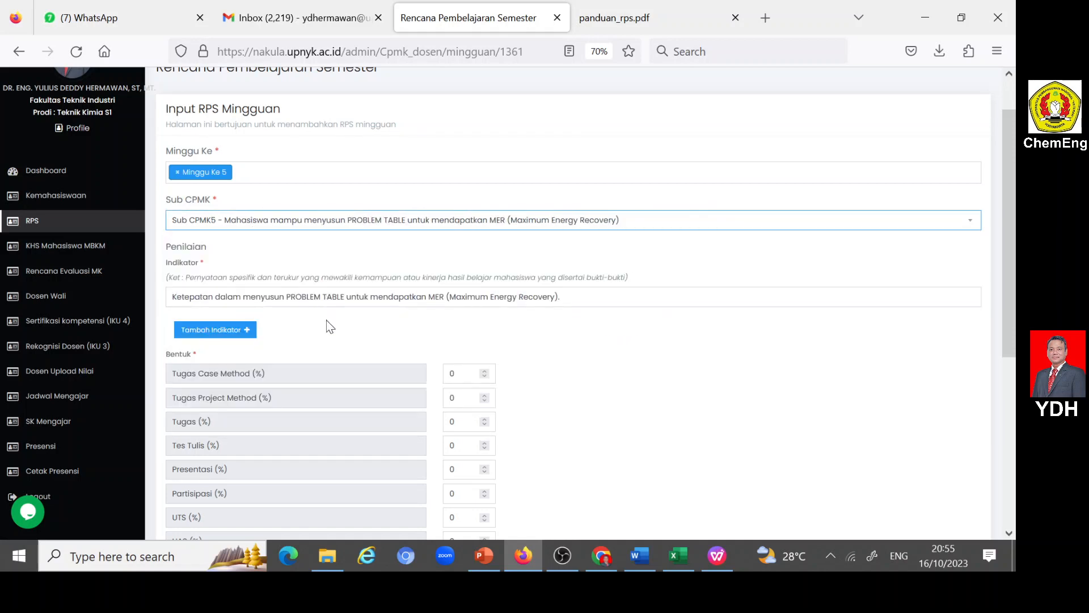
{"action": "scroll", "coordinate": [329, 327], "scroll_direction": "down", "scroll_amount": 3}
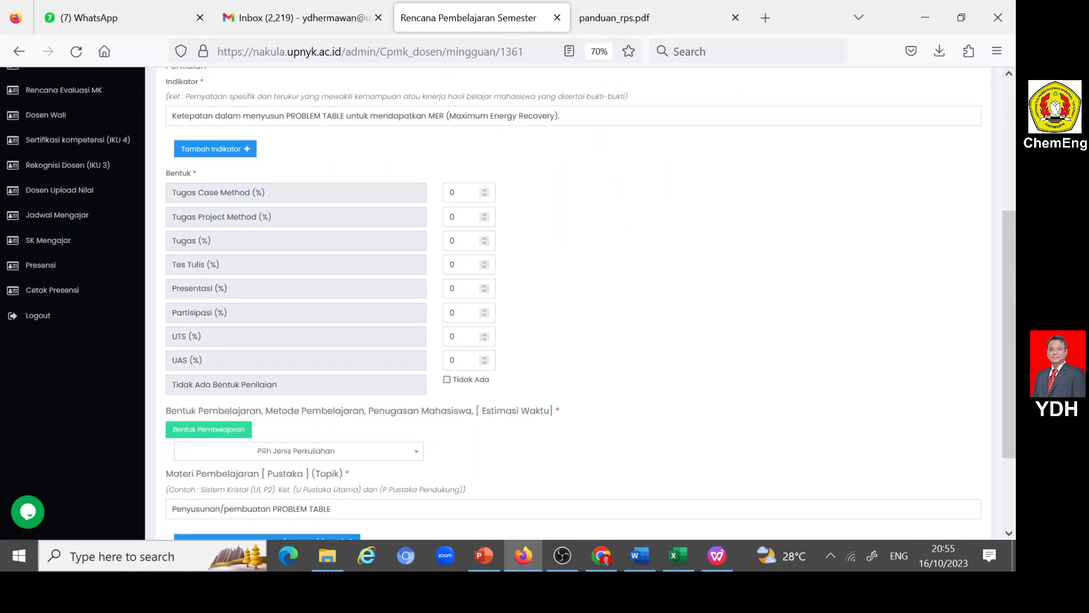
{"action": "left_click_drag", "start_coordinate": [458, 192], "coordinate": [442, 195]}
{"action": "type", "text": "15"}
- Set week 5's learning to Luring (offline), Kegiatan Penugasan Terstruktur, Pembelajaran berbasis kasus, with the collaborative case discussion as Penugasan Mahasiswa
{"action": "left_click", "coordinate": [418, 453]}
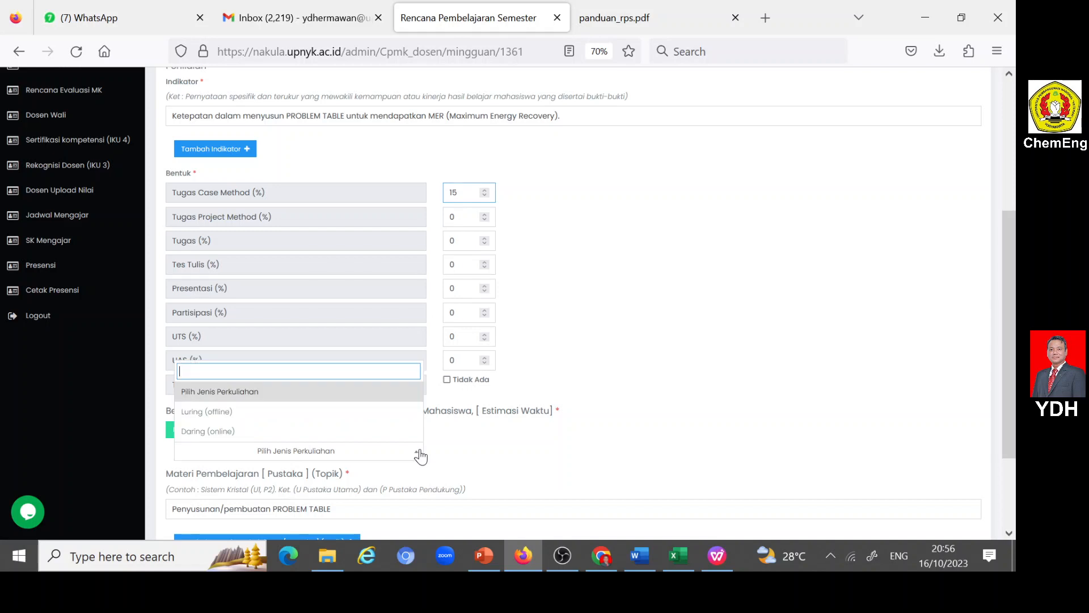
{"action": "left_click", "coordinate": [215, 413]}
{"action": "scroll", "coordinate": [221, 412], "scroll_direction": "down", "scroll_amount": 3}
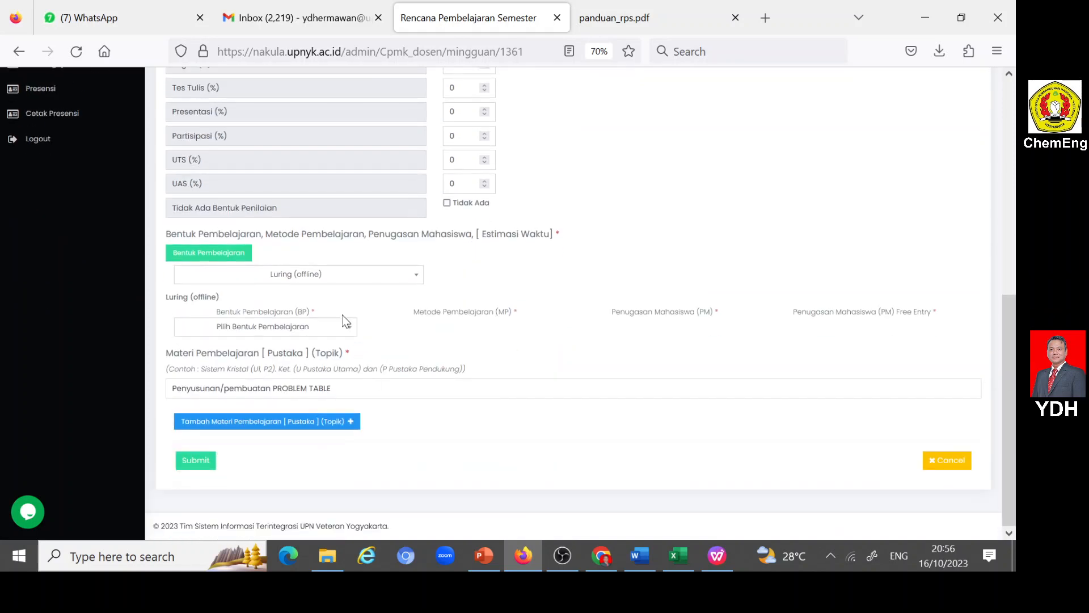
{"action": "left_click", "coordinate": [347, 330]}
{"action": "left_click", "coordinate": [272, 408]}
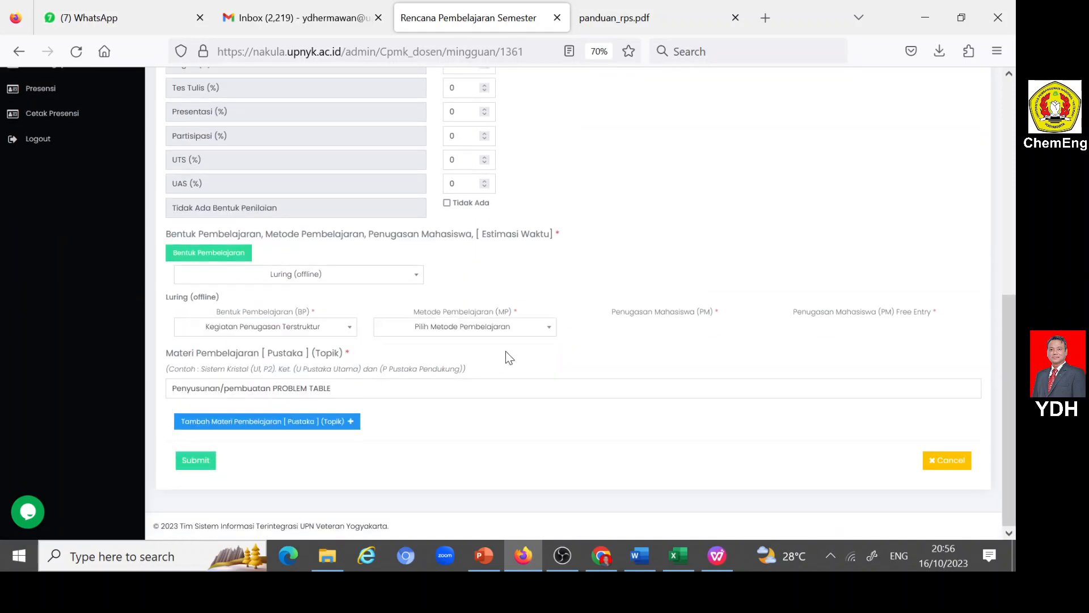
{"action": "left_click", "coordinate": [546, 330]}
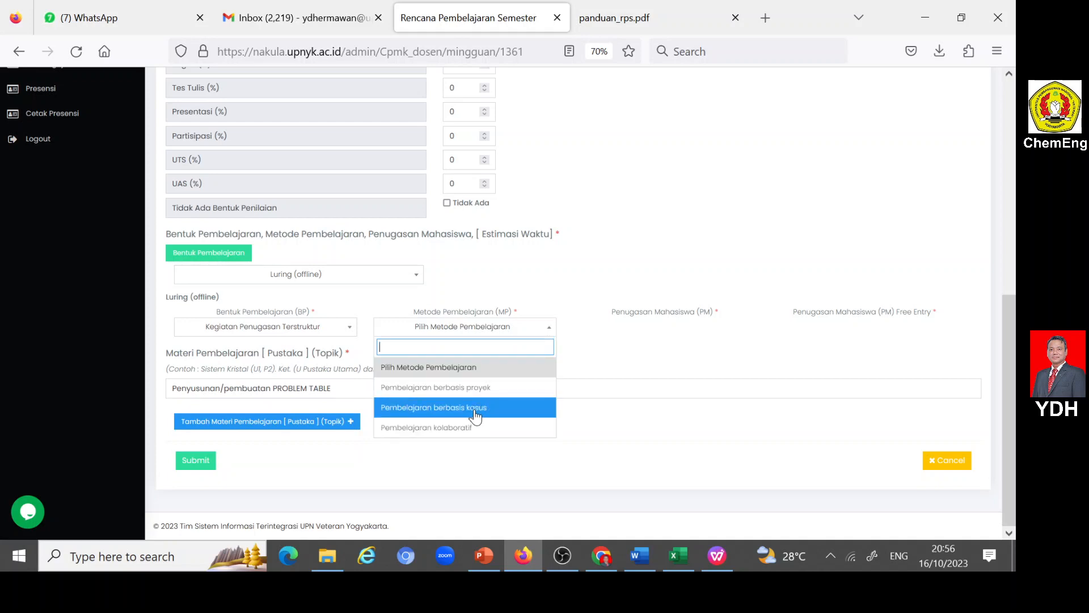
{"action": "left_click", "coordinate": [476, 408]}
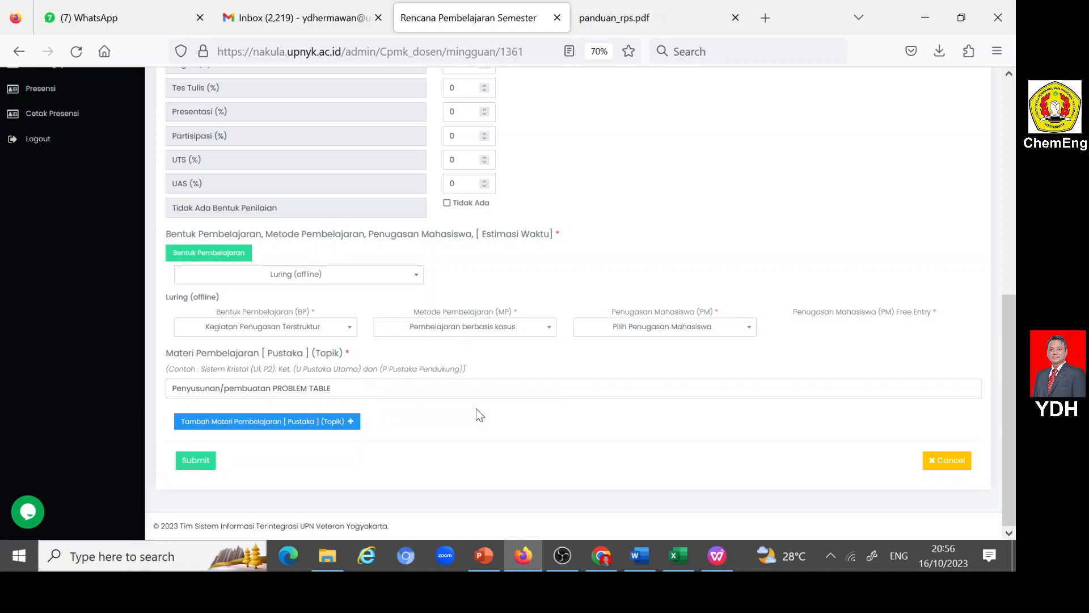
{"action": "left_click", "coordinate": [750, 335]}
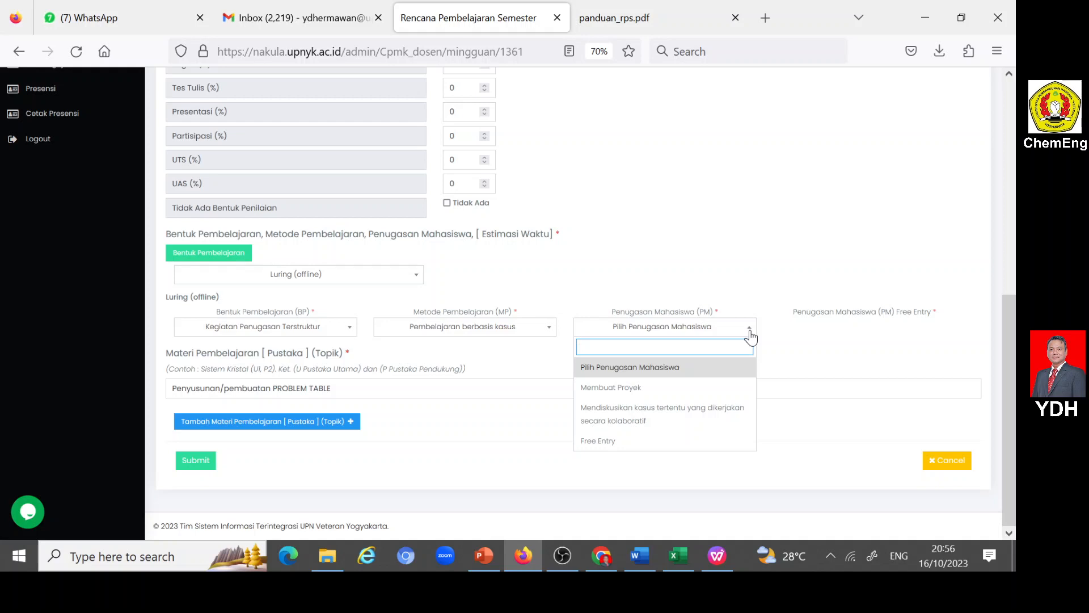
{"action": "left_click", "coordinate": [685, 412]}
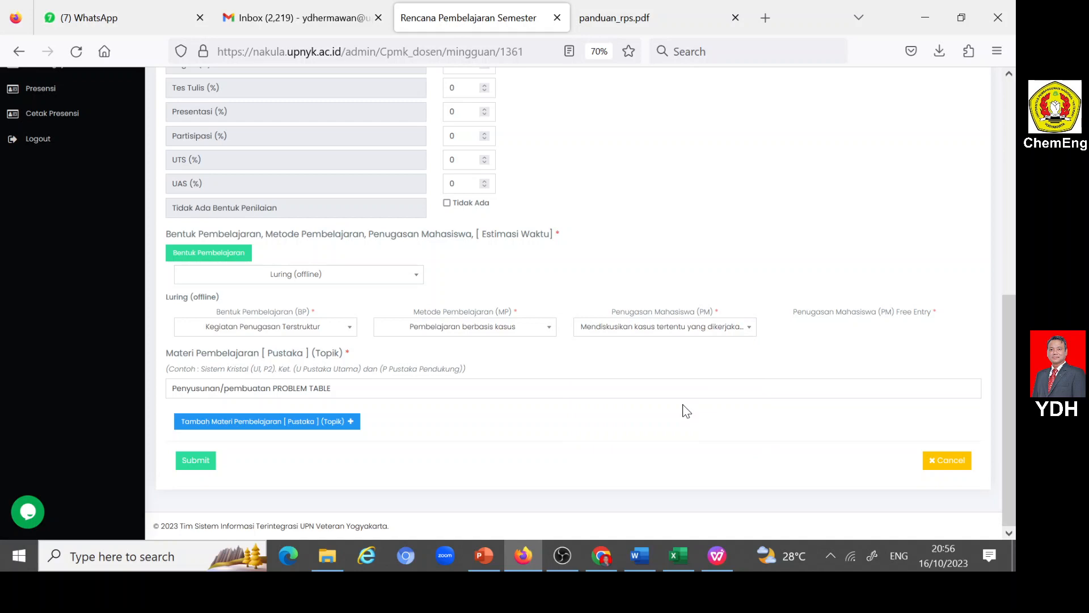
- Append "dan ASG2-2" to the PROBLEM TABLE topic in Materi Pembelajaran and submit the week 5 entry
{"action": "left_click", "coordinate": [573, 390]}
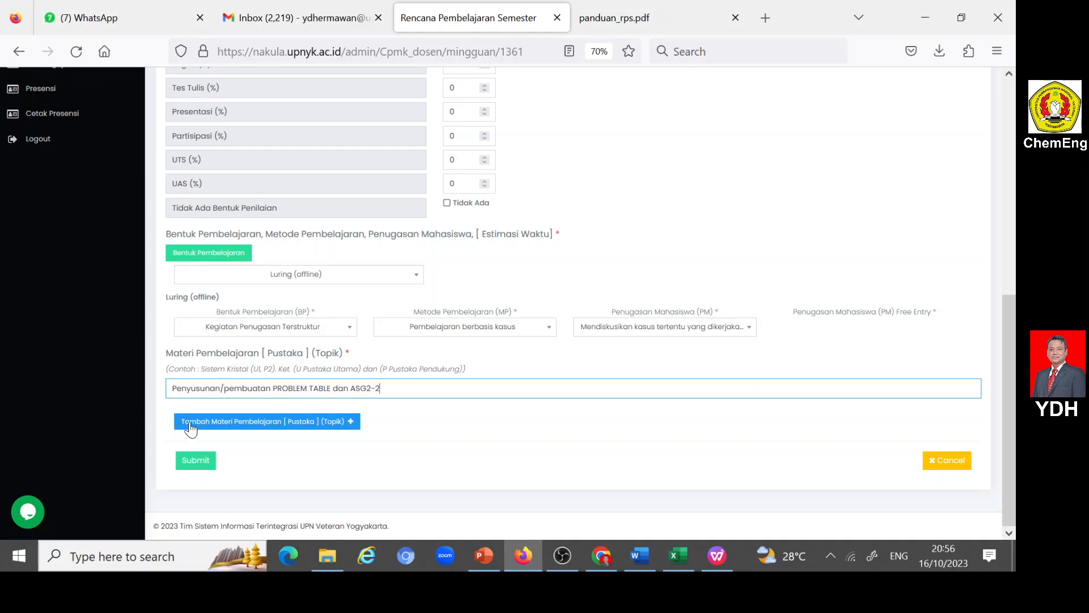
{"action": "left_click", "coordinate": [205, 460]}
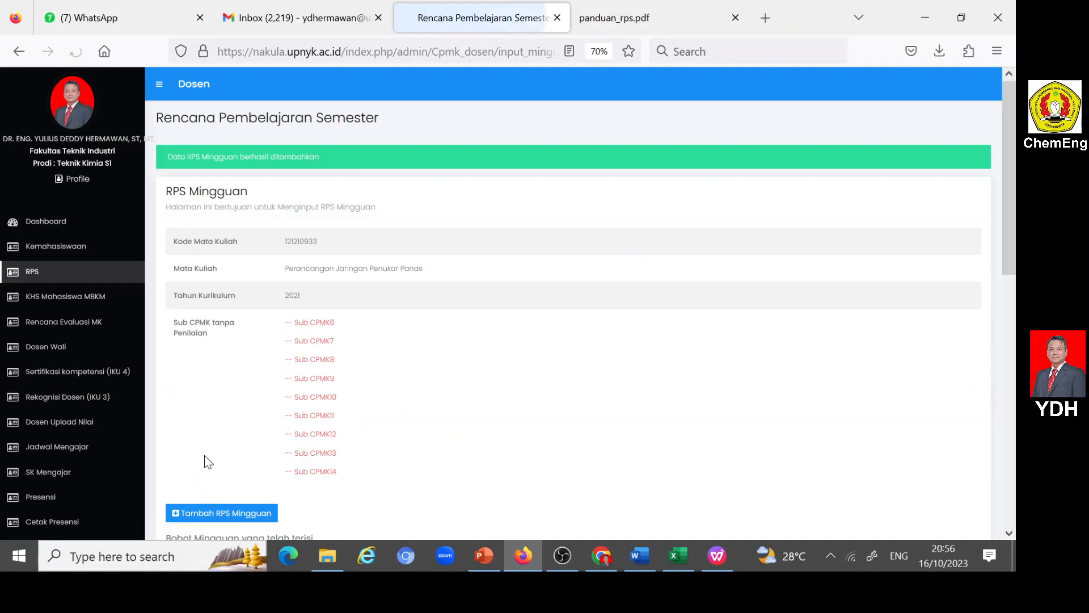
- Add a new RPS Mingguan entry for Minggu Ke 6 and assign it Sub CPMK6
{"action": "scroll", "coordinate": [340, 392], "scroll_direction": "down", "scroll_amount": 3}
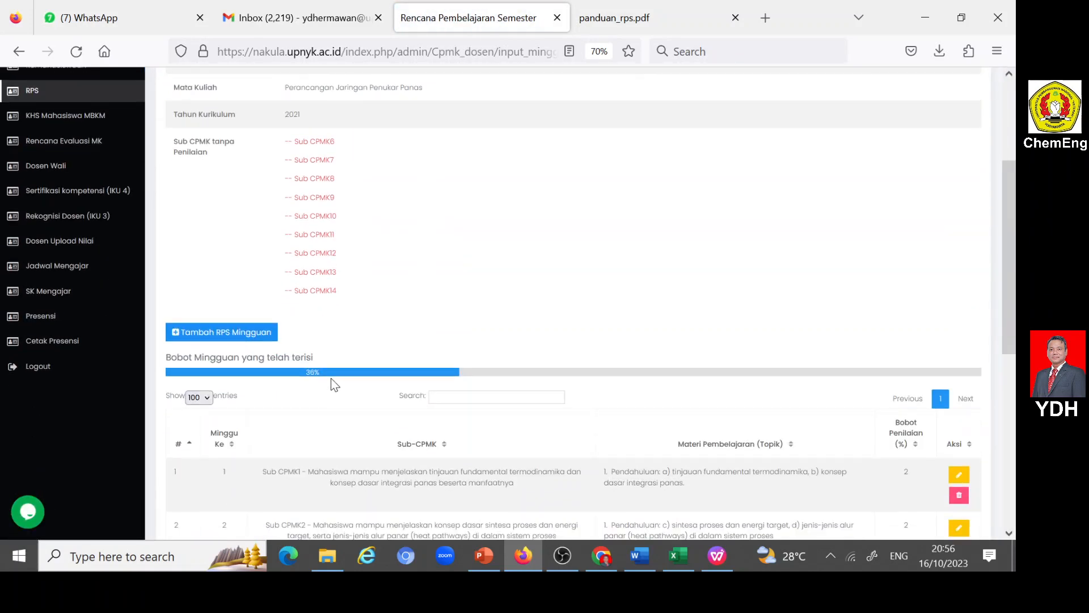
{"action": "left_click", "coordinate": [176, 332]}
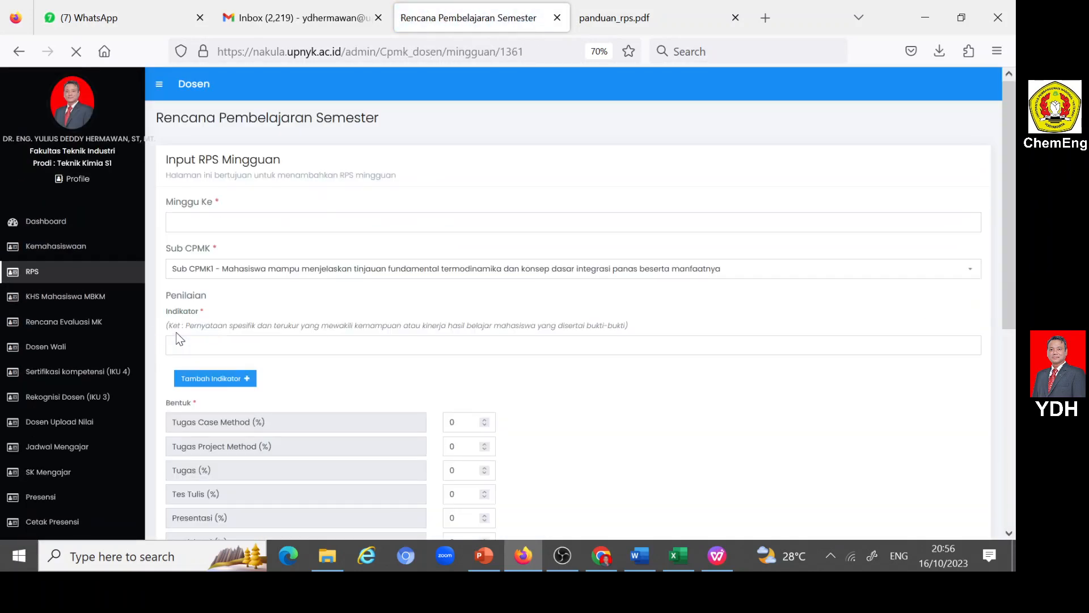
{"action": "left_click", "coordinate": [206, 222]}
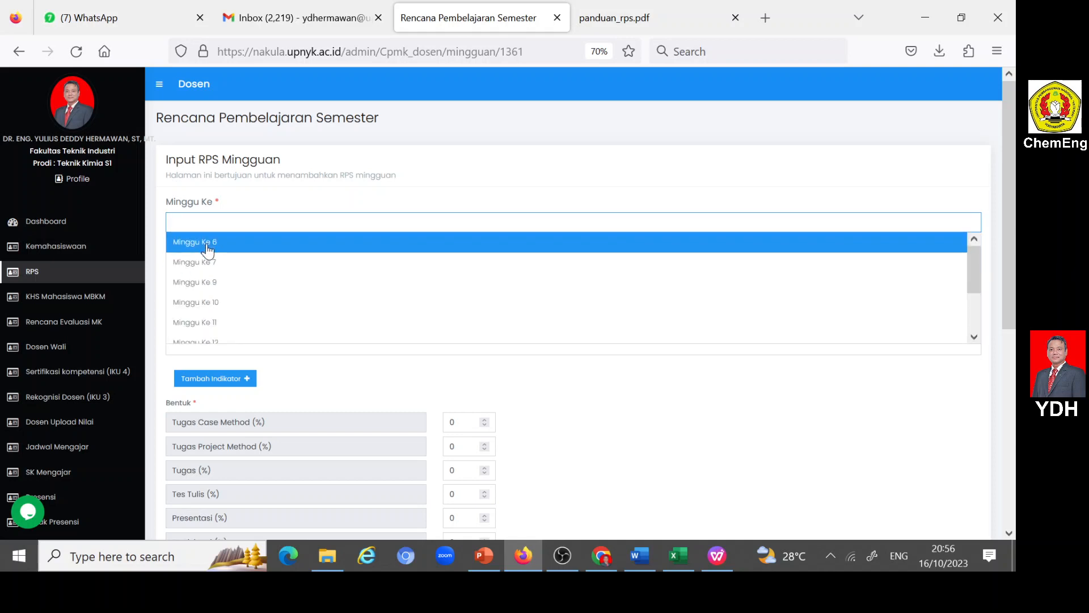
{"action": "left_click", "coordinate": [207, 243]}
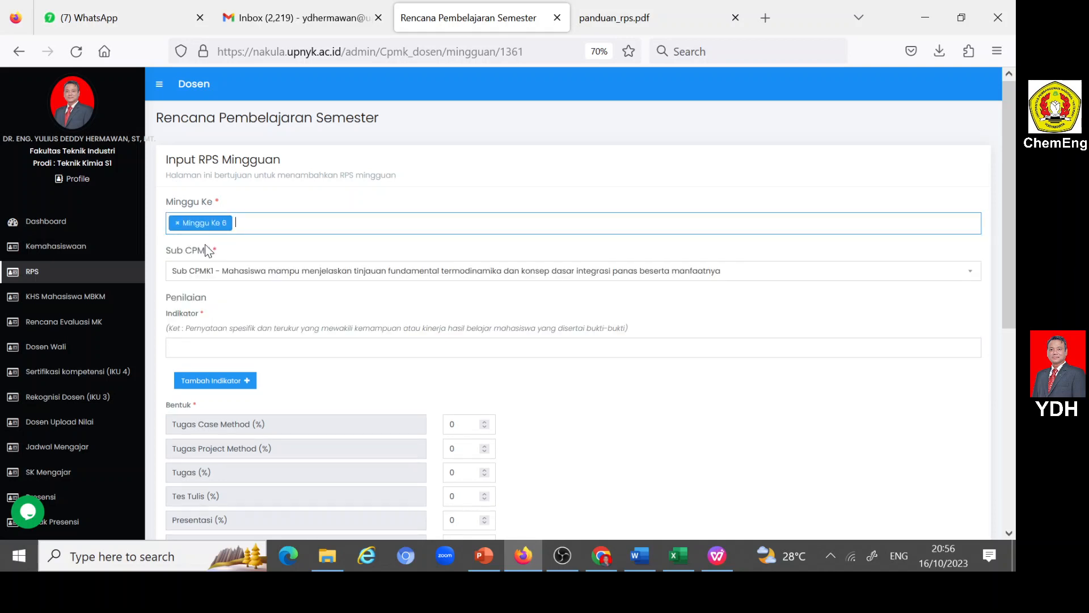
{"action": "left_click", "coordinate": [216, 270]}
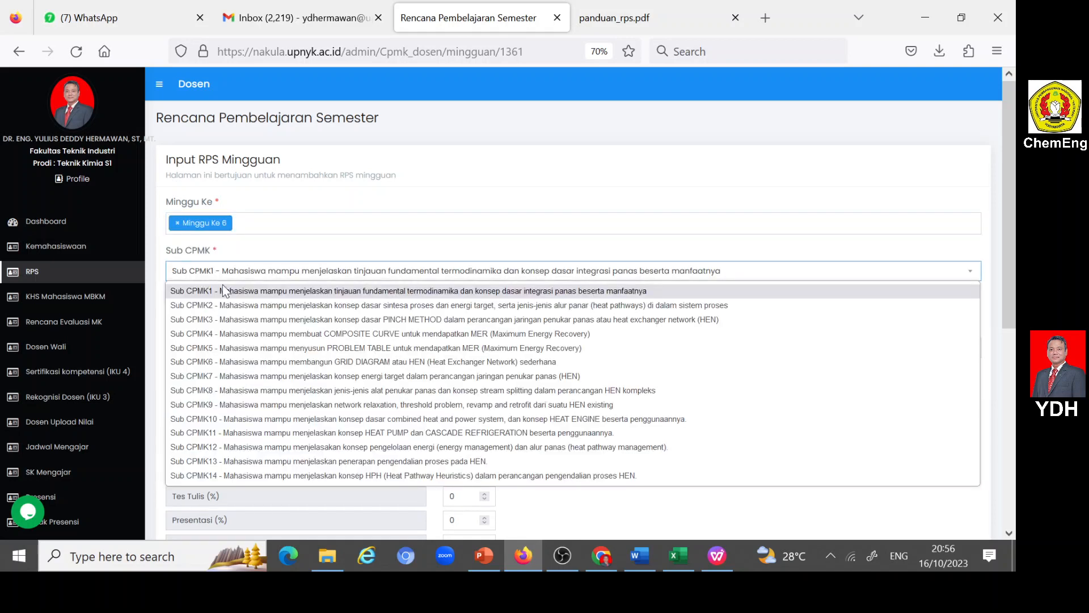
{"action": "left_click", "coordinate": [338, 363]}
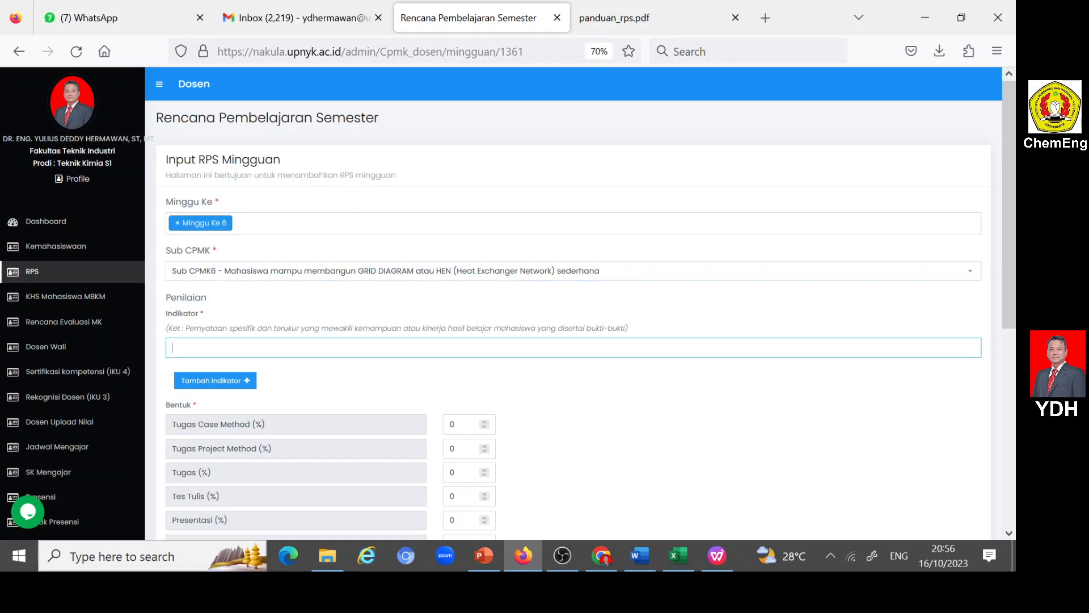
- Copy week 6's "Ketepatan dalam membangun GRID DIAGRAM atau HEN..." indicator from the Word RPS into Nakula's Indikator
{"action": "left_click", "coordinate": [639, 555]}
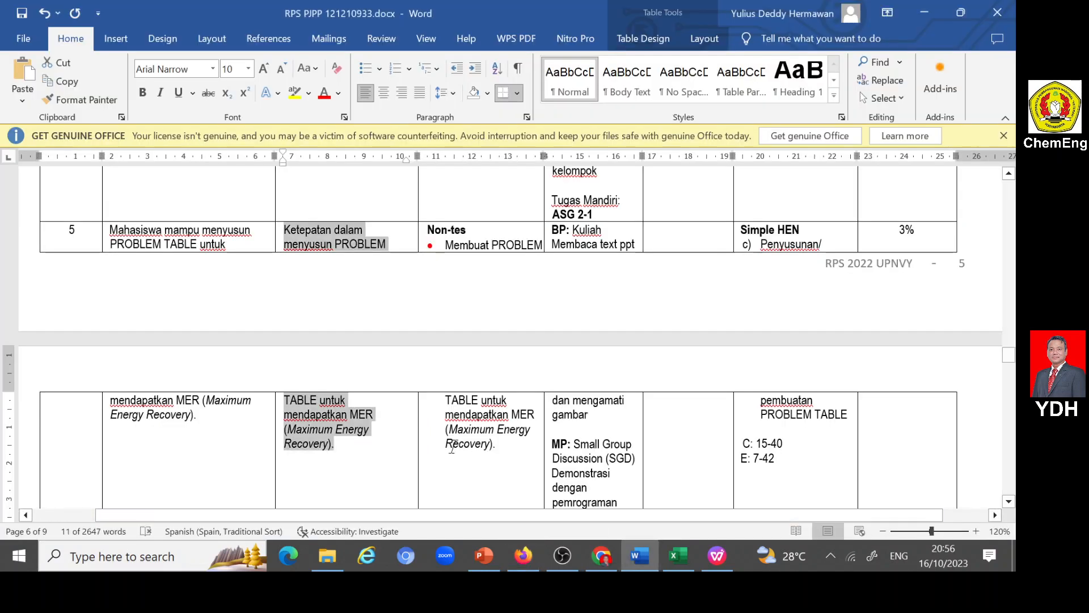
{"action": "scroll", "coordinate": [465, 454], "scroll_direction": "down", "scroll_amount": 5}
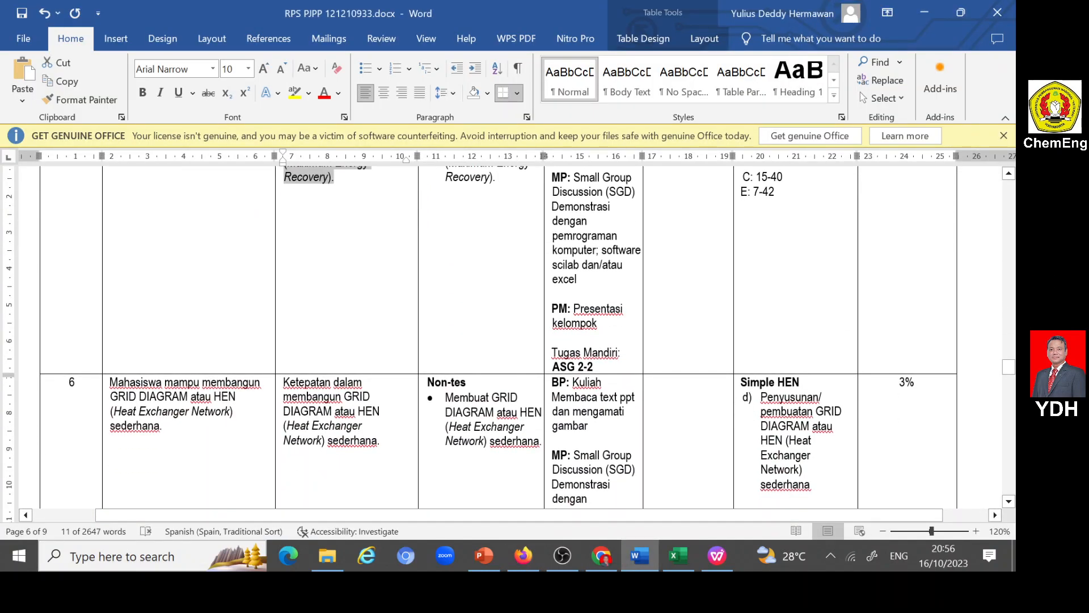
{"action": "left_click_drag", "start_coordinate": [283, 382], "coordinate": [378, 446]}
{"action": "key", "text": "ctrl+c"}
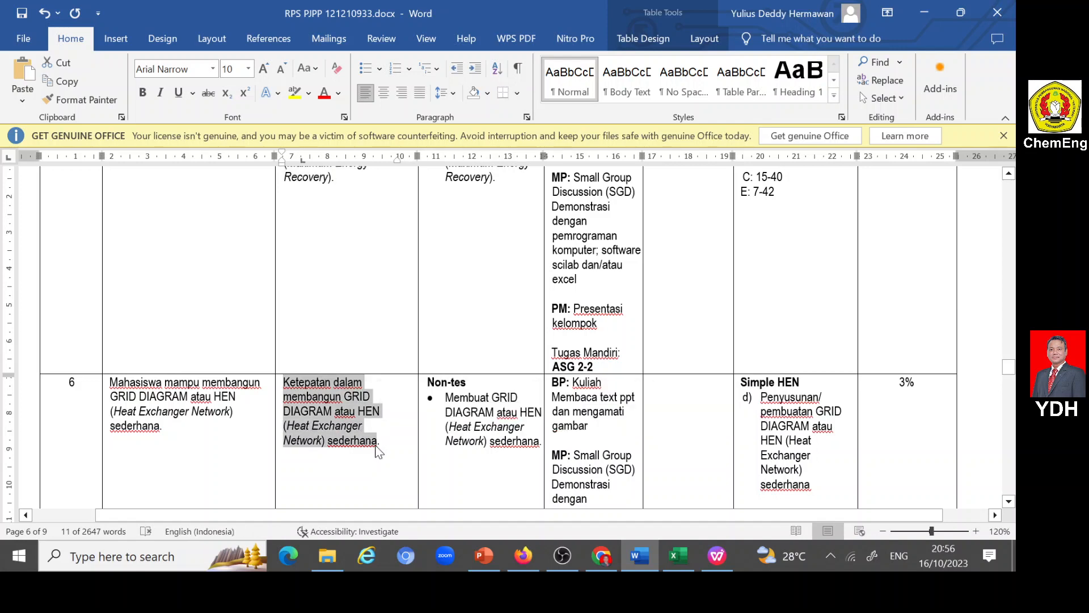
{"action": "left_click", "coordinate": [523, 556]}
{"action": "left_click", "coordinate": [454, 348]}
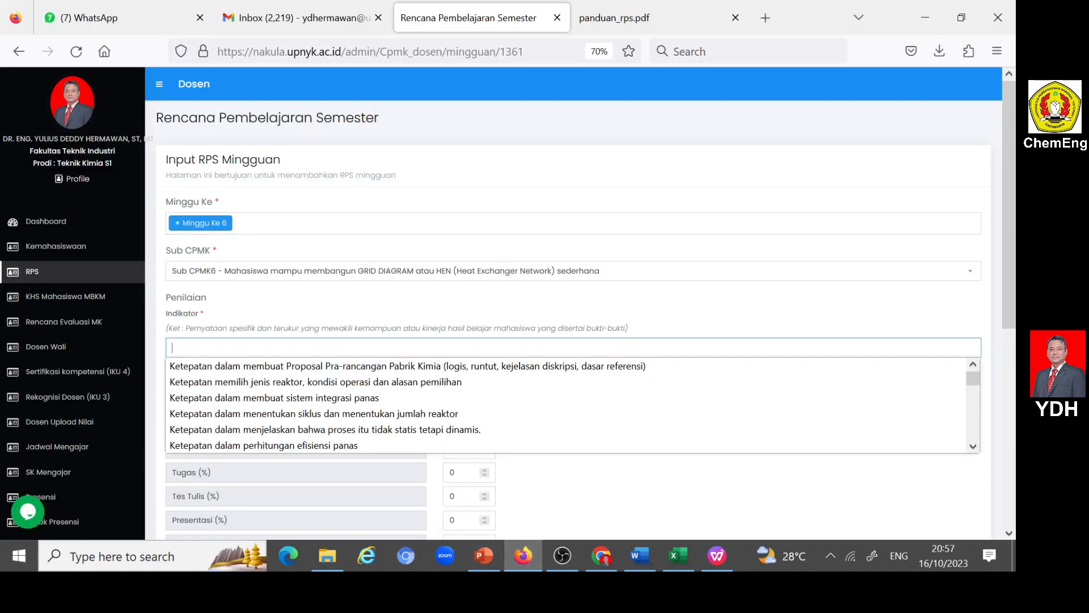
{"action": "key", "text": "ctrl+v"}
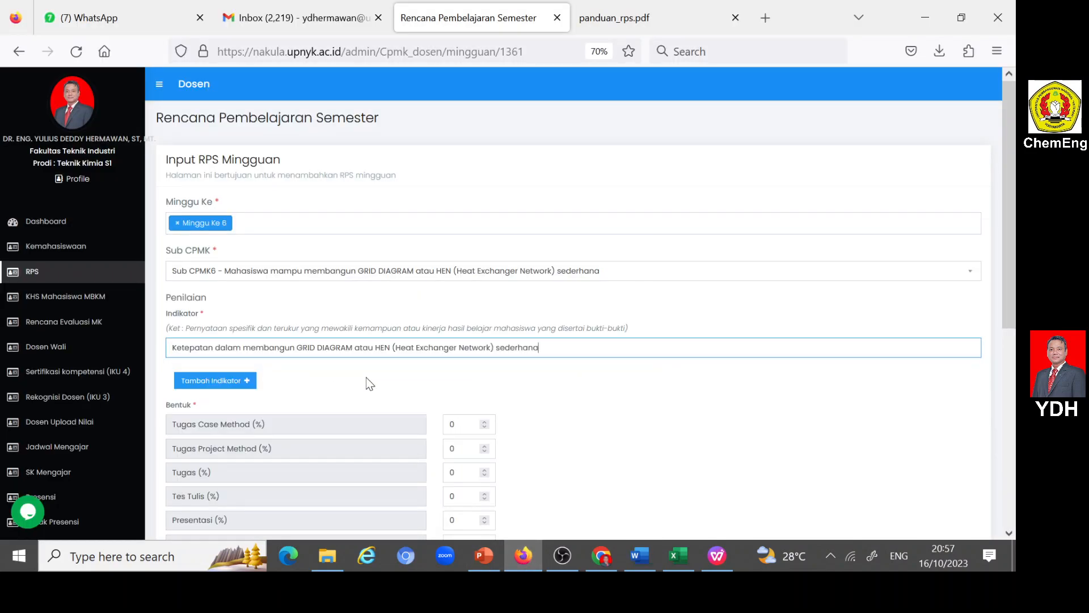
- Set week 6's Tugas Case Method weight to 15% and its Jenis Perkuliahan to Luring (offline)
{"action": "scroll", "coordinate": [366, 377], "scroll_direction": "down", "scroll_amount": 3}
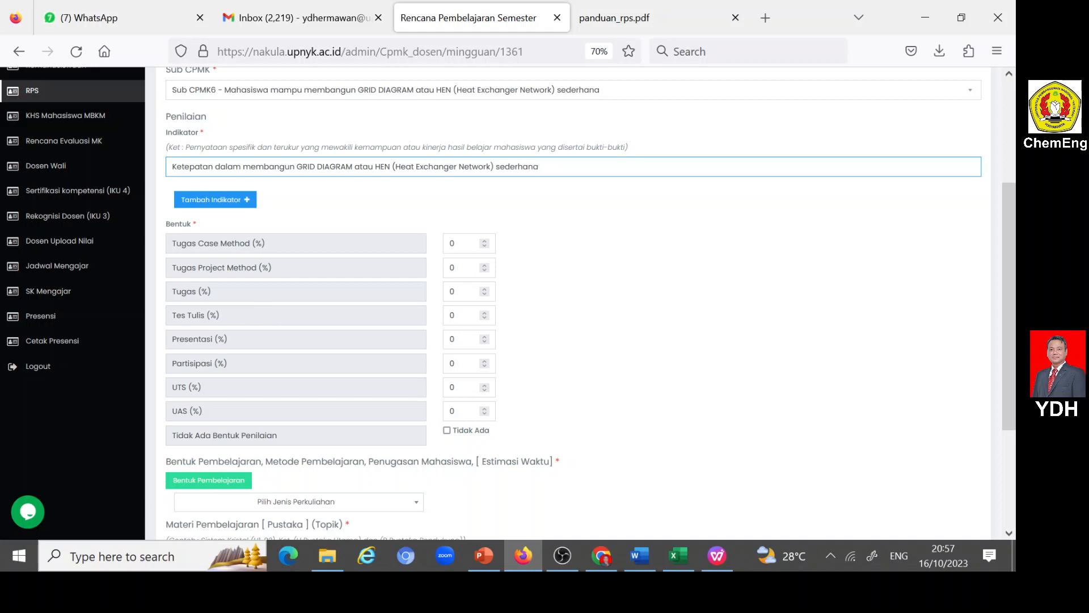
{"action": "double_click", "coordinate": [452, 243]}
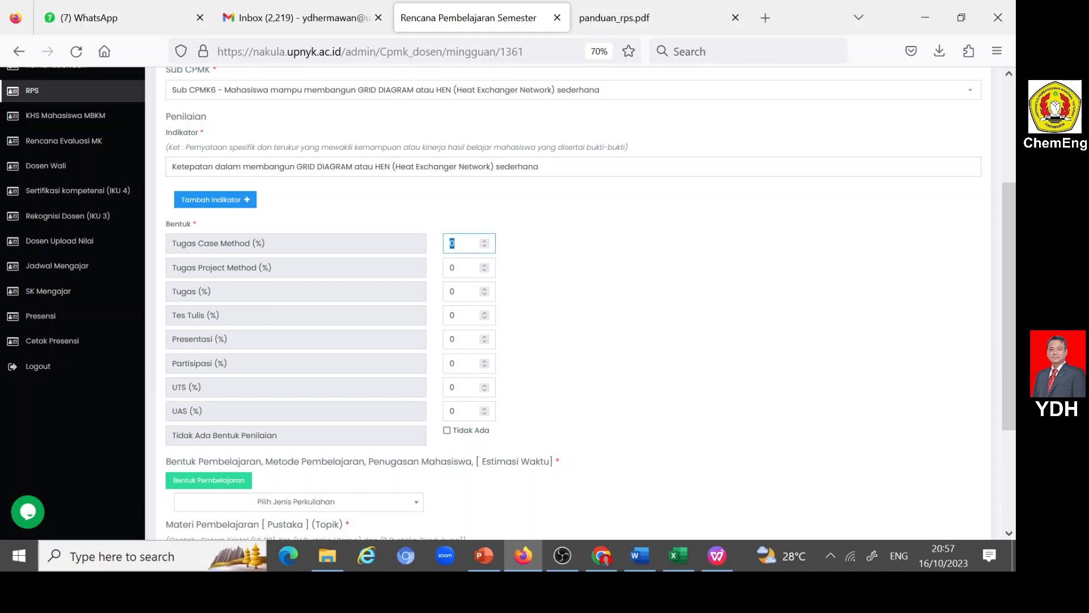
{"action": "type", "text": "15"}
{"action": "scroll", "coordinate": [274, 453], "scroll_direction": "down", "scroll_amount": 2}
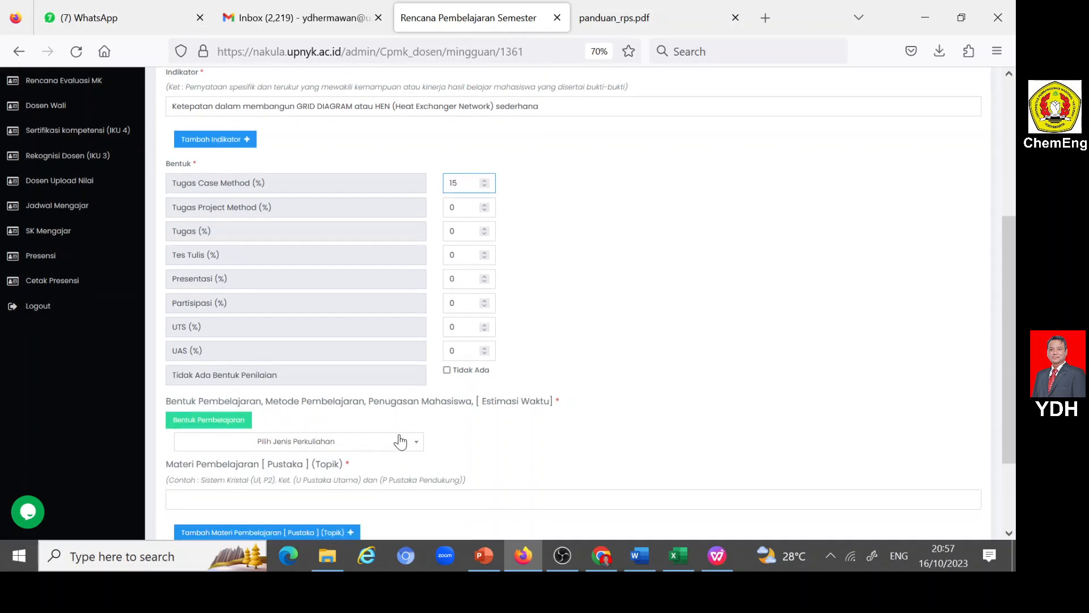
{"action": "left_click", "coordinate": [417, 447]}
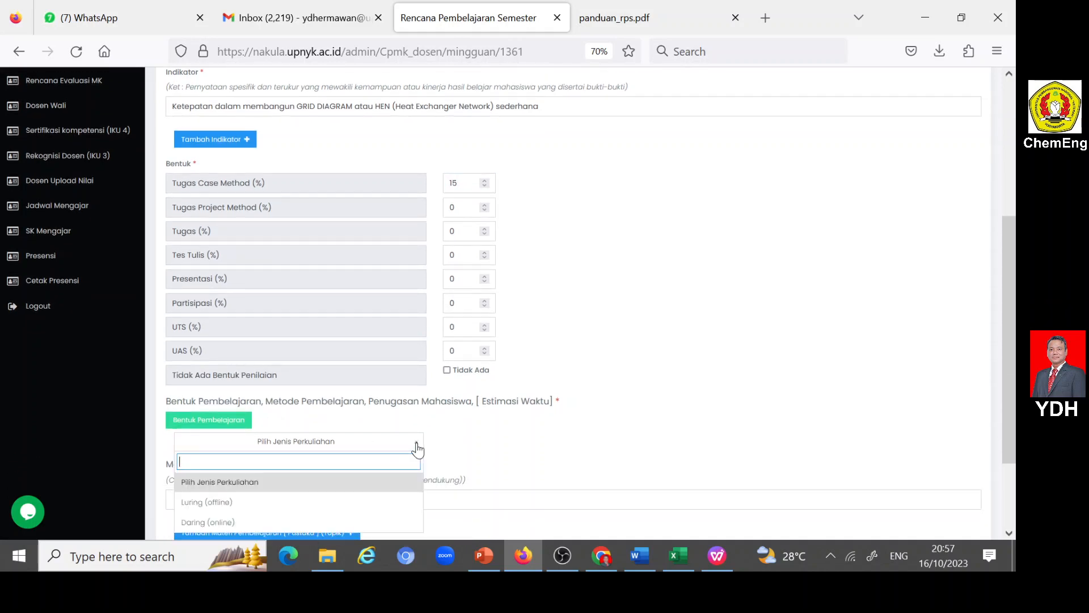
{"action": "left_click", "coordinate": [227, 503]}
- Set week 6's learning to Kegiatan Penugasan Terstruktur, Pembelajaran berbasis kasus, with the "Mendiskusikan kasus tertentu..." option as Penugasan Mahasiswa
{"action": "scroll", "coordinate": [371, 433], "scroll_direction": "down", "scroll_amount": 4}
{"action": "scroll", "coordinate": [372, 433], "scroll_direction": "down", "scroll_amount": 1}
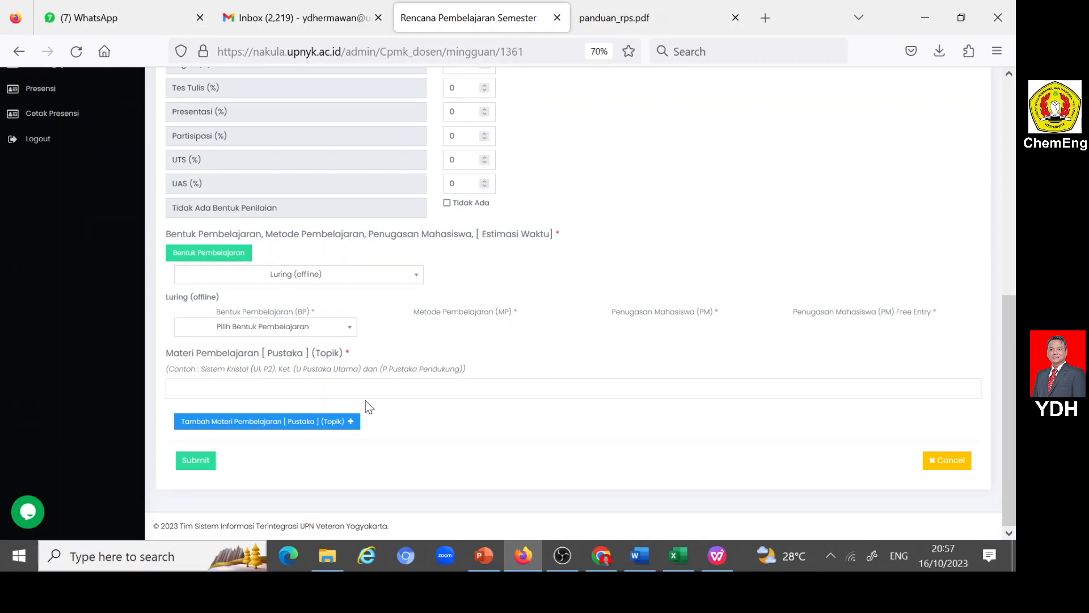
{"action": "left_click", "coordinate": [348, 331]}
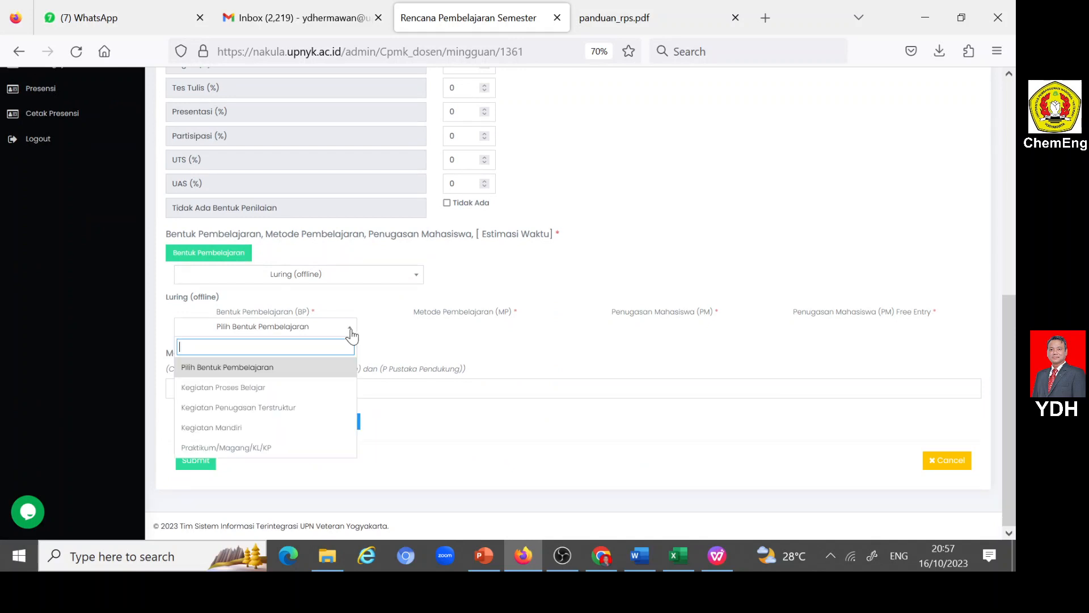
{"action": "left_click", "coordinate": [284, 406]}
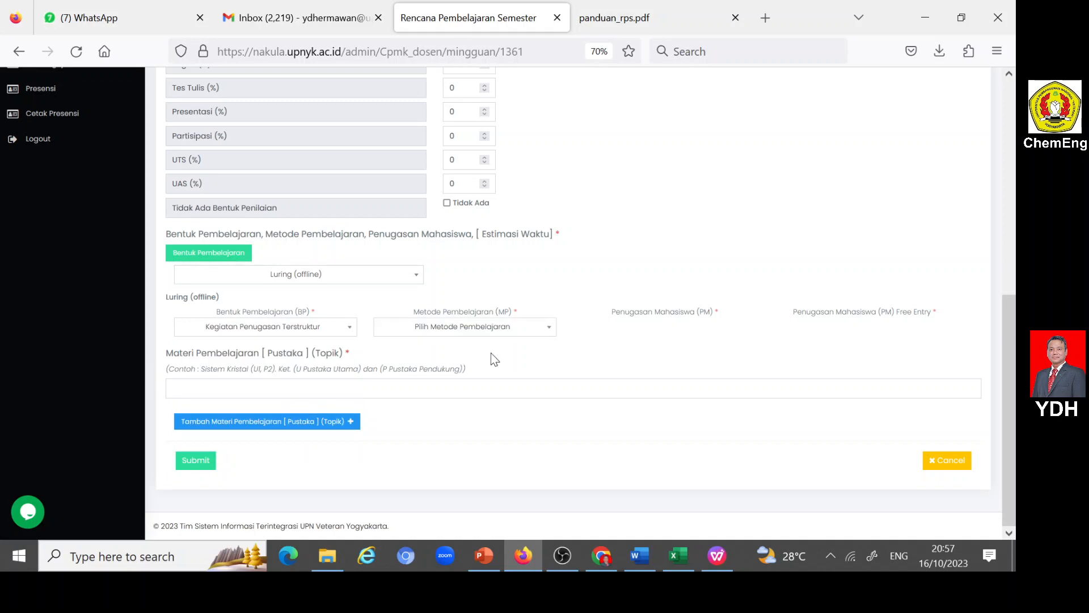
{"action": "left_click", "coordinate": [549, 333]}
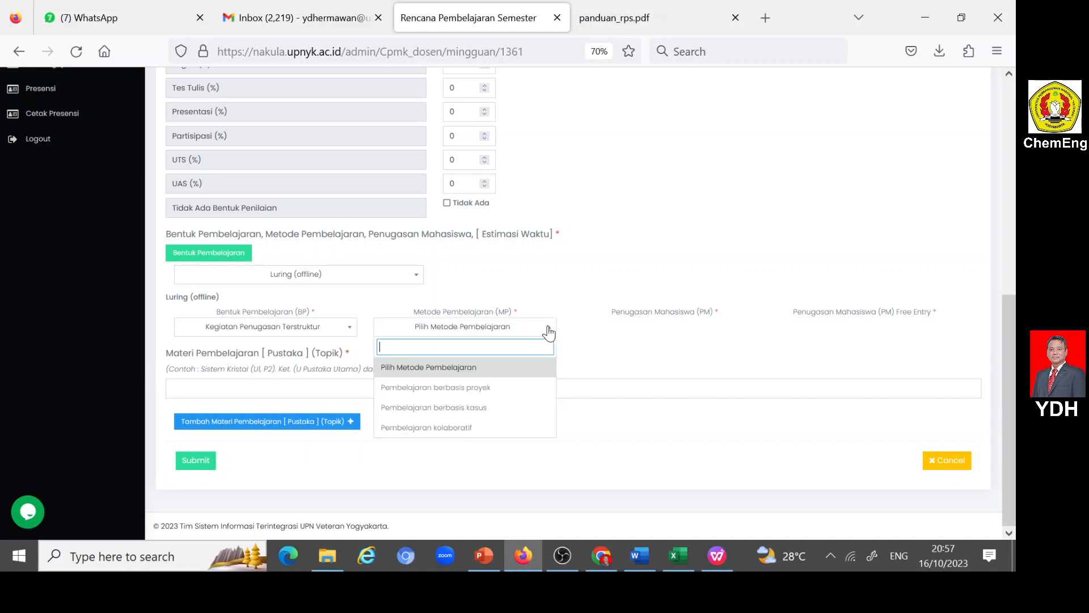
{"action": "left_click", "coordinate": [480, 407]}
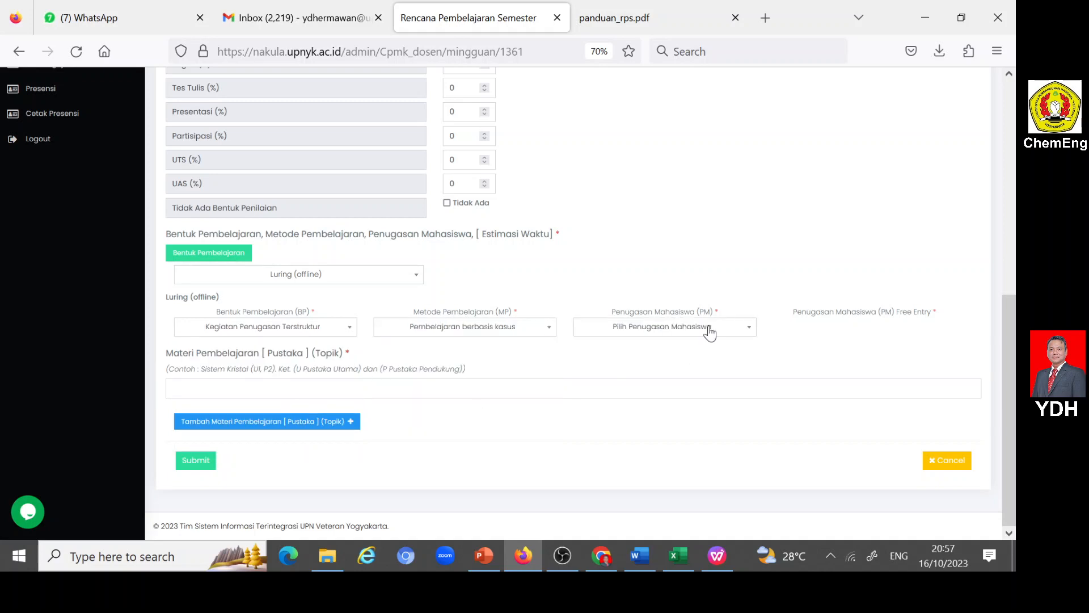
{"action": "left_click", "coordinate": [750, 335]}
{"action": "left_click", "coordinate": [652, 423]}
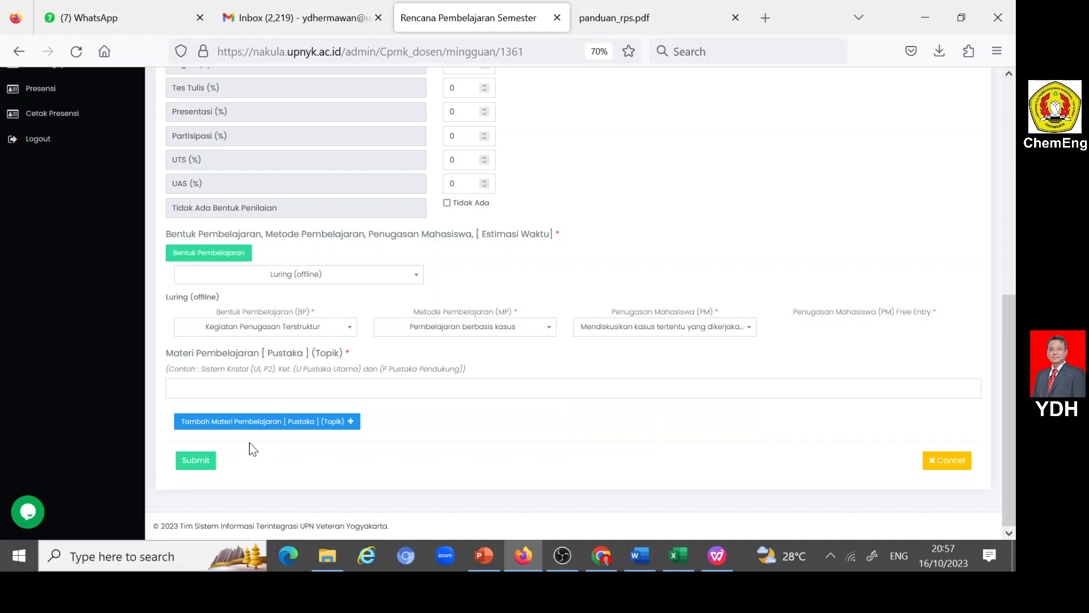
- Copy the "Penyusunan/pembuatan GRID DIAGRAM atau HEN..." topic from the Word RPS into Nakula's Materi Pembelajaran and submit the week 6 entry
{"action": "left_click", "coordinate": [244, 389]}
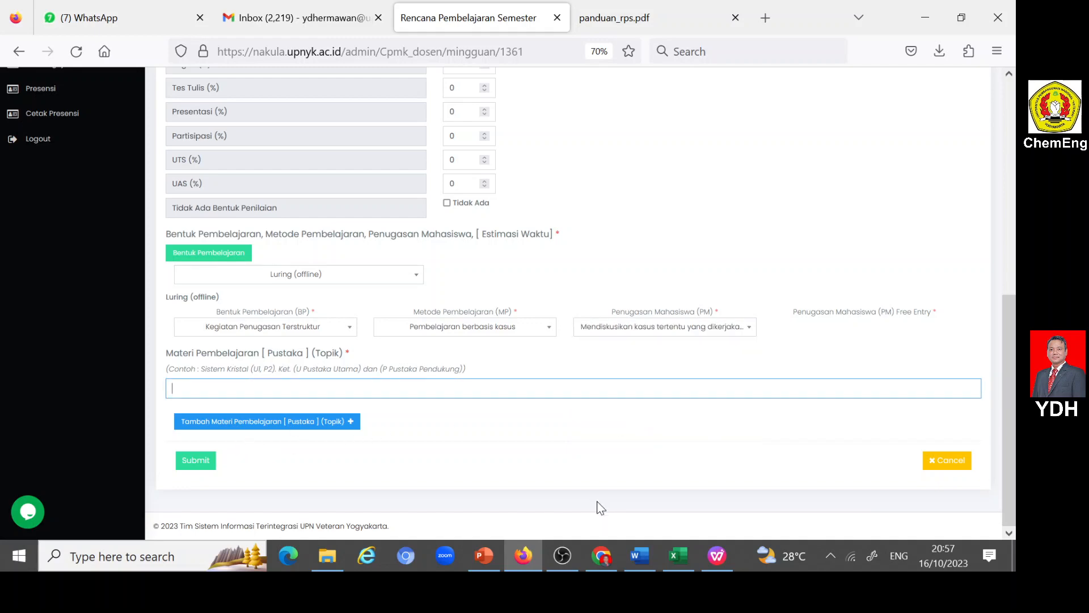
{"action": "left_click", "coordinate": [645, 548]}
{"action": "scroll", "coordinate": [594, 471], "scroll_direction": "up", "scroll_amount": 20}
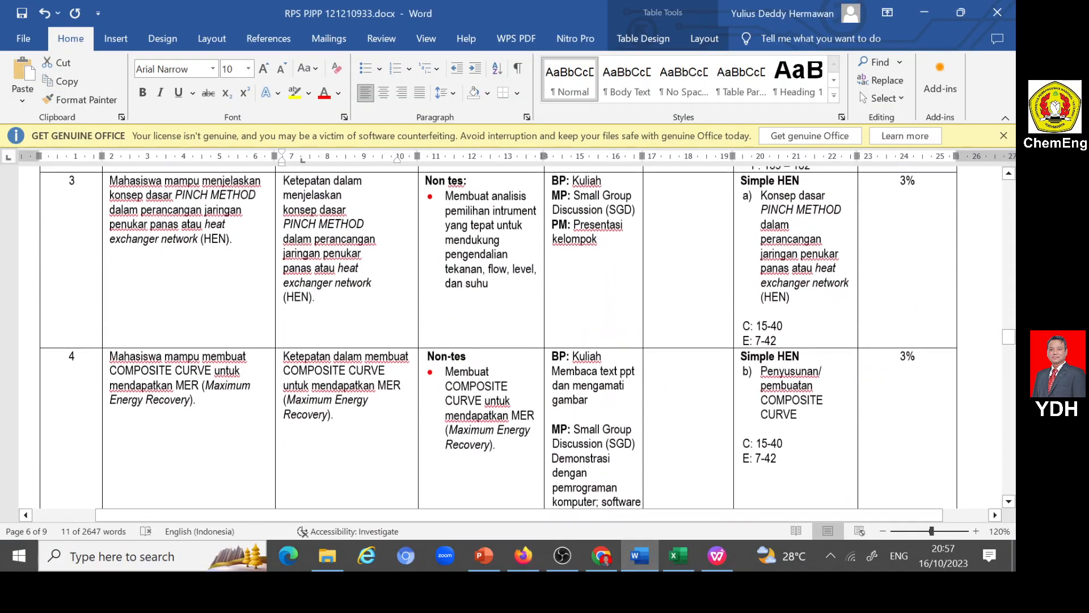
{"action": "scroll", "coordinate": [510, 337], "scroll_direction": "up", "scroll_amount": 20}
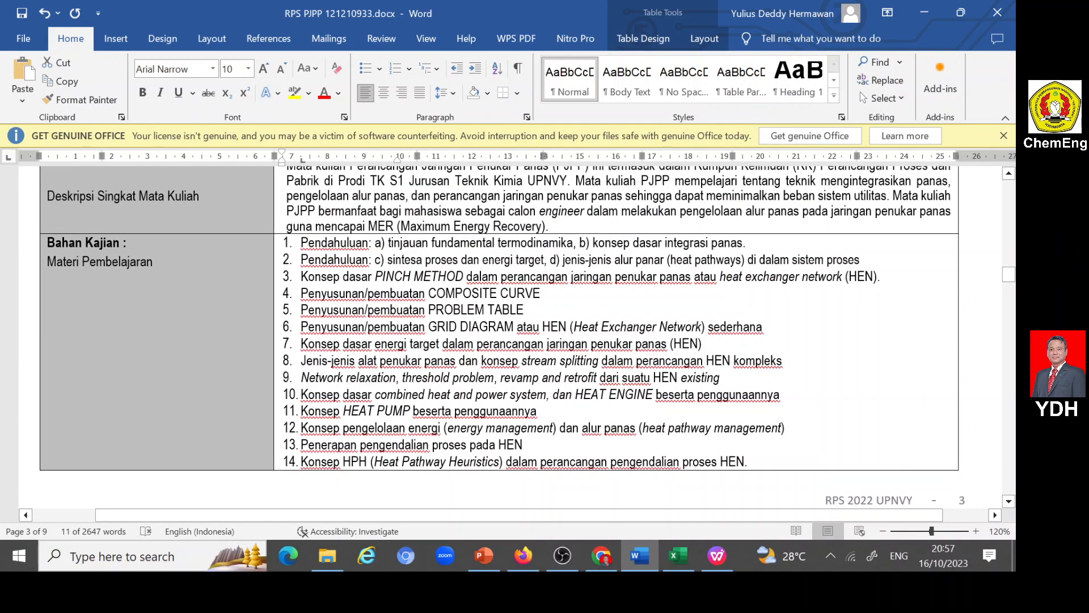
{"action": "left_click_drag", "start_coordinate": [301, 328], "coordinate": [748, 331]}
{"action": "key", "text": "ctrl+c"}
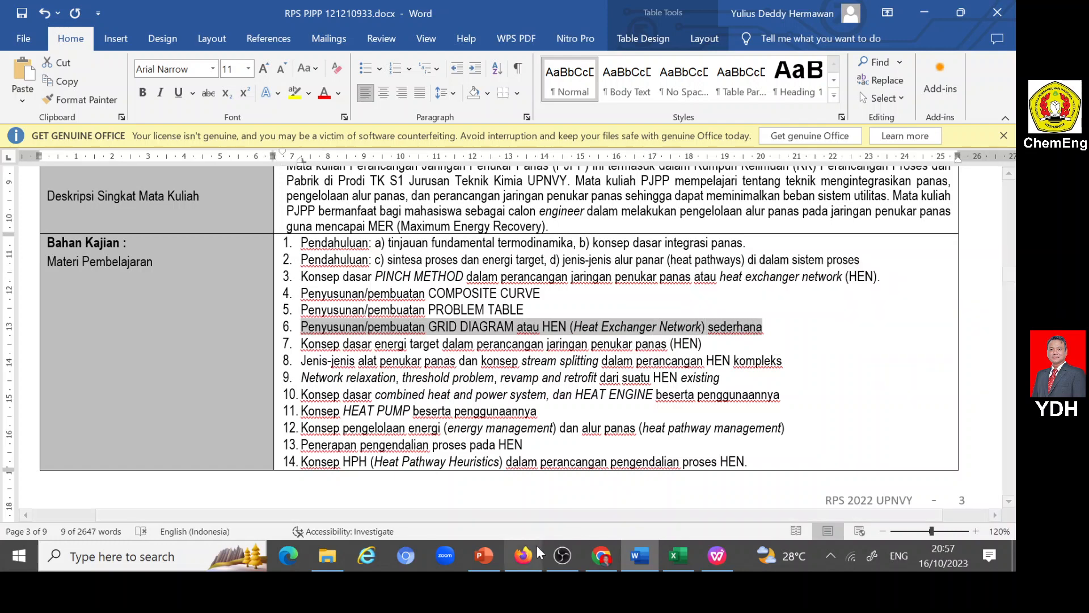
{"action": "left_click", "coordinate": [526, 555]}
{"action": "left_click", "coordinate": [255, 389]}
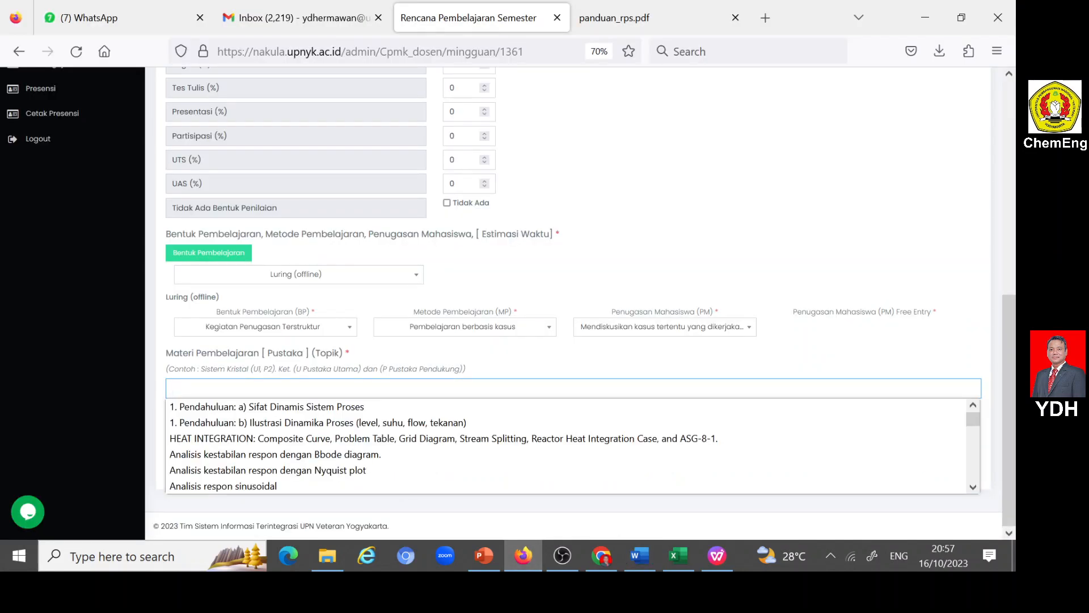
{"action": "key", "text": "ctrl+v"}
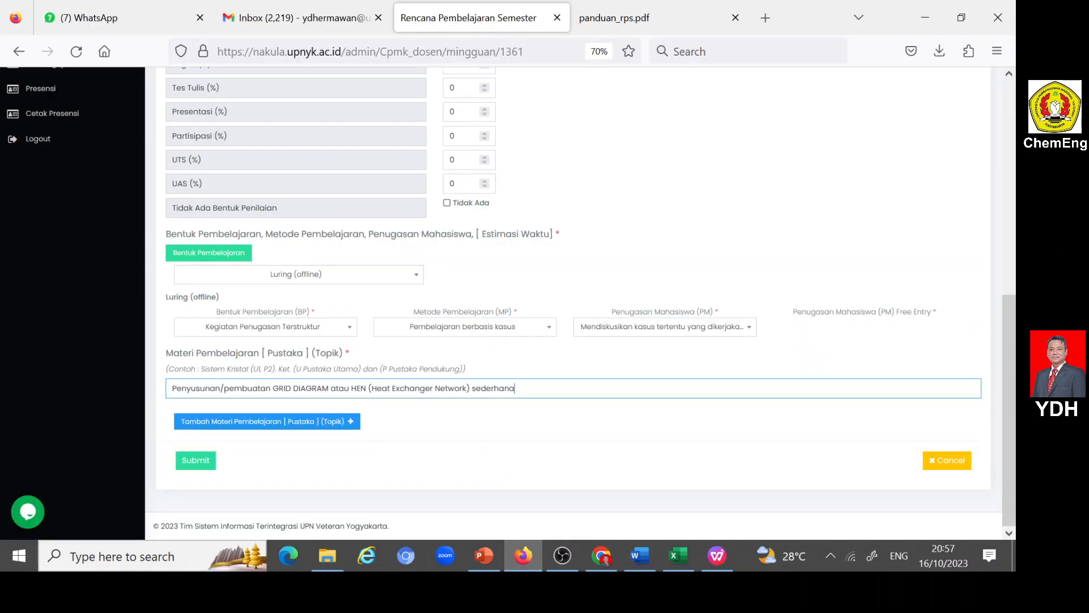
{"action": "left_click", "coordinate": [194, 463]}
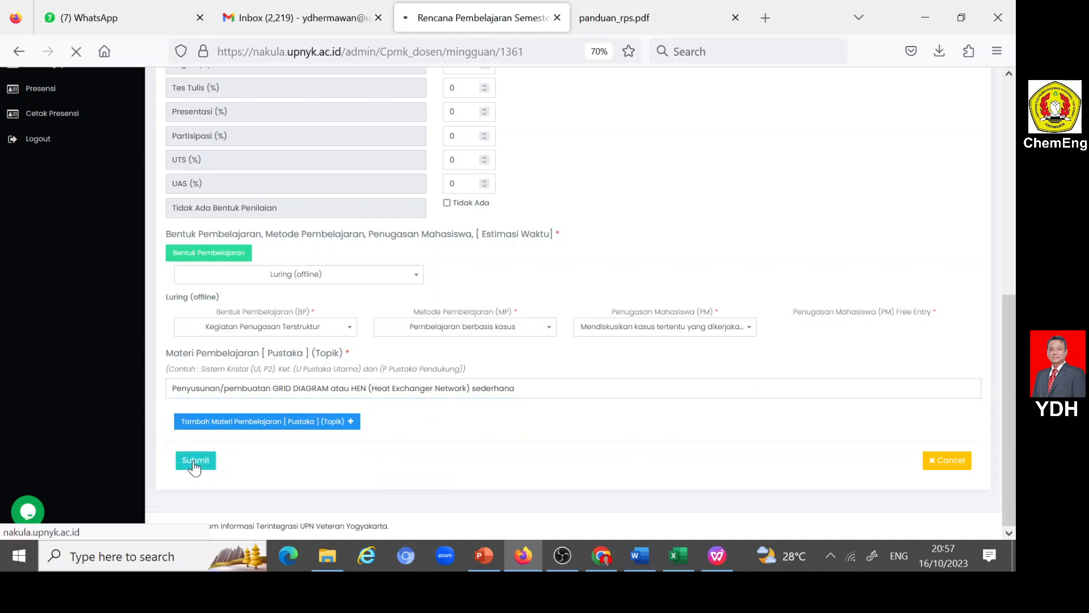
- Add a new RPS Mingguan entry for Minggu Ke 7 and assign it Sub CPMK7
{"action": "scroll", "coordinate": [405, 428], "scroll_direction": "down", "scroll_amount": 2}
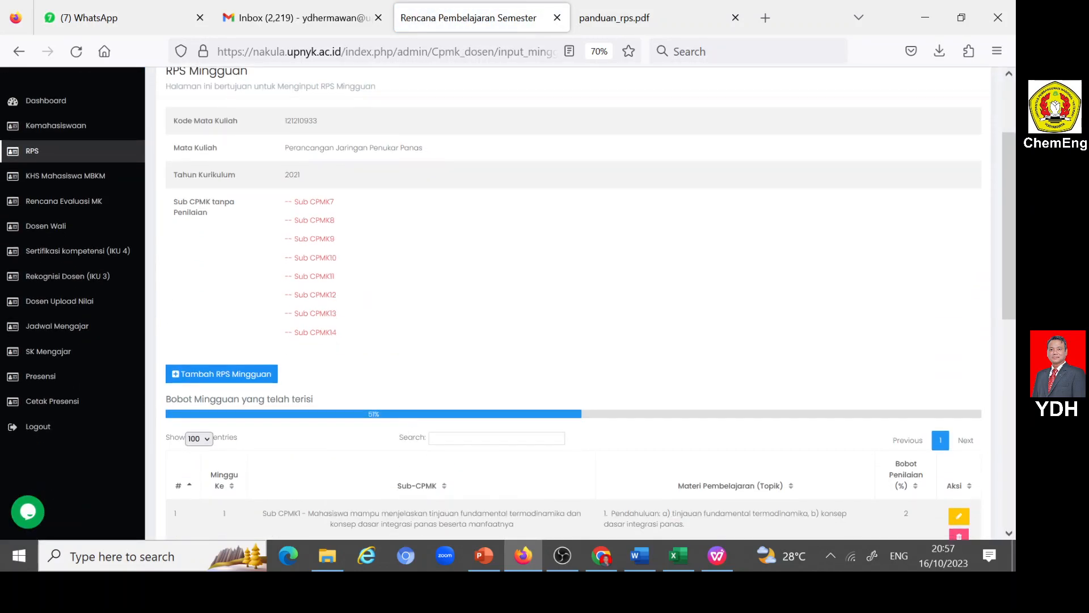
{"action": "scroll", "coordinate": [511, 302], "scroll_direction": "down", "scroll_amount": 3}
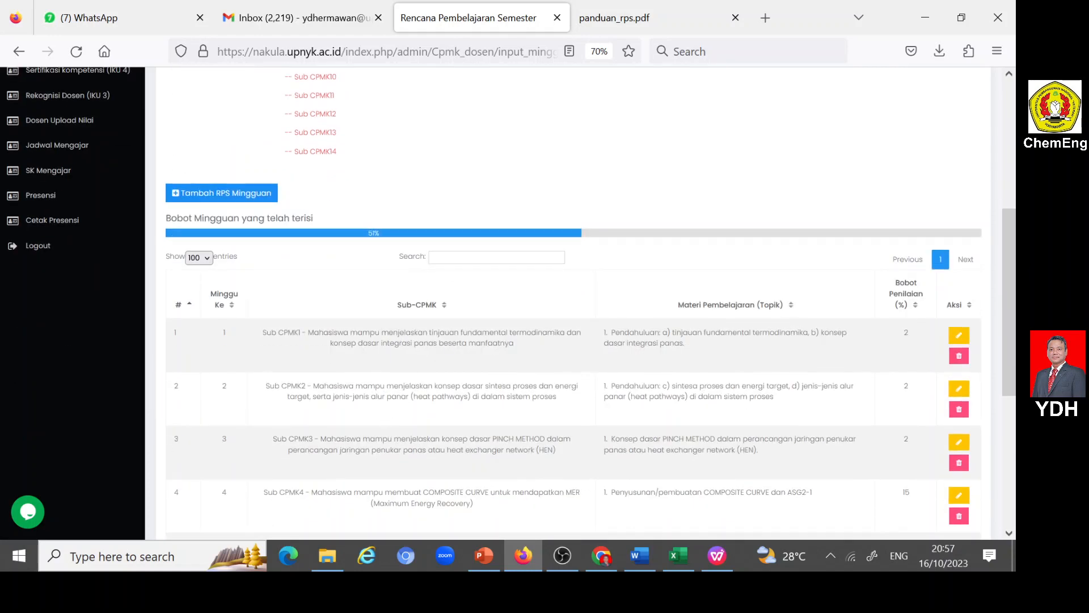
{"action": "left_click", "coordinate": [174, 194]}
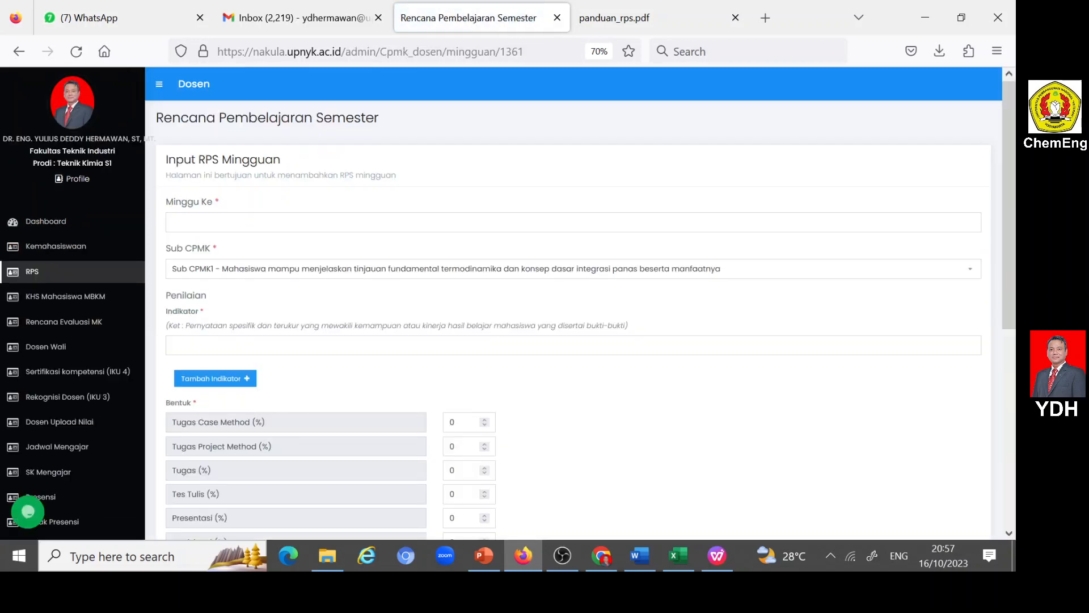
{"action": "left_click", "coordinate": [215, 222]}
{"action": "left_click", "coordinate": [215, 244]}
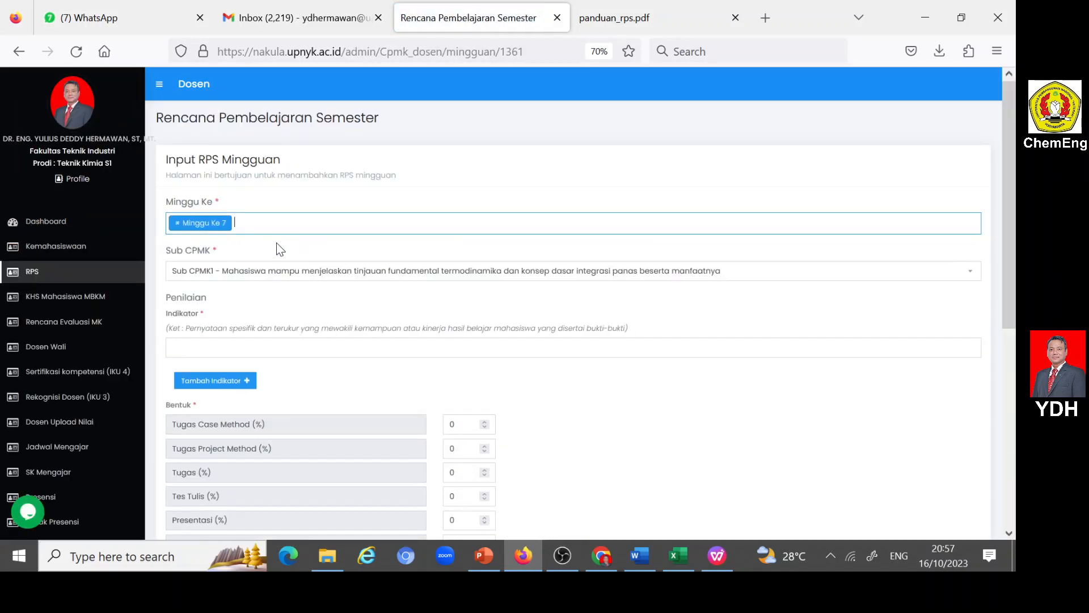
{"action": "left_click", "coordinate": [268, 269]}
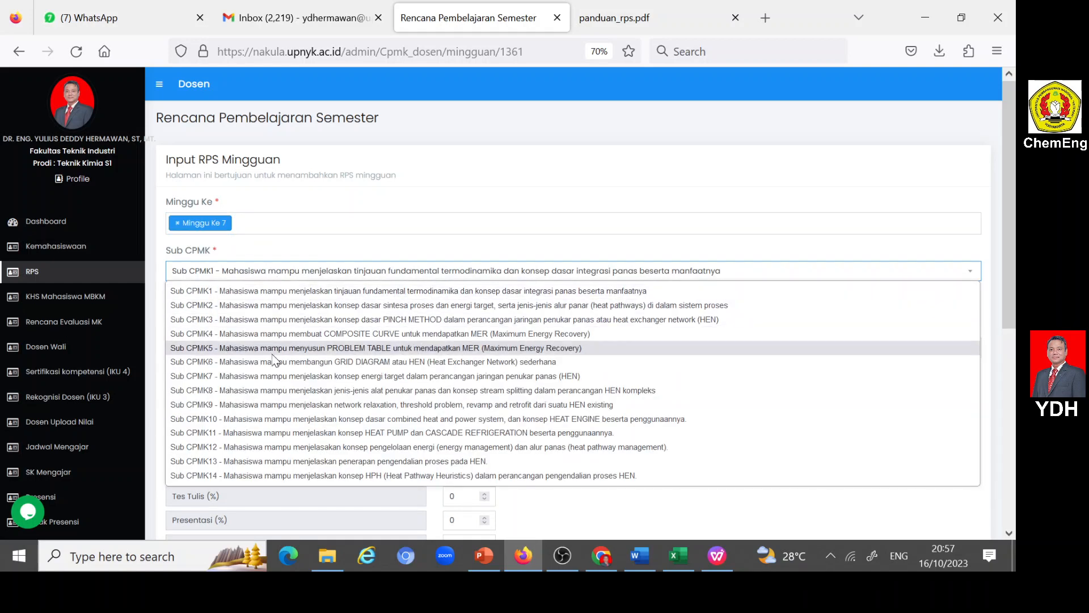
{"action": "left_click", "coordinate": [325, 376]}
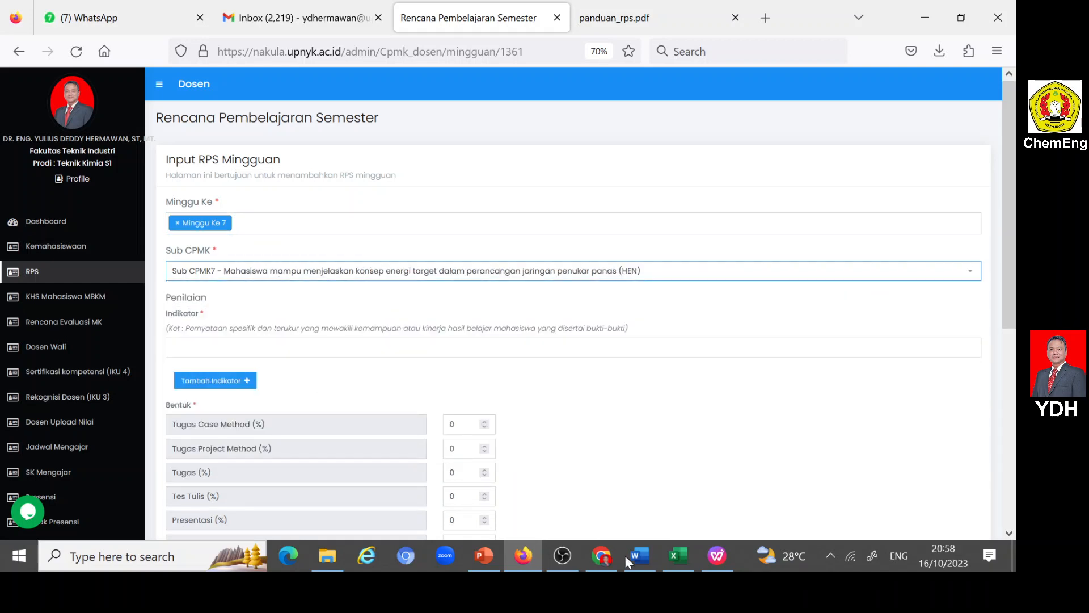
- Copy topic 7, "Konsep dasar energi target dalam perancangan jaringan penukar panas (HEN)", from the Word RPS into Nakula's Materi Pembelajaran
{"action": "left_click", "coordinate": [640, 555]}
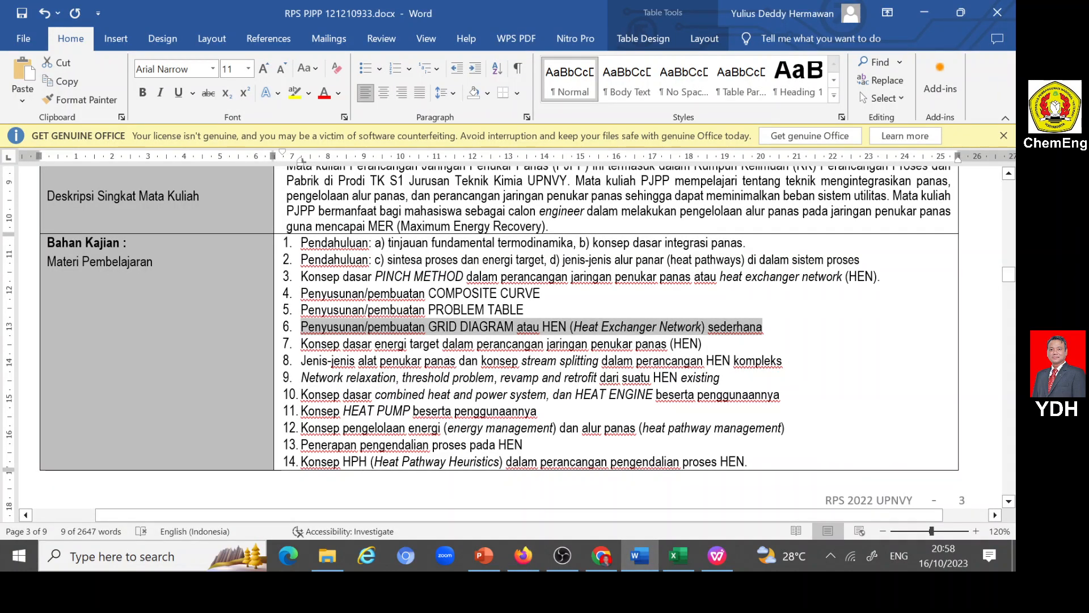
{"action": "left_click_drag", "start_coordinate": [301, 345], "coordinate": [703, 345]}
{"action": "key", "text": "ctrl+c"}
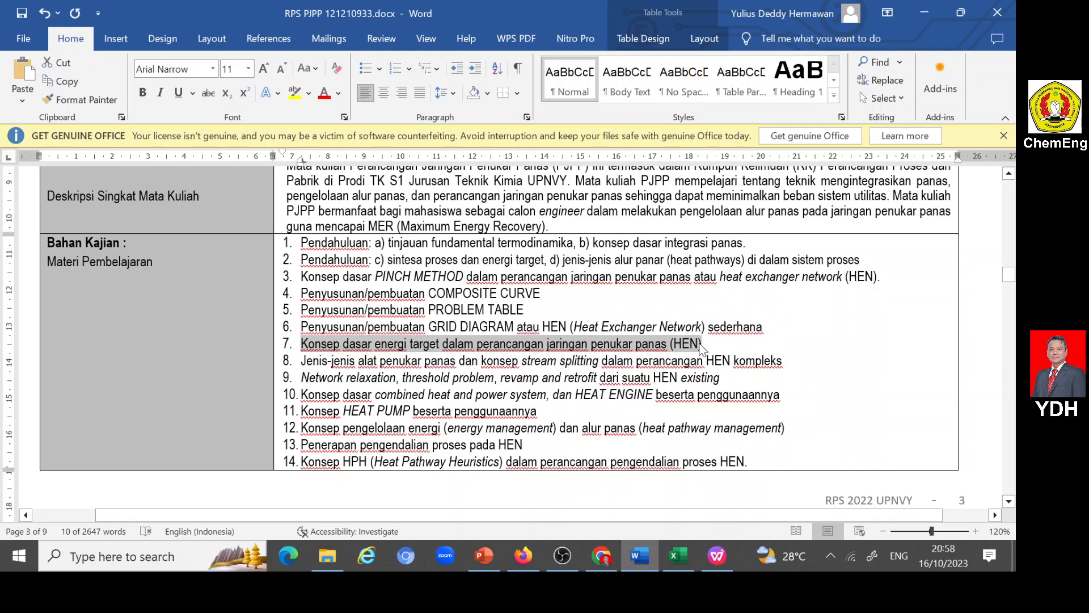
{"action": "left_click", "coordinate": [520, 558]}
{"action": "scroll", "coordinate": [322, 437], "scroll_direction": "down", "scroll_amount": 10}
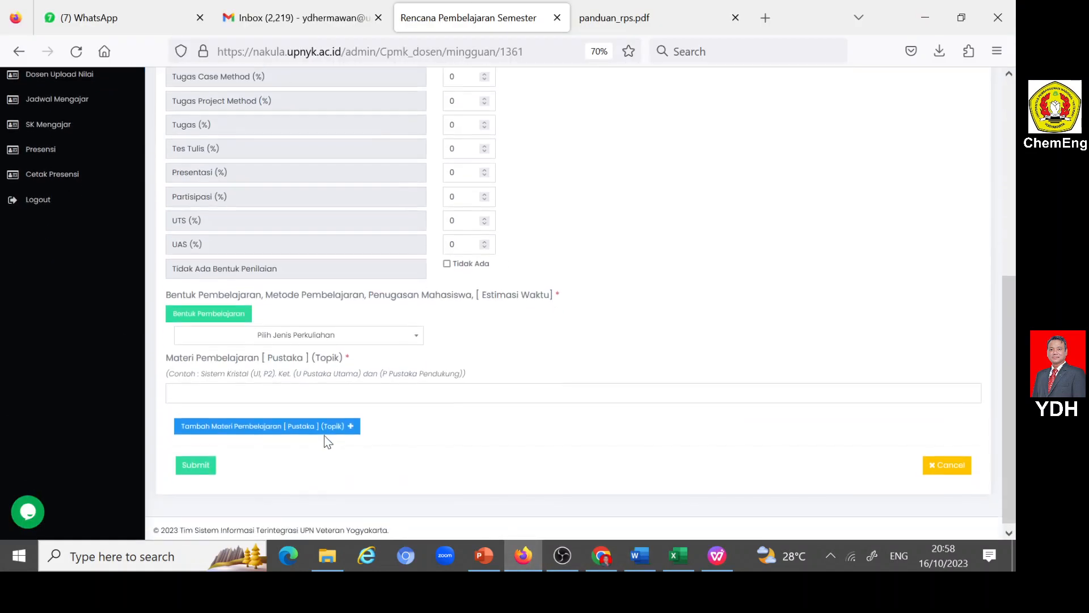
{"action": "left_click", "coordinate": [253, 391]}
{"action": "key", "text": "ctrl+v"}
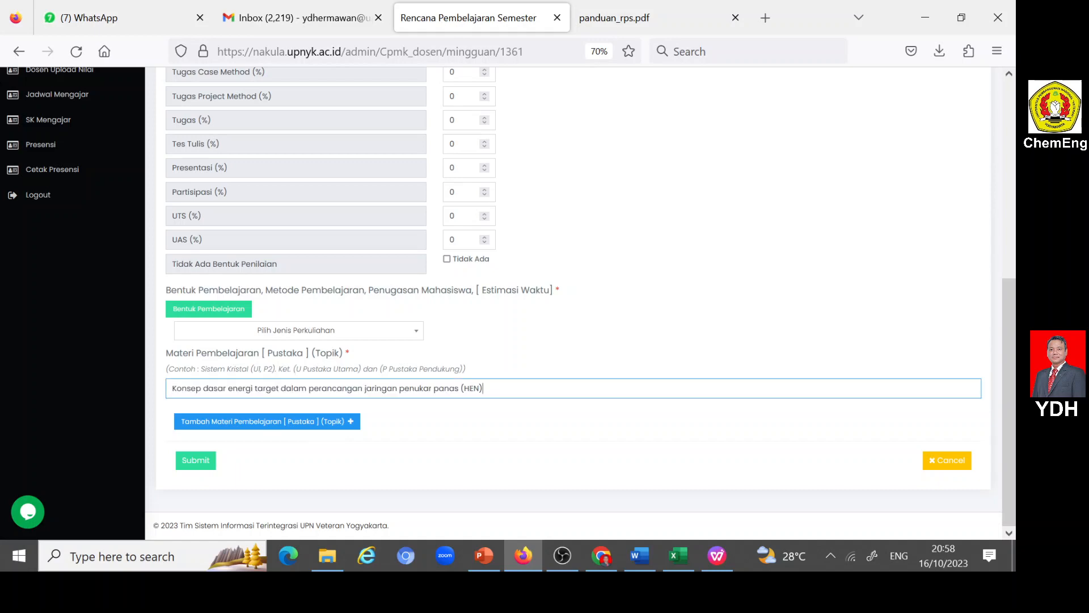
- Copy week 7's "Ketepatan dalam menjelaskan konsep energi target..." indicator from the Word RPS into Nakula's Indikator
{"action": "left_click", "coordinate": [638, 556]}
{"action": "scroll", "coordinate": [545, 469], "scroll_direction": "down", "scroll_amount": 10}
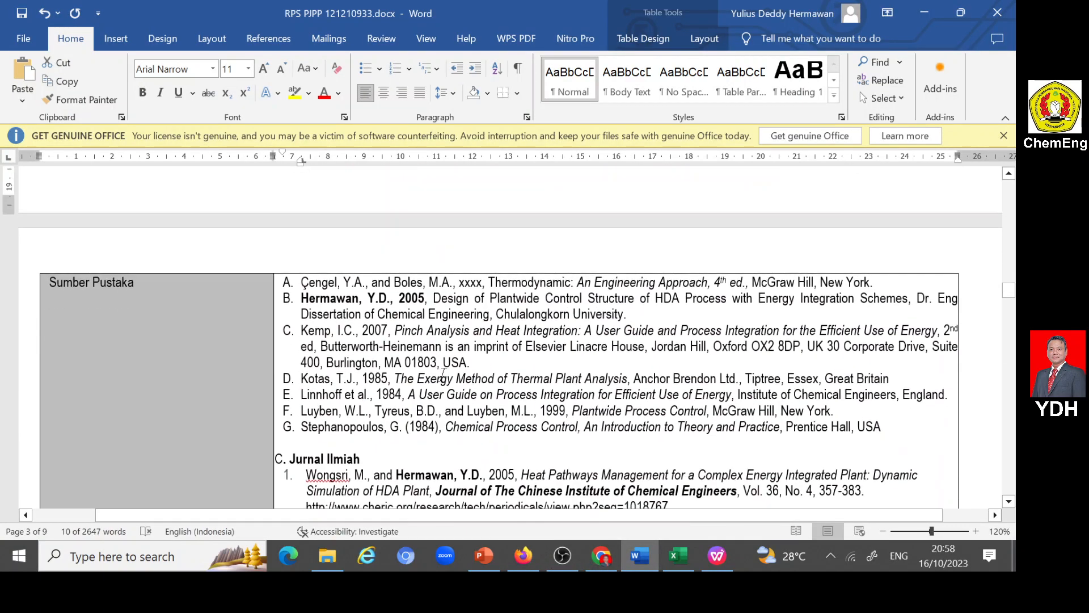
{"action": "scroll", "coordinate": [499, 337], "scroll_direction": "down", "scroll_amount": 15}
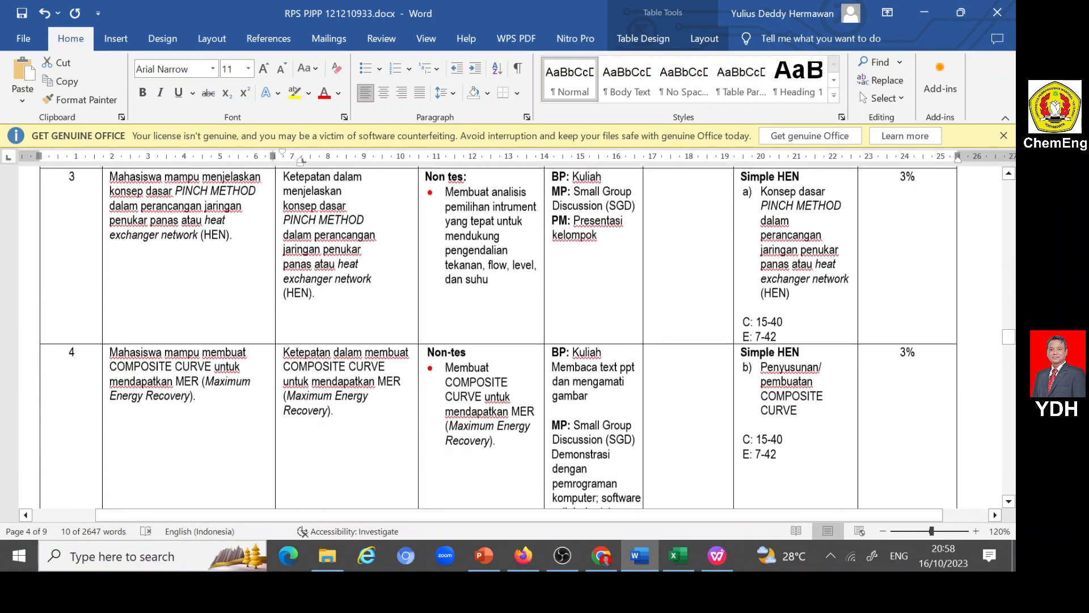
{"action": "scroll", "coordinate": [445, 376], "scroll_direction": "down", "scroll_amount": 8}
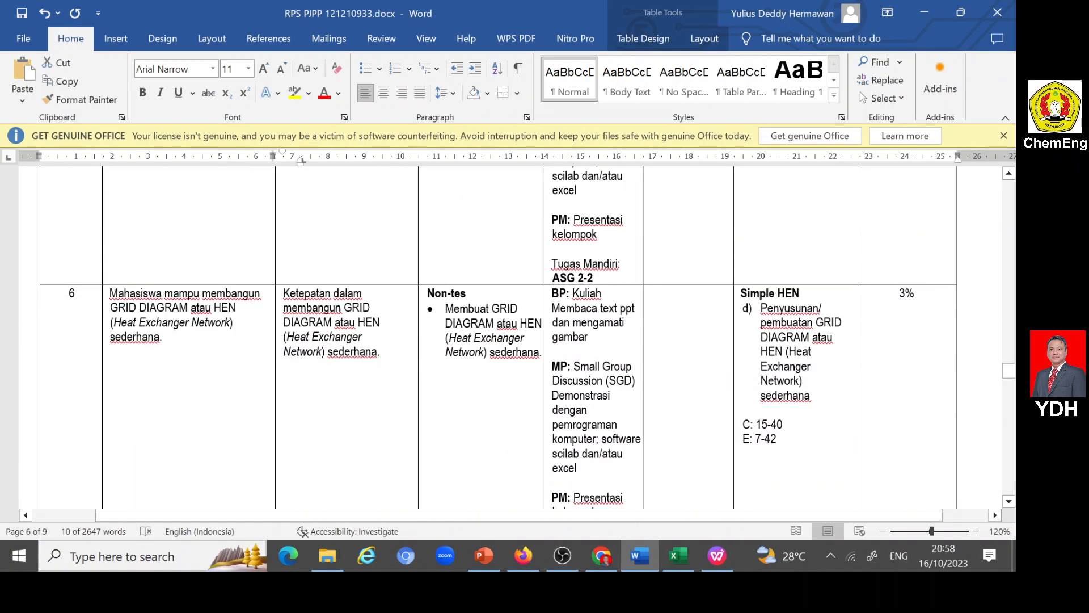
{"action": "scroll", "coordinate": [499, 334], "scroll_direction": "down", "scroll_amount": 4}
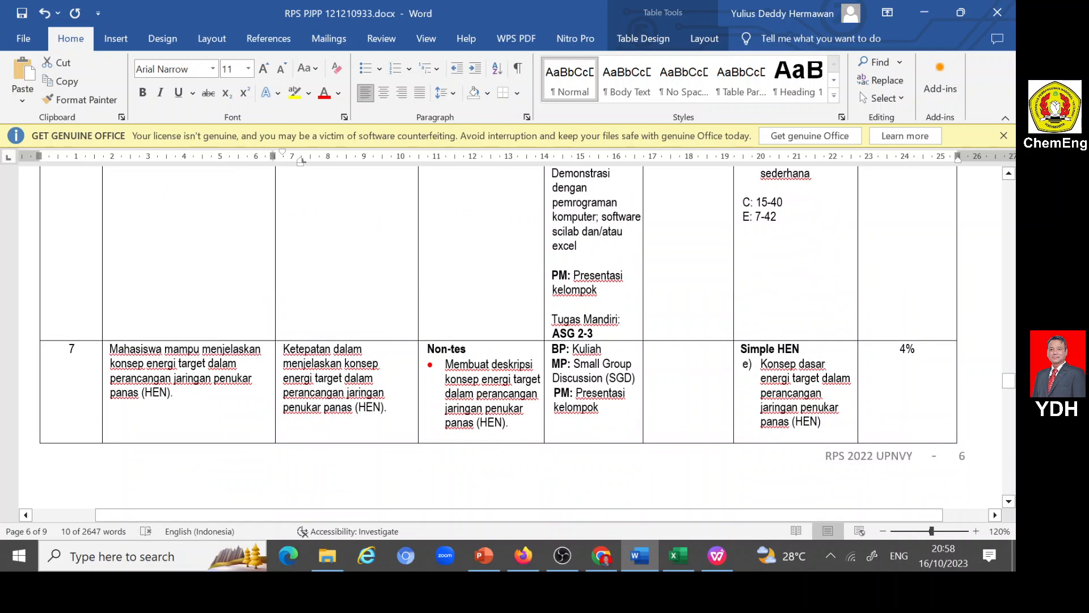
{"action": "left_click_drag", "start_coordinate": [283, 349], "coordinate": [387, 408]}
{"action": "key", "text": "ctrl+c"}
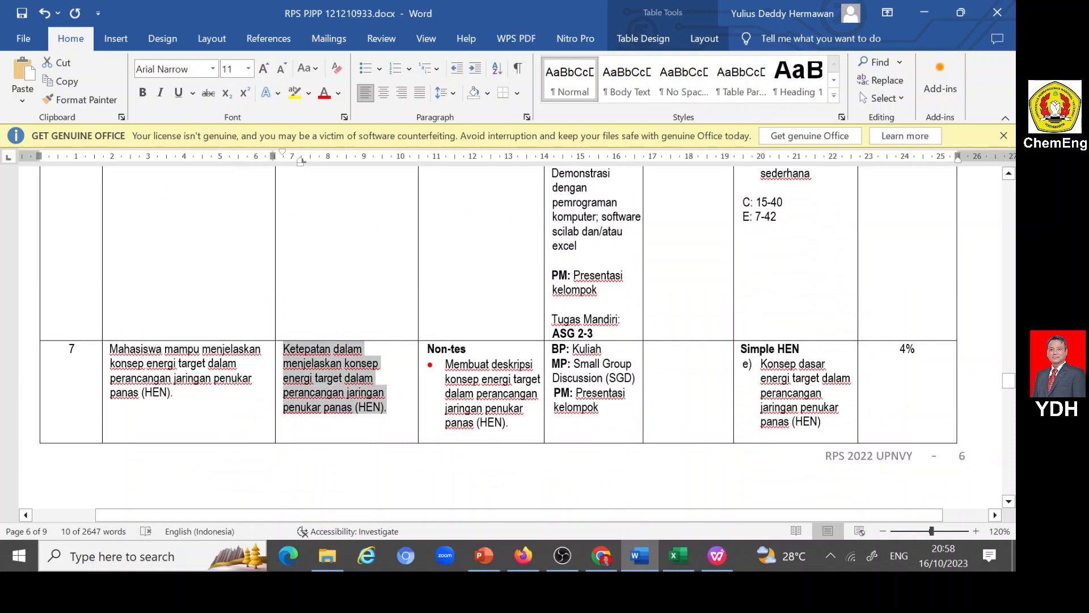
{"action": "left_click", "coordinate": [526, 551]}
{"action": "scroll", "coordinate": [207, 374], "scroll_direction": "up", "scroll_amount": 3}
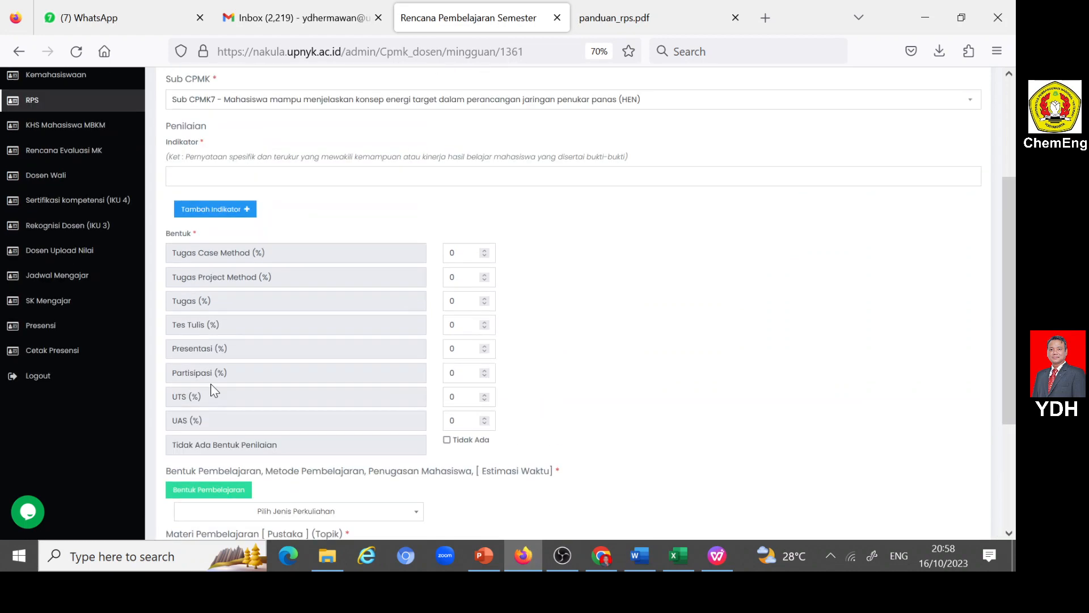
{"action": "left_click", "coordinate": [198, 177]}
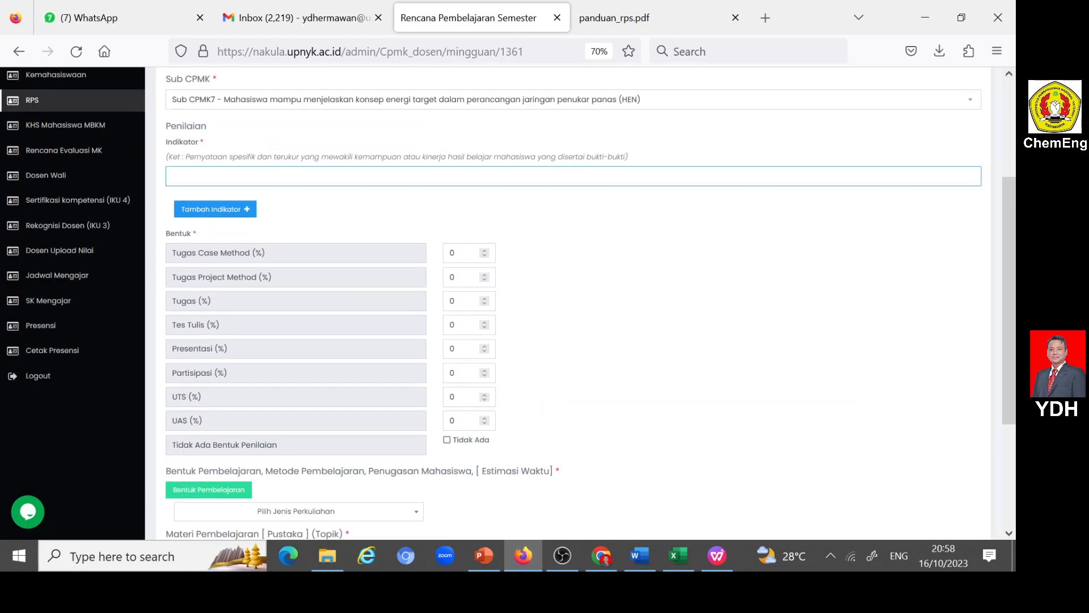
{"action": "key", "text": "ctrl+v"}
{"action": "scroll", "coordinate": [304, 199], "scroll_direction": "up", "scroll_amount": 3}
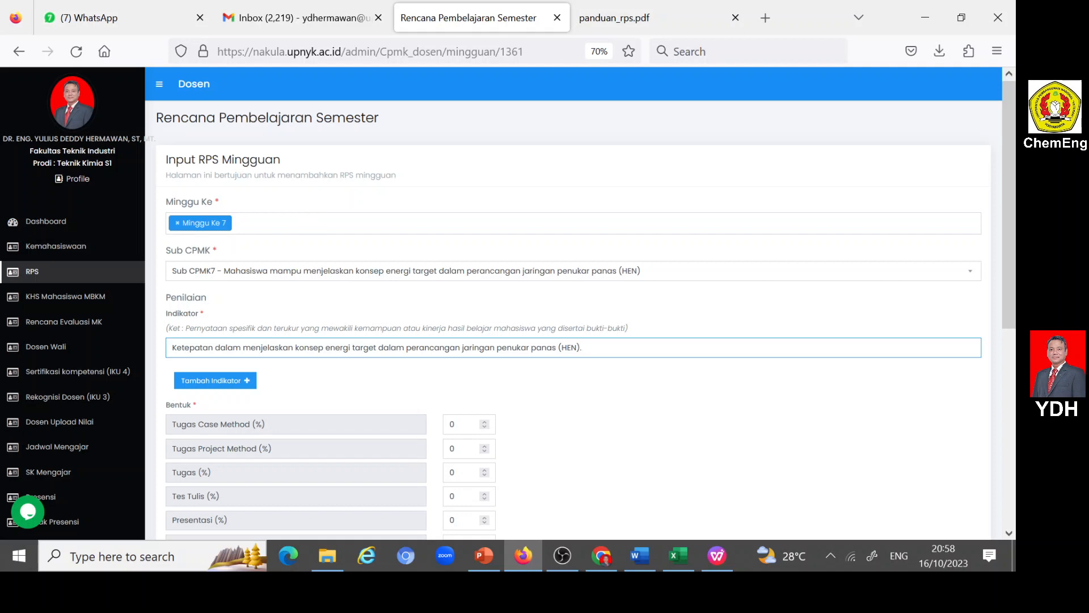
- Set the Partisipasi assessment weight to 2% for the week 7 entry
{"action": "scroll", "coordinate": [333, 271], "scroll_direction": "down", "scroll_amount": 4}
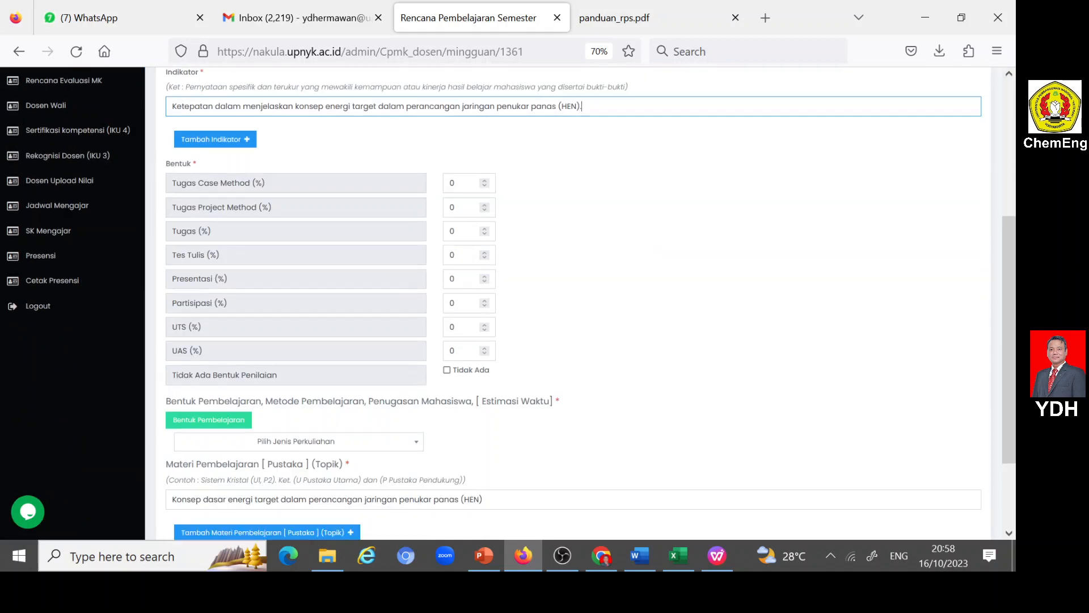
{"action": "double_click", "coordinate": [452, 303]}
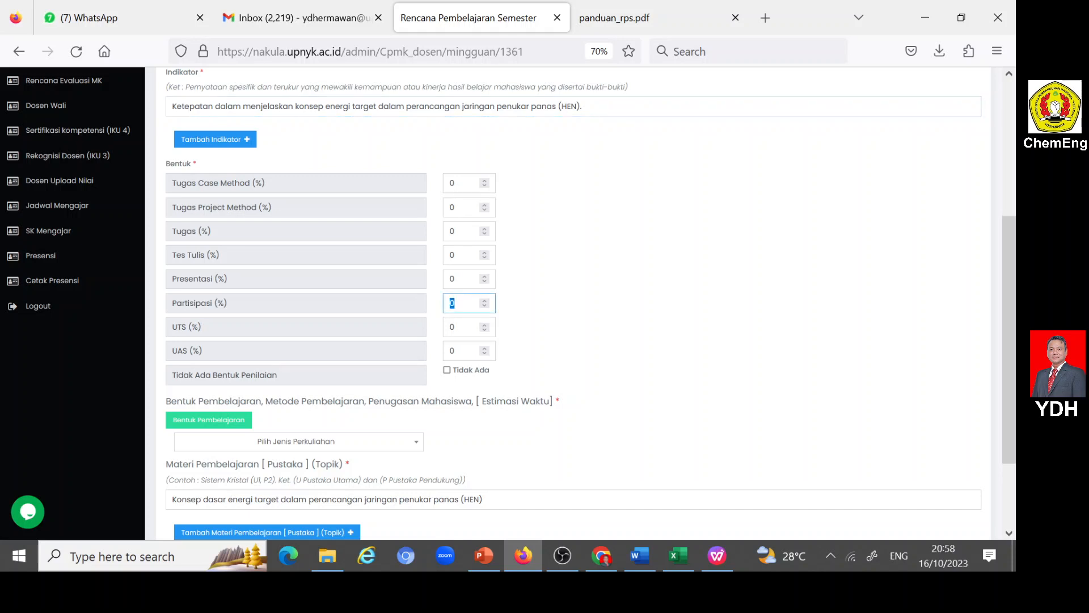
{"action": "type", "text": "2"}
- Set week 7's learning format to Luring (offline) with Kegiatan Proses Belajar as Bentuk Pembelajaran and Ceramah as Metode Pembelajaran
{"action": "scroll", "coordinate": [590, 307], "scroll_direction": "down", "scroll_amount": 2}
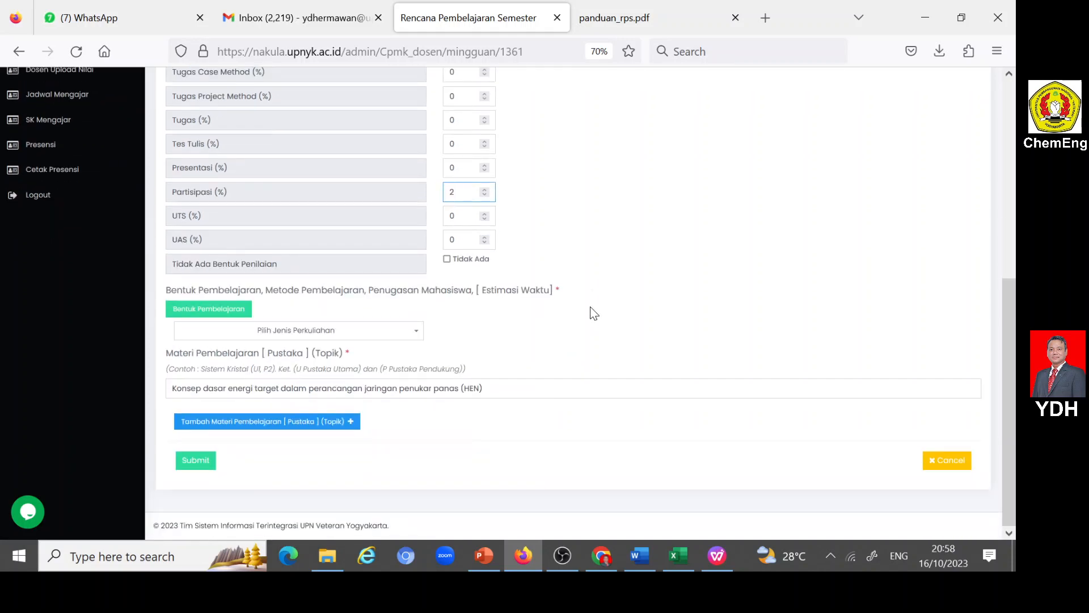
{"action": "left_click", "coordinate": [418, 337]}
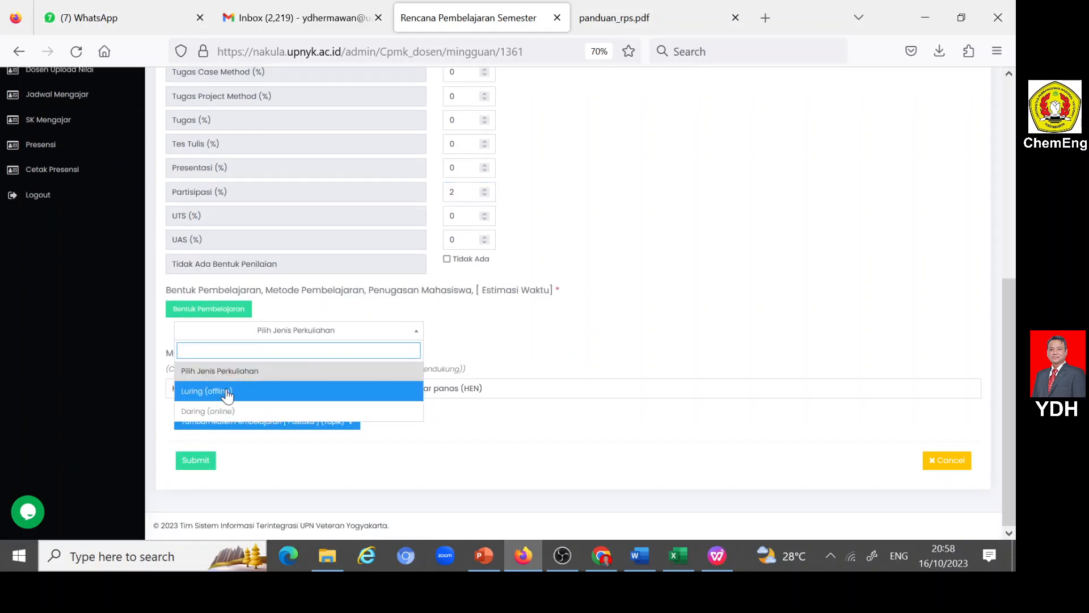
{"action": "left_click", "coordinate": [250, 389]}
{"action": "left_click", "coordinate": [349, 390]}
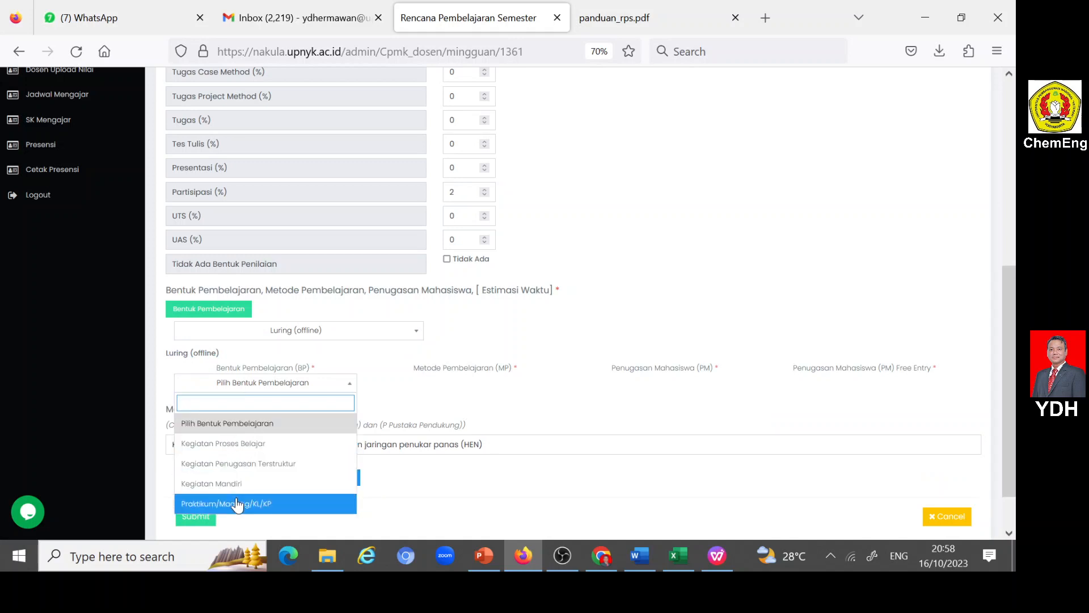
{"action": "scroll", "coordinate": [240, 475], "scroll_direction": "down", "scroll_amount": 1}
{"action": "scroll", "coordinate": [218, 435], "scroll_direction": "up", "scroll_amount": 2}
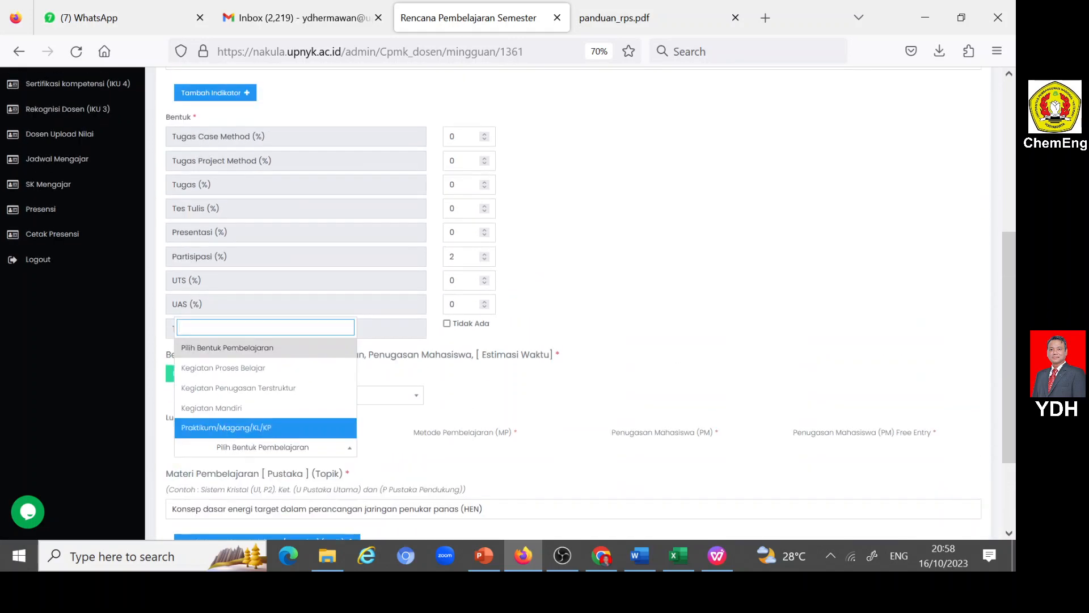
{"action": "scroll", "coordinate": [233, 453], "scroll_direction": "down", "scroll_amount": 1}
{"action": "left_click", "coordinate": [239, 308]}
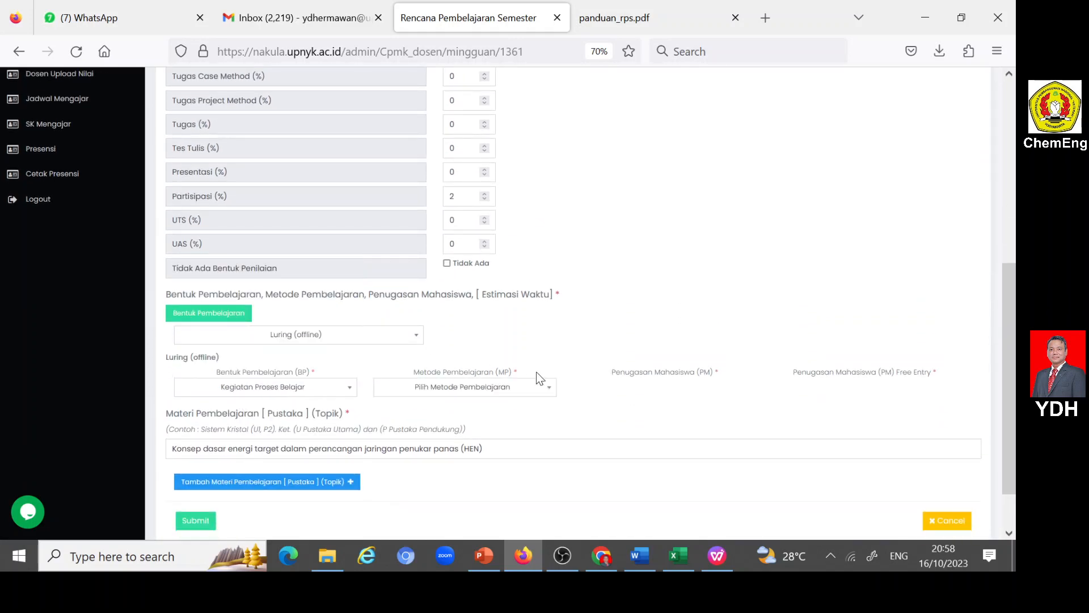
{"action": "left_click", "coordinate": [540, 391]}
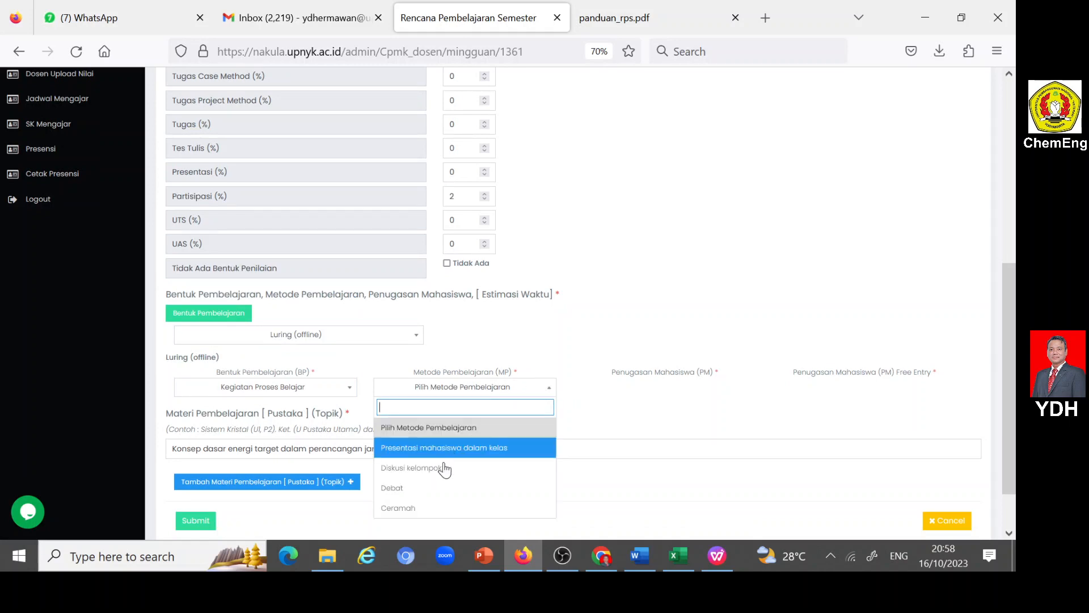
{"action": "left_click", "coordinate": [416, 510]}
- Set Penugasan Mahasiswa to Free Entry with "Tidak ada tugas" and submit the week 7 entry
{"action": "left_click", "coordinate": [745, 391]}
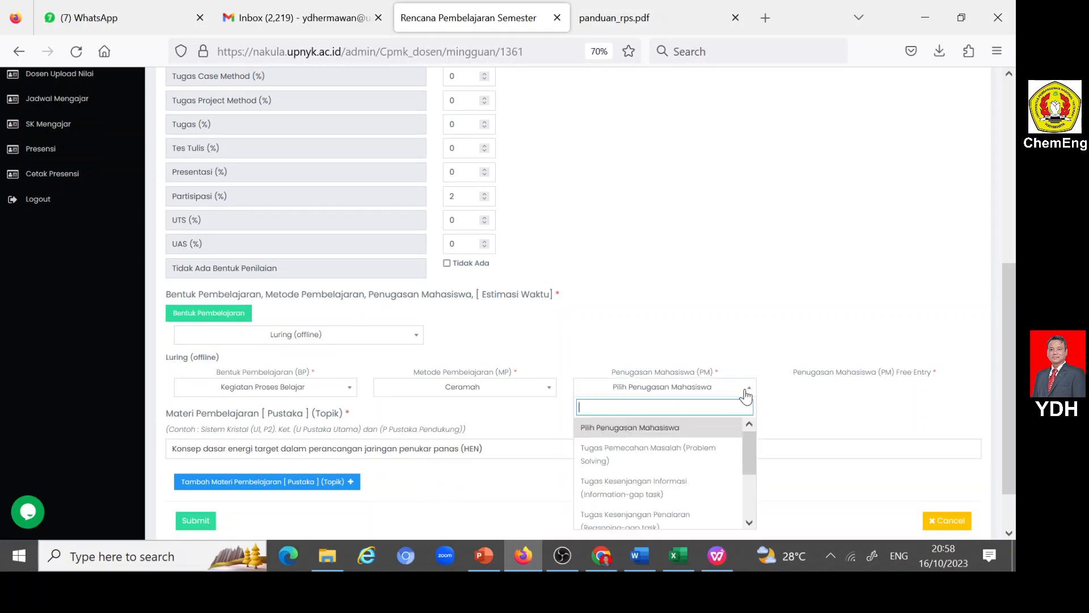
{"action": "scroll", "coordinate": [667, 484], "scroll_direction": "down", "scroll_amount": 5}
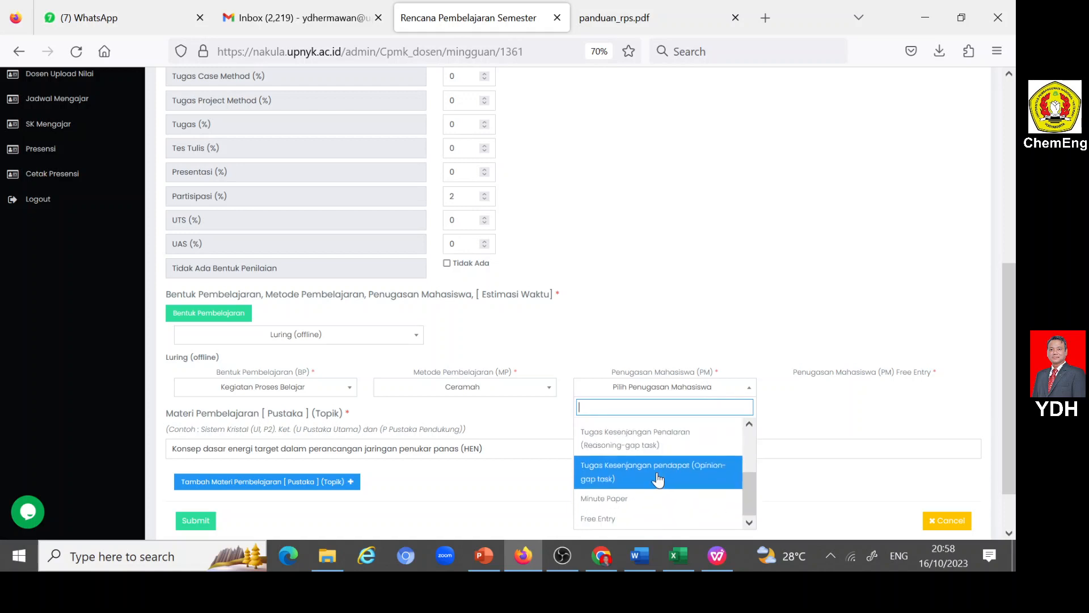
{"action": "left_click", "coordinate": [608, 518]}
{"action": "left_click", "coordinate": [815, 388]}
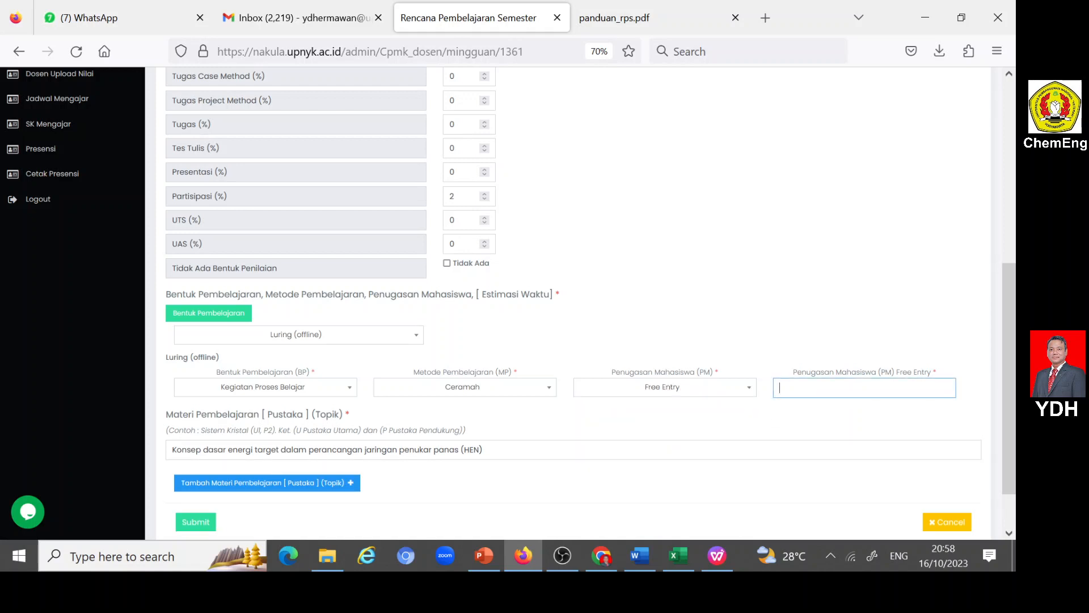
{"action": "type", "text": "t"}
{"action": "left_click", "coordinate": [812, 407]}
{"action": "scroll", "coordinate": [227, 494], "scroll_direction": "down", "scroll_amount": 2}
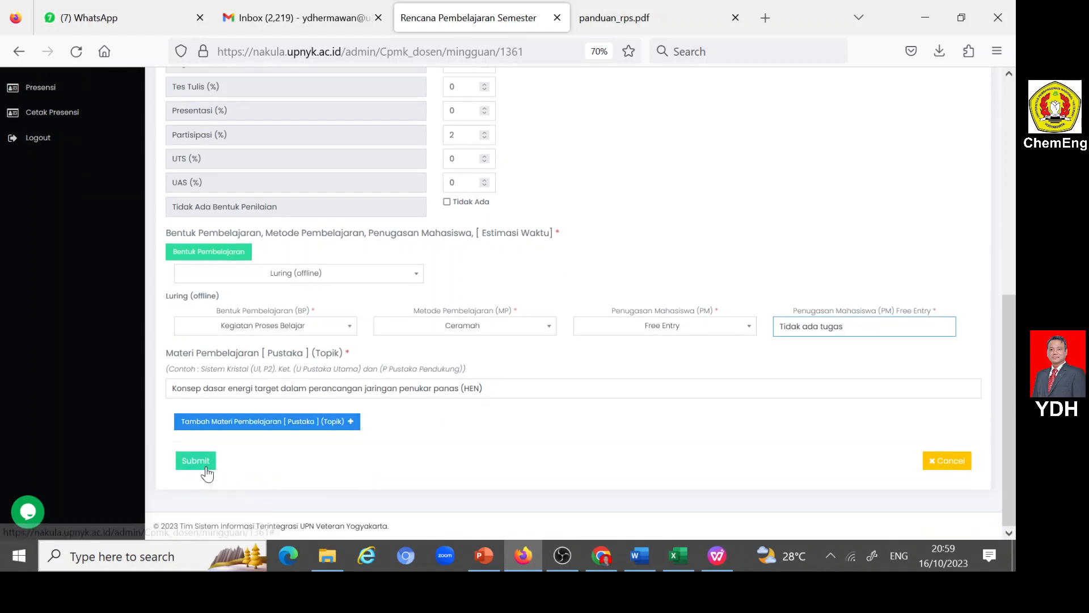
{"action": "left_click", "coordinate": [200, 463]}
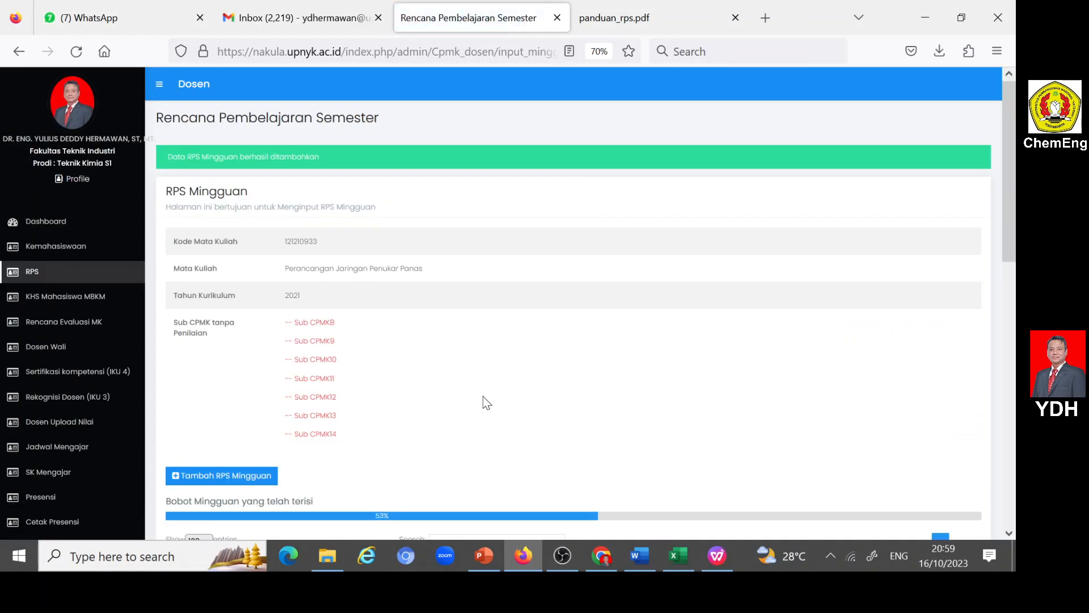
- Add a new RPS Mingguan entry for Minggu Ke 9 and assign it Sub CPMK8
{"action": "scroll", "coordinate": [482, 397], "scroll_direction": "down", "scroll_amount": 4}
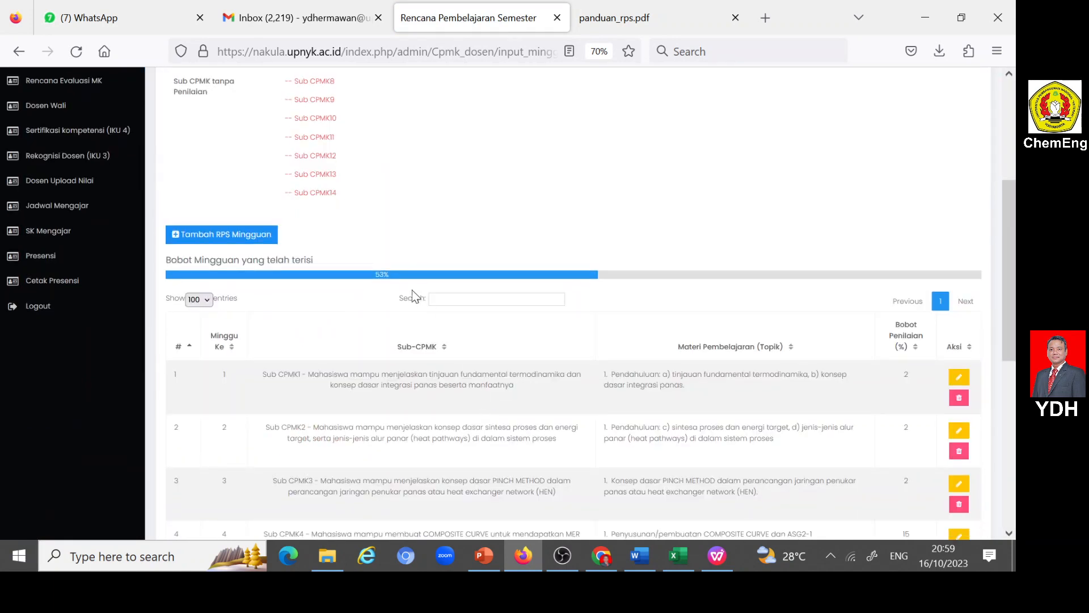
{"action": "scroll", "coordinate": [383, 284], "scroll_direction": "down", "scroll_amount": 5}
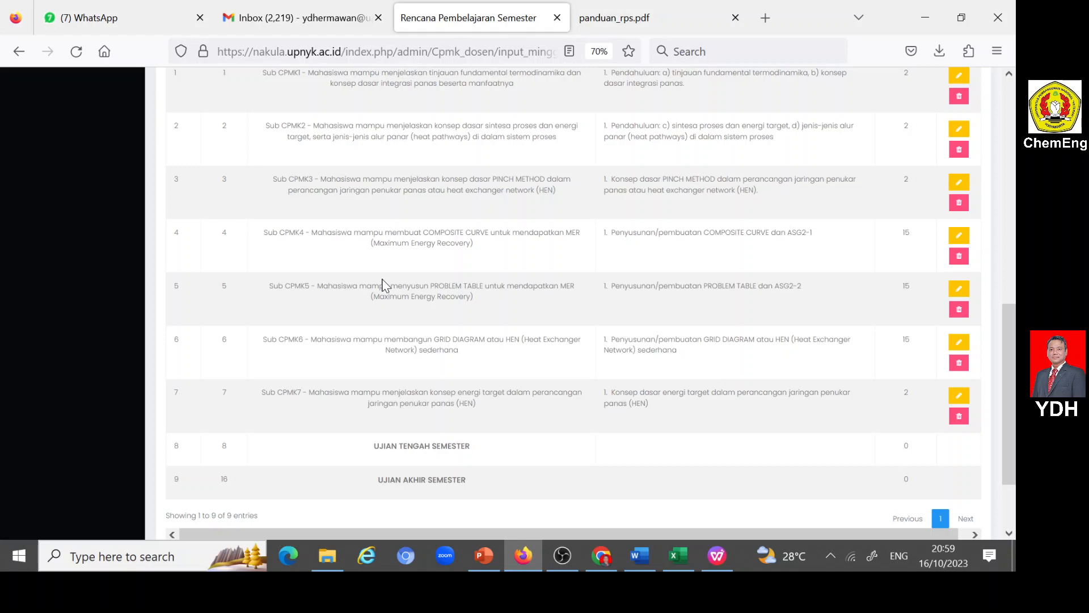
{"action": "scroll", "coordinate": [431, 446], "scroll_direction": "down", "scroll_amount": 2}
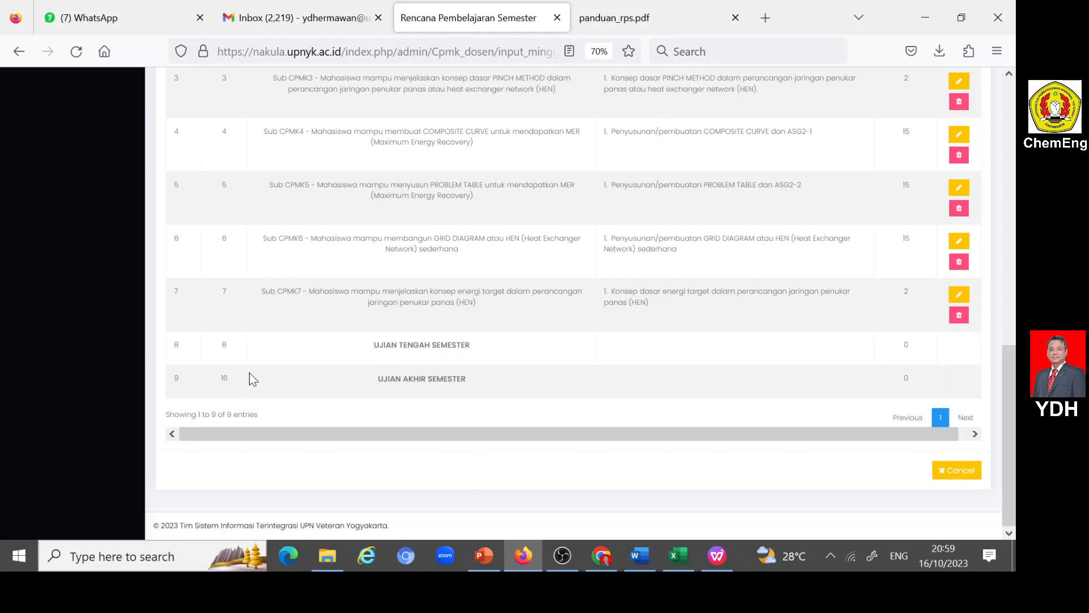
{"action": "scroll", "coordinate": [250, 379], "scroll_direction": "up", "scroll_amount": 15}
{"action": "scroll", "coordinate": [261, 380], "scroll_direction": "down", "scroll_amount": 2}
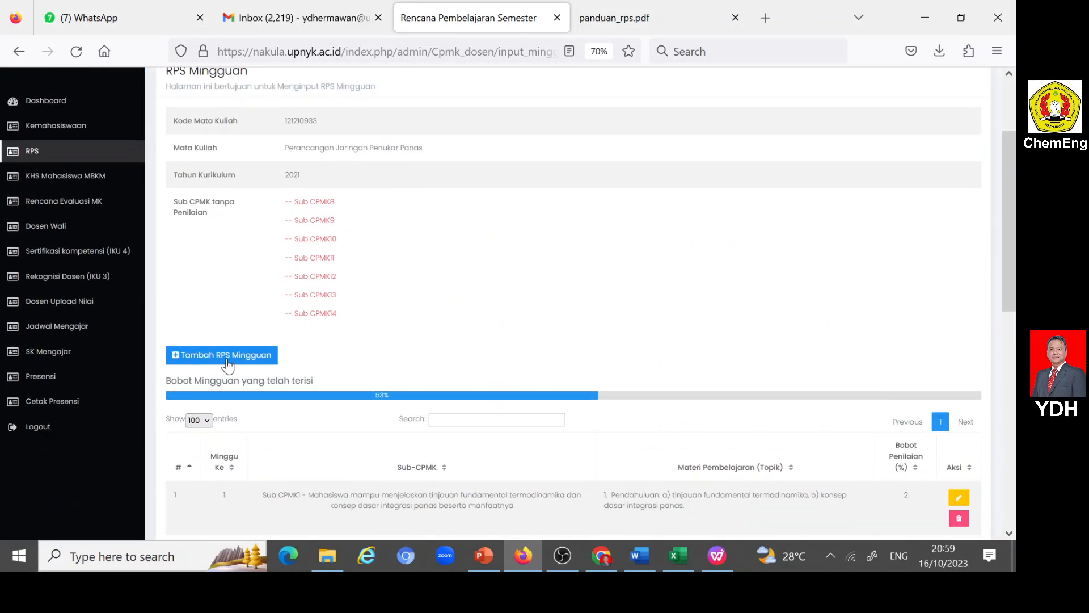
{"action": "left_click", "coordinate": [177, 357]}
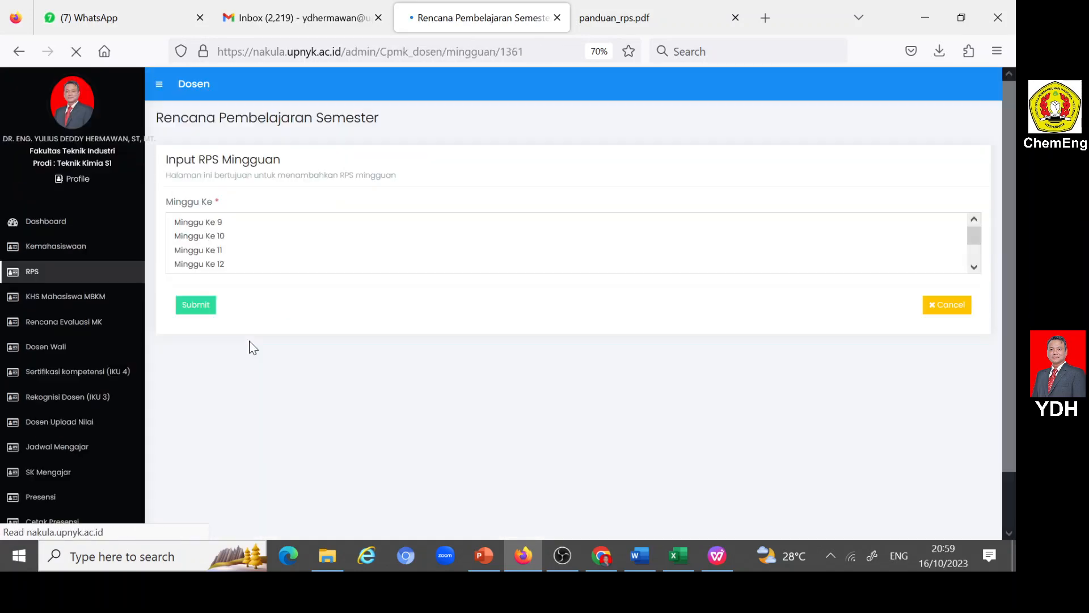
{"action": "left_click", "coordinate": [227, 222]}
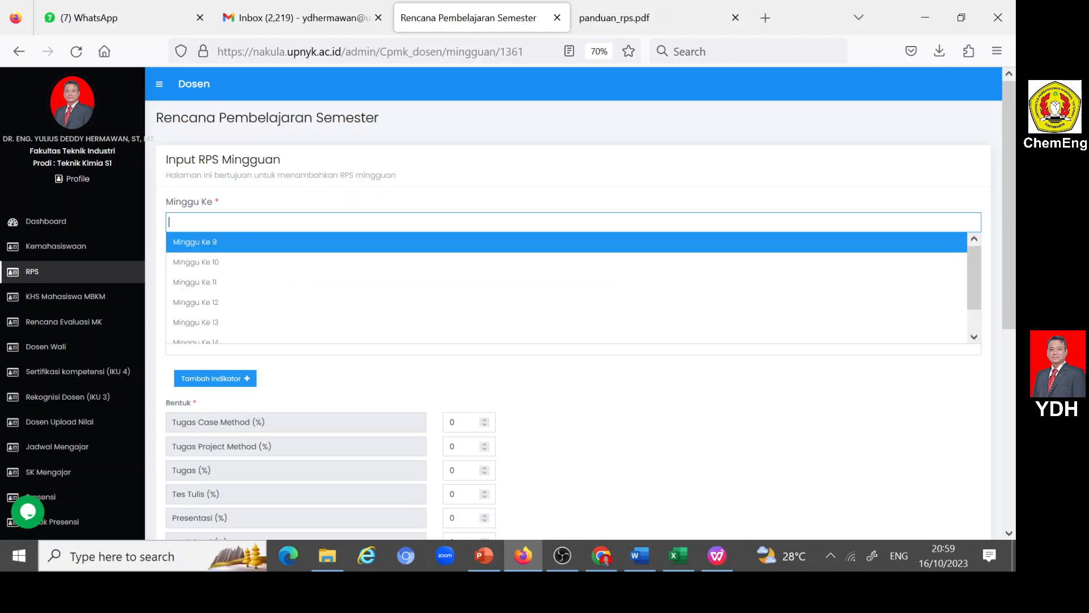
{"action": "left_click", "coordinate": [211, 243]}
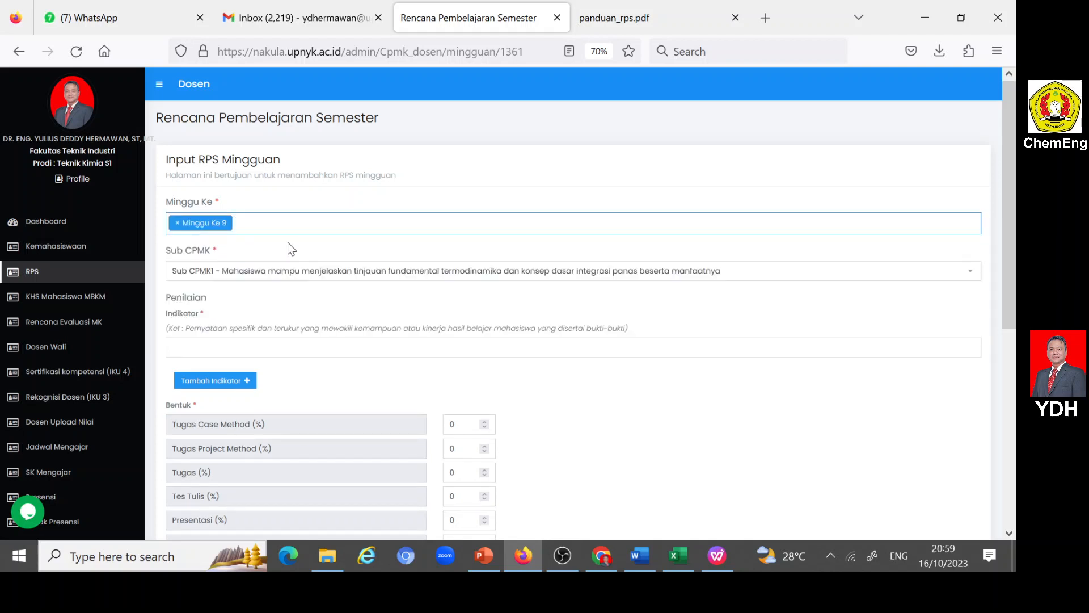
{"action": "left_click", "coordinate": [227, 278]}
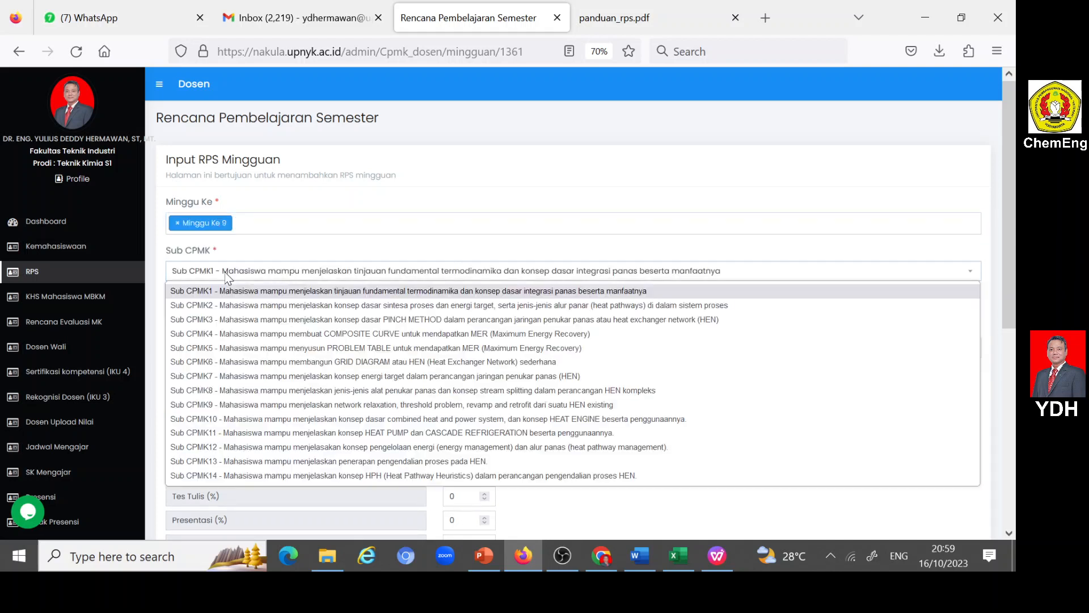
{"action": "left_click", "coordinate": [247, 392]}
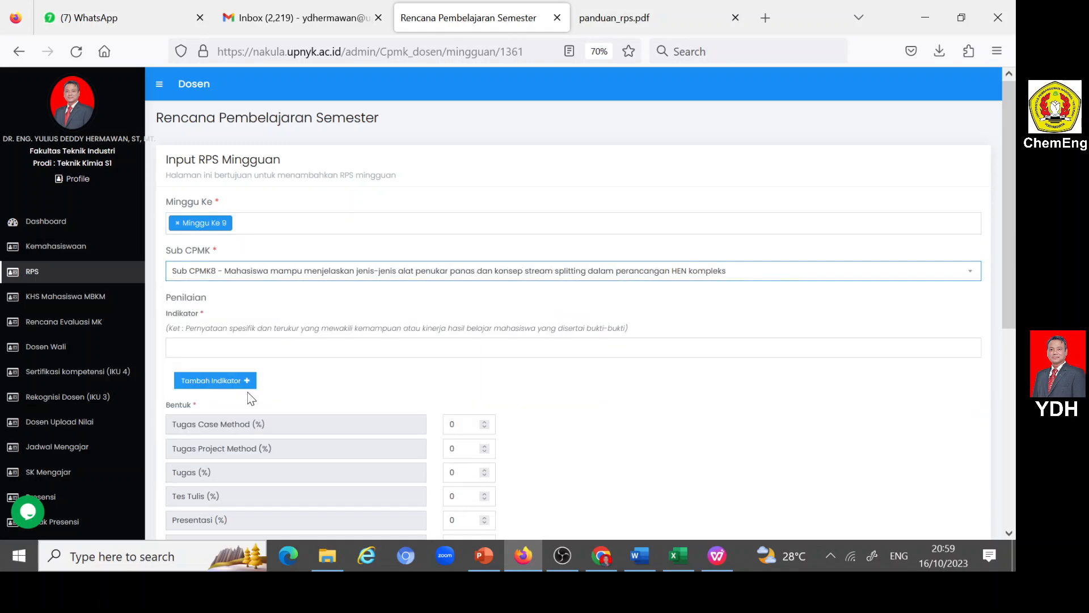
- Copy week 9's "Ketepatan dalam: menjelaskan jenis-jenis alat penukar panas..." indicators from the Word RPS into Nakula's Indikator
{"action": "left_click", "coordinate": [640, 556]}
{"action": "scroll", "coordinate": [511, 341], "scroll_direction": "down", "scroll_amount": 5}
{"action": "scroll", "coordinate": [511, 340], "scroll_direction": "down", "scroll_amount": 3}
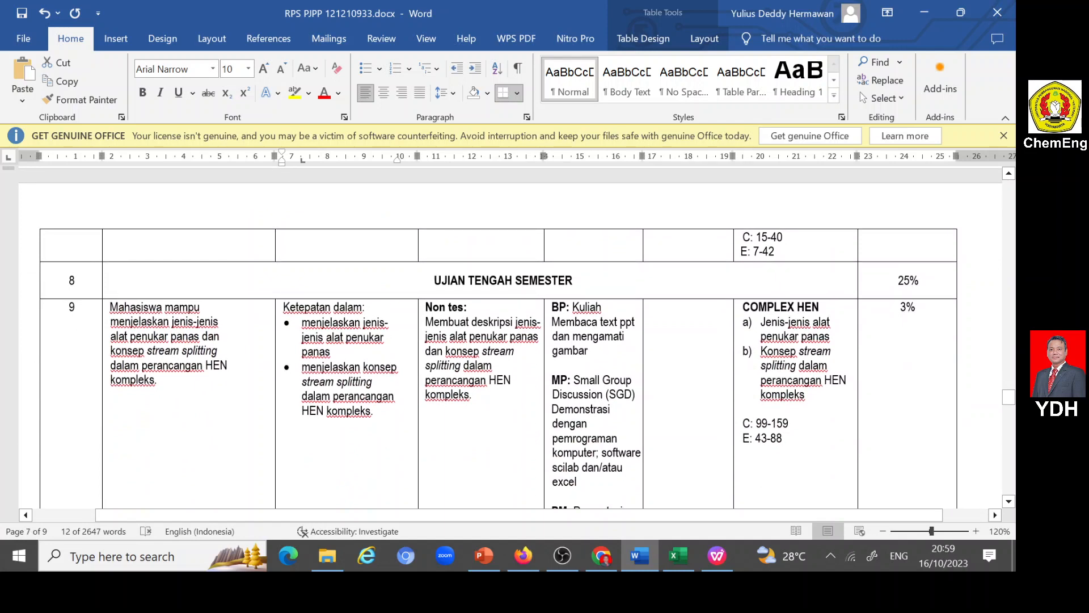
{"action": "left_click_drag", "start_coordinate": [283, 307], "coordinate": [372, 412]}
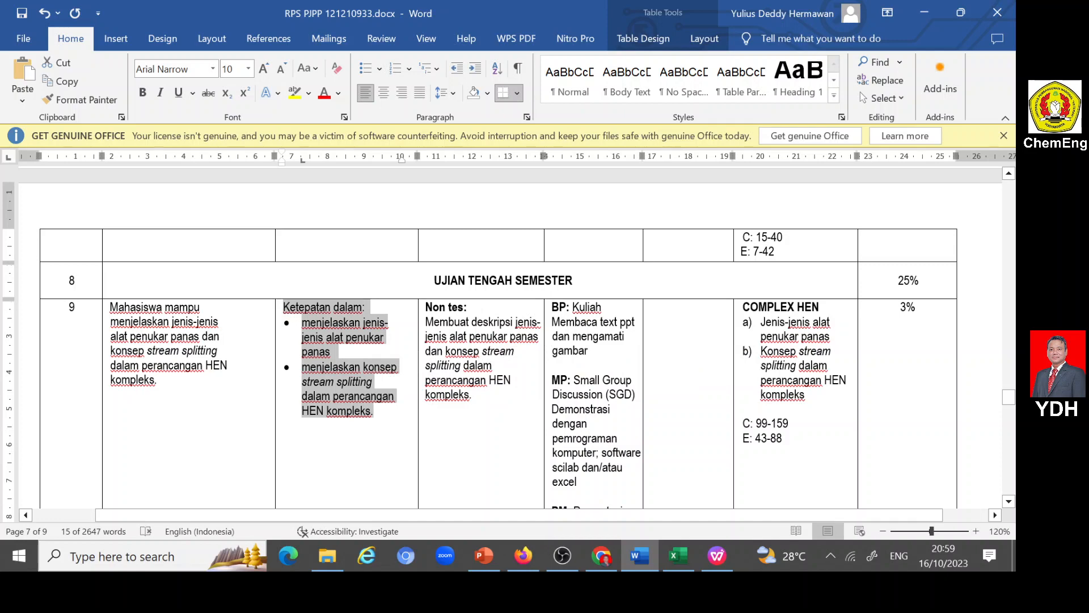
{"action": "left_click", "coordinate": [522, 555]}
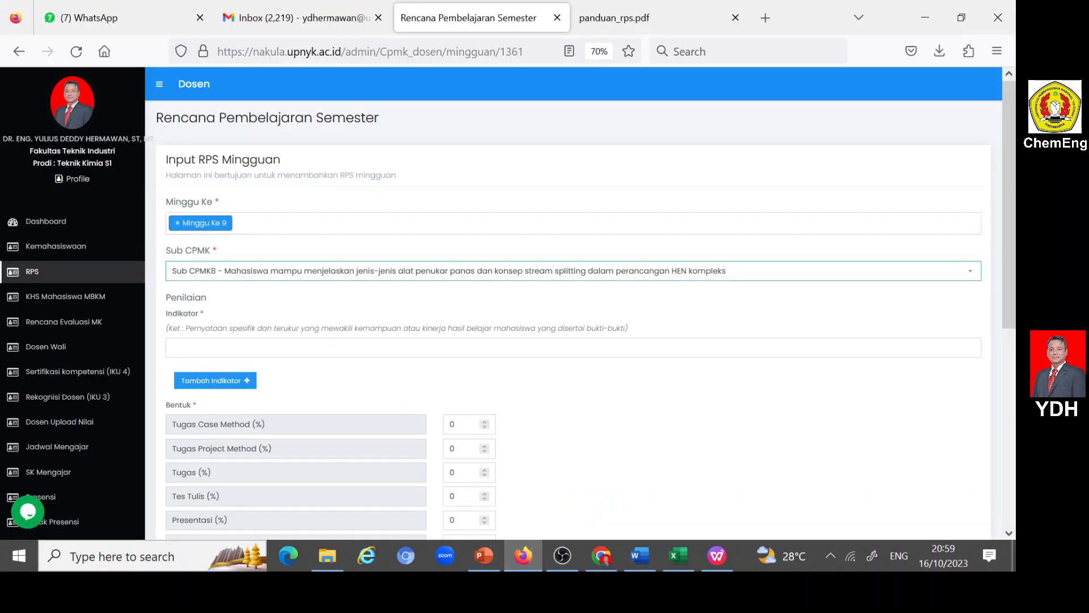
{"action": "left_click", "coordinate": [172, 348]}
{"action": "type", "text": "Ketepatan dalam: • menjelaskan jenis-jenis alat penukar panas • menjelaskan konsep stream splitting dalam perancangan HEN kompleks."}
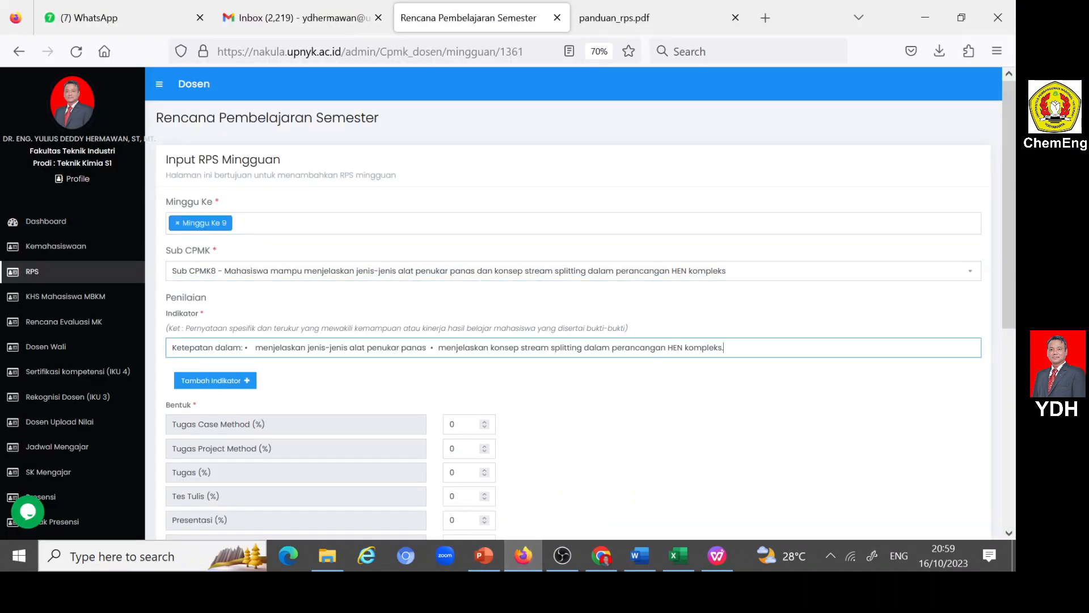
- Remove the colon, both bullet marks and their extra spacing from the pasted Indikator text
{"action": "key", "text": "shift+Right"}
{"action": "key", "text": "shift+Right"}
{"action": "key", "text": "BackSpace"}
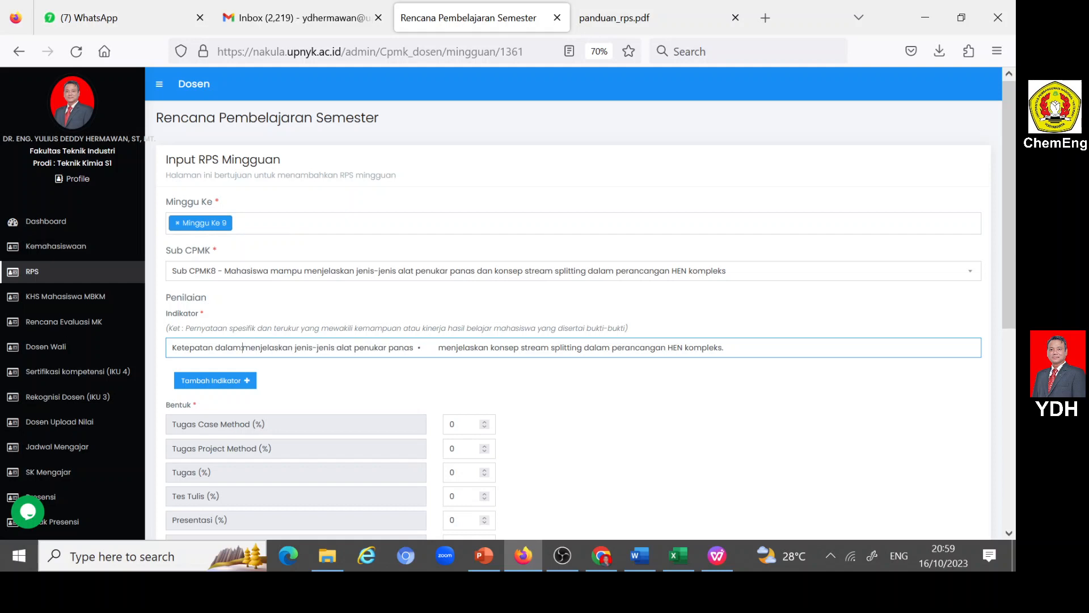
{"action": "key", "text": "BackSpace"}
{"action": "left_click_drag", "start_coordinate": [410, 347], "coordinate": [417, 348]}
{"action": "key", "text": "Right"}
{"action": "key", "text": "shift+Right"}
{"action": "key", "text": "shift+Right"}
{"action": "key", "text": "shift+Right"}
{"action": "key", "text": "shift+Right"}
{"action": "key", "text": "BackSpace"}
- Cut "menjelaskan konsep stream splitting dalam perancangan HEN kompleks." from the end of the first indicator
{"action": "key", "text": "shift+Right"}
{"action": "key", "text": "shift+Right"}
{"action": "key", "text": "shift+Right"}
{"action": "key", "text": "shift+Right"}
{"action": "key", "text": "shift+Right"}
{"action": "key", "text": "shift+Right"}
{"action": "key", "text": "shift+Right"}
{"action": "key", "text": "shift+Right"}
{"action": "key", "text": "shift+Right"}
{"action": "key", "text": "shift+Right"}
{"action": "key", "text": "shift+Right"}
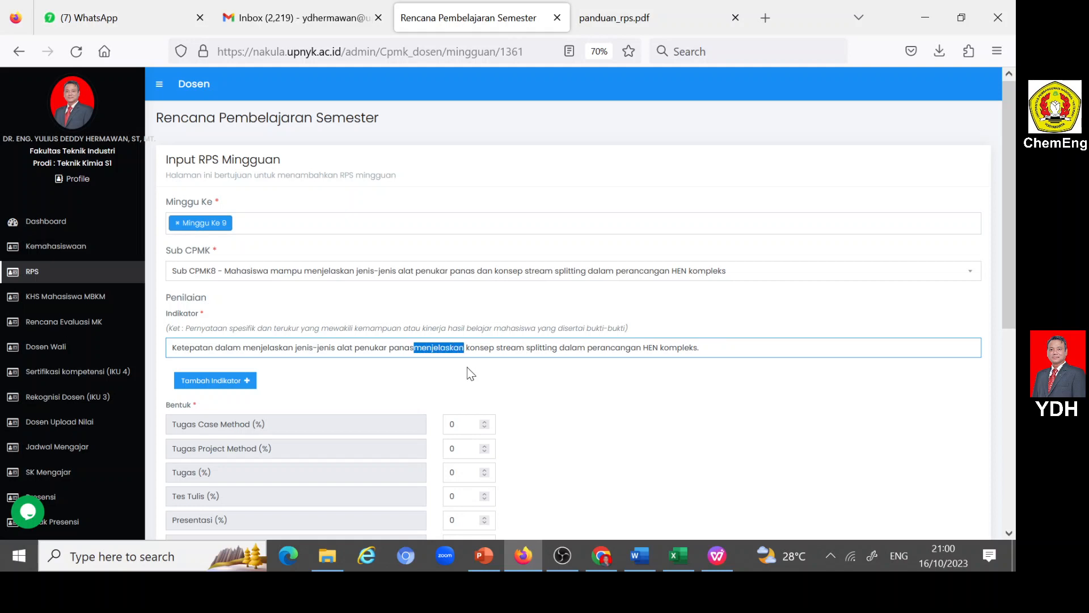
{"action": "key", "text": "shift+Right"}
{"action": "key", "text": "shift+Right"}
{"action": "key", "text": "shift+Right"}
{"action": "key", "text": "shift+Right"}
{"action": "key", "text": "shift+Right"}
{"action": "key", "text": "shift+Right"}
{"action": "key", "text": "shift+Right"}
{"action": "key", "text": "shift+Right"}
{"action": "key", "text": "shift+Right"}
{"action": "key", "text": "shift+Right"}
{"action": "key", "text": "shift+Right"}
{"action": "key", "text": "shift+Right"}
{"action": "key", "text": "shift+Right"}
{"action": "key", "text": "shift+Right"}
{"action": "key", "text": "shift+Right"}
{"action": "key", "text": "shift+Right"}
{"action": "key", "text": "shift+Right"}
{"action": "key", "text": "shift+Right"}
{"action": "key", "text": "shift+Right"}
{"action": "key", "text": "shift+Right"}
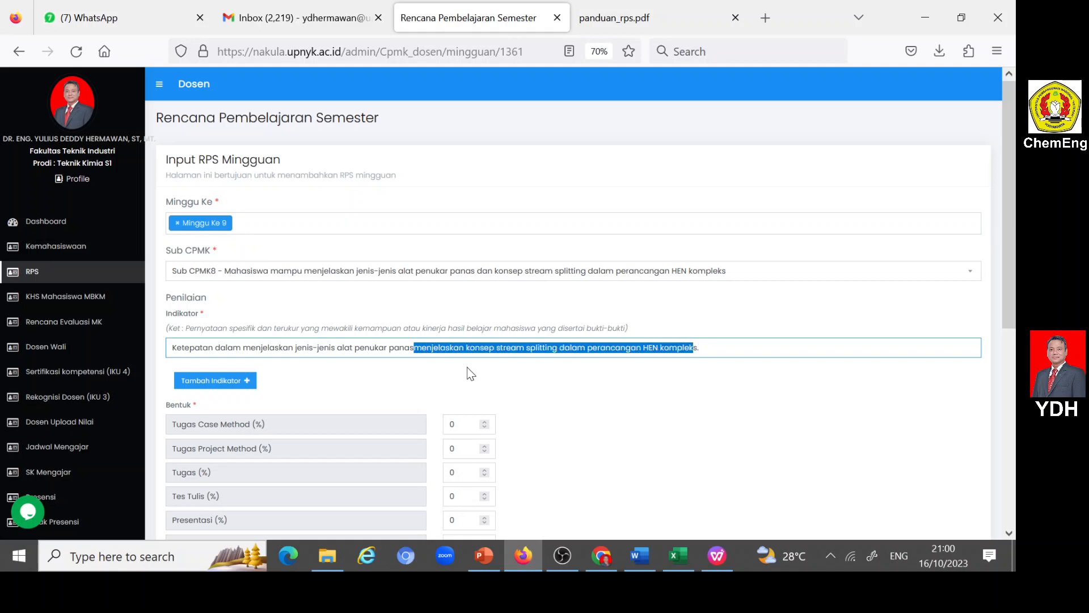
{"action": "key", "text": "shift+Right"}
{"action": "key", "text": "shift+Right"}
{"action": "key", "text": "ctrl+c"}
{"action": "key", "text": "BackSpace"}
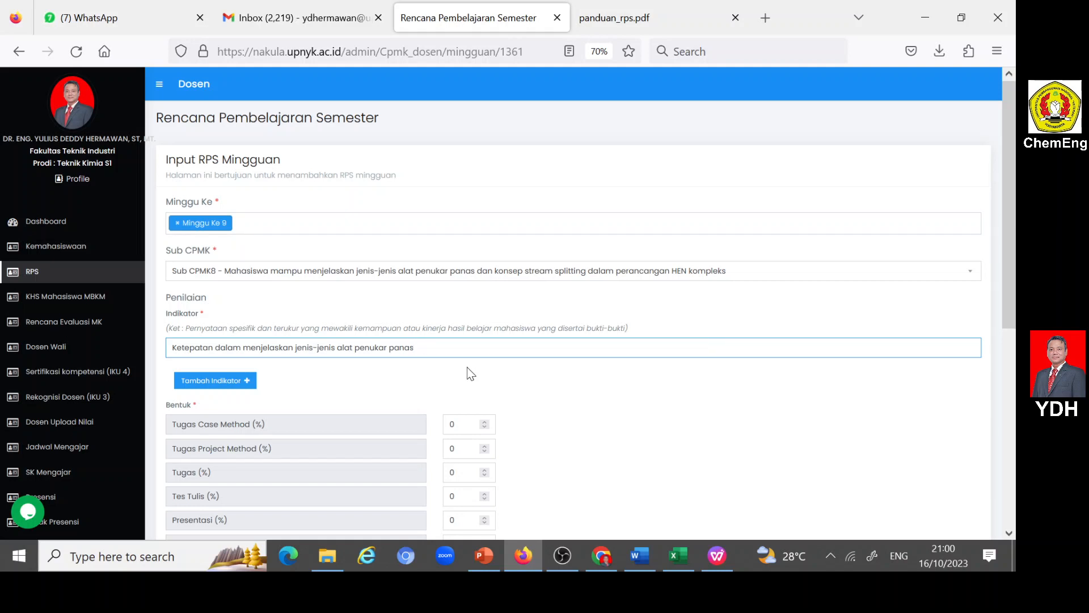
- Add a second indicator reading "Ketepatan dalam menjelaskan konsep stream splitting dalam perancangan HEN kompleks", without a final period
{"action": "left_click", "coordinate": [252, 380]}
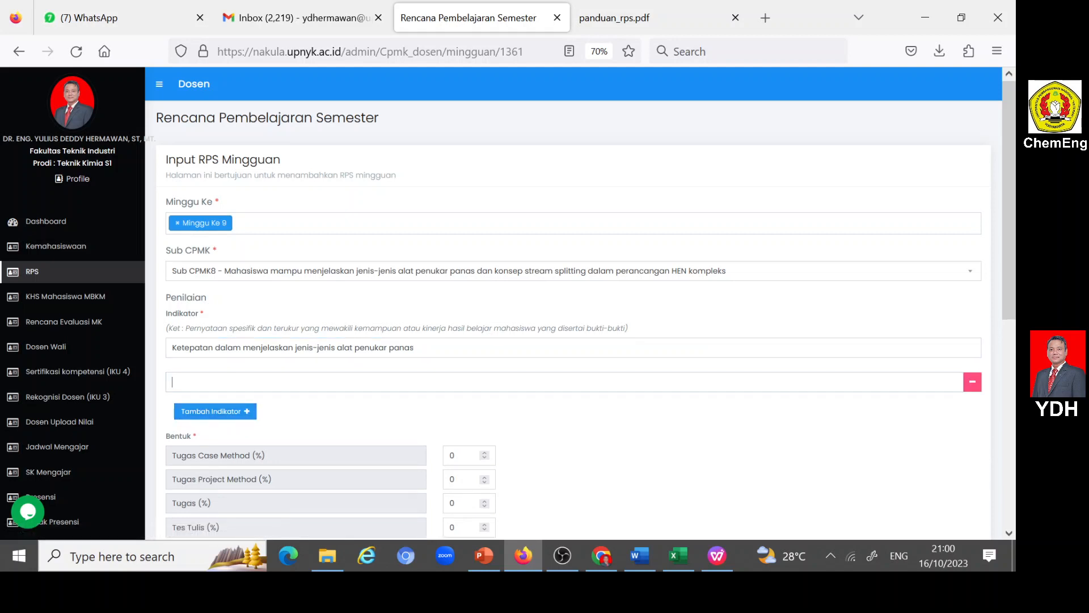
{"action": "left_click", "coordinate": [252, 382]}
{"action": "type", "text": "Ketep"}
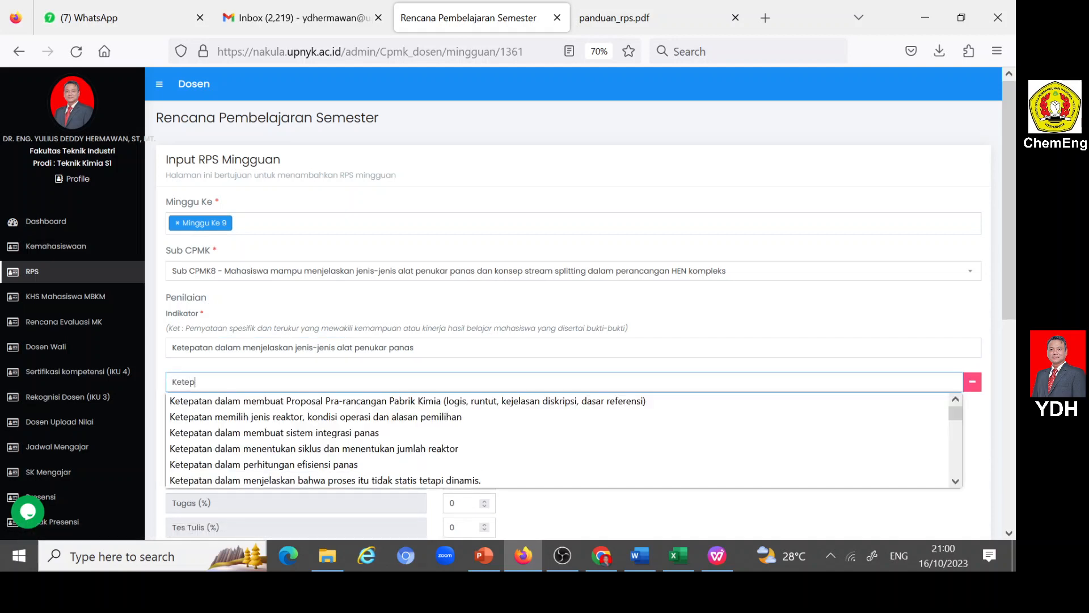
{"action": "type", "text": "atan dalam"}
{"action": "key", "text": "ctrl+v"}
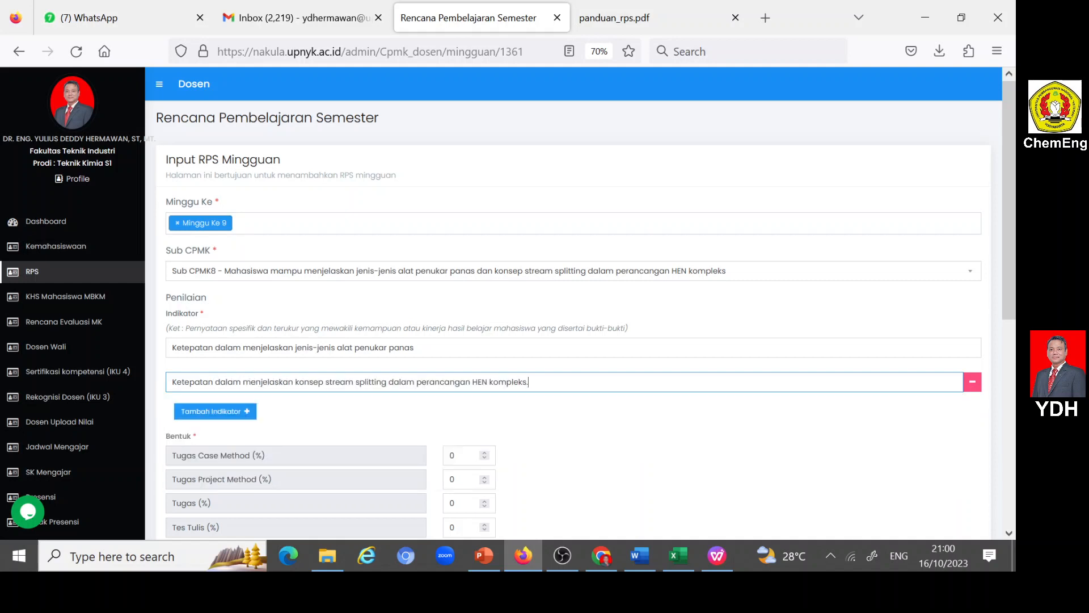
{"action": "key", "text": "BackSpace"}
- Set week 9's Tugas Case Method weight to 15%
{"action": "scroll", "coordinate": [539, 388], "scroll_direction": "down", "scroll_amount": 3}
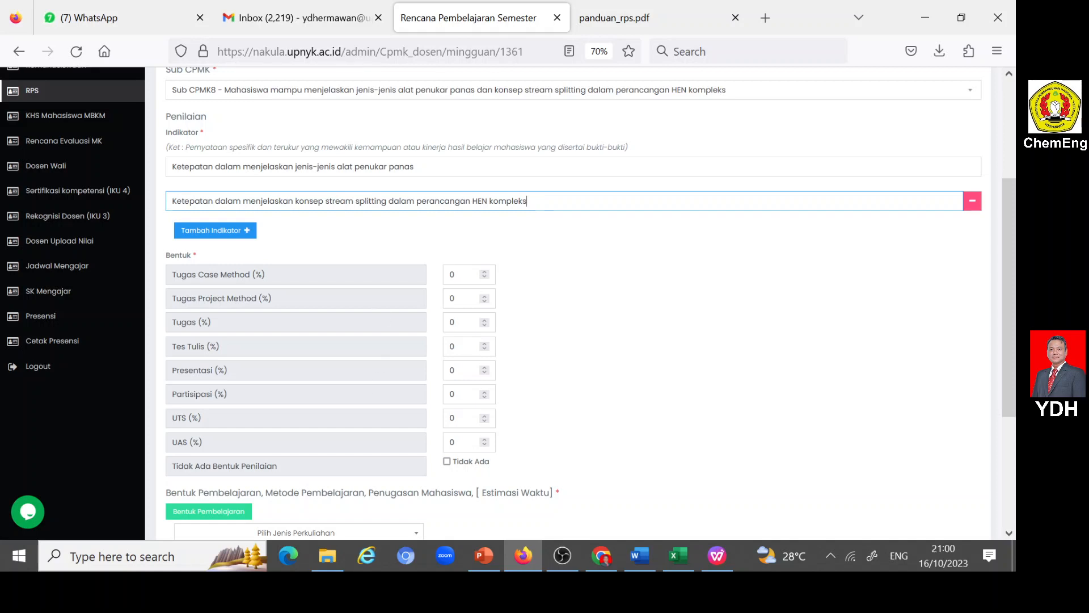
{"action": "double_click", "coordinate": [452, 274]}
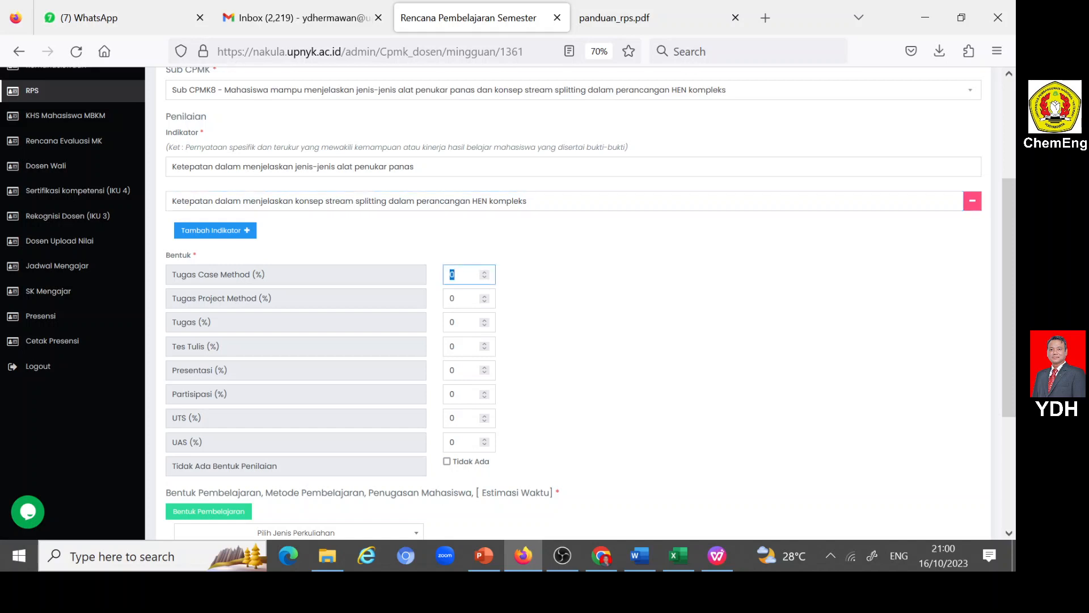
{"action": "type", "text": "15"}
- Set the learning form to Luring (offline), Kegiatan Penugasan Terstruktur, Pembelajaran berbasis kasus, with the "Mendiskusikan kasus tertentu yang dikerjakan secara kolaboratif" assignment
{"action": "scroll", "coordinate": [427, 379], "scroll_direction": "down", "scroll_amount": 3}
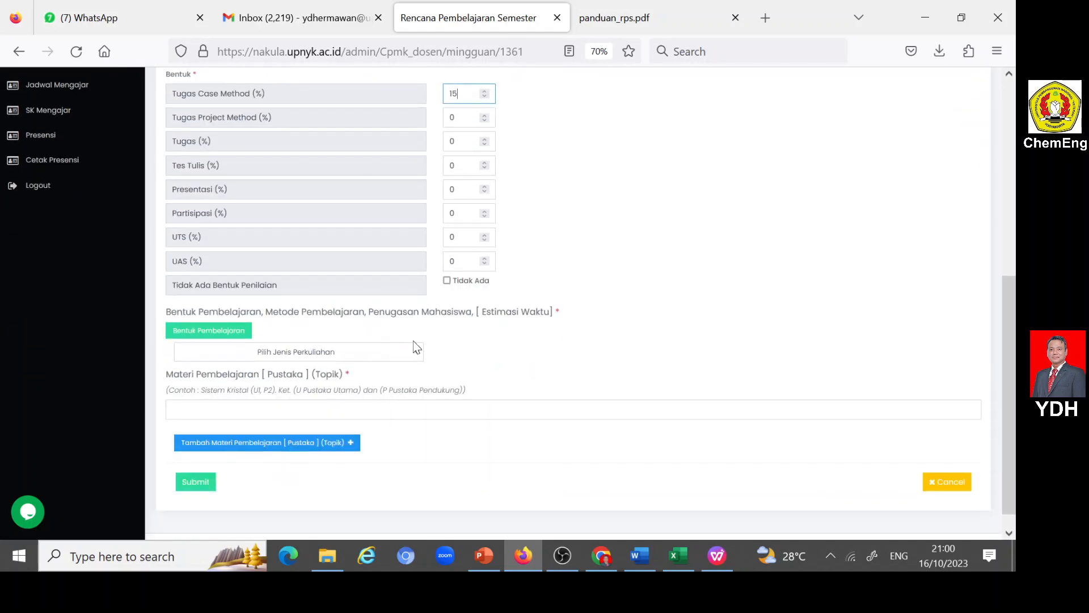
{"action": "left_click", "coordinate": [416, 356]}
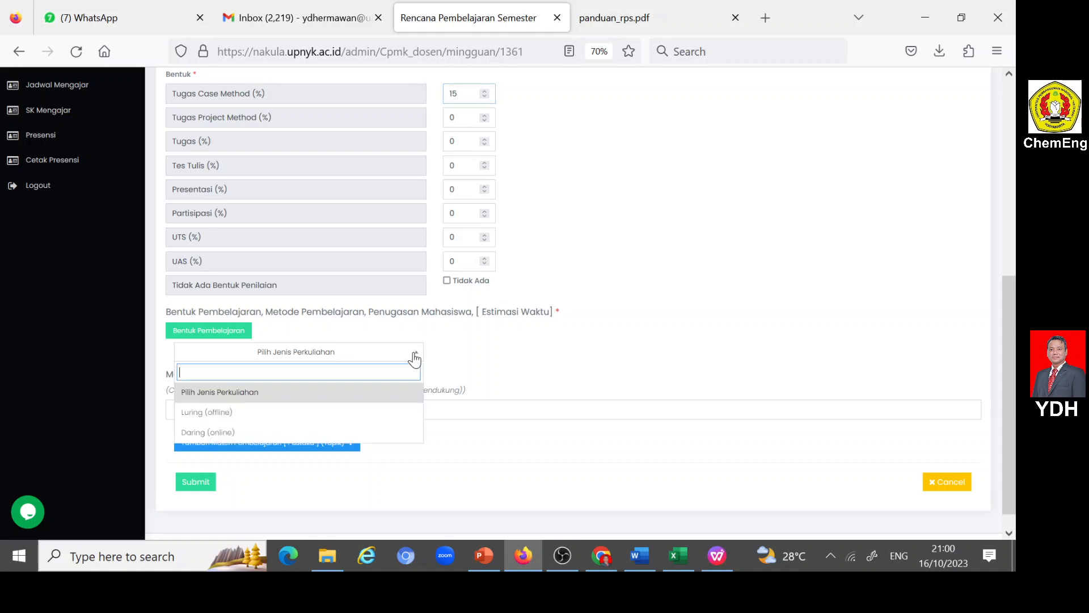
{"action": "left_click", "coordinate": [243, 413]}
{"action": "left_click", "coordinate": [348, 405]}
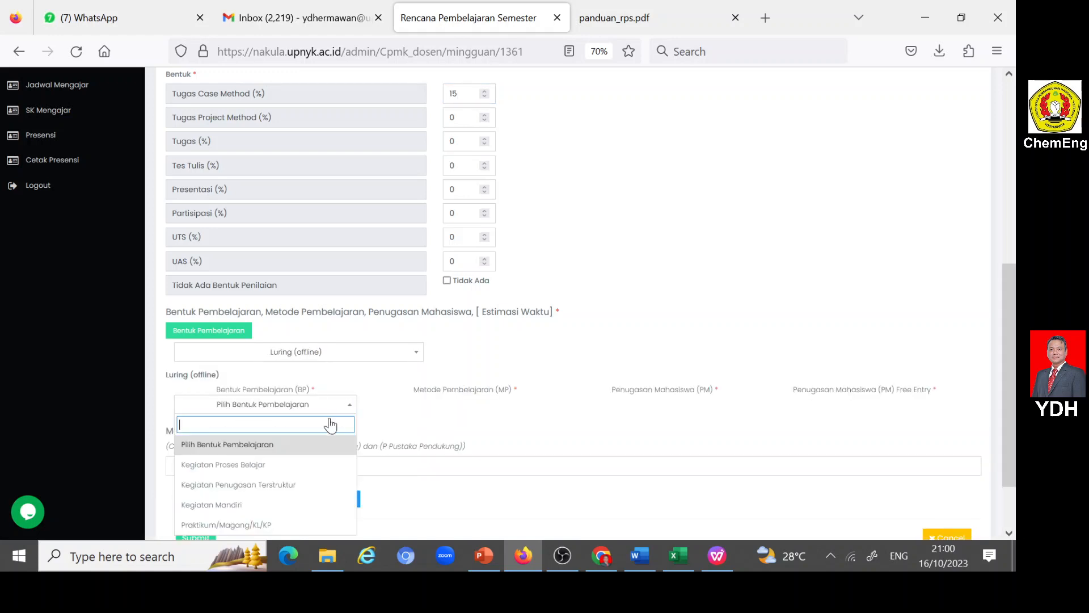
{"action": "left_click", "coordinate": [261, 485]}
{"action": "left_click", "coordinate": [551, 405]}
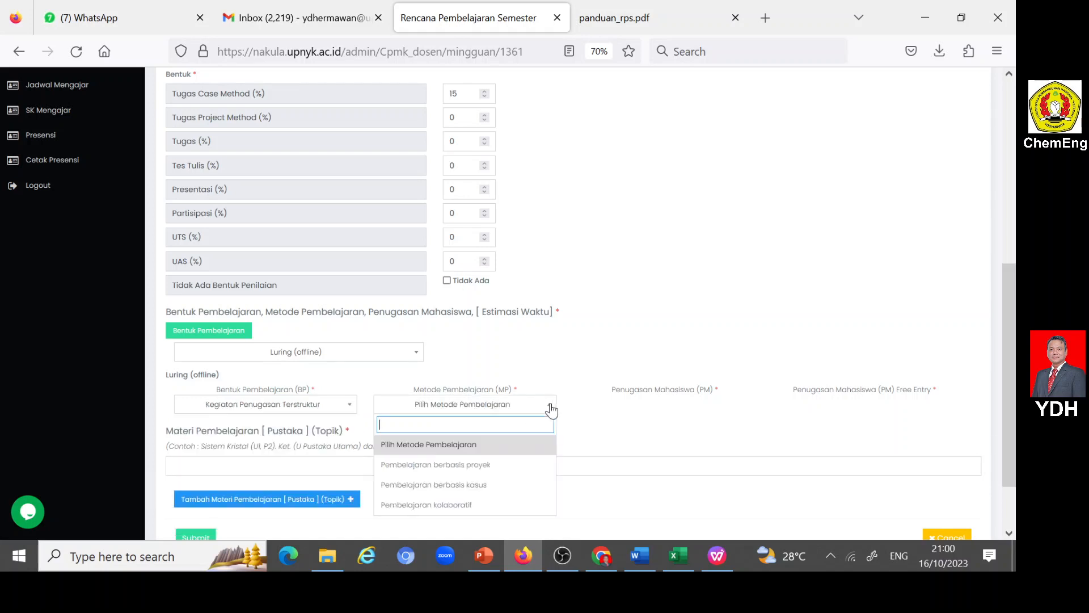
{"action": "left_click", "coordinate": [466, 487]}
{"action": "left_click", "coordinate": [747, 407]}
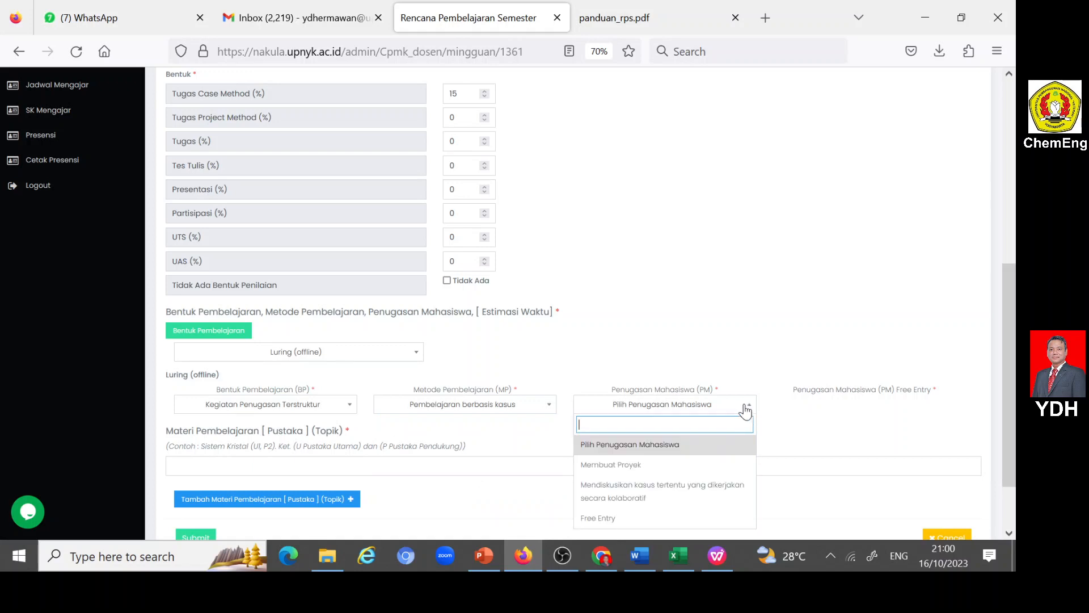
{"action": "left_click", "coordinate": [626, 491]}
- Copy topic 8, "Jenis-jenis alat penukar panas dan konsep stream splitting...", from the Word RPS's Bahan Kajian into Nakula's Materi Pembelajaran
{"action": "scroll", "coordinate": [511, 426], "scroll_direction": "down", "scroll_amount": 3}
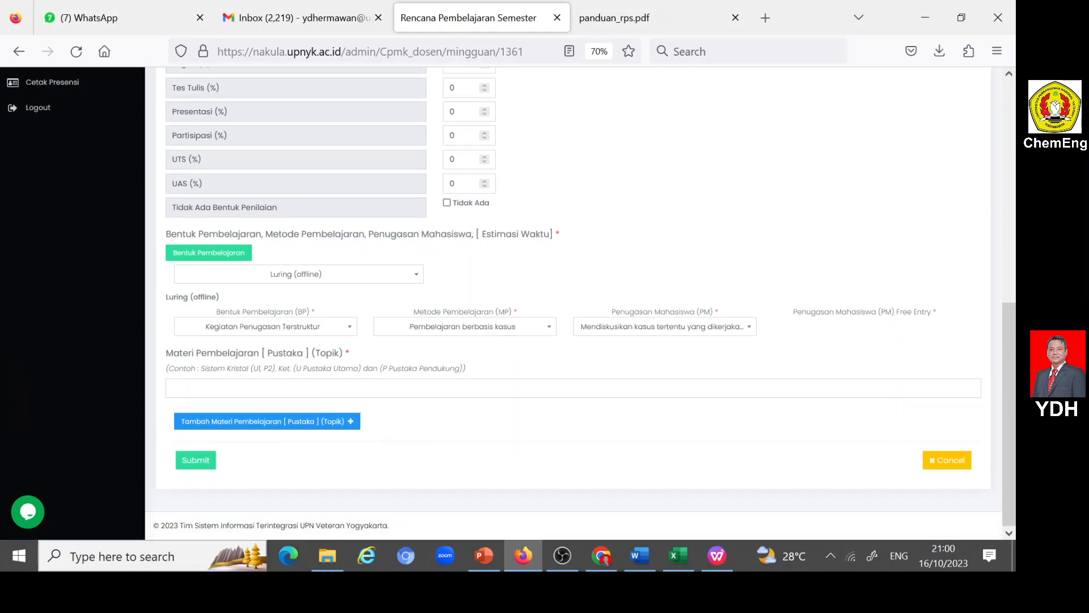
{"action": "left_click", "coordinate": [454, 388]}
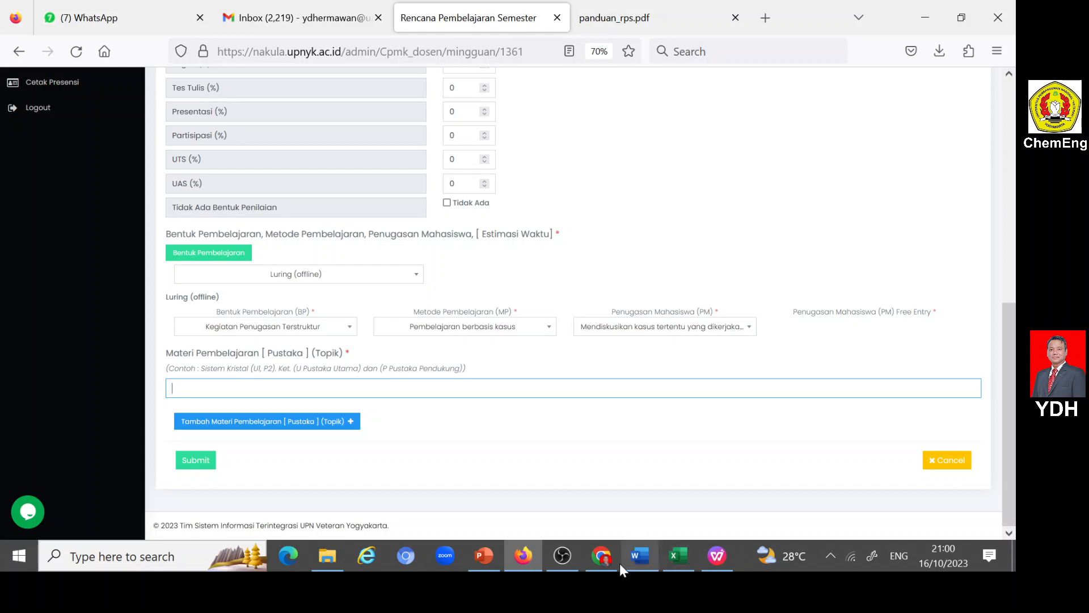
{"action": "left_click", "coordinate": [527, 553]}
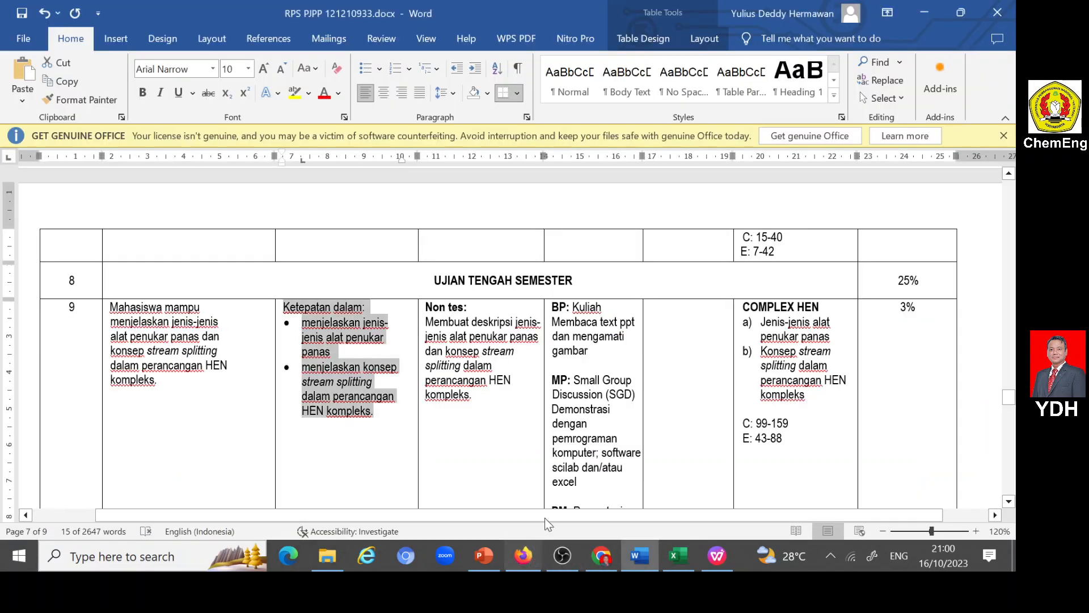
{"action": "scroll", "coordinate": [790, 408], "scroll_direction": "up", "scroll_amount": 20}
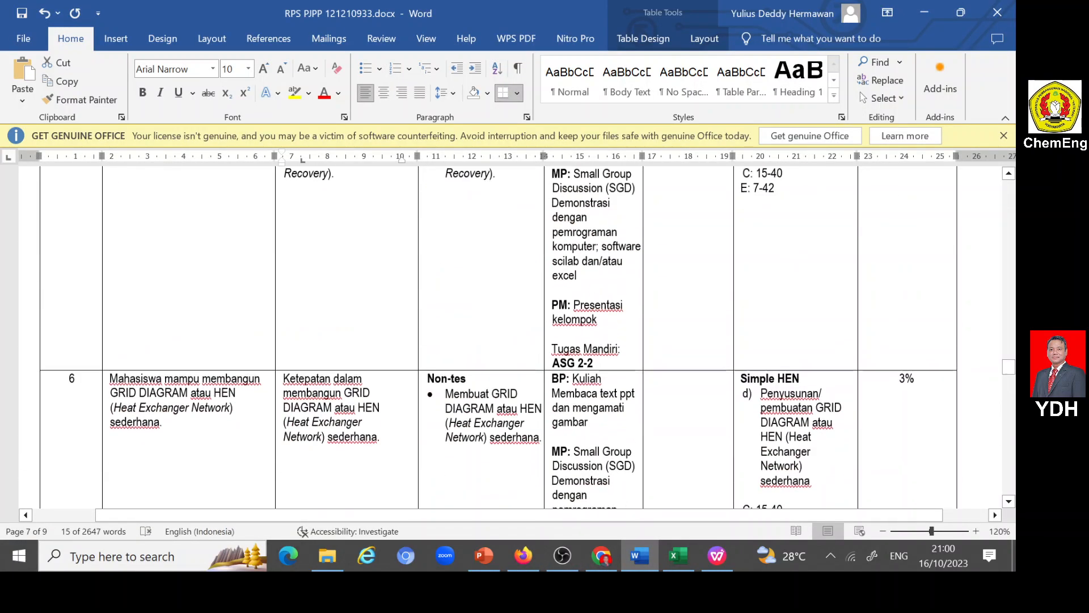
{"action": "scroll", "coordinate": [511, 334], "scroll_direction": "up", "scroll_amount": 20}
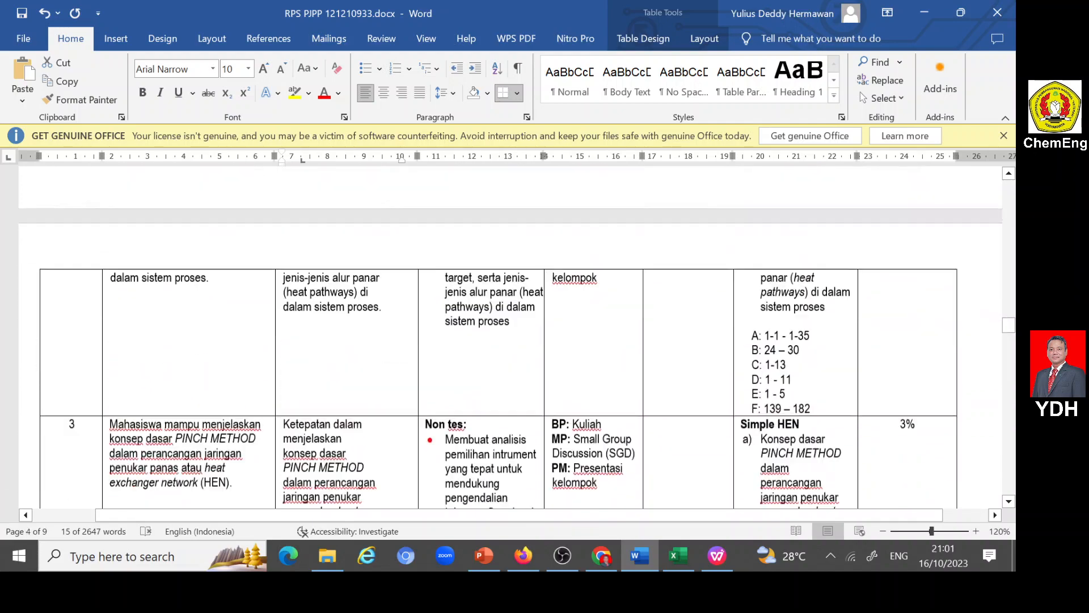
{"action": "scroll", "coordinate": [510, 334], "scroll_direction": "up", "scroll_amount": 20}
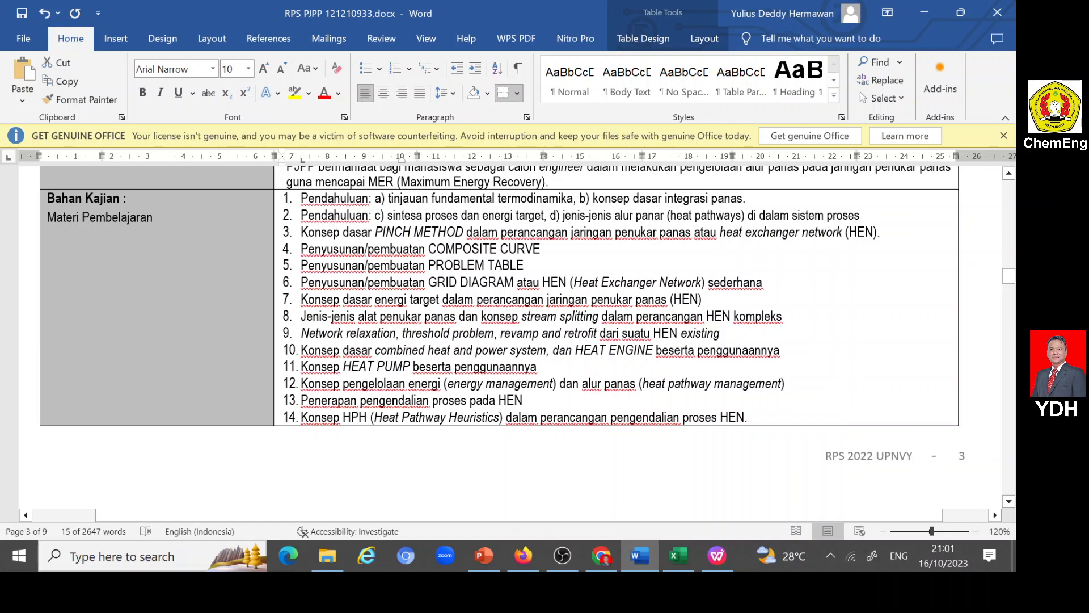
{"action": "key", "text": "ctrl+shift+Right"}
{"action": "key", "text": "ctrl+shift+Right"}
{"action": "key", "text": "ctrl+shift+Right"}
{"action": "key", "text": "ctrl+shift+Right"}
{"action": "key", "text": "ctrl+shift+Right"}
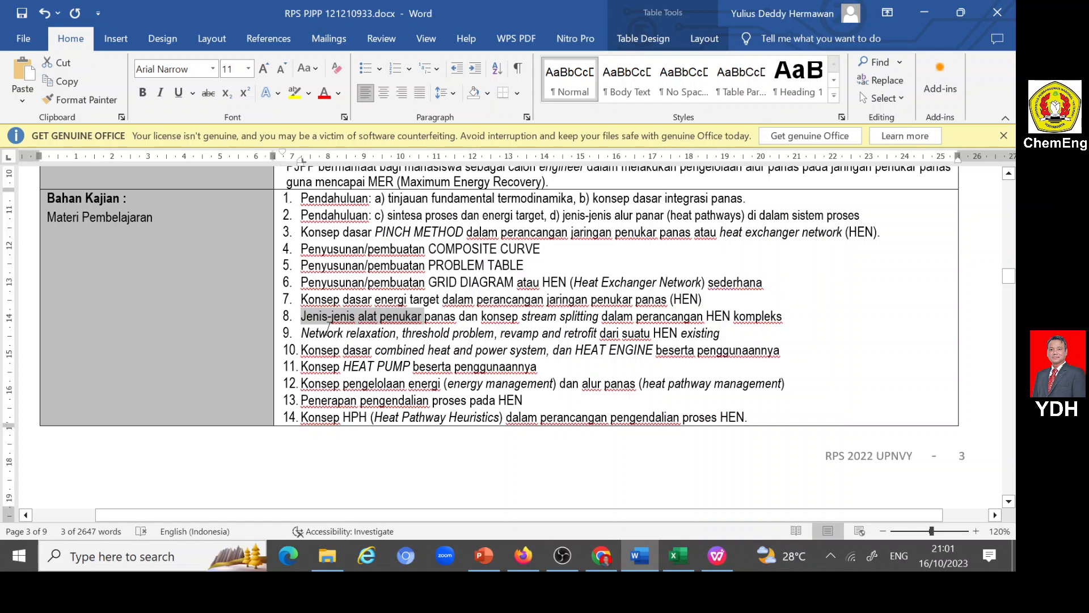
{"action": "key", "text": "Down"}
{"action": "left_click_drag", "start_coordinate": [301, 316], "coordinate": [783, 316]}
{"action": "key", "text": "ctrl+c"}
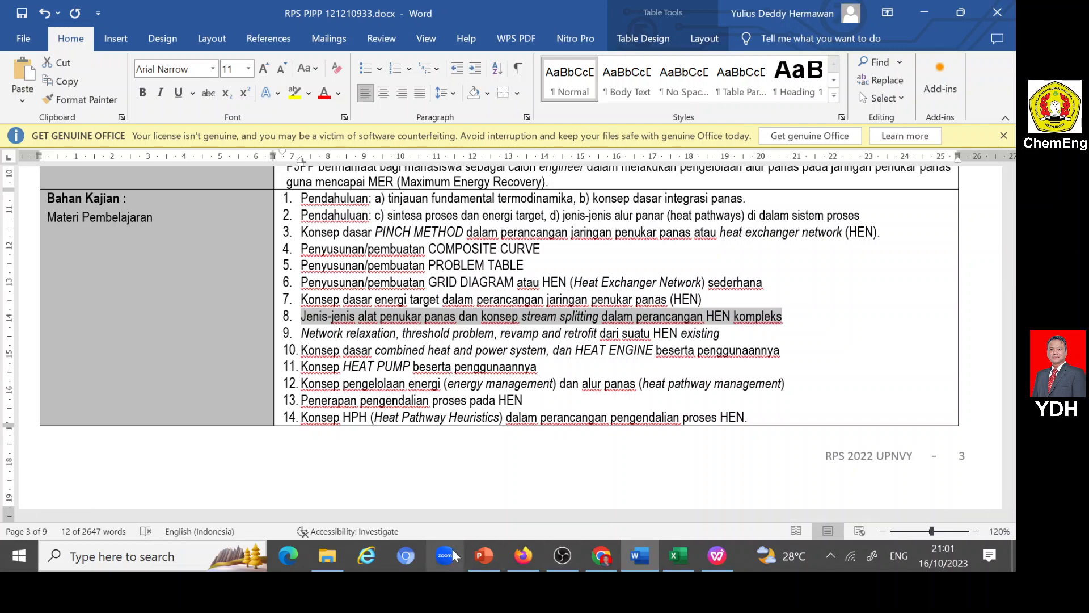
{"action": "left_click", "coordinate": [528, 556]}
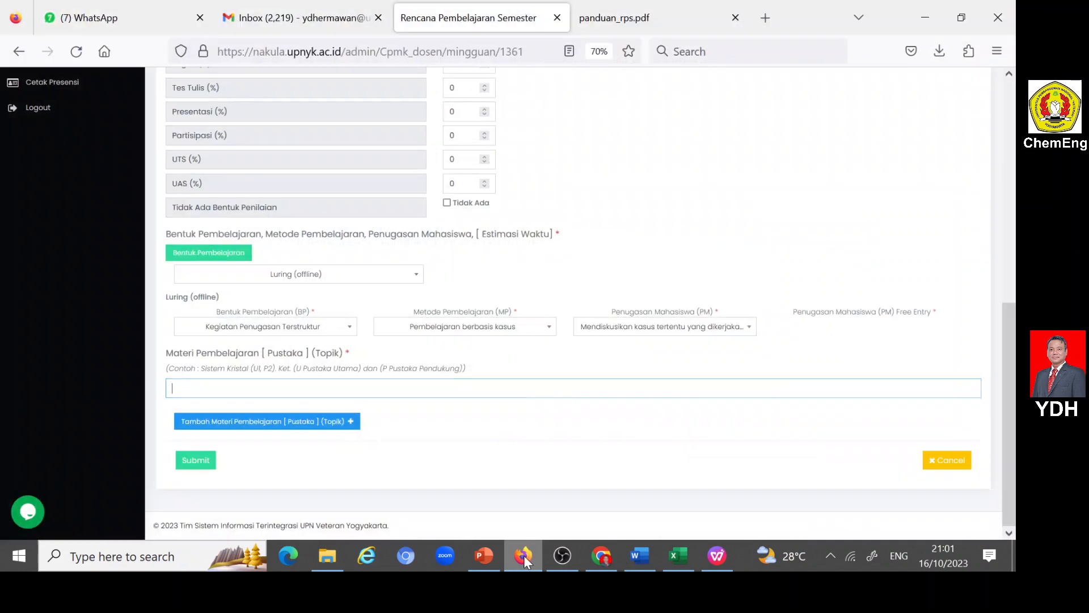
{"action": "left_click", "coordinate": [228, 388]}
{"action": "key", "text": "ctrl+v"}
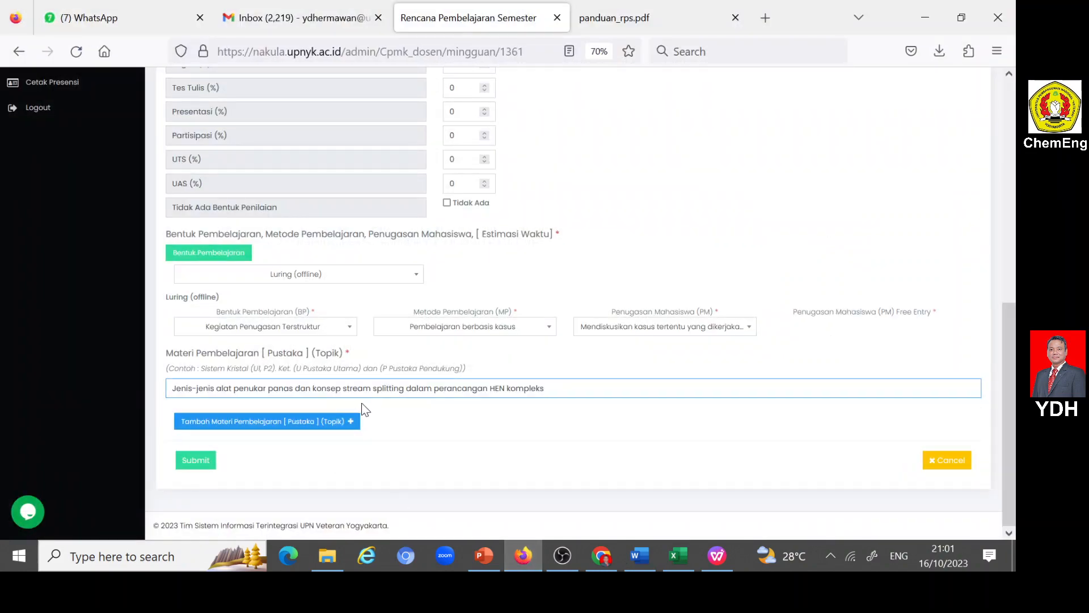
- Append ", dan ASG3-1" to the Materi Pembelajaran text
{"action": "type", "text": "dan"}
{"action": "key", "text": "Left"}
{"action": "key", "text": "Left"}
{"action": "type", "text": ","}
{"action": "key", "text": "End"}
{"action": "type", "text": "ASG3-1"}
- Review the completed week 9 entry and submit it
{"action": "scroll", "coordinate": [238, 309], "scroll_direction": "up", "scroll_amount": 3}
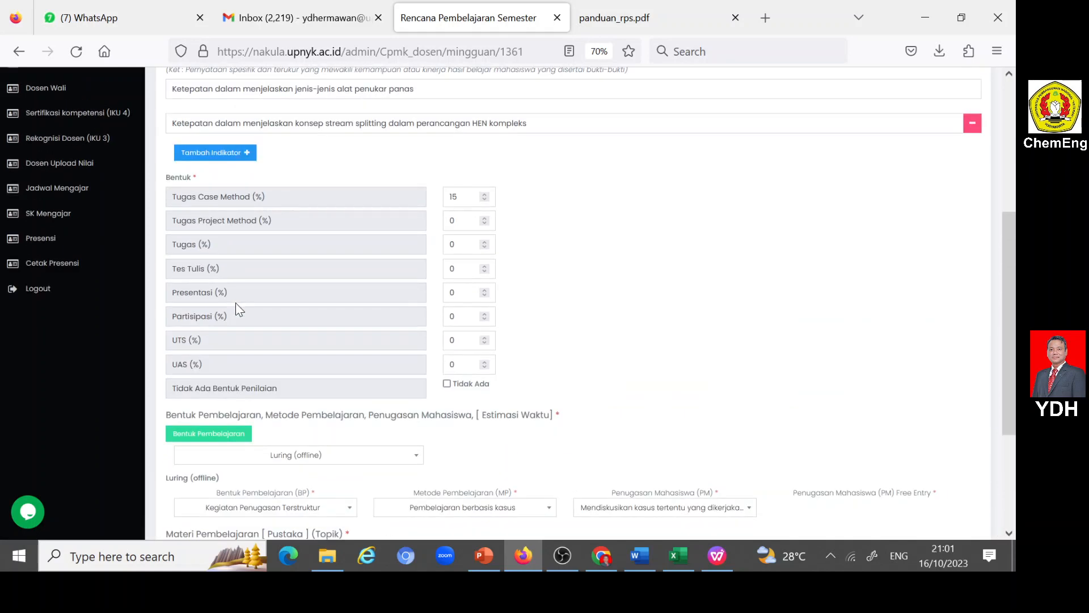
{"action": "scroll", "coordinate": [265, 312], "scroll_direction": "down", "scroll_amount": 3}
{"action": "left_click", "coordinate": [202, 464]}
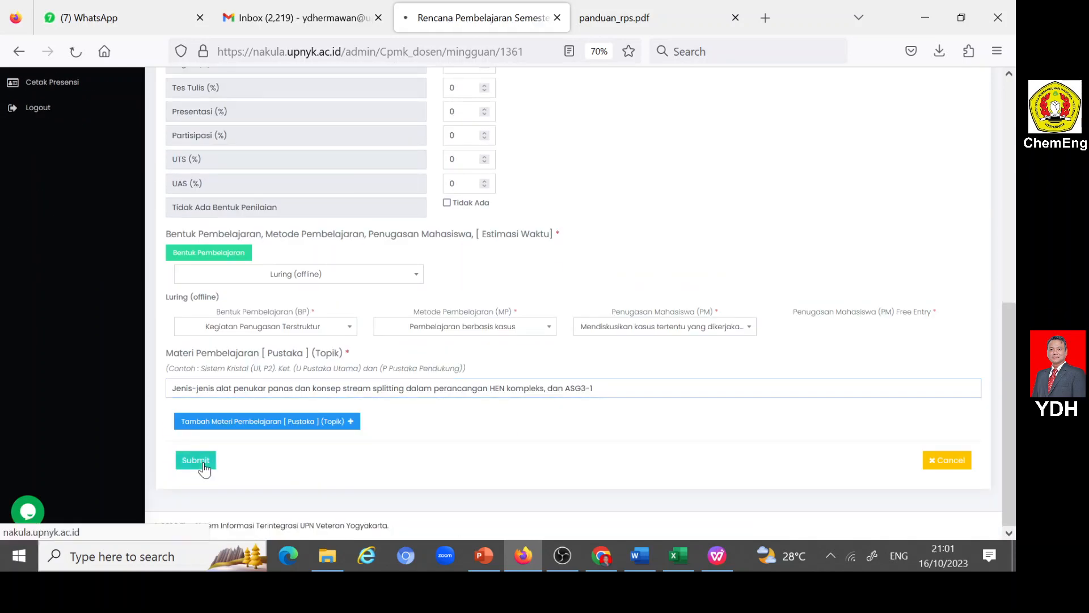
- Add a new weekly RPS entry for Minggu Ke 10 and assign it Sub CPMK9
{"action": "scroll", "coordinate": [370, 454], "scroll_direction": "down", "scroll_amount": 5}
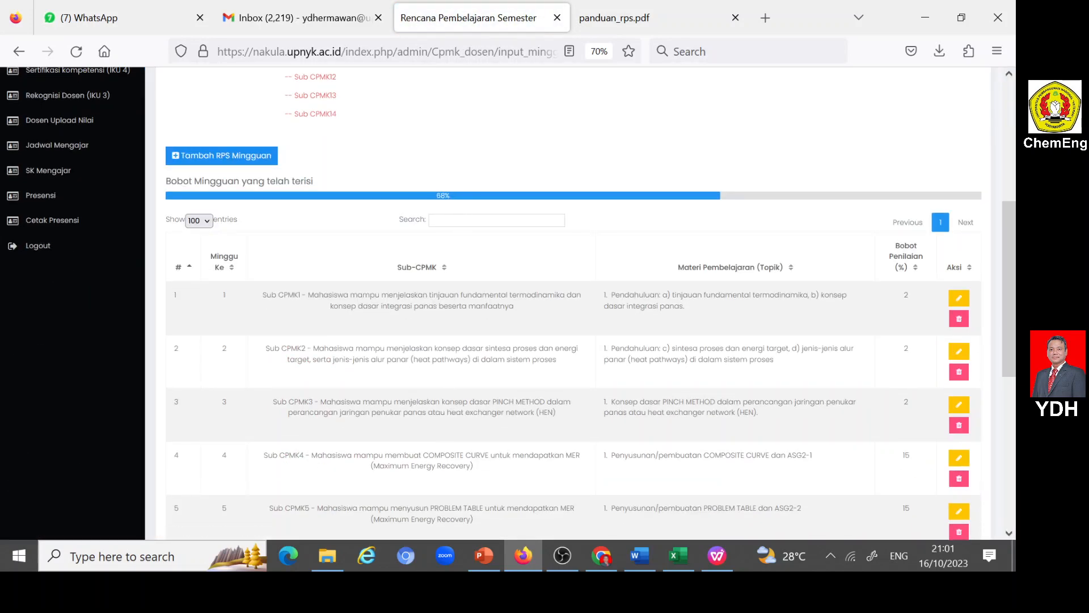
{"action": "scroll", "coordinate": [382, 216], "scroll_direction": "down", "scroll_amount": 3}
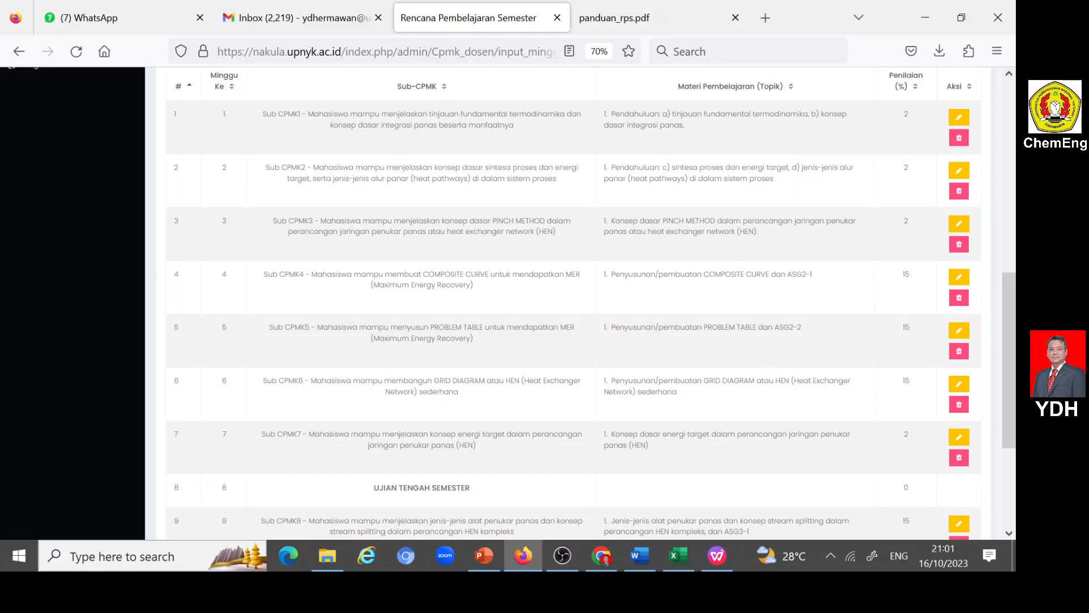
{"action": "scroll", "coordinate": [480, 246], "scroll_direction": "down", "scroll_amount": 3}
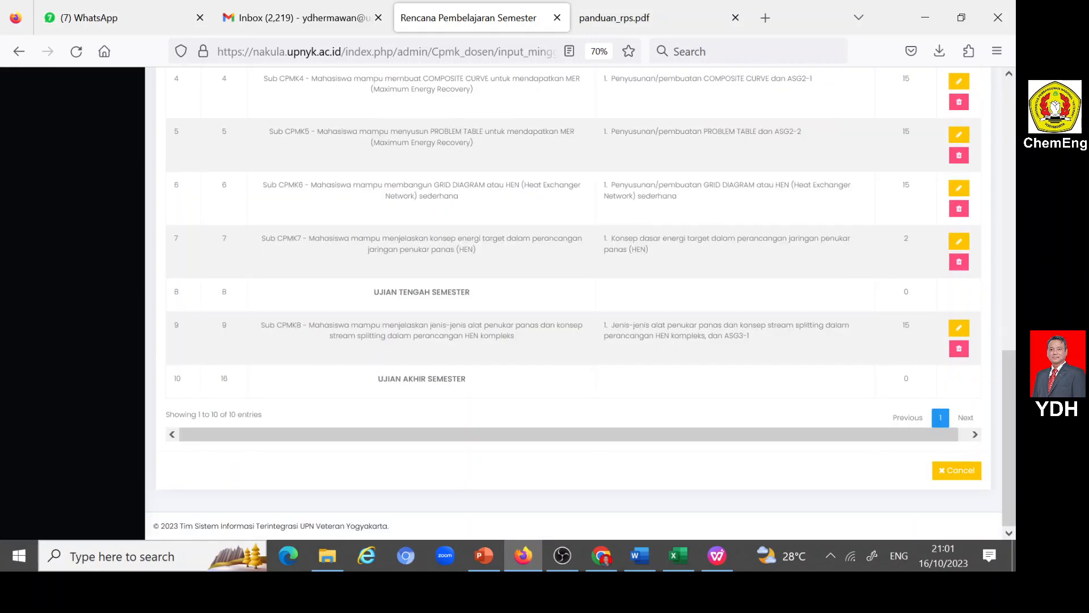
{"action": "scroll", "coordinate": [480, 260], "scroll_direction": "up", "scroll_amount": 9}
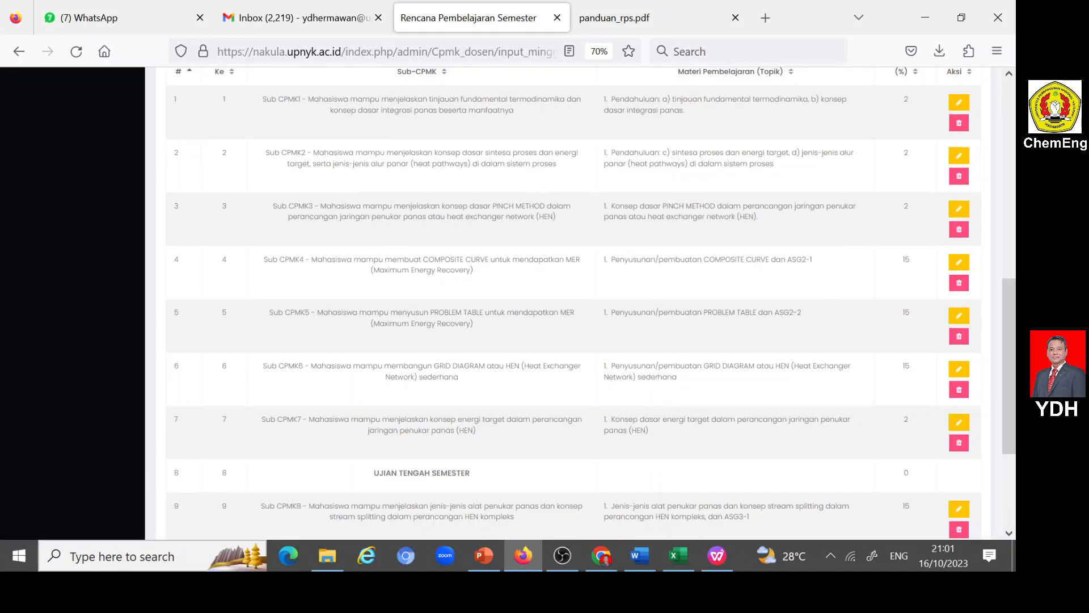
{"action": "left_click", "coordinate": [233, 322]}
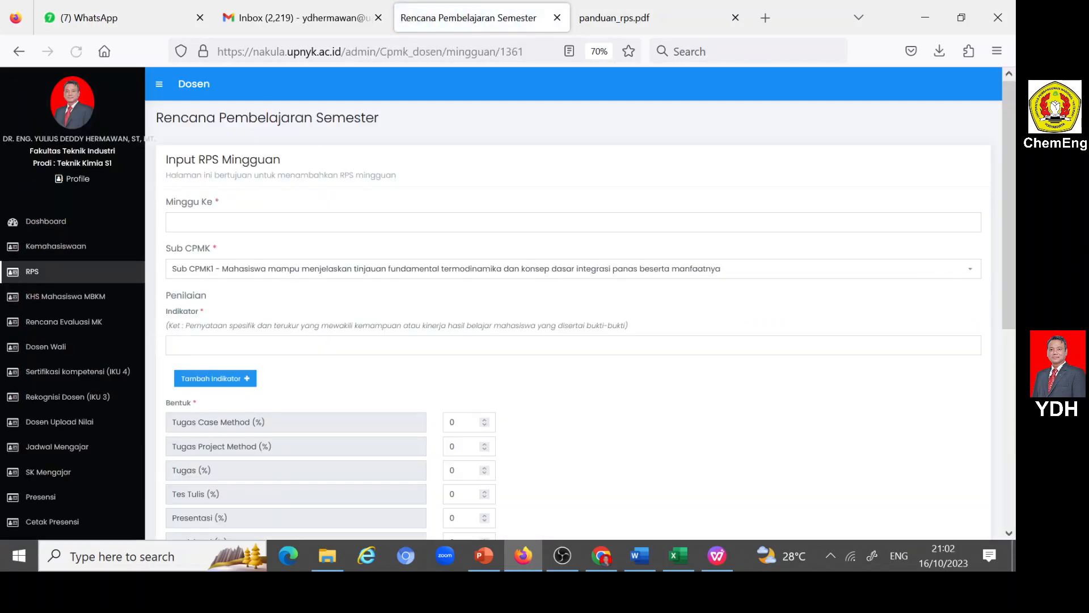
{"action": "left_click", "coordinate": [227, 222]}
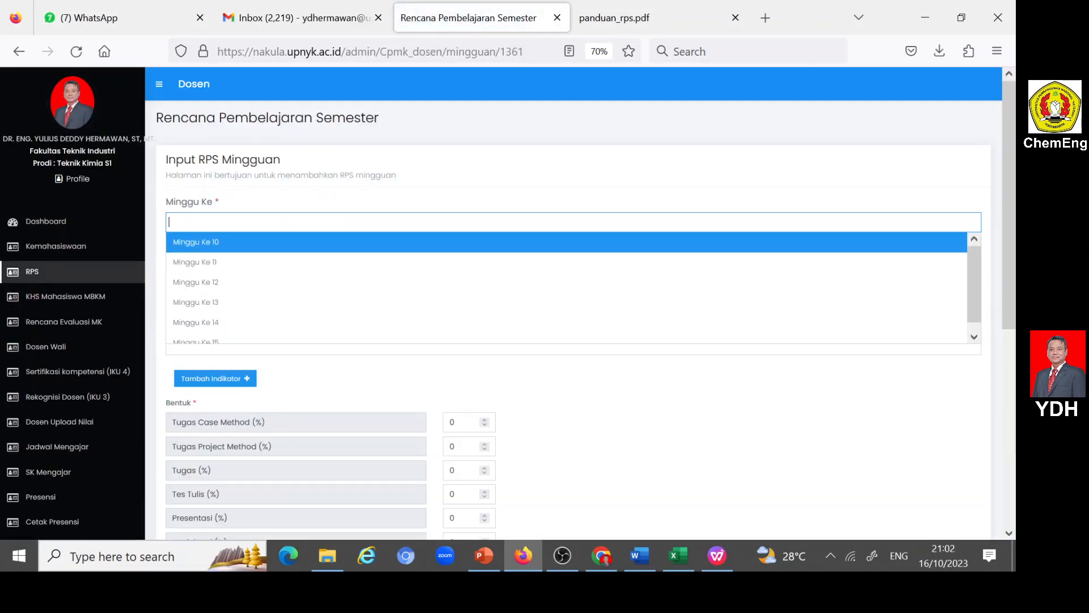
{"action": "left_click", "coordinate": [225, 243]}
{"action": "left_click", "coordinate": [244, 276]}
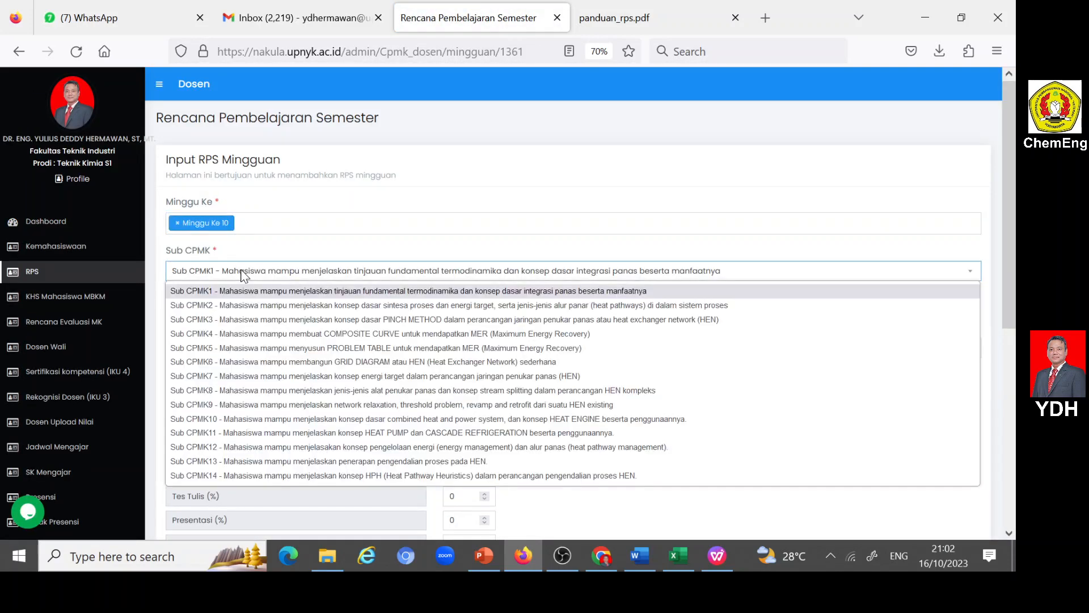
{"action": "left_click", "coordinate": [254, 405]}
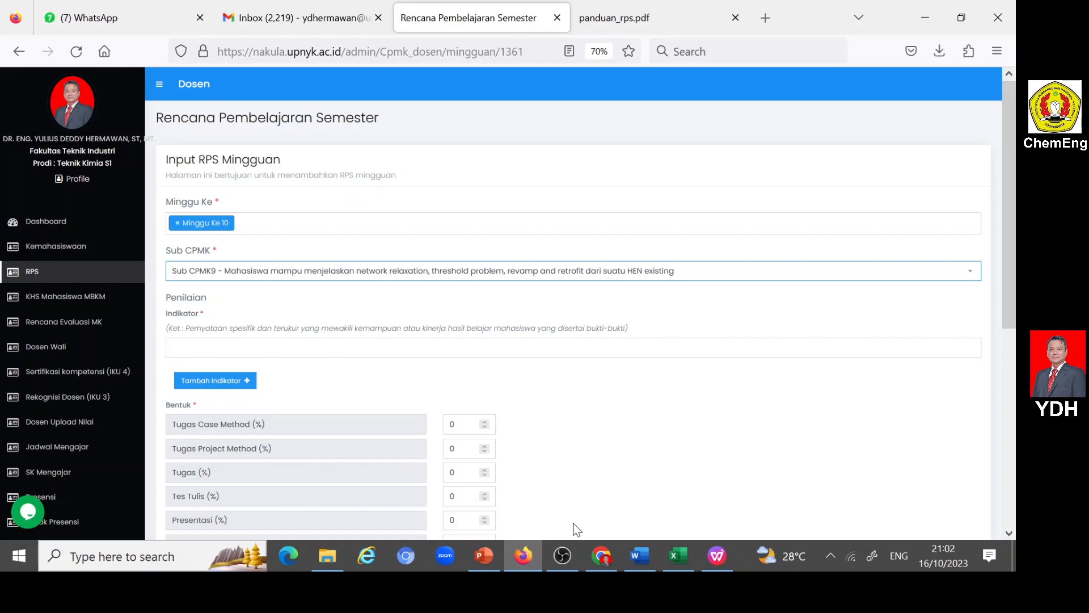
- Copy week 10's "Ketepatan dalam menjelaskan network relaxation, threshold problem..." indicator from the Word RPS into Nakula's Indikator
{"action": "left_click", "coordinate": [640, 555]}
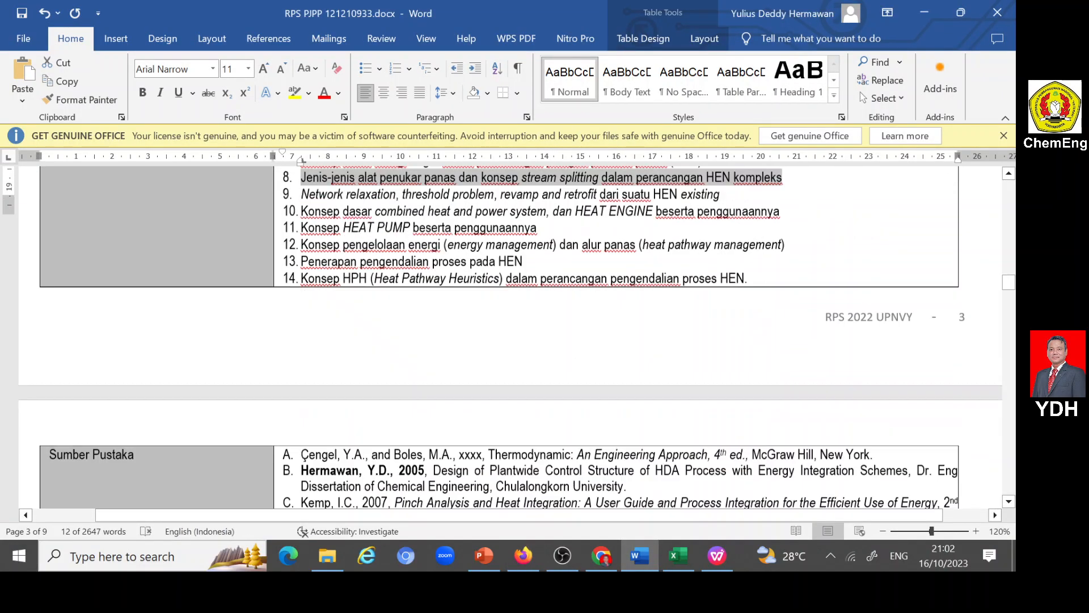
{"action": "scroll", "coordinate": [444, 411], "scroll_direction": "down", "scroll_amount": 20}
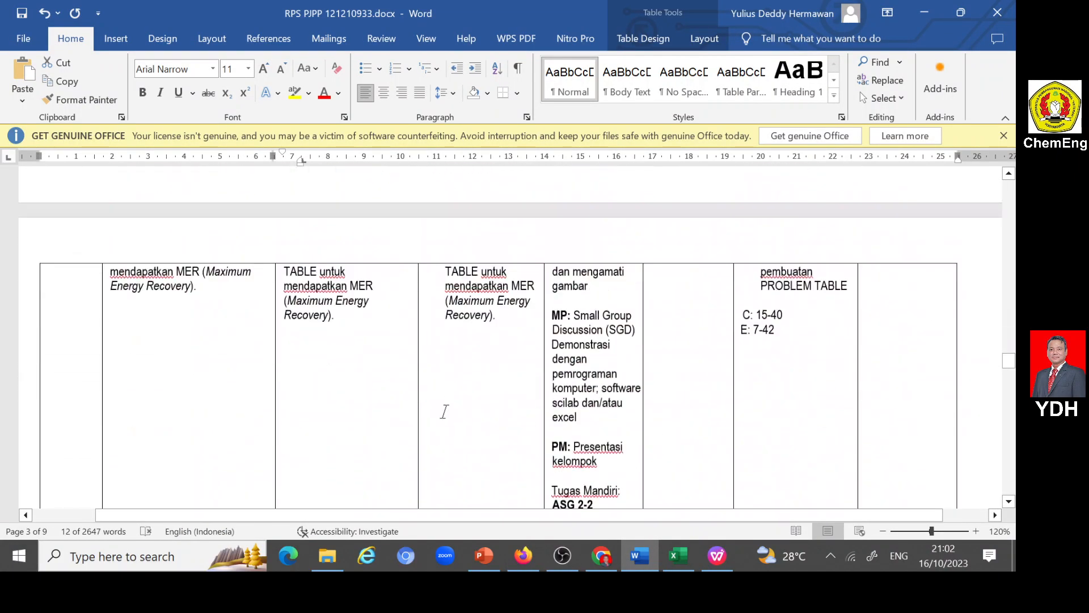
{"action": "scroll", "coordinate": [444, 411], "scroll_direction": "down", "scroll_amount": 8}
{"action": "scroll", "coordinate": [511, 335], "scroll_direction": "down", "scroll_amount": 8}
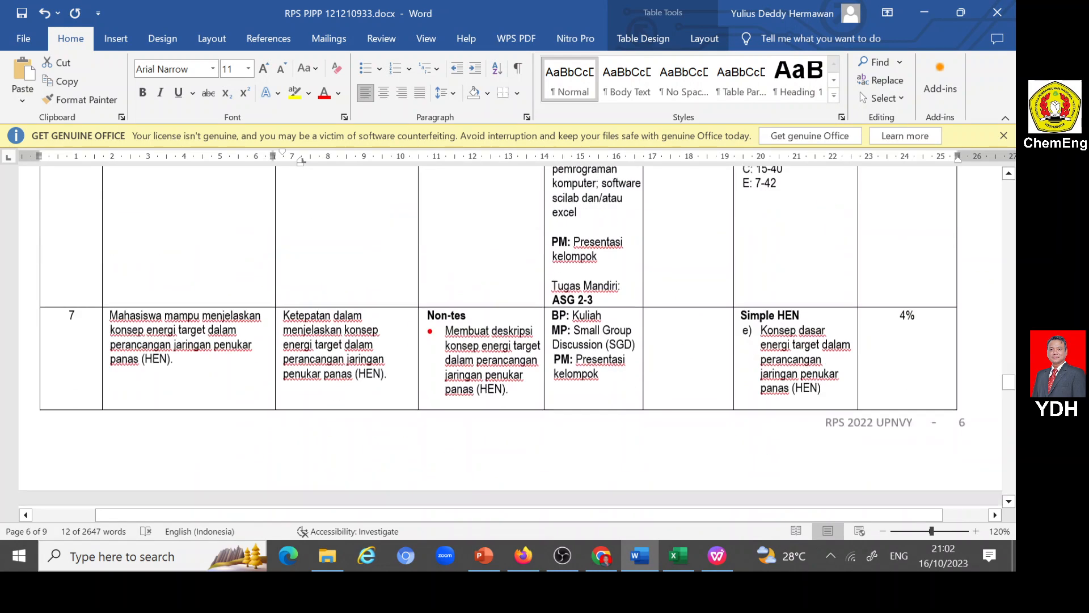
{"action": "scroll", "coordinate": [511, 334], "scroll_direction": "down", "scroll_amount": 15}
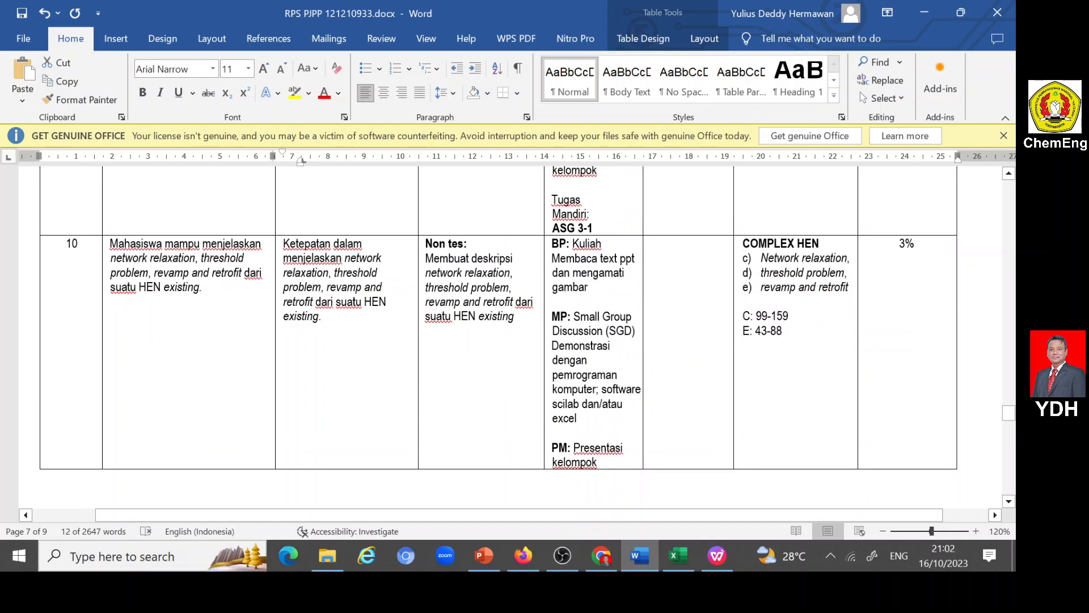
{"action": "left_click_drag", "start_coordinate": [283, 243], "coordinate": [326, 319]}
{"action": "key", "text": "ctrl+c"}
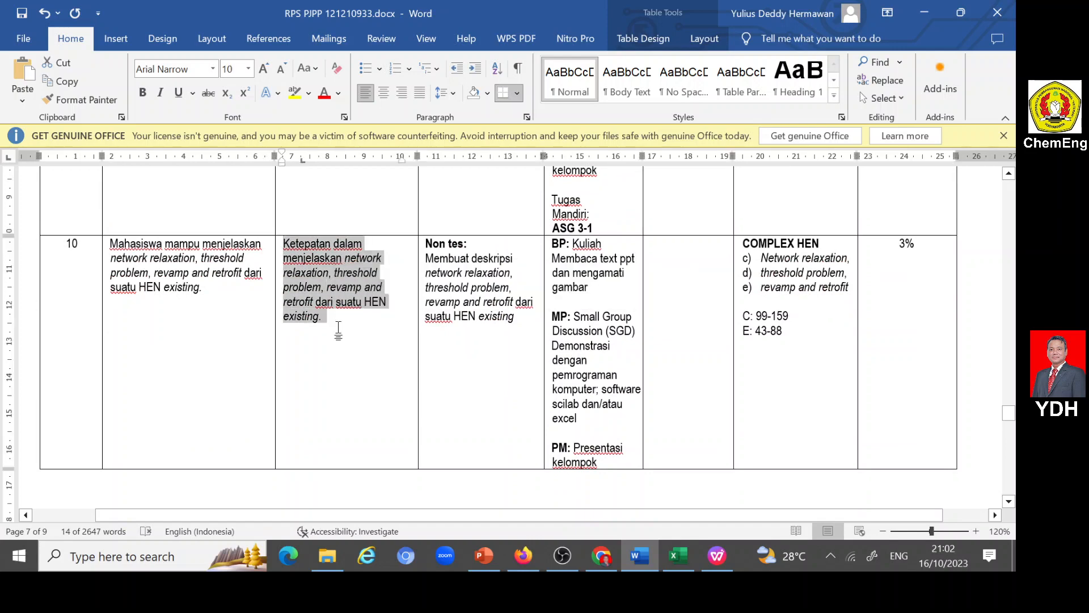
{"action": "left_click", "coordinate": [523, 555]}
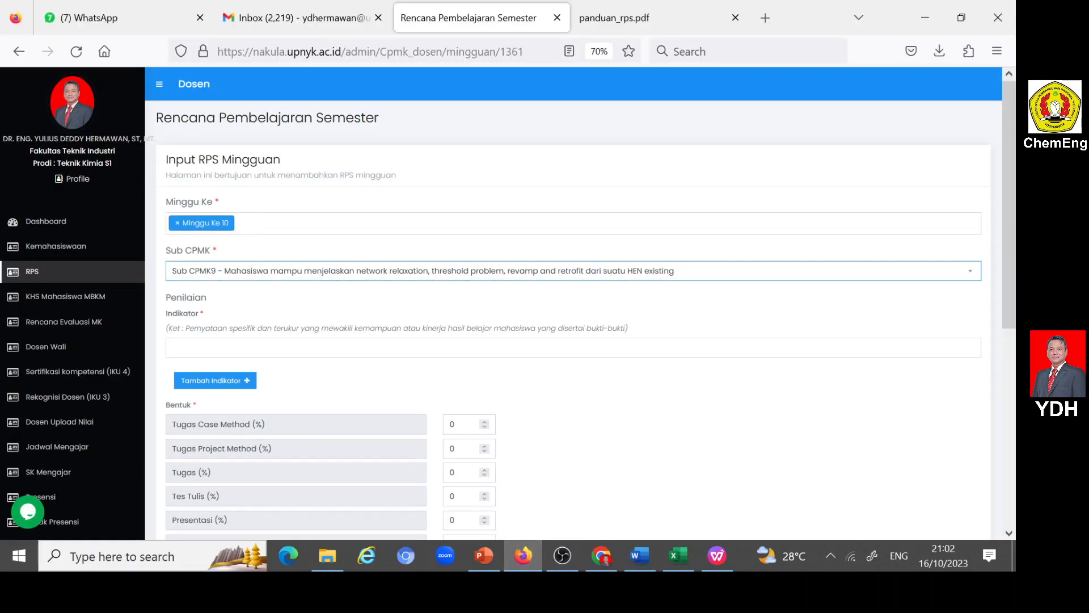
{"action": "left_click", "coordinate": [173, 348]}
{"action": "key", "text": "ctrl+v"}
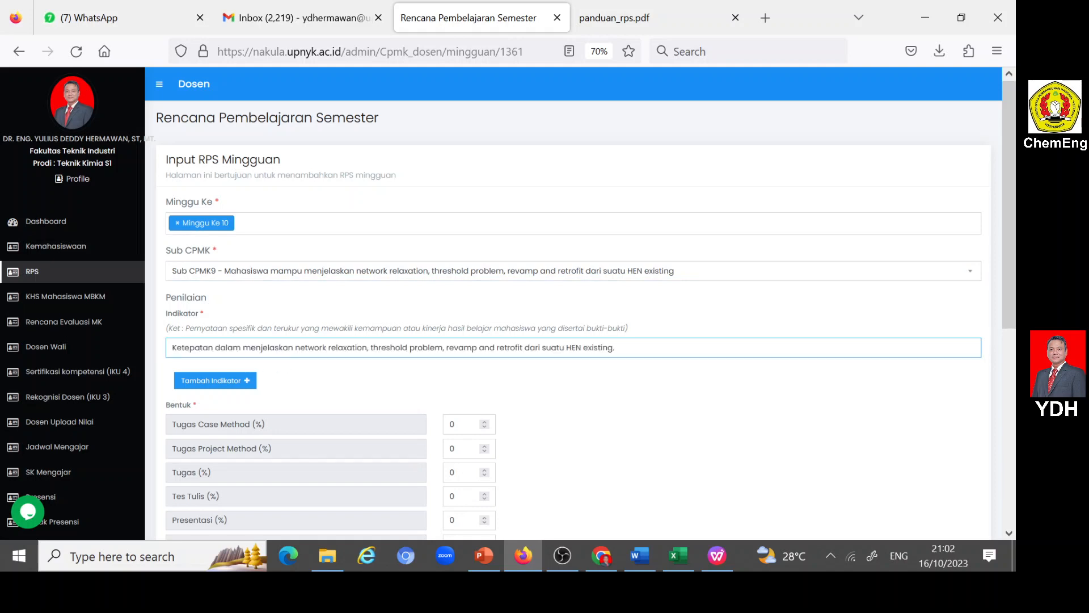
{"action": "scroll", "coordinate": [573, 301], "scroll_direction": "down", "scroll_amount": 2}
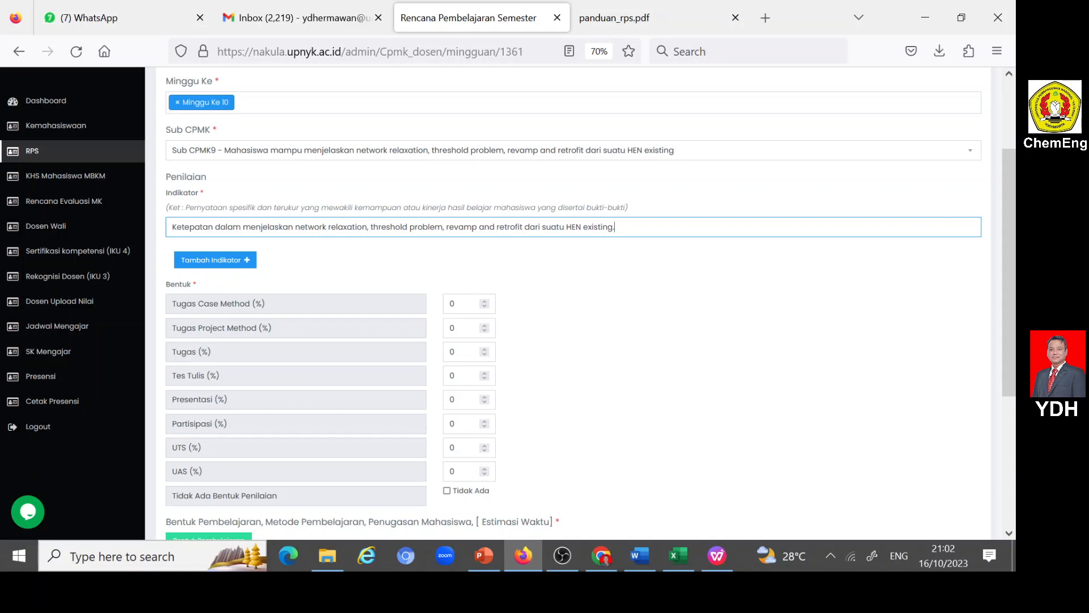
- Set the Partisipasi weight of the week 10 assessment to 2%
{"action": "double_click", "coordinate": [452, 424]}
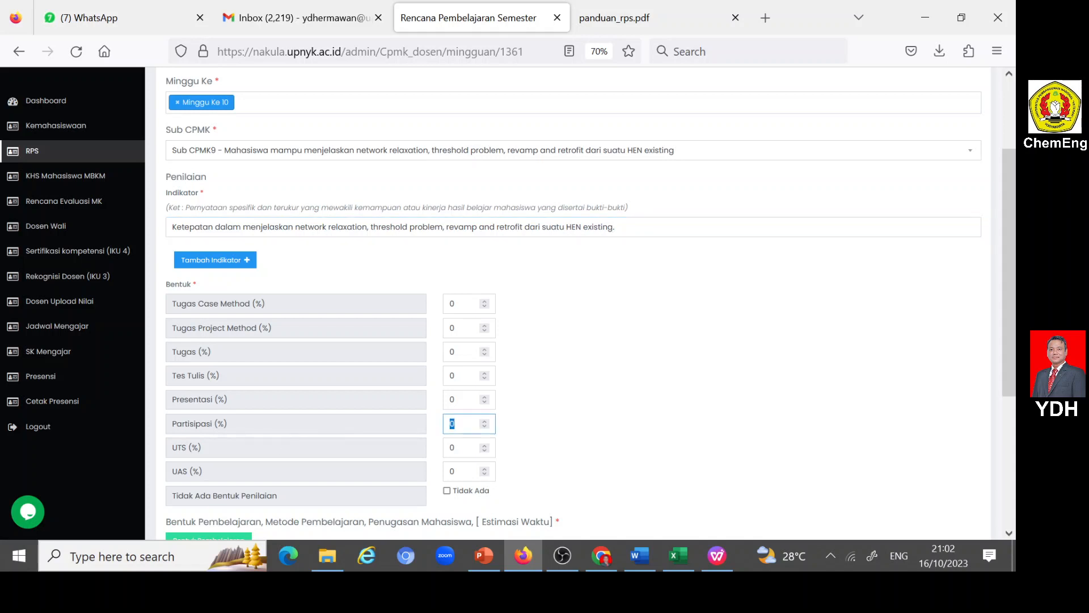
{"action": "left_click", "coordinate": [454, 424]}
{"action": "left_click_drag", "start_coordinate": [456, 423], "coordinate": [446, 424]}
{"action": "type", "text": "2"}
{"action": "left_click", "coordinate": [598, 399]}
- Set week 10's learning to Luring (offline), with Kegiatan Proses Belajar as the learning form and Ceramah as the method
{"action": "scroll", "coordinate": [597, 398], "scroll_direction": "down", "scroll_amount": 3}
{"action": "scroll", "coordinate": [600, 404], "scroll_direction": "down", "scroll_amount": 1}
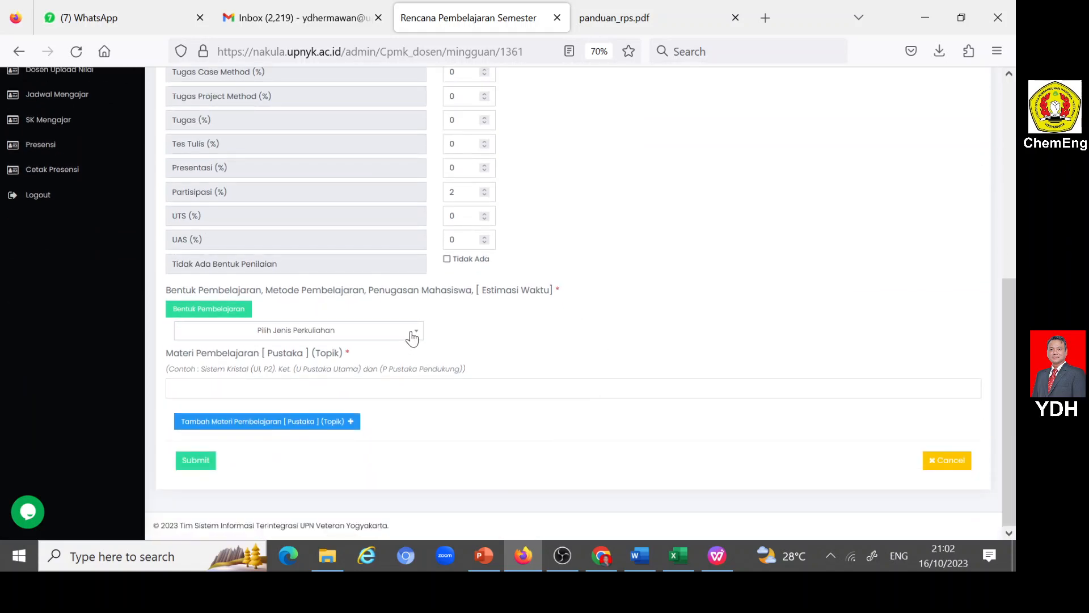
{"action": "left_click", "coordinate": [411, 332]}
{"action": "left_click", "coordinate": [224, 390]}
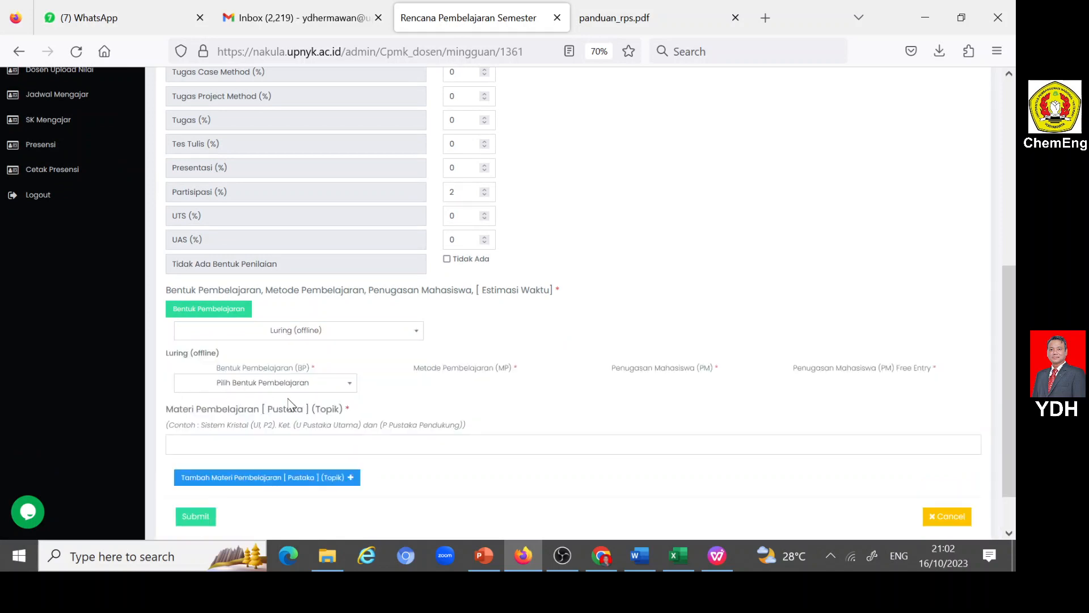
{"action": "left_click", "coordinate": [347, 389]}
{"action": "left_click", "coordinate": [246, 444]}
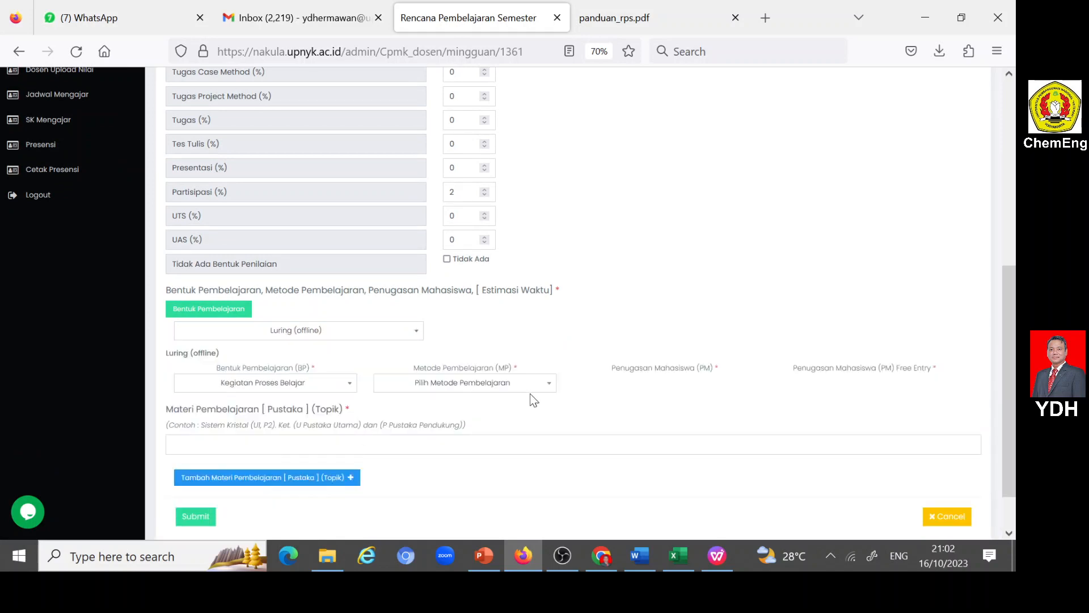
{"action": "left_click", "coordinate": [547, 390]}
{"action": "left_click", "coordinate": [409, 504]}
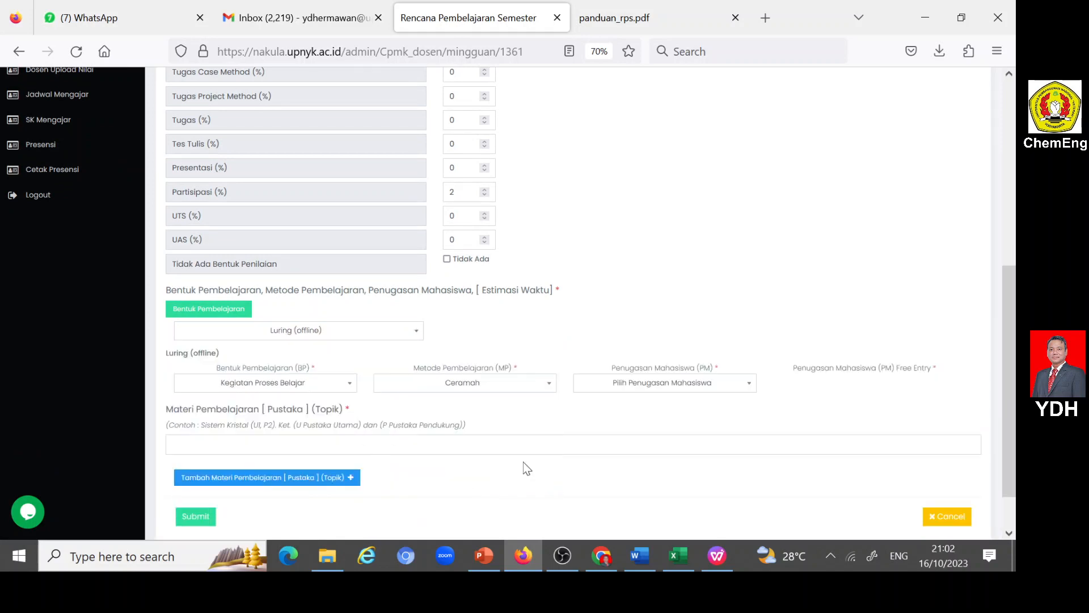
- Set the Penugasan Mahasiswa to Free Entry and fill its free entry with "Tidak ada tugas"
{"action": "left_click", "coordinate": [737, 383]}
{"action": "scroll", "coordinate": [659, 457], "scroll_direction": "down", "scroll_amount": 3}
{"action": "left_click", "coordinate": [653, 516]}
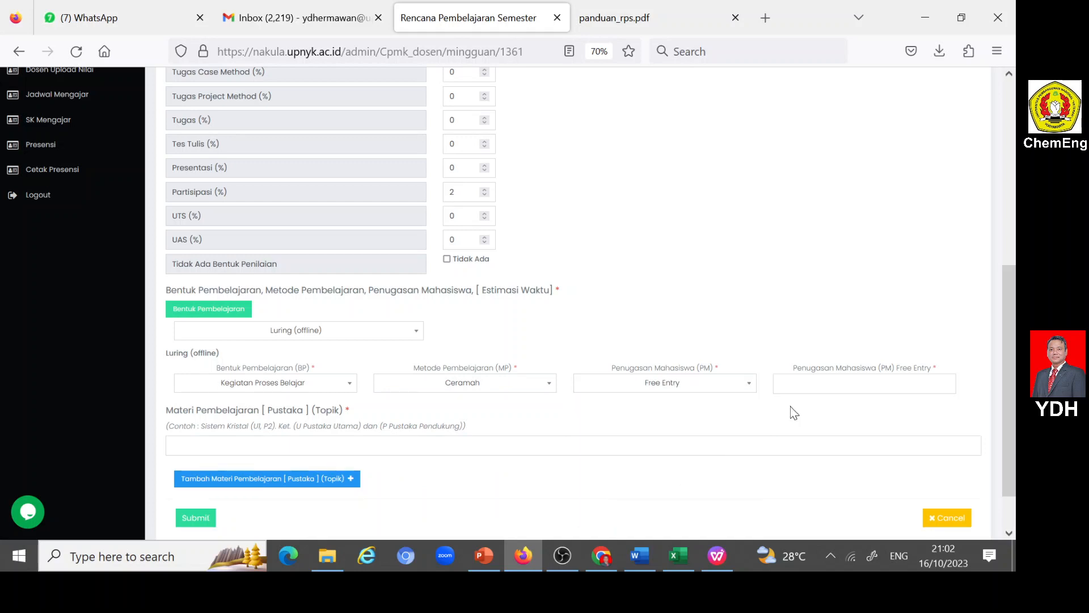
{"action": "left_click", "coordinate": [809, 384]}
{"action": "type", "text": "t"}
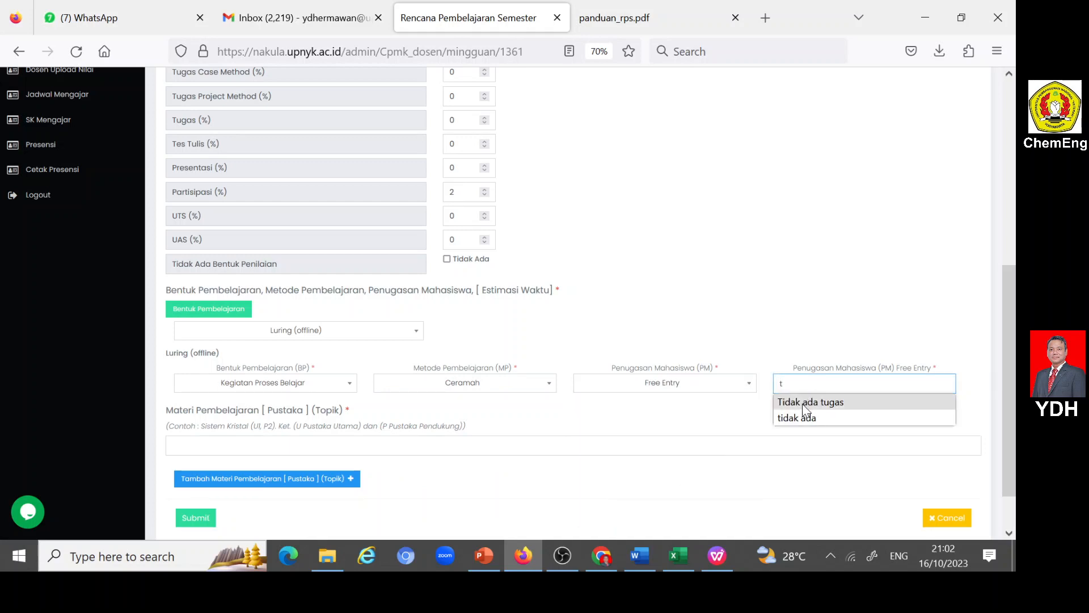
{"action": "left_click", "coordinate": [806, 403]}
- Switch to the RPS document in Word and examine its CPL, CPMK and Sub-CPMK lists for the week 10 Materi Pembelajaran
{"action": "scroll", "coordinate": [807, 409], "scroll_direction": "down", "scroll_amount": 2}
{"action": "left_click", "coordinate": [173, 389]}
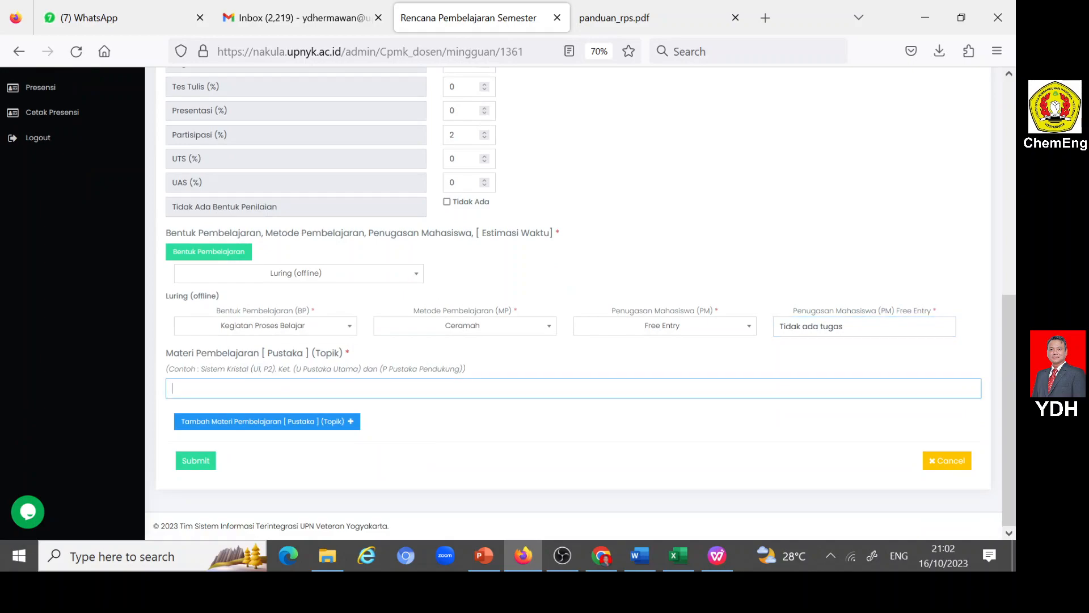
{"action": "left_click", "coordinate": [642, 554]}
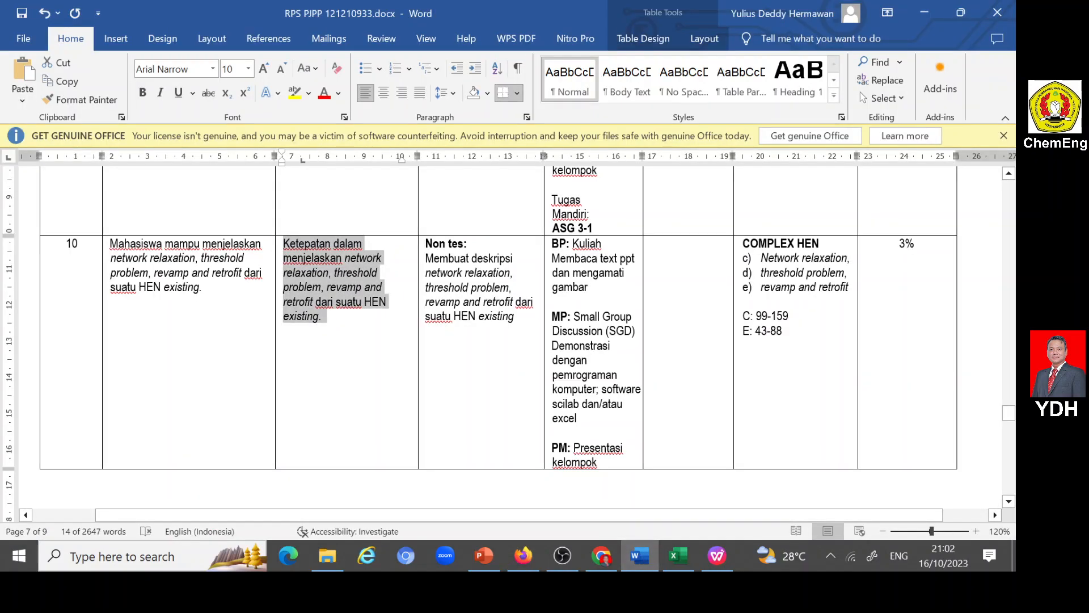
{"action": "scroll", "coordinate": [511, 341], "scroll_direction": "up", "scroll_amount": 20}
{"action": "scroll", "coordinate": [670, 423], "scroll_direction": "up", "scroll_amount": 20}
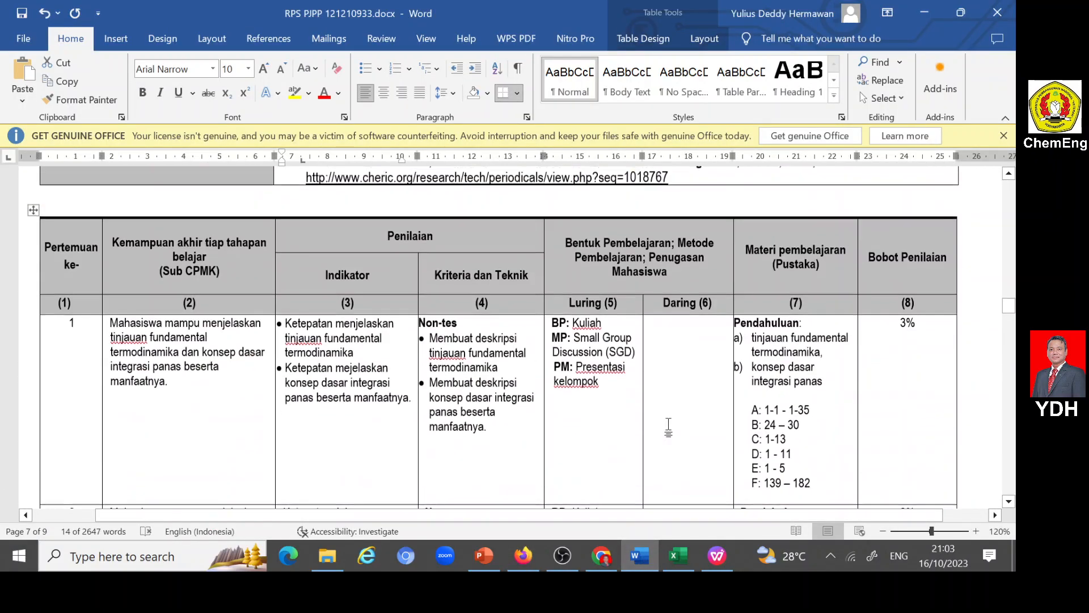
{"action": "scroll", "coordinate": [669, 423], "scroll_direction": "up", "scroll_amount": 20}
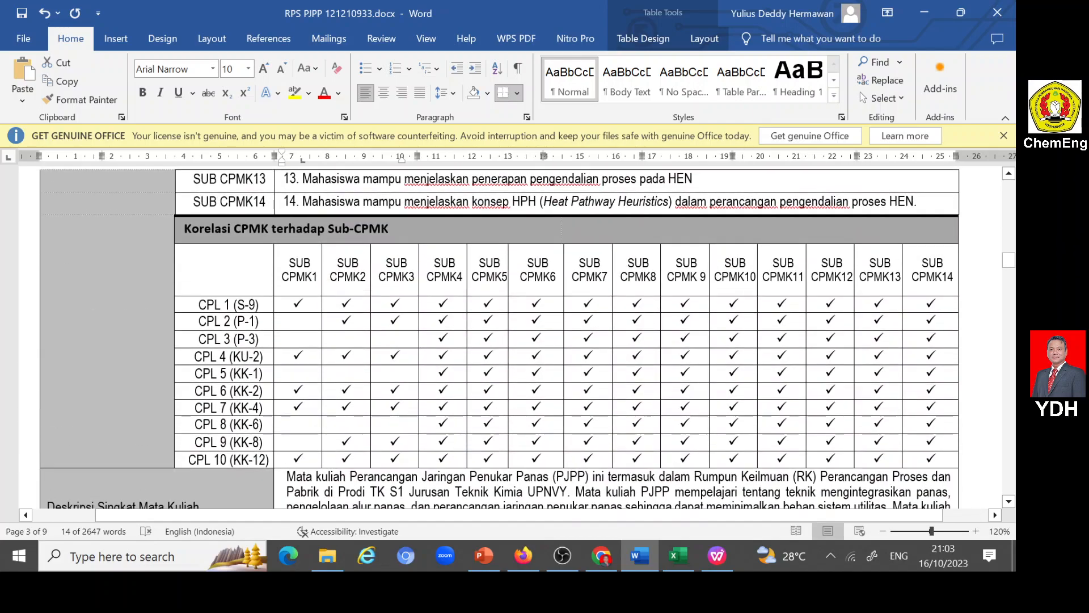
{"action": "scroll", "coordinate": [670, 423], "scroll_direction": "up", "scroll_amount": 1}
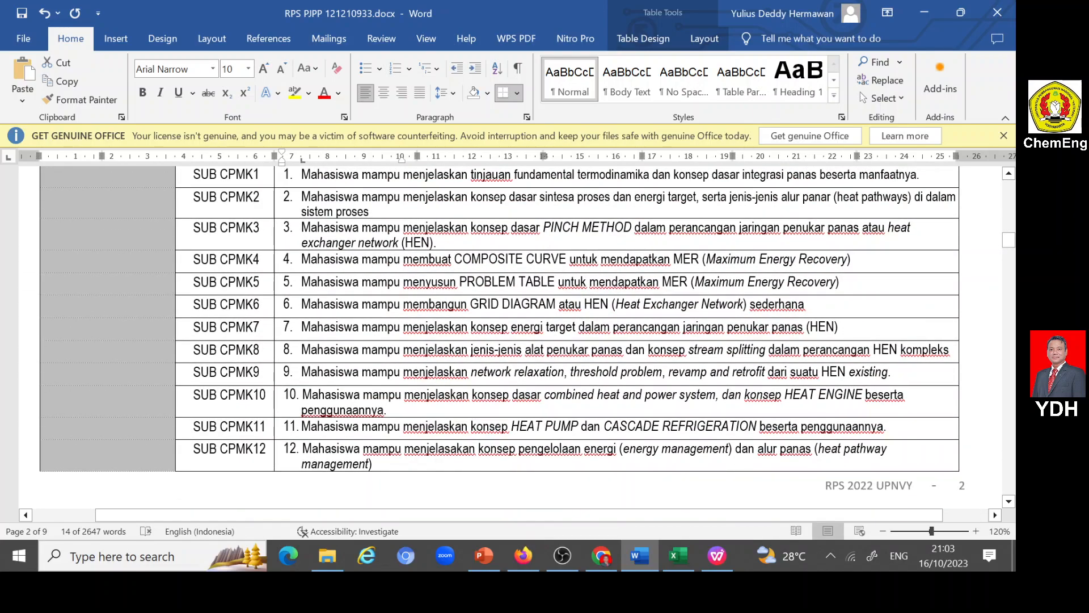
{"action": "scroll", "coordinate": [511, 337], "scroll_direction": "up", "scroll_amount": 12}
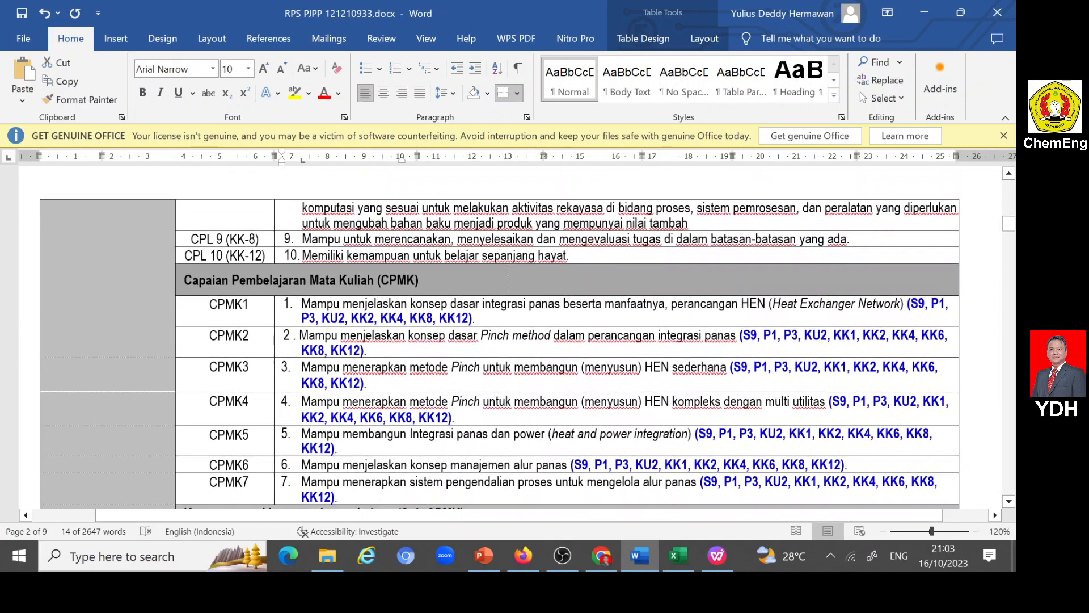
{"action": "scroll", "coordinate": [499, 340], "scroll_direction": "up", "scroll_amount": 2}
{"action": "scroll", "coordinate": [500, 340], "scroll_direction": "down", "scroll_amount": 6}
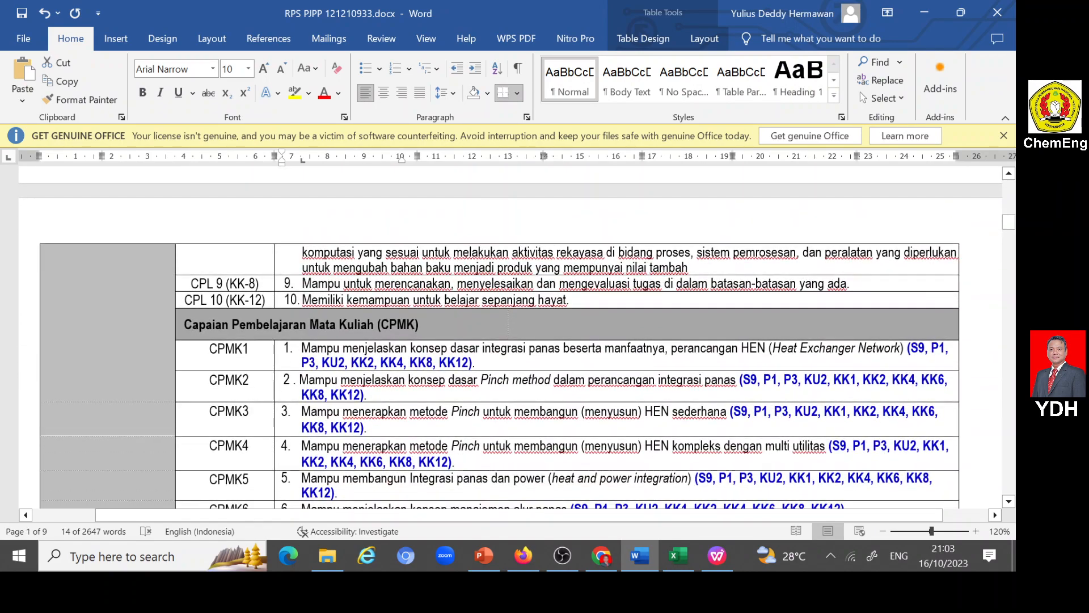
{"action": "scroll", "coordinate": [511, 338], "scroll_direction": "up", "scroll_amount": 11}
{"action": "scroll", "coordinate": [510, 337], "scroll_direction": "down", "scroll_amount": 14}
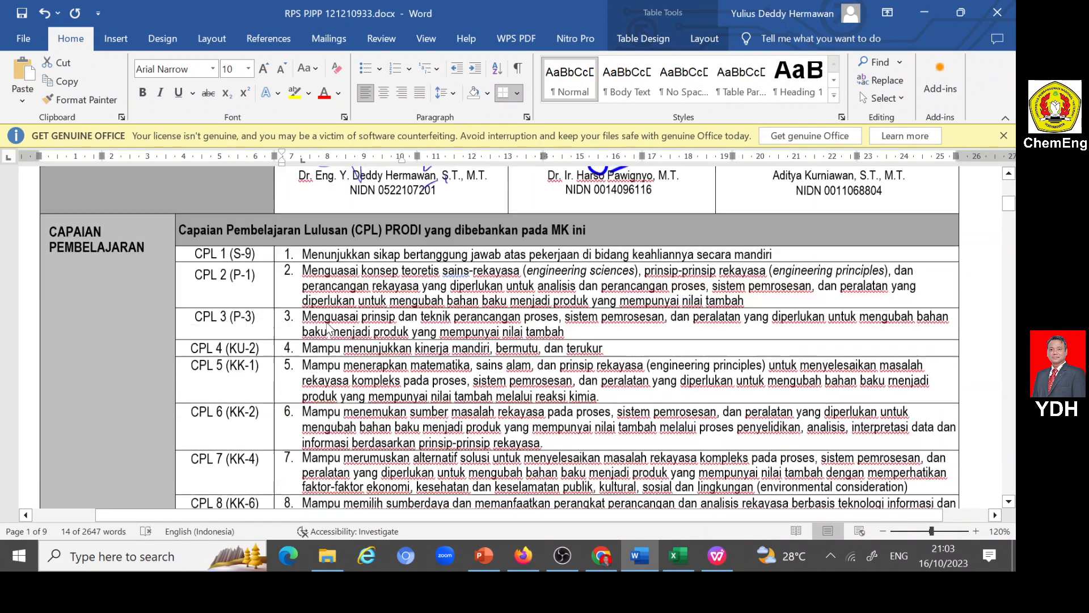
{"action": "scroll", "coordinate": [511, 337], "scroll_direction": "down", "scroll_amount": 10}
{"action": "scroll", "coordinate": [511, 337], "scroll_direction": "down", "scroll_amount": 20}
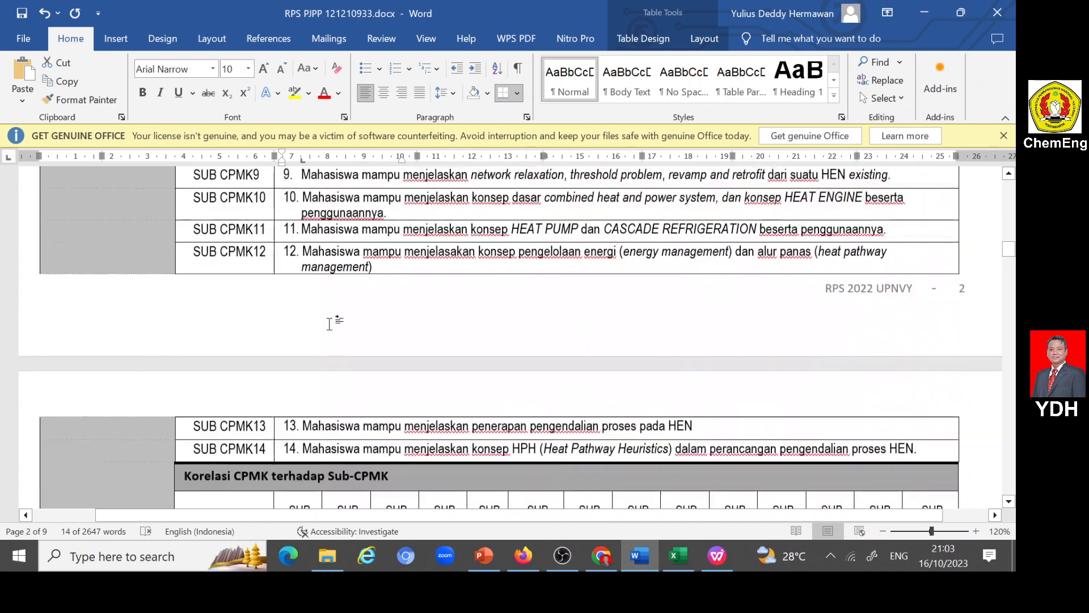
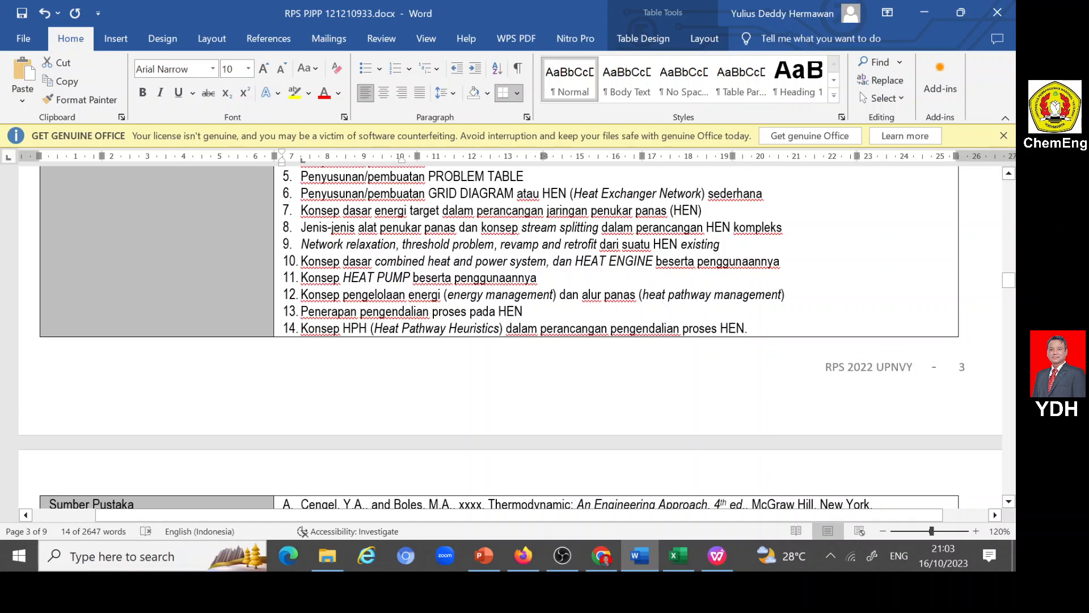
- Copy topic 9 on network relaxation, threshold problem, revamp and retrofit from the Word document into the form's Materi Pembelajaran field and submit the entry
{"action": "key", "text": "alt+Tab"}
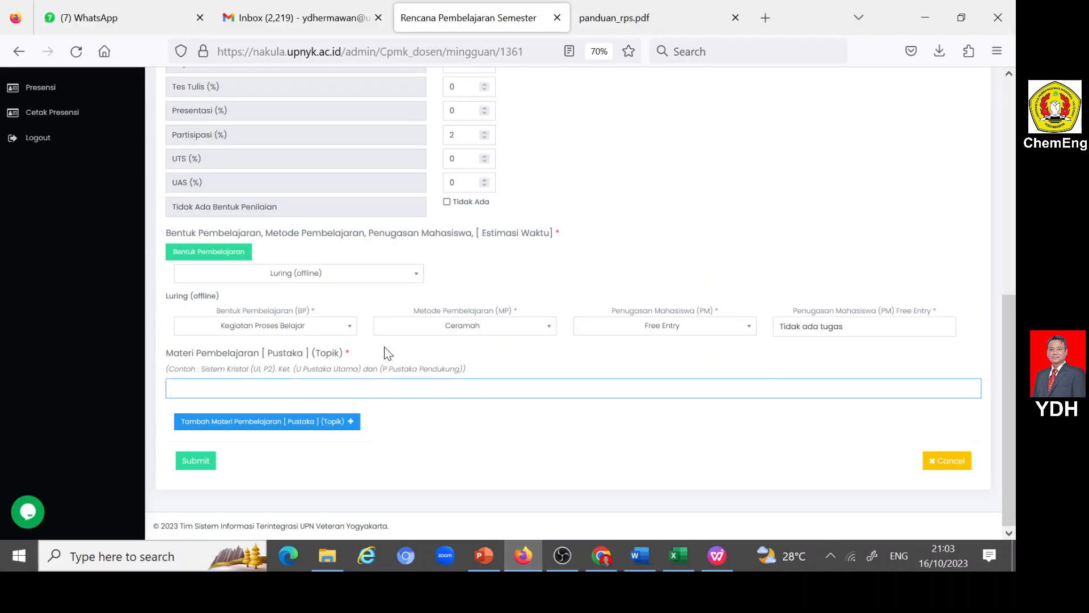
{"action": "scroll", "coordinate": [387, 353], "scroll_direction": "up", "scroll_amount": 6}
{"action": "scroll", "coordinate": [387, 352], "scroll_direction": "down", "scroll_amount": 2}
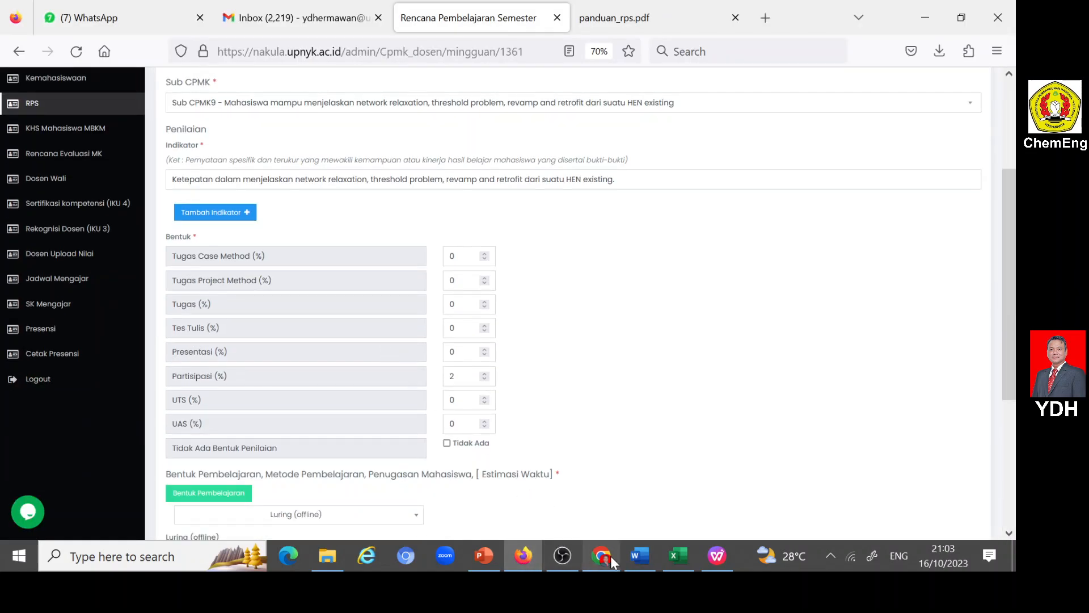
{"action": "left_click", "coordinate": [638, 552]}
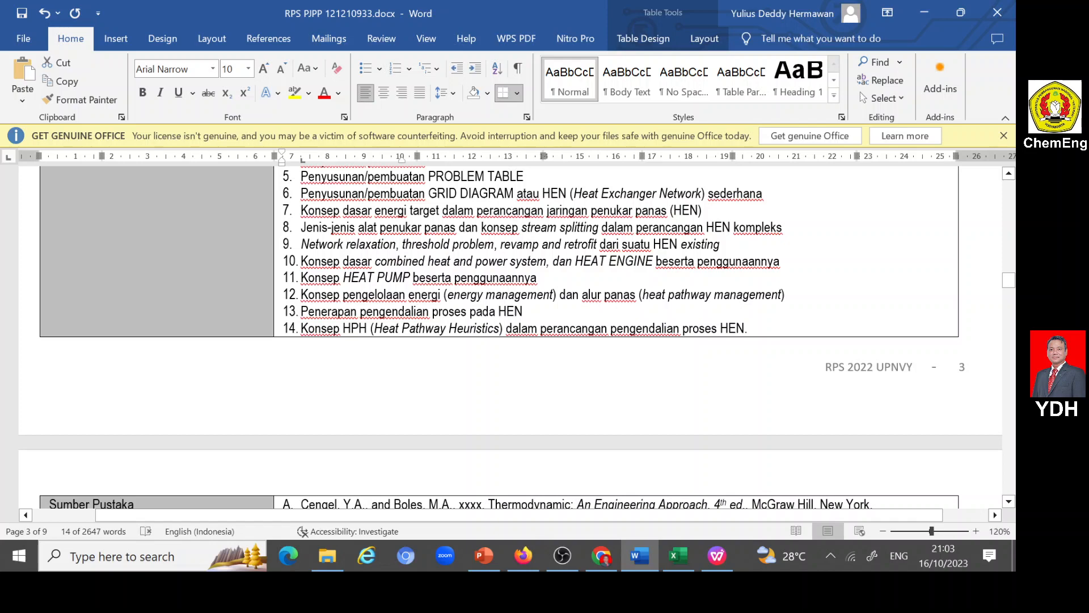
{"action": "left_click_drag", "start_coordinate": [301, 244], "coordinate": [720, 244]}
{"action": "key", "text": "ctrl+c"}
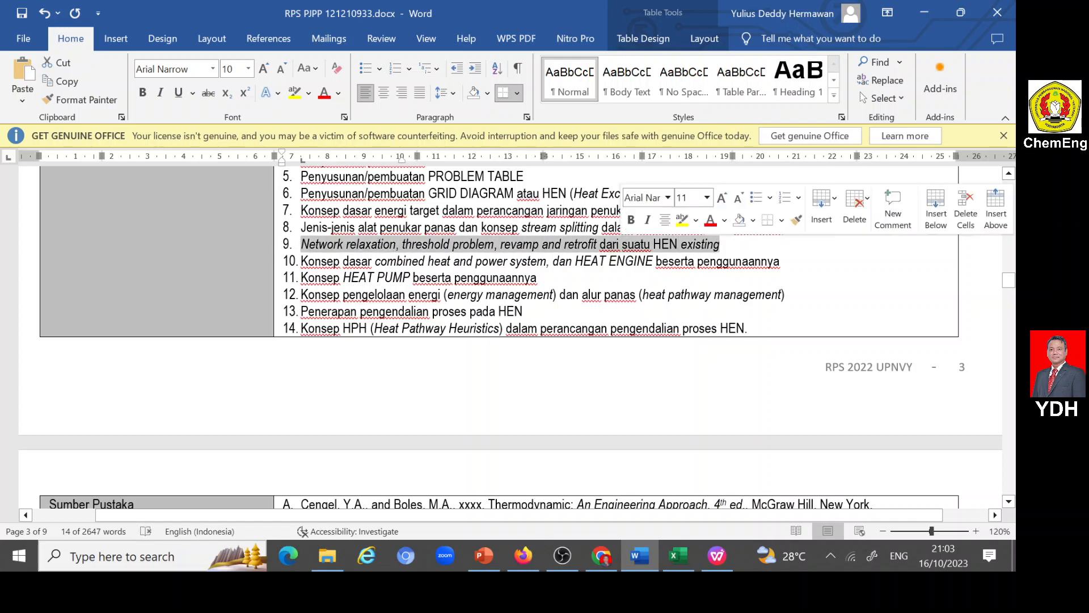
{"action": "left_click", "coordinate": [523, 555]}
{"action": "scroll", "coordinate": [406, 516], "scroll_direction": "down", "scroll_amount": 3}
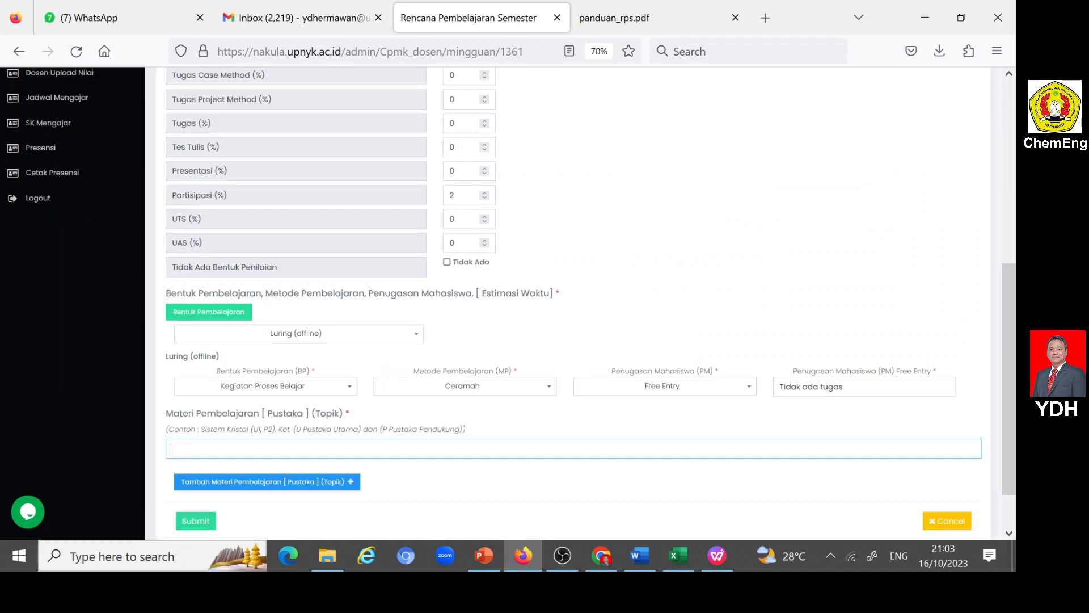
{"action": "left_click", "coordinate": [258, 449]}
{"action": "key", "text": "ctrl+v"}
{"action": "scroll", "coordinate": [228, 504], "scroll_direction": "down", "scroll_amount": 2}
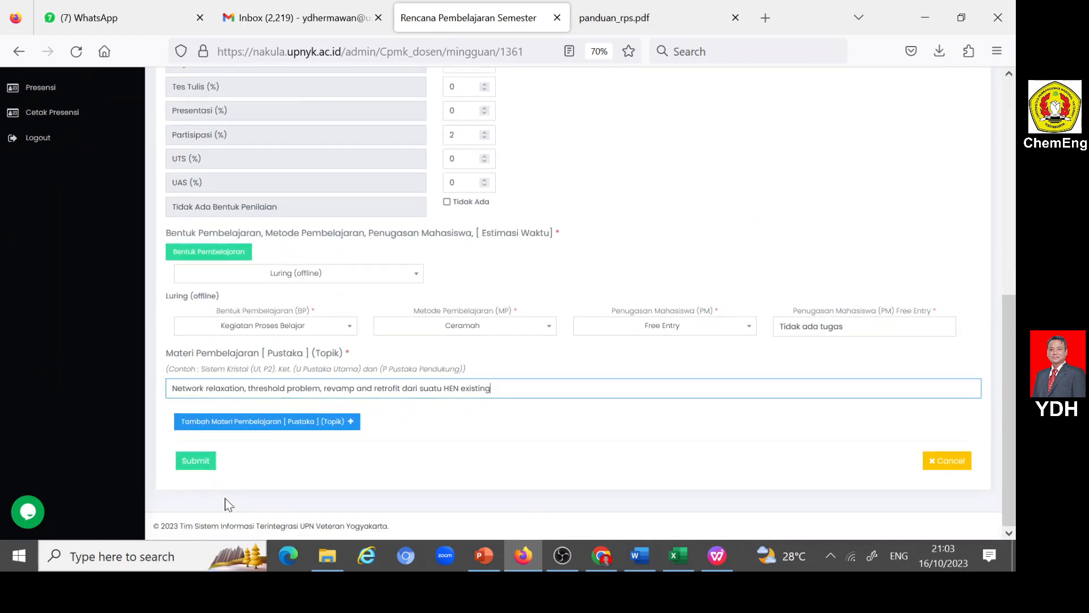
{"action": "left_click", "coordinate": [195, 461]}
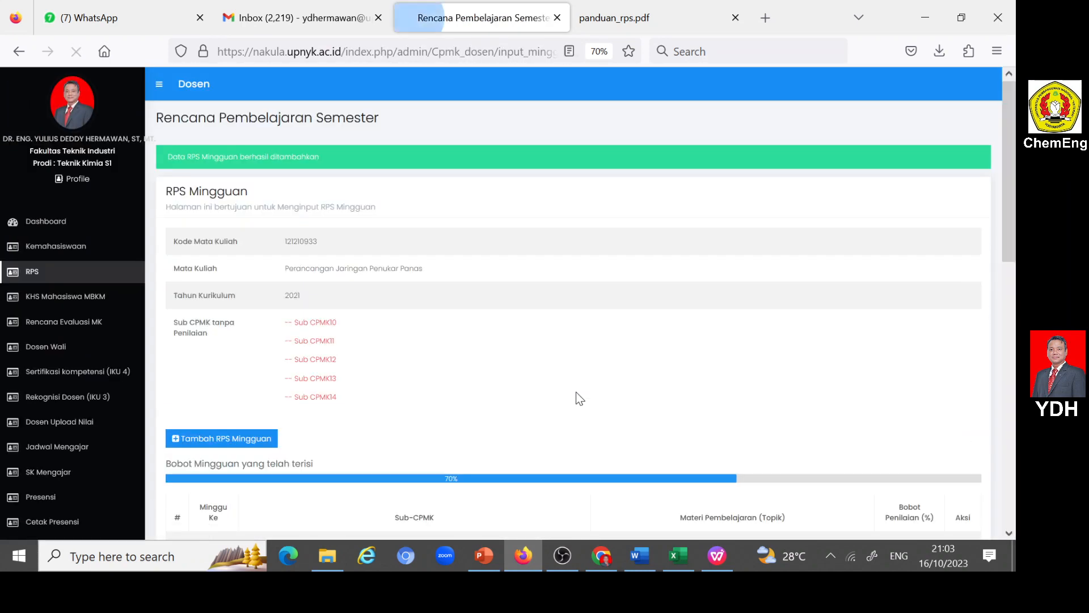
- Review the weekly RPS list, then add a new weekly entry and set its Minggu Ke to Minggu Ke 11
{"action": "scroll", "coordinate": [619, 376], "scroll_direction": "down", "scroll_amount": 10}
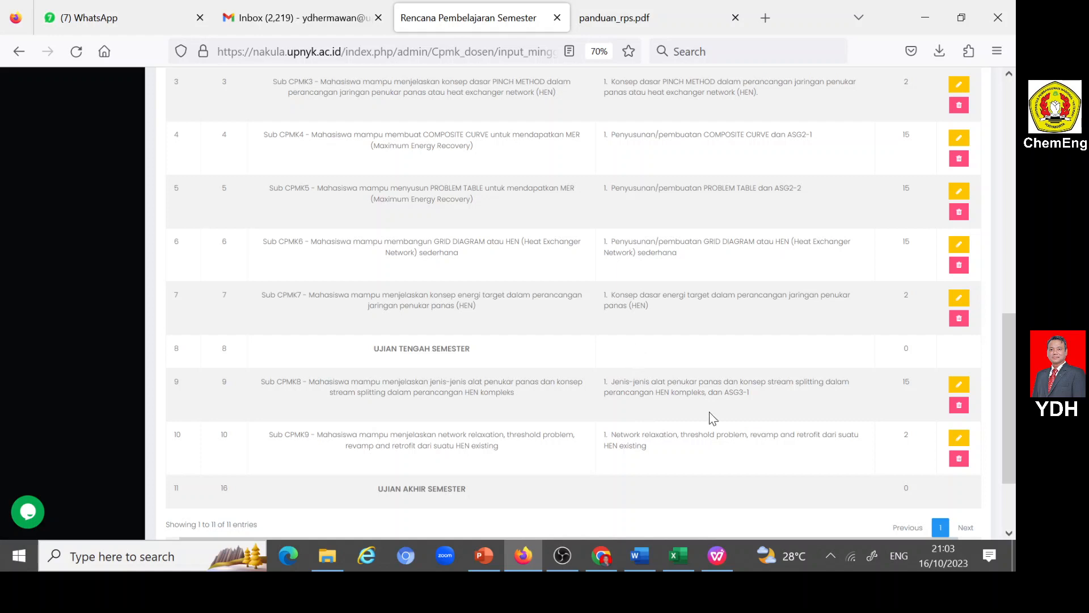
{"action": "scroll", "coordinate": [806, 423], "scroll_direction": "up", "scroll_amount": 5}
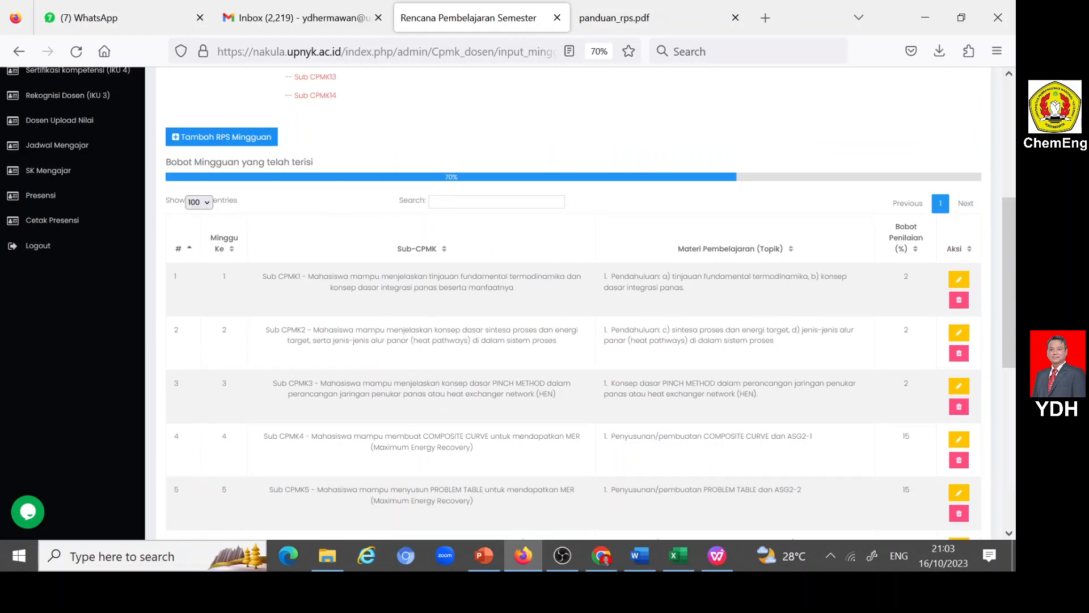
{"action": "left_click", "coordinate": [181, 138]}
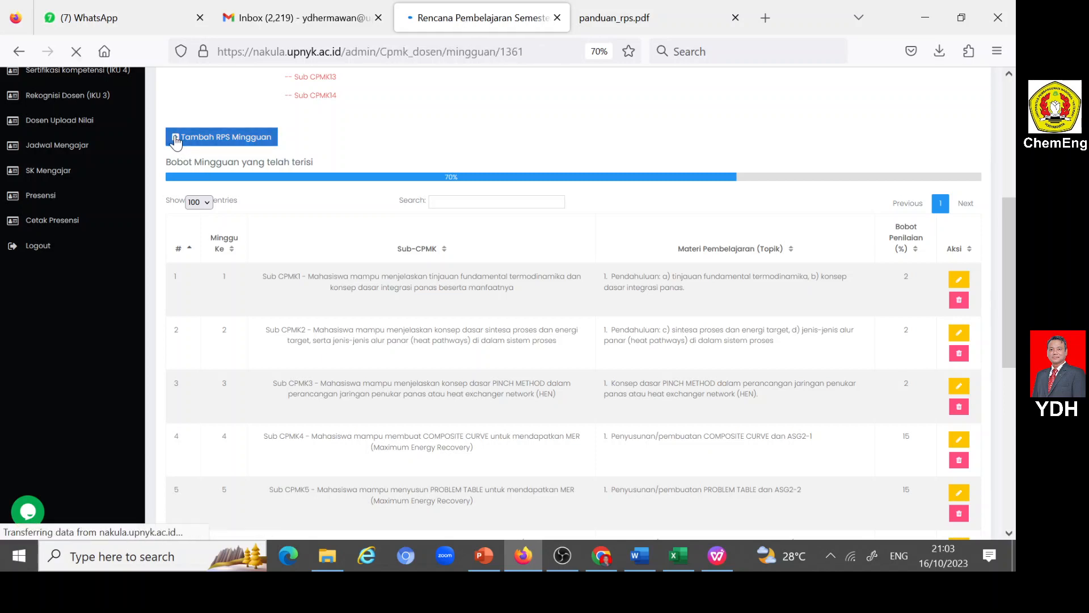
{"action": "left_click", "coordinate": [218, 223]}
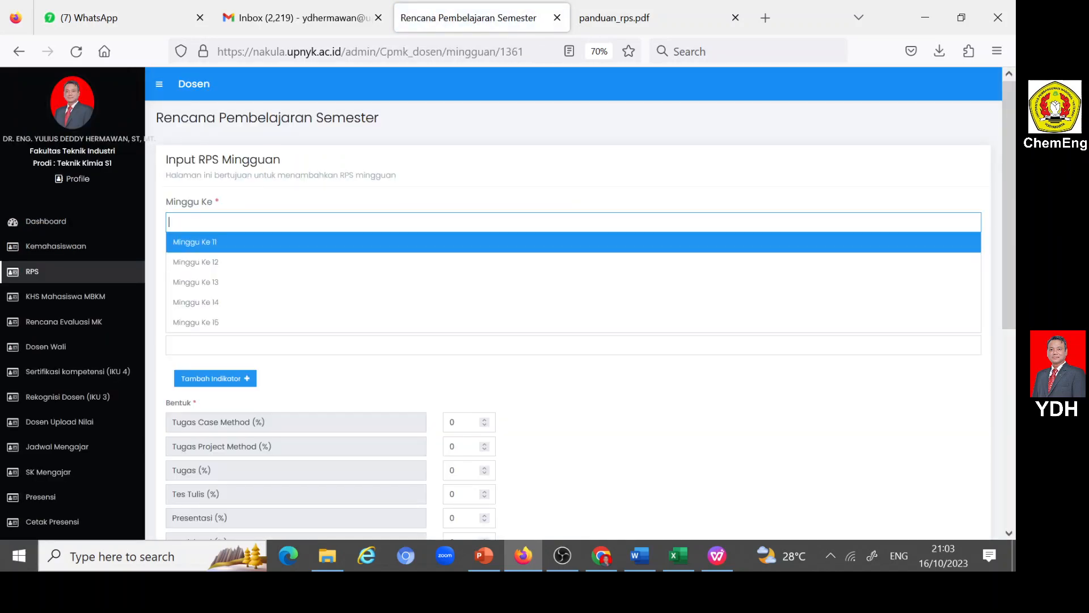
{"action": "left_click", "coordinate": [219, 240]}
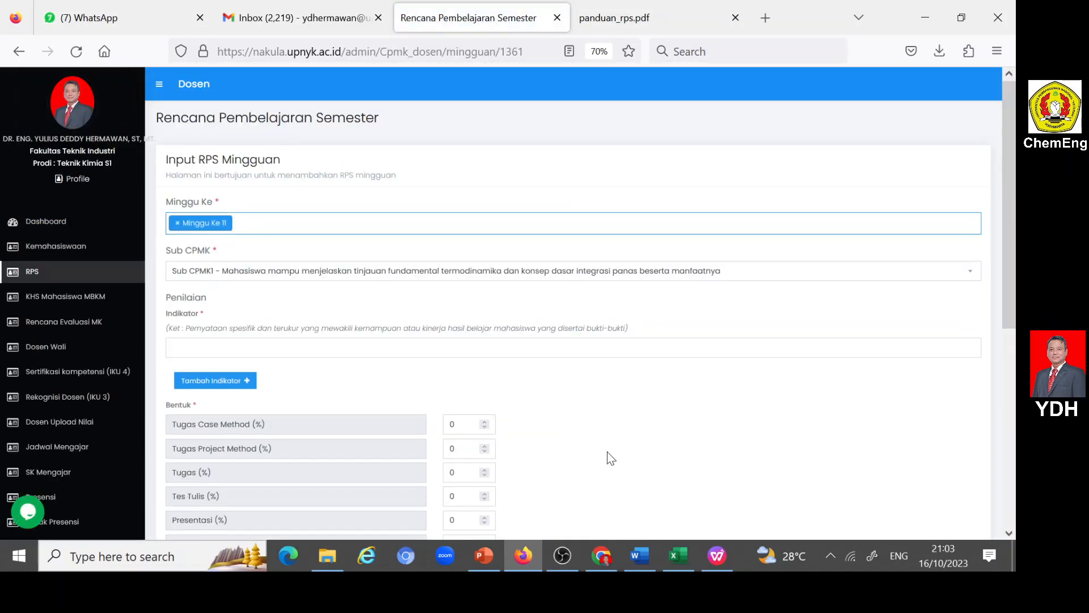
- Copy topic 10 on combined heat and power system and HEAT ENGINE from the Word document into the form's Materi Pembelajaran field
{"action": "left_click", "coordinate": [638, 553]}
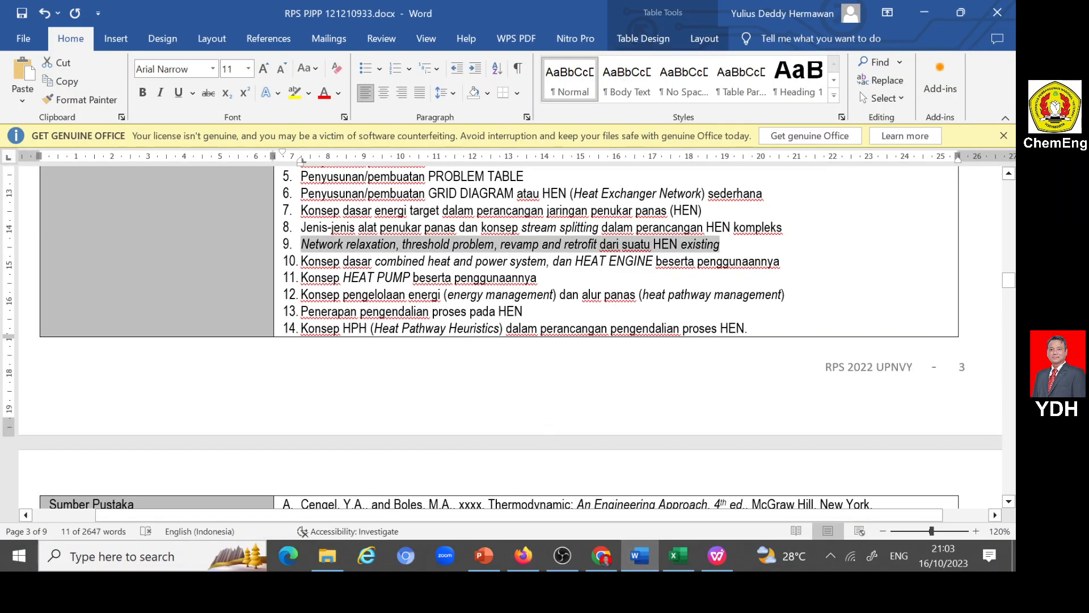
{"action": "left_click_drag", "start_coordinate": [302, 261], "coordinate": [745, 265]}
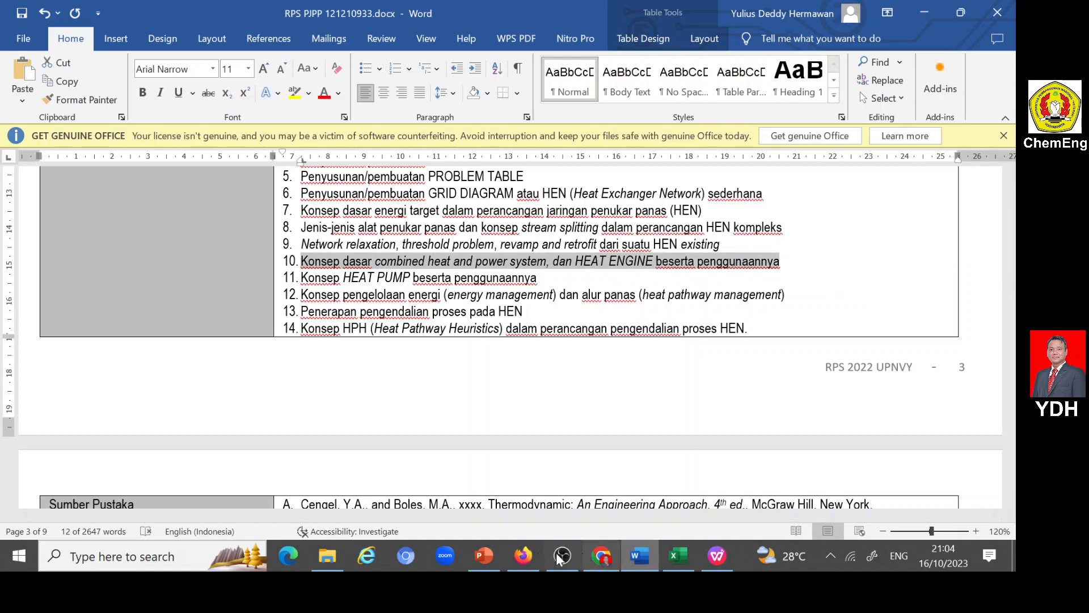
{"action": "left_click", "coordinate": [526, 554]}
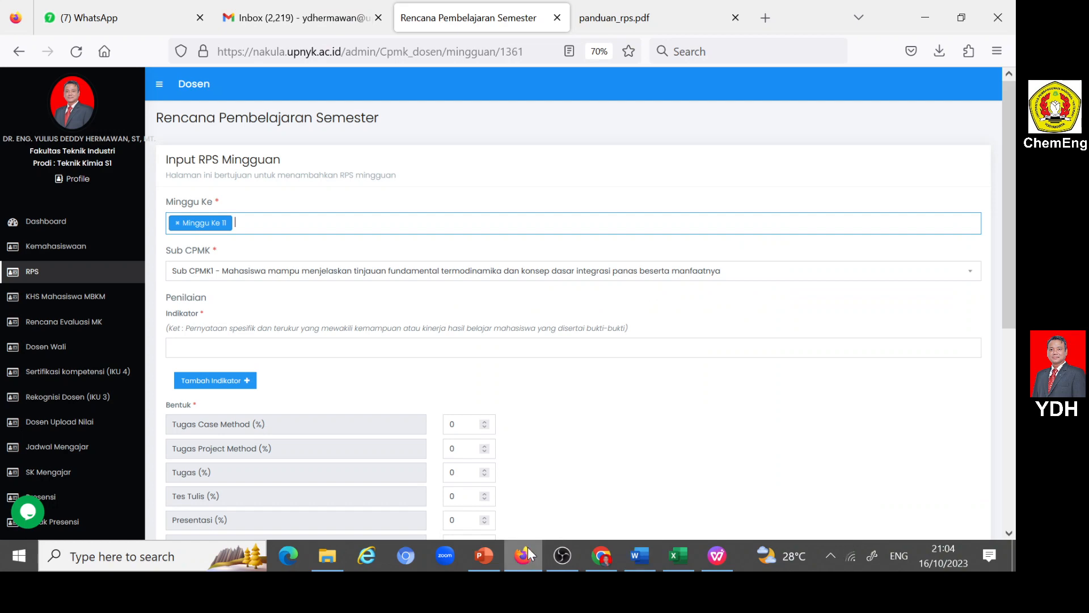
{"action": "scroll", "coordinate": [222, 392], "scroll_direction": "down", "scroll_amount": 6}
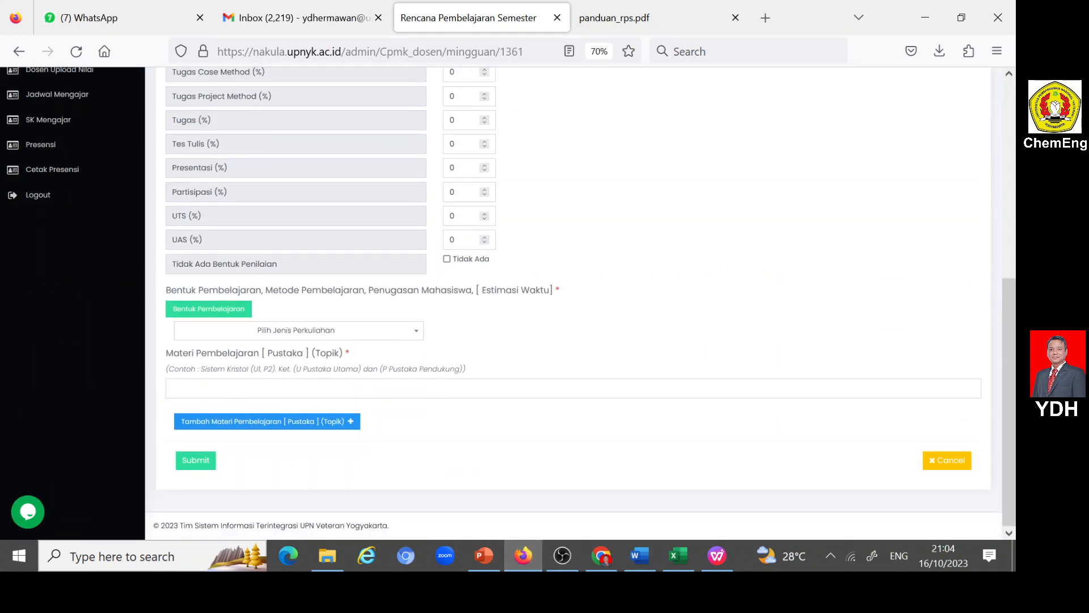
{"action": "left_click", "coordinate": [234, 390]}
{"action": "key", "text": "ctrl+v"}
- Set the entry's Sub CPMK to Sub CPMK10, covering combined heat and power system and HEAT ENGINE
{"action": "scroll", "coordinate": [234, 389], "scroll_direction": "up", "scroll_amount": 6}
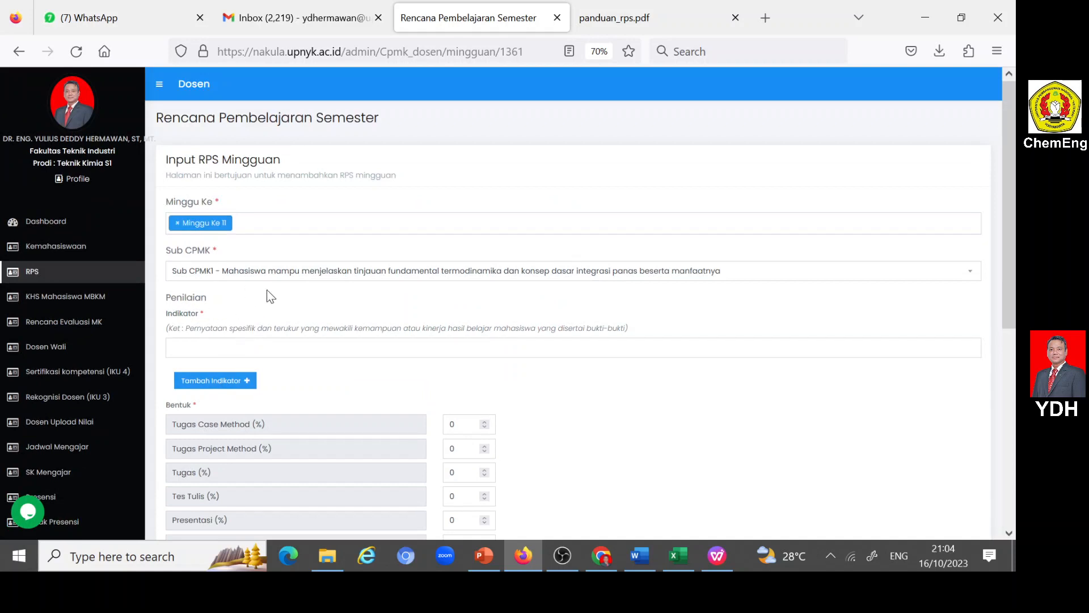
{"action": "left_click", "coordinate": [228, 274]}
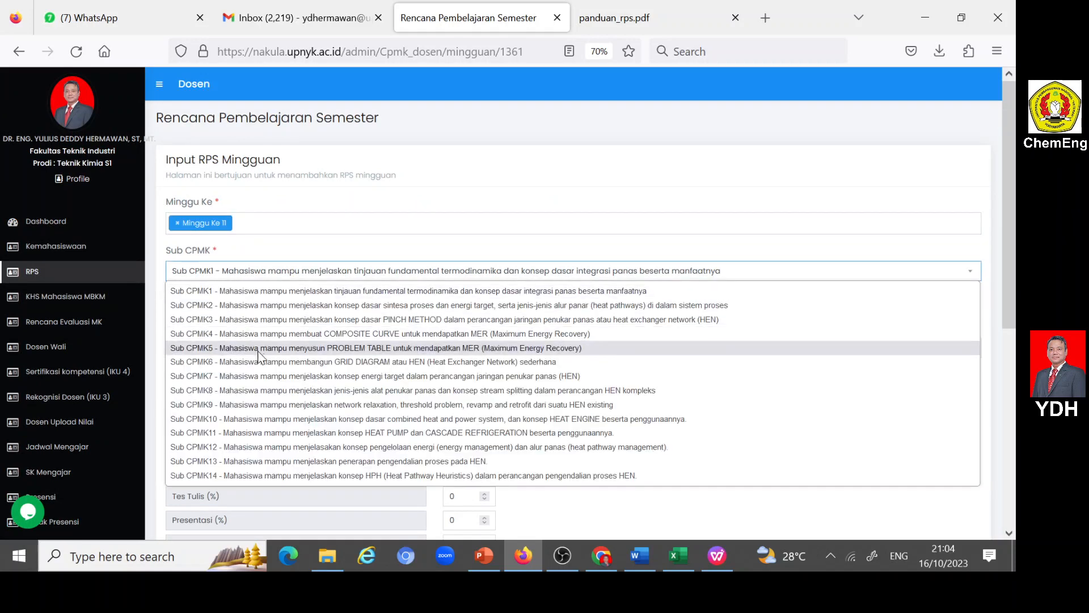
{"action": "left_click", "coordinate": [404, 420]}
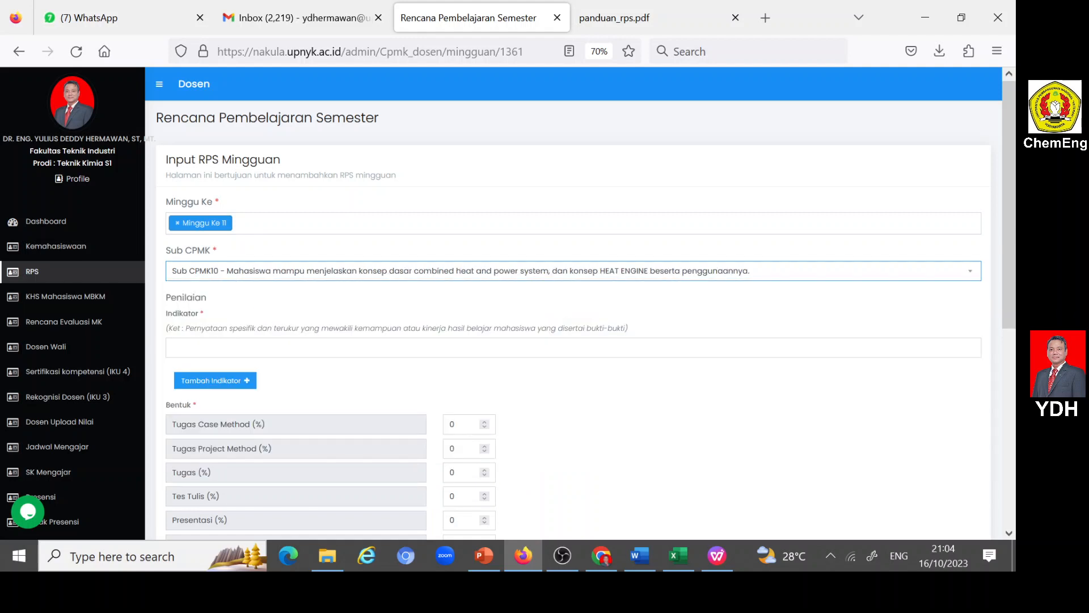
- Copy the meeting 10 indicator on network relaxation, threshold problem, revamp and retrofit from the Word plan into the form's Indikator field
{"action": "left_click", "coordinate": [640, 556]}
{"action": "scroll", "coordinate": [511, 335], "scroll_direction": "down", "scroll_amount": 10}
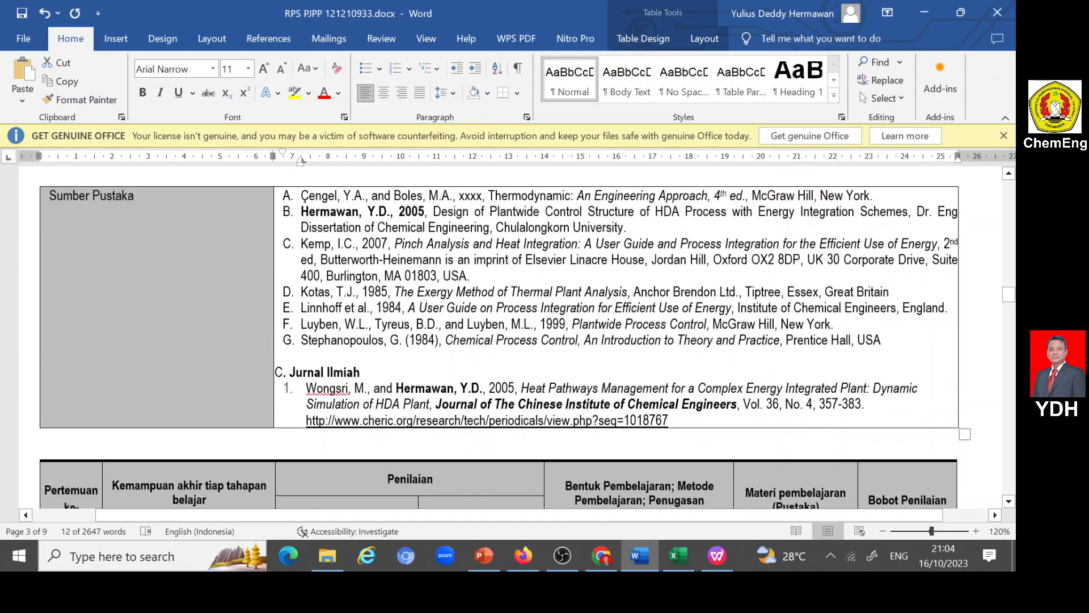
{"action": "scroll", "coordinate": [511, 335], "scroll_direction": "down", "scroll_amount": 15}
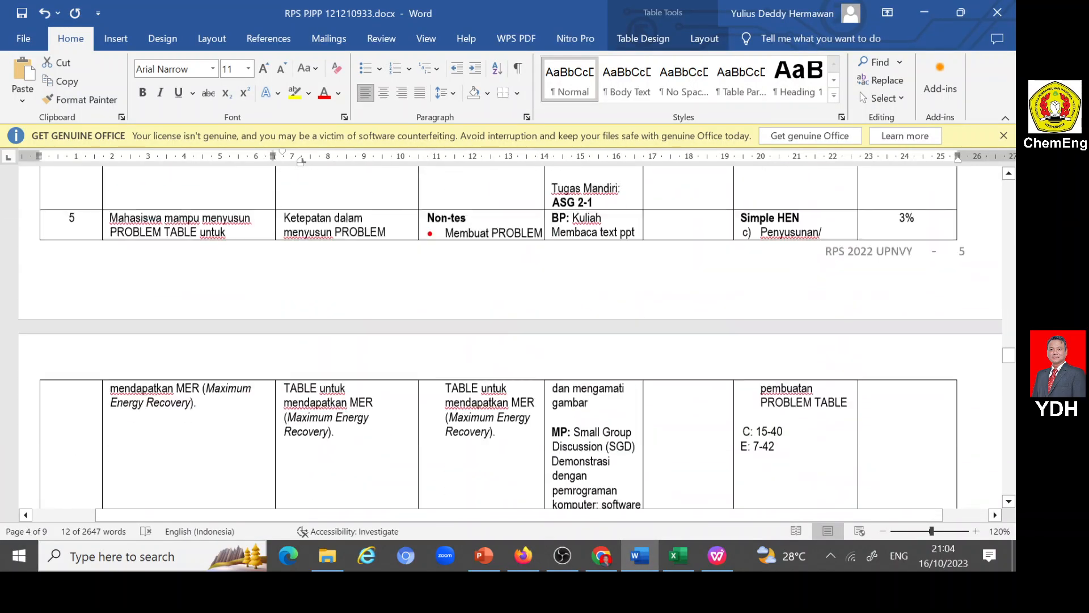
{"action": "scroll", "coordinate": [505, 394], "scroll_direction": "down", "scroll_amount": 15}
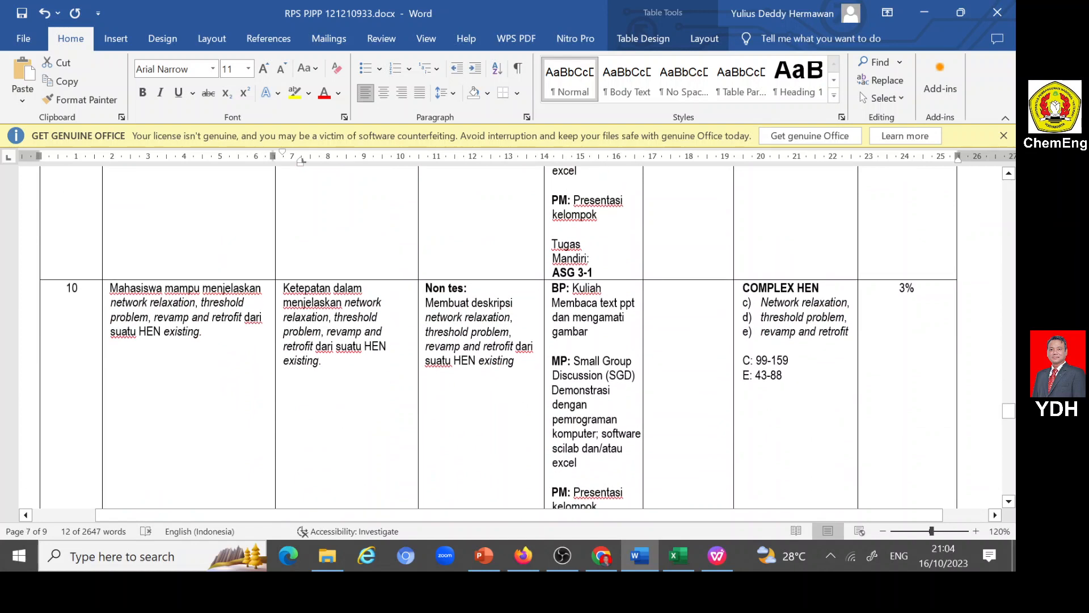
{"action": "left_click_drag", "start_coordinate": [283, 288], "coordinate": [339, 366]}
{"action": "key", "text": "ctrl+c"}
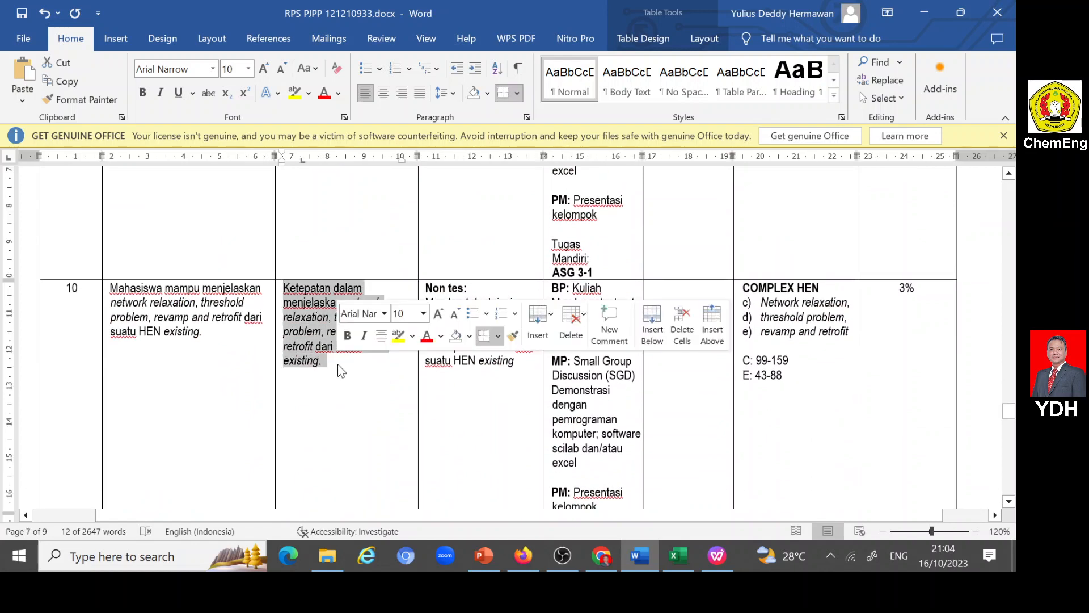
{"action": "left_click", "coordinate": [524, 556]}
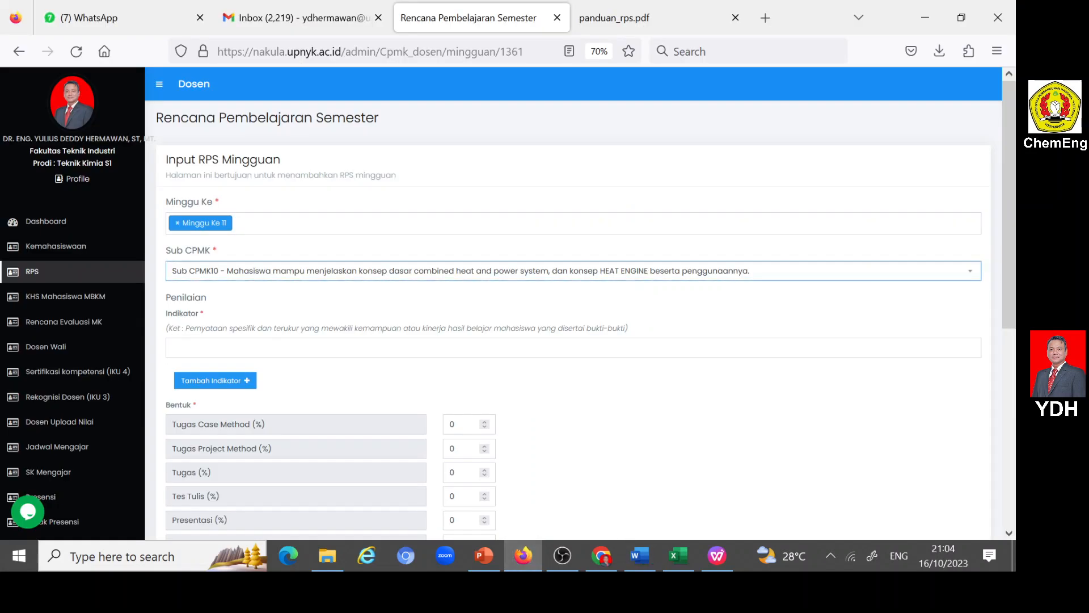
{"action": "left_click", "coordinate": [173, 347]}
{"action": "key", "text": "ctrl+v"}
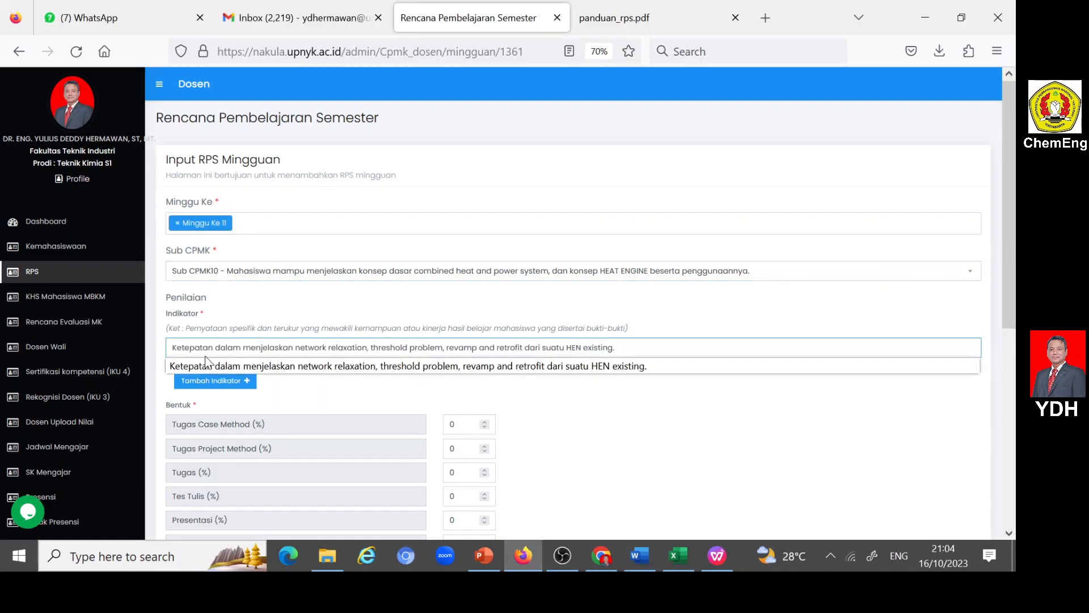
{"action": "key", "text": "Escape"}
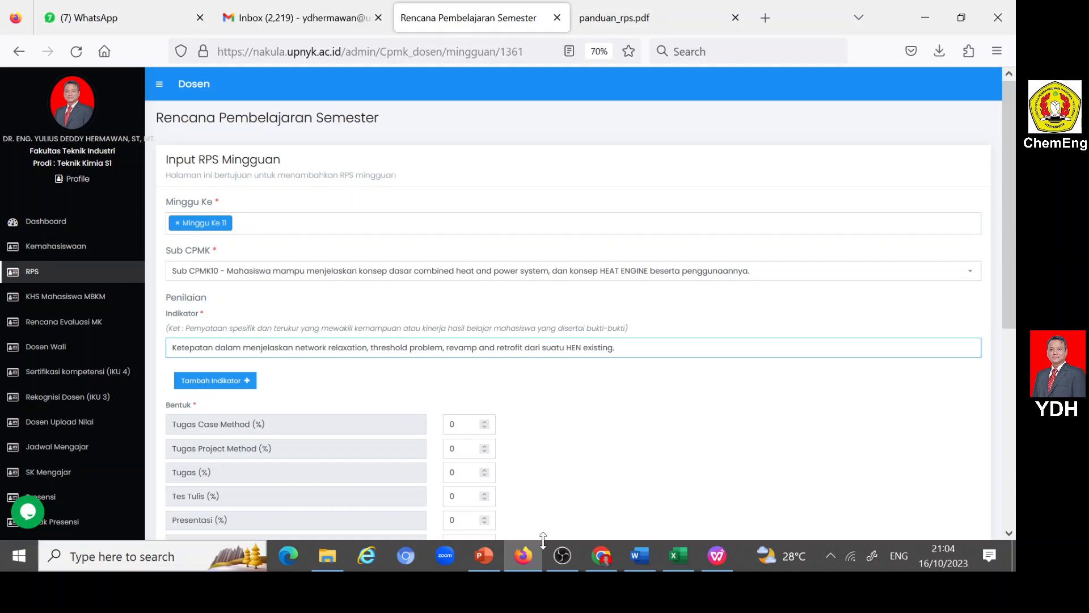
- Compare the form's indicator with the indicators for meetings 9 to 11 in the Word RPS document
{"action": "left_click", "coordinate": [523, 556]}
{"action": "scroll", "coordinate": [338, 421], "scroll_direction": "down", "scroll_amount": 8}
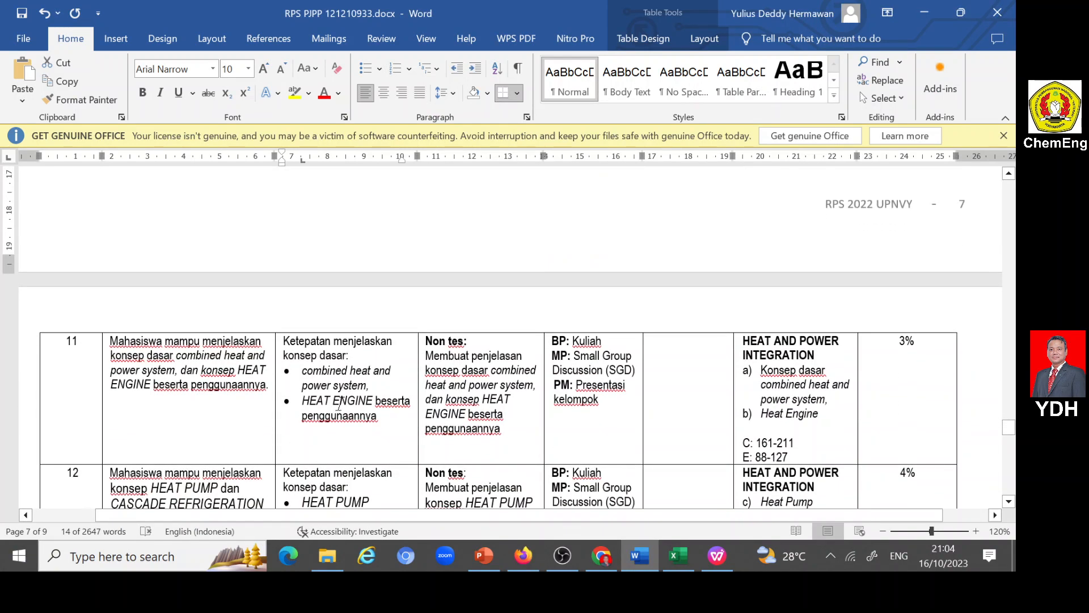
{"action": "scroll", "coordinate": [340, 404], "scroll_direction": "up", "scroll_amount": 8}
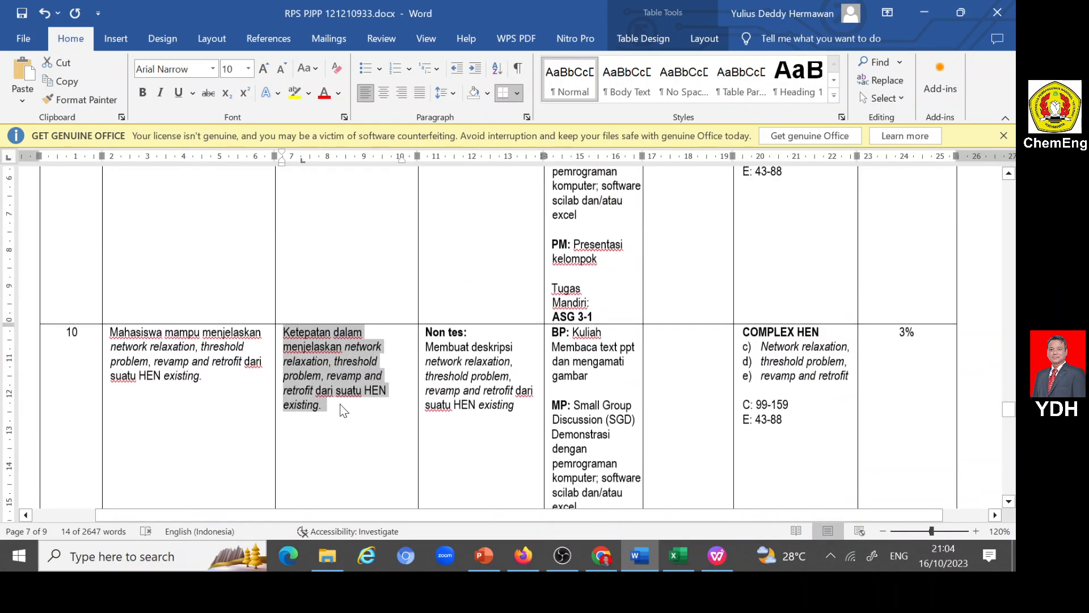
{"action": "scroll", "coordinate": [340, 404], "scroll_direction": "up", "scroll_amount": 6}
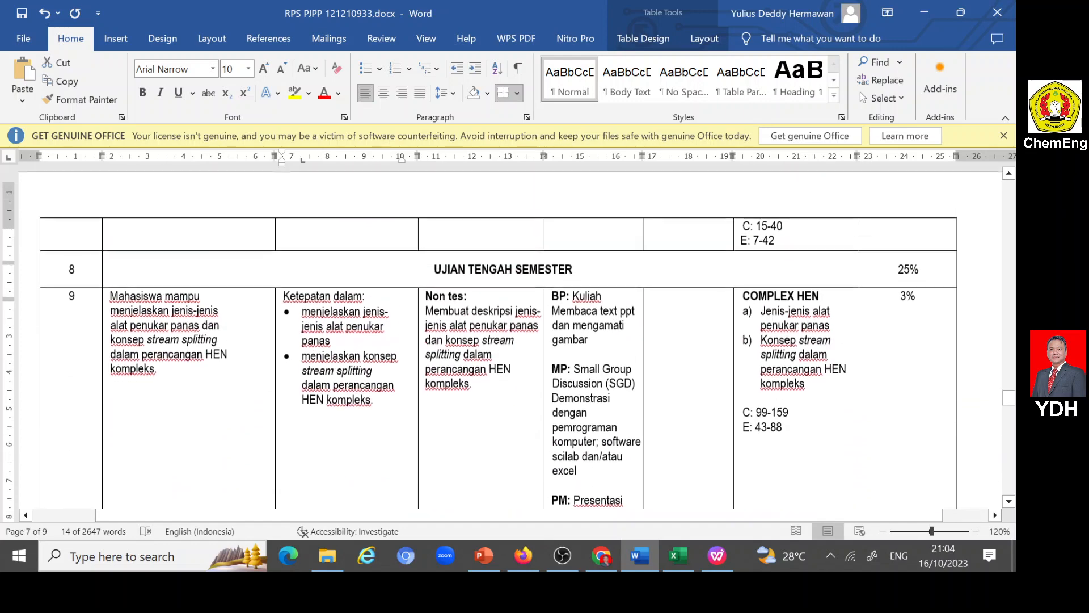
{"action": "scroll", "coordinate": [339, 404], "scroll_direction": "down", "scroll_amount": 4}
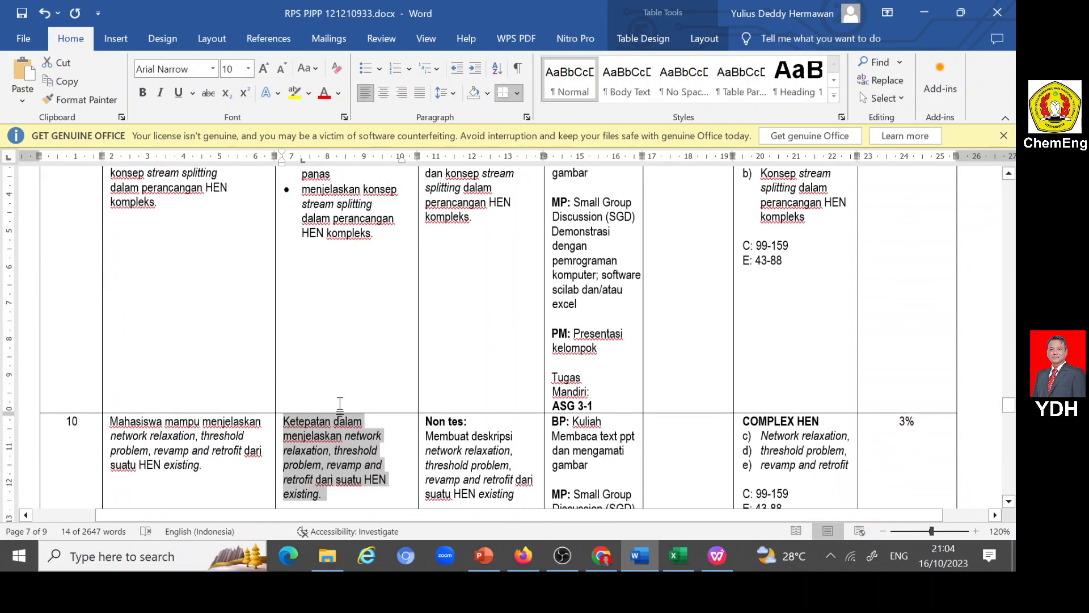
{"action": "scroll", "coordinate": [339, 404], "scroll_direction": "down", "scroll_amount": 4}
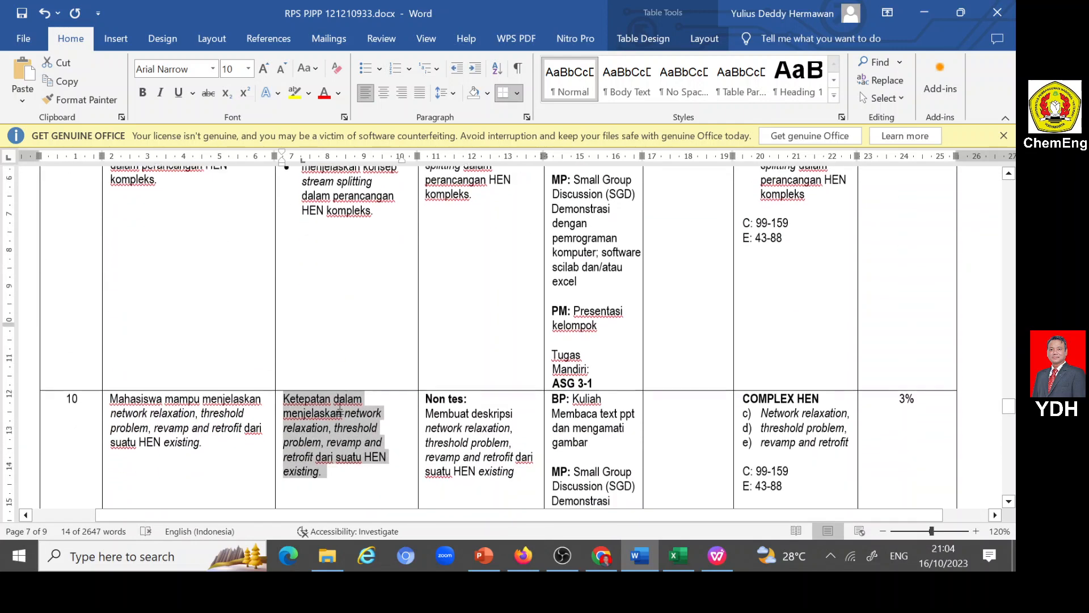
{"action": "left_click", "coordinate": [524, 555]}
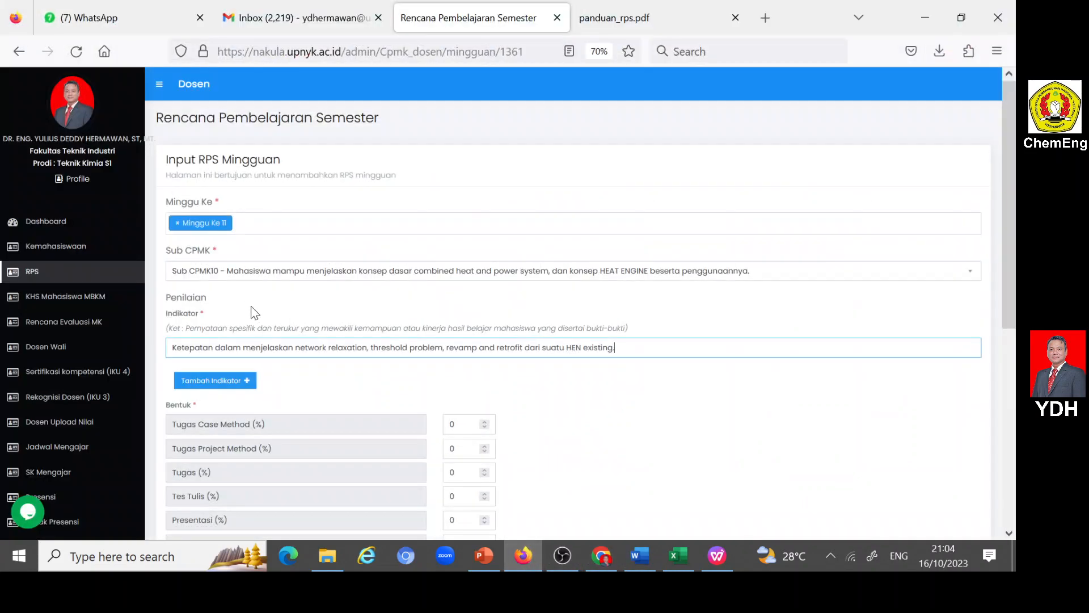
- Replace the form's Indikator text with the meeting 11 indicator on combined heat and power system and HEAT ENGINE from the Word document
{"action": "left_click", "coordinate": [625, 545]}
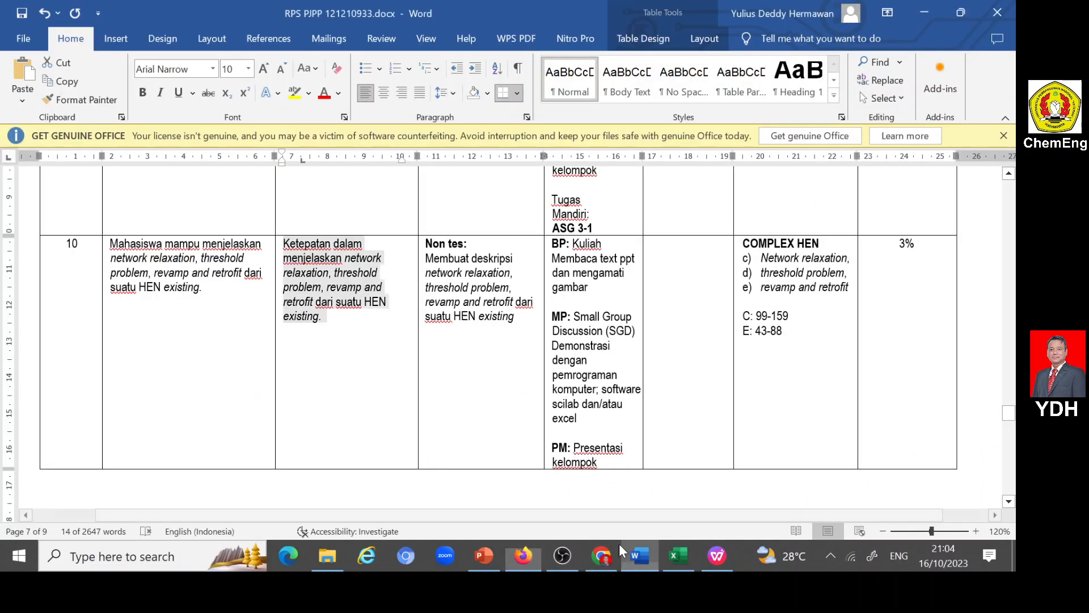
{"action": "scroll", "coordinate": [343, 386], "scroll_direction": "down", "scroll_amount": 3}
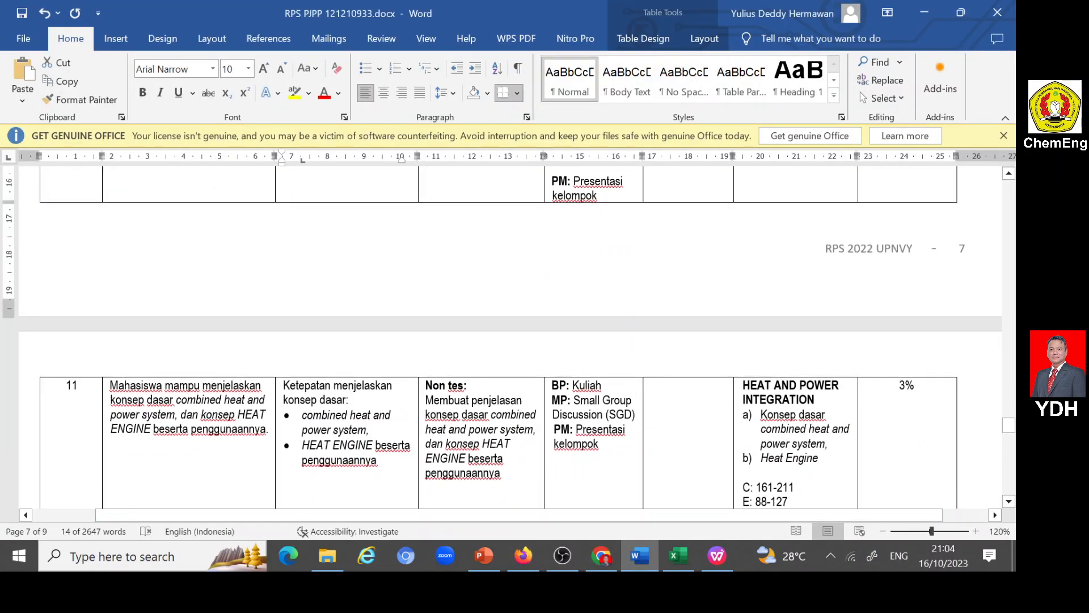
{"action": "left_click_drag", "start_coordinate": [283, 385], "coordinate": [381, 462]}
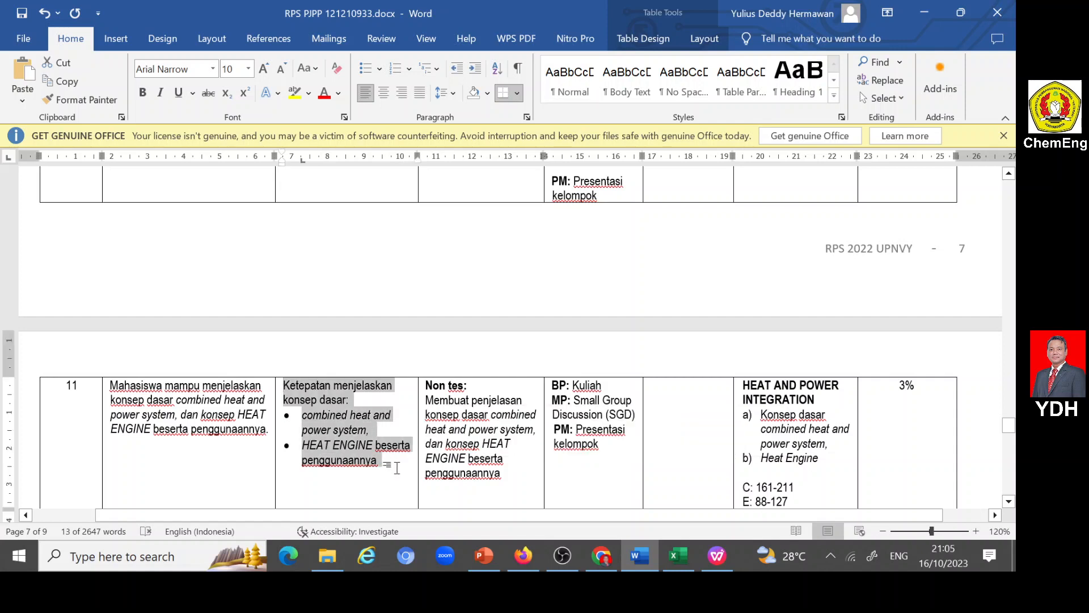
{"action": "left_click", "coordinate": [523, 556]}
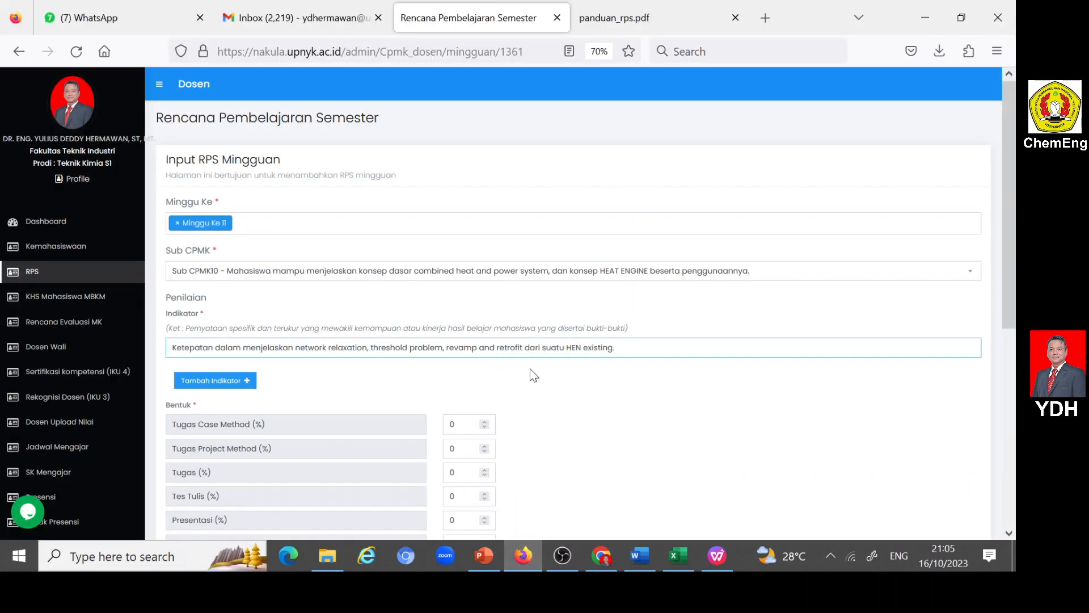
{"action": "left_click_drag", "start_coordinate": [618, 348], "coordinate": [136, 337]}
{"action": "key", "text": "BackSpace"}
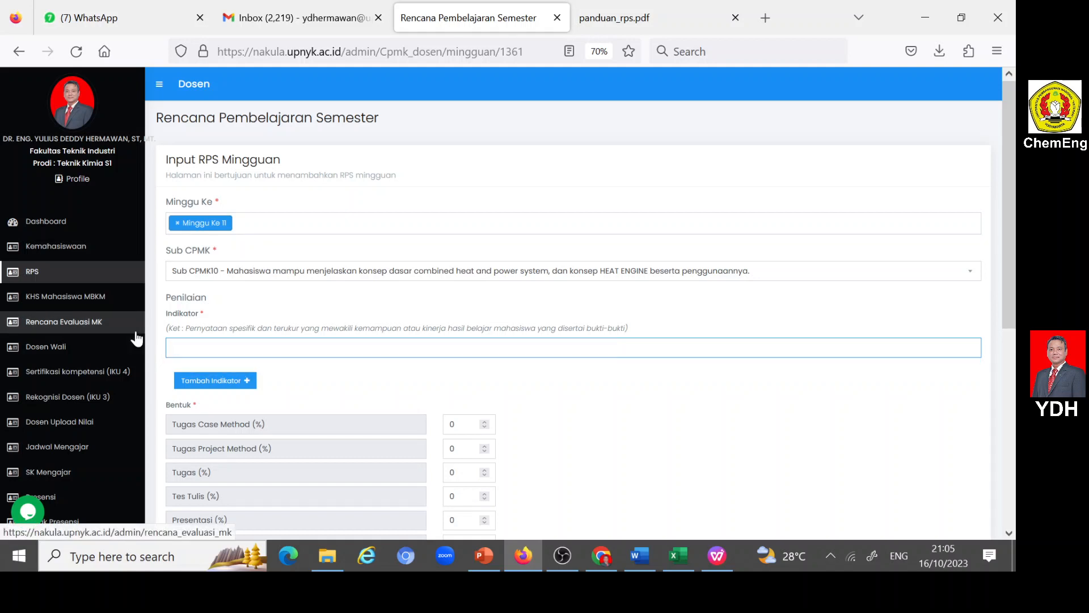
{"action": "type", "text": "Ketepatan menjelaskan konsep dasar: •\tcombined heat and power system, •\tHEAT ENGINE beserta penggunaannya"}
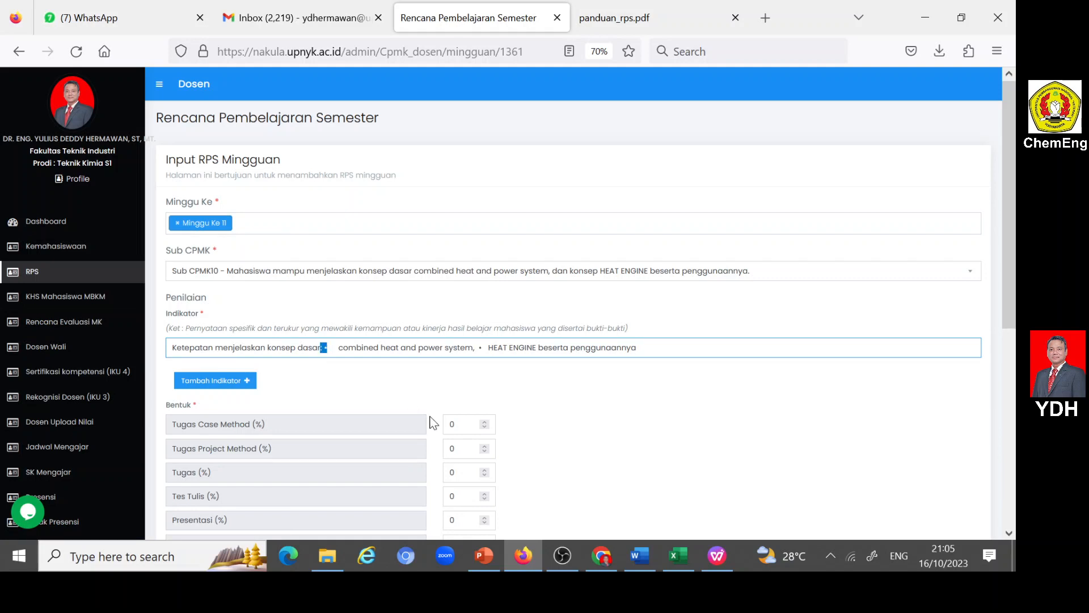
- Trim the indicator to "Ketepatan menjelaskan konsep dasar combined heat and power system", removing the bullets and cutting out the HEAT ENGINE part
{"action": "key", "text": "shift+Right"}
{"action": "key", "text": "shift+Right"}
{"action": "key", "text": "BackSpace"}
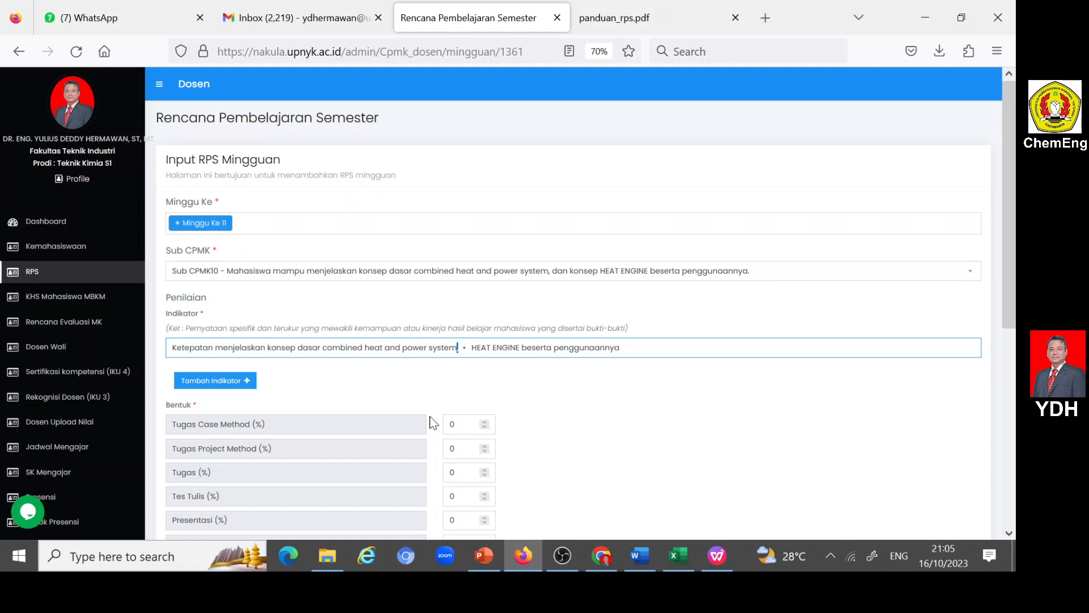
{"action": "key", "text": "shift+Right"}
{"action": "key", "text": "BackSpace"}
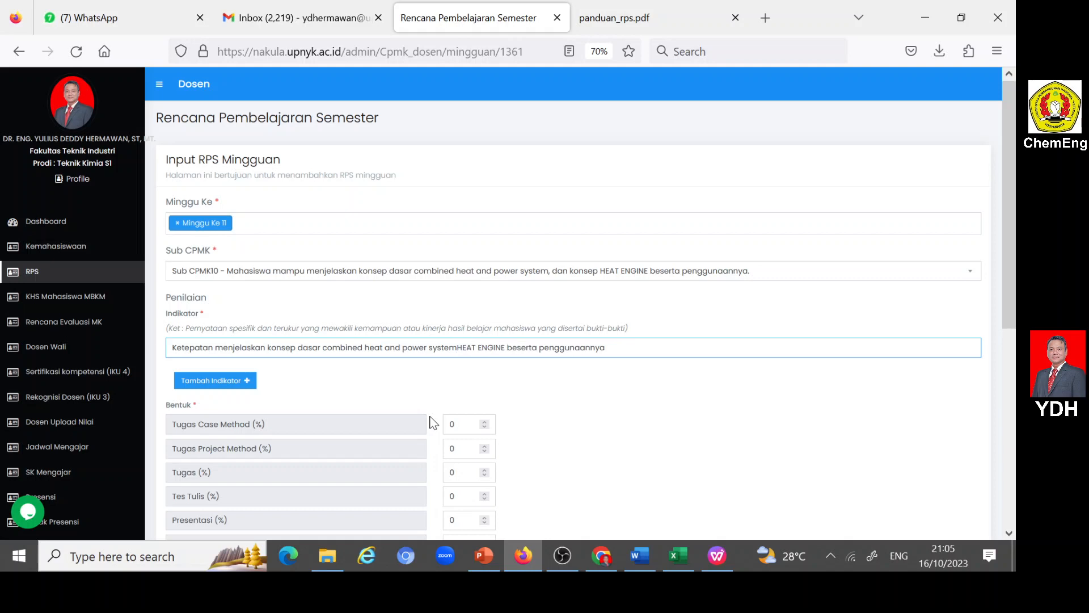
{"action": "key", "text": "shift+Right"}
{"action": "key", "text": "shift+Right"}
{"action": "key", "text": "shift+Right"}
{"action": "key", "text": "shift+Right"}
{"action": "key", "text": "shift+Right"}
{"action": "key", "text": "shift+Right"}
{"action": "key", "text": "shift+Right"}
{"action": "key", "text": "shift+Right"}
{"action": "key", "text": "shift+Right"}
{"action": "key", "text": "shift+Right"}
{"action": "key", "text": "shift+Right"}
{"action": "key", "text": "shift+Right"}
{"action": "key", "text": "shift+Right"}
{"action": "key", "text": "shift+Right"}
{"action": "key", "text": "shift+Right"}
{"action": "key", "text": "shift+Right"}
{"action": "key", "text": "shift+Right"}
{"action": "key", "text": "shift+Right"}
{"action": "key", "text": "shift+Right"}
{"action": "key", "text": "shift+Right"}
{"action": "key", "text": "ctrl+c"}
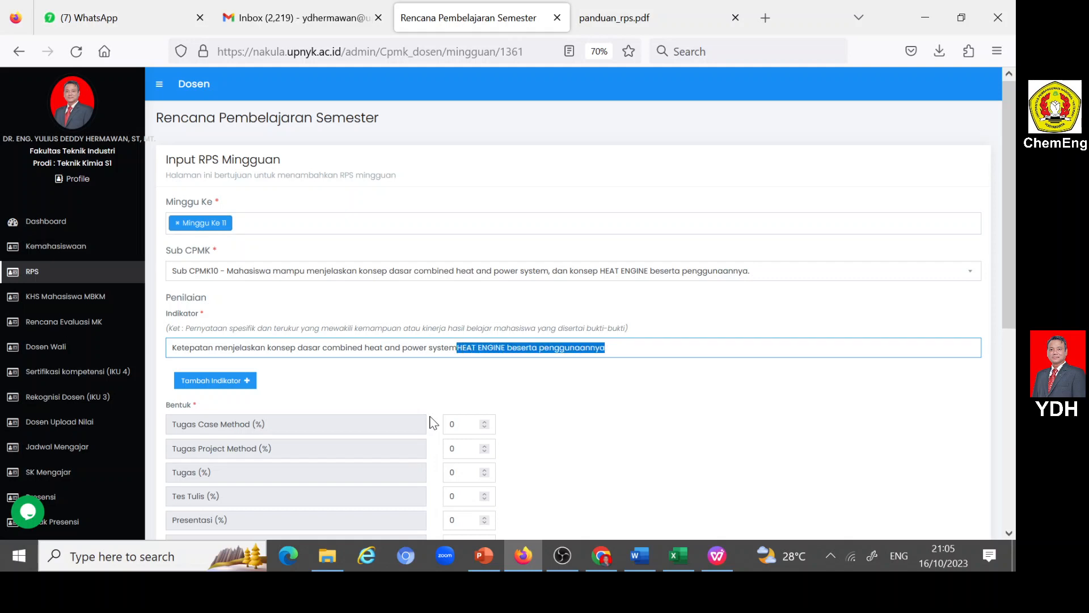
{"action": "key", "text": "BackSpace"}
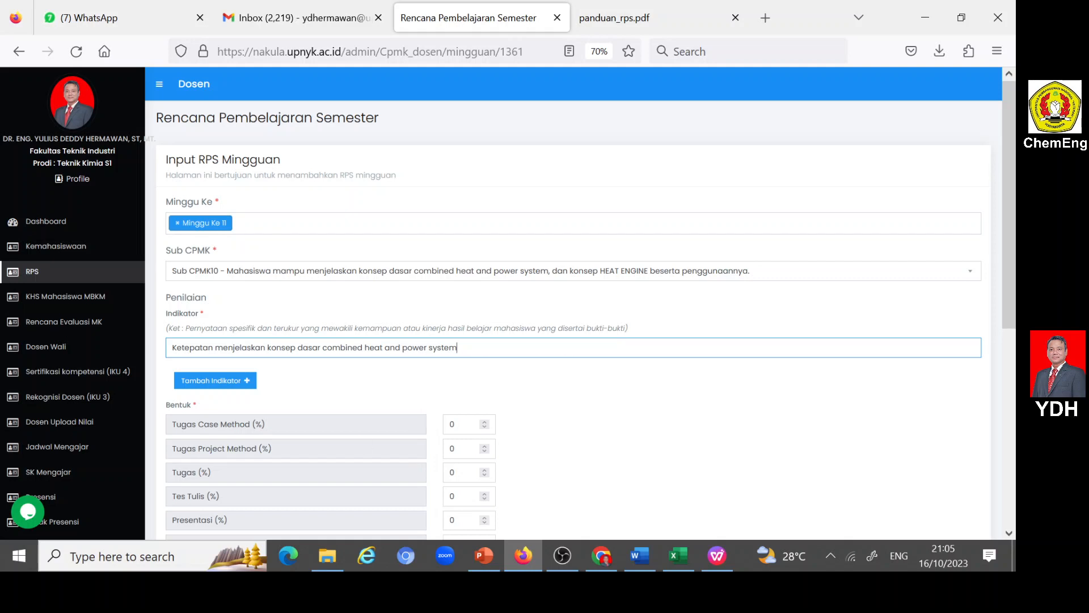
- Add a second indicator reading "Ketepatan menjelaskan HEAT ENGINE beserta penggunaannya", reusing the cut text
{"action": "left_click", "coordinate": [248, 382]}
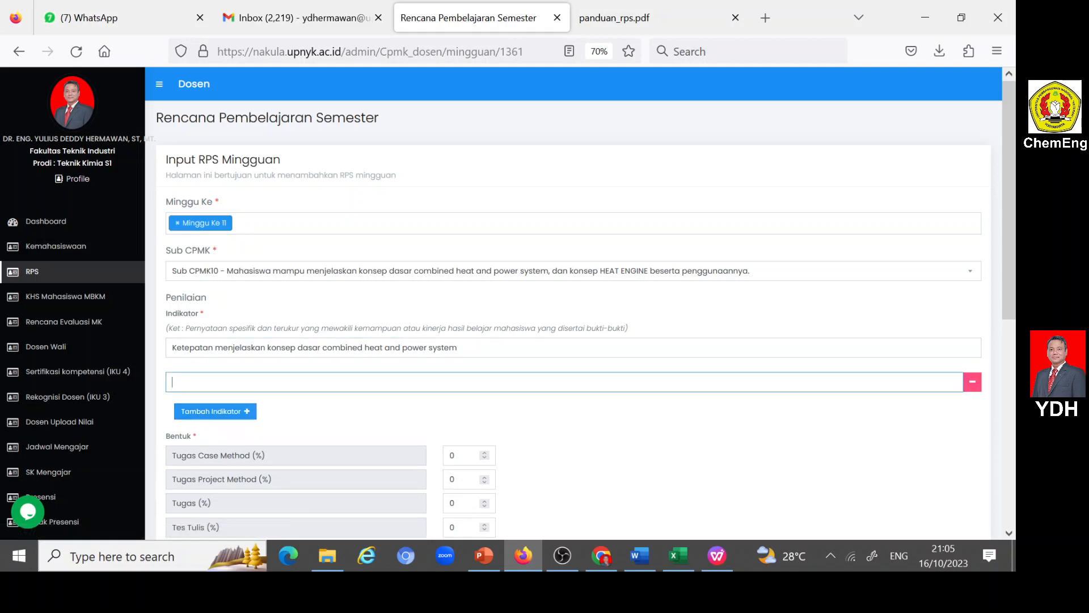
{"action": "type", "text": "Ketepata"}
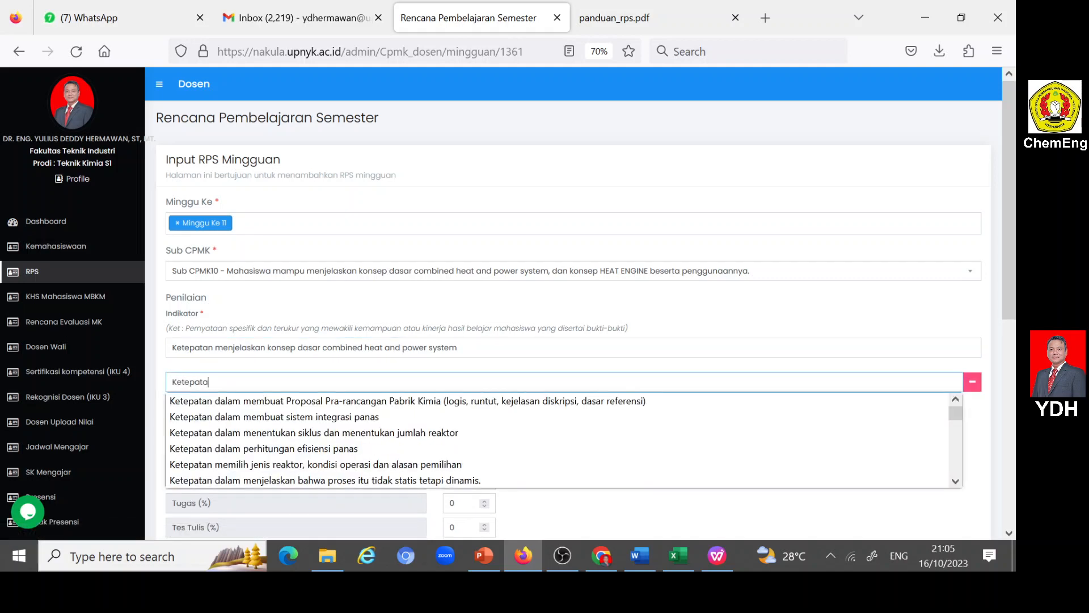
{"action": "type", "text": "n menjelas"}
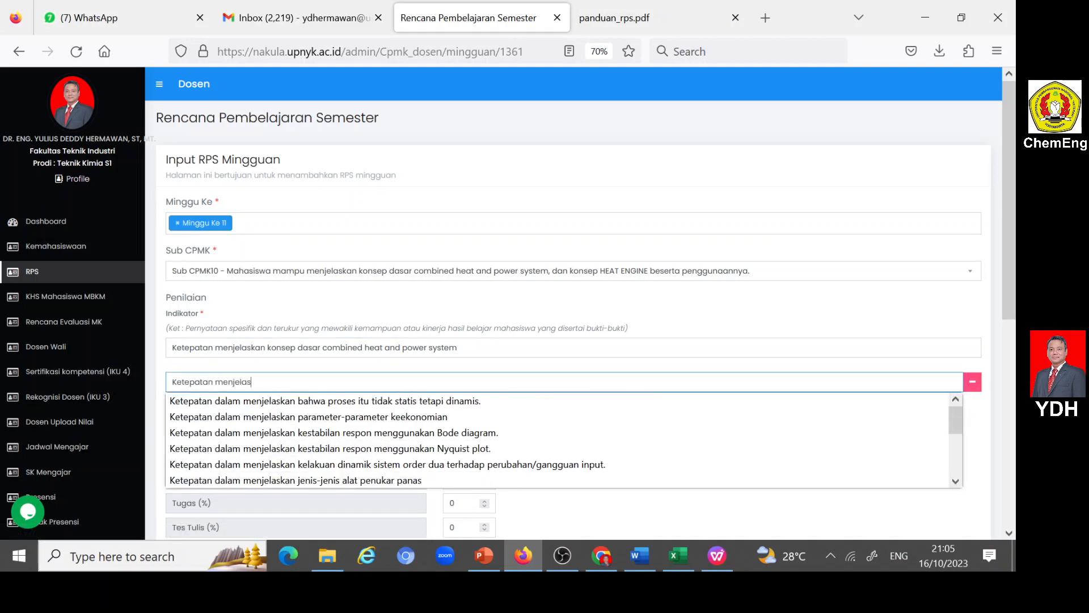
{"action": "type", "text": "j"}
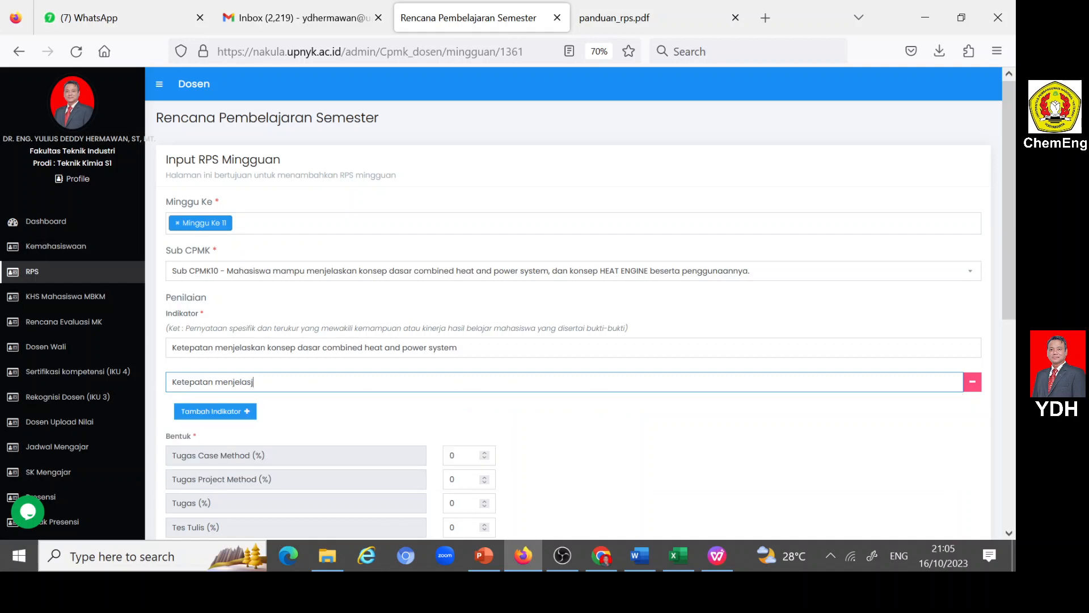
{"action": "key", "text": "BackSpace"}
{"action": "type", "text": "kan"}
{"action": "key", "text": "ctrl+v"}
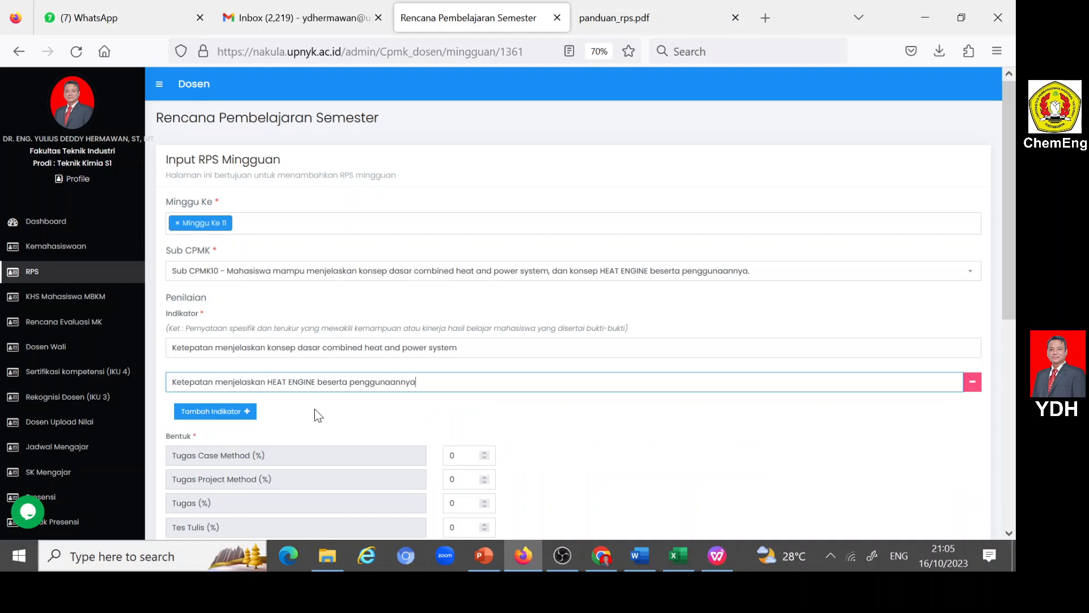
- Set the Partisipasi assessment weight to 2%
{"action": "scroll", "coordinate": [323, 411], "scroll_direction": "down", "scroll_amount": 3}
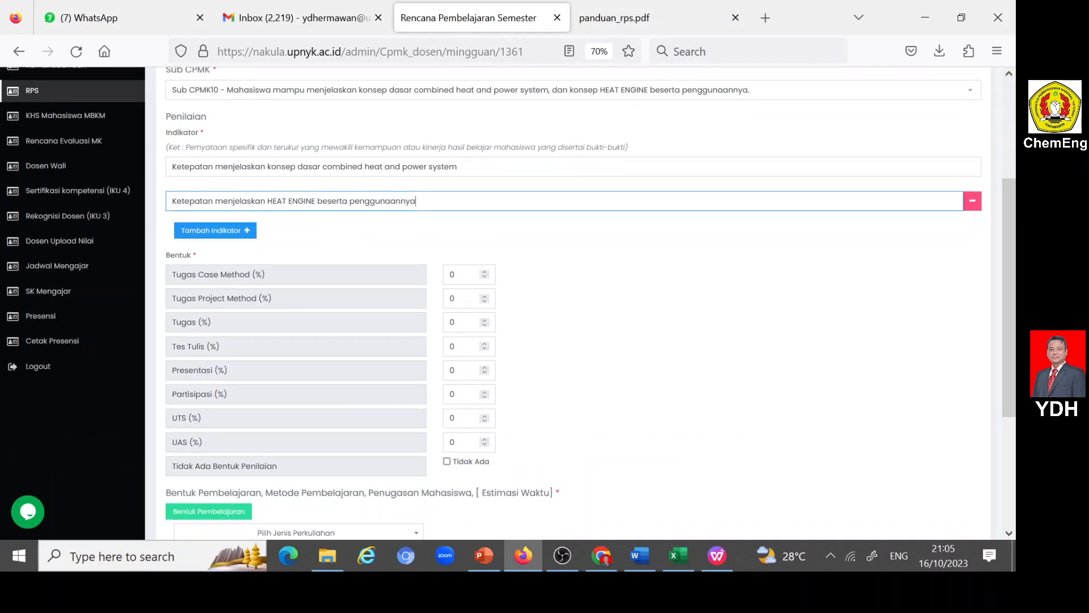
{"action": "double_click", "coordinate": [452, 394]}
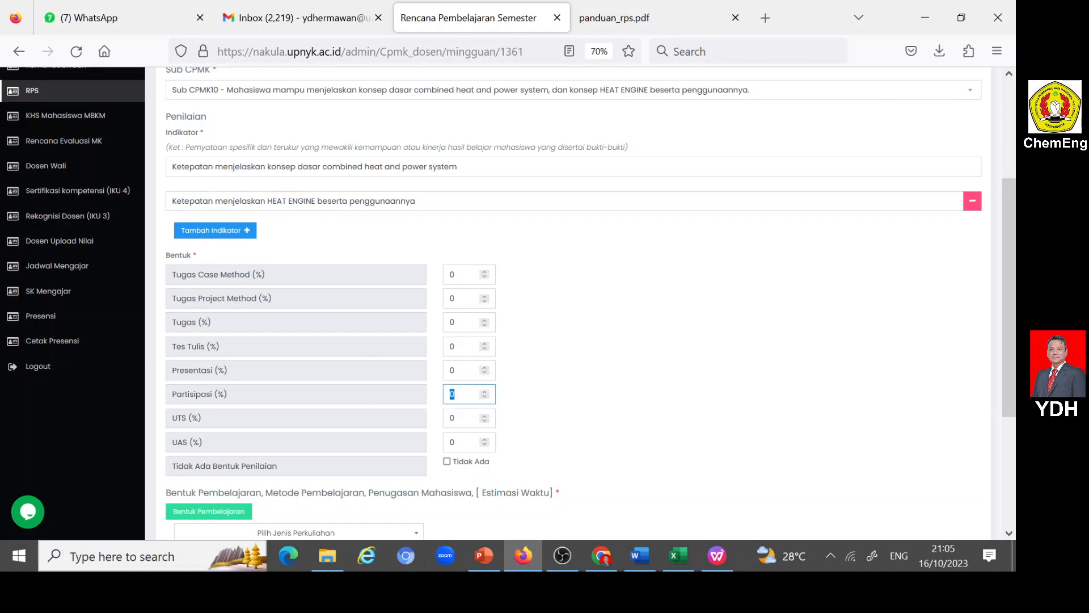
{"action": "type", "text": "2"}
- Set the lecture type to Luring (offline), with Kegiatan Proses Belajar as Bentuk Pembelajaran and Ceramah as Metode Pembelajaran
{"action": "scroll", "coordinate": [449, 424], "scroll_direction": "down", "scroll_amount": 2}
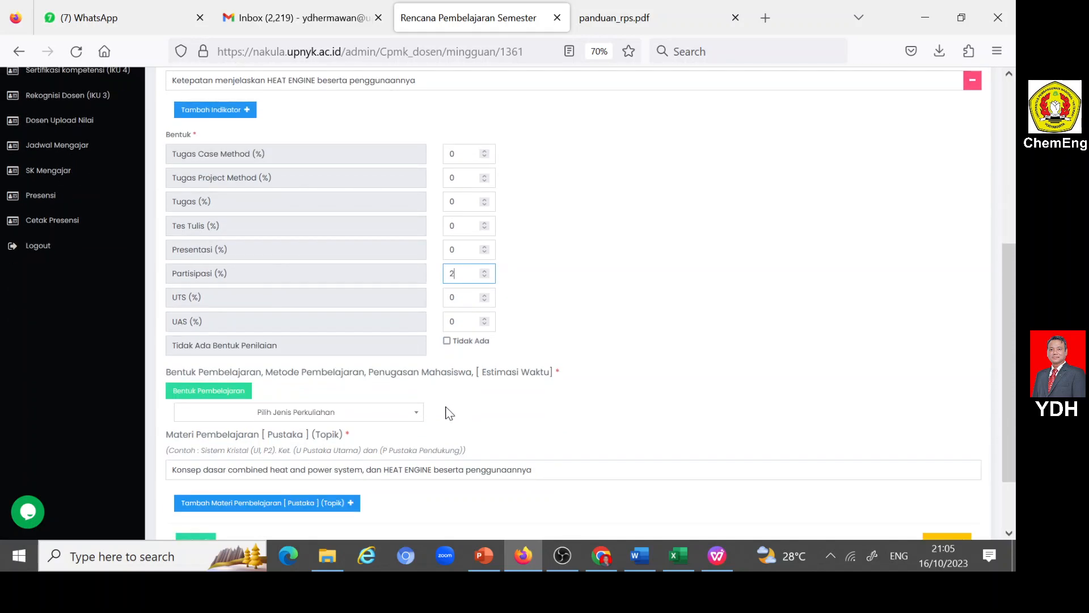
{"action": "left_click", "coordinate": [416, 419]}
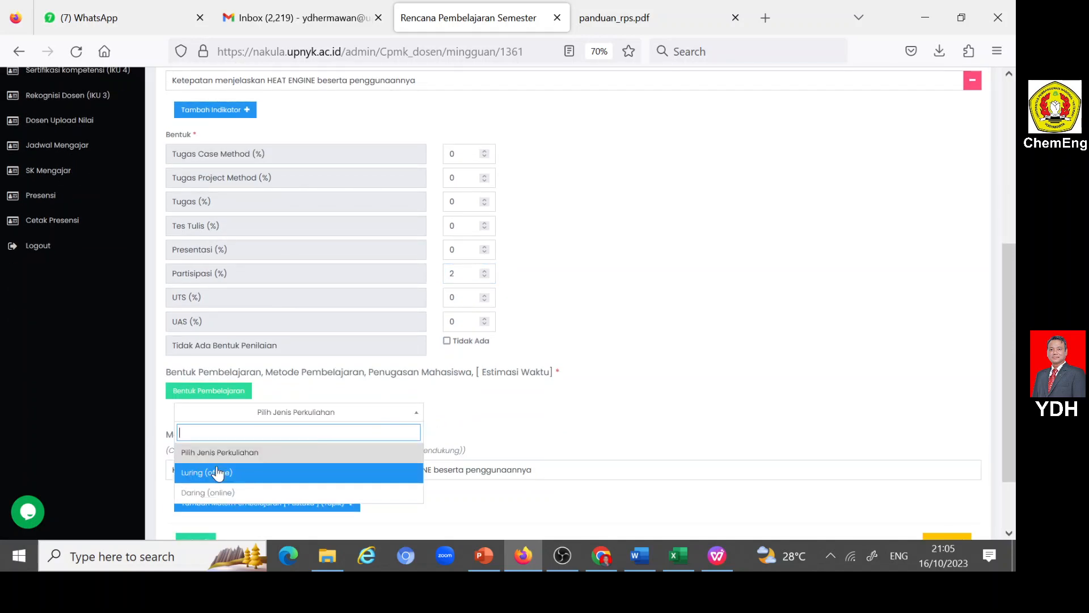
{"action": "left_click", "coordinate": [286, 473]}
{"action": "scroll", "coordinate": [348, 421], "scroll_direction": "down", "scroll_amount": 2}
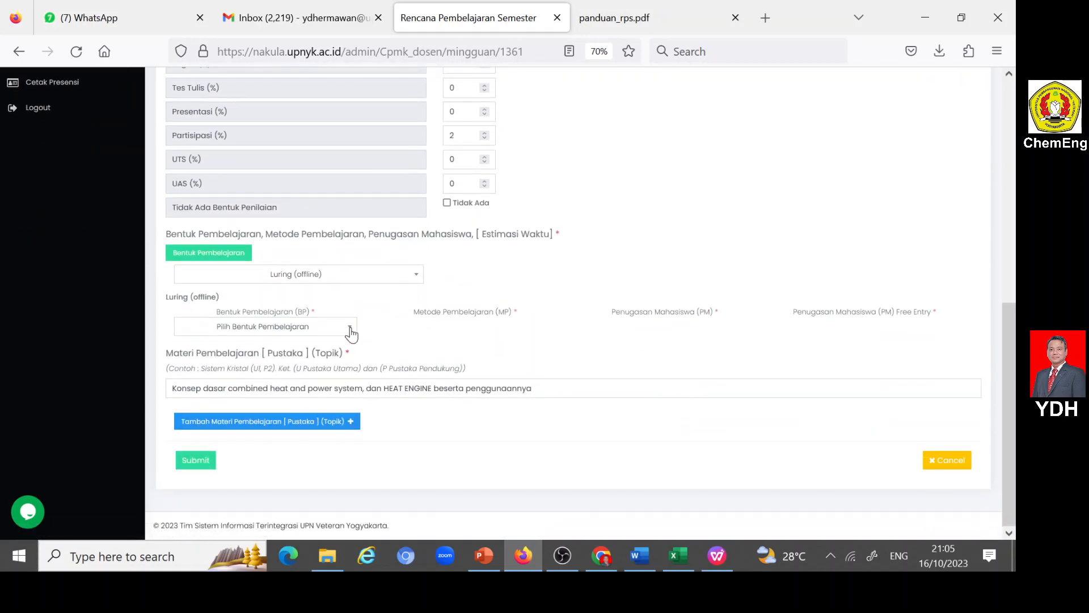
{"action": "left_click", "coordinate": [350, 333]}
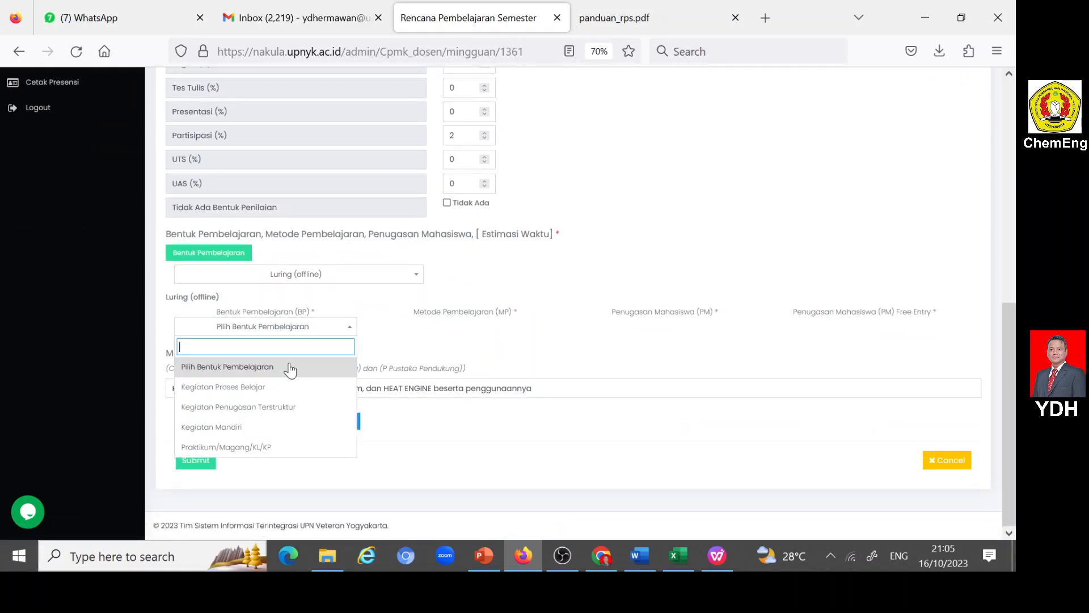
{"action": "left_click", "coordinate": [262, 386]}
{"action": "left_click", "coordinate": [548, 329]}
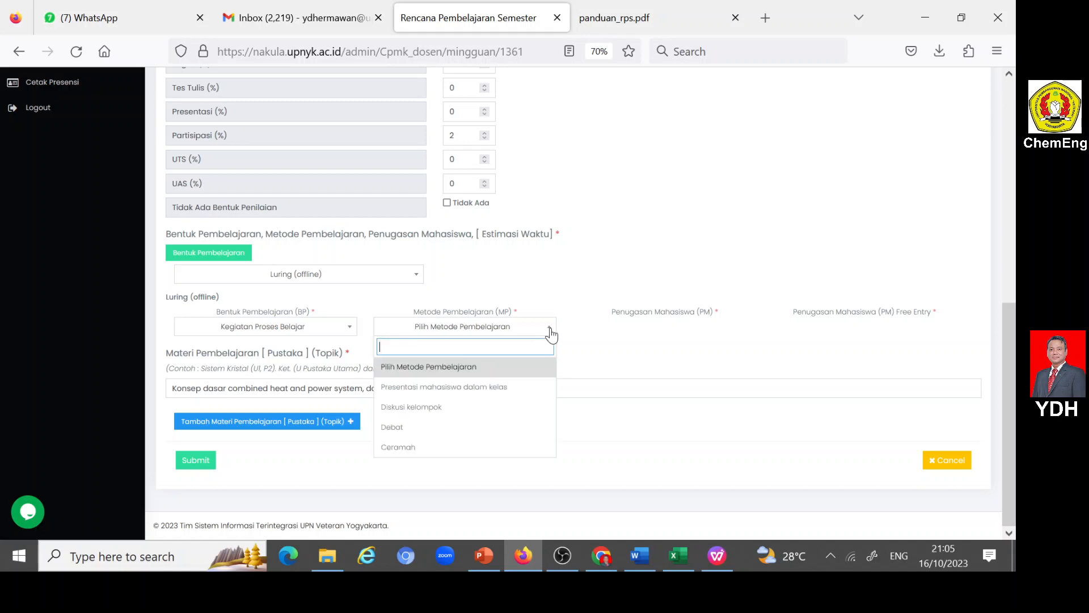
{"action": "left_click", "coordinate": [416, 448]}
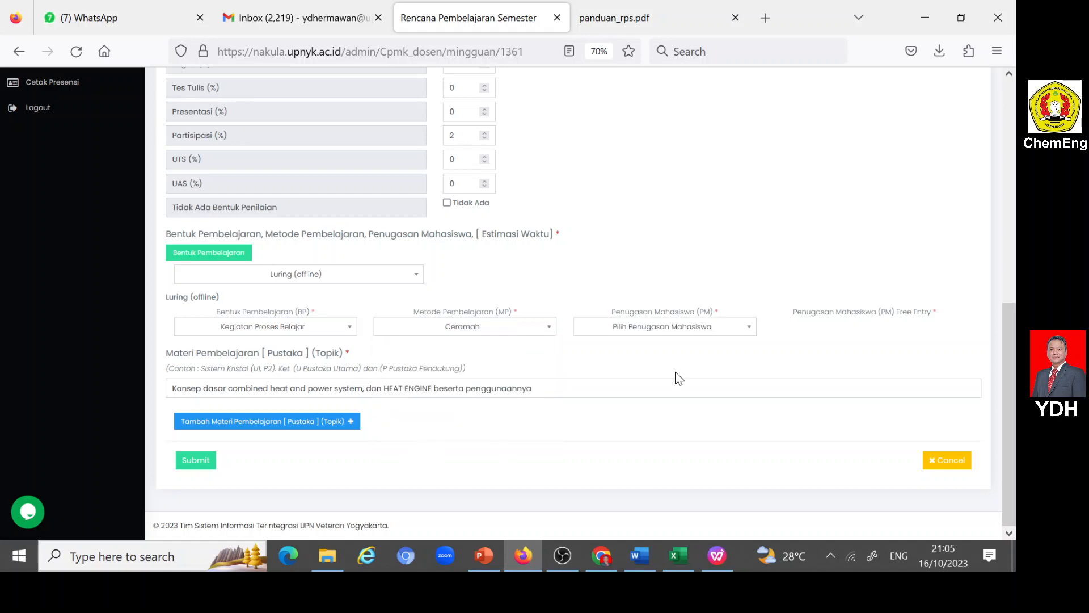
- Set Penugasan Mahasiswa to Free Entry with the text "Tidak ada tugas"
{"action": "left_click", "coordinate": [750, 330]}
{"action": "scroll", "coordinate": [656, 422], "scroll_direction": "down", "scroll_amount": 5}
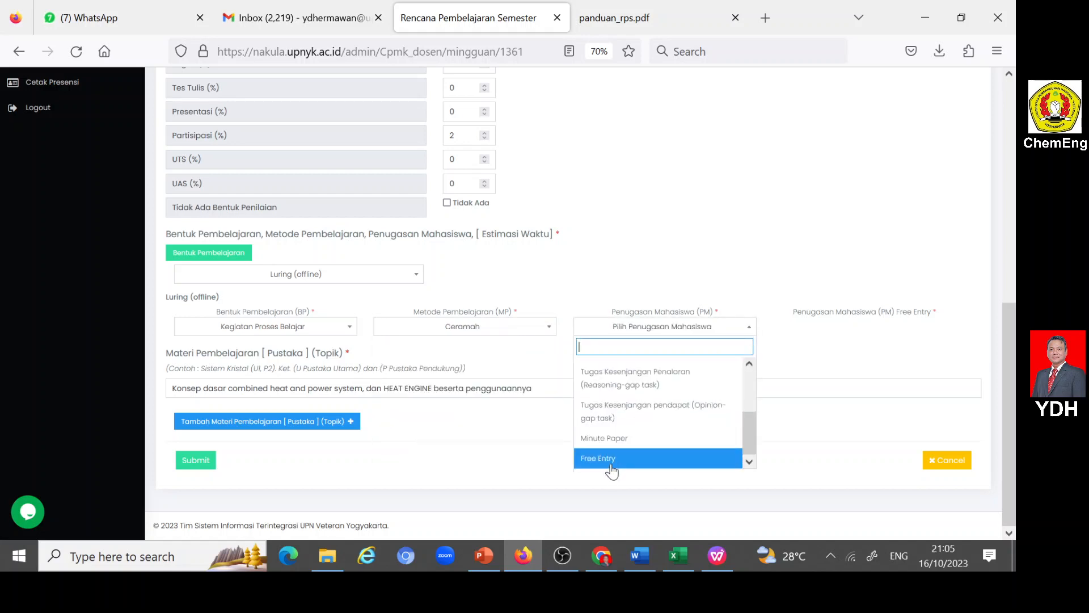
{"action": "left_click", "coordinate": [610, 463]}
{"action": "left_click", "coordinate": [817, 327]}
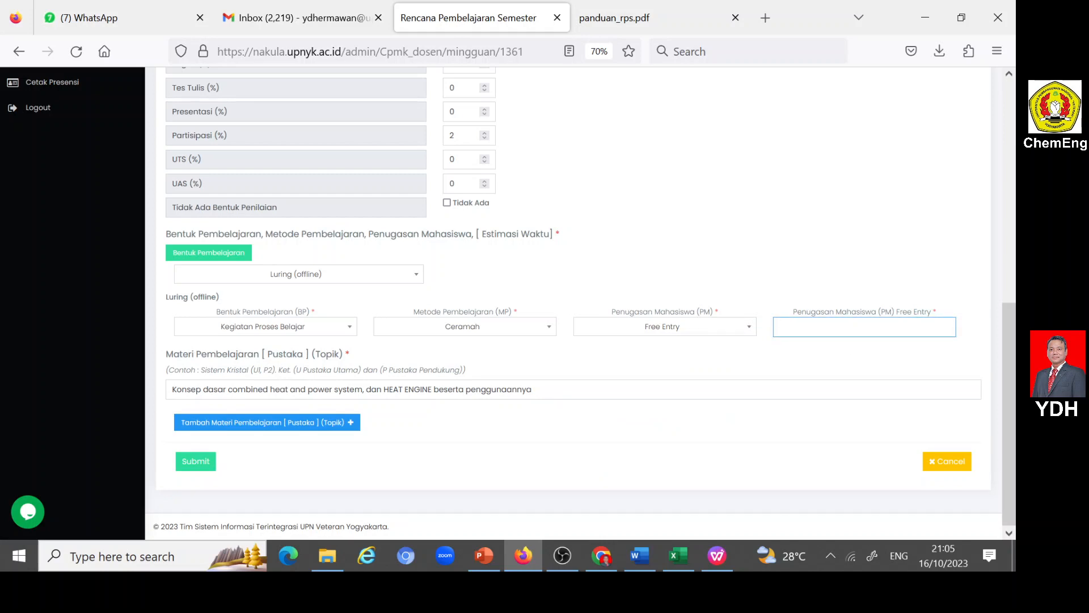
{"action": "type", "text": "T"}
{"action": "left_click", "coordinate": [819, 343]}
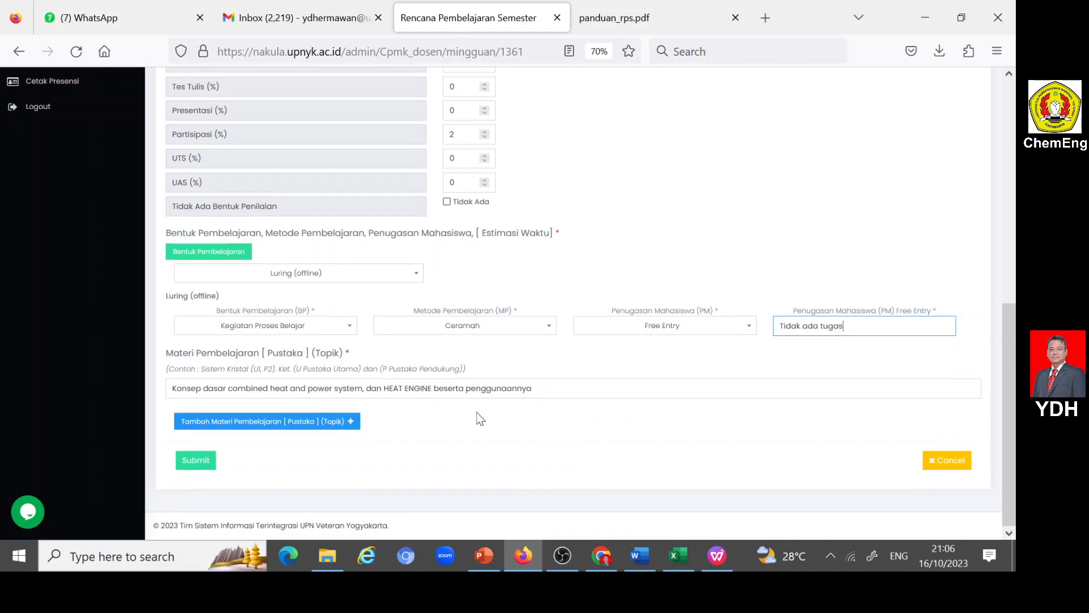
- Submit the Minggu Ke 11 entry and check it in the weekly RPS list
{"action": "left_click", "coordinate": [203, 464]}
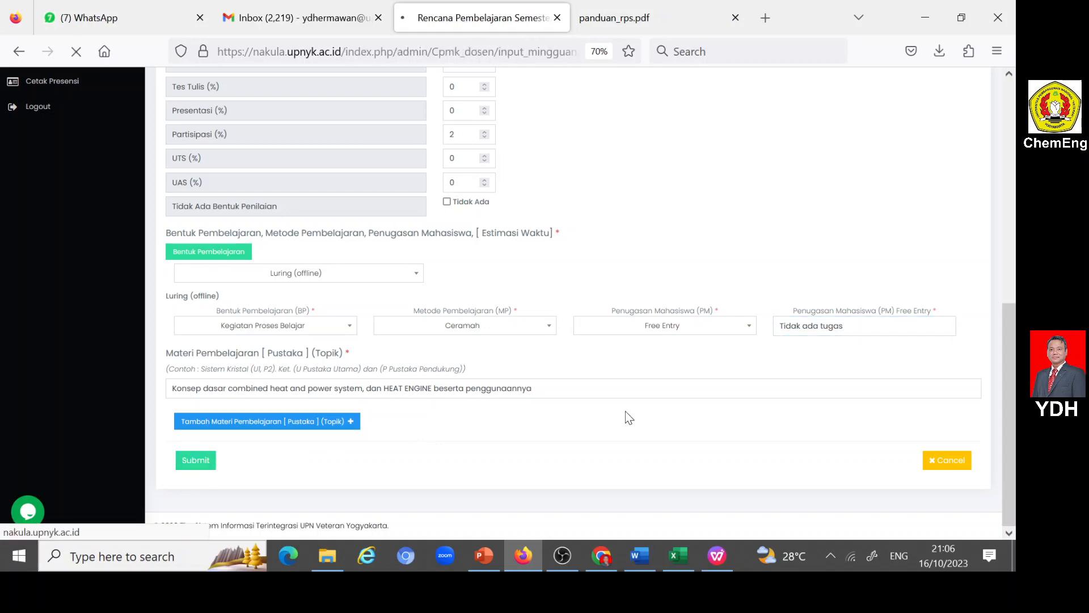
{"action": "scroll", "coordinate": [636, 414], "scroll_direction": "down", "scroll_amount": 5}
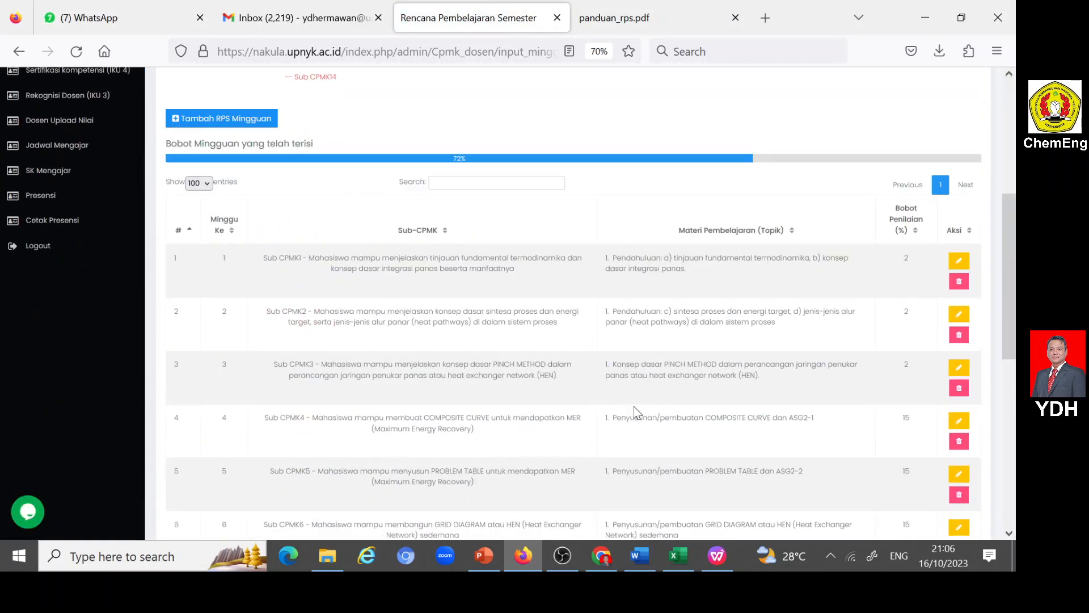
{"action": "scroll", "coordinate": [636, 413], "scroll_direction": "down", "scroll_amount": 5}
{"action": "scroll", "coordinate": [636, 410], "scroll_direction": "down", "scroll_amount": 3}
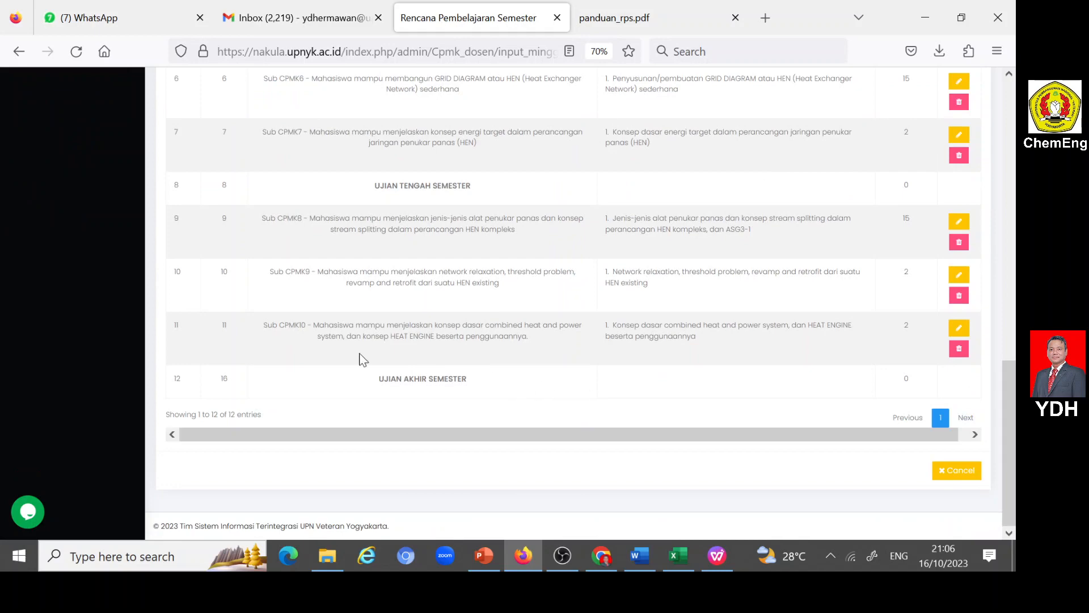
- Start a new weekly RPS entry for Minggu Ke 12 and assign it Sub CPMK11 on HEAT PUMP and CASCADE REFRIGERATION
{"action": "scroll", "coordinate": [855, 330], "scroll_direction": "up", "scroll_amount": 12}
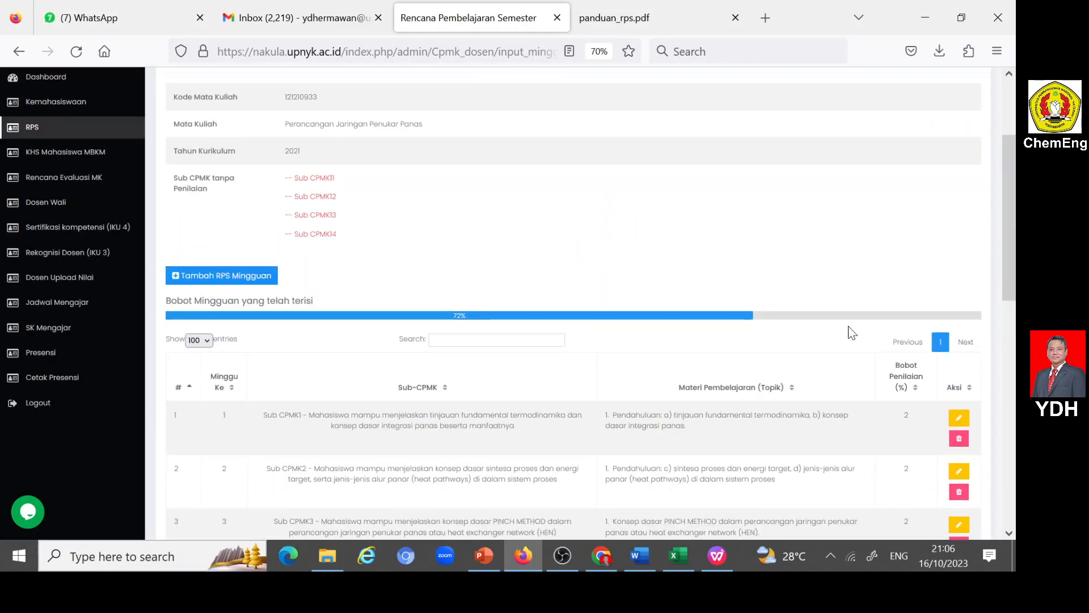
{"action": "left_click", "coordinate": [172, 277]}
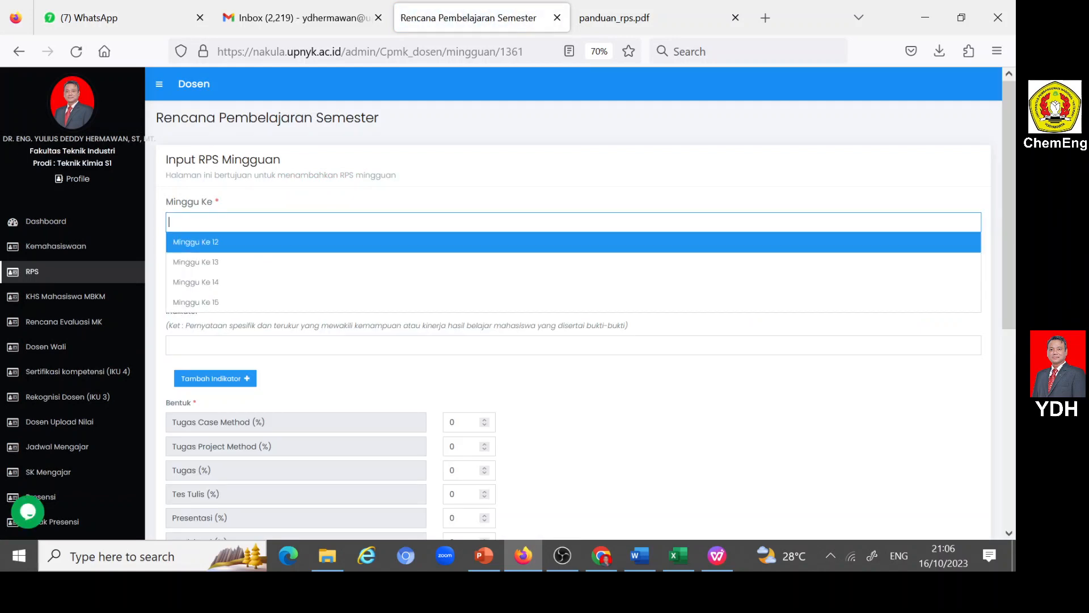
{"action": "left_click", "coordinate": [226, 244]}
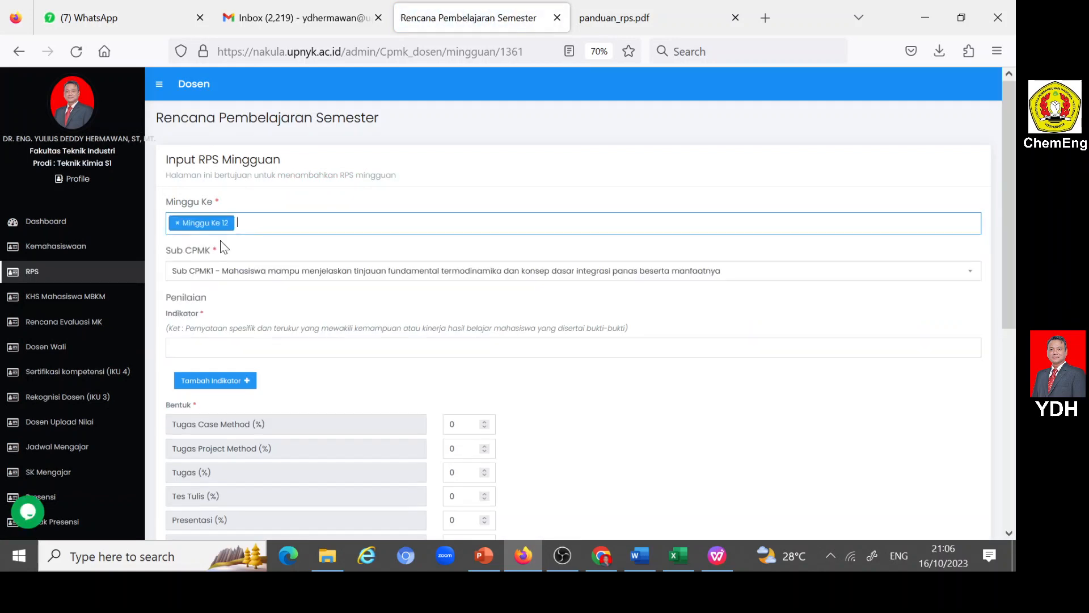
{"action": "left_click", "coordinate": [240, 275]}
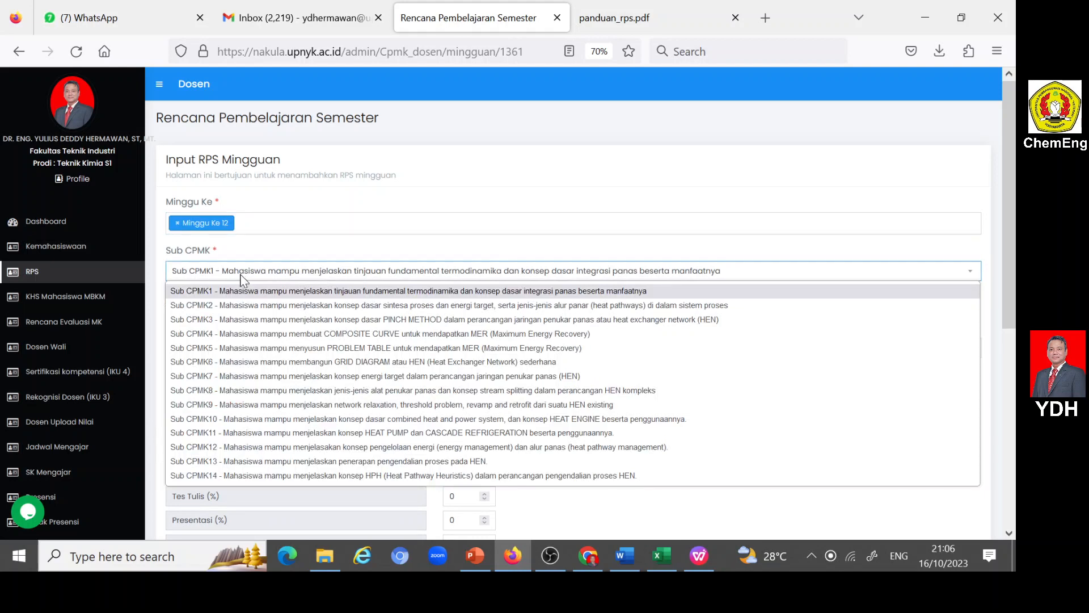
{"action": "left_click", "coordinate": [415, 435]}
- Set the Tugas Case Method assessment weight to 10%
{"action": "scroll", "coordinate": [417, 442], "scroll_direction": "down", "scroll_amount": 2}
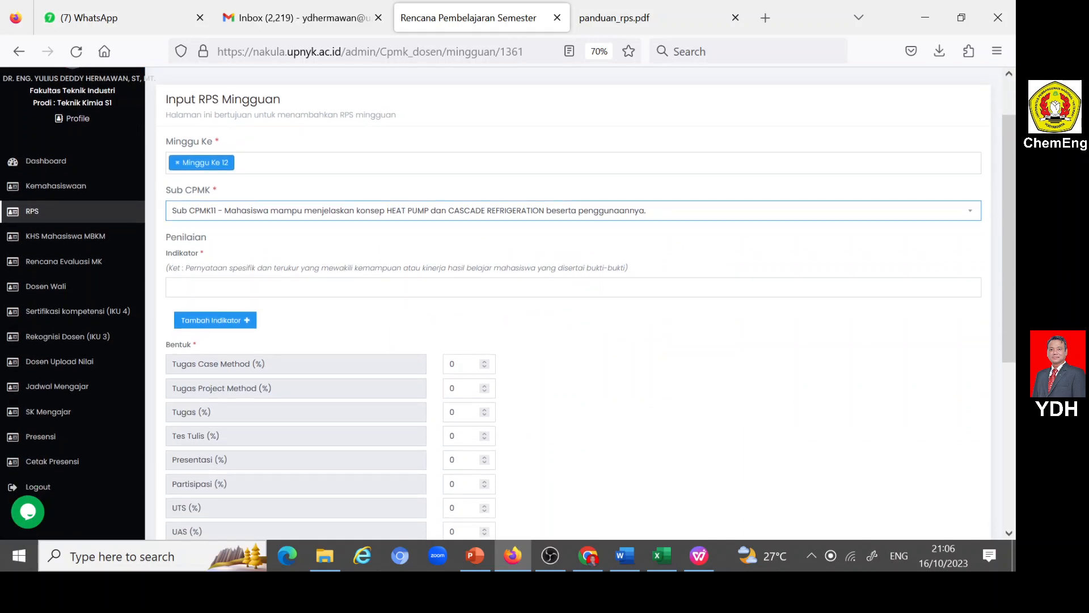
{"action": "double_click", "coordinate": [448, 364]}
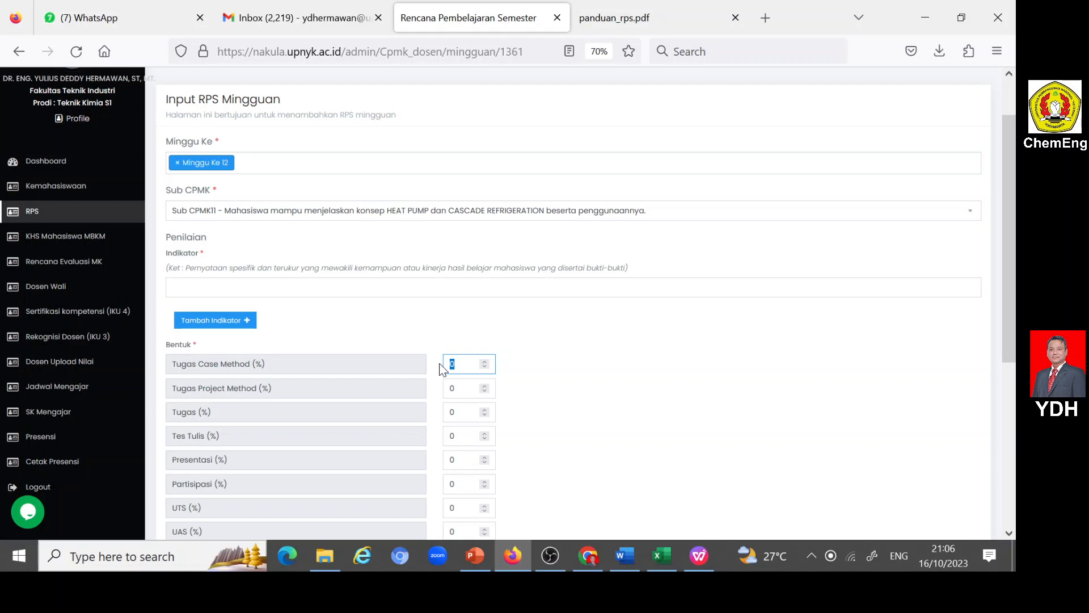
{"action": "type", "text": "10"}
- Set the lecture type to Luring (offline), with Kegiatan Penugasan Terstruktur as Bentuk Pembelajaran
{"action": "scroll", "coordinate": [607, 371], "scroll_direction": "down", "scroll_amount": 5}
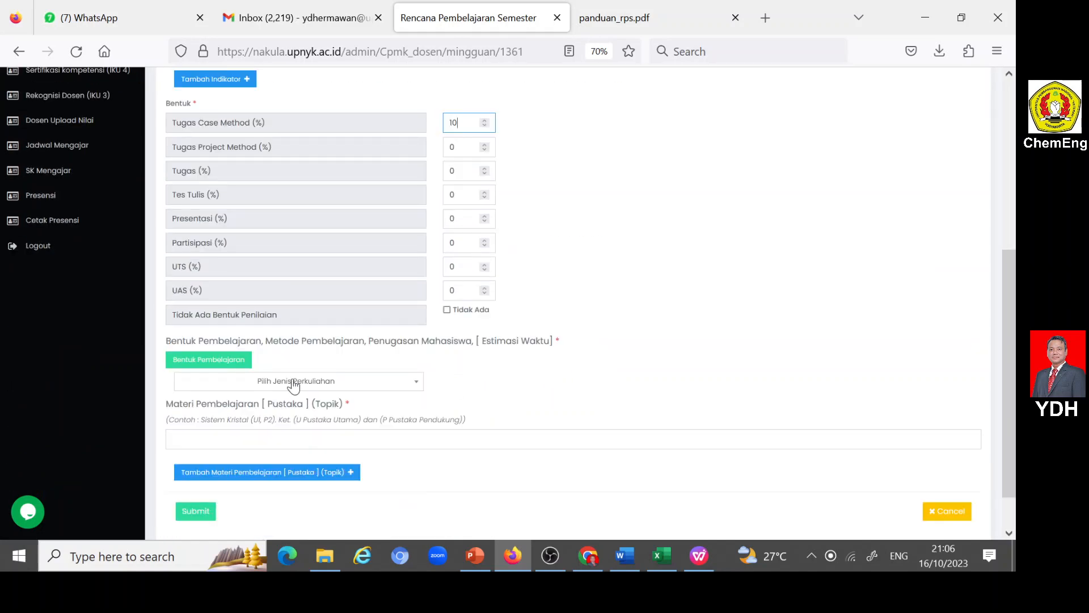
{"action": "left_click", "coordinate": [416, 385]}
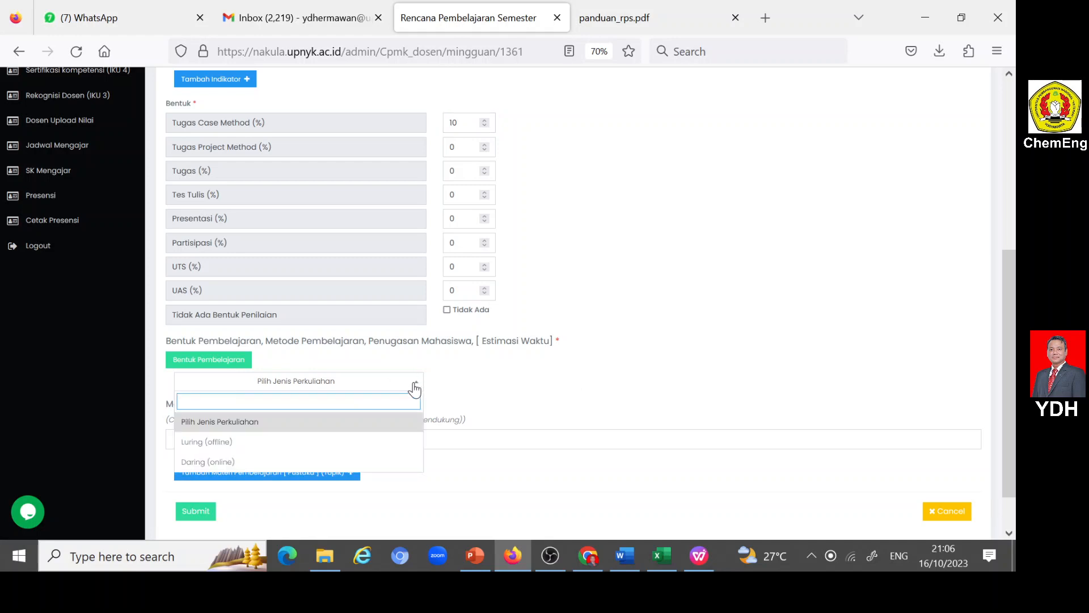
{"action": "left_click", "coordinate": [227, 442]}
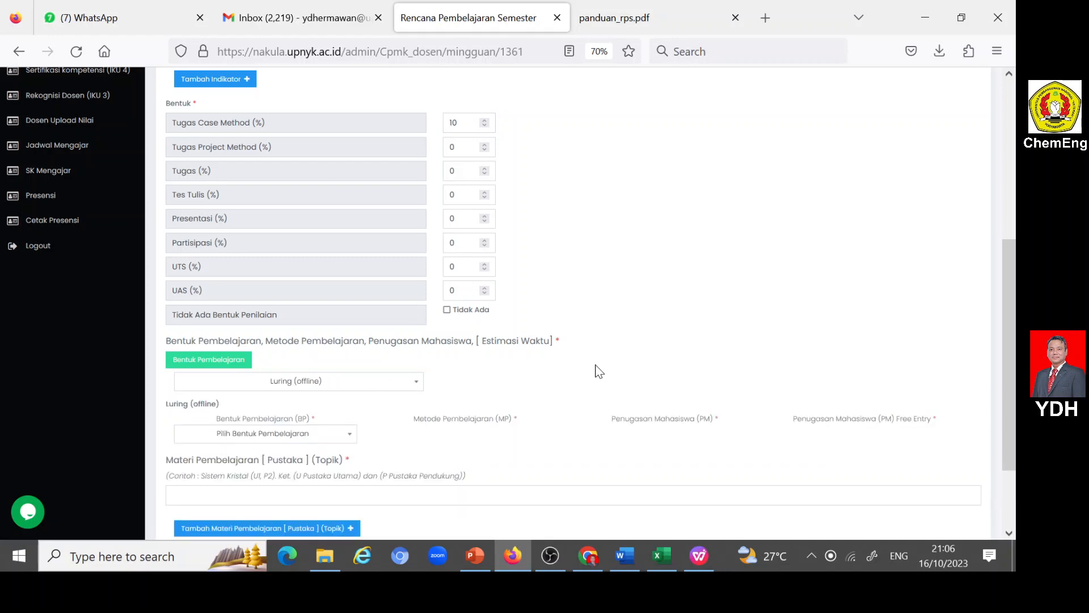
{"action": "left_click", "coordinate": [350, 438]}
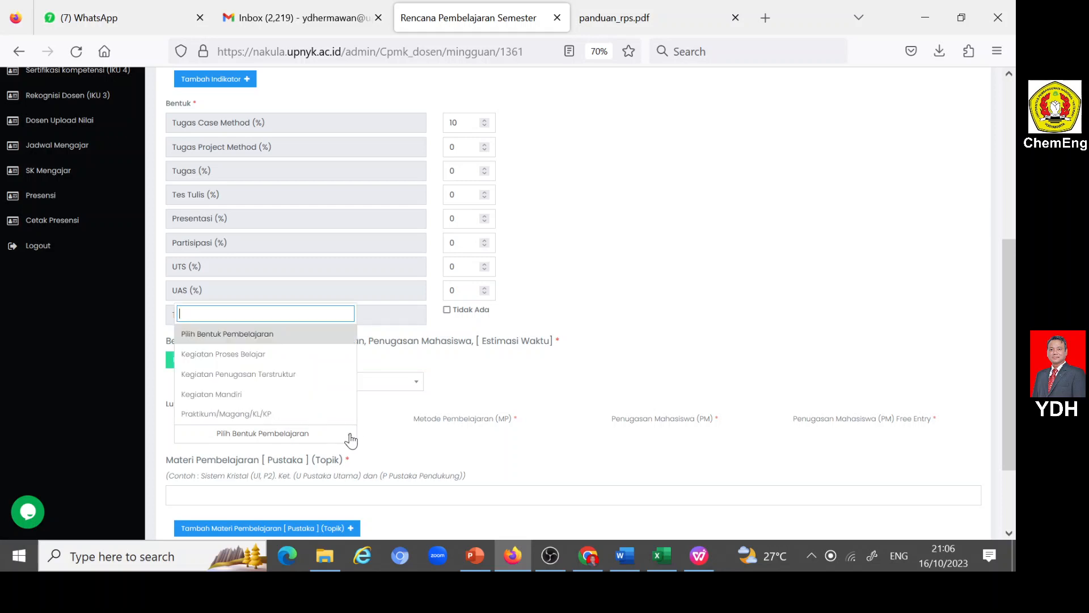
{"action": "left_click", "coordinate": [285, 374]}
- Choose Pembelajaran berbasis kasus as Metode Pembelajaran and the collaborative case discussion (Mendiskusikan kasus tertentu) as Penugasan Mahasiswa
{"action": "left_click", "coordinate": [548, 440]}
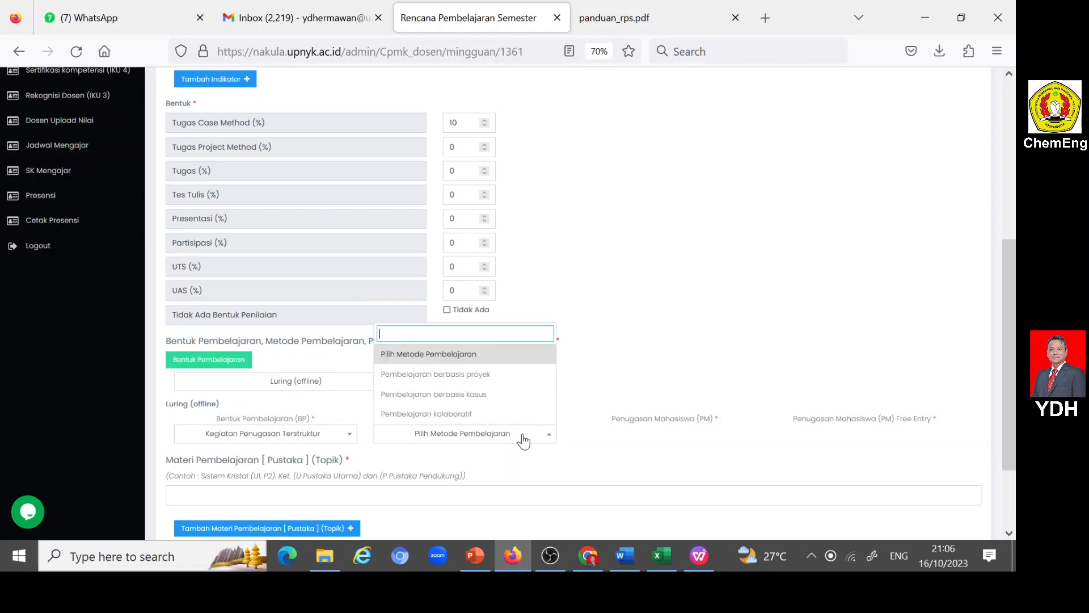
{"action": "left_click", "coordinate": [475, 394]}
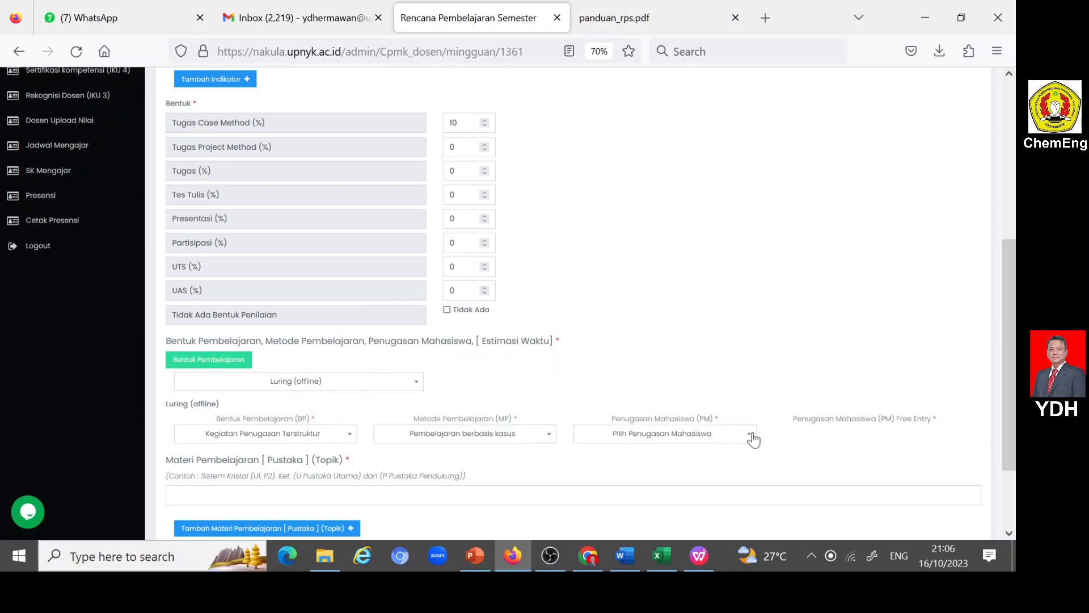
{"action": "left_click", "coordinate": [752, 437]}
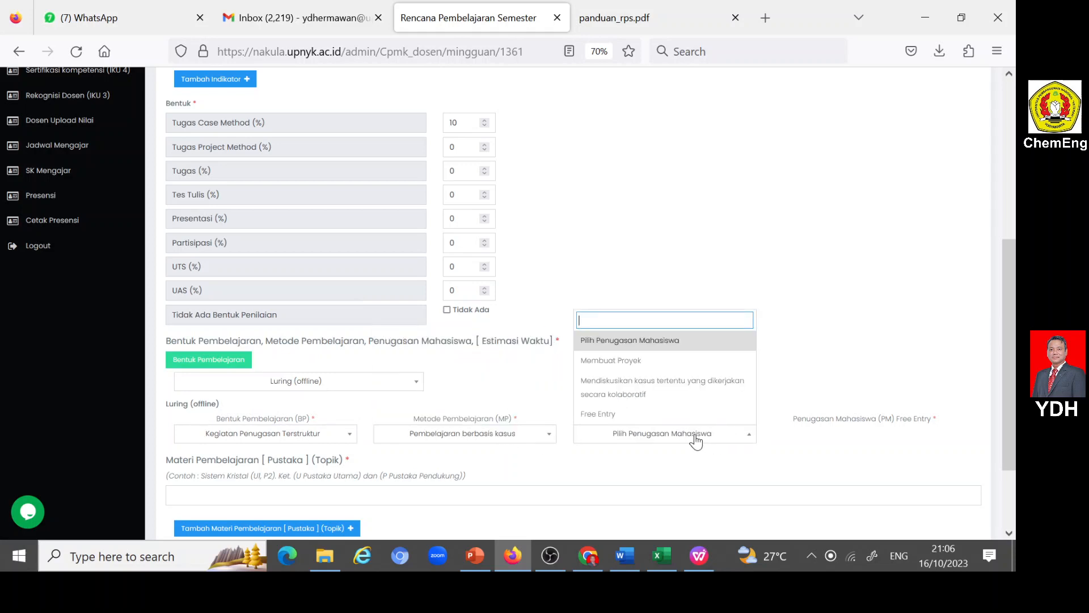
{"action": "left_click", "coordinate": [633, 389]}
- Copy topic 11, "Konsep HEAT PUMP beserta penggunaannya", from the Word document's Bahan Kajian list into the Materi Pembelajaran field
{"action": "scroll", "coordinate": [631, 390], "scroll_direction": "down", "scroll_amount": 2}
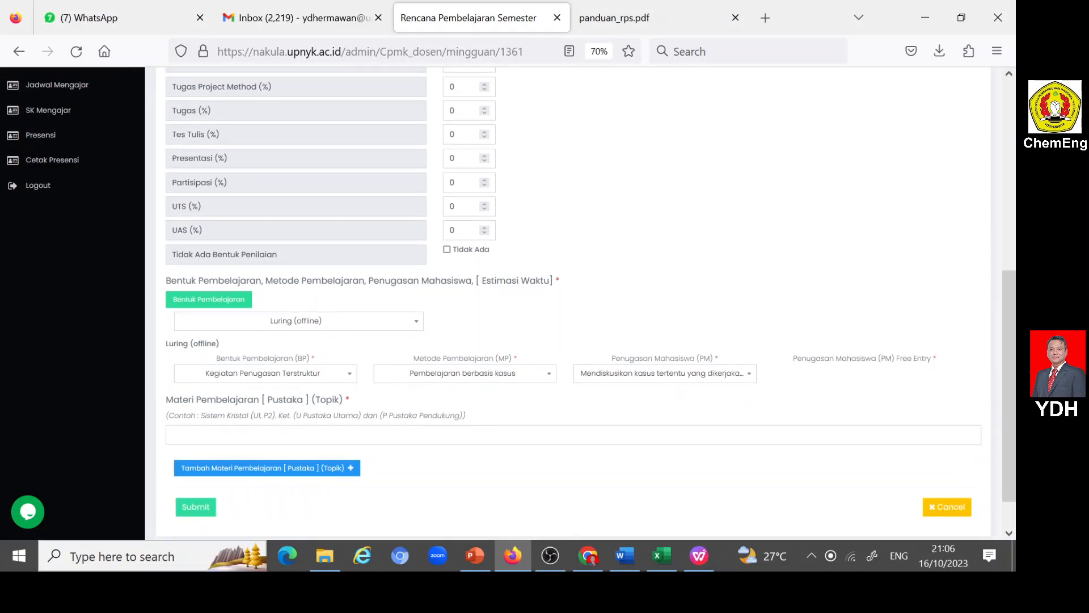
{"action": "left_click", "coordinate": [626, 554]}
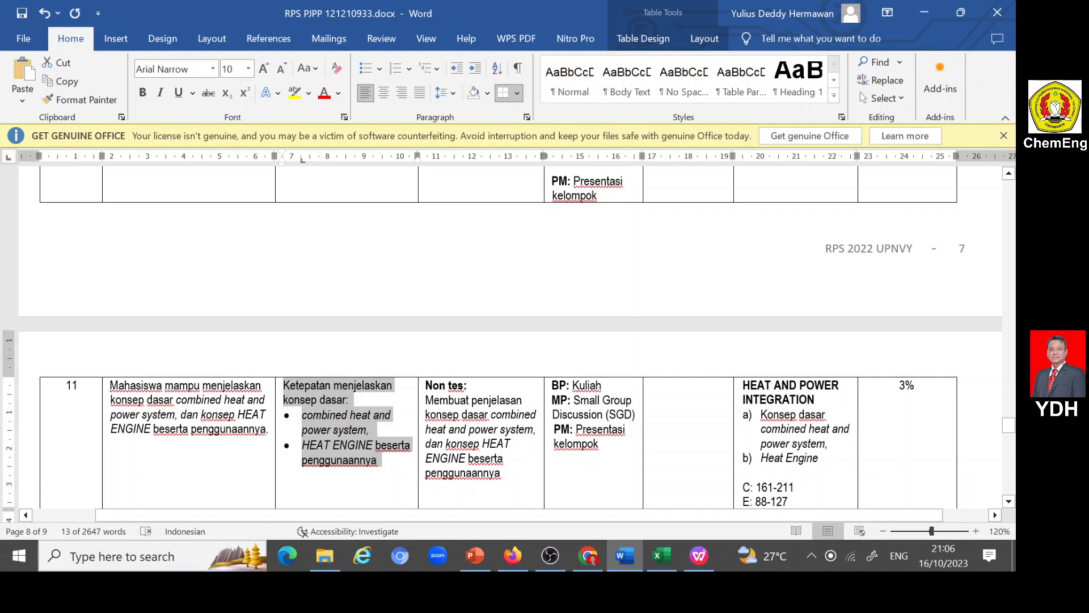
{"action": "scroll", "coordinate": [687, 454], "scroll_direction": "up", "scroll_amount": 15}
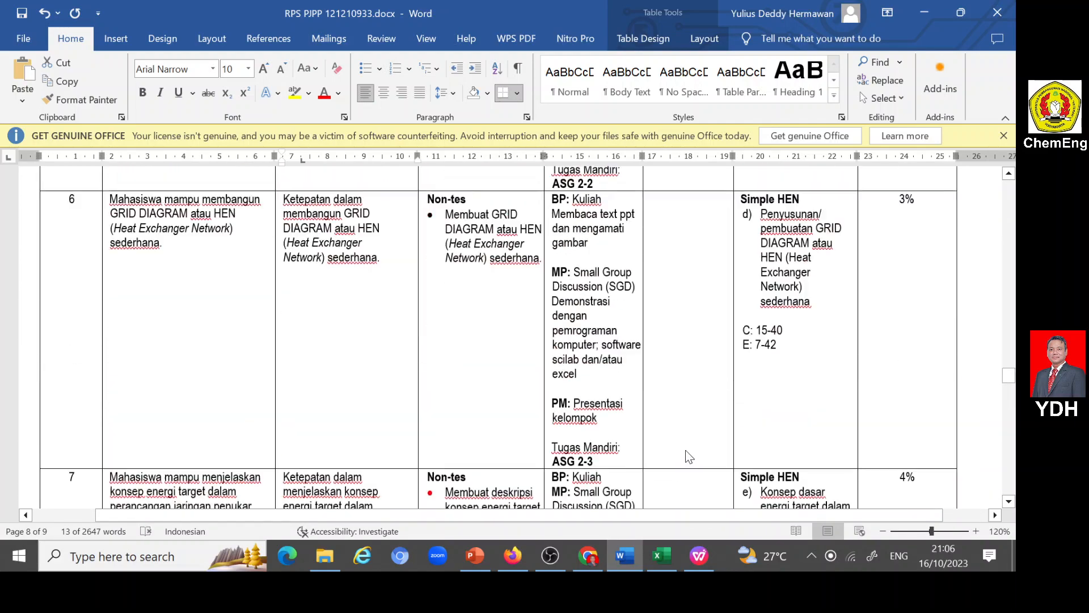
{"action": "scroll", "coordinate": [688, 454], "scroll_direction": "up", "scroll_amount": 15}
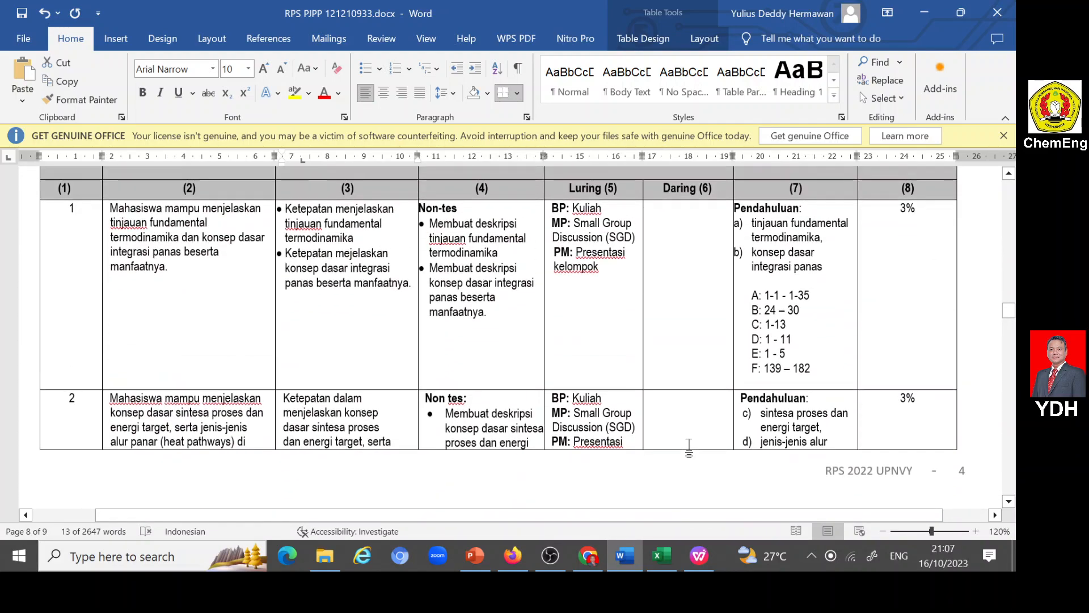
{"action": "scroll", "coordinate": [689, 445], "scroll_direction": "up", "scroll_amount": 15}
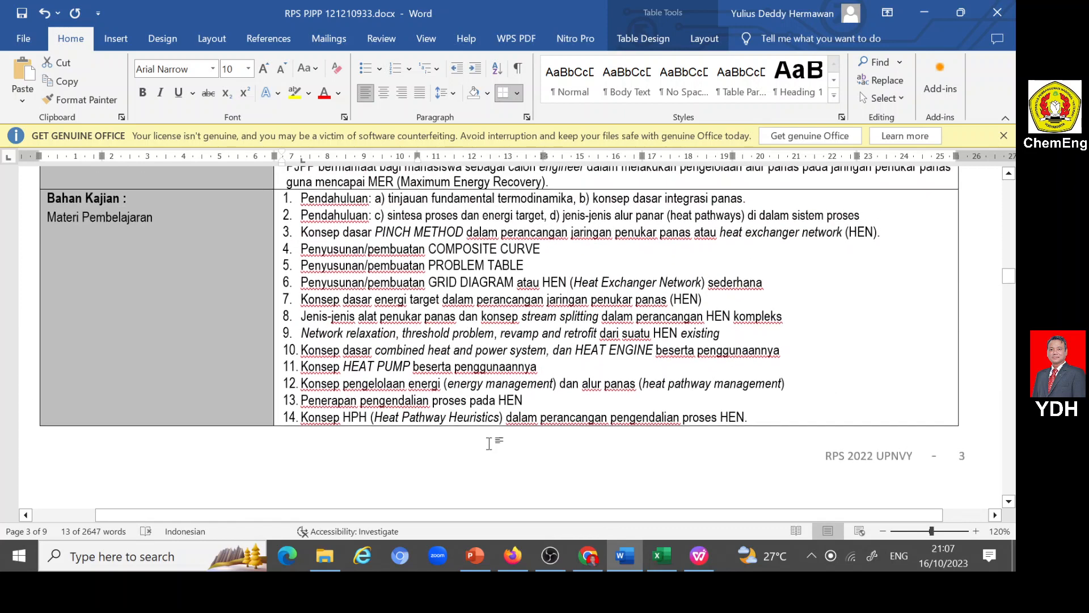
{"action": "scroll", "coordinate": [489, 443], "scroll_direction": "down", "scroll_amount": 3}
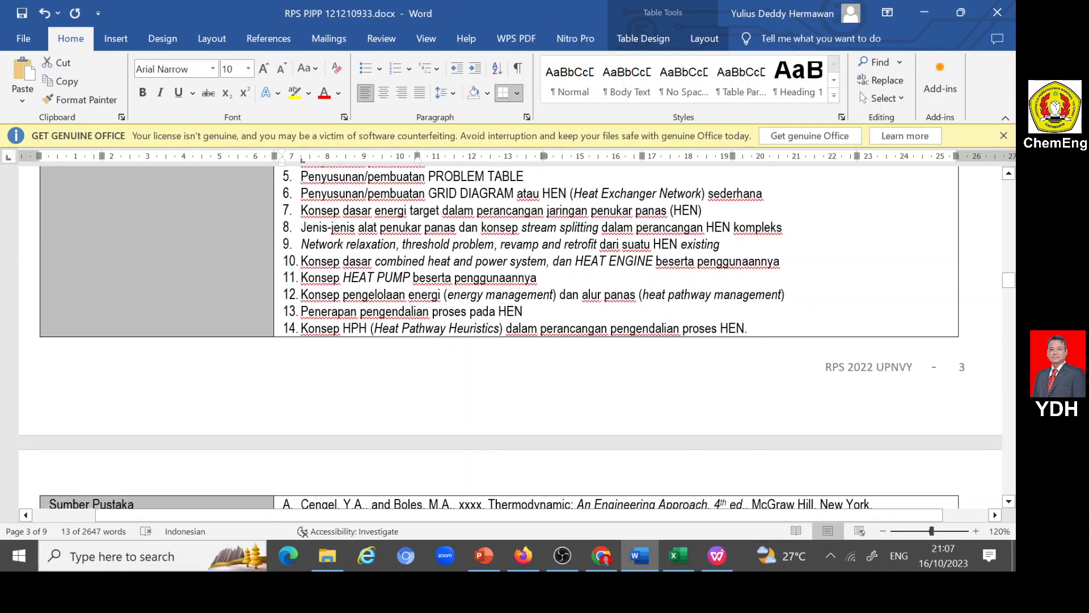
{"action": "left_click_drag", "start_coordinate": [302, 278], "coordinate": [536, 279]}
{"action": "key", "text": "ctrl+c"}
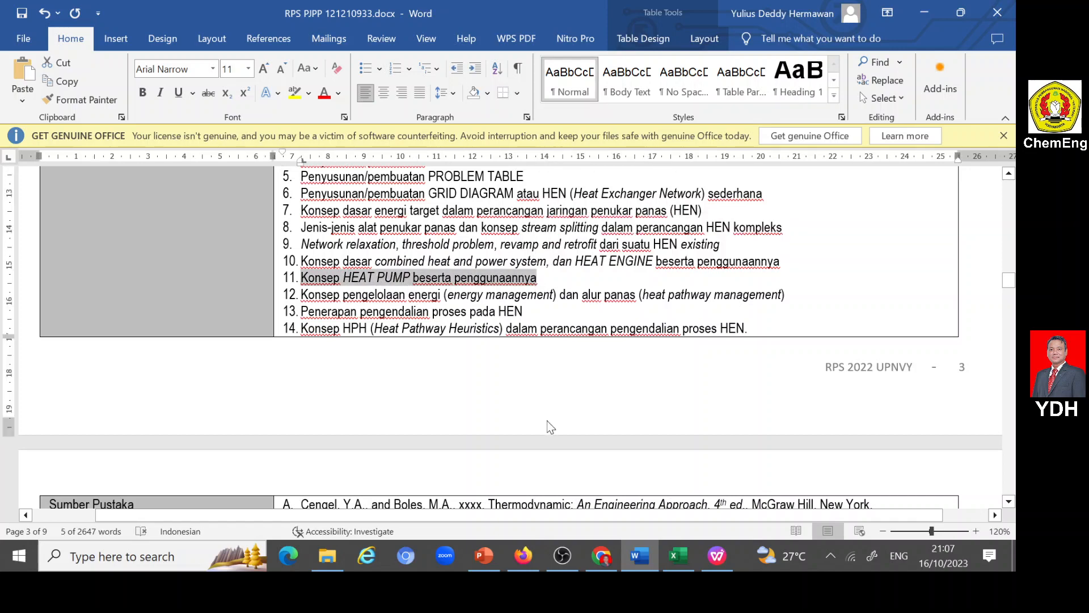
{"action": "left_click", "coordinate": [523, 556]}
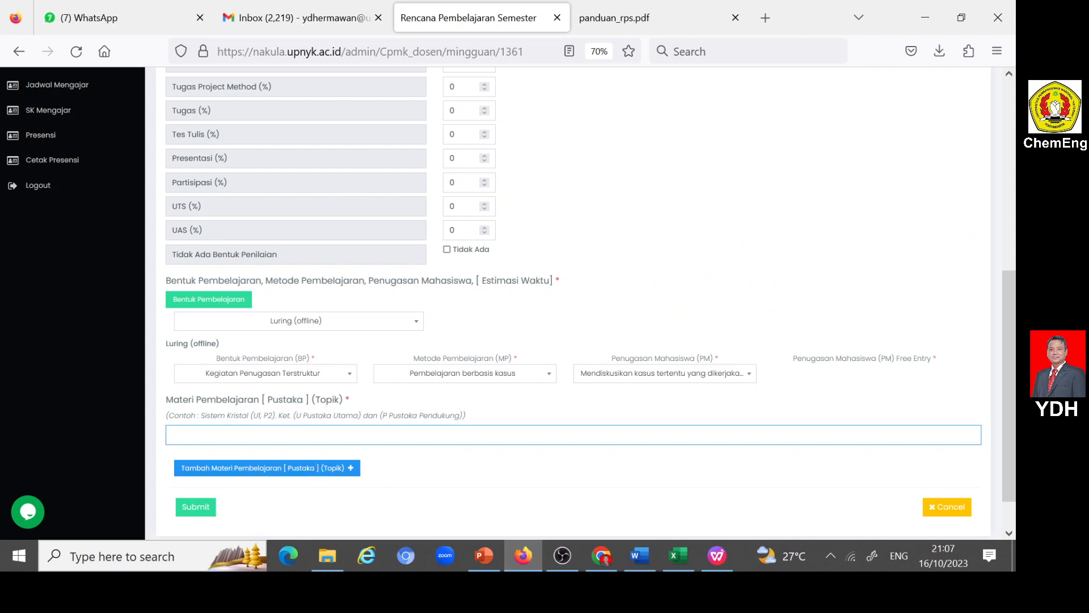
{"action": "key", "text": "ctrl+v"}
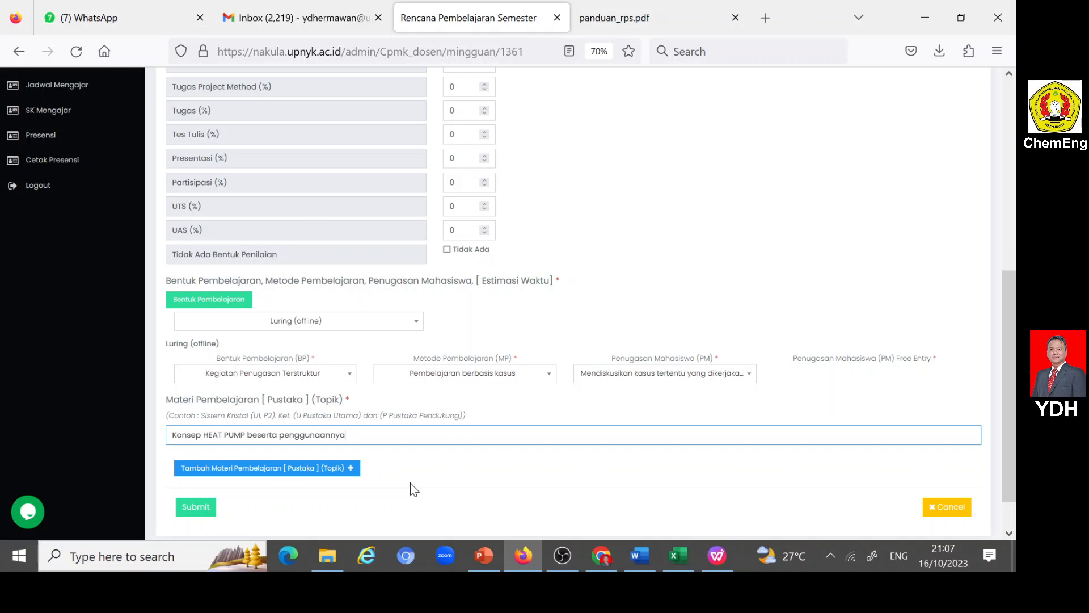
- Append "dan ASG4-1" to the Materi Pembelajaran topic and try to submit the Minggu Ke 12 entry
{"action": "type", "text": "A"}
{"action": "key", "text": "BackSpace"}
{"action": "type", "text": "dan ASG4-1"}
{"action": "left_click", "coordinate": [201, 511]}
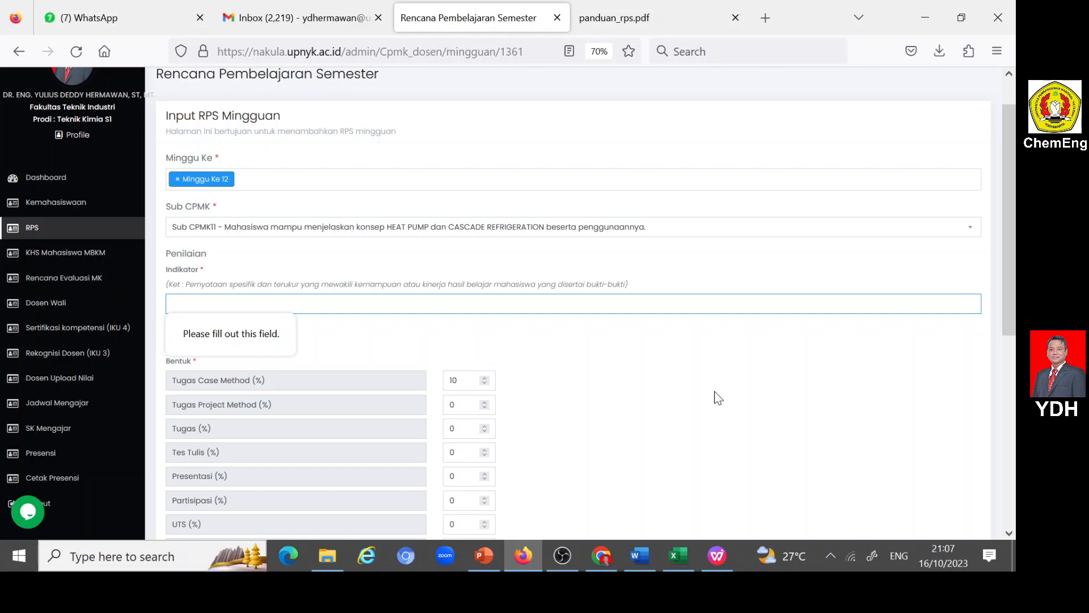
- Copy the week 11 indicator on combined heat and power system and HEAT ENGINE from the Word table into the Indikator field
{"action": "left_click", "coordinate": [639, 555]}
{"action": "scroll", "coordinate": [568, 414], "scroll_direction": "down", "scroll_amount": 10}
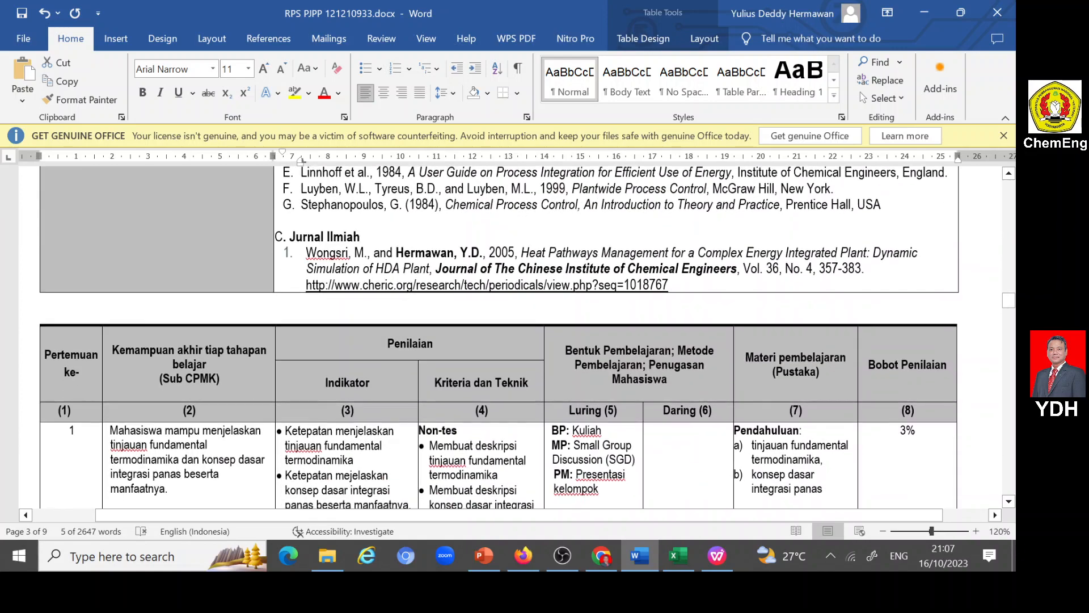
{"action": "scroll", "coordinate": [568, 414], "scroll_direction": "down", "scroll_amount": 15}
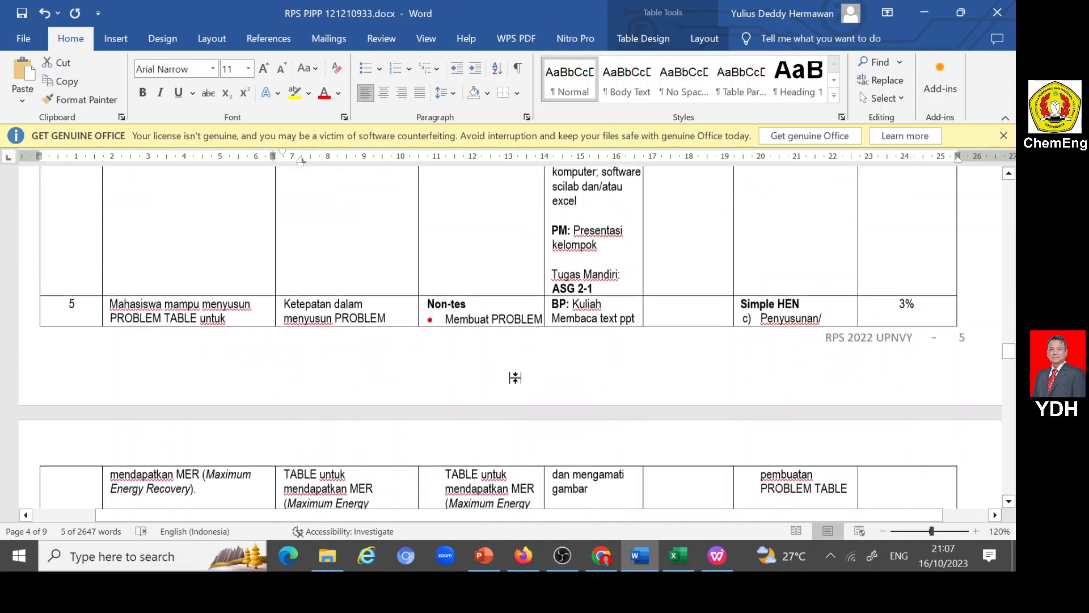
{"action": "scroll", "coordinate": [498, 338], "scroll_direction": "down", "scroll_amount": 5}
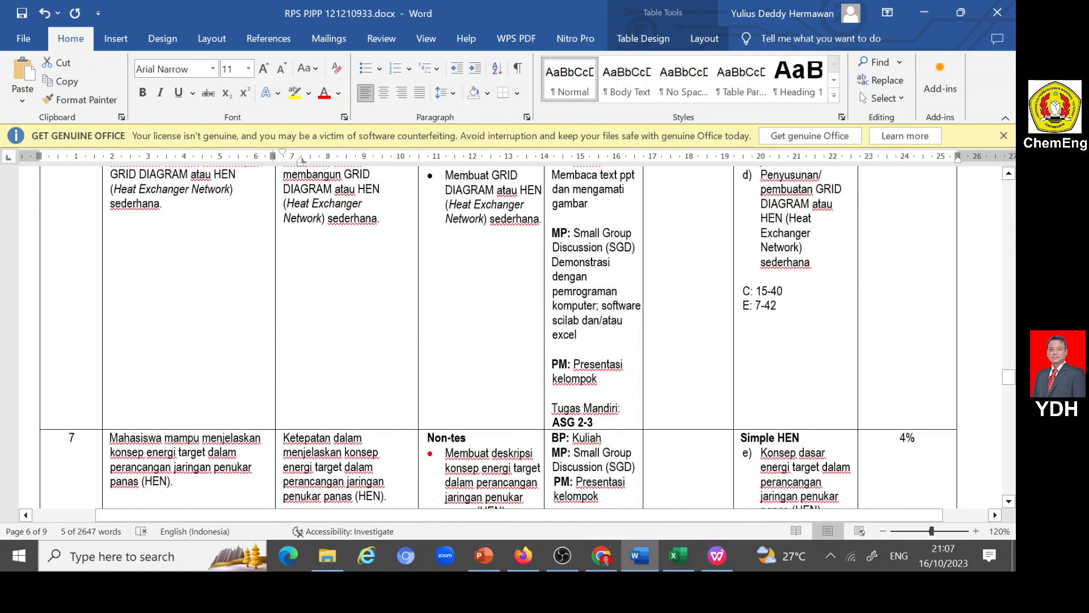
{"action": "scroll", "coordinate": [516, 380], "scroll_direction": "down", "scroll_amount": 15}
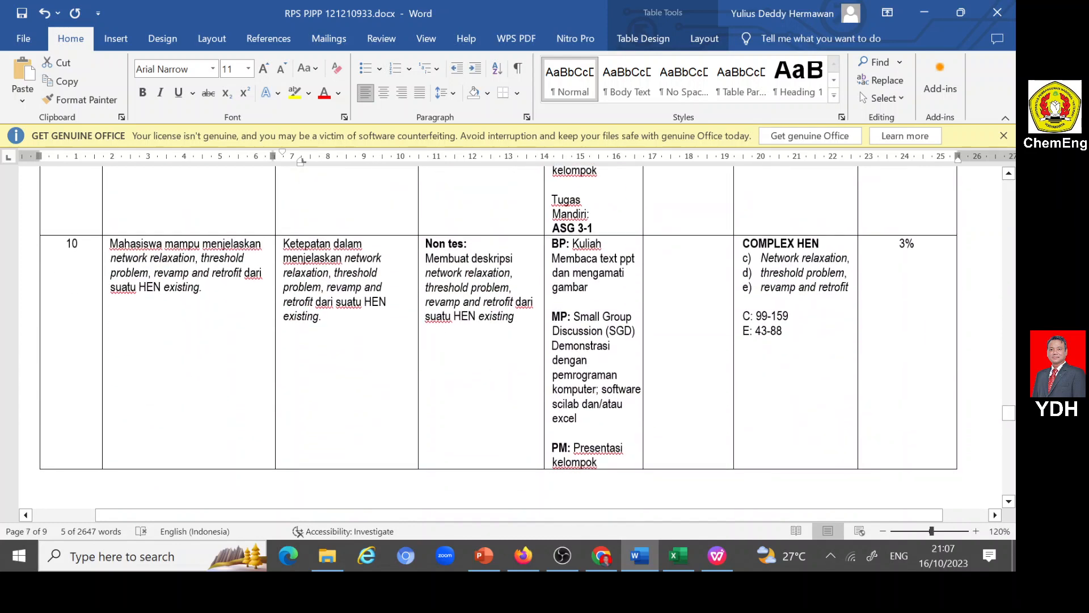
{"action": "scroll", "coordinate": [340, 310], "scroll_direction": "down", "scroll_amount": 8}
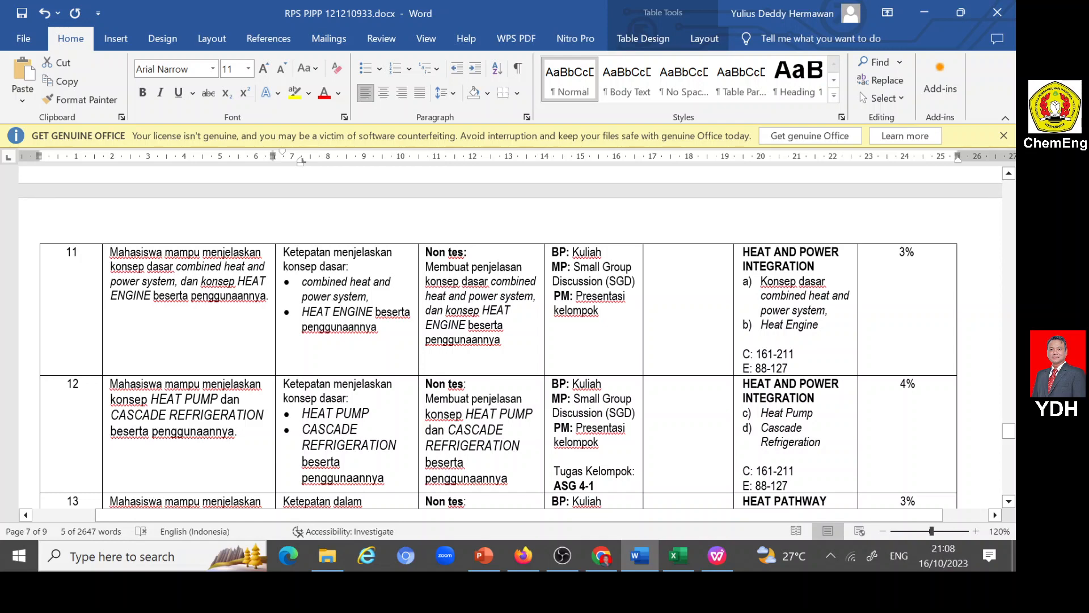
{"action": "left_click_drag", "start_coordinate": [282, 252], "coordinate": [374, 333]}
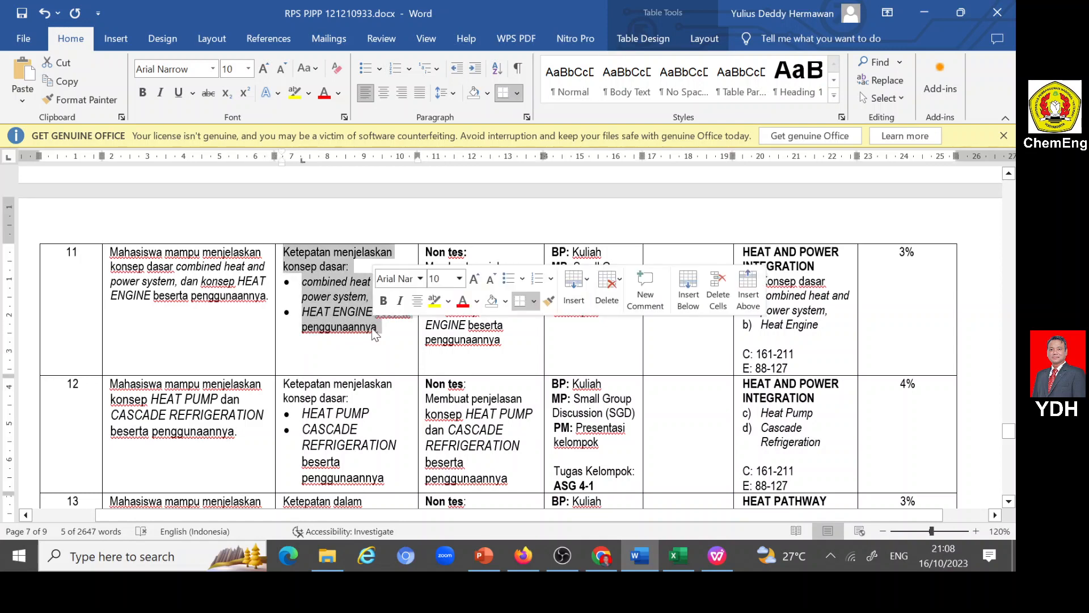
{"action": "left_click", "coordinate": [523, 556]}
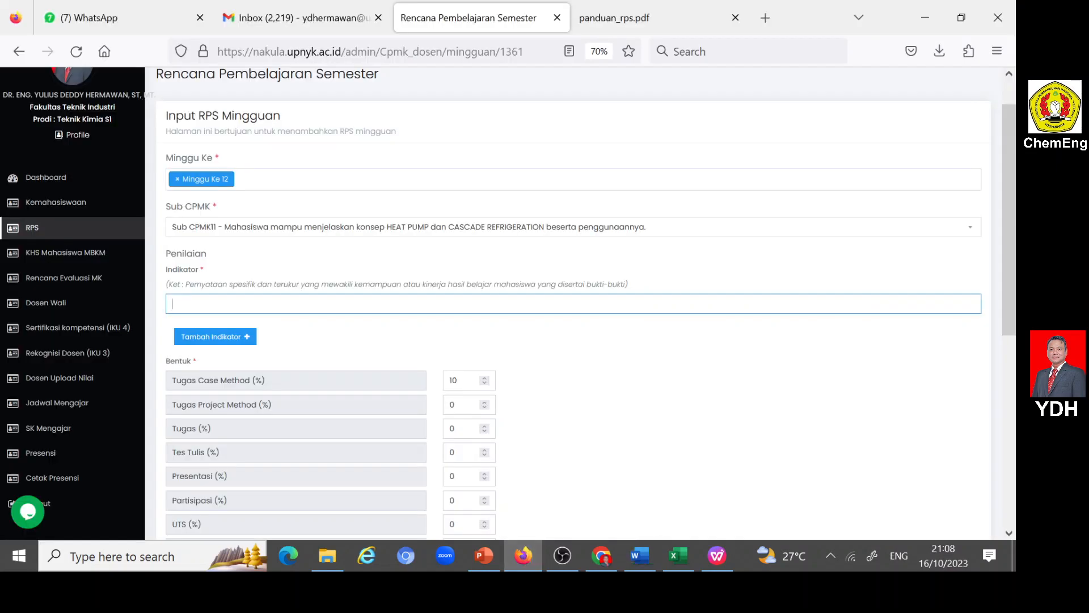
{"action": "left_click", "coordinate": [363, 304]}
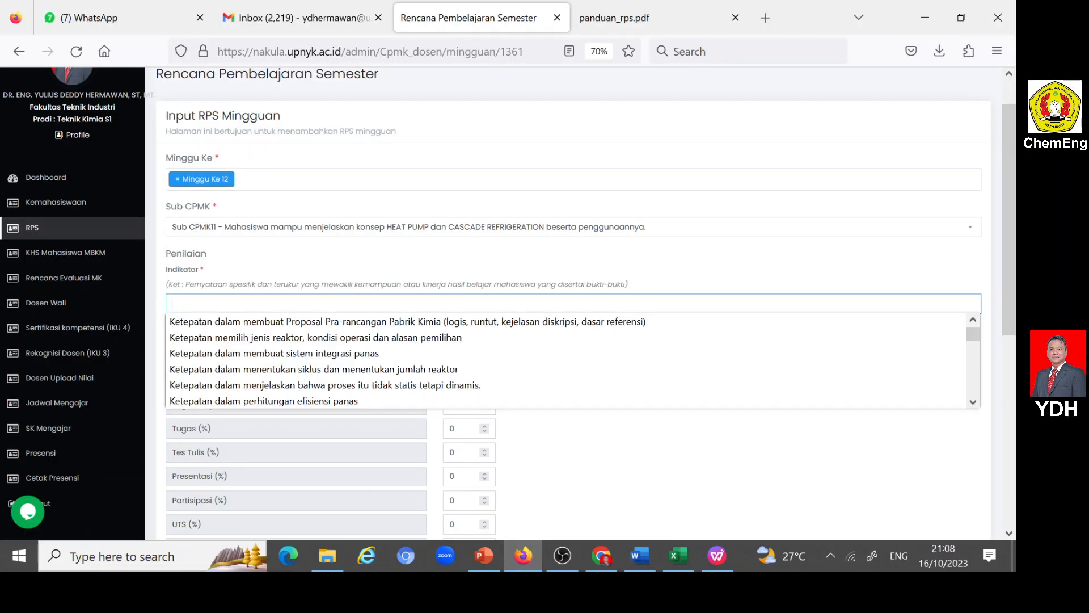
{"action": "type", "text": "Ketepatan menjelaskan konsep dasar: • combined heat and power system, • HEAT ENGINE beserta penggunaannya"}
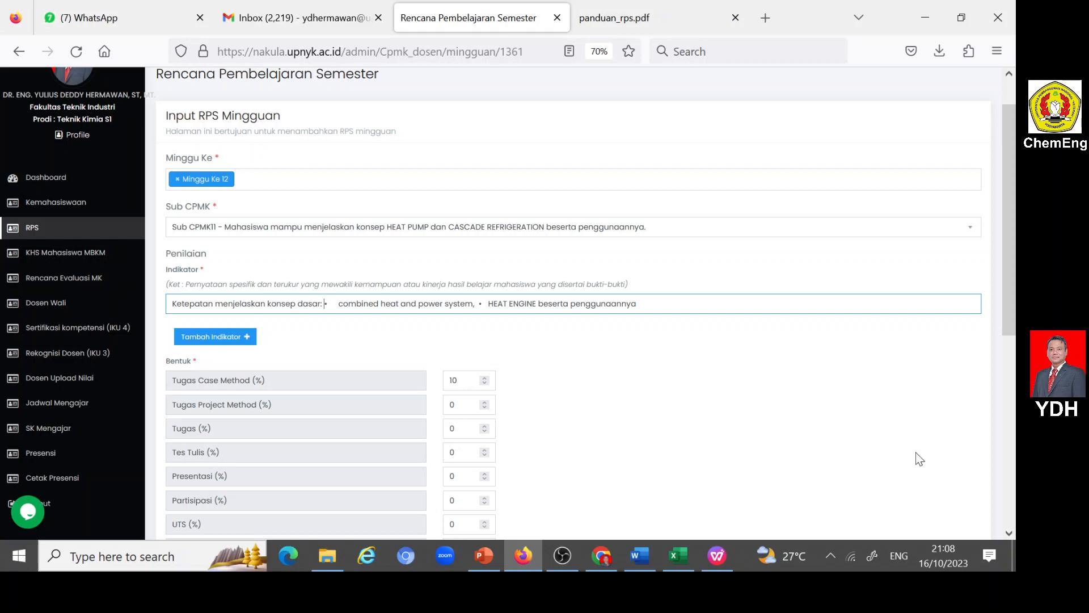
- Replace the Indikator text with the week 12 indicator on HEAT PUMP and CASCADE REFRIGERATION copied from the Word table
{"action": "left_click", "coordinate": [638, 553]}
{"action": "scroll", "coordinate": [326, 335], "scroll_direction": "down", "scroll_amount": 2}
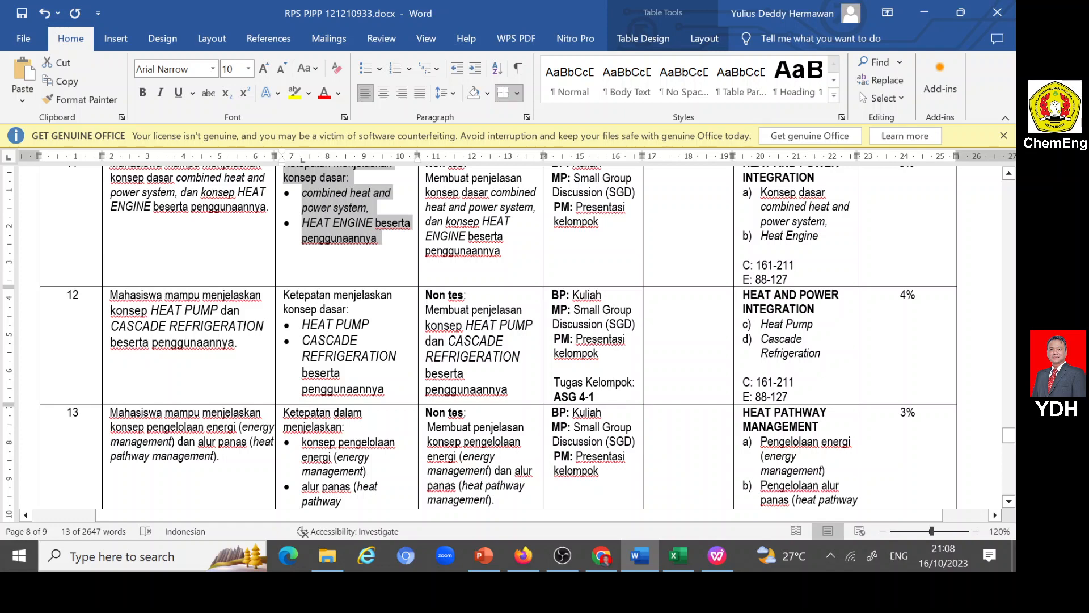
{"action": "left_click_drag", "start_coordinate": [283, 294], "coordinate": [385, 390]}
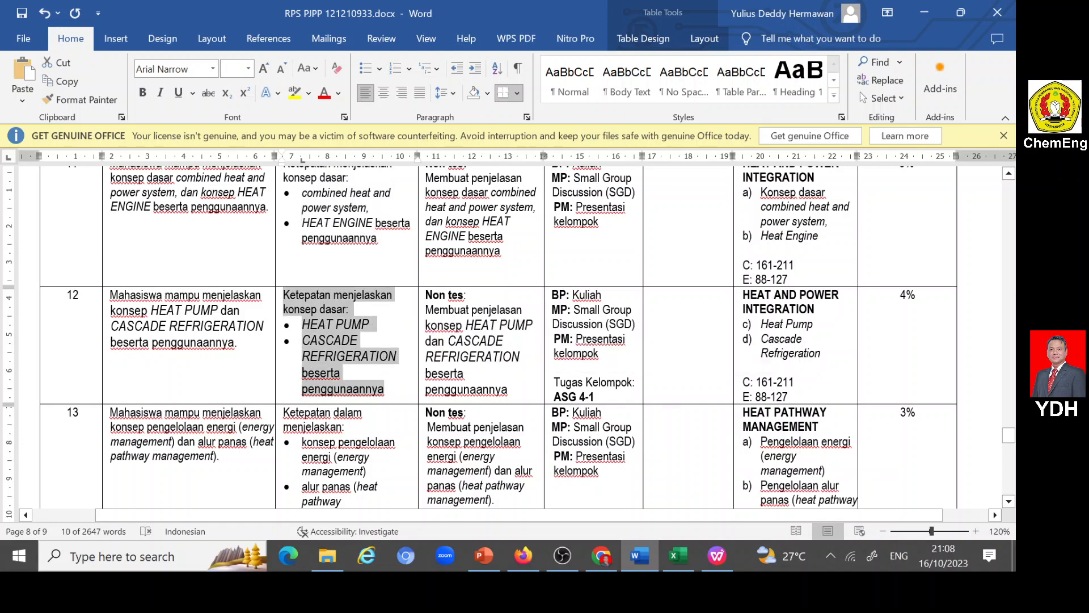
{"action": "left_click", "coordinate": [523, 555]}
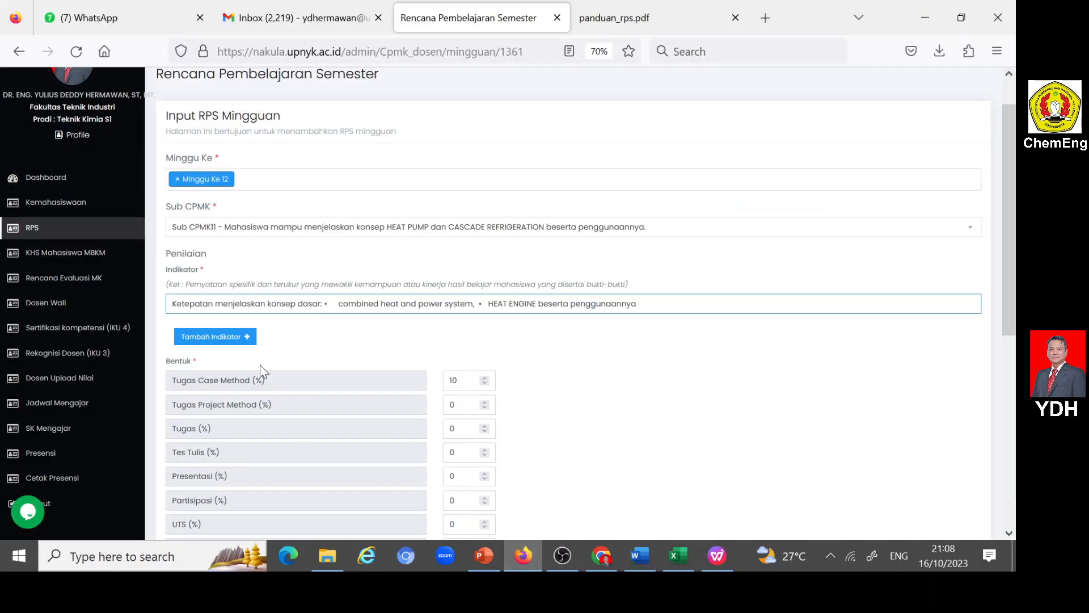
{"action": "key", "text": "ctrl+a"}
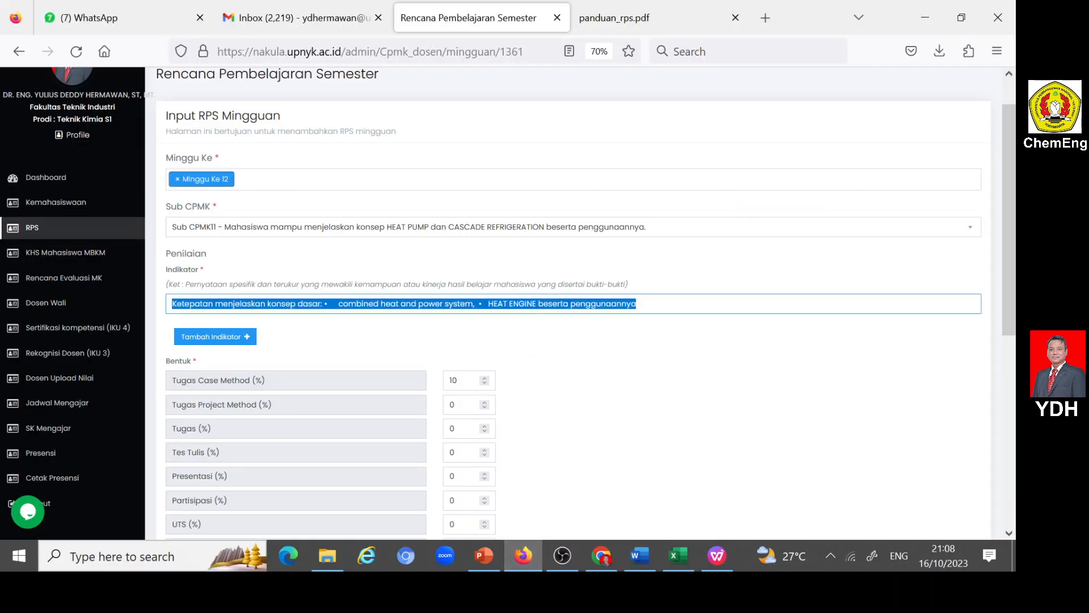
{"action": "type", "text": "Ketepatan menjelaskan konsep dasar: •\tHEAT PUMP •\tCASCADE REFRIGERATION beserta penggunaannya"}
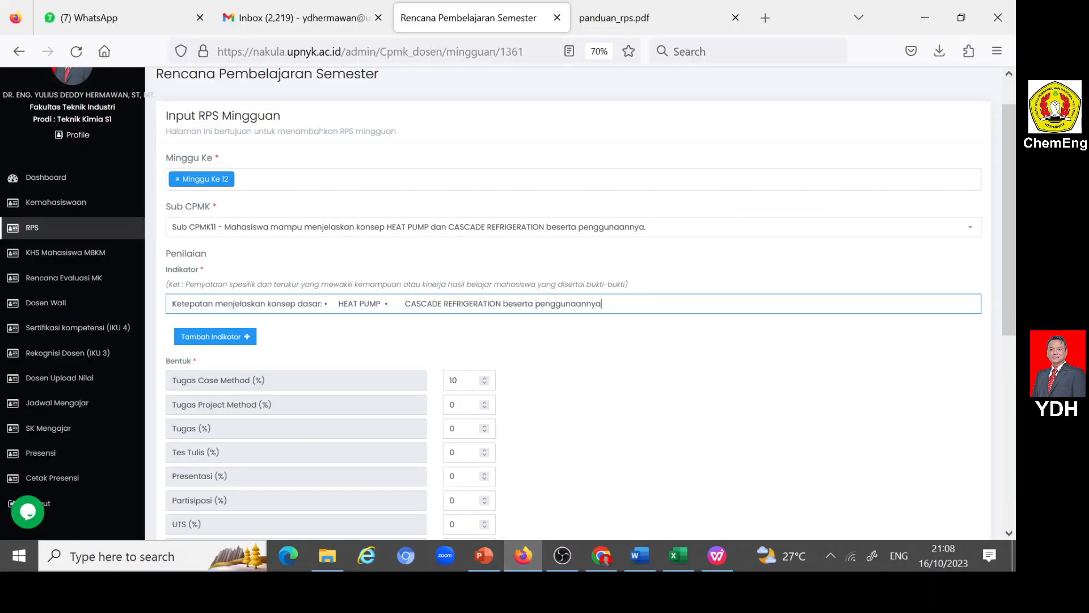
- Reduce the indicator to "Ketepatan menjelaskan konsep dasar HEAT PUMP" by removing the colon and bullets and cutting out the CASCADE REFRIGERATION part
{"action": "key", "text": "shift+Right"}
{"action": "key", "text": "shift+Right"}
{"action": "key", "text": "shift+Right"}
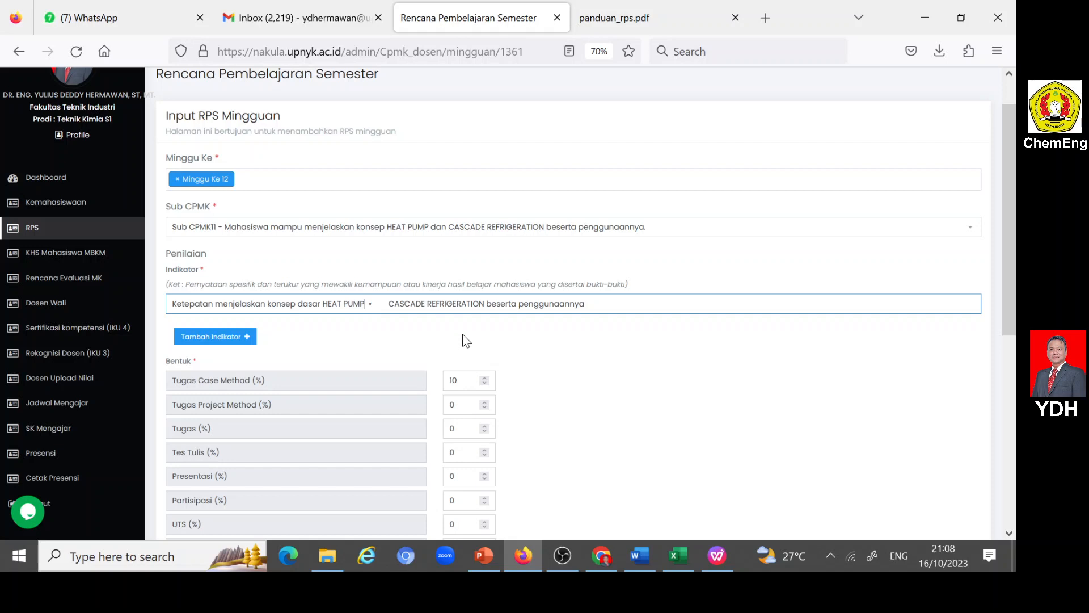
{"action": "key", "text": "Delete"}
{"action": "key", "text": "Delete"}
{"action": "key", "text": "Delete"}
{"action": "key", "text": "Delete"}
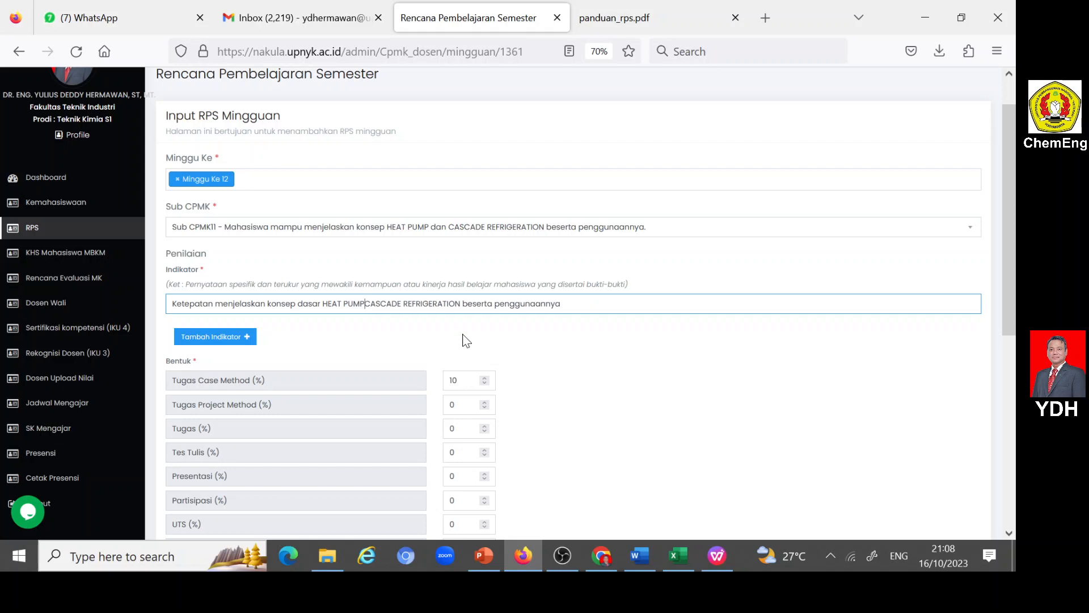
{"action": "key", "text": "shift+Right"}
{"action": "key", "text": "shift+Right"}
{"action": "key", "text": "shift+Right"}
{"action": "key", "text": "shift+Right"}
{"action": "key", "text": "shift+Right"}
{"action": "key", "text": "shift+Right"}
{"action": "key", "text": "shift+Right"}
{"action": "key", "text": "shift+Right"}
{"action": "key", "text": "shift+Right"}
{"action": "key", "text": "shift+Right"}
{"action": "key", "text": "shift+Right"}
{"action": "key", "text": "shift+Right"}
{"action": "key", "text": "shift+Right"}
{"action": "key", "text": "shift+Right"}
{"action": "key", "text": "shift+Right"}
{"action": "key", "text": "shift+Right"}
{"action": "key", "text": "shift+Right"}
{"action": "key", "text": "shift+Right"}
{"action": "key", "text": "shift+Right"}
{"action": "key", "text": "shift+Right"}
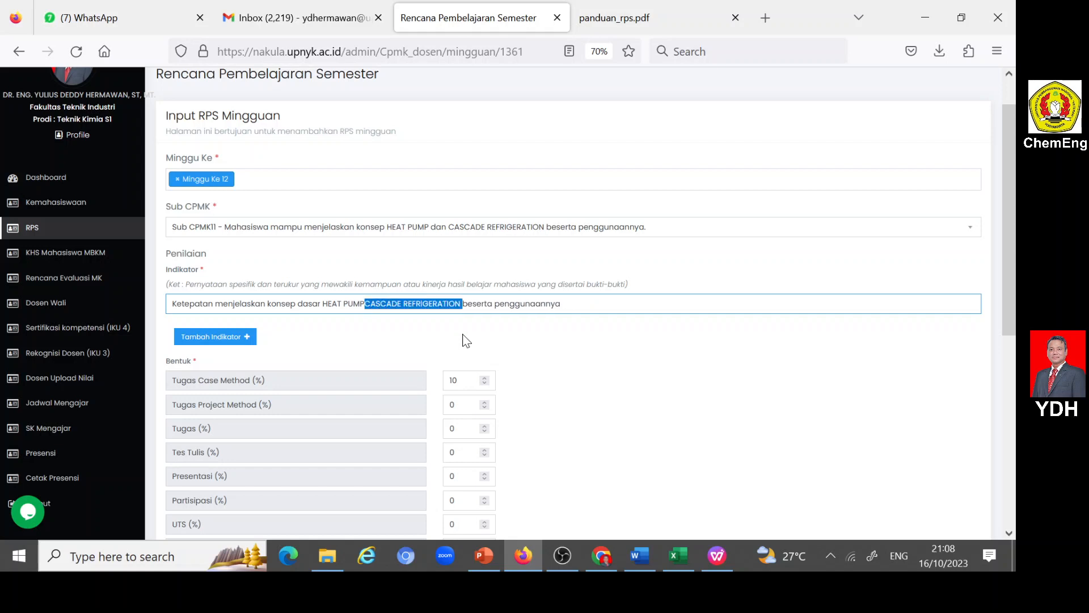
{"action": "key", "text": "shift+Right"}
{"action": "key", "text": "shift+Right"}
{"action": "key", "text": "shift+Right"}
{"action": "key", "text": "shift+Right"}
{"action": "key", "text": "shift+Right"}
{"action": "key", "text": "shift+Right"}
{"action": "key", "text": "shift+Right"}
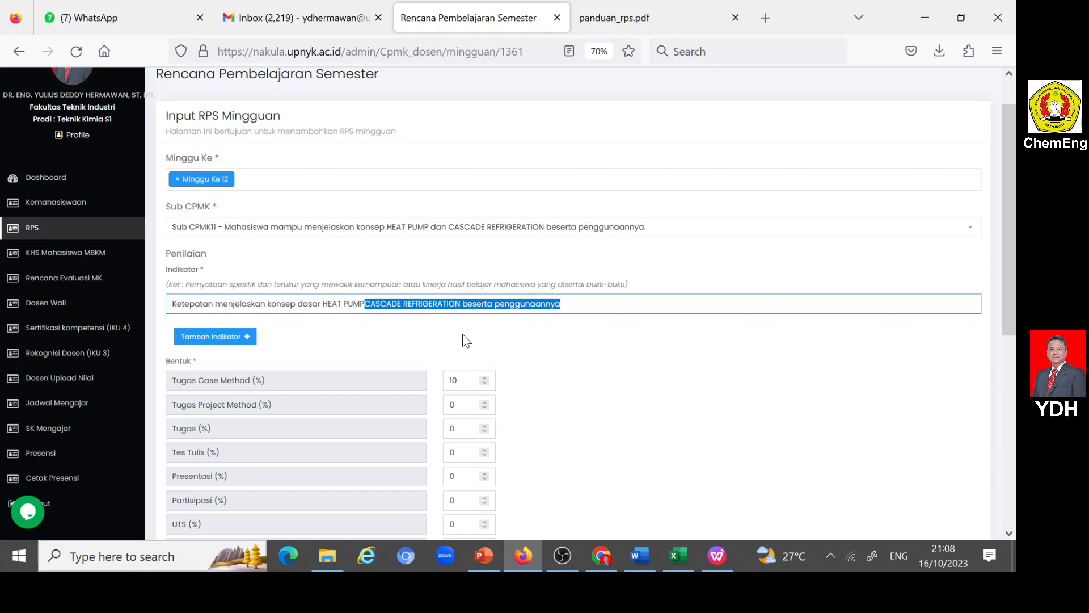
{"action": "key", "text": "ctrl+x"}
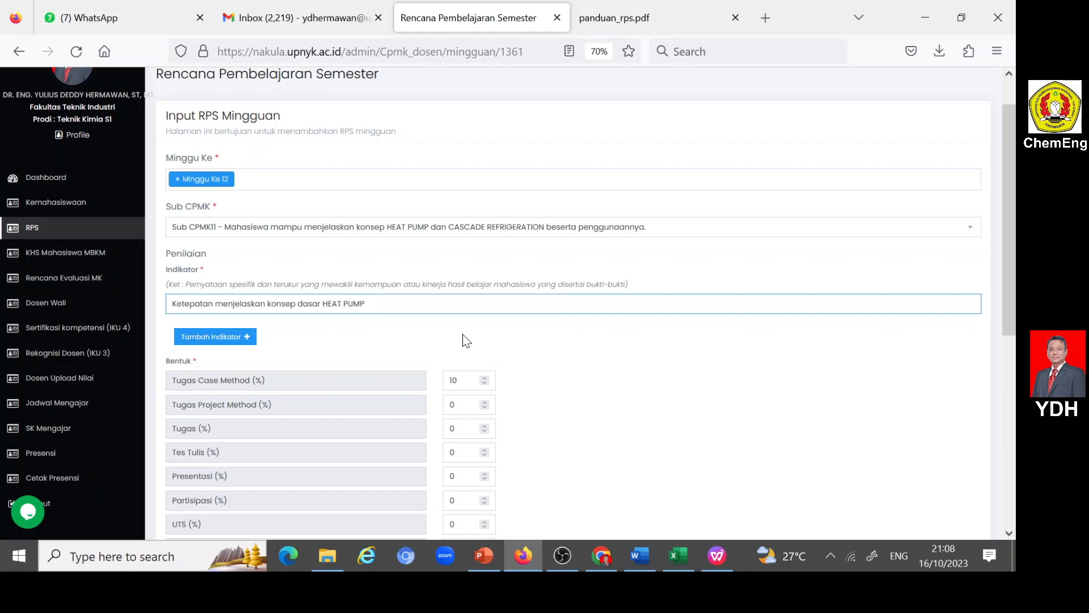
- Add a second indicator, "Ketepatan menjelaskan CASCADE REFRIGERATION beserta penggunaannya", reusing the cut text, and submit the Minggu Ke 12 entry
{"action": "left_click", "coordinate": [245, 339]}
{"action": "left_click", "coordinate": [245, 338]}
{"action": "type", "text": "K"}
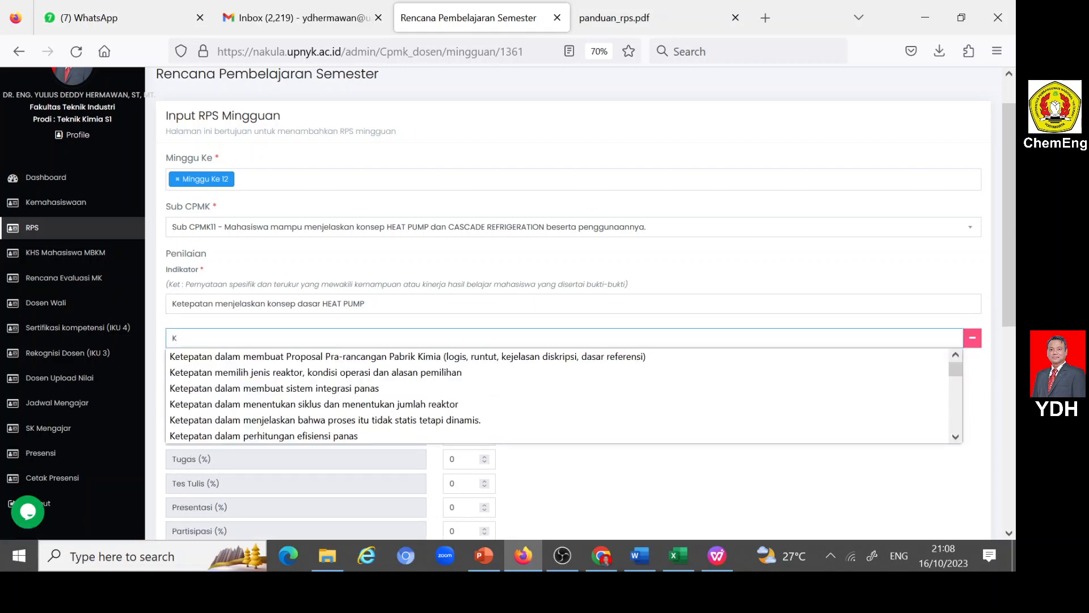
{"action": "type", "text": "etepatan "}
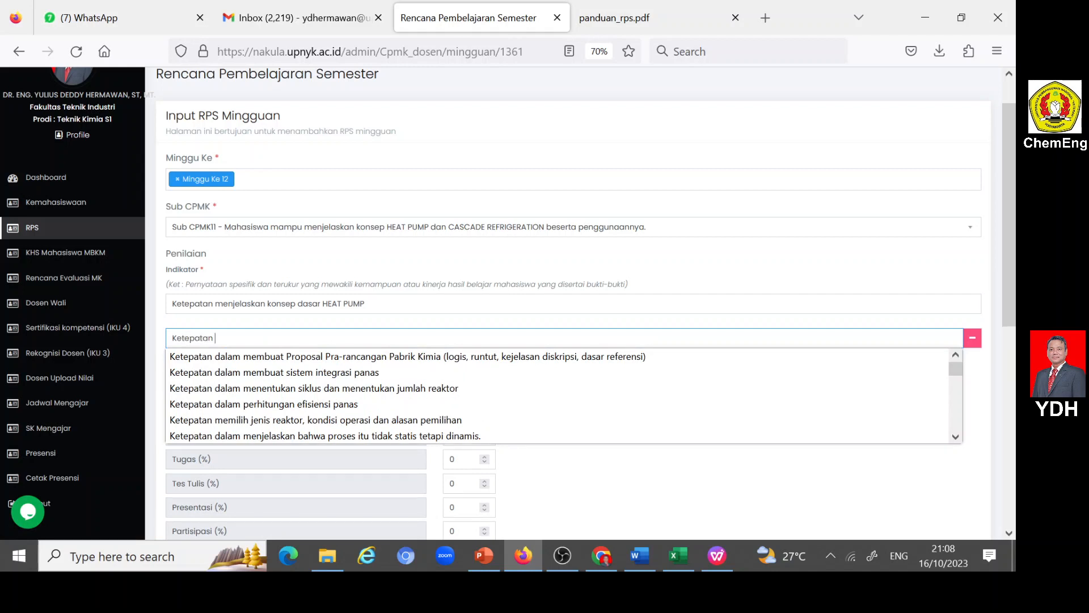
{"action": "type", "text": "menjelaska"}
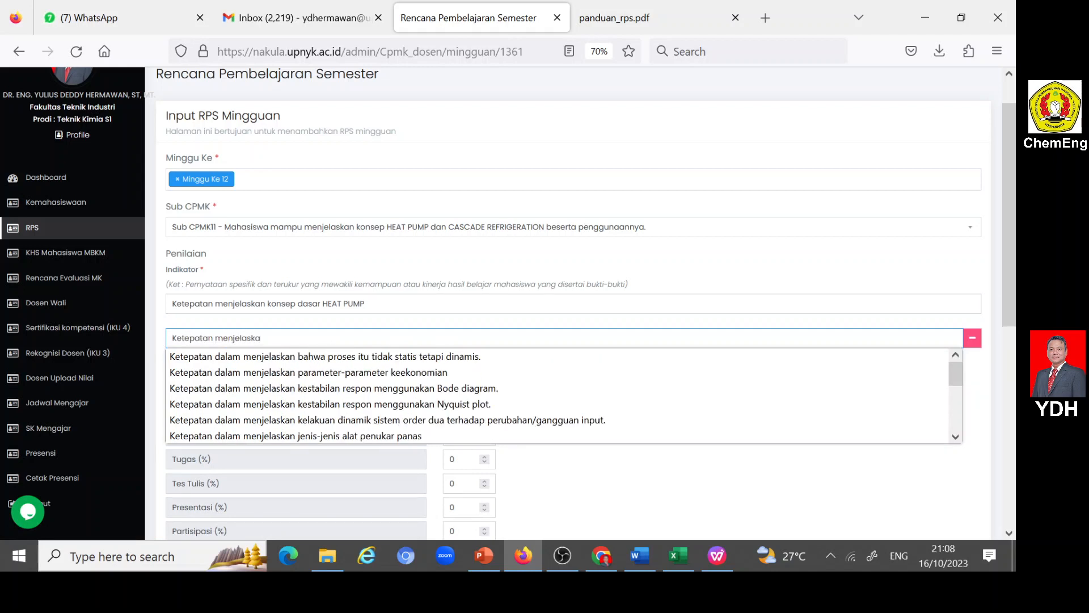
{"action": "type", "text": "n"}
{"action": "key", "text": "ctrl+v"}
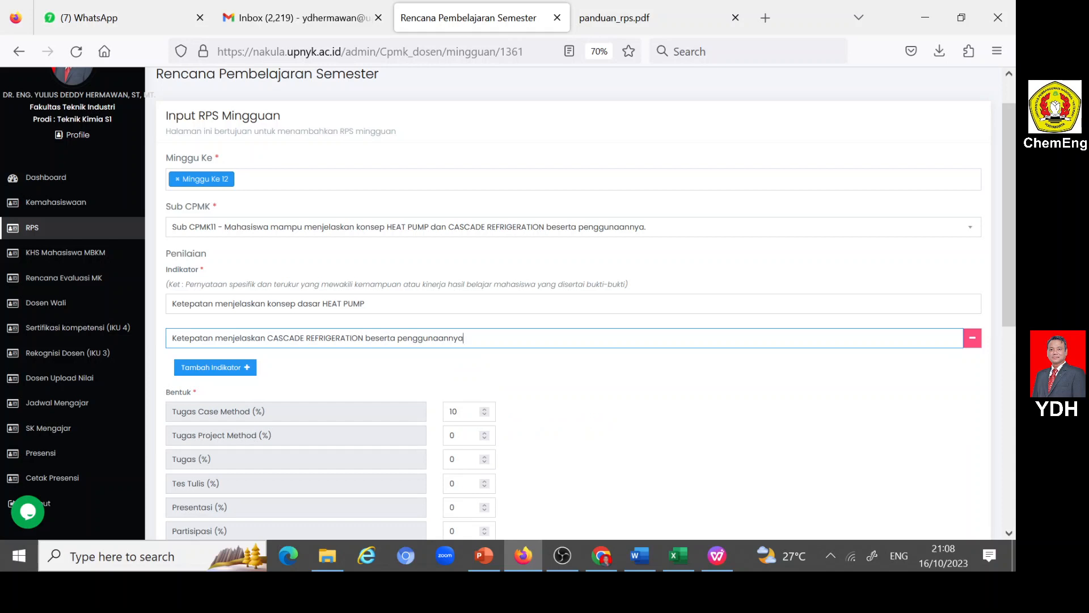
{"action": "scroll", "coordinate": [227, 357], "scroll_direction": "down", "scroll_amount": 10}
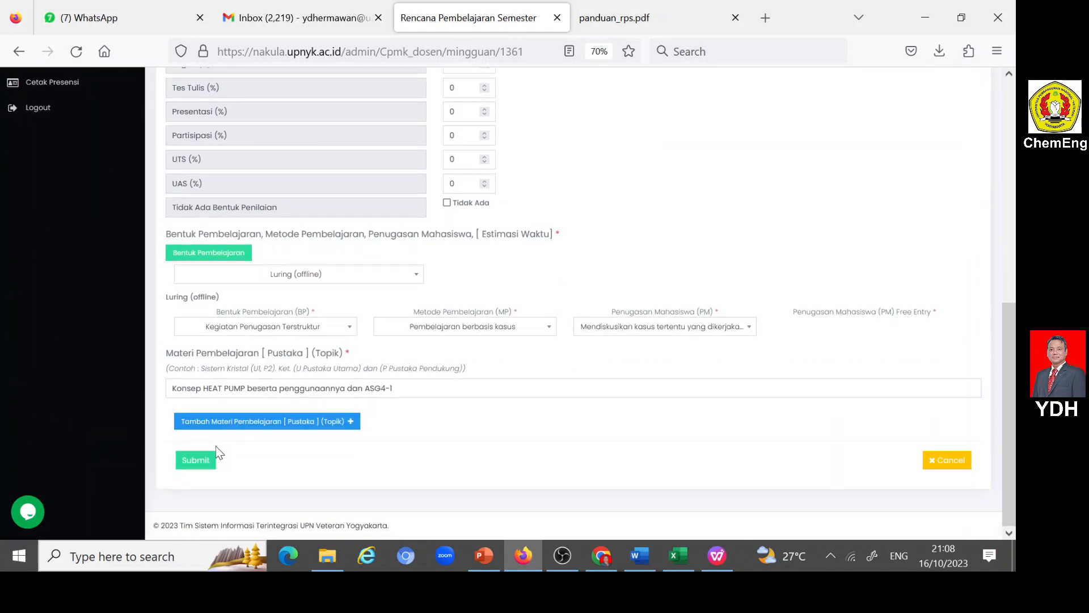
{"action": "left_click", "coordinate": [200, 458]}
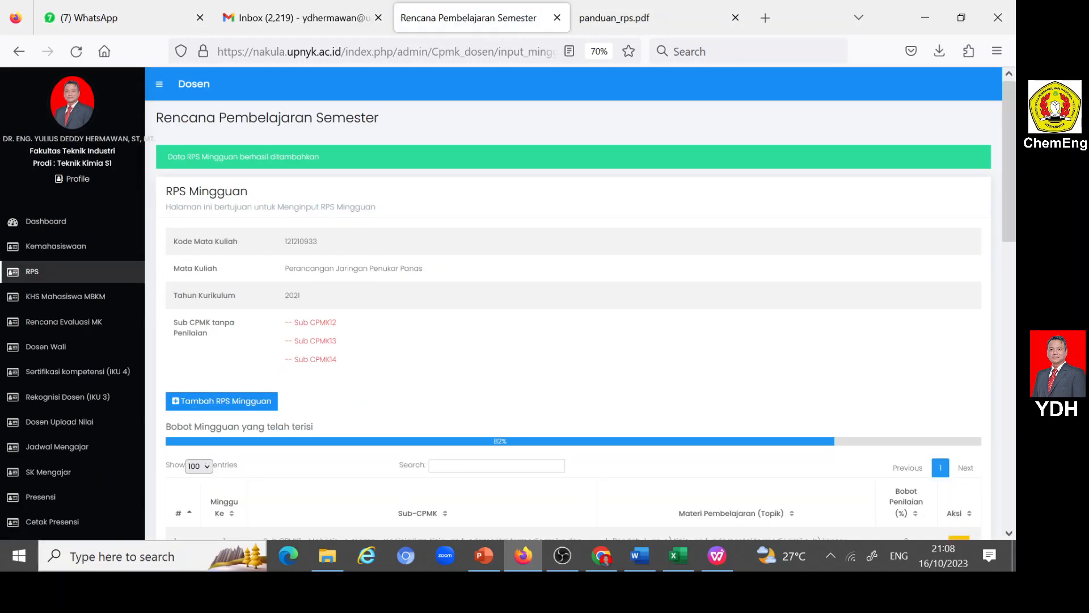
- Start a new RPS Mingguan entry for Minggu Ke 13 with Sub CPMK12 on energy management and heat pathway management
{"action": "scroll", "coordinate": [293, 335], "scroll_direction": "down", "scroll_amount": 8}
{"action": "scroll", "coordinate": [339, 338], "scroll_direction": "up", "scroll_amount": 5}
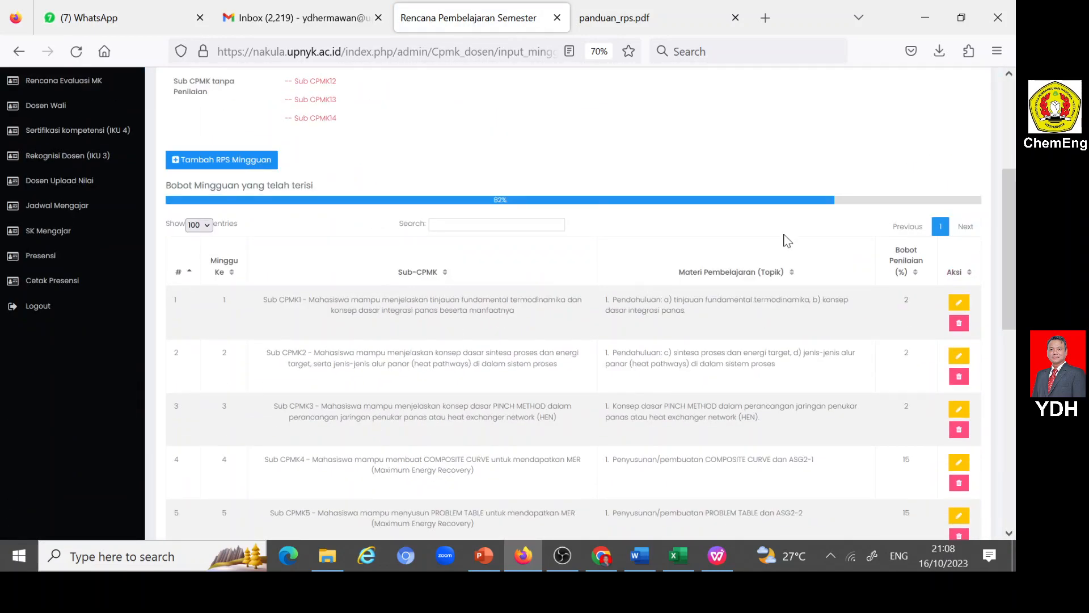
{"action": "left_click", "coordinate": [177, 161]}
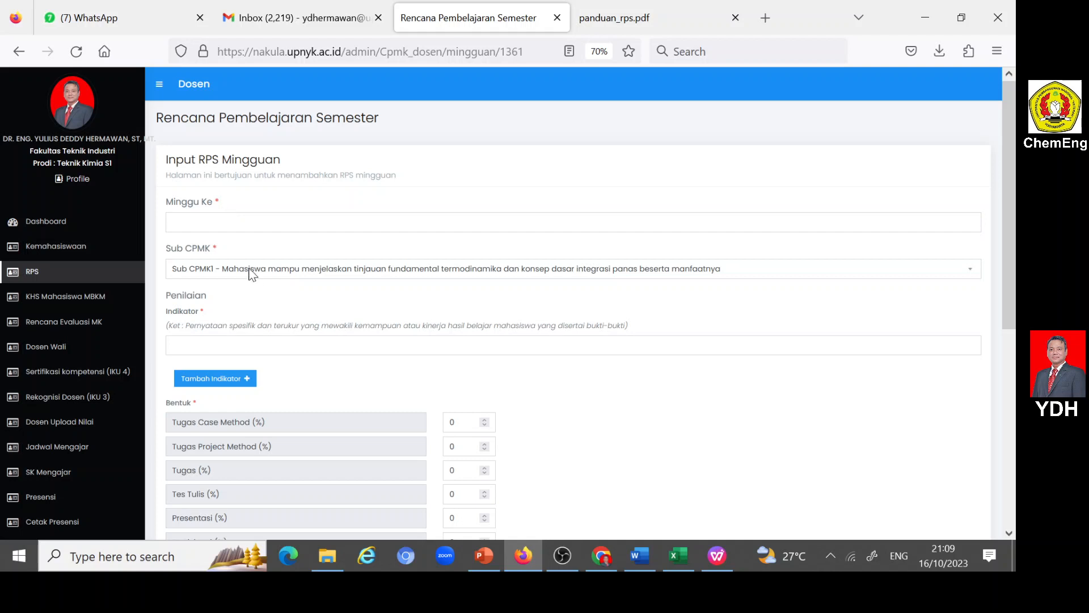
{"action": "left_click", "coordinate": [224, 223]}
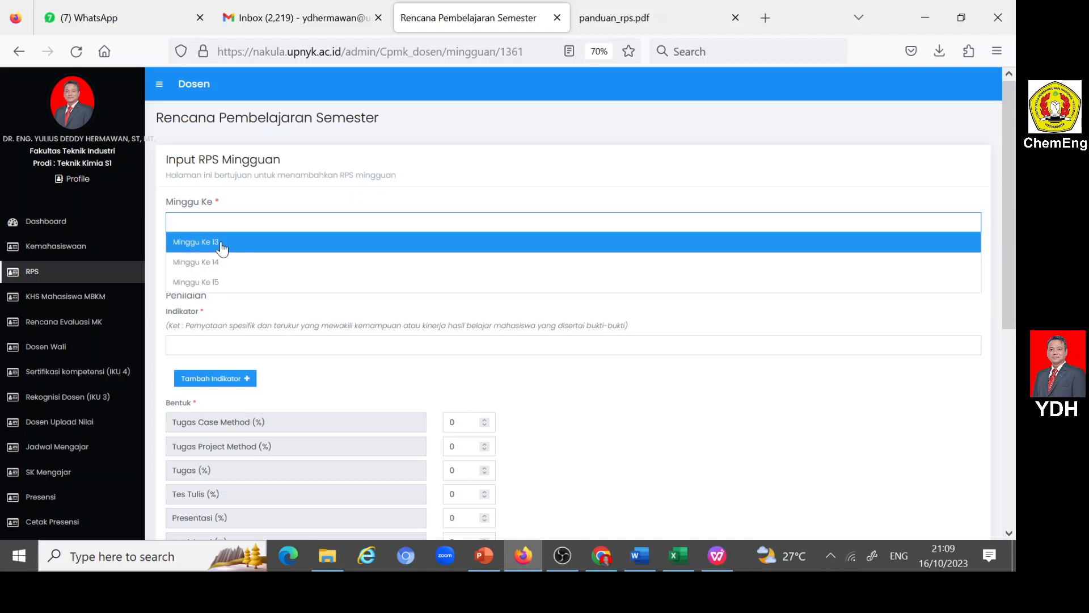
{"action": "left_click", "coordinate": [223, 246]}
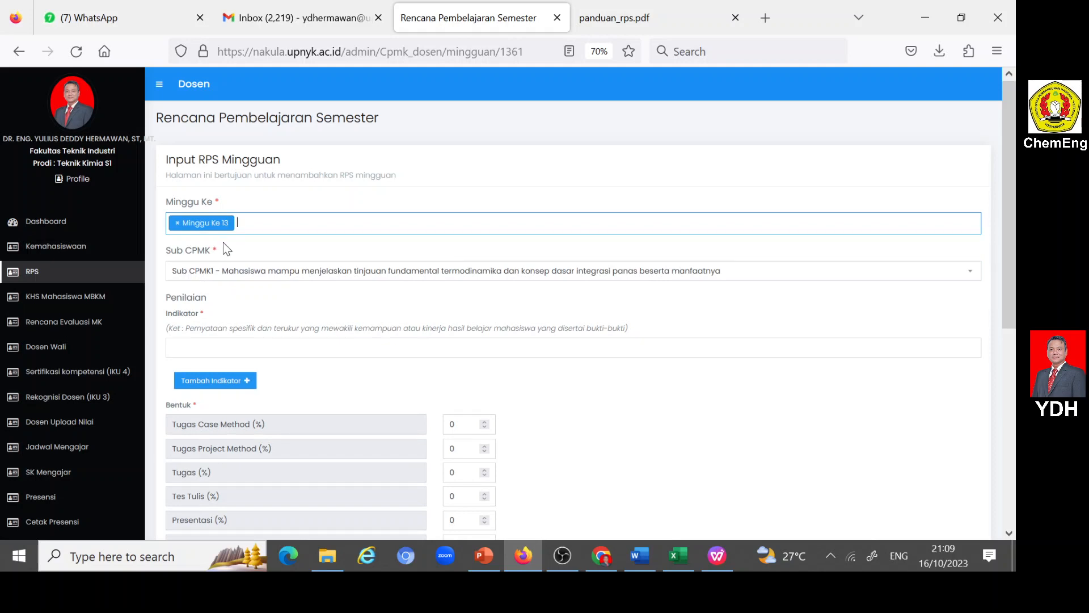
{"action": "left_click", "coordinate": [264, 274]}
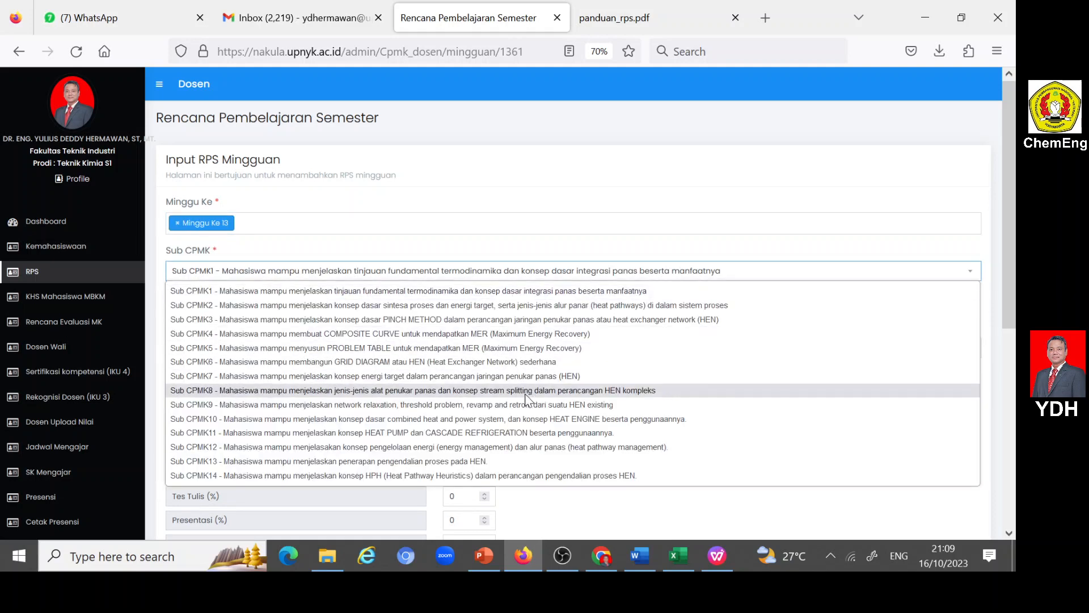
{"action": "left_click", "coordinate": [325, 448]}
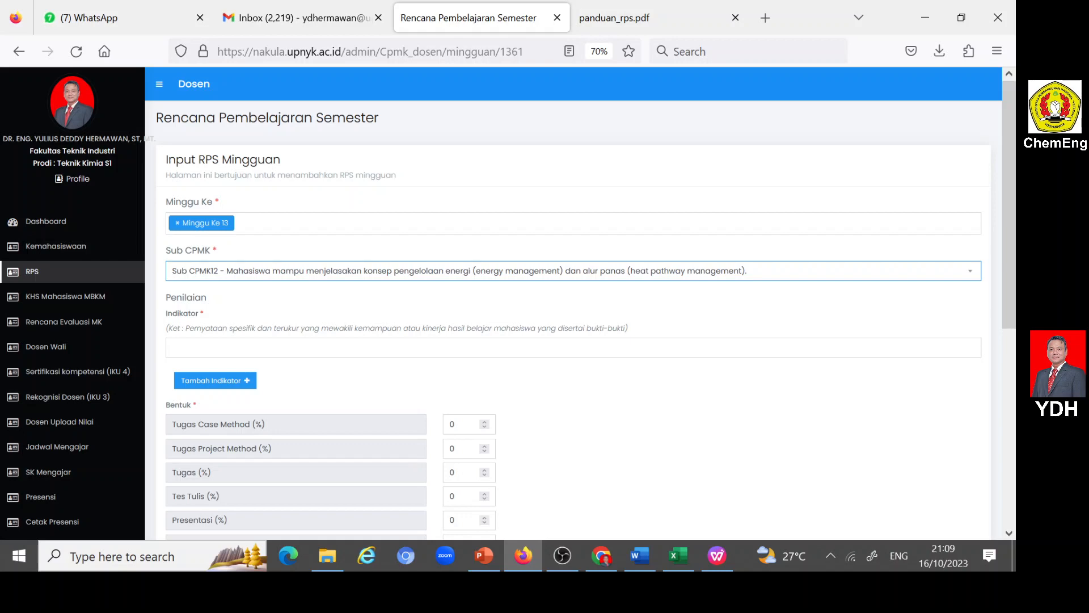
- Copy the week 13 indicator on energy management and heat pathway management from the Word table into the Indikator field
{"action": "left_click", "coordinate": [304, 347]}
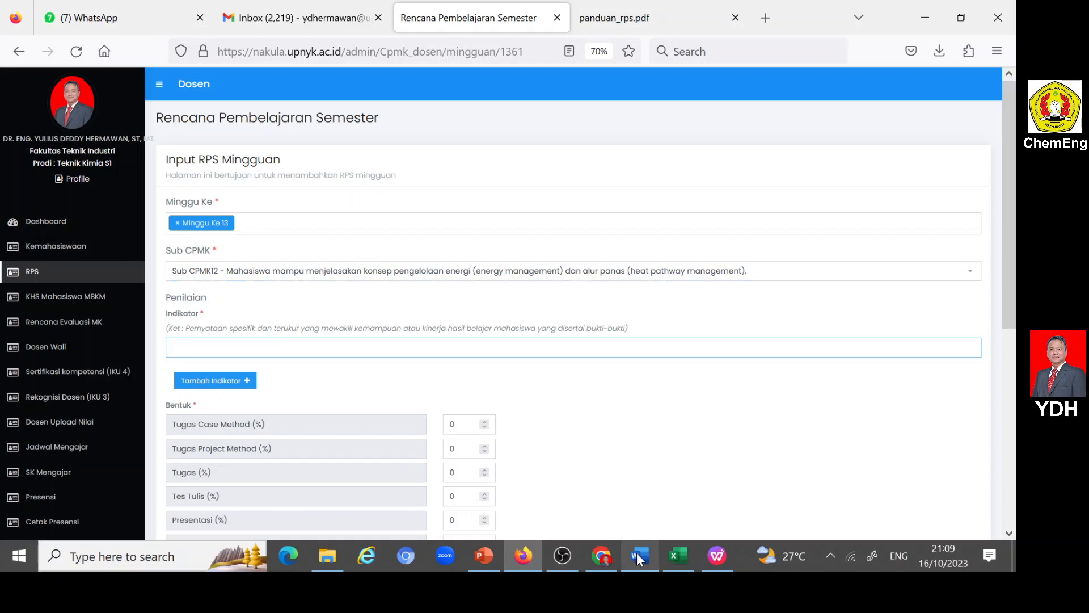
{"action": "mouse_move", "coordinate": [640, 556]}
{"action": "left_click", "coordinate": [584, 522]}
{"action": "scroll", "coordinate": [498, 337], "scroll_direction": "down", "scroll_amount": 2}
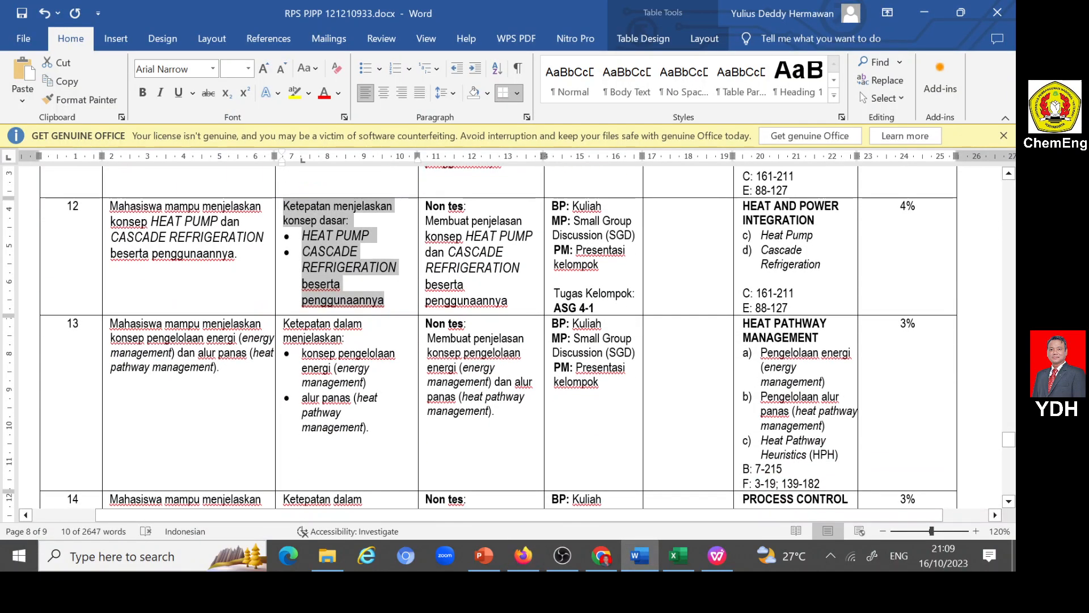
{"action": "left_click_drag", "start_coordinate": [284, 323], "coordinate": [375, 433]}
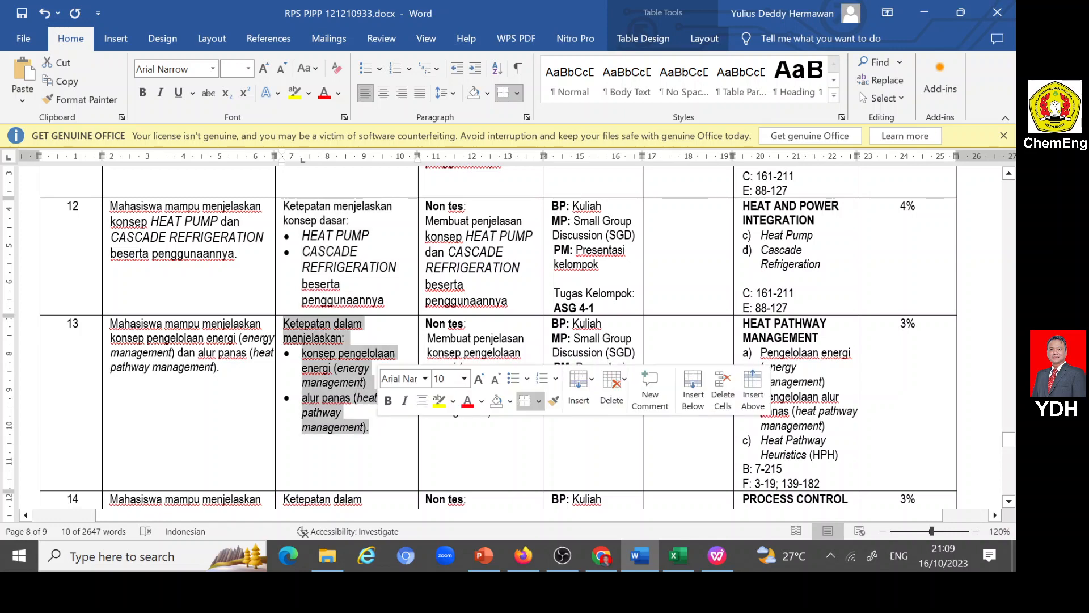
{"action": "left_click", "coordinate": [525, 555]}
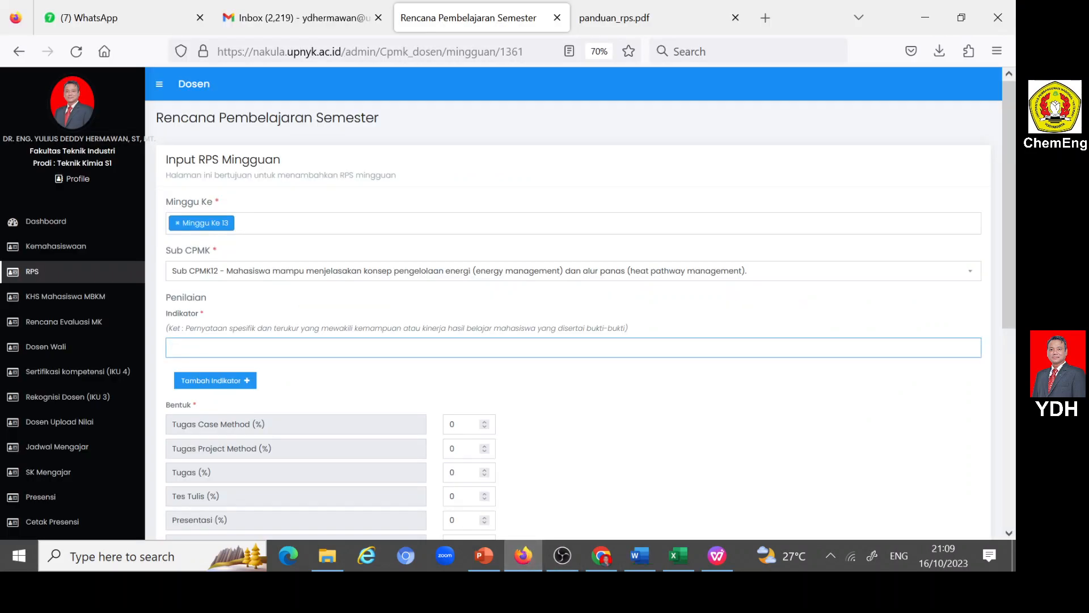
{"action": "left_click", "coordinate": [219, 349]}
{"action": "type", "text": "Ketepatan dalam menjelaskan: • konsep pengelolaan energi (energy management) • alur panas (heat pathway management)."}
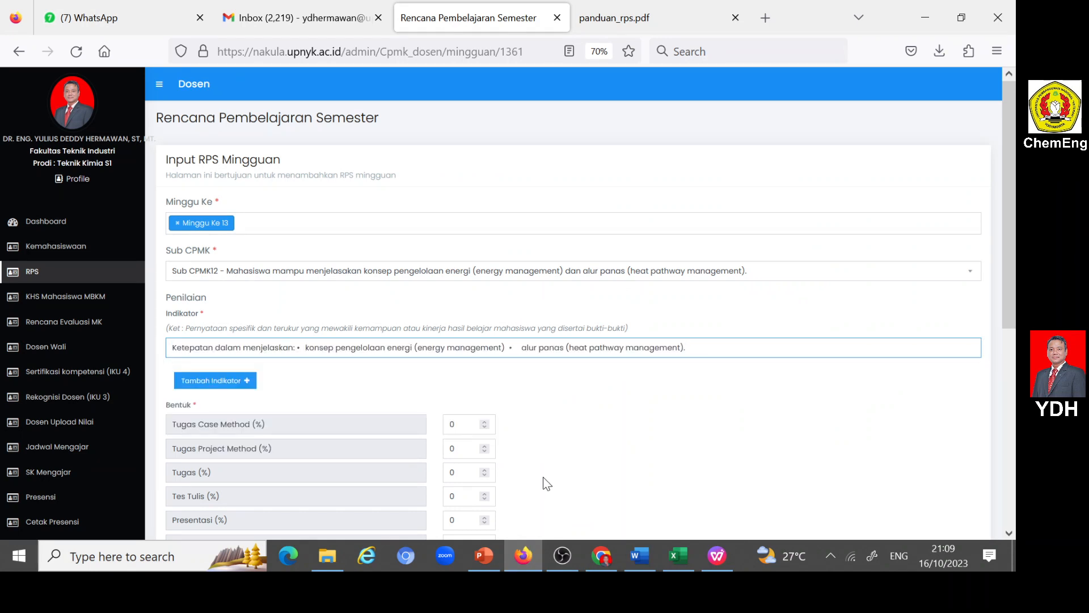
- Reduce the indicator to "Ketepatan dalam menjelaskan konsep pengelolaan energi (energy management)", removing the colon and bullets and cutting out the alur panas part
{"action": "key", "text": "shift+Right"}
{"action": "key", "text": "shift+Right"}
{"action": "key", "text": "shift+Right"}
{"action": "key", "text": "shift+Right"}
{"action": "key", "text": "BackSpace"}
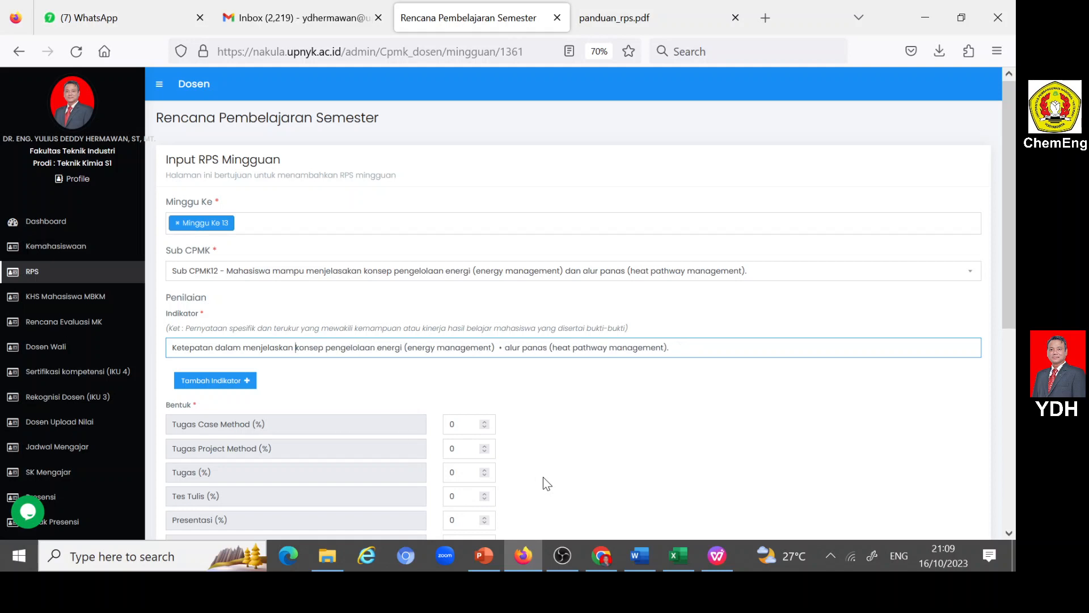
{"action": "key", "text": "Right"}
{"action": "key", "text": "Right"}
{"action": "key", "text": "Right"}
{"action": "key", "text": "Right"}
{"action": "key", "text": "Right"}
{"action": "key", "text": "Right"}
{"action": "key", "text": "Right"}
{"action": "key", "text": "Right"}
{"action": "key", "text": "Right"}
{"action": "key", "text": "Right"}
{"action": "key", "text": "Right"}
{"action": "key", "text": "Right"}
{"action": "key", "text": "Right"}
{"action": "key", "text": "Right"}
{"action": "key", "text": "Right"}
{"action": "key", "text": "Right"}
{"action": "key", "text": "Right"}
{"action": "key", "text": "Right"}
{"action": "key", "text": "Right"}
{"action": "key", "text": "Right"}
{"action": "key", "text": "shift+Right"}
{"action": "key", "text": "shift+Right"}
{"action": "key", "text": "shift+Right"}
{"action": "key", "text": "BackSpace"}
{"action": "key", "text": "shift+Right"}
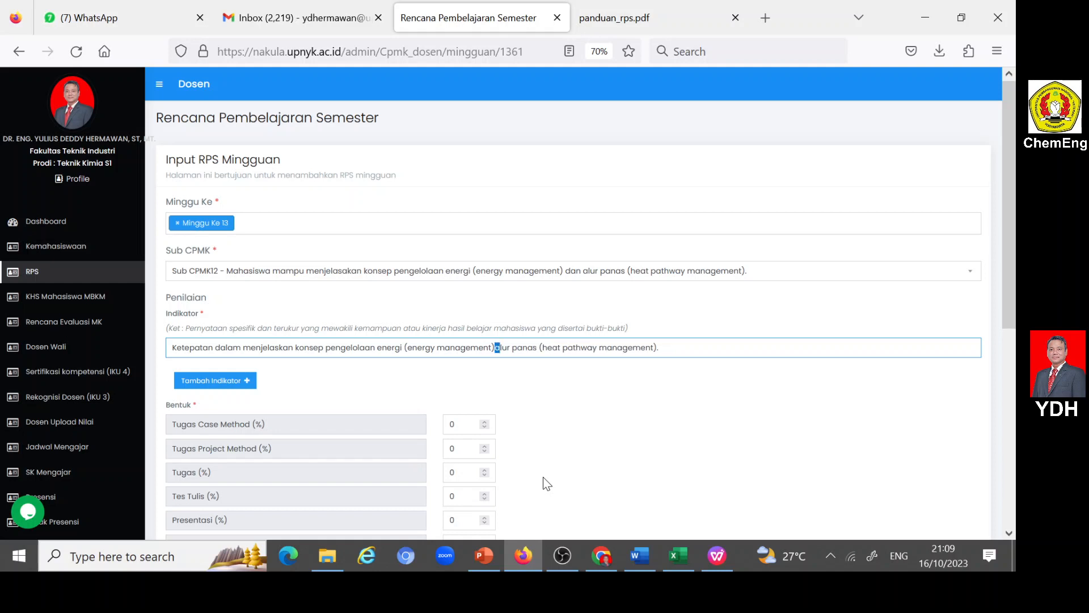
{"action": "key", "text": "shift+Right"}
{"action": "key", "text": "shift+Right"}
{"action": "key", "text": "shift+Right"}
{"action": "key", "text": "shift+Right"}
{"action": "key", "text": "shift+Right"}
{"action": "key", "text": "shift+Right"}
{"action": "key", "text": "shift+Right"}
{"action": "key", "text": "shift+Right"}
{"action": "key", "text": "shift+Right"}
{"action": "key", "text": "shift+Right"}
{"action": "key", "text": "shift+Right"}
{"action": "key", "text": "shift+Right"}
{"action": "key", "text": "shift+Right"}
{"action": "key", "text": "shift+Right"}
{"action": "key", "text": "shift+Right"}
{"action": "key", "text": "shift+Right"}
{"action": "key", "text": "shift+Right"}
{"action": "key", "text": "shift+Right"}
{"action": "key", "text": "shift+Right"}
{"action": "key", "text": "shift+Right"}
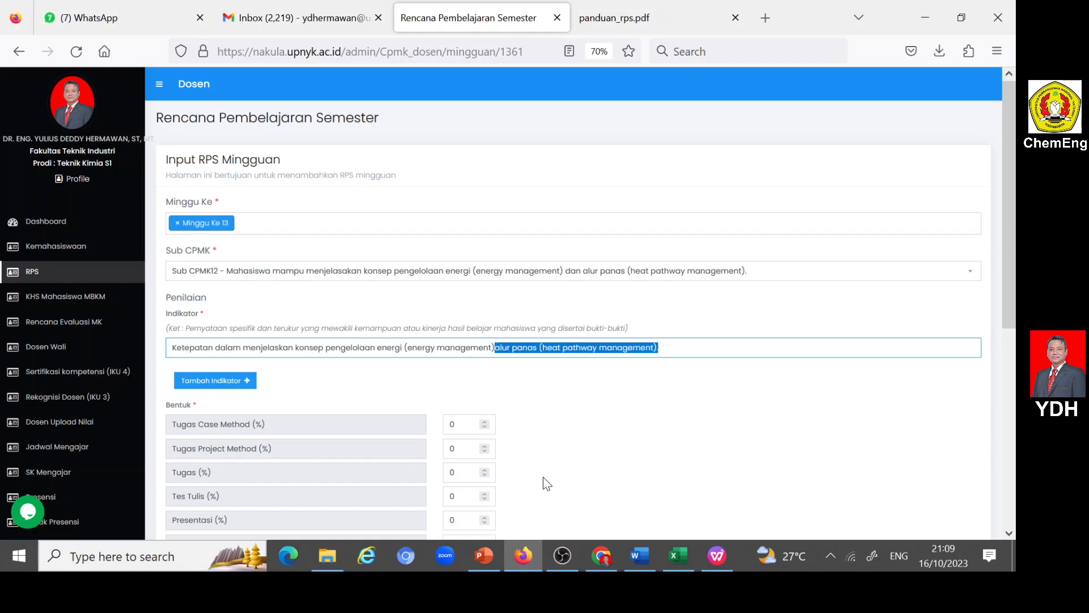
{"action": "key", "text": "ctrl+x"}
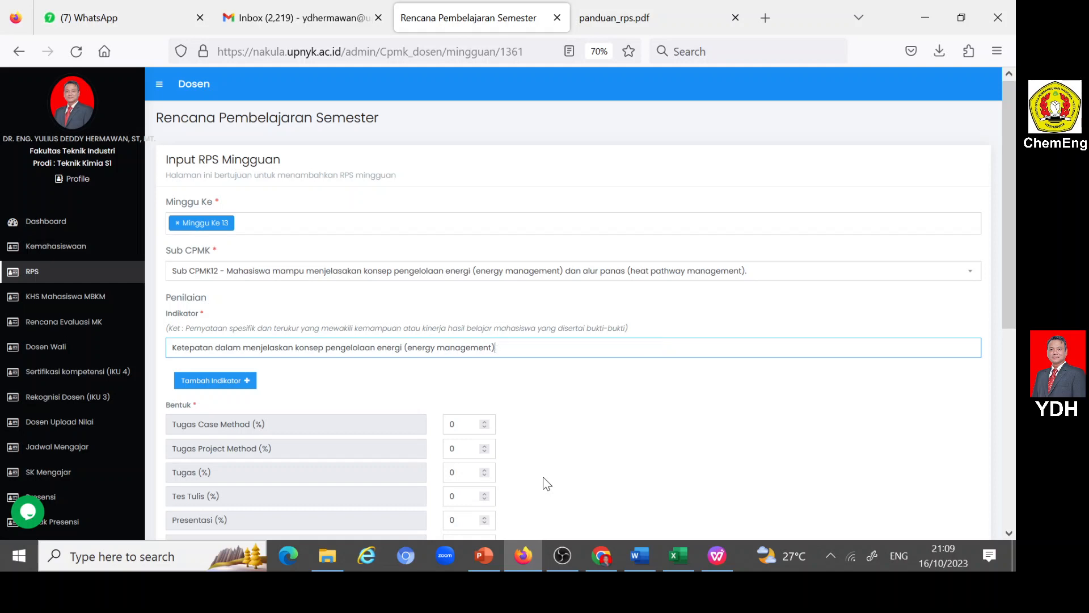
- Add a second indicator reading "Ketepatan dalam menjelaskan alur panas (heat pathway management)", reusing the cut text without its final period
{"action": "left_click", "coordinate": [250, 380]}
{"action": "type", "text": "Ke"}
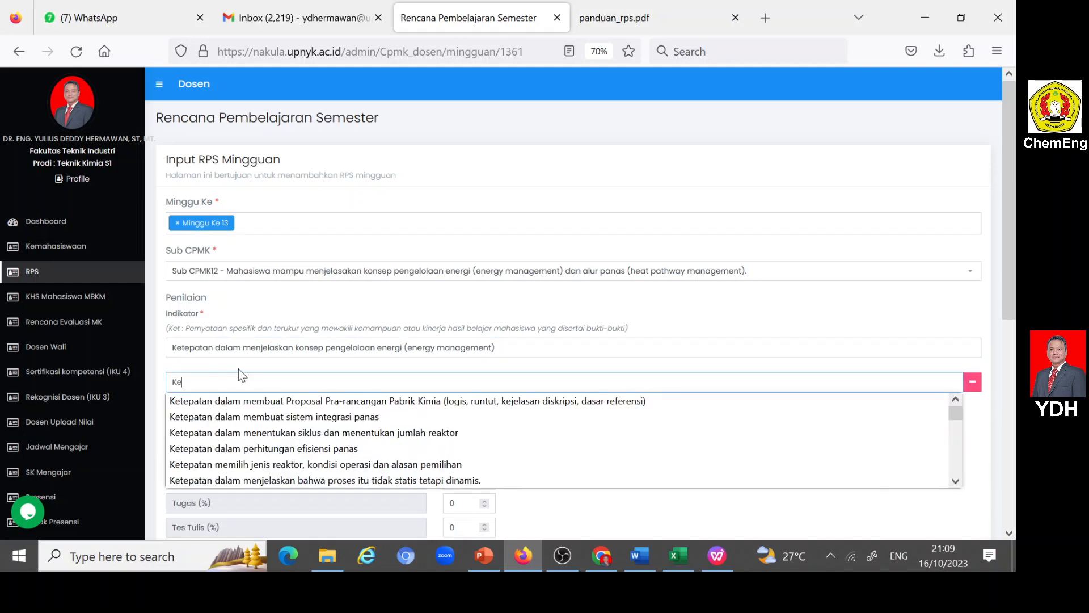
{"action": "type", "text": "tepatan dalam menje"}
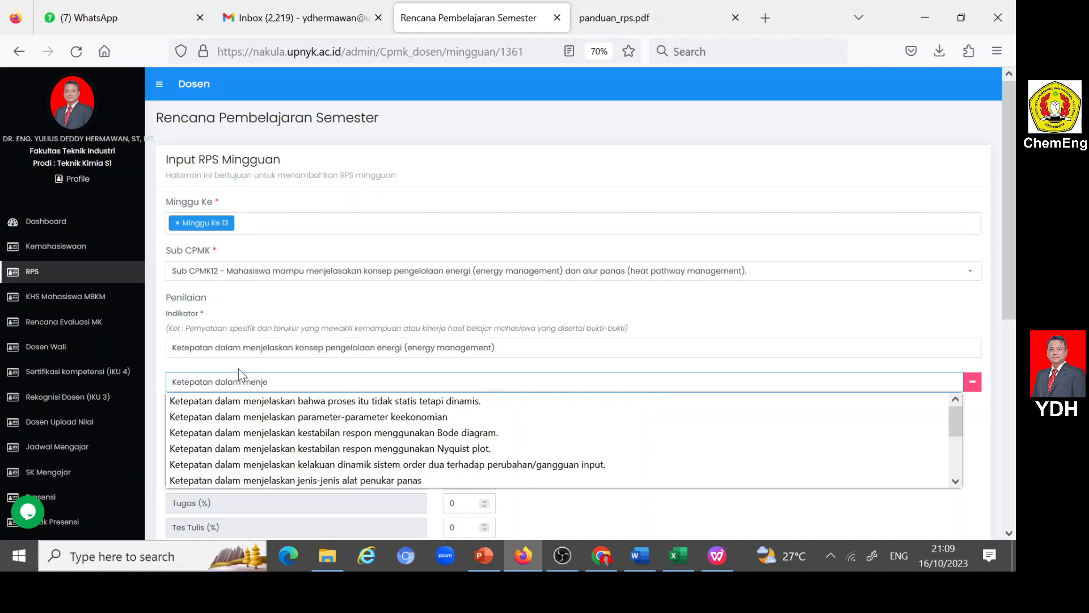
{"action": "type", "text": "laskan"}
{"action": "key", "text": "ctrl+v"}
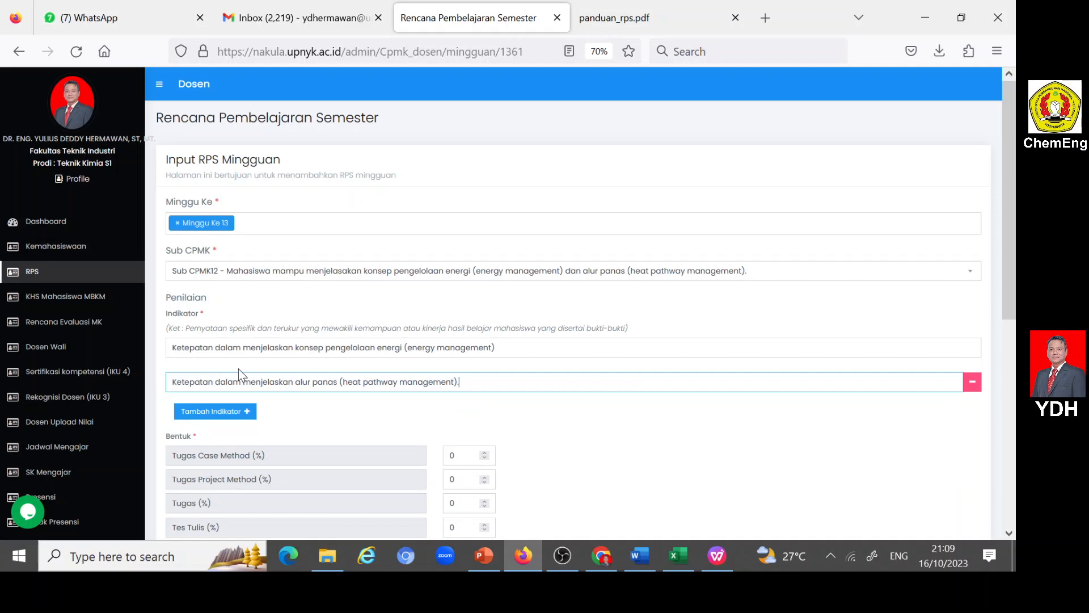
{"action": "scroll", "coordinate": [308, 397], "scroll_direction": "down", "scroll_amount": 3}
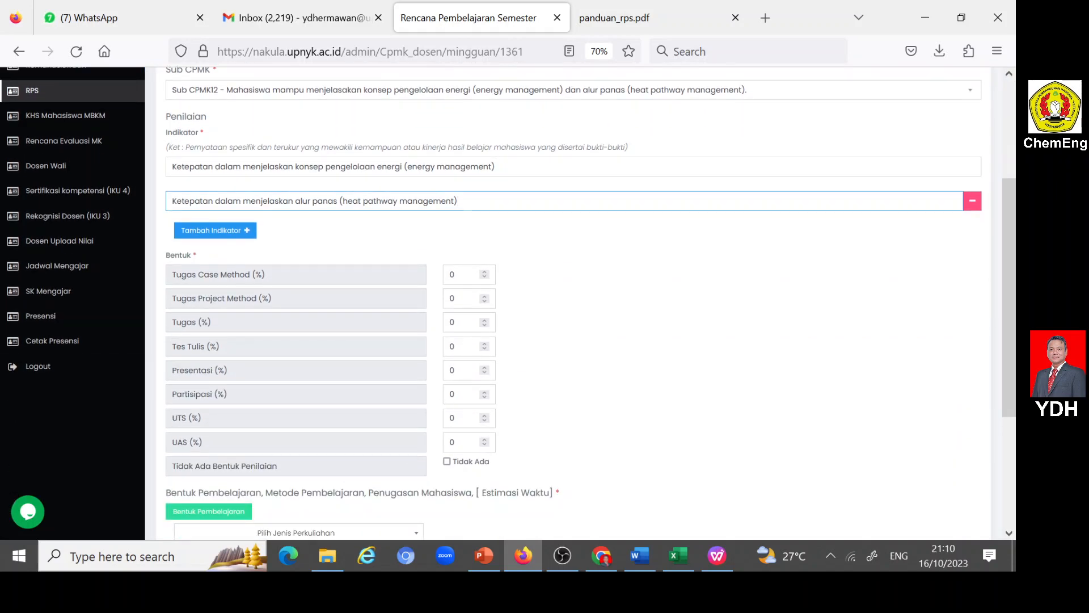
- Set the Partisipasi assessment weight for week 13 to 2%
{"action": "left_click", "coordinate": [446, 395]}
{"action": "key", "text": "BackSpace"}
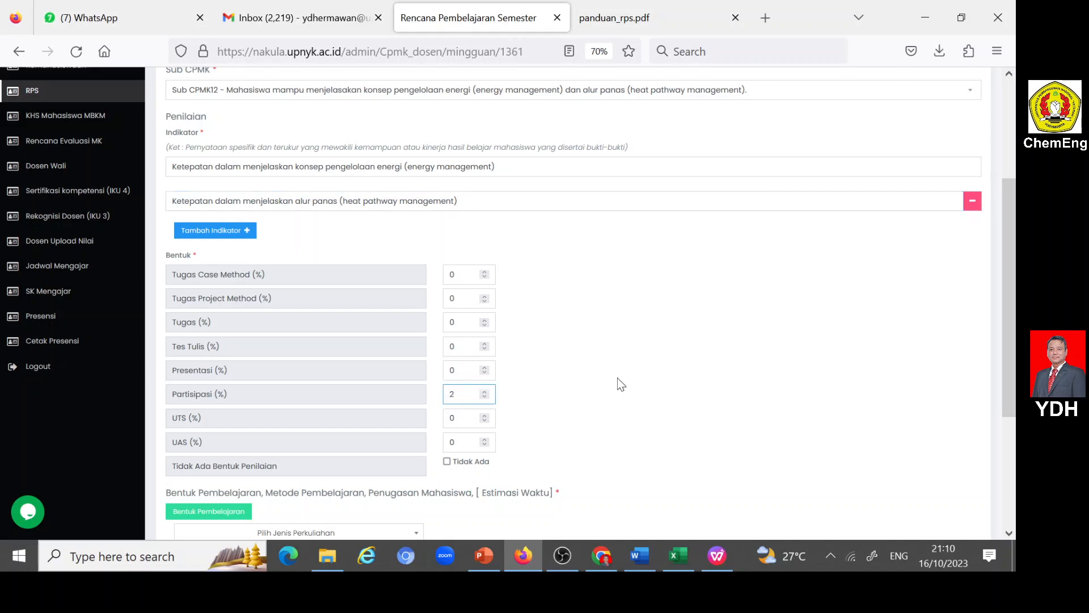
{"action": "type", "text": "2"}
- Set the learning form to Luring (offline) with Kegiatan Proses Belajar as Bentuk Pembelajaran and Ceramah as Metode Pembelajaran
{"action": "scroll", "coordinate": [612, 378], "scroll_direction": "down", "scroll_amount": 3}
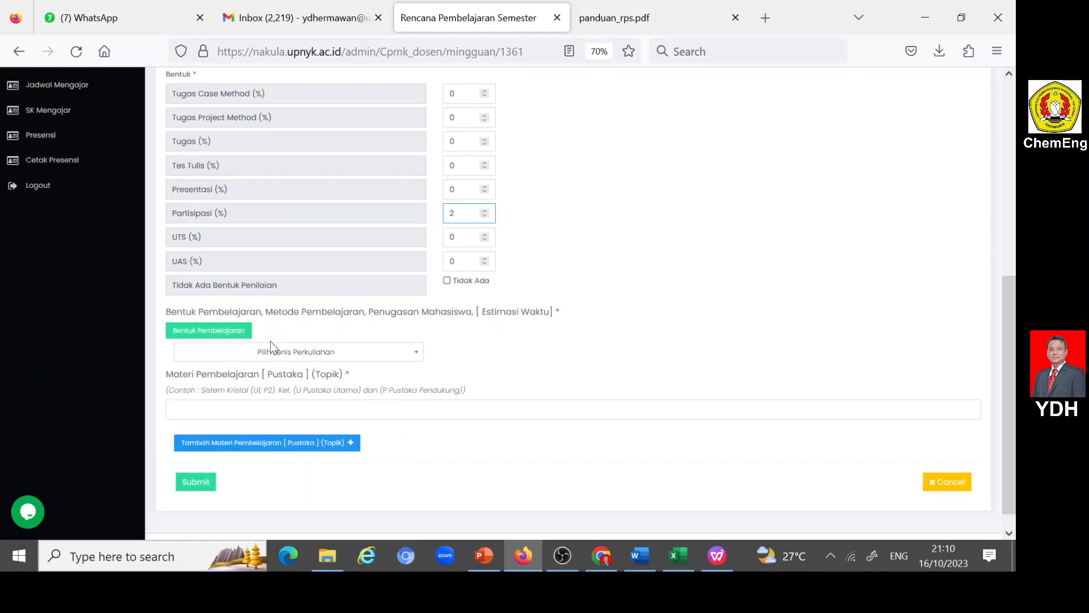
{"action": "left_click", "coordinate": [413, 353]}
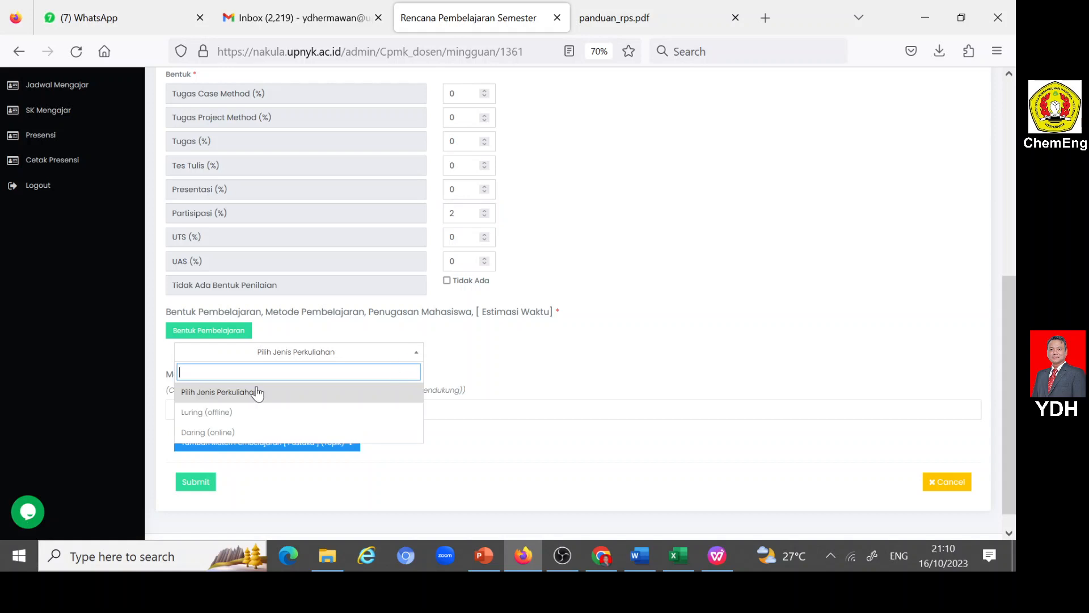
{"action": "left_click", "coordinate": [215, 412]}
{"action": "scroll", "coordinate": [354, 352], "scroll_direction": "down", "scroll_amount": 2}
{"action": "left_click", "coordinate": [348, 327]}
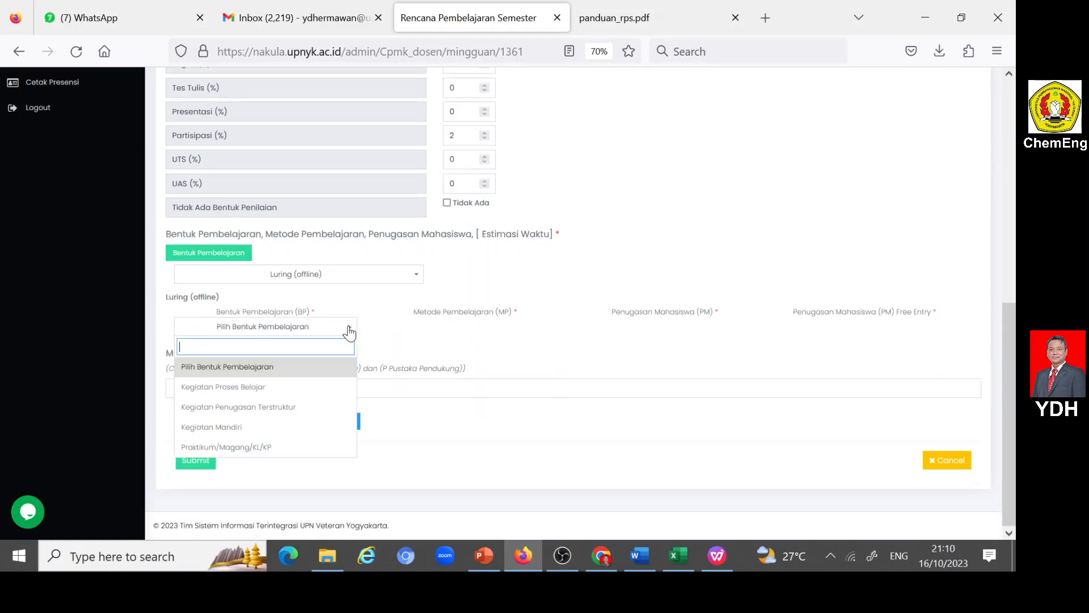
{"action": "left_click", "coordinate": [256, 387]}
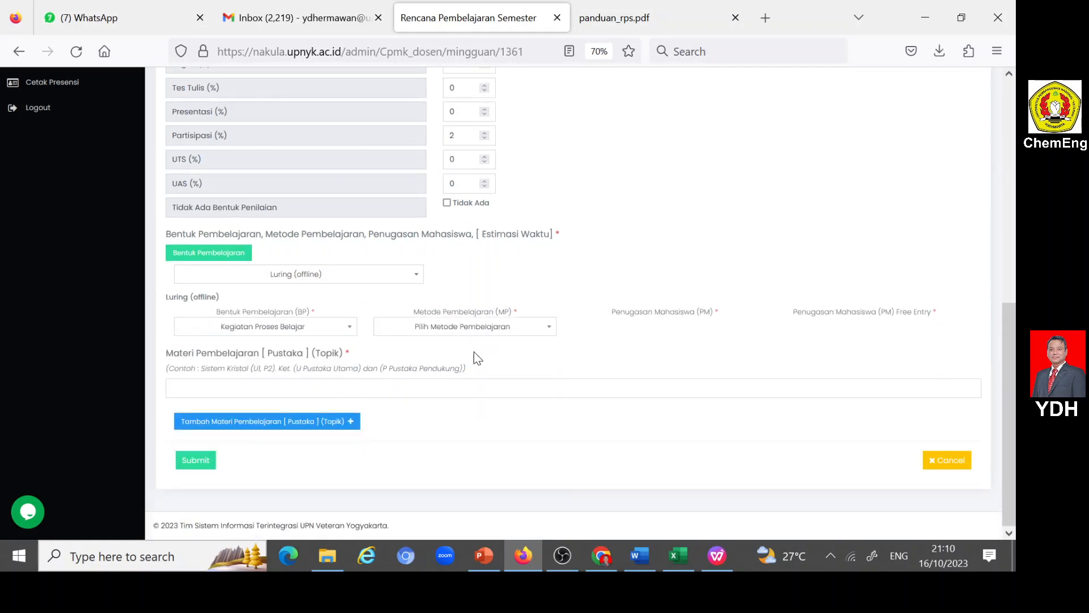
{"action": "left_click", "coordinate": [548, 328]}
{"action": "left_click", "coordinate": [408, 447]}
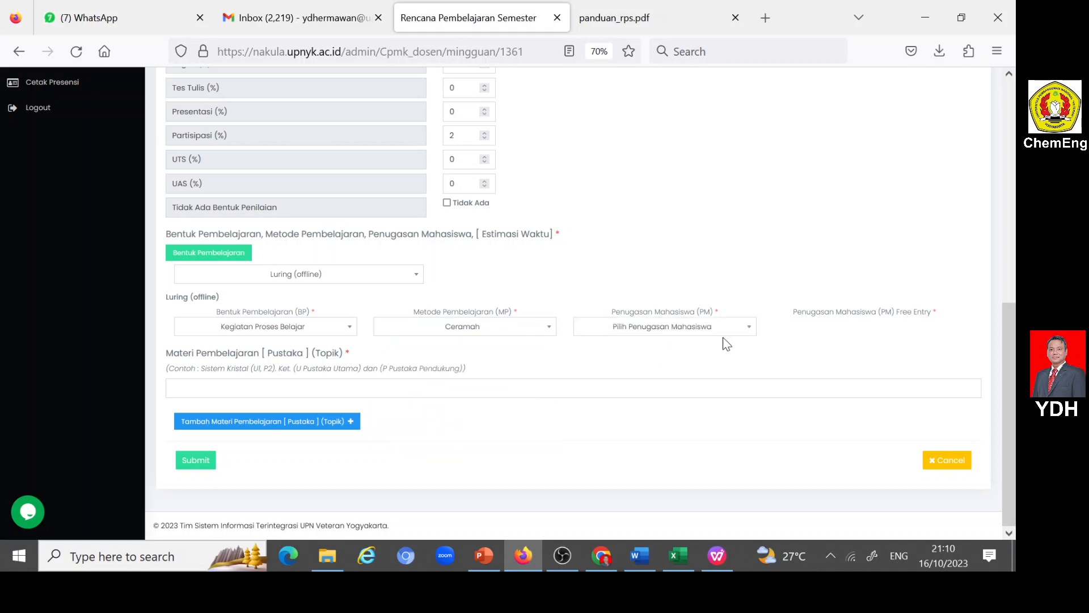
- Choose Free Entry as the Penugasan Mahasiswa and fill its free entry with "Tidak ada tugas"
{"action": "left_click", "coordinate": [752, 335]}
{"action": "scroll", "coordinate": [676, 397], "scroll_direction": "down", "scroll_amount": 4}
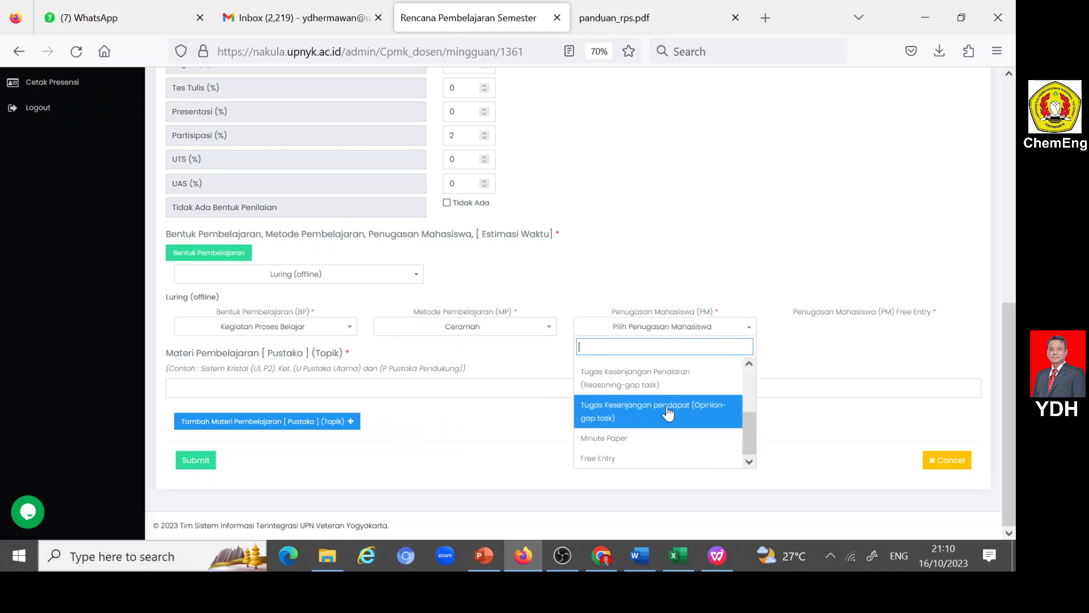
{"action": "left_click", "coordinate": [605, 457]}
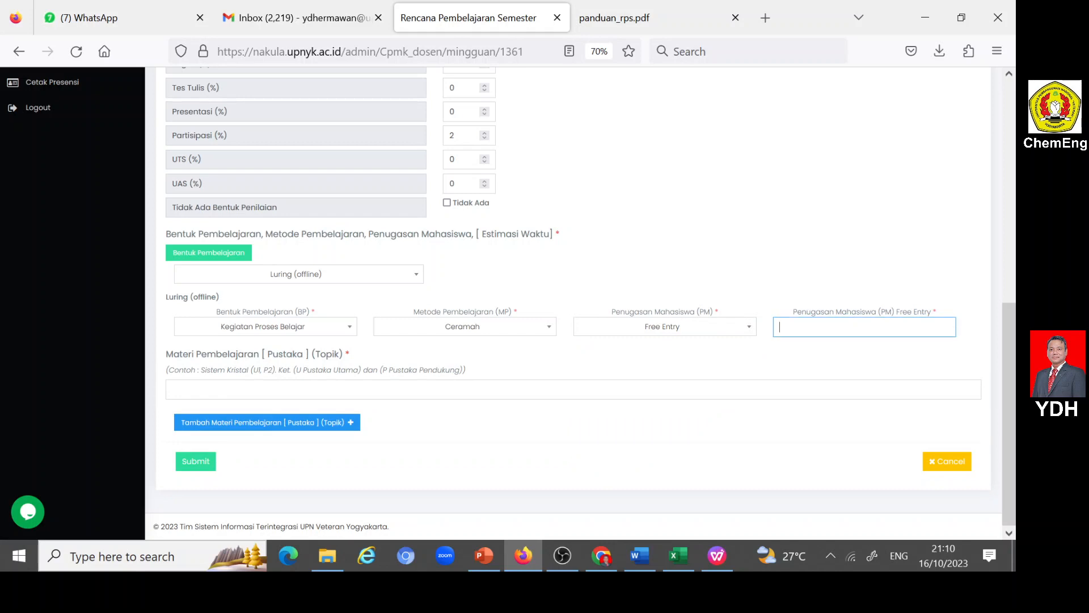
{"action": "type", "text": "t"}
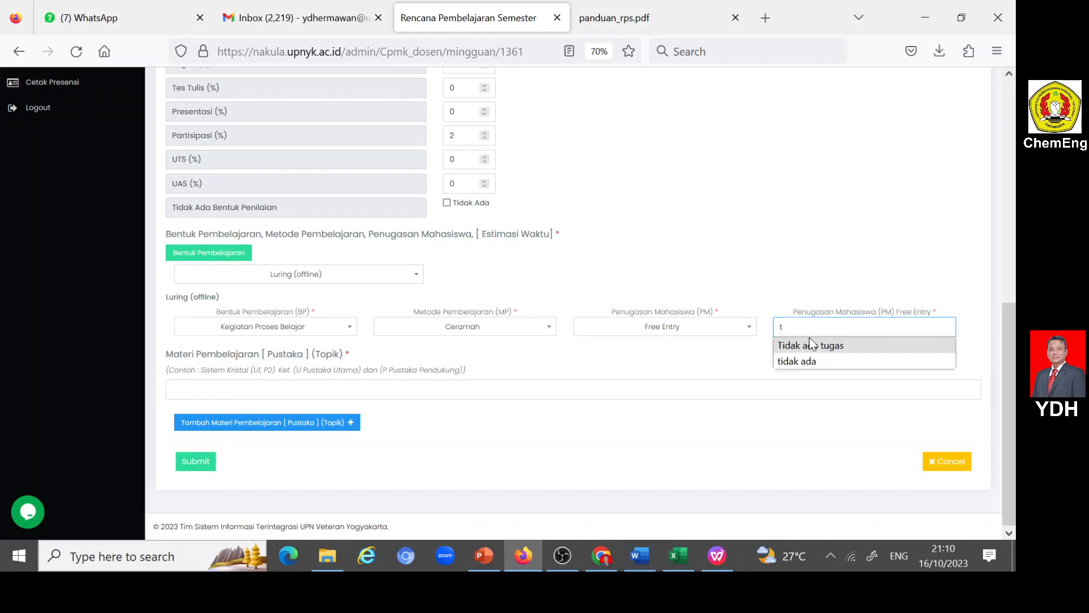
{"action": "left_click", "coordinate": [856, 351]}
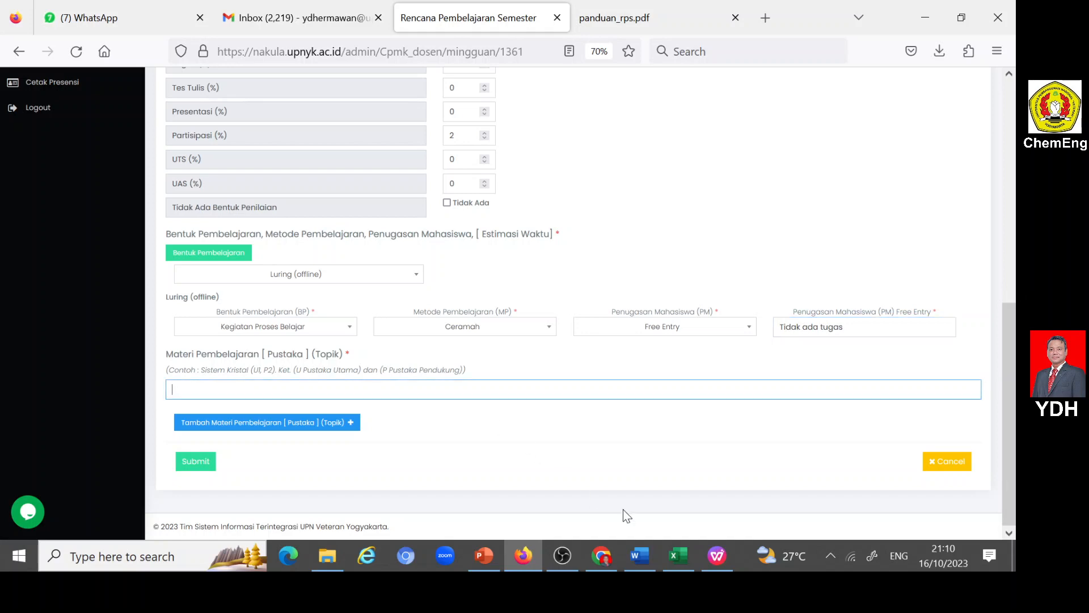
- Copy topic 12, "Konsep pengelolaan energi (energy management) dan alur panas (heat pathway management)", from the Word RPS document into the portal's Materi Pembelajaran field
{"action": "left_click", "coordinate": [640, 556]}
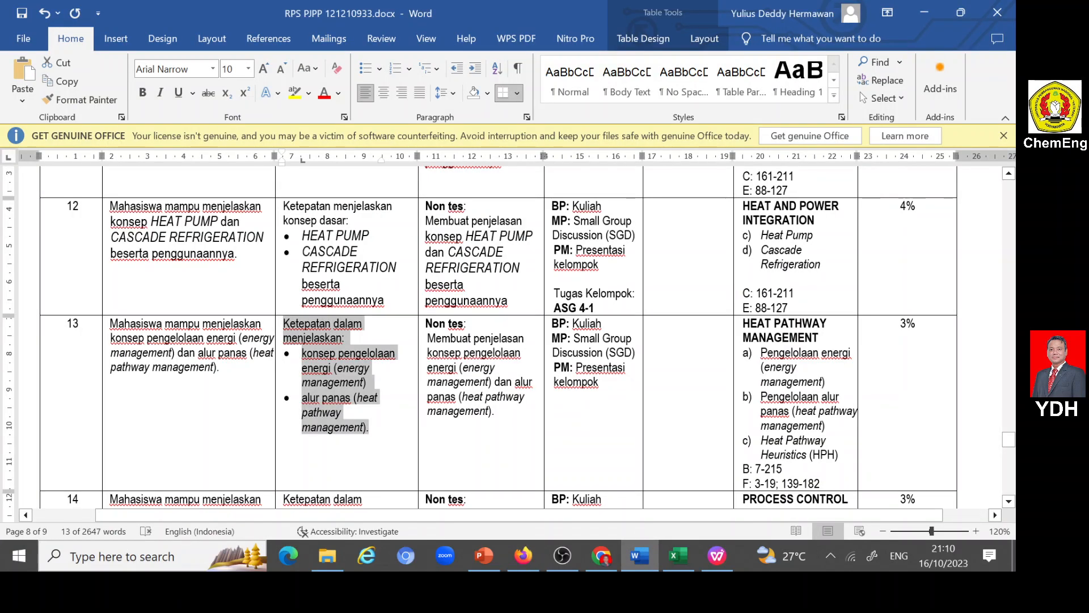
{"action": "scroll", "coordinate": [770, 352], "scroll_direction": "up", "scroll_amount": 15}
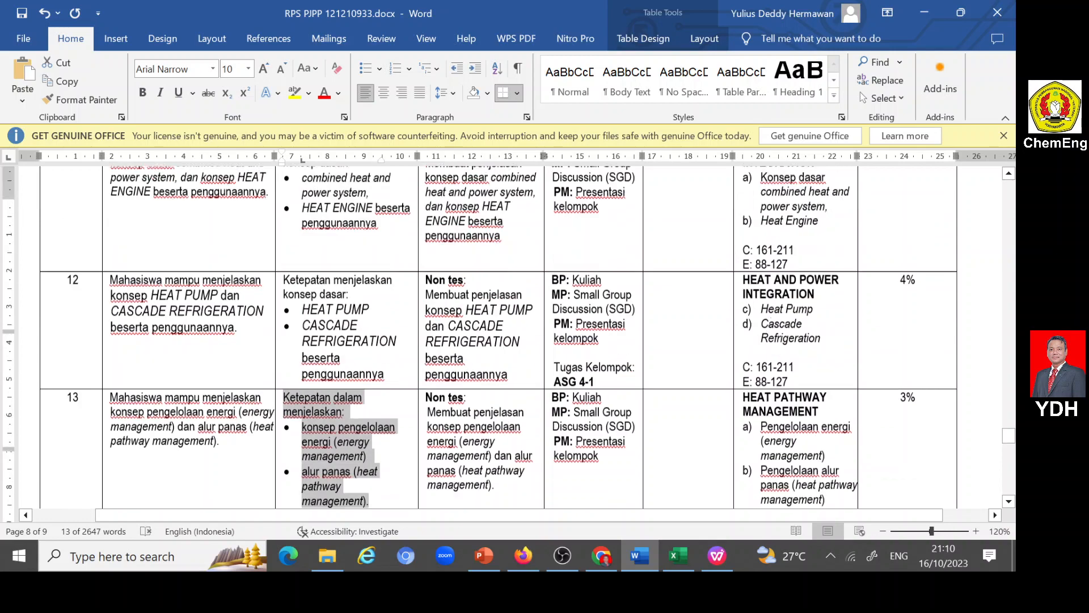
{"action": "scroll", "coordinate": [771, 352], "scroll_direction": "up", "scroll_amount": 15}
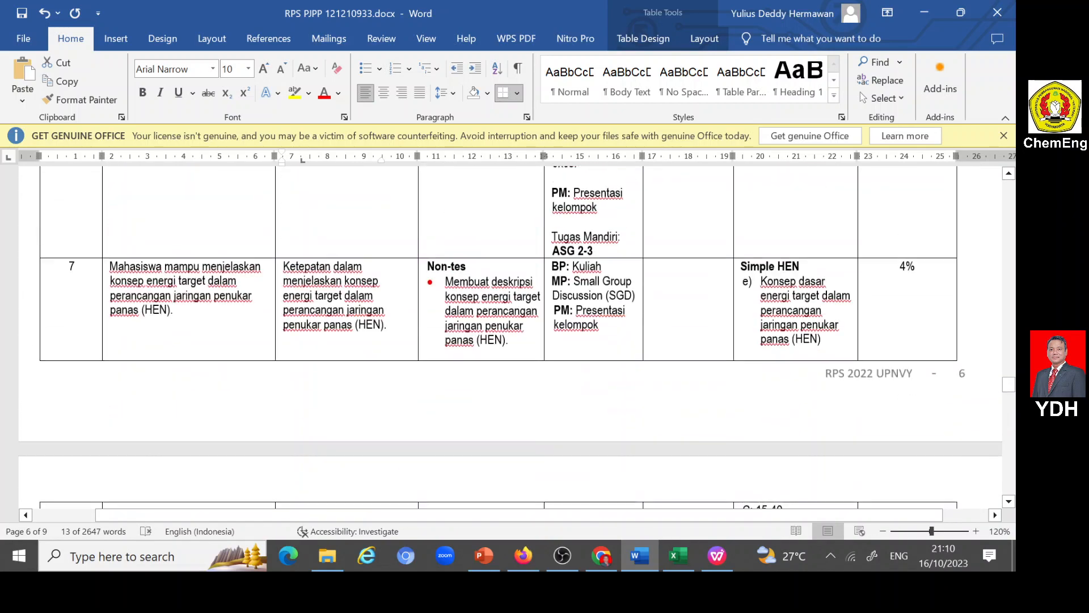
{"action": "scroll", "coordinate": [518, 337], "scroll_direction": "up", "scroll_amount": 15}
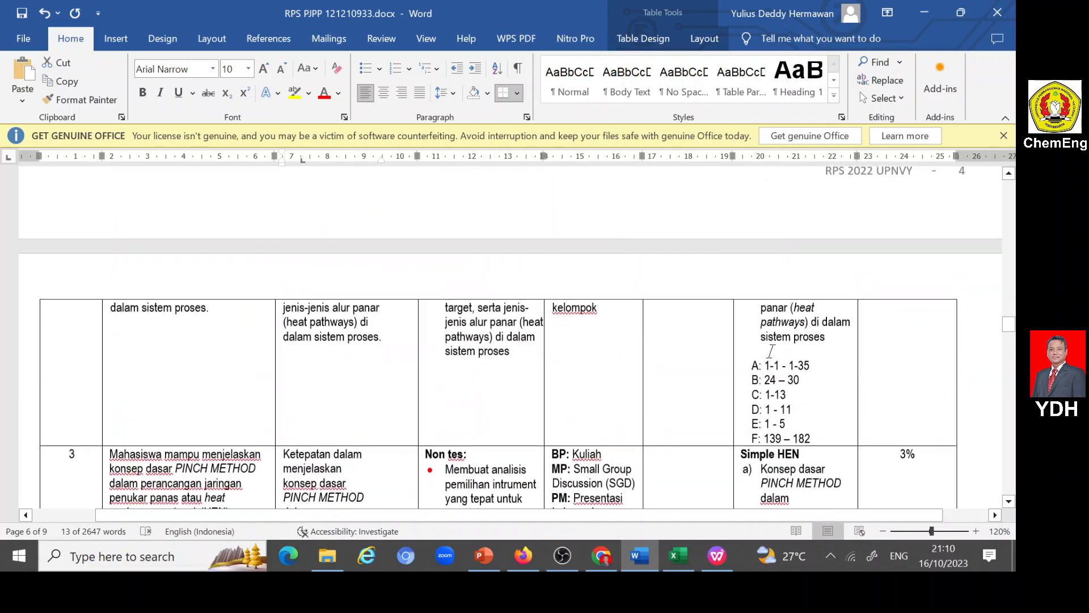
{"action": "scroll", "coordinate": [774, 358], "scroll_direction": "up", "scroll_amount": 8}
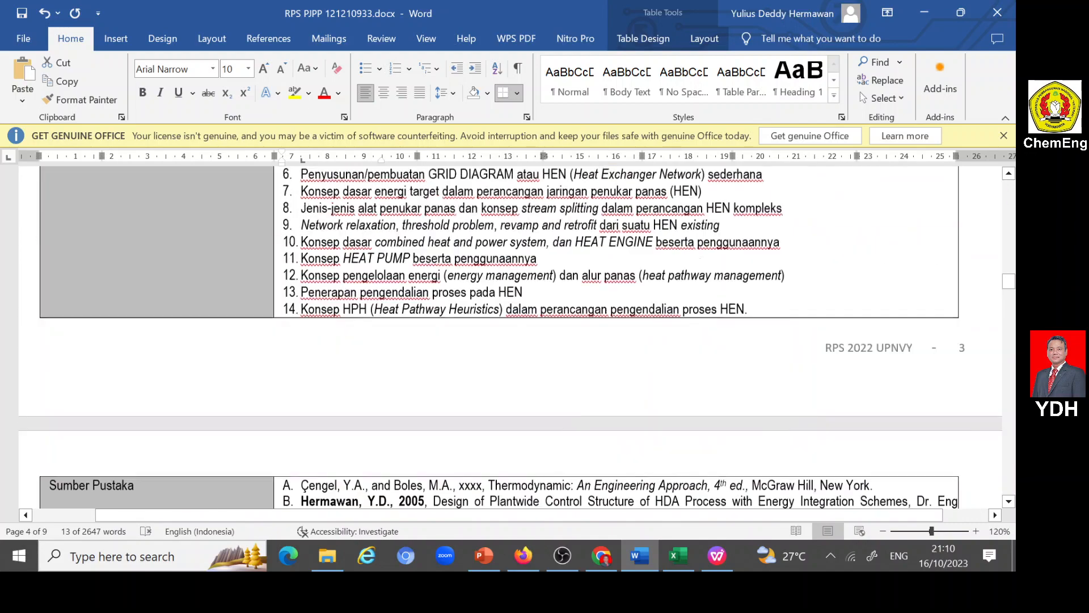
{"action": "scroll", "coordinate": [774, 359], "scroll_direction": "down", "scroll_amount": 5}
{"action": "scroll", "coordinate": [774, 359], "scroll_direction": "up", "scroll_amount": 3}
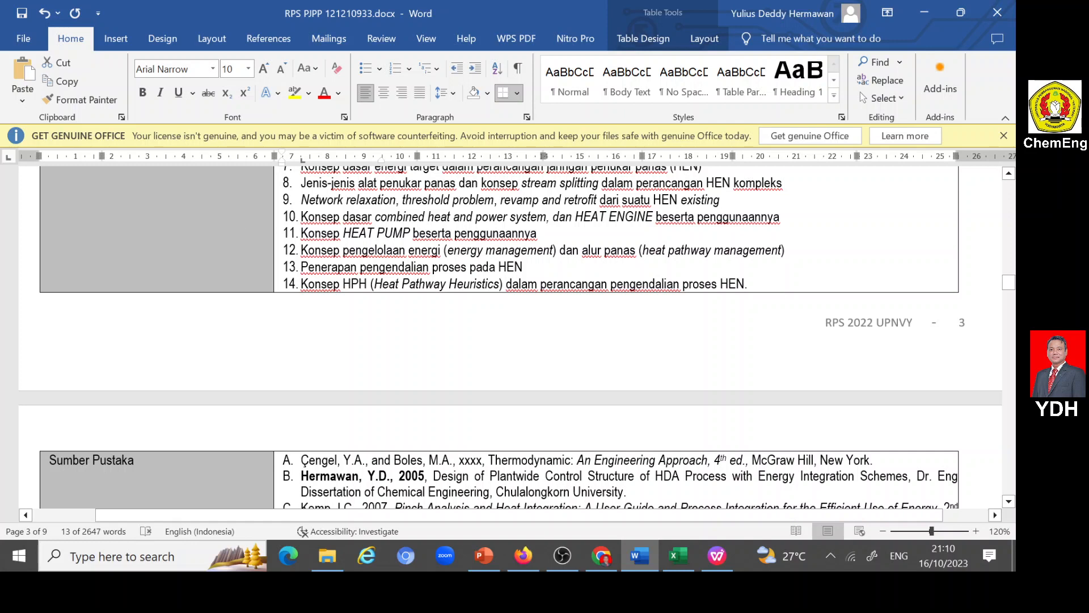
{"action": "left_click_drag", "start_coordinate": [301, 250], "coordinate": [788, 250]}
{"action": "key", "text": "ctrl+c"}
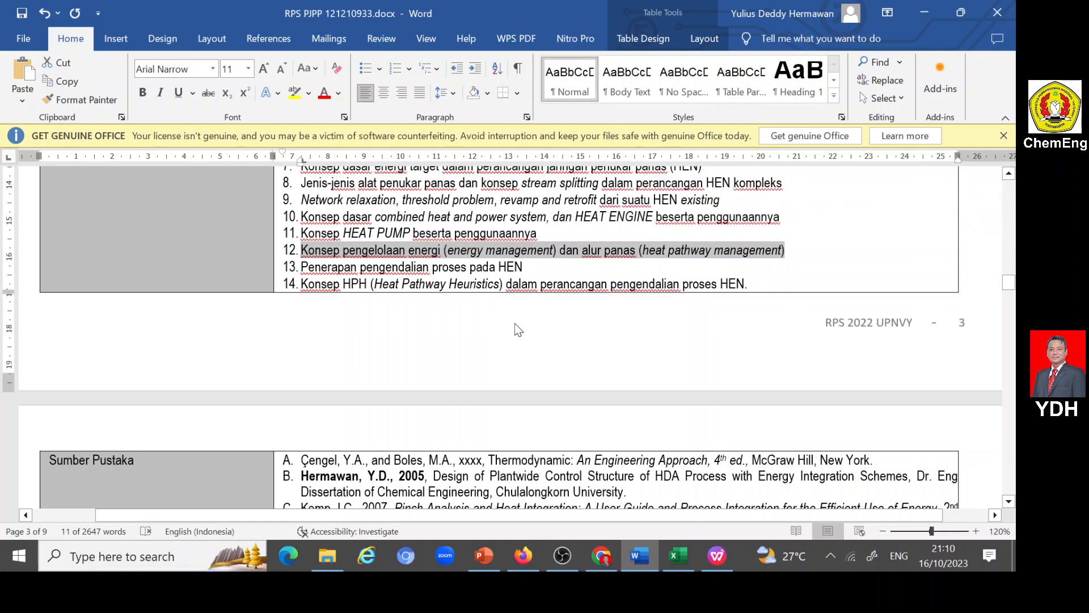
{"action": "left_click", "coordinate": [523, 556]}
{"action": "left_click", "coordinate": [284, 389]}
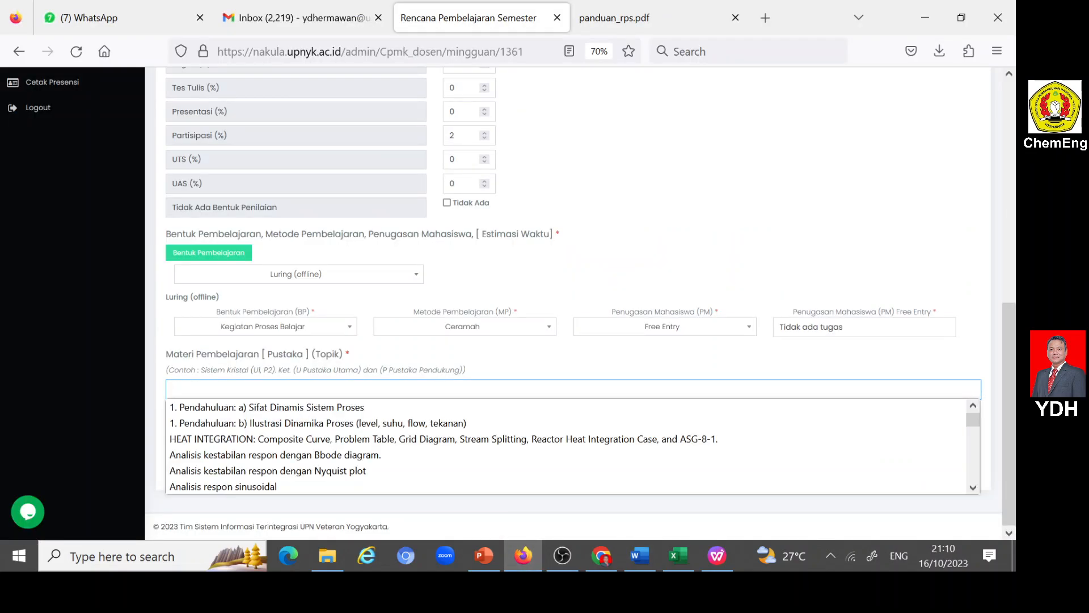
{"action": "key", "text": "ctrl+v"}
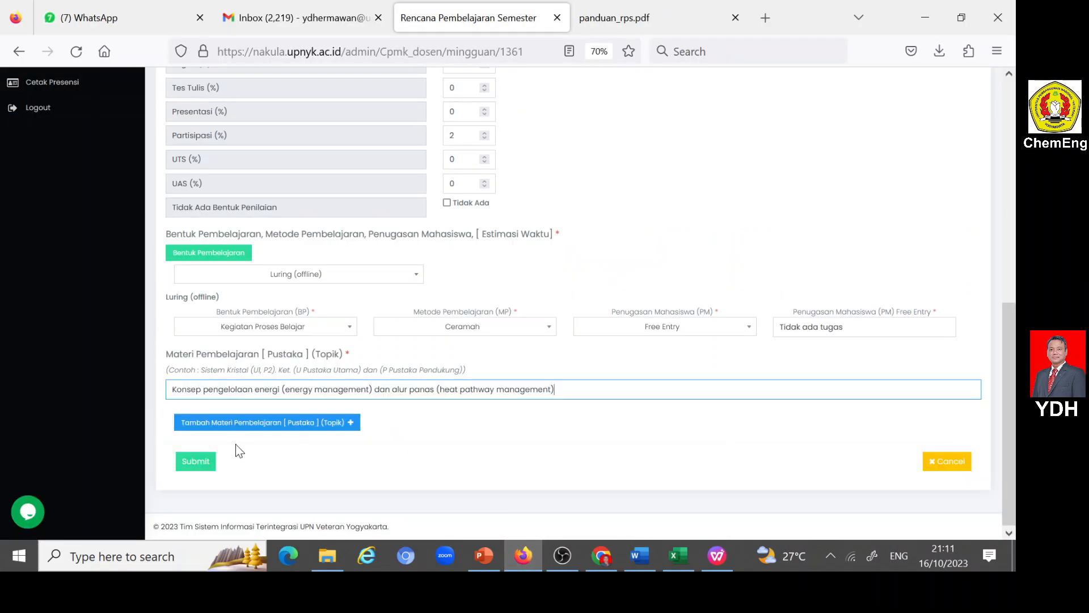
- Submit the week 13 entry and check the RPS Mingguan overview
{"action": "left_click", "coordinate": [201, 466]}
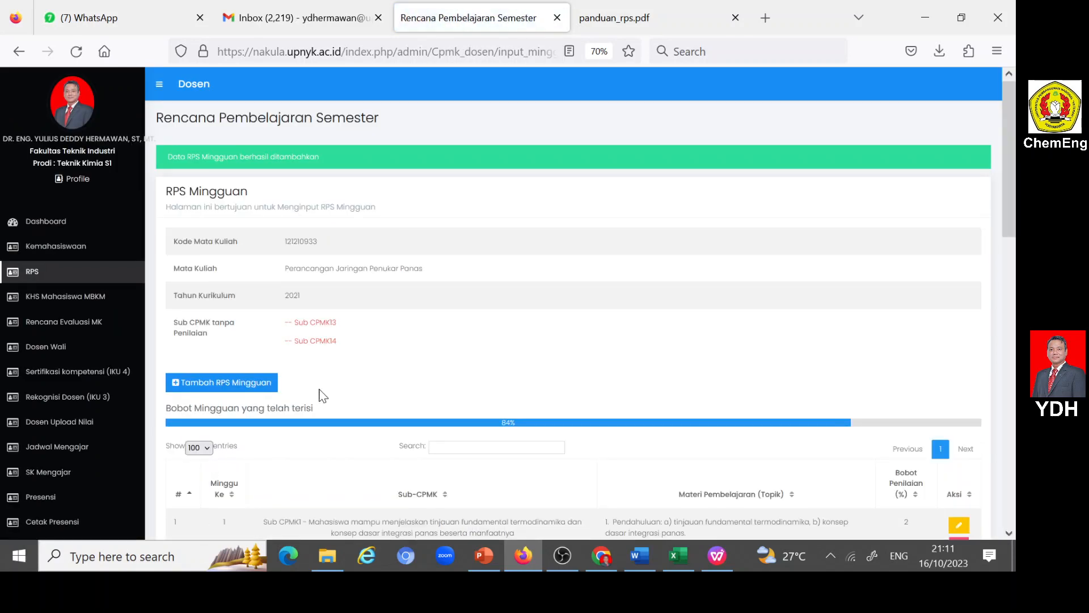
{"action": "scroll", "coordinate": [387, 370], "scroll_direction": "down", "scroll_amount": 3}
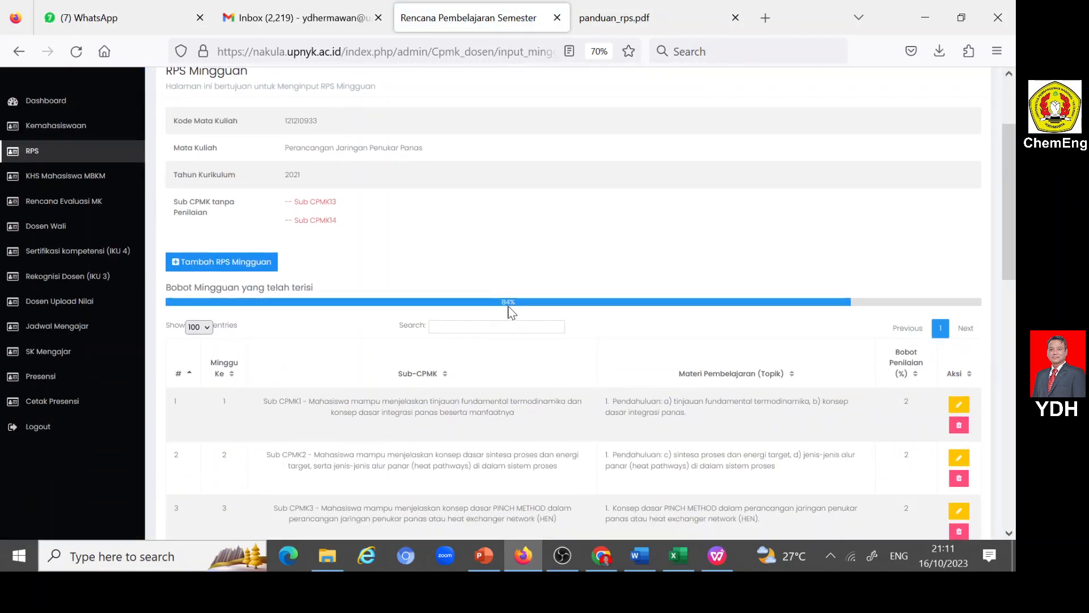
{"action": "scroll", "coordinate": [501, 312], "scroll_direction": "up", "scroll_amount": 3}
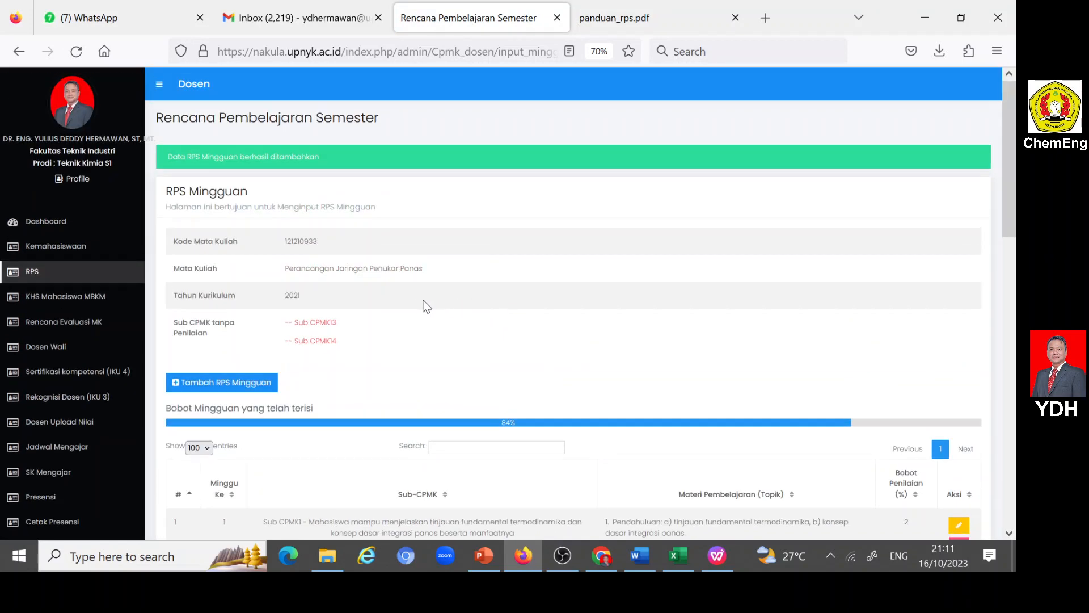
- Start a new RPS Mingguan entry for Minggu Ke 14 with Sub CPMK13 on applying process control to HEN
{"action": "left_click", "coordinate": [182, 383]}
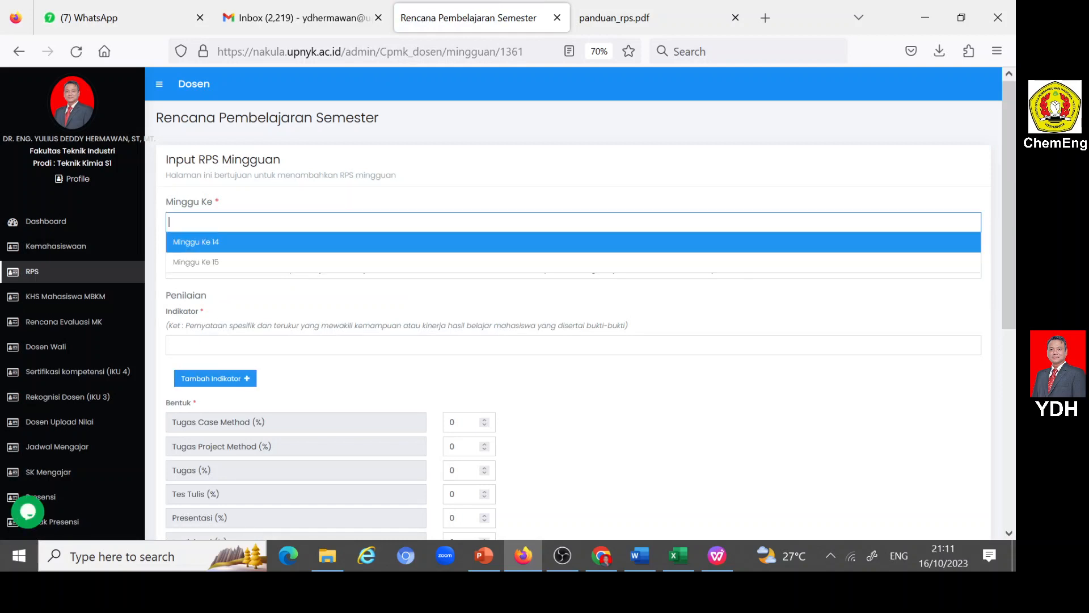
{"action": "left_click", "coordinate": [219, 243]}
{"action": "left_click", "coordinate": [229, 271]}
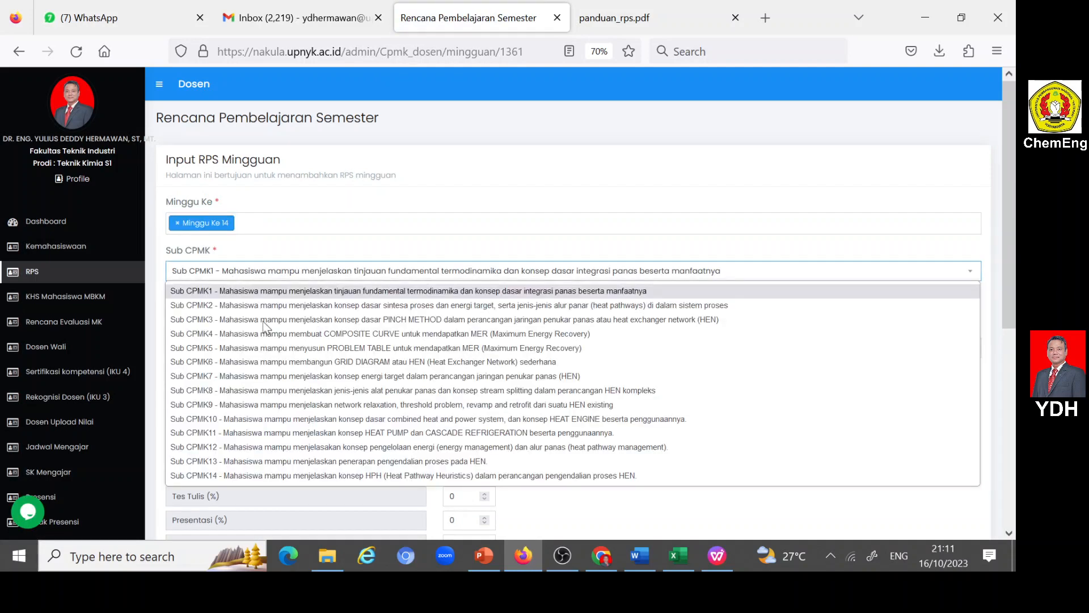
{"action": "left_click", "coordinate": [340, 462]}
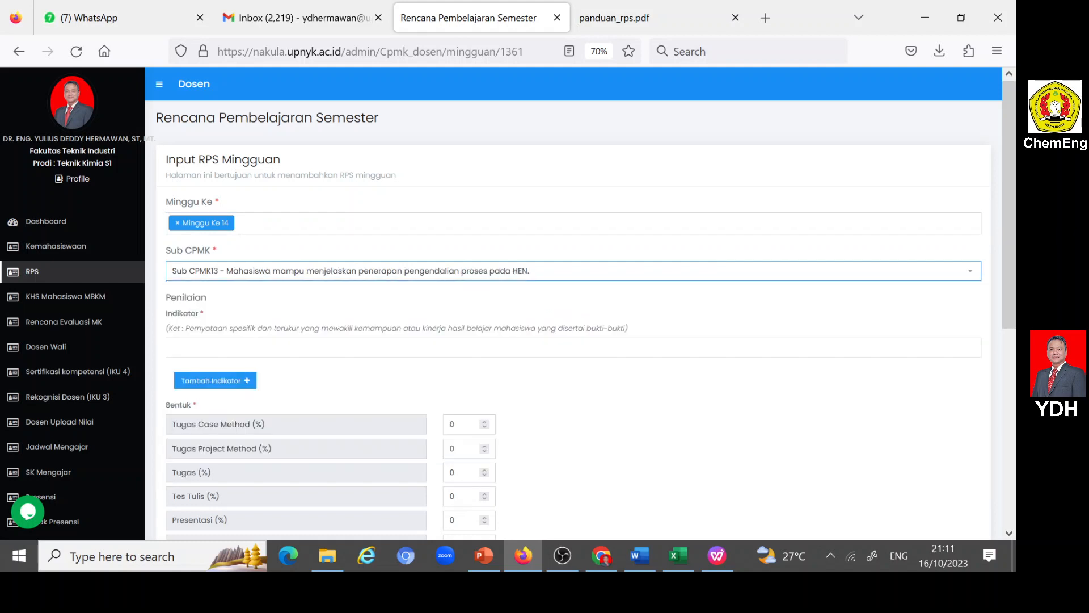
- Copy topic 13, "Penerapan pengendalian proses pada HEN", from the Word document into the portal's Materi Pembelajaran field
{"action": "left_click", "coordinate": [643, 566]}
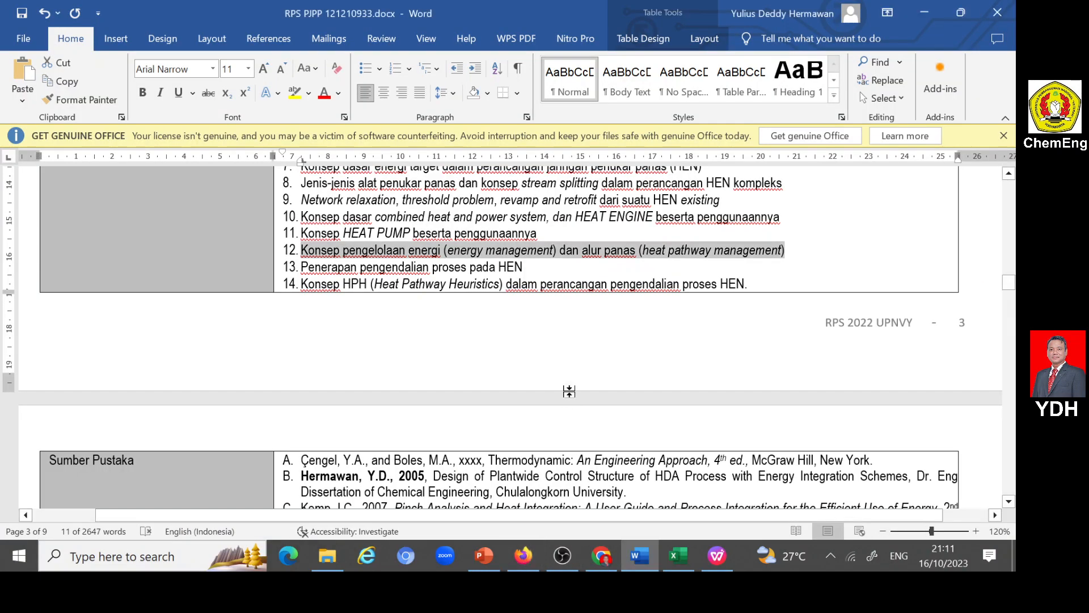
{"action": "scroll", "coordinate": [569, 394], "scroll_direction": "down", "scroll_amount": 4}
{"action": "scroll", "coordinate": [569, 393], "scroll_direction": "up", "scroll_amount": 3}
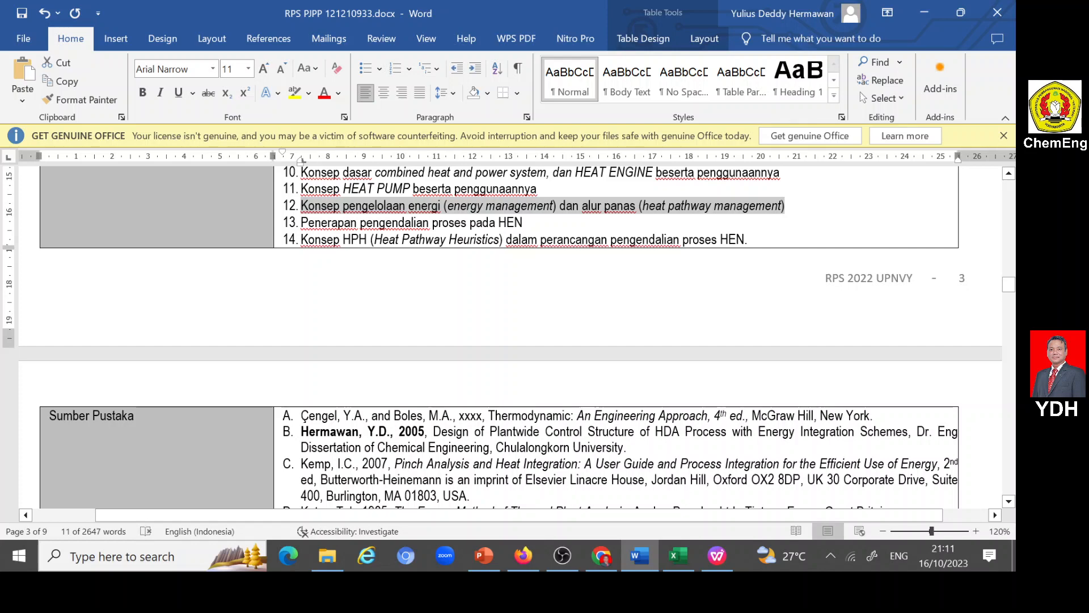
{"action": "left_click_drag", "start_coordinate": [301, 222], "coordinate": [520, 226]}
{"action": "key", "text": "ctrl+c"}
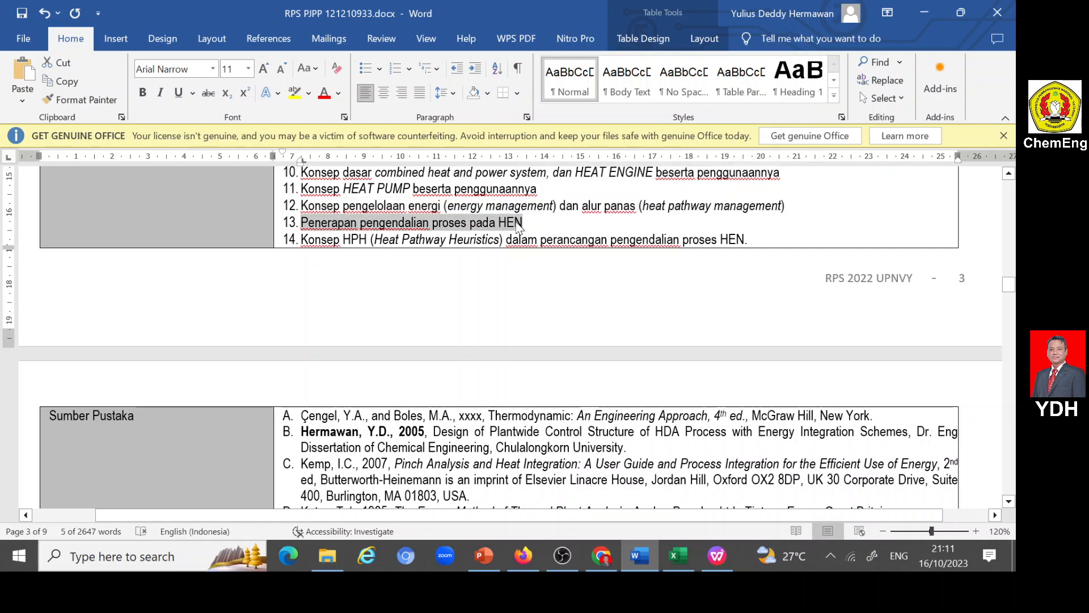
{"action": "left_click", "coordinate": [524, 555]}
{"action": "scroll", "coordinate": [319, 366], "scroll_direction": "down", "scroll_amount": 5}
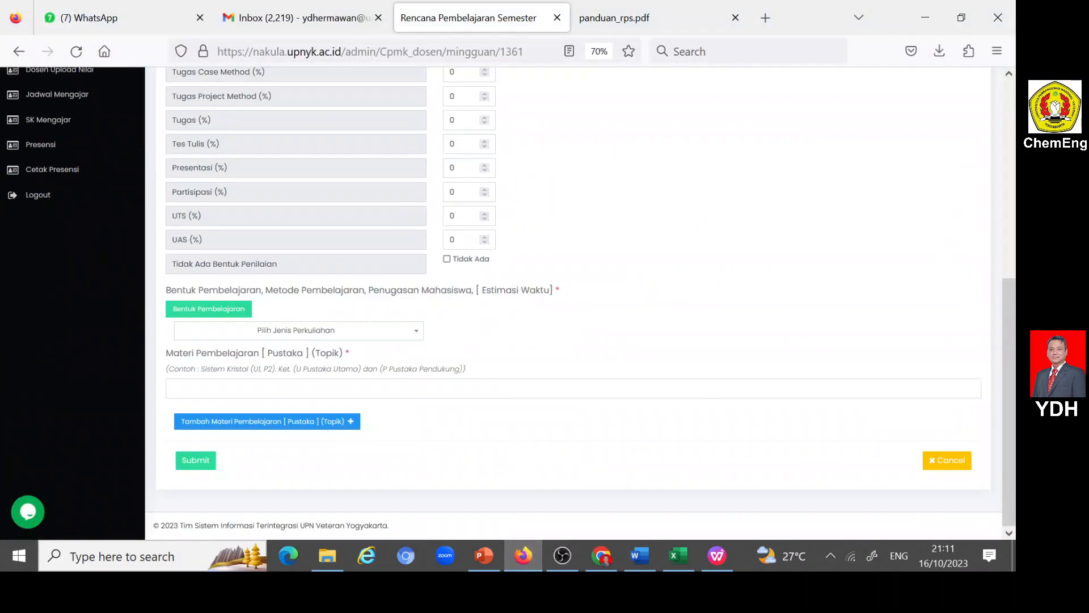
{"action": "left_click", "coordinate": [298, 388]}
{"action": "key", "text": "ctrl+v"}
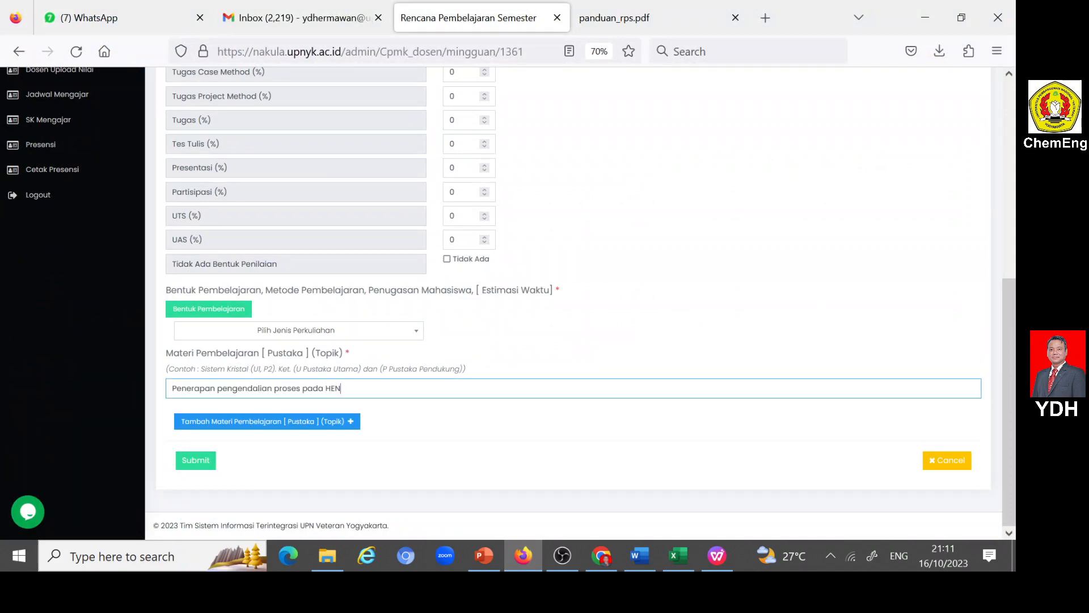
- Copy the week 14 indicator, "Ketepatan dalam menjelaskan penerapan pengendalian proses pada HEN.", from the Word RPS document into the portal's Indikator field
{"action": "left_click", "coordinate": [641, 554]}
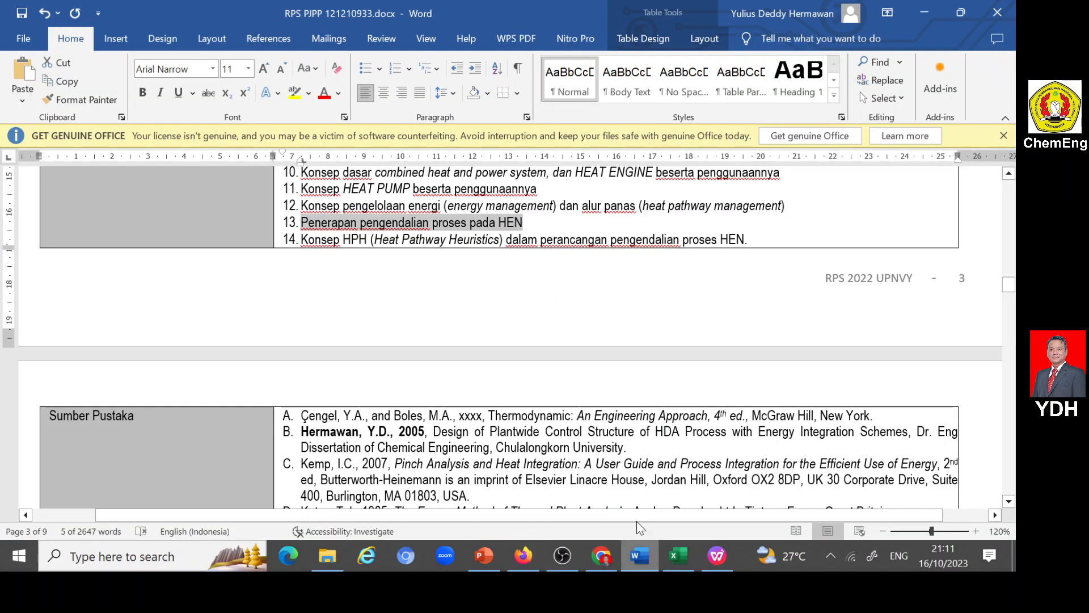
{"action": "scroll", "coordinate": [504, 341], "scroll_direction": "down", "scroll_amount": 3}
{"action": "scroll", "coordinate": [504, 341], "scroll_direction": "down", "scroll_amount": 15}
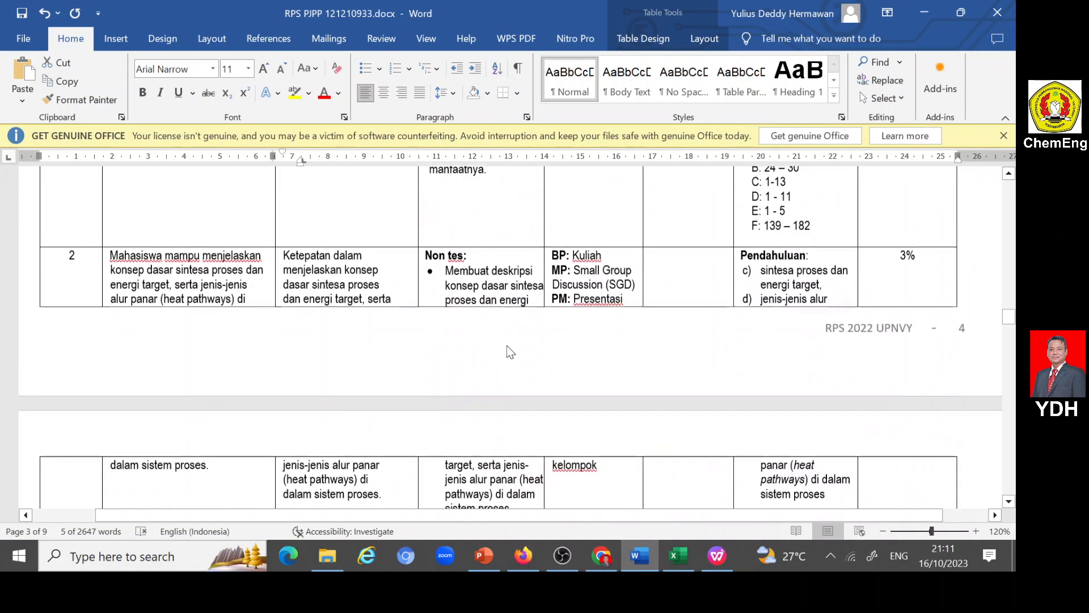
{"action": "scroll", "coordinate": [504, 341], "scroll_direction": "down", "scroll_amount": 15}
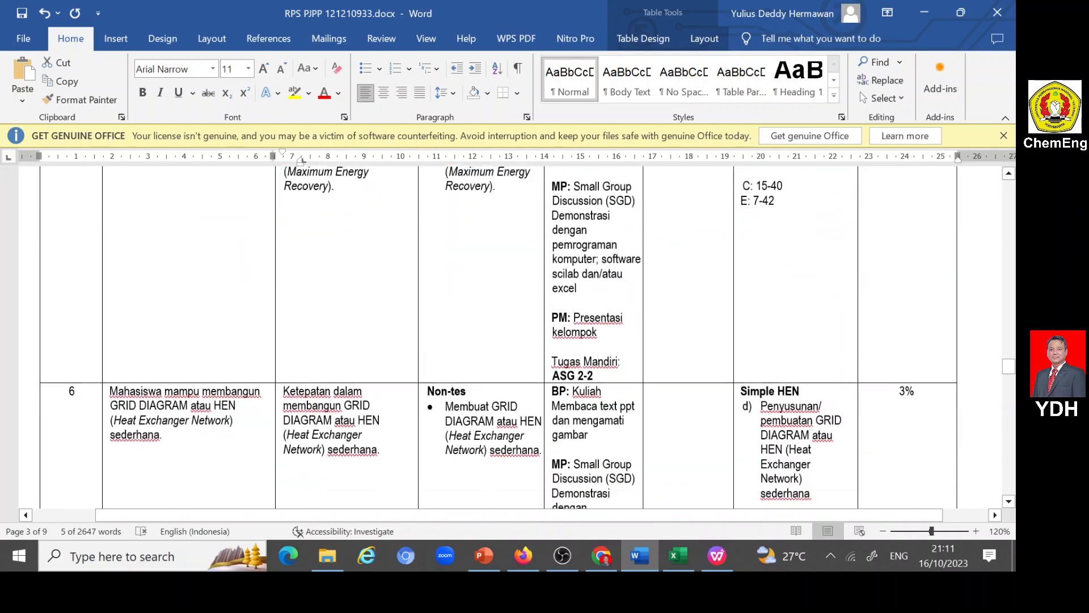
{"action": "scroll", "coordinate": [504, 341], "scroll_direction": "down", "scroll_amount": 15}
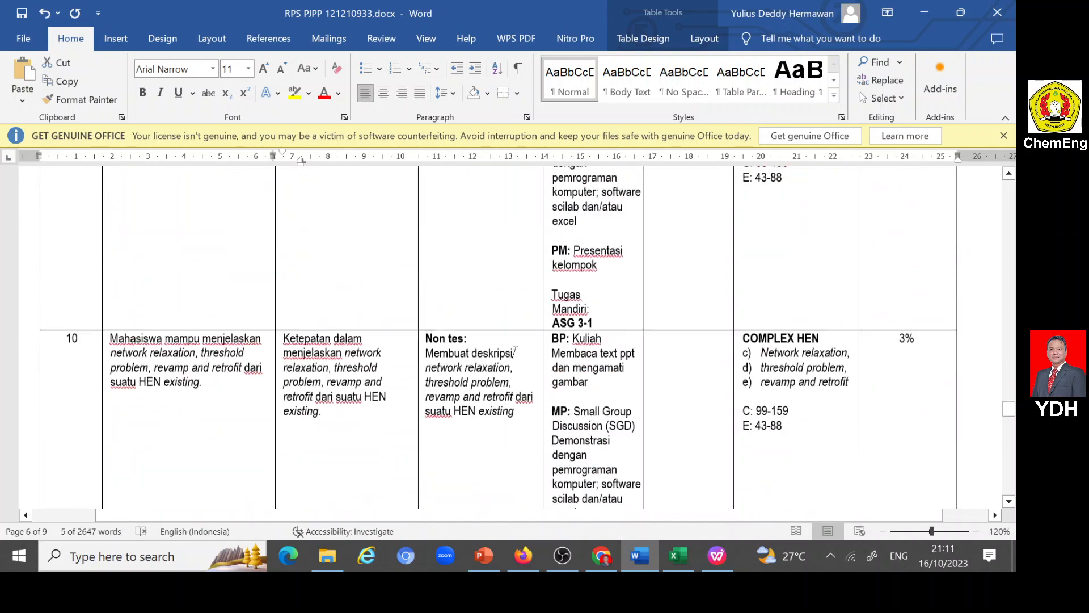
{"action": "scroll", "coordinate": [510, 337], "scroll_direction": "down", "scroll_amount": 5}
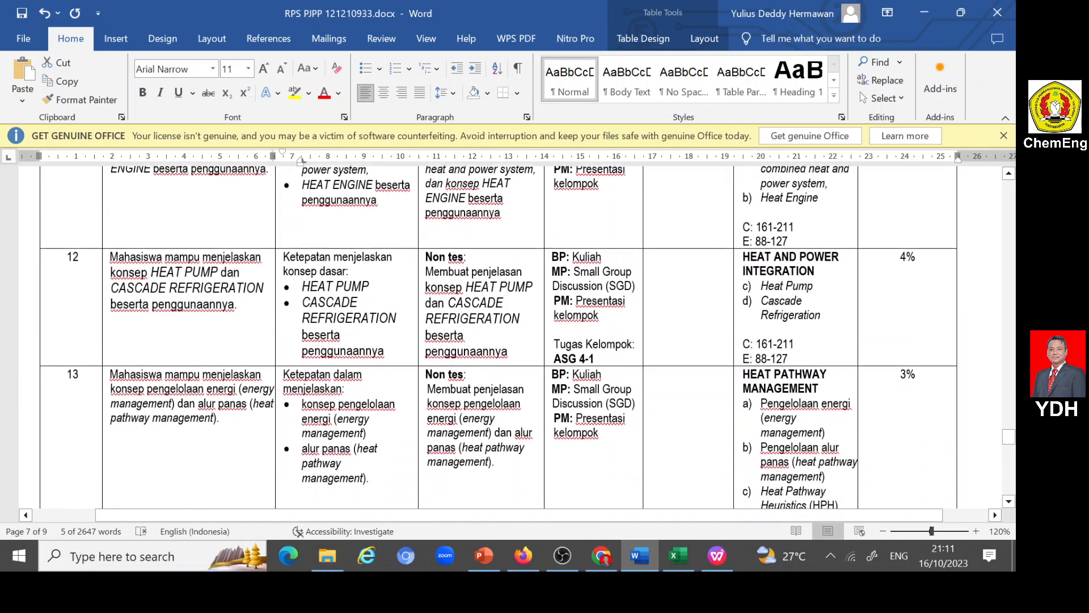
{"action": "scroll", "coordinate": [499, 337], "scroll_direction": "down", "scroll_amount": 5}
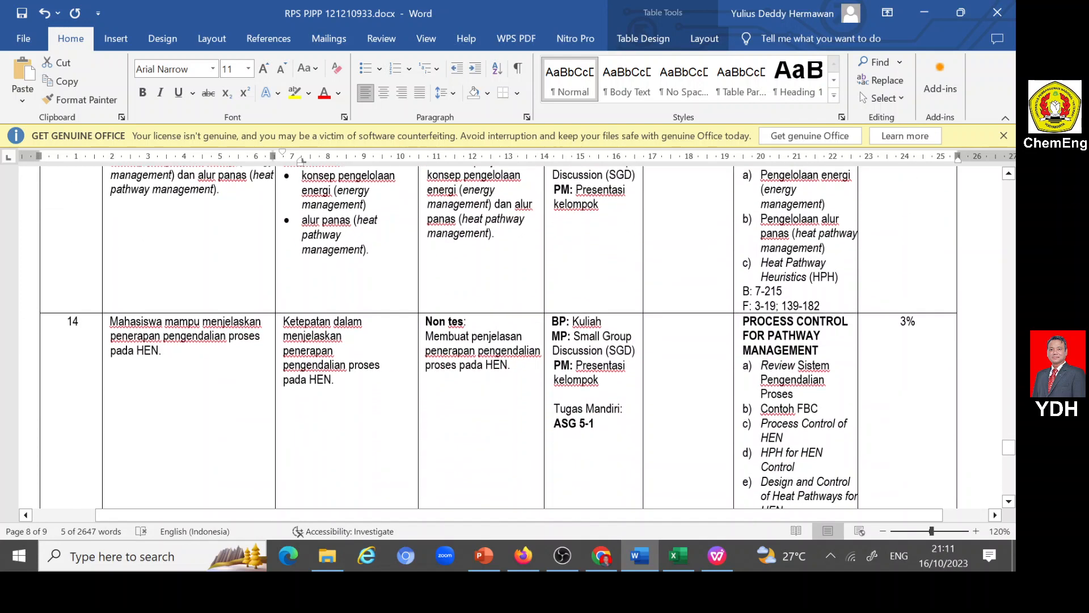
{"action": "left_click", "coordinate": [589, 334]}
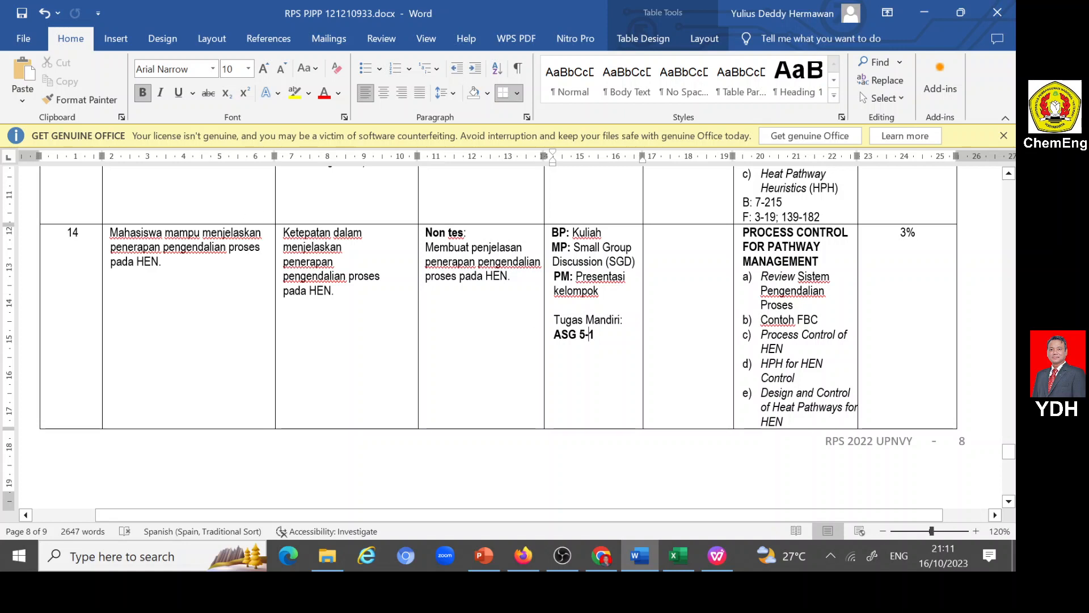
{"action": "left_click_drag", "start_coordinate": [283, 232], "coordinate": [338, 292]}
{"action": "key", "text": "ctrl+c"}
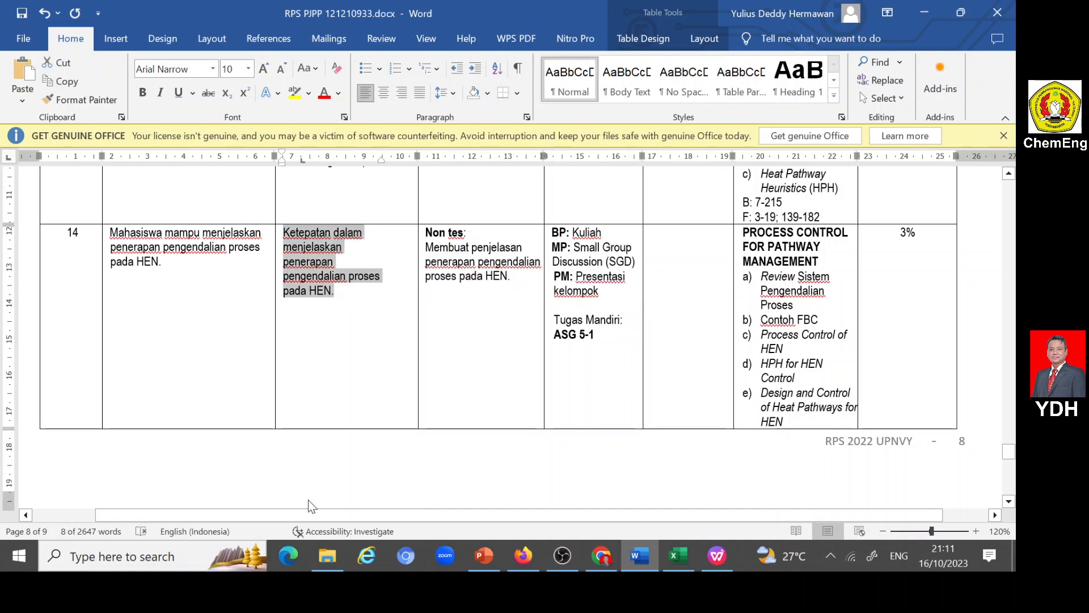
{"action": "left_click", "coordinate": [523, 556]}
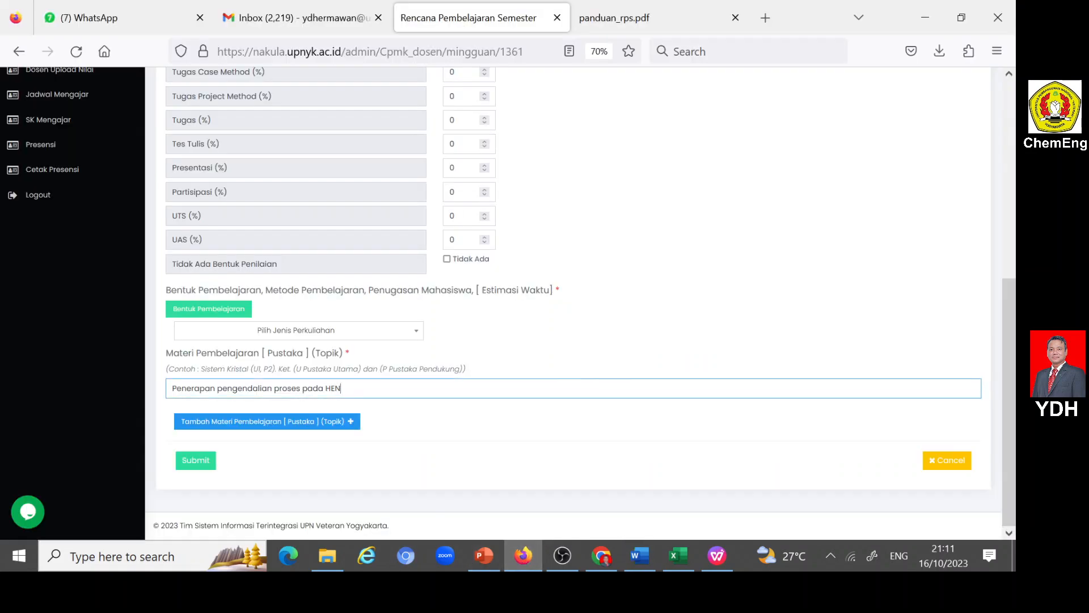
{"action": "scroll", "coordinate": [573, 303], "scroll_direction": "up", "scroll_amount": 3}
{"action": "left_click", "coordinate": [238, 177]}
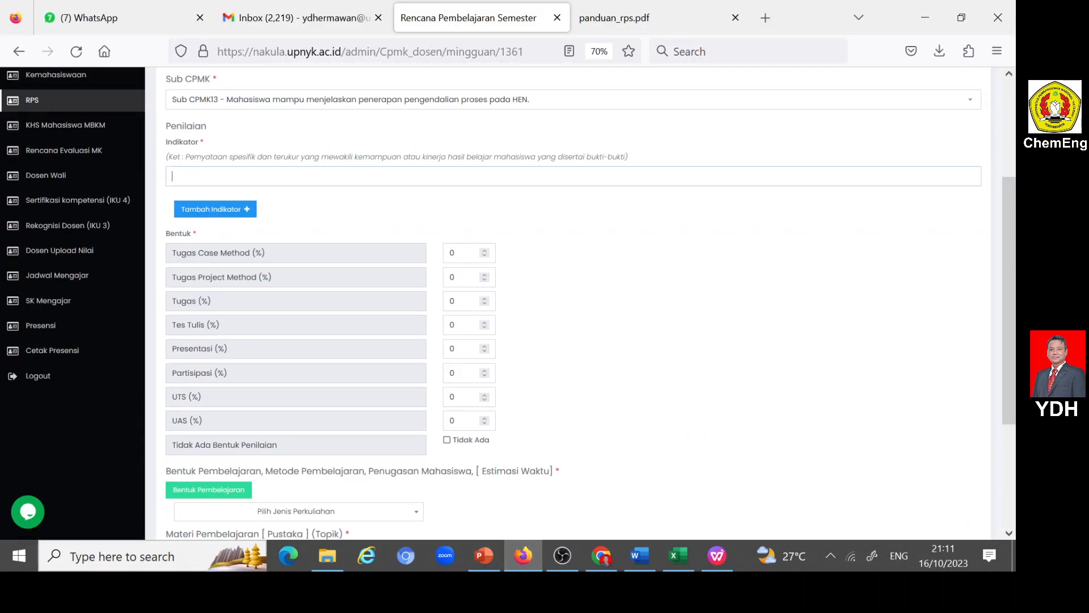
{"action": "key", "text": "ctrl+v"}
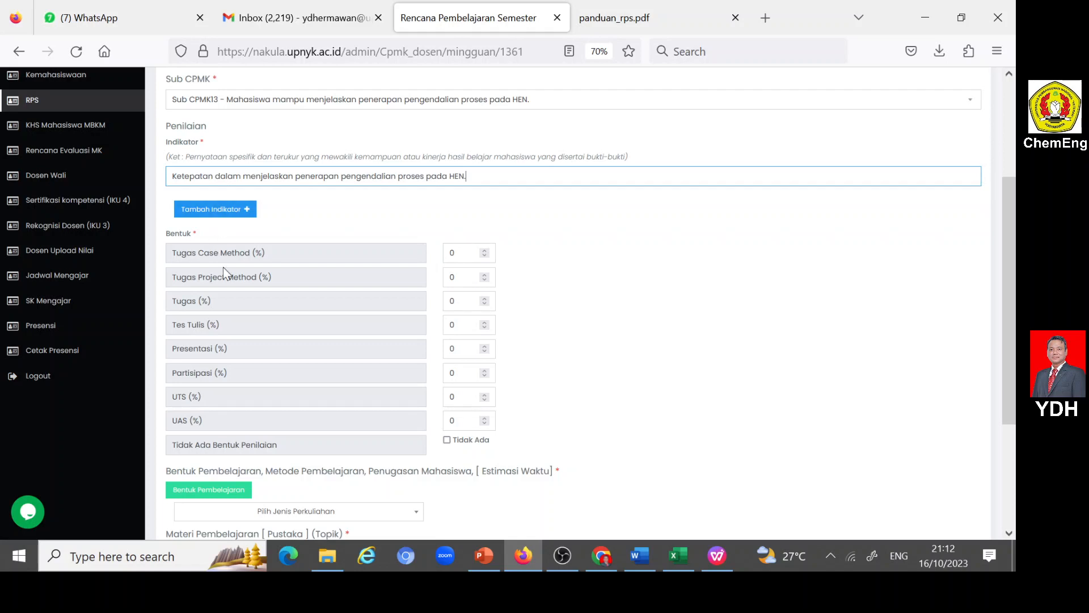
- Set Tugas Case Method to 10% and choose Luring (offline) as the lecture type for week 14
{"action": "key", "text": "Tab"}
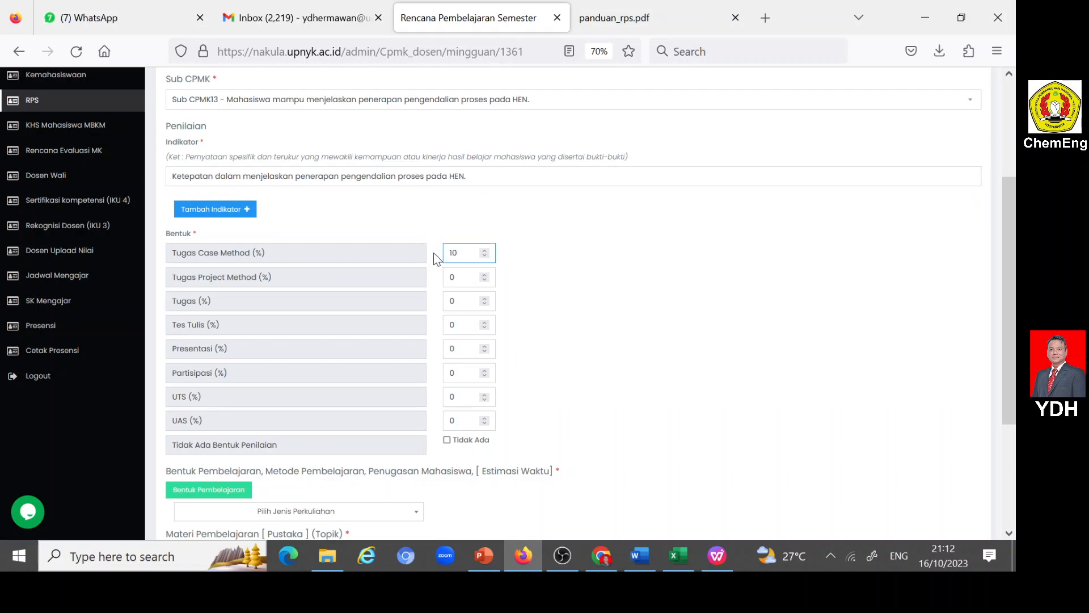
{"action": "scroll", "coordinate": [547, 312], "scroll_direction": "down", "scroll_amount": 2}
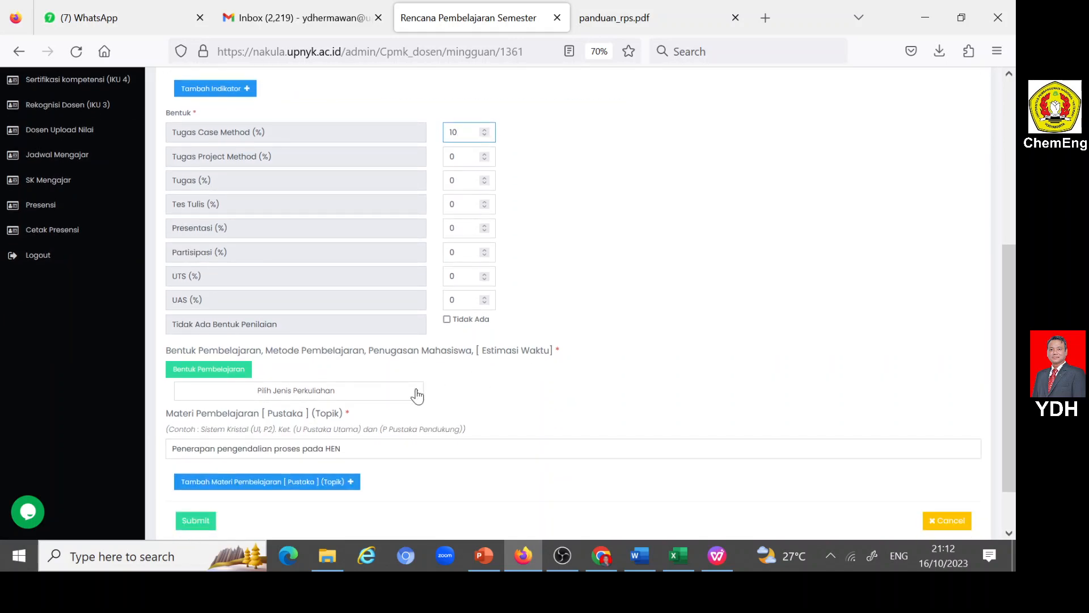
{"action": "left_click", "coordinate": [417, 392]}
{"action": "left_click", "coordinate": [207, 452]}
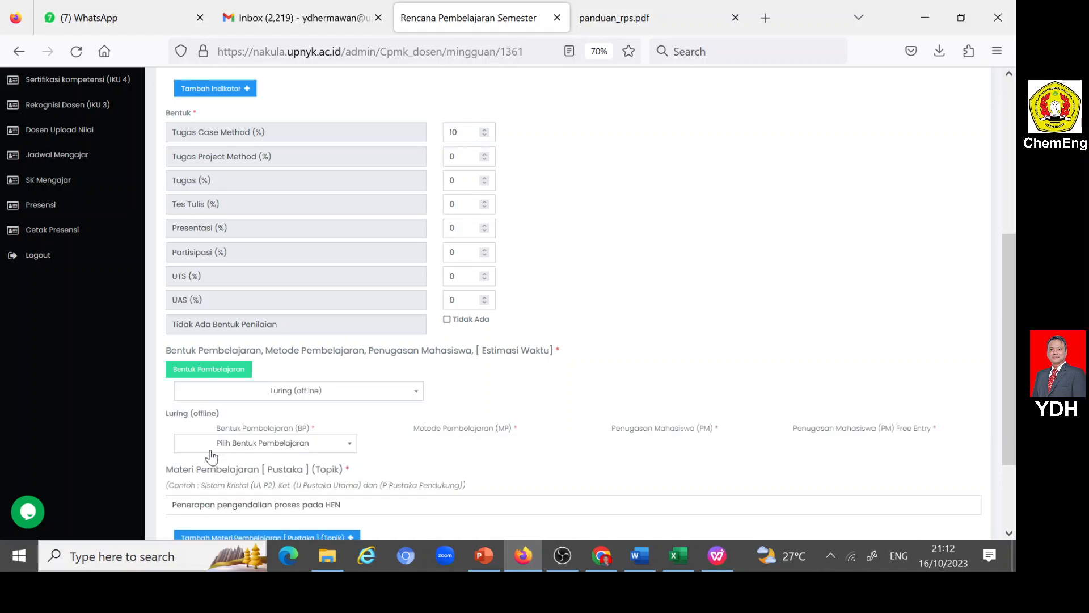
- Choose Kegiatan Penugasan Terstruktur, Pembelajaran berbasis kasus, and the assignment "Mendiskusikan kasus tertentu yang dikerjakan secara kolaboratif" for the week 14 offline learning
{"action": "left_click", "coordinate": [349, 443]}
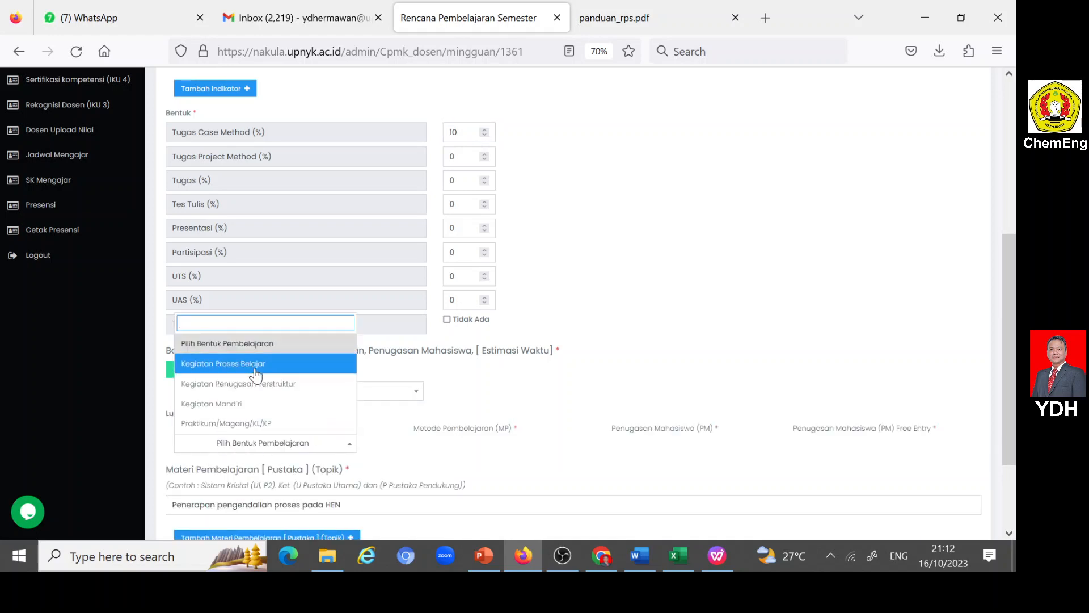
{"action": "left_click", "coordinate": [266, 384]}
{"action": "left_click", "coordinate": [548, 444]}
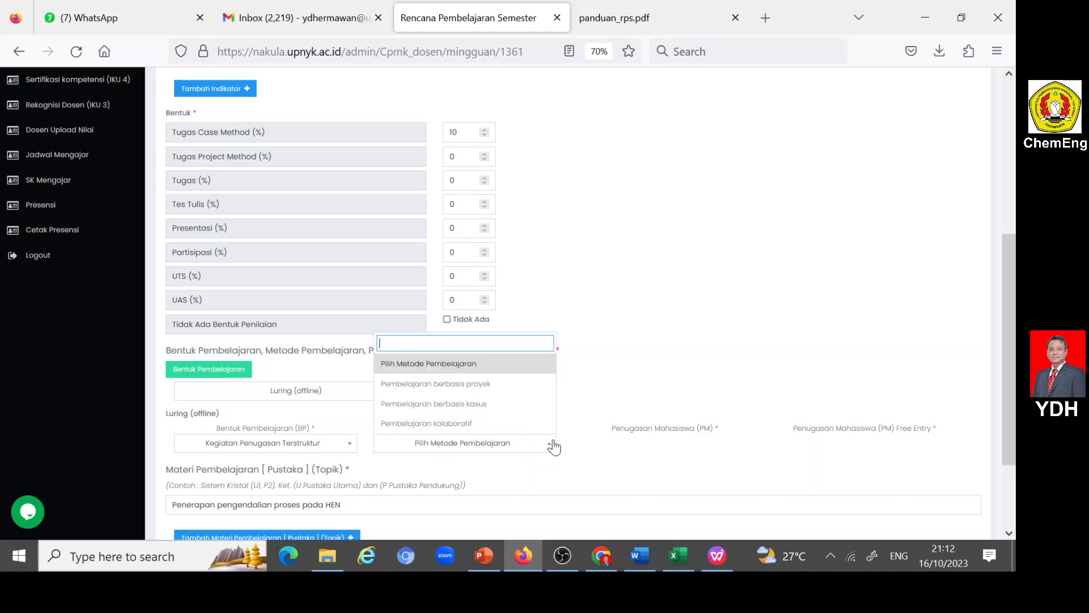
{"action": "left_click", "coordinate": [480, 405]}
{"action": "left_click", "coordinate": [749, 445]}
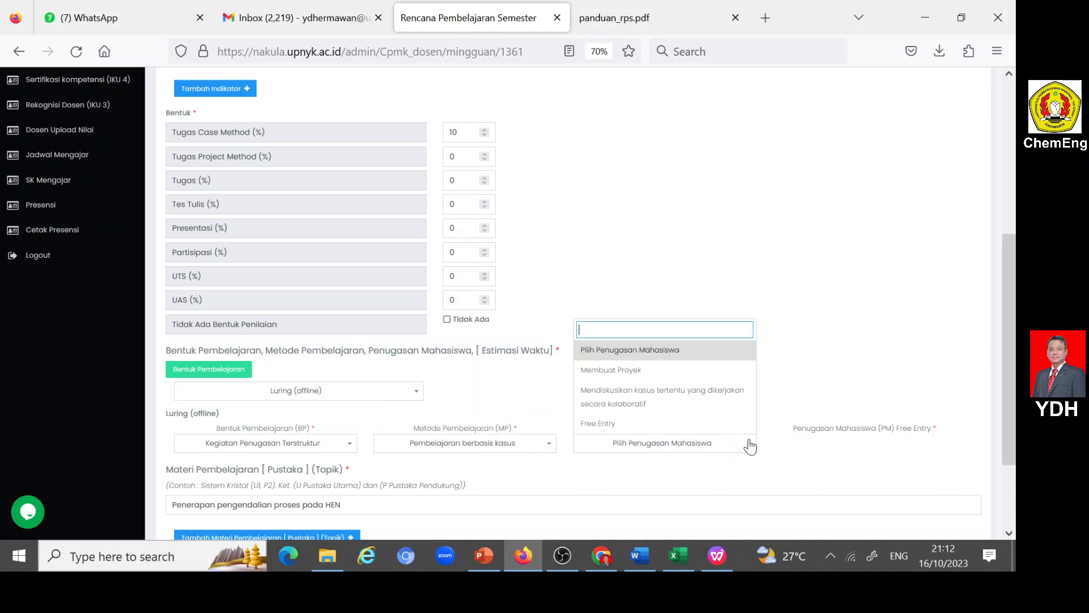
{"action": "left_click", "coordinate": [630, 400]}
- Append "dan ASG5-1" to the topic "Penerapan pengendalian proses pada HEN" in Materi Pembelajaran
{"action": "scroll", "coordinate": [624, 404], "scroll_direction": "down", "scroll_amount": 2}
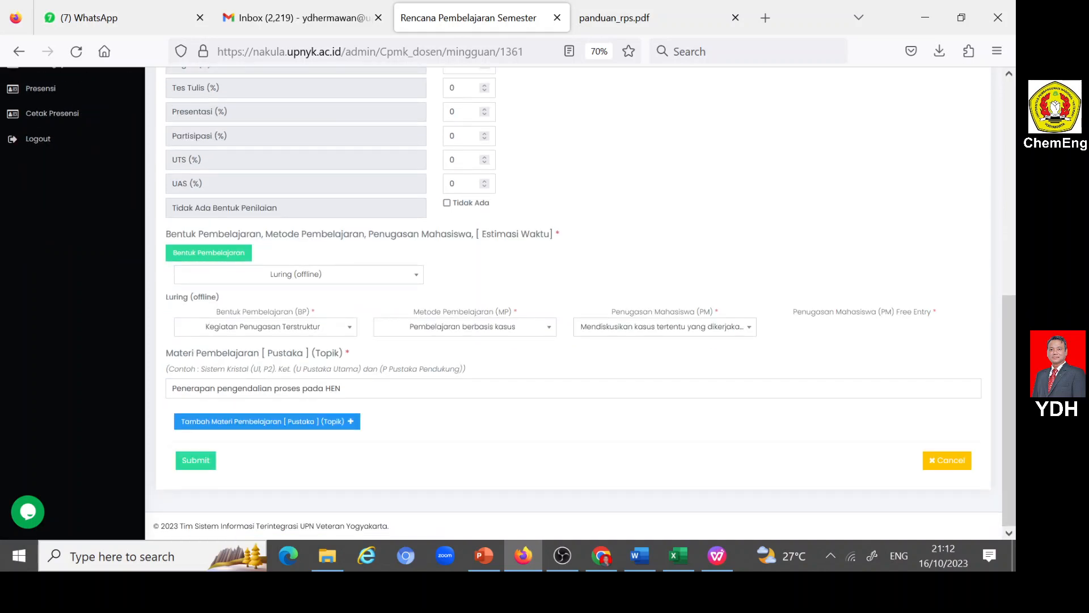
{"action": "left_click", "coordinate": [342, 389]}
{"action": "type", "text": "dan ASG5-1"}
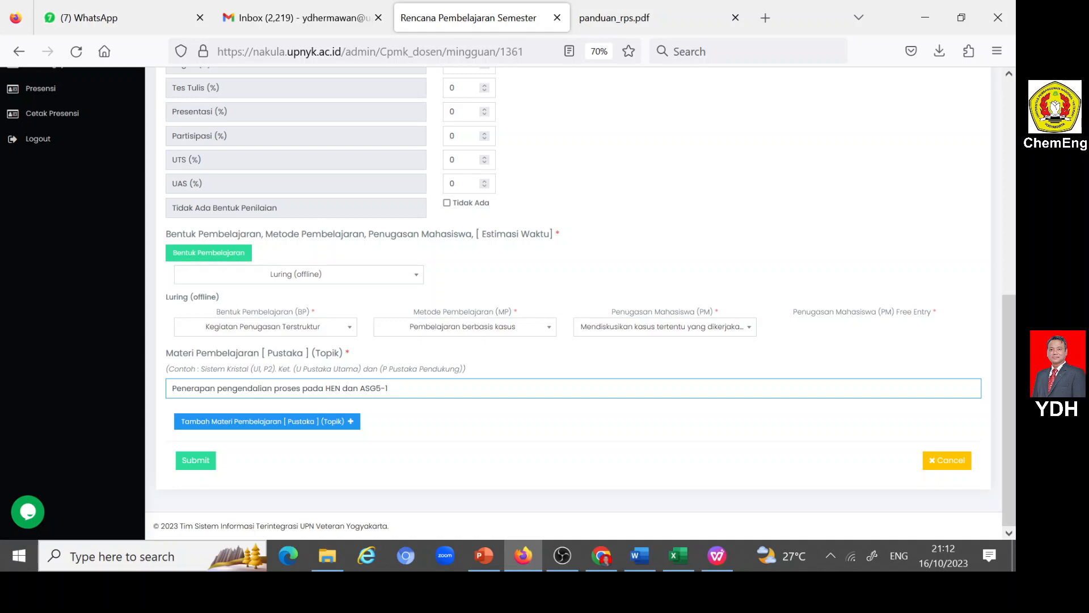
- Submit the week 14 entry and check the RPS Mingguan overview, including the total weight and unassessed Sub CPMK
{"action": "left_click", "coordinate": [195, 460]}
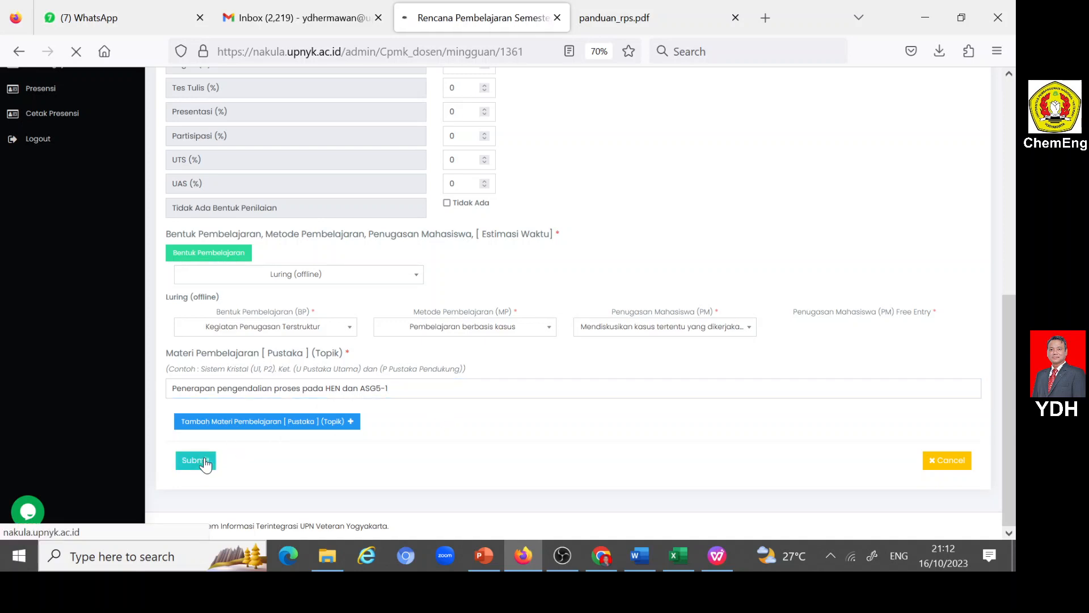
{"action": "scroll", "coordinate": [381, 355], "scroll_direction": "down", "scroll_amount": 5}
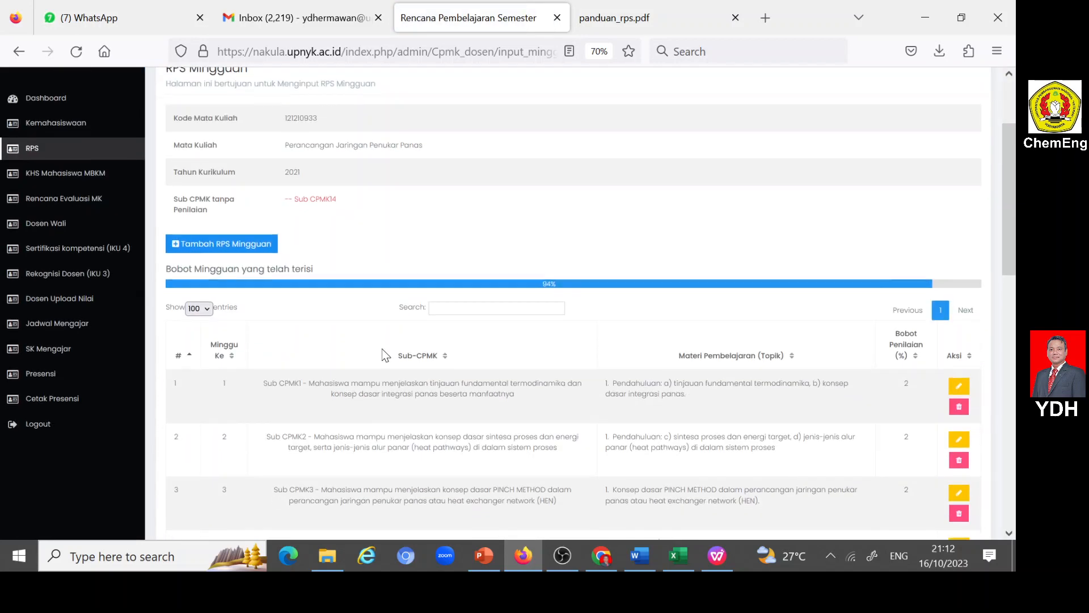
{"action": "scroll", "coordinate": [381, 355], "scroll_direction": "up", "scroll_amount": 4}
{"action": "scroll", "coordinate": [382, 354], "scroll_direction": "down", "scroll_amount": 1}
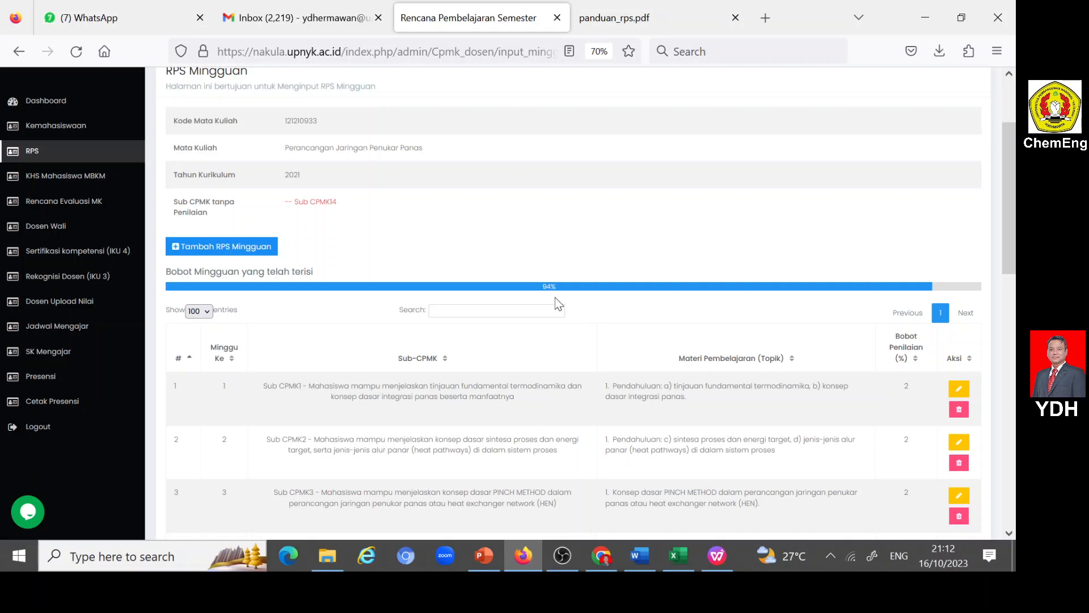
{"action": "scroll", "coordinate": [556, 300], "scroll_direction": "down", "scroll_amount": 7}
{"action": "scroll", "coordinate": [556, 301], "scroll_direction": "up", "scroll_amount": 7}
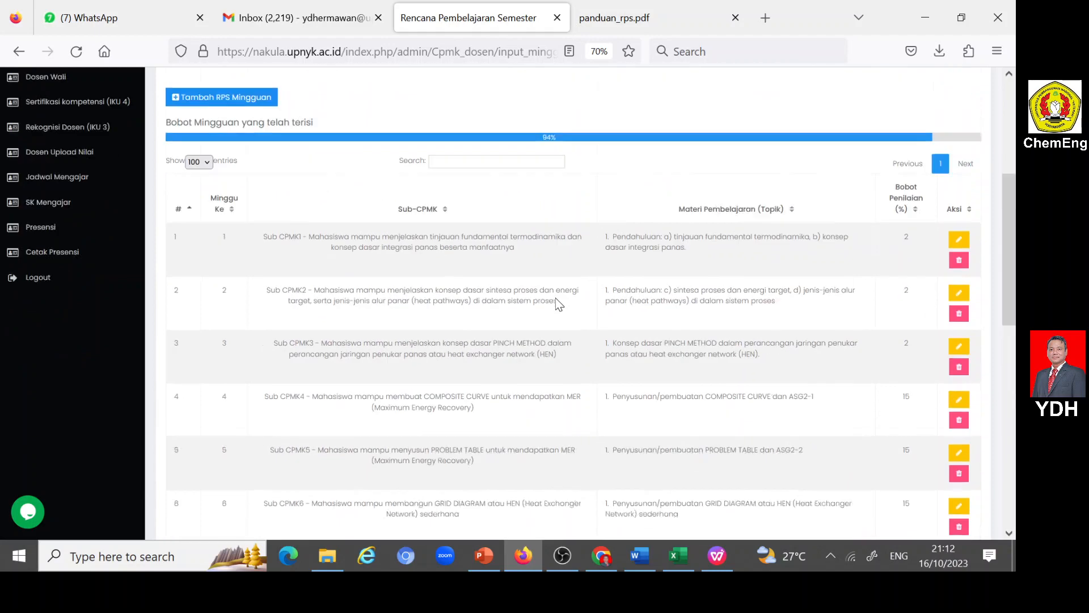
- Copy the week 15 indicator on explaining the HPH (Heat Pathway Heuristics) concept from the weekly table in the Word RPS document
{"action": "left_click", "coordinate": [638, 555]}
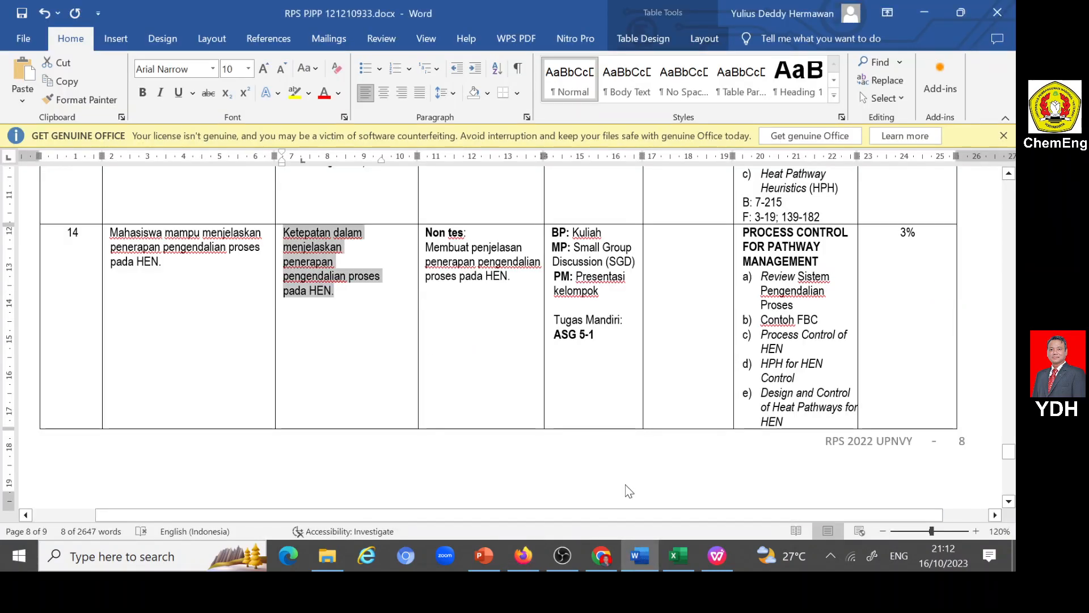
{"action": "scroll", "coordinate": [625, 484], "scroll_direction": "down", "scroll_amount": 5}
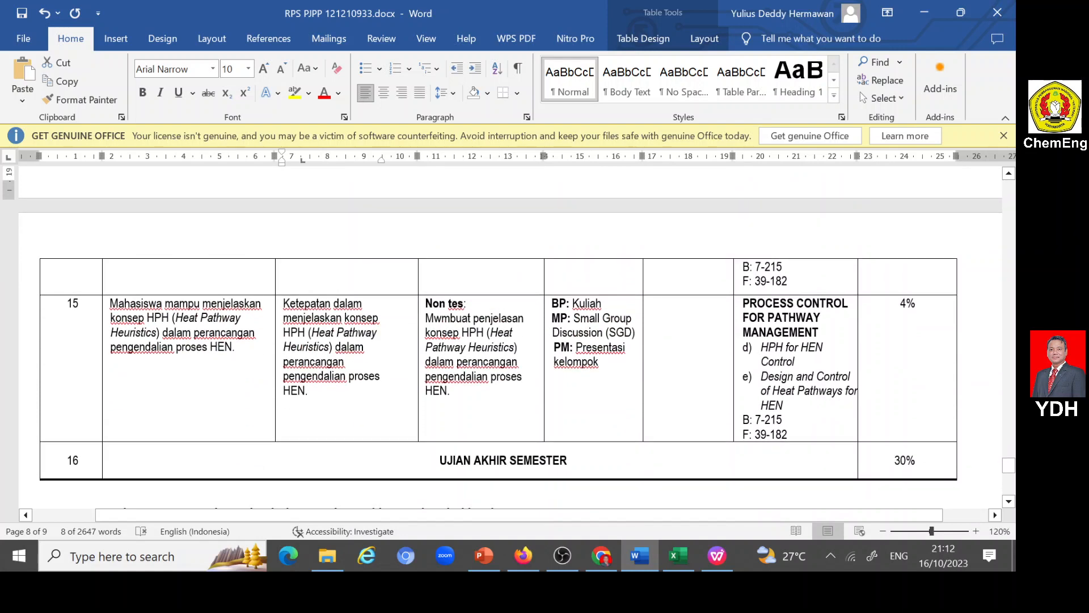
{"action": "left_click_drag", "start_coordinate": [283, 303], "coordinate": [308, 392]}
{"action": "key", "text": "ctrl+c"}
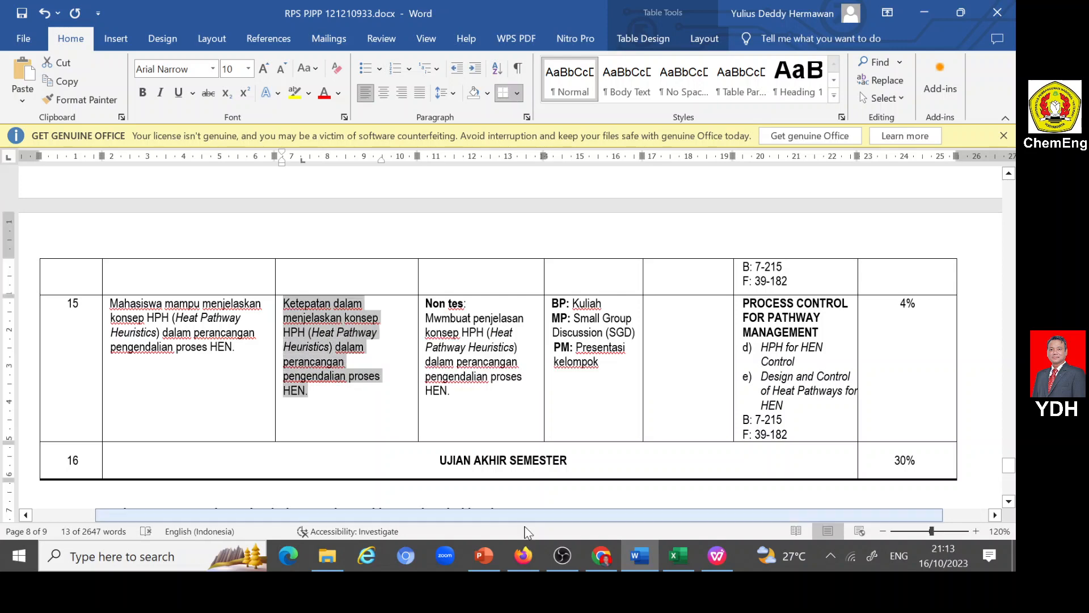
- Start a new RPS Mingguan entry in the portal for Minggu Ke 15 with Sub CPMK14 on the HPH (Heat Pathway Heuristics) concept
{"action": "left_click", "coordinate": [525, 554]}
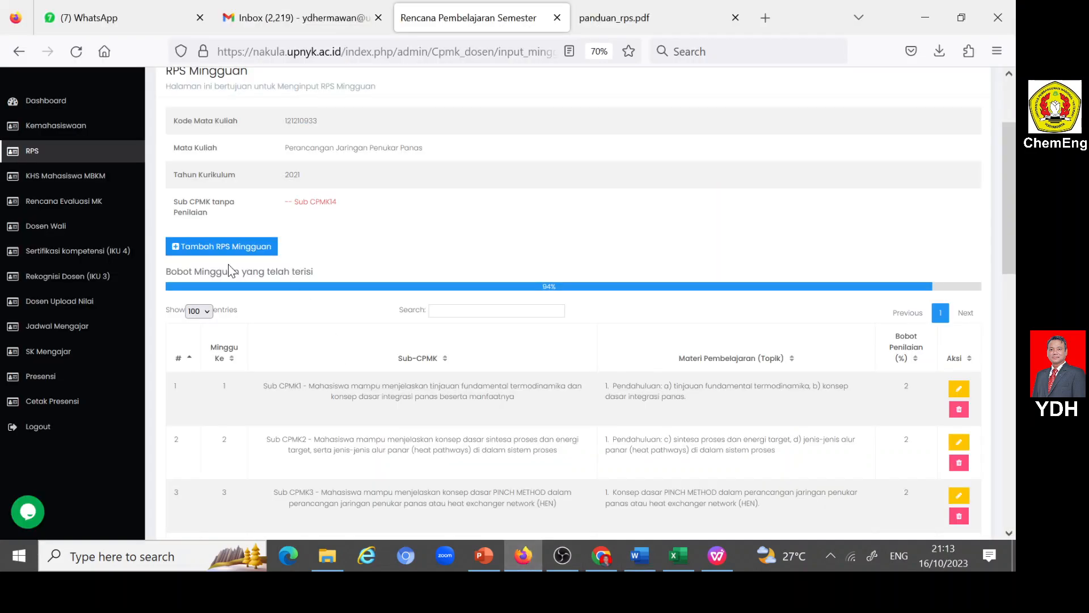
{"action": "left_click", "coordinate": [191, 248]}
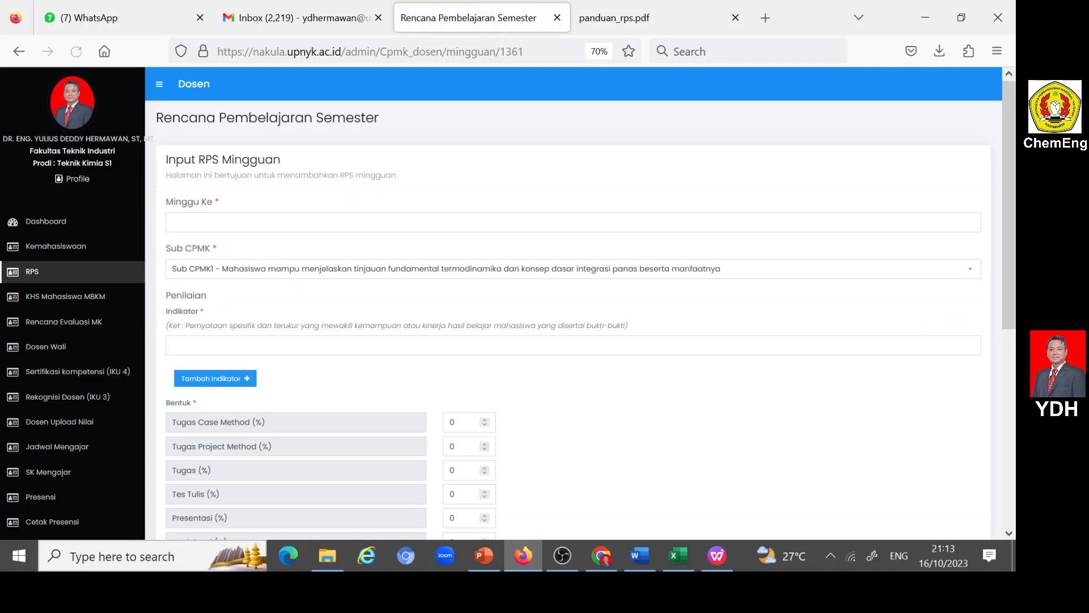
{"action": "left_click", "coordinate": [190, 223]}
{"action": "left_click", "coordinate": [193, 243]}
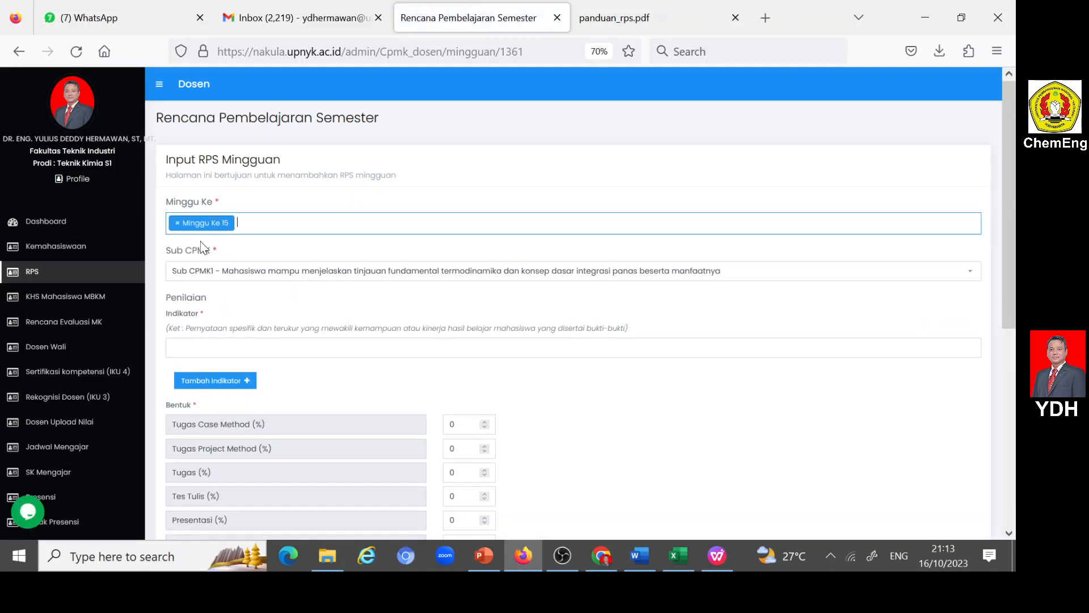
{"action": "left_click", "coordinate": [219, 267]}
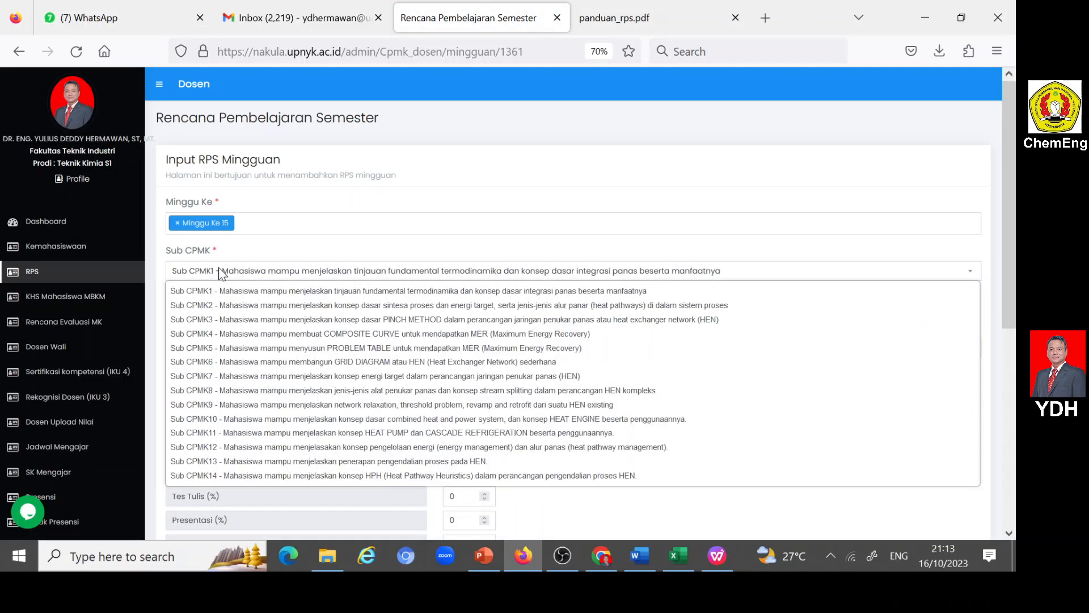
{"action": "left_click", "coordinate": [228, 476]}
- Paste "Ketepatan dalam menjelaskan konsep HPH (Heat Pathway Heuristics) dalam perancangan pengendalian proses HEN" into the Indikator field, without the final period
{"action": "left_click", "coordinate": [216, 348]}
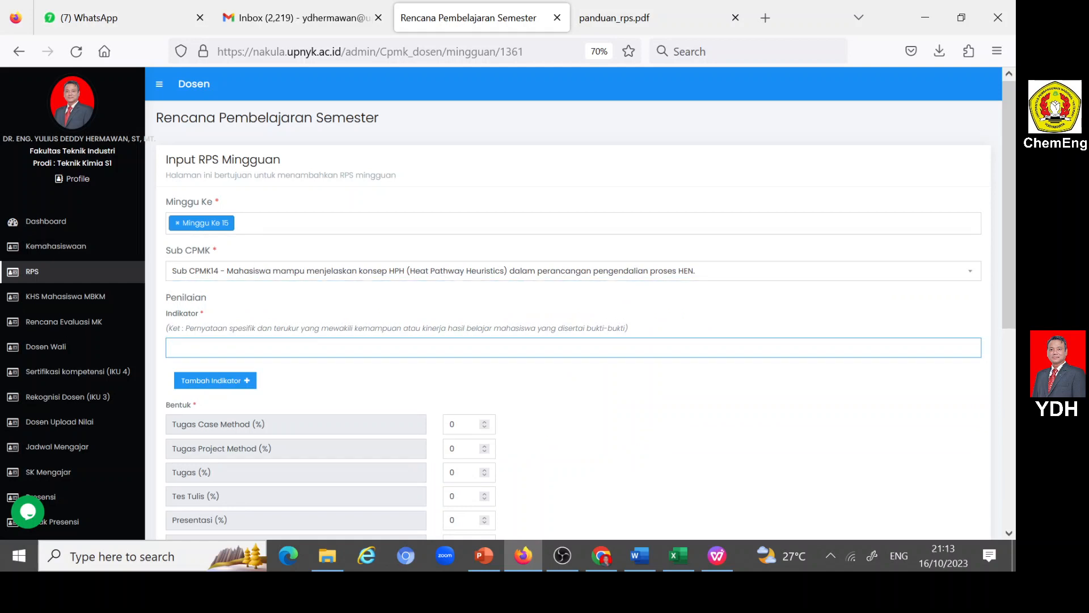
{"action": "key", "text": "ctrl+v"}
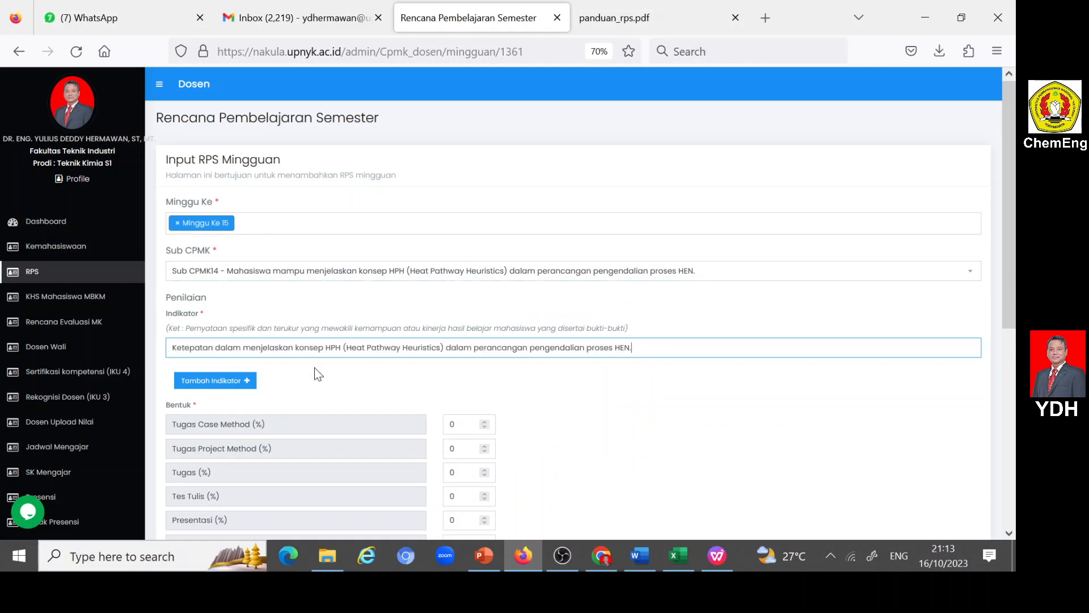
- Set Partisipasi to 2% and choose Luring (offline) as the lecture type for week 15
{"action": "scroll", "coordinate": [369, 397], "scroll_direction": "down", "scroll_amount": 3}
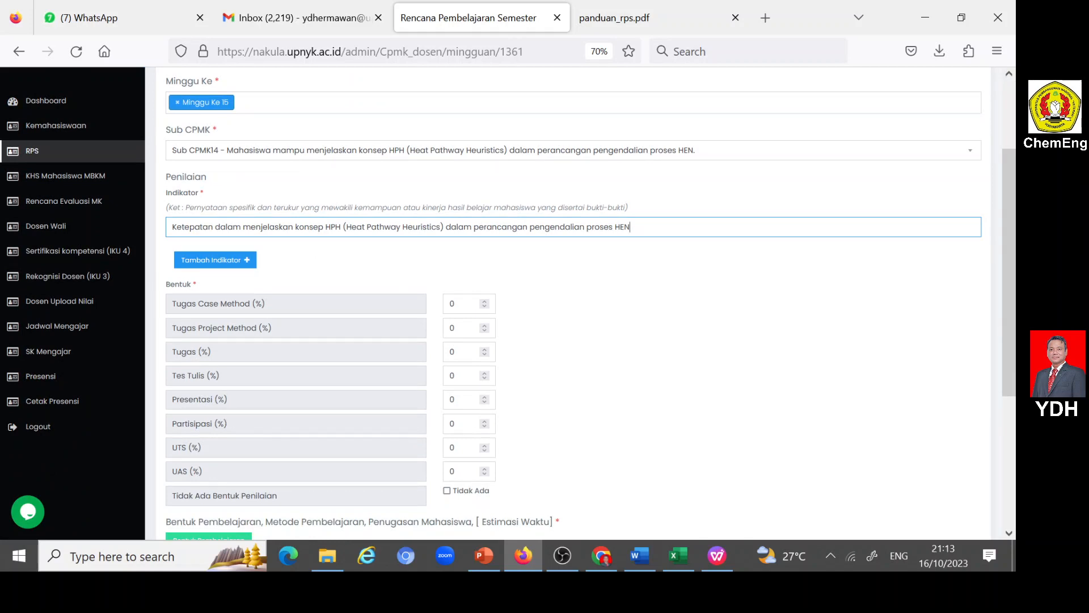
{"action": "double_click", "coordinate": [452, 424]}
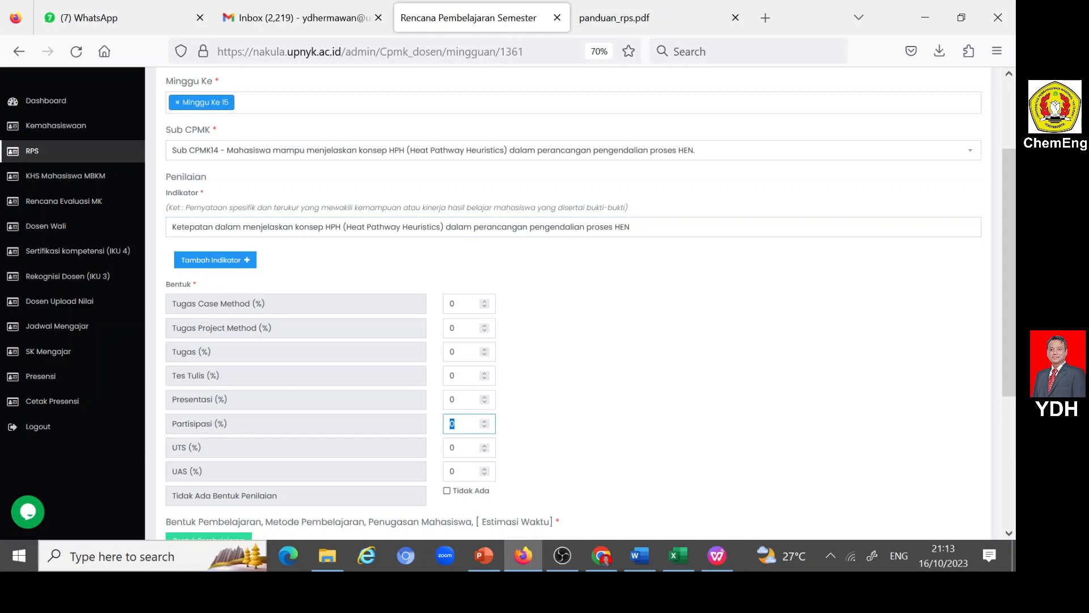
{"action": "scroll", "coordinate": [570, 425], "scroll_direction": "down", "scroll_amount": 3}
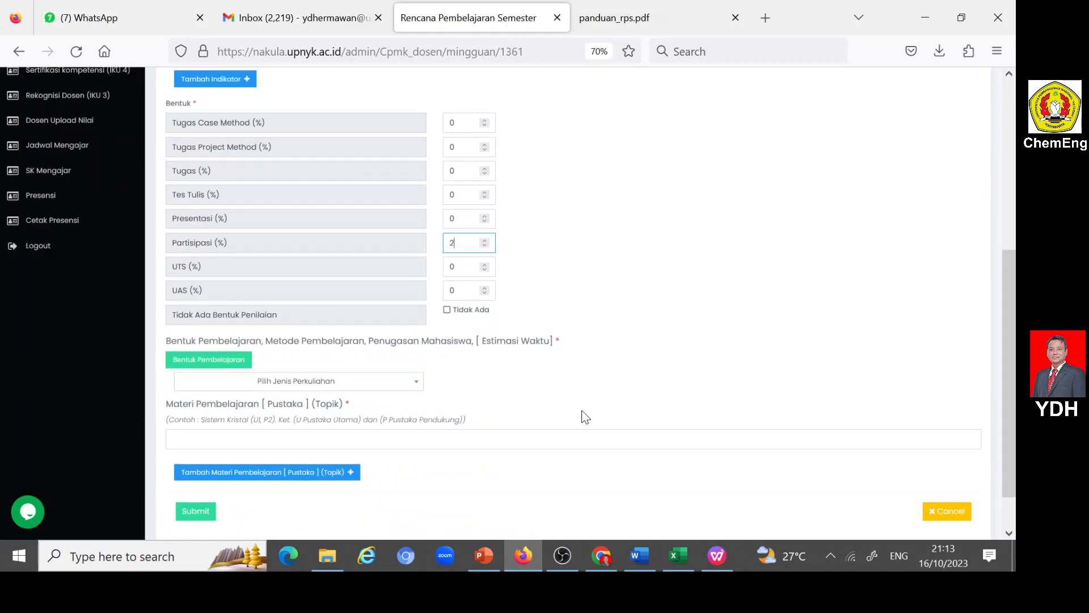
{"action": "left_click", "coordinate": [414, 385]}
{"action": "left_click", "coordinate": [219, 443]}
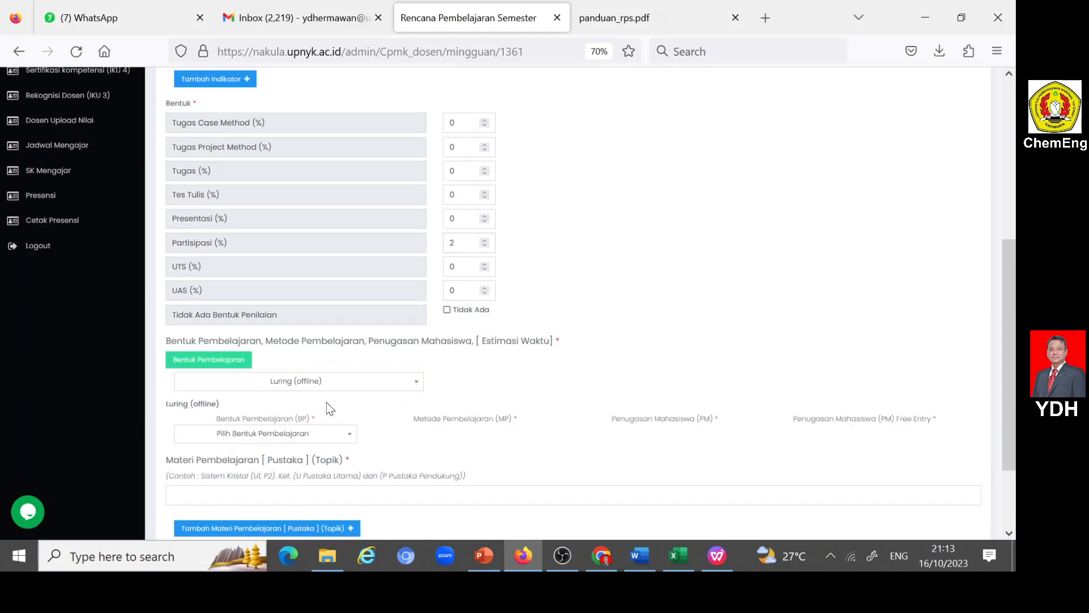
- Choose Kegiatan Proses Belajar as the learning form and Ceramah as the learning method for the week 15 offline lecture
{"action": "left_click", "coordinate": [338, 436]}
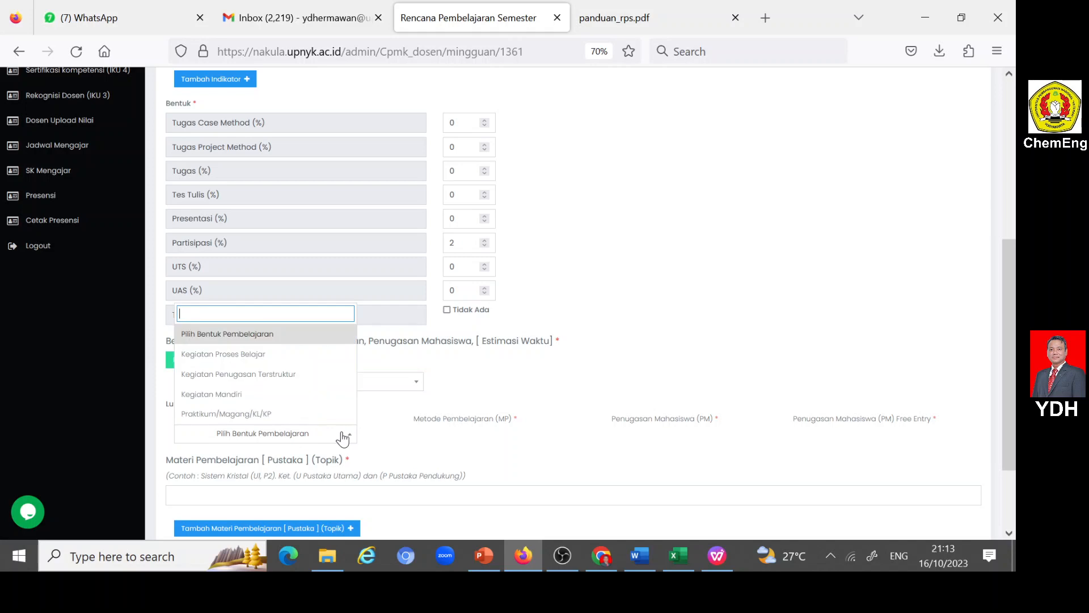
{"action": "left_click", "coordinate": [274, 353]}
{"action": "left_click", "coordinate": [545, 434]}
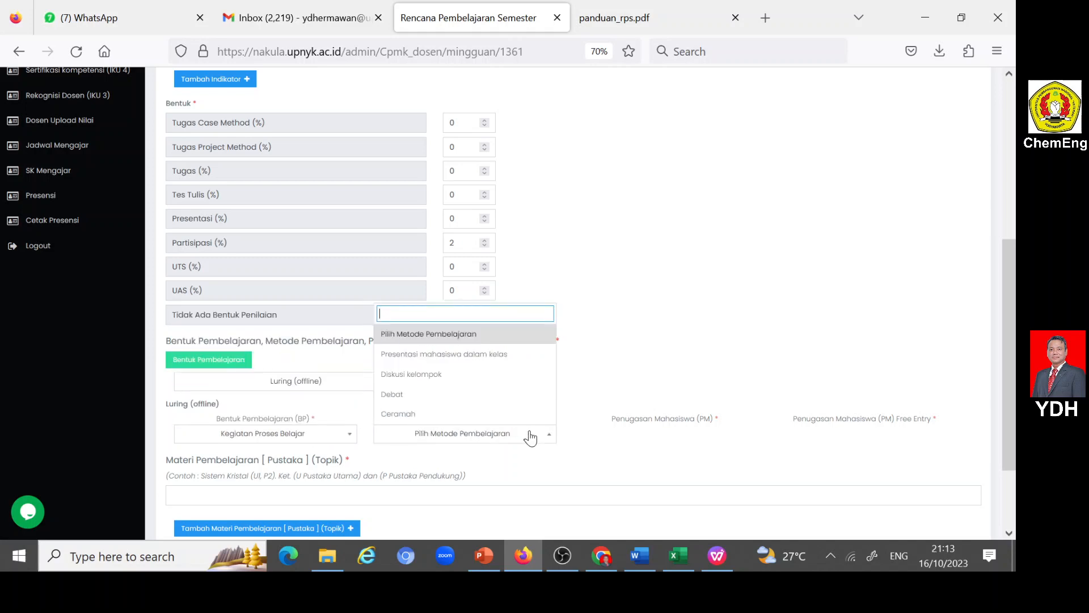
{"action": "left_click", "coordinate": [410, 415]}
- Set the week 15 student assignment to Free Entry and enter "Tidak ada tugas" as its text
{"action": "left_click", "coordinate": [737, 435]}
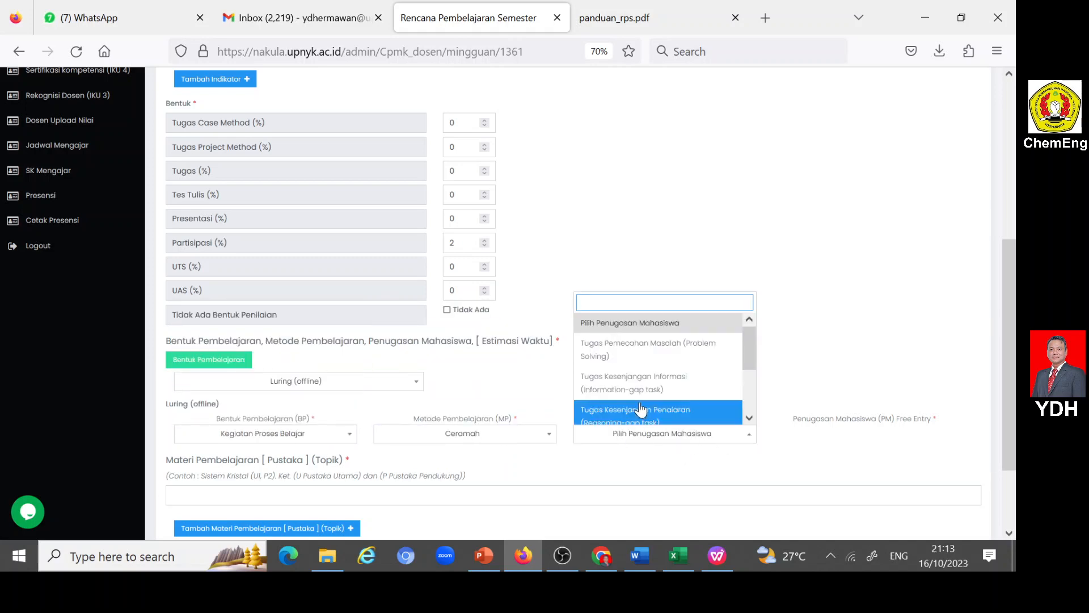
{"action": "scroll", "coordinate": [635, 411], "scroll_direction": "down", "scroll_amount": 3}
{"action": "left_click", "coordinate": [618, 423]}
{"action": "left_click", "coordinate": [806, 435]}
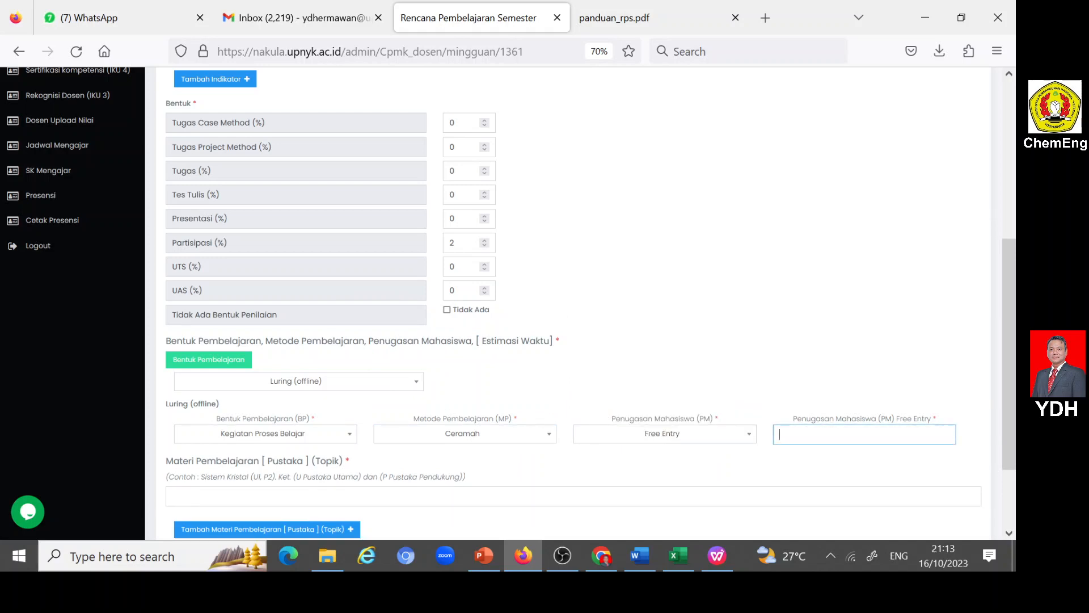
{"action": "type", "text": "t"}
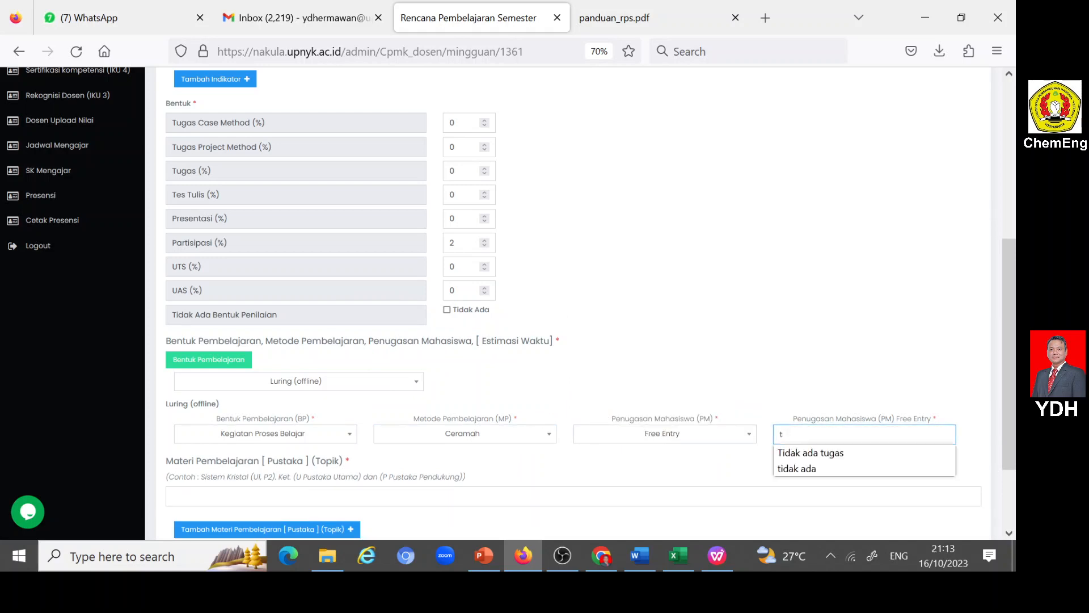
{"action": "left_click", "coordinate": [824, 453]}
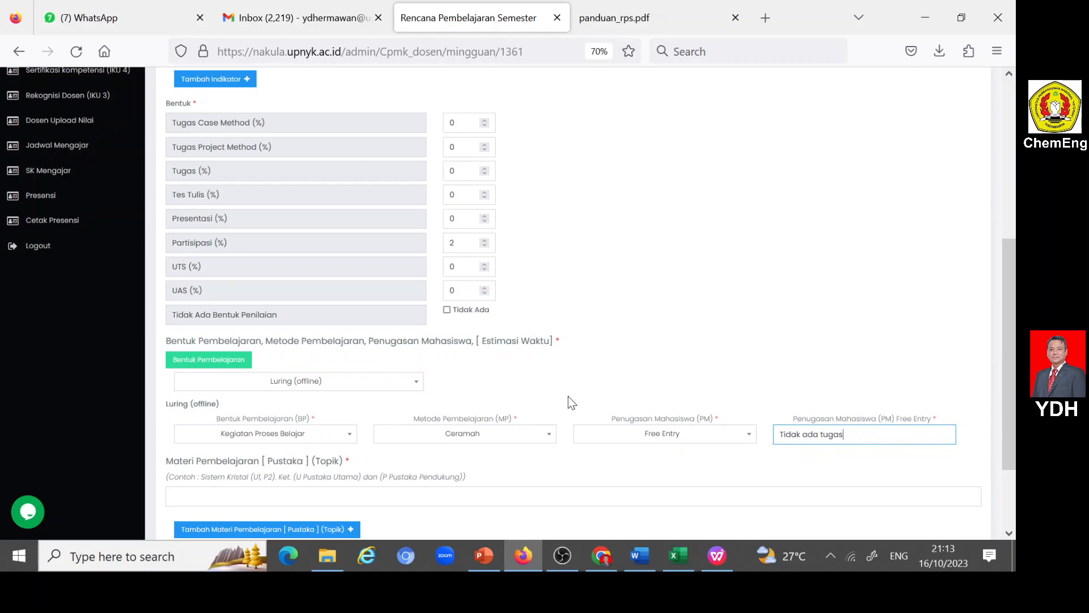
- Copy topic 14, "Konsep HPH (Heat Pathway Heuristics) dalam perancangan pengendalian proses HEN", without its period from the Bahan Kajian list in the Word RPS document
{"action": "scroll", "coordinate": [287, 404], "scroll_direction": "down", "scroll_amount": 3}
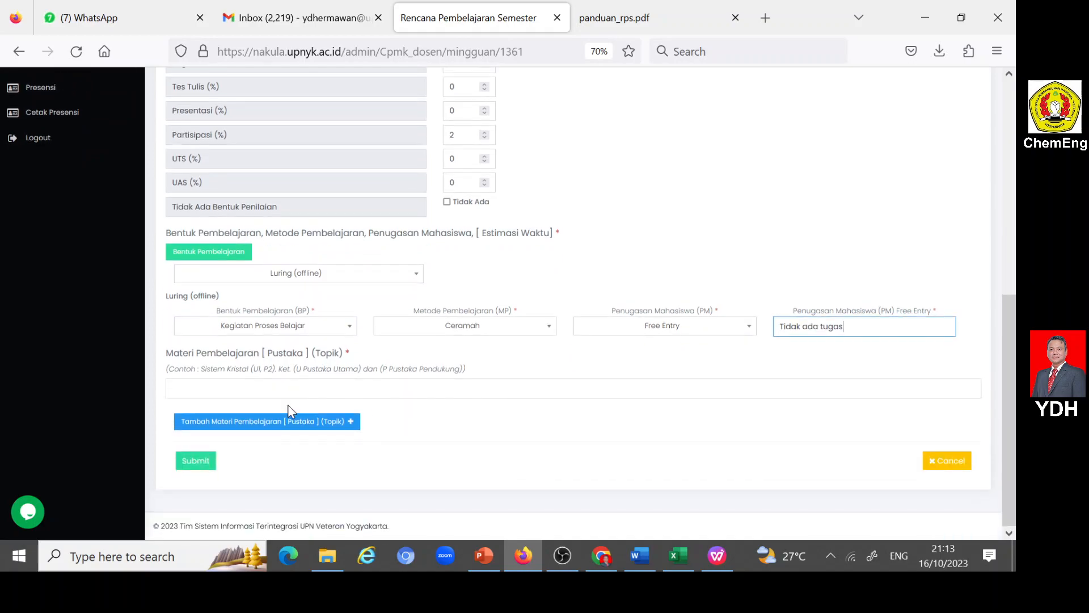
{"action": "left_click", "coordinate": [640, 556]}
{"action": "scroll", "coordinate": [758, 437], "scroll_direction": "up", "scroll_amount": 20}
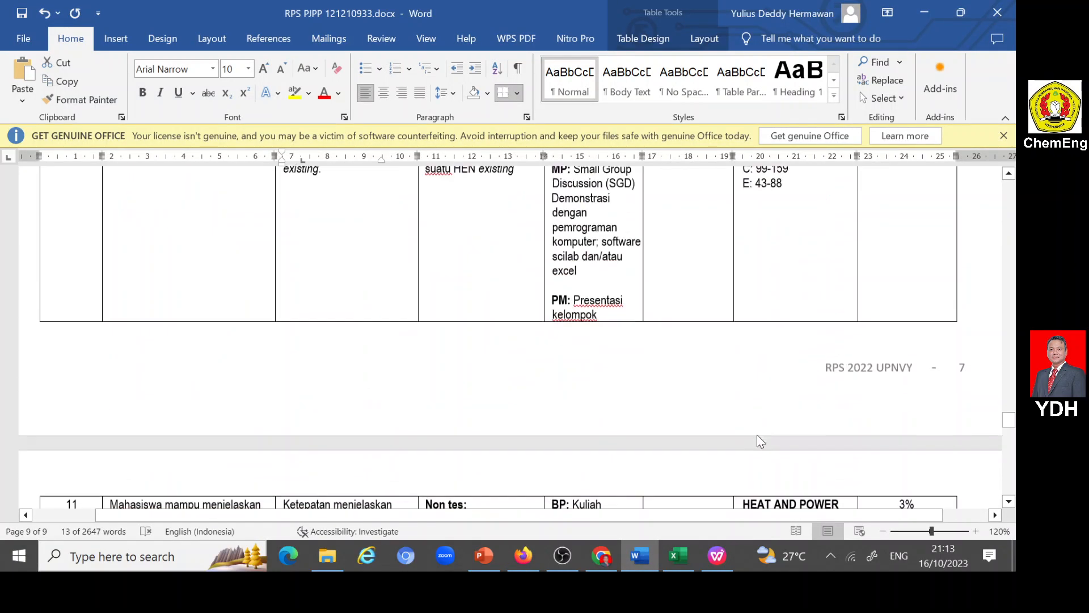
{"action": "scroll", "coordinate": [760, 437], "scroll_direction": "up", "scroll_amount": 15}
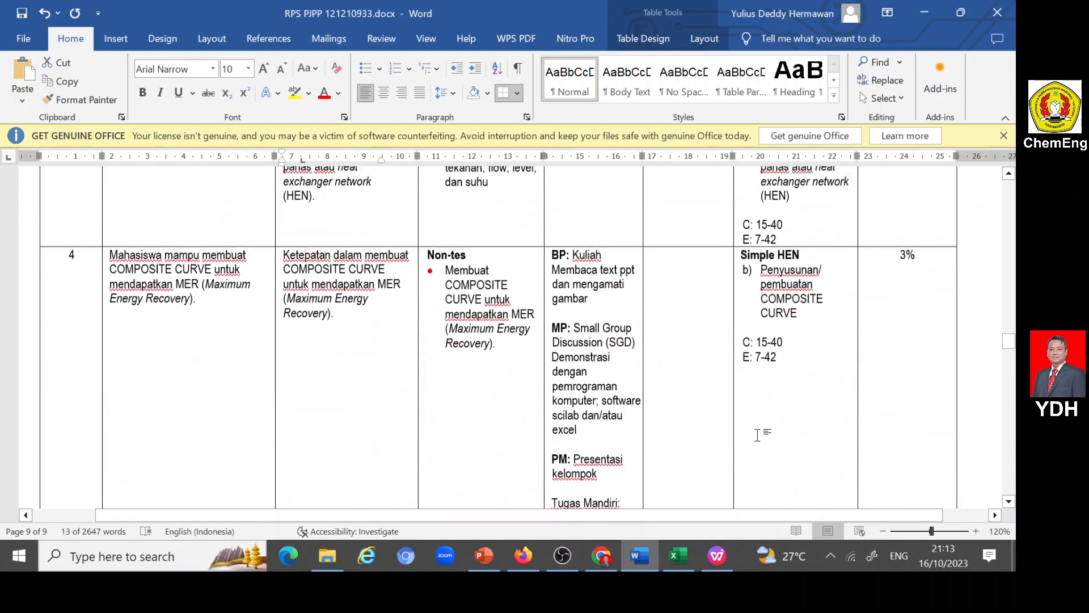
{"action": "scroll", "coordinate": [758, 435], "scroll_direction": "up", "scroll_amount": 6}
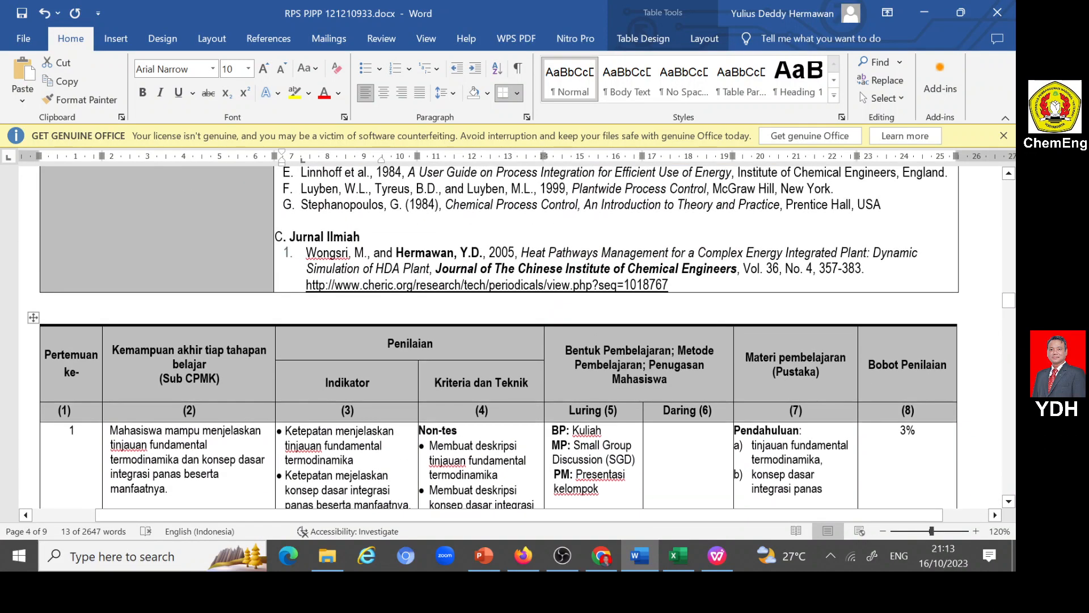
{"action": "scroll", "coordinate": [758, 436], "scroll_direction": "down", "scroll_amount": 7}
{"action": "scroll", "coordinate": [761, 440], "scroll_direction": "up", "scroll_amount": 2}
{"action": "scroll", "coordinate": [761, 440], "scroll_direction": "down", "scroll_amount": 12}
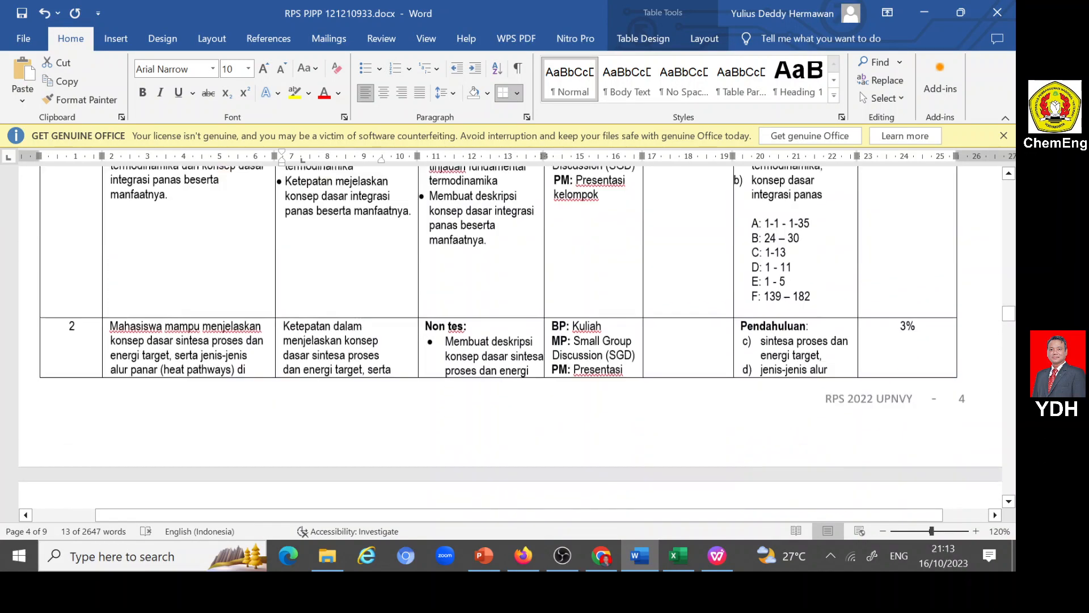
{"action": "scroll", "coordinate": [761, 440], "scroll_direction": "down", "scroll_amount": 20}
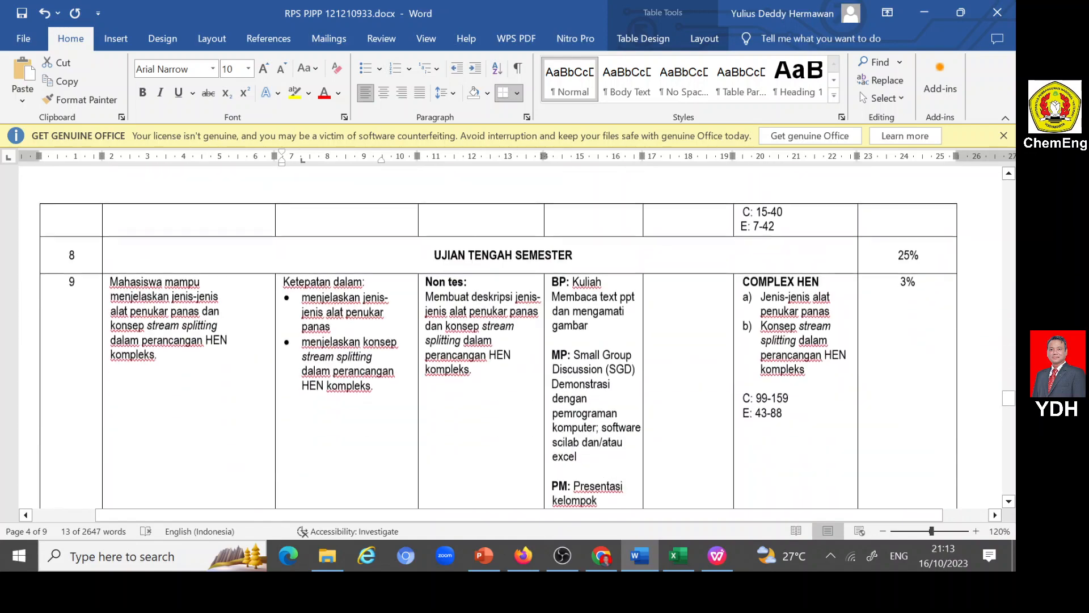
{"action": "scroll", "coordinate": [761, 448], "scroll_direction": "up", "scroll_amount": 20}
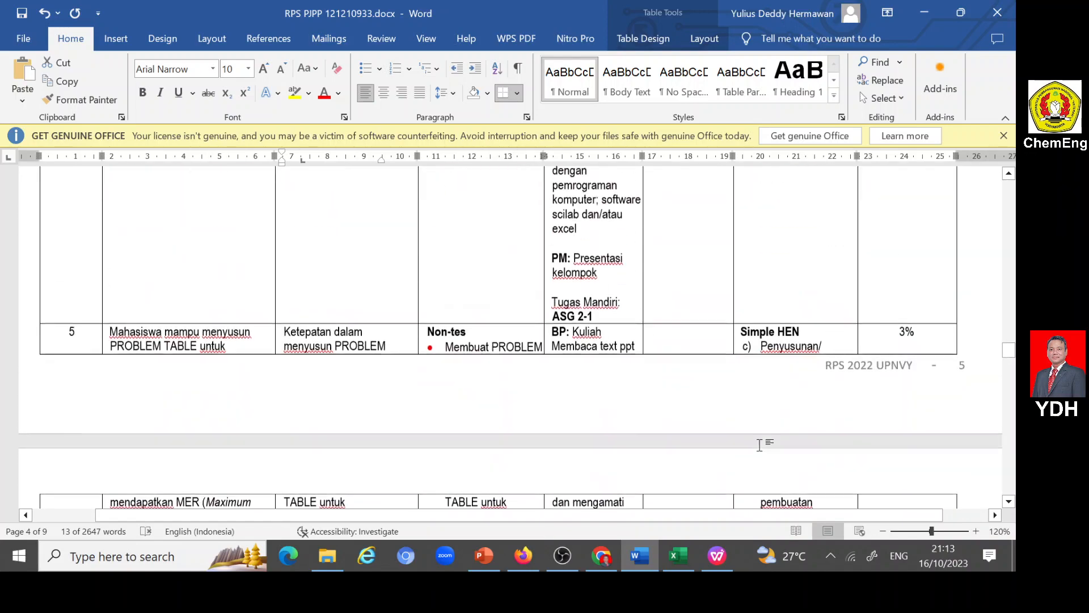
{"action": "scroll", "coordinate": [518, 337], "scroll_direction": "up", "scroll_amount": 15}
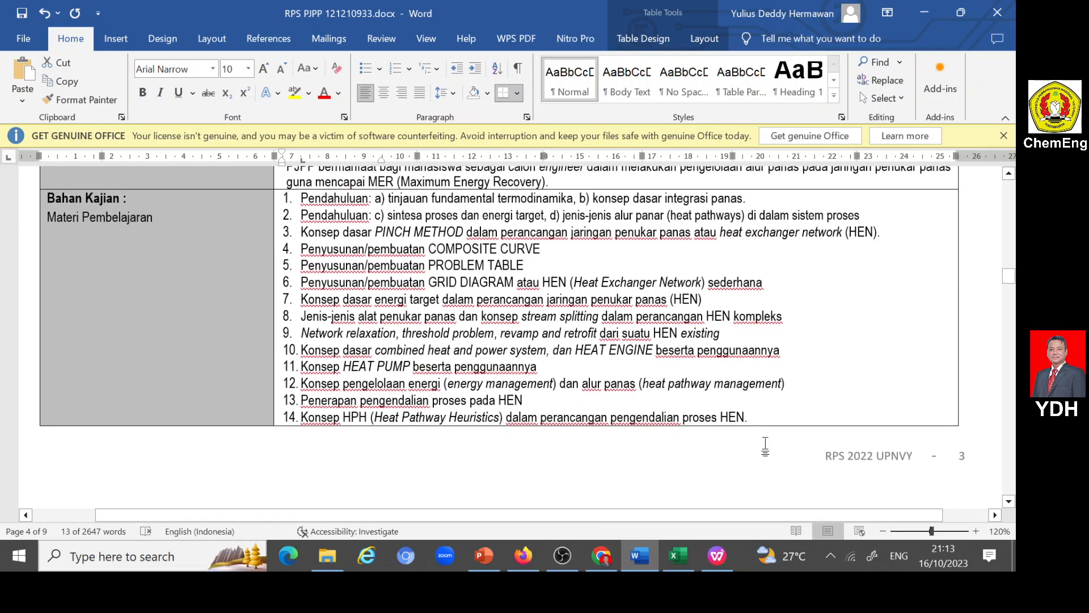
{"action": "scroll", "coordinate": [518, 337], "scroll_direction": "down", "scroll_amount": 5}
{"action": "scroll", "coordinate": [487, 333], "scroll_direction": "up", "scroll_amount": 1}
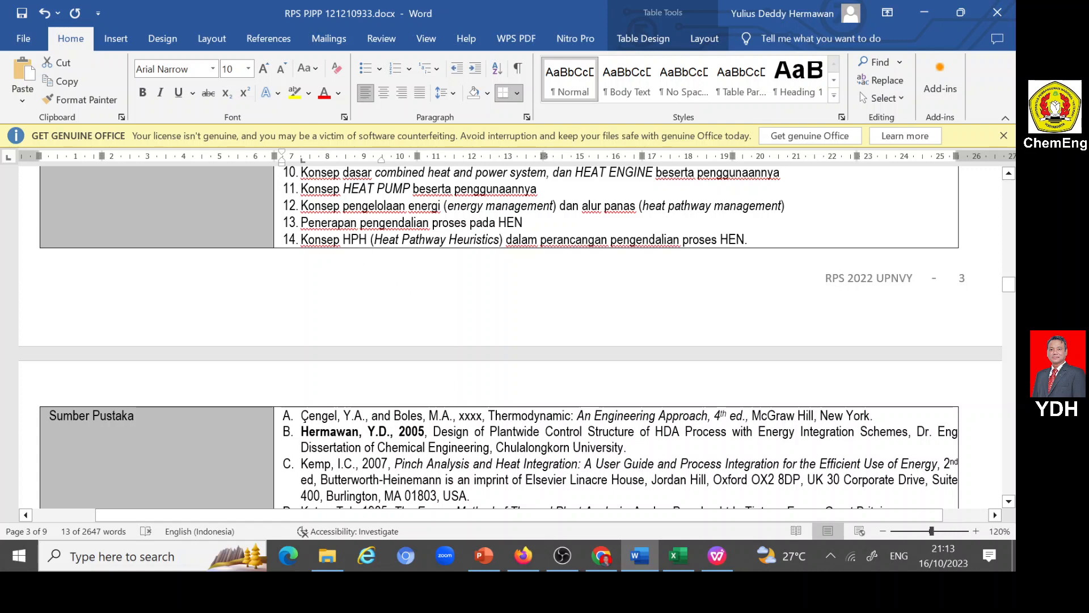
{"action": "left_click_drag", "start_coordinate": [300, 239], "coordinate": [748, 242]}
{"action": "key", "text": "ctrl+c"}
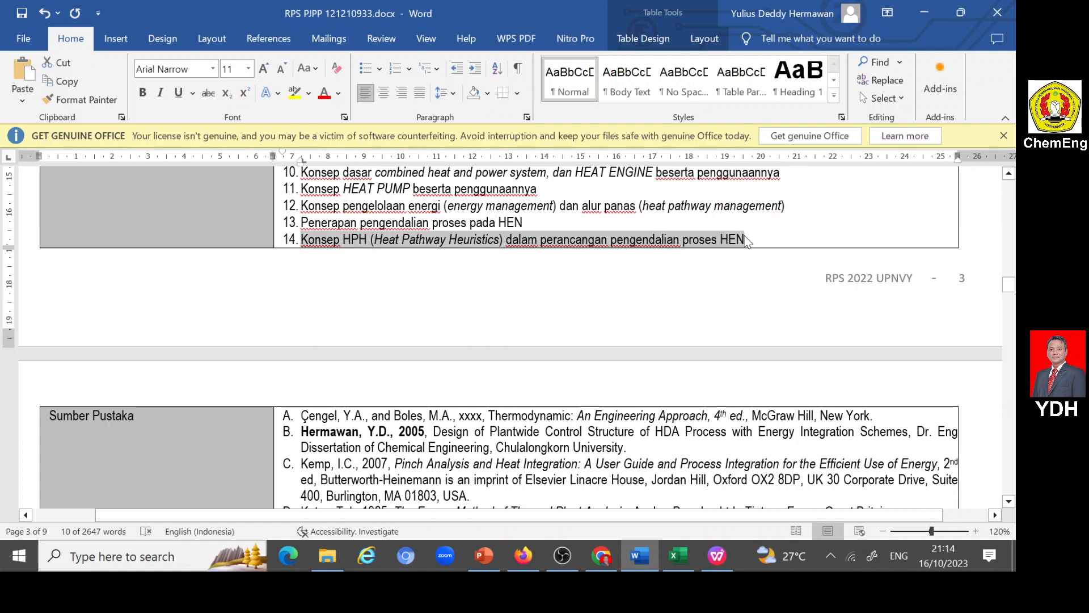
- Paste the copied HPH topic into the portal's Materi Pembelajaran field and submit the week 15 entry
{"action": "left_click", "coordinate": [524, 553]}
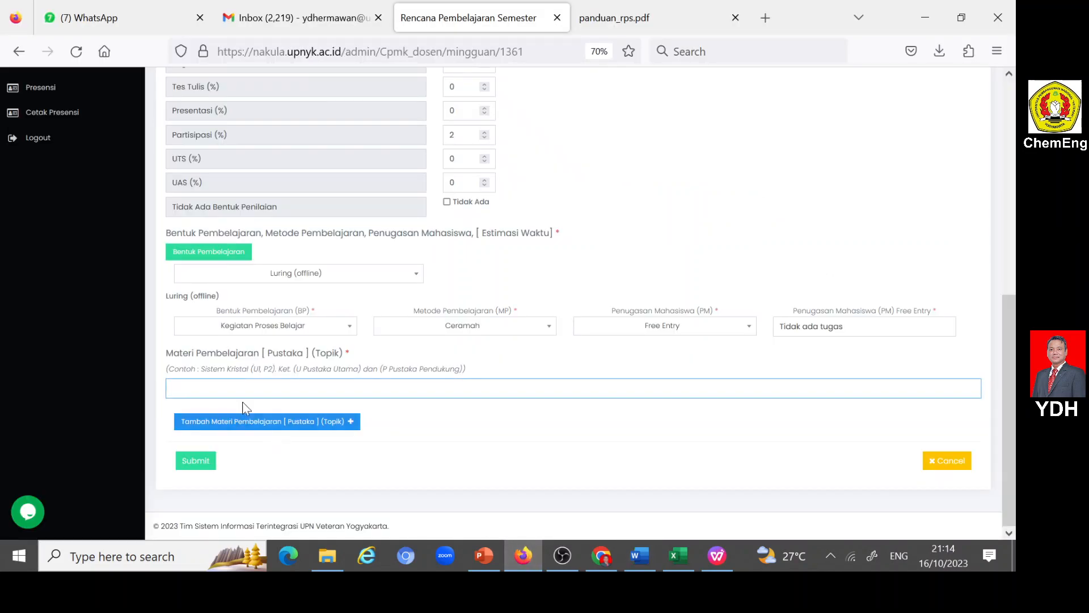
{"action": "key", "text": "ctrl+v"}
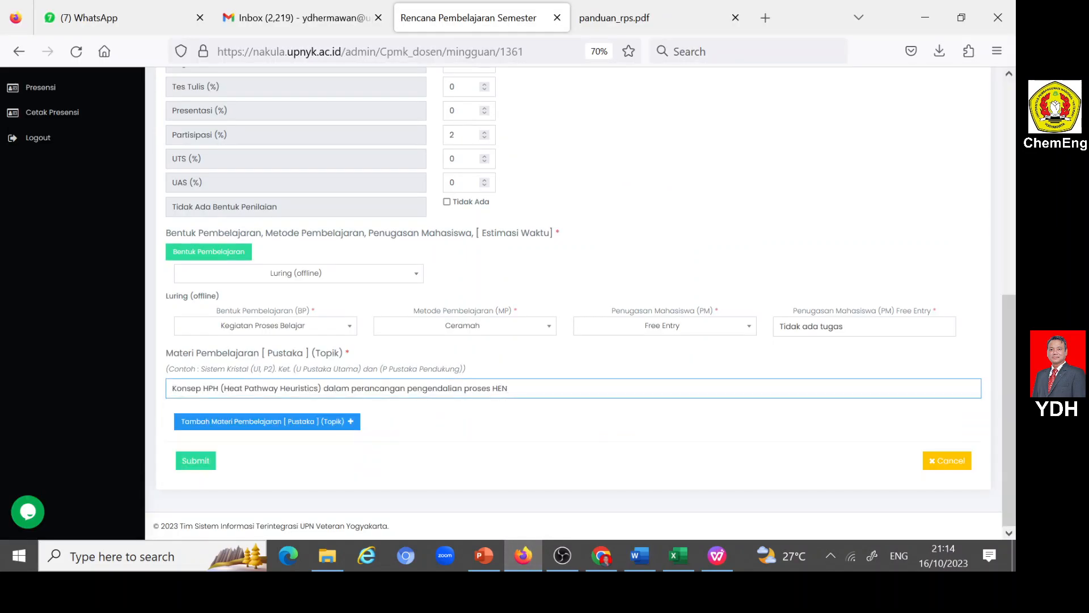
{"action": "left_click", "coordinate": [196, 461]}
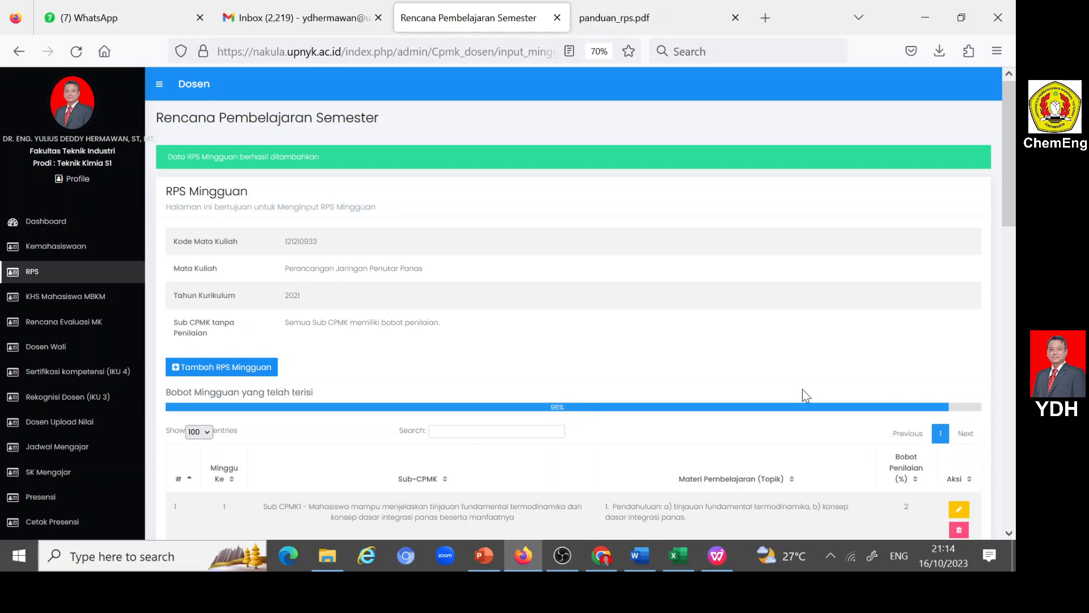
- Edit the week 12 entry in the RPS Mingguan table, set Tugas Case Method to 12%, and submit it
{"action": "scroll", "coordinate": [805, 391], "scroll_direction": "down", "scroll_amount": 15}
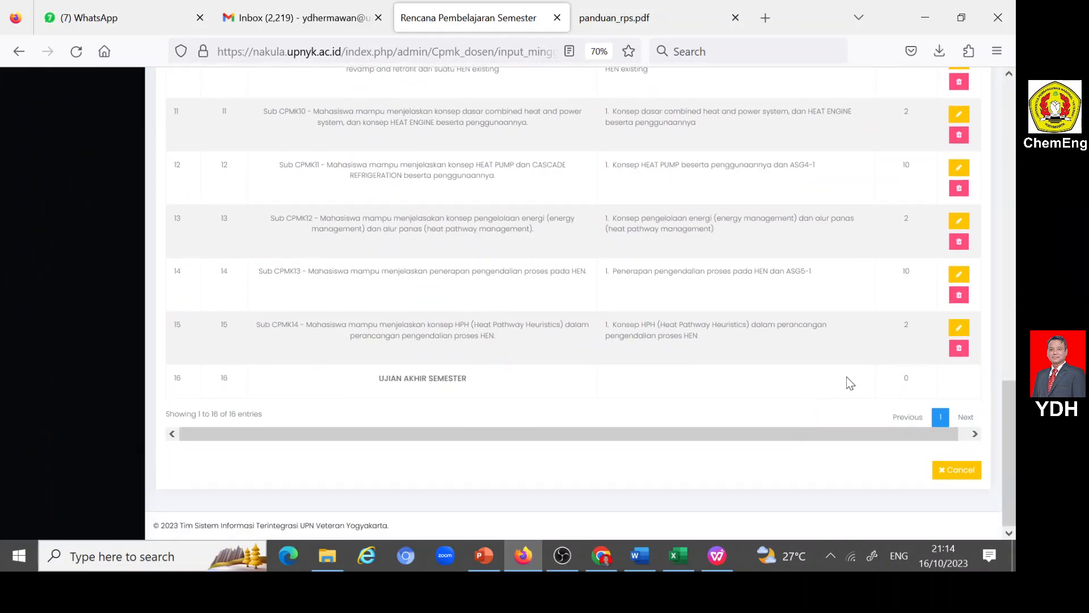
{"action": "scroll", "coordinate": [846, 377], "scroll_direction": "up", "scroll_amount": 3}
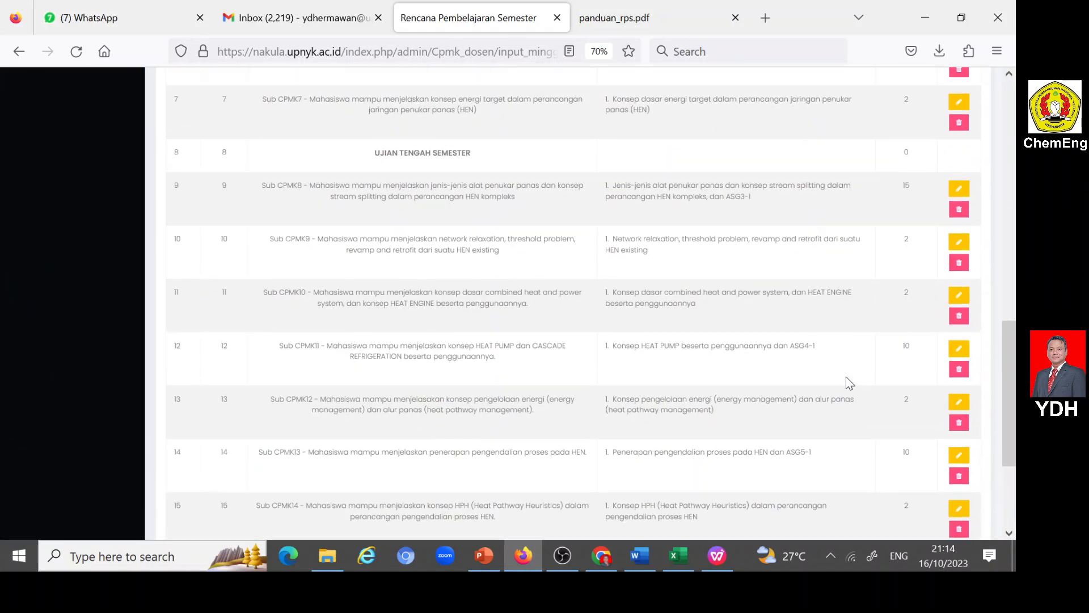
{"action": "scroll", "coordinate": [846, 377], "scroll_direction": "up", "scroll_amount": 4}
{"action": "scroll", "coordinate": [846, 377], "scroll_direction": "up", "scroll_amount": 4}
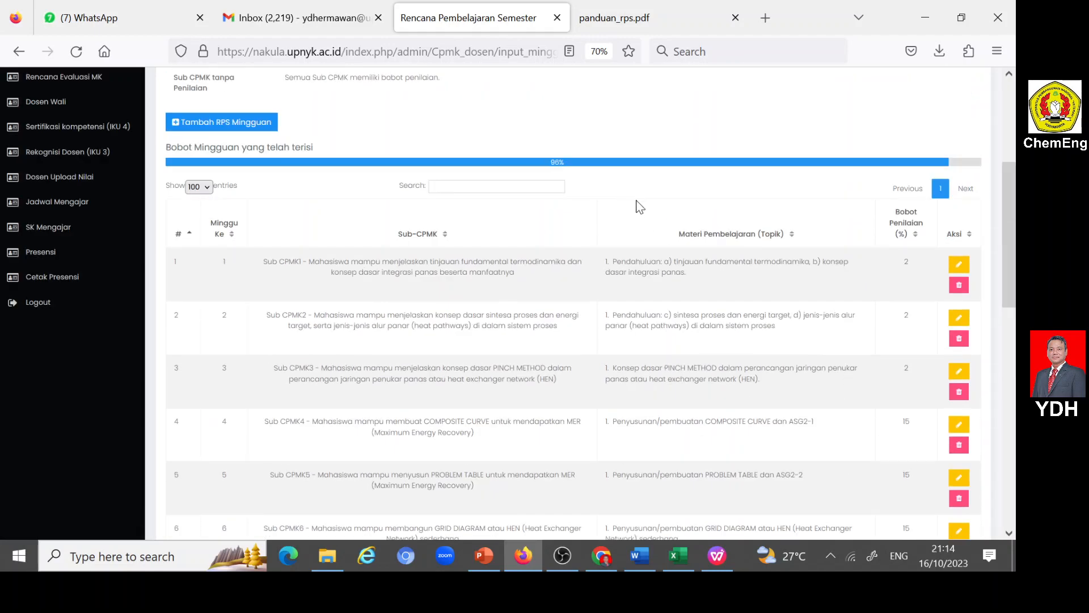
{"action": "scroll", "coordinate": [853, 317], "scroll_direction": "down", "scroll_amount": 7}
{"action": "scroll", "coordinate": [857, 323], "scroll_direction": "down", "scroll_amount": 3}
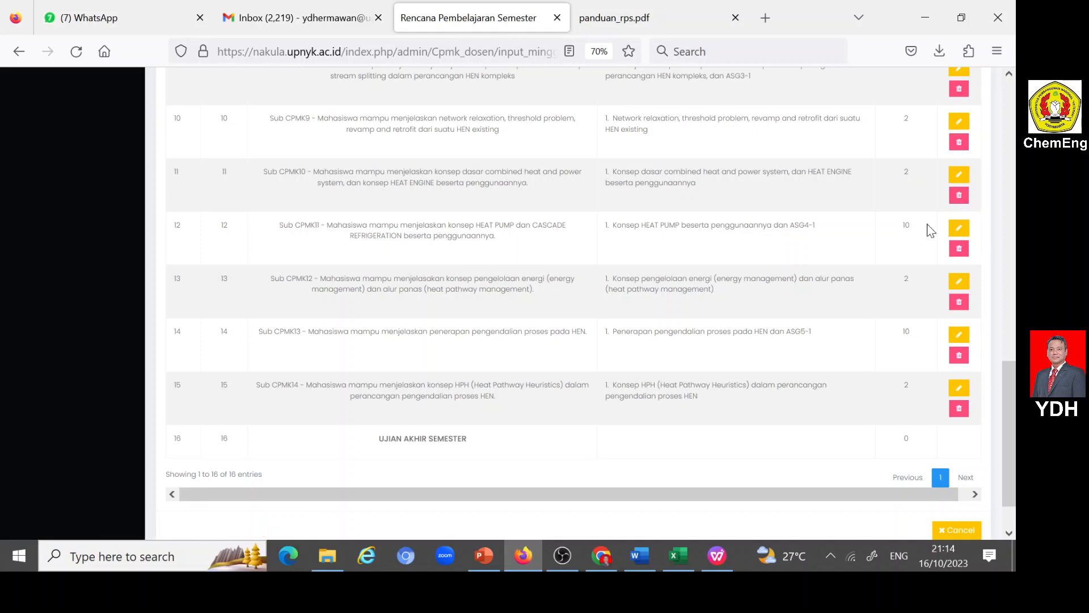
{"action": "left_click", "coordinate": [959, 229]}
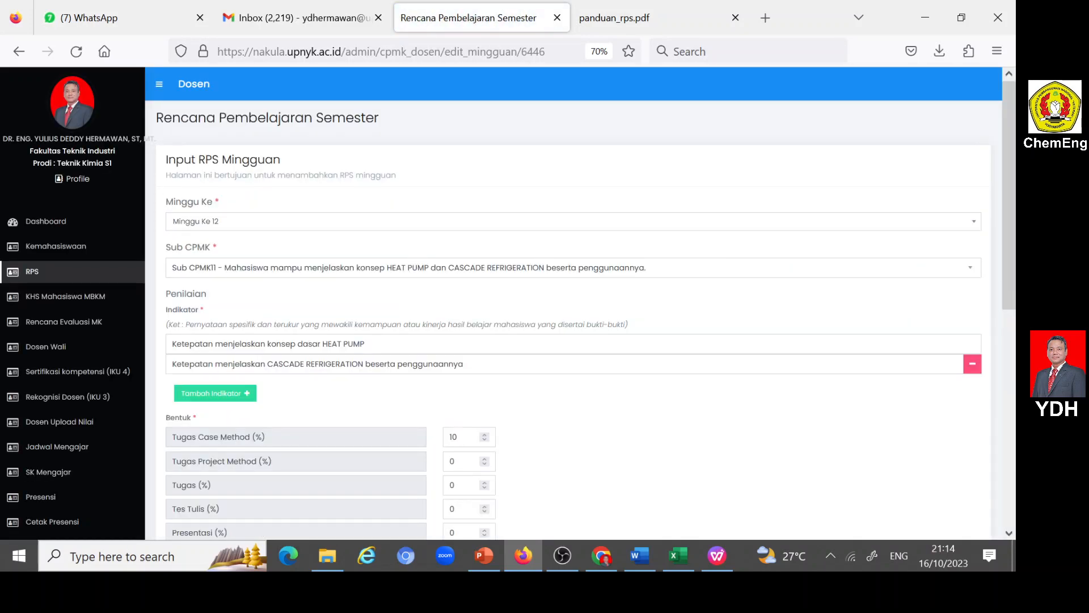
{"action": "left_click", "coordinate": [463, 437]}
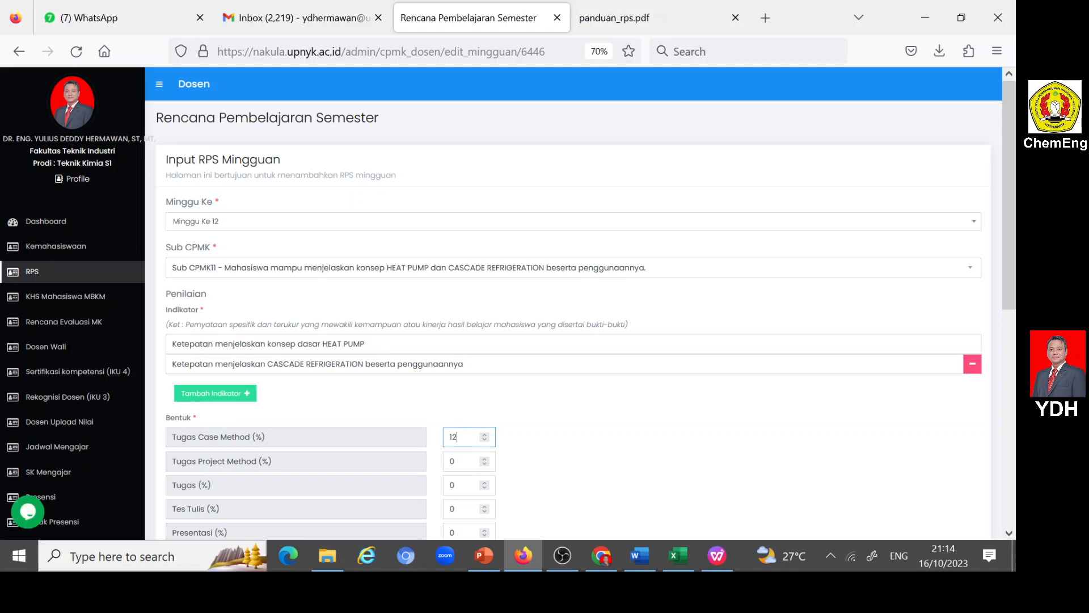
{"action": "scroll", "coordinate": [591, 414], "scroll_direction": "down", "scroll_amount": 7}
{"action": "left_click", "coordinate": [195, 460]}
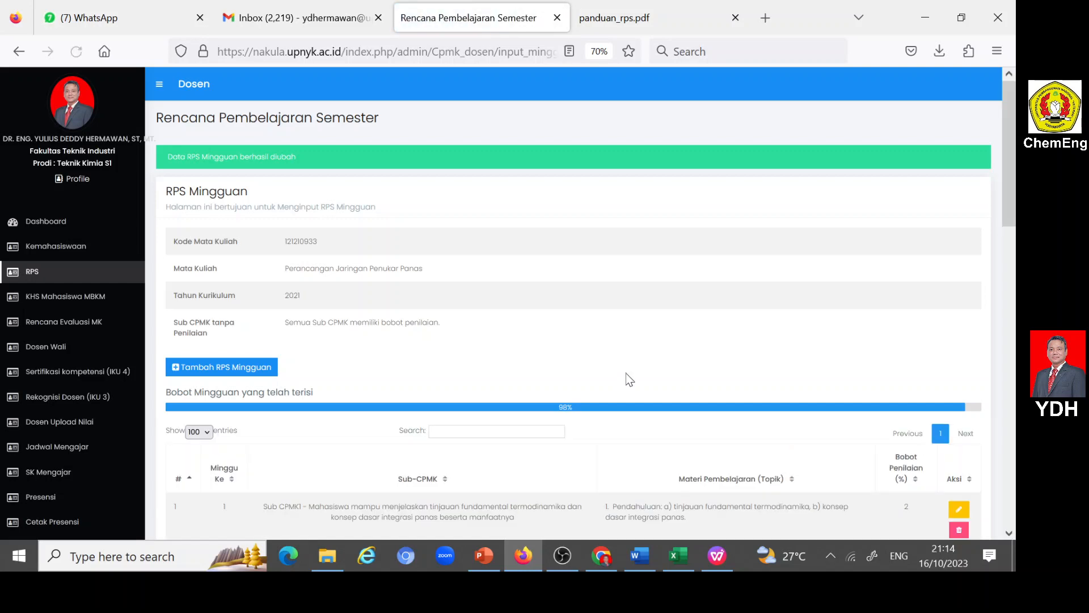
- Edit the week 14 entry in the RPS Mingguan table, set Tugas Case Method to 12%, and submit it
{"action": "scroll", "coordinate": [679, 376], "scroll_direction": "down", "scroll_amount": 10}
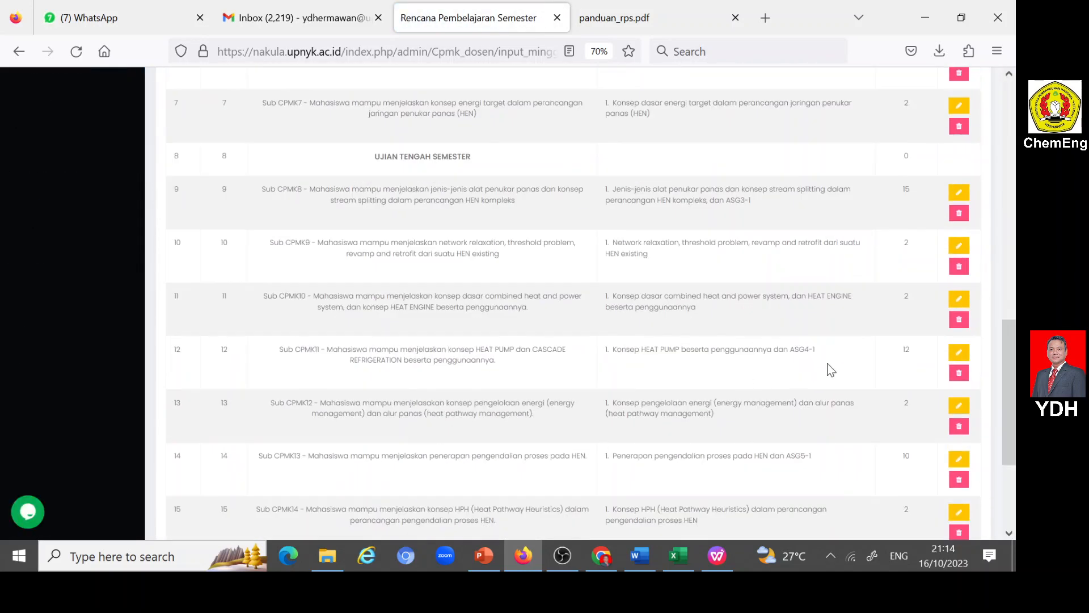
{"action": "scroll", "coordinate": [856, 364], "scroll_direction": "down", "scroll_amount": 3}
{"action": "scroll", "coordinate": [871, 361], "scroll_direction": "up", "scroll_amount": 10}
{"action": "scroll", "coordinate": [874, 362], "scroll_direction": "up", "scroll_amount": 5}
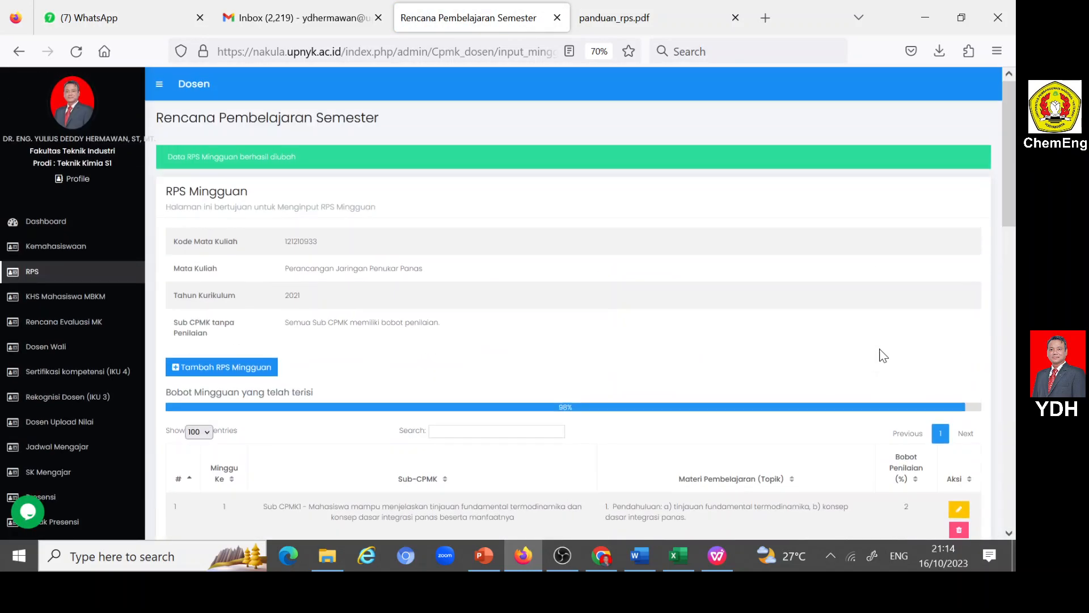
{"action": "scroll", "coordinate": [554, 406], "scroll_direction": "down", "scroll_amount": 15}
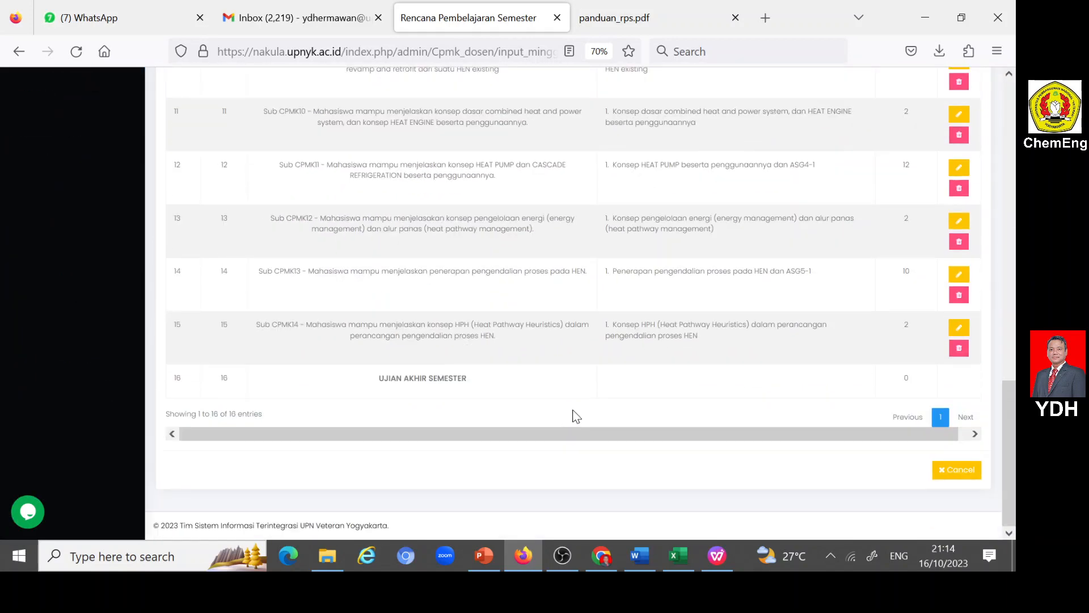
{"action": "left_click", "coordinate": [958, 276]}
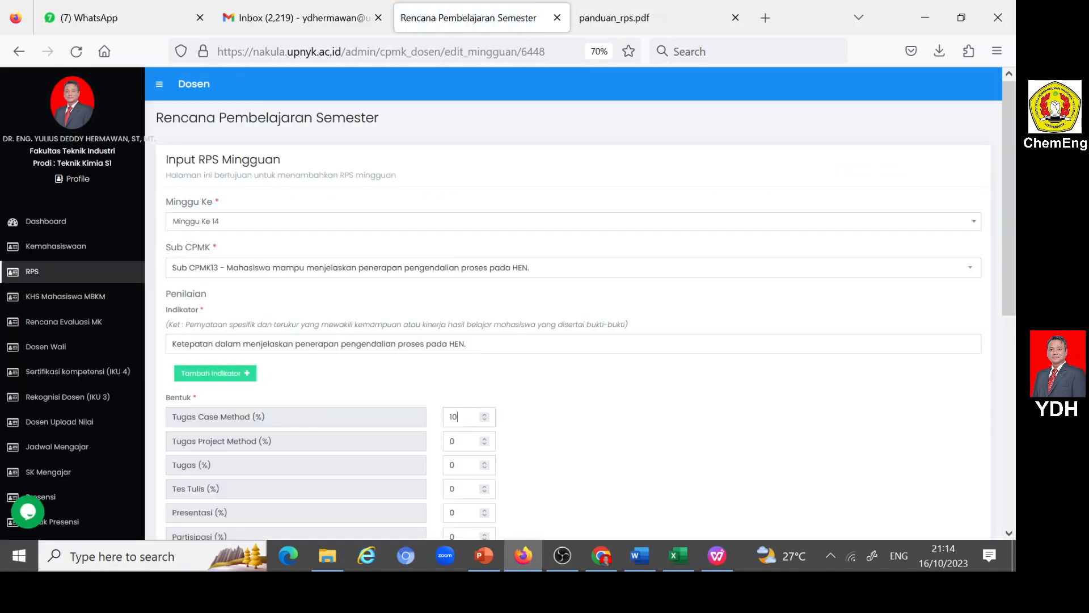
{"action": "left_click", "coordinate": [461, 417]}
{"action": "scroll", "coordinate": [638, 423], "scroll_direction": "down", "scroll_amount": 10}
{"action": "left_click", "coordinate": [196, 461]}
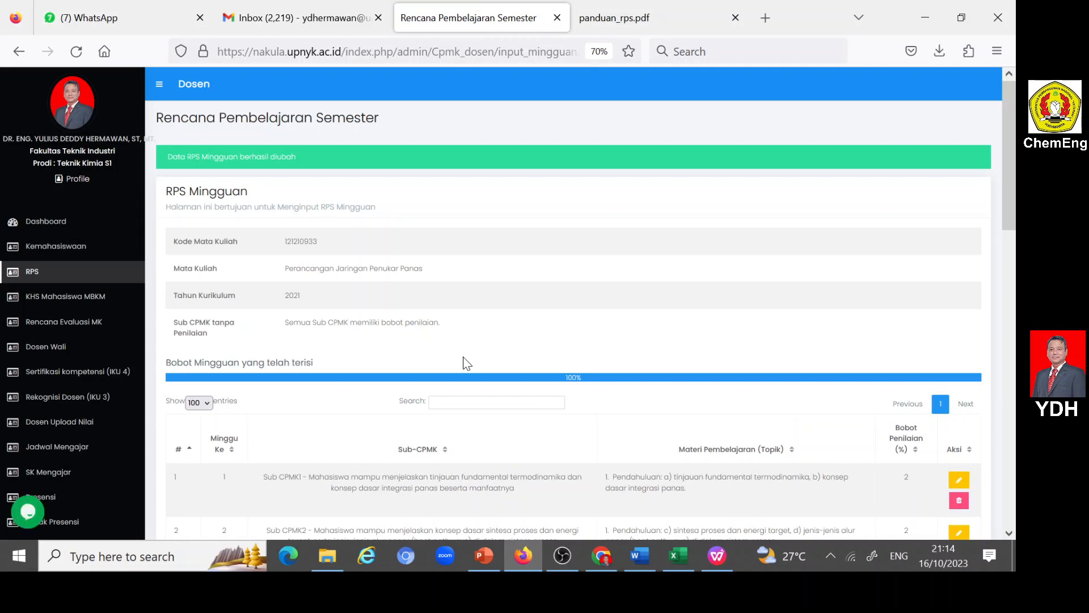
- Review the weekly table and return to the RPS course list to check the status of Perancangan Jaringan Penukar Panas
{"action": "scroll", "coordinate": [465, 356], "scroll_direction": "down", "scroll_amount": 15}
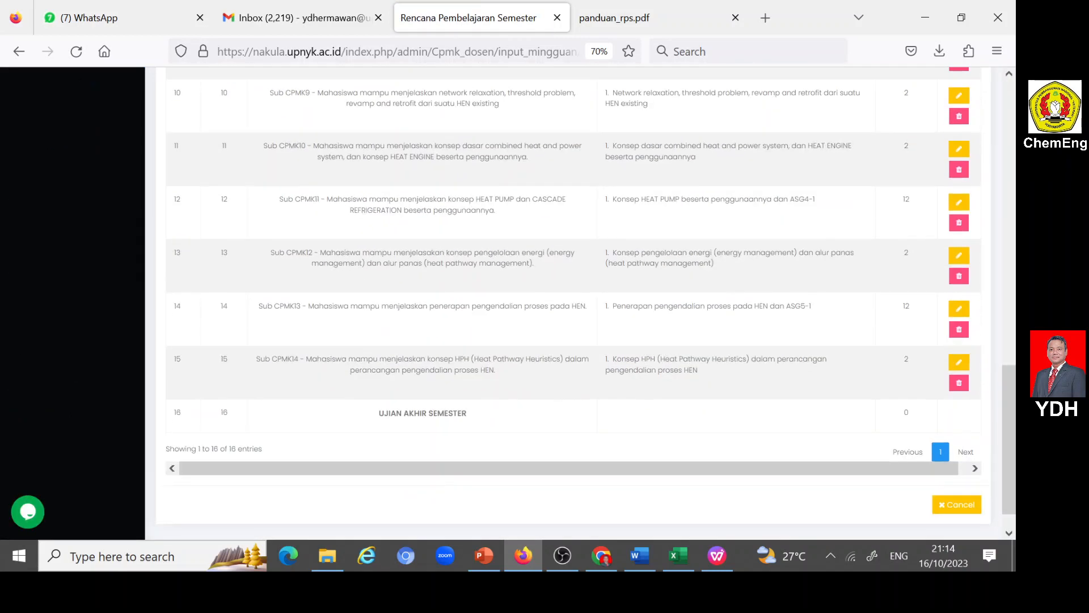
{"action": "scroll", "coordinate": [594, 380], "scroll_direction": "up", "scroll_amount": 15}
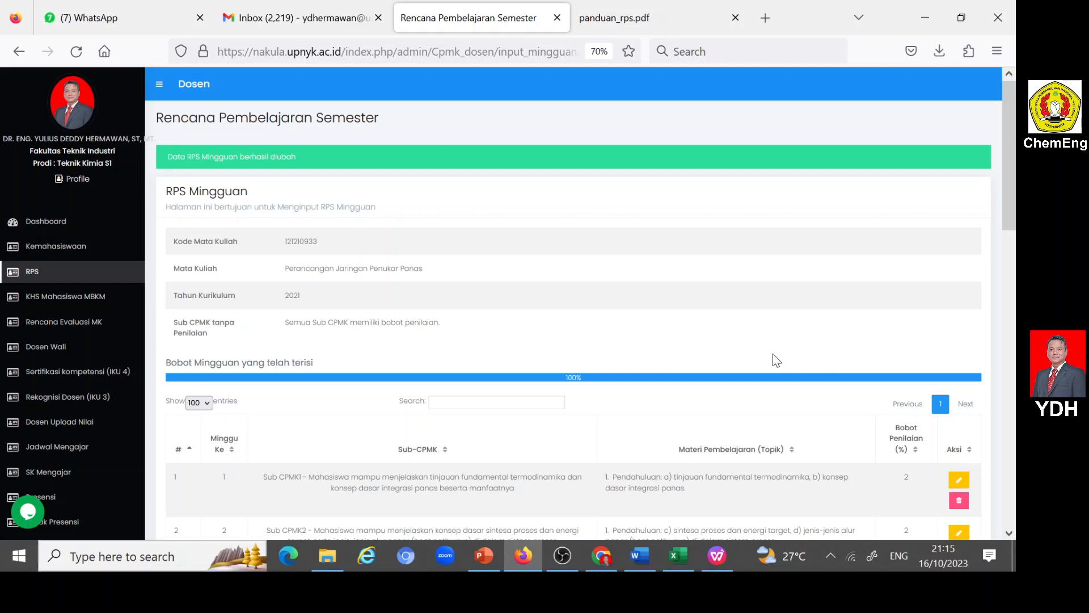
{"action": "left_click", "coordinate": [33, 273]}
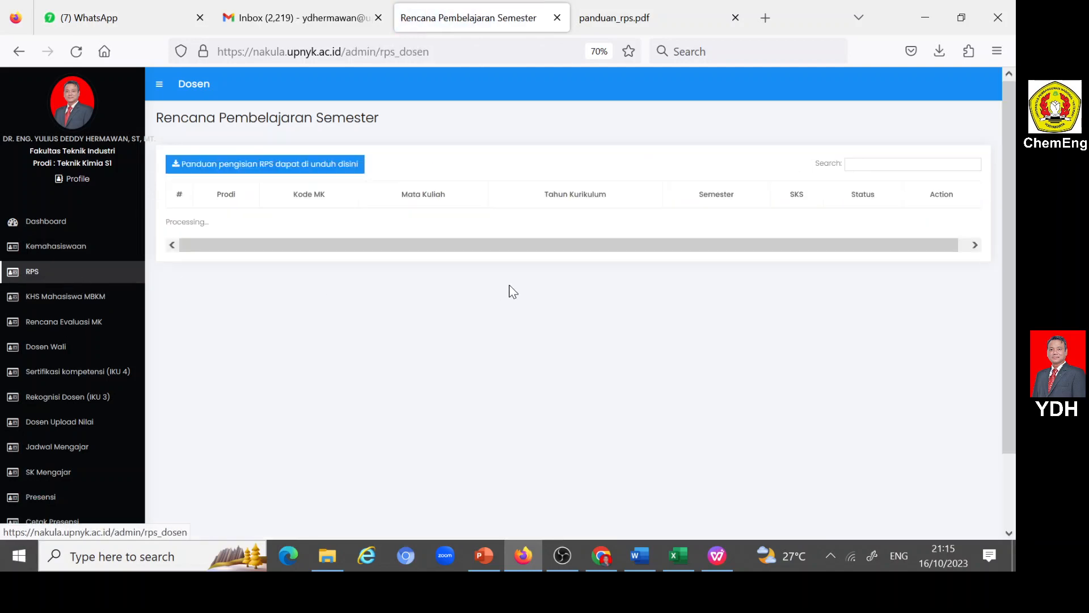
{"action": "scroll", "coordinate": [512, 291], "scroll_direction": "down", "scroll_amount": 3}
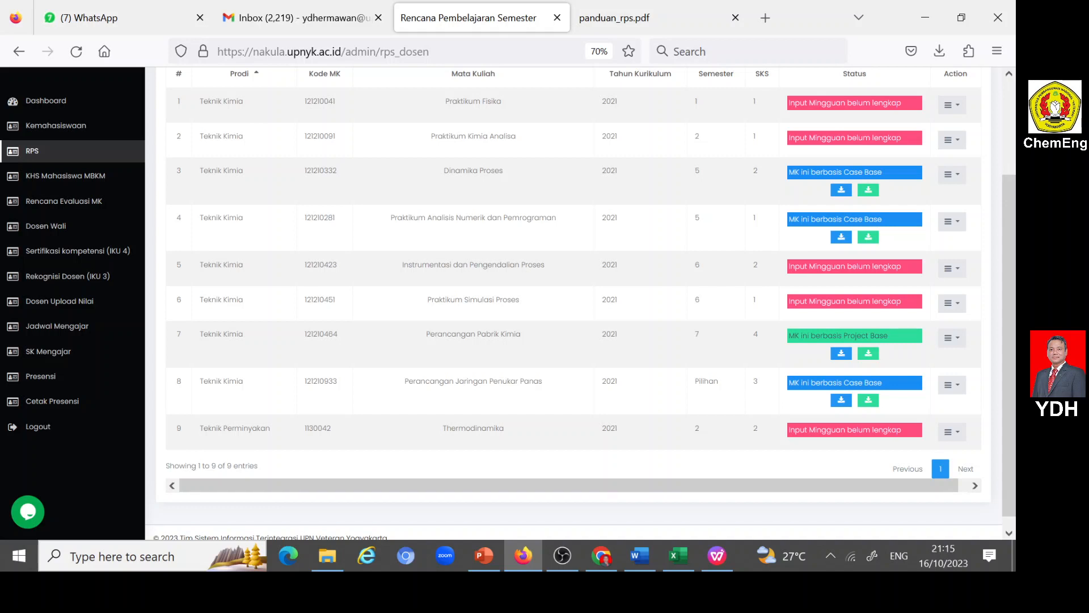
- Download the RPS PDF for Perancangan Jaringan Penukar Panas and examine its CPL, CPMK and Sub-CPMK sections
{"action": "left_click", "coordinate": [841, 401]}
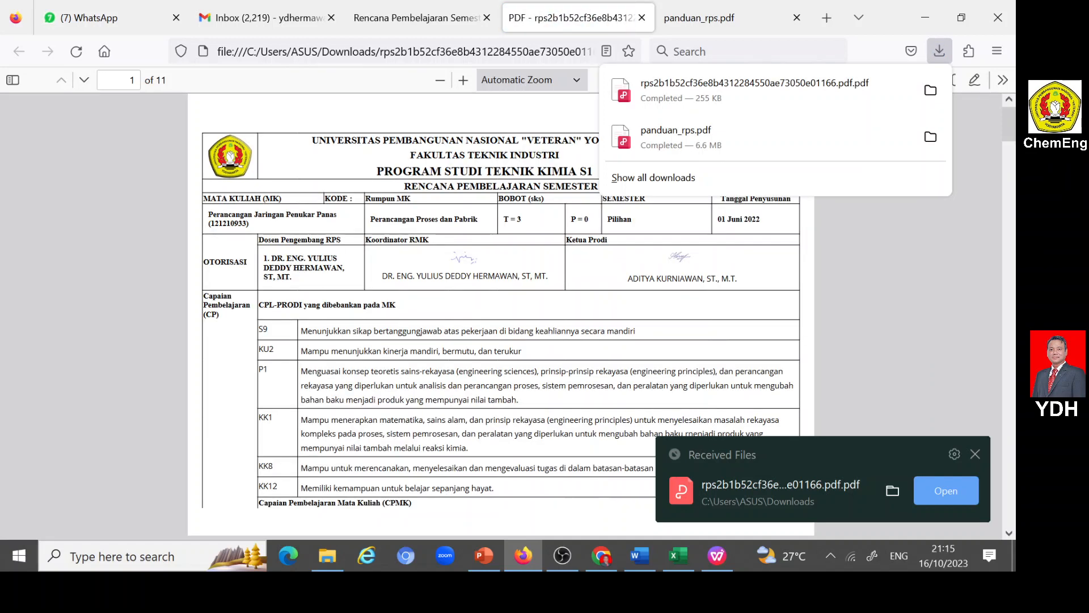
{"action": "left_click", "coordinate": [784, 262]}
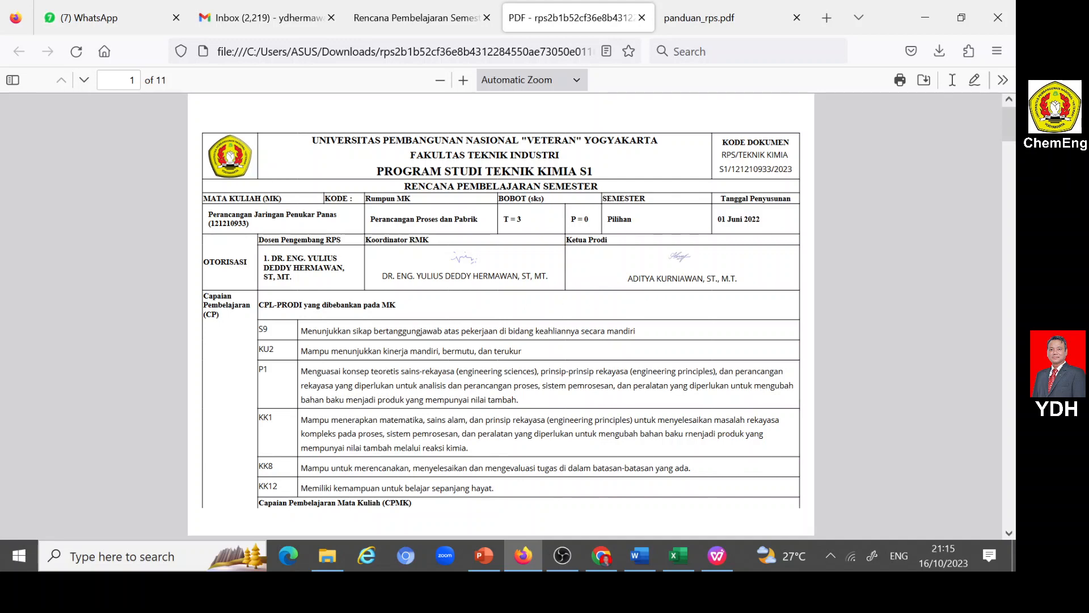
{"action": "scroll", "coordinate": [687, 284], "scroll_direction": "down", "scroll_amount": 3}
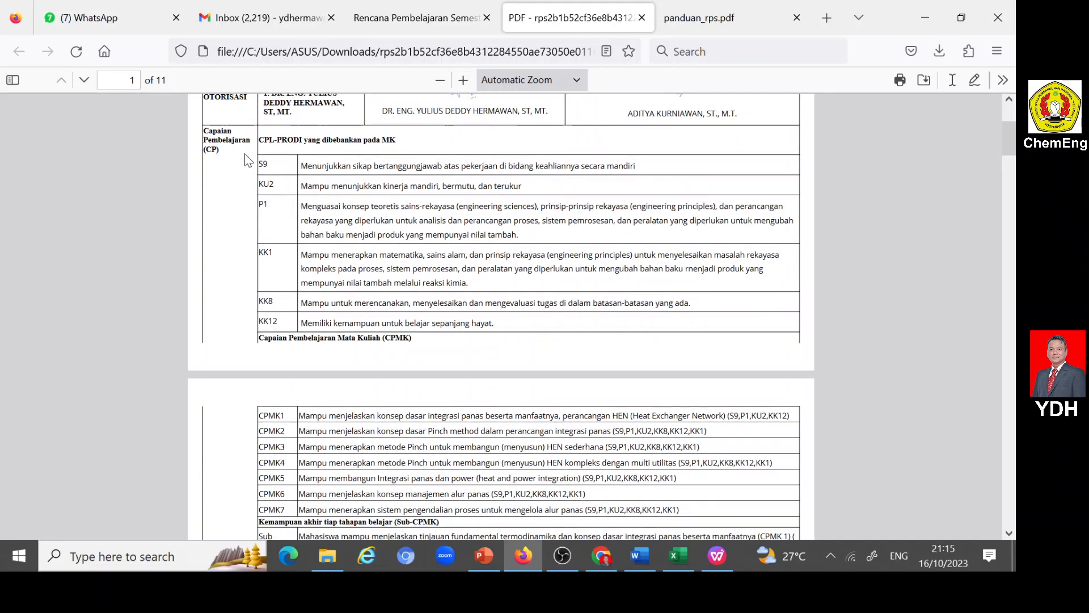
{"action": "scroll", "coordinate": [287, 278], "scroll_direction": "down", "scroll_amount": 3}
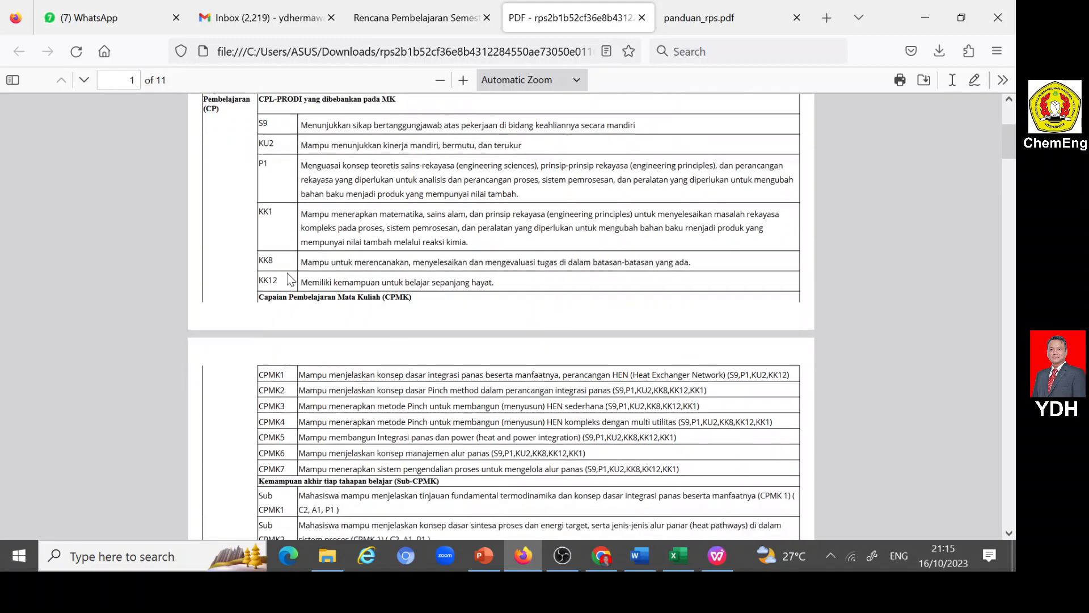
{"action": "scroll", "coordinate": [288, 278], "scroll_direction": "up", "scroll_amount": 3}
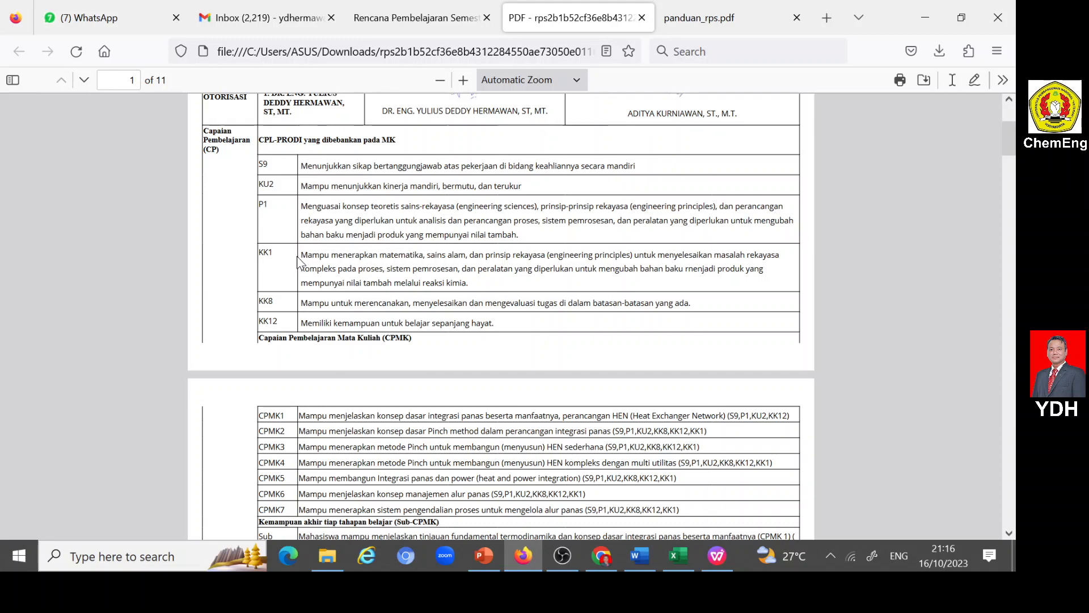
{"action": "scroll", "coordinate": [299, 261], "scroll_direction": "down", "scroll_amount": 3}
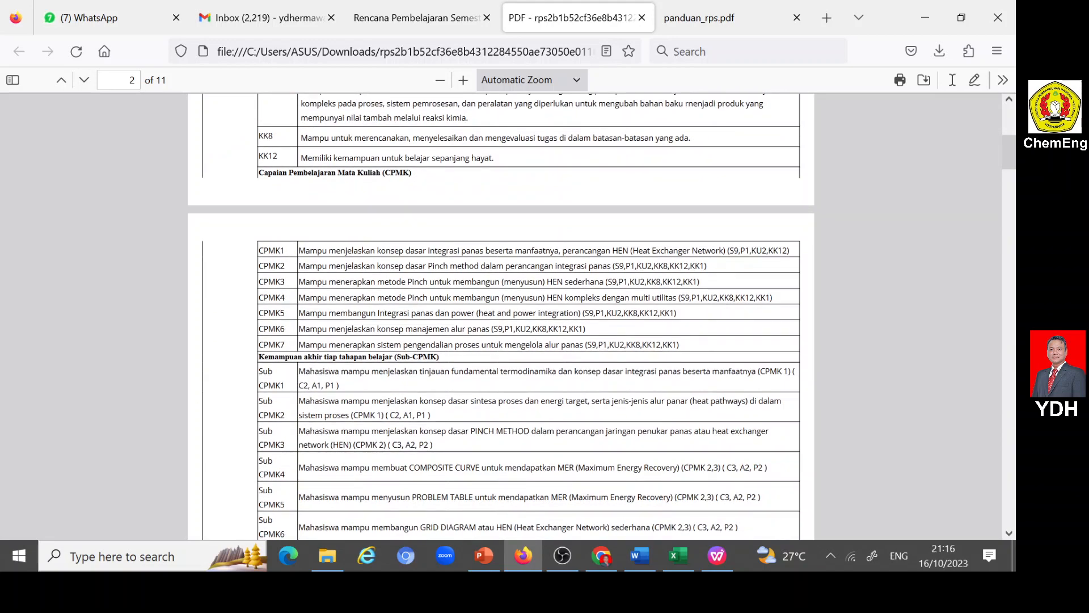
{"action": "scroll", "coordinate": [284, 290], "scroll_direction": "down", "scroll_amount": 3}
{"action": "scroll", "coordinate": [285, 290], "scroll_direction": "down", "scroll_amount": 12}
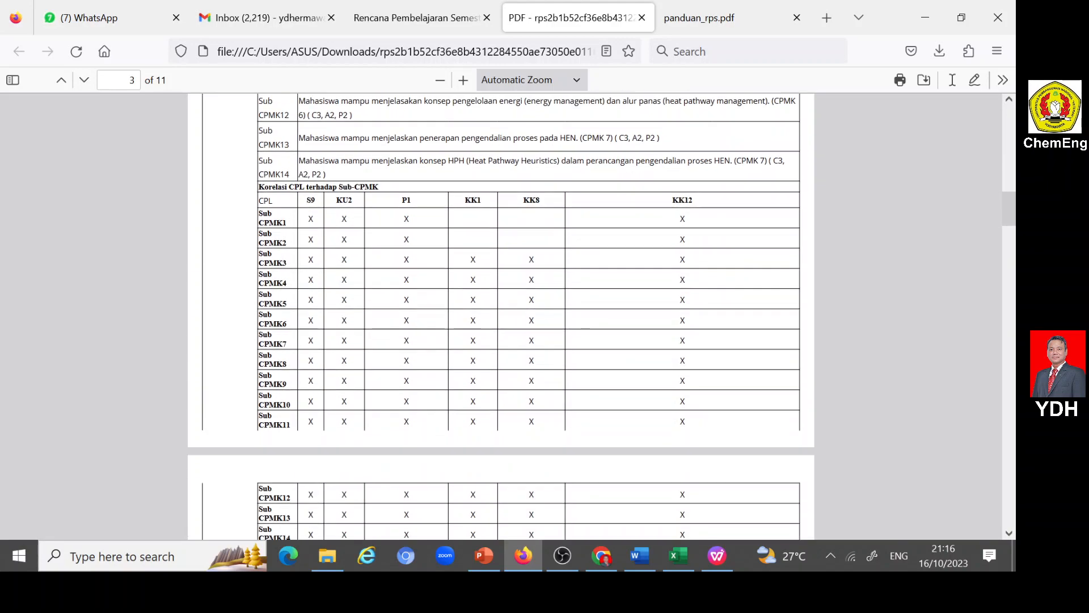
- Review the course description, study materials, references and prerequisite course in the downloaded RPS PDF
{"action": "scroll", "coordinate": [518, 285], "scroll_direction": "down", "scroll_amount": 4}
{"action": "scroll", "coordinate": [518, 285], "scroll_direction": "down", "scroll_amount": 3}
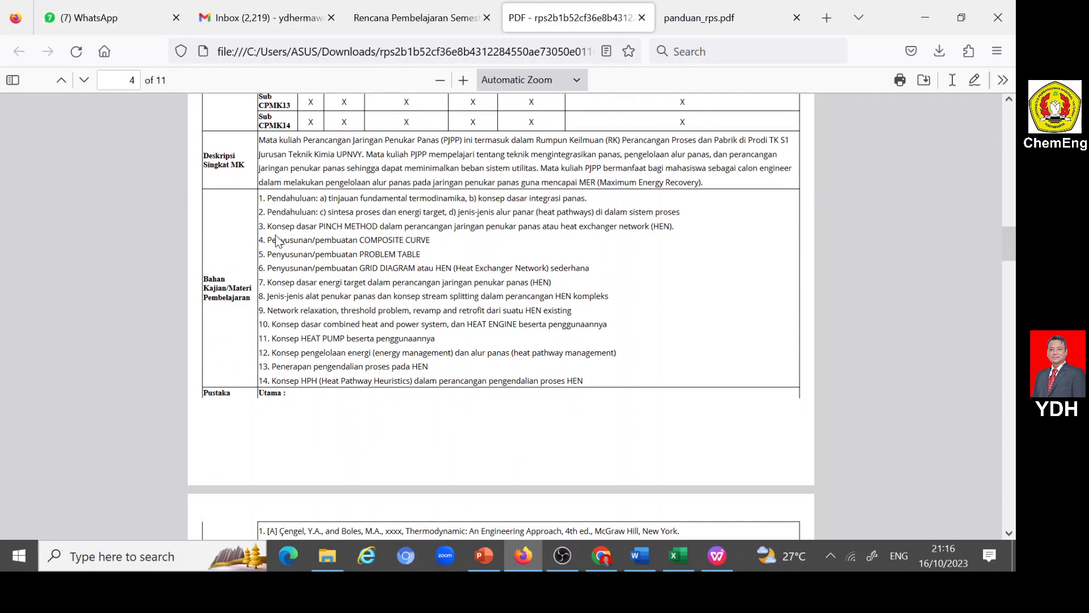
{"action": "scroll", "coordinate": [501, 317], "scroll_direction": "down", "scroll_amount": 6}
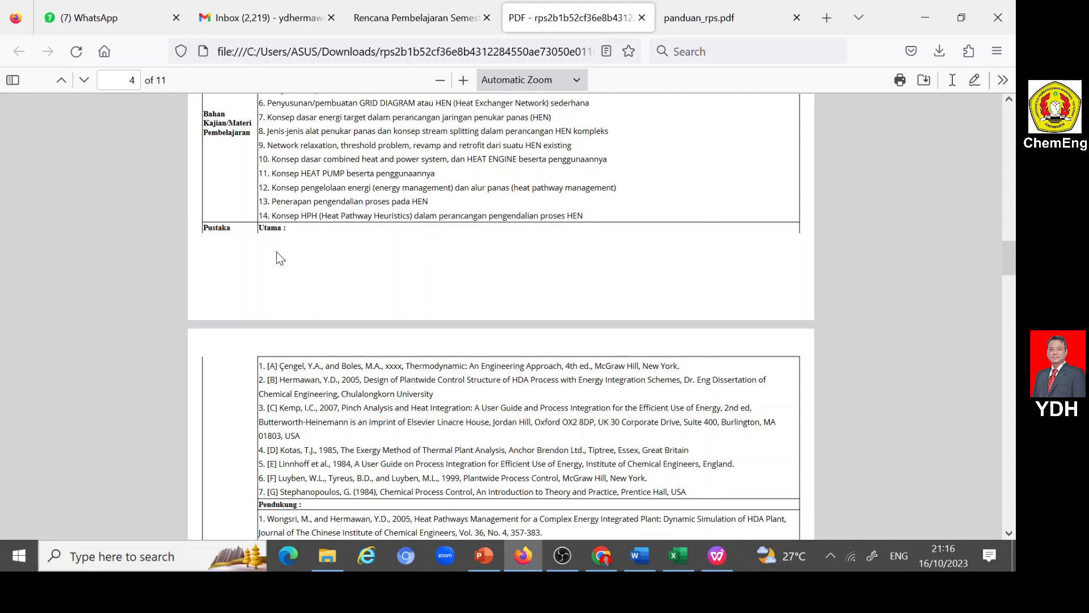
{"action": "scroll", "coordinate": [265, 244], "scroll_direction": "down", "scroll_amount": 3}
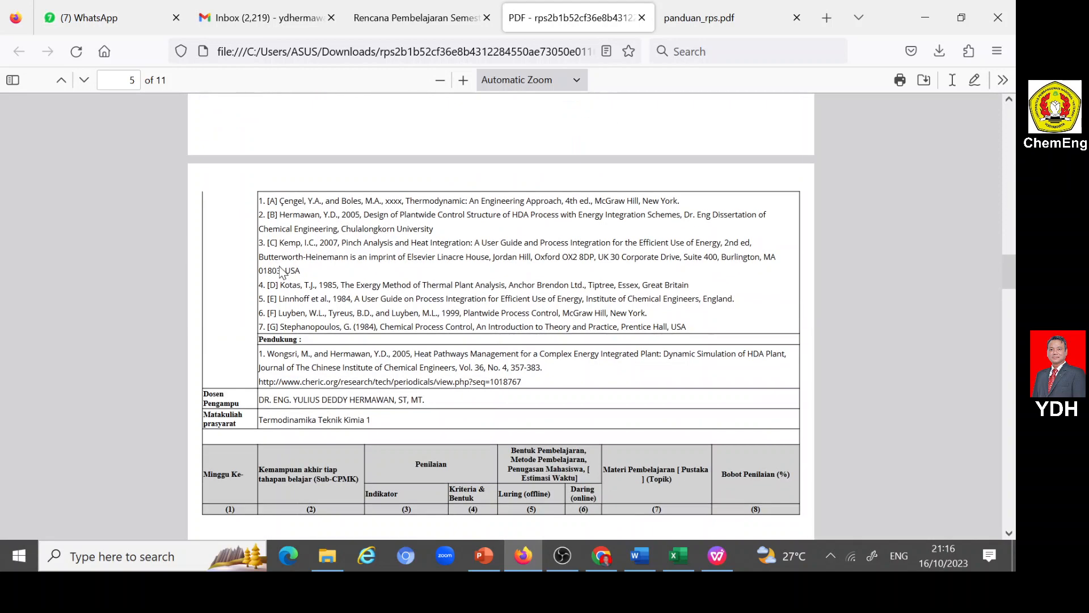
{"action": "scroll", "coordinate": [284, 336], "scroll_direction": "down", "scroll_amount": 3}
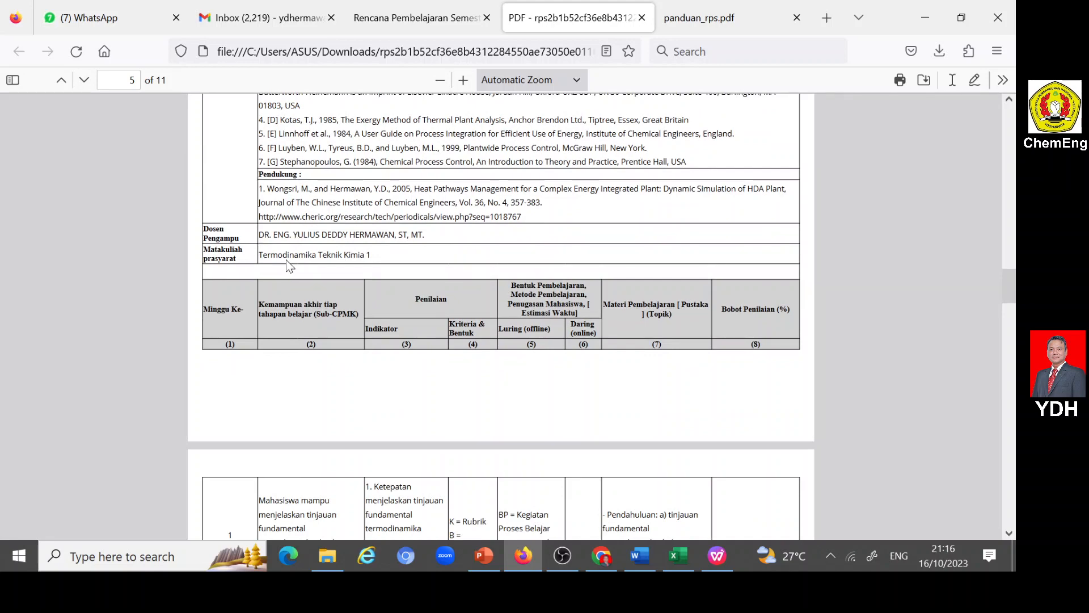
- Examine the weekly plan table in the RPS PDF from week 1 through the week 16 final evaluation
{"action": "scroll", "coordinate": [290, 258], "scroll_direction": "down", "scroll_amount": 7}
{"action": "scroll", "coordinate": [290, 262], "scroll_direction": "down", "scroll_amount": 3}
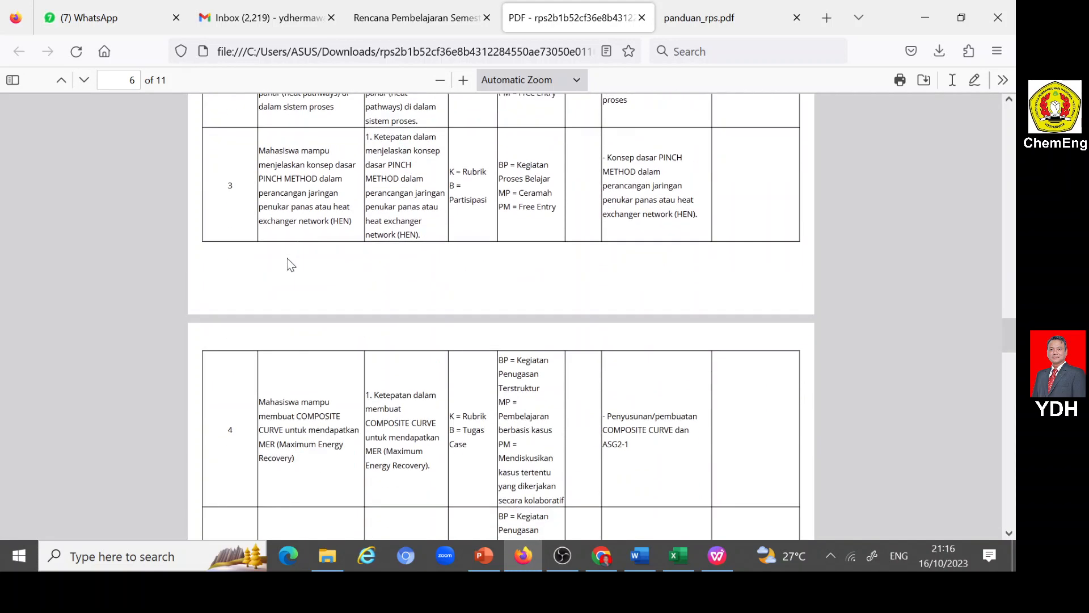
{"action": "scroll", "coordinate": [289, 260], "scroll_direction": "up", "scroll_amount": 7}
{"action": "scroll", "coordinate": [294, 236], "scroll_direction": "up", "scroll_amount": 2}
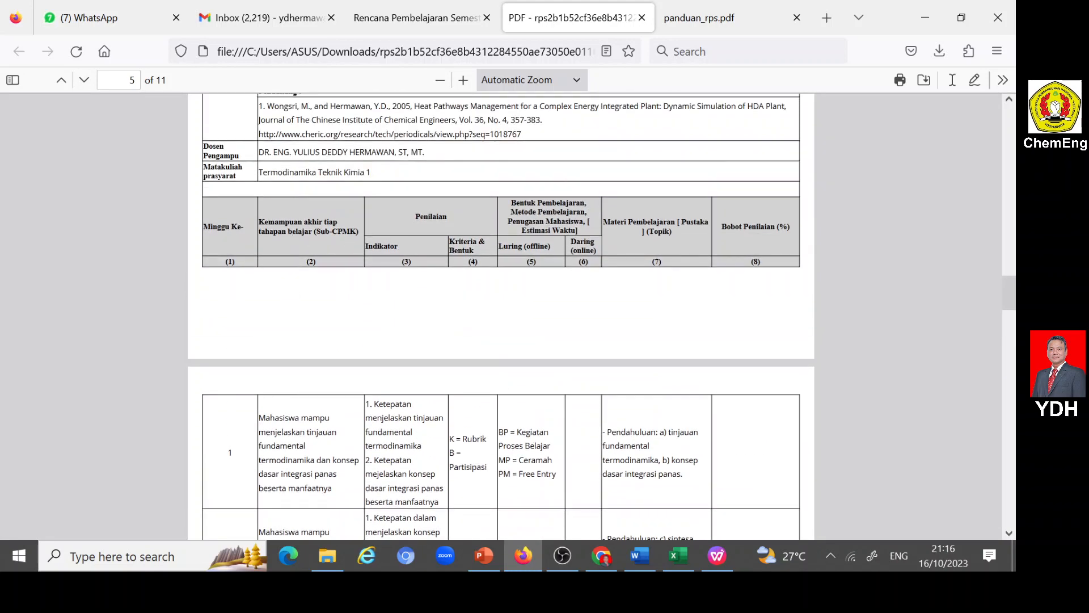
{"action": "scroll", "coordinate": [519, 273], "scroll_direction": "down", "scroll_amount": 15}
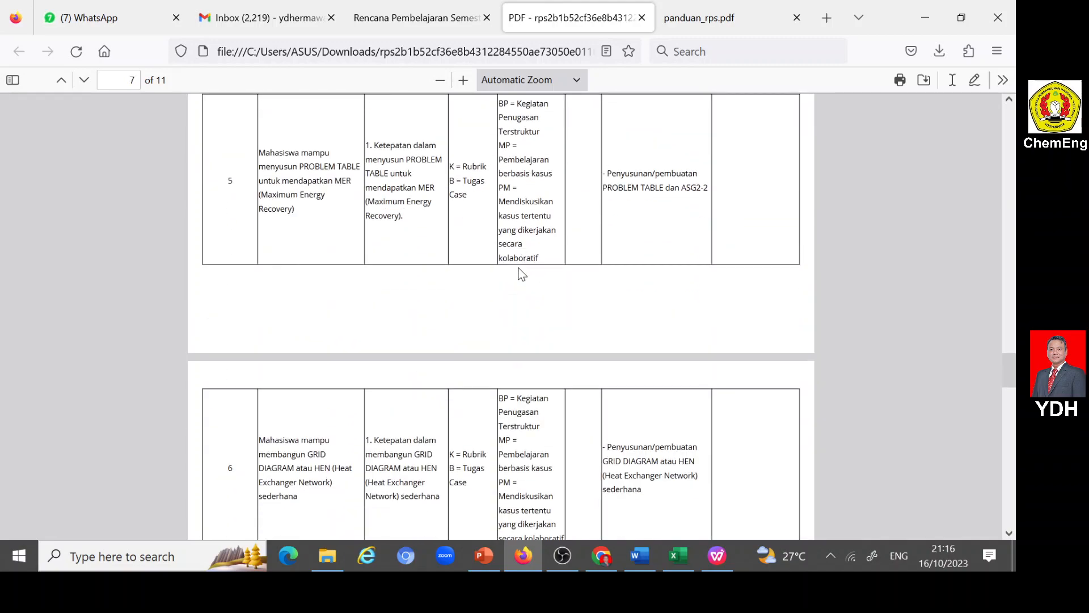
{"action": "scroll", "coordinate": [521, 274], "scroll_direction": "down", "scroll_amount": 4}
{"action": "scroll", "coordinate": [518, 276], "scroll_direction": "down", "scroll_amount": 13}
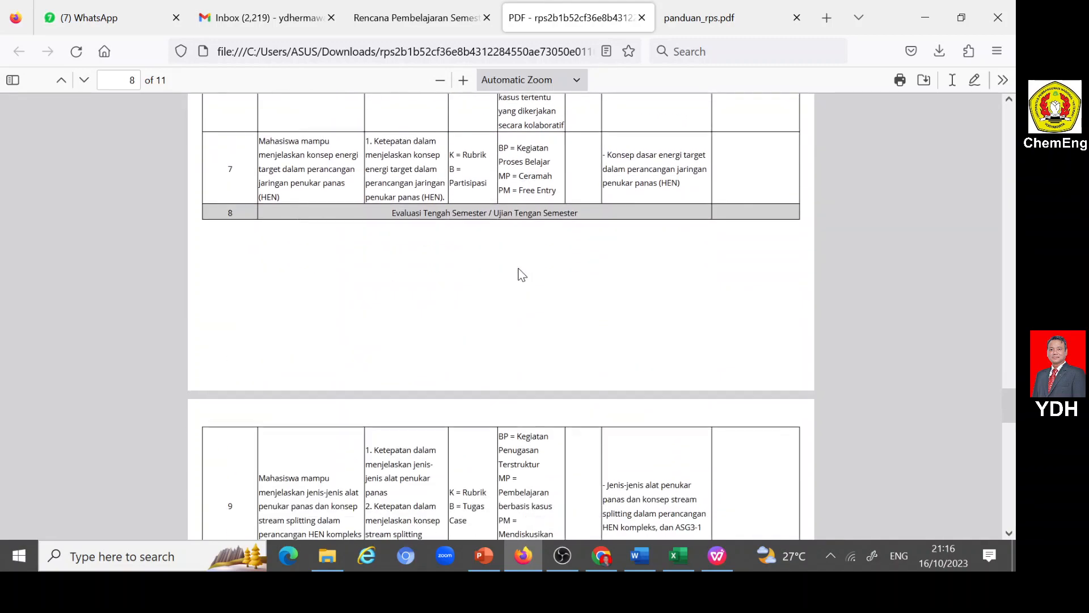
{"action": "scroll", "coordinate": [517, 276], "scroll_direction": "down", "scroll_amount": 8}
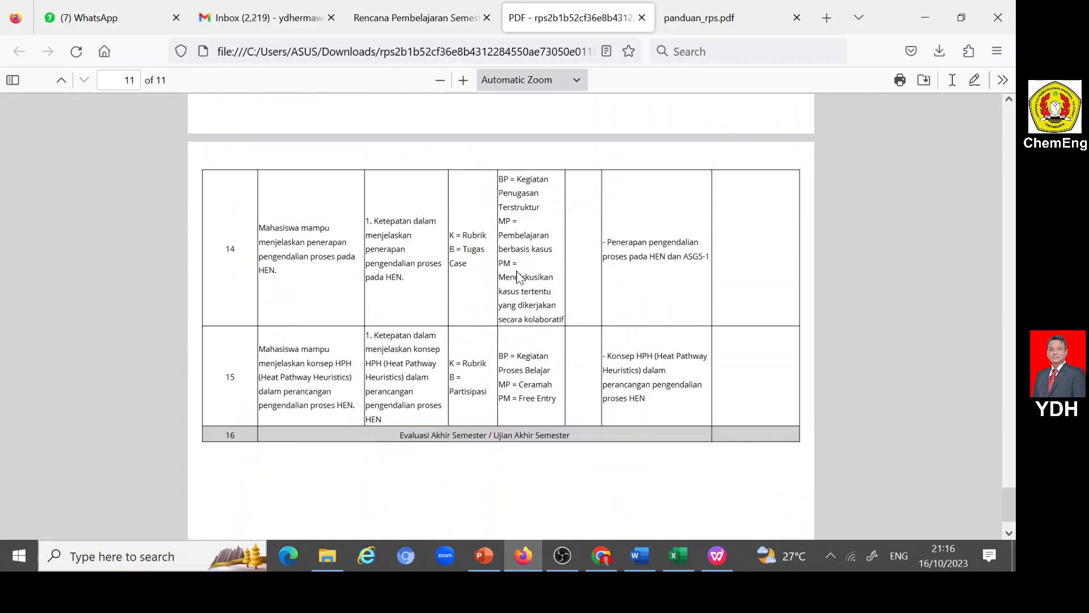
{"action": "scroll", "coordinate": [516, 275], "scroll_direction": "up", "scroll_amount": 5}
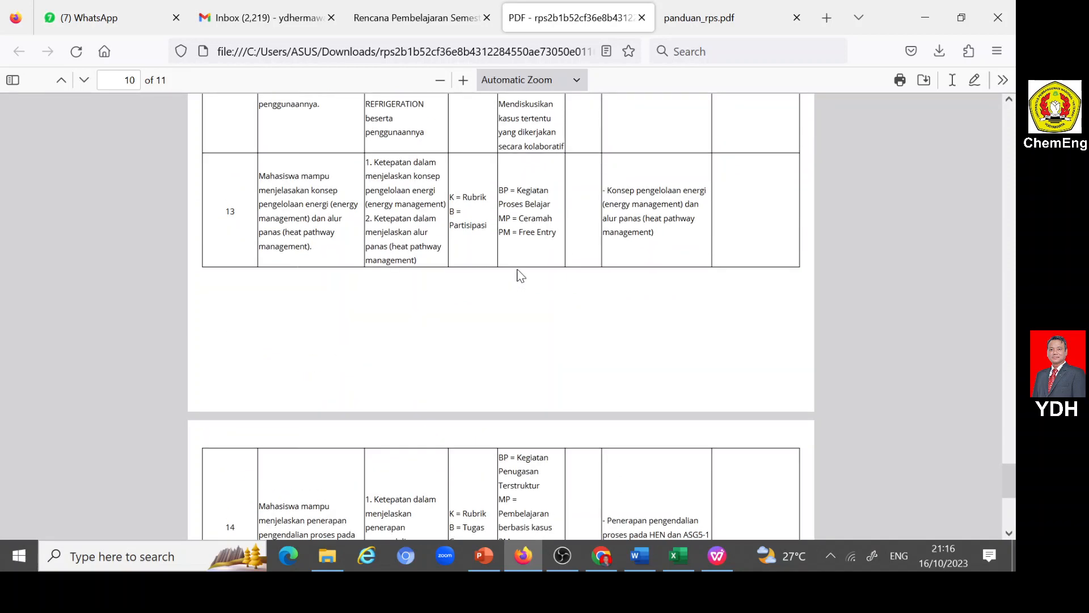
- Return to the portal's RPS course list and view the Rencana Tugas Mahasiswa of Perancangan Pabrik Kimia as an example
{"action": "left_click", "coordinate": [431, 22]}
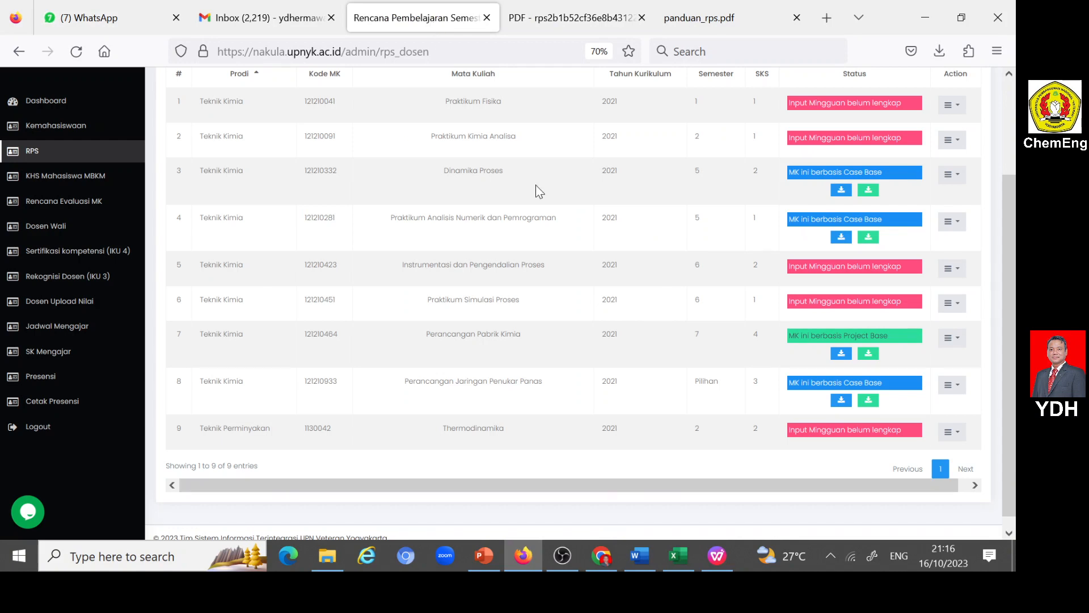
{"action": "left_click", "coordinate": [956, 339]}
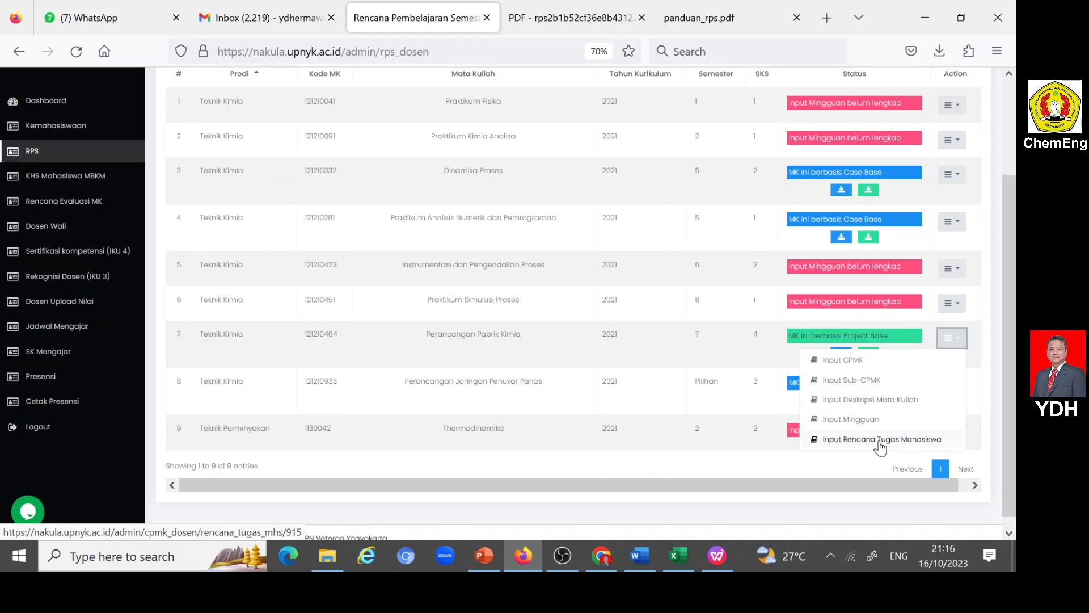
{"action": "left_click", "coordinate": [880, 441]}
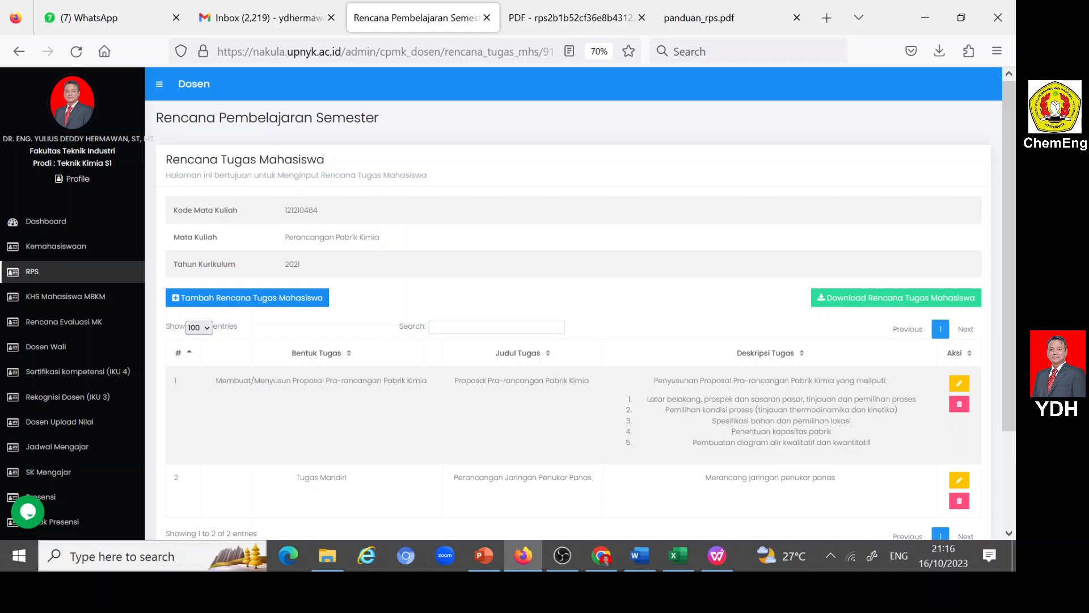
{"action": "scroll", "coordinate": [550, 280], "scroll_direction": "down", "scroll_amount": 3}
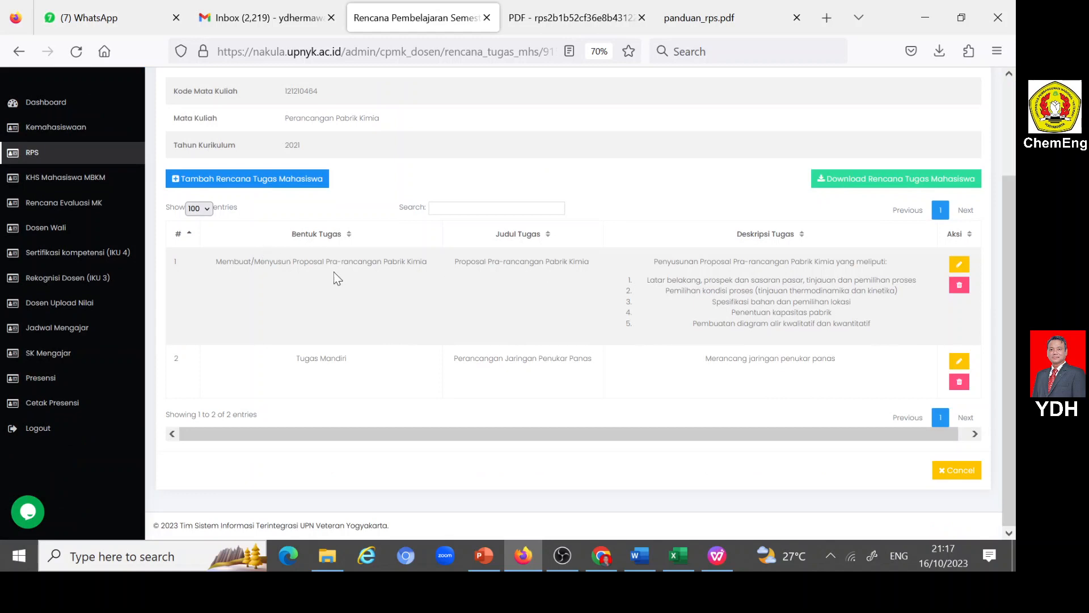
- Go back to the RPS course list and open Input Rencana Tugas Mahasiswa for Perancangan Jaringan Penukar Panas
{"action": "left_click", "coordinate": [30, 153]}
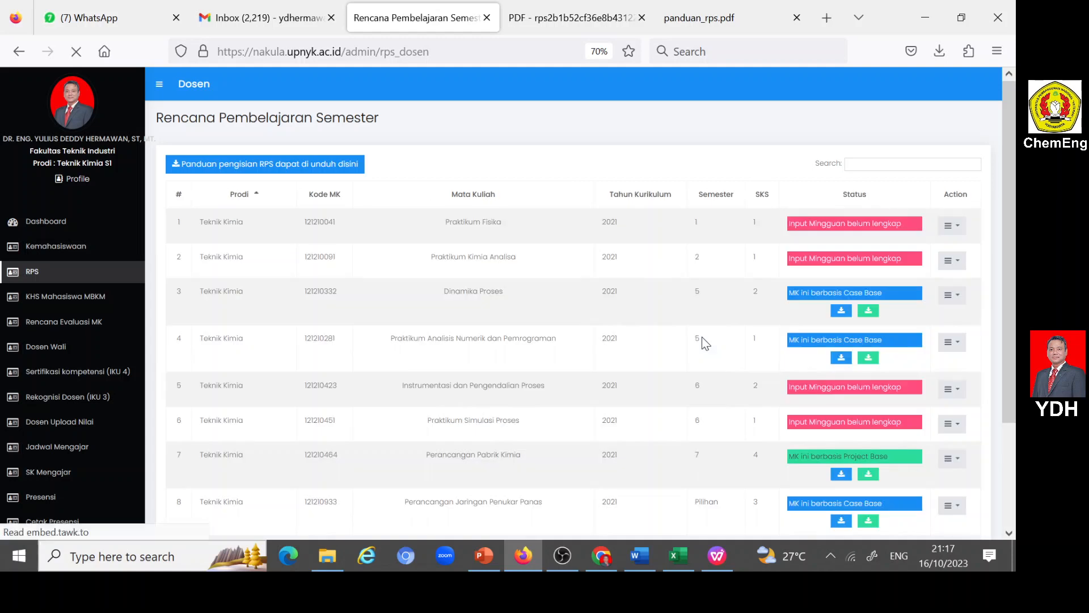
{"action": "scroll", "coordinate": [703, 336], "scroll_direction": "down", "scroll_amount": 3}
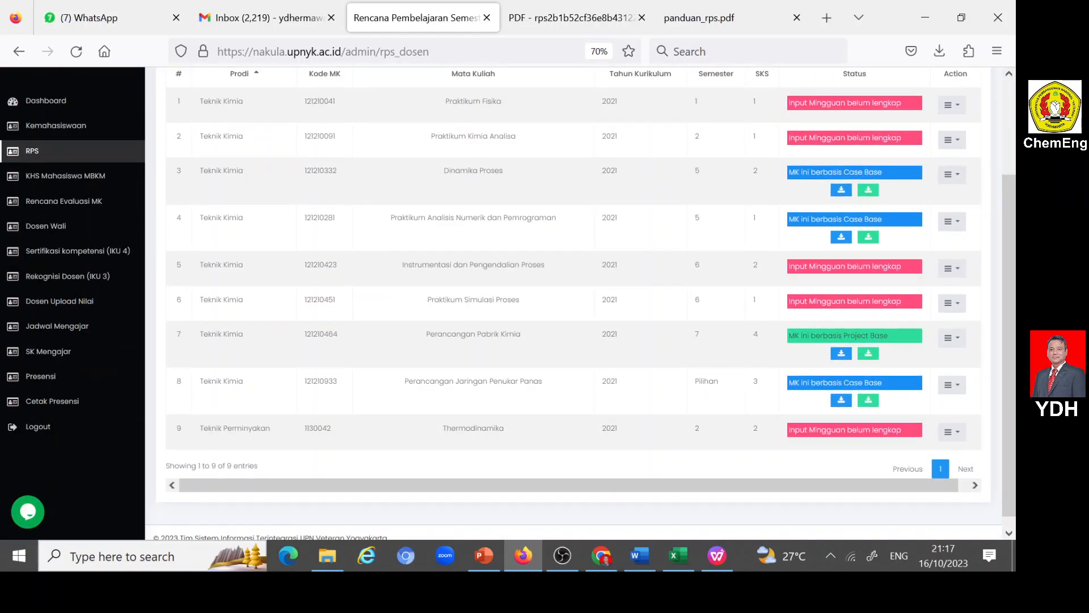
{"action": "left_click", "coordinate": [959, 389]}
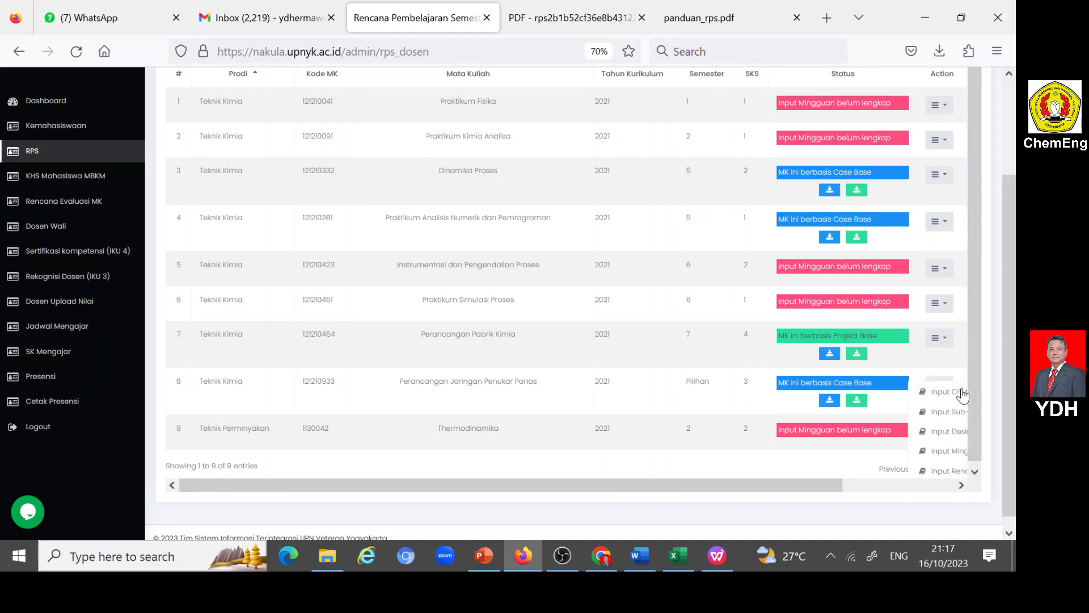
{"action": "left_click", "coordinate": [901, 366]}
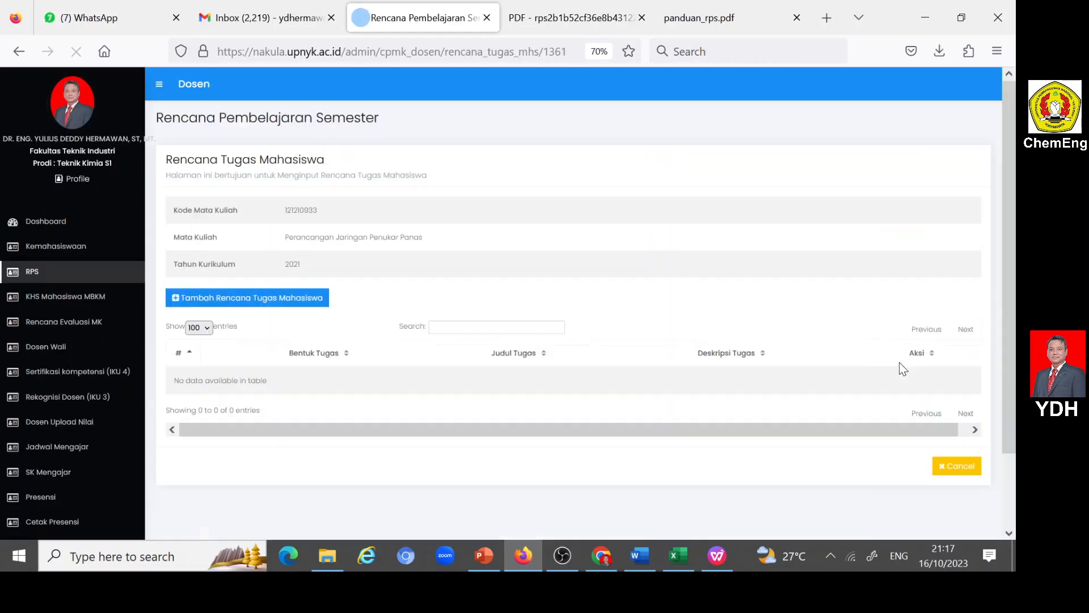
{"action": "scroll", "coordinate": [379, 352], "scroll_direction": "down", "scroll_amount": 3}
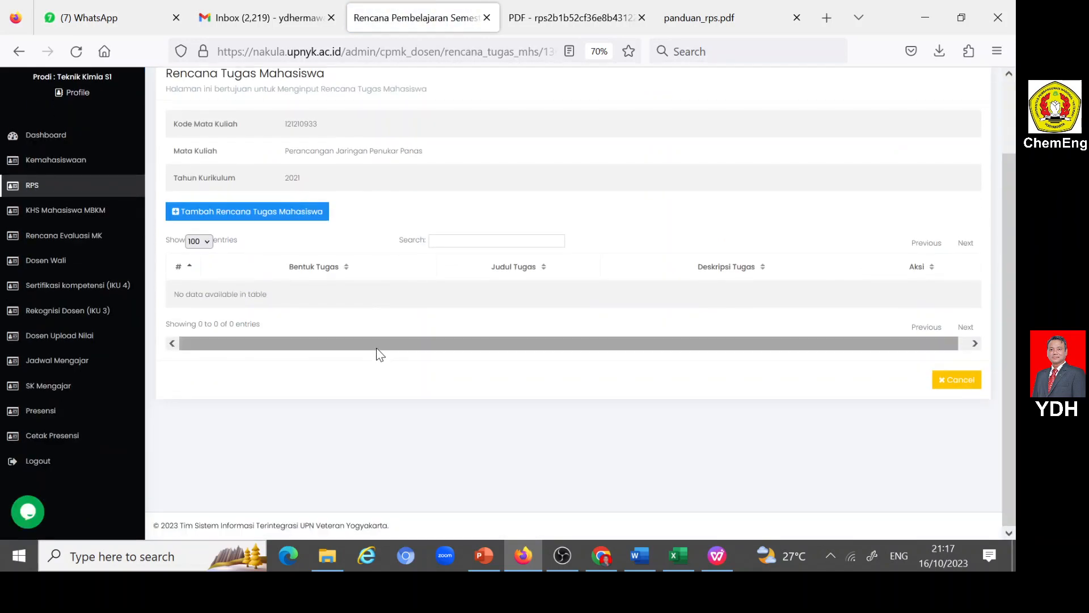
{"action": "scroll", "coordinate": [379, 354], "scroll_direction": "up", "scroll_amount": 3}
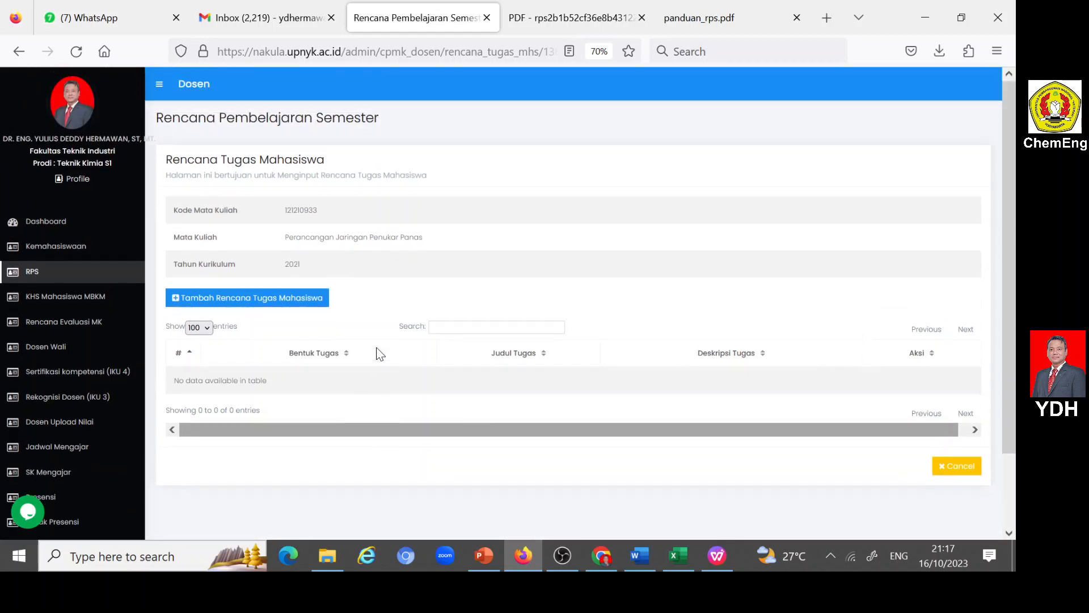
- Start a new Rencana Tugas Mahasiswa entry with Bentuk Tugas "Tugas Mandiri" and begin the Judul Tugas with "ASG2-1:"
{"action": "left_click", "coordinate": [177, 299]}
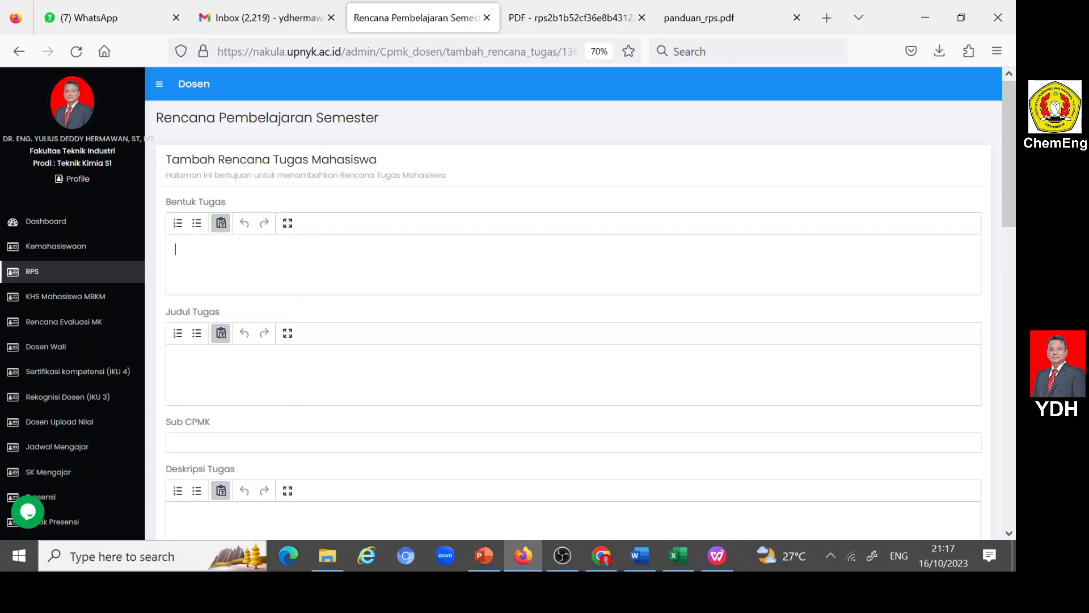
{"action": "type", "text": "T"}
{"action": "type", "text": "ugas Ma"}
{"action": "type", "text": "ndiri"}
{"action": "type", "text": "ASG2-1:"}
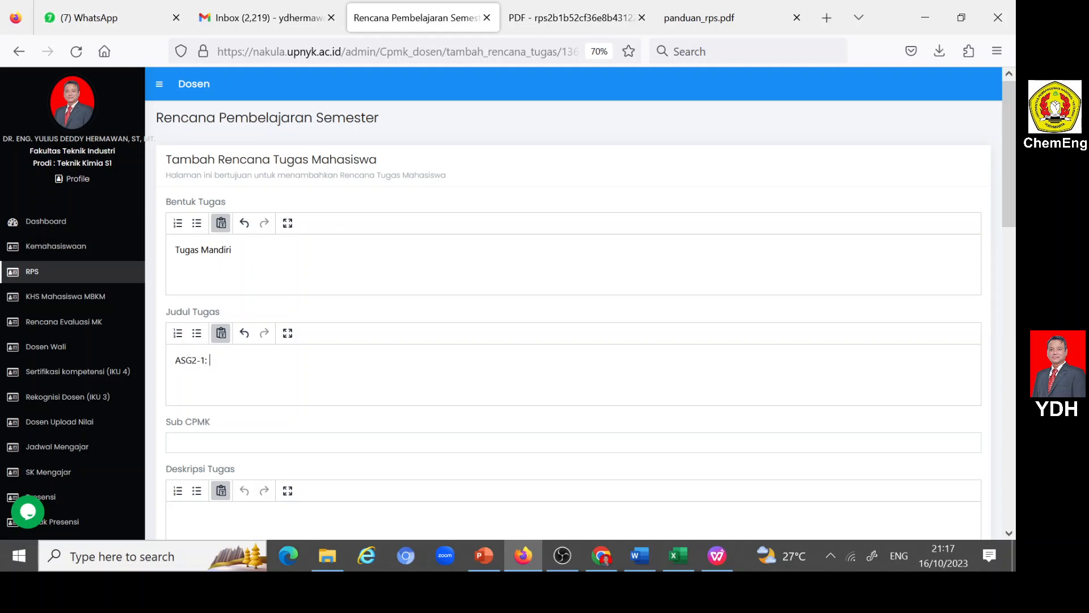
- Switch to File Explorer, find the assignment presentation ASG 2-1.pptx in the PJPP course's PPoint folder, and open it
{"action": "left_click", "coordinate": [328, 556]}
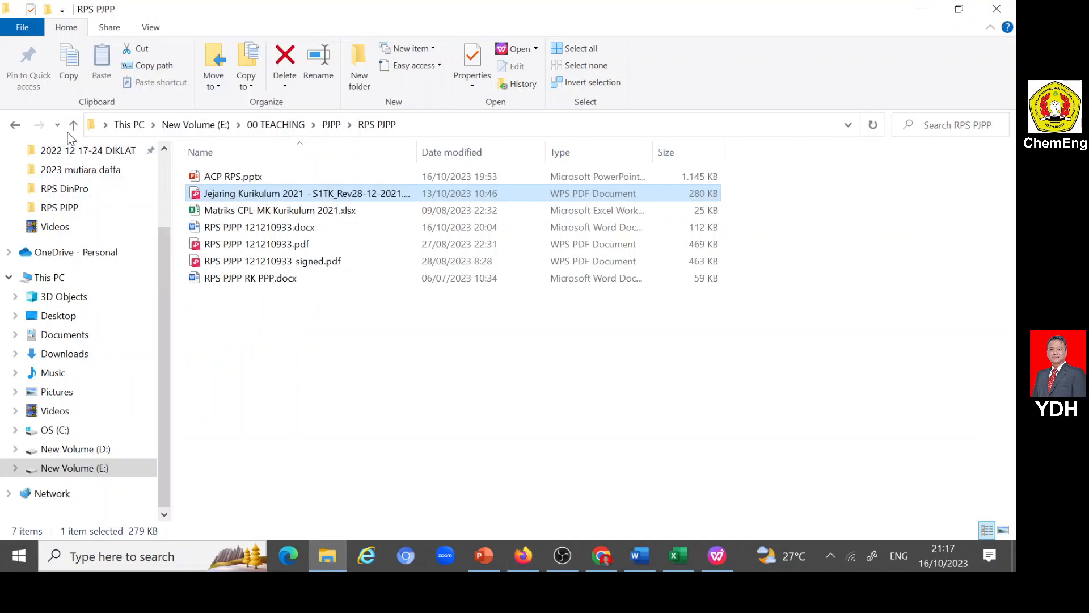
{"action": "left_click", "coordinate": [73, 125]}
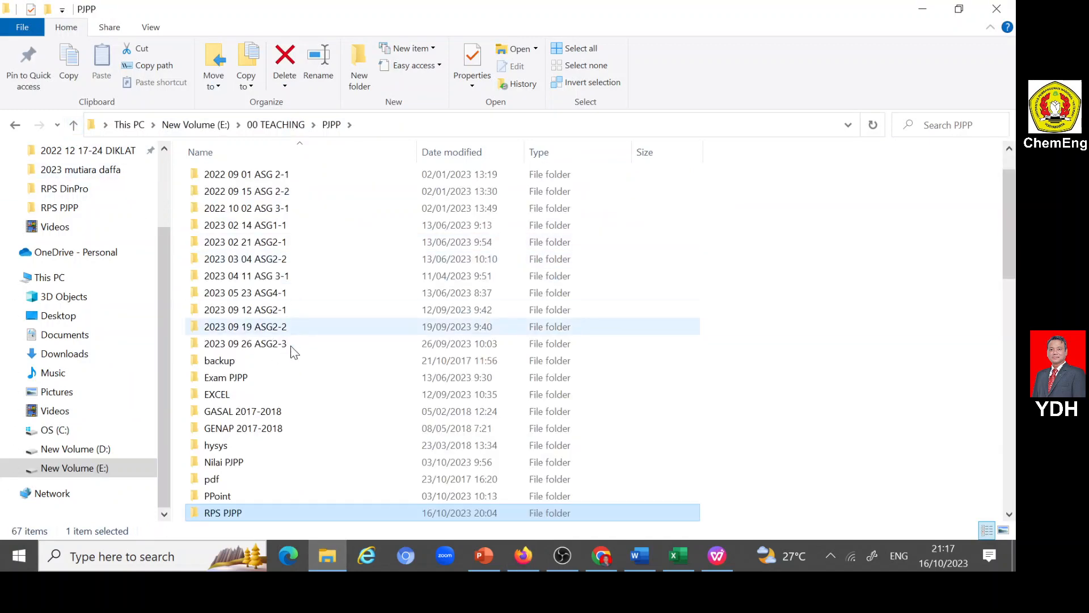
{"action": "scroll", "coordinate": [294, 356], "scroll_direction": "down", "scroll_amount": 1}
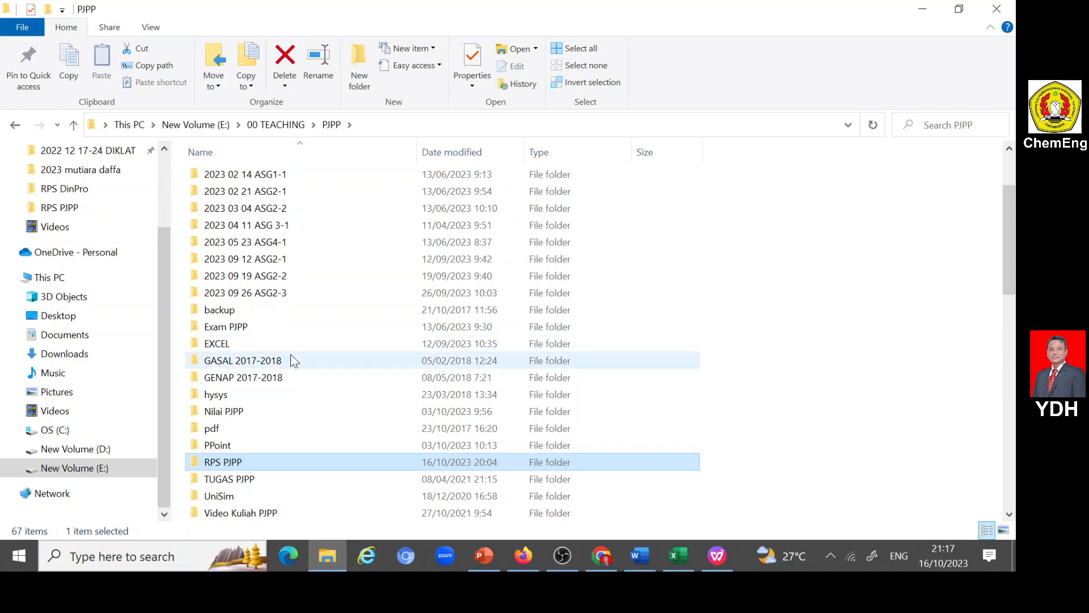
{"action": "scroll", "coordinate": [291, 356], "scroll_direction": "down", "scroll_amount": 2}
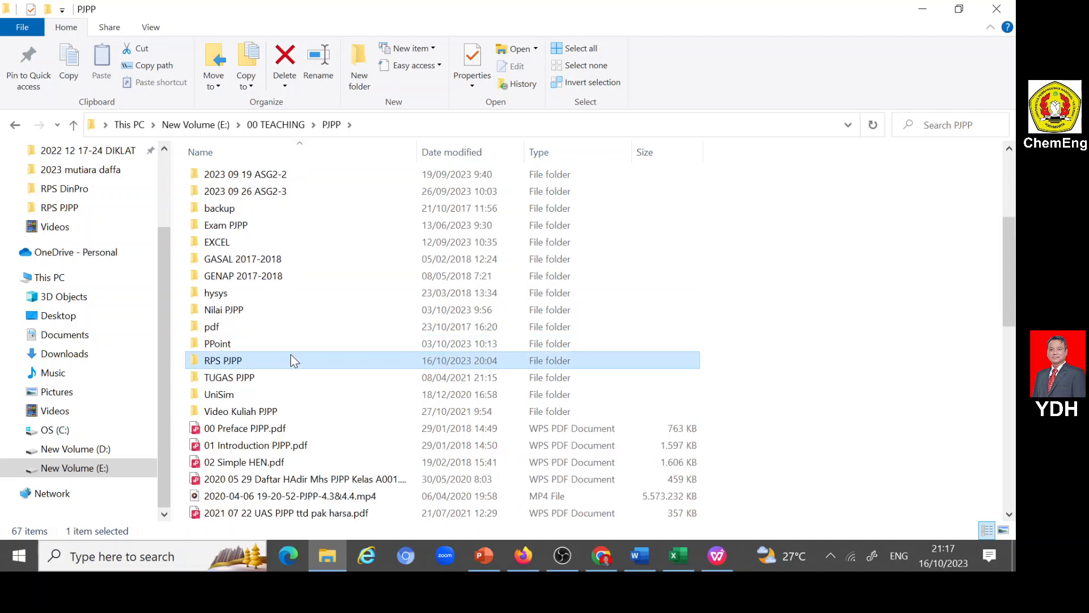
{"action": "scroll", "coordinate": [291, 360], "scroll_direction": "up", "scroll_amount": 4}
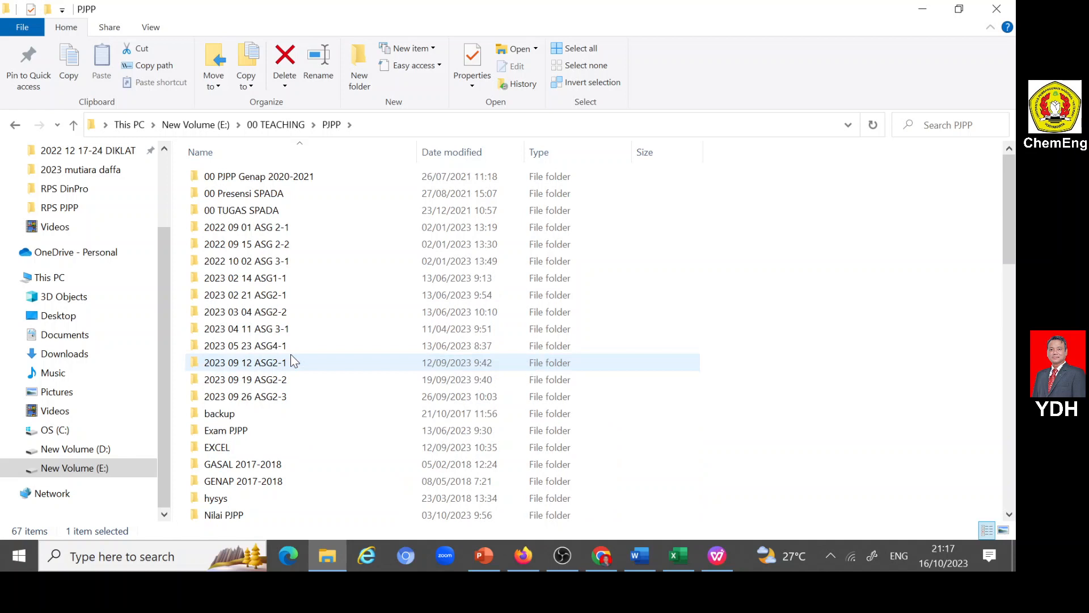
{"action": "scroll", "coordinate": [291, 361], "scroll_direction": "down", "scroll_amount": 2}
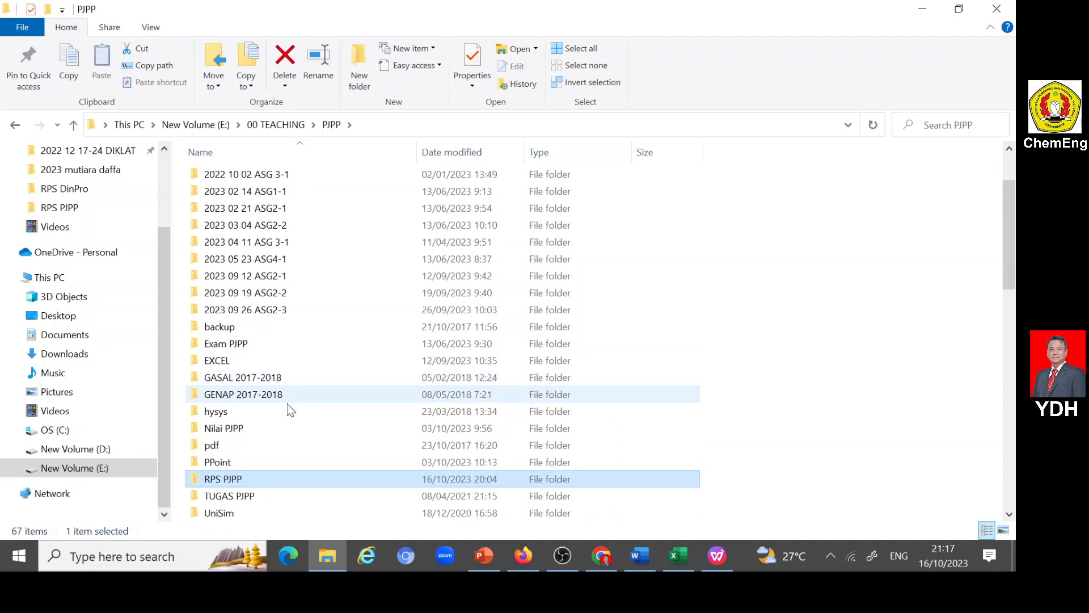
{"action": "scroll", "coordinate": [287, 414], "scroll_direction": "down", "scroll_amount": 4}
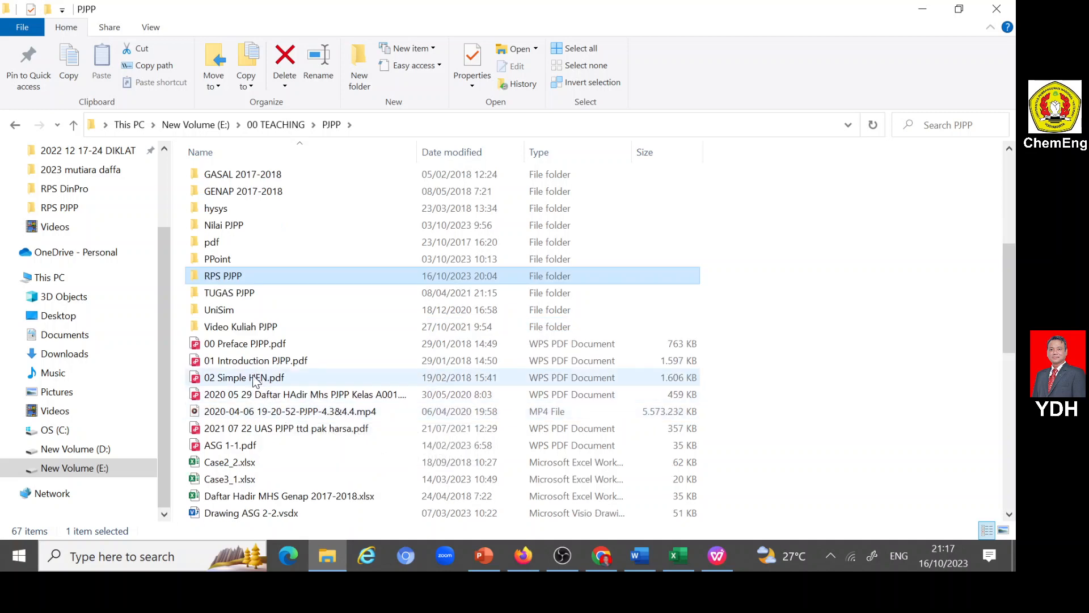
{"action": "scroll", "coordinate": [227, 322], "scroll_direction": "up", "scroll_amount": 2}
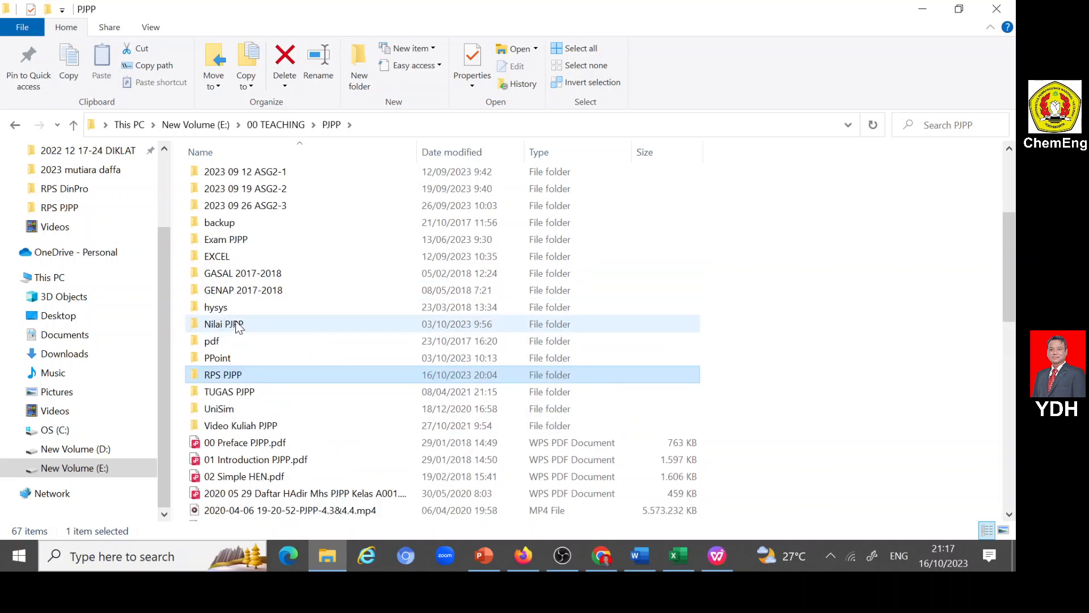
{"action": "double_click", "coordinate": [218, 358]}
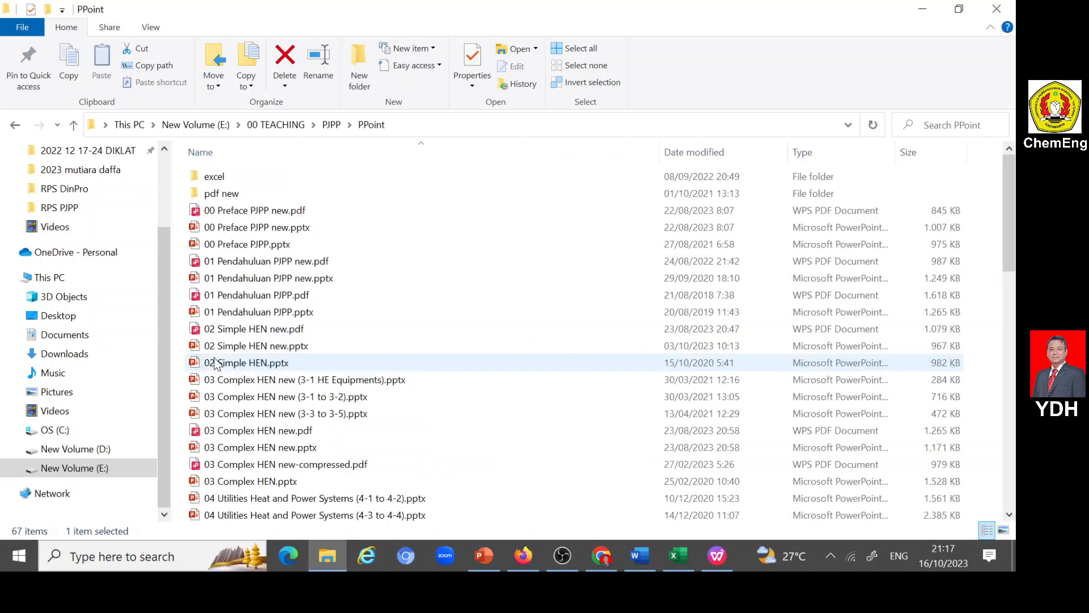
{"action": "scroll", "coordinate": [275, 281], "scroll_direction": "down", "scroll_amount": 7}
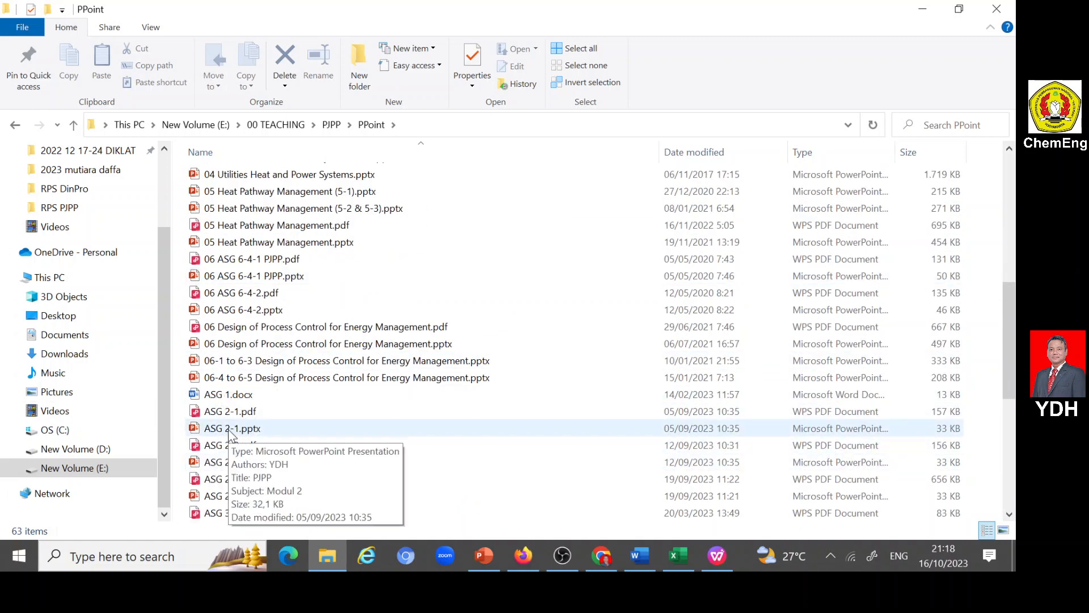
{"action": "double_click", "coordinate": [230, 429]}
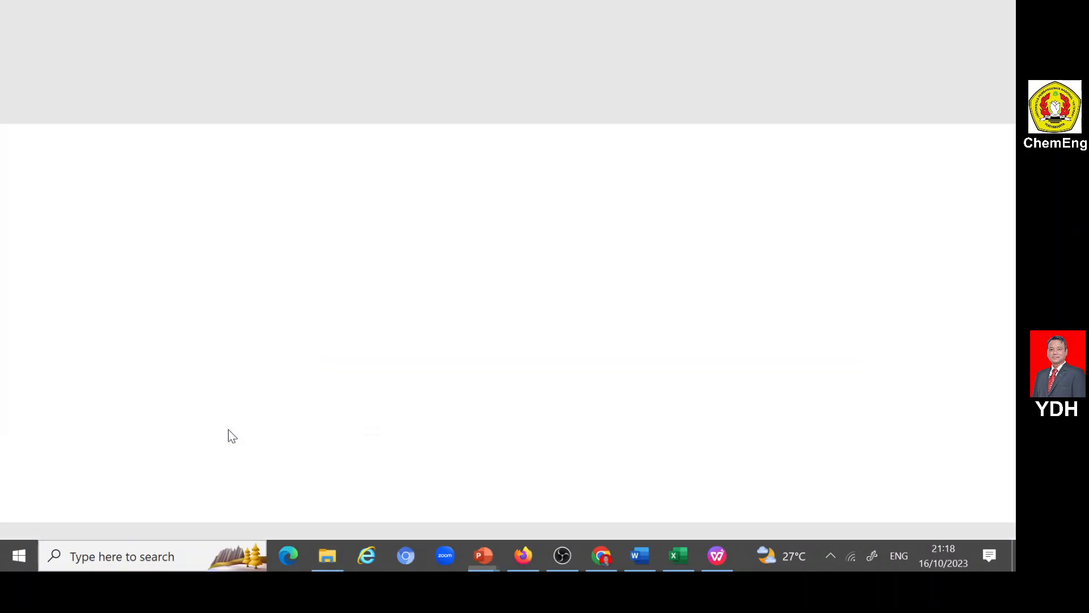
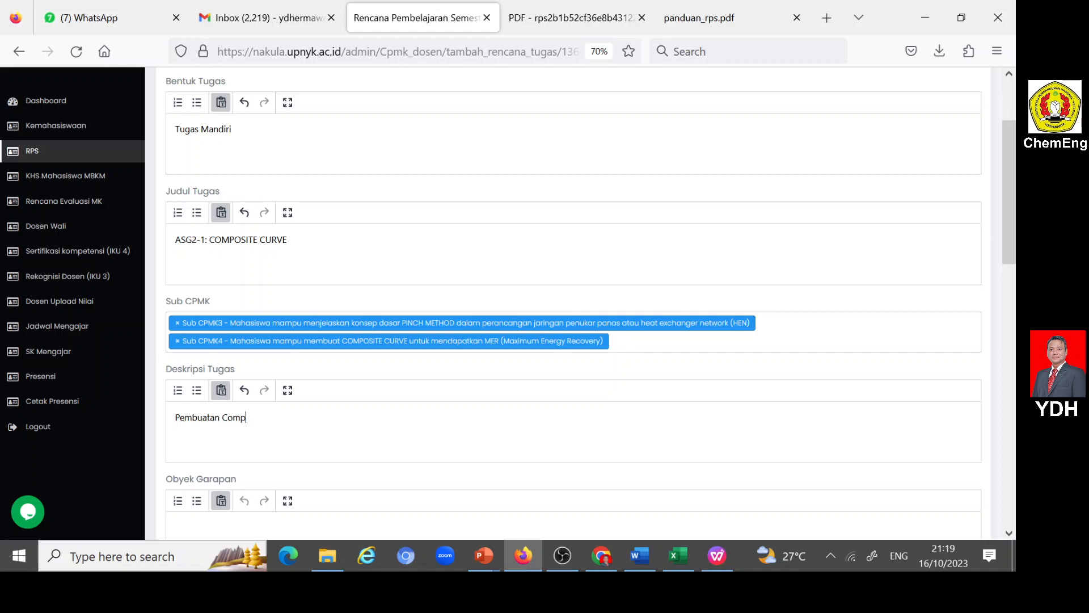
- Complete the Deskripsi Tugas as "Pembuatan Composite Curve untuk integrasi panas dari 2 arus panas (hot streams) dan 2 arus dingin (cold streams)"
{"action": "type", "text": "Curve untuk integras"}
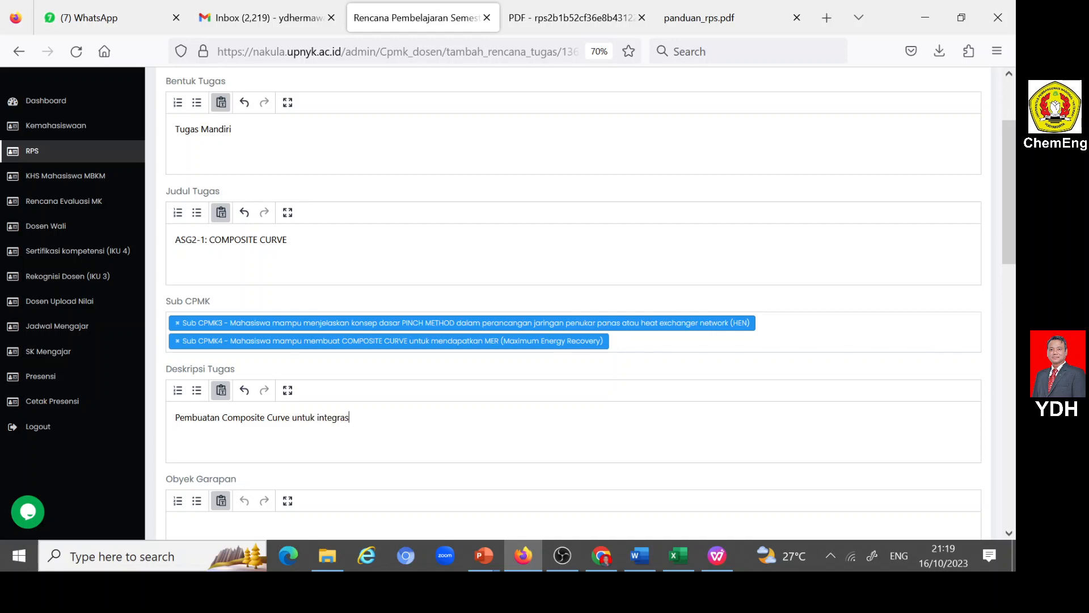
{"action": "type", "text": "i panas dari 2 arus panas (h"}
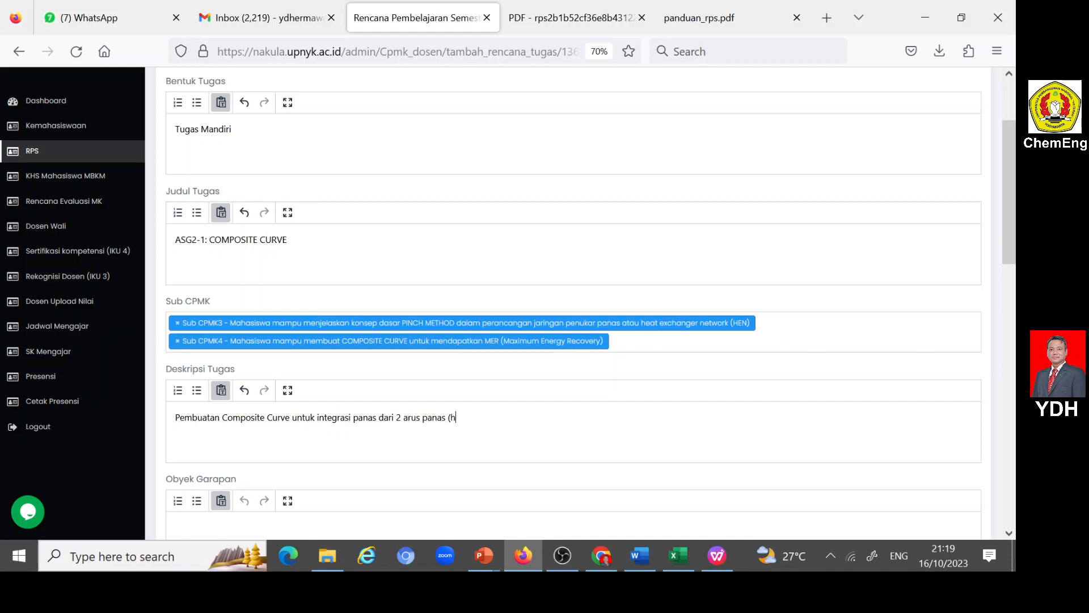
{"action": "type", "text": "ot streams) dan 2 arus dingin (cold"}
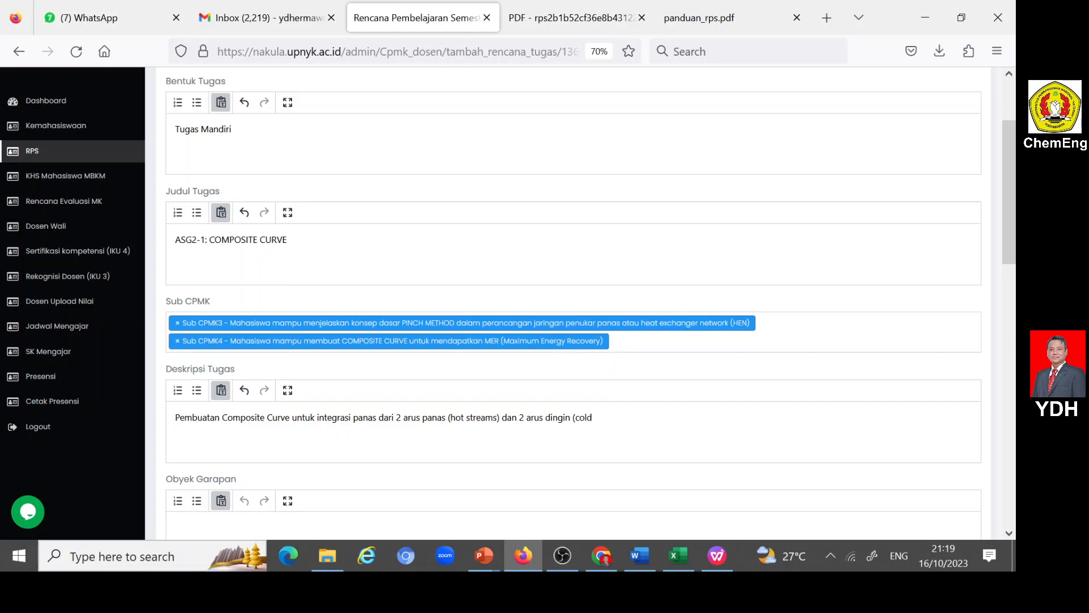
{"action": "type", "text": " streams"}
- Fill Obyek Garapan with "Kasus integrasi panas dari 2 arus panas (hot streams) dan 2 arus dingin (cold streams)", reusing the wording from Deskripsi Tugas
{"action": "scroll", "coordinate": [314, 421], "scroll_direction": "down", "scroll_amount": 3}
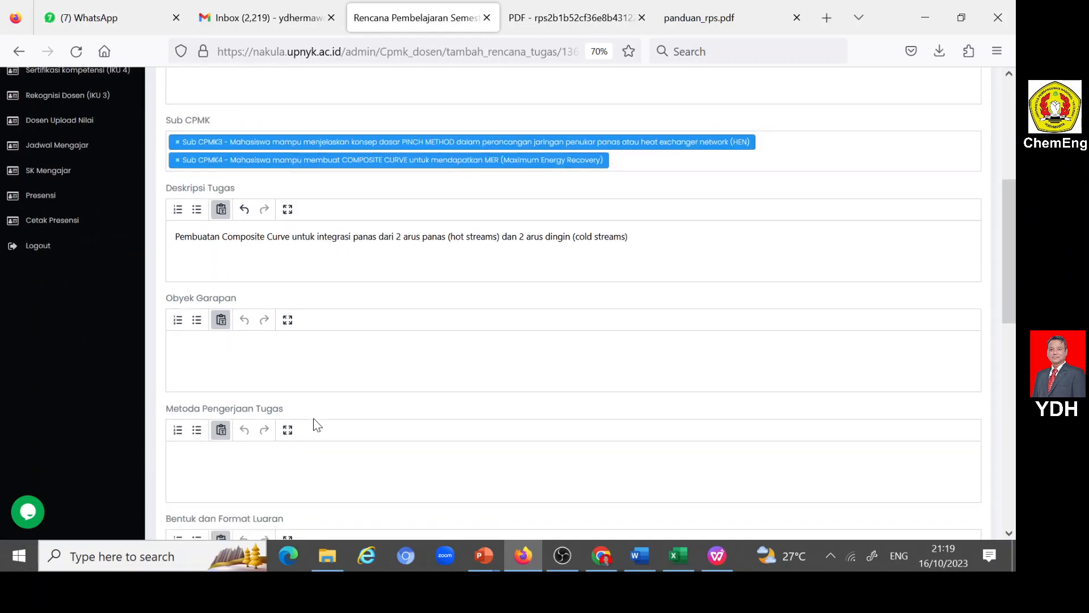
{"action": "left_click", "coordinate": [265, 344]}
{"action": "type", "text": "Kasus in"}
{"action": "left_click_drag", "start_coordinate": [317, 236], "coordinate": [628, 237]}
{"action": "key", "text": "ctrl+c"}
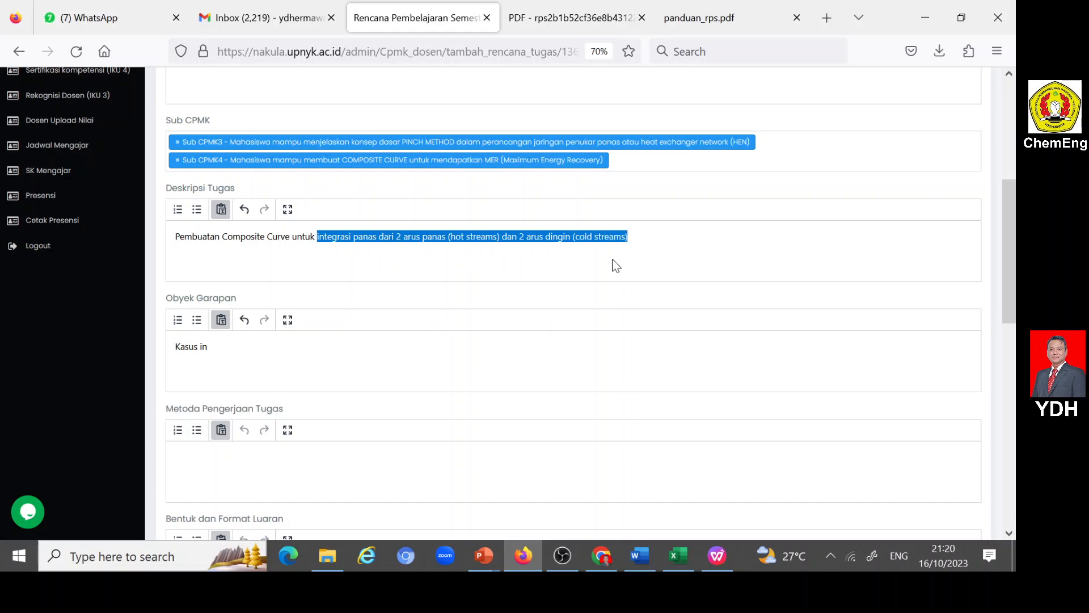
{"action": "key", "text": "BackSpace"}
{"action": "key", "text": "BackSpace"}
{"action": "key", "text": "ctrl+v"}
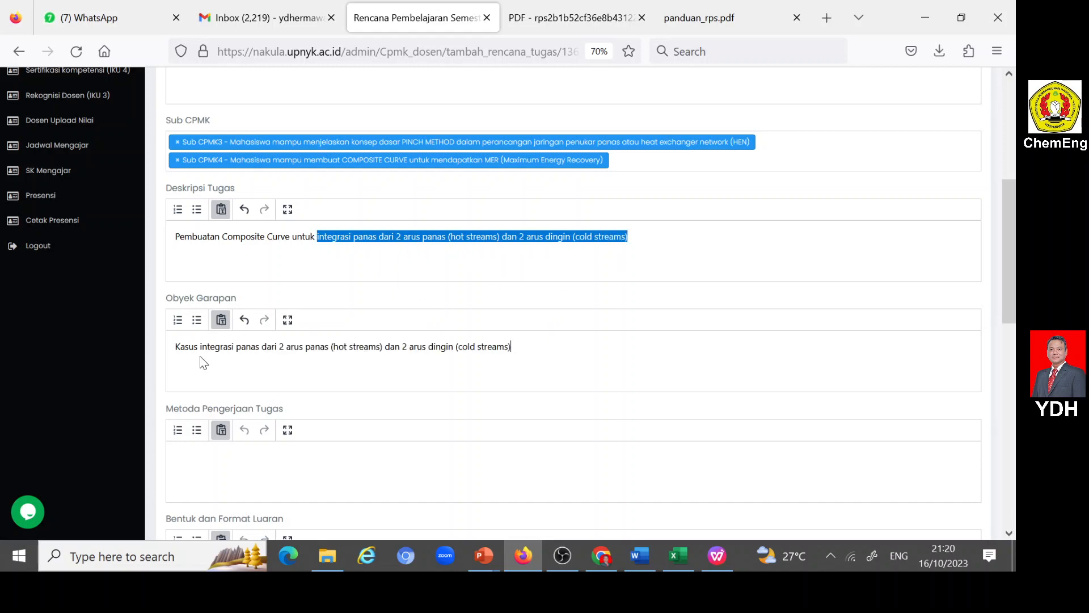
- Fill Metoda Pengerjaan Tugas with "Tugas dikerjakan secara mandiri dengan menerapkan COMPOSITE CURVE untuk menentukan MER"
{"action": "left_click", "coordinate": [226, 465]}
{"action": "type", "text": "Tugas d"}
{"action": "type", "text": "ikerjakan secara mandiri"}
{"action": "type", "text": "den"}
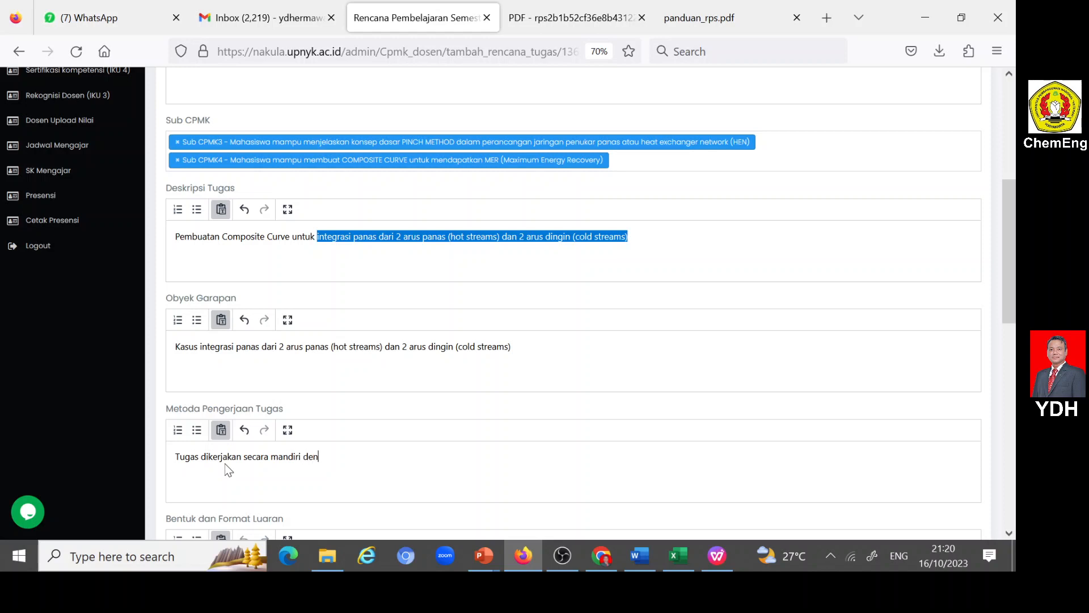
{"action": "type", "text": "gan menerapkan COMPOSITE"}
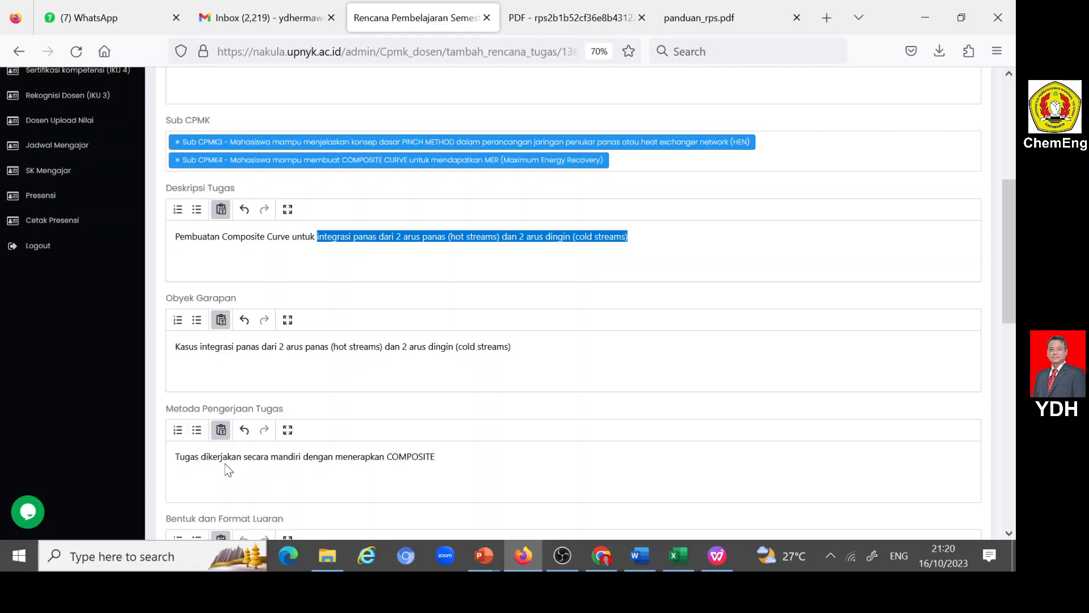
{"action": "type", "text": " CURVE untuk menentukan MER"}
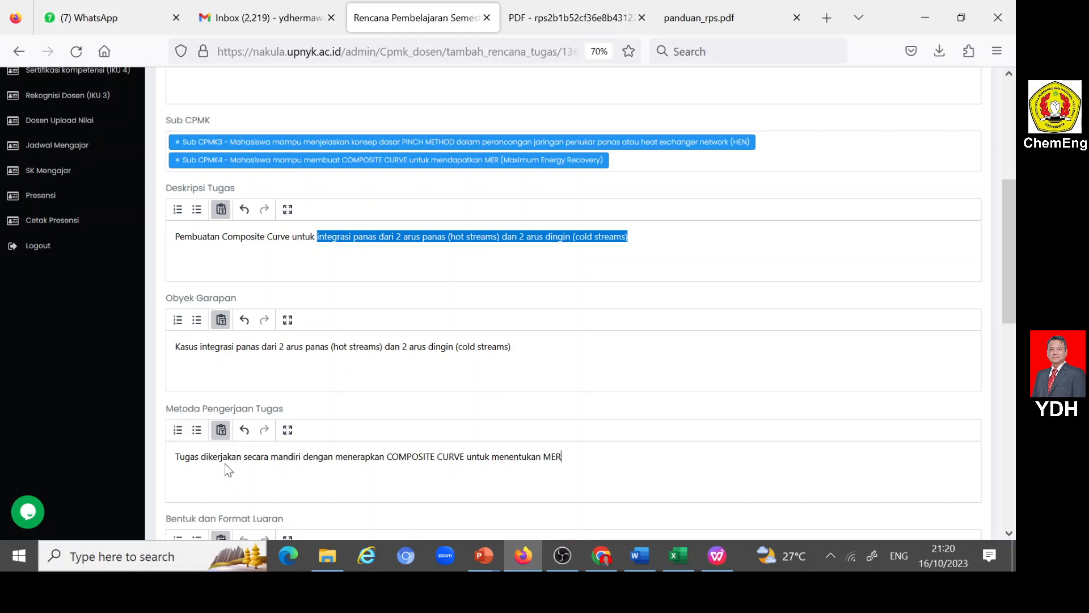
- Enter "COMPOSITE CURVE" as the Bentuk dan Format Luaran of the assignment
{"action": "scroll", "coordinate": [321, 460], "scroll_direction": "down", "scroll_amount": 3}
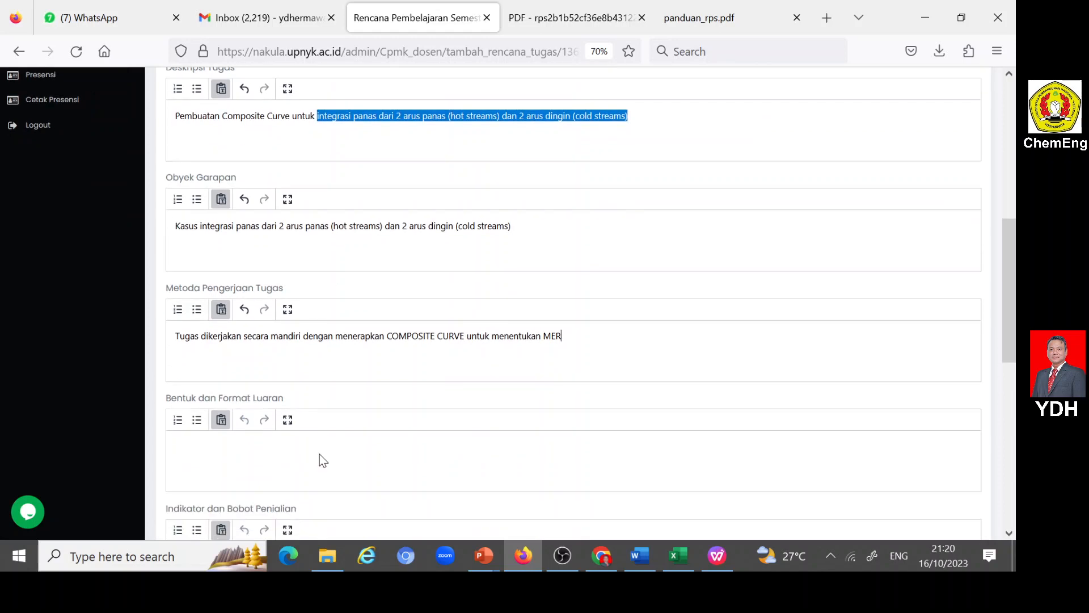
{"action": "left_click", "coordinate": [175, 447]}
{"action": "type", "text": "COMPOSITE CURVE"}
- Switch to File Explorer, find the downloaded RPS PDF of Perancangan Jaringan Penukar Panas, and open it in WPS
{"action": "scroll", "coordinate": [301, 439], "scroll_direction": "down", "scroll_amount": 3}
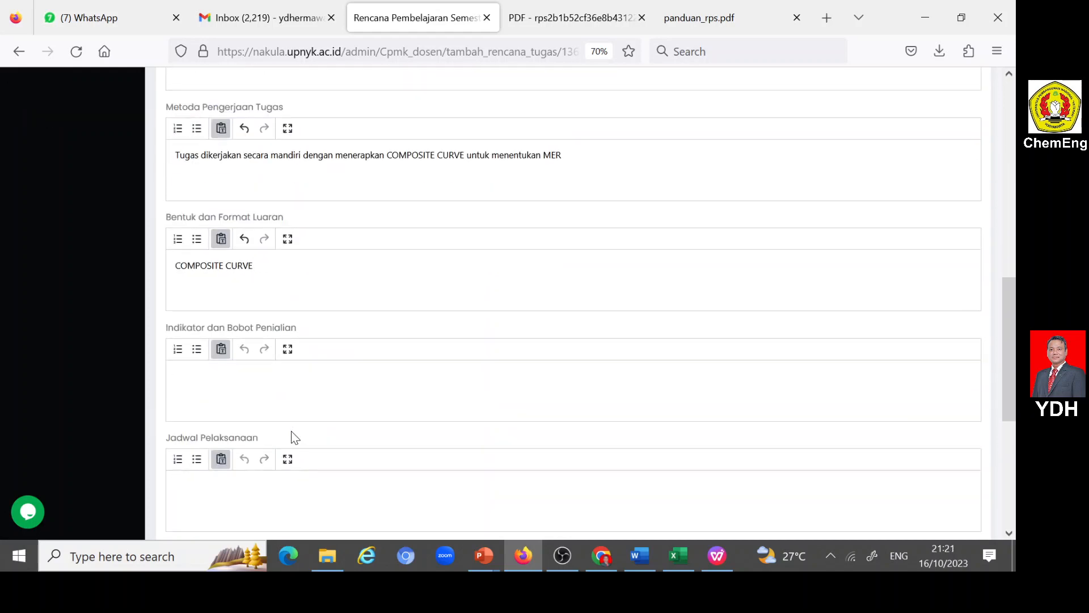
{"action": "left_click", "coordinate": [636, 546]}
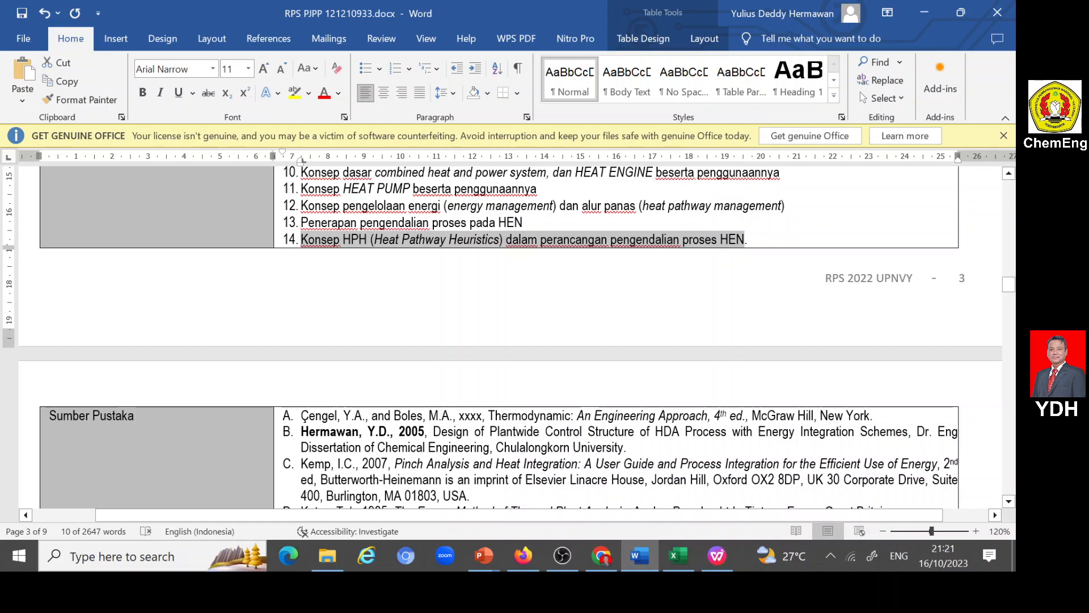
{"action": "left_click", "coordinate": [716, 556]}
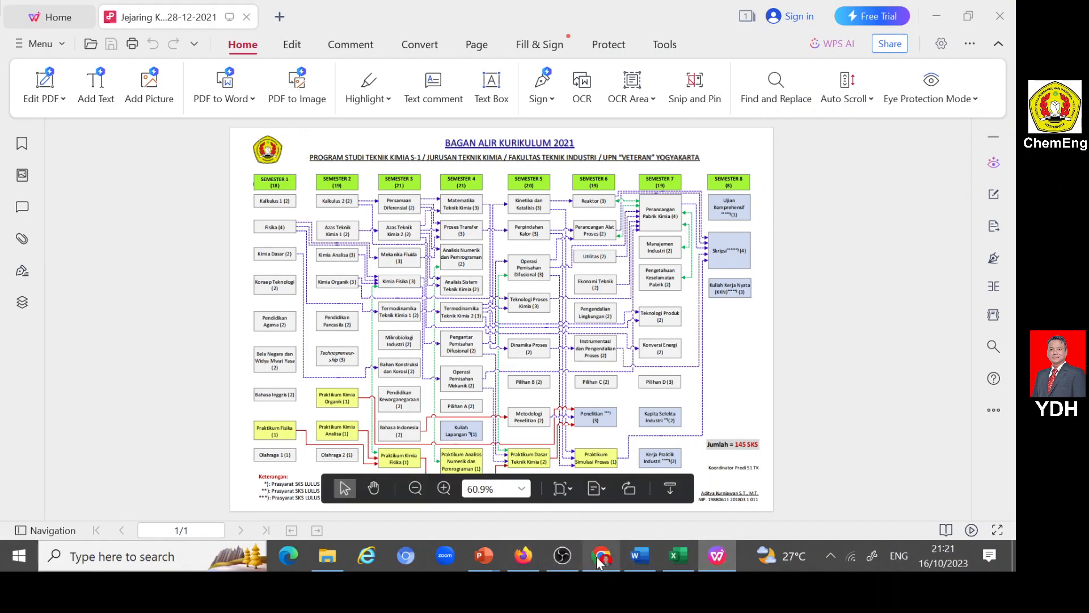
{"action": "mouse_move", "coordinate": [525, 562]}
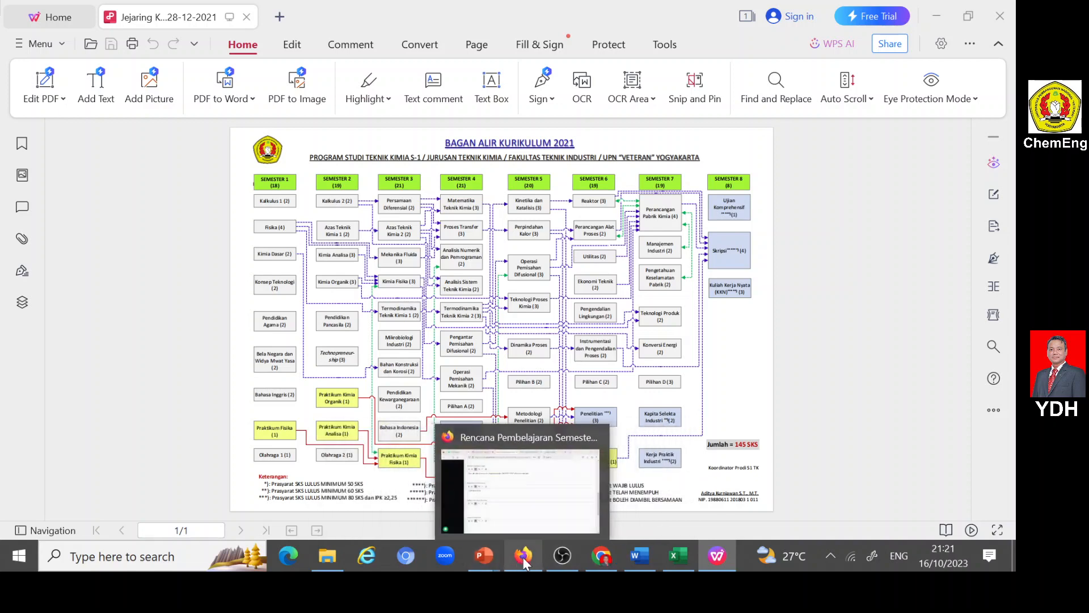
{"action": "left_click", "coordinate": [327, 556]}
{"action": "scroll", "coordinate": [243, 394], "scroll_direction": "up", "scroll_amount": 7}
{"action": "scroll", "coordinate": [80, 272], "scroll_direction": "up", "scroll_amount": 2}
{"action": "left_click", "coordinate": [84, 200]}
{"action": "double_click", "coordinate": [241, 195]}
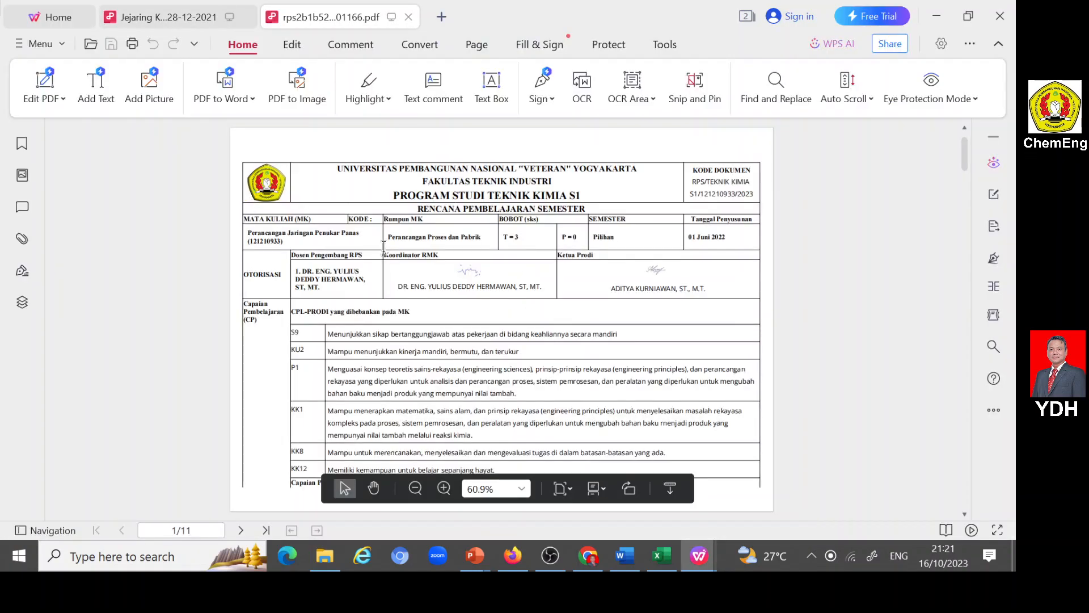
- Find week 4 in the PDF's weekly plan and copy its indicator text about making the COMPOSITE CURVE to obtain MER
{"action": "scroll", "coordinate": [384, 248], "scroll_direction": "down", "scroll_amount": 20}
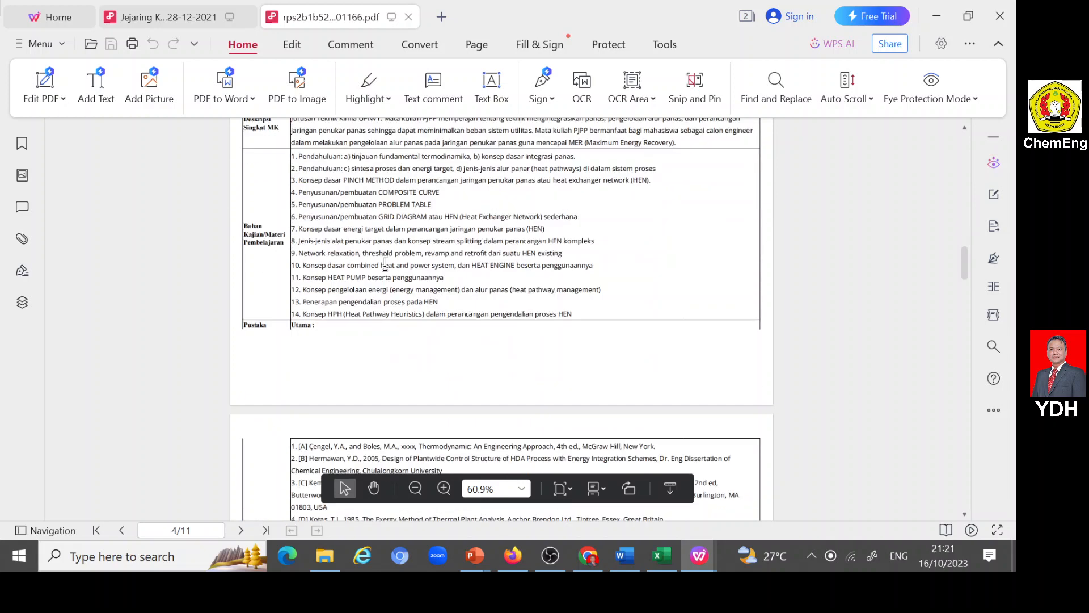
{"action": "scroll", "coordinate": [385, 264], "scroll_direction": "down", "scroll_amount": 12}
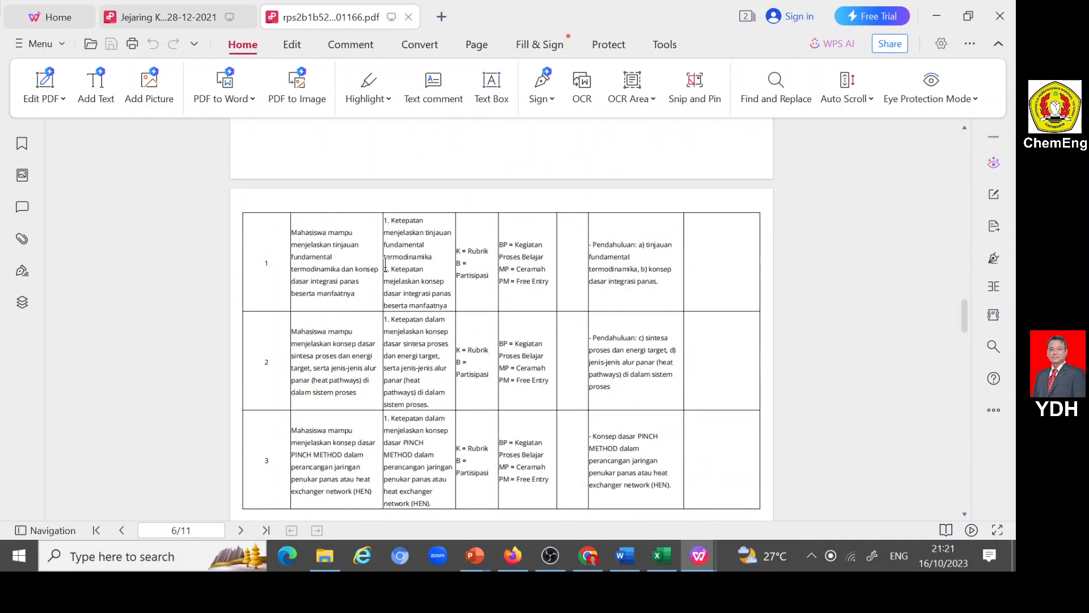
{"action": "scroll", "coordinate": [385, 264], "scroll_direction": "up", "scroll_amount": 5}
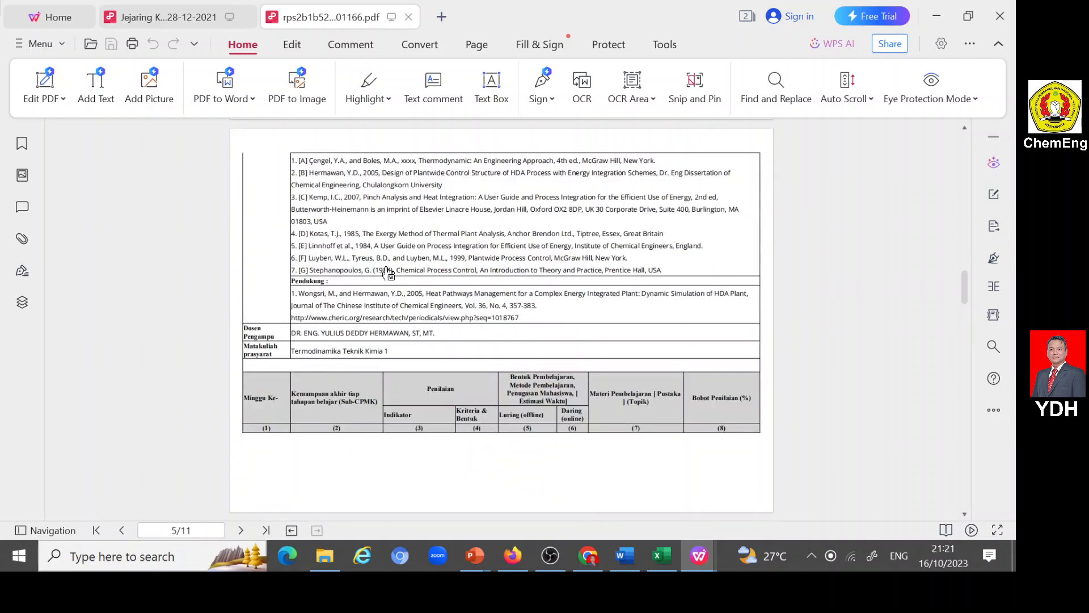
{"action": "scroll", "coordinate": [388, 272], "scroll_direction": "down", "scroll_amount": 3}
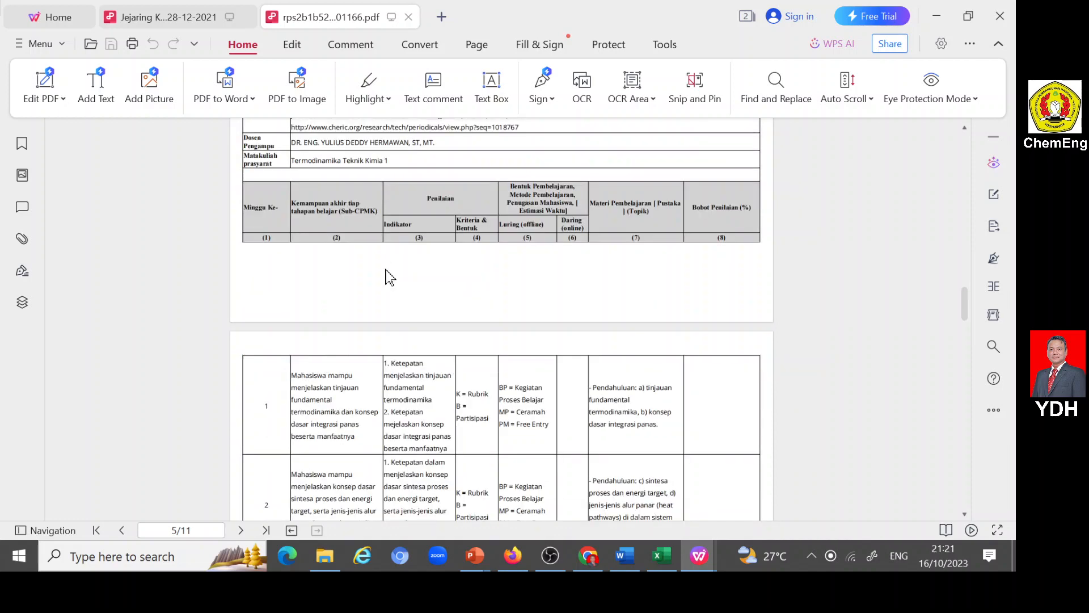
{"action": "scroll", "coordinate": [385, 270], "scroll_direction": "down", "scroll_amount": 2}
{"action": "scroll", "coordinate": [385, 268], "scroll_direction": "down", "scroll_amount": 2}
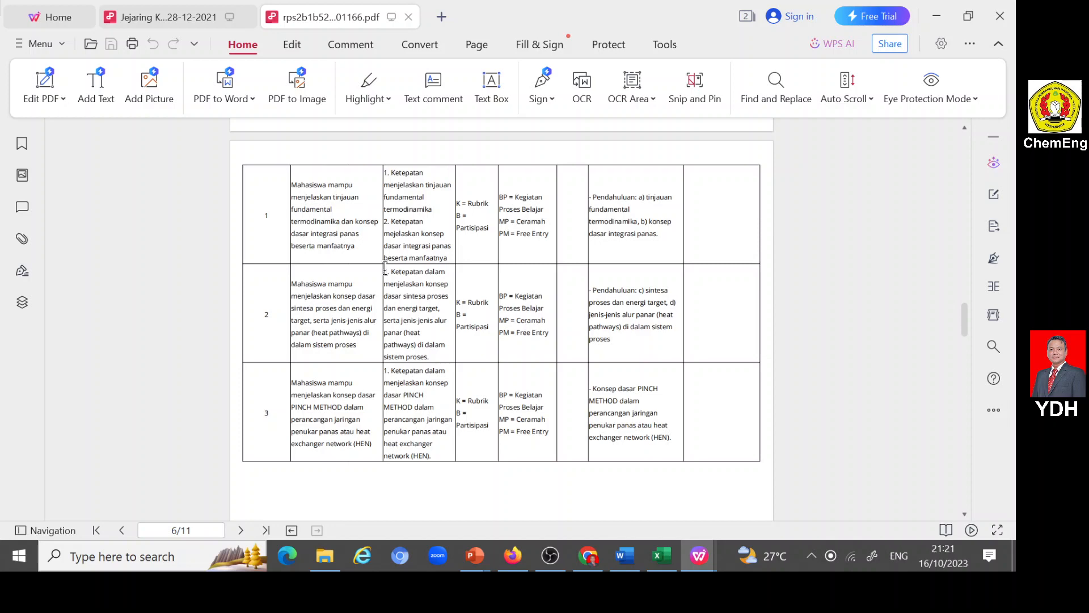
{"action": "scroll", "coordinate": [384, 267], "scroll_direction": "down", "scroll_amount": 4}
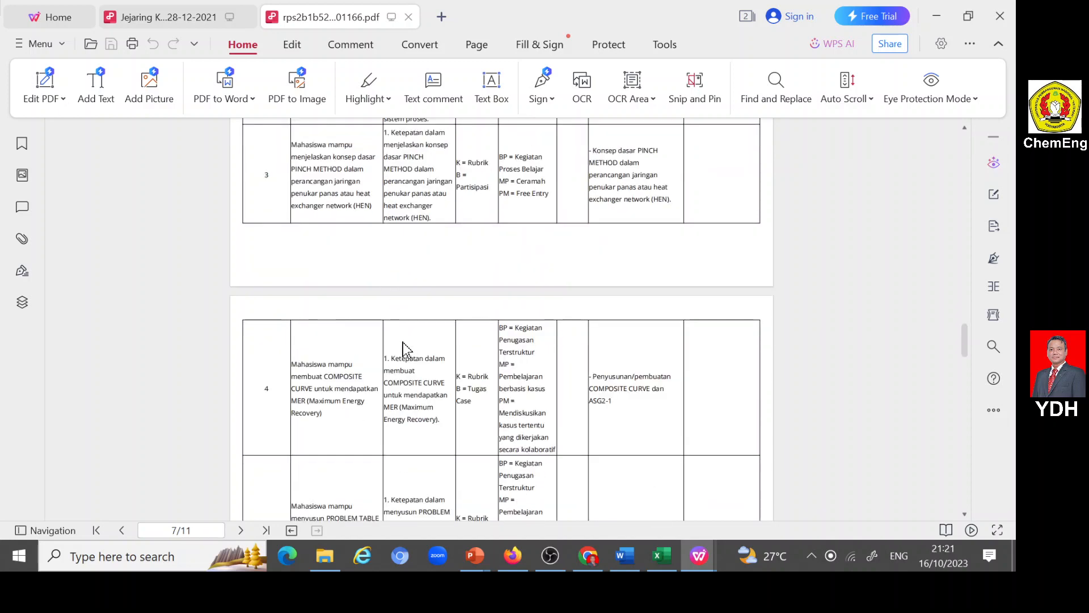
{"action": "left_click_drag", "start_coordinate": [390, 358], "coordinate": [417, 444]}
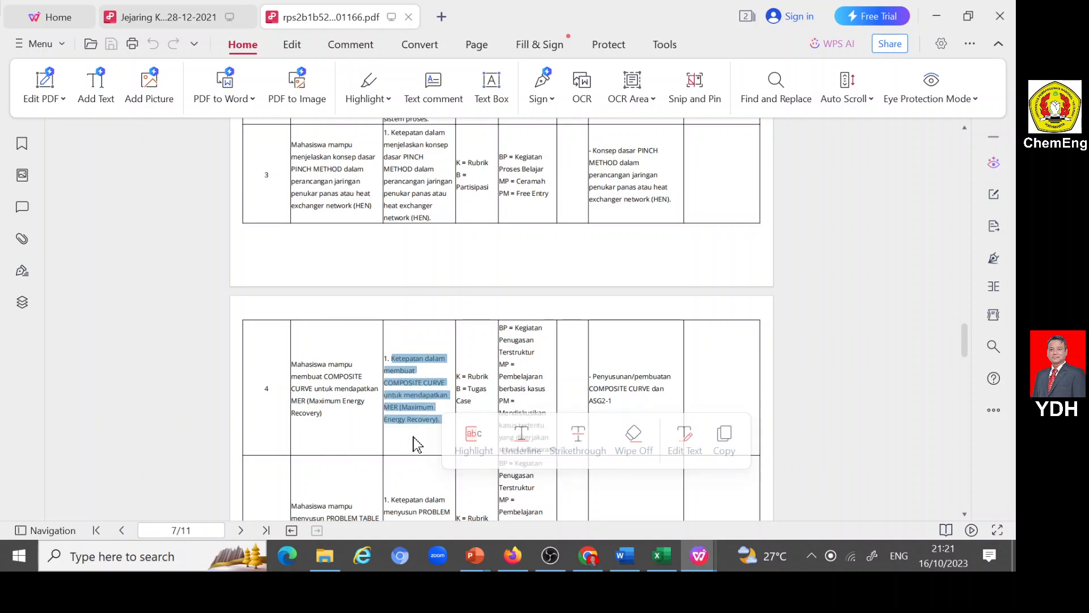
- Return to the portal form, paste the copied indicator into Indikator dan Bobot Penilaian, and join its broken lines into one continuous sentence
{"action": "left_click", "coordinate": [513, 556]}
{"action": "left_click", "coordinate": [205, 393]}
{"action": "key", "text": "ctrl+v"}
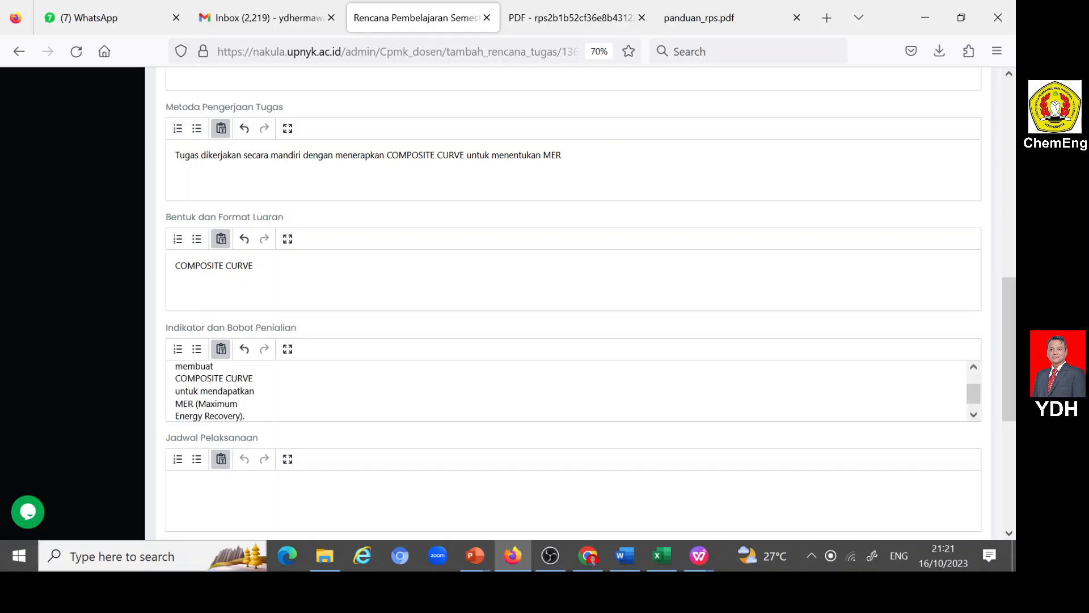
{"action": "key", "text": "Up"}
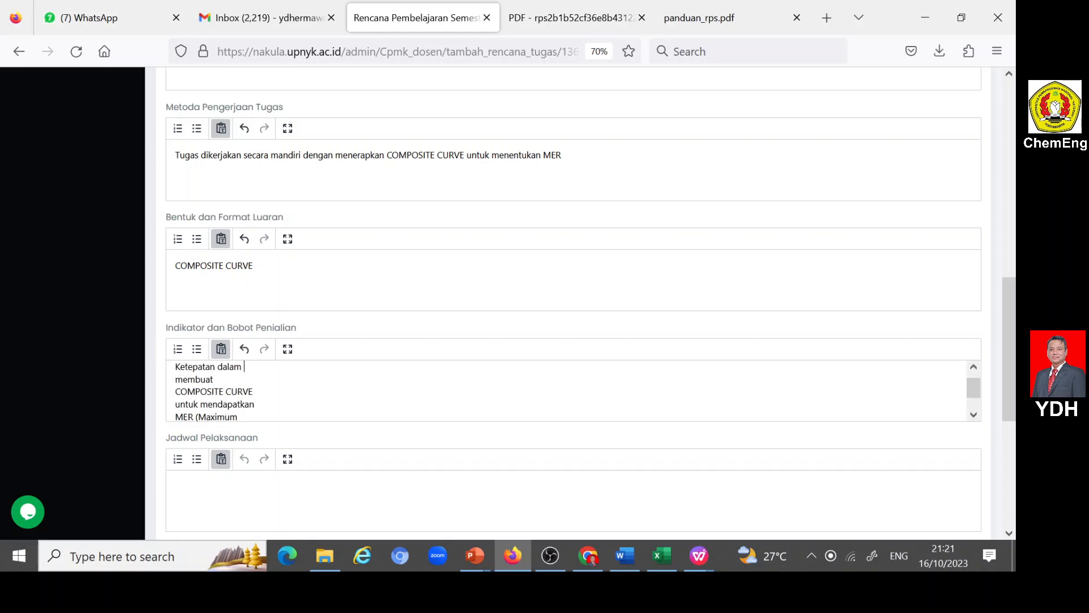
{"action": "key", "text": "Delete"}
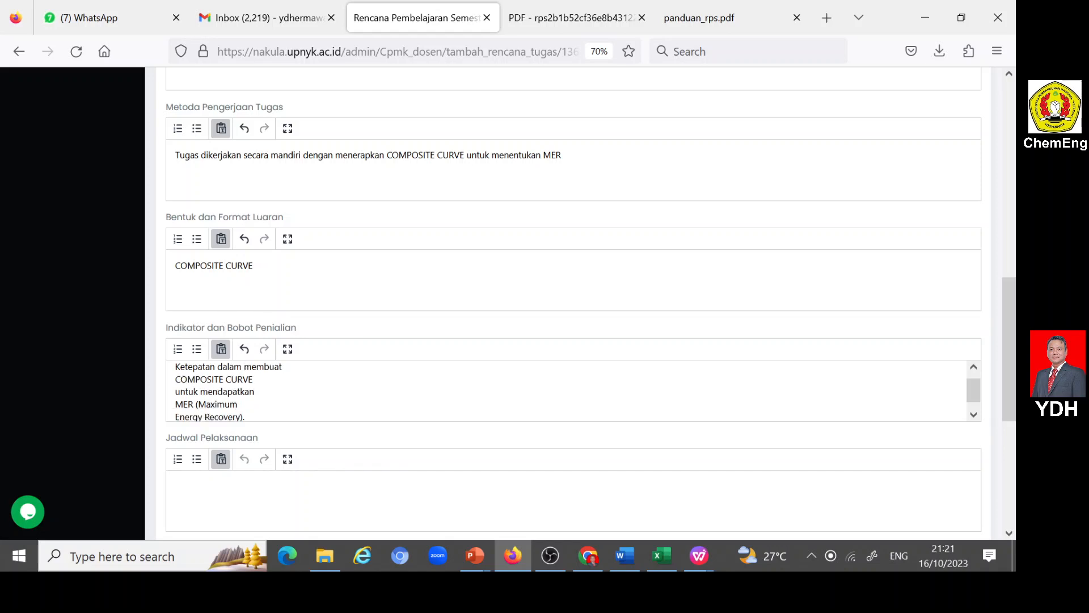
{"action": "key", "text": "Delete"}
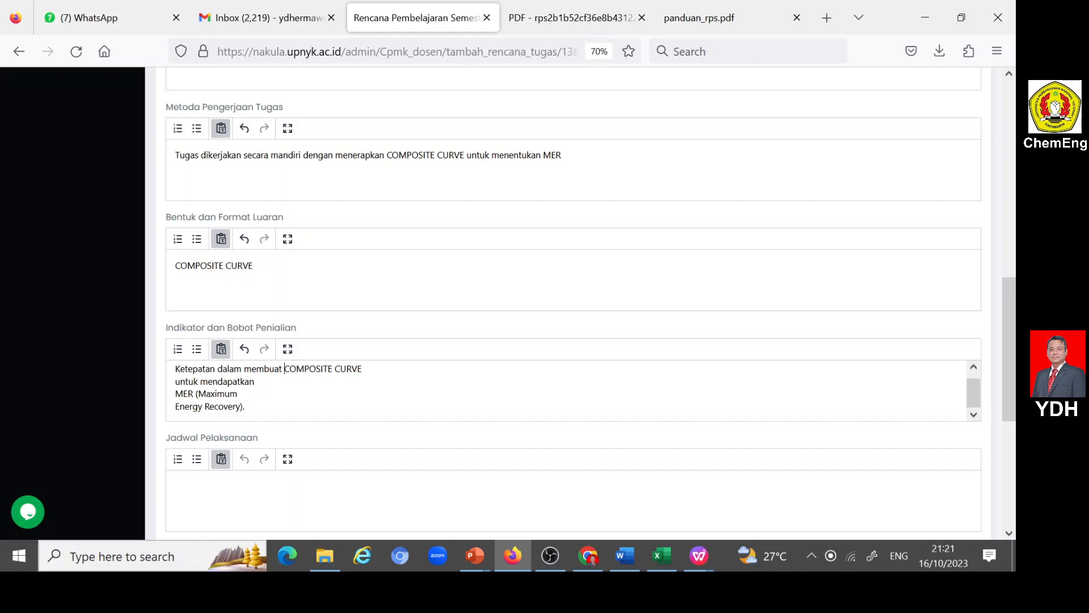
{"action": "key", "text": "Delete"}
{"action": "key", "text": "End"}
{"action": "key", "text": "Delete"}
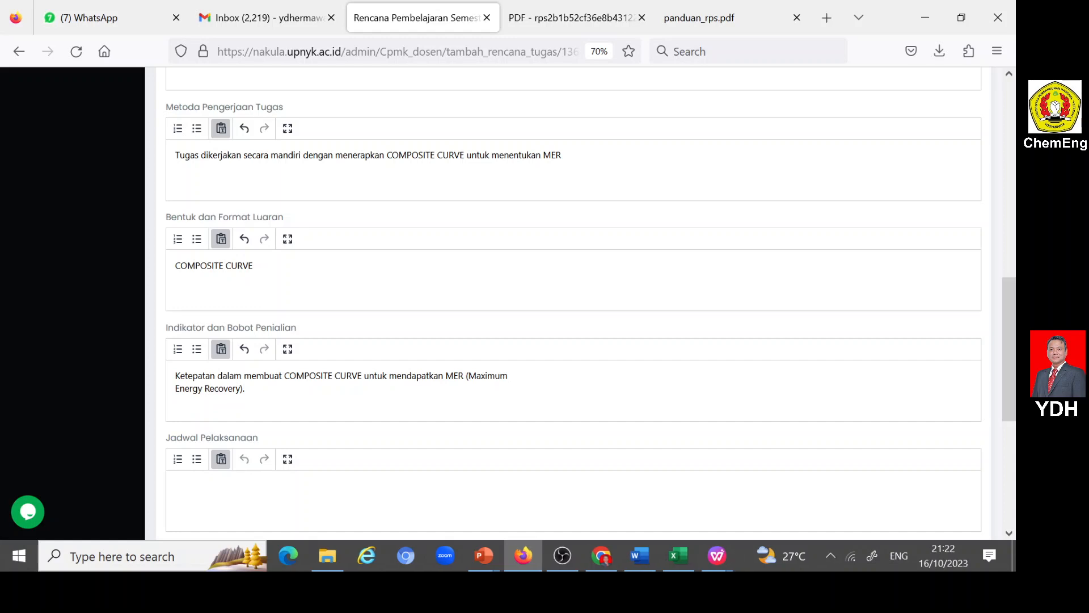
{"action": "key", "text": "Delete"}
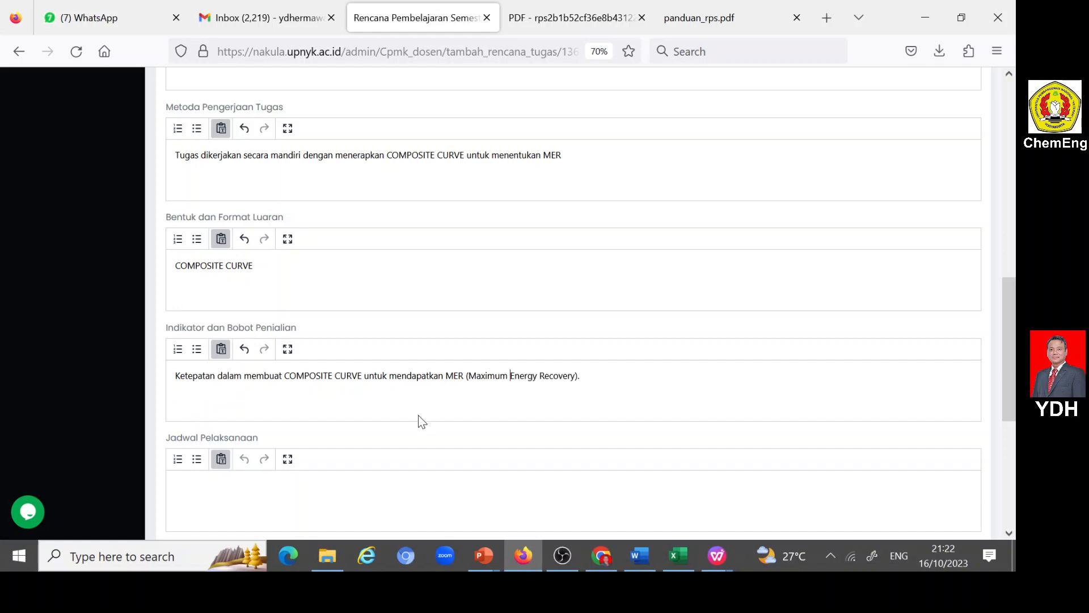
- Set Jadwal Pelaksanaan to "Minggu ke-3" and add the line "Bobot=15%" below the indicator sentence
{"action": "left_click", "coordinate": [175, 485]}
{"action": "type", "text": "Minggu ke-3"}
{"action": "key", "text": "Return"}
{"action": "type", "text": "Bobot=15%"}
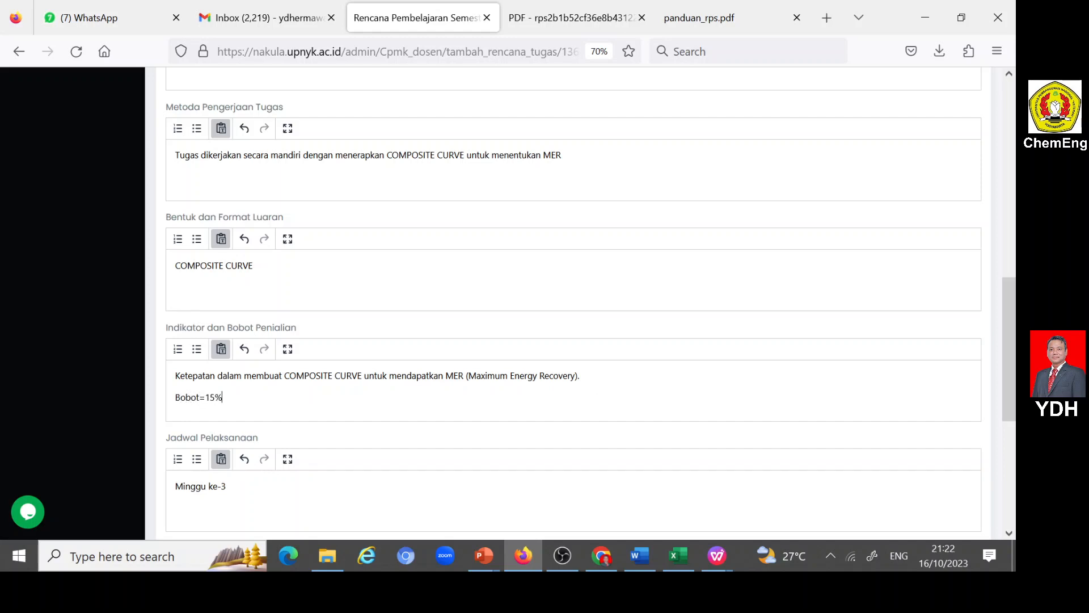
- Copy references A to G from Sumber Pustaka in the Word document RPS PJPP 121210933.docx and paste them into the portal form's Daftar Rujukan
{"action": "scroll", "coordinate": [420, 350], "scroll_direction": "down", "scroll_amount": 4}
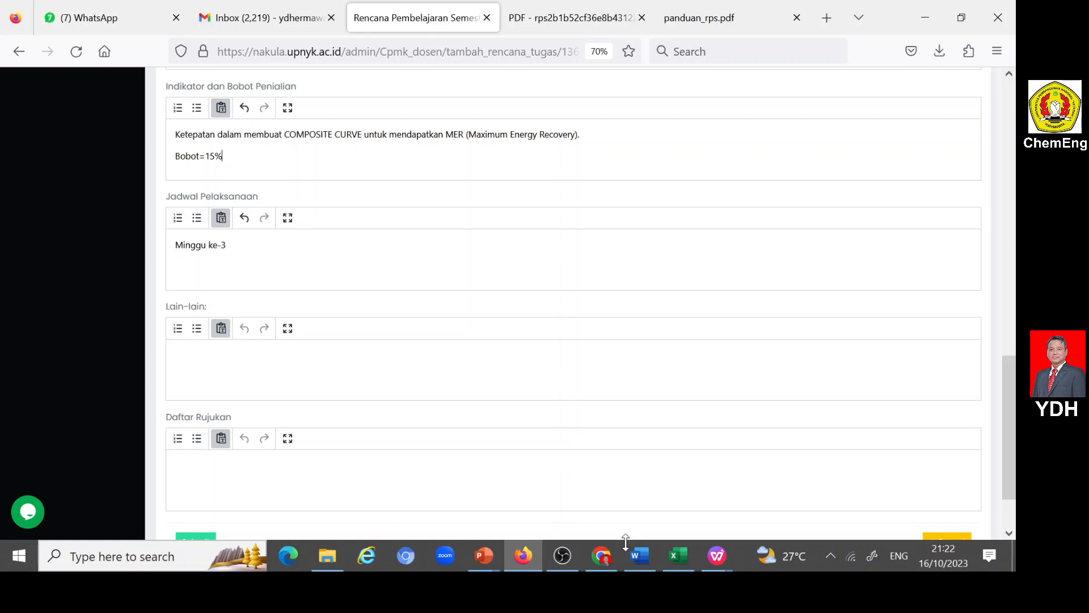
{"action": "left_click", "coordinate": [641, 557]}
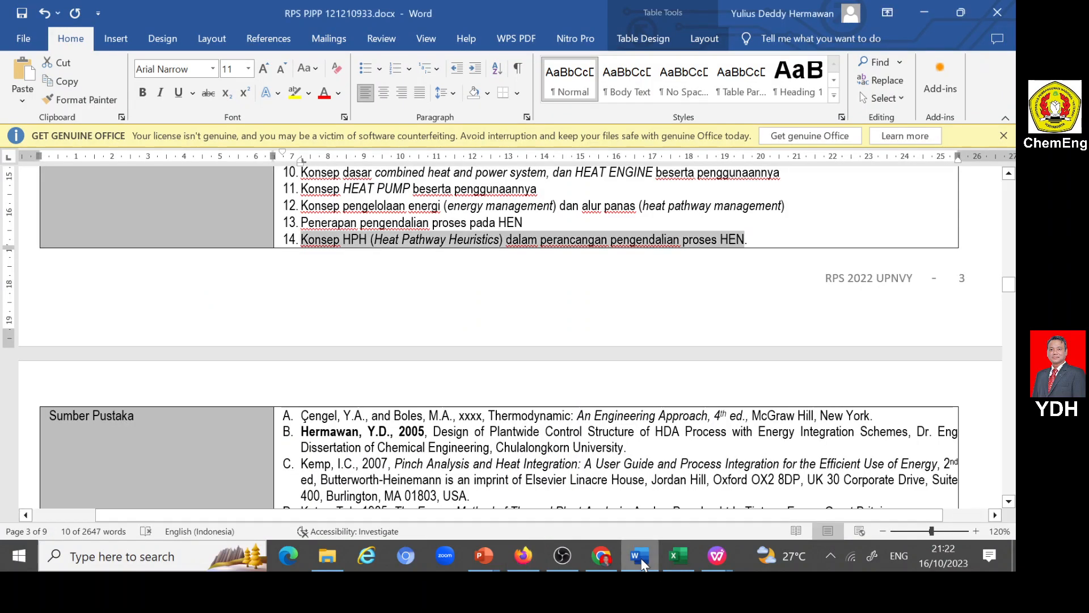
{"action": "scroll", "coordinate": [511, 341], "scroll_direction": "down", "scroll_amount": 3}
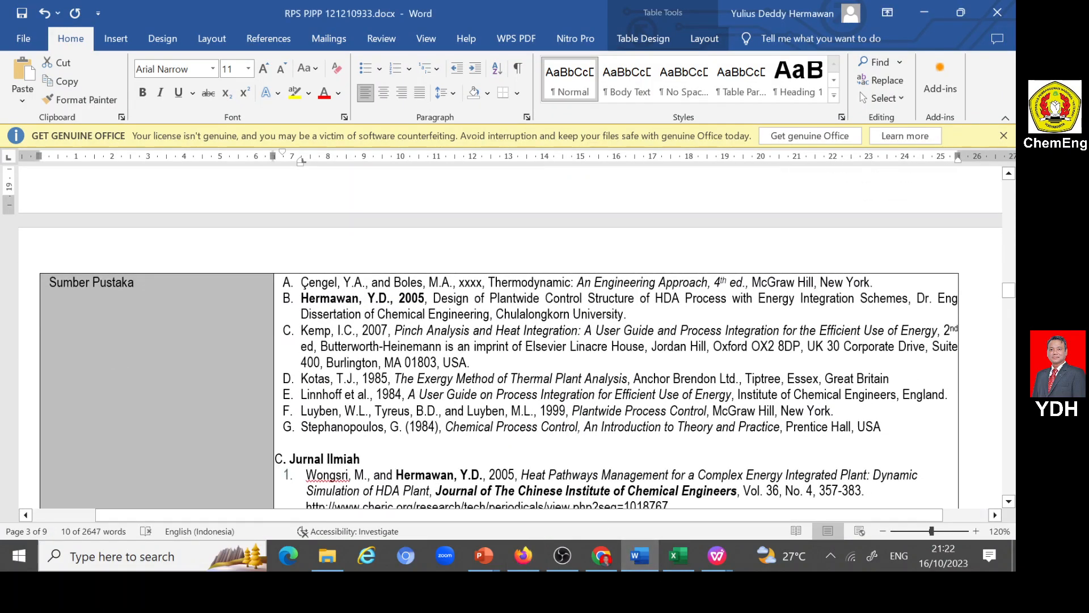
{"action": "left_click_drag", "start_coordinate": [304, 284], "coordinate": [306, 442]}
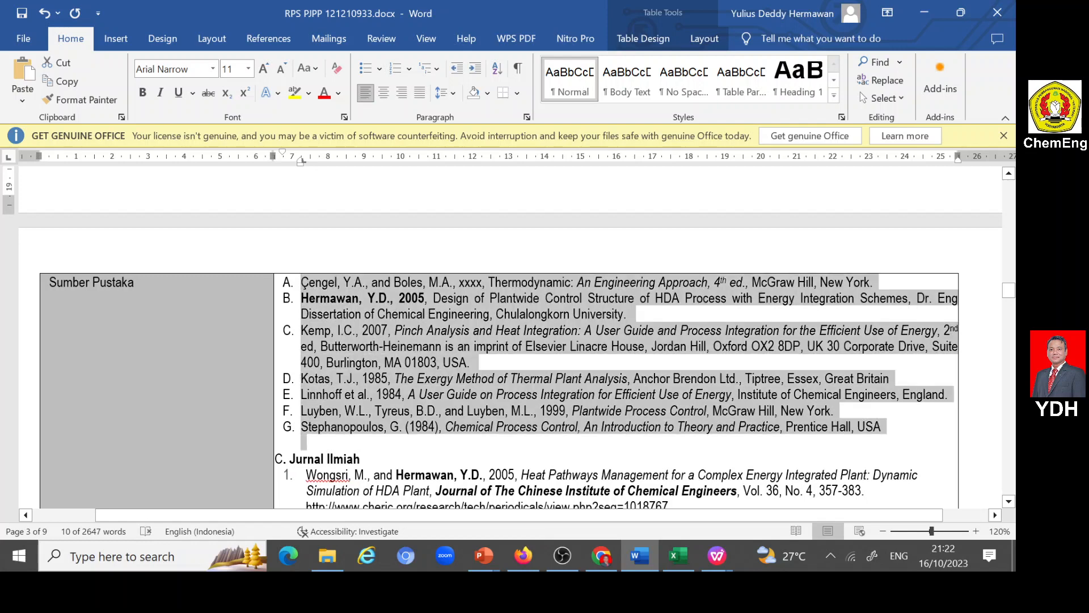
{"action": "left_click", "coordinate": [523, 555]}
{"action": "left_click", "coordinate": [200, 465]}
{"action": "key", "text": "ctrl+v"}
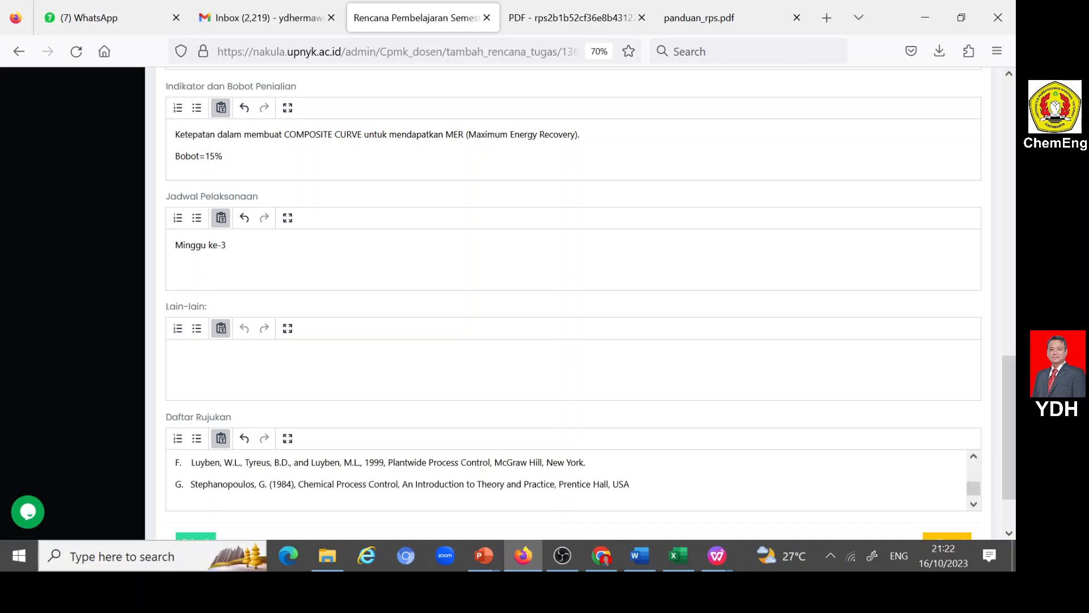
{"action": "scroll", "coordinate": [200, 465], "scroll_direction": "up", "scroll_amount": 3}
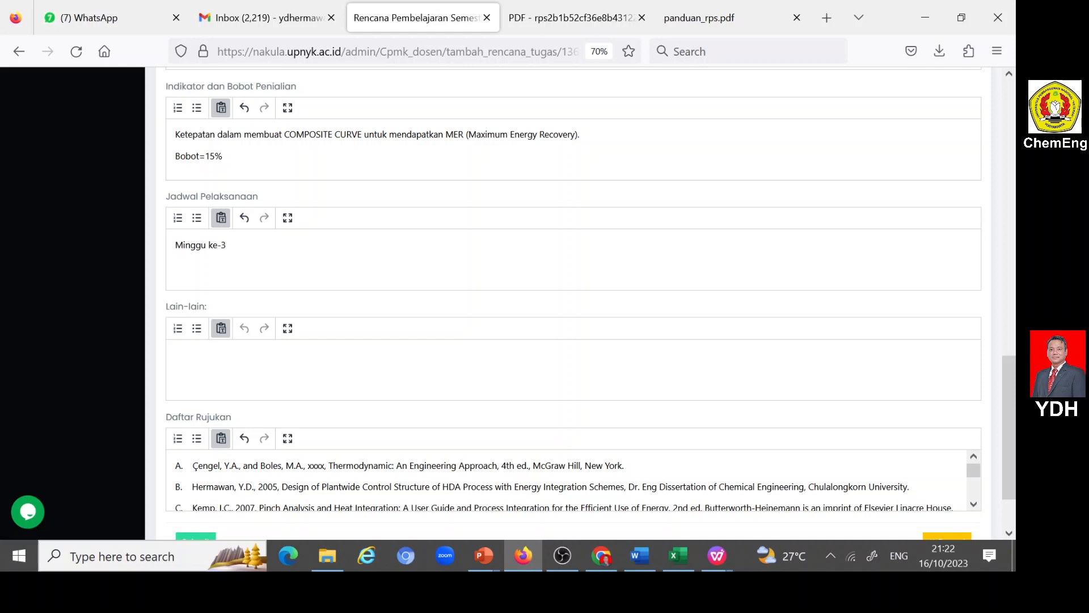
- Check the pasted references through to the end of the list and submit the ASG2-1 Rencana Tugas Mahasiswa form
{"action": "scroll", "coordinate": [568, 479], "scroll_direction": "down", "scroll_amount": 3}
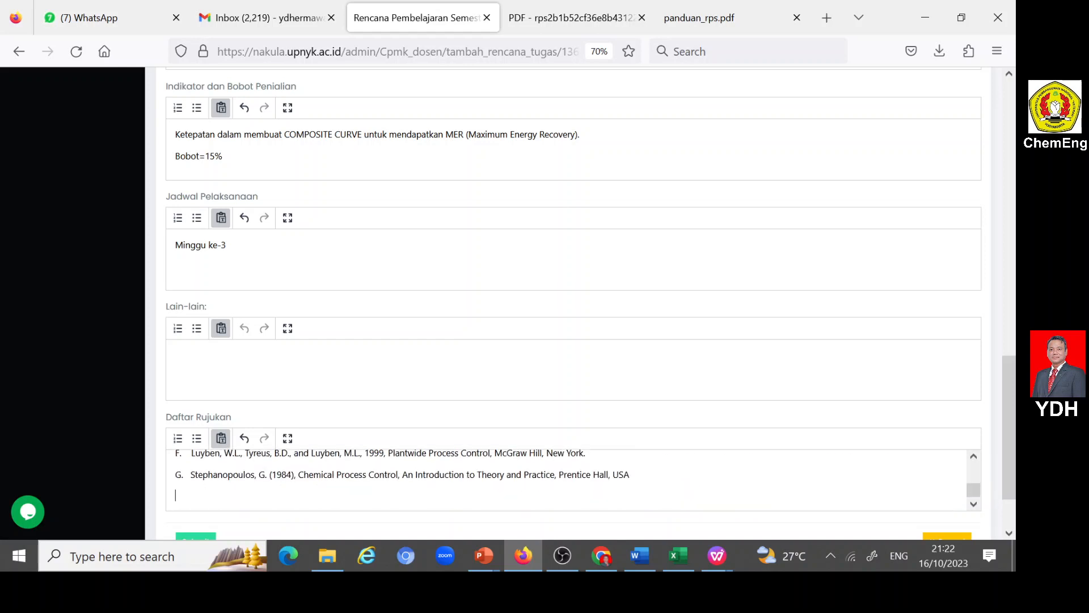
{"action": "scroll", "coordinate": [199, 484], "scroll_direction": "down", "scroll_amount": 3}
{"action": "left_click", "coordinate": [197, 462]}
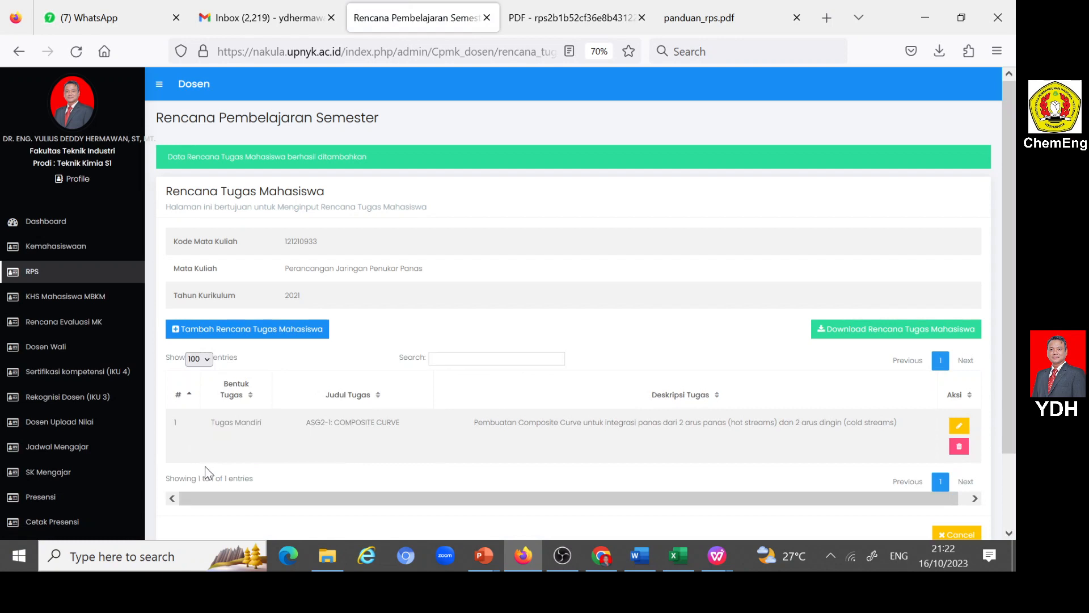
- Add a new Rencana Tugas Mahasiswa entry and set its Bentuk Tugas to "Tugas Mandiri"
{"action": "scroll", "coordinate": [414, 405], "scroll_direction": "down", "scroll_amount": 2}
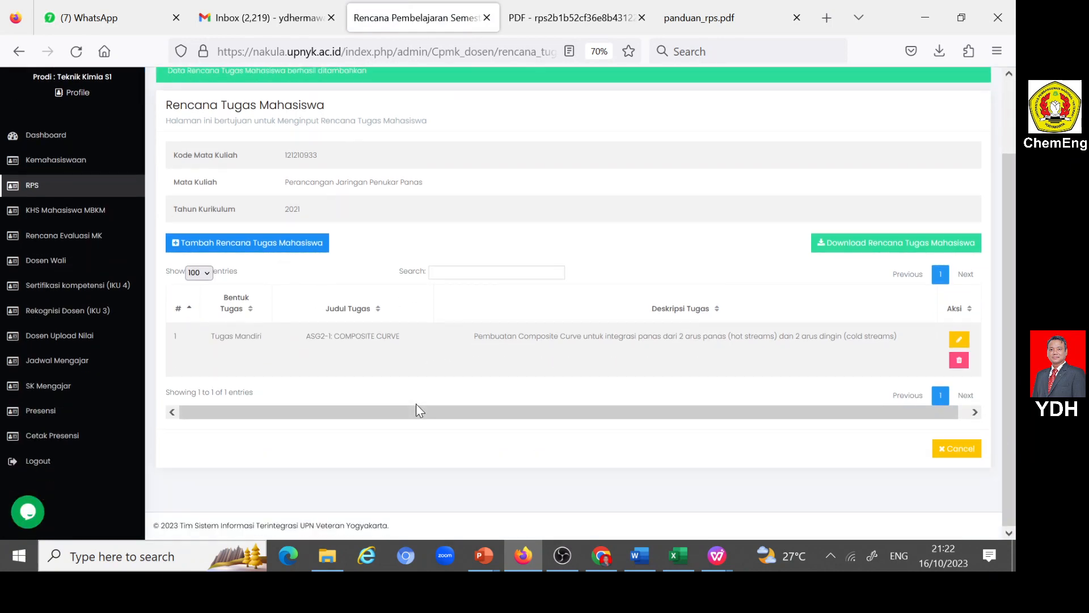
{"action": "left_click", "coordinate": [176, 245]}
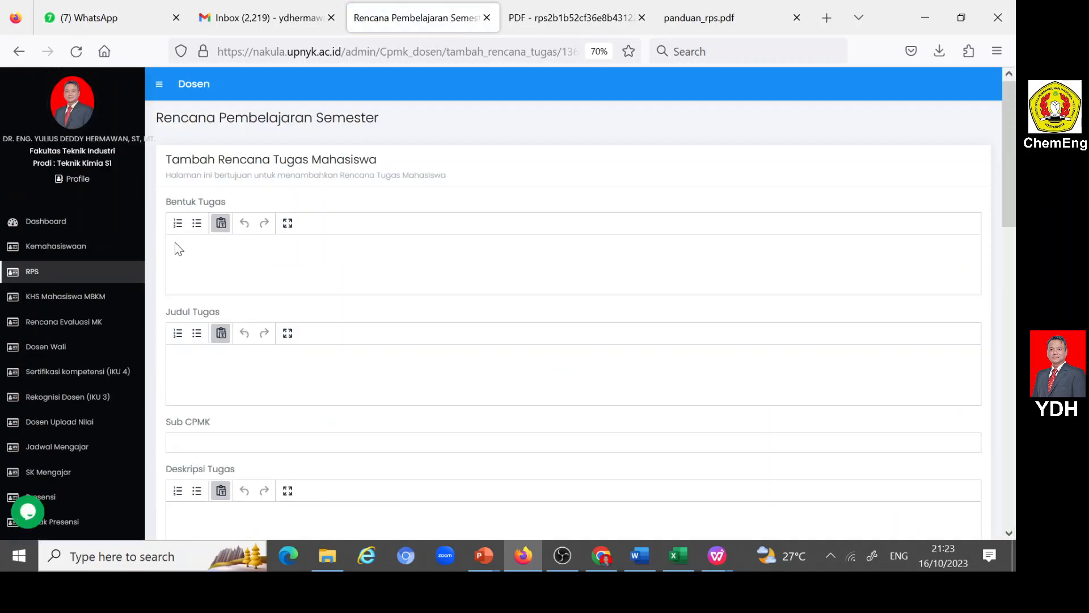
{"action": "left_click", "coordinate": [181, 250]}
{"action": "type", "text": "Tugas Mandiri"}
- Begin Judul Tugas with "ASG2-2", and open ASG 2-2.pptx from the PJPP PPoint folder in PowerPoint to check the assignment topic
{"action": "left_click", "coordinate": [277, 370]}
{"action": "type", "text": "ASG2-2:"}
{"action": "left_click", "coordinate": [318, 549]}
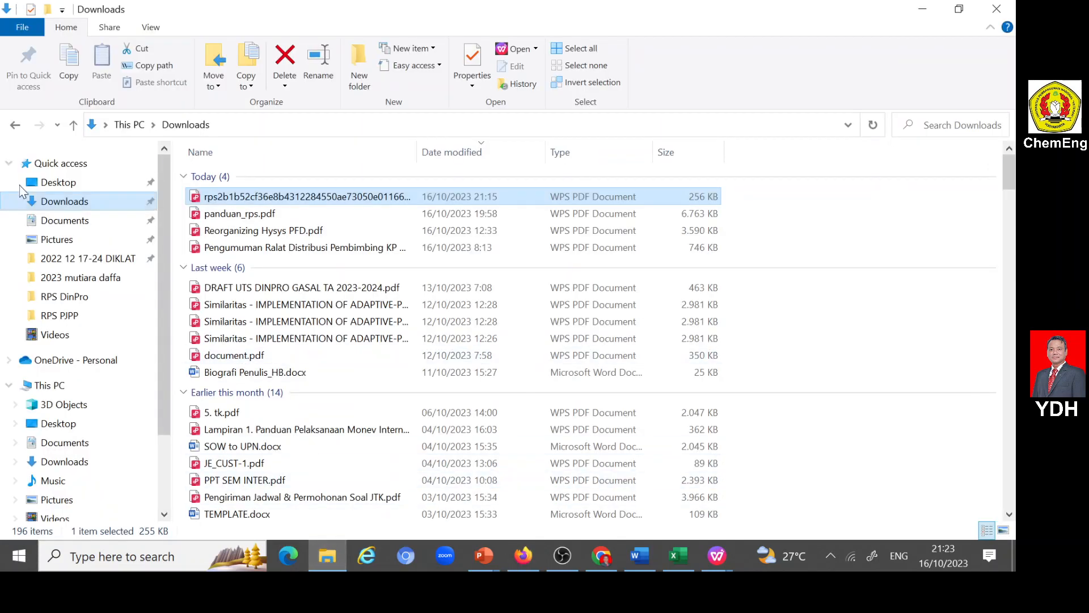
{"action": "left_click", "coordinate": [15, 125]}
{"action": "scroll", "coordinate": [309, 300], "scroll_direction": "down", "scroll_amount": 4}
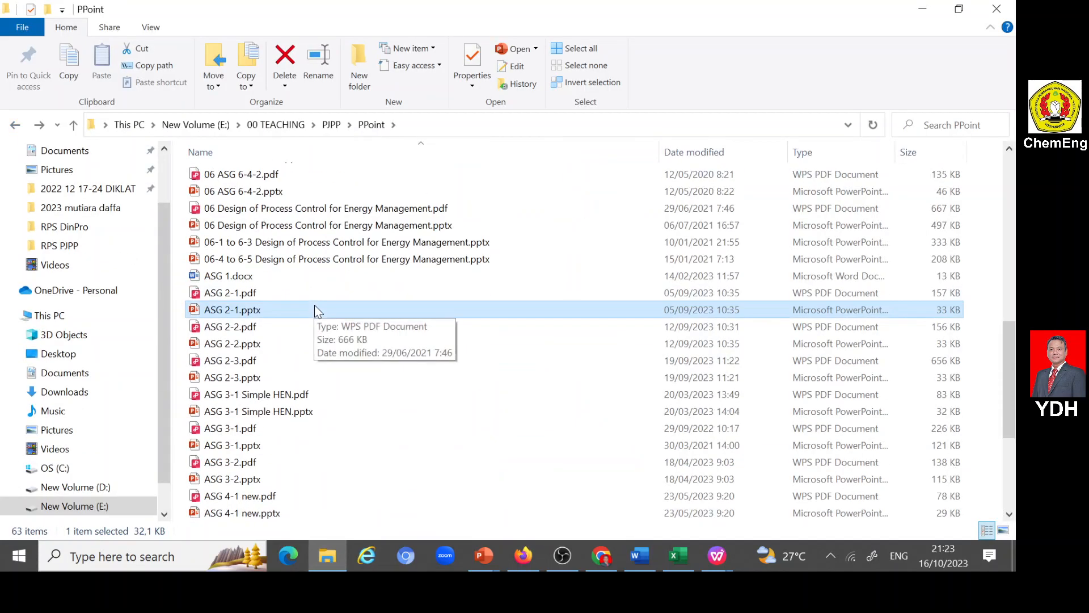
{"action": "double_click", "coordinate": [228, 347]}
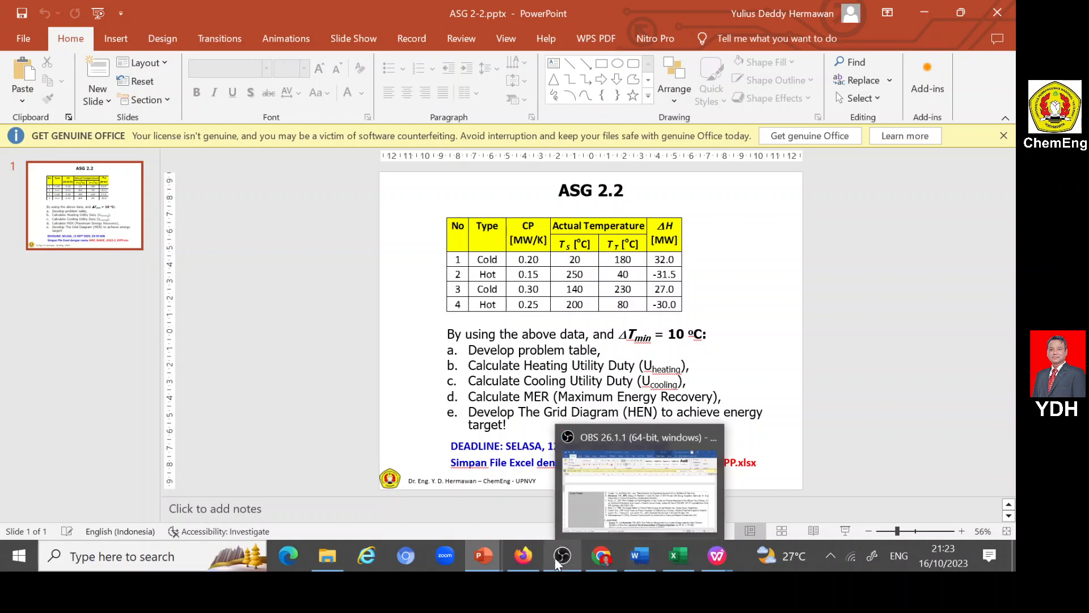
- Return to the portal form in Firefox and complete Judul Tugas as "ASG2-2: PROBLEM TABLE"
{"action": "left_click", "coordinate": [524, 555]}
{"action": "type", "text": "Probl"}
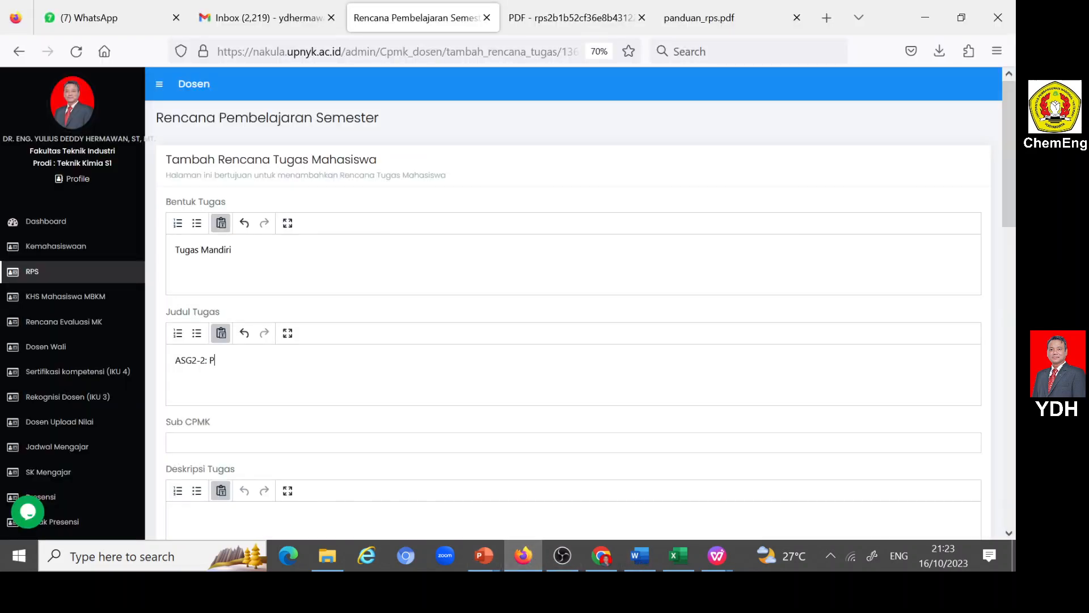
{"action": "key", "text": "BackSpace"}
{"action": "key", "text": "BackSpace"}
{"action": "key", "text": "BackSpace"}
{"action": "key", "text": "BackSpace"}
{"action": "type", "text": "ROBLEM TABLE"}
- Set Sub CPMK to Sub CPMK3 on the PINCH METHOD and Sub CPMK5 on the PROBLEM TABLE, in that order
{"action": "left_click", "coordinate": [273, 443]}
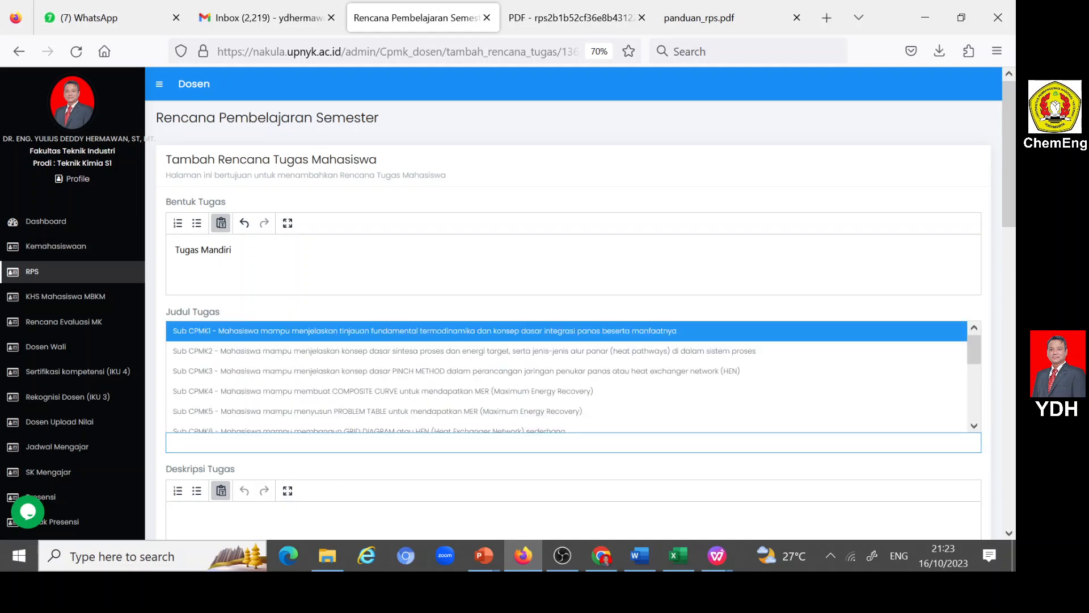
{"action": "left_click", "coordinate": [372, 411]}
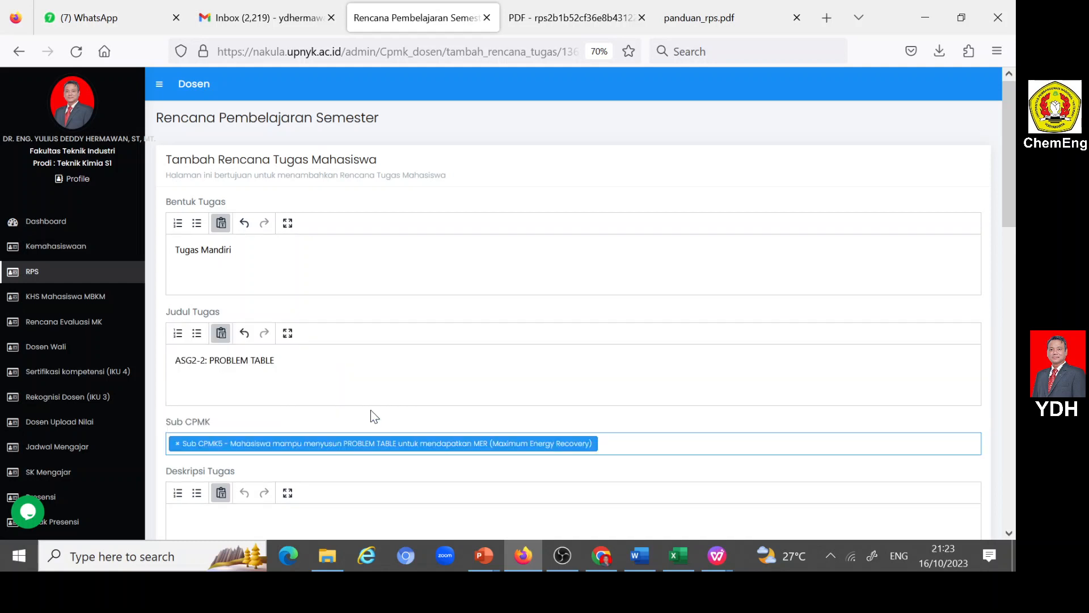
{"action": "scroll", "coordinate": [372, 416], "scroll_direction": "down", "scroll_amount": 3}
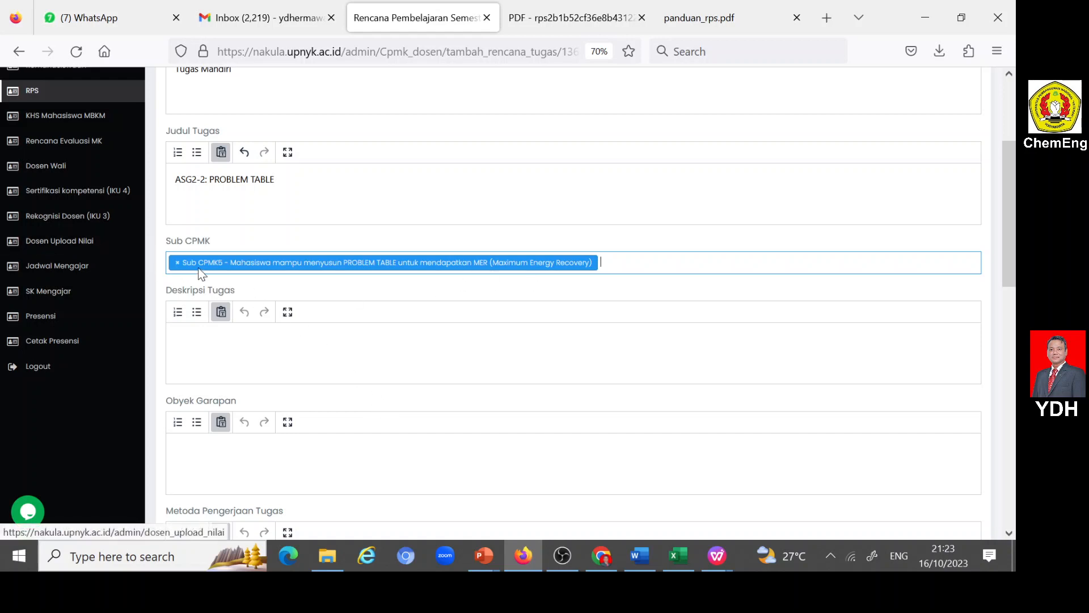
{"action": "left_click", "coordinate": [177, 262]}
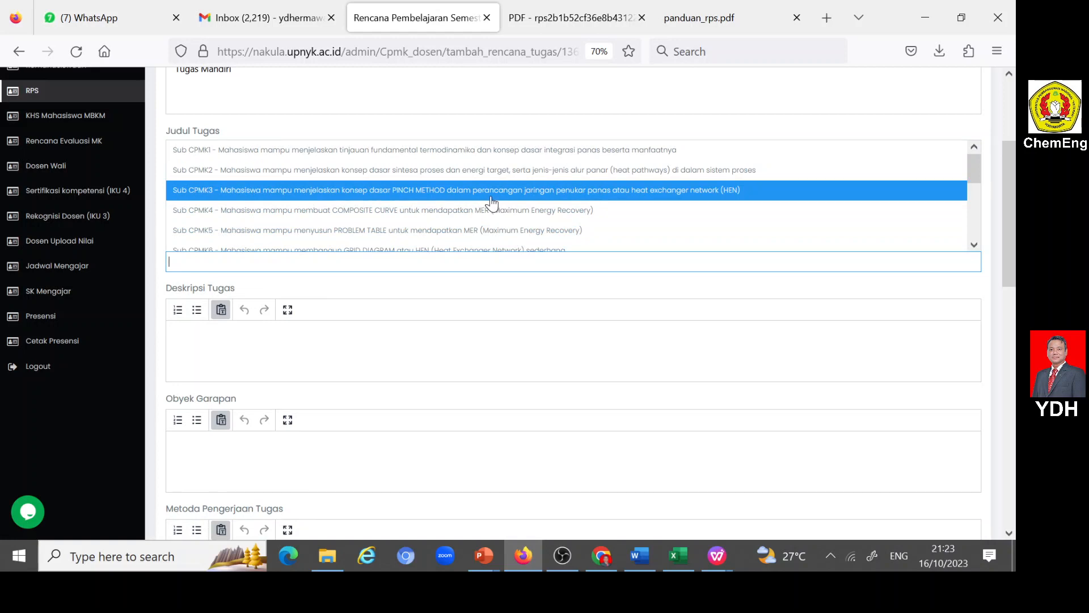
{"action": "left_click", "coordinate": [480, 193]}
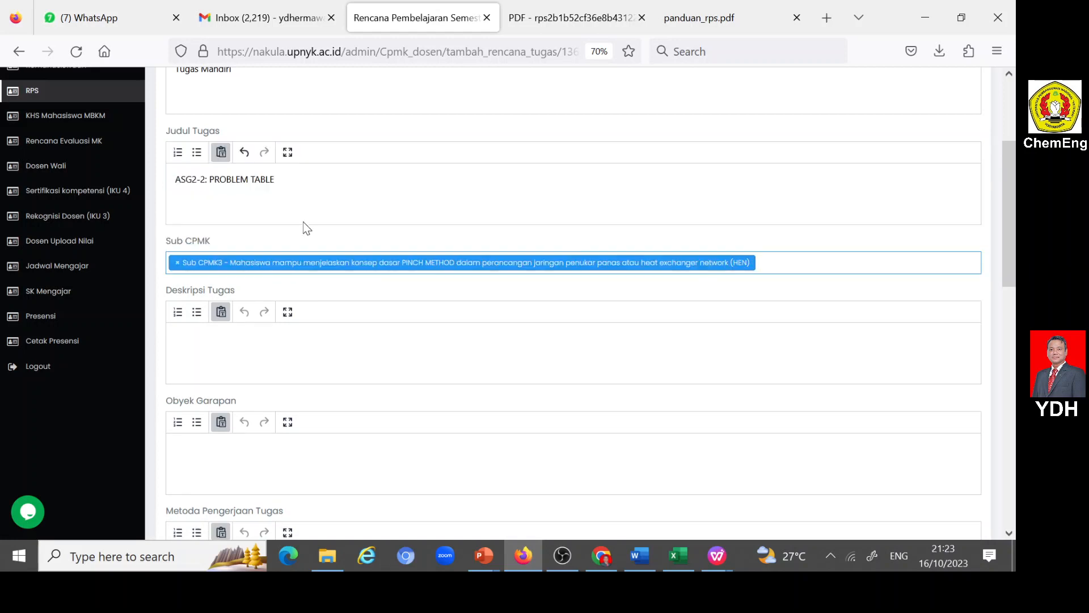
{"action": "left_click", "coordinate": [805, 261]}
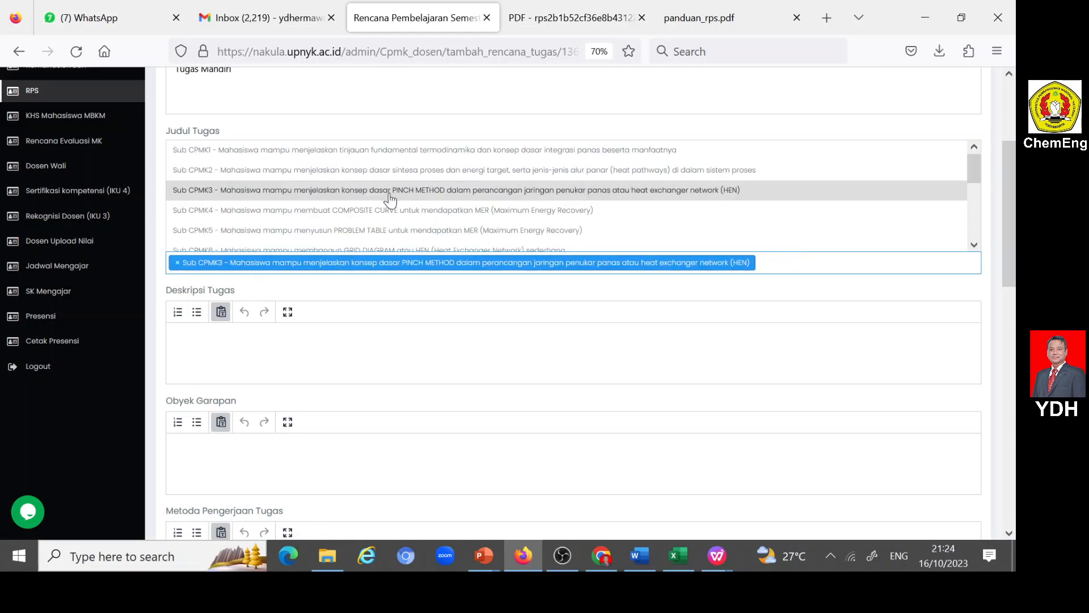
{"action": "left_click", "coordinate": [271, 233]}
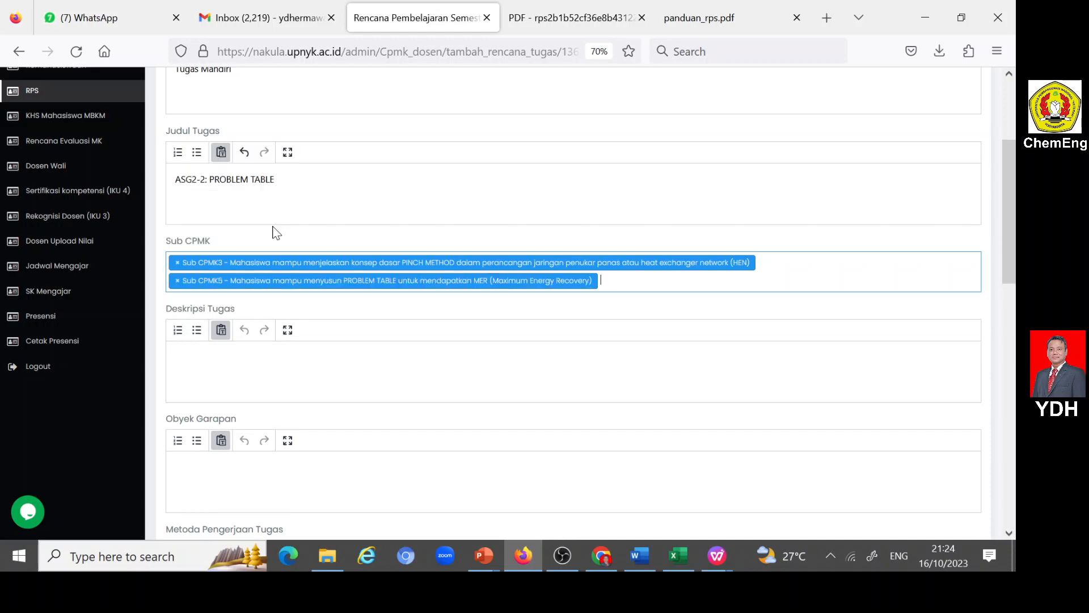
- Fill in Deskripsi Tugas with "Membuat PROBLEM TABLE untuk menentukan MER"
{"action": "left_click", "coordinate": [284, 365]}
{"action": "type", "text": "M"}
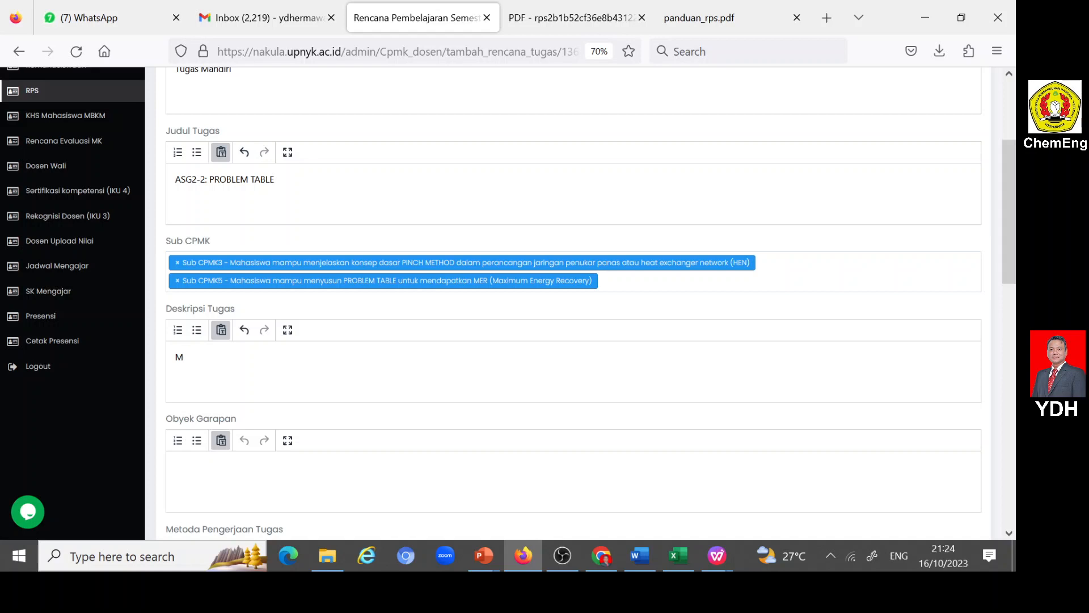
{"action": "type", "text": "embuat PROBLEM TABLE untuk m"}
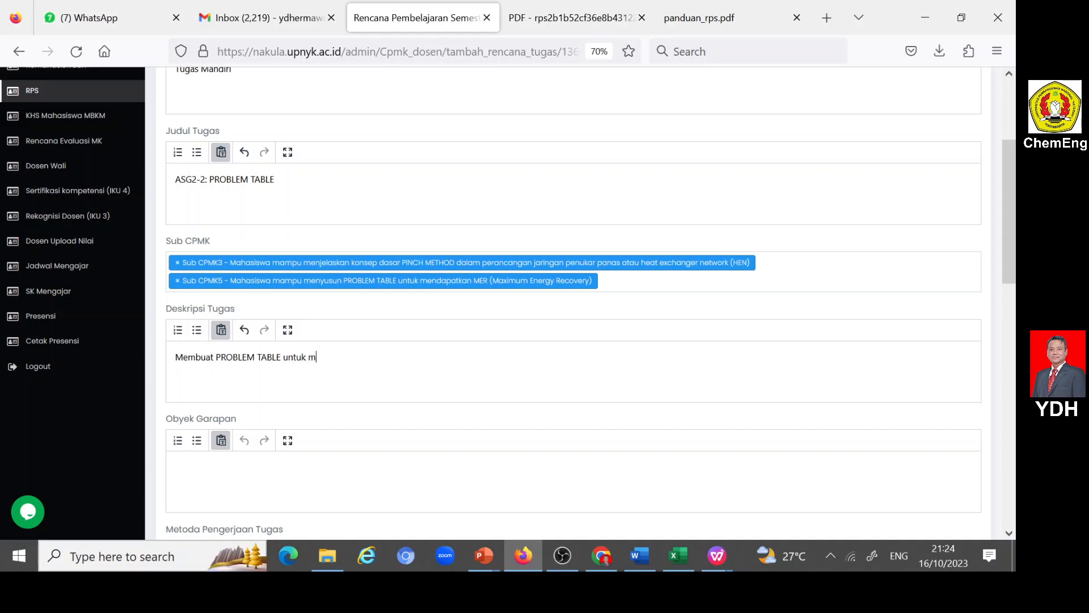
{"action": "type", "text": "enentukan MER"}
- Fill in Obyek Garapan with "Kasus integrasi panas dari dua arus panas dan dua arus dingin (kelanjutan dari ASG2-1)"
{"action": "scroll", "coordinate": [254, 406], "scroll_direction": "down", "scroll_amount": 1}
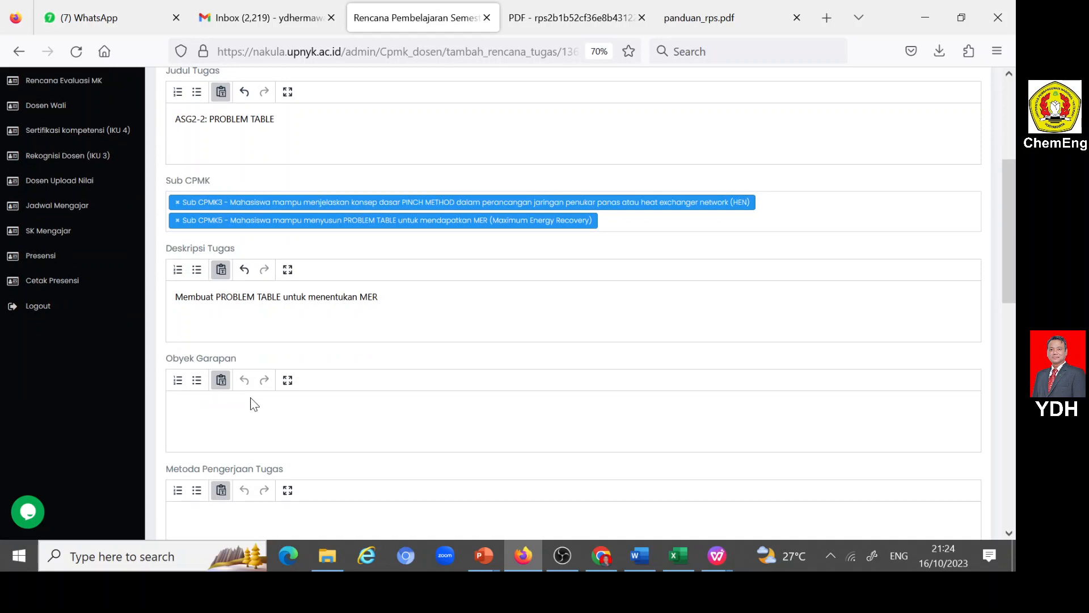
{"action": "type", "text": "Kasus integrasi panas dari dua arus panas"}
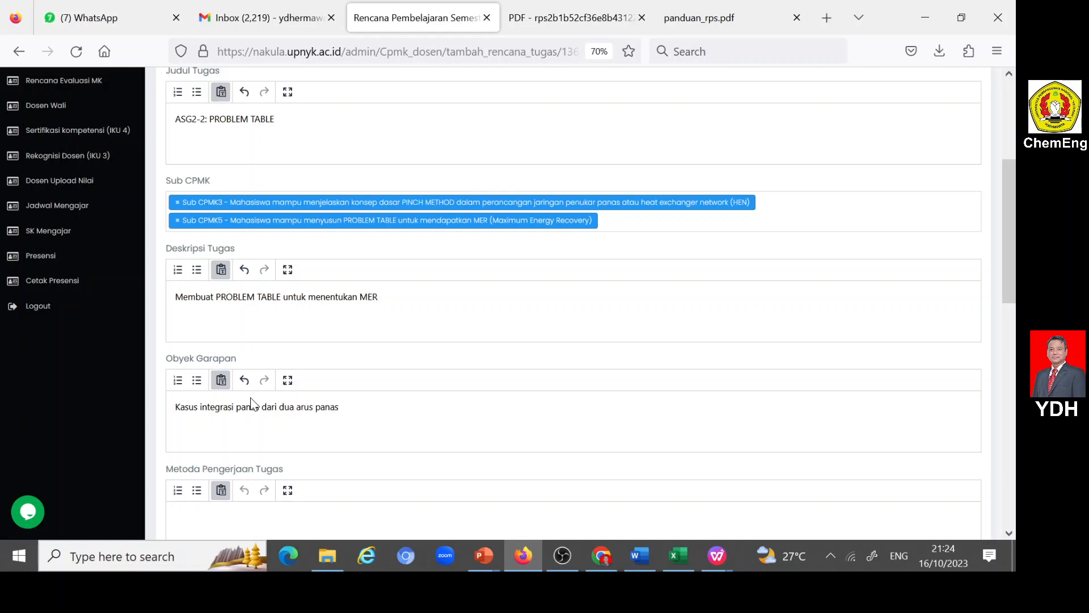
{"action": "type", "text": " dan dua arus"}
{"action": "type", "text": " dingin (kelanjutan da"}
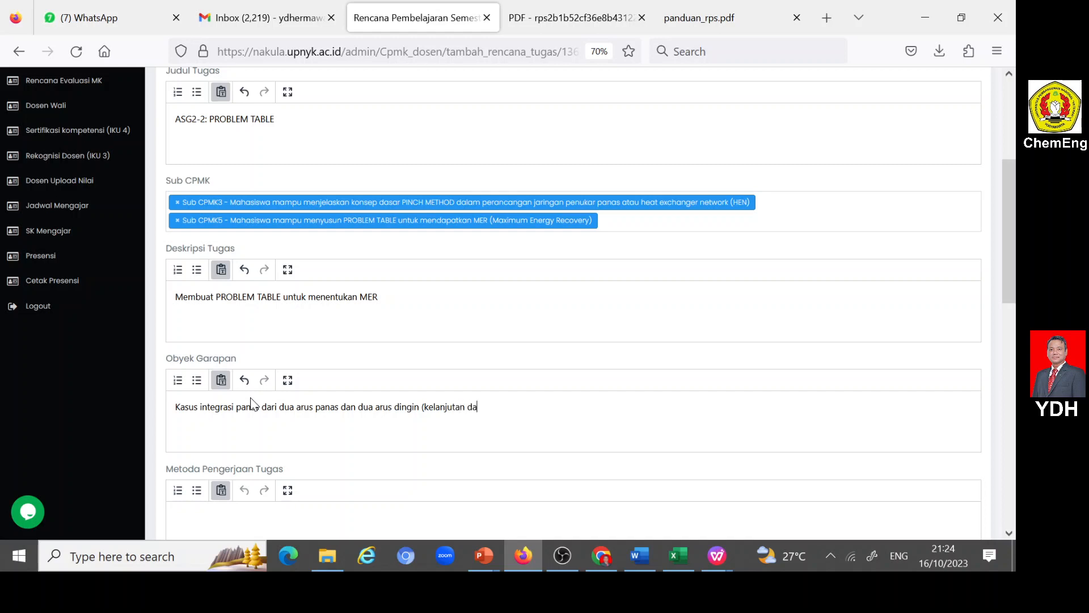
{"action": "type", "text": "ri ASG2-1)"}
- Fill in Metoda Pengerjaan Tugas with "Tugas dikerjakan secara mandiri menggunakan metode Problem Table."
{"action": "scroll", "coordinate": [232, 372], "scroll_direction": "down", "scroll_amount": 3}
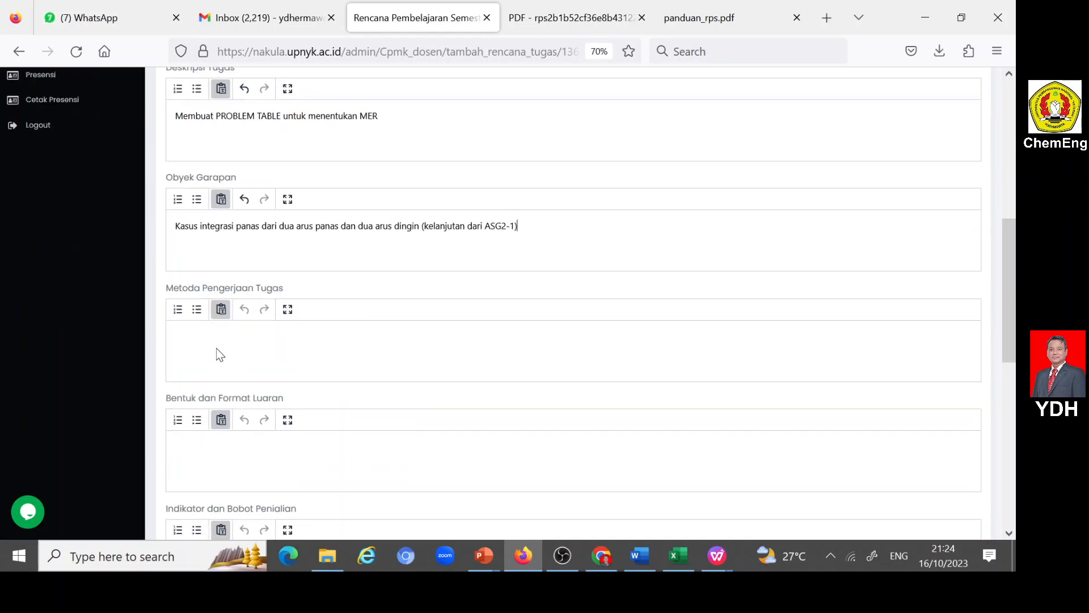
{"action": "left_click", "coordinate": [221, 354]}
{"action": "type", "text": "Tugas dikerjakan secara mandiri"}
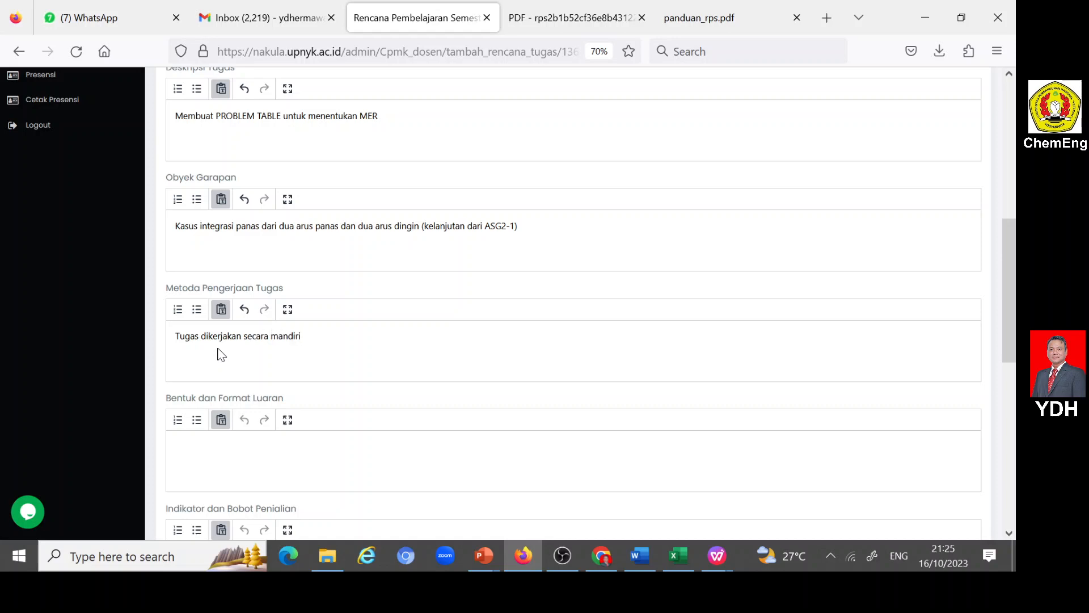
{"action": "type", "text": " menggunakan metode Pr"}
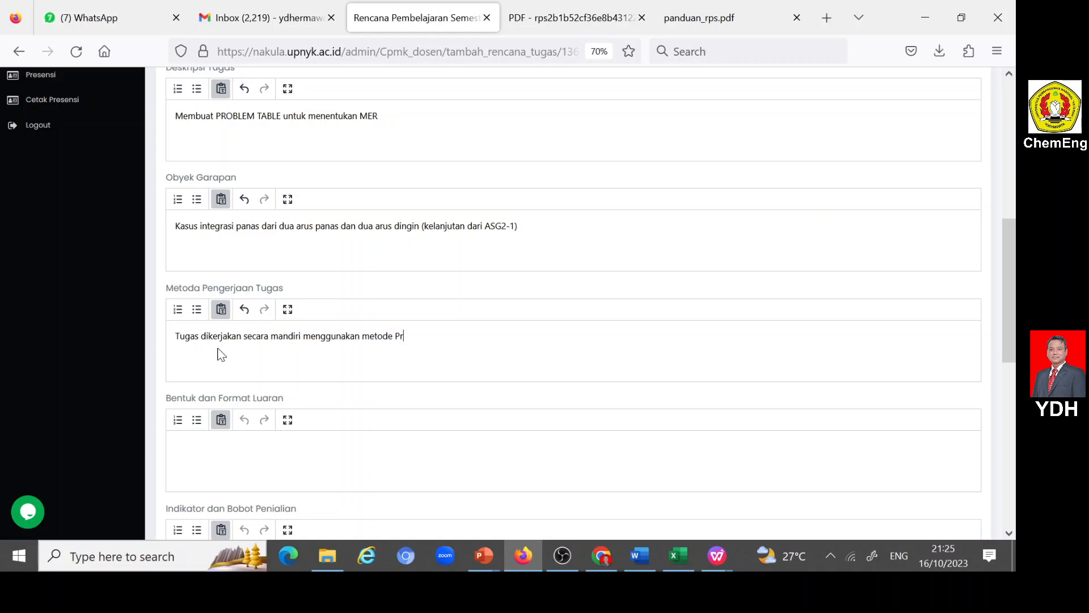
{"action": "type", "text": "oblem Table."}
- Fill in Bentuk dan Format Luaran with "PROBLE TABLE"
{"action": "left_click", "coordinate": [187, 446]}
{"action": "type", "text": "PROBLE TABLE"}
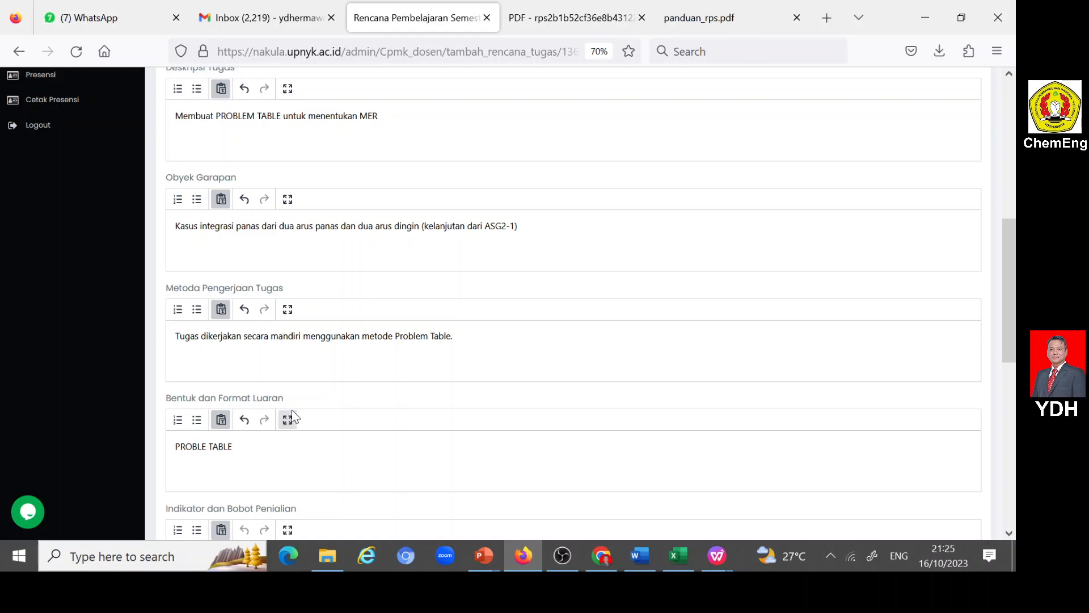
- Find week 5 in the Word document RPS PJPP 121210933.docx and copy its indicator text about composing the PROBLEM TABLE to obtain MER
{"action": "scroll", "coordinate": [292, 410], "scroll_direction": "down", "scroll_amount": 3}
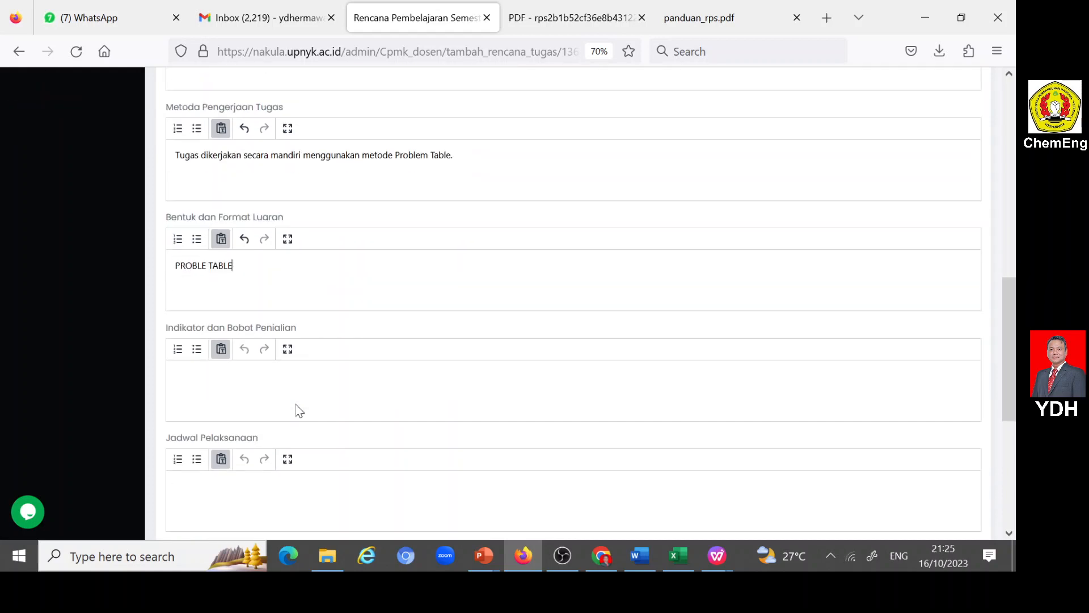
{"action": "left_click", "coordinate": [285, 387]}
{"action": "left_click", "coordinate": [639, 555]}
{"action": "scroll", "coordinate": [621, 307], "scroll_direction": "up", "scroll_amount": 6}
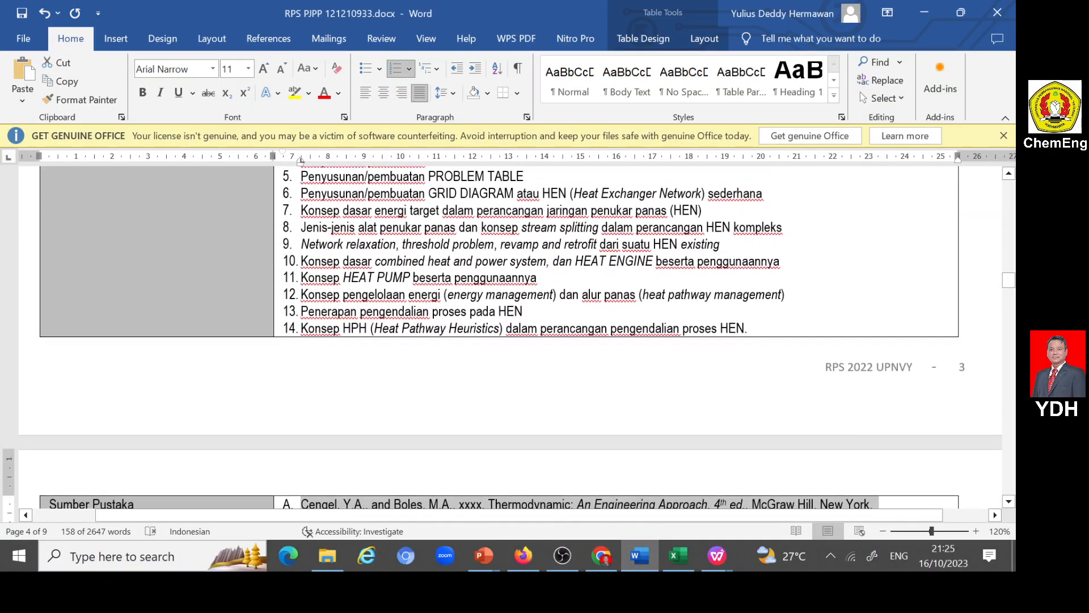
{"action": "scroll", "coordinate": [511, 341], "scroll_direction": "down", "scroll_amount": 15}
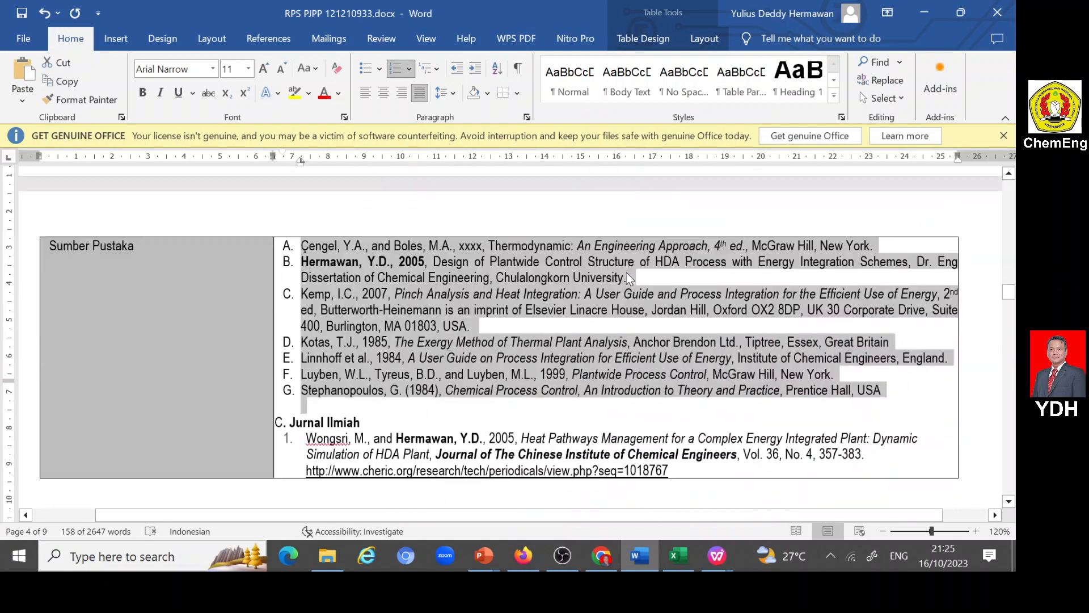
{"action": "scroll", "coordinate": [511, 341], "scroll_direction": "down", "scroll_amount": 12}
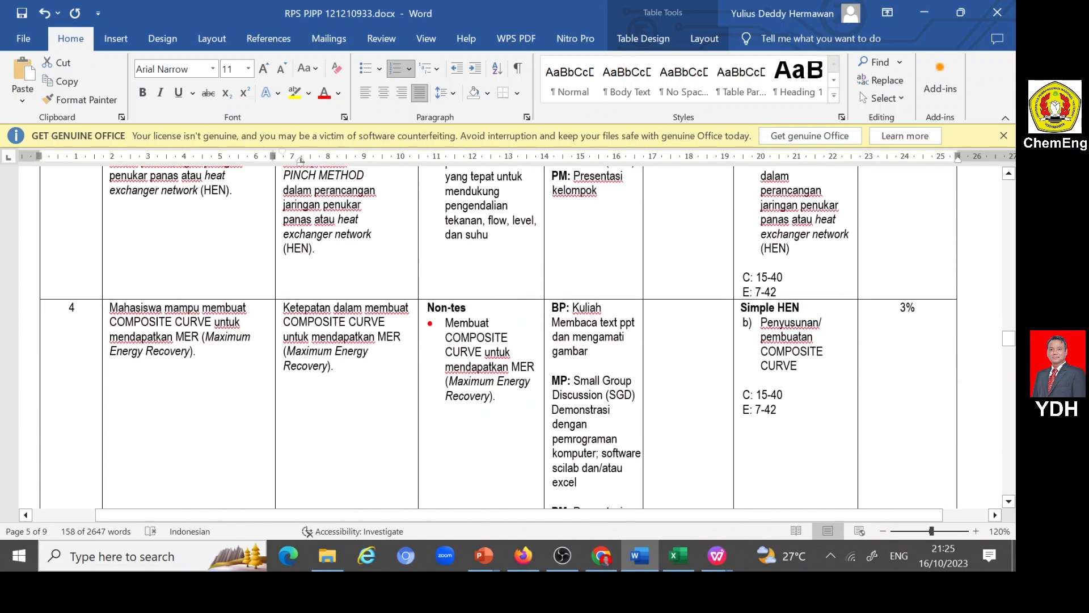
{"action": "scroll", "coordinate": [511, 341], "scroll_direction": "down", "scroll_amount": 5}
{"action": "scroll", "coordinate": [632, 292], "scroll_direction": "down", "scroll_amount": 2}
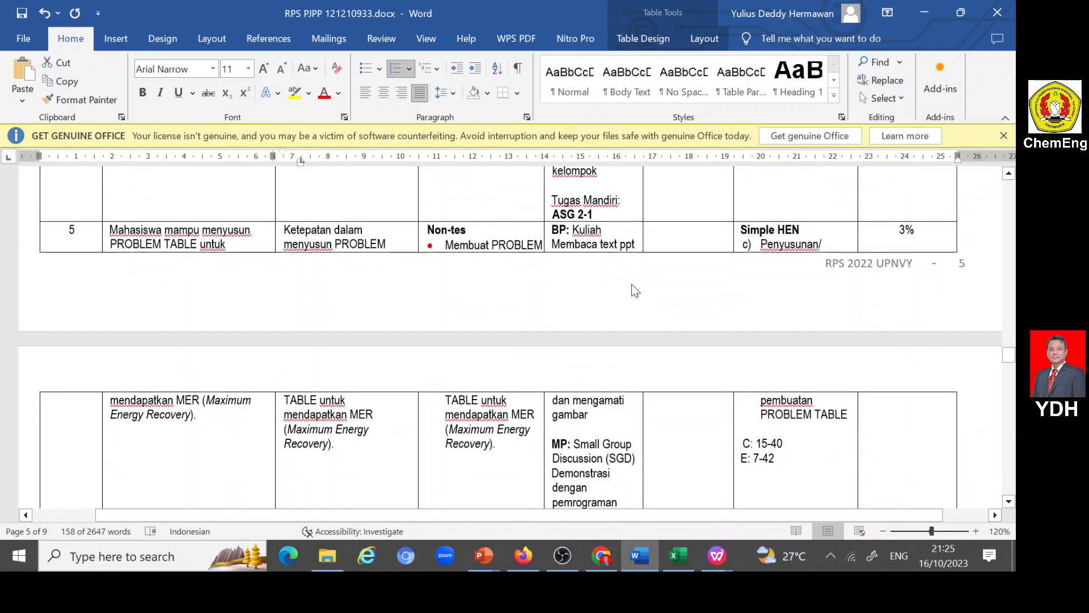
{"action": "left_click_drag", "start_coordinate": [284, 230], "coordinate": [336, 444]}
{"action": "key", "text": "ctrl+c"}
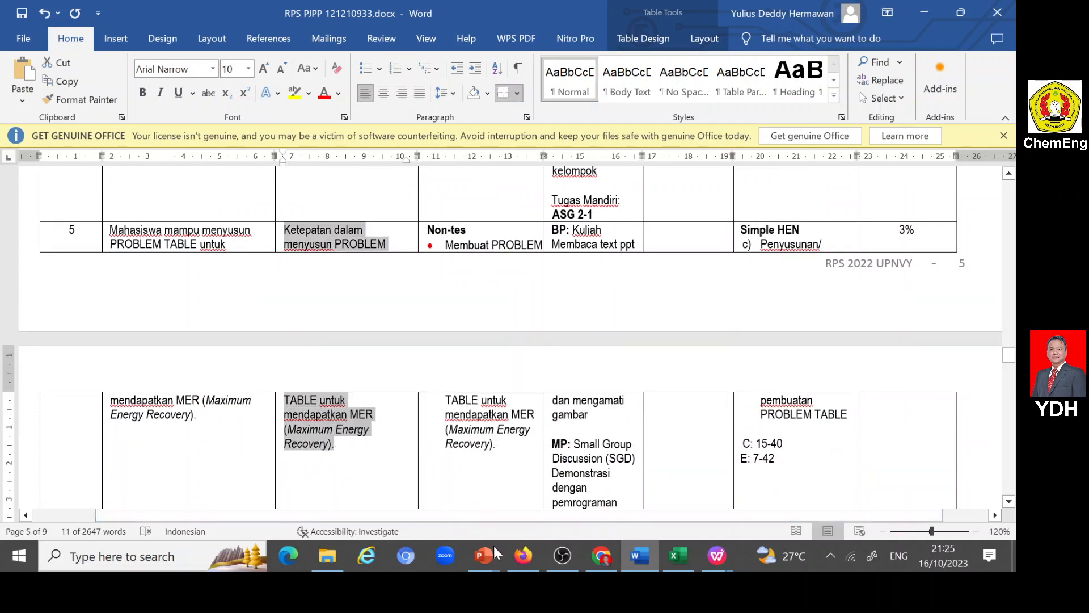
- Return to the portal form, paste the copied indicator into Indikator dan Bobot Penilaian, and add the line "Bobot=15%" below it
{"action": "left_click", "coordinate": [522, 556]}
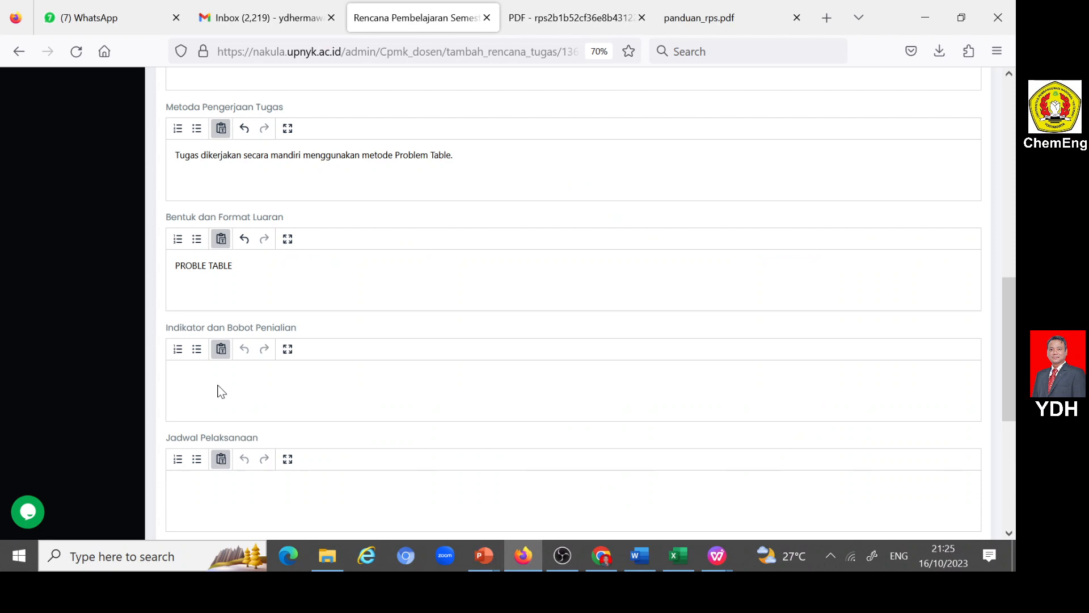
{"action": "key", "text": "ctrl+v"}
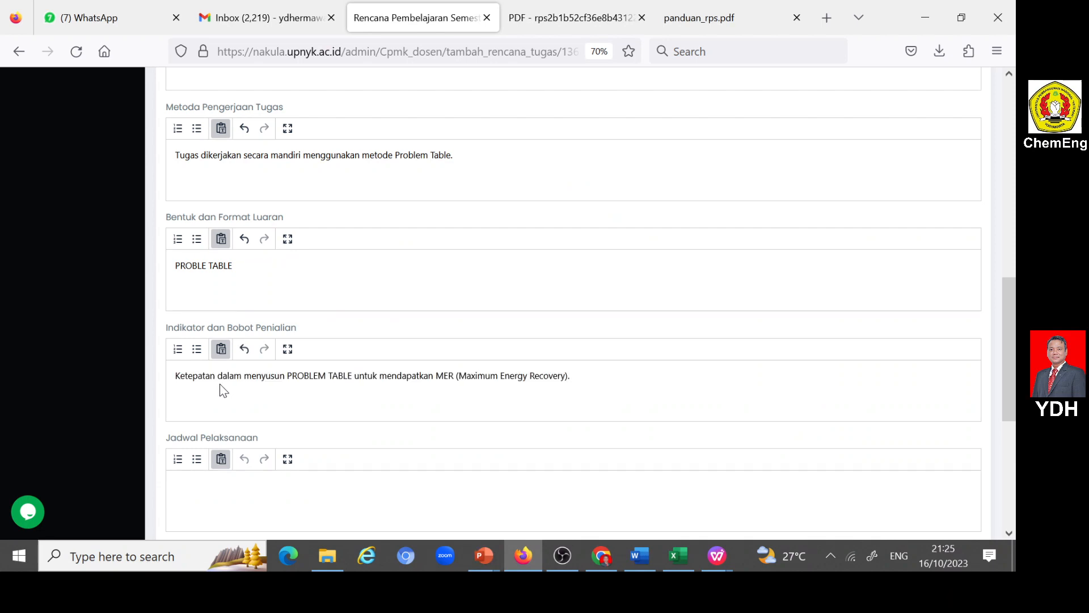
{"action": "key", "text": "Return"}
{"action": "type", "text": "Bobot=15%"}
- Set Jadwal Pelaksanaan to "Minggu ke-4"
{"action": "scroll", "coordinate": [360, 420], "scroll_direction": "down", "scroll_amount": 3}
{"action": "left_click", "coordinate": [292, 382]}
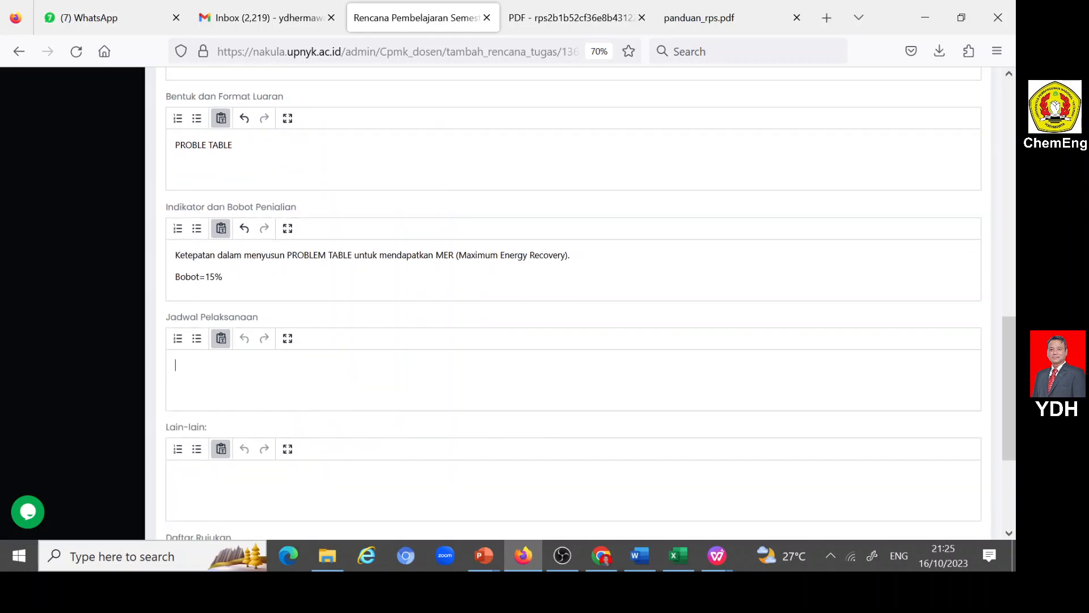
{"action": "type", "text": "Minggu ke-4"}
- Switch to the Word document RPS PJPP 121210933.docx and copy book references A to G from the Sumber Pustaka section
{"action": "scroll", "coordinate": [308, 379], "scroll_direction": "down", "scroll_amount": 3}
{"action": "left_click", "coordinate": [276, 401]}
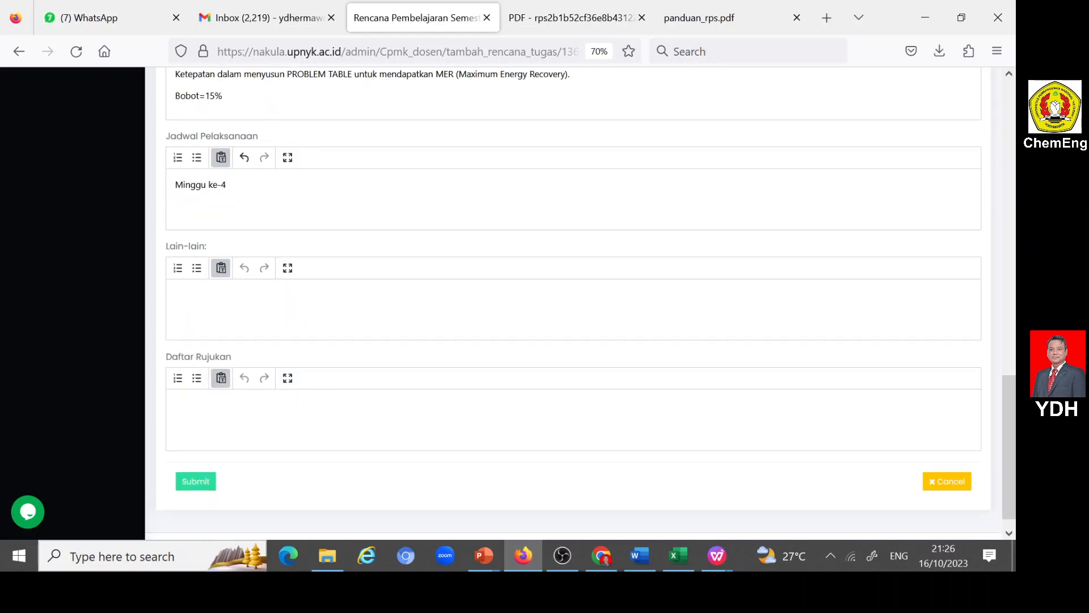
{"action": "left_click", "coordinate": [639, 556]}
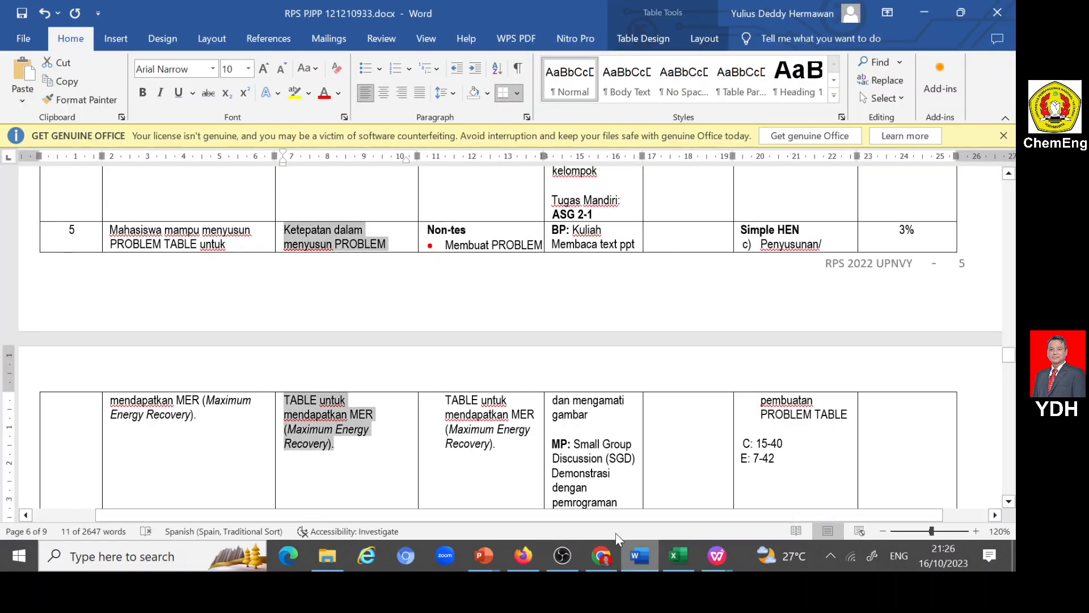
{"action": "scroll", "coordinate": [499, 338], "scroll_direction": "up", "scroll_amount": 15}
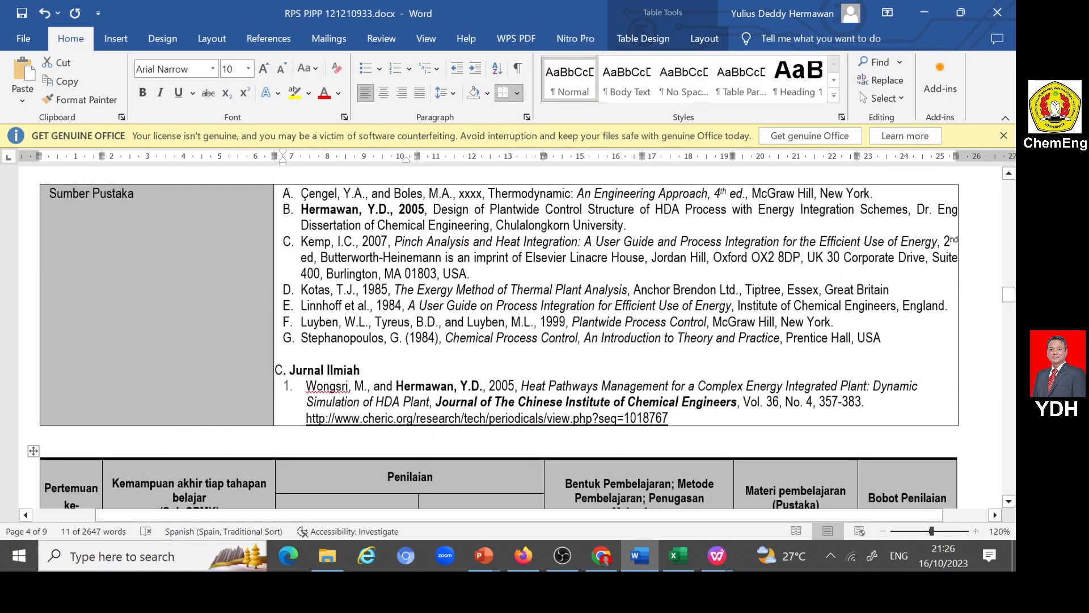
{"action": "left_click_drag", "start_coordinate": [301, 193], "coordinate": [896, 339]}
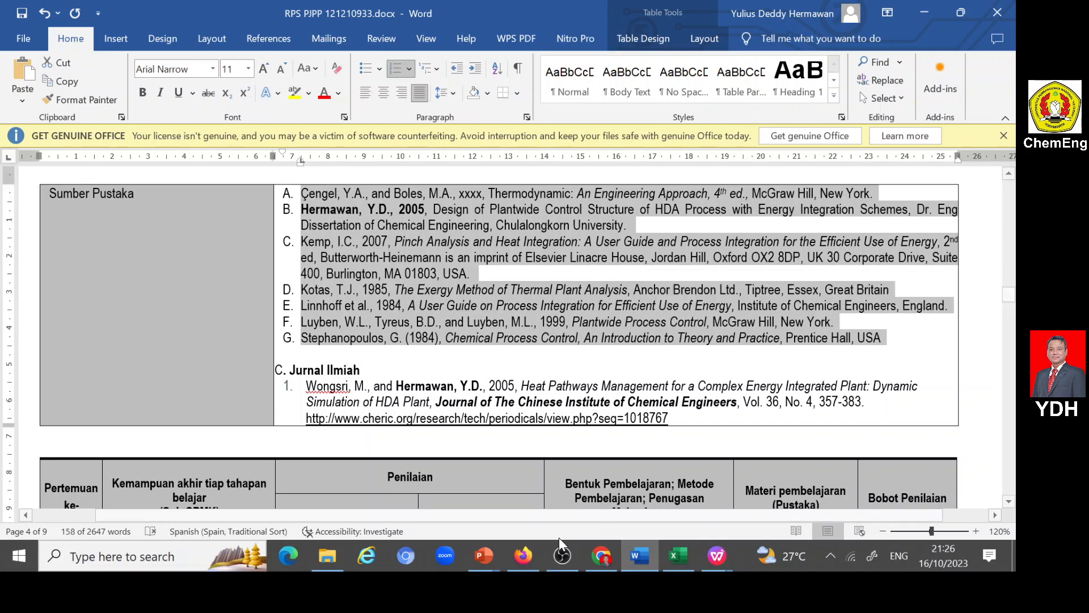
- Return to the portal form, paste the copied references into Daftar Rujukan, and submit the ASG2-2 task plan
{"action": "left_click", "coordinate": [522, 556]}
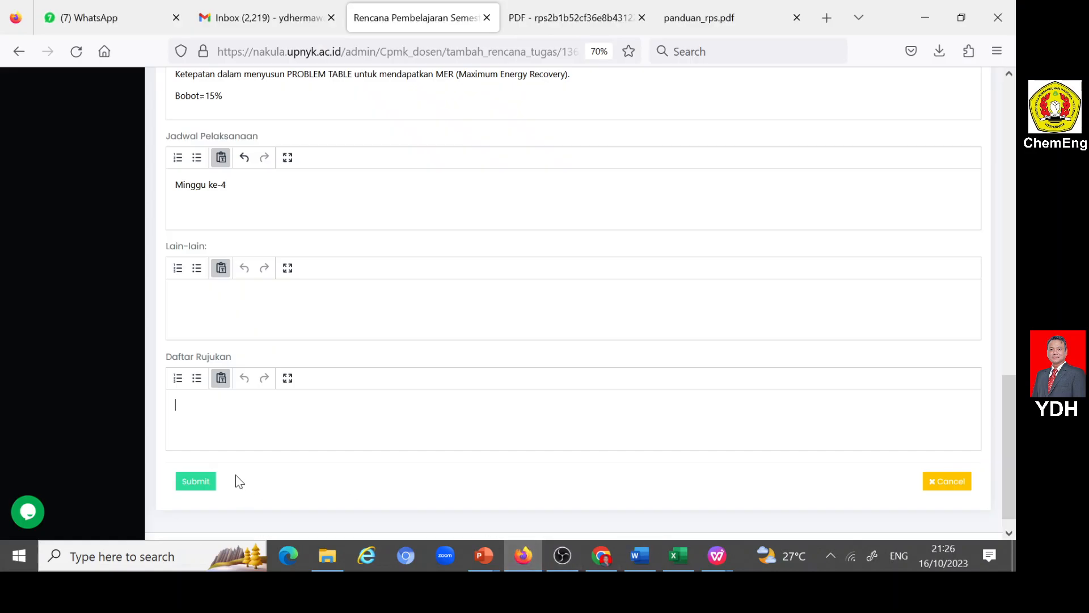
{"action": "left_click", "coordinate": [236, 415]}
{"action": "type", "text": "A. Çengel, Y.A., and Boles, M.A., xxxx, Thermodynamic: An Engineering Approach, 4th ed., McGraw Hill, New York. B. Hermawan, Y.D., 2005, Design of Plantwide Control Structure of HDA Process with Energy Integration Schemes, Dr. Eng Dissertation of Chemical Engineering, Chulalongkorn University. C. Kemp, I.C., 2007, Pinch Analysis and Heat Integration: A User Guide and Process Integration for the Efficient Use of Energy, 2nd ed, Butterworth-Heinemann is an imprint of Elsevier Linacre House, Jordan Hill, Oxford OX2 8DP, UK 30 Corporate Drive, Suite 400, Burlington, MA 01803, USA. D. Kotas, T.J., 1985, The Exergy Method of Thermal Plant Analysis, Anchor Brendon Ltd., Tiptree, Essex, Great Britain E. Linnhoff et al., 1984, A User Guide on Process Integration for Efficient Use of Energy, Institute of Chemical Engineers, England. F. Luyben, W.L., Tyreus, B.D., and Luyben, M.L., 1999, Plantwide Process Control, McGraw Hill, New York. G. Stephanopoulos, G. (1984), Chemical Process Control, An Introduction to Theory and Practice, Prentice Hall, USA"}
{"action": "left_click", "coordinate": [208, 482]}
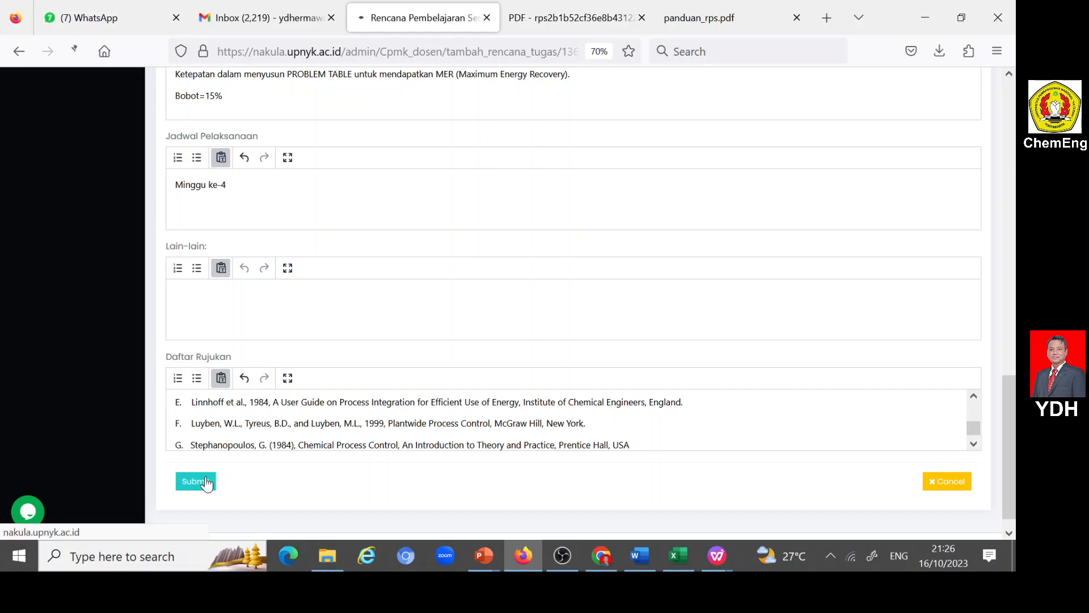
- Add a new Rencana Tugas Mahasiswa entry and set its Bentuk Tugas to "Tugas Mandiri"
{"action": "scroll", "coordinate": [324, 427], "scroll_direction": "down", "scroll_amount": 1}
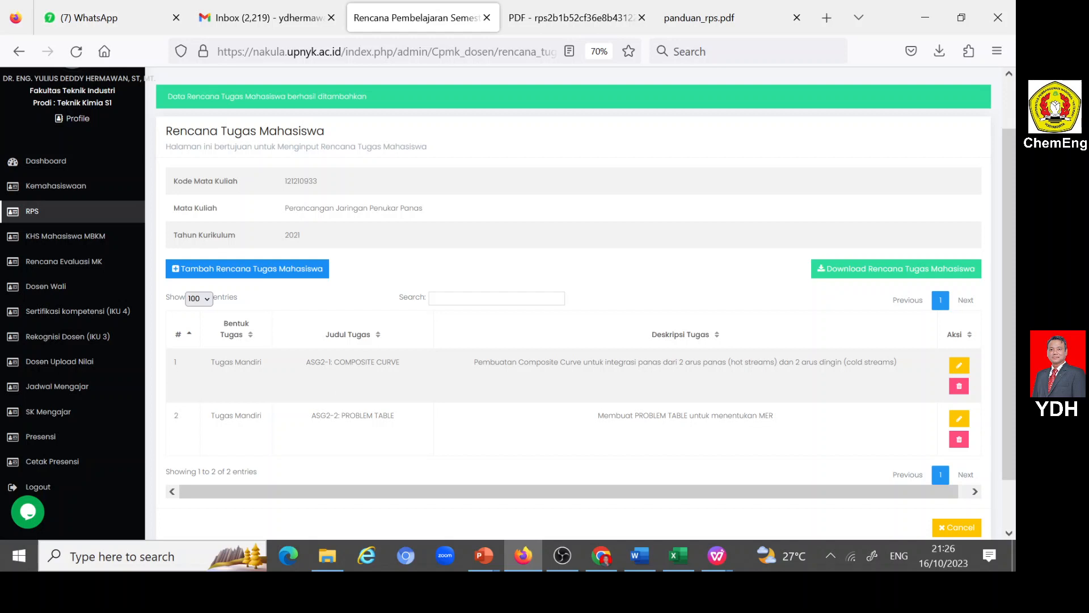
{"action": "left_click", "coordinate": [177, 272]}
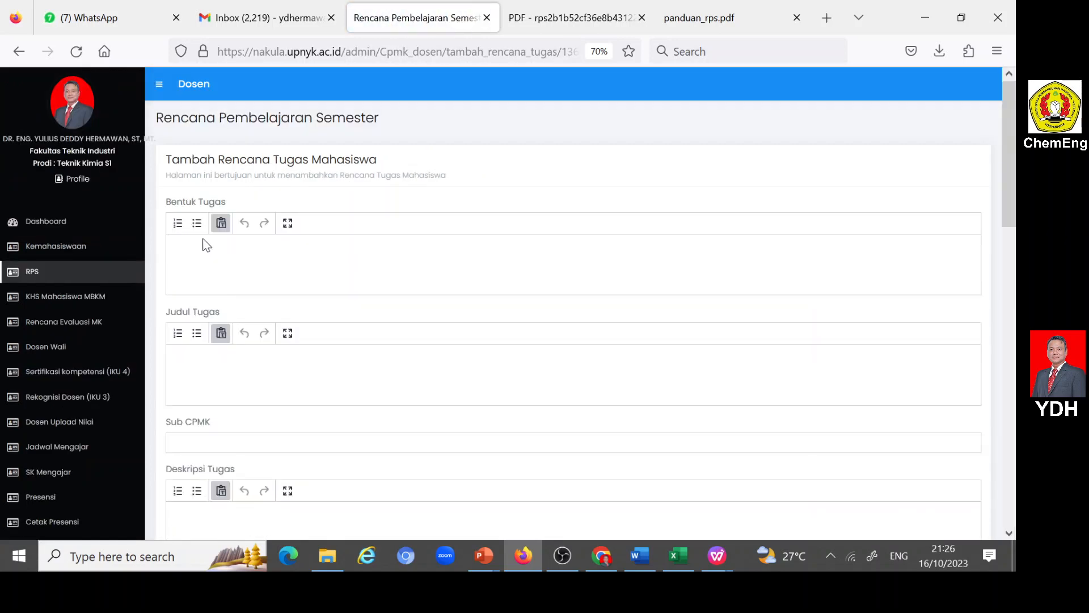
{"action": "left_click", "coordinate": [206, 250]}
{"action": "type", "text": "Tugas Mandiri"}
- Fill in Judul Tugas with "ASG2-3: GRID DIAGRAM (Simple HEN)"
{"action": "left_click", "coordinate": [176, 360]}
{"action": "type", "text": "ASG2-3: GRID DIAGRA"}
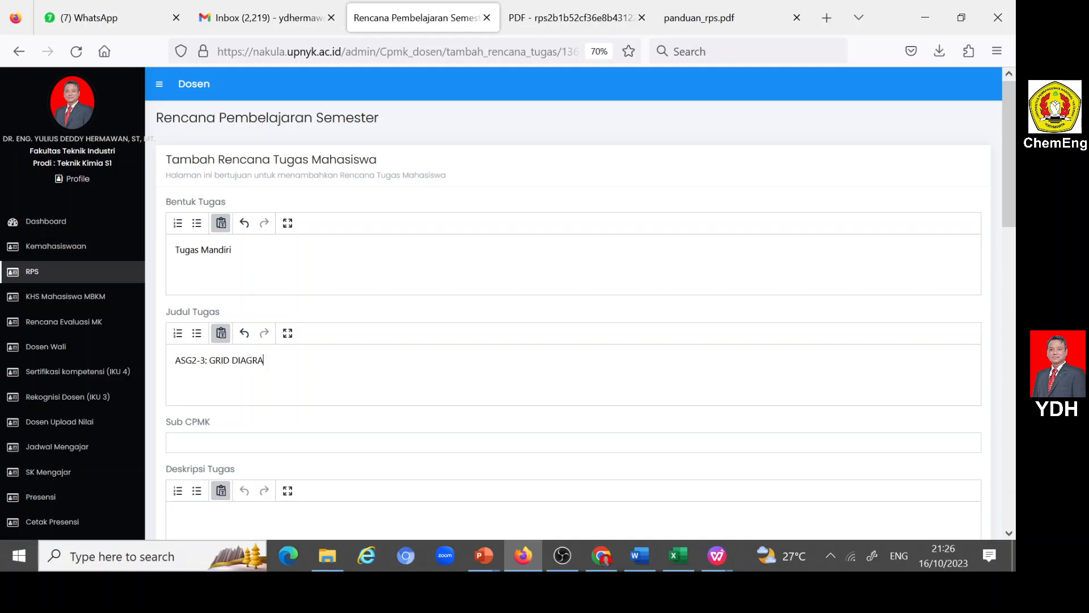
{"action": "type", "text": "M (Simple HEN"}
- Assign Sub CPMK6, about building a simple GRID DIAGRAM or HEN (Heat Exchanger Network), to the task
{"action": "left_click", "coordinate": [306, 442]}
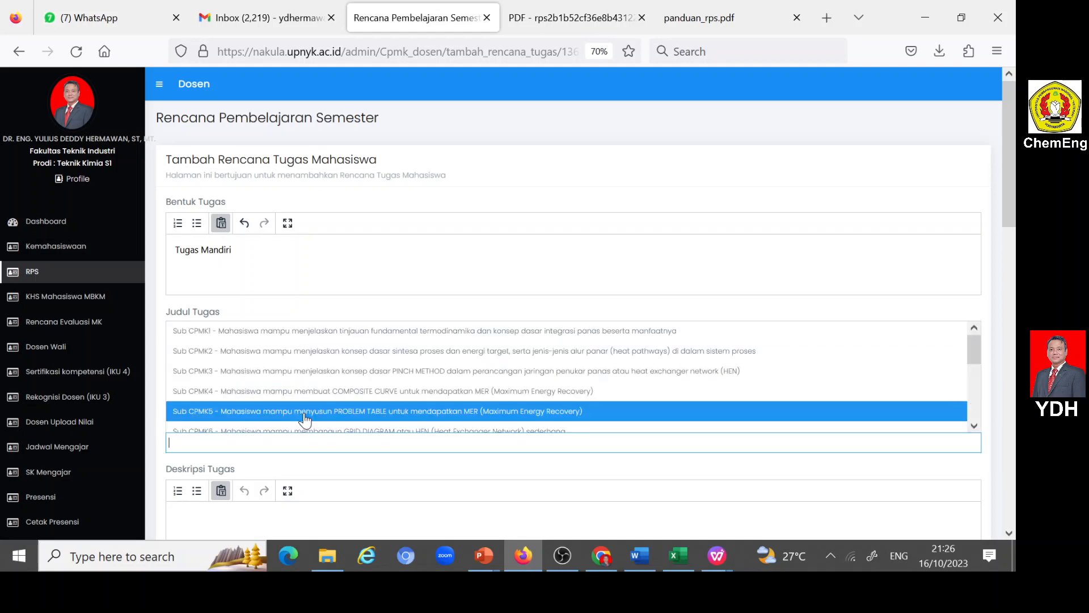
{"action": "scroll", "coordinate": [308, 411], "scroll_direction": "down", "scroll_amount": 2}
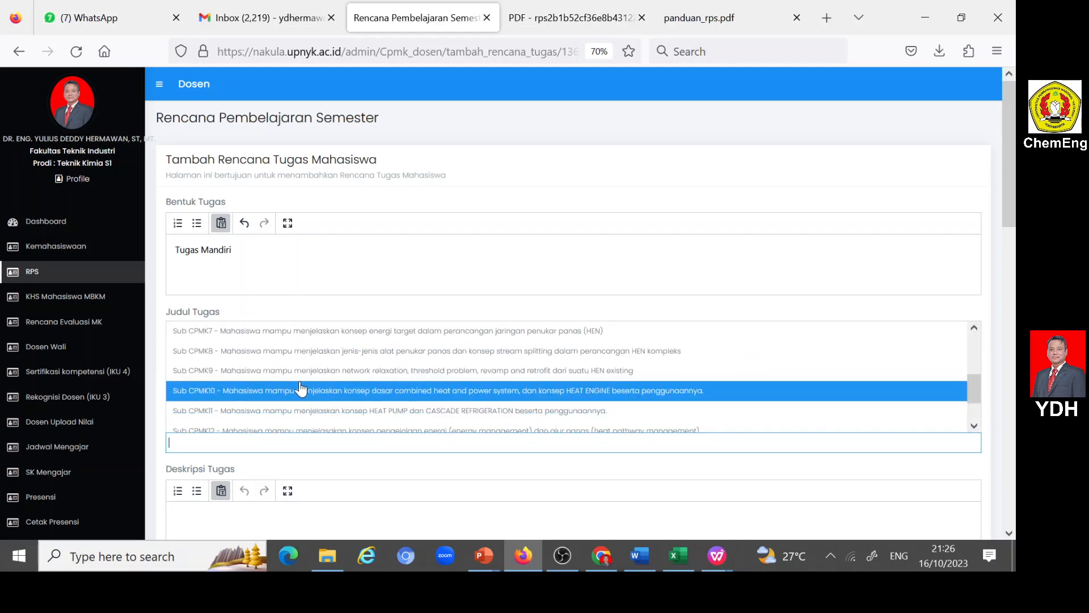
{"action": "scroll", "coordinate": [304, 387], "scroll_direction": "up", "scroll_amount": 1}
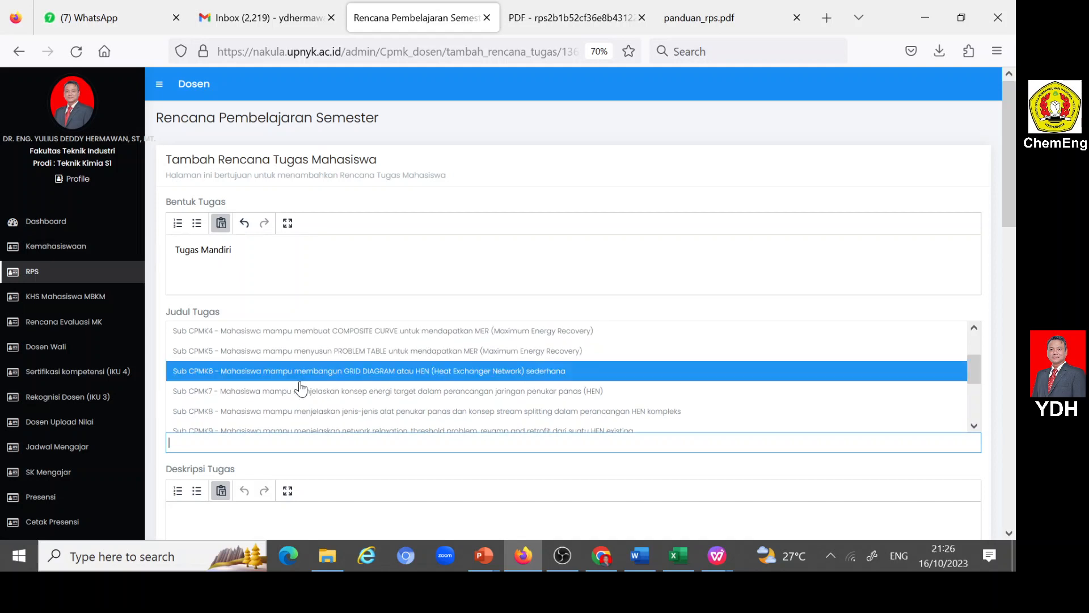
{"action": "left_click", "coordinate": [339, 369]}
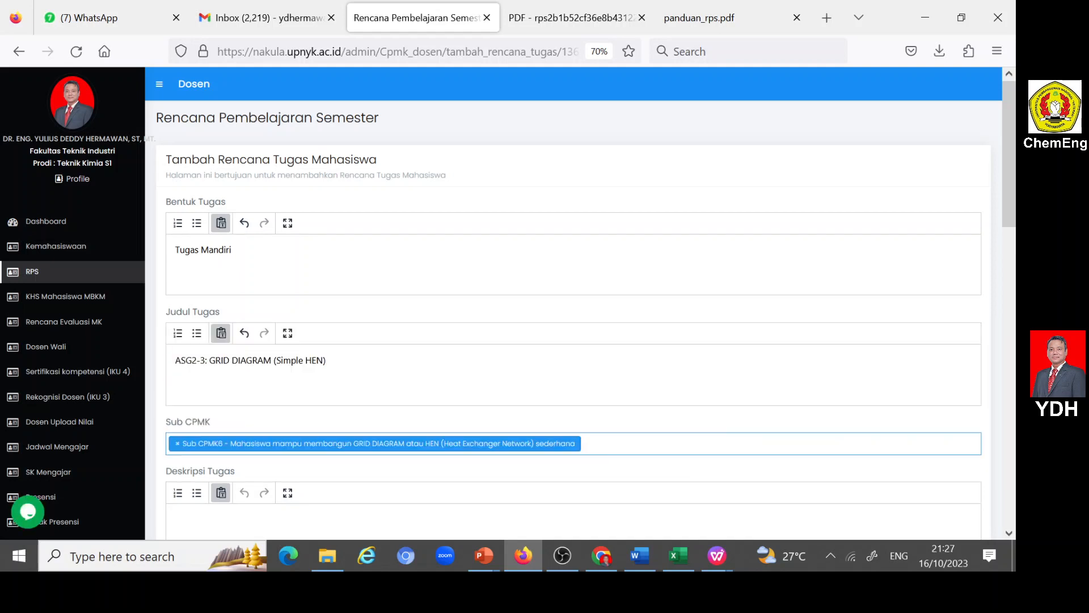
- Fill in Deskripsi Tugas with "Membuat jaringan penukar panas sederhana (simple HEN) dari kasus ASG2-1/ASG2-2"
{"action": "scroll", "coordinate": [338, 371], "scroll_direction": "down", "scroll_amount": 2}
{"action": "left_click", "coordinate": [336, 404]}
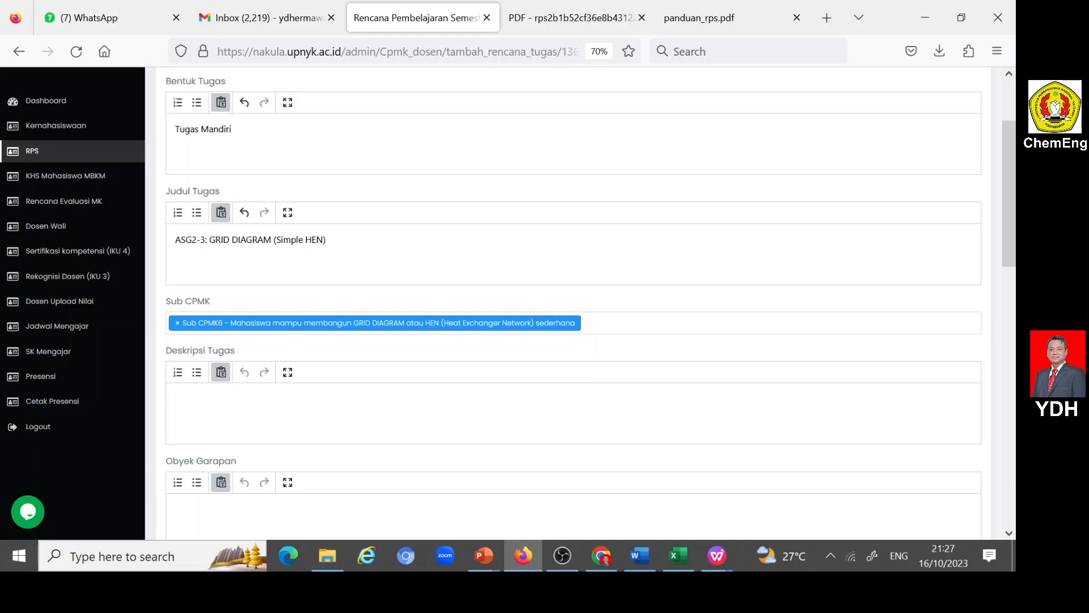
{"action": "type", "text": "Membuat jaringan penukar panas seder"}
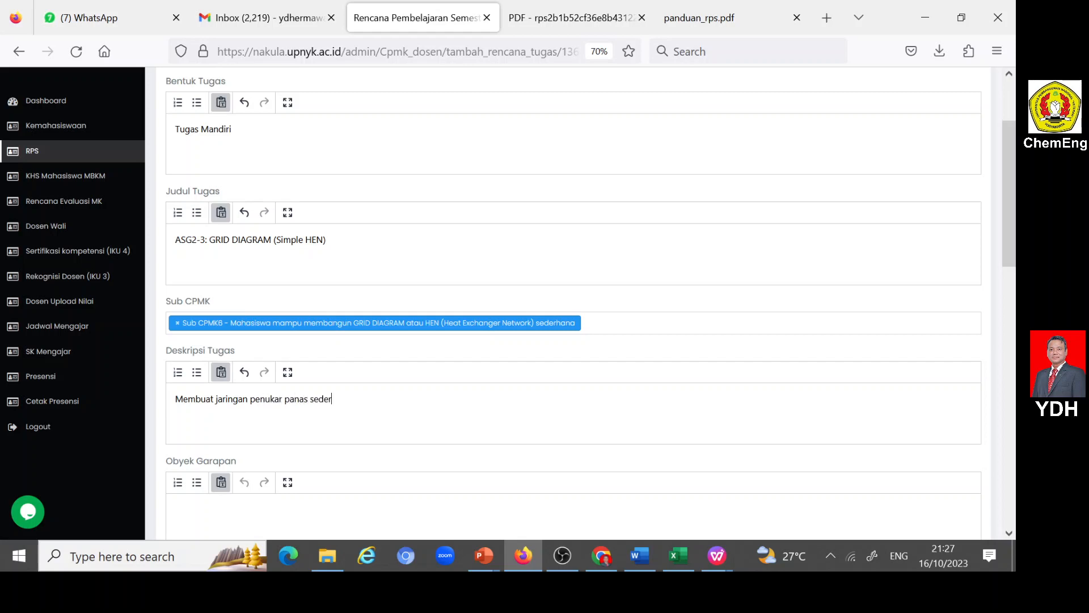
{"action": "type", "text": "hana (simple HEN) dari kasus"}
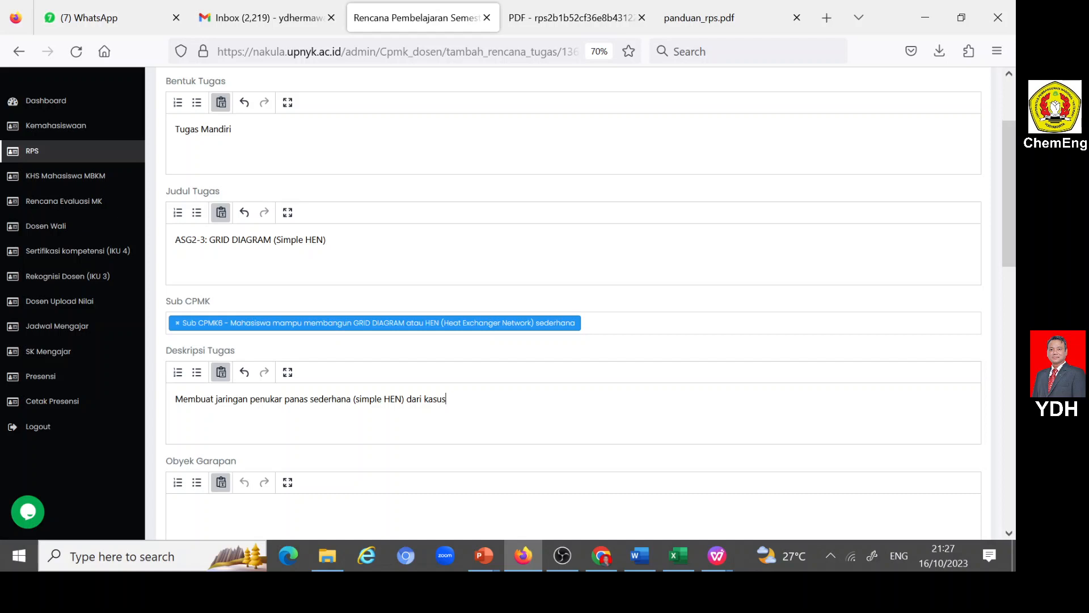
{"action": "type", "text": " ASG2-1/ASG2-2"}
- Fill in Obyek Garapan with "Integrasi panas dua arus panas dan dua arus dingin (melanjutkan kasus ASG2-1/ASG2-2)"
{"action": "scroll", "coordinate": [215, 424], "scroll_direction": "down", "scroll_amount": 2}
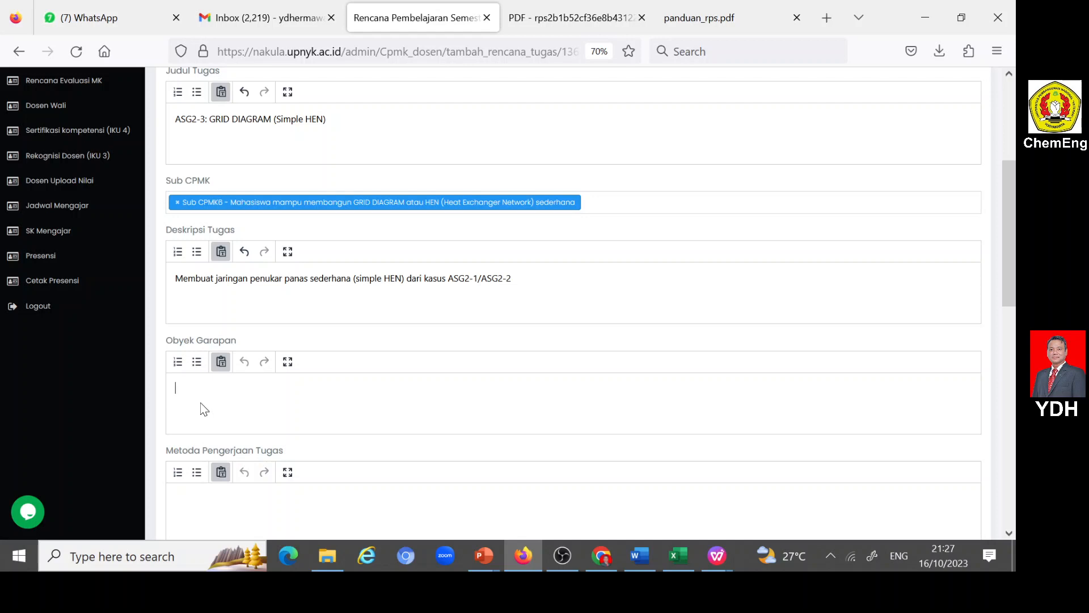
{"action": "type", "text": "Integrasi panas a"}
{"action": "type", "text": "rus"}
{"action": "key", "text": "Left"}
{"action": "key", "text": "Left"}
{"action": "type", "text": "dua arus pana"}
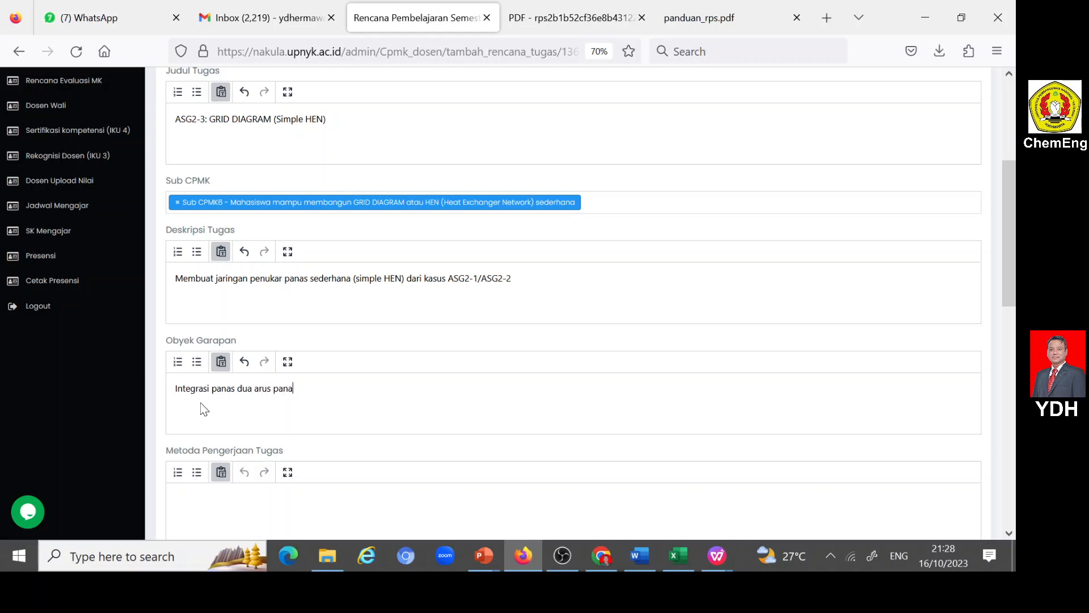
{"action": "type", "text": "s dan dua arus dingin (melanju"}
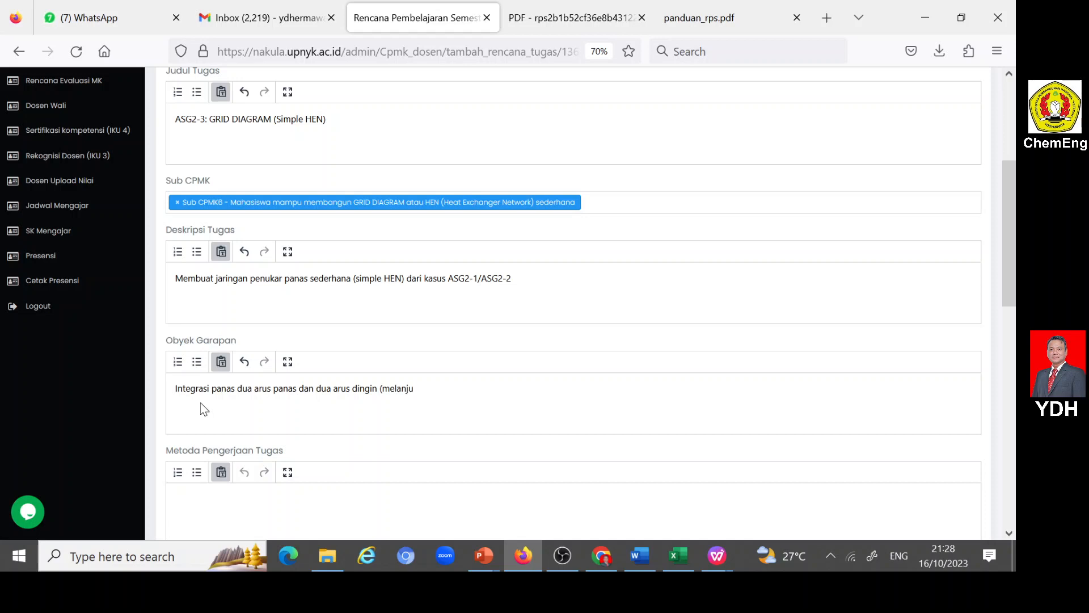
{"action": "type", "text": "tkan kasus ASG2-1/ASG2-2)"}
- Fill in Metoda Pengerjaan Tugas with "Tugas dikerjakan secara mandiri menggunakan PINCH METHOD"
{"action": "scroll", "coordinate": [396, 308], "scroll_direction": "down", "scroll_amount": 3}
{"action": "left_click", "coordinate": [361, 332]}
{"action": "type", "text": "Tugas "}
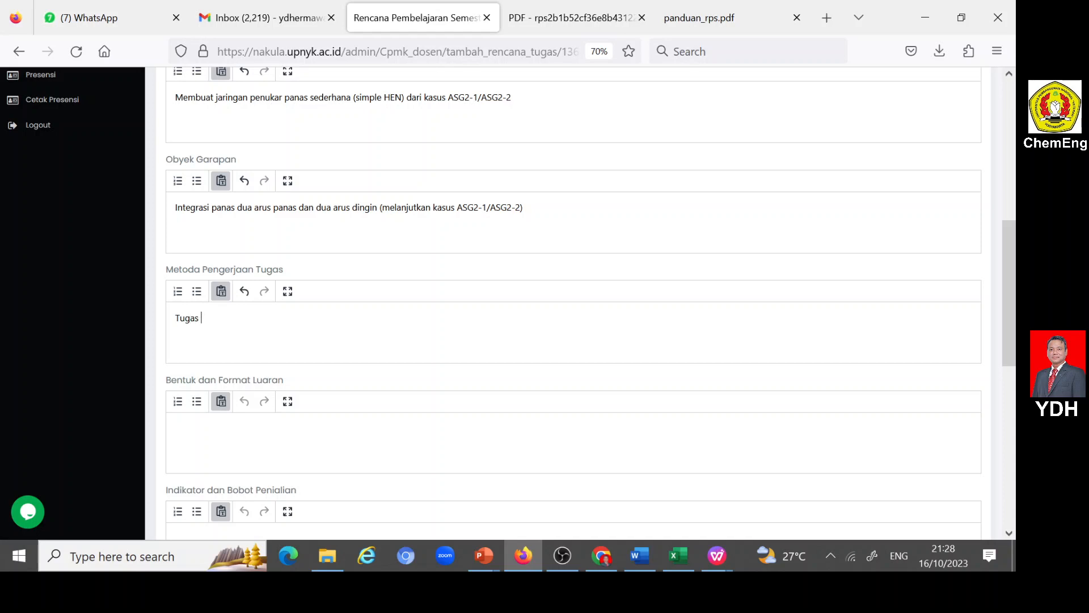
{"action": "type", "text": "dikerjakan secara mandiri menggunakan Pl"}
{"action": "type", "text": "NCH METHOD"}
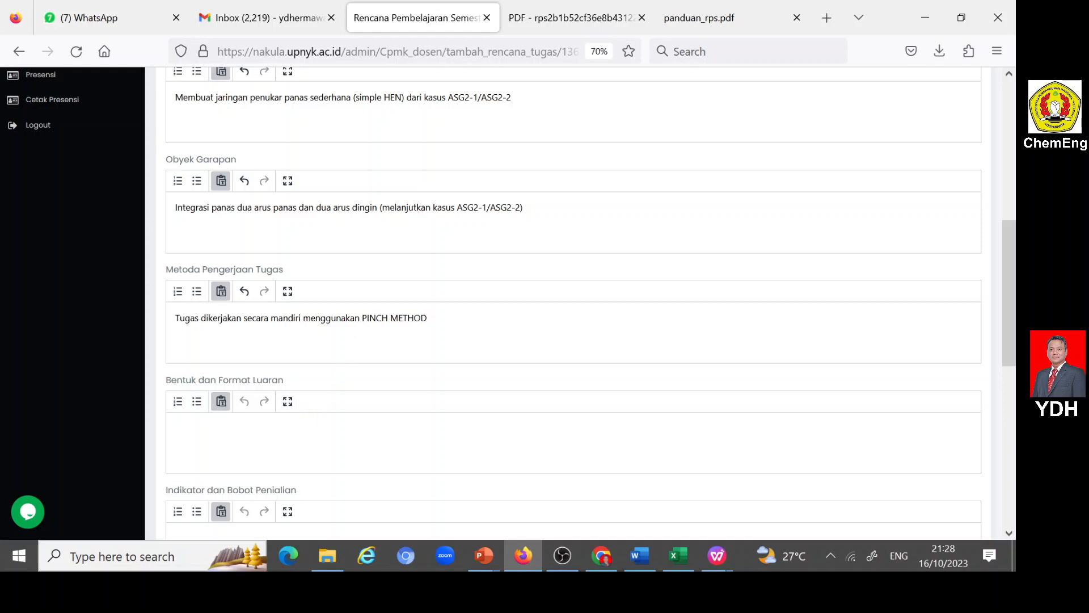
- Fill in Bentuk dan Format Luaran with "GRID DIAGRAM (Simple HEN)"
{"action": "left_click", "coordinate": [293, 447]}
{"action": "type", "text": "GRID DIAGRAM (Simple "}
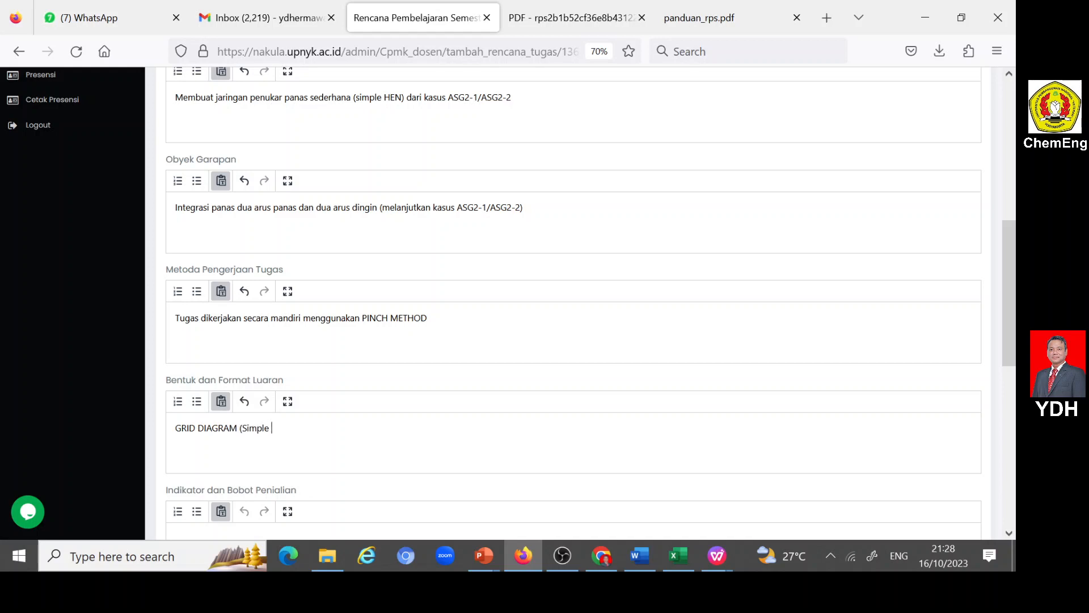
{"action": "type", "text": "HEN)"}
{"action": "key", "text": "Tab"}
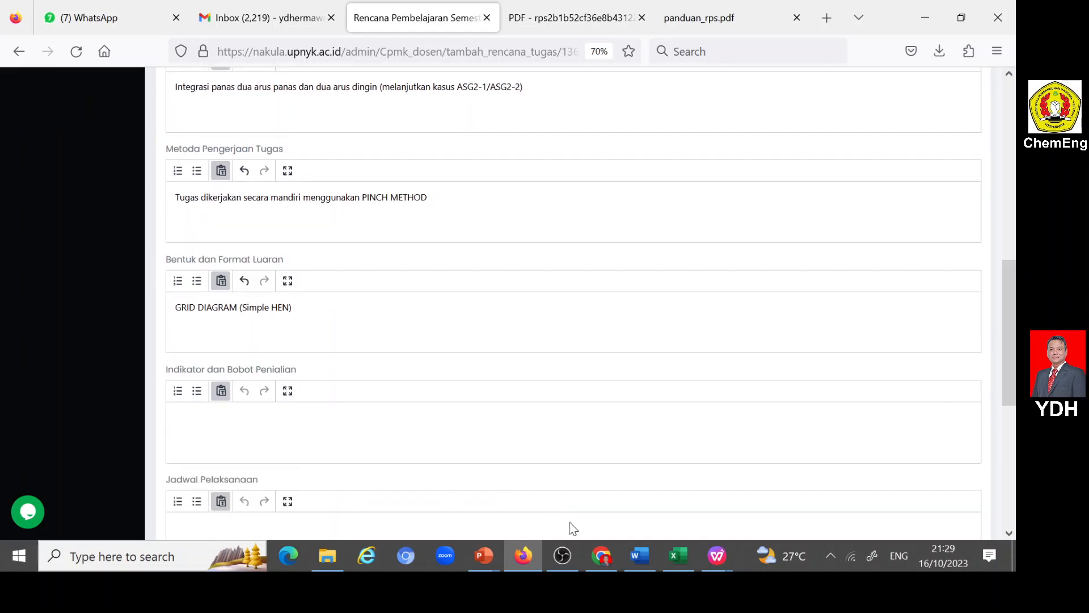
- Find week 6 in the Word document RPS PJPP 121210933.docx and copy its indicator text about building a simple GRID DIAGRAM or HEN
{"action": "left_click", "coordinate": [642, 553]}
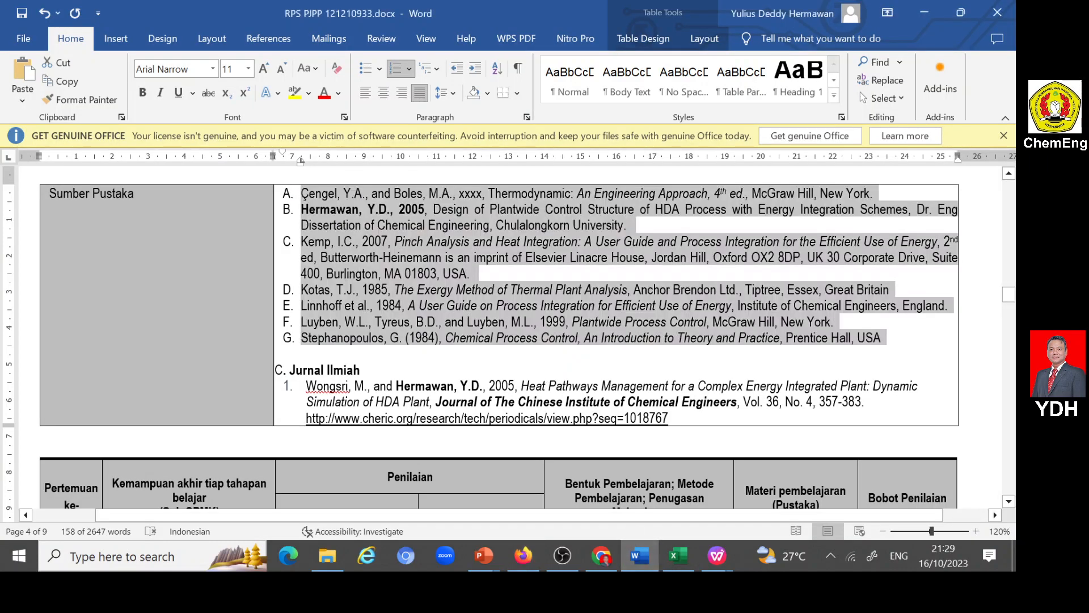
{"action": "scroll", "coordinate": [499, 337], "scroll_direction": "down", "scroll_amount": 5}
{"action": "scroll", "coordinate": [500, 337], "scroll_direction": "down", "scroll_amount": 10}
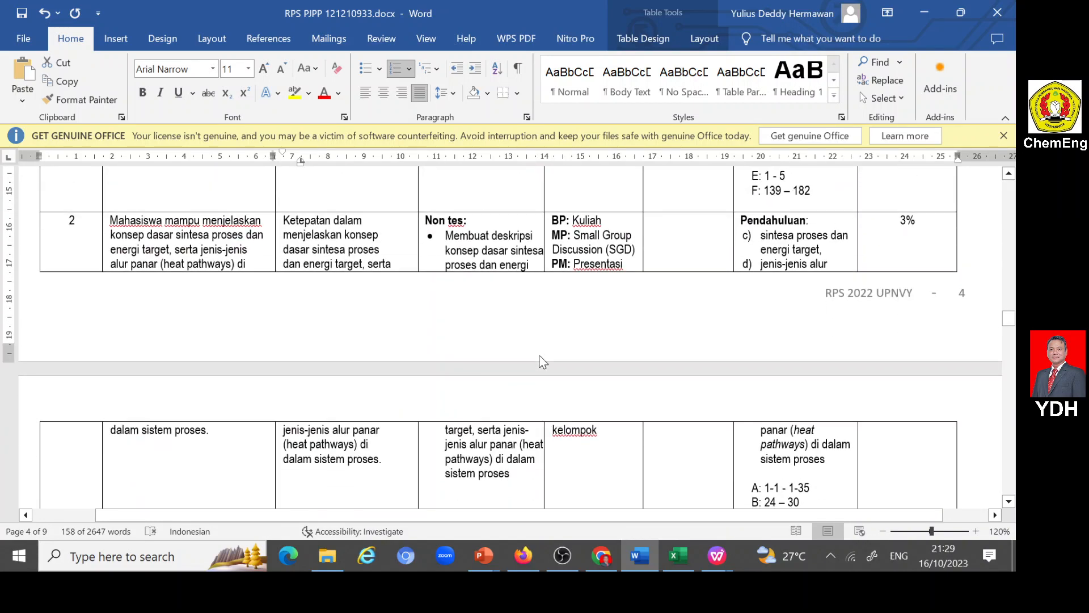
{"action": "scroll", "coordinate": [499, 337], "scroll_direction": "down", "scroll_amount": 8}
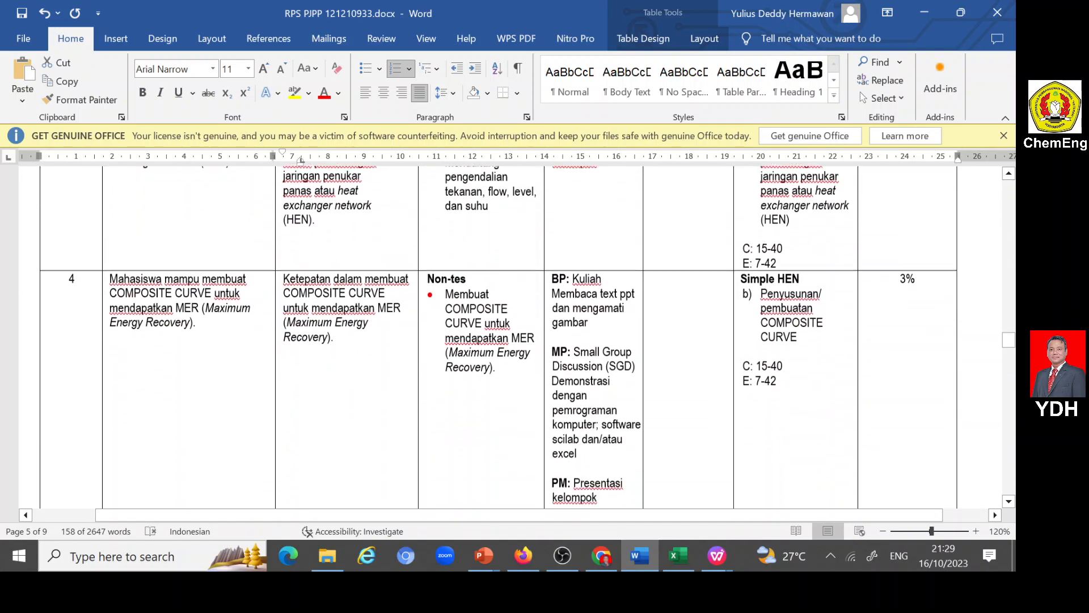
{"action": "scroll", "coordinate": [539, 359], "scroll_direction": "down", "scroll_amount": 5}
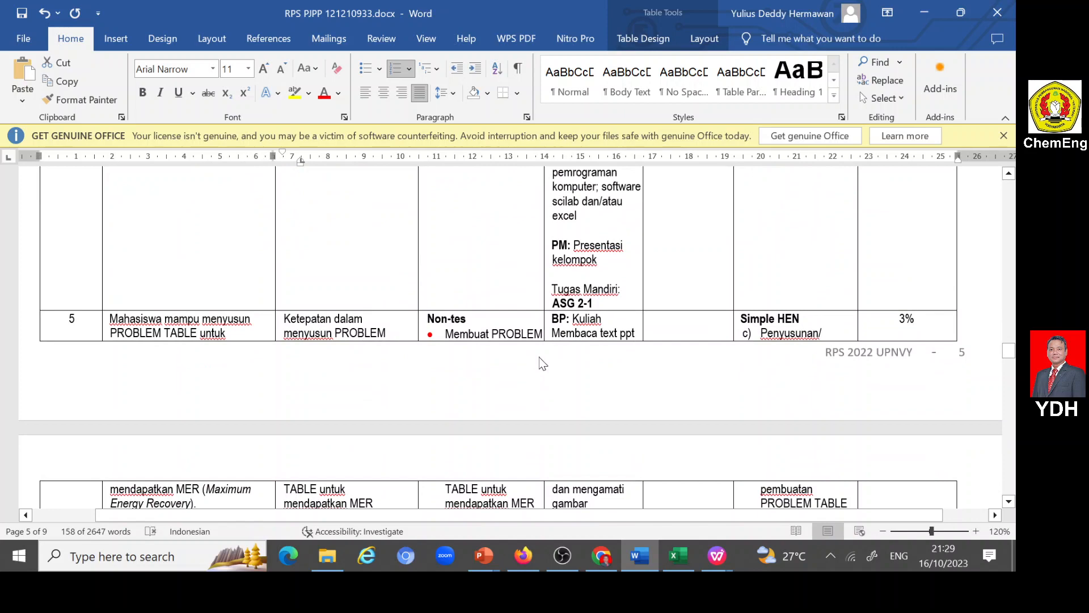
{"action": "scroll", "coordinate": [540, 363], "scroll_direction": "down", "scroll_amount": 6}
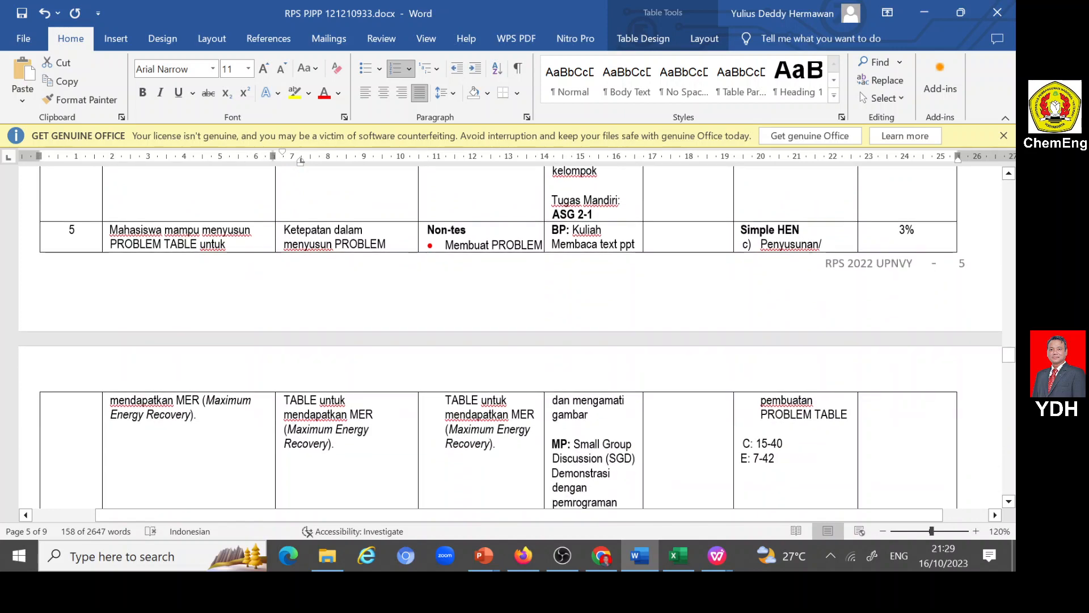
{"action": "scroll", "coordinate": [528, 337], "scroll_direction": "down", "scroll_amount": 3}
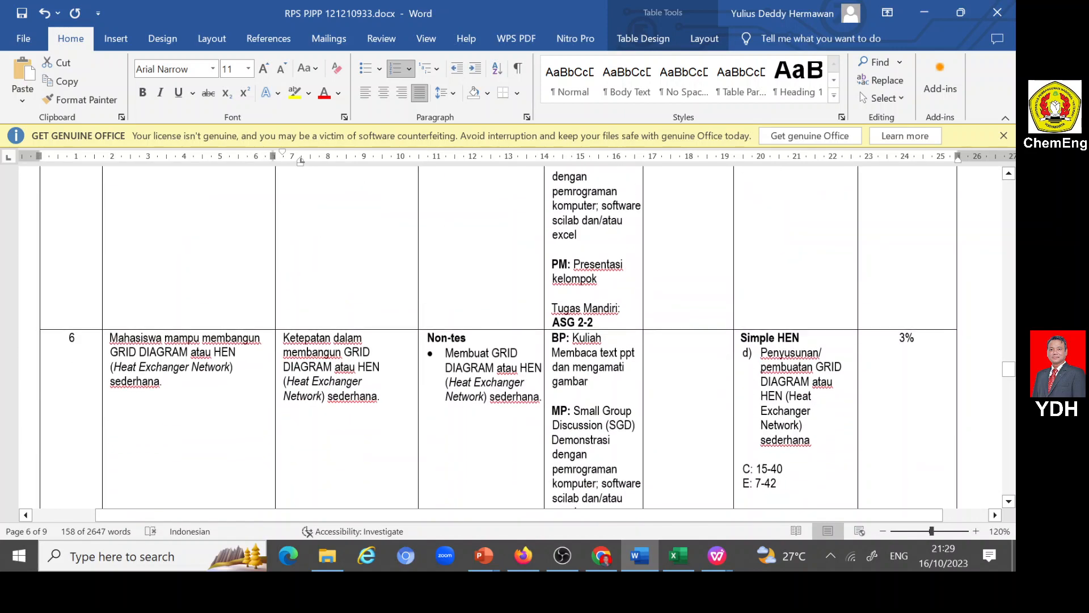
{"action": "scroll", "coordinate": [499, 337], "scroll_direction": "down", "scroll_amount": 3}
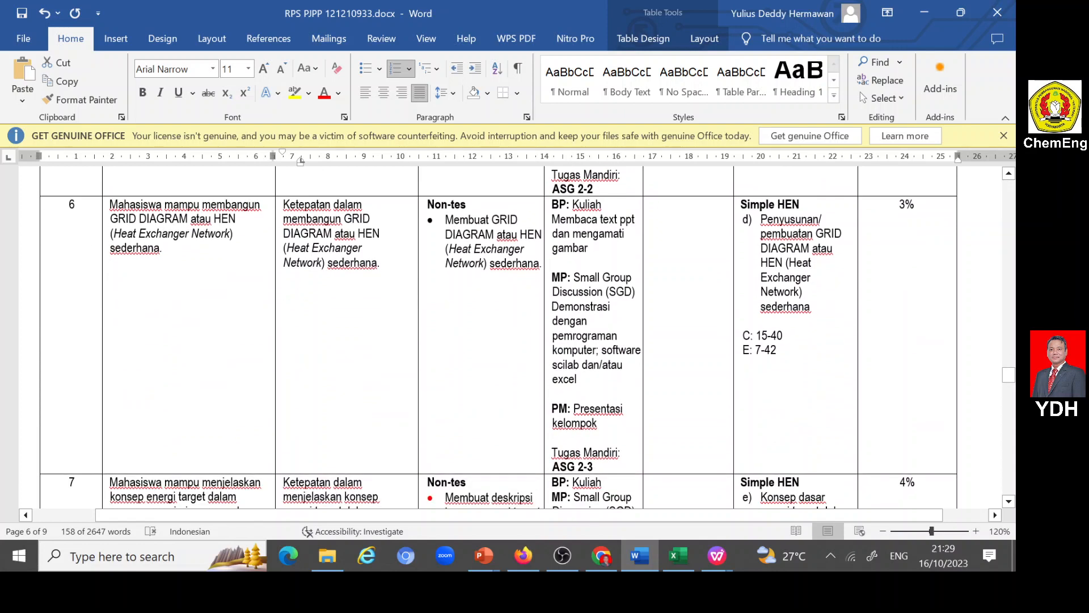
{"action": "left_click_drag", "start_coordinate": [375, 251], "coordinate": [377, 268]}
{"action": "key", "text": "ctrl+c"}
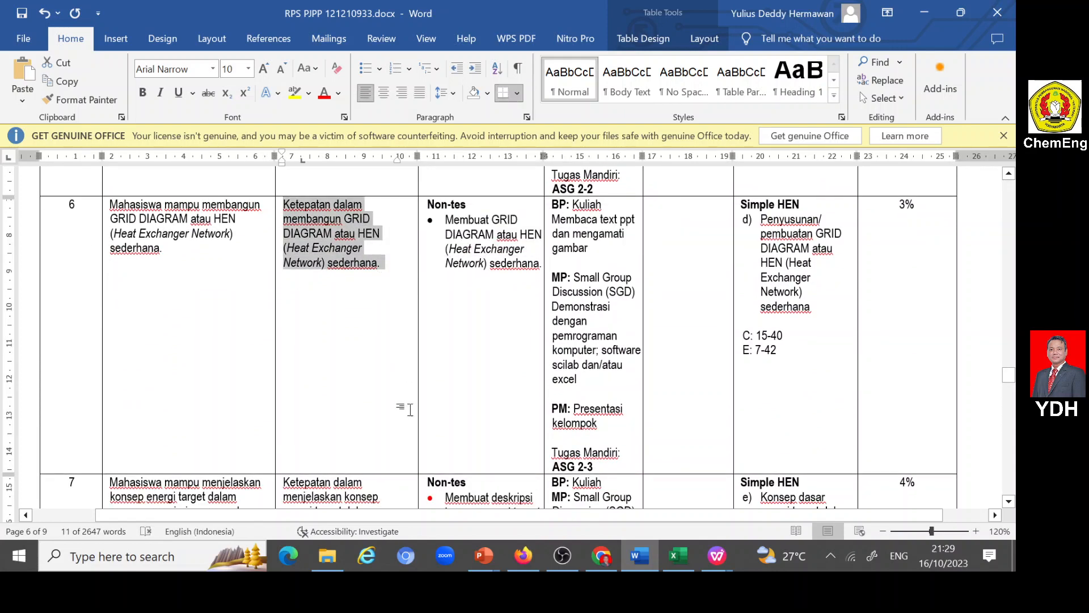
- Return to the portal form, paste the copied indicator into Indikator dan Bobot Penilaian, and add the line "Bobot=15%" below it
{"action": "left_click", "coordinate": [523, 554]}
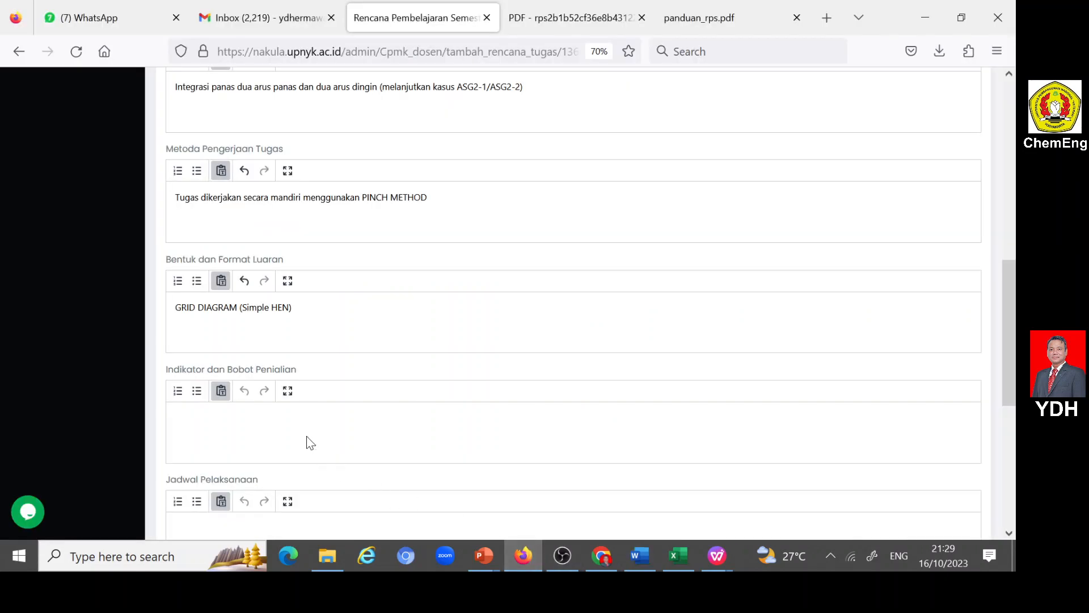
{"action": "key", "text": "ctrl+v"}
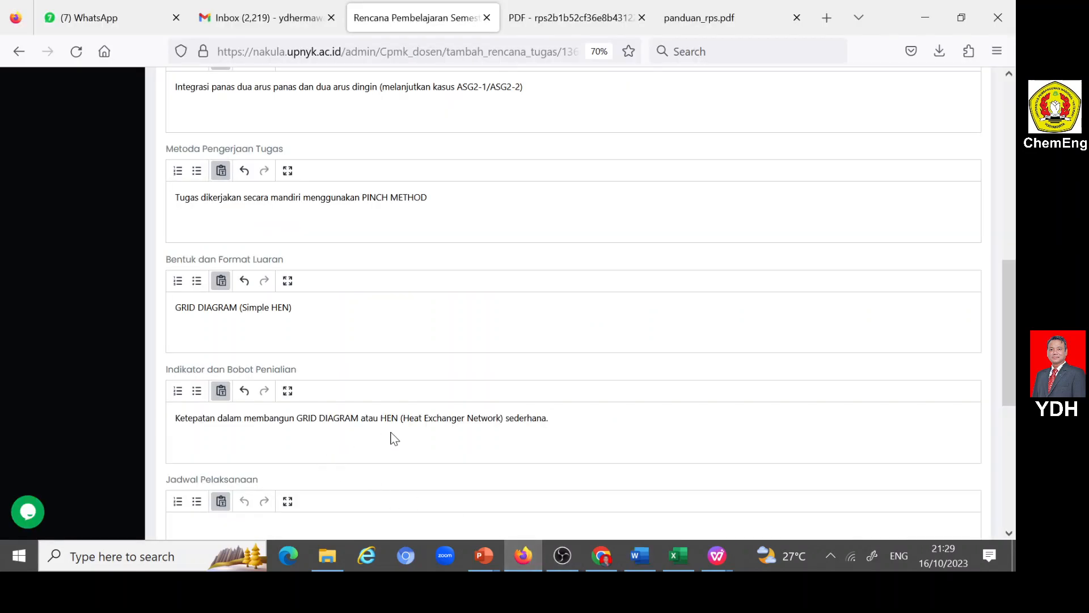
{"action": "type", "text": "Bobot=15%"}
- Set Jadwal Pelaksanaan to "Minggu ke-5"
{"action": "scroll", "coordinate": [417, 414], "scroll_direction": "down", "scroll_amount": 3}
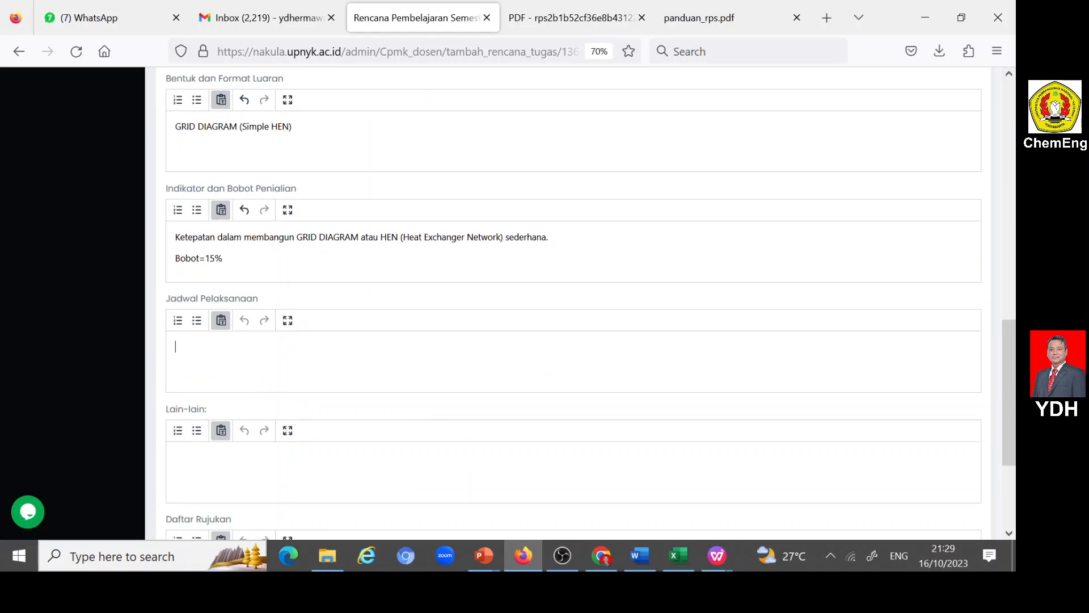
{"action": "type", "text": "Minggu ke-5"}
{"action": "scroll", "coordinate": [258, 349], "scroll_direction": "down", "scroll_amount": 3}
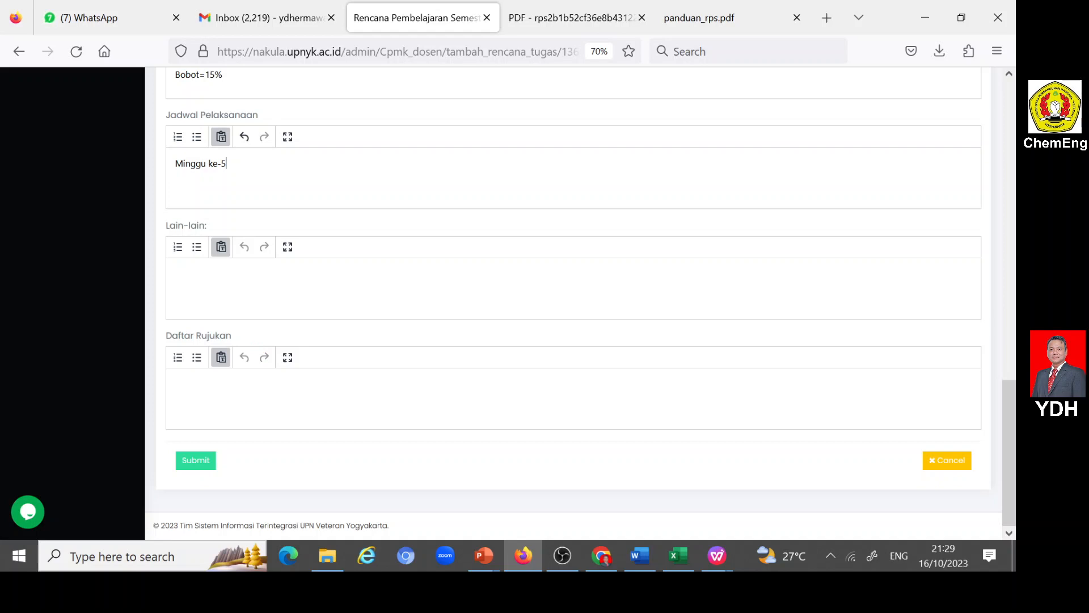
- In the Word document RPS PJPP 121210933.docx, find Sumber Pustaka and copy references A through G for the Daftar Rujukan field
{"action": "left_click", "coordinate": [267, 391]}
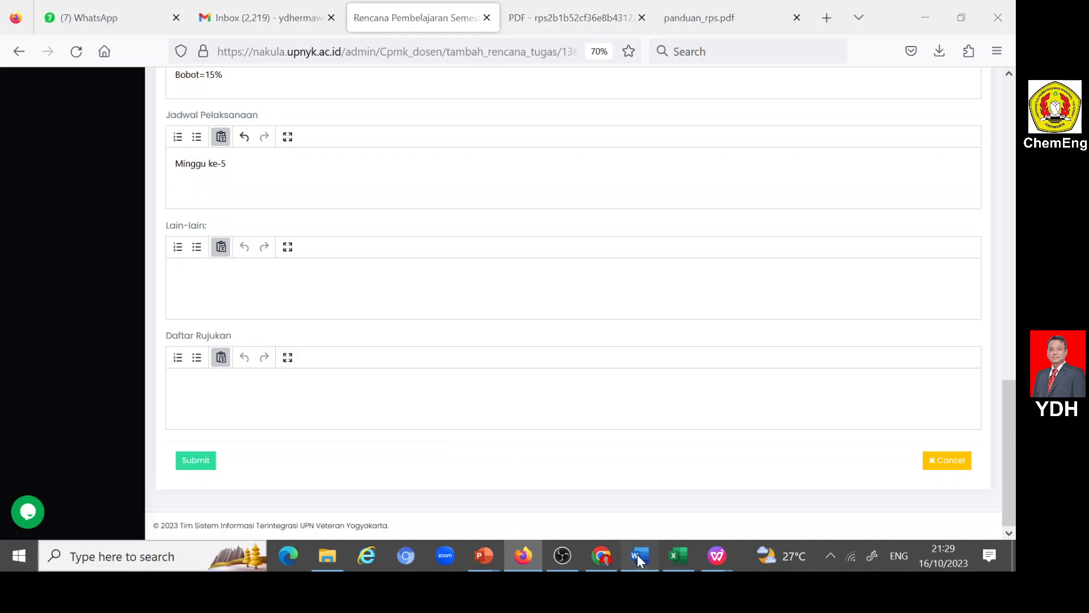
{"action": "left_click", "coordinate": [639, 555]}
{"action": "scroll", "coordinate": [564, 392], "scroll_direction": "up", "scroll_amount": 15}
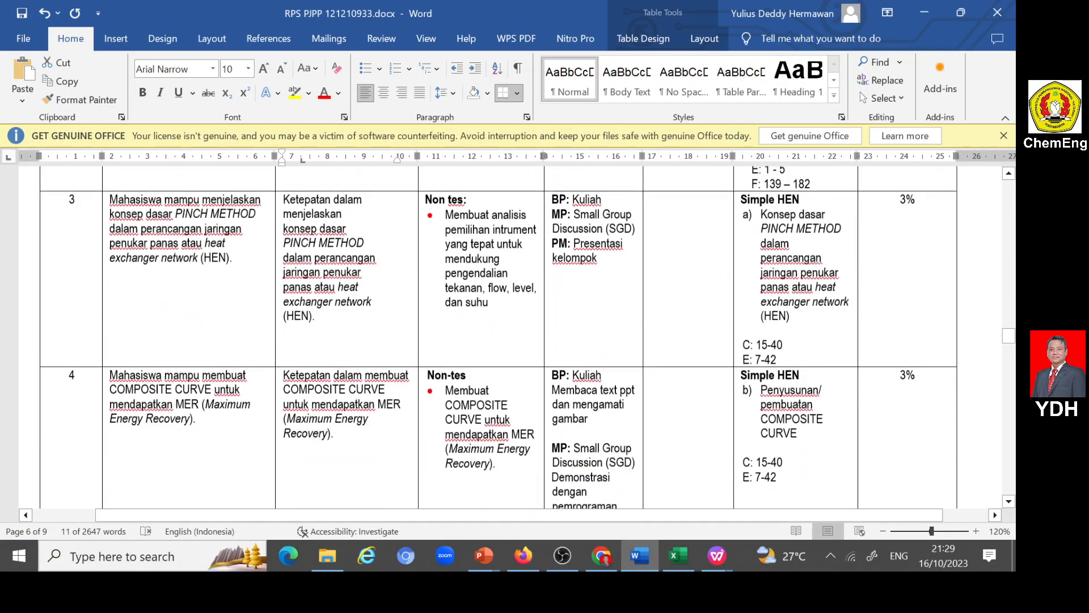
{"action": "scroll", "coordinate": [563, 392], "scroll_direction": "up", "scroll_amount": 15}
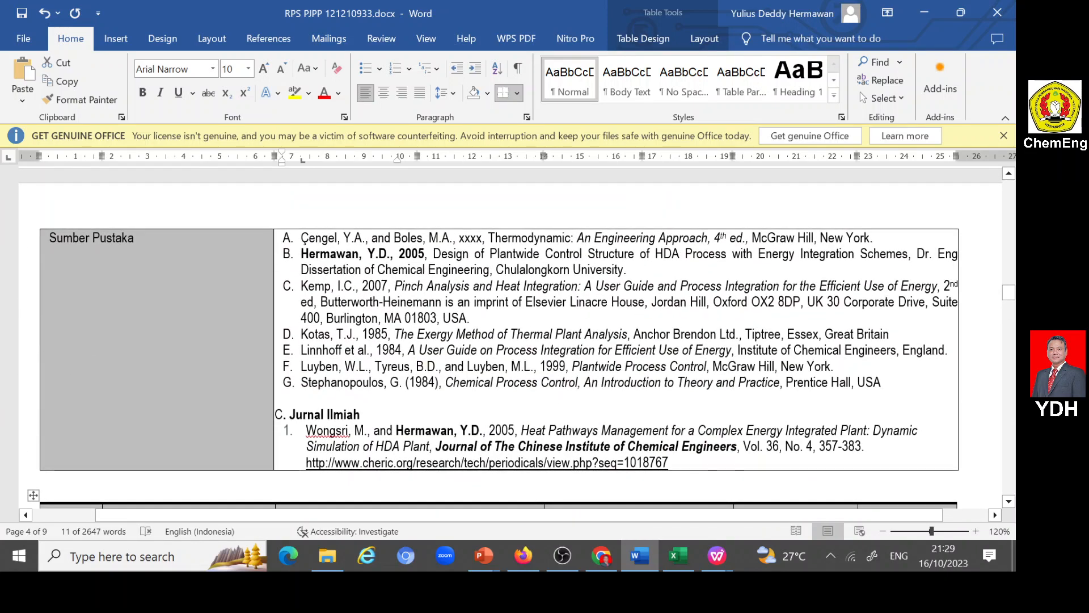
{"action": "left_click_drag", "start_coordinate": [301, 238], "coordinate": [881, 382]}
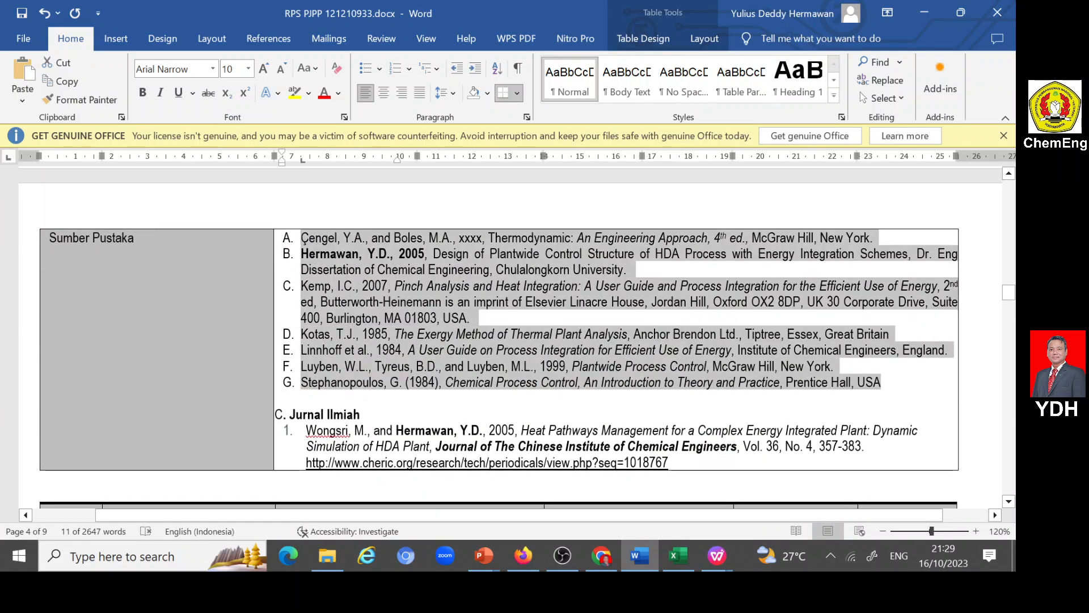
- Return to the portal form, paste the copied references into Daftar Rujukan, and prefix the last reference with "G."
{"action": "left_click", "coordinate": [521, 557]}
{"action": "key", "text": "ctrl+v"}
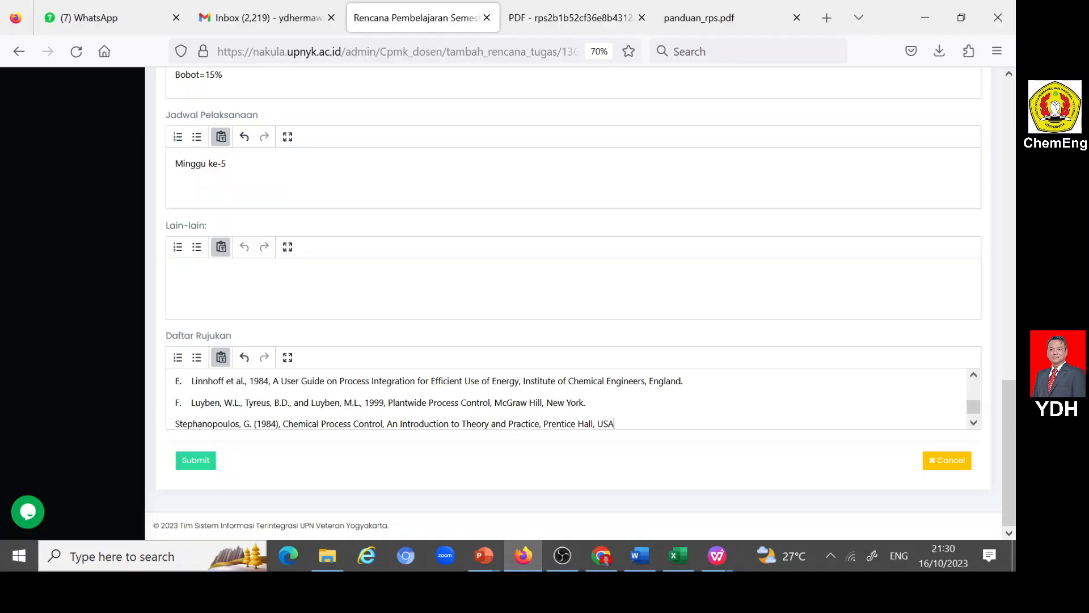
{"action": "key", "text": "BackSpace"}
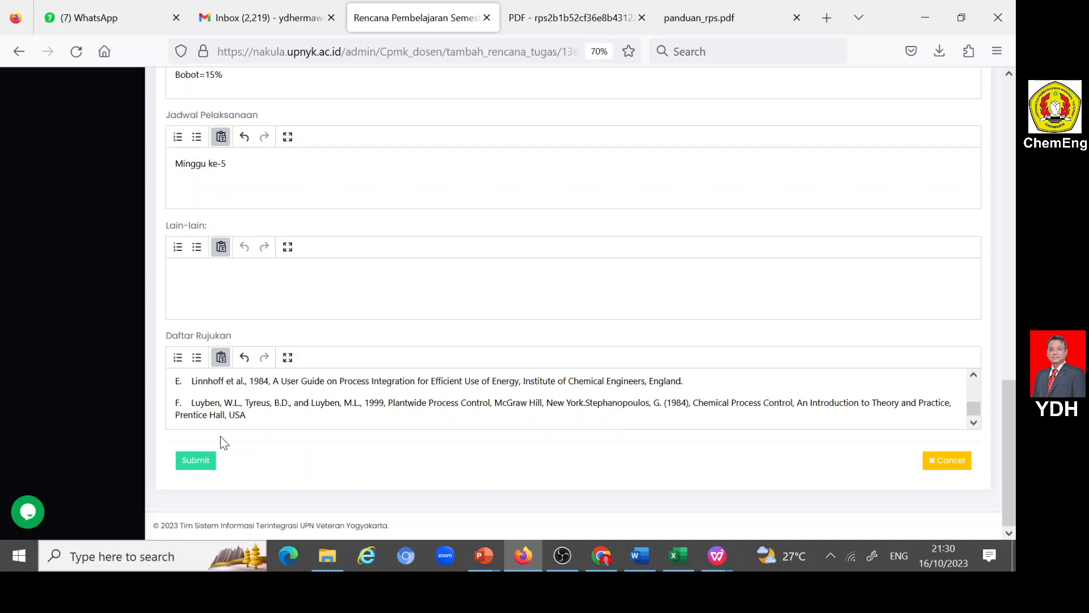
{"action": "key", "text": "ctrl+z"}
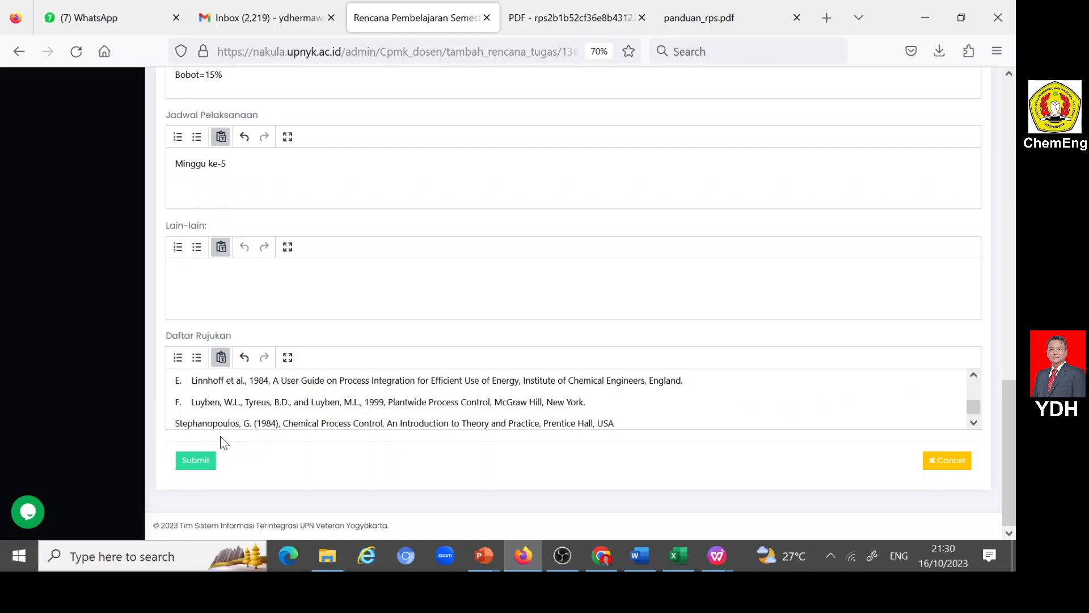
{"action": "type", "text": "G."}
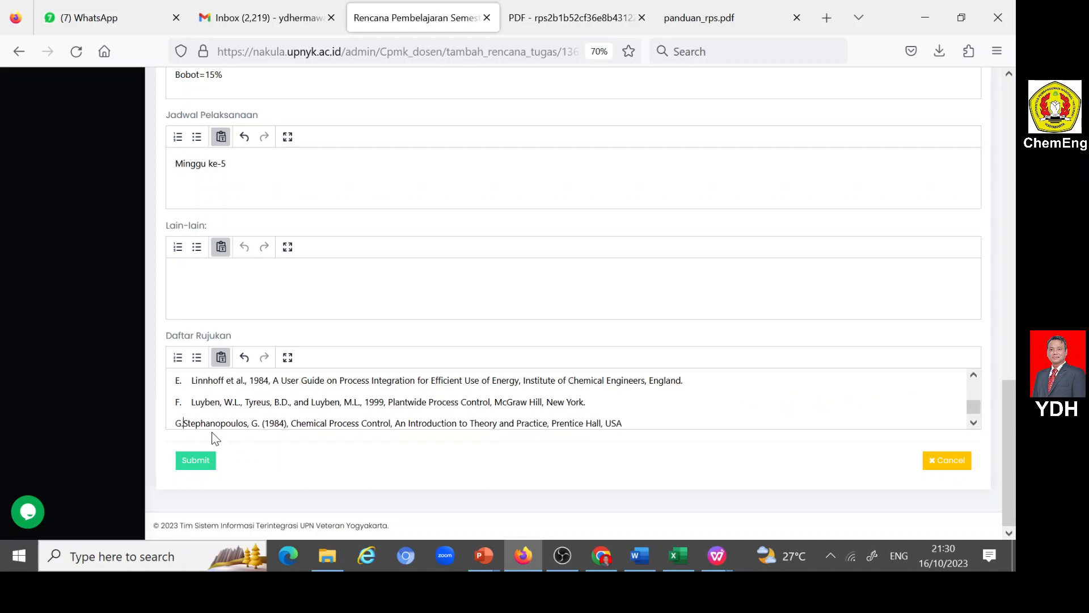
- Submit the ASG2-3 assignment plan and open a new Rencana Tugas Mahasiswa form
{"action": "left_click", "coordinate": [212, 460]}
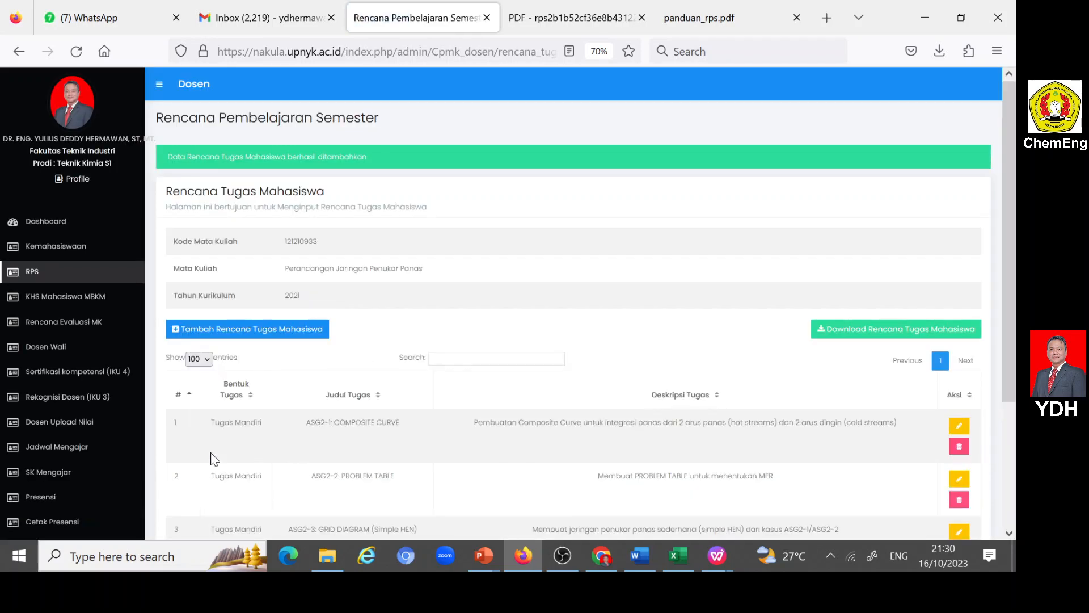
{"action": "scroll", "coordinate": [216, 454], "scroll_direction": "down", "scroll_amount": 3}
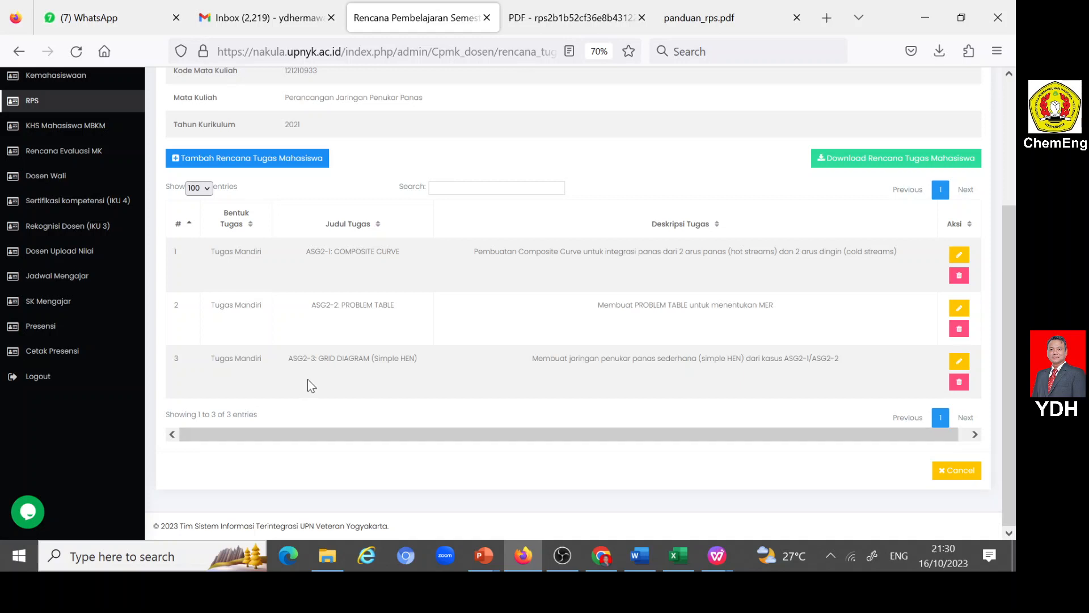
{"action": "left_click", "coordinate": [175, 162]}
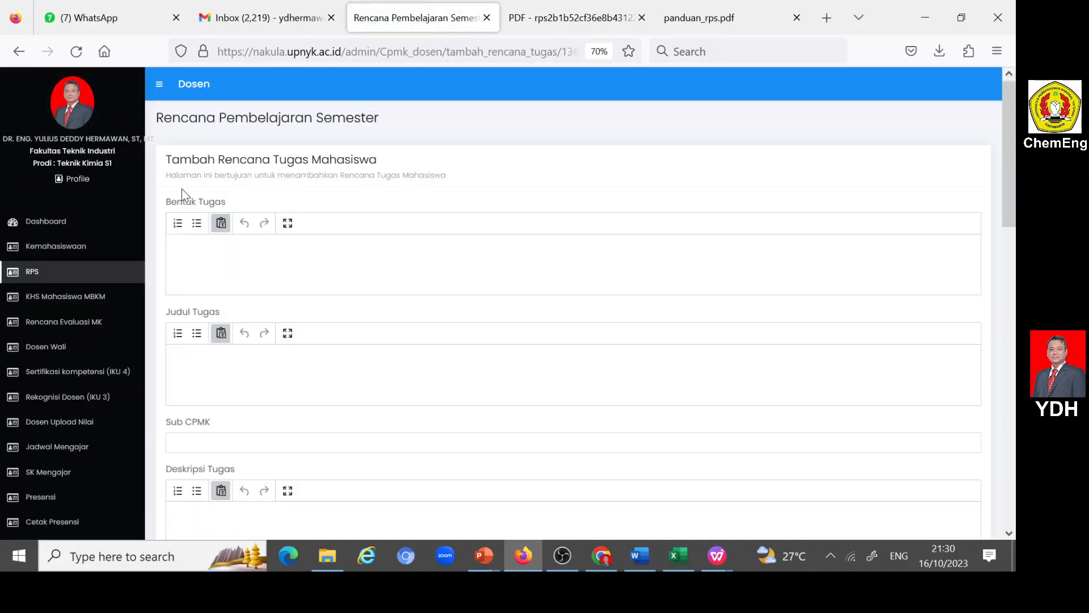
- Examine the weekly plan table in the Word document for the assignments that follow ASG 2-3 and their topics
{"action": "left_click", "coordinate": [639, 555]}
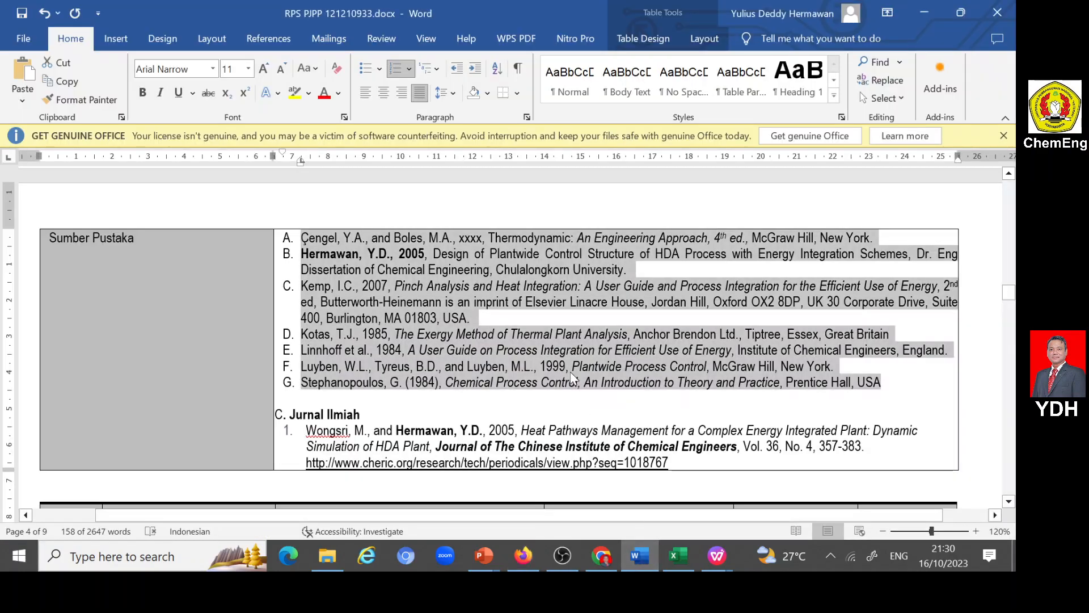
{"action": "scroll", "coordinate": [528, 337], "scroll_direction": "down", "scroll_amount": 3}
{"action": "scroll", "coordinate": [510, 337], "scroll_direction": "down", "scroll_amount": 15}
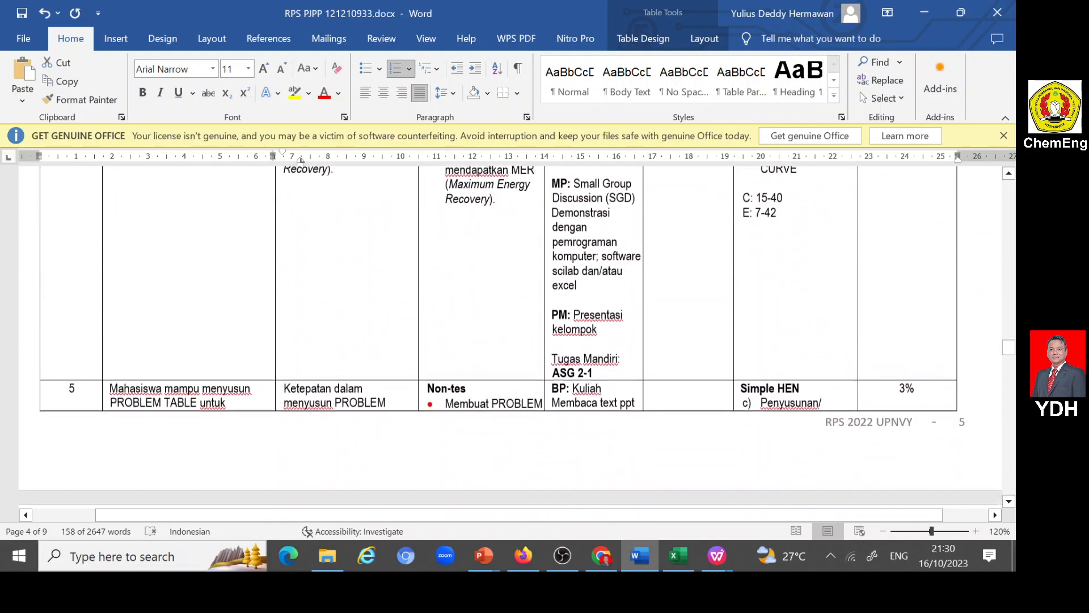
{"action": "scroll", "coordinate": [511, 337], "scroll_direction": "down", "scroll_amount": 15}
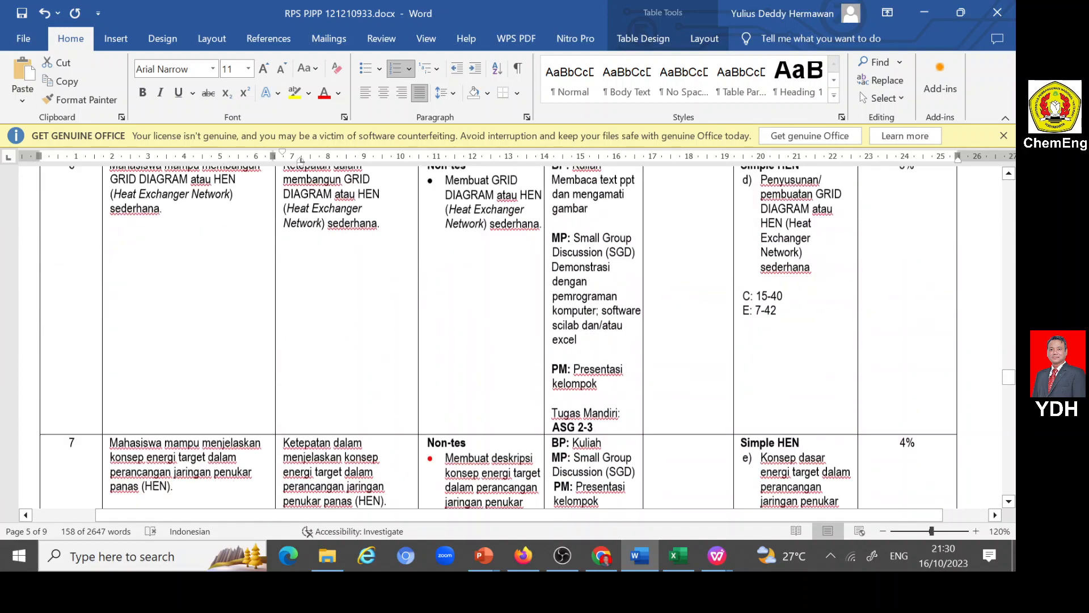
{"action": "scroll", "coordinate": [511, 337], "scroll_direction": "down", "scroll_amount": 15}
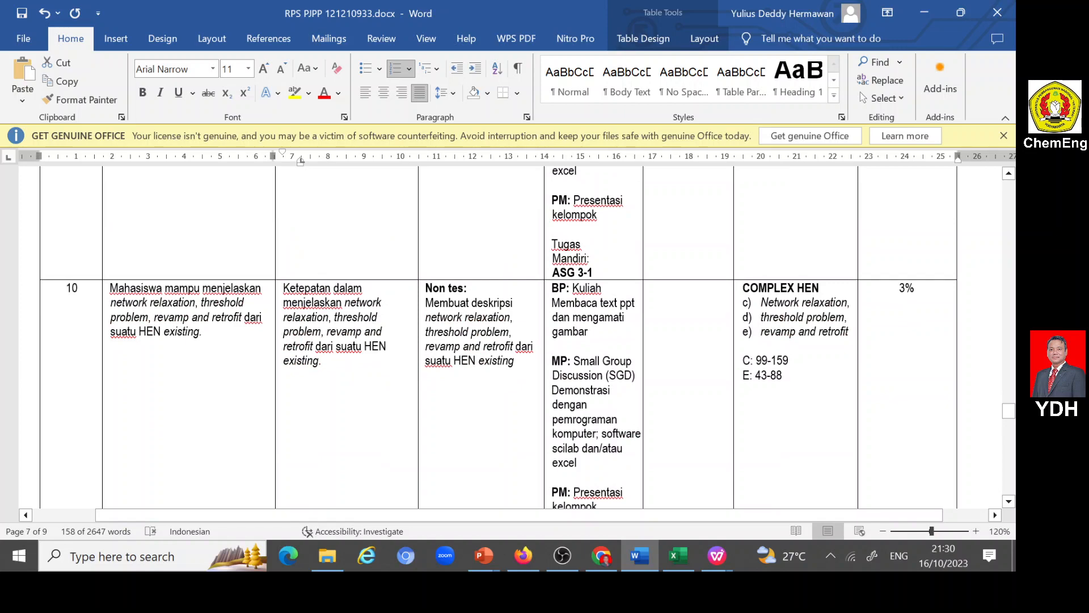
{"action": "scroll", "coordinate": [511, 337], "scroll_direction": "down", "scroll_amount": 3}
{"action": "scroll", "coordinate": [511, 337], "scroll_direction": "up", "scroll_amount": 5}
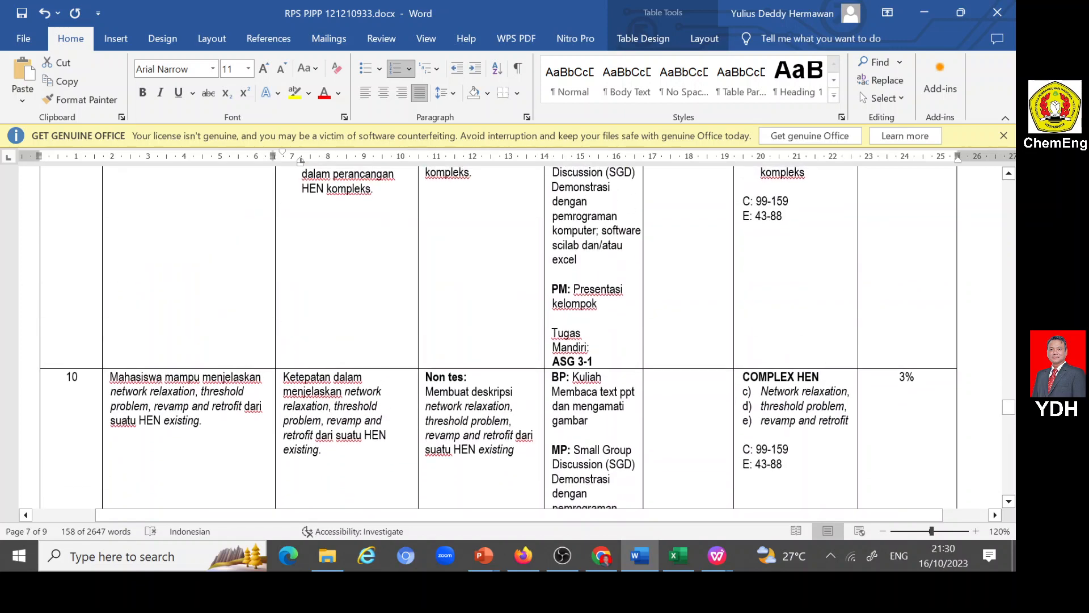
{"action": "scroll", "coordinate": [511, 337], "scroll_direction": "up", "scroll_amount": 3}
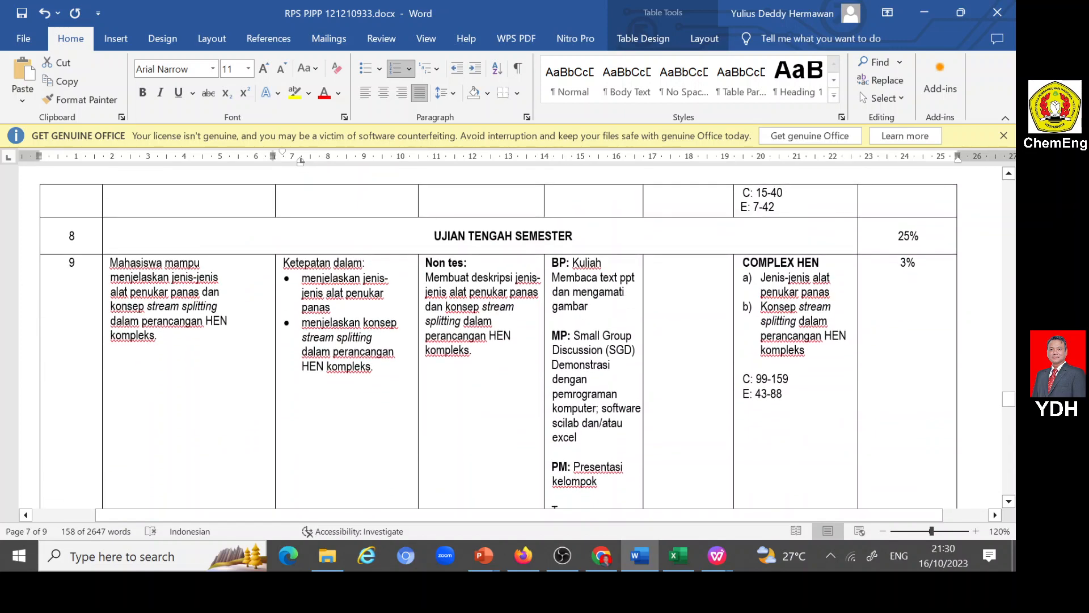
{"action": "scroll", "coordinate": [511, 337], "scroll_direction": "down", "scroll_amount": 10}
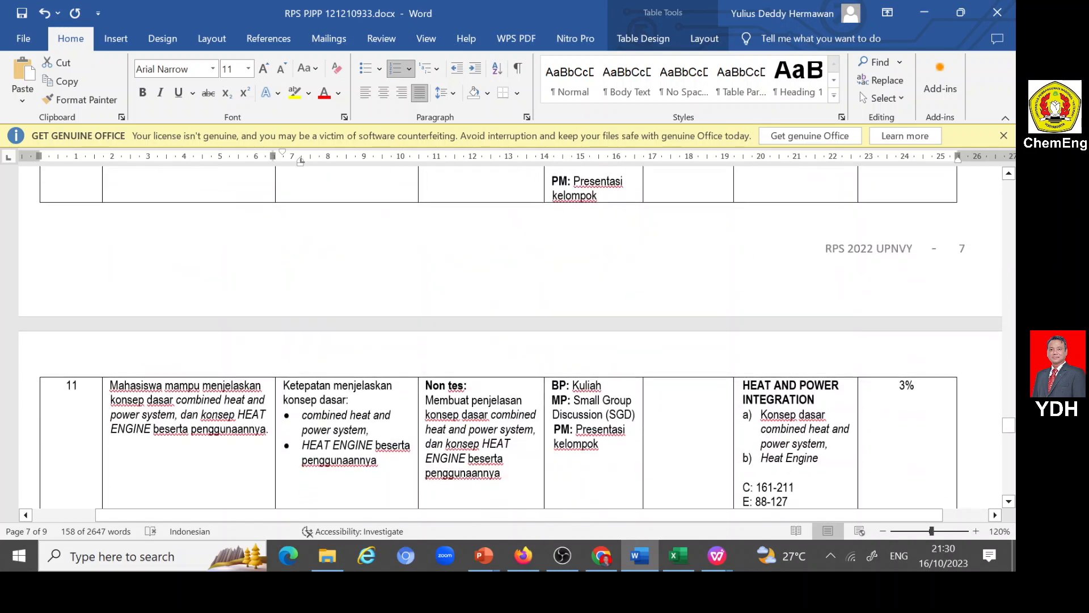
{"action": "scroll", "coordinate": [511, 337], "scroll_direction": "down", "scroll_amount": 4}
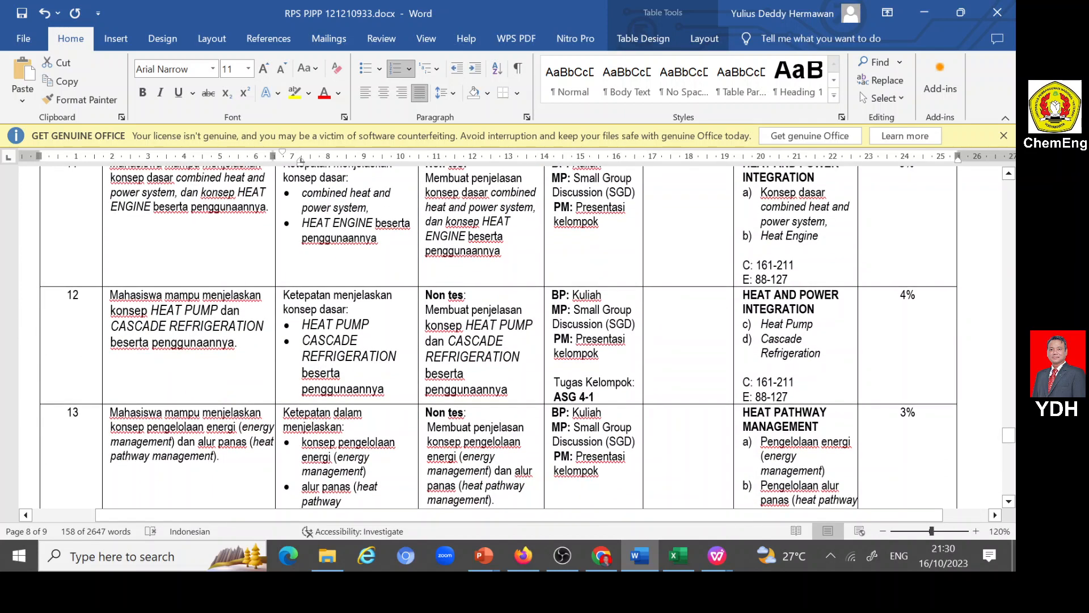
{"action": "left_click", "coordinate": [595, 397]}
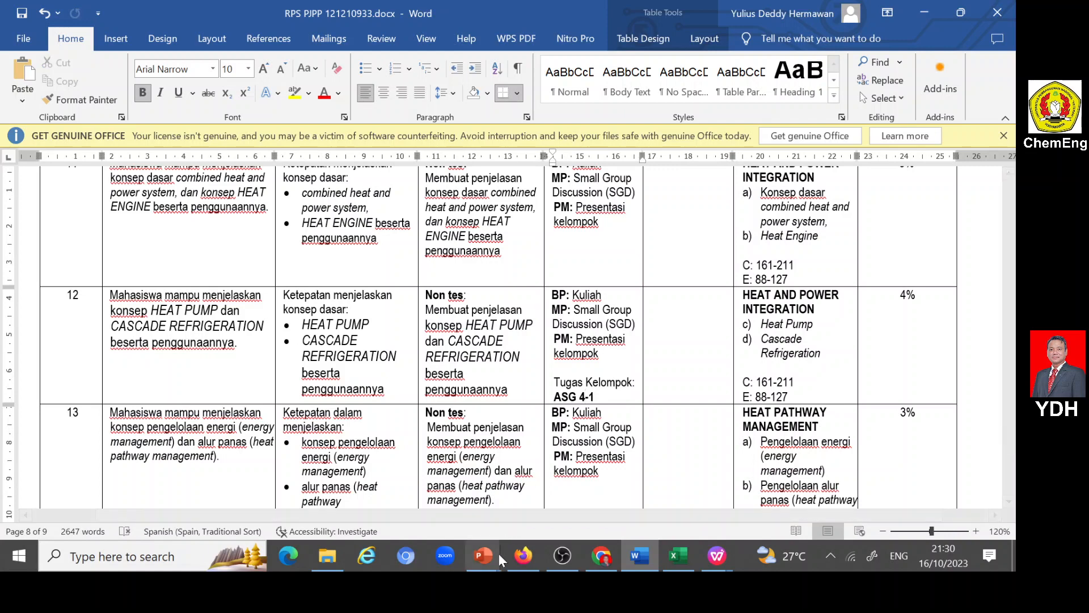
- Return to the new portal form and set Bentuk Tugas to "Tugas Mandiri"
{"action": "left_click", "coordinate": [523, 556]}
{"action": "left_click", "coordinate": [253, 261]}
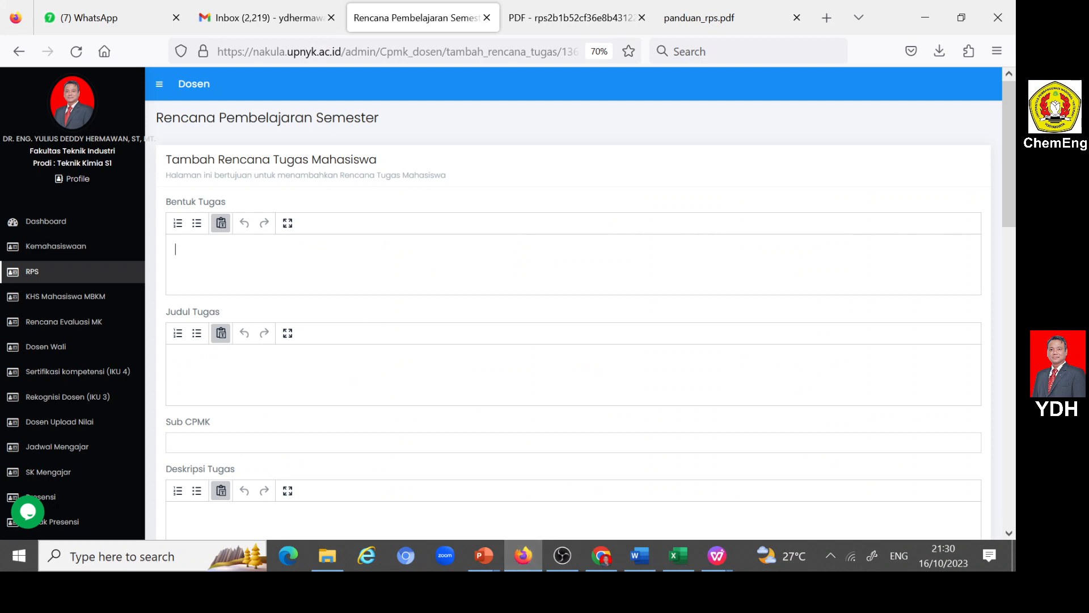
{"action": "type", "text": "Tugas Mandiri"}
- Set Judul Tugas to "ASG4-1: COMPLEX HEN"
{"action": "left_click", "coordinate": [266, 354]}
{"action": "type", "text": "ASG40"}
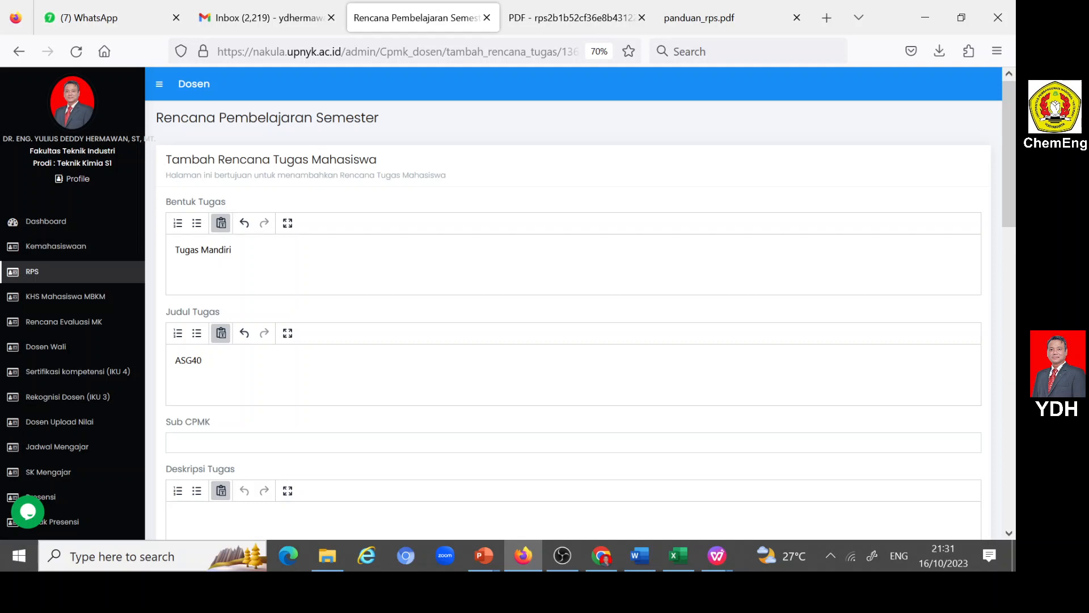
{"action": "key", "text": "BackSpace"}
{"action": "type", "text": "-1: COMPLEX HEN"}
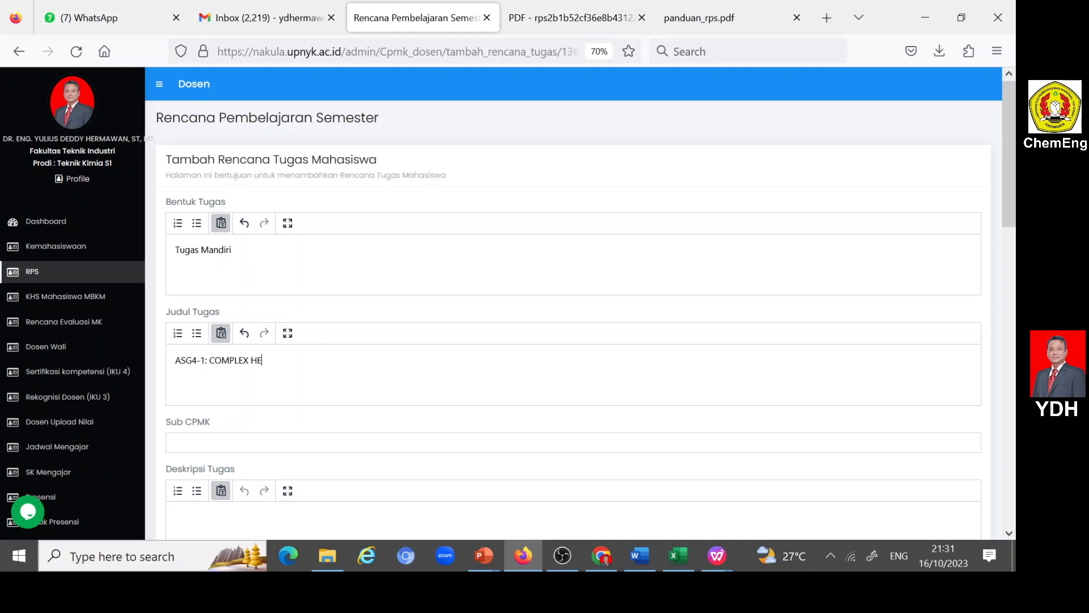
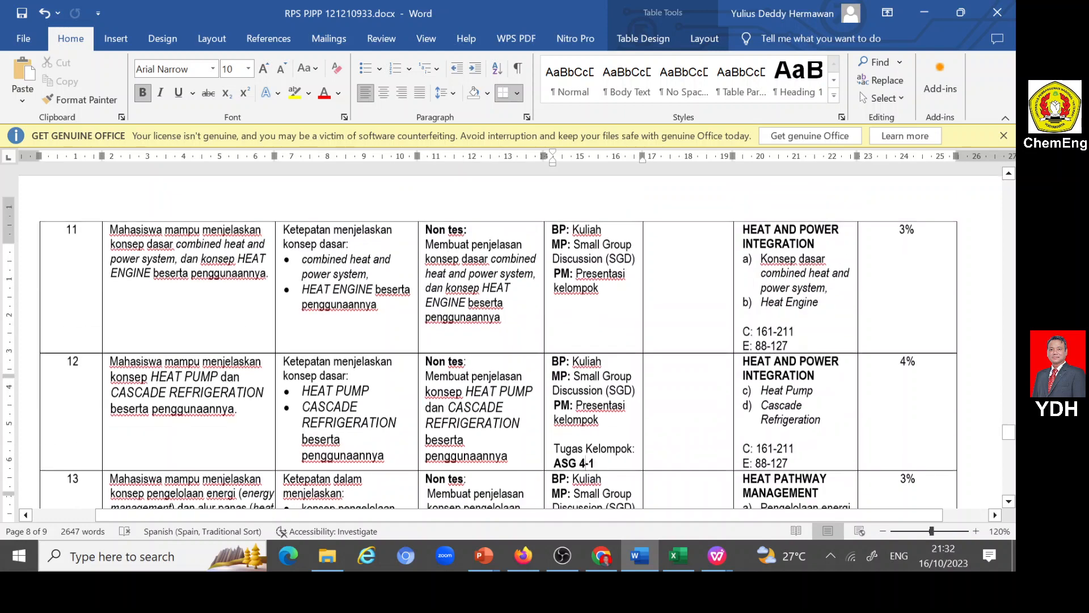
- Find ASG 3-1 in the Word document's weekly plan and copy week 9's indicator text beginning "Ketepatan dalam:"
{"action": "scroll", "coordinate": [511, 341], "scroll_direction": "down", "scroll_amount": 10}
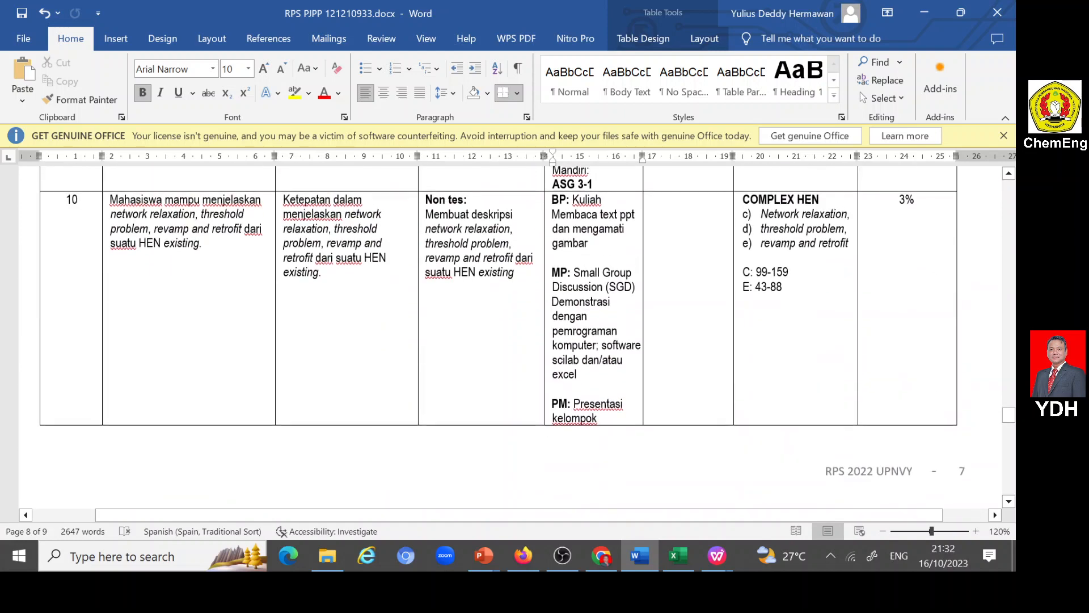
{"action": "scroll", "coordinate": [510, 340], "scroll_direction": "up", "scroll_amount": 2}
{"action": "scroll", "coordinate": [498, 338], "scroll_direction": "up", "scroll_amount": 4}
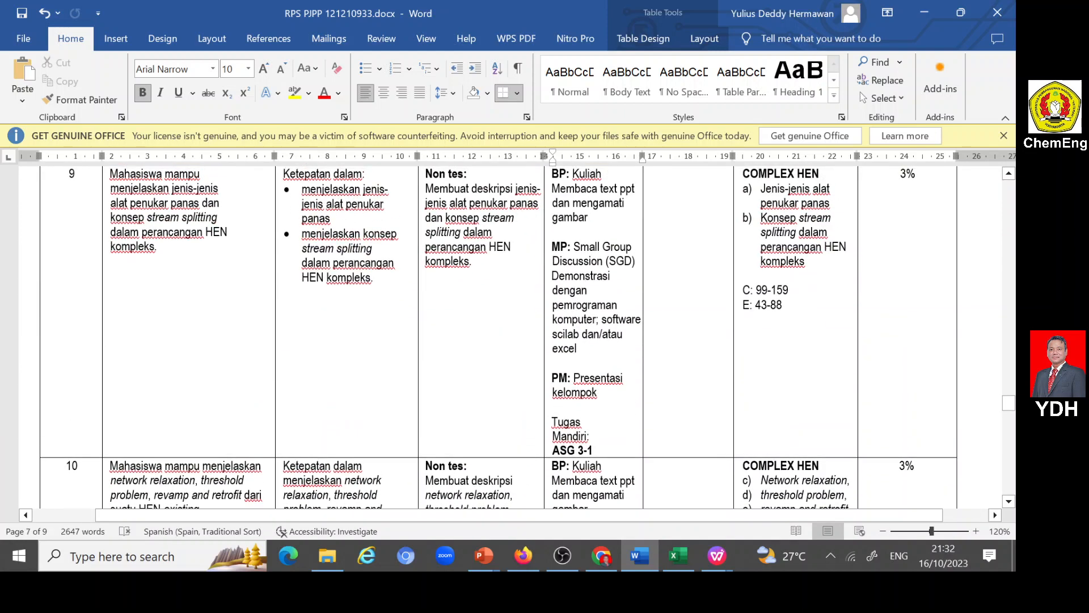
{"action": "scroll", "coordinate": [499, 338], "scroll_direction": "down", "scroll_amount": 2}
{"action": "left_click", "coordinate": [591, 436]}
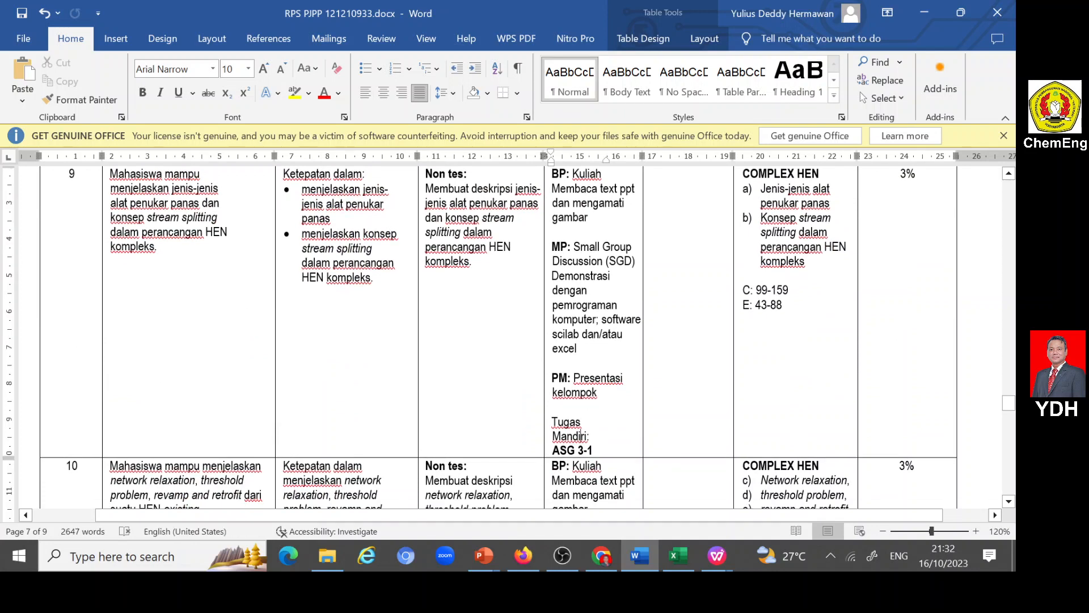
{"action": "left_click", "coordinate": [593, 450]}
{"action": "left_click_drag", "start_coordinate": [283, 174], "coordinate": [374, 277]}
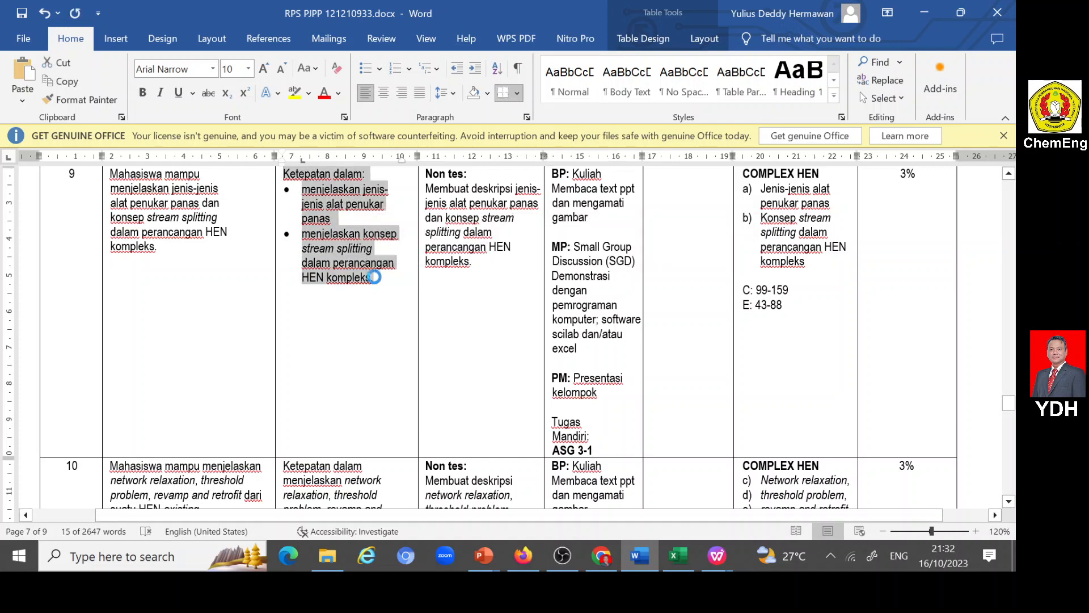
- Return to the portal form and correct Judul Tugas to "ASG3-1: COMPLEX HEN"
{"action": "left_click", "coordinate": [522, 557]}
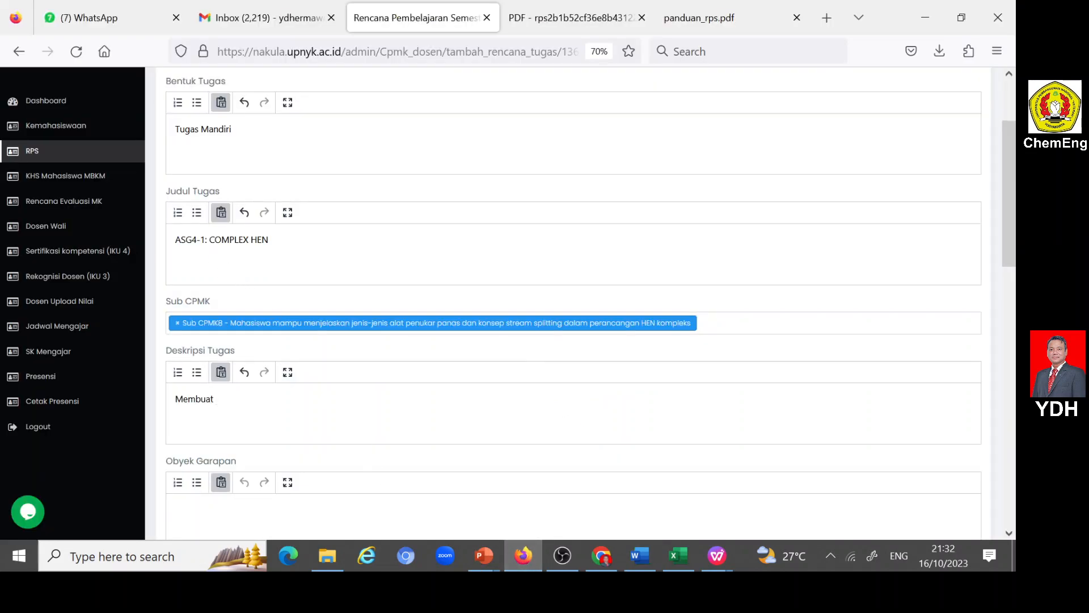
{"action": "key", "text": "BackSpace"}
{"action": "type", "text": "3"}
- Paste the copied week 9 indicator text into the form's Indikator dan Bobot Penilaian
{"action": "scroll", "coordinate": [244, 304], "scroll_direction": "down", "scroll_amount": 3}
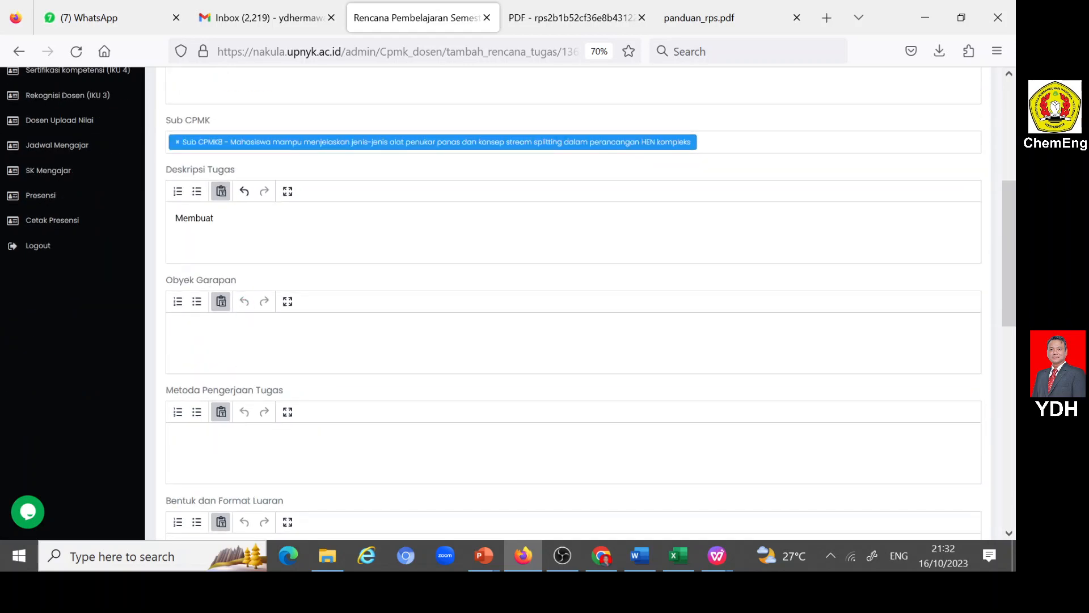
{"action": "scroll", "coordinate": [239, 343], "scroll_direction": "down", "scroll_amount": 2}
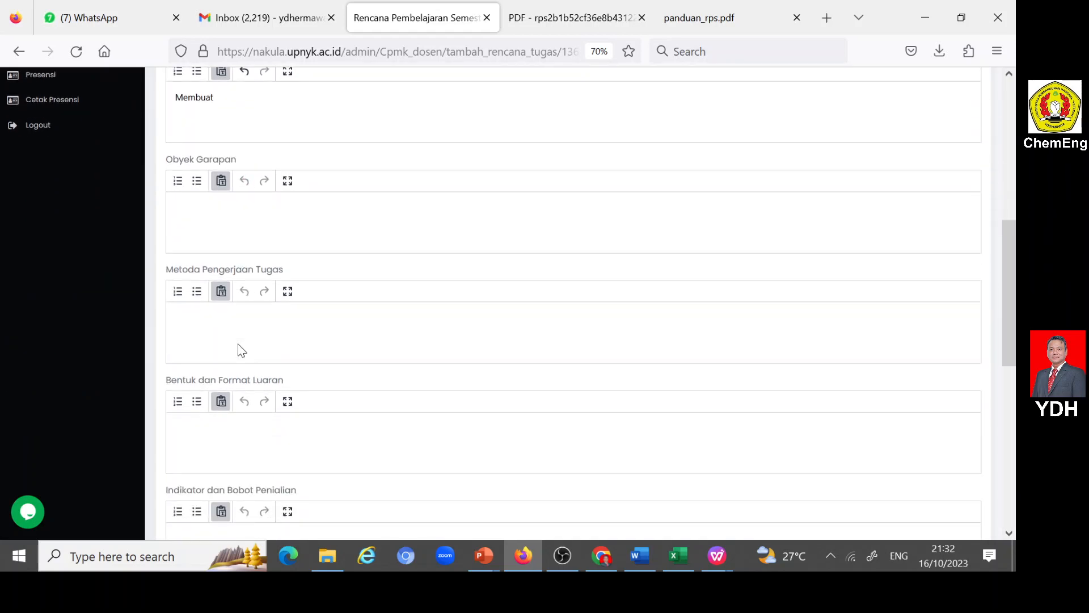
{"action": "scroll", "coordinate": [239, 344], "scroll_direction": "down", "scroll_amount": 3}
{"action": "left_click", "coordinate": [238, 350]}
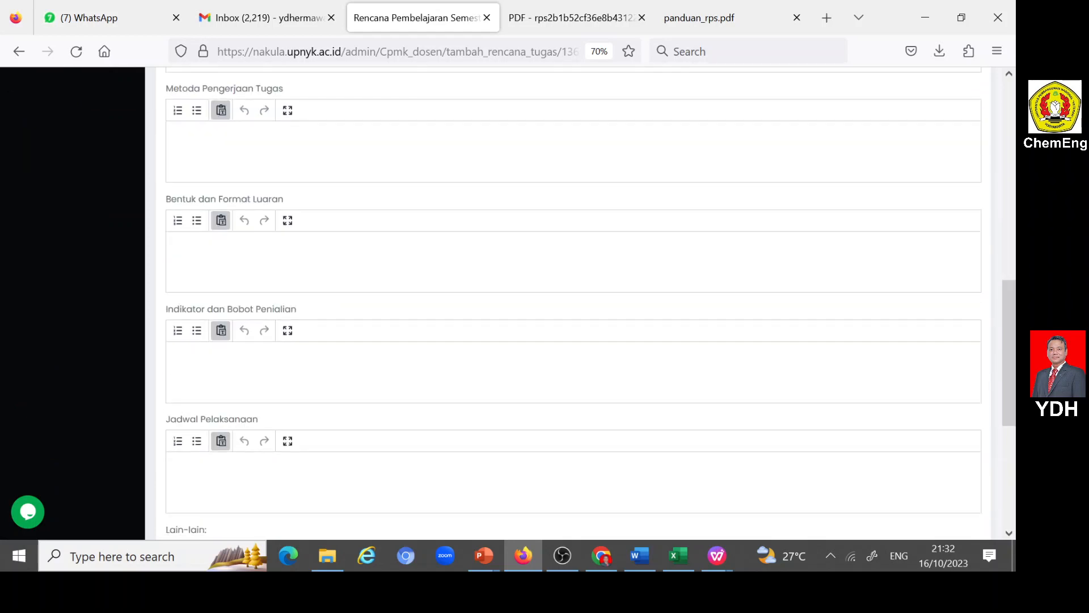
{"action": "type", "text": "Ketepatan dalam: ·\tmenjelaskan jenis-jenis alat penukar panas menjelaskan konsep stream splitting dalam perancangan HEN kompleks."}
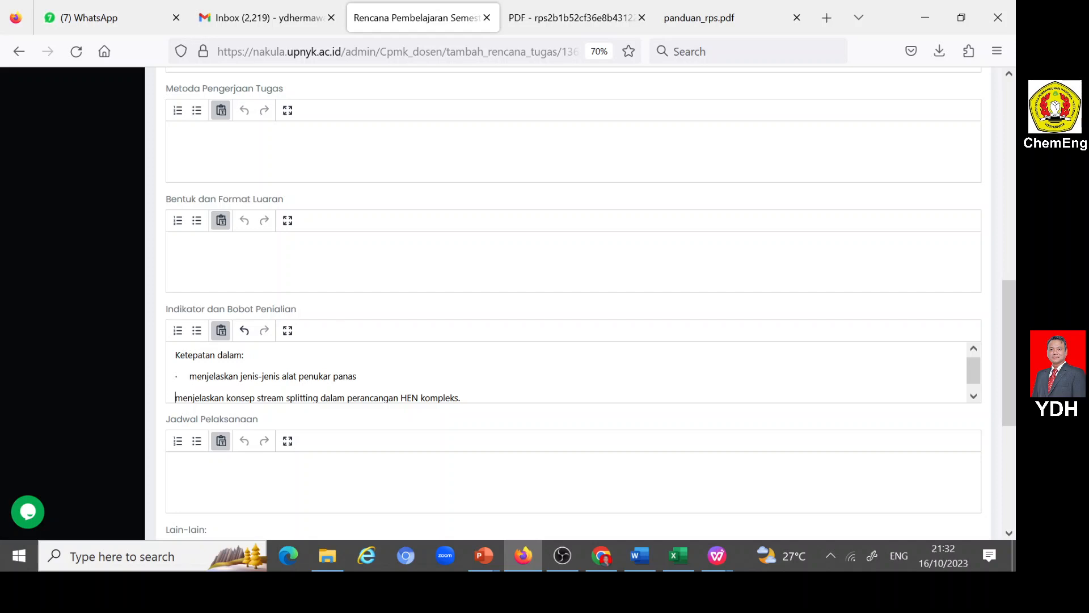
- Remove the pasted bullet characters and extra spaces from the two "menjelaskan" indicators and format both lines as a bulleted list
{"action": "key", "text": "BackSpace"}
{"action": "key", "text": "Return"}
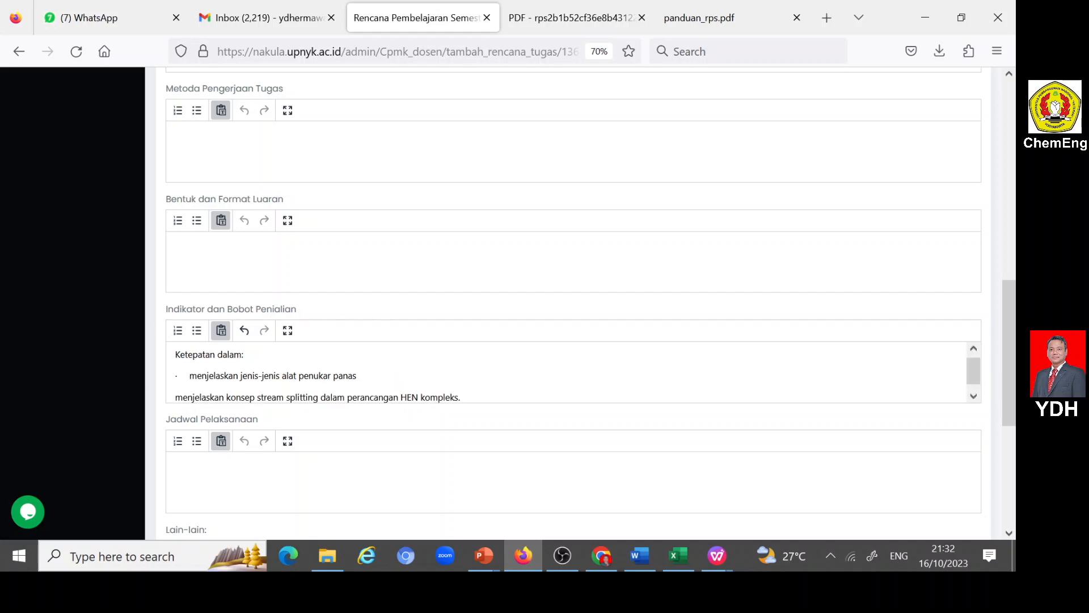
{"action": "key", "text": "Up"}
{"action": "key", "text": "Delete"}
{"action": "key", "text": "Delete"}
{"action": "key", "text": "Delete"}
{"action": "key", "text": "Delete"}
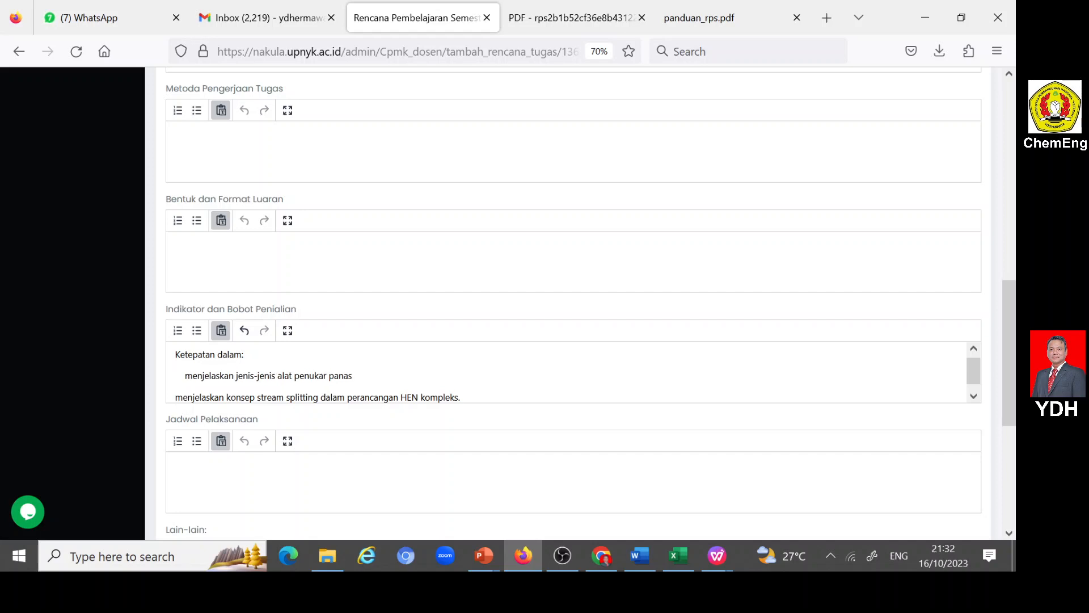
{"action": "key", "text": "Delete"}
{"action": "key", "text": "Delete"}
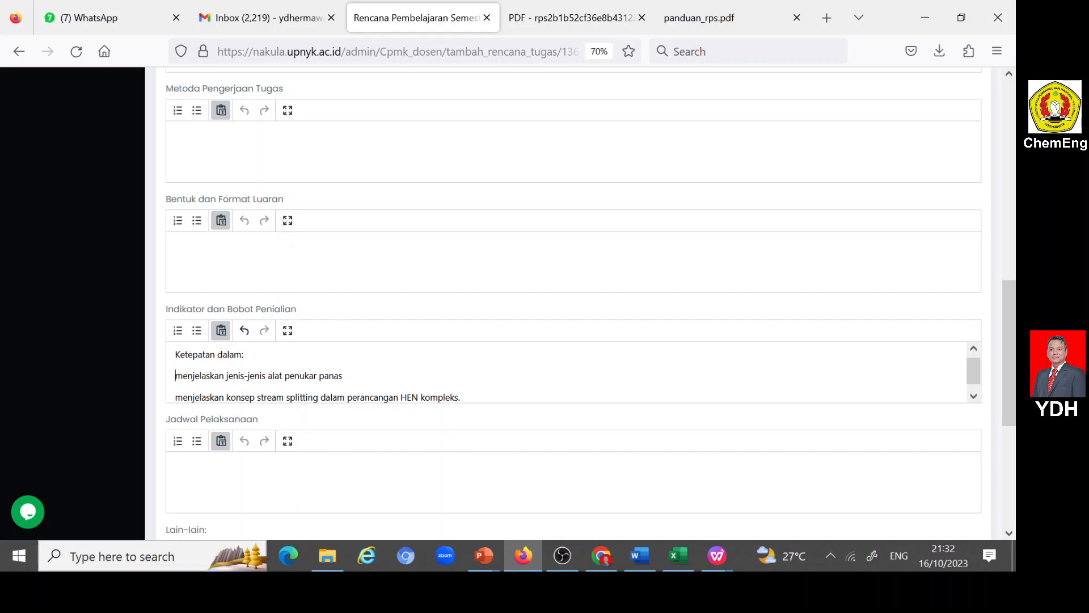
{"action": "key", "text": "shift+Down"}
{"action": "key", "text": "shift+Down"}
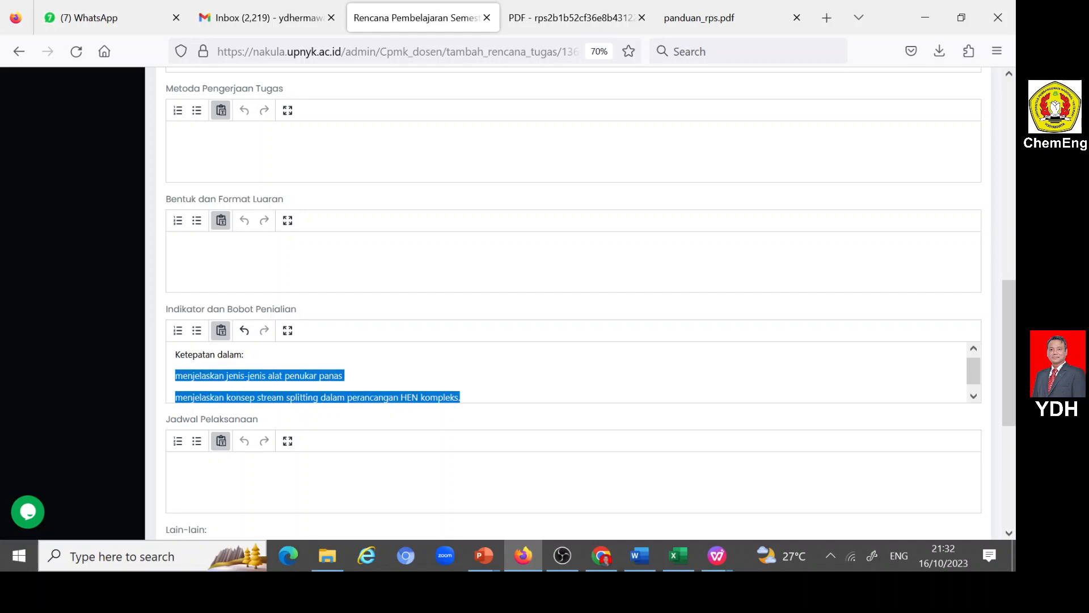
{"action": "left_click", "coordinate": [198, 330]}
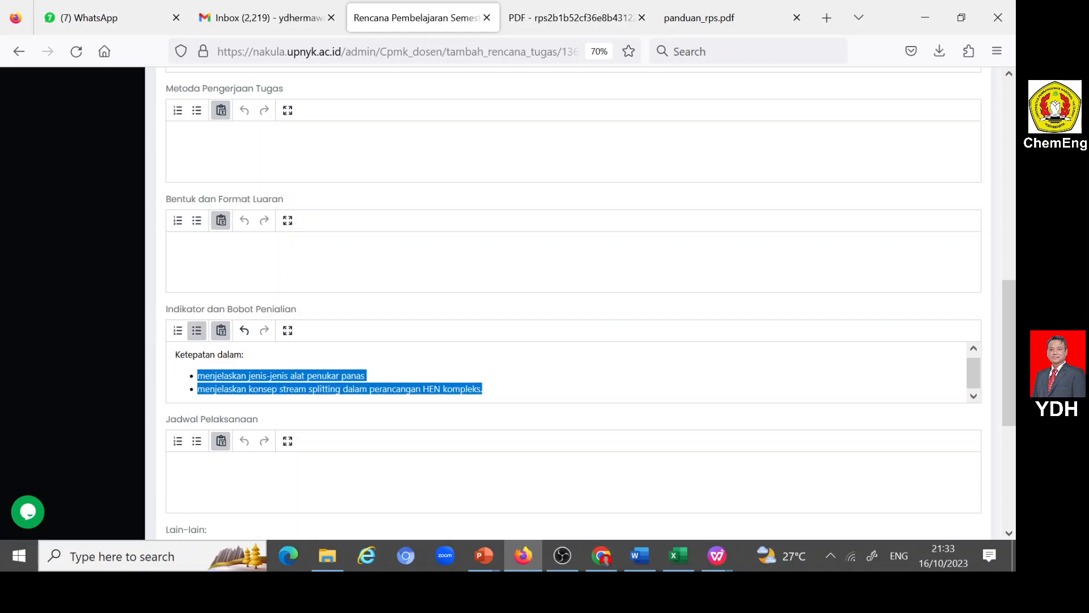
- Add the line "Bobot=15%" as plain text below the indicator list
{"action": "left_click", "coordinate": [491, 401]}
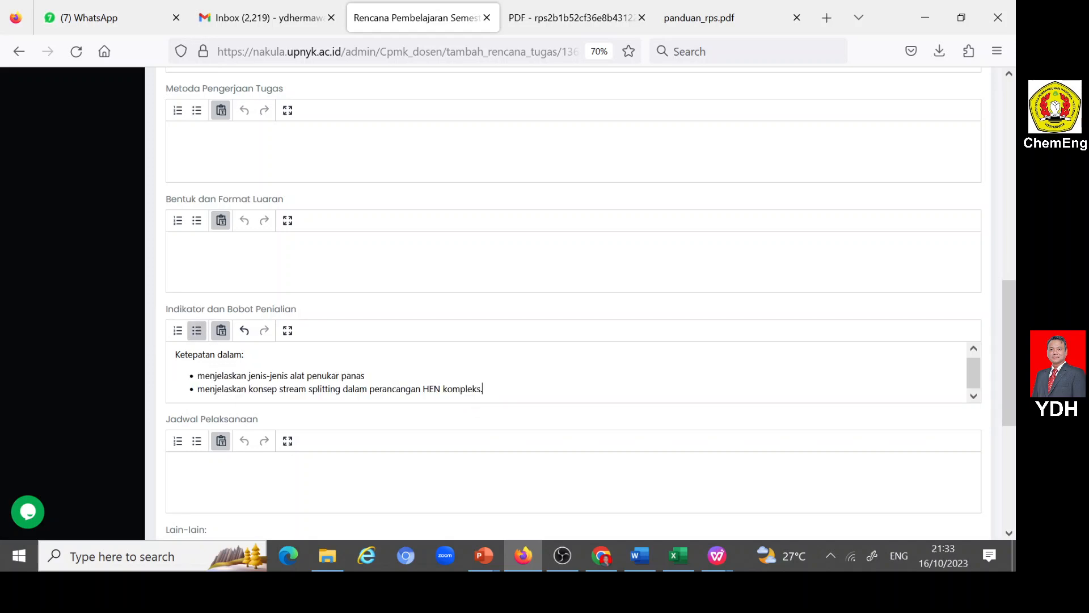
{"action": "key", "text": "Return"}
{"action": "key", "text": "Return"}
{"action": "type", "text": "B"}
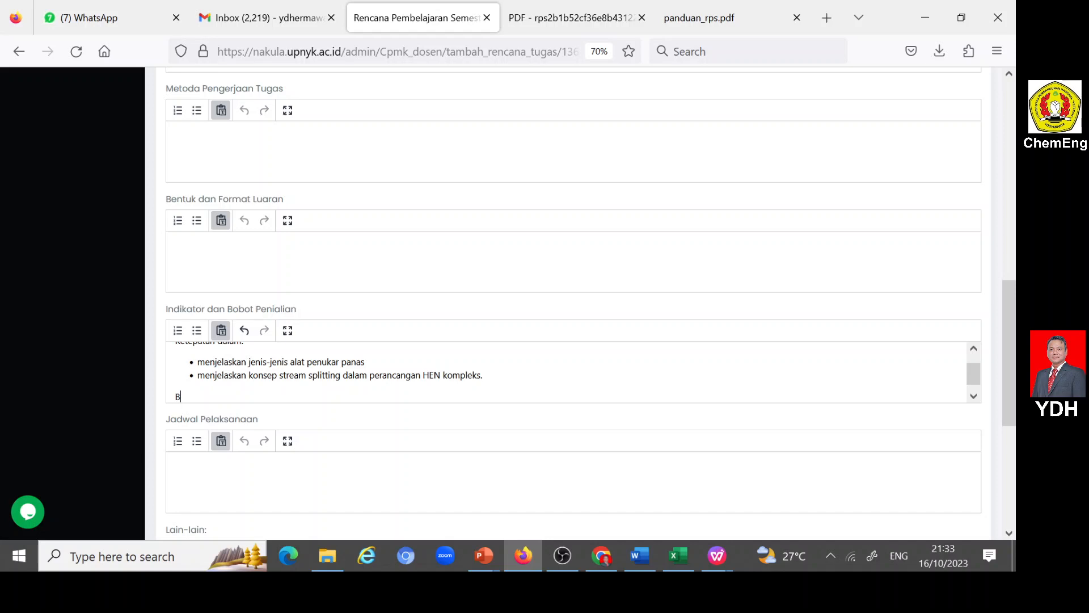
{"action": "type", "text": "obot=15%"}
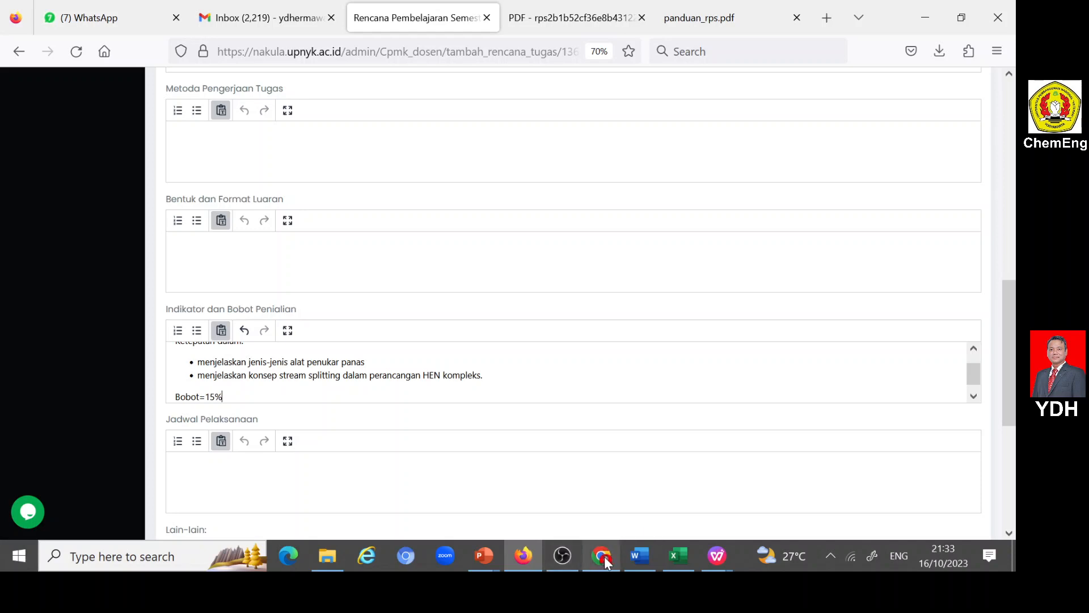
{"action": "mouse_move", "coordinate": [606, 562]}
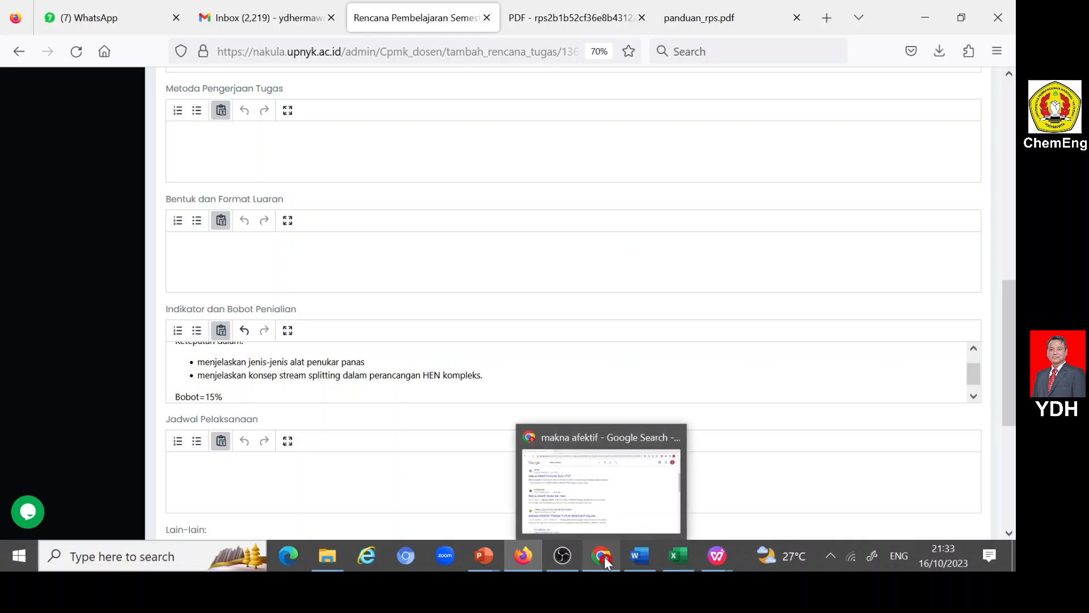
{"action": "left_click", "coordinate": [529, 553]}
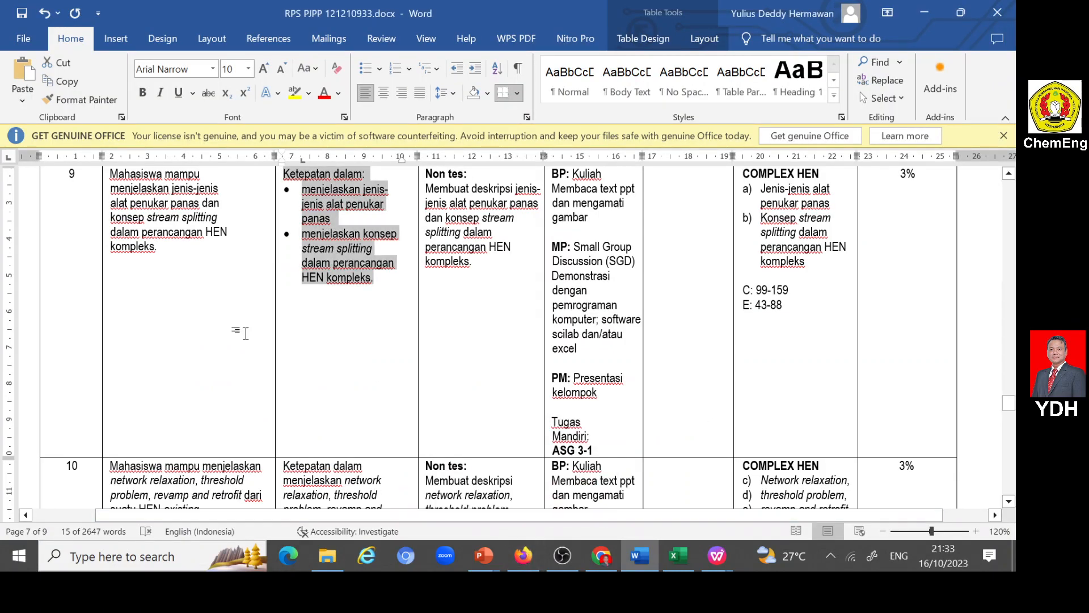
{"action": "left_click", "coordinate": [535, 556]}
- Complete Deskripsi Tugas so it reads "Membuat COMPLEX HEN"
{"action": "scroll", "coordinate": [244, 304], "scroll_direction": "up", "scroll_amount": 10}
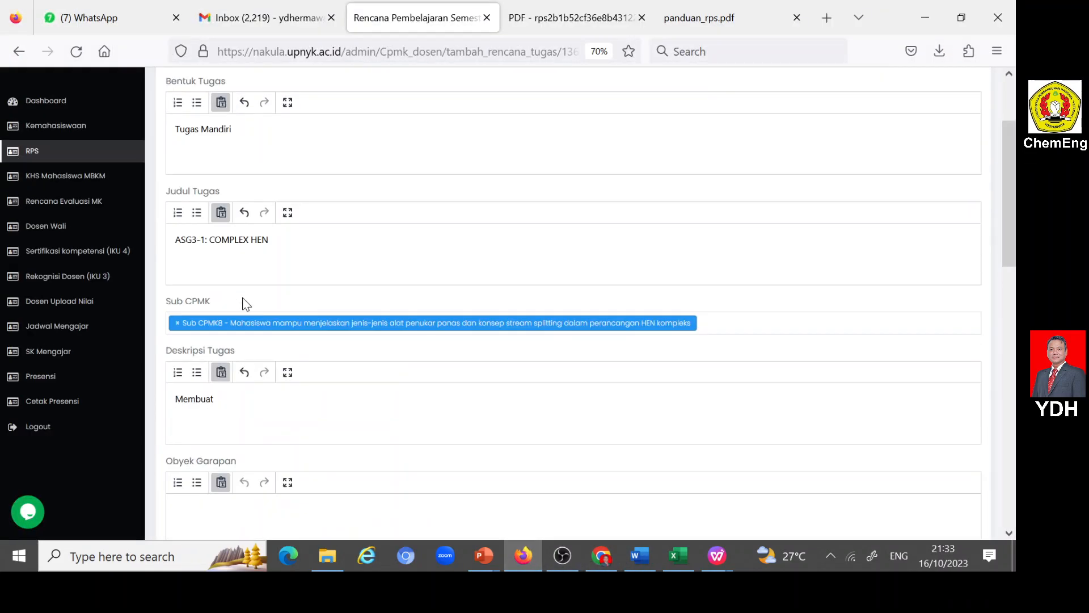
{"action": "scroll", "coordinate": [247, 309], "scroll_direction": "down", "scroll_amount": 5}
{"action": "scroll", "coordinate": [251, 327], "scroll_direction": "up", "scroll_amount": 7}
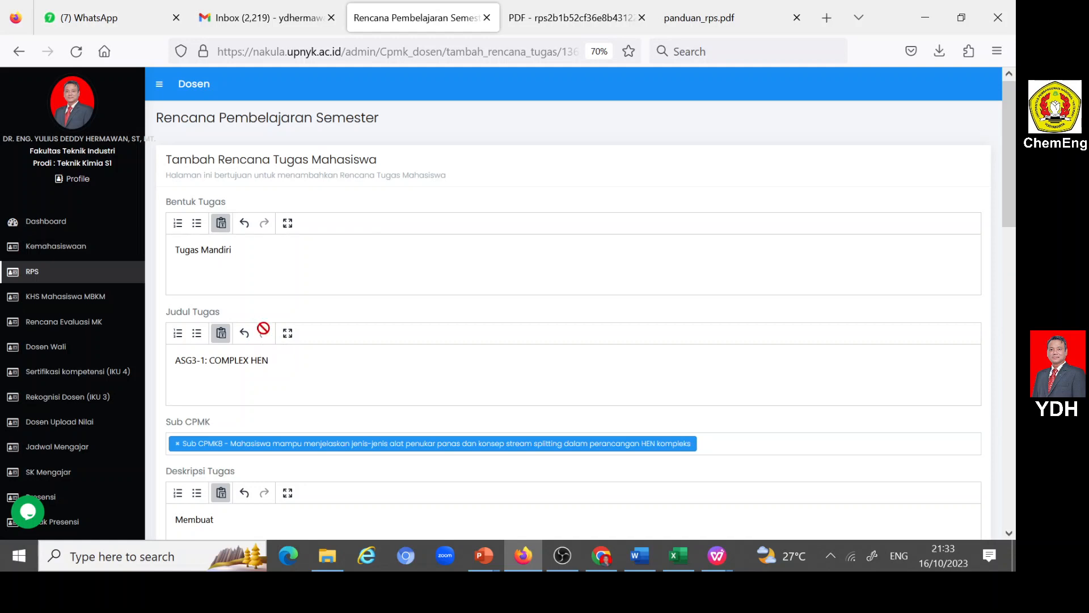
{"action": "scroll", "coordinate": [265, 332], "scroll_direction": "down", "scroll_amount": 2}
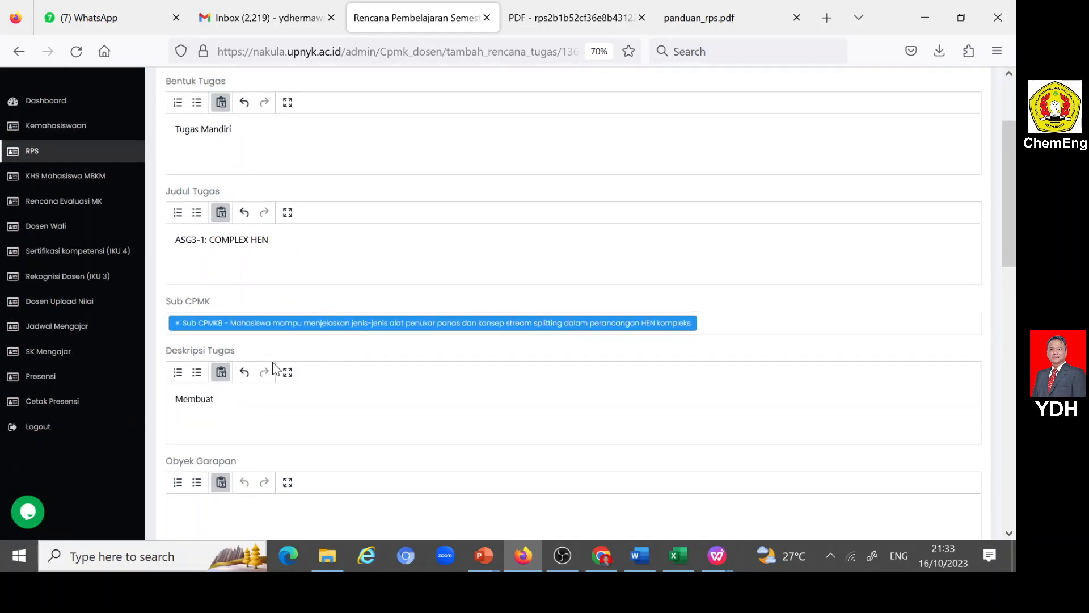
{"action": "left_click", "coordinate": [231, 407]}
{"action": "type", "text": "Co"}
{"action": "type", "text": "o"}
{"action": "key", "text": "BackSpace"}
{"action": "type", "text": "OMPLEX HEN"}
- Begin Obyek Garapan with the words "Integrasi beberapa"
{"action": "scroll", "coordinate": [236, 418], "scroll_direction": "down", "scroll_amount": 2}
{"action": "left_click", "coordinate": [222, 386]}
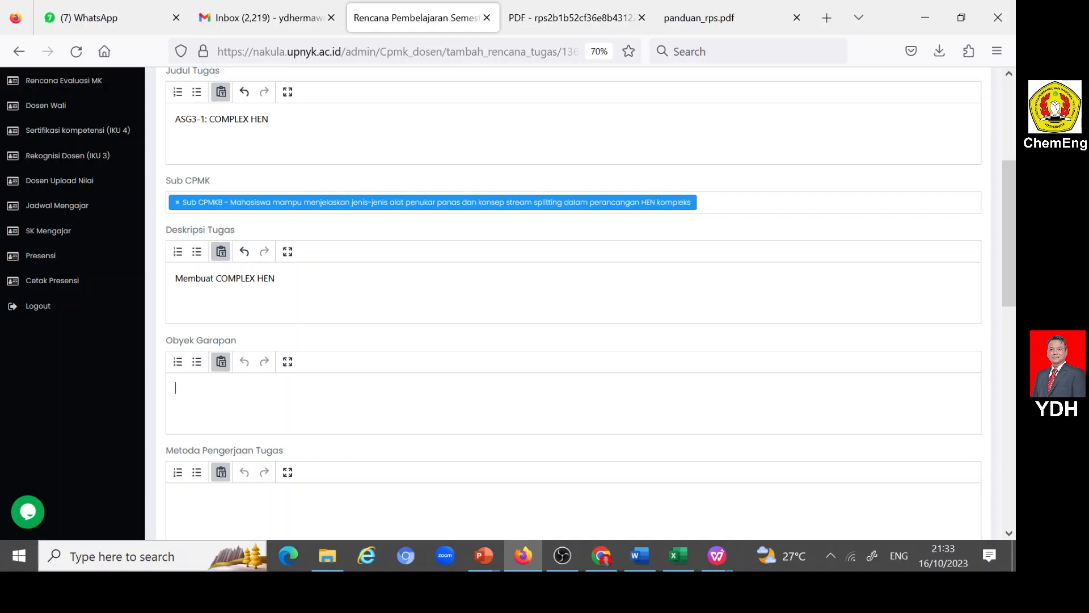
{"action": "type", "text": "Integrasi beberapa"}
- Open ASG 3-1.pptx from the PPoint folder and review the NIM GANJIL and NIM GENAP problem slides
{"action": "left_click", "coordinate": [493, 553]}
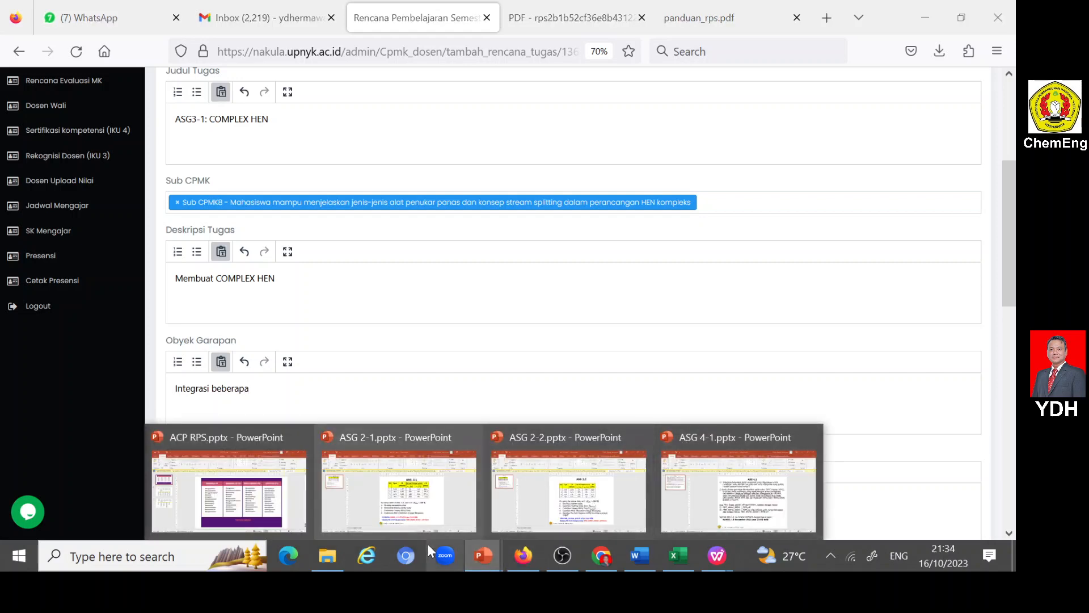
{"action": "left_click", "coordinate": [335, 559]}
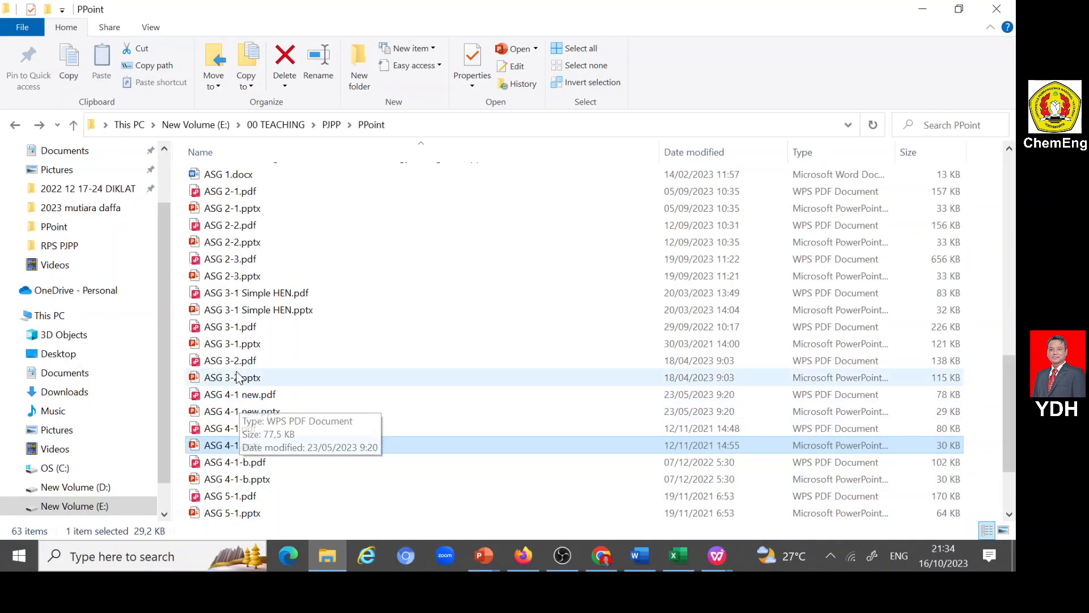
{"action": "double_click", "coordinate": [230, 346]}
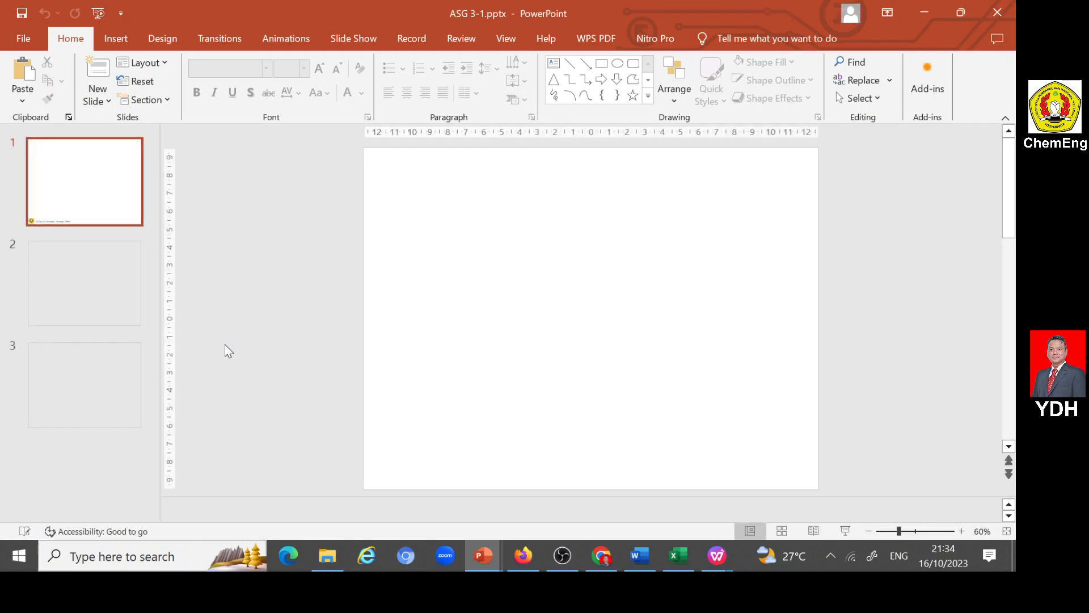
{"action": "left_click", "coordinate": [89, 307]}
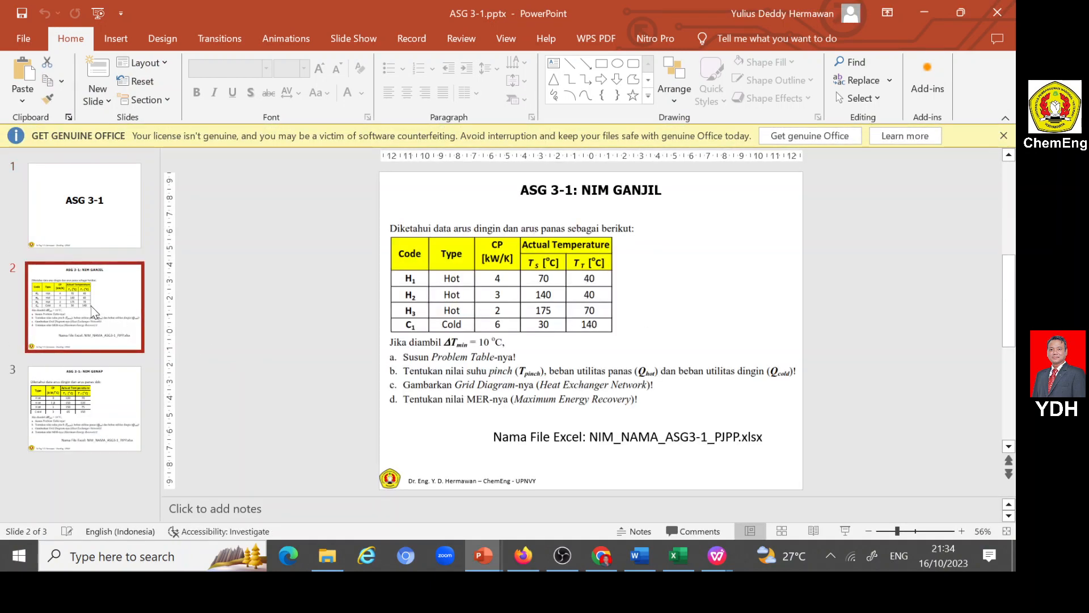
{"action": "left_click", "coordinate": [92, 399]}
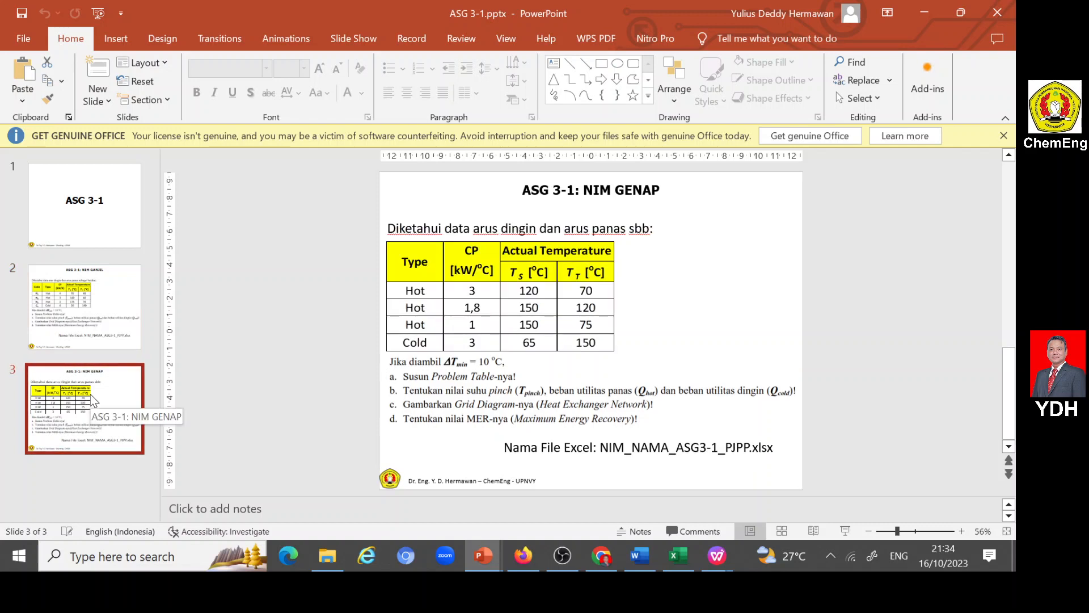
- Return to the portal form and complete Obyek Garapan as "Integrasi beberapa arus panas dan dingin dalam COMPLEX HEN"
{"action": "left_click", "coordinate": [529, 557]}
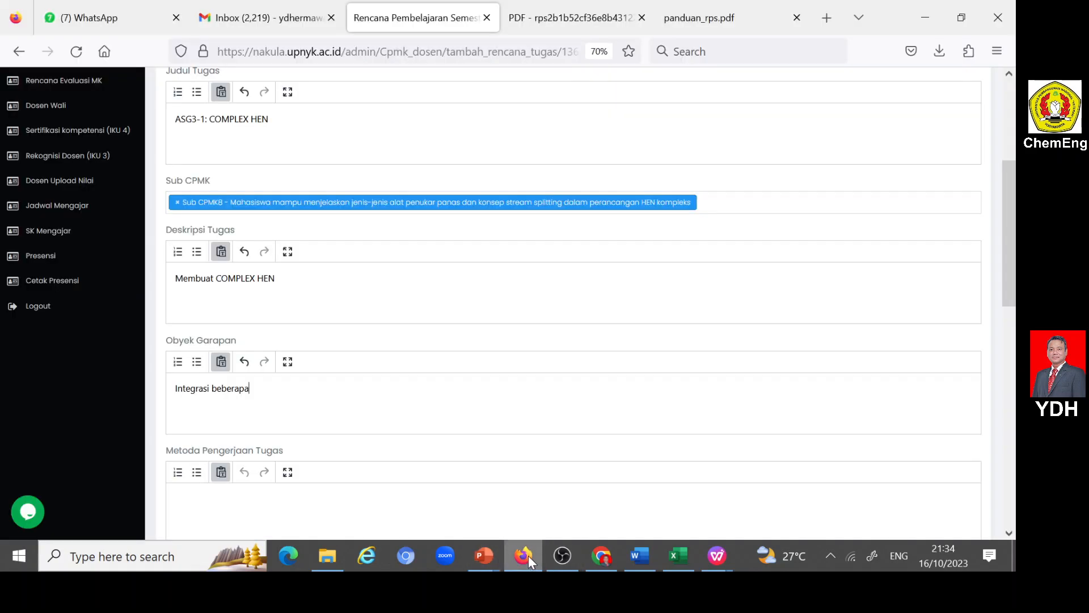
{"action": "key", "text": "BackSpace"}
{"action": "key", "text": "BackSpace"}
{"action": "key", "text": "BackSpace"}
{"action": "key", "text": "BackSpace"}
{"action": "key", "text": "BackSpace"}
{"action": "key", "text": "BackSpace"}
{"action": "key", "text": "BackSpace"}
{"action": "key", "text": "BackSpace"}
{"action": "type", "text": "mult"}
{"action": "type", "text": "i arus"}
{"action": "key", "text": "shift+Left"}
{"action": "key", "text": "shift+Left"}
{"action": "key", "text": "shift+Left"}
{"action": "key", "text": "shift+Left"}
{"action": "key", "text": "shift+Left"}
{"action": "key", "text": "shift+Left"}
{"action": "key", "text": "shift+Left"}
{"action": "key", "text": "shift+Left"}
{"action": "key", "text": "shift+Left"}
{"action": "key", "text": "shift+Left"}
{"action": "type", "text": "beberapa arus panas dan dingin dalam COMPLEX"}
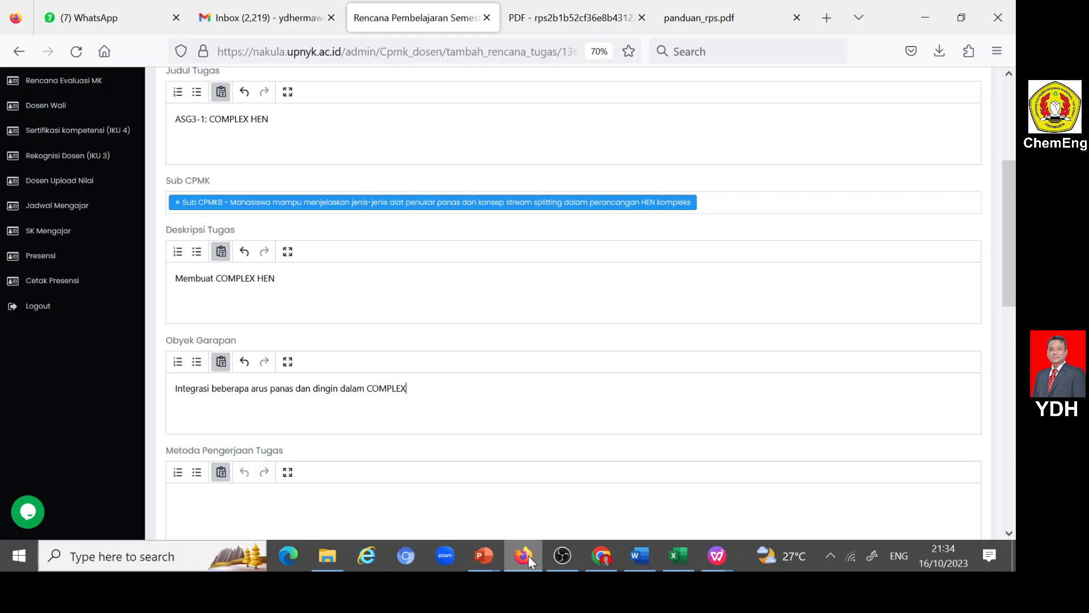
{"action": "type", "text": " HEN"}
{"action": "type", "text": "M"}
- Set Metoda Pengerjaan Tugas to "COMPLEX HEN dikerjakan menggunakan Pinch Method"
{"action": "key", "text": "BackSpace"}
{"action": "type", "text": "COM"}
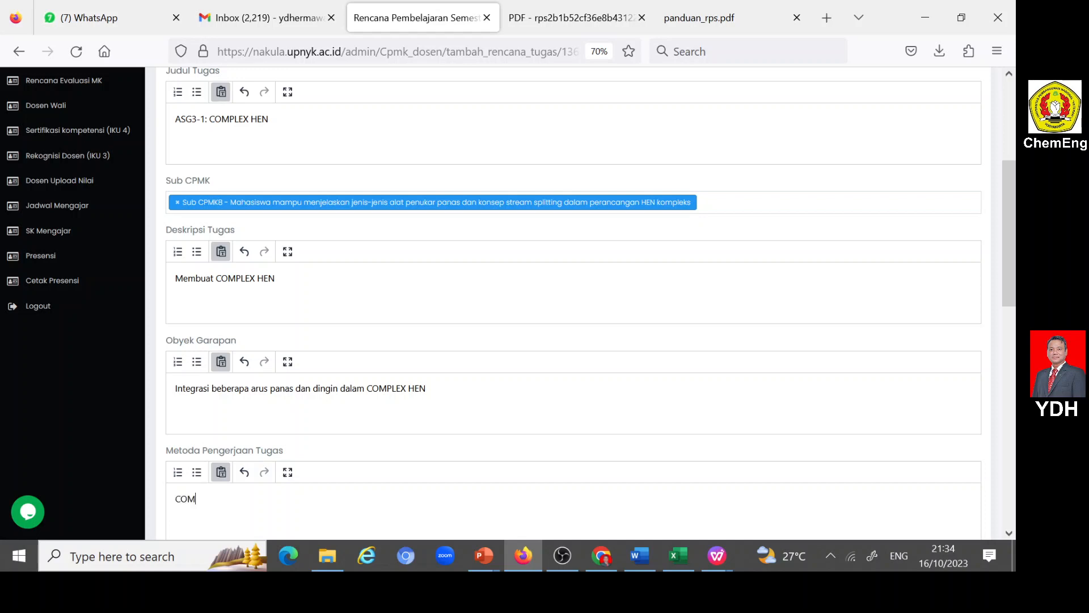
{"action": "type", "text": "PLEX HEN dikerjakan menggu"}
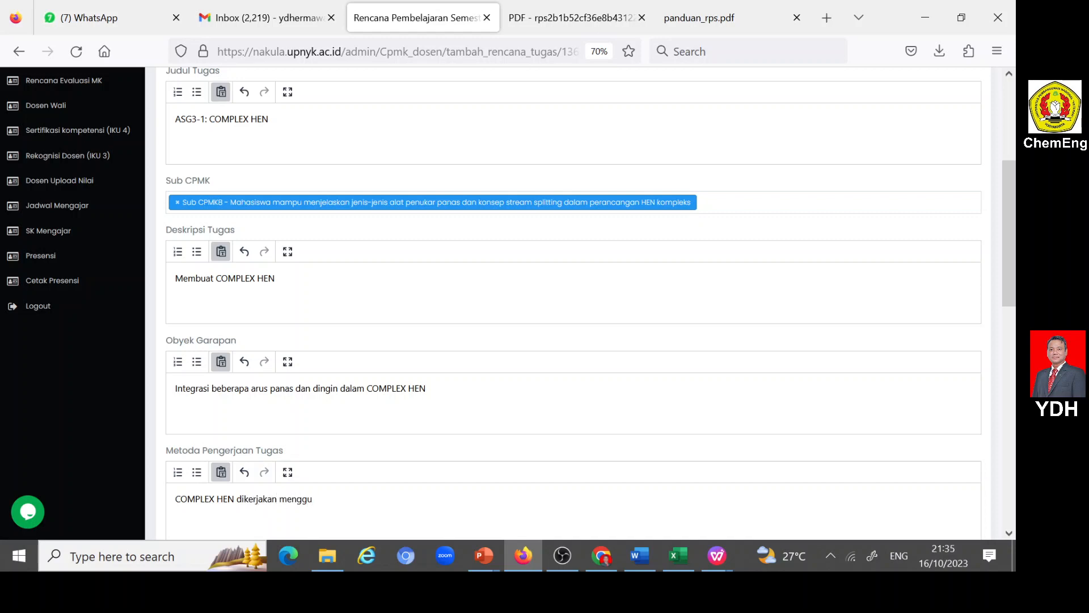
{"action": "type", "text": "nakan Pinch Method"}
- Set Bentuk dan Format Luaran to "COMPLEX HEN"
{"action": "scroll", "coordinate": [353, 400], "scroll_direction": "down", "scroll_amount": 4}
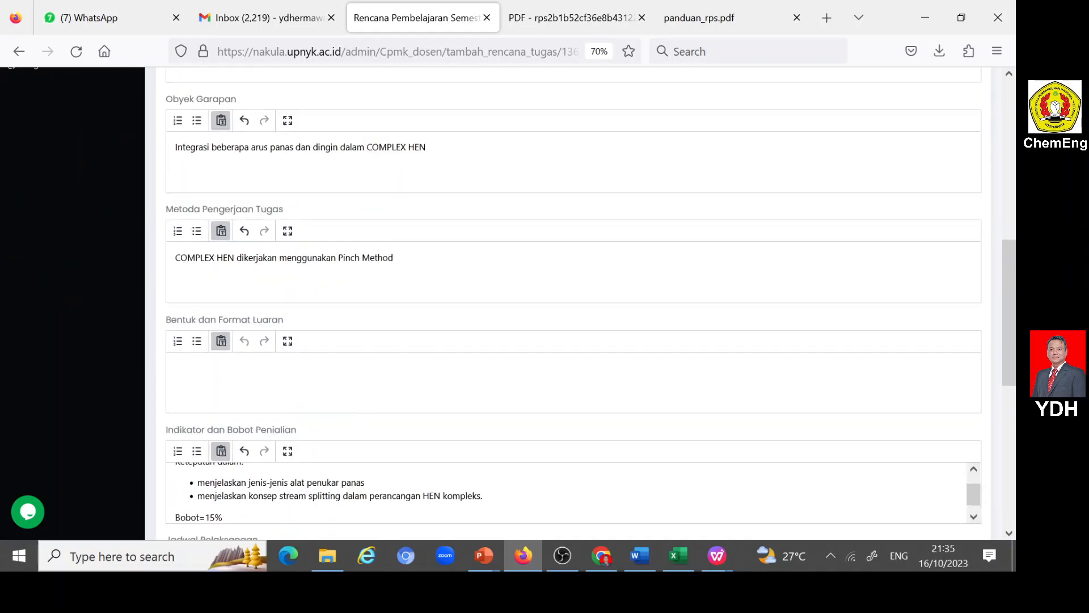
{"action": "type", "text": "COMPLEX HEN"}
{"action": "scroll", "coordinate": [284, 382], "scroll_direction": "down", "scroll_amount": 2}
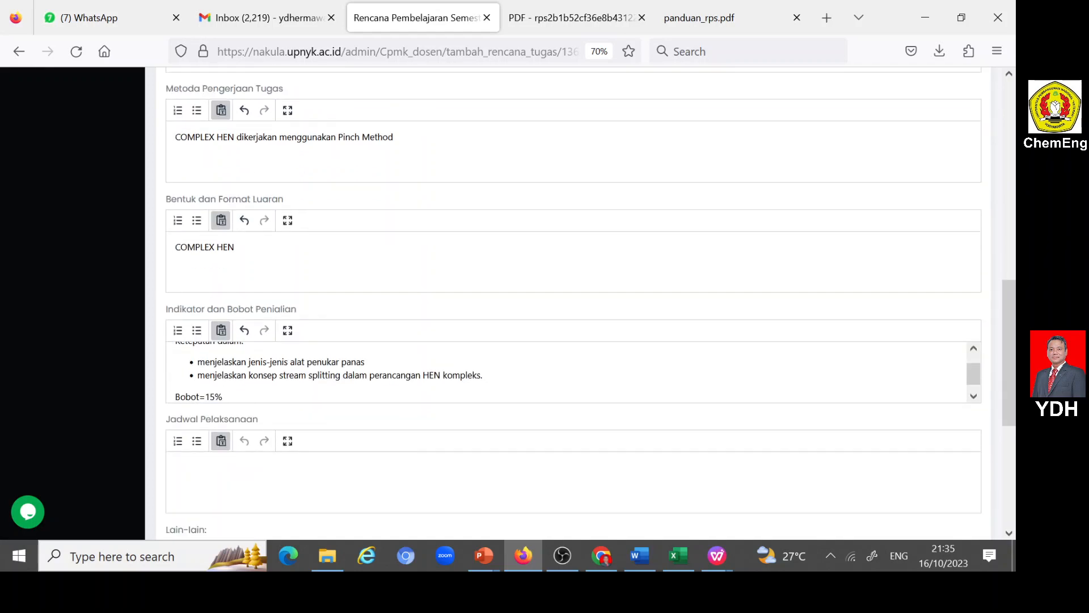
{"action": "scroll", "coordinate": [293, 394], "scroll_direction": "down", "scroll_amount": 1}
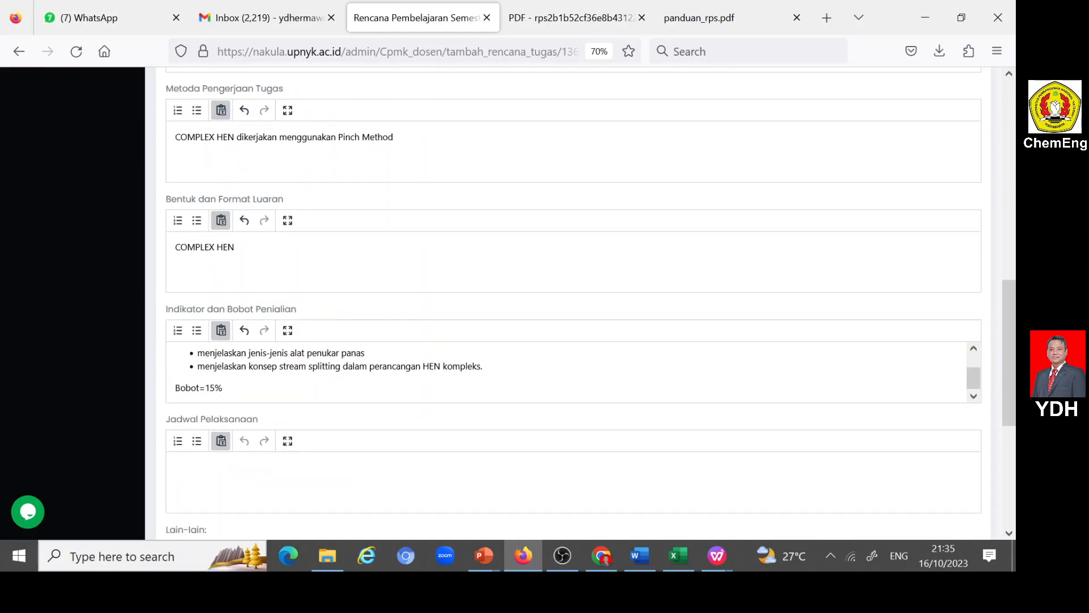
- Set Jadwal Pelaksanaan to "Minggu ke-9"
{"action": "type", "text": "Minggu ke-9"}
- Copy Sumber Pustaka references A to G from RPS PJPP 121210933.docx in Word into the portal form's Daftar Rujukan
{"action": "scroll", "coordinate": [423, 360], "scroll_direction": "down", "scroll_amount": 2}
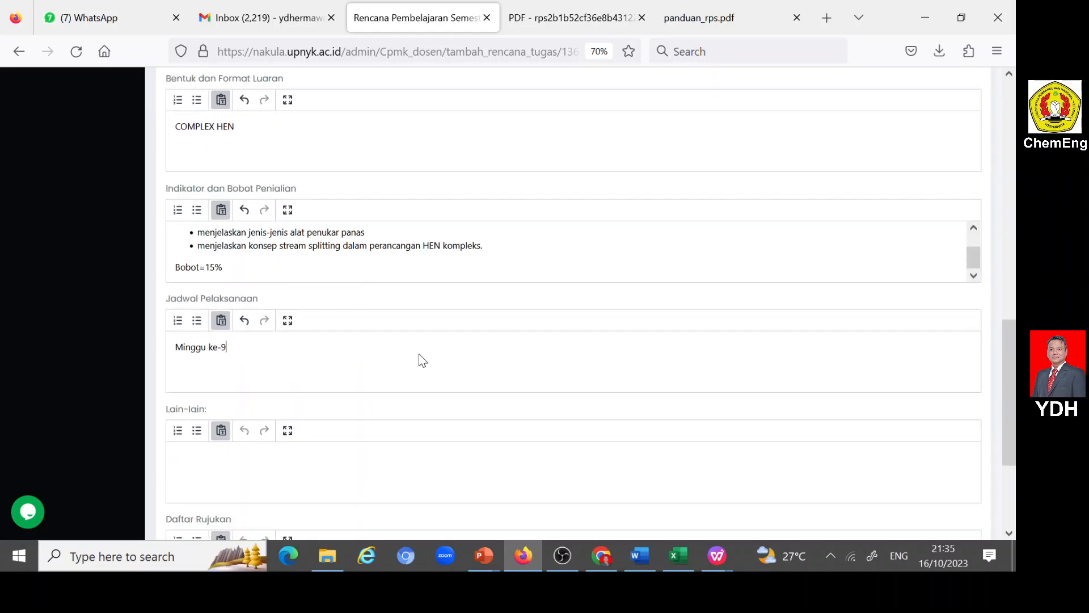
{"action": "scroll", "coordinate": [423, 361], "scroll_direction": "down", "scroll_amount": 2}
{"action": "left_click", "coordinate": [290, 461]}
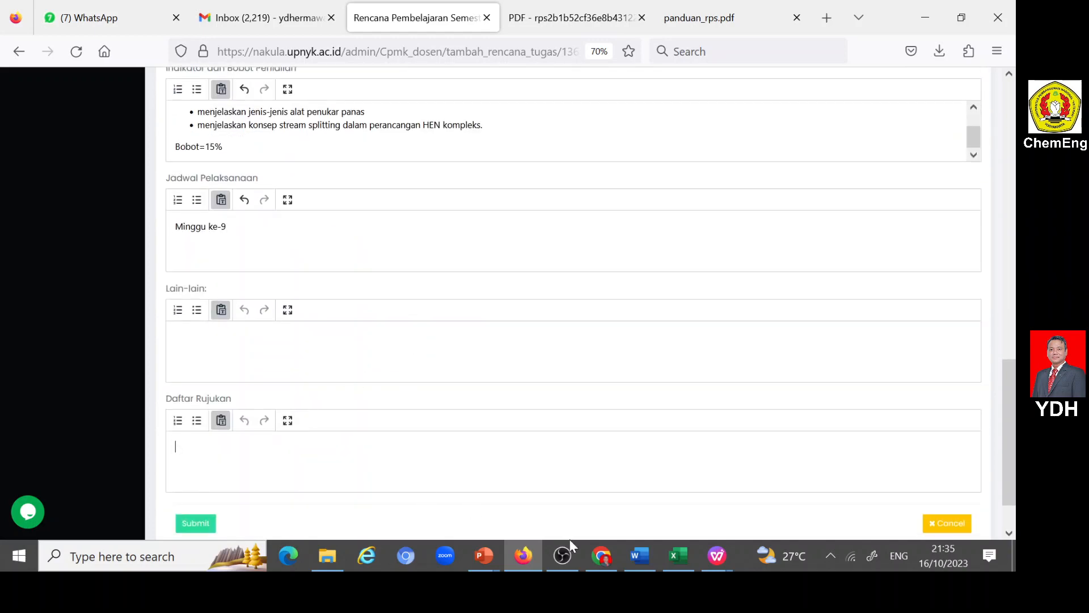
{"action": "left_click", "coordinate": [638, 554]}
{"action": "scroll", "coordinate": [510, 335], "scroll_direction": "up", "scroll_amount": 5}
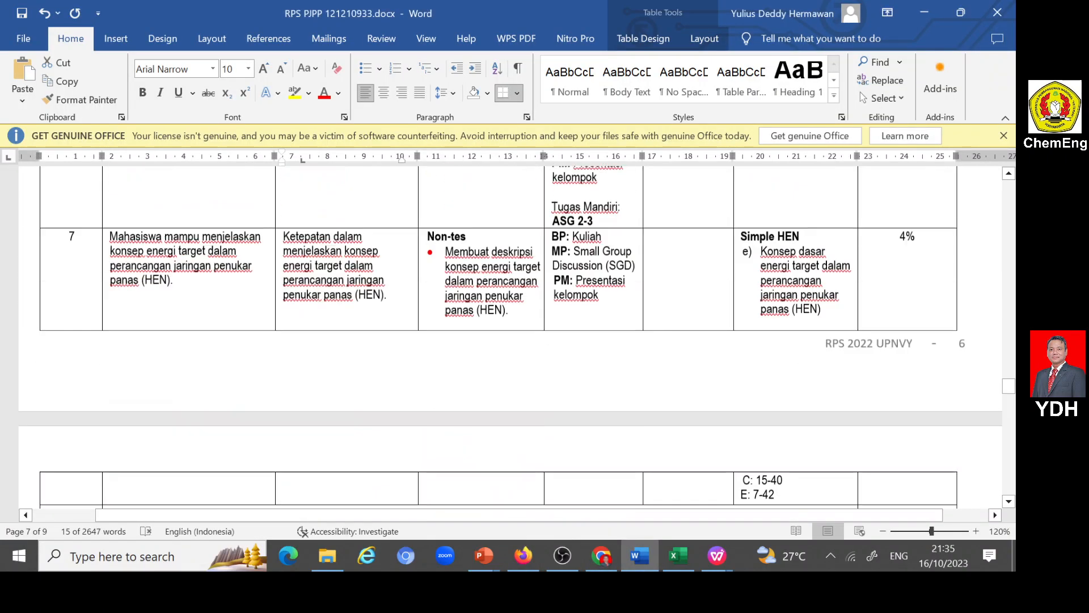
{"action": "scroll", "coordinate": [511, 335], "scroll_direction": "up", "scroll_amount": 15}
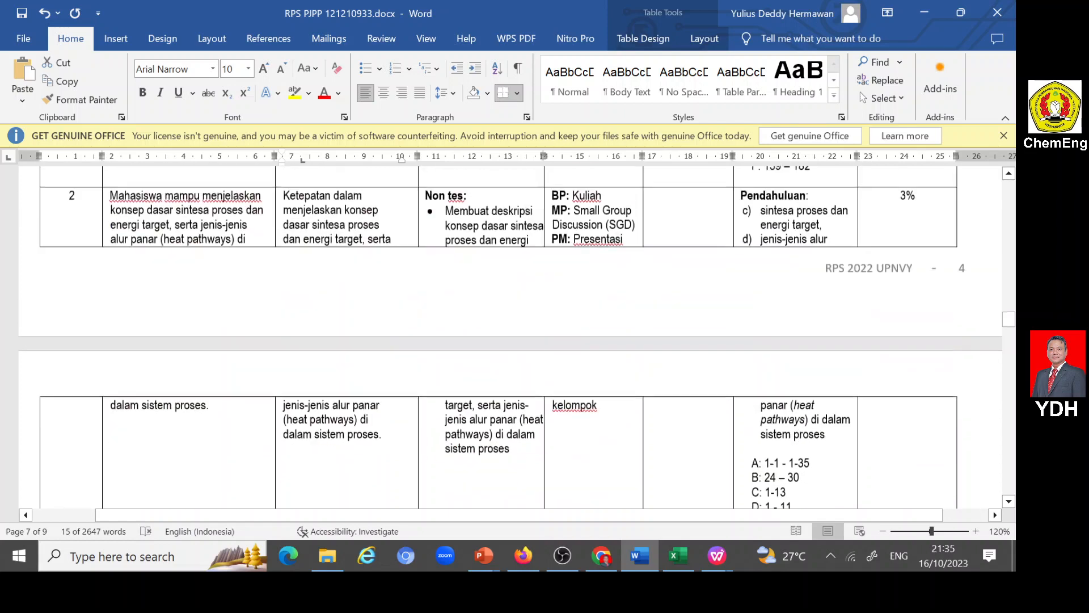
{"action": "scroll", "coordinate": [511, 335], "scroll_direction": "up", "scroll_amount": 10}
{"action": "scroll", "coordinate": [511, 335], "scroll_direction": "up", "scroll_amount": 3}
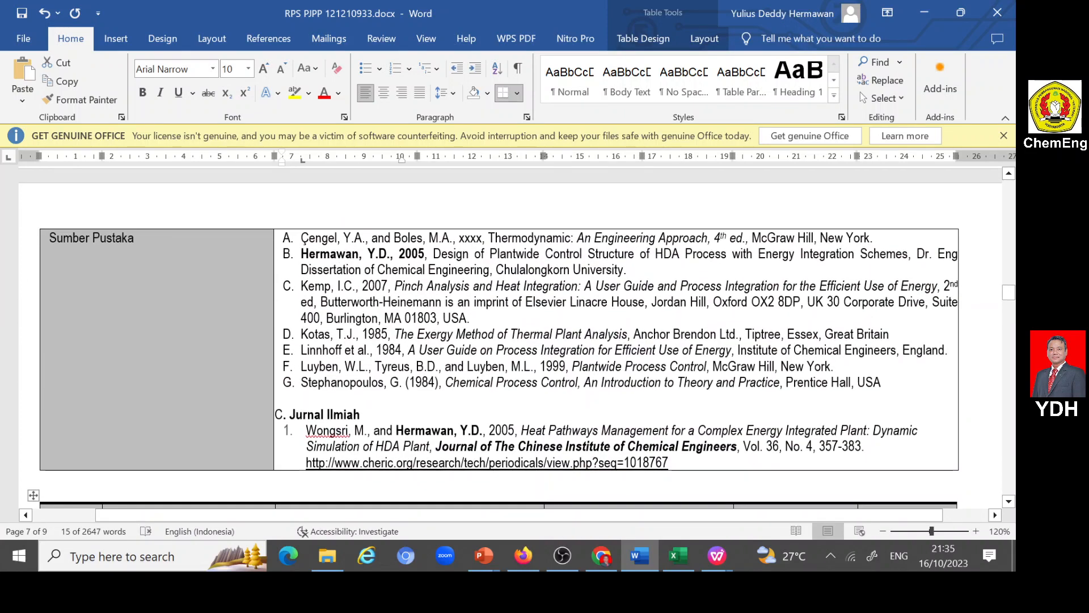
{"action": "left_click_drag", "start_coordinate": [301, 238], "coordinate": [882, 385]}
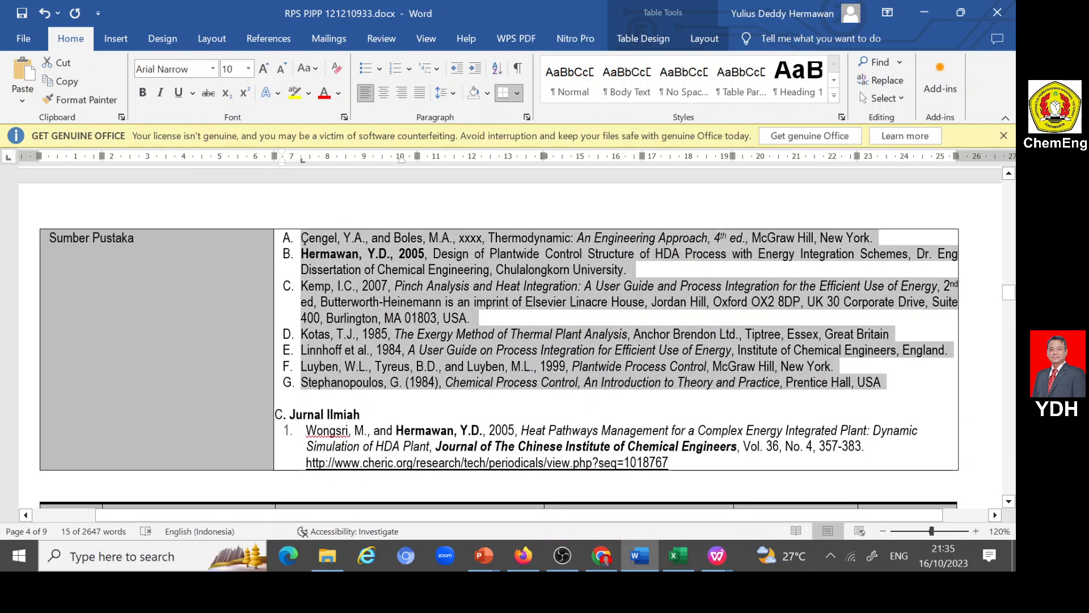
{"action": "left_click", "coordinate": [523, 556]}
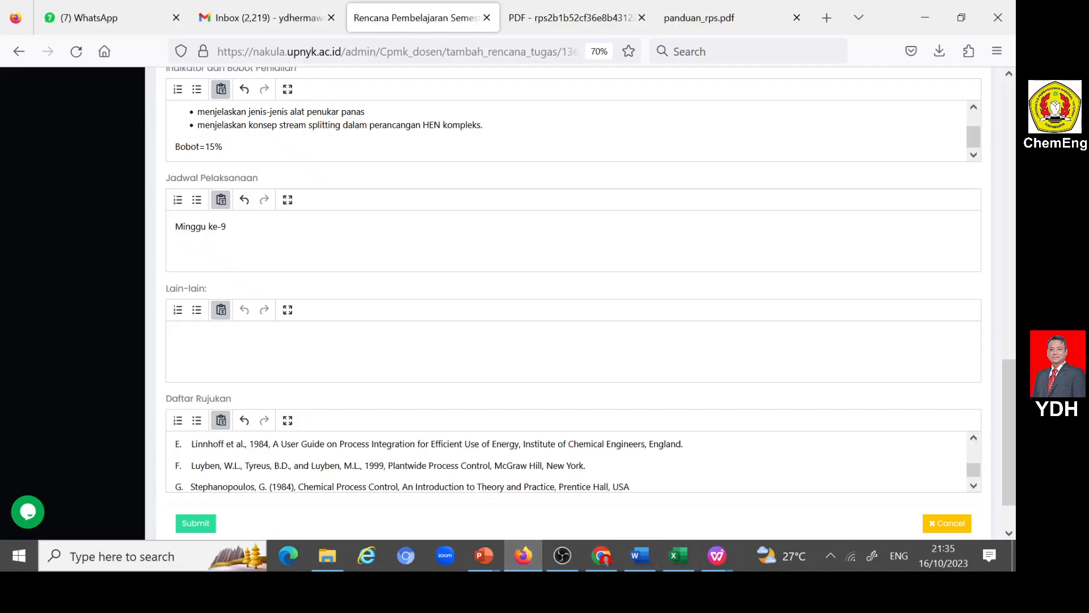
- Submit the ASG3-1: COMPLEX HEN entry and start a new Rencana Tugas Mahasiswa
{"action": "left_click", "coordinate": [206, 525]}
{"action": "scroll", "coordinate": [444, 329], "scroll_direction": "down", "scroll_amount": 3}
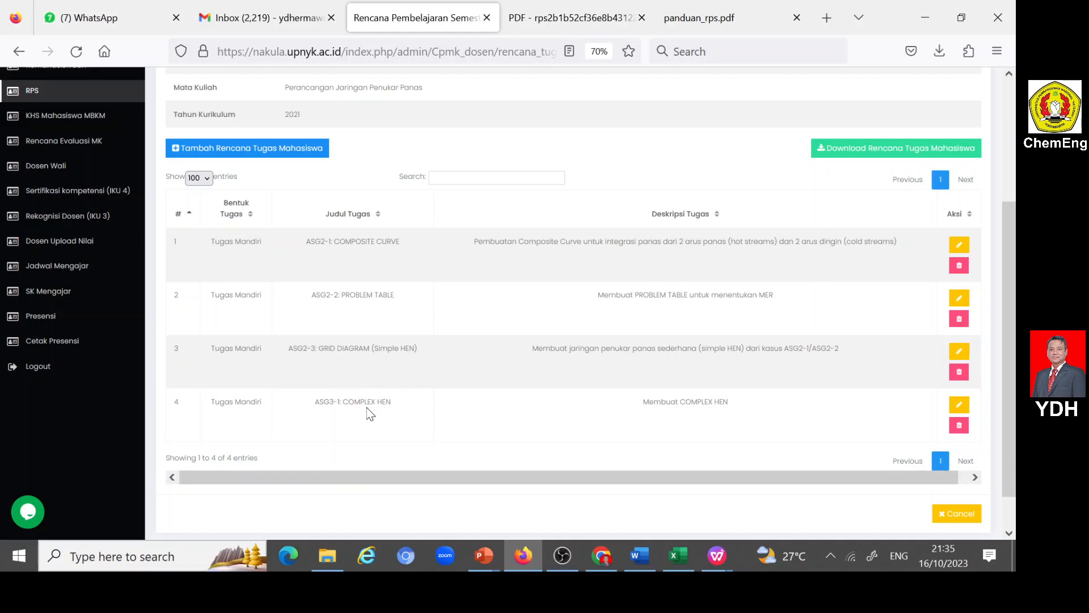
{"action": "left_click", "coordinate": [177, 149]}
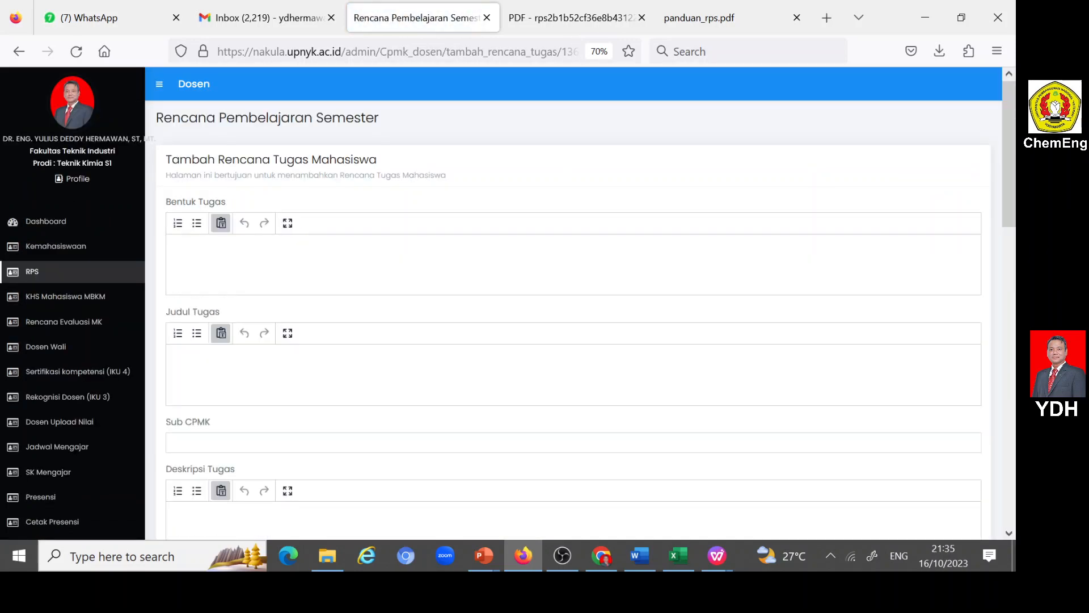
- Set Bentuk Tugas to "Tugas Mandiri" and begin Judul Tugas with "ASG4-1:"
{"action": "type", "text": "Tugas Mandiri"}
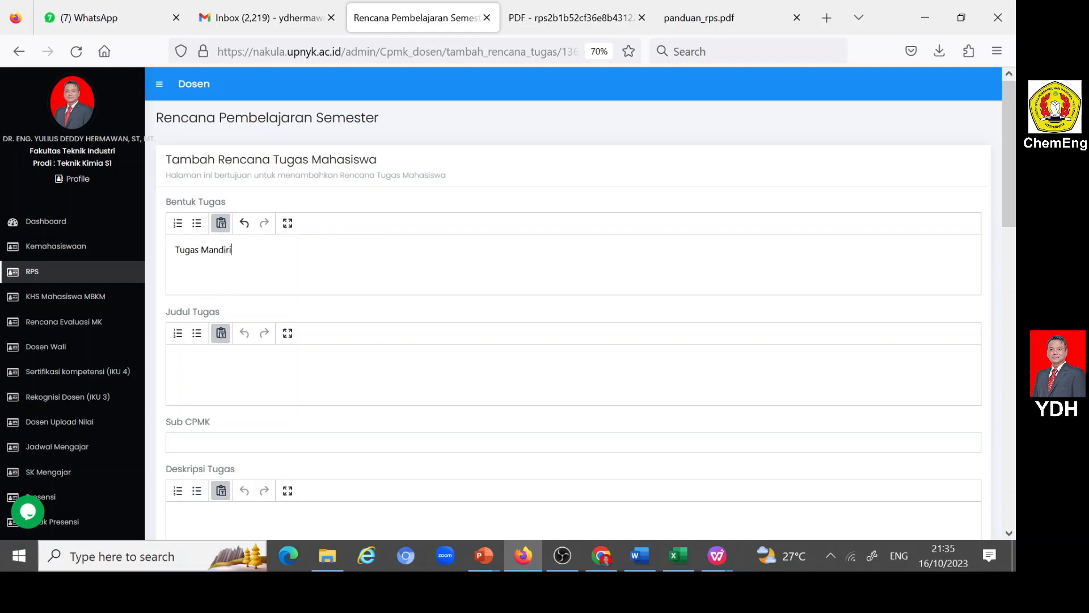
{"action": "left_click", "coordinate": [195, 379]}
{"action": "type", "text": "ASG4-1:"}
- Switch to the ASG 4-1.pptx presentation in PowerPoint and review the assignment slide
{"action": "left_click", "coordinate": [637, 556]}
{"action": "scroll", "coordinate": [603, 365], "scroll_direction": "down", "scroll_amount": 20}
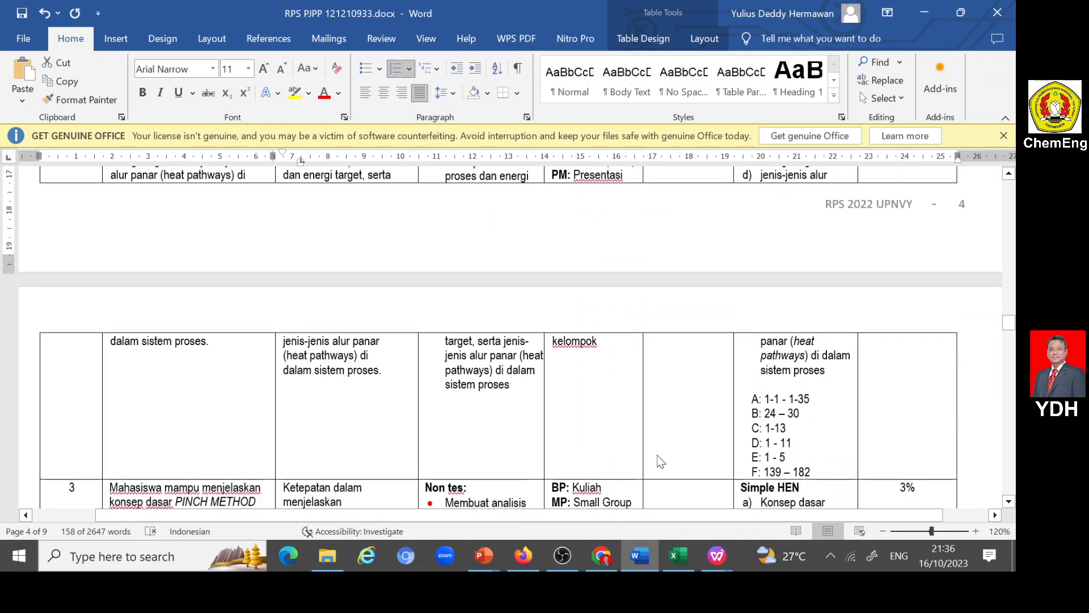
{"action": "left_click", "coordinate": [487, 554]}
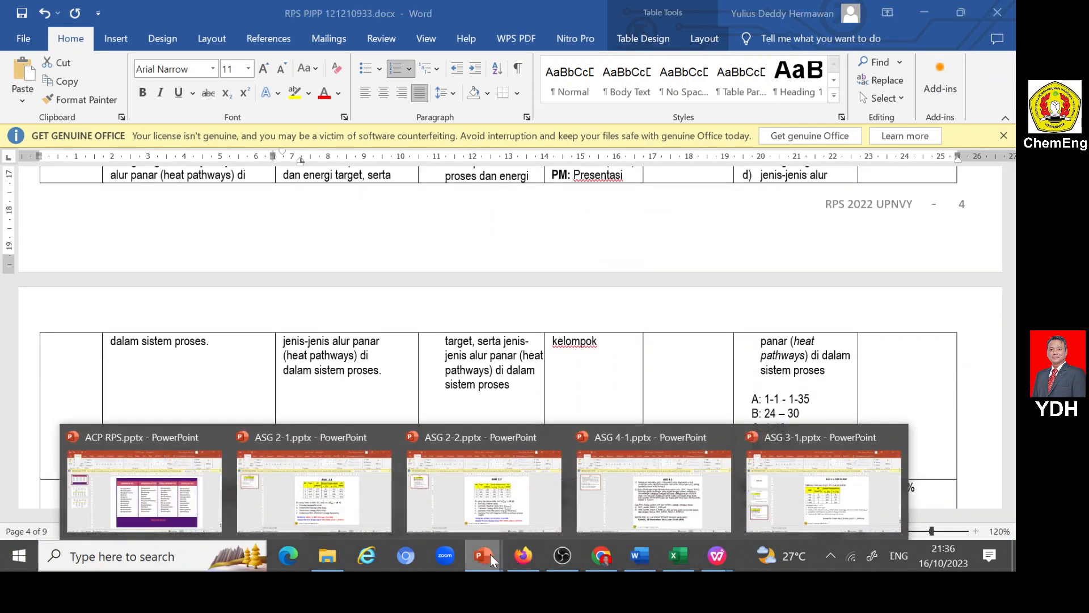
{"action": "left_click", "coordinate": [662, 483]}
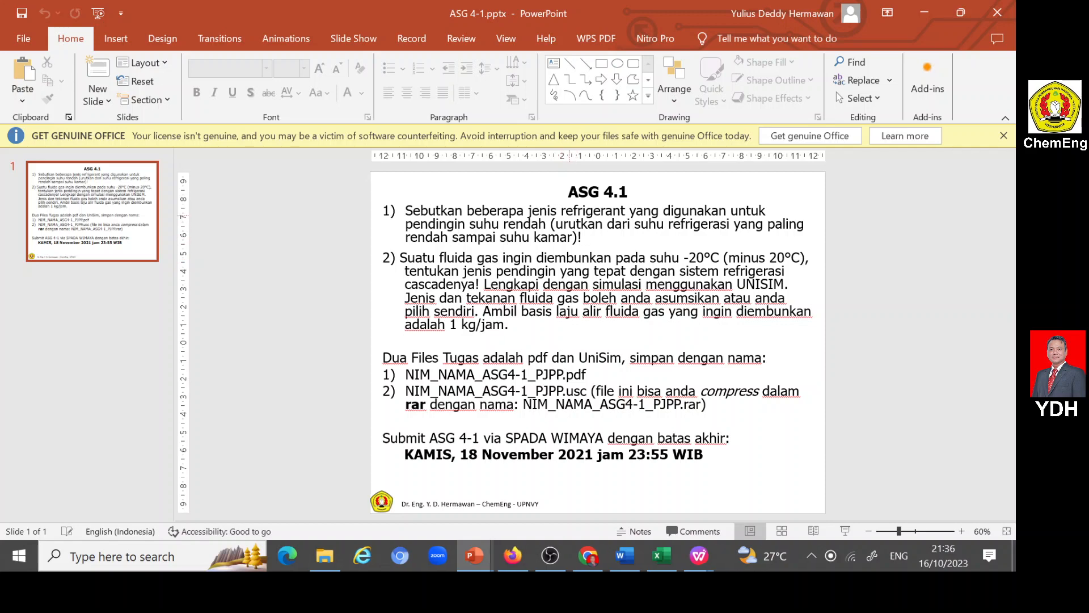
- Return to the portal form in Firefox and complete Judul Tugas as "ASG4-1: REFRIGERATION"
{"action": "left_click", "coordinate": [514, 555]}
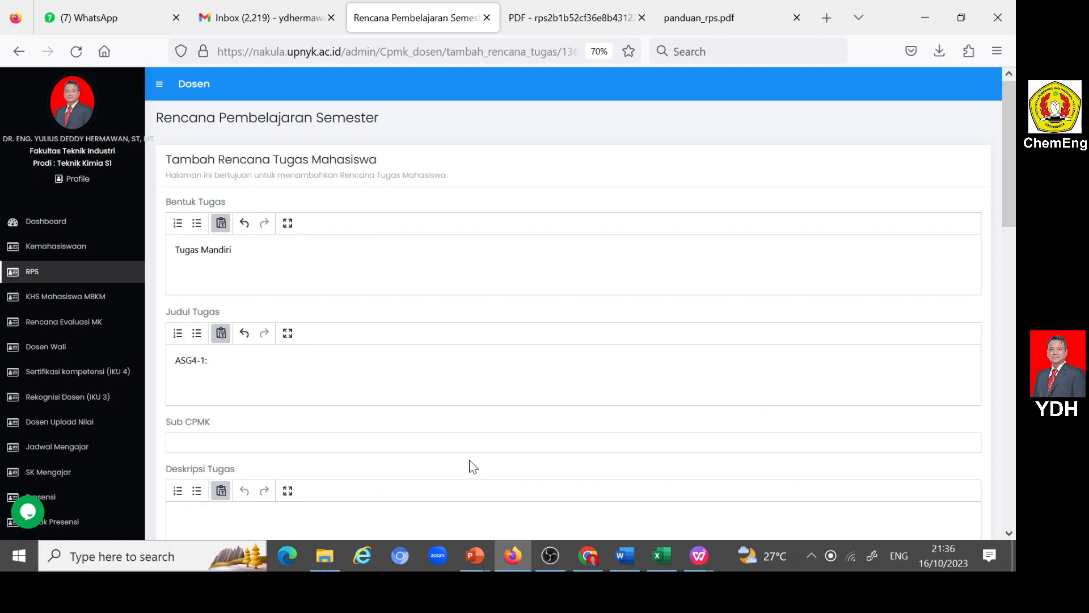
{"action": "type", "text": "REFRIGERATION"}
- Assign Sub CPMK11, on the HEAT PUMP and CASCADE REFRIGERATION concepts, to the assignment
{"action": "left_click", "coordinate": [280, 443]}
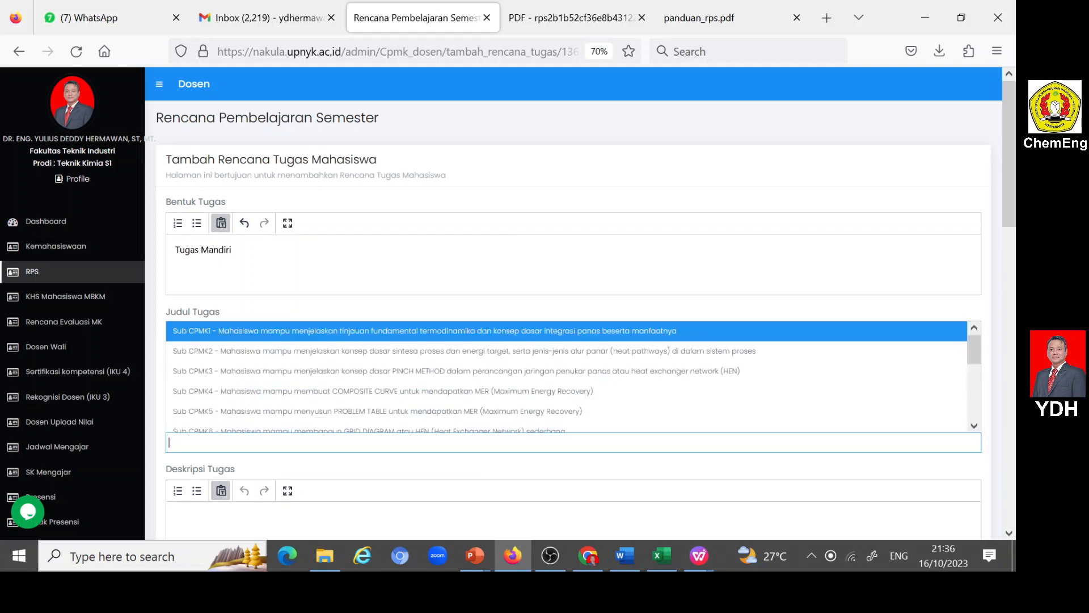
{"action": "scroll", "coordinate": [280, 367], "scroll_direction": "down", "scroll_amount": 5}
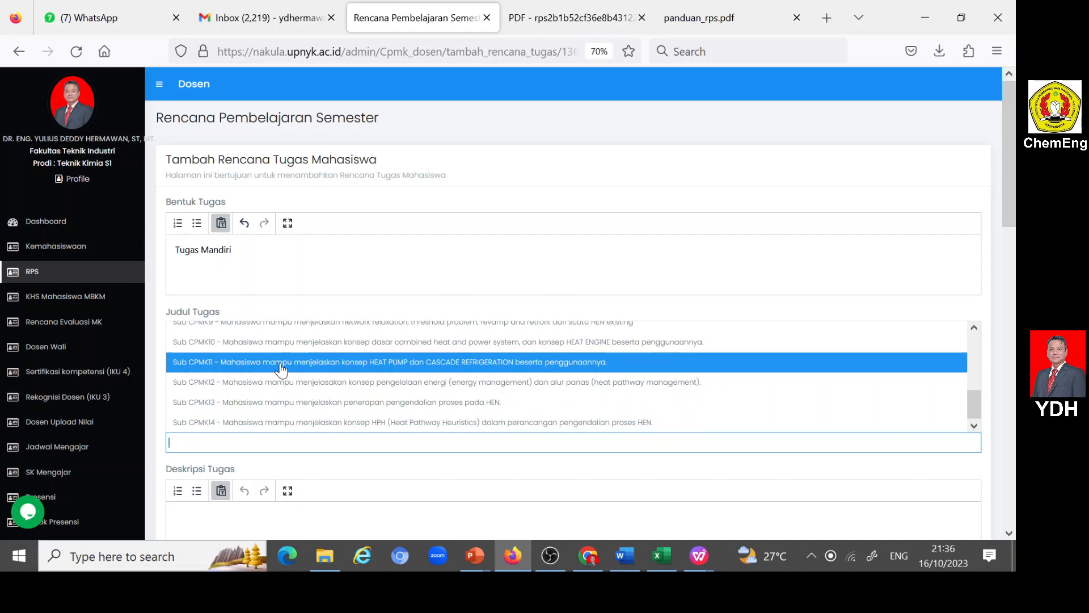
{"action": "left_click", "coordinate": [282, 366]}
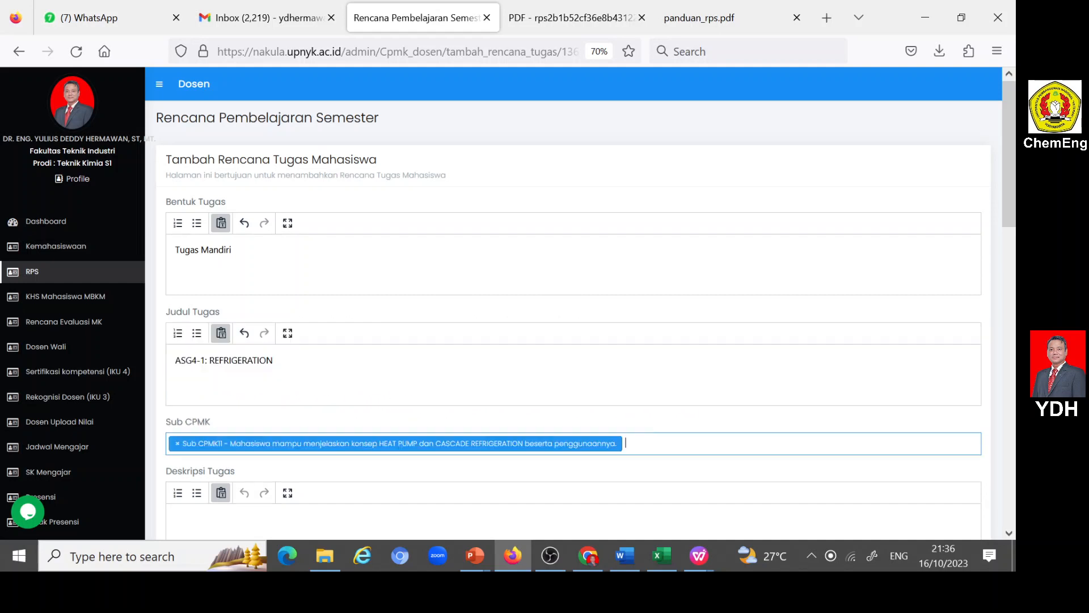
- Insert "CASCADE" before REFRIGERATION in Judul Tugas, making it "ASG4-1: CASCADE REFRIGERATION"
{"action": "left_click", "coordinate": [237, 391]}
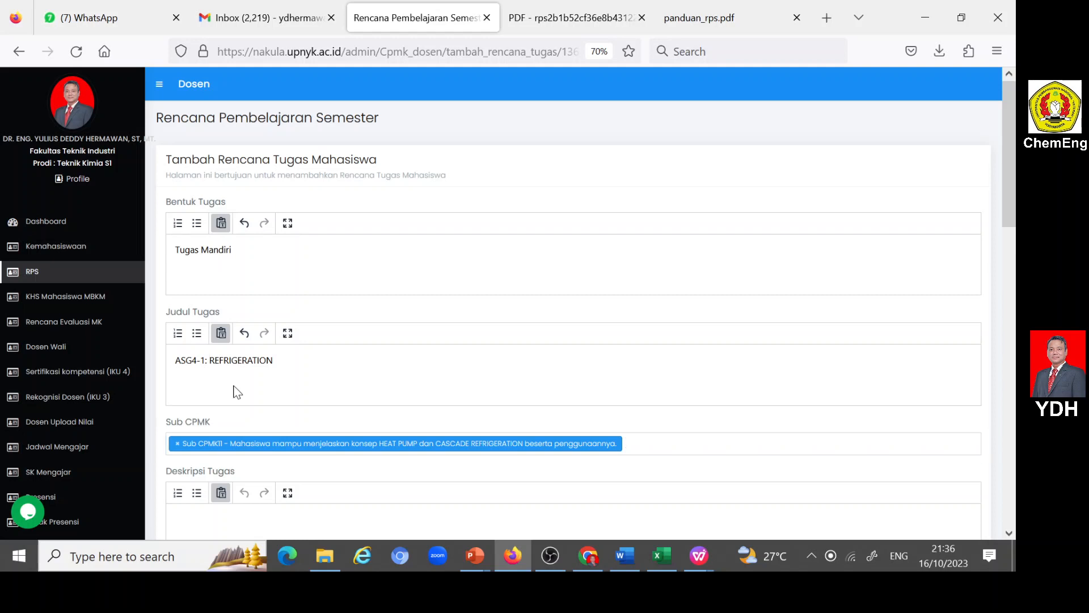
{"action": "type", "text": "CASCAD"}
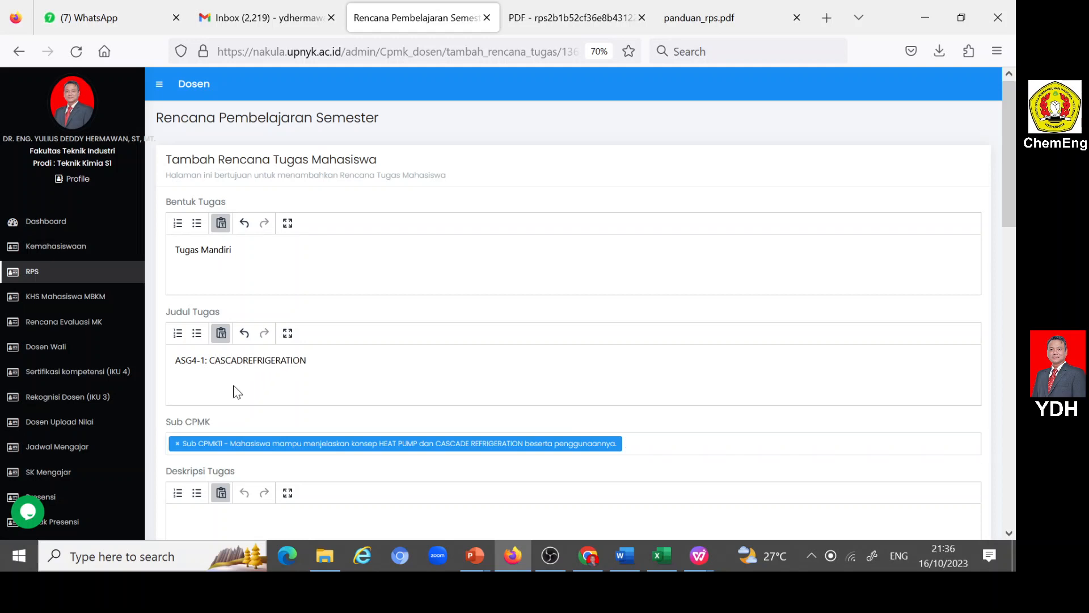
{"action": "type", "text": "E"}
- Set Deskripsi Tugas to "Membuat Cascade Refrigeration"
{"action": "scroll", "coordinate": [248, 400], "scroll_direction": "down", "scroll_amount": 3}
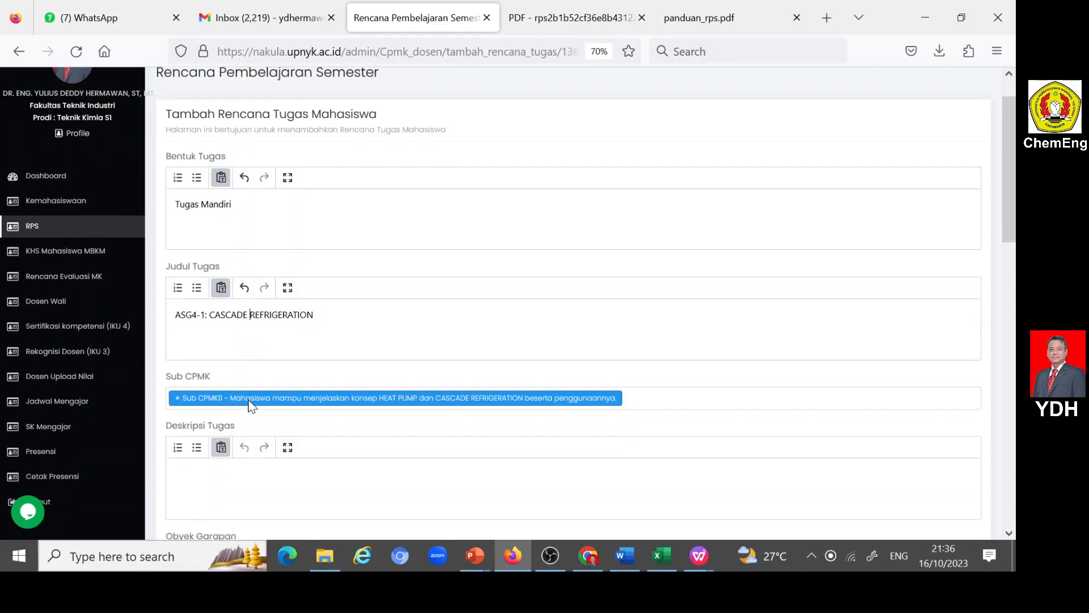
{"action": "left_click", "coordinate": [243, 338]}
{"action": "type", "text": "M"}
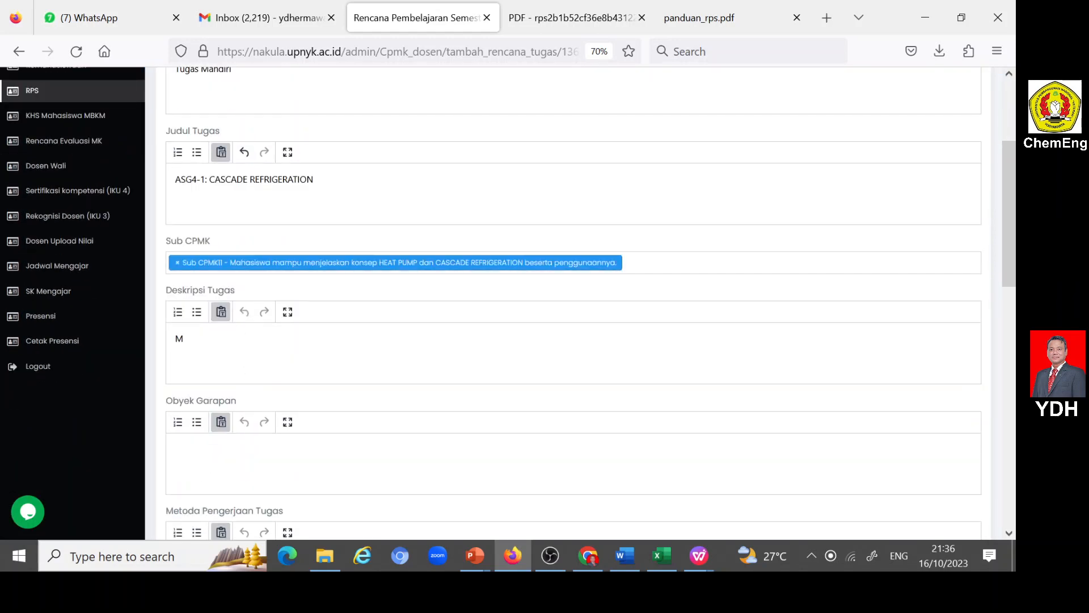
{"action": "type", "text": "embuat Cascade Refrigeration"}
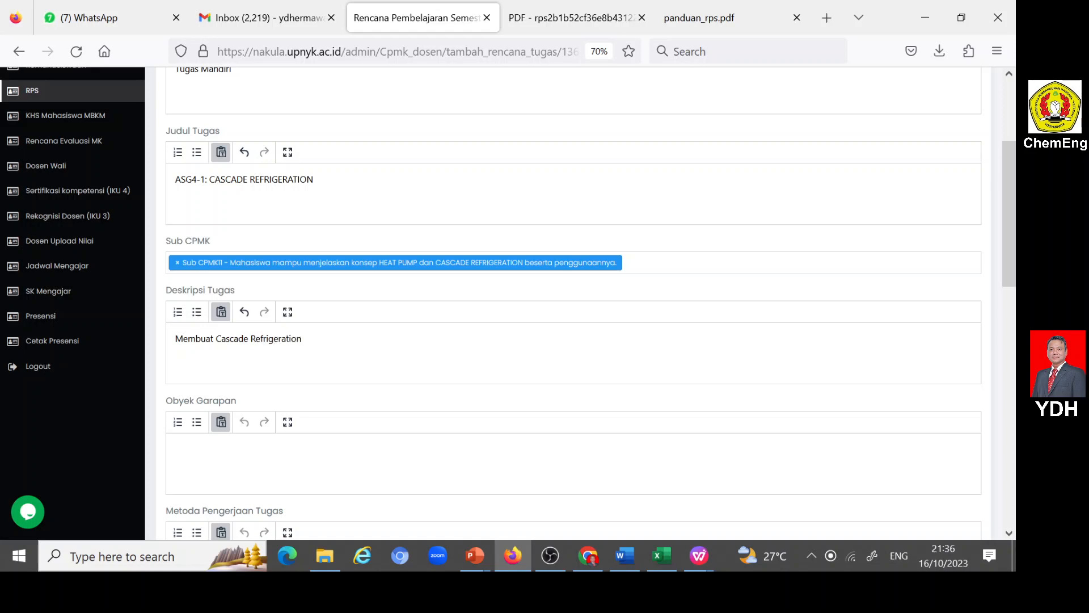
- Set Obyek Garapan to "Integrasi panas pada kasus Cascade Refrigeration"
{"action": "left_click", "coordinate": [238, 463]}
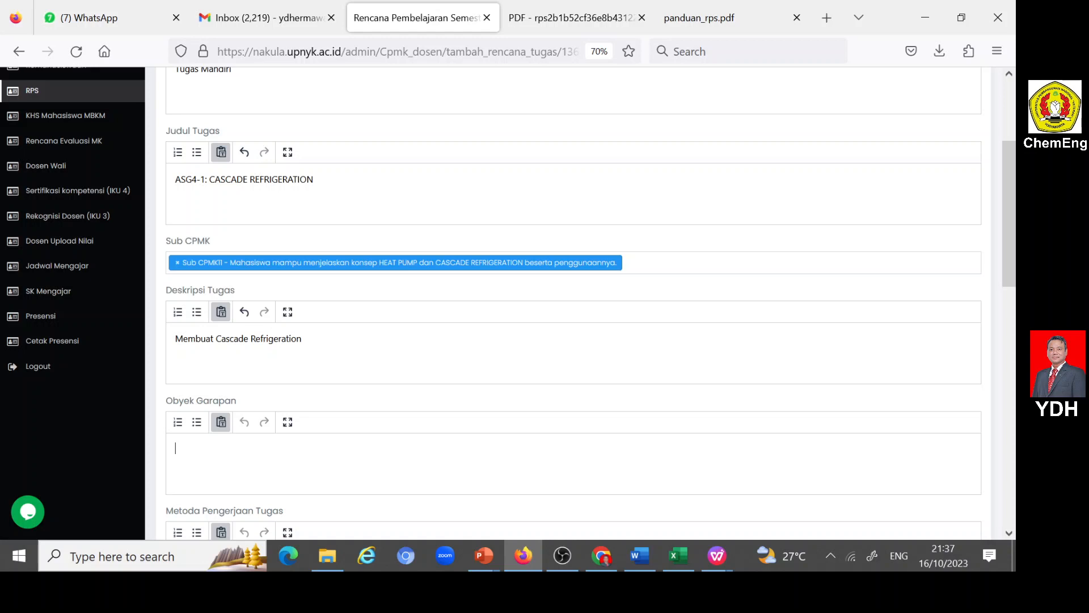
{"action": "type", "text": "Integrasi panas pada kasus"}
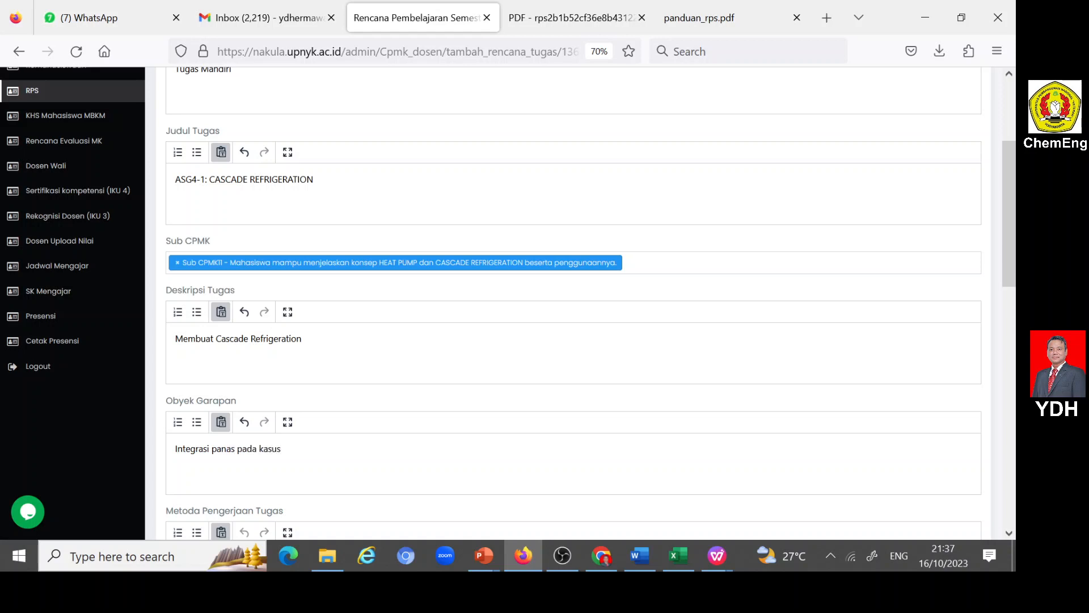
{"action": "type", "text": " Cascade Refrigeration"}
- Set Metoda Pengerjaan Tugas to "Tugas secara mandiri berdasarkan literatur yang ada."
{"action": "scroll", "coordinate": [228, 431], "scroll_direction": "down", "scroll_amount": 3}
{"action": "left_click", "coordinate": [227, 391]}
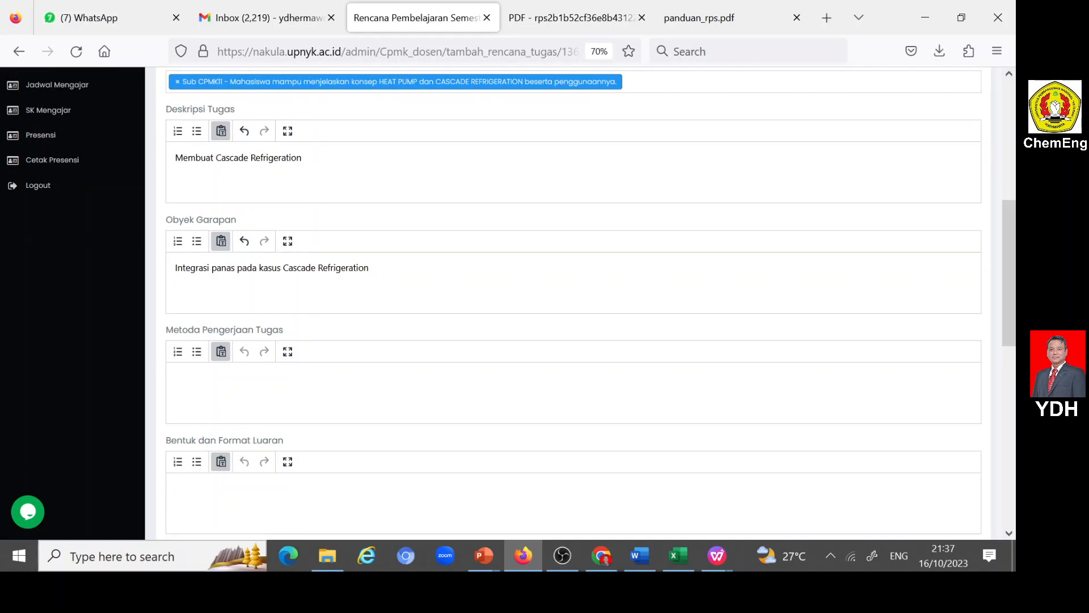
{"action": "type", "text": "Tugas secara mandiri berda"}
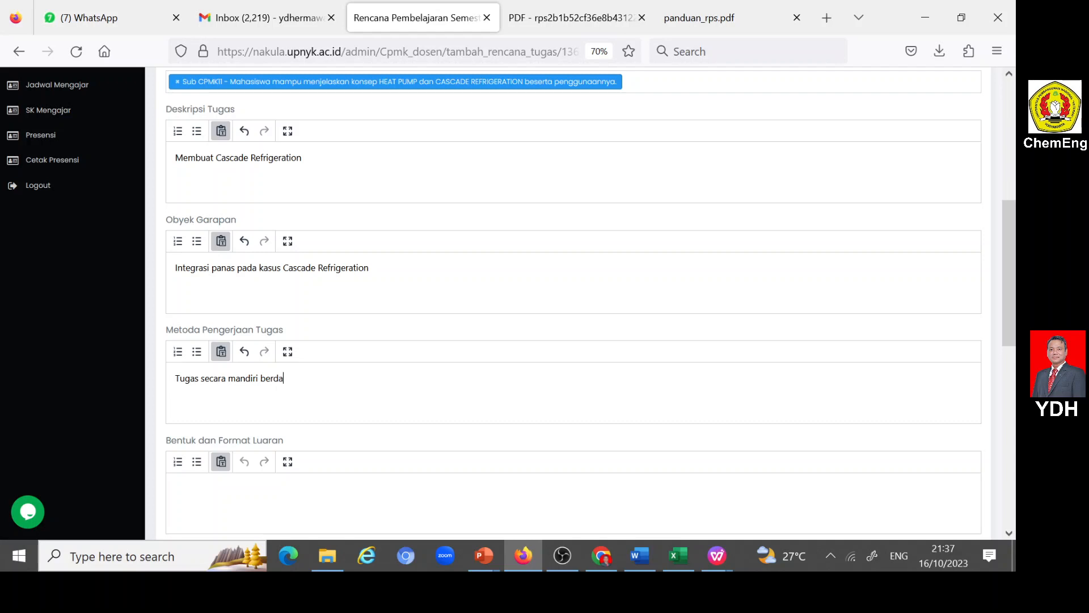
{"action": "type", "text": "sarkan"}
{"action": "type", "text": "literatur yang ada."}
- Set Bentuk dan Format Luaran to "CASCADE REFRIGERATION"
{"action": "left_click", "coordinate": [227, 519]}
{"action": "type", "text": "CASCA"}
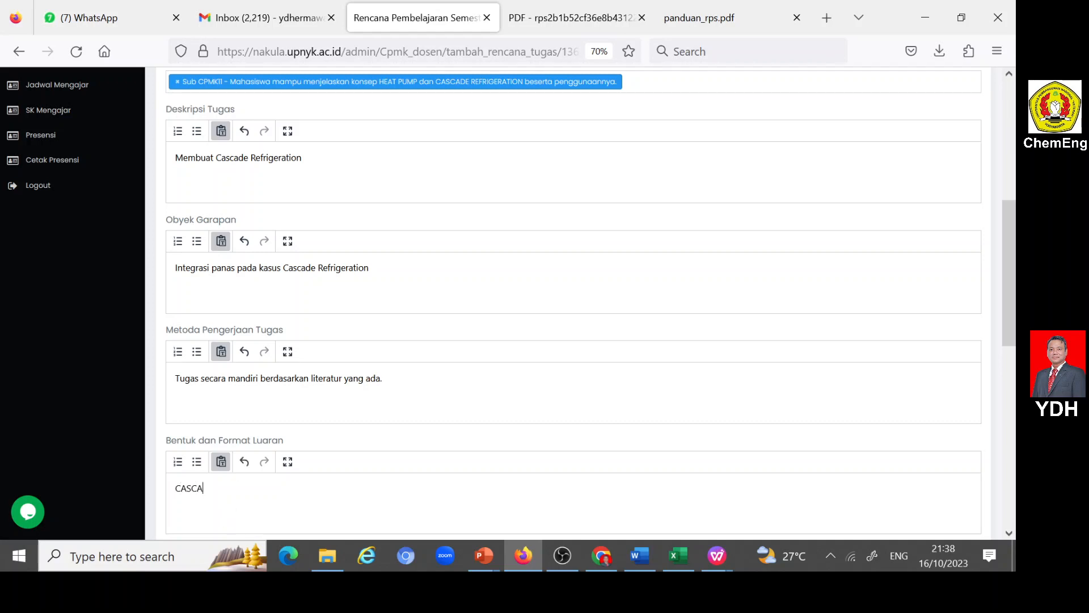
{"action": "type", "text": "DE REFRIGERATION"}
- Copy the week 12 indicator text on HEAT PUMP and CASCADE REFRIGERATION from the Word RPS document into Indikator dan Bobot Penialian in the Firefox form
{"action": "scroll", "coordinate": [247, 469], "scroll_direction": "down", "scroll_amount": 4}
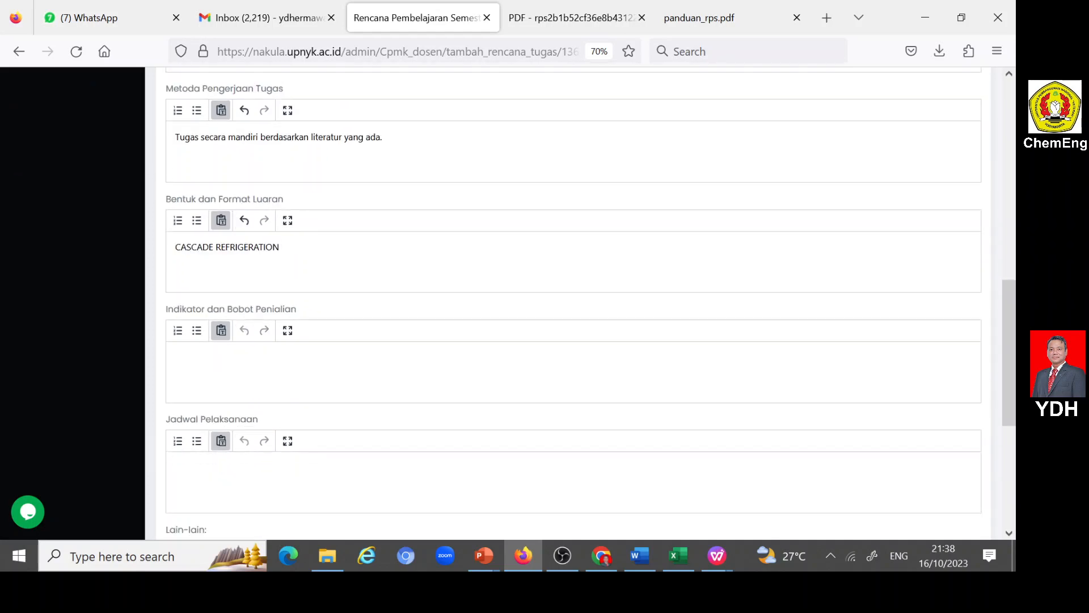
{"action": "left_click", "coordinate": [232, 366]}
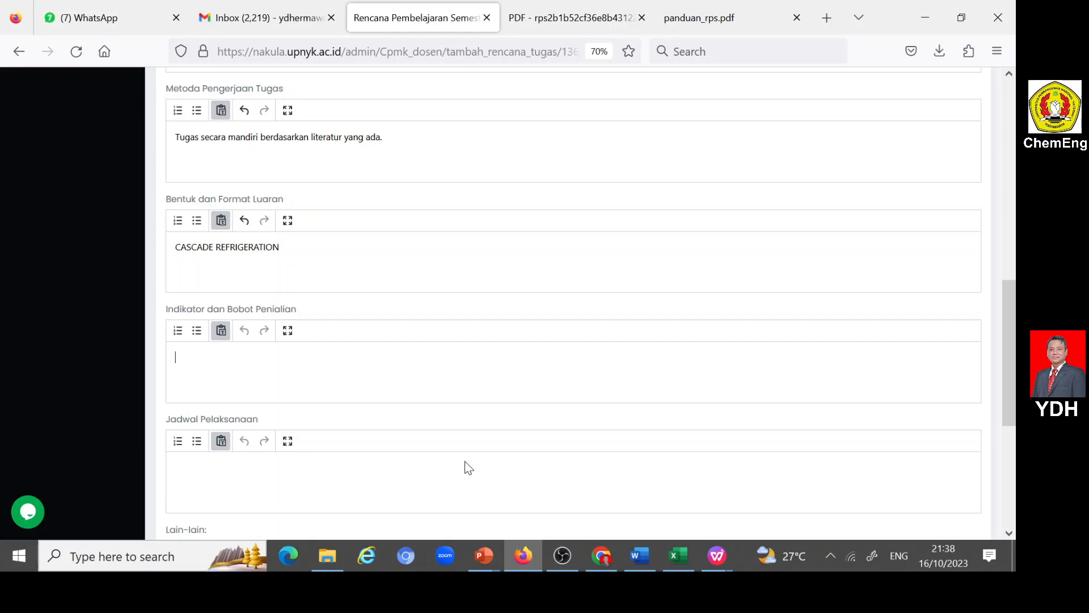
{"action": "left_click", "coordinate": [640, 555]}
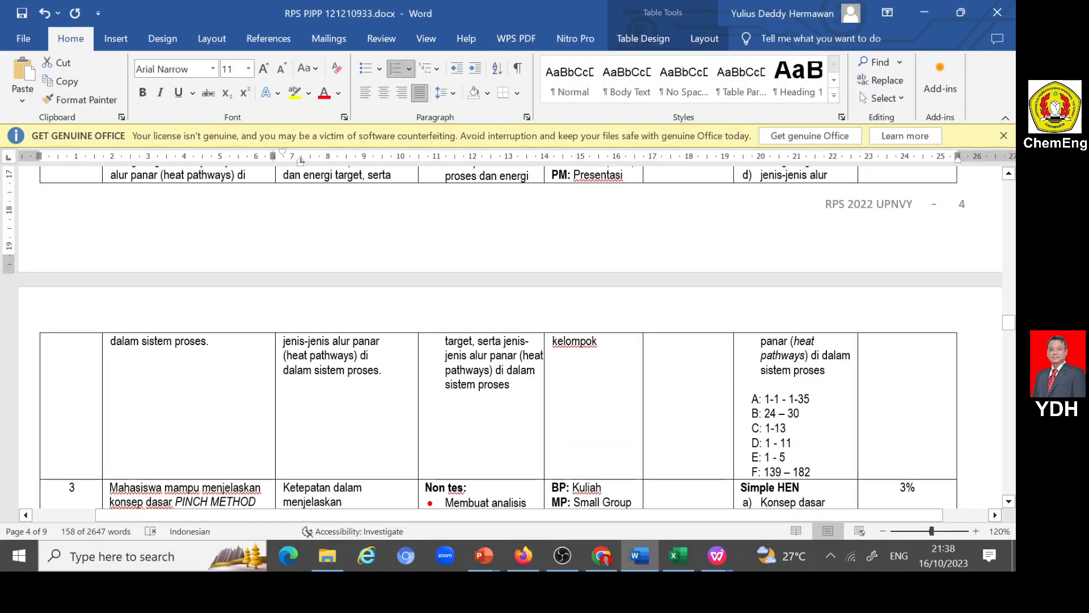
{"action": "scroll", "coordinate": [511, 341], "scroll_direction": "down", "scroll_amount": 3}
{"action": "scroll", "coordinate": [543, 379], "scroll_direction": "down", "scroll_amount": 15}
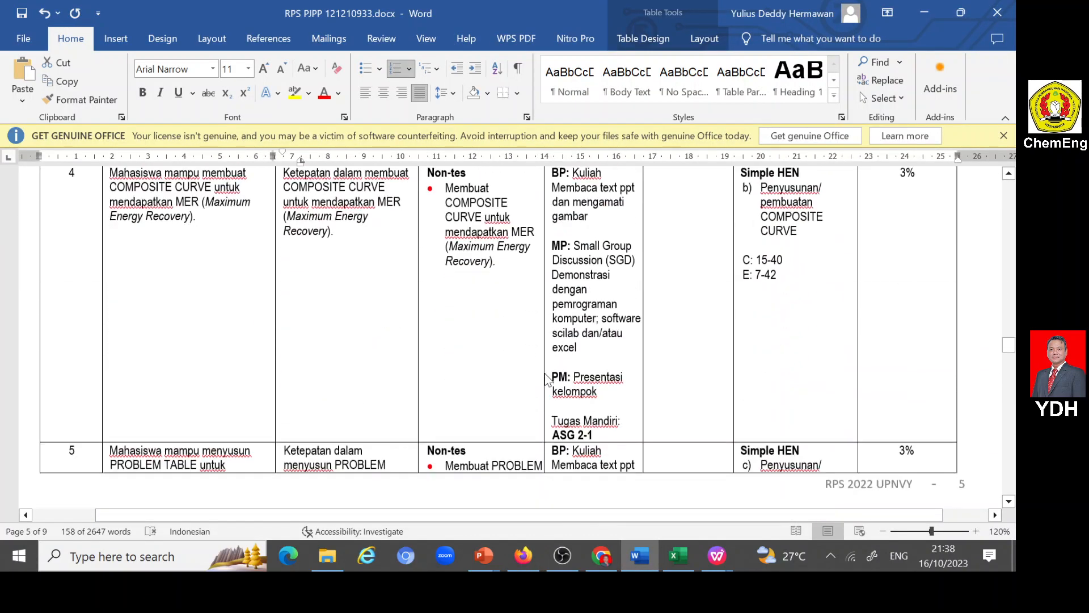
{"action": "scroll", "coordinate": [543, 379], "scroll_direction": "down", "scroll_amount": 15}
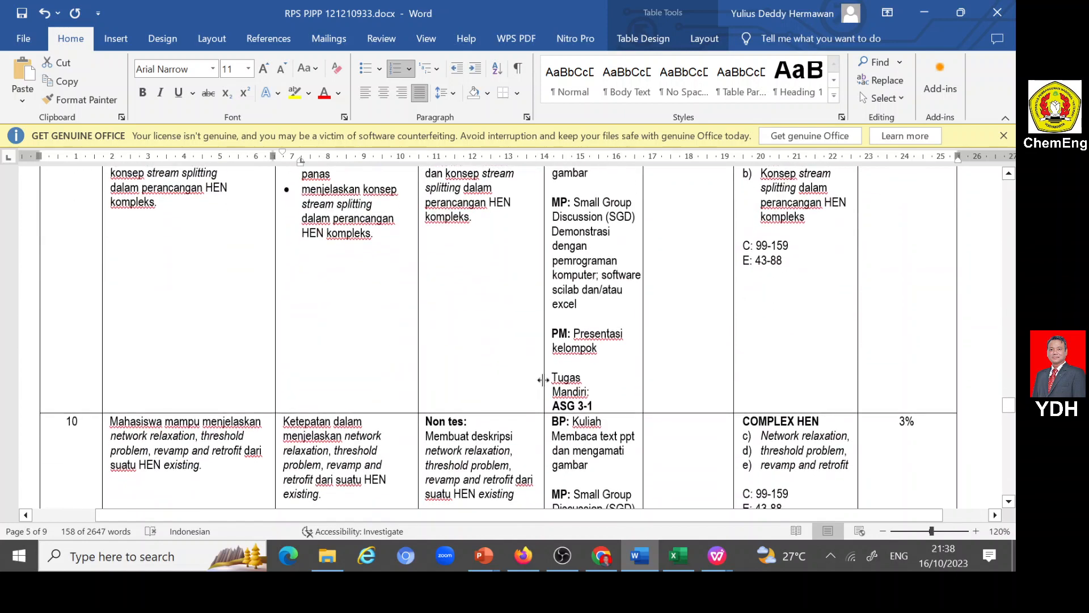
{"action": "scroll", "coordinate": [542, 381], "scroll_direction": "down", "scroll_amount": 8}
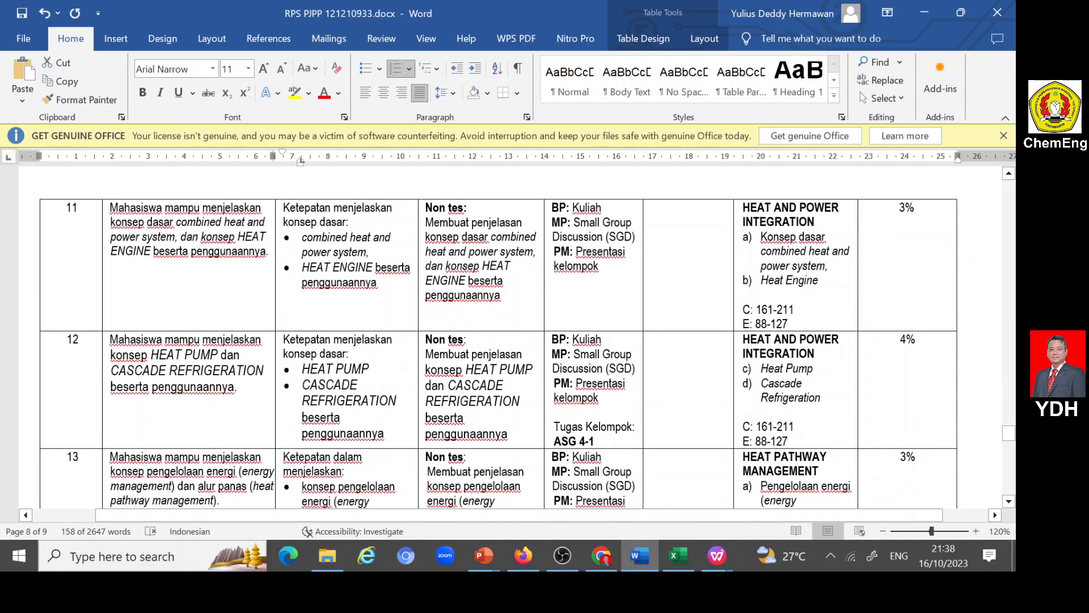
{"action": "left_click_drag", "start_coordinate": [283, 339], "coordinate": [385, 434]}
{"action": "key", "text": "ctrl+c"}
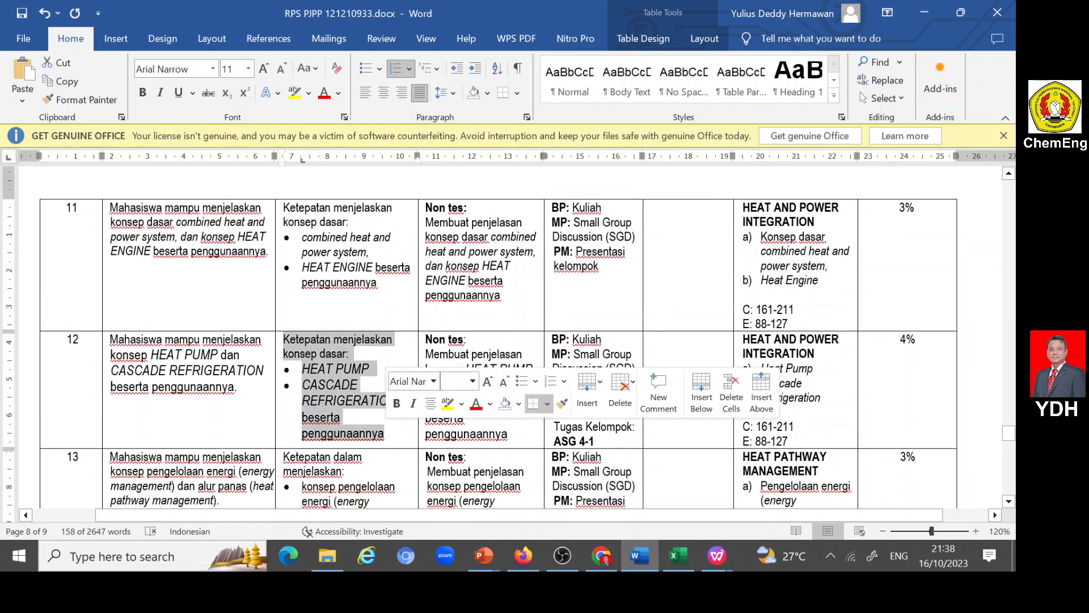
{"action": "left_click", "coordinate": [522, 558]}
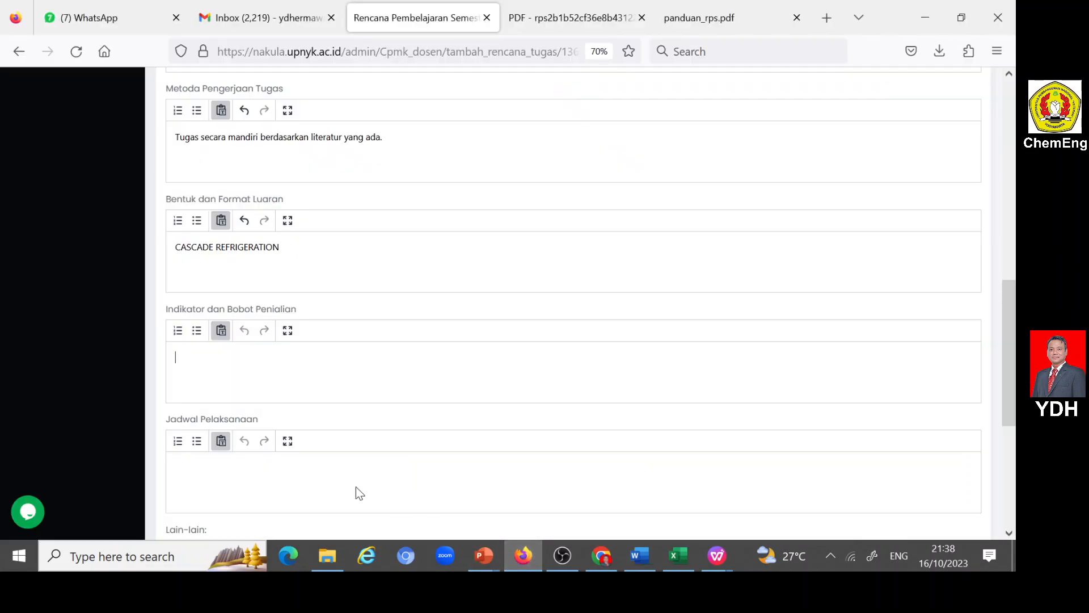
{"action": "key", "text": "ctrl+v"}
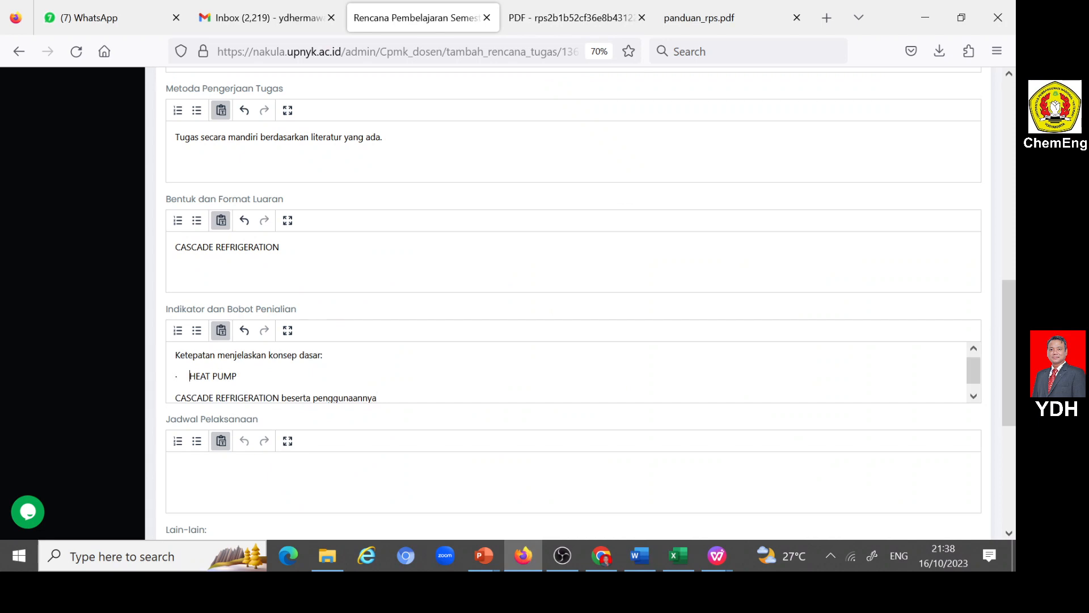
- Clean the stray bullet characters from the pasted indicators and format HEAT PUMP and CASCADE REFRIGERATION beserta penggunaannya as a bulleted list
{"action": "key", "text": "BackSpace"}
{"action": "key", "text": "BackSpace"}
{"action": "key", "text": "BackSpace"}
{"action": "key", "text": "BackSpace"}
{"action": "key", "text": "BackSpace"}
{"action": "key", "text": "BackSpace"}
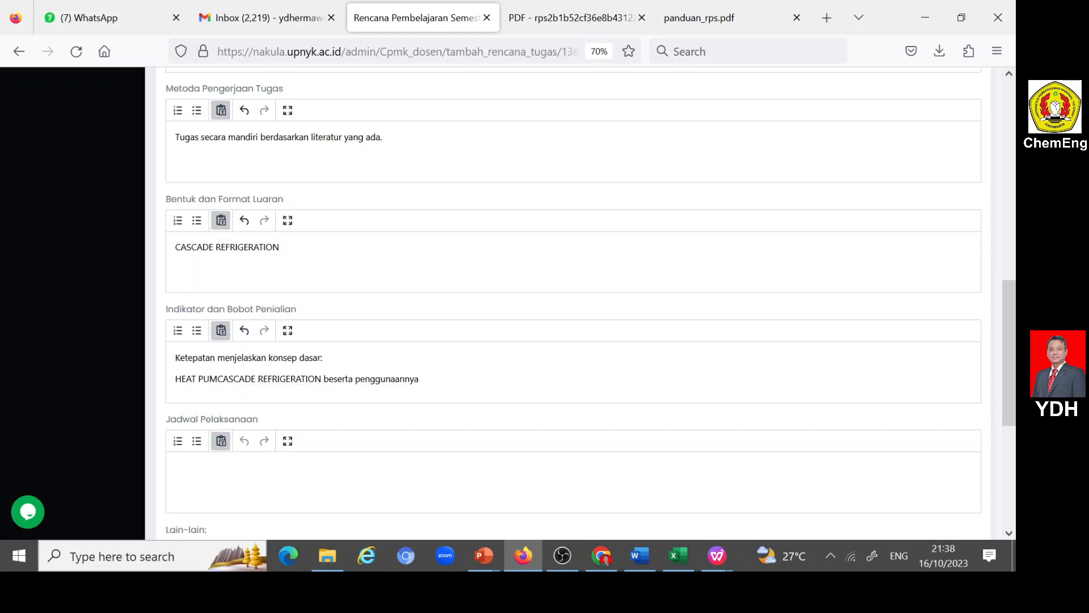
{"action": "type", "text": "P"}
{"action": "key", "text": "Return"}
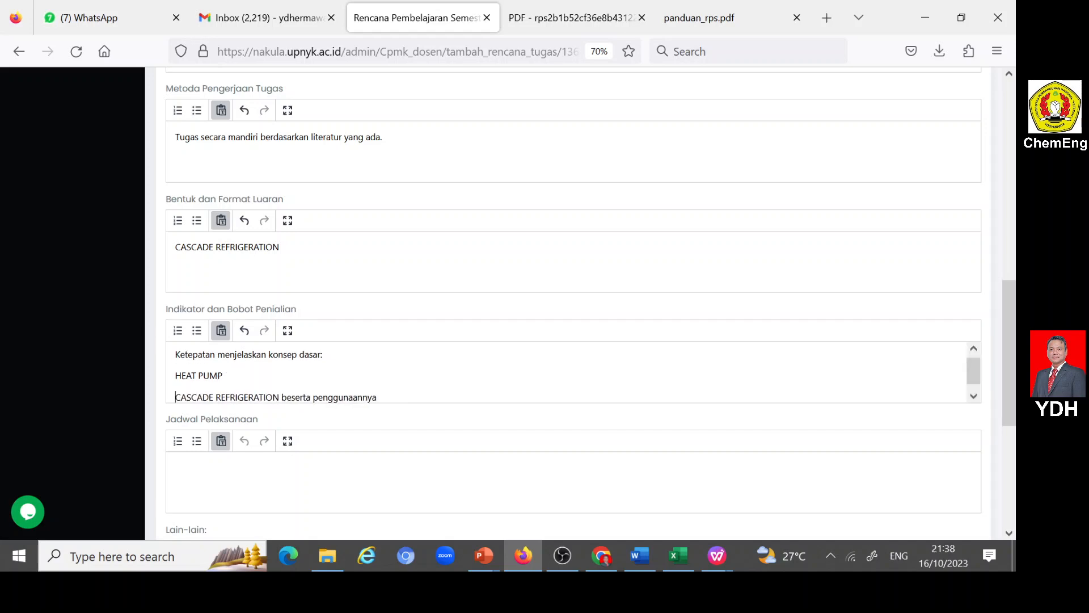
{"action": "left_click_drag", "start_coordinate": [175, 375], "coordinate": [376, 397]}
{"action": "left_click", "coordinate": [197, 330]}
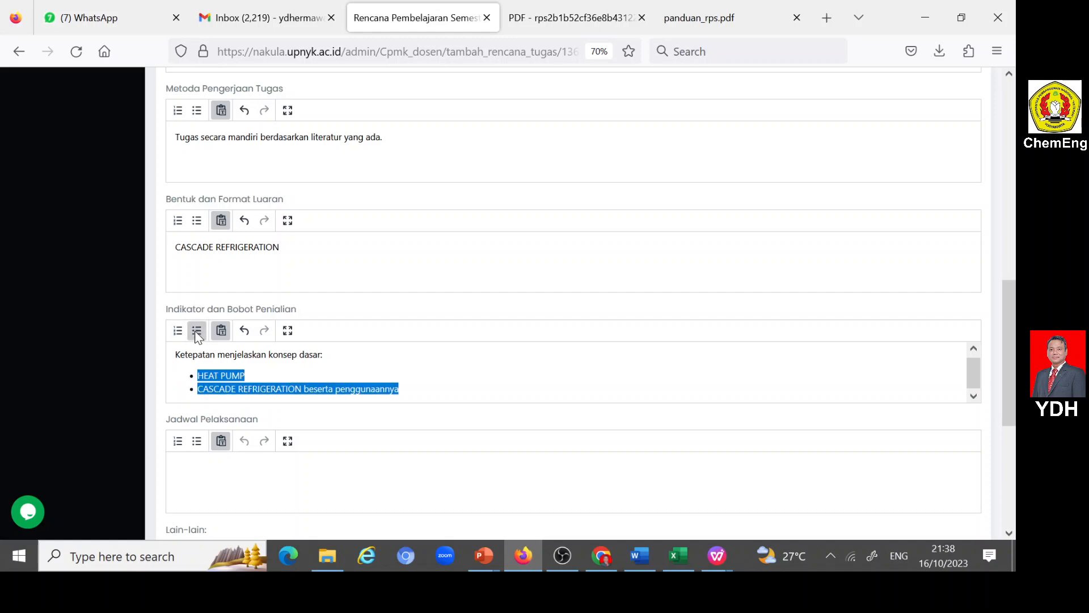
- Add the line "Bobot=12%" below the bulleted list in Indikator dan Bobot Penialian
{"action": "left_click", "coordinate": [399, 389]}
{"action": "key", "text": "Return"}
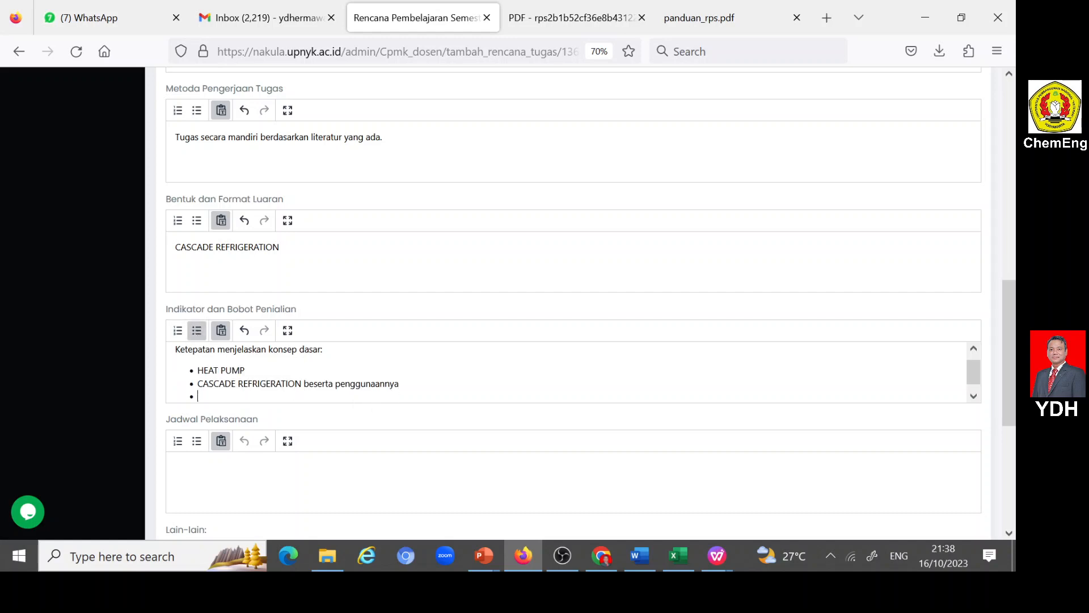
{"action": "key", "text": "Return"}
{"action": "type", "text": "B"}
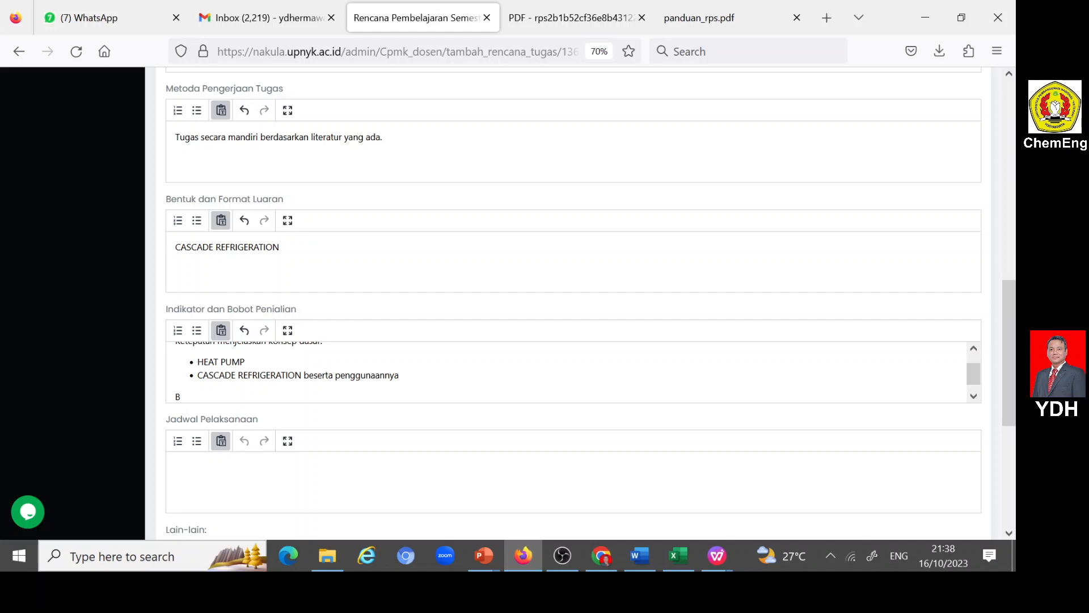
{"action": "type", "text": "obot=1"}
{"action": "type", "text": "2"}
{"action": "type", "text": "%"}
{"action": "type", "text": "Minggu "}
{"action": "type", "text": "ke-12"}
- Copy references A to G from Sumber Pustaka in the Word RPS document into Daftar Rujukan in the Firefox form, and submit the task plan
{"action": "scroll", "coordinate": [306, 473], "scroll_direction": "down", "scroll_amount": 4}
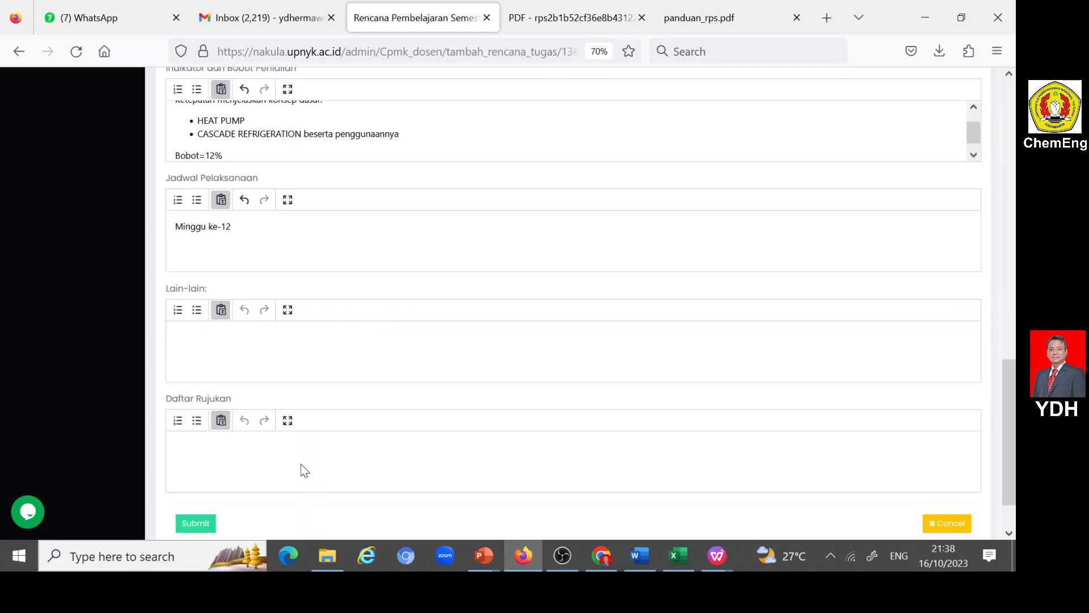
{"action": "left_click", "coordinate": [525, 553]}
{"action": "scroll", "coordinate": [506, 413], "scroll_direction": "up", "scroll_amount": 8}
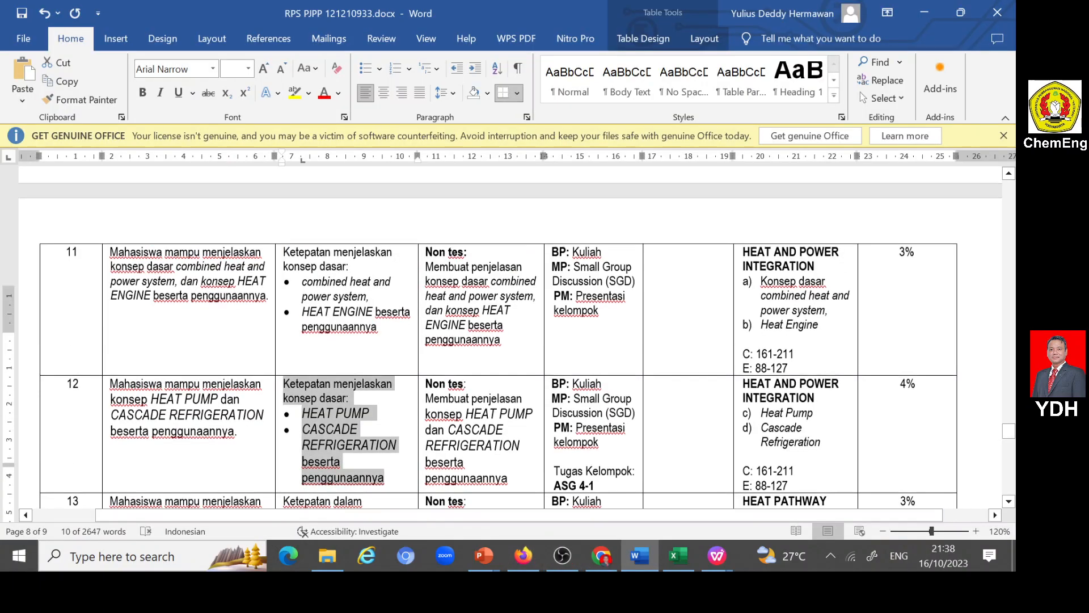
{"action": "scroll", "coordinate": [505, 413], "scroll_direction": "up", "scroll_amount": 10}
{"action": "scroll", "coordinate": [506, 417], "scroll_direction": "up", "scroll_amount": 20}
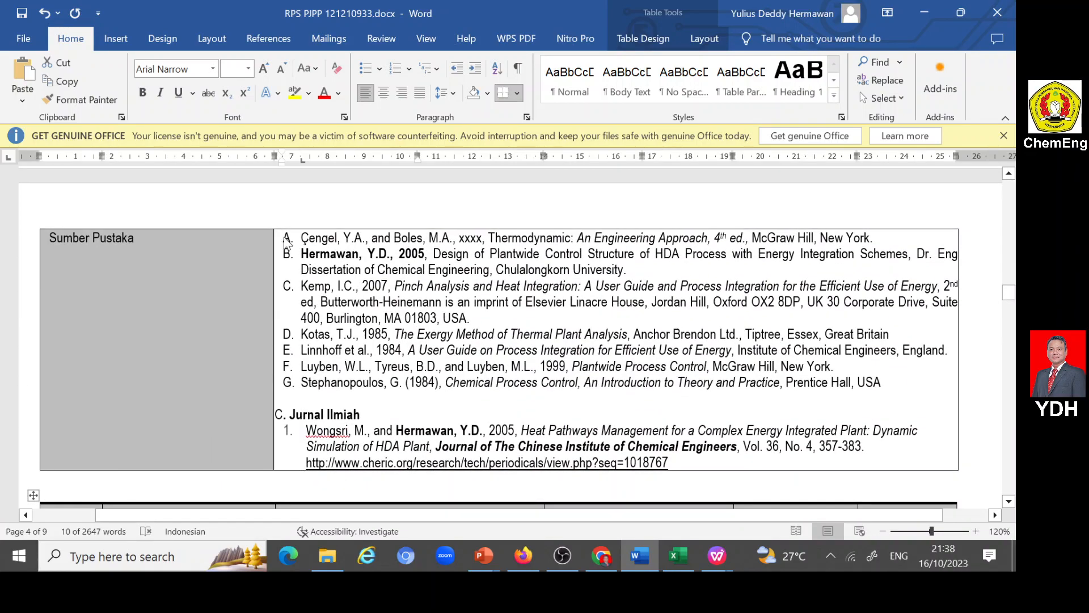
{"action": "left_click_drag", "start_coordinate": [300, 238], "coordinate": [885, 384]}
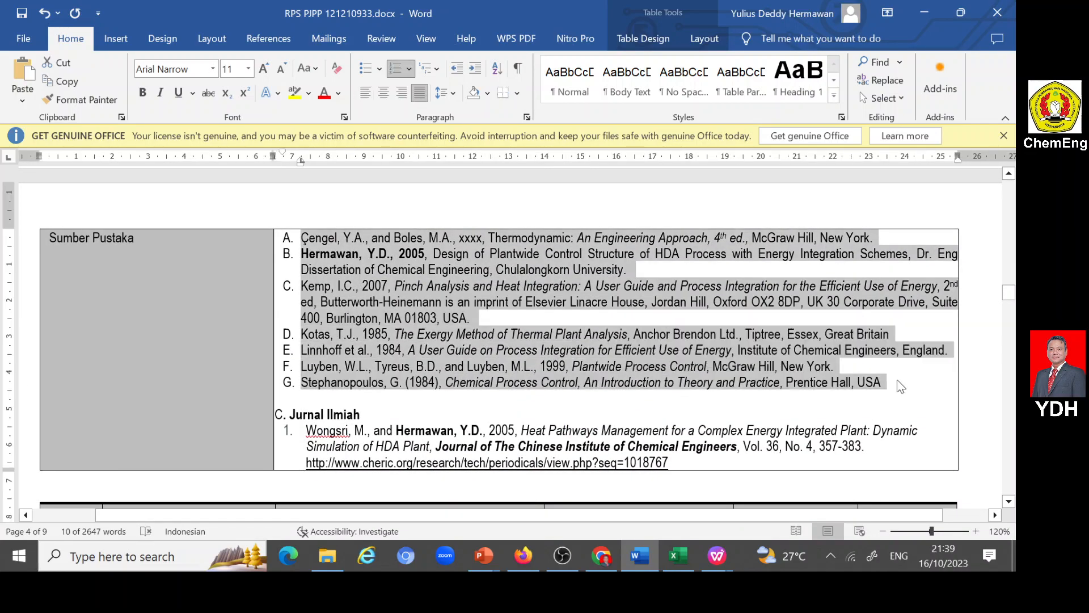
{"action": "left_click", "coordinate": [524, 556]}
{"action": "key", "text": "ctrl+v"}
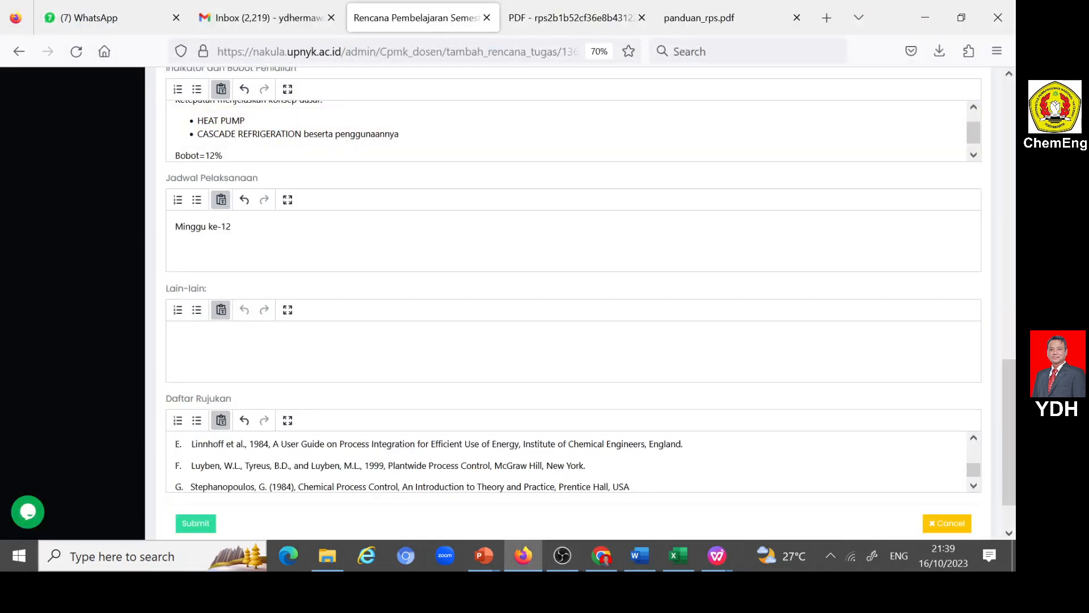
{"action": "left_click", "coordinate": [196, 525]}
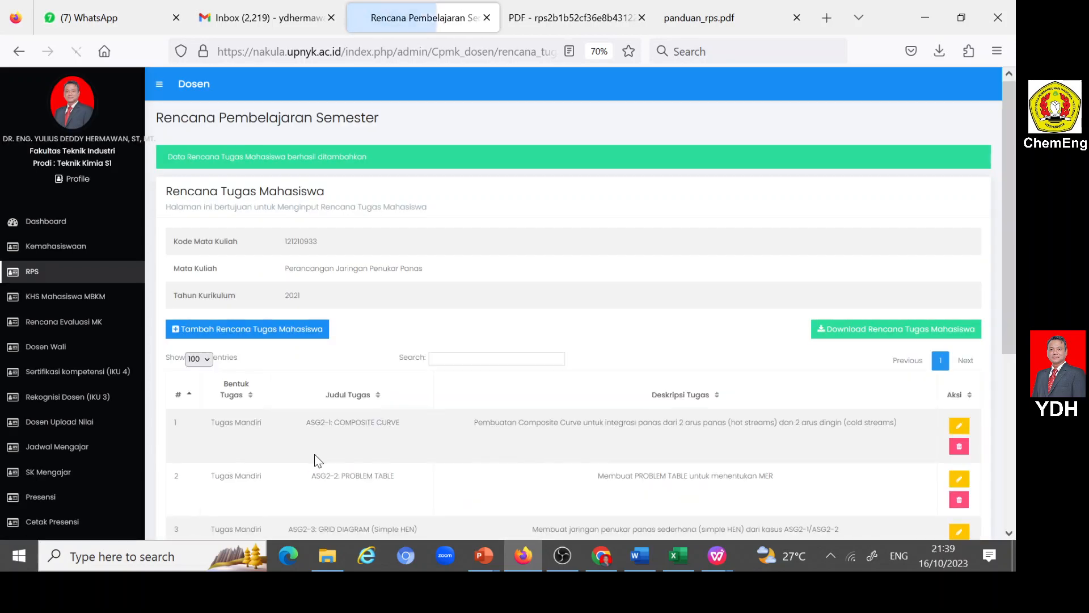
{"action": "scroll", "coordinate": [371, 449], "scroll_direction": "down", "scroll_amount": 3}
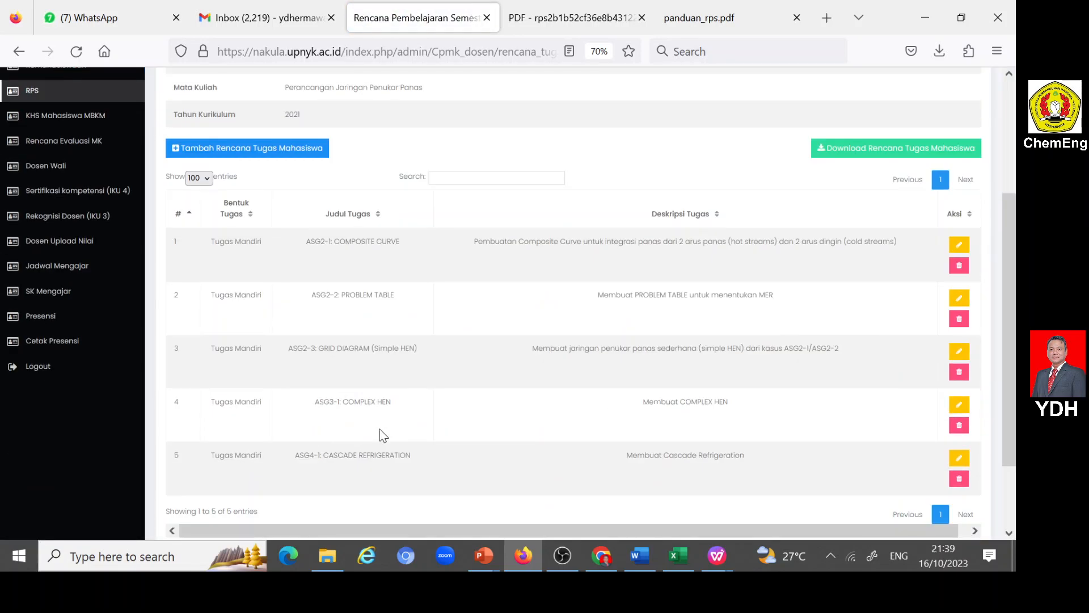
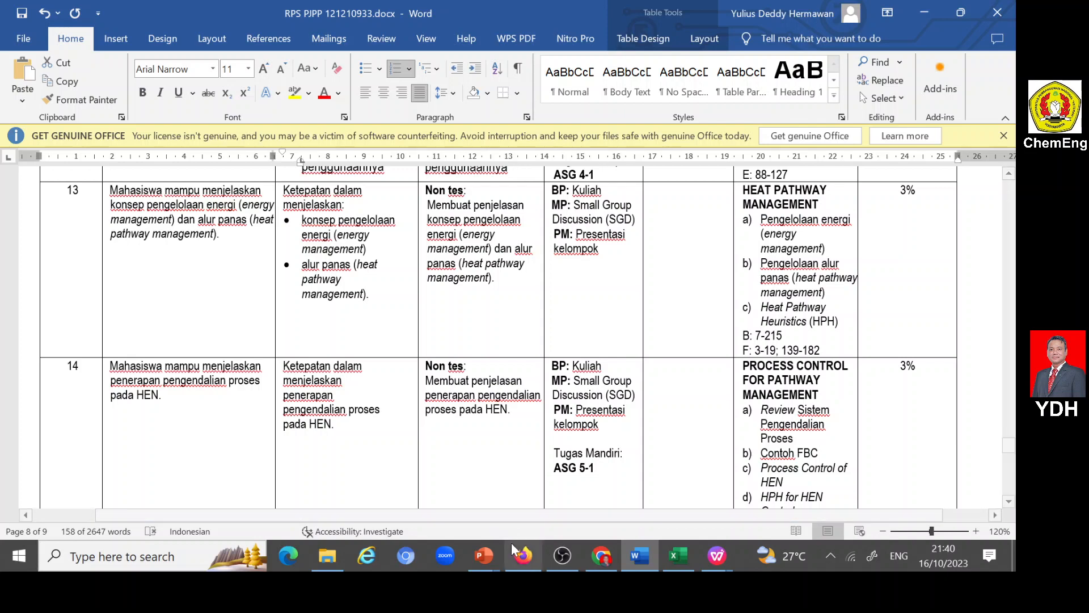
- In the Firefox task plan form, set Sub CPMK to Sub CPMK14 on konsep HPH (Heat Pathway Heuristics)
{"action": "left_click", "coordinate": [523, 555]}
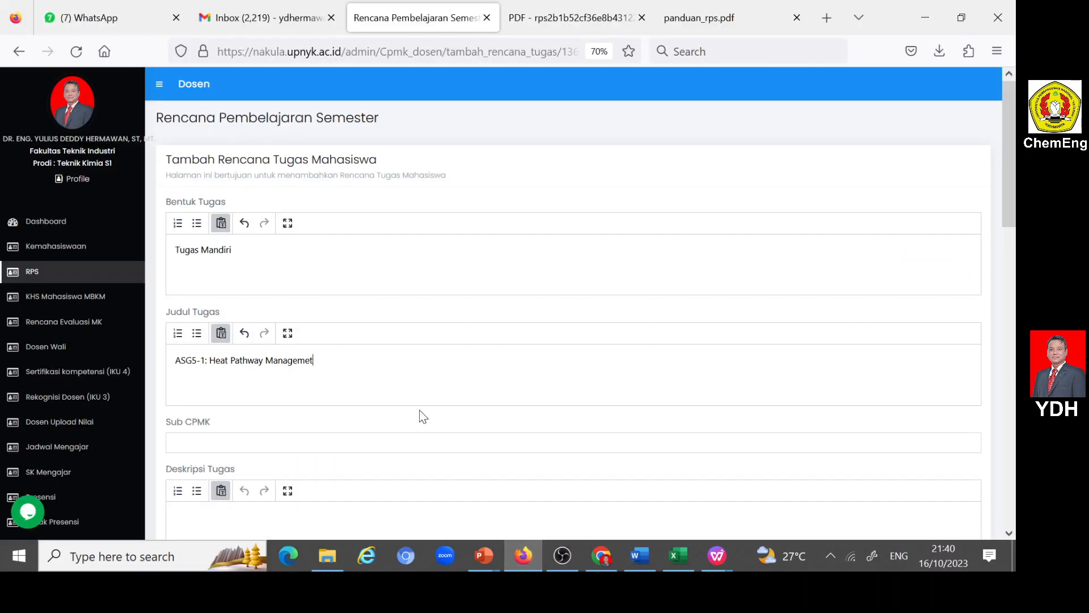
{"action": "left_click", "coordinate": [317, 440]}
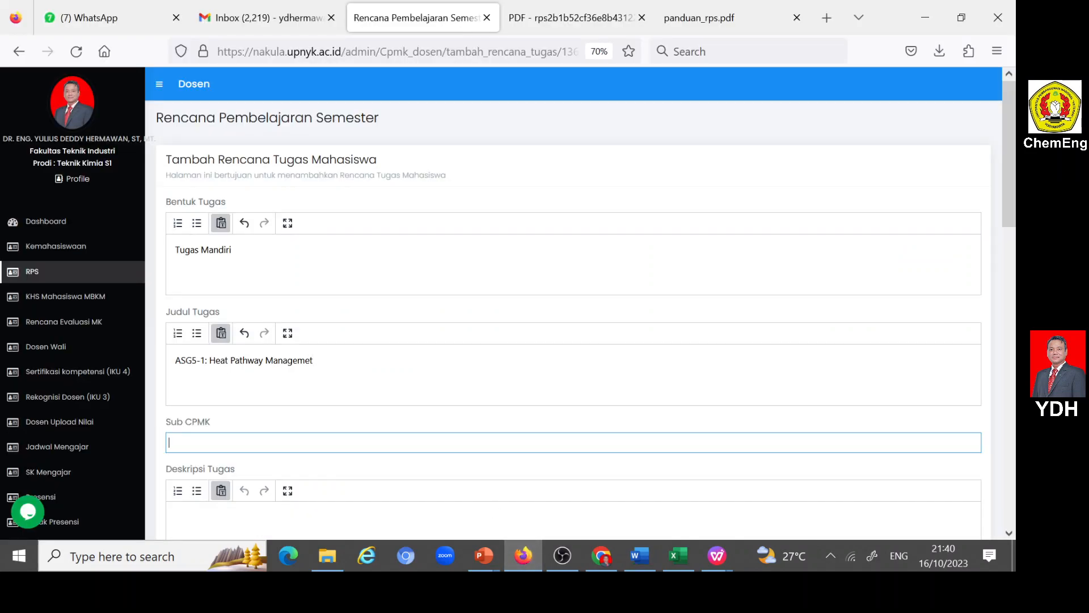
{"action": "scroll", "coordinate": [313, 417], "scroll_direction": "down", "scroll_amount": 10}
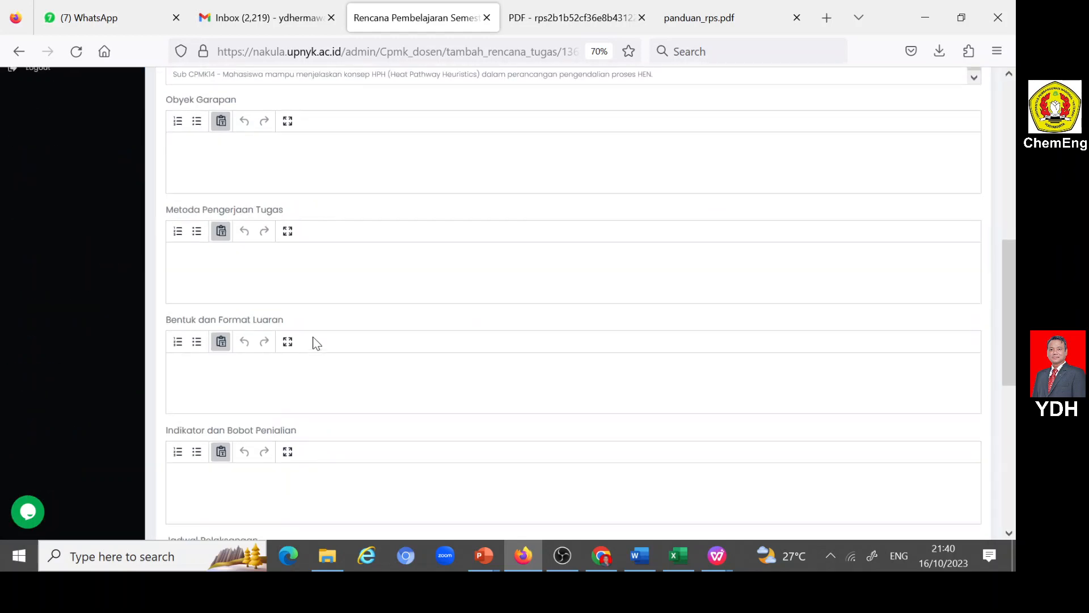
{"action": "scroll", "coordinate": [316, 344], "scroll_direction": "up", "scroll_amount": 4}
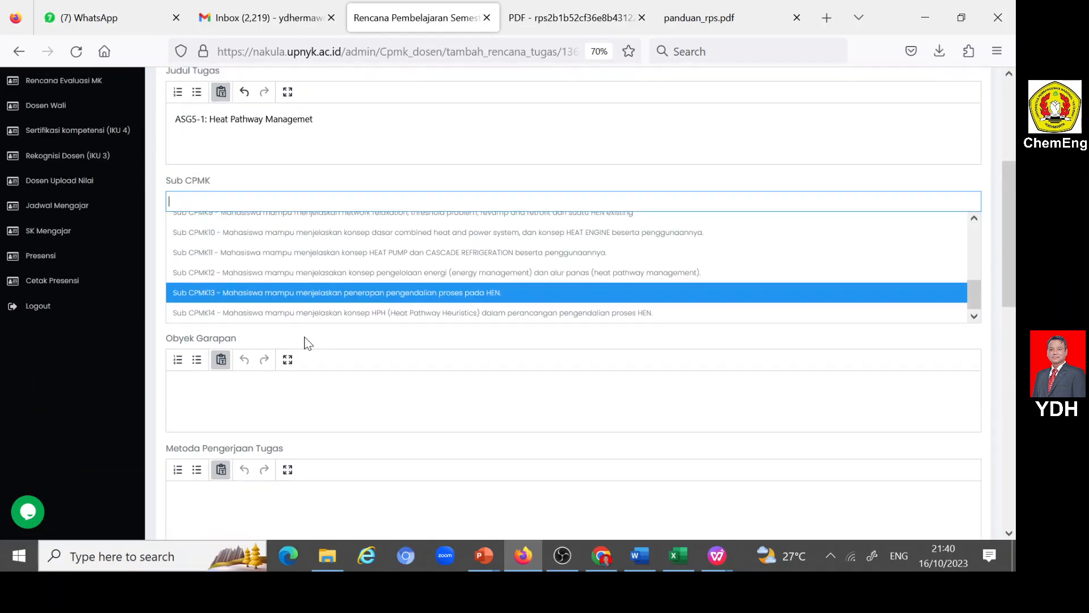
{"action": "left_click", "coordinate": [267, 316]}
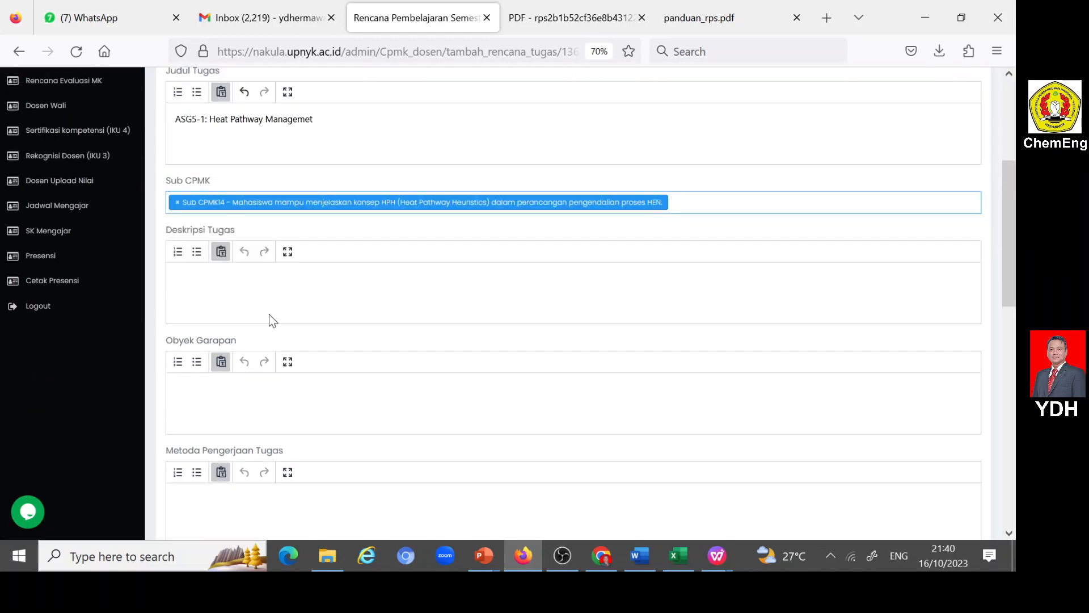
- Enter "Merancang manajeman alur panas" as the Deskripsi Tugas
{"action": "left_click", "coordinate": [175, 278]}
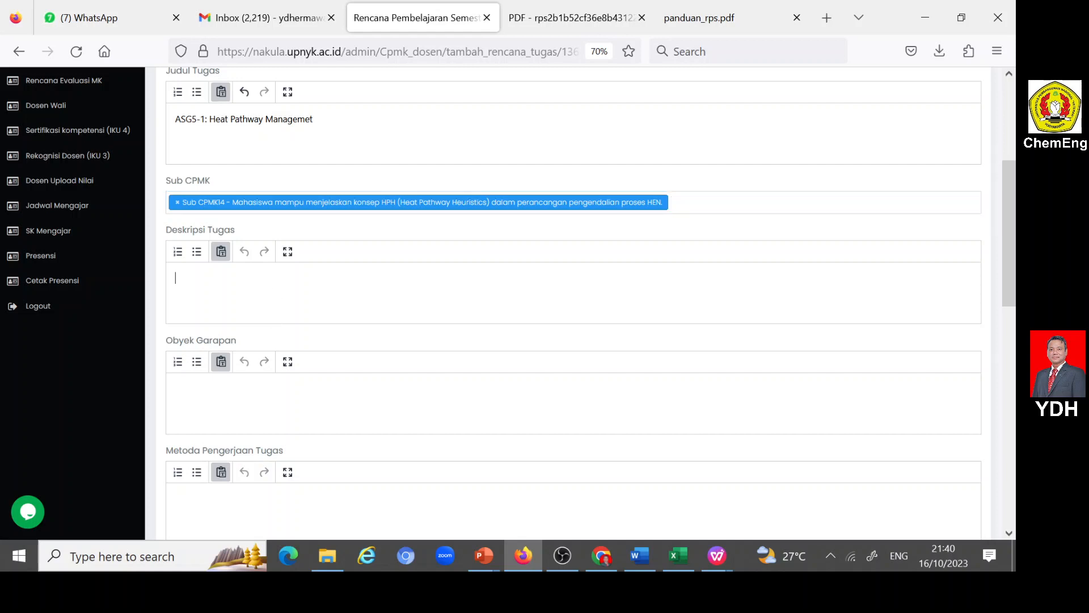
{"action": "type", "text": "Membuat manajeman al"}
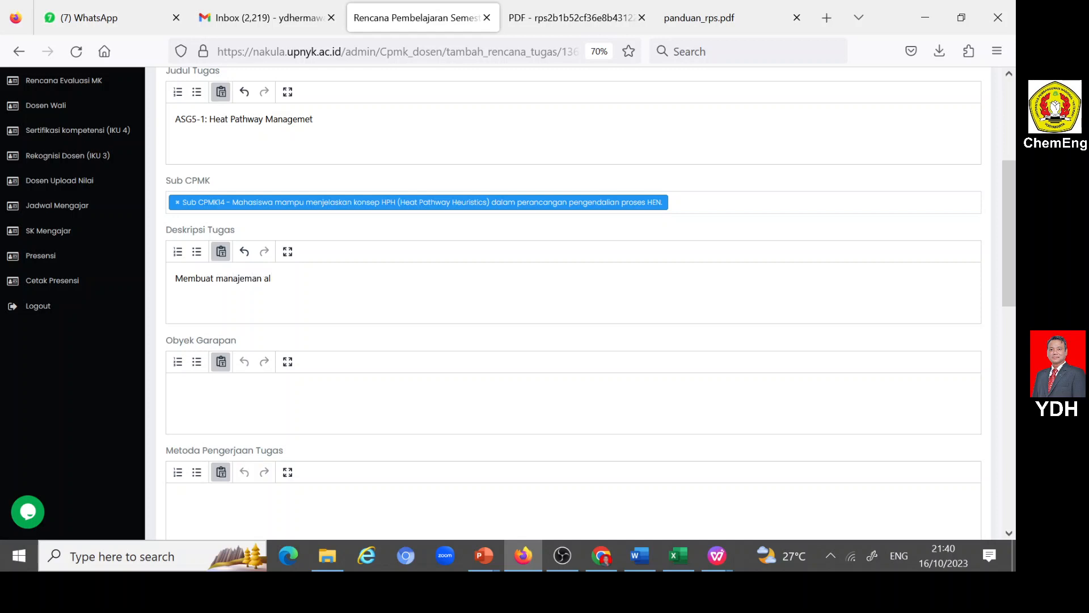
{"action": "type", "text": "ur panas"}
{"action": "key", "text": "shift+Left"}
{"action": "key", "text": "shift+Left"}
{"action": "key", "text": "shift+Left"}
{"action": "key", "text": "shift+Left"}
{"action": "key", "text": "shift+Left"}
{"action": "type", "text": "rancang"}
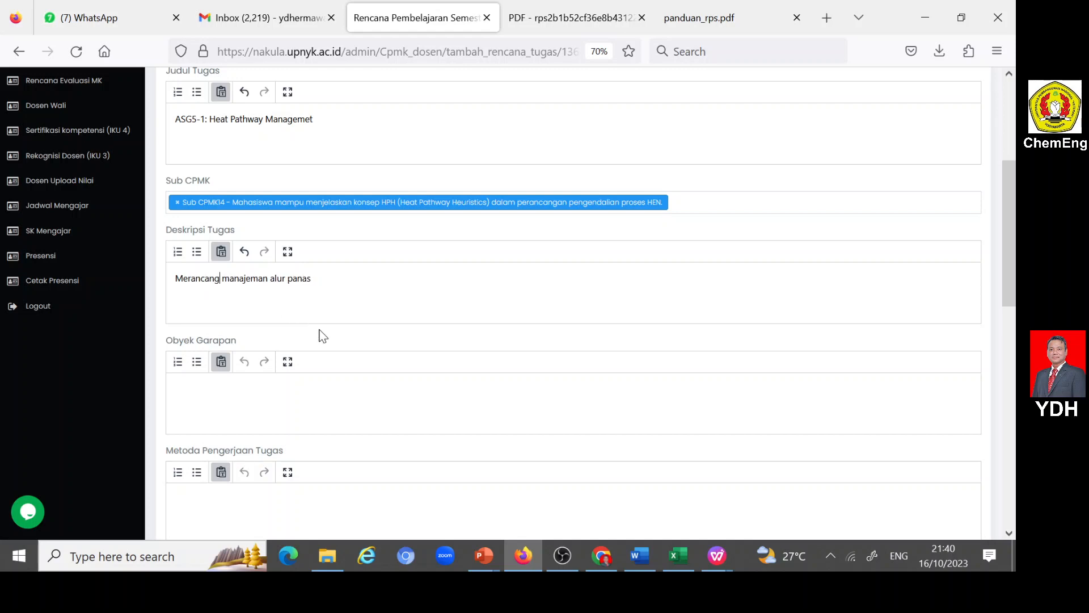
- Enter "COMPLEX HEN yang terpilih" as the Obyek Garapan
{"action": "left_click", "coordinate": [266, 401]}
{"action": "type", "text": "HEN"}
{"action": "key", "text": "Home"}
{"action": "type", "text": "COMPLEX HEN yang terpilih"}
- Fill in Metoda Pengerjaan Tugas with "Tugas mandiri dengan menerapkan pengendalian HEN untuk mengelola alur panas"
{"action": "key", "text": "Tab"}
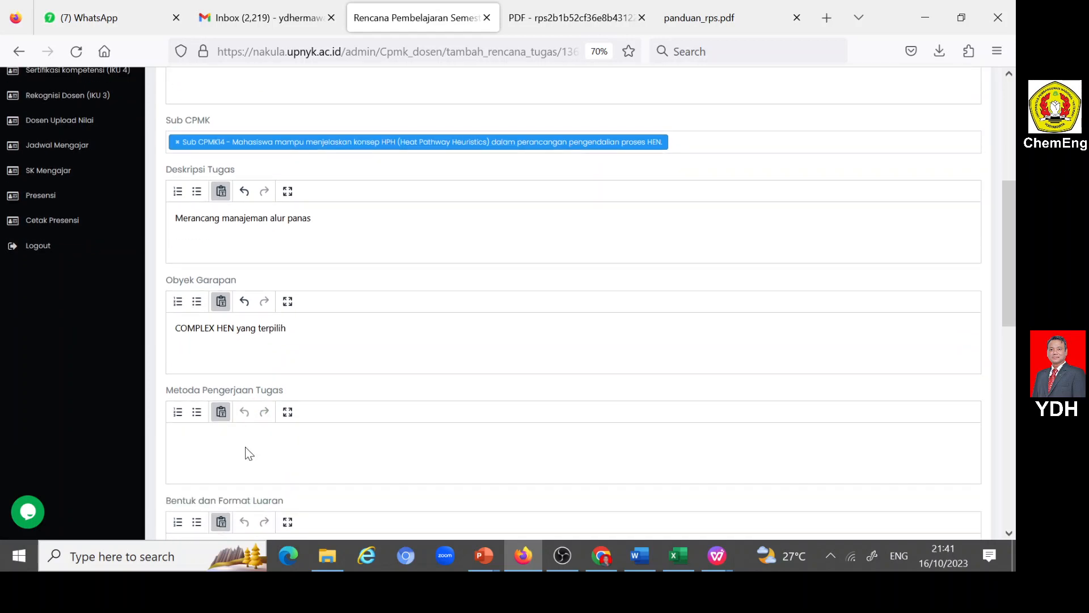
{"action": "type", "text": "Tugas mandiri"}
{"action": "scroll", "coordinate": [195, 423], "scroll_direction": "down", "scroll_amount": 3}
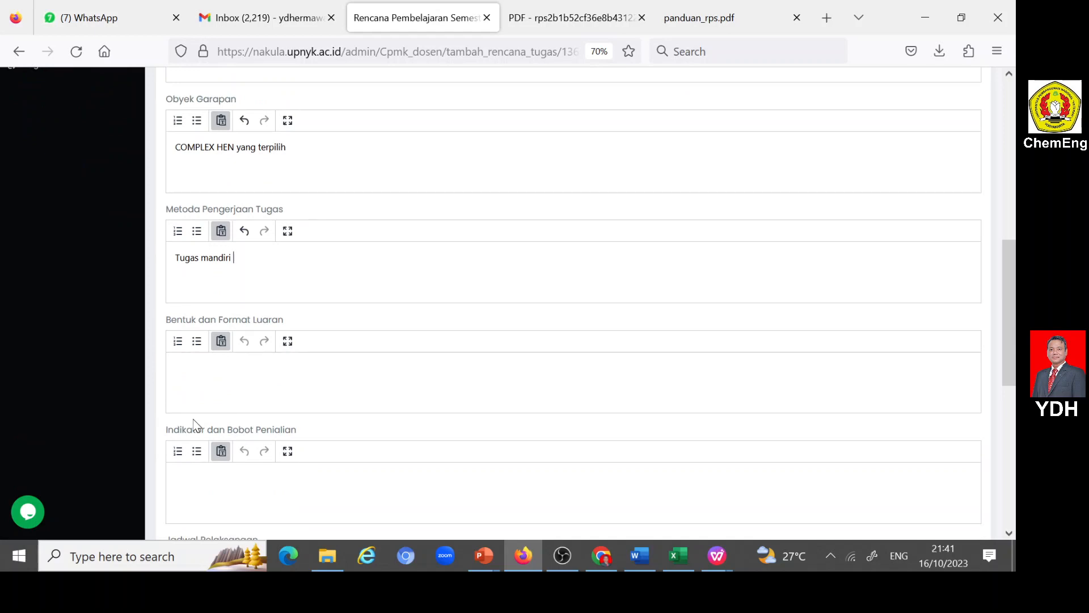
{"action": "type", "text": "dengan menerapkan pengendali"}
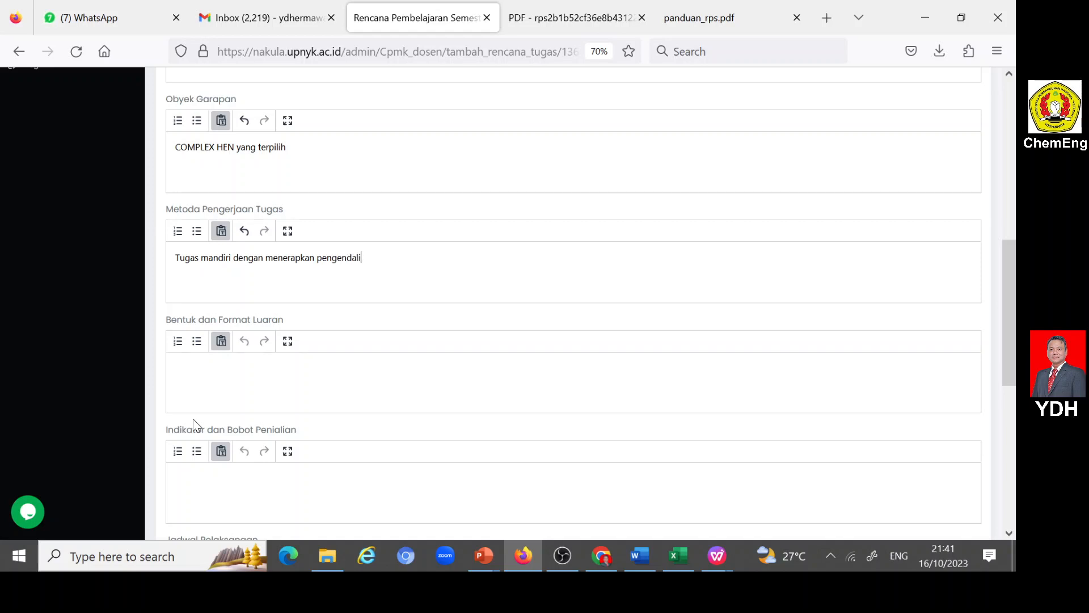
{"action": "type", "text": "an HEN untuk mengelo"}
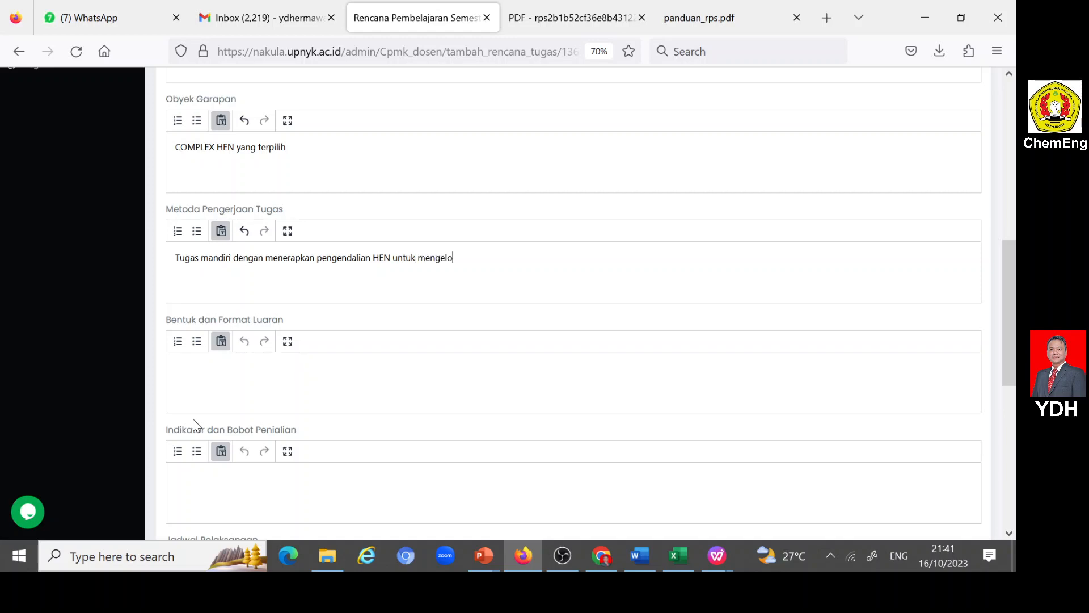
{"action": "type", "text": "la alur panas"}
- Enter "Heat Pathway Management" as the Bentuk dan Format Luaran
{"action": "left_click", "coordinate": [231, 381]}
{"action": "scroll", "coordinate": [242, 232], "scroll_direction": "up", "scroll_amount": 2}
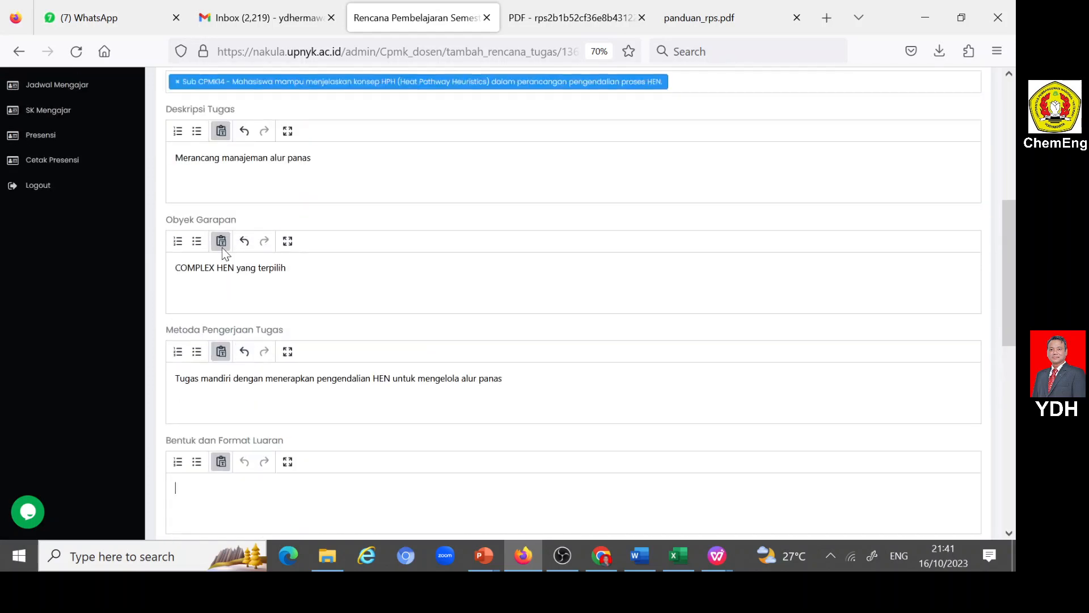
{"action": "scroll", "coordinate": [238, 244], "scroll_direction": "down", "scroll_amount": 2}
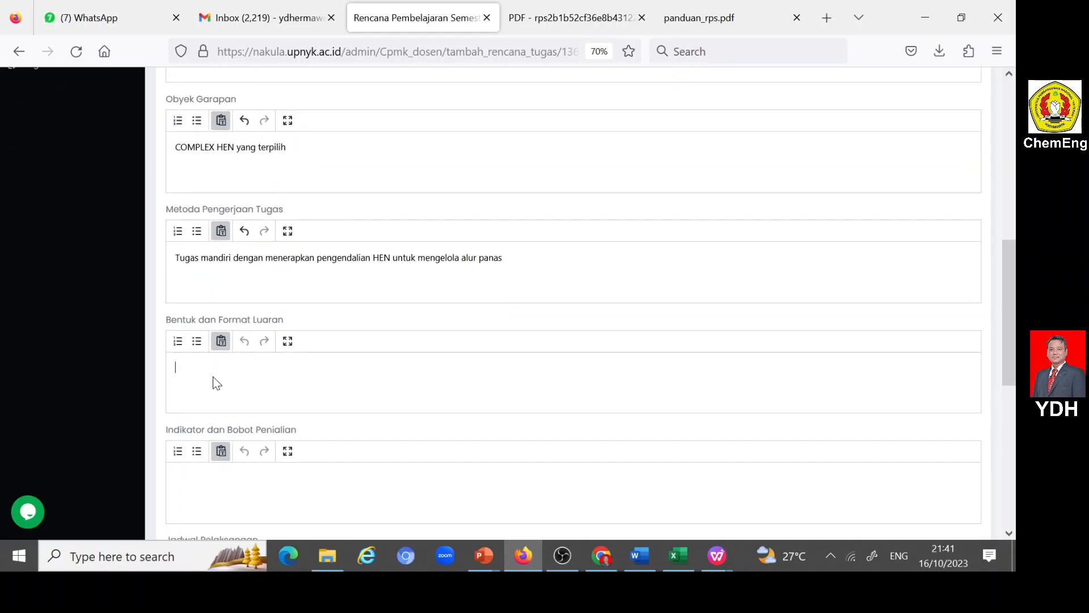
{"action": "type", "text": "Heat Pathway Management"}
- Copy the week 13 indicator text on energy and heat pathway management from the Word RPS document into Indikator dan Bobot Penialian in Firefox
{"action": "scroll", "coordinate": [215, 389], "scroll_direction": "down", "scroll_amount": 3}
{"action": "left_click", "coordinate": [222, 380]}
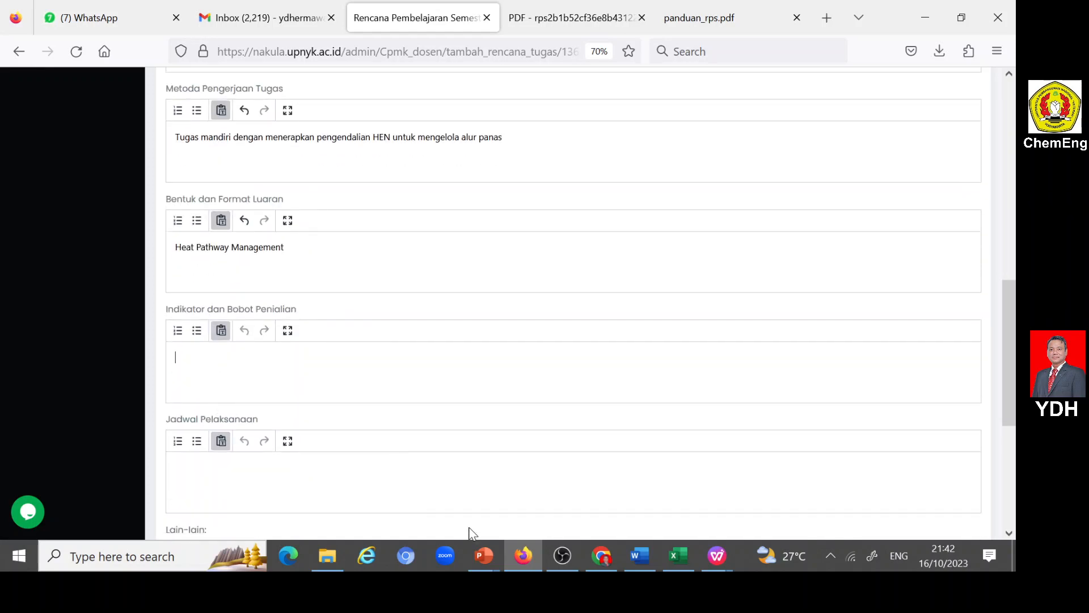
{"action": "left_click", "coordinate": [631, 557]}
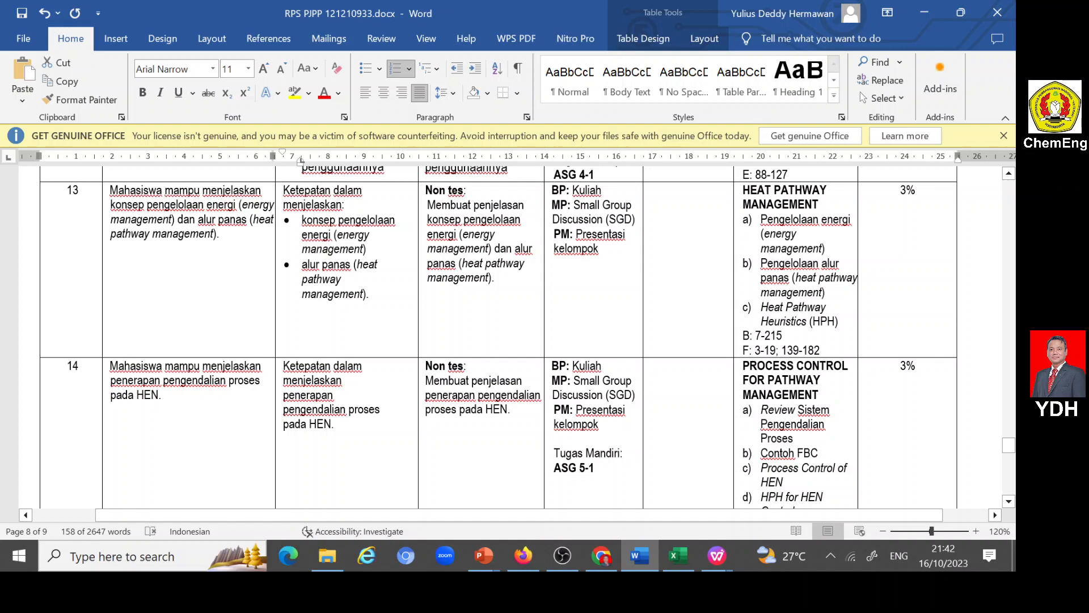
{"action": "left_click_drag", "start_coordinate": [283, 366], "coordinate": [353, 430]}
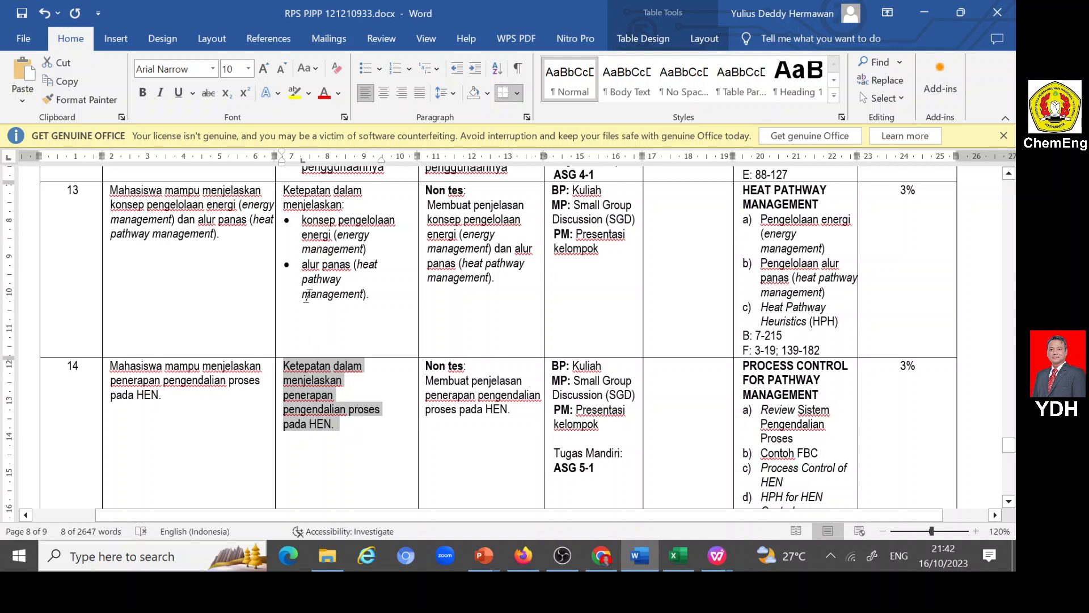
{"action": "left_click_drag", "start_coordinate": [283, 191], "coordinate": [369, 295]}
{"action": "key", "text": "ctrl+c"}
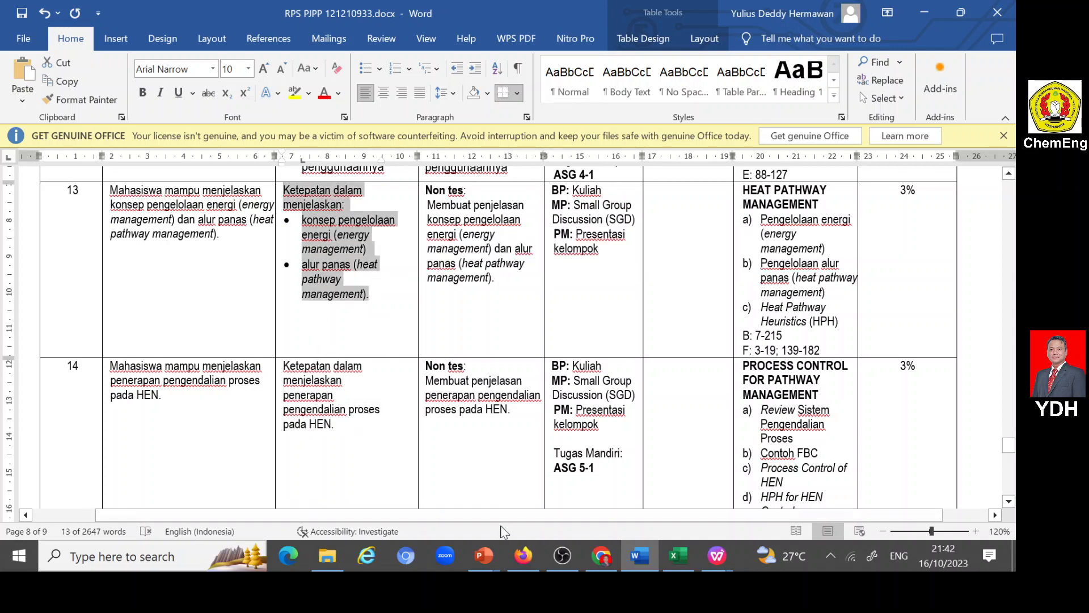
{"action": "left_click", "coordinate": [523, 557]}
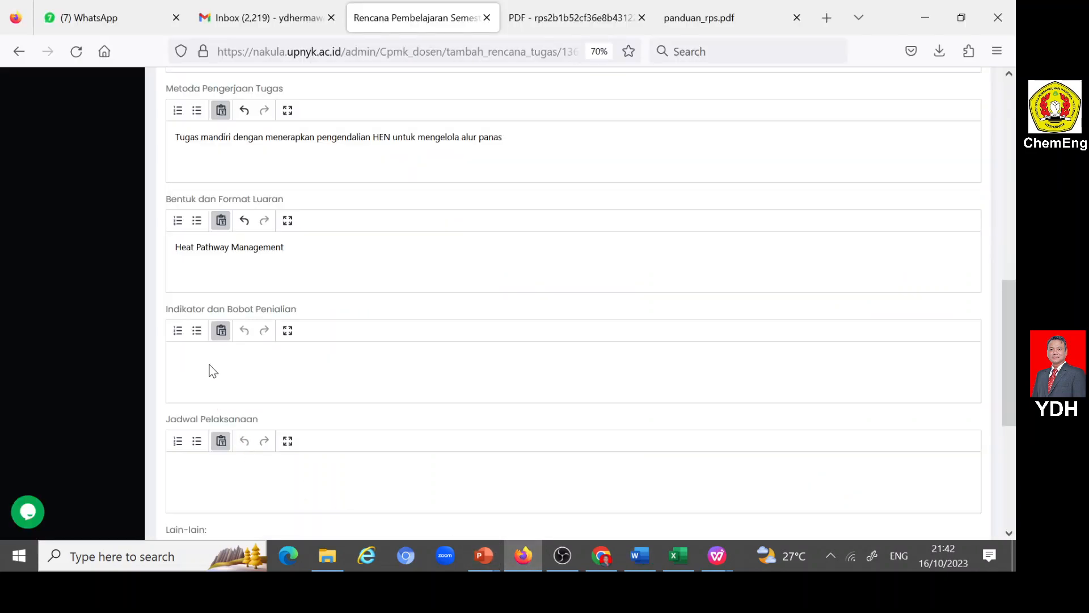
{"action": "key", "text": "ctrl+v"}
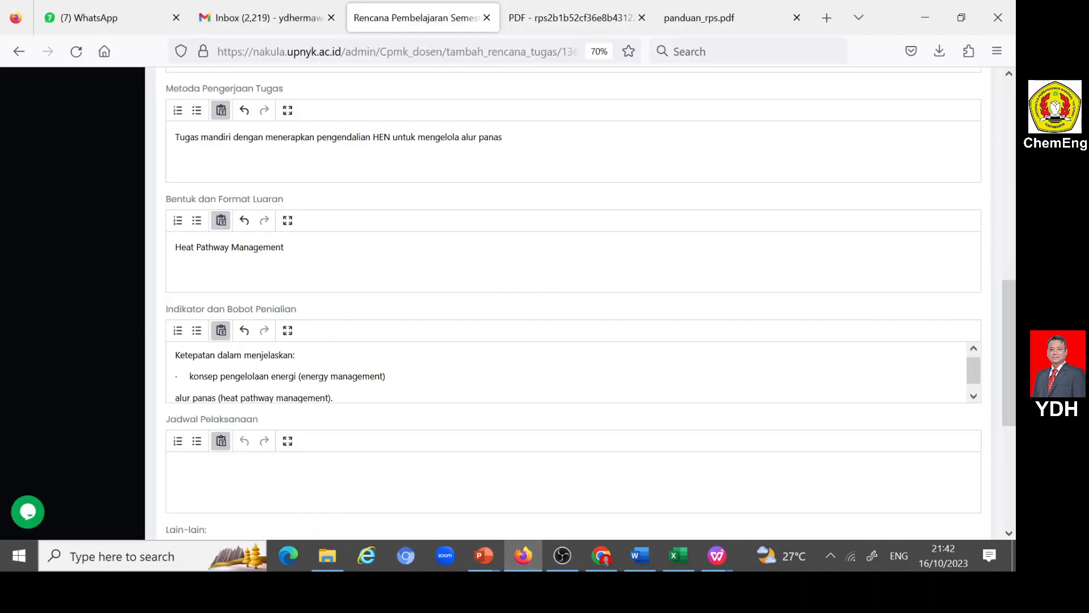
- Remove the stray bullet character and the final period from the pasted indicators, and add an empty line below them
{"action": "key", "text": "BackSpace"}
{"action": "key", "text": "BackSpace"}
{"action": "key", "text": "BackSpace"}
{"action": "key", "text": "BackSpace"}
{"action": "key", "text": "BackSpace"}
{"action": "key", "text": "BackSpace"}
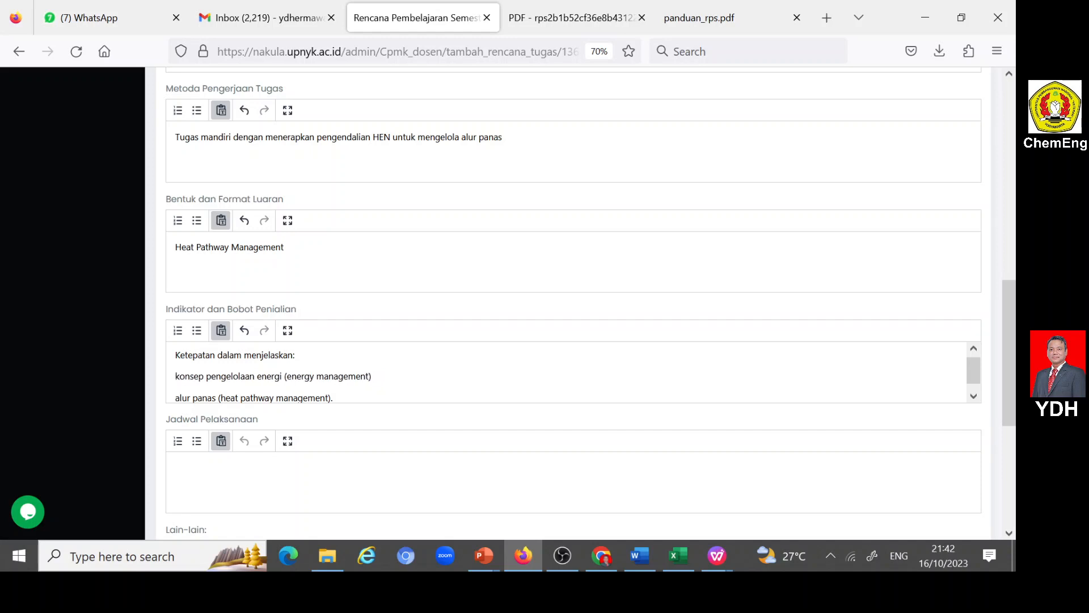
{"action": "key", "text": "Down"}
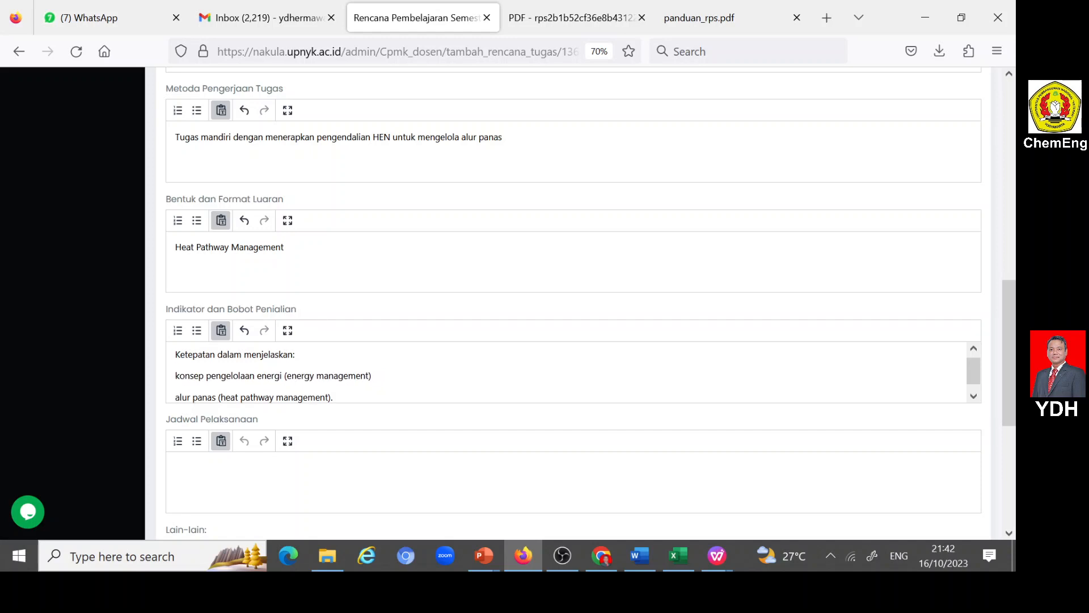
{"action": "key", "text": "BackSpace"}
{"action": "key", "text": "Return"}
{"action": "key", "text": "Return"}
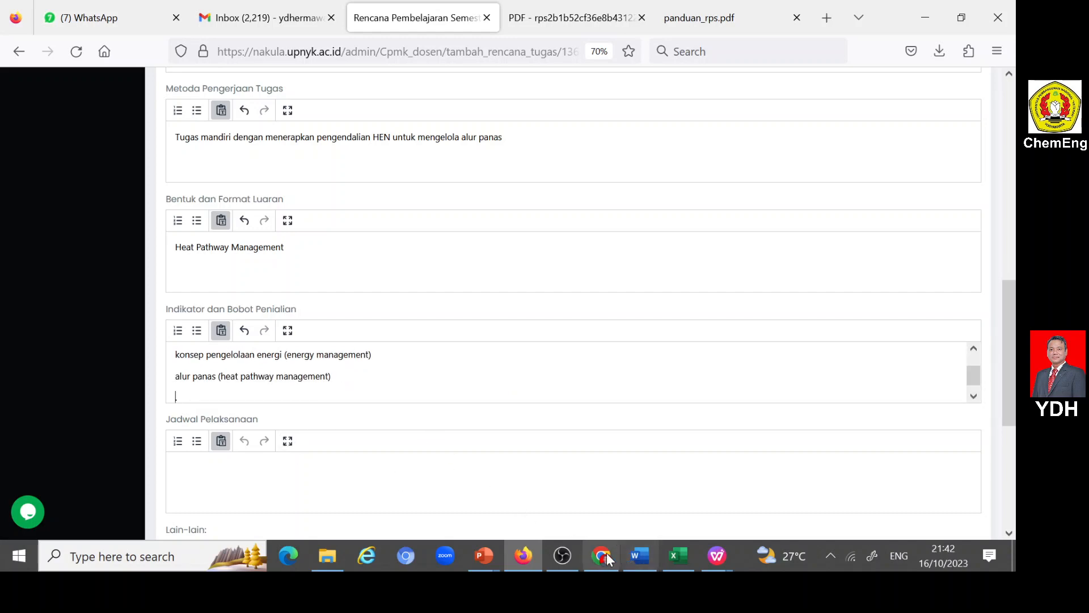
- Copy "penerapan pengendalian proses pada HEN" from the week 14 indicator in the Word document into the third indicator line in the Firefox form
{"action": "left_click", "coordinate": [640, 555]}
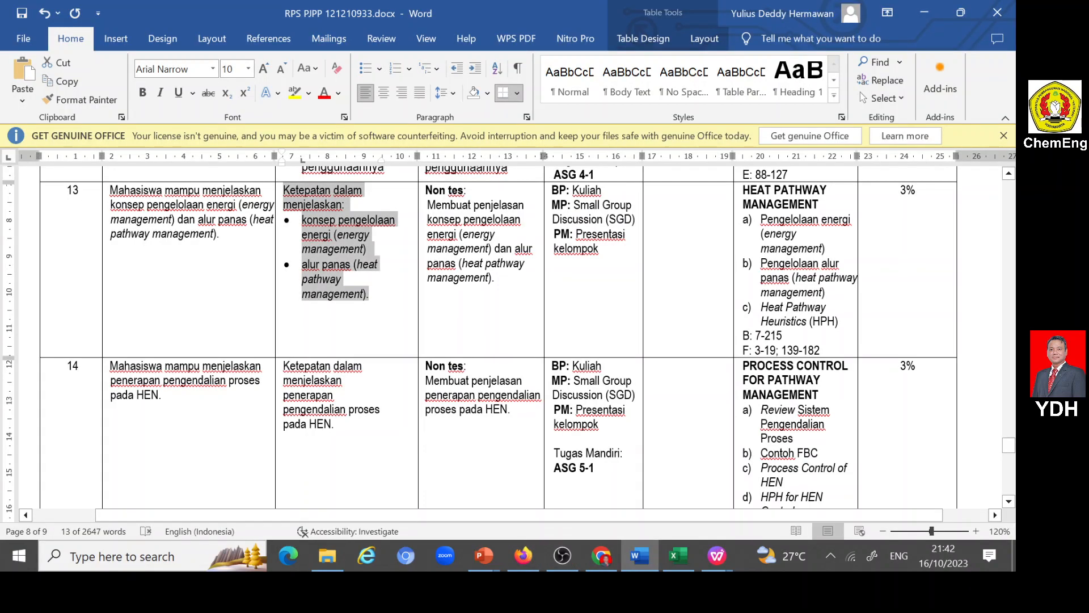
{"action": "left_click_drag", "start_coordinate": [283, 395], "coordinate": [334, 425]}
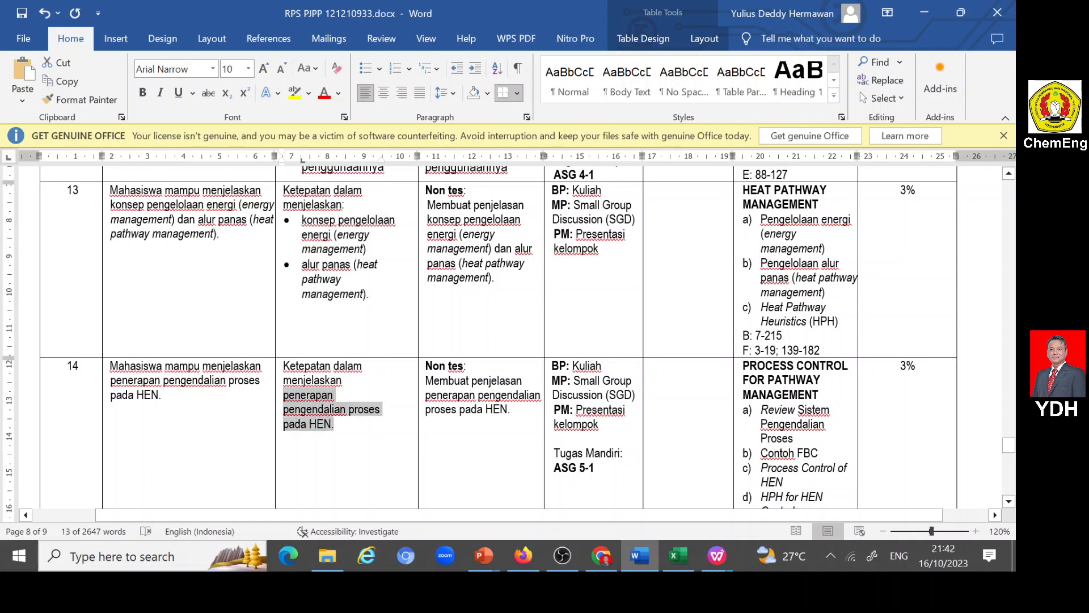
{"action": "left_click", "coordinate": [524, 555]}
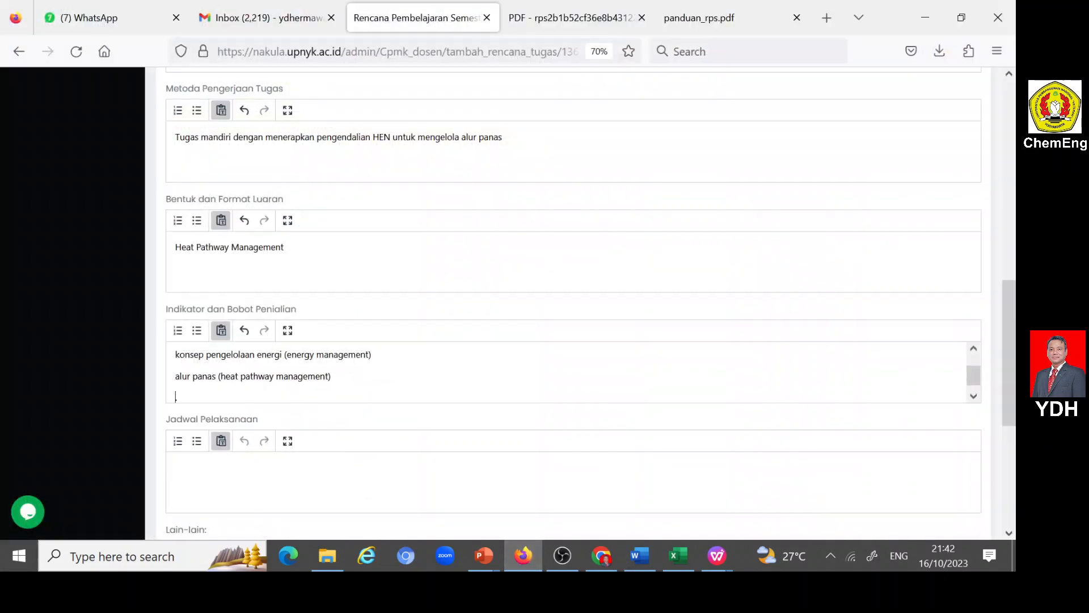
{"action": "key", "text": "ctrl+v"}
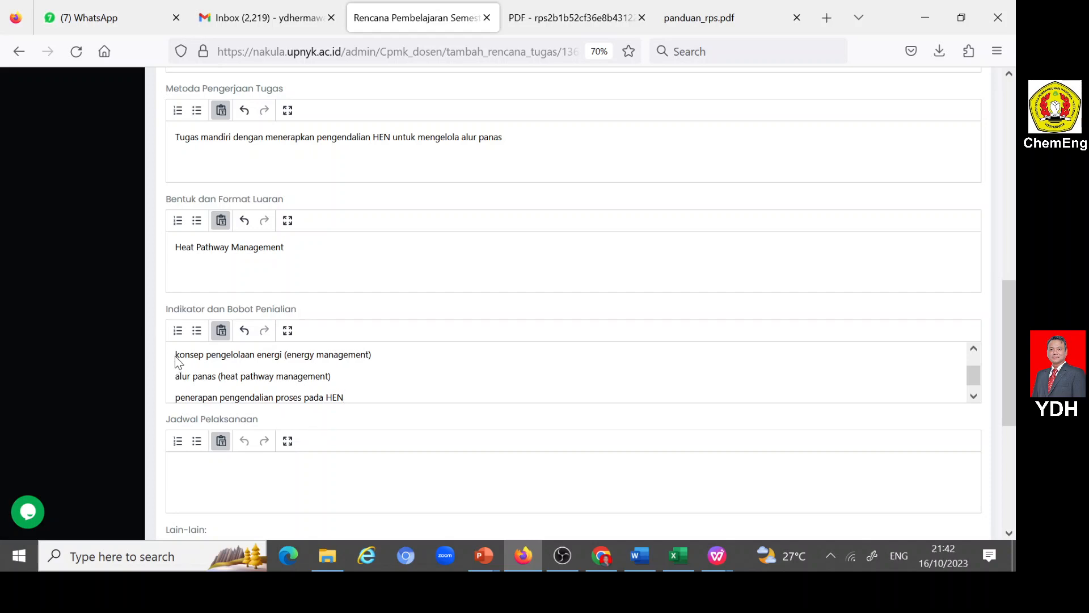
- Format the three indicators as a bulleted list and add the line "Bobot=12%" below it
{"action": "left_click_drag", "start_coordinate": [176, 354], "coordinate": [344, 397]}
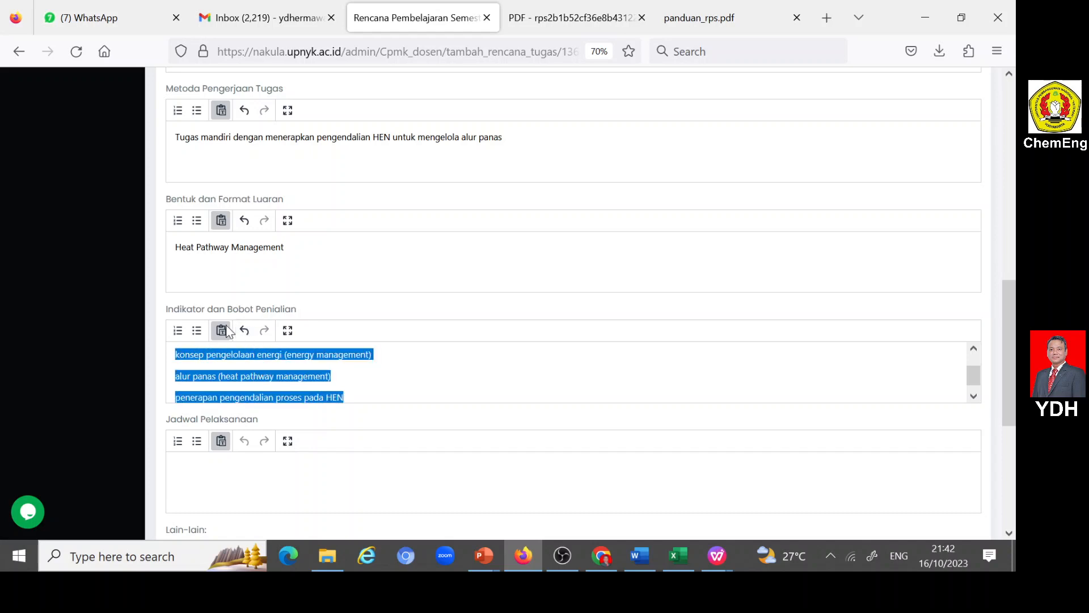
{"action": "left_click", "coordinate": [197, 331]}
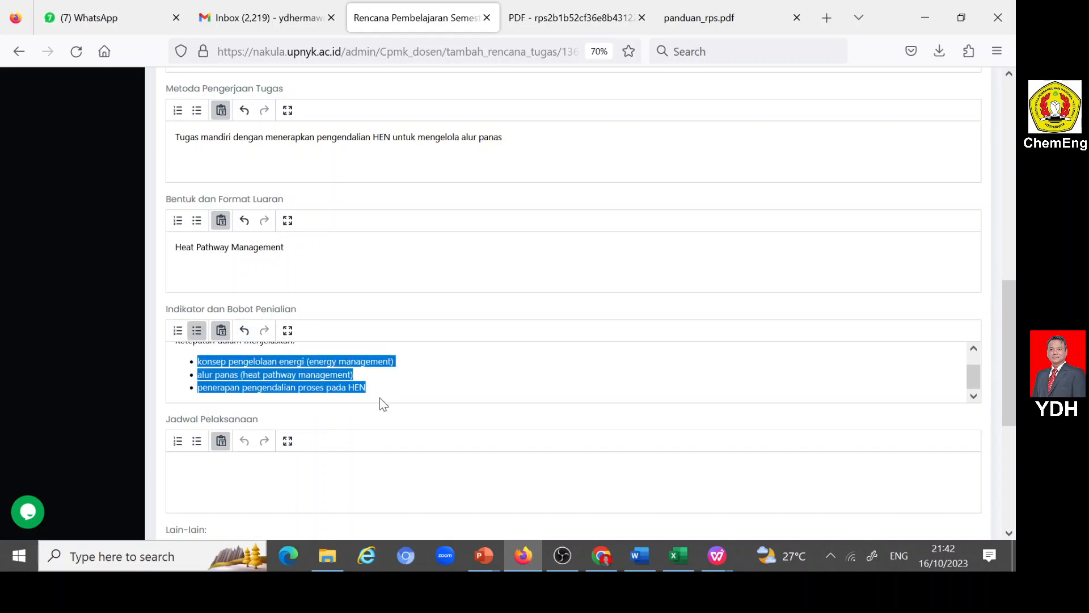
{"action": "key", "text": "Return"}
{"action": "key", "text": "Return"}
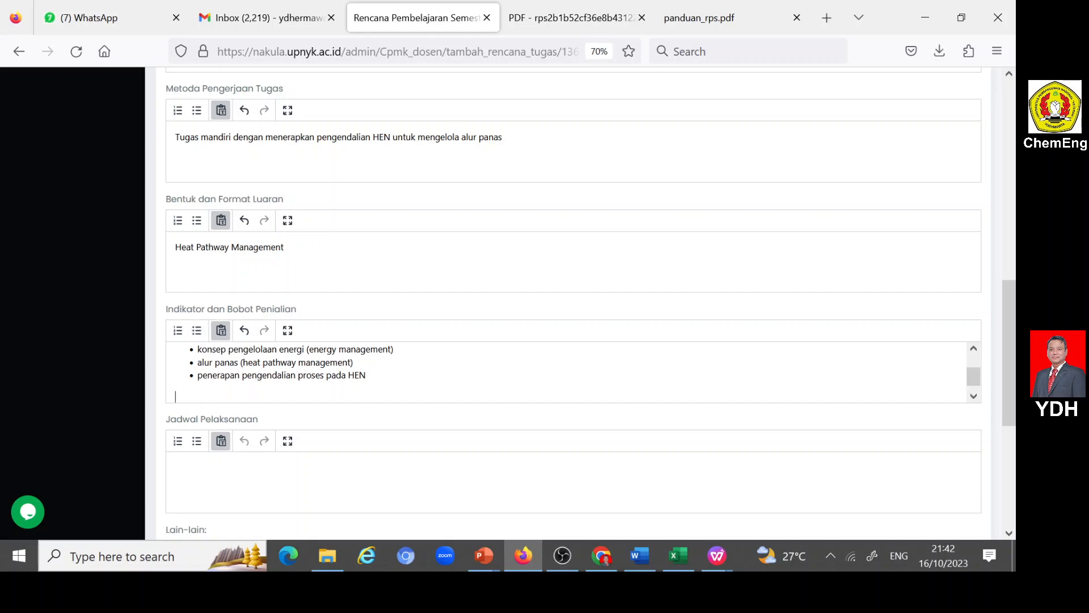
{"action": "type", "text": "Bobot=12%"}
- Enter "Minggu ke-14 atau ke-15" as the Jadwal Pelaksanaan
{"action": "left_click", "coordinate": [282, 476]}
{"action": "type", "text": "Minggu ke"}
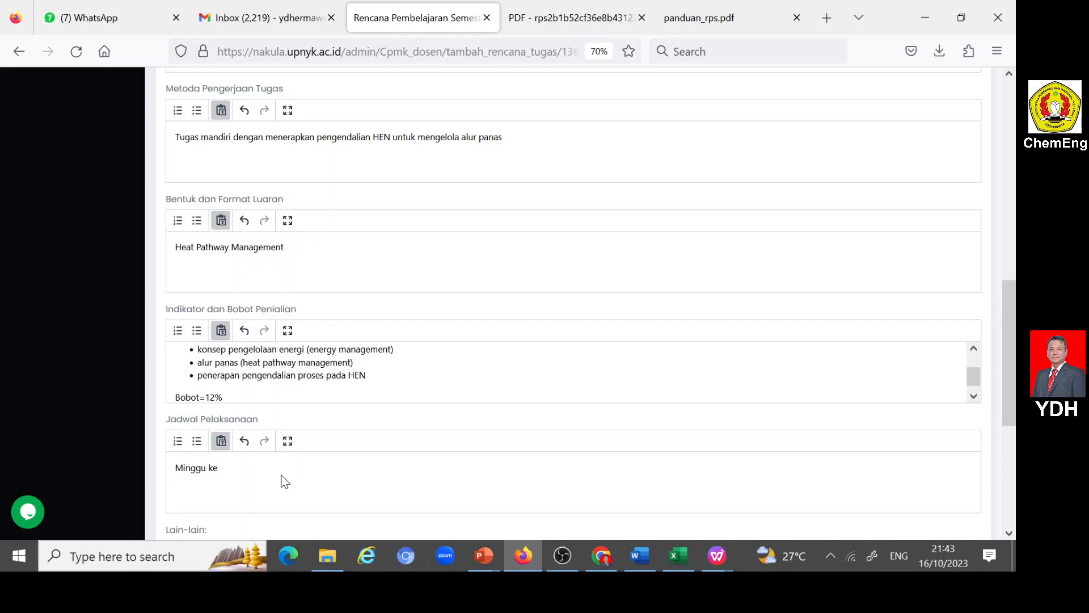
{"action": "type", "text": "-14 atau ke-15"}
- Copy references A to G from Sumber Pustaka in the Word document into the Daftar Rujukan field of the Firefox form
{"action": "scroll", "coordinate": [285, 481], "scroll_direction": "down", "scroll_amount": 3}
{"action": "scroll", "coordinate": [285, 458], "scroll_direction": "down", "scroll_amount": 2}
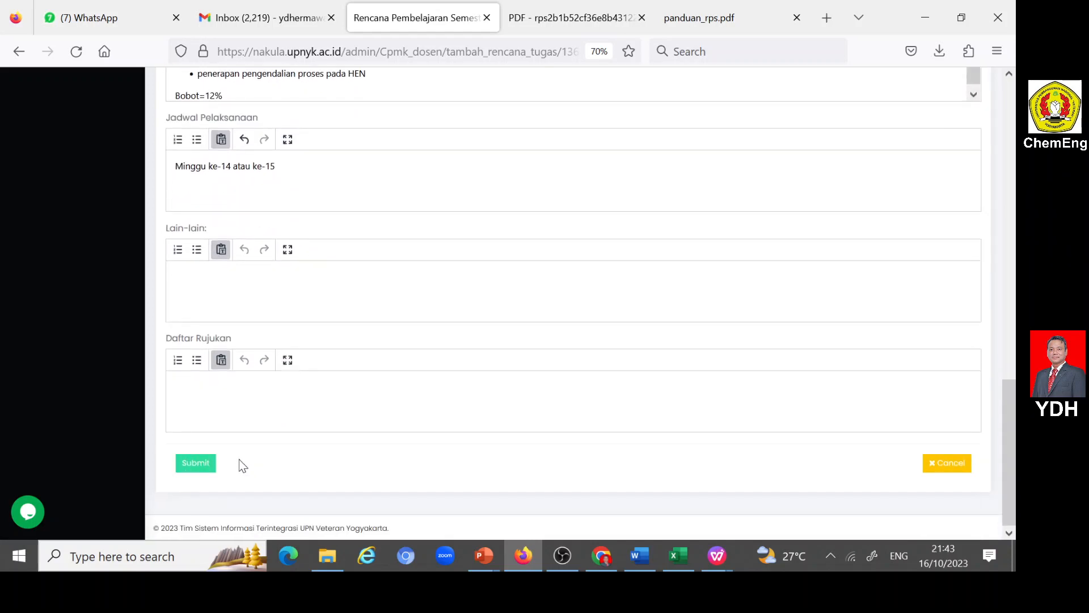
{"action": "left_click", "coordinate": [244, 401]}
{"action": "left_click", "coordinate": [632, 556]}
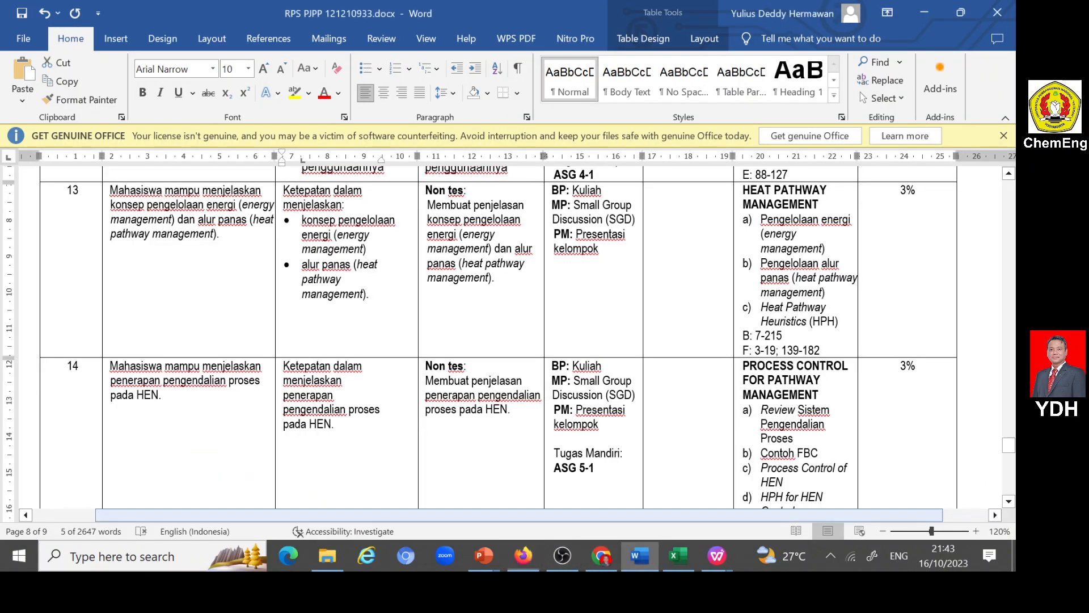
{"action": "scroll", "coordinate": [647, 440], "scroll_direction": "up", "scroll_amount": 10}
{"action": "scroll", "coordinate": [511, 335], "scroll_direction": "up", "scroll_amount": 12}
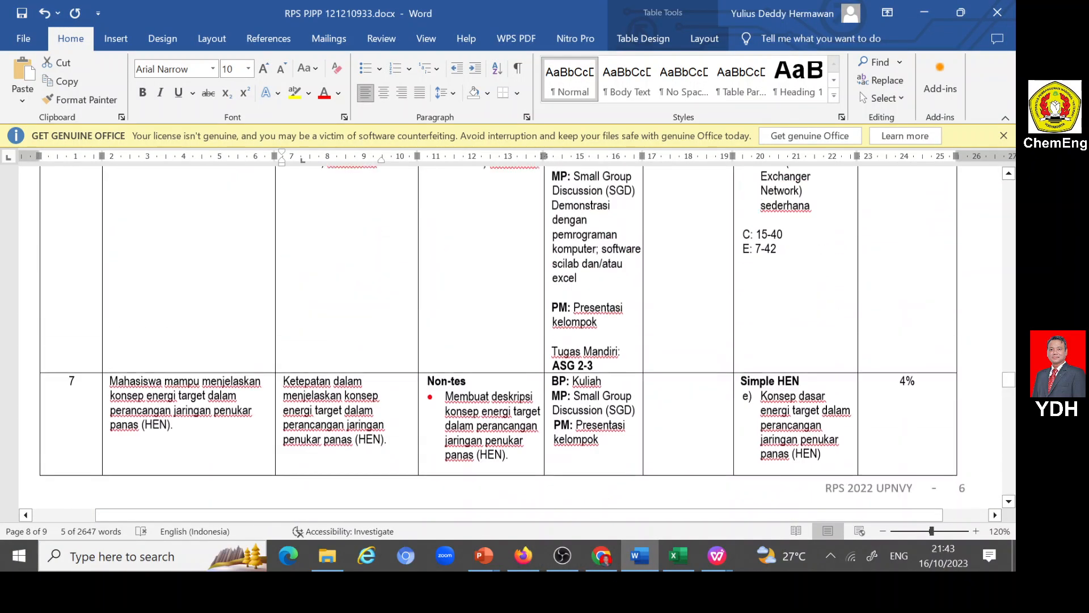
{"action": "scroll", "coordinate": [510, 335], "scroll_direction": "up", "scroll_amount": 10}
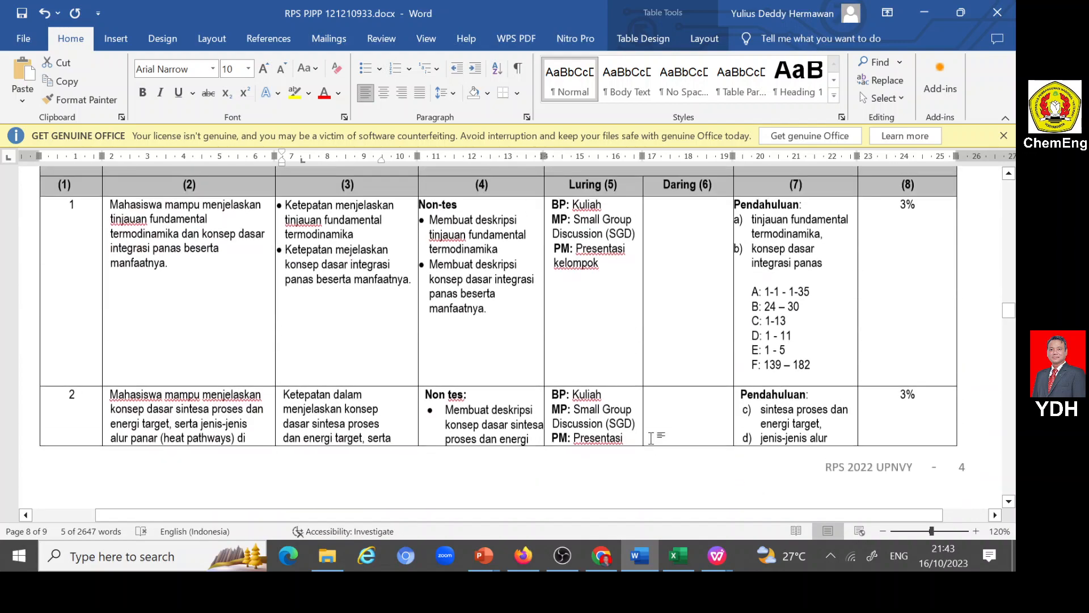
{"action": "scroll", "coordinate": [510, 335], "scroll_direction": "down", "scroll_amount": 3}
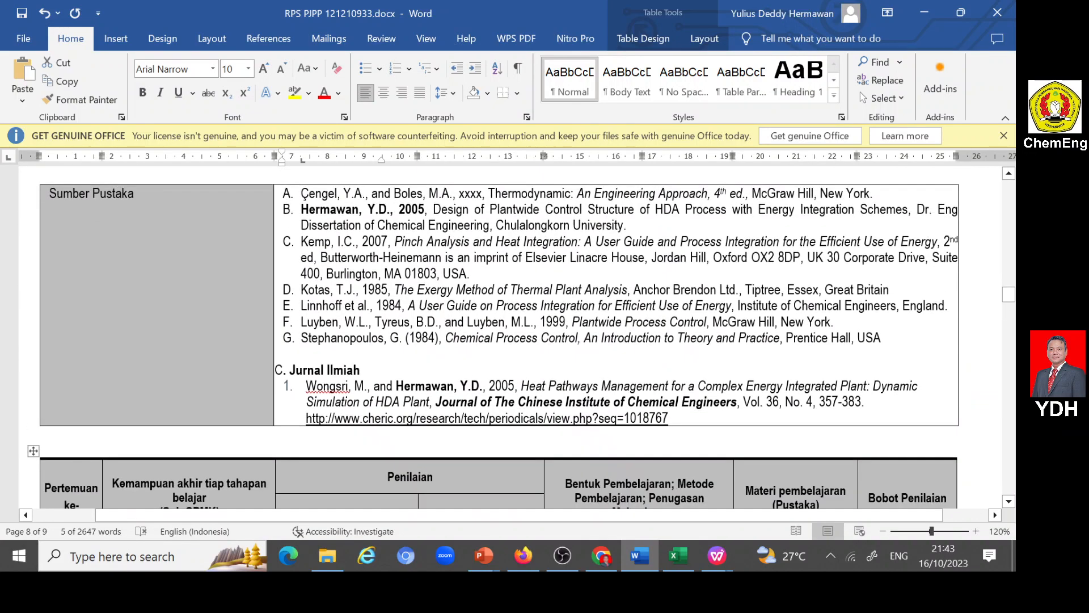
{"action": "left_click", "coordinate": [286, 196]}
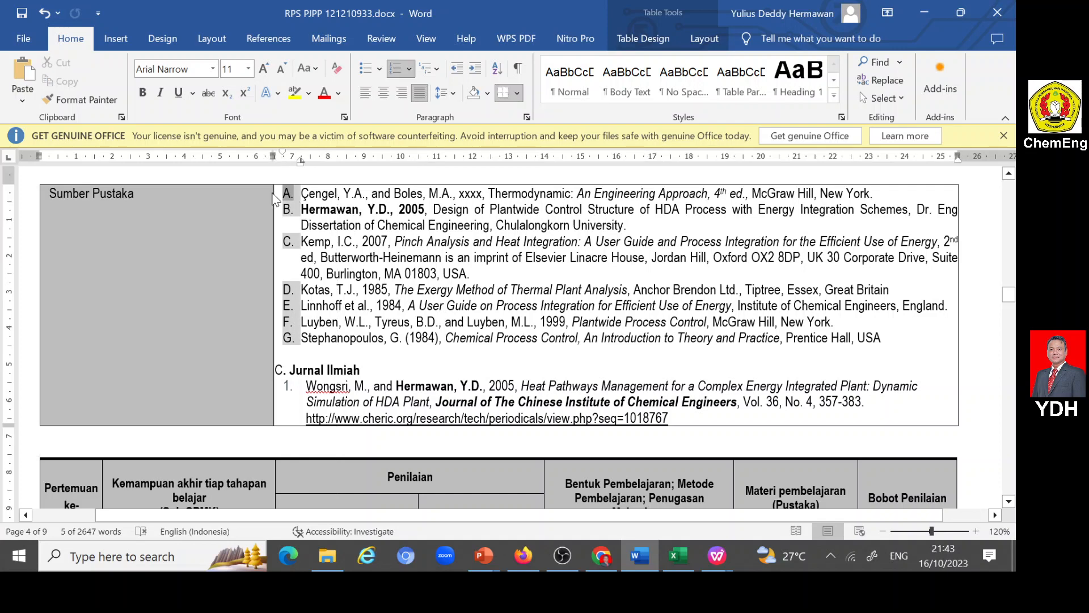
{"action": "left_click", "coordinate": [45, 15]}
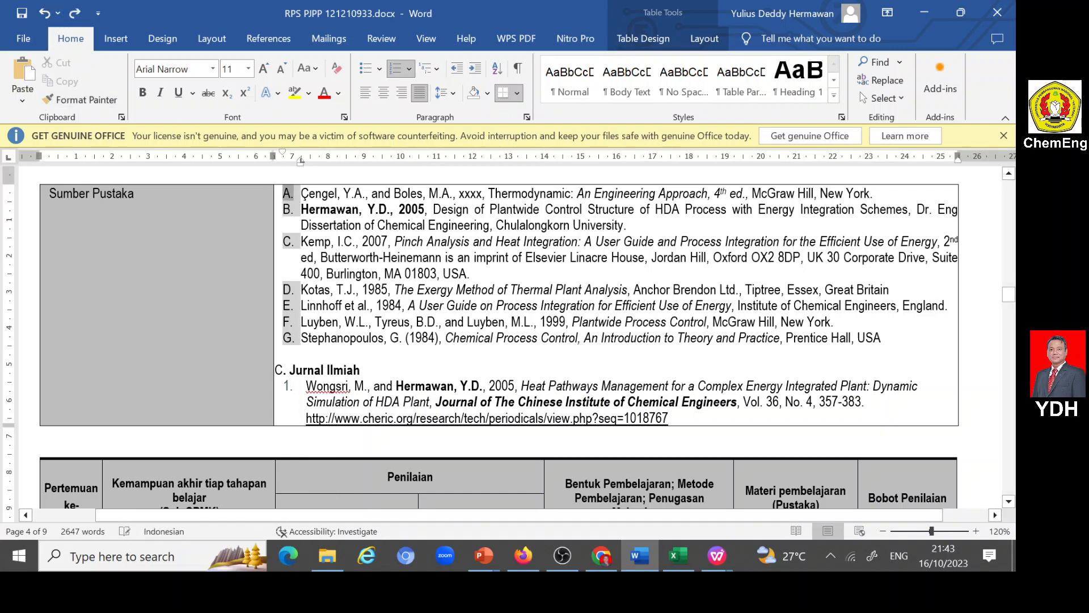
{"action": "left_click", "coordinate": [320, 208]}
{"action": "left_click_drag", "start_coordinate": [305, 199], "coordinate": [915, 338]}
{"action": "key", "text": "ctrl+c"}
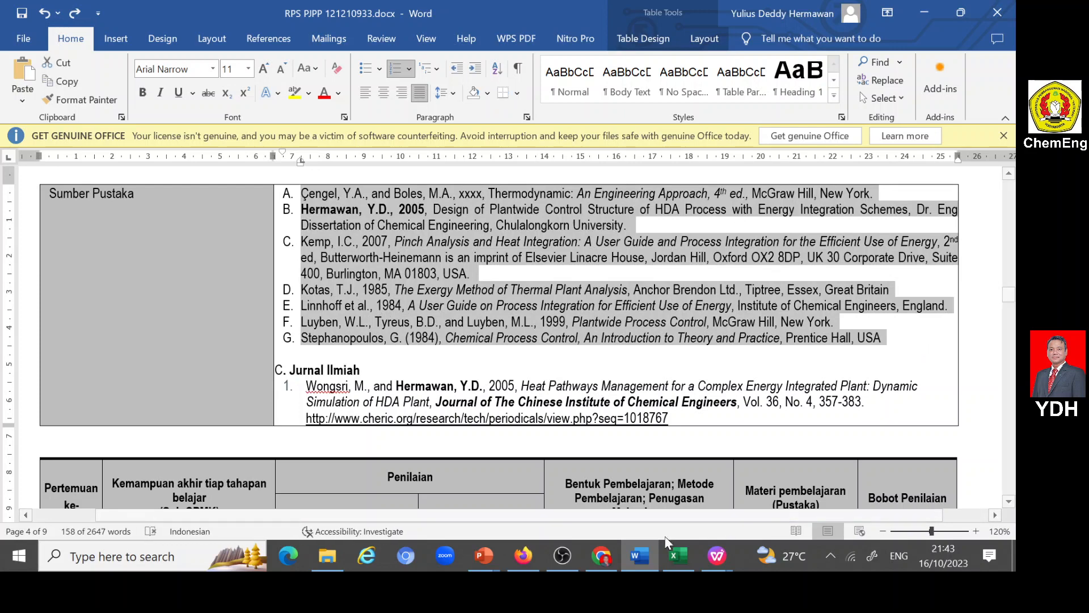
{"action": "left_click", "coordinate": [523, 555]}
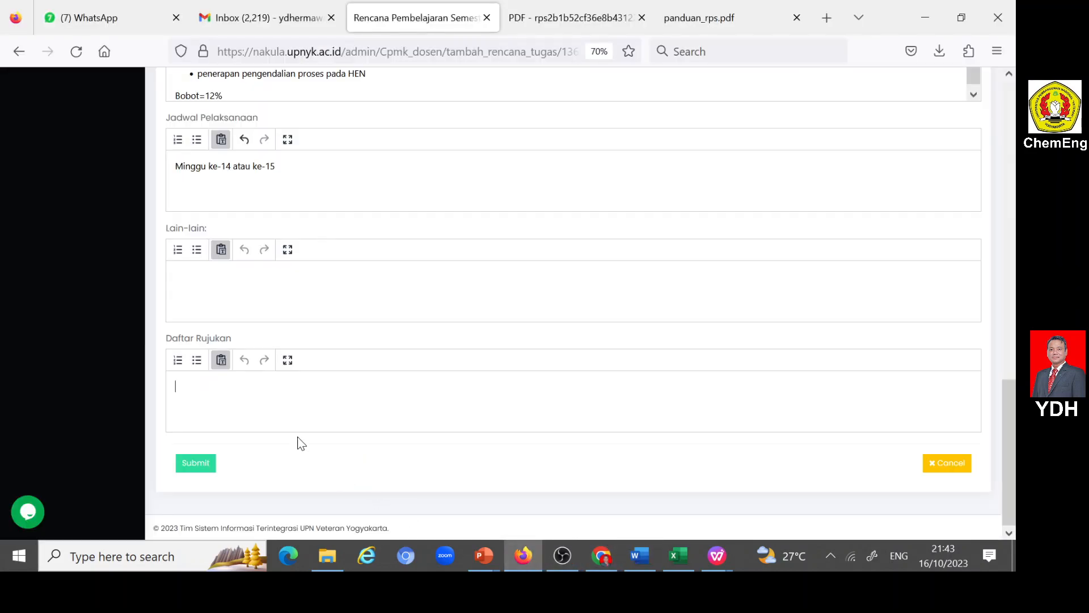
{"action": "key", "text": "ctrl+v"}
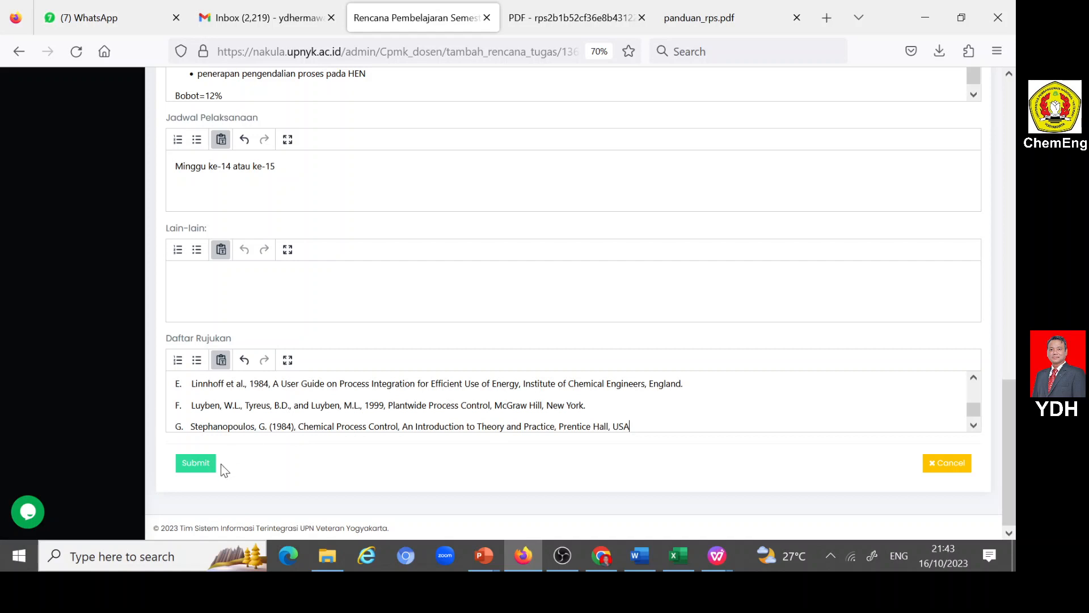
- Submit the ASG5-1 task entry and download the Rencana Tugas Mahasiswa document for the course
{"action": "left_click", "coordinate": [196, 463]}
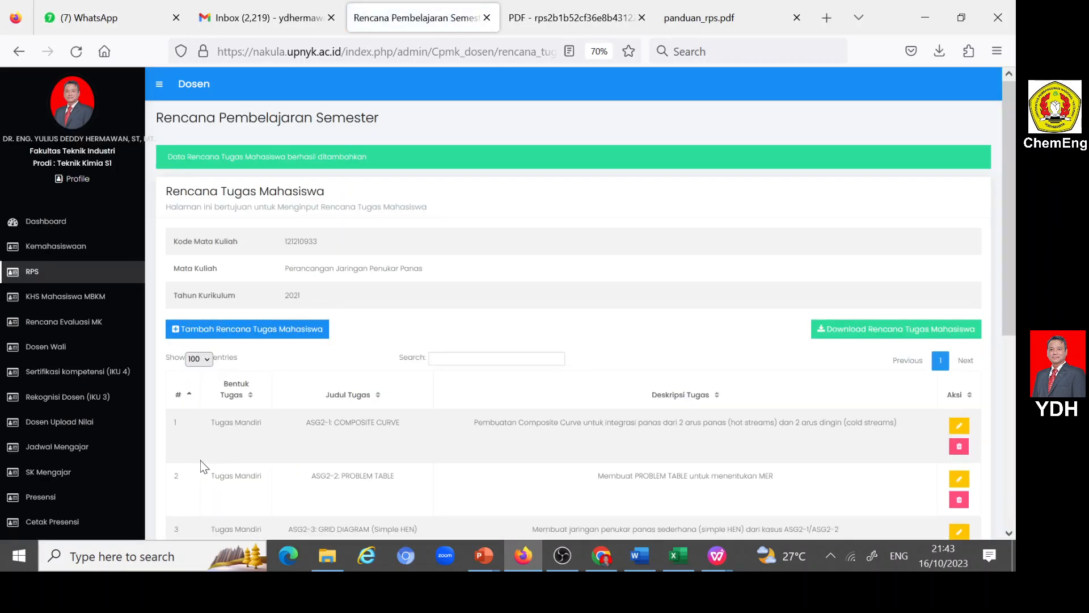
{"action": "scroll", "coordinate": [424, 426], "scroll_direction": "down", "scroll_amount": 5}
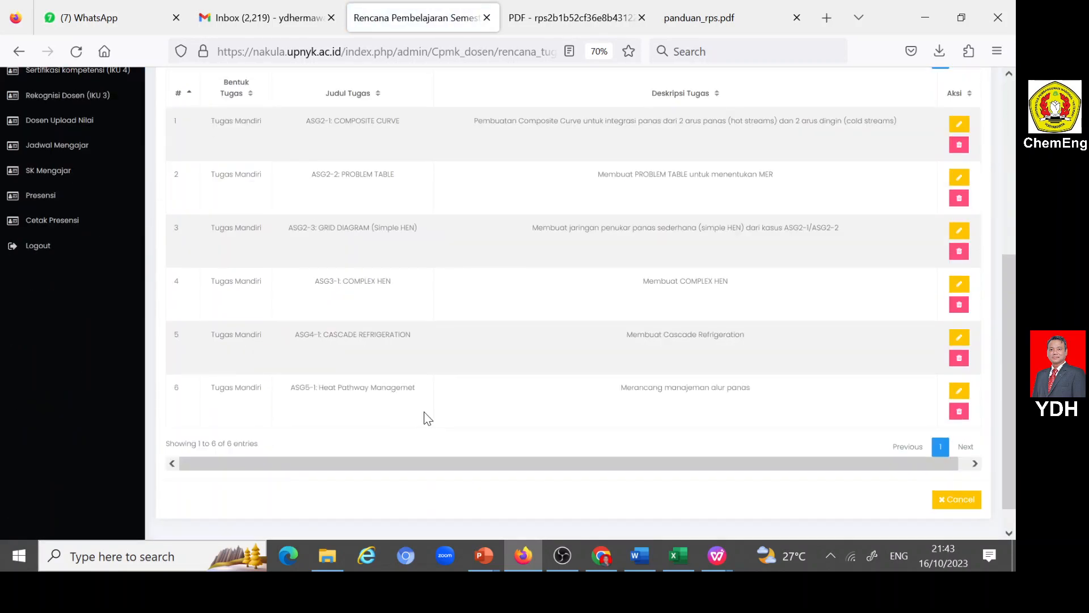
{"action": "scroll", "coordinate": [427, 414], "scroll_direction": "up", "scroll_amount": 5}
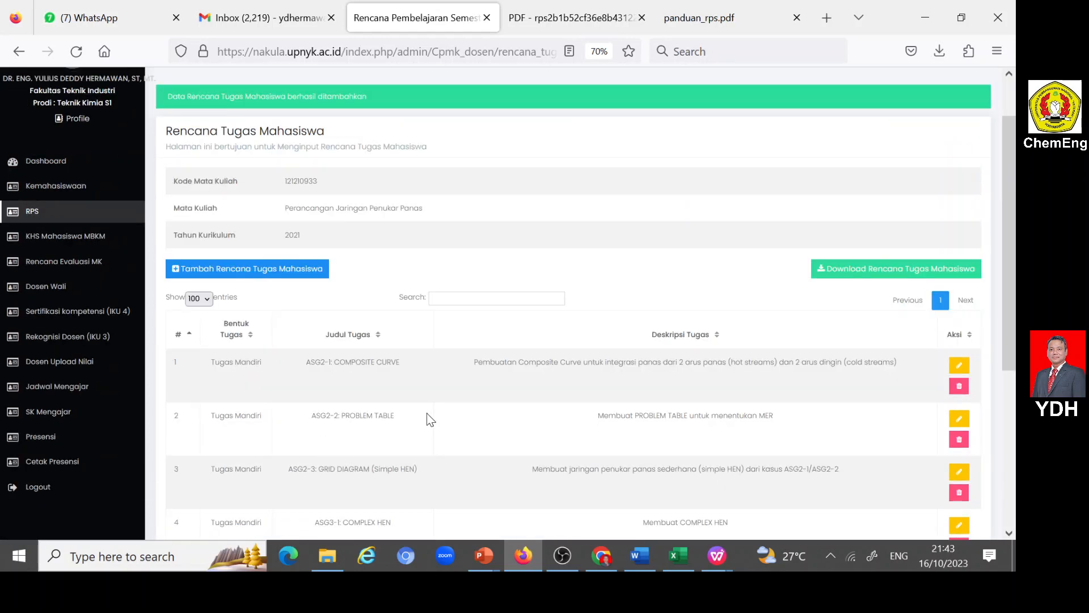
{"action": "scroll", "coordinate": [623, 418], "scroll_direction": "down", "scroll_amount": 5}
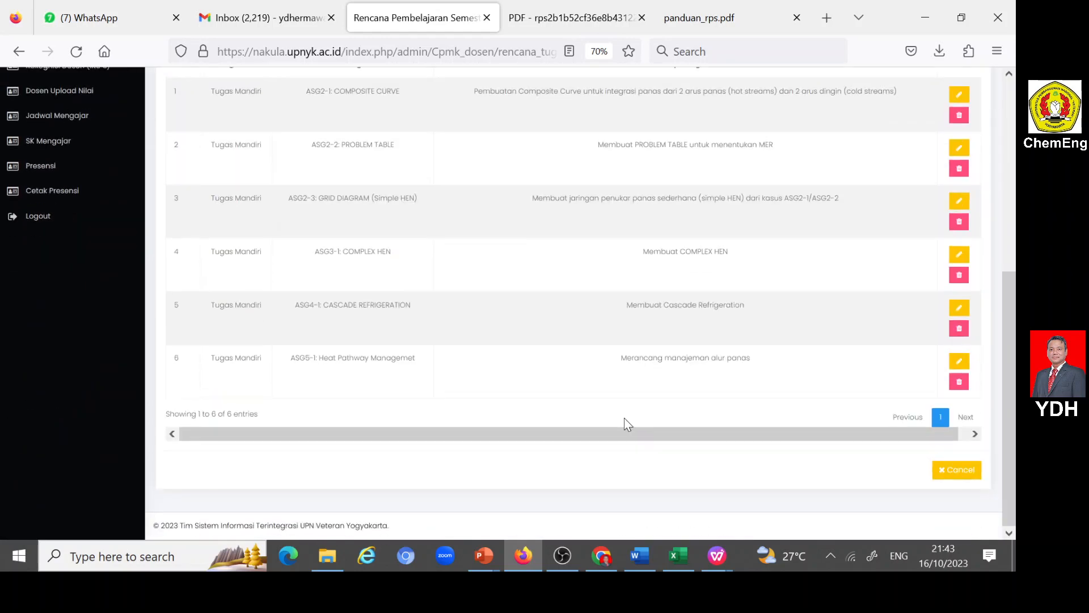
{"action": "scroll", "coordinate": [622, 418], "scroll_direction": "up", "scroll_amount": 5}
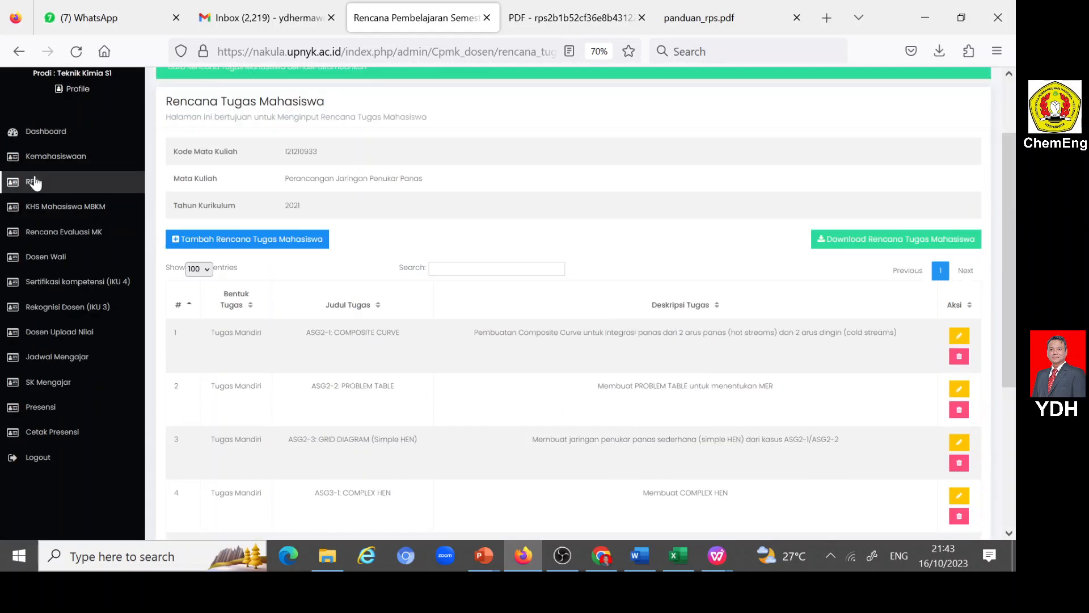
{"action": "left_click", "coordinate": [824, 245]}
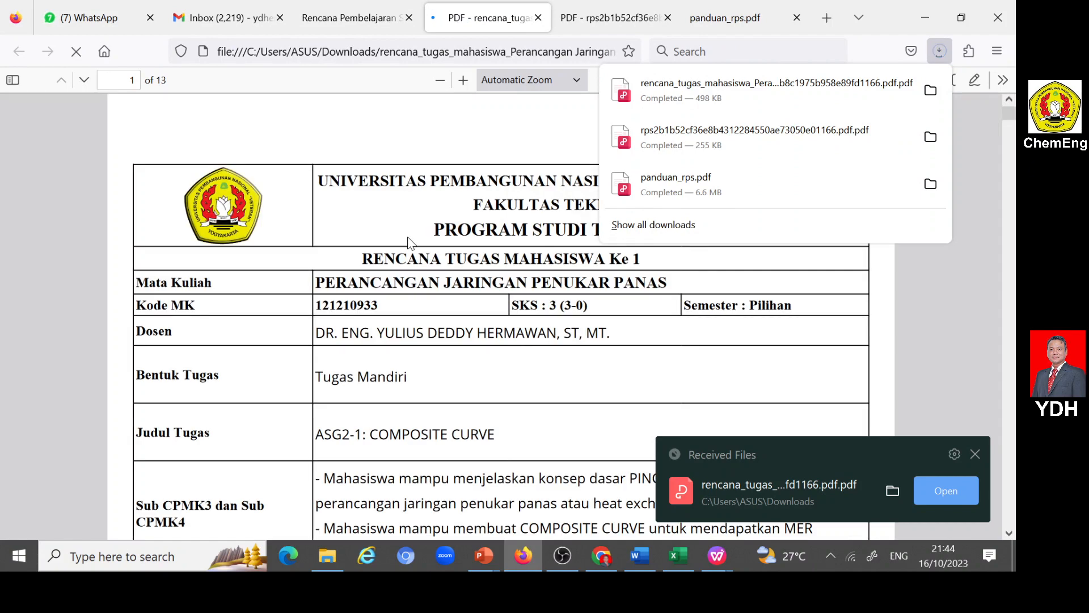
- Review the downloaded Rencana Tugas Mahasiswa PDF, checking the fields and Daftar Rujukan of each task from the first to the sixth
{"action": "scroll", "coordinate": [408, 238], "scroll_direction": "down", "scroll_amount": 3}
{"action": "scroll", "coordinate": [411, 242], "scroll_direction": "down", "scroll_amount": 1}
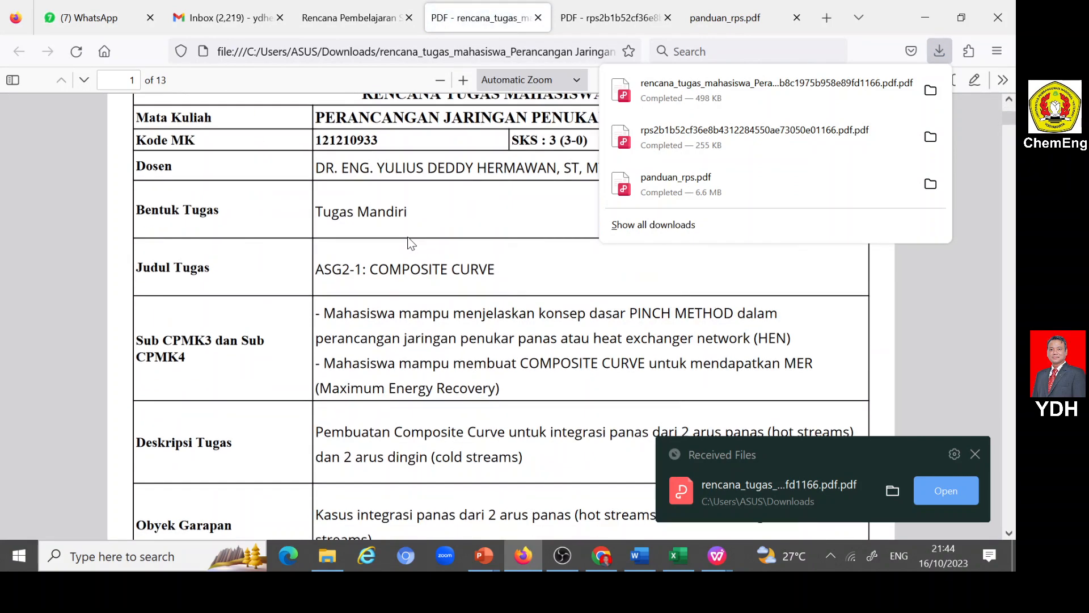
{"action": "scroll", "coordinate": [408, 259], "scroll_direction": "down", "scroll_amount": 10}
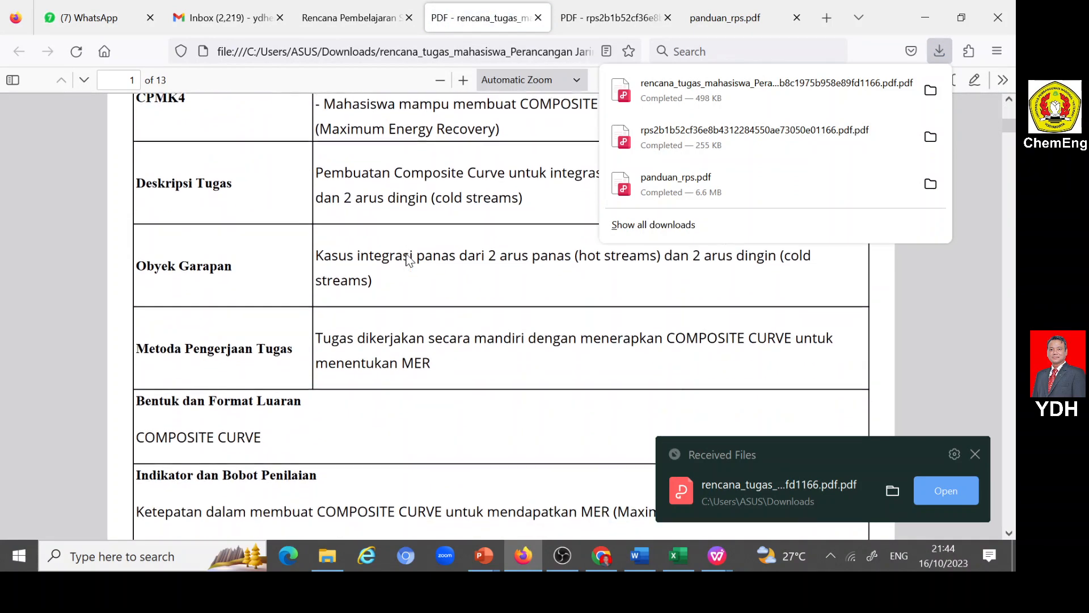
{"action": "scroll", "coordinate": [365, 284], "scroll_direction": "down", "scroll_amount": 6}
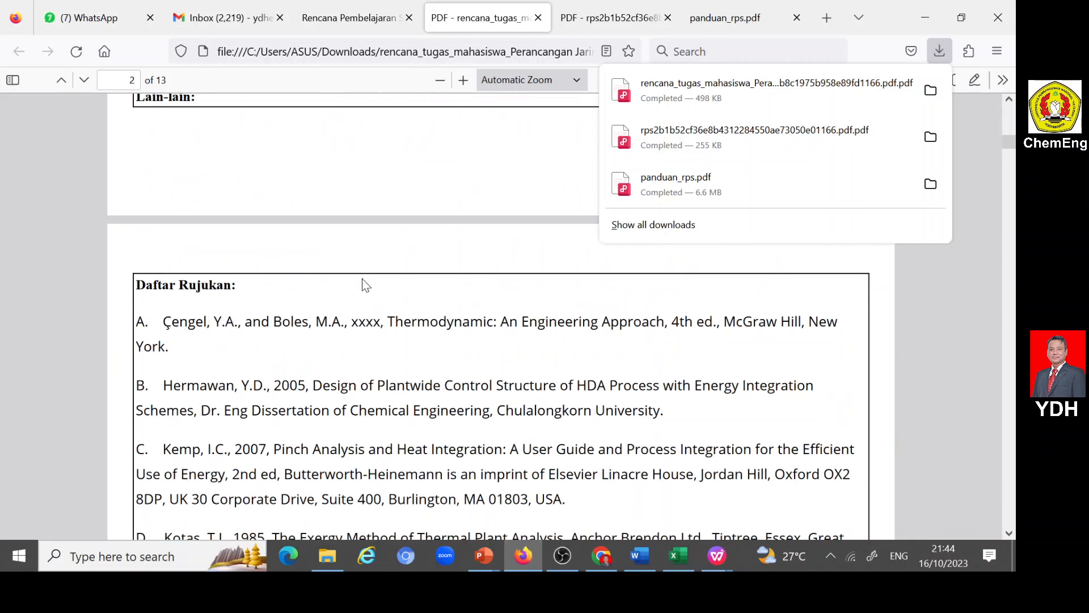
{"action": "scroll", "coordinate": [356, 224], "scroll_direction": "down", "scroll_amount": 10}
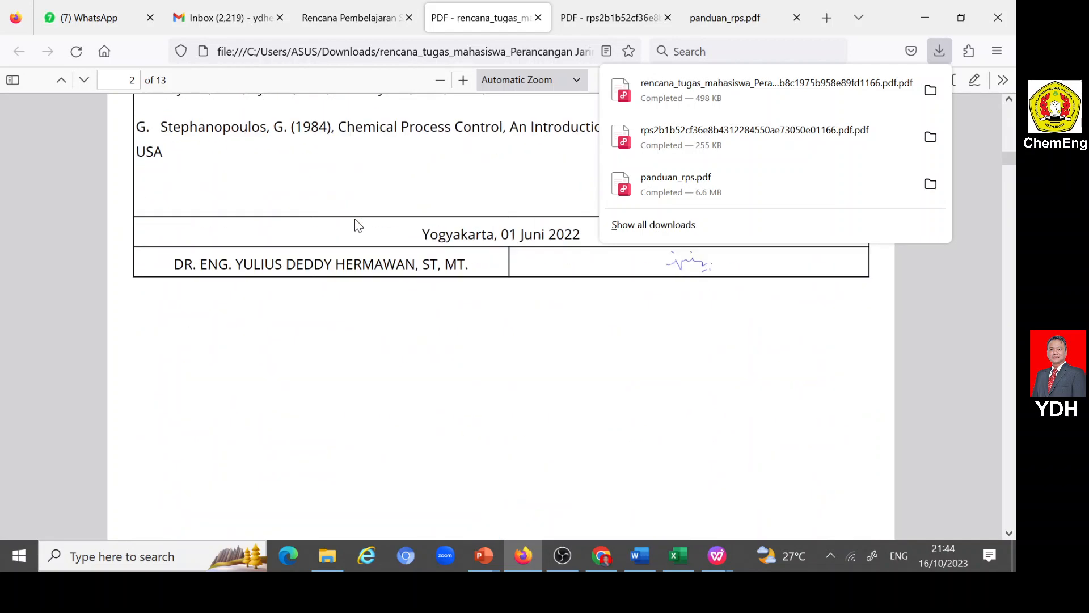
{"action": "scroll", "coordinate": [381, 234], "scroll_direction": "down", "scroll_amount": 10}
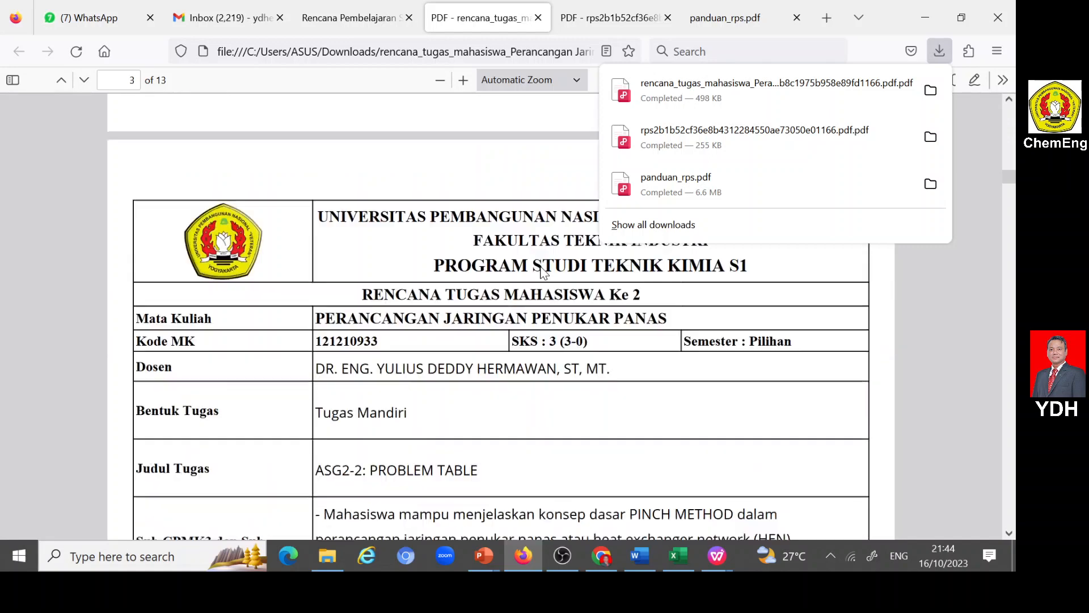
{"action": "scroll", "coordinate": [371, 429], "scroll_direction": "down", "scroll_amount": 2}
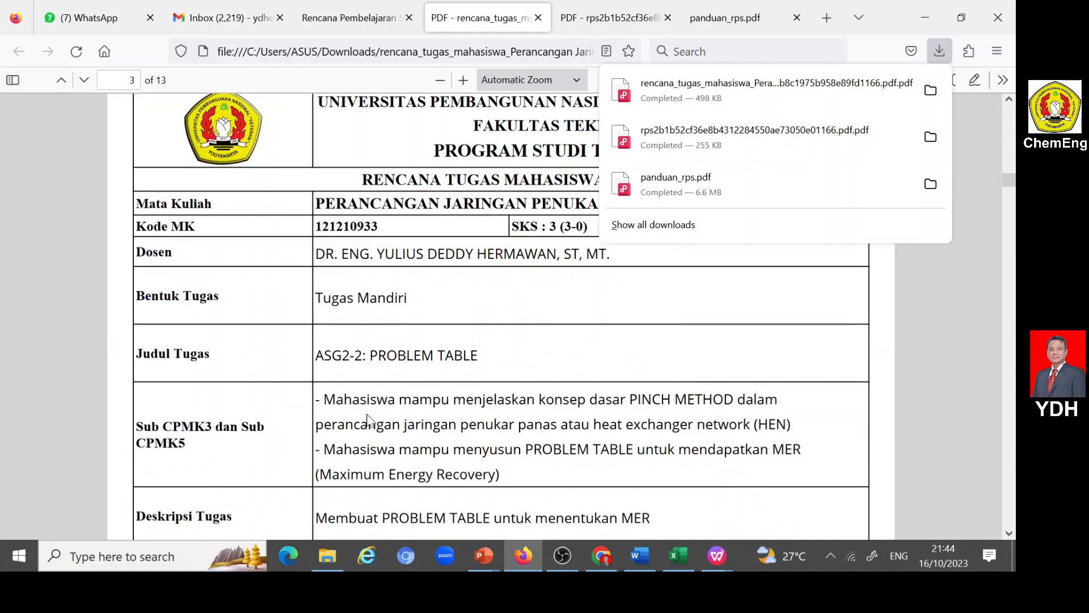
{"action": "scroll", "coordinate": [390, 357], "scroll_direction": "down", "scroll_amount": 15}
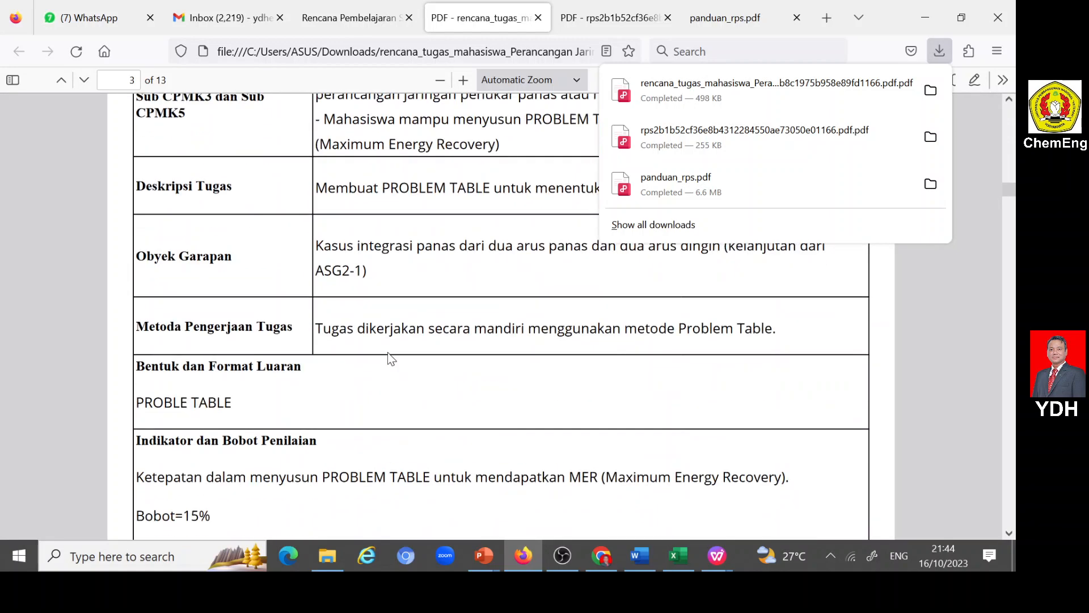
{"action": "scroll", "coordinate": [388, 353], "scroll_direction": "down", "scroll_amount": 12}
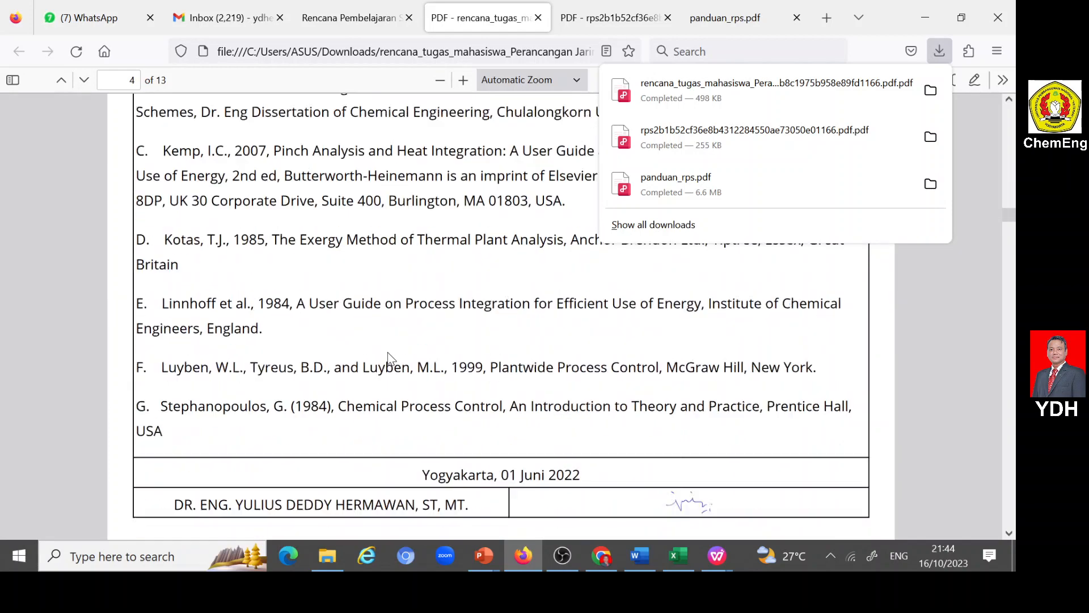
{"action": "scroll", "coordinate": [388, 357], "scroll_direction": "down", "scroll_amount": 8}
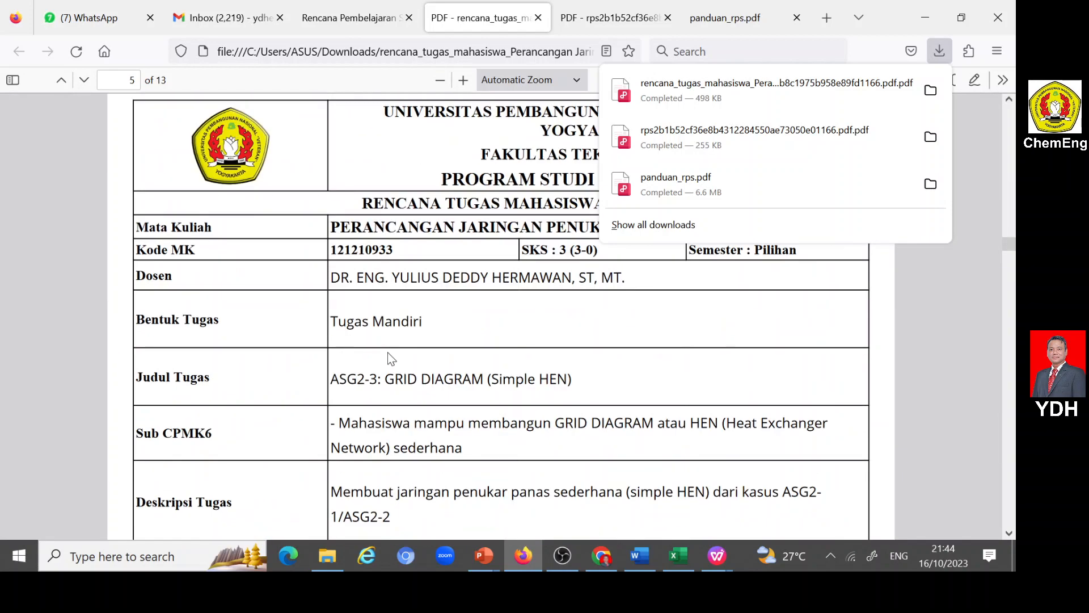
{"action": "scroll", "coordinate": [378, 381], "scroll_direction": "down", "scroll_amount": 15}
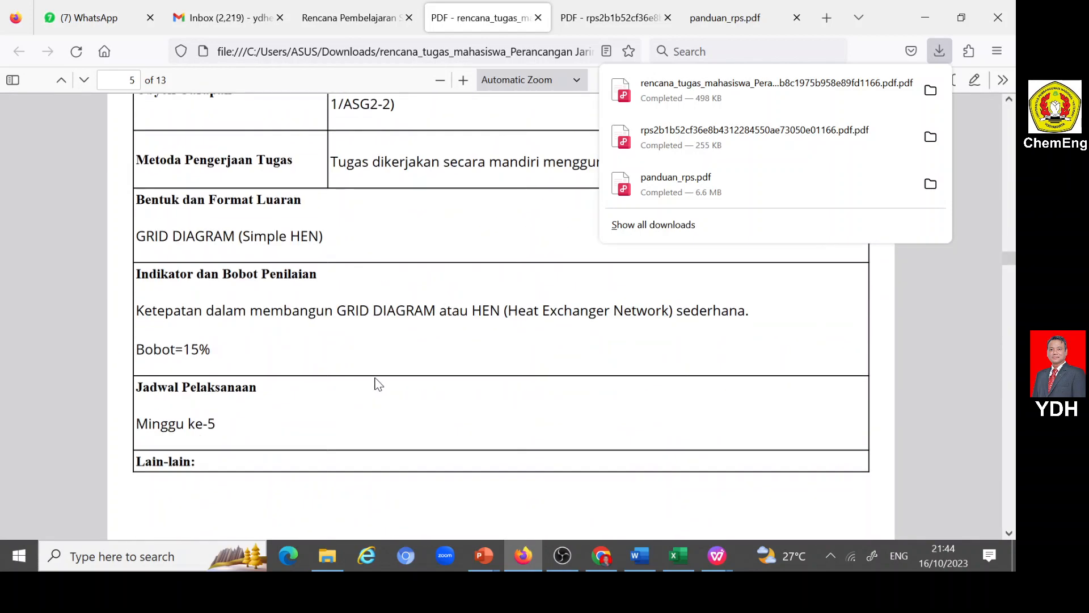
{"action": "scroll", "coordinate": [378, 381], "scroll_direction": "down", "scroll_amount": 15}
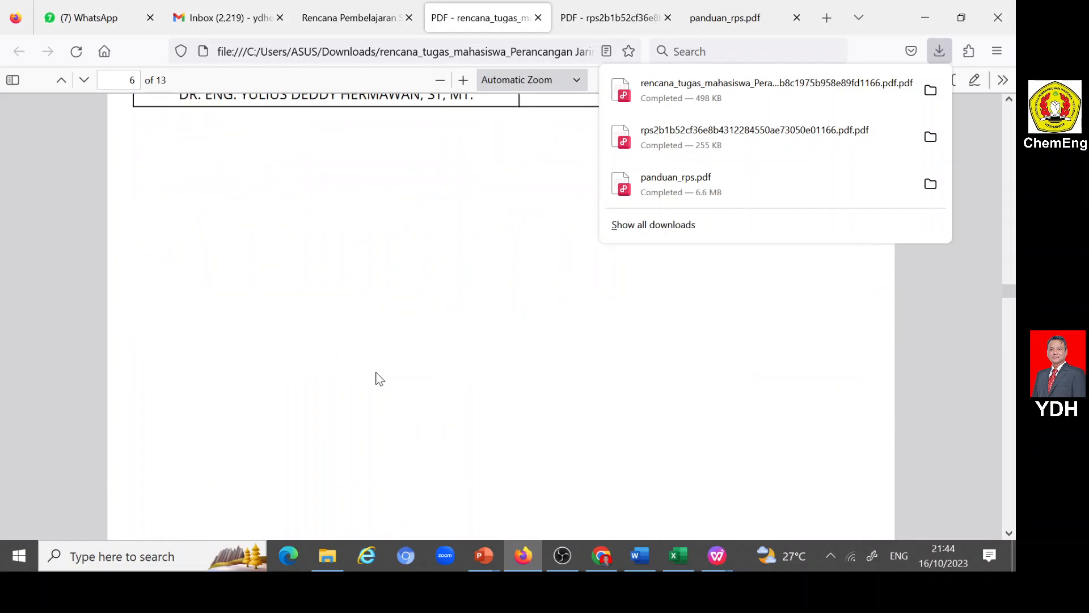
{"action": "scroll", "coordinate": [379, 379], "scroll_direction": "down", "scroll_amount": 8}
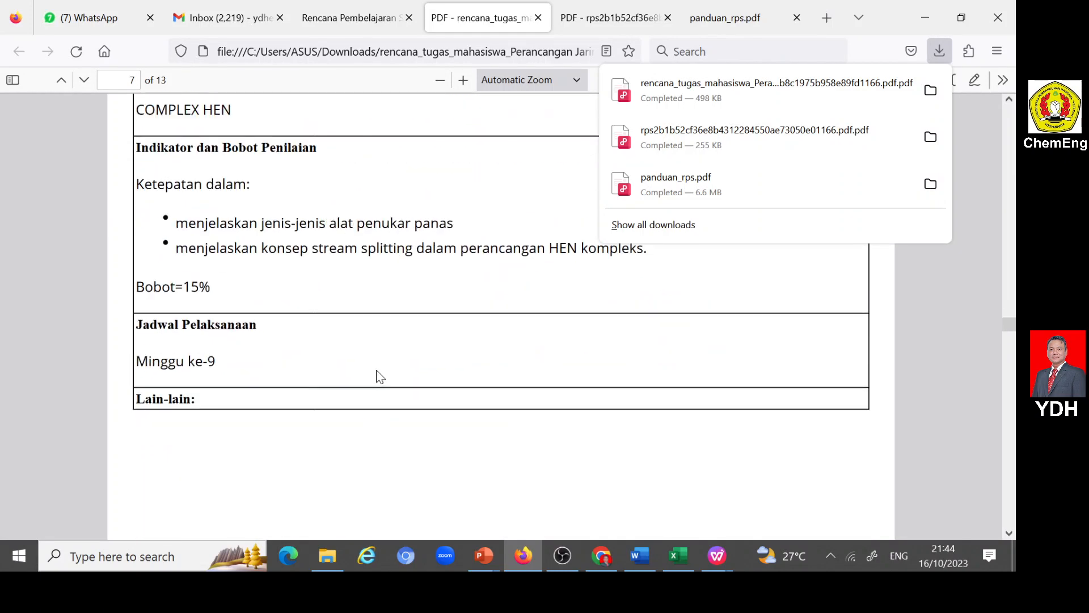
{"action": "scroll", "coordinate": [380, 377], "scroll_direction": "down", "scroll_amount": 15}
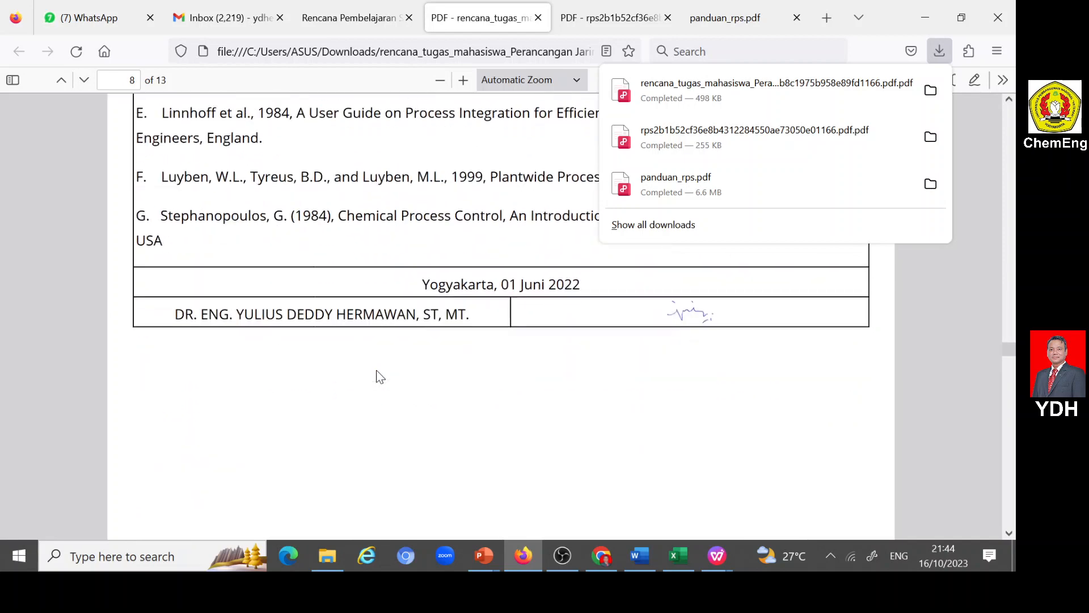
{"action": "scroll", "coordinate": [380, 377], "scroll_direction": "down", "scroll_amount": 10}
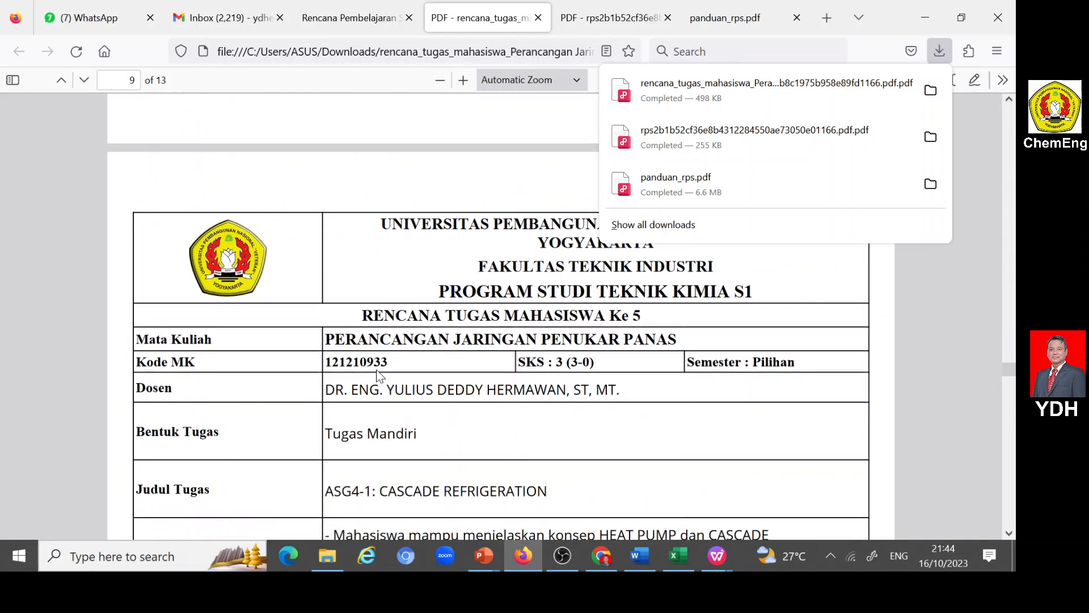
{"action": "scroll", "coordinate": [379, 376], "scroll_direction": "down", "scroll_amount": 20}
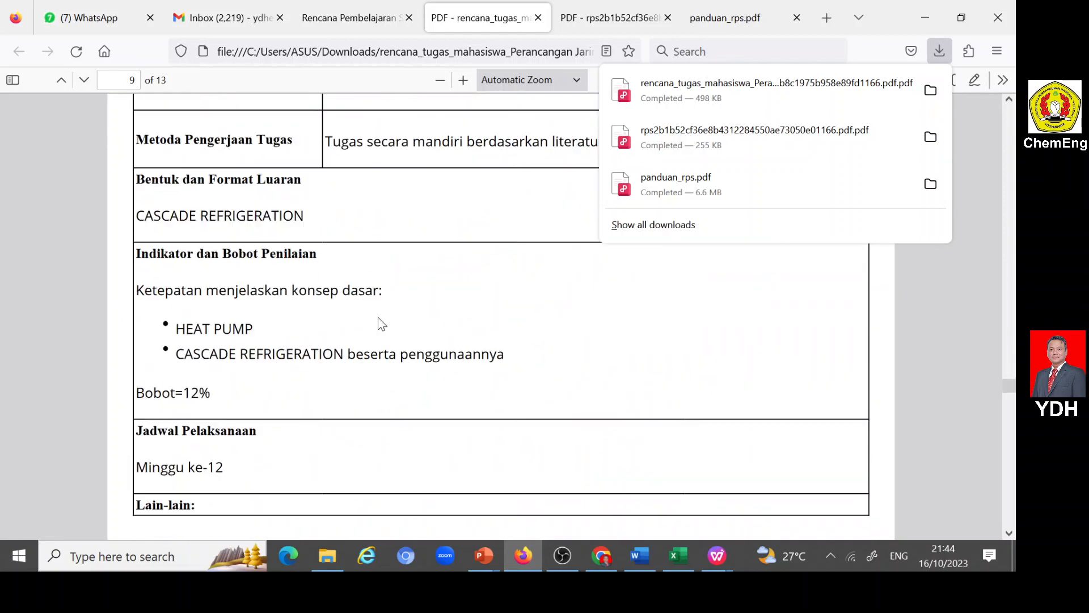
{"action": "scroll", "coordinate": [380, 322], "scroll_direction": "down", "scroll_amount": 20}
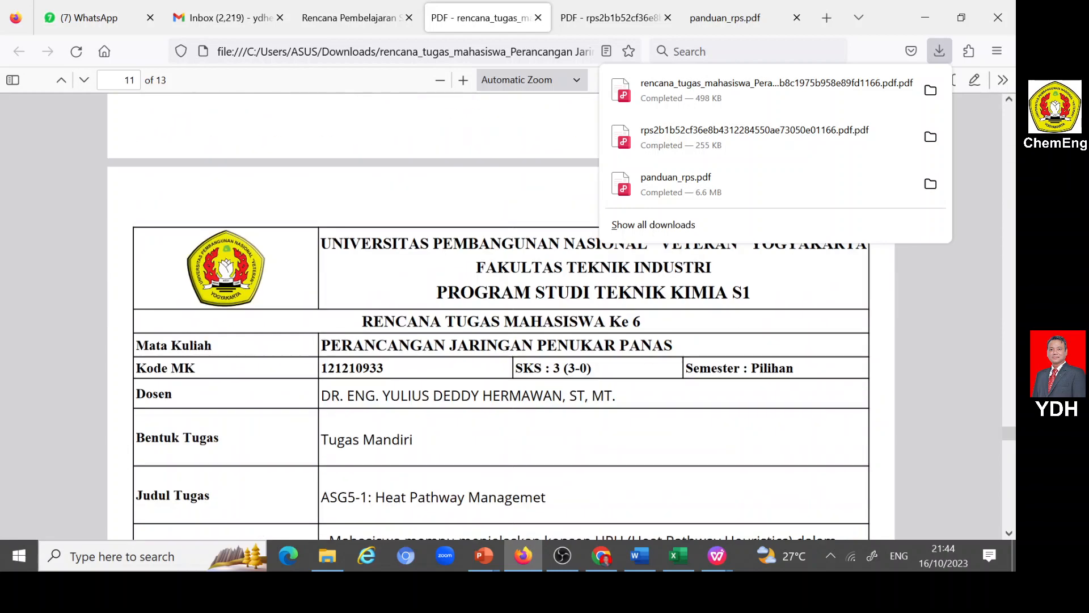
{"action": "scroll", "coordinate": [377, 321], "scroll_direction": "down", "scroll_amount": 20}
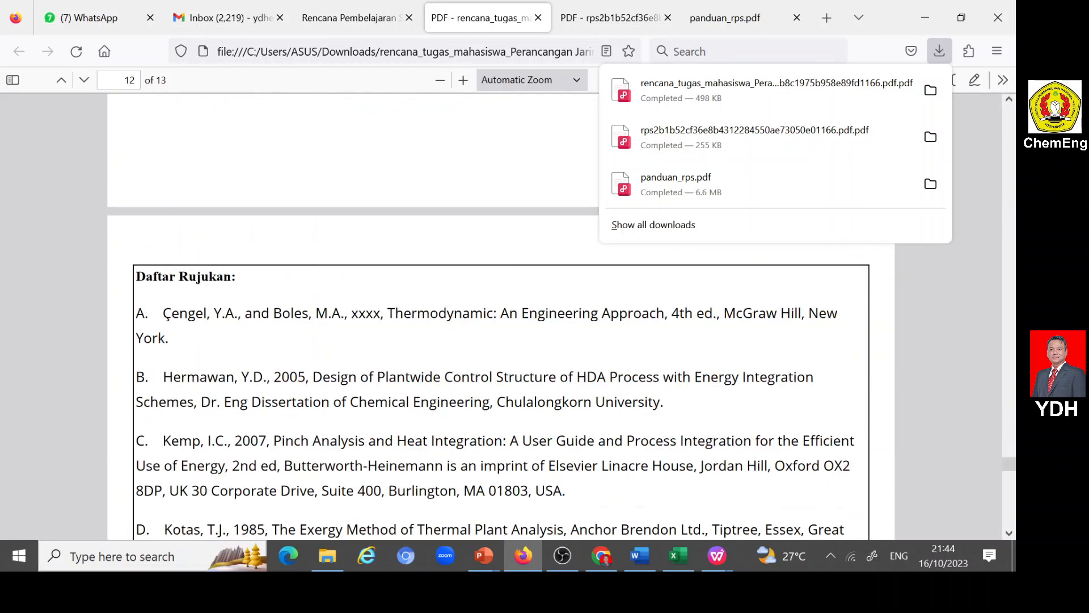
{"action": "scroll", "coordinate": [377, 321], "scroll_direction": "down", "scroll_amount": 10}
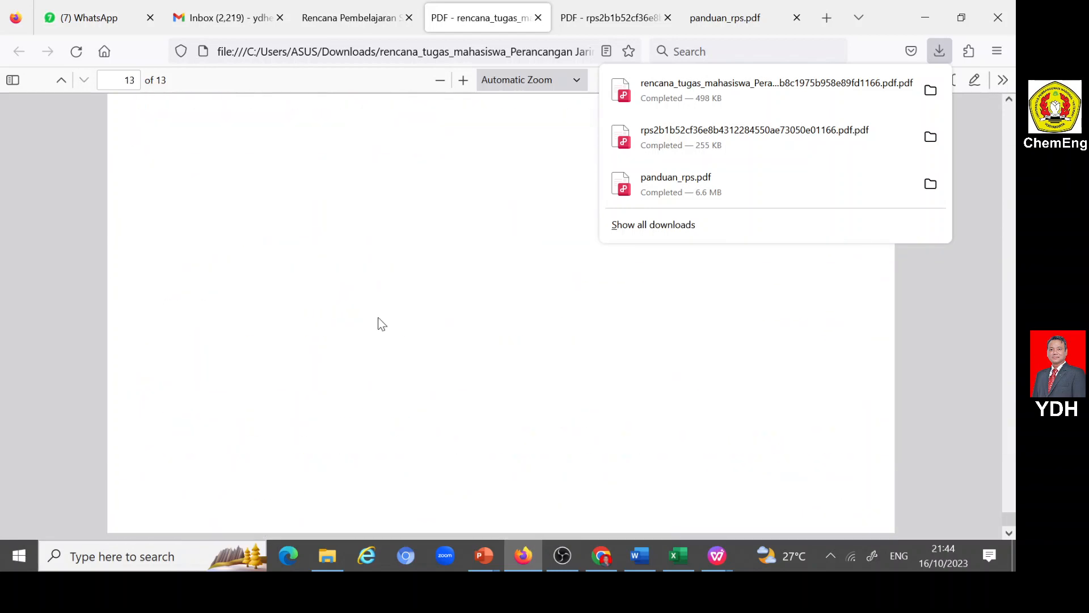
{"action": "scroll", "coordinate": [379, 322], "scroll_direction": "up", "scroll_amount": 10}
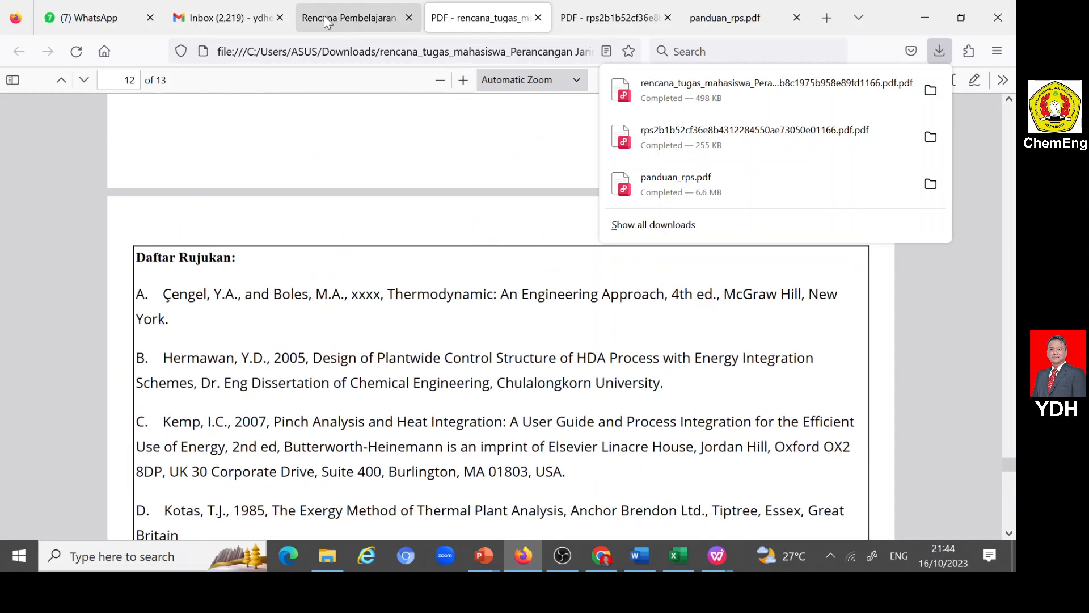
- Look over the downloaded RPS and Rencana Tugas Mahasiswa PDFs, and examine the full task list on the portal's Rencana Tugas Mahasiswa page
{"action": "left_click", "coordinate": [324, 17]}
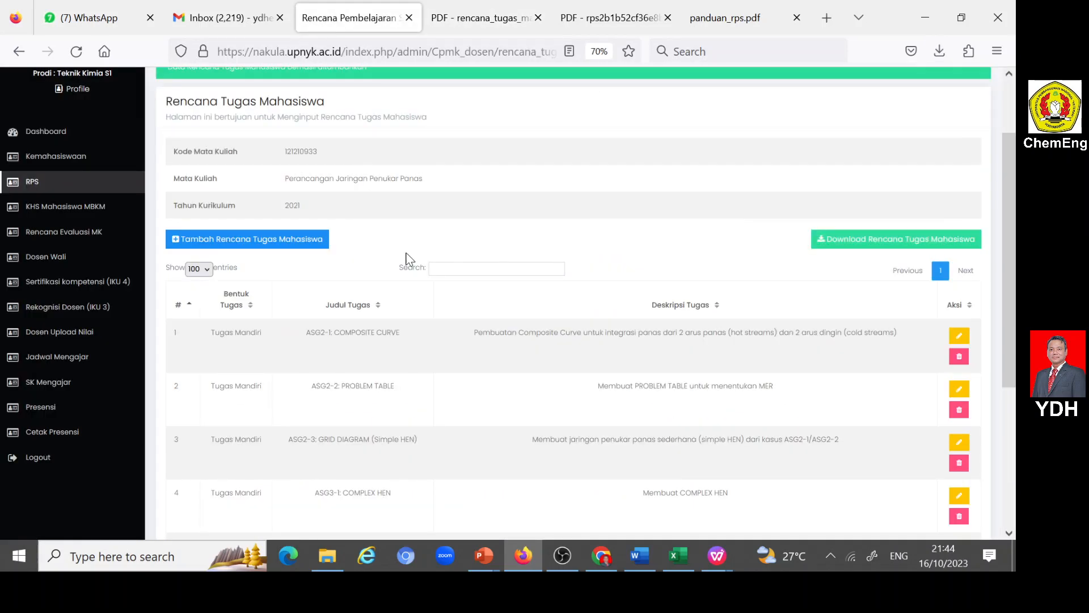
{"action": "left_click", "coordinate": [613, 17]}
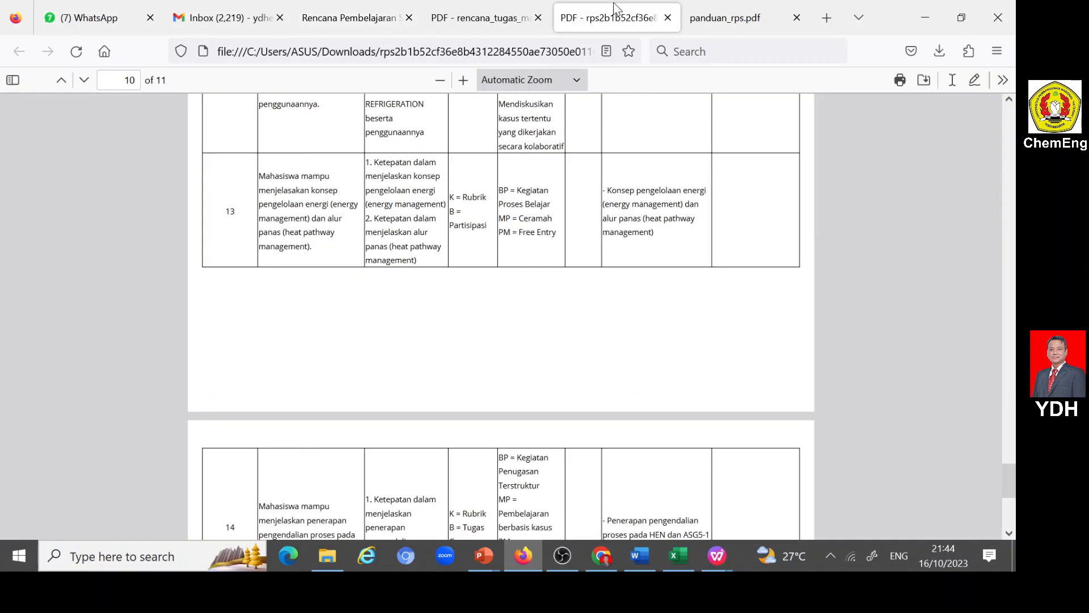
{"action": "scroll", "coordinate": [507, 306], "scroll_direction": "up", "scroll_amount": 5}
{"action": "scroll", "coordinate": [497, 335], "scroll_direction": "up", "scroll_amount": 20}
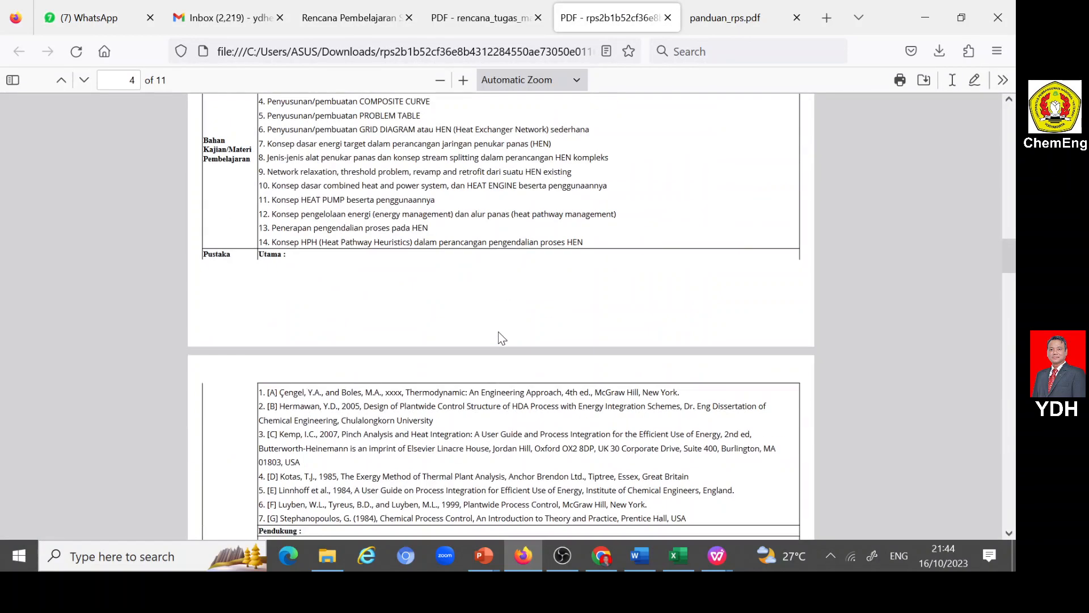
{"action": "left_click", "coordinate": [461, 17]}
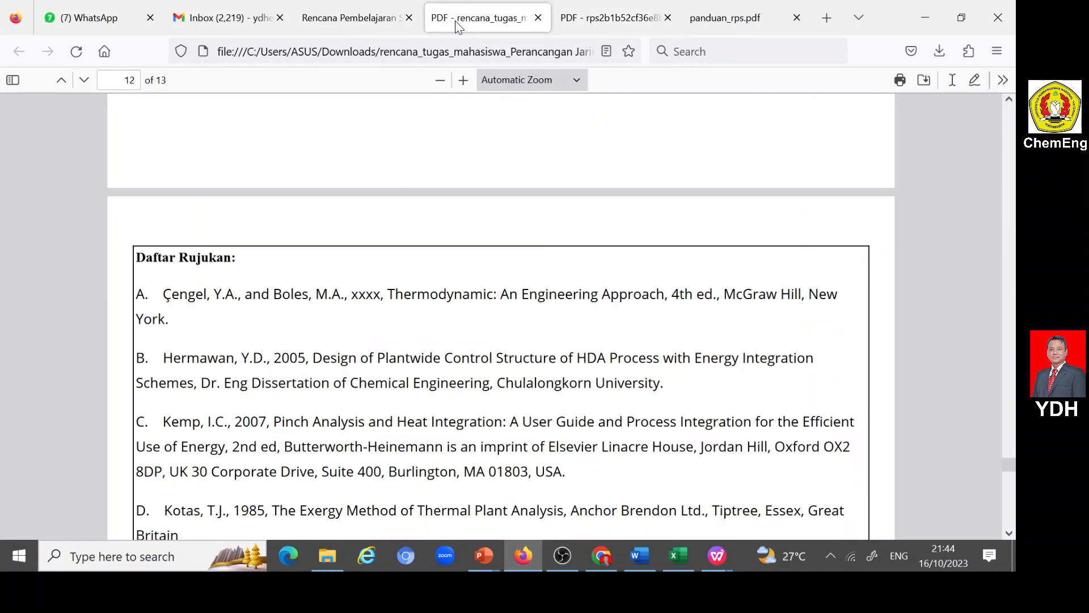
{"action": "left_click", "coordinate": [345, 17]}
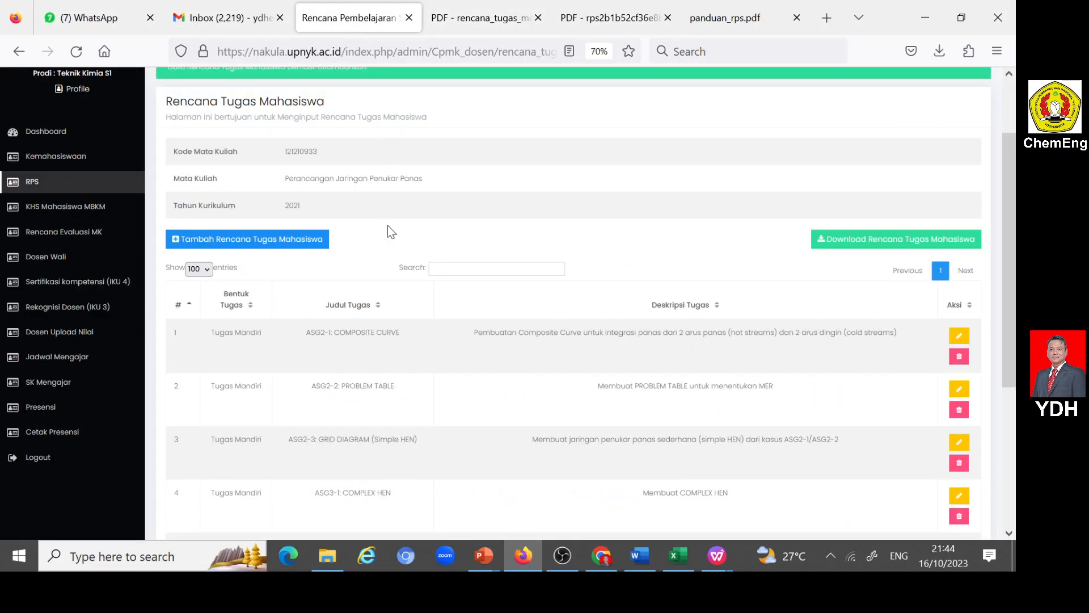
{"action": "scroll", "coordinate": [580, 350], "scroll_direction": "down", "scroll_amount": 4}
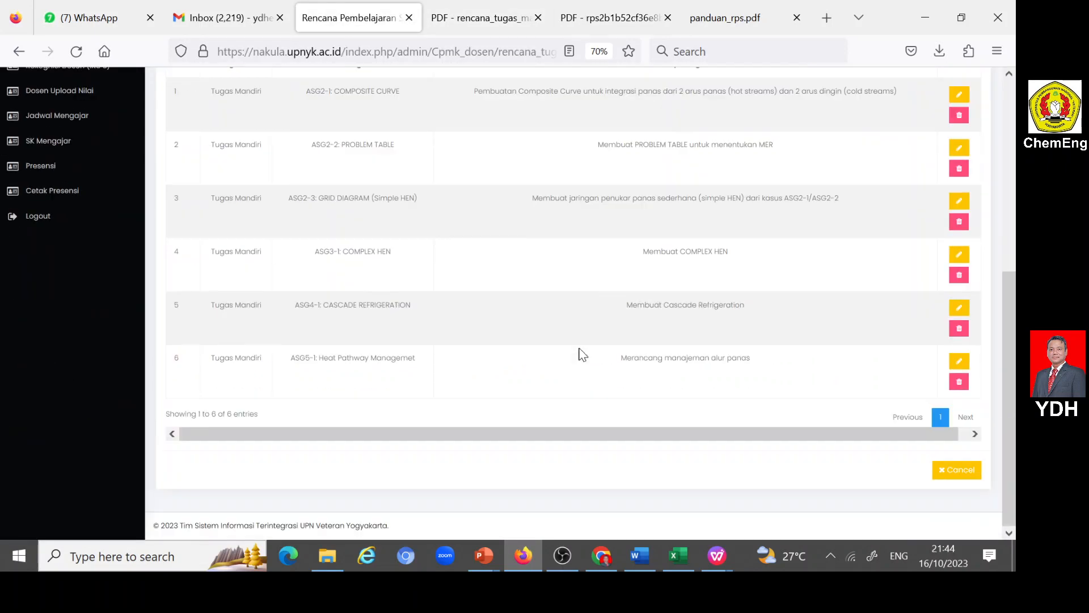